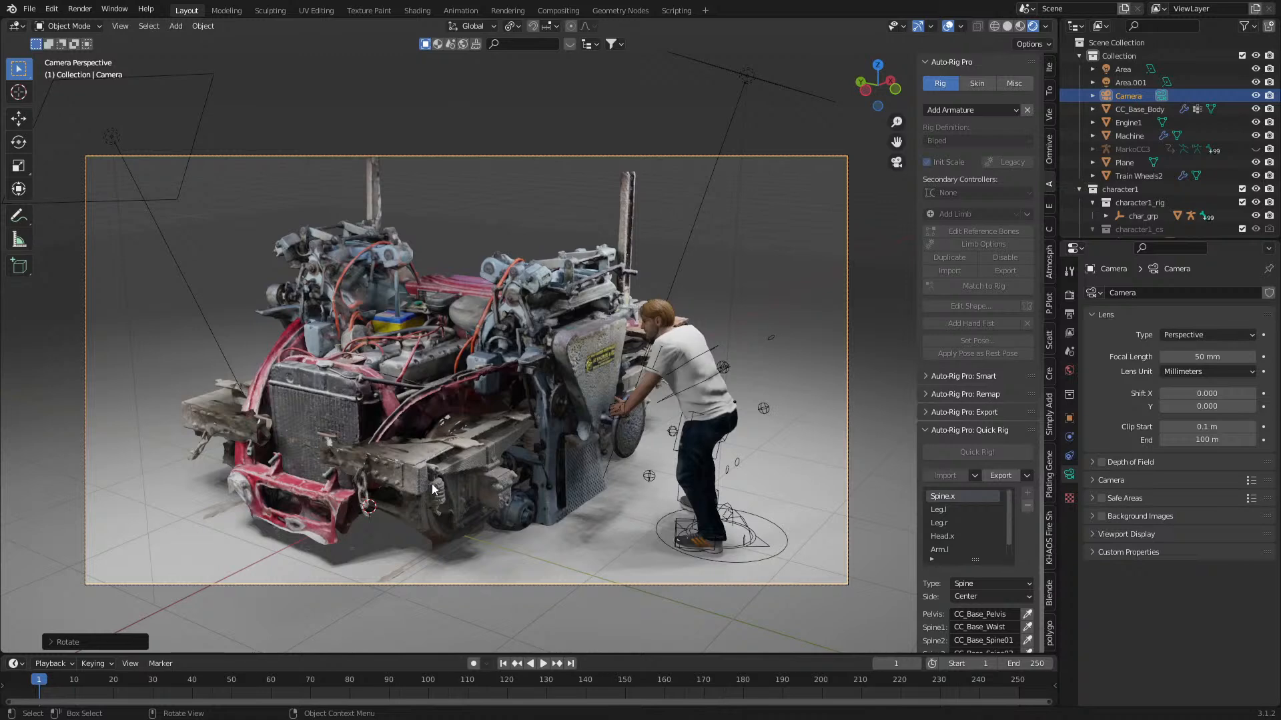
- Inspect the scene's separate parts, namely the machine, the engine, the train wheels and the character, from several angles
middle_drag(435, 471, 470, 485)
click(646, 361)
middle_drag(653, 407, 621, 431)
scroll(604, 436, up, 3)
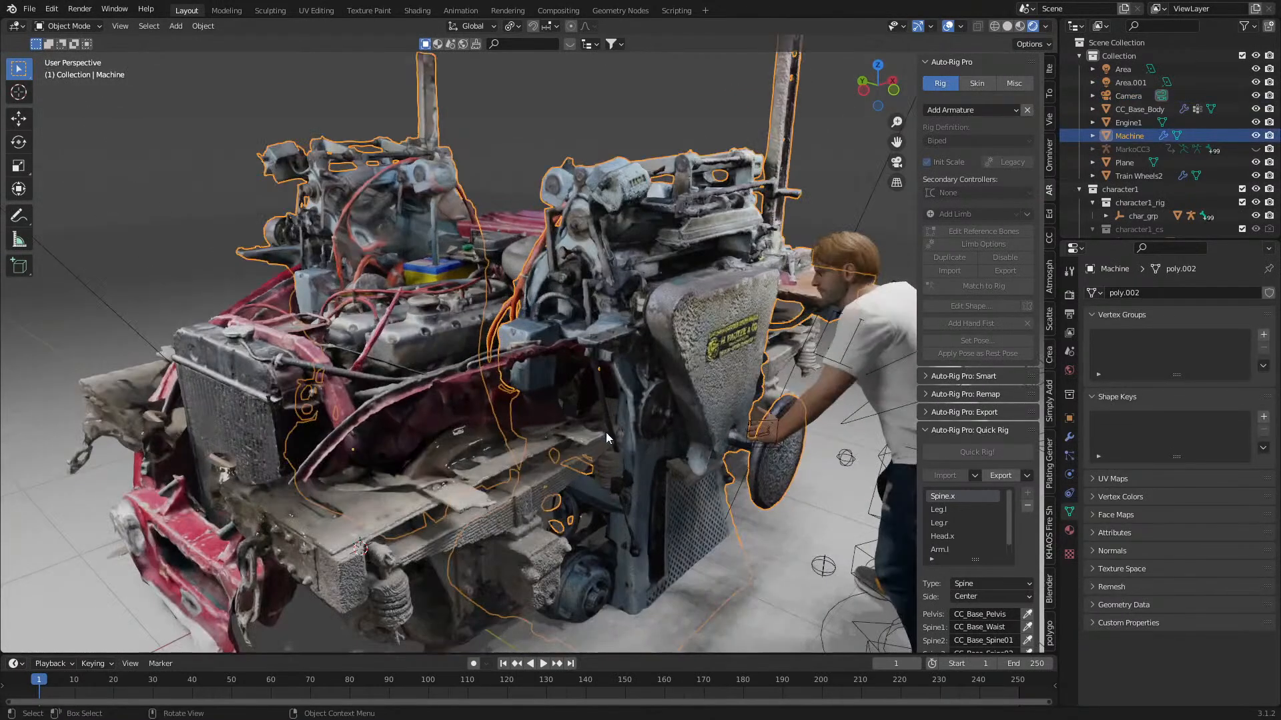
click(523, 265)
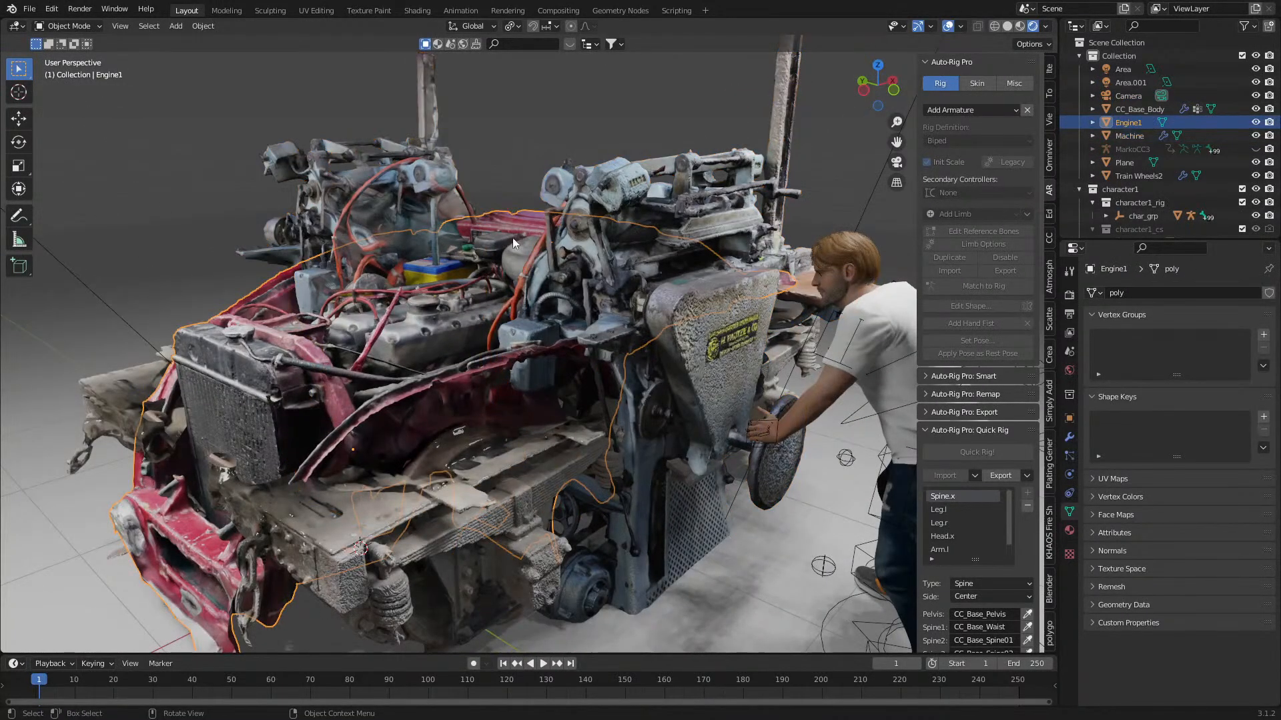
middle_drag(293, 383, 551, 442)
click(671, 488)
middle_drag(671, 488, 563, 451)
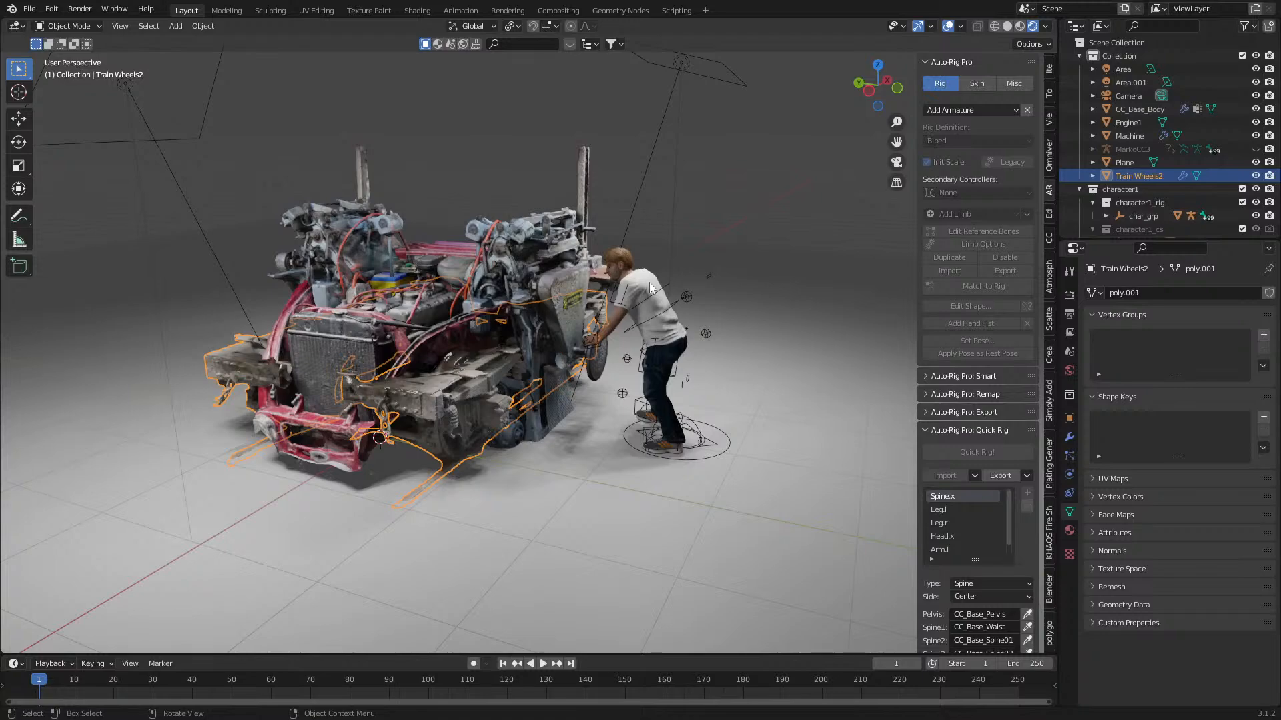
scroll(653, 288, up, 5)
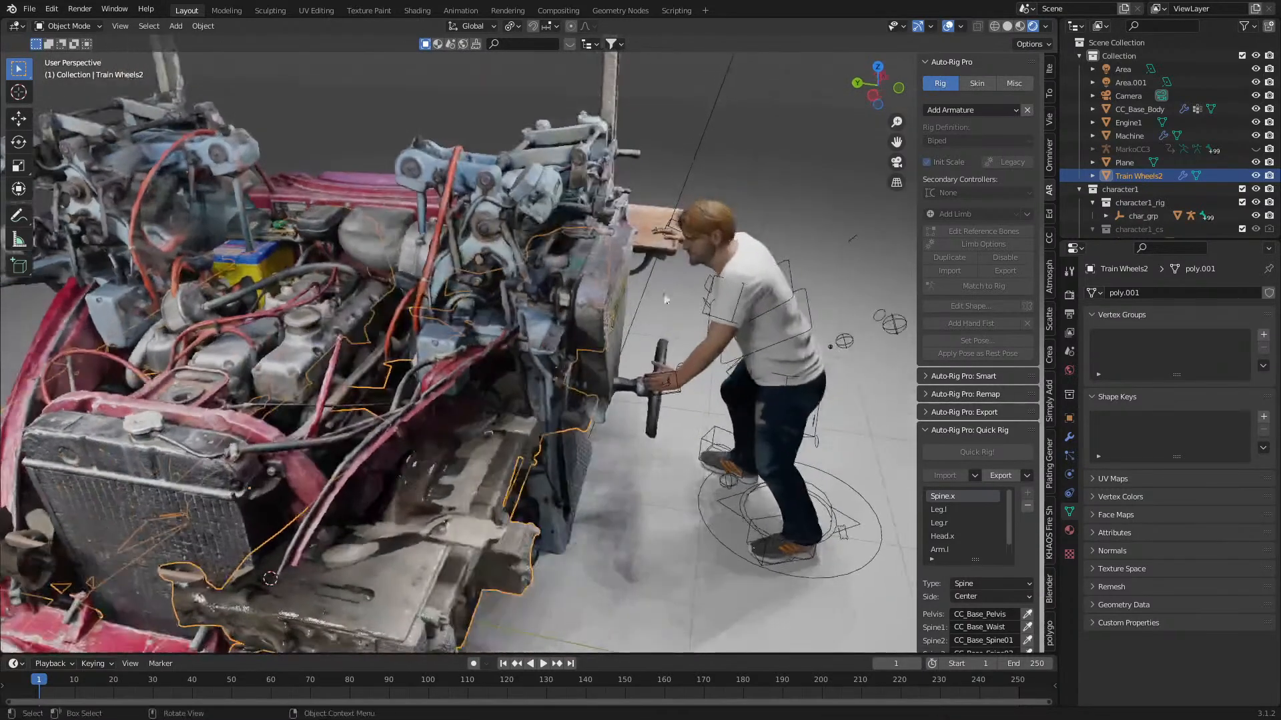
scroll(799, 285, down, 4)
- Switch the render engine to Cycles and set its device to GPU Compute
click(1069, 294)
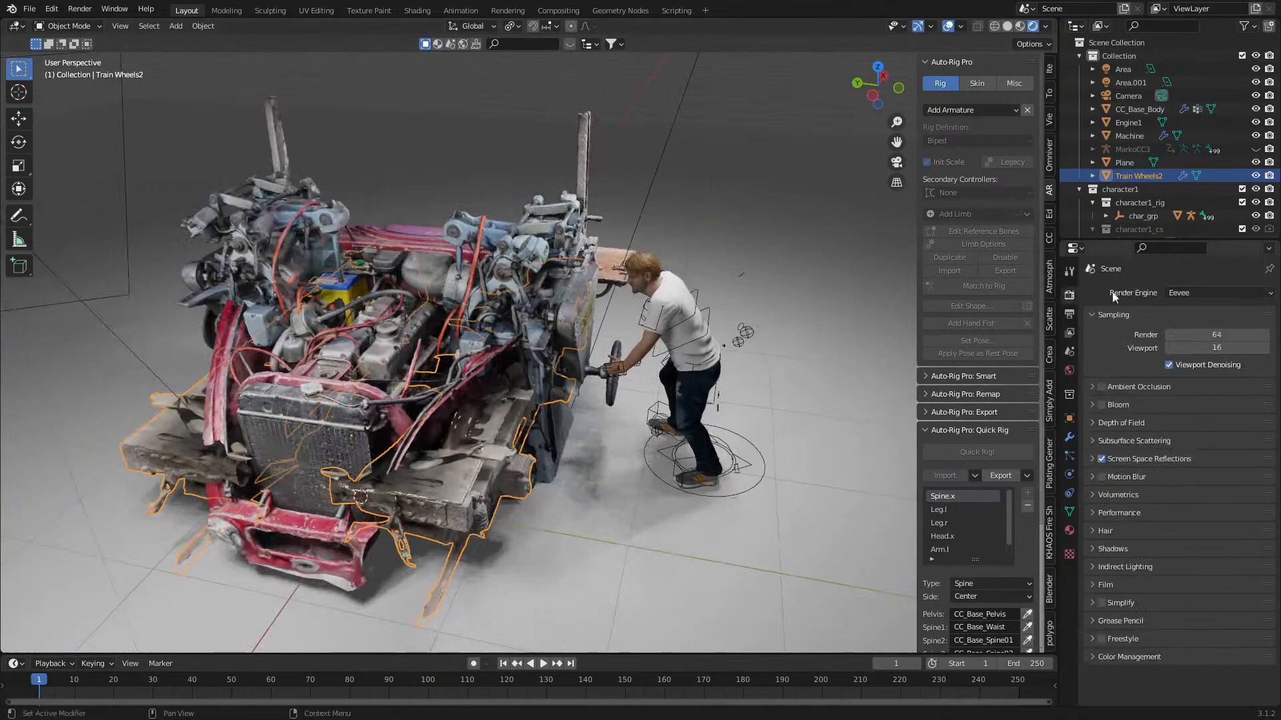
click(1203, 293)
click(1186, 337)
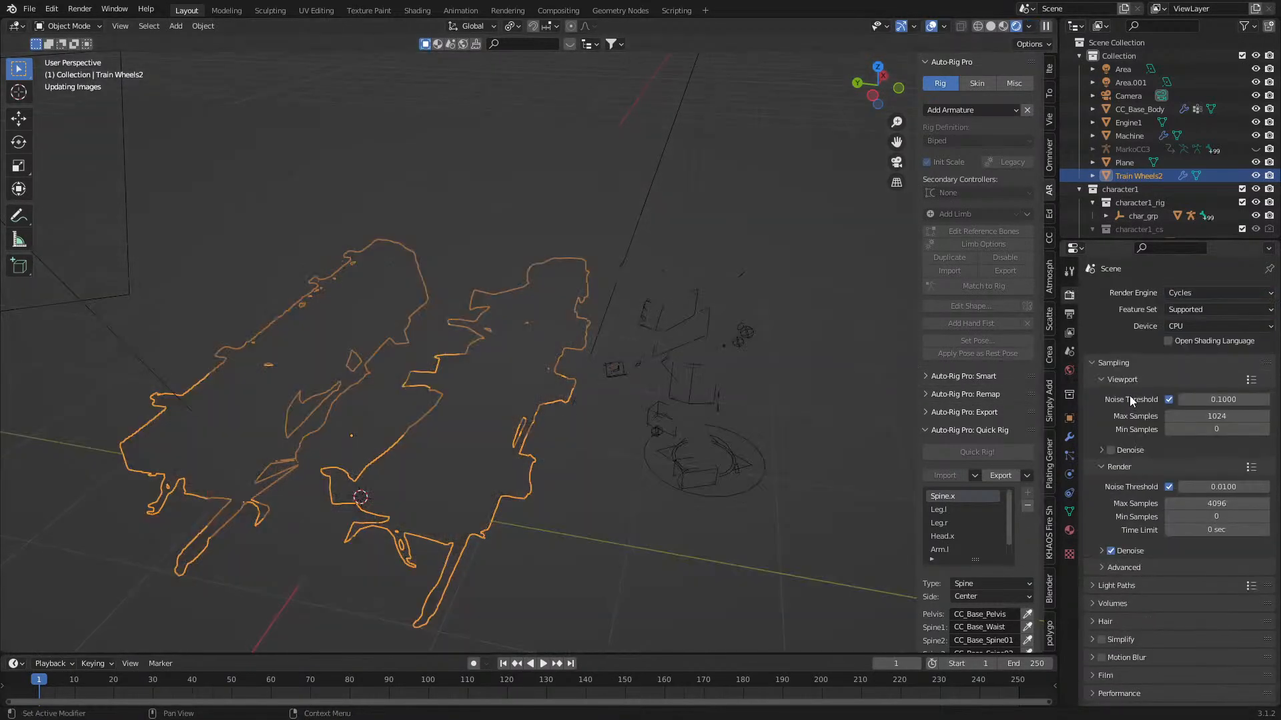
click(1218, 326)
click(1205, 358)
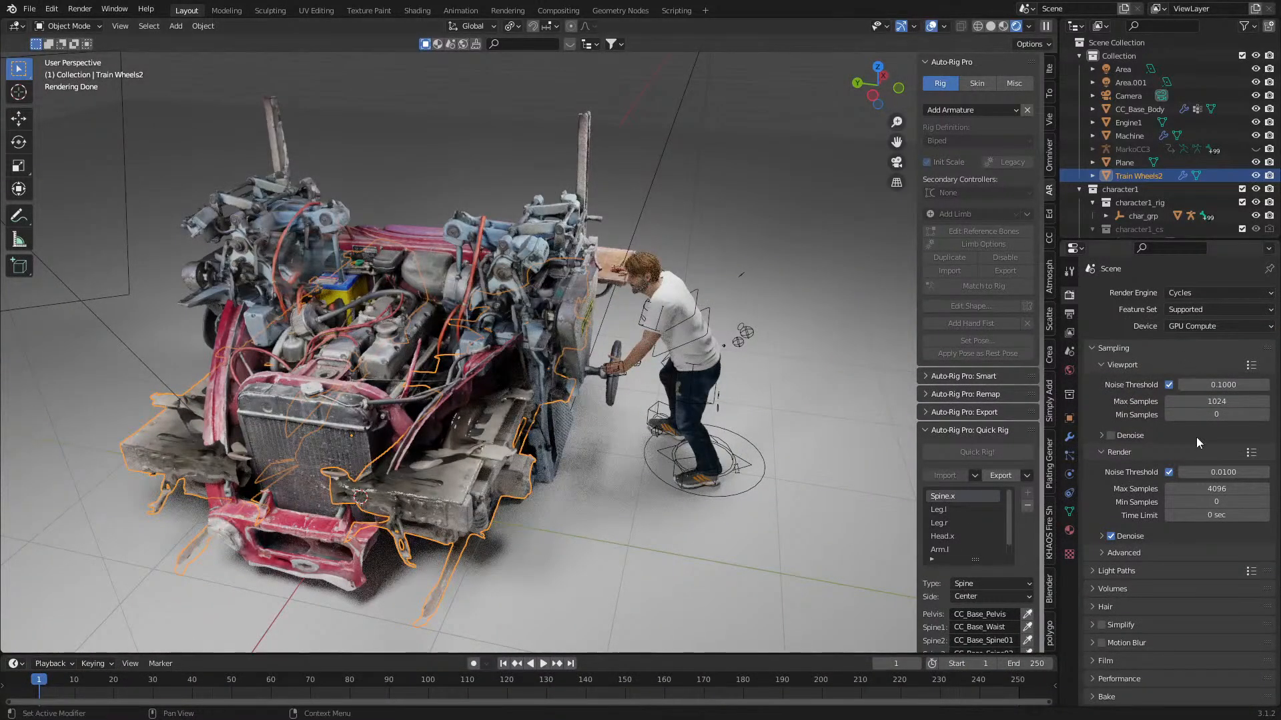
- Set the Cycles max samples to 32 for the viewport and 128 for rendering, and enable viewport denoising
click(1236, 401)
text(32)
key(Return)
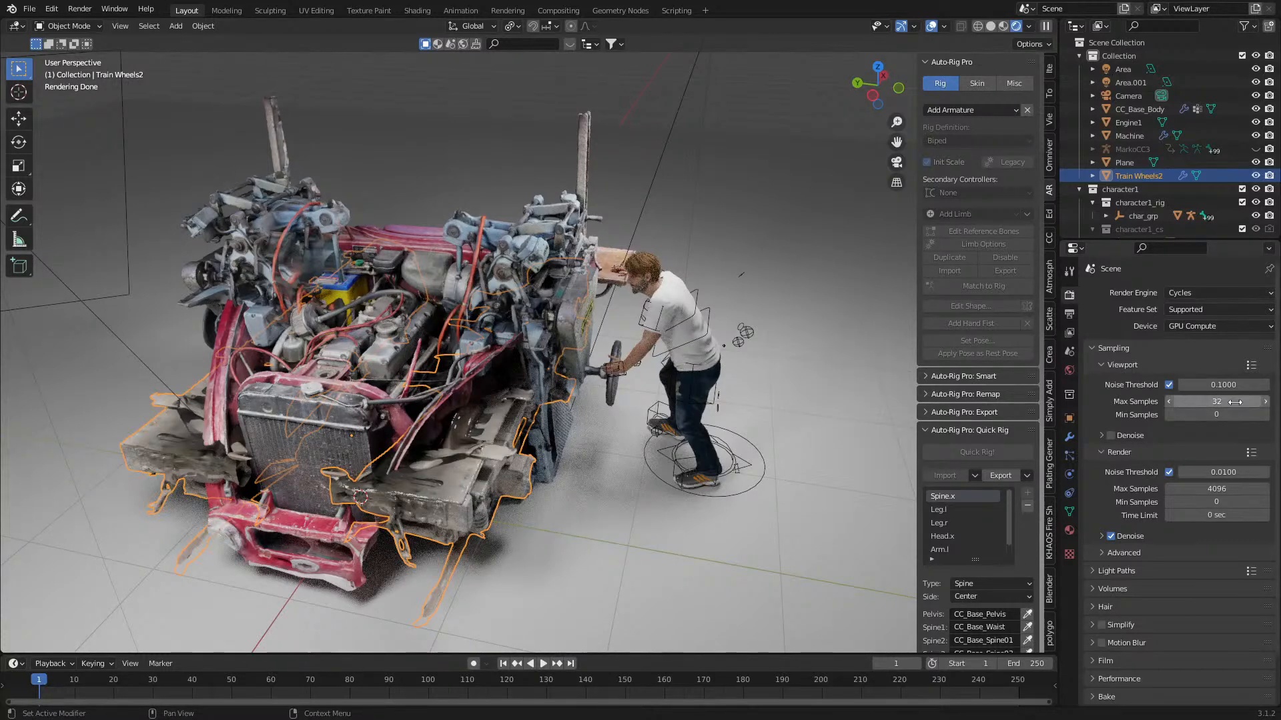
click(1224, 489)
text(128)
key(Return)
middle_drag(613, 465, 606, 471)
click(606, 471)
click(1110, 434)
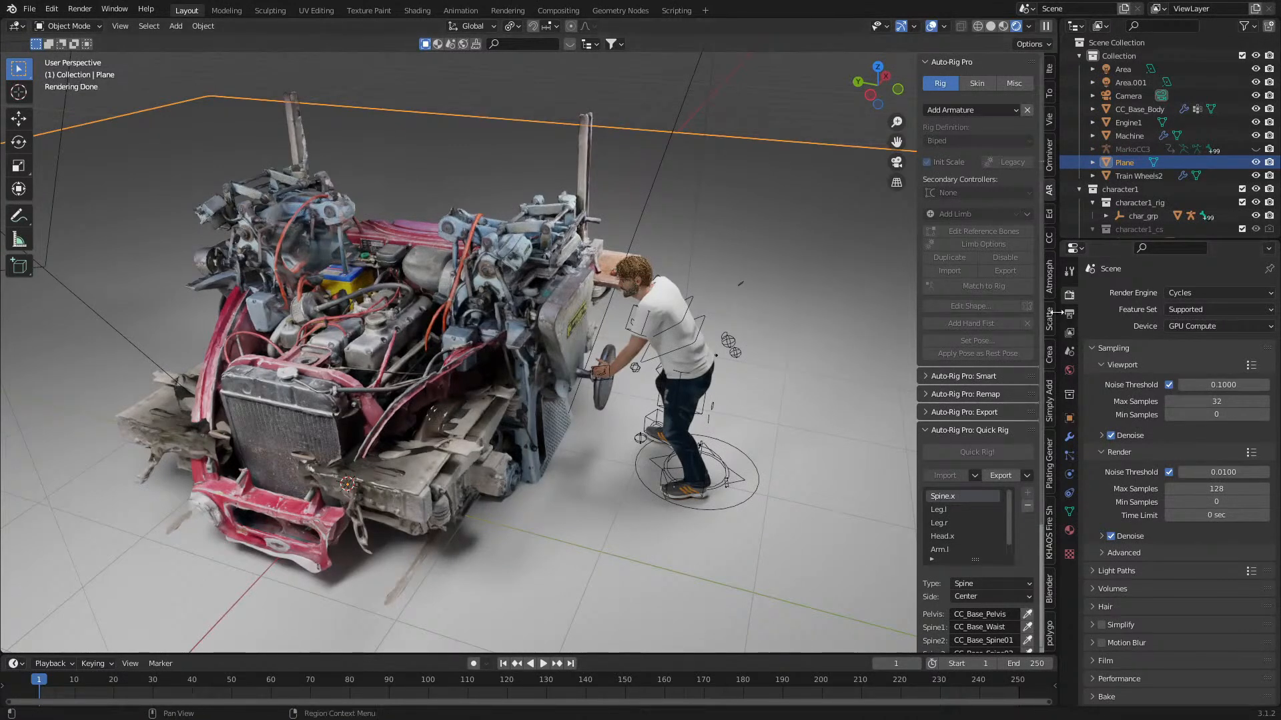
- Switch the render engine back to Eevee
click(1178, 292)
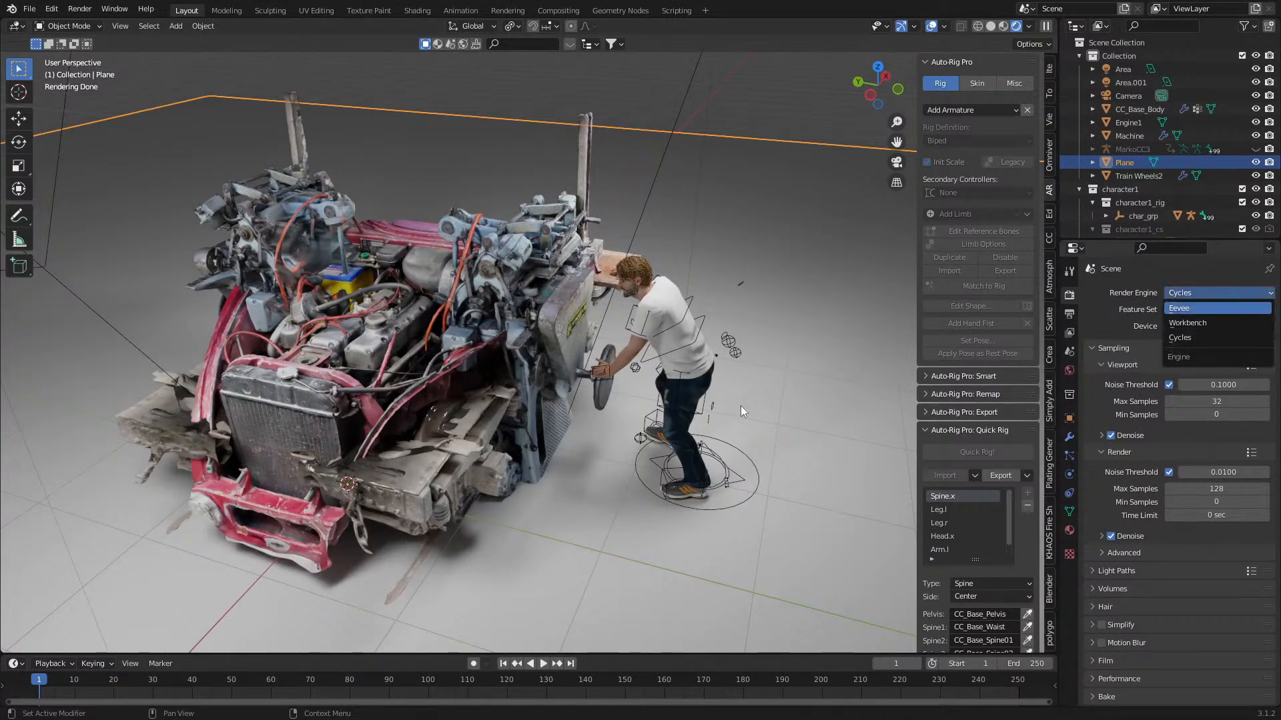
middle_drag(727, 429, 657, 417)
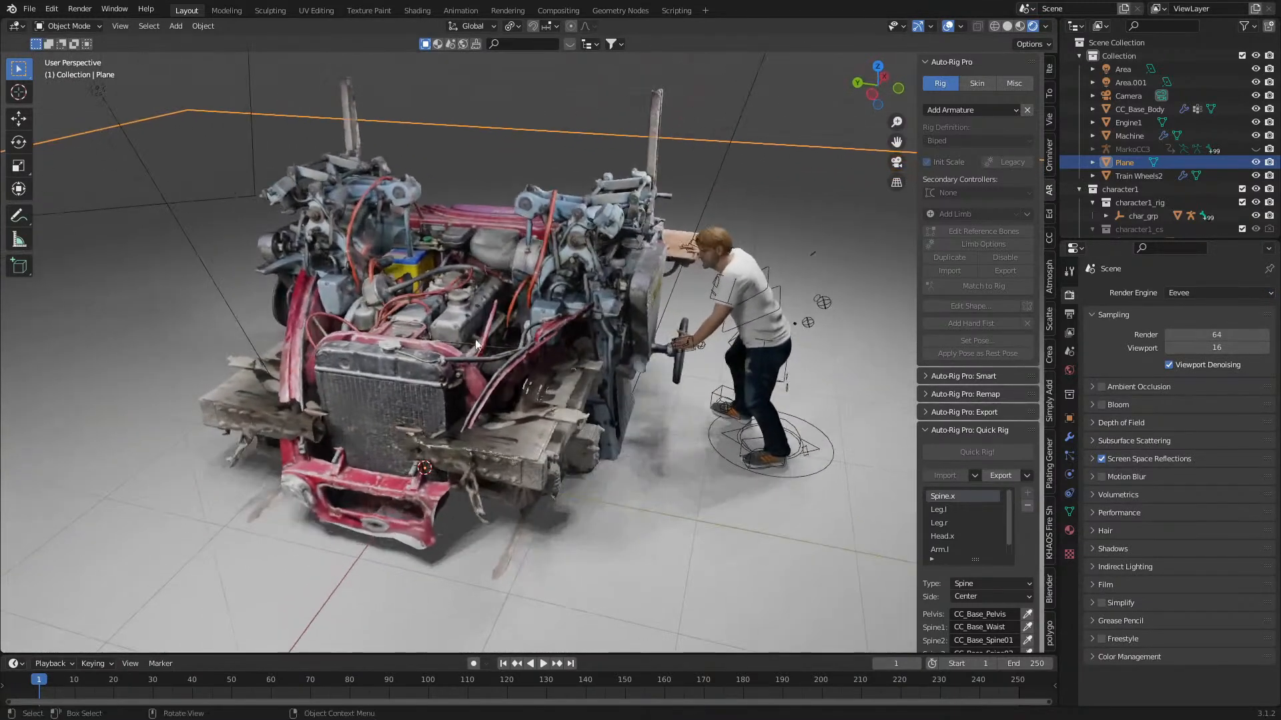
middle_drag(506, 349, 494, 375)
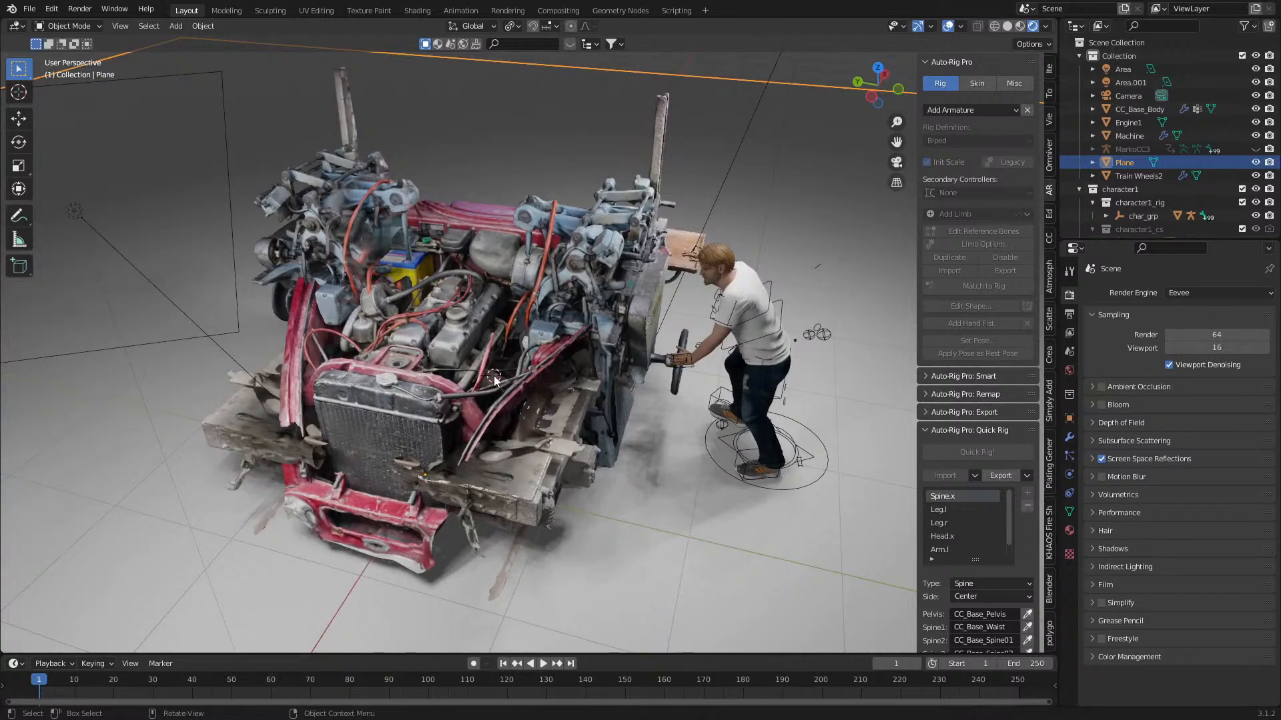
- Add a point light in the engine bay and move it vertically along Z
key(shift+a)
mouse_move(493, 376)
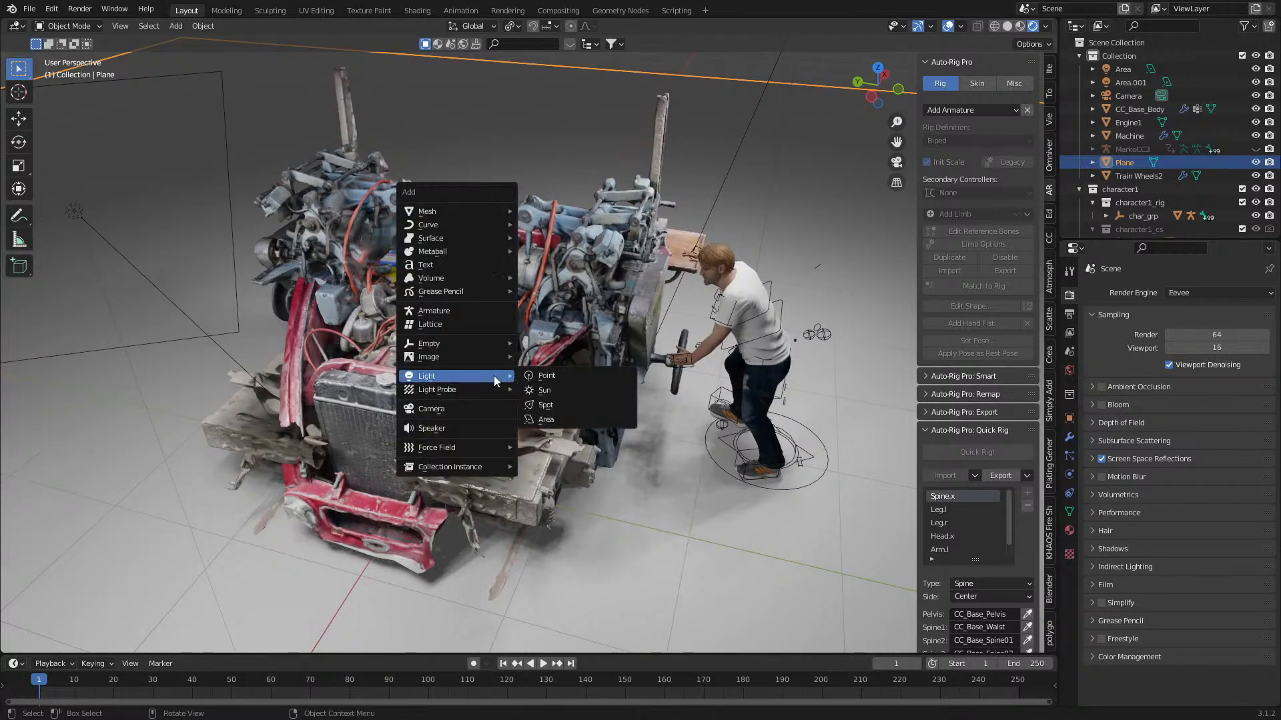
click(557, 375)
middle_drag(555, 375, 551, 363)
key(g)
key(z)
click(560, 370)
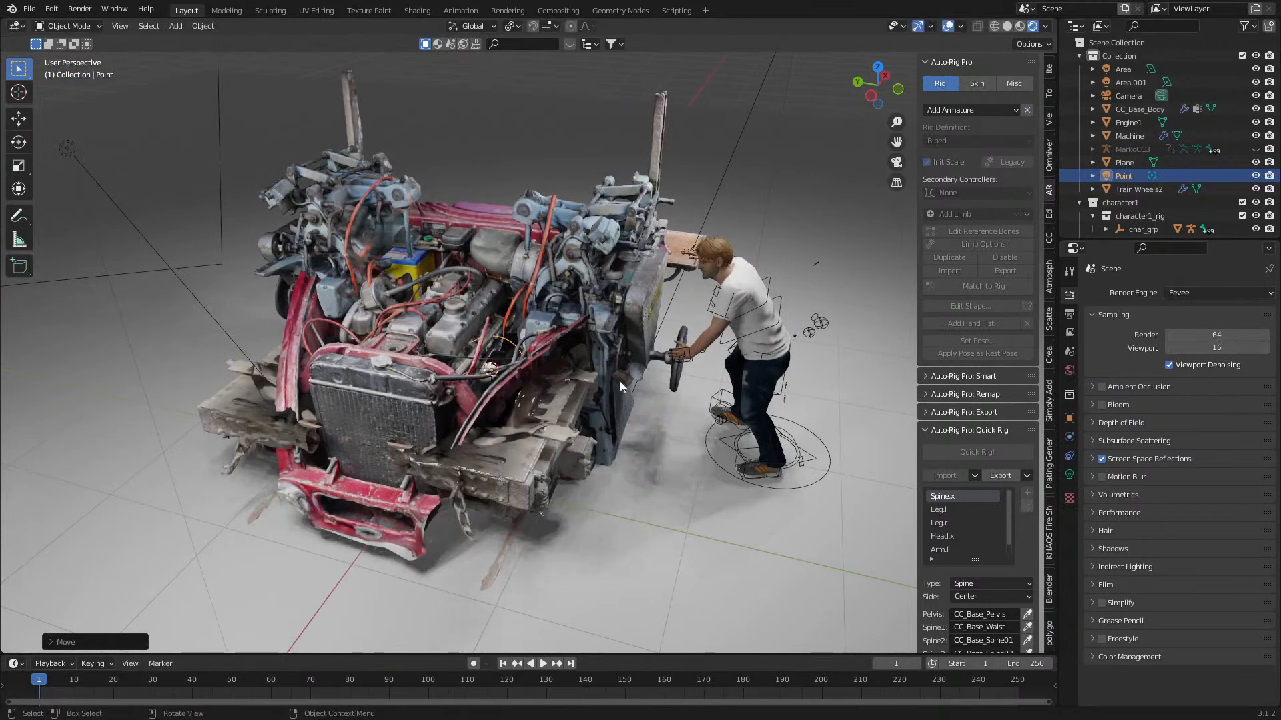
- Shift the point light along Y and X to place it inside the engine bay
key(g)
key(y)
click(724, 400)
key(g)
key(x)
click(730, 401)
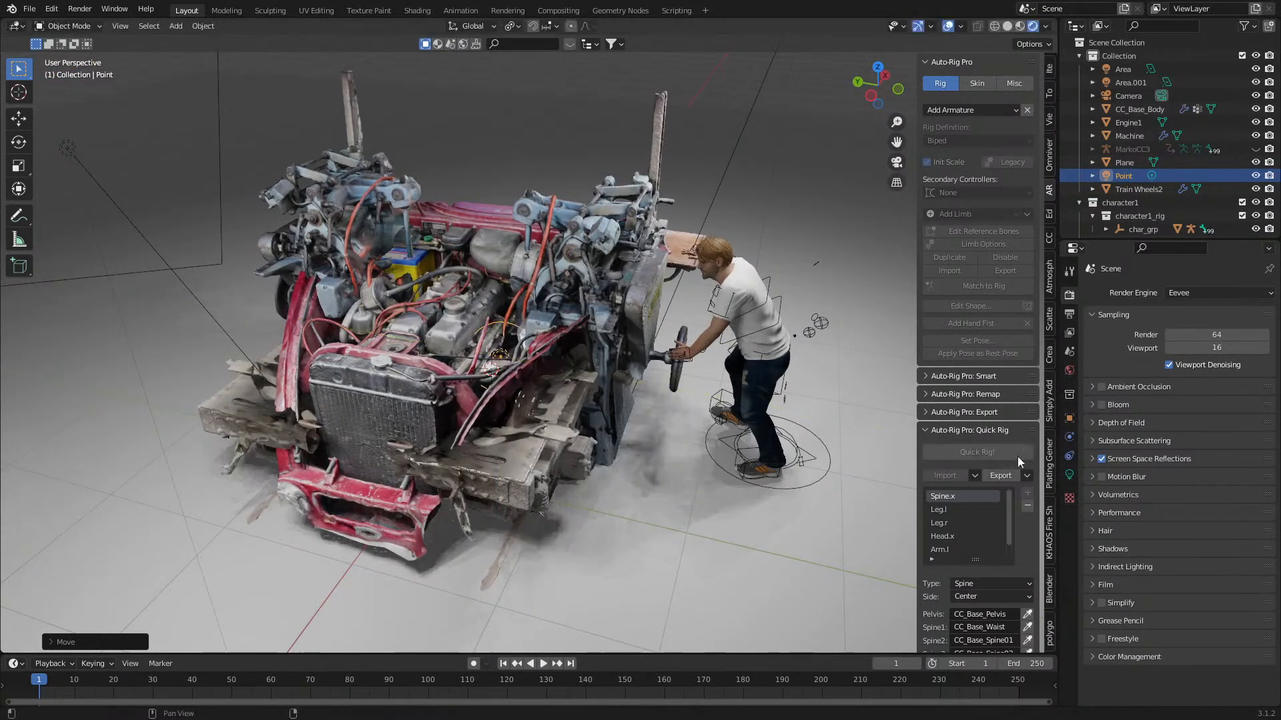
- Colour the point light a saturated red with saturation about 0.97 and value about 0.83
click(1069, 474)
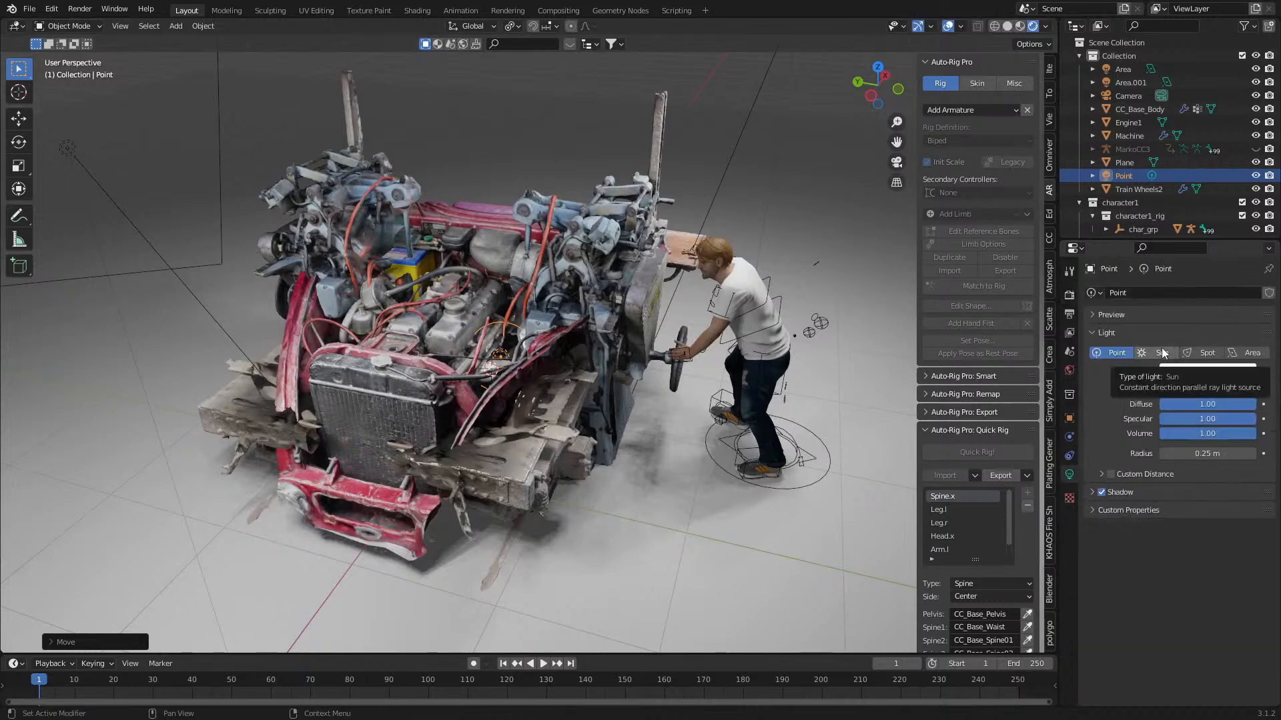
click(1216, 370)
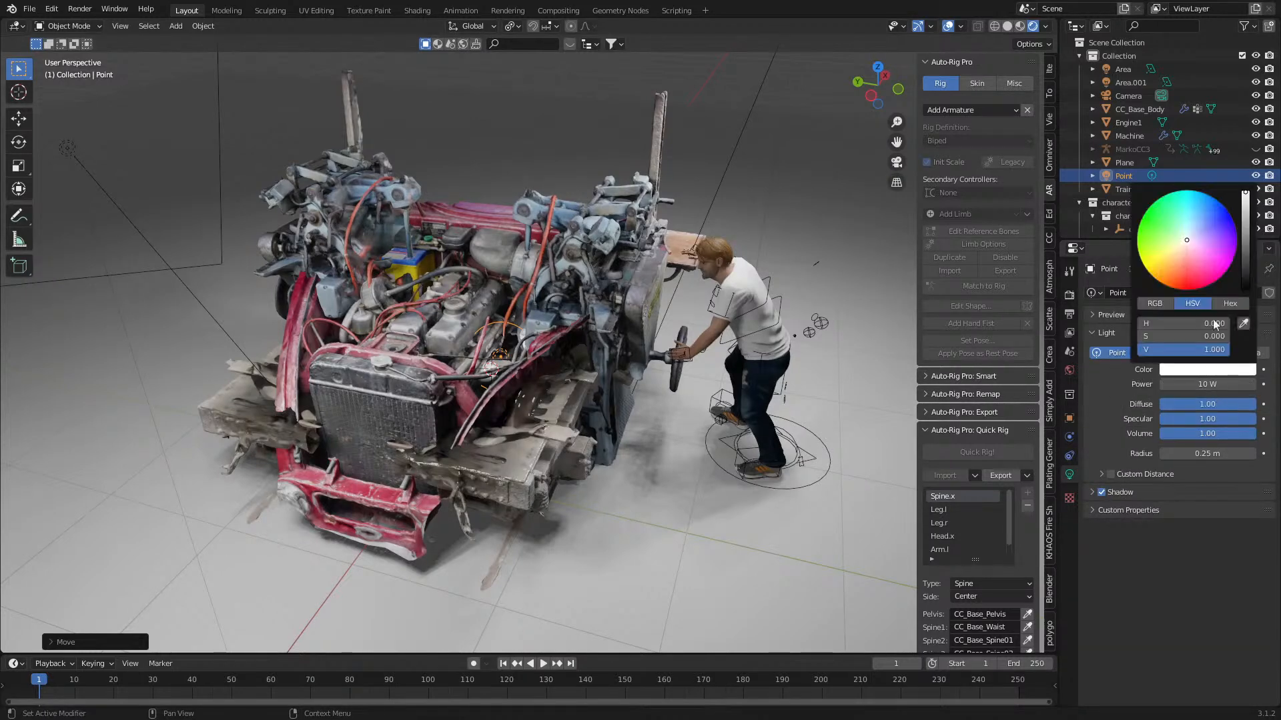
click(1186, 283)
drag(1252, 246, 1246, 193)
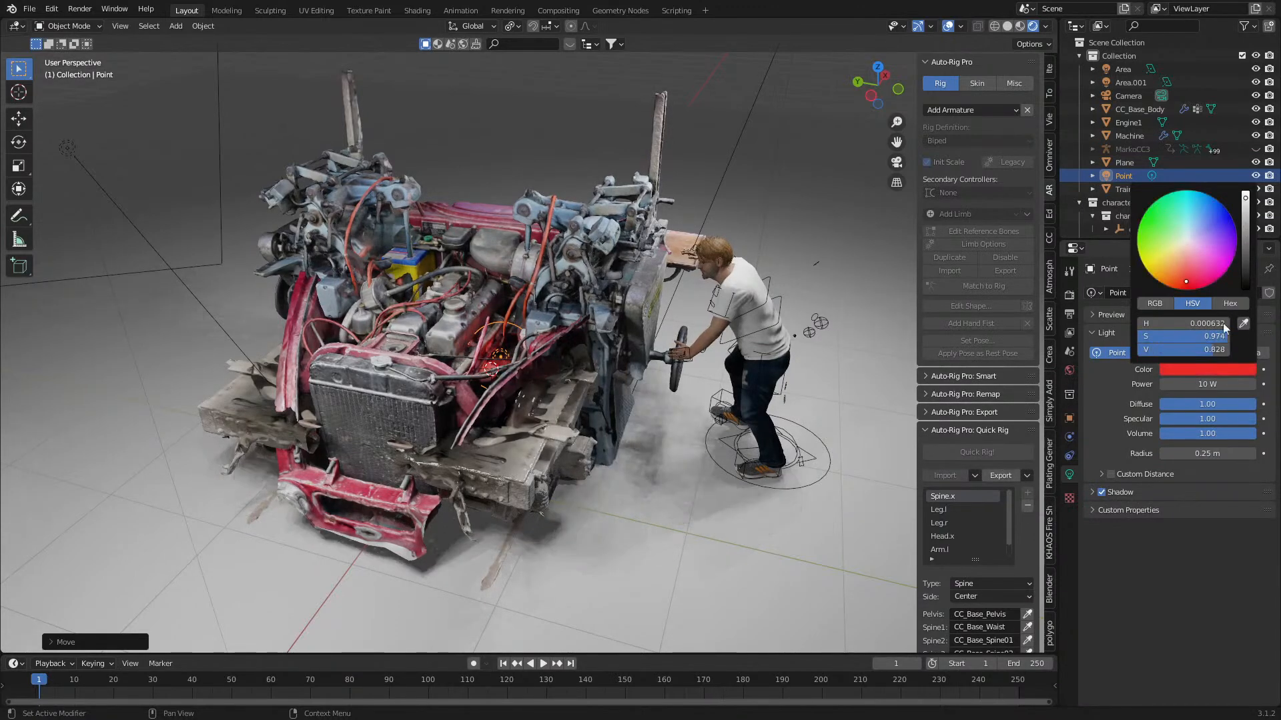
- Delete the red point light from the engine bay
middle_drag(645, 452, 611, 481)
scroll(646, 461, up, 2)
key(Delete)
- Add a plane in the engine bay, scale it down in Edit Mode and delete its geometry, leaving an empty mesh object
scroll(577, 451, up, 2)
key(shift+a)
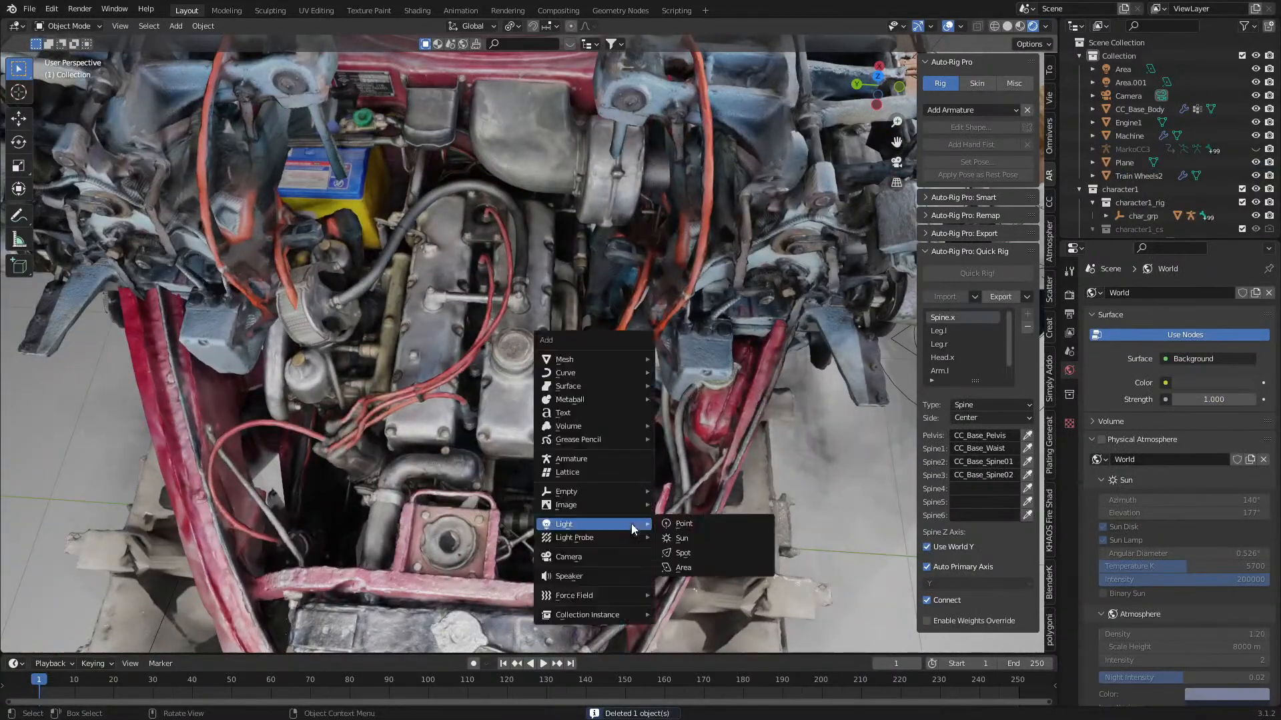
mouse_move(600, 359)
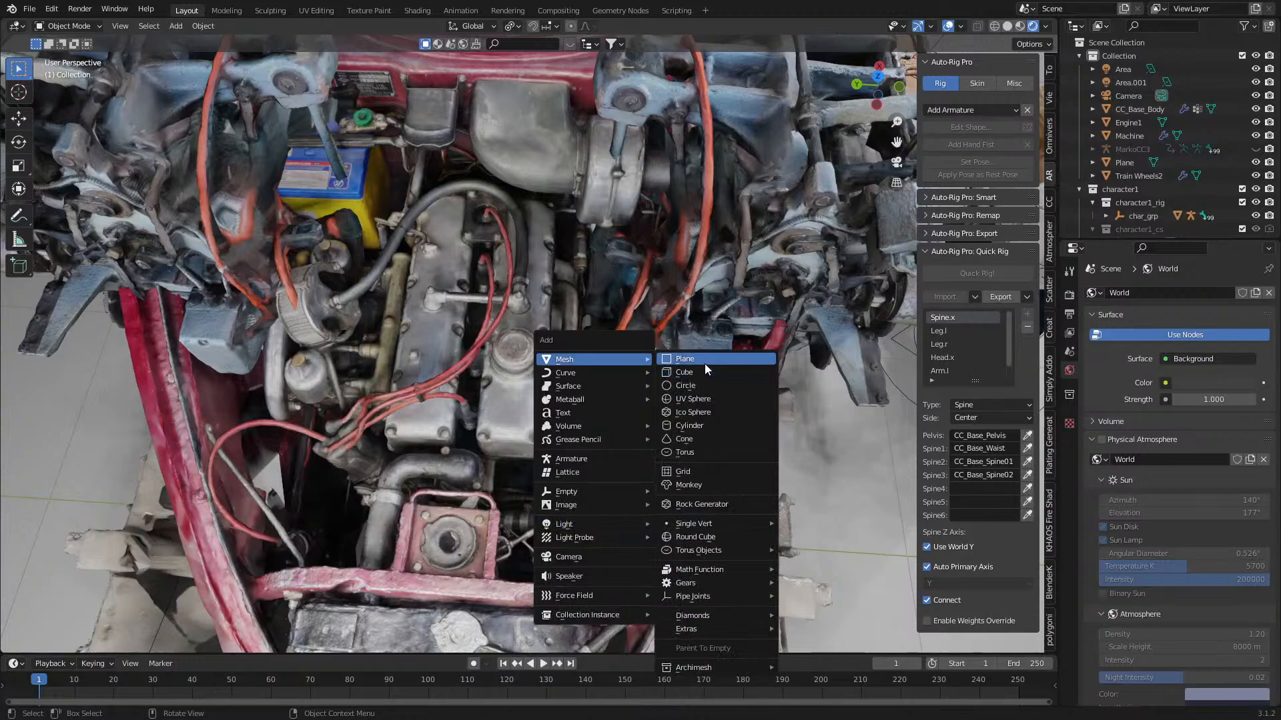
click(705, 363)
middle_drag(705, 363, 657, 321)
key(Tab)
key(s)
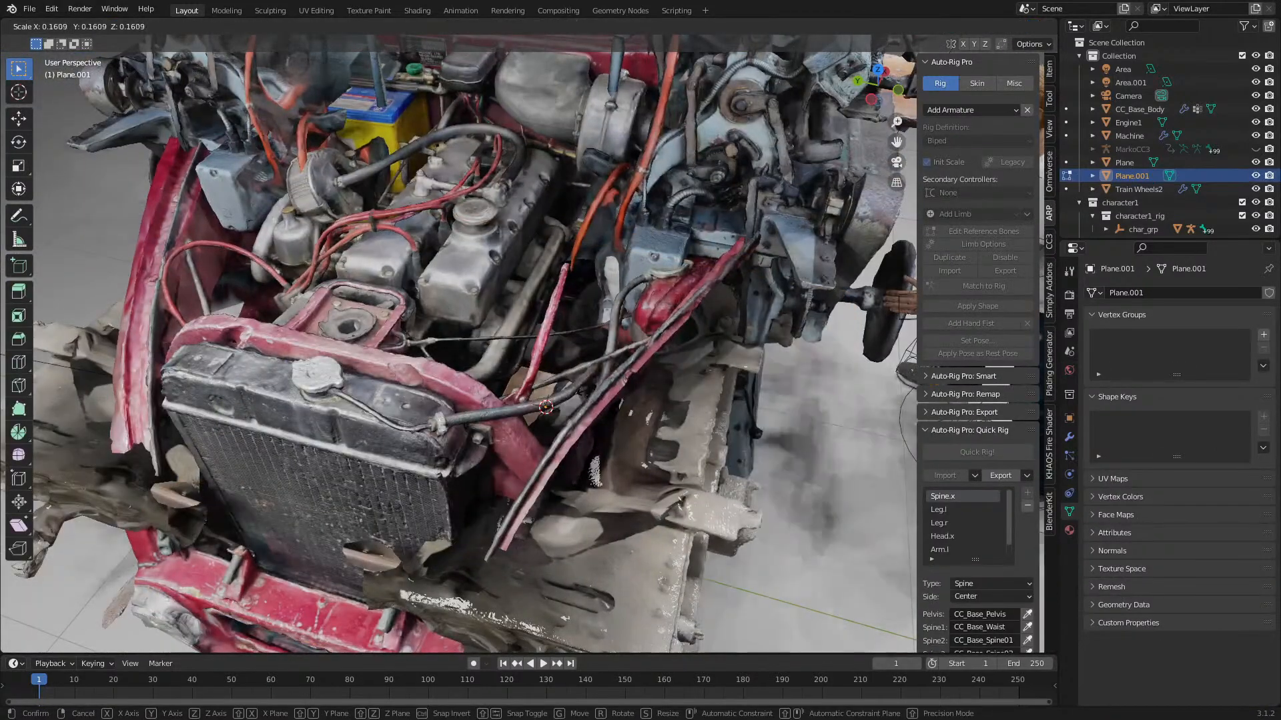
click(586, 390)
key(x)
key(x)
click(594, 398)
- Add a UV sphere to the empty mesh, scale it to about 0.1, raise it along Z within the engine bay and return to Object Mode
key(shift+a)
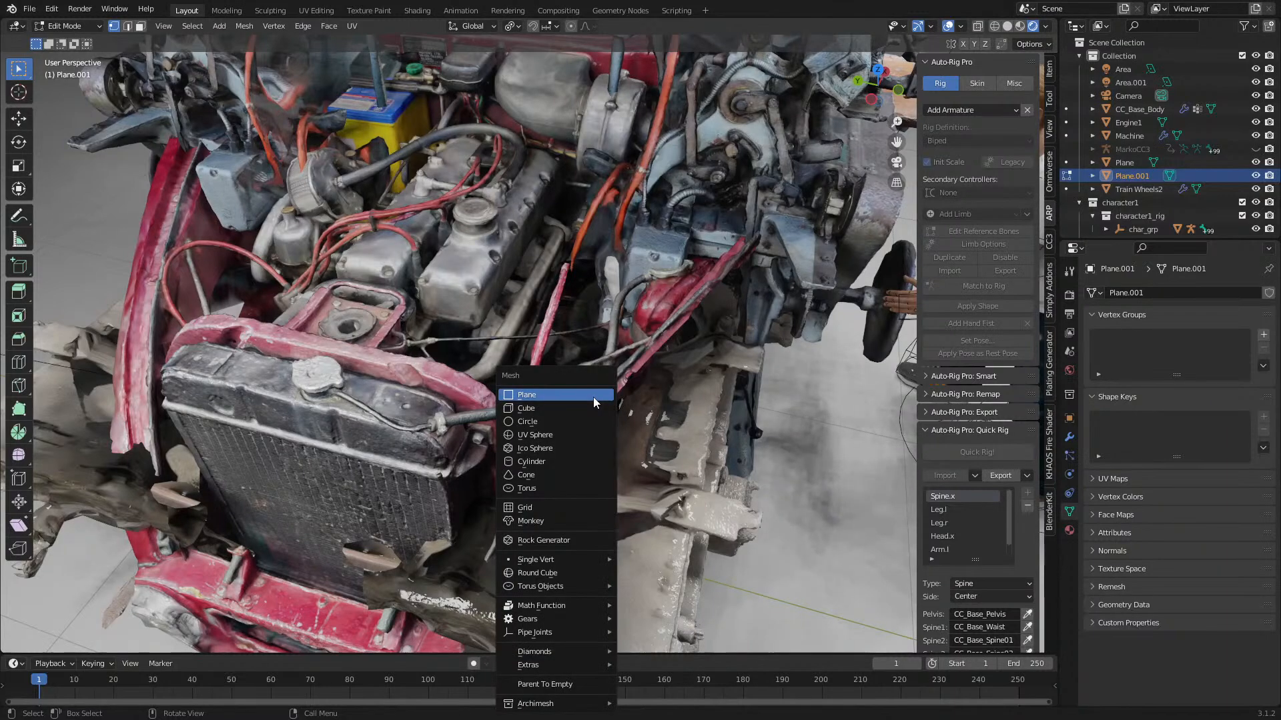
click(593, 434)
key(s)
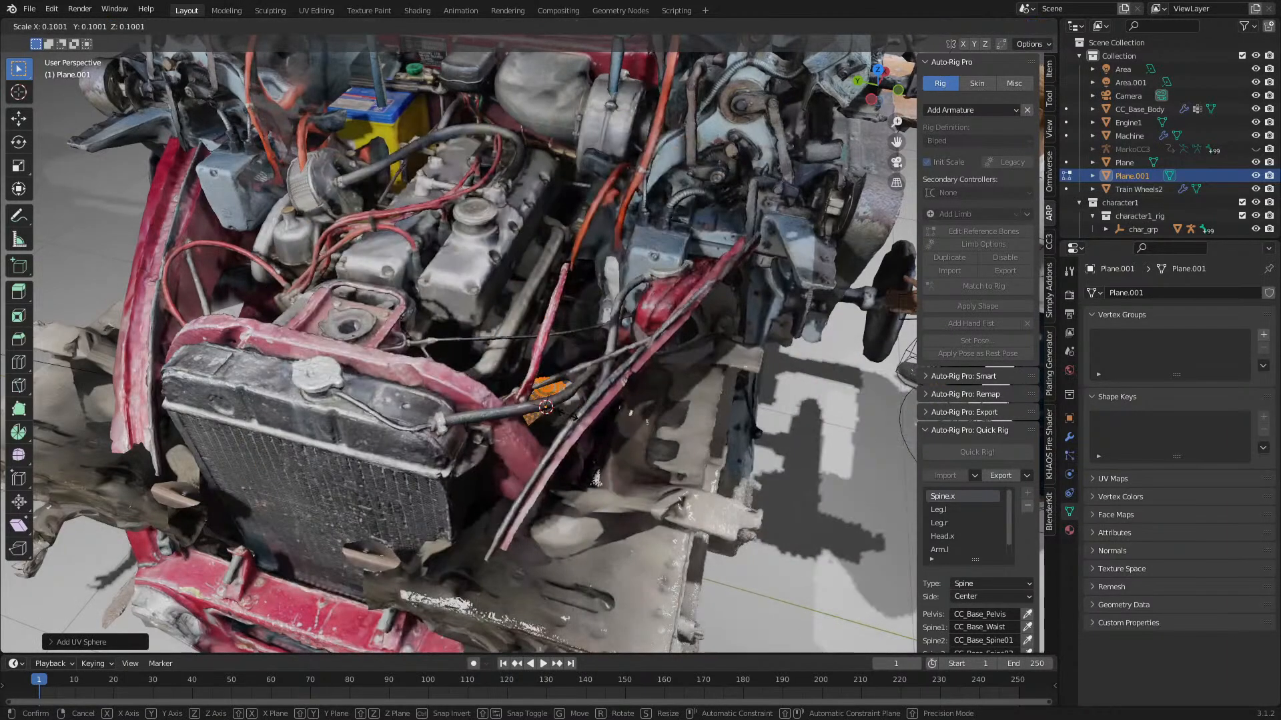
click(623, 413)
key(g)
key(z)
click(624, 396)
middle_drag(625, 414, 597, 407)
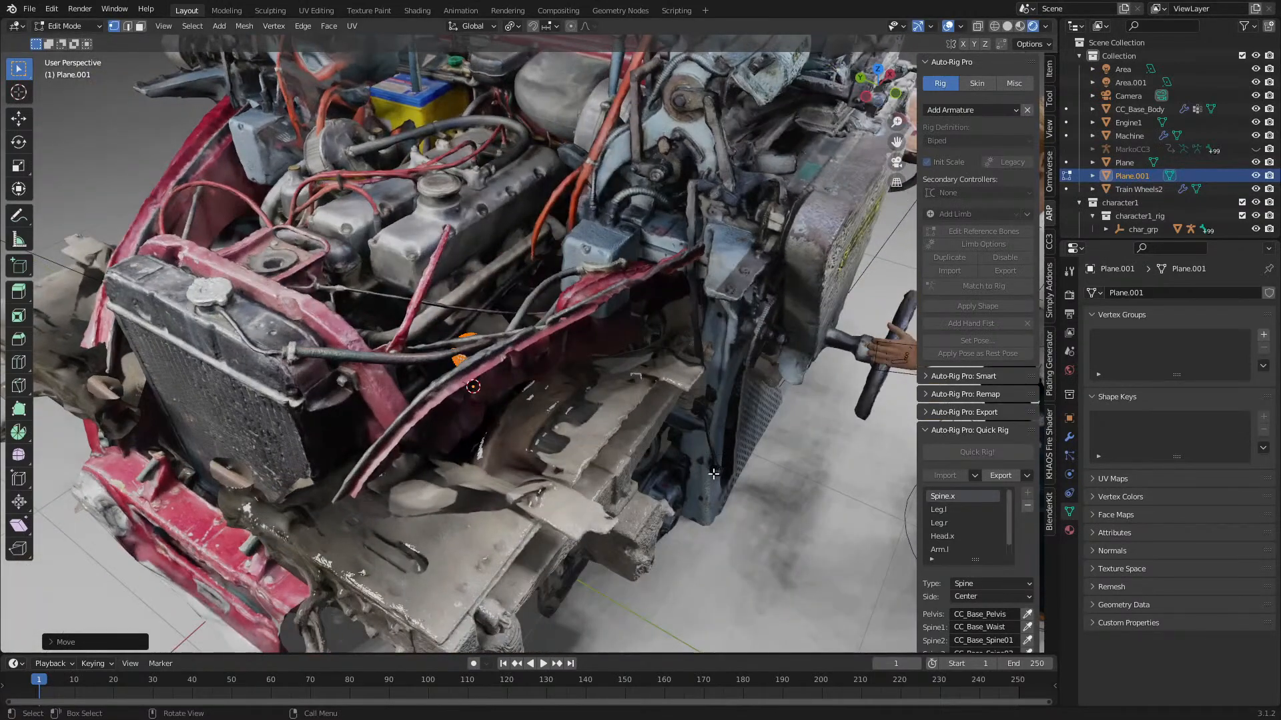
middle_drag(708, 437, 723, 443)
key(Tab)
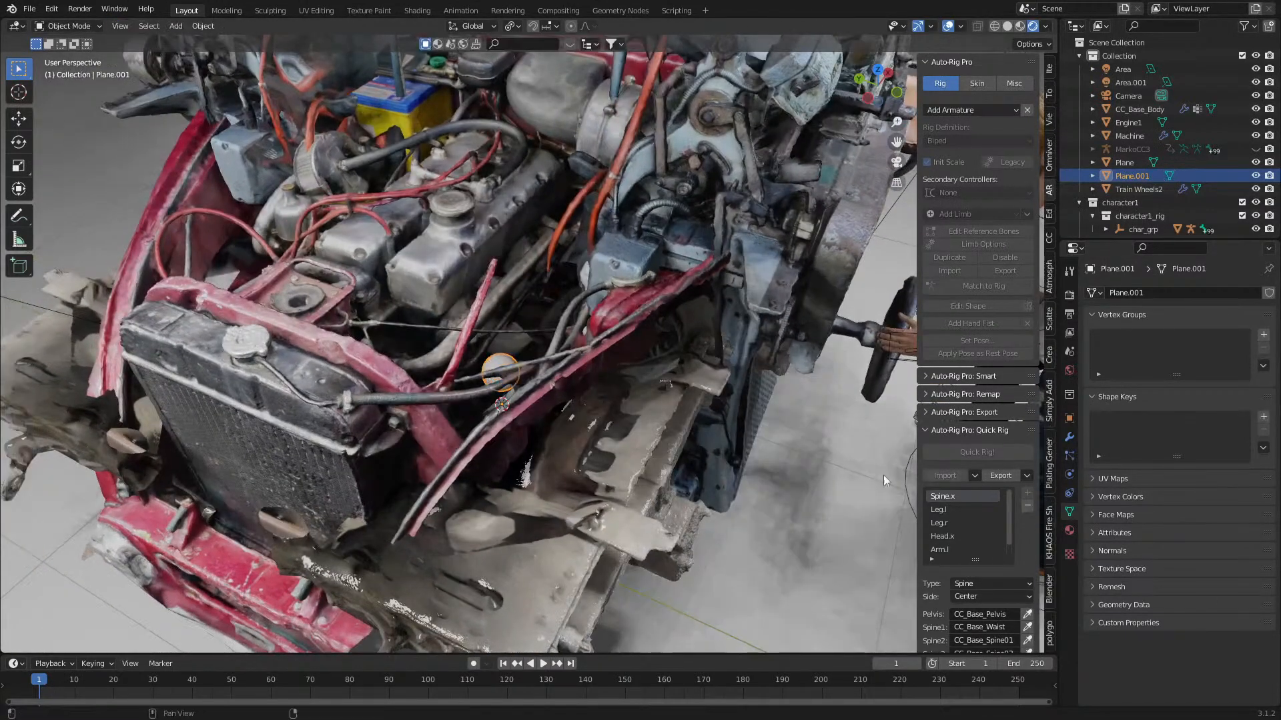
- Enable Collision physics on the engine object
click(506, 338)
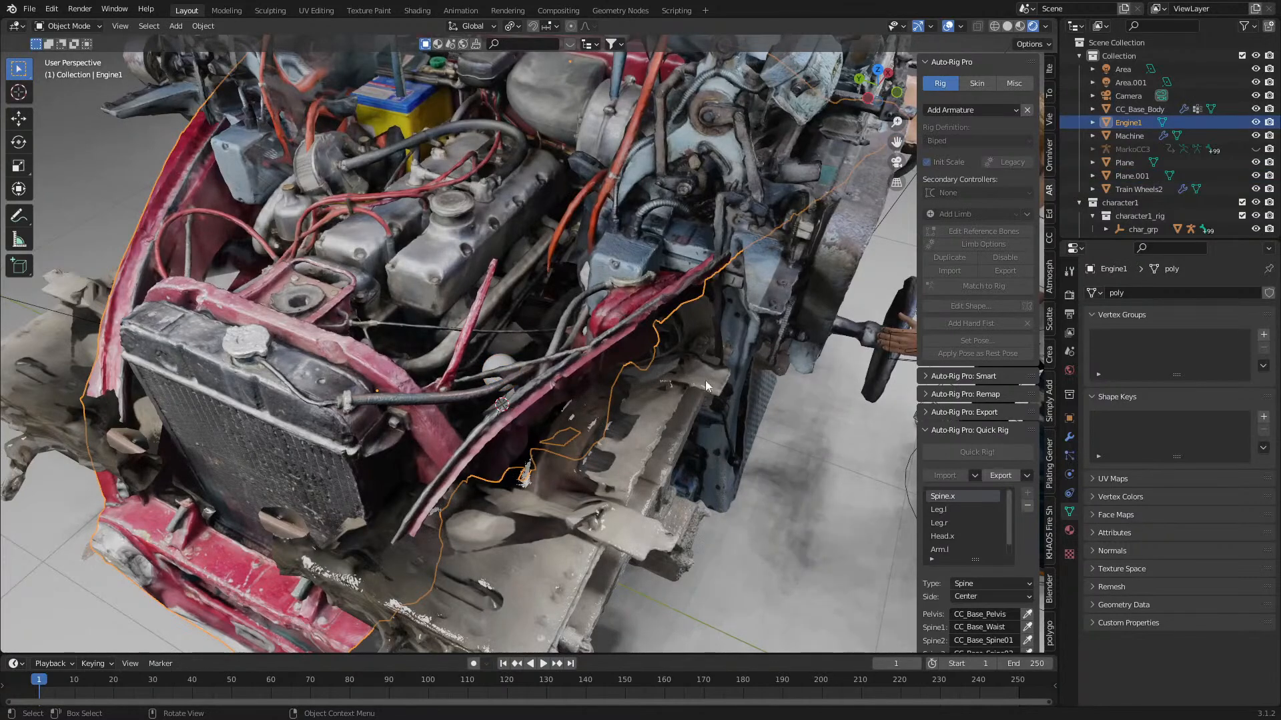
click(1069, 470)
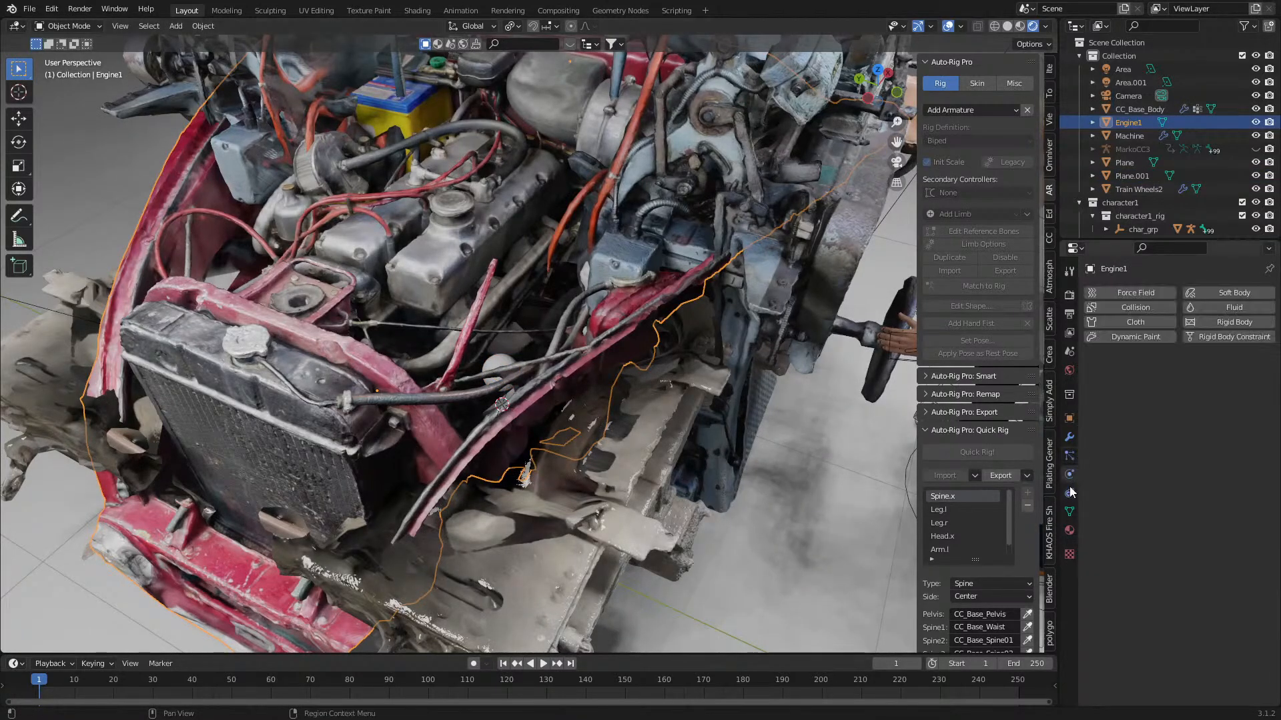
click(1134, 308)
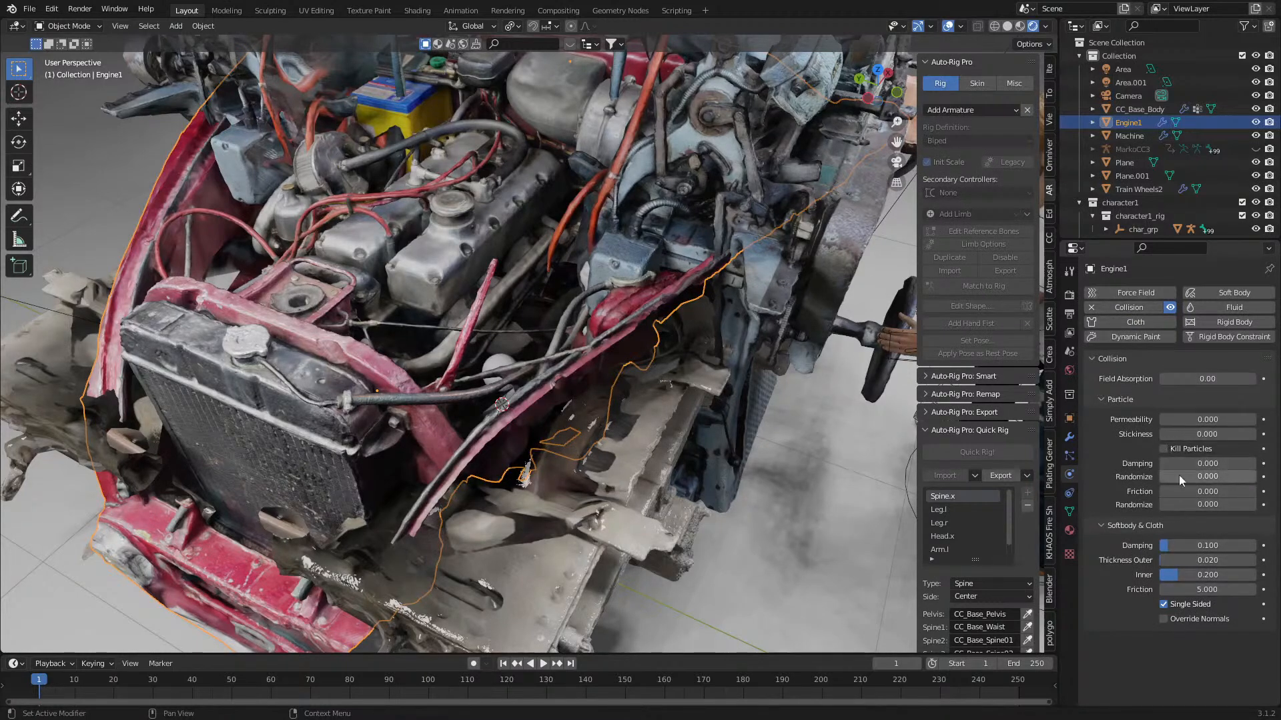
- Add an emitter particle system to the small sphere and set its emission end frame to 50
click(505, 361)
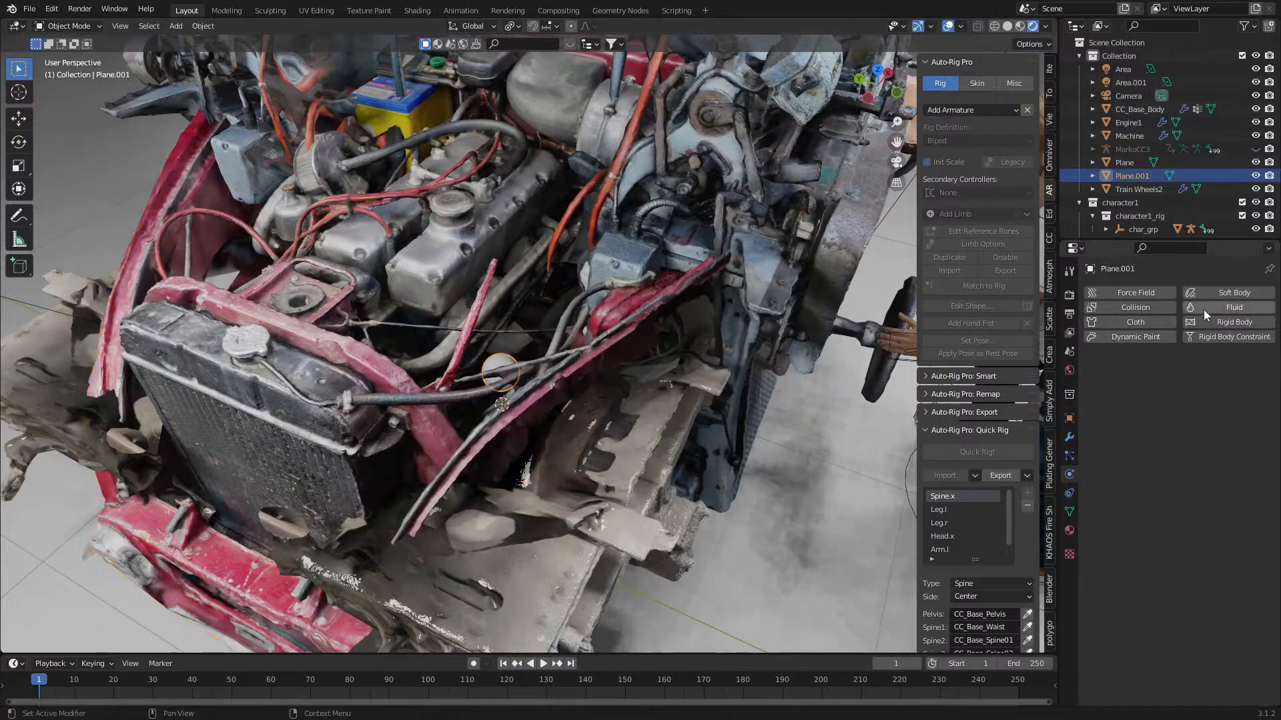
click(1070, 455)
click(1269, 293)
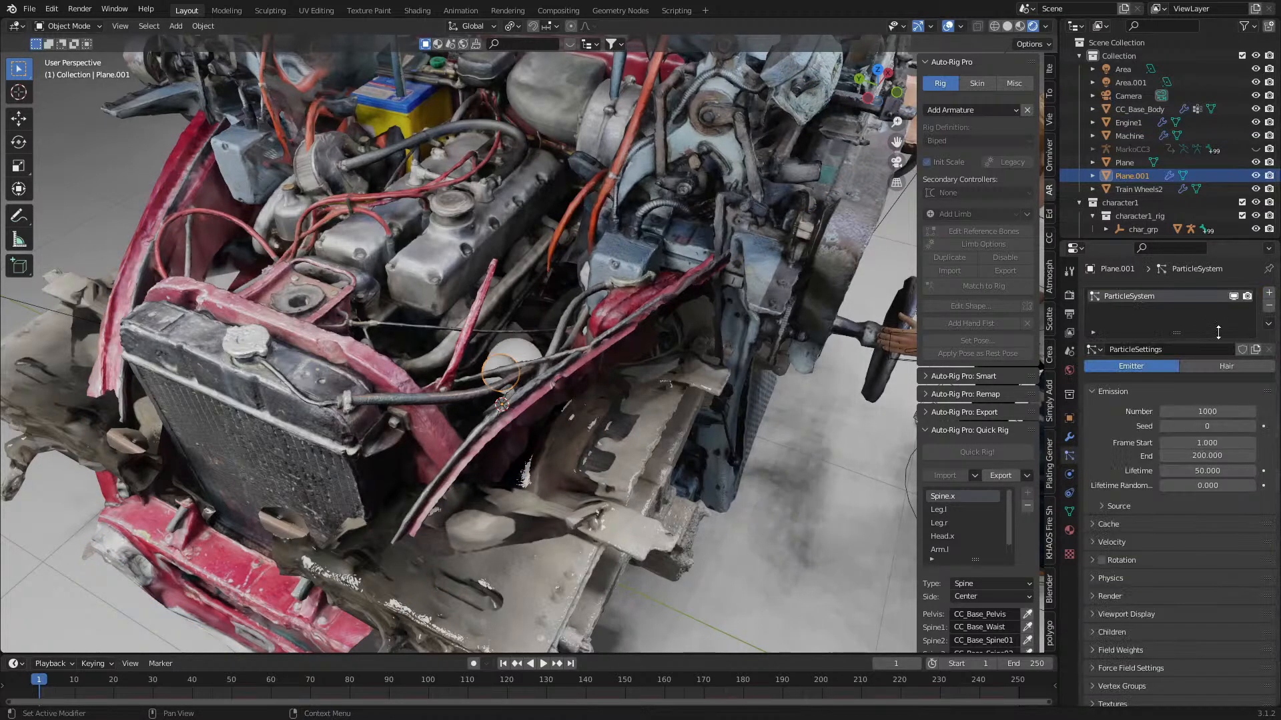
click(1209, 455)
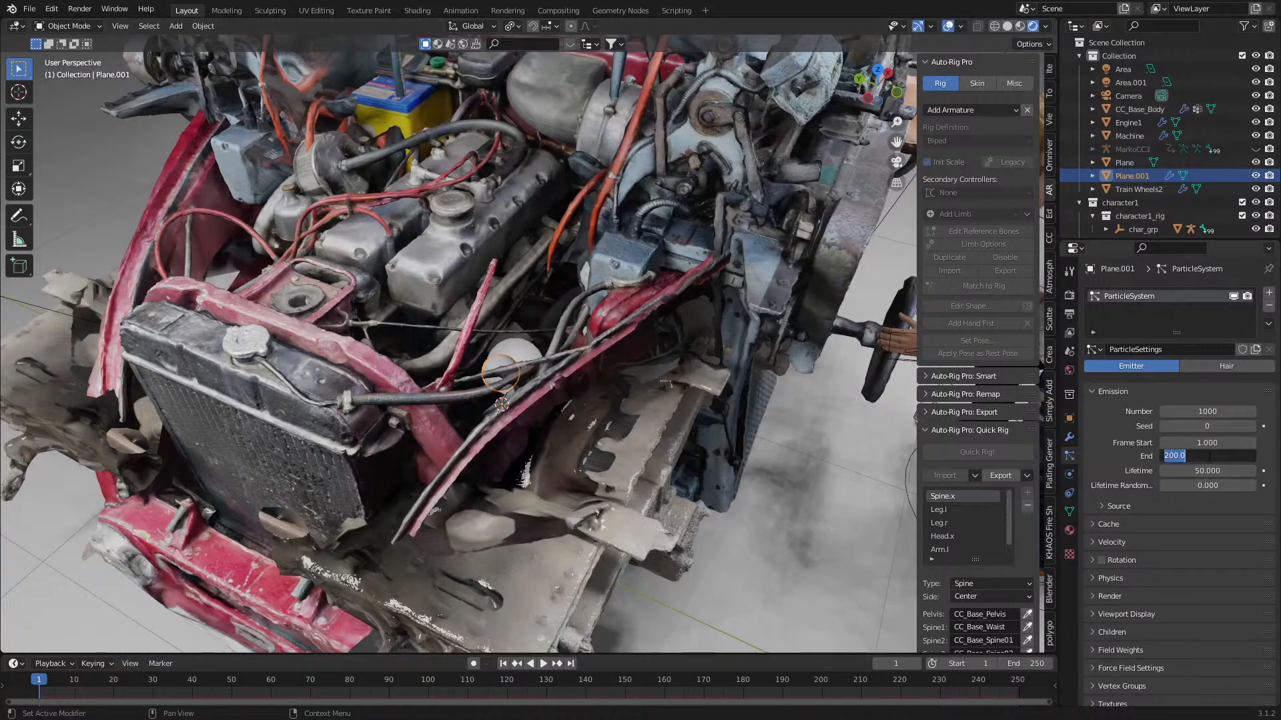
key(Return)
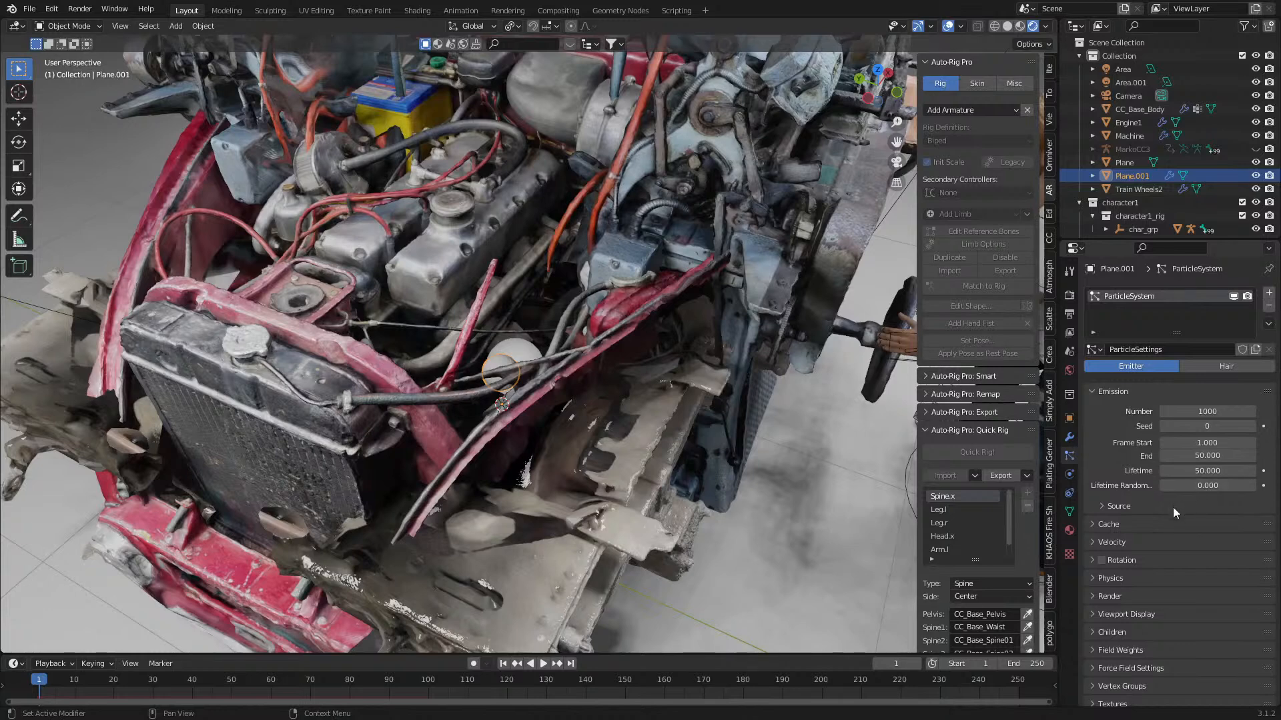
- Set the particle emission to start at frame -10 and end at frame 40
click(1208, 441)
text(-10)
key(Return)
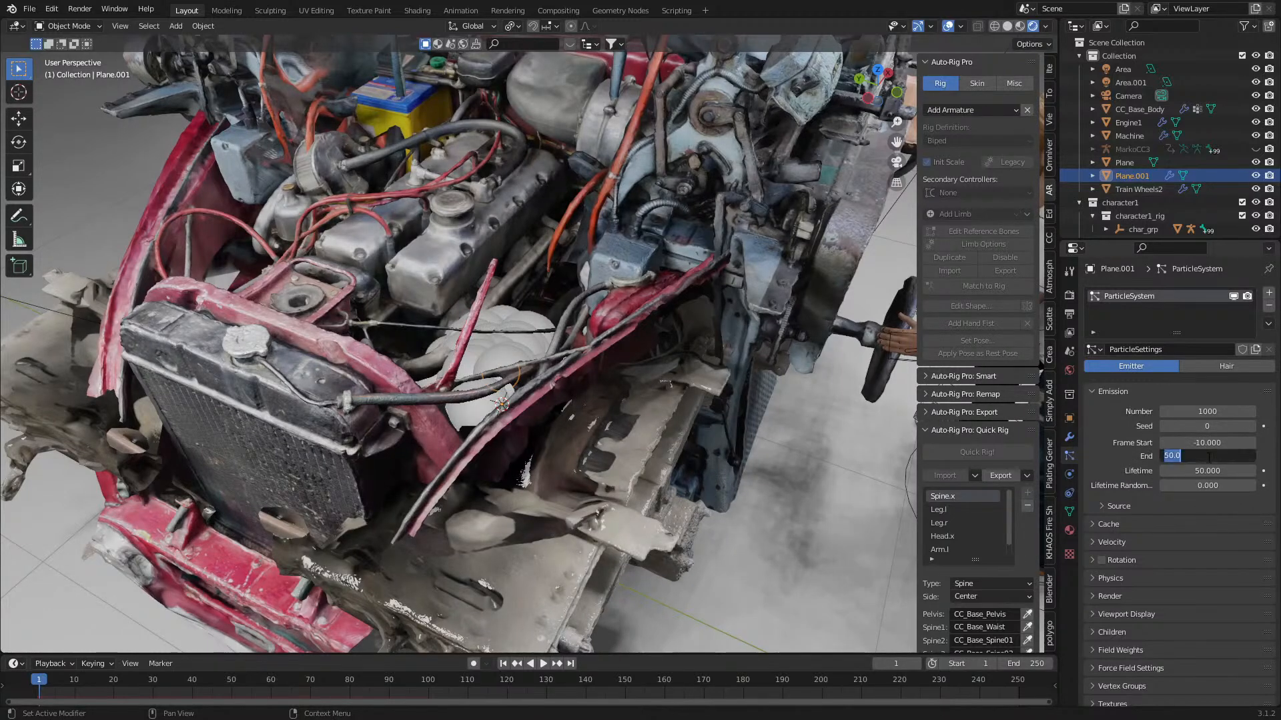
click(1208, 458)
text(40)
key(Return)
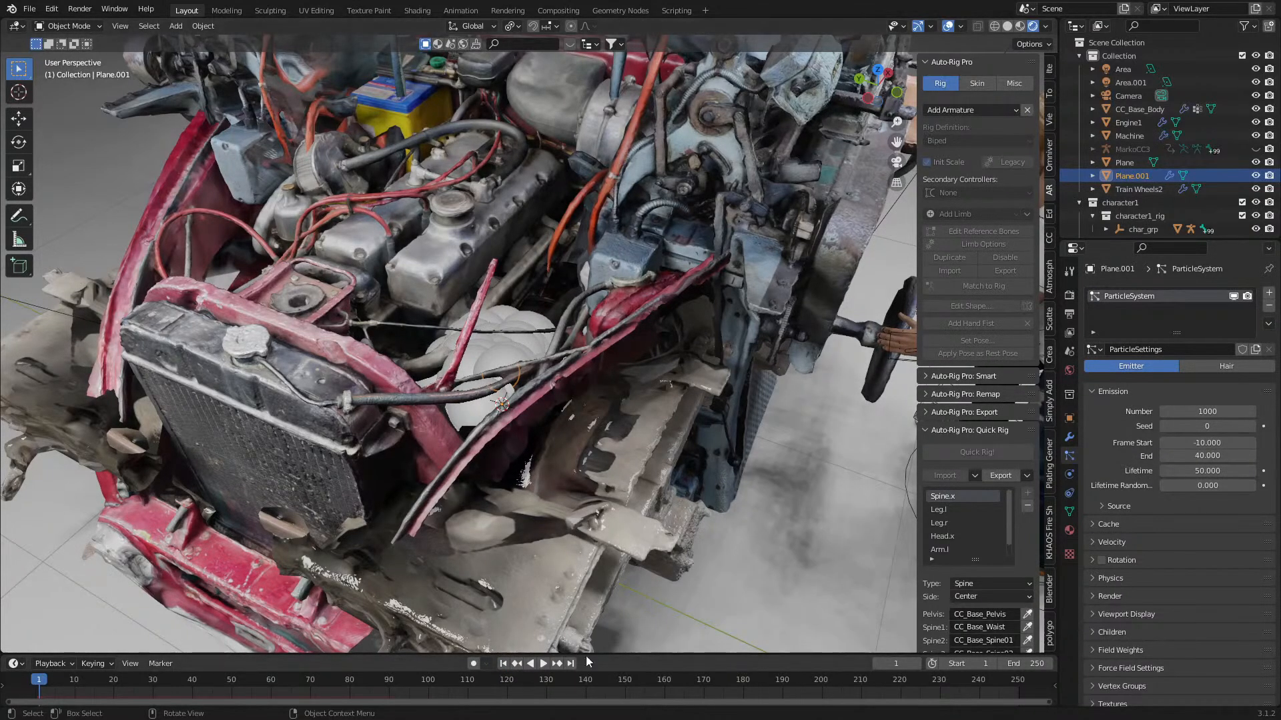
- Set the small sphere's particle emission start frame to 1 and run the simulation briefly
click(1208, 443)
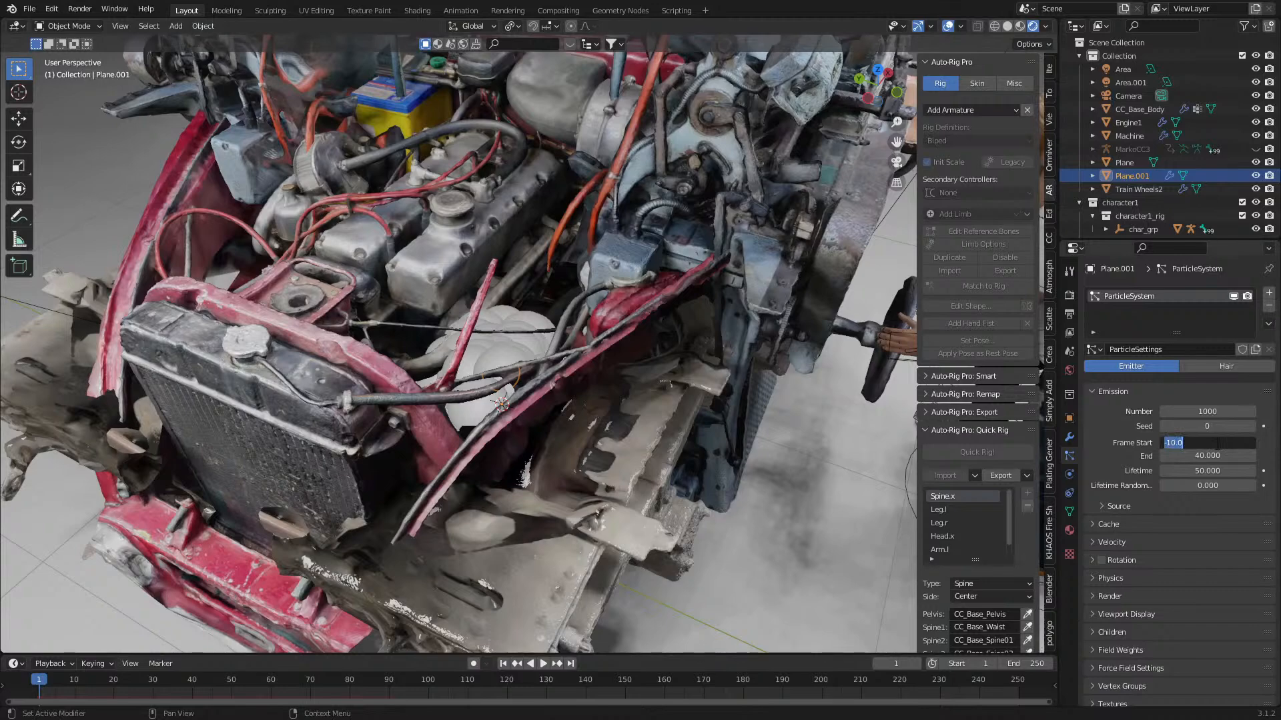
text(1)
key(Return)
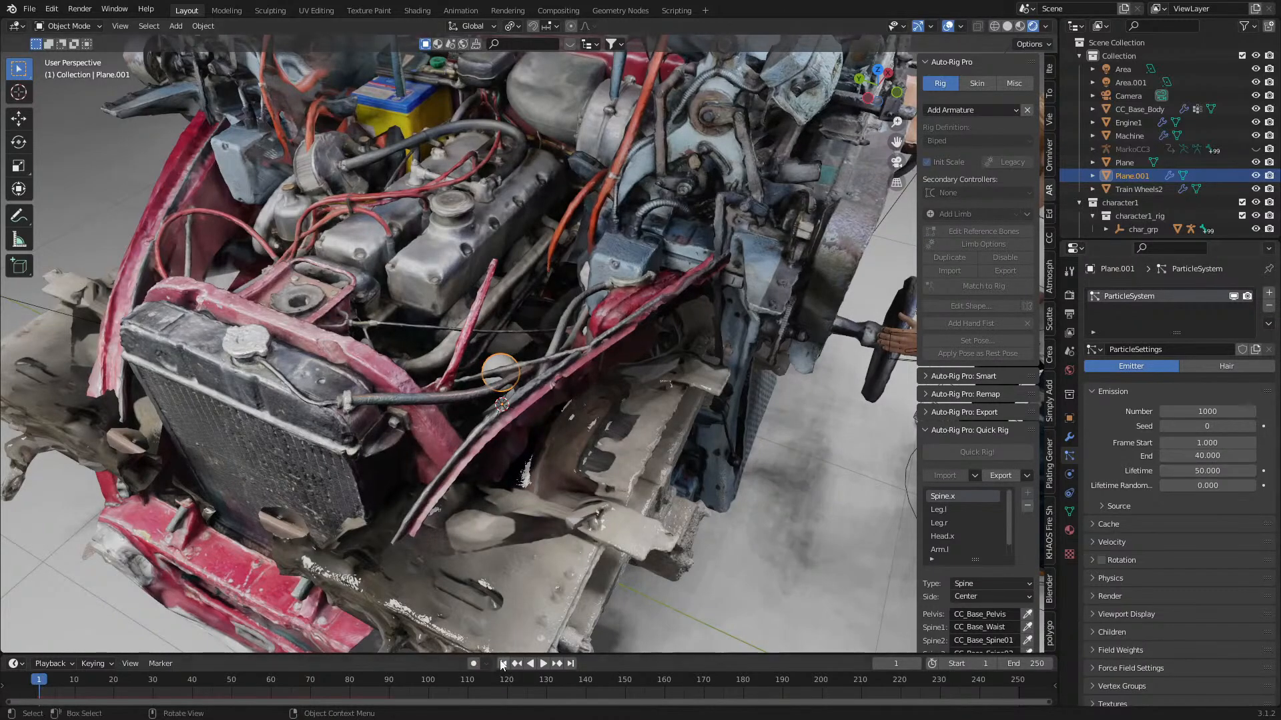
click(543, 665)
click(544, 665)
middle_drag(560, 535, 650, 406)
scroll(603, 522, down, 10)
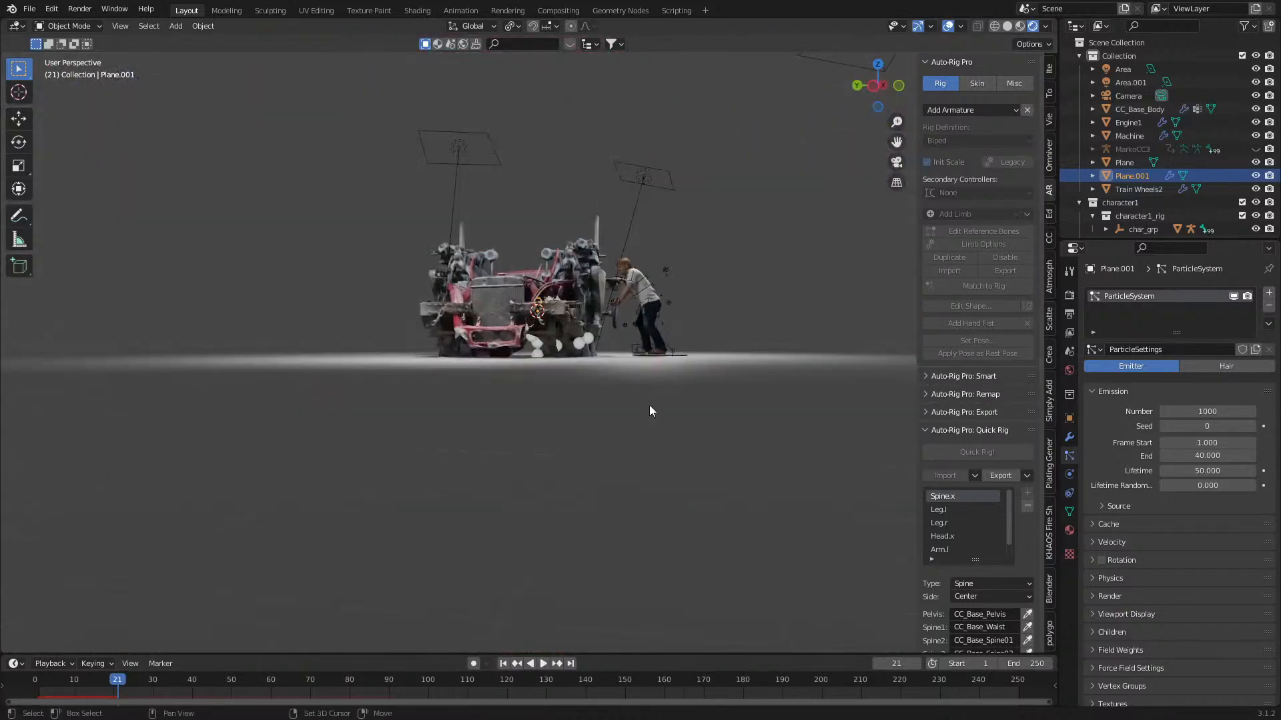
key(shift+a)
click(725, 136)
key(g)
click(718, 459)
middle_drag(717, 459, 652, 475)
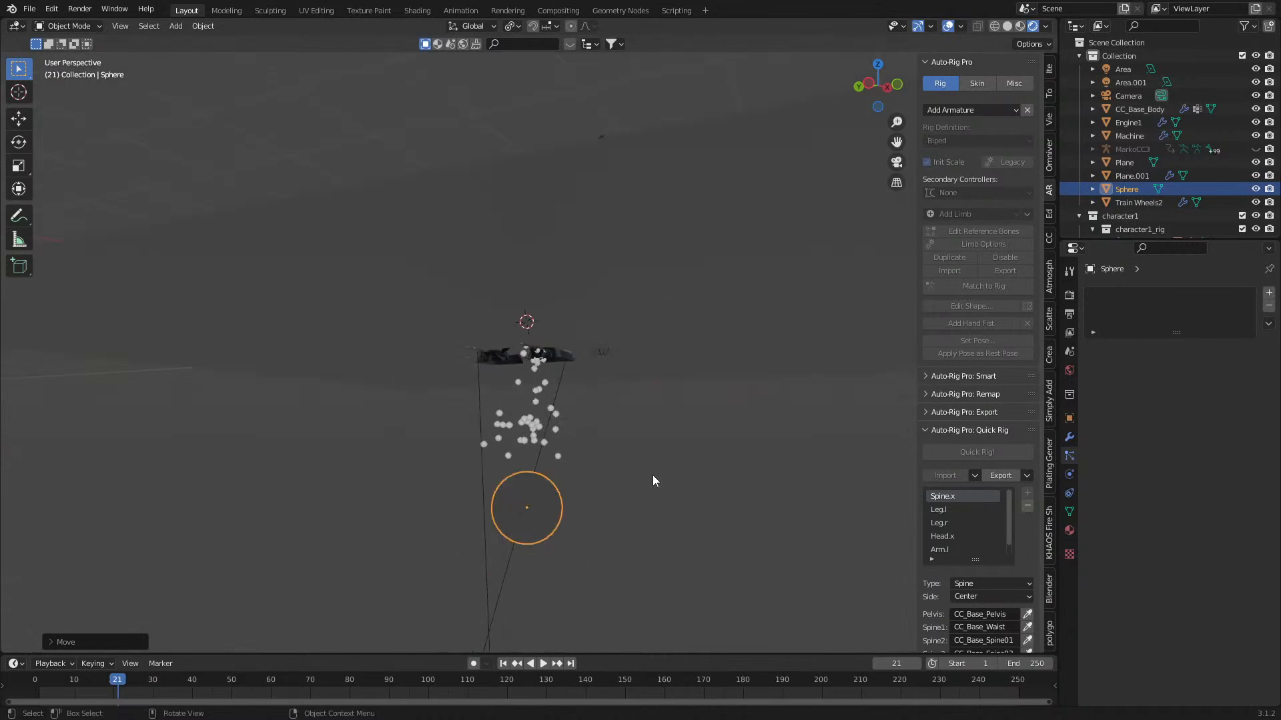
key(Delete)
- Add an ico sphere mesh with 1 subdivision to the scene
key(shift+a)
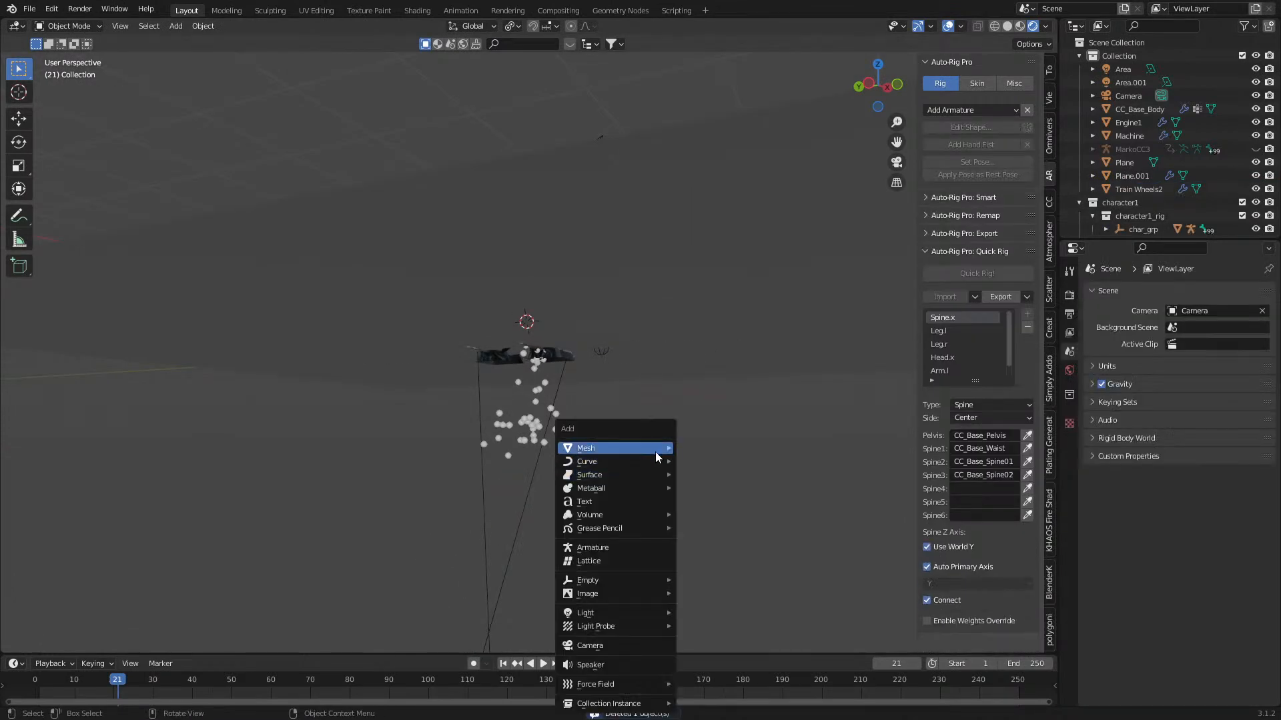
mouse_move(647, 463)
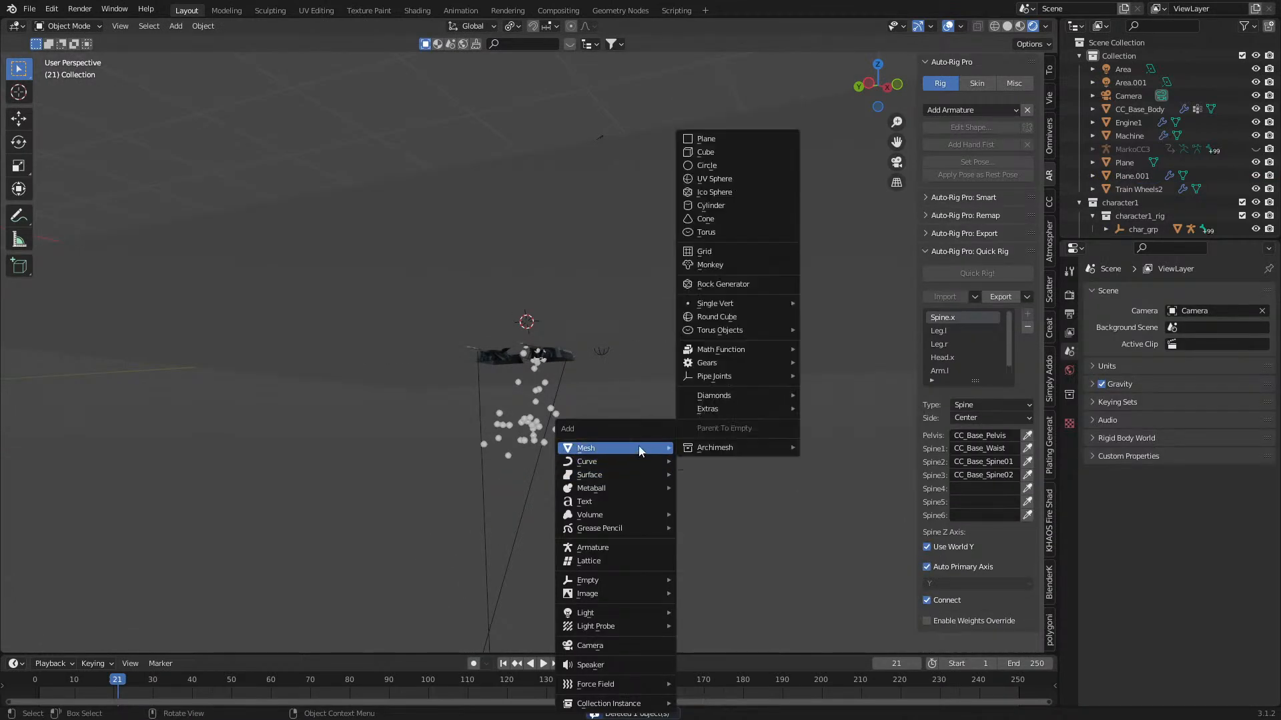
click(714, 192)
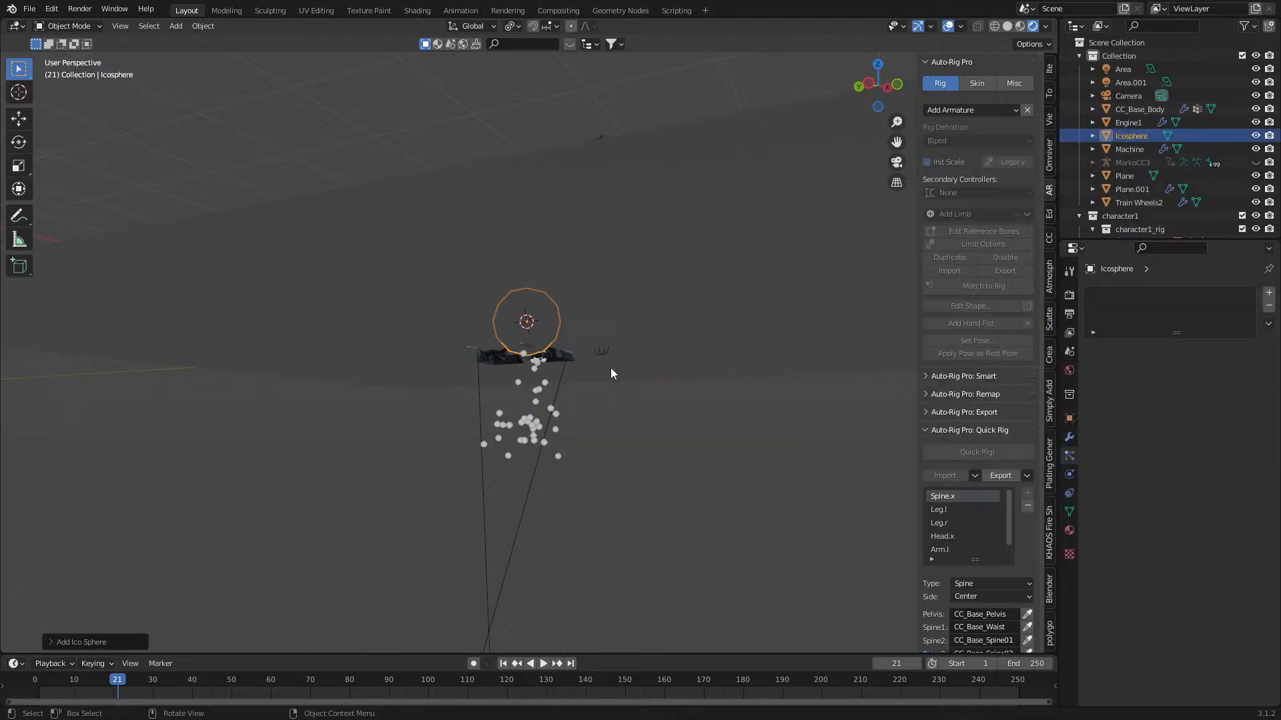
key(F9)
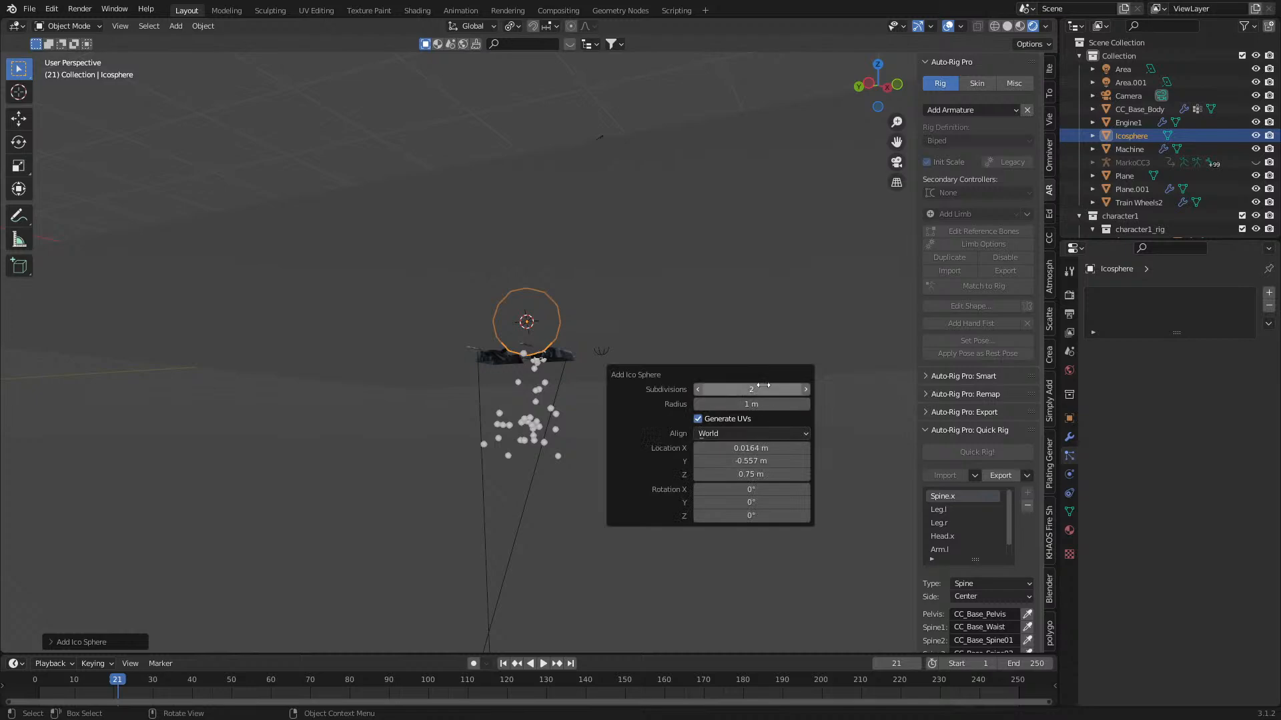
text(1)
key(Return)
- Move the ico sphere straight down along Z so it sits well below the machine
key(g)
key(z)
click(655, 555)
middle_drag(611, 491, 647, 270)
scroll(563, 531, up, 3)
scroll(583, 538, up, 3)
middle_drag(691, 488, 697, 407)
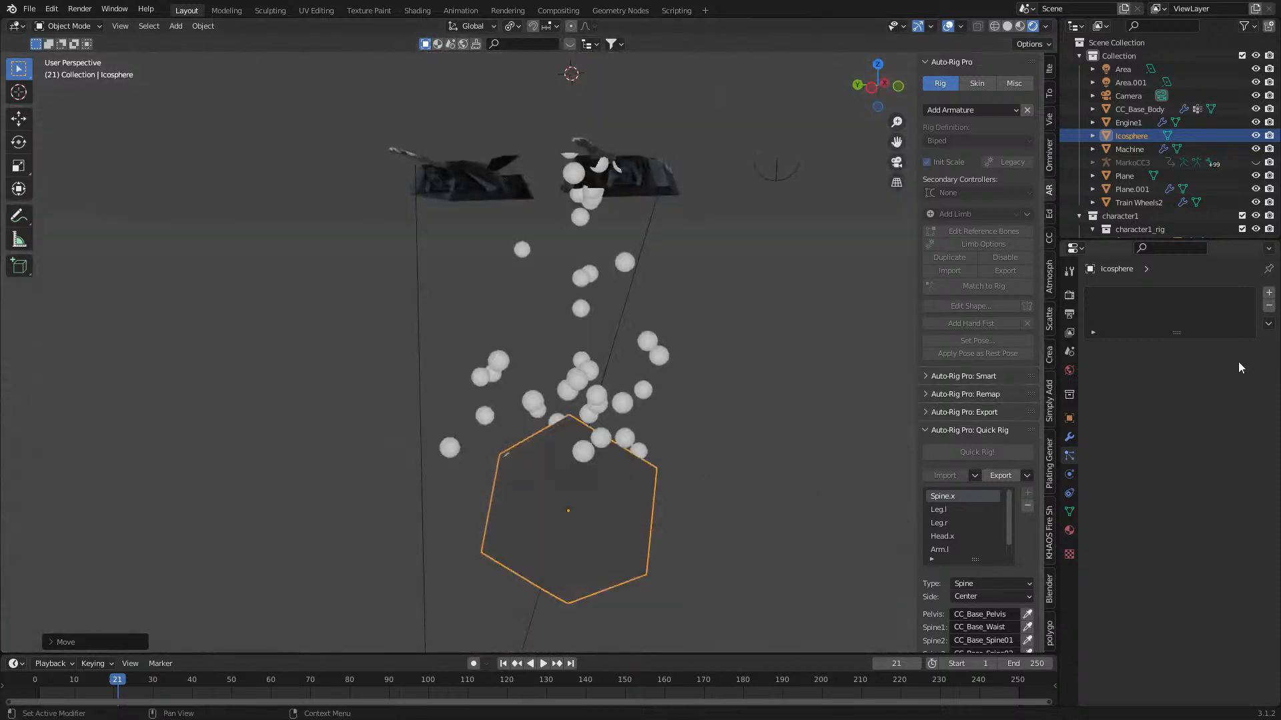
- Check the ico sphere in Wireframe shading and set the viewport to Solid shading
mouse_move(609, 451)
middle_down()
mouse_move(670, 437)
mouse_move(649, 440)
middle_up()
key(z)
click(582, 438)
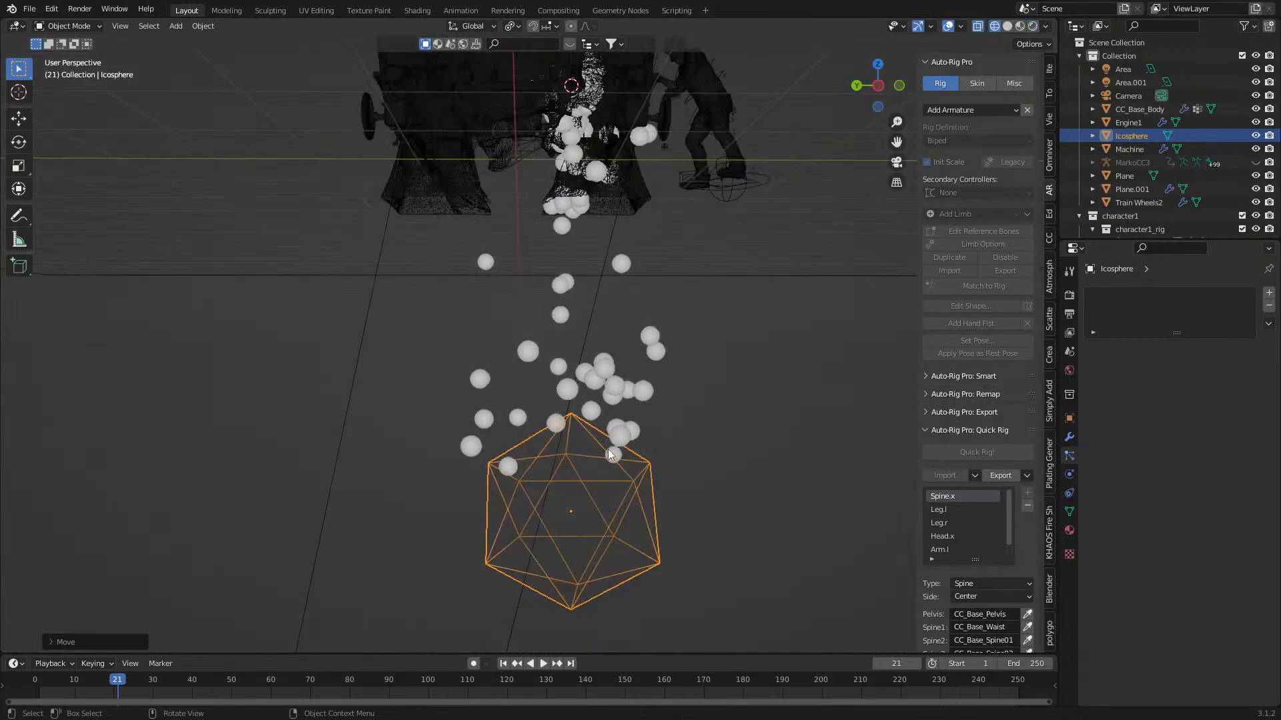
key(z)
click(698, 452)
- Create a new material named Sparks on the ico sphere, leaving the object without a particle system
click(1267, 293)
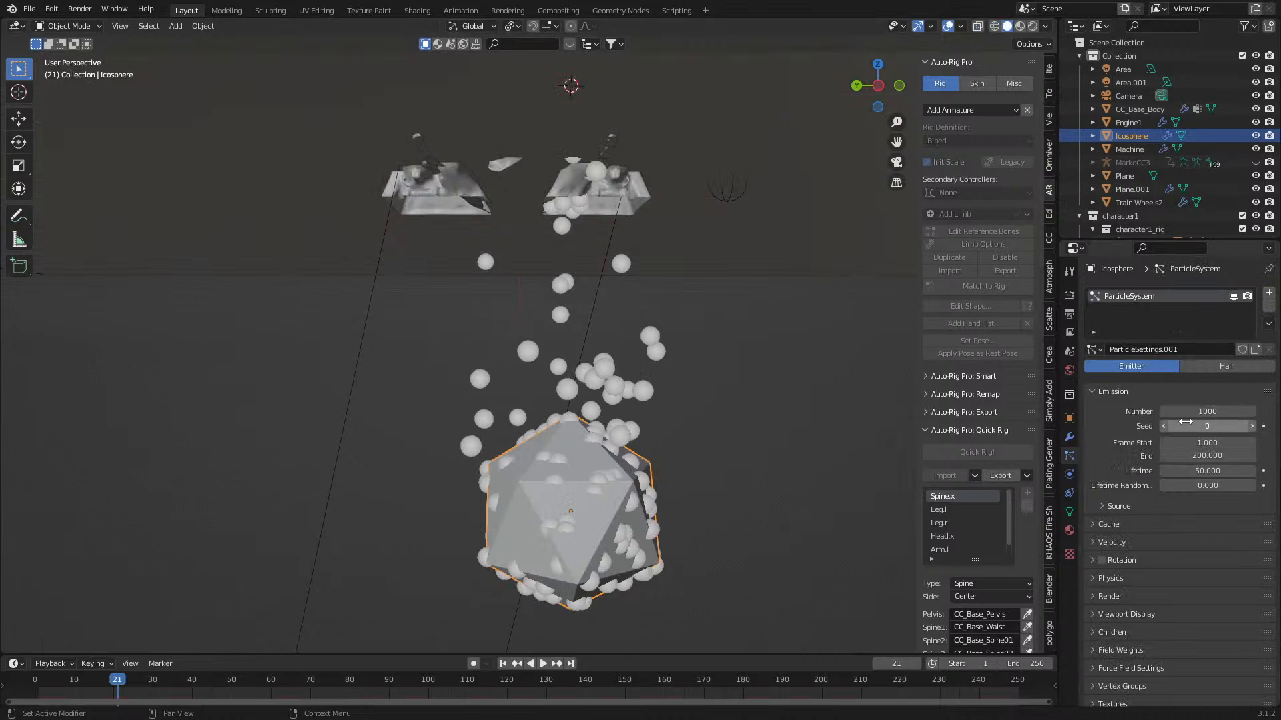
click(1269, 306)
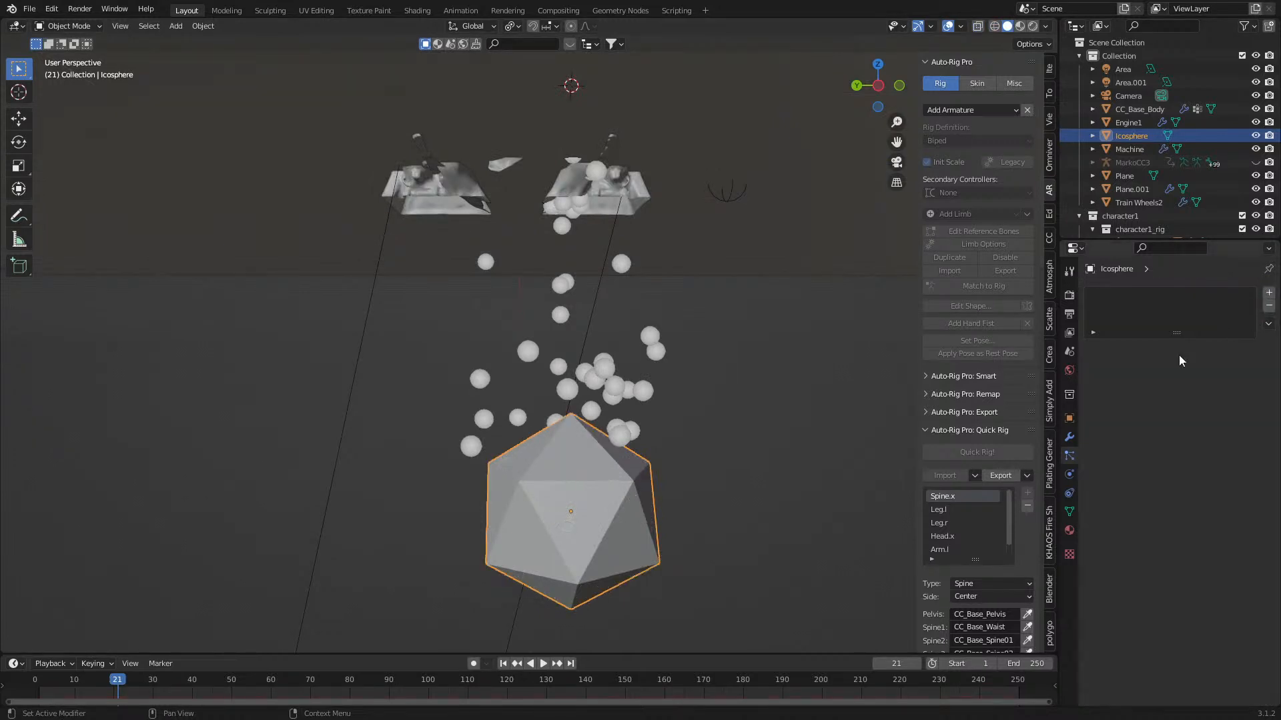
click(1070, 531)
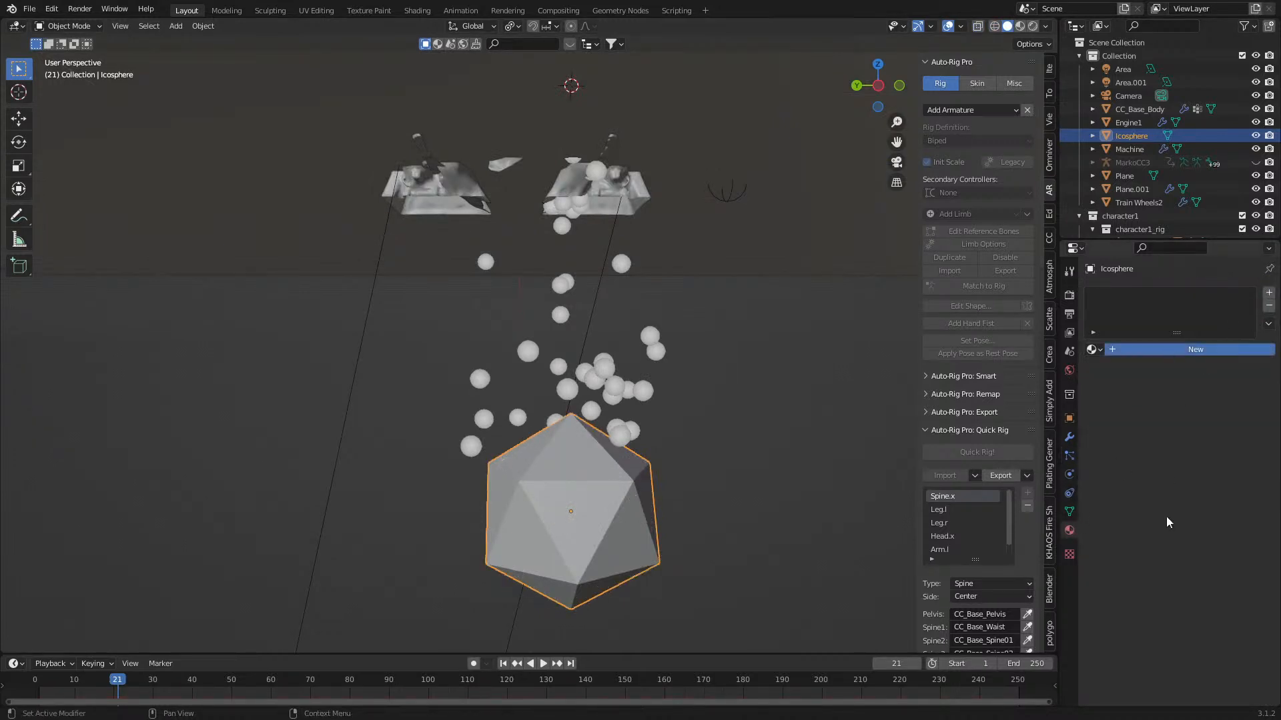
click(1167, 348)
double_click(1165, 349)
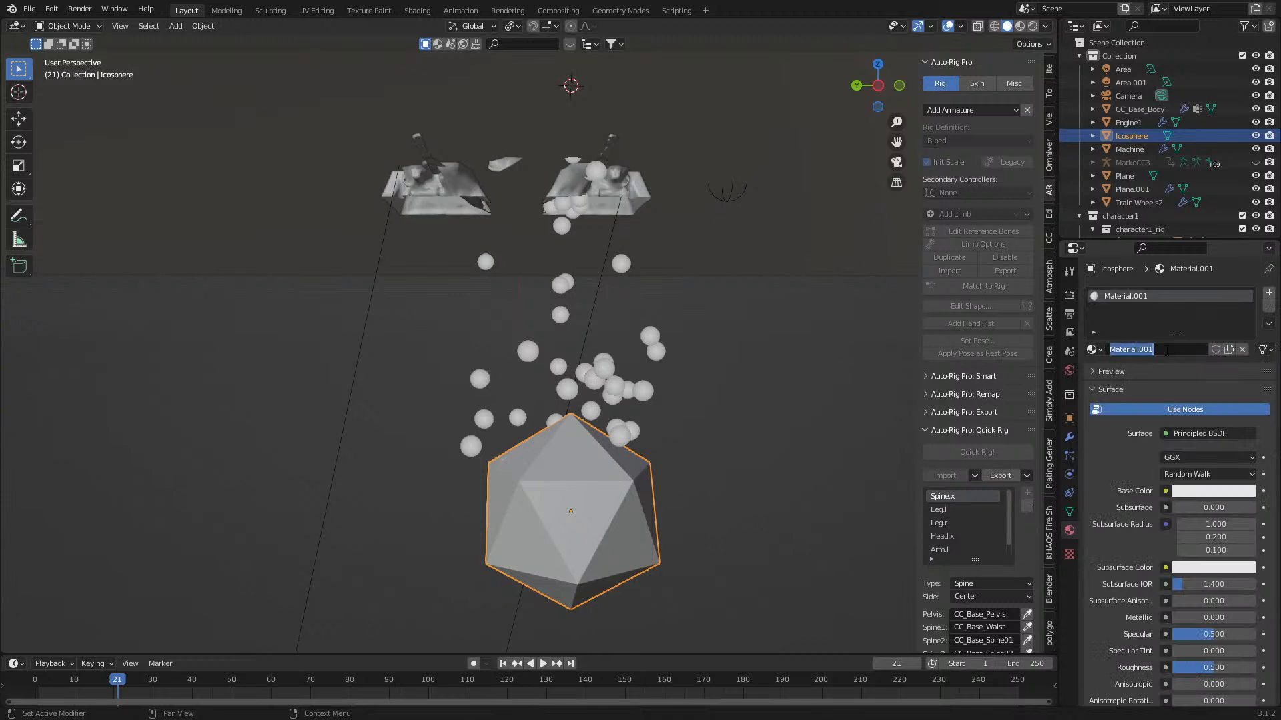
text(Sparks)
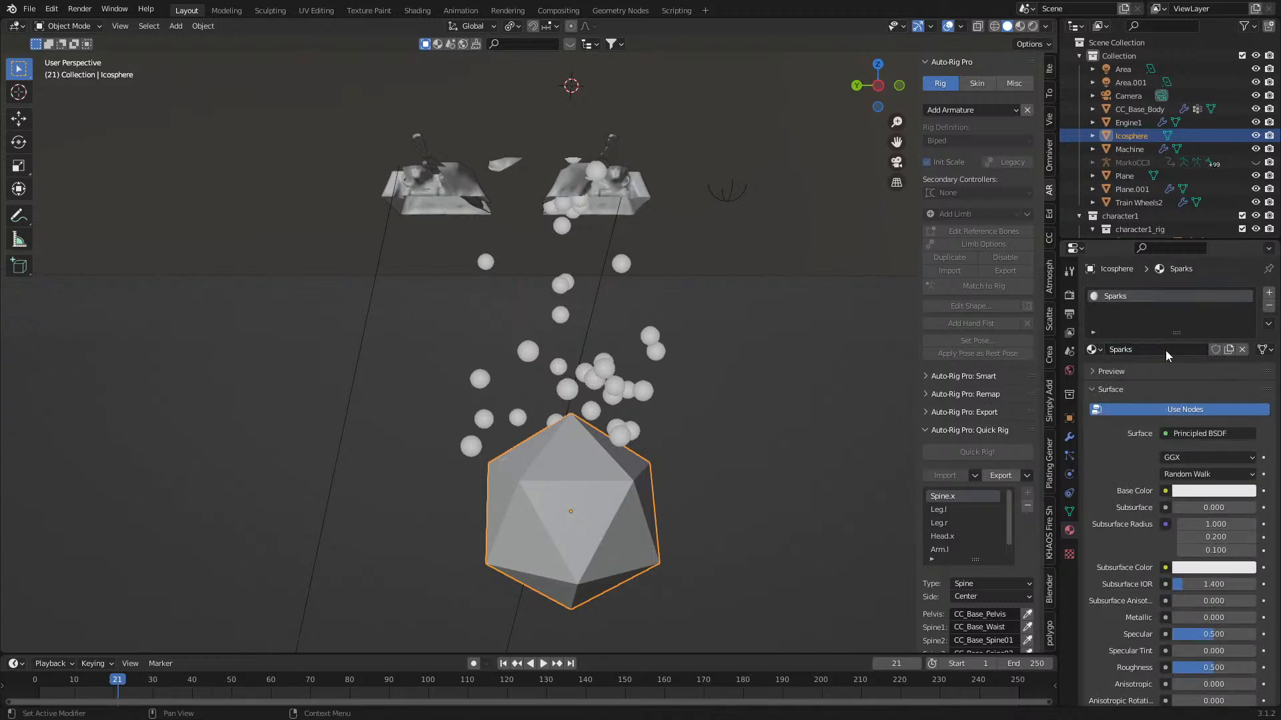
- Change the Sparks material's surface to Emission with a yellow-orange color and a strength of 5
click(1209, 491)
drag(1168, 360, 1156, 385)
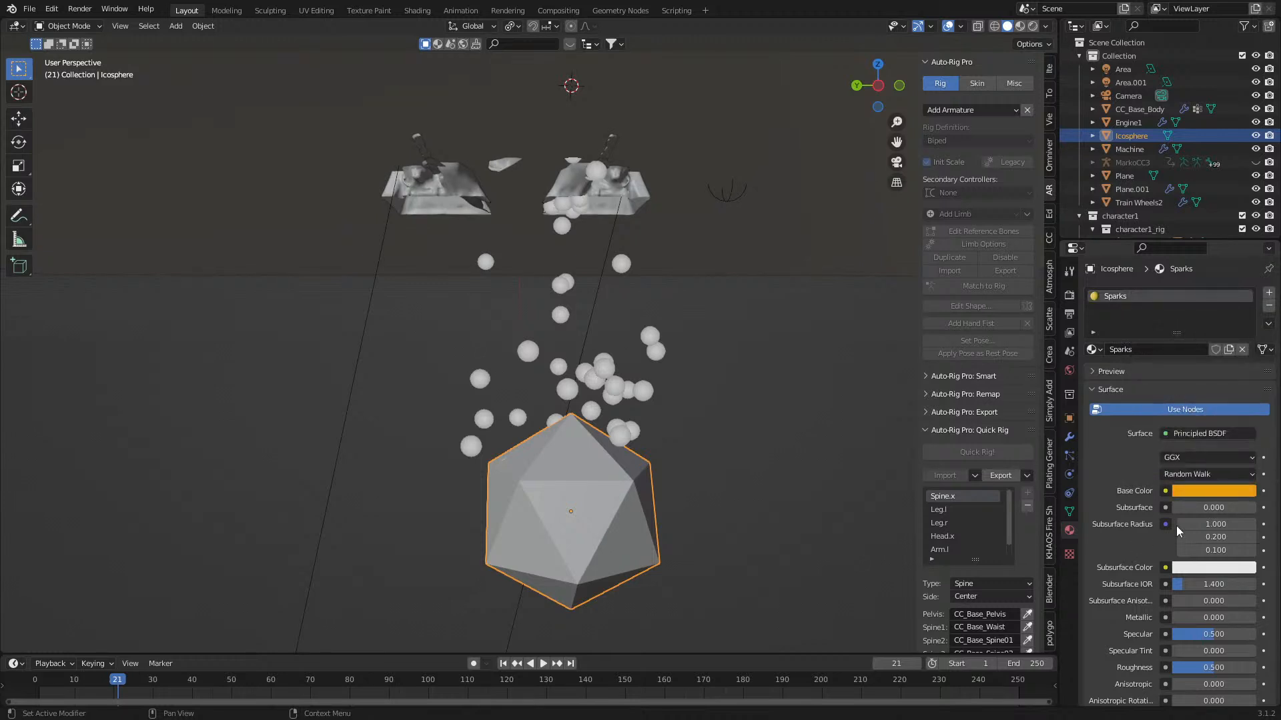
click(1203, 435)
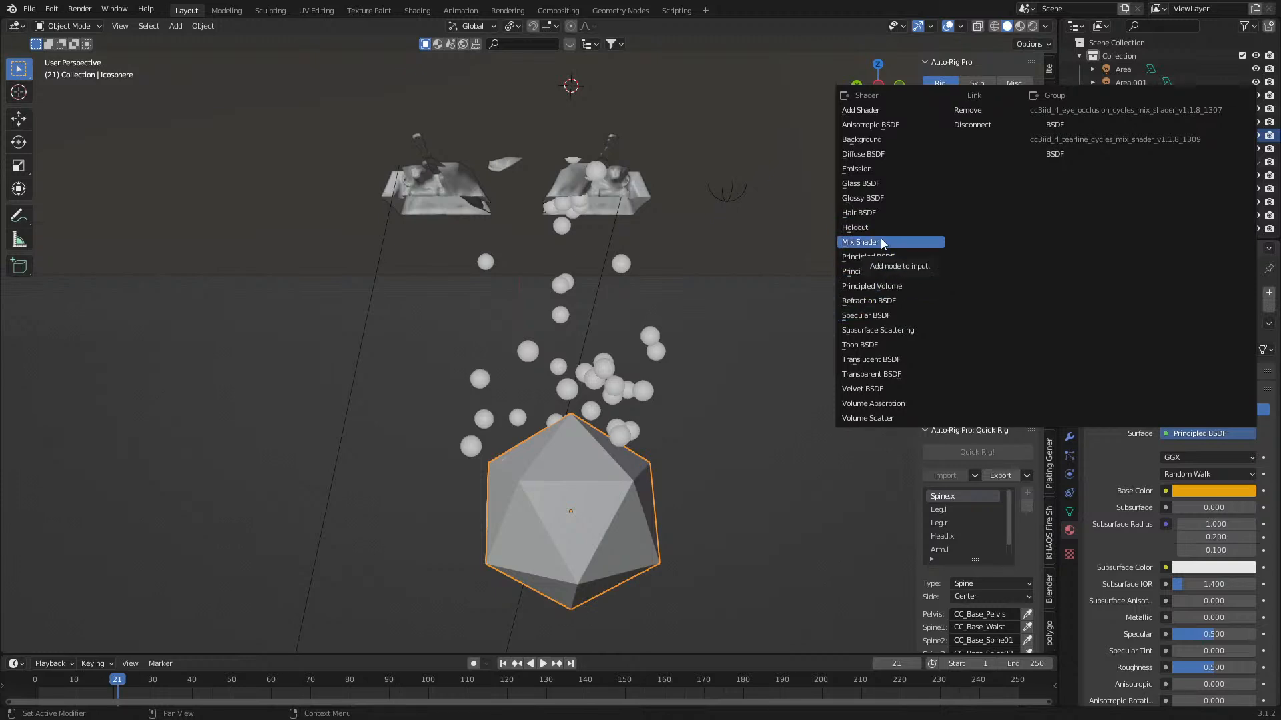
click(867, 169)
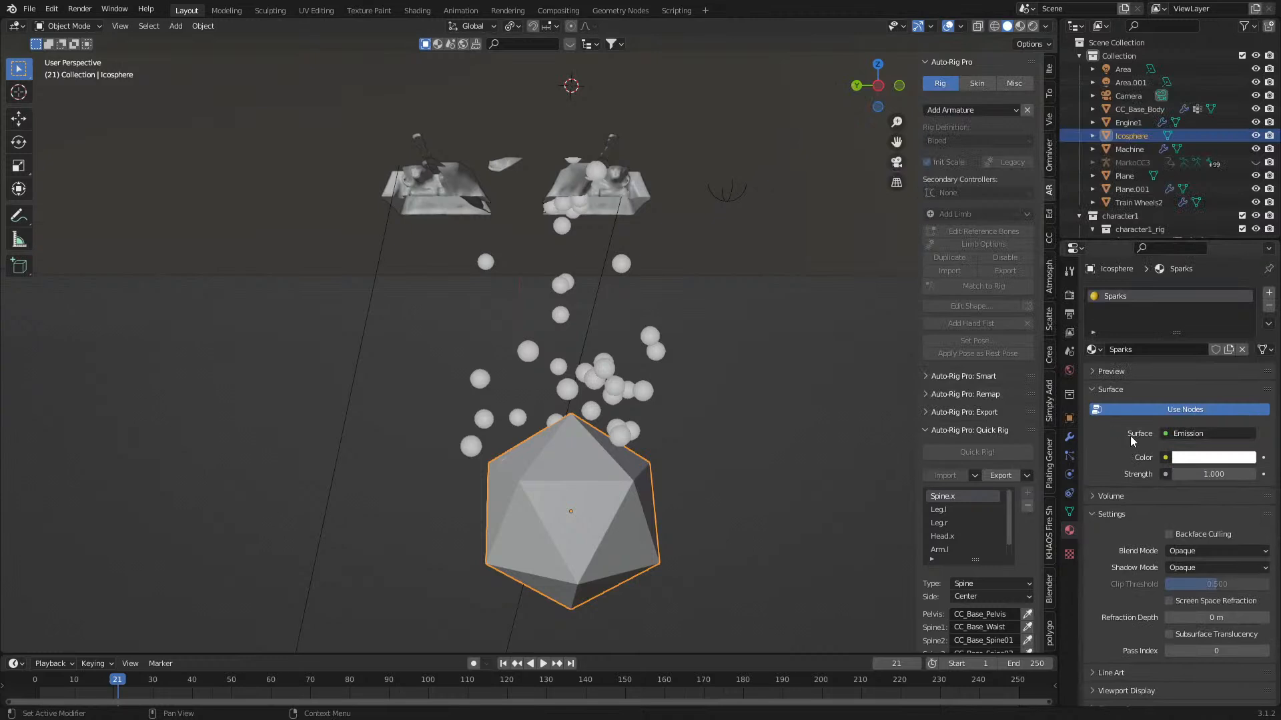
click(1208, 461)
drag(1172, 343, 1156, 341)
click(1211, 475)
text(5)
key(Return)
- Set the particles of the small emitter sphere in the engine bay to render as Object
middle_drag(878, 442, 643, 400)
scroll(625, 319, up, 3)
scroll(654, 377, up, 5)
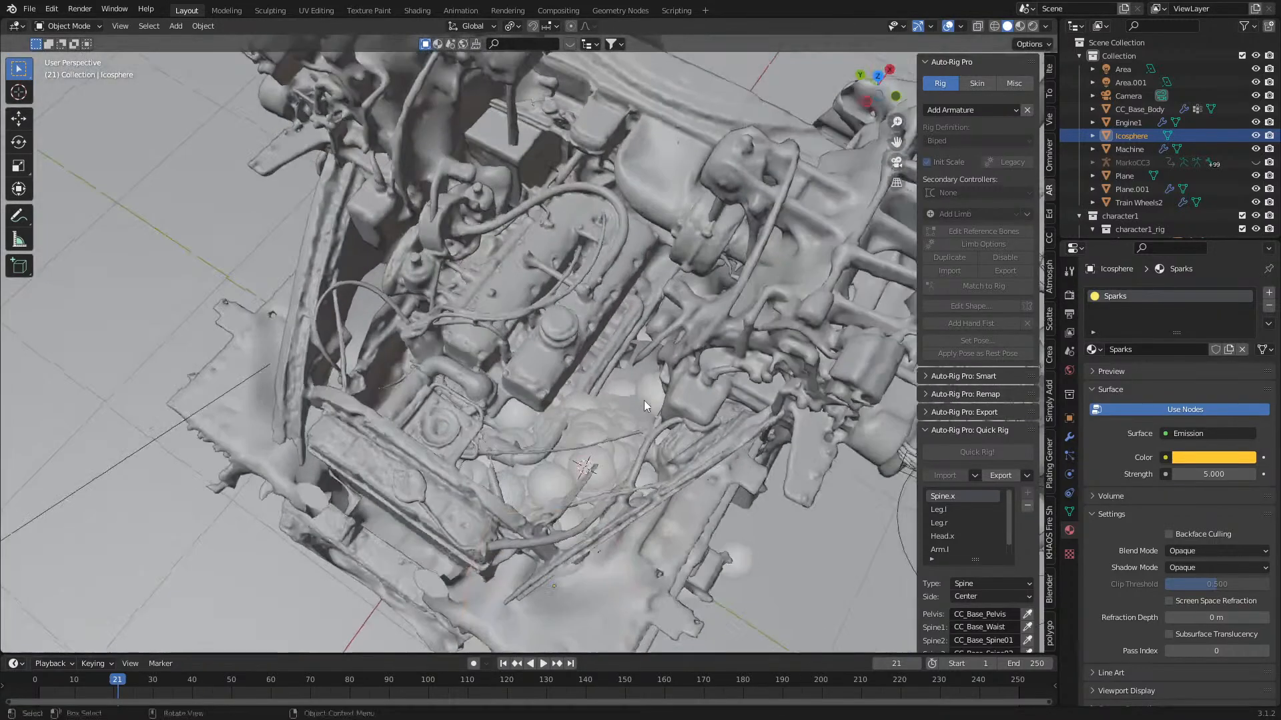
click(599, 472)
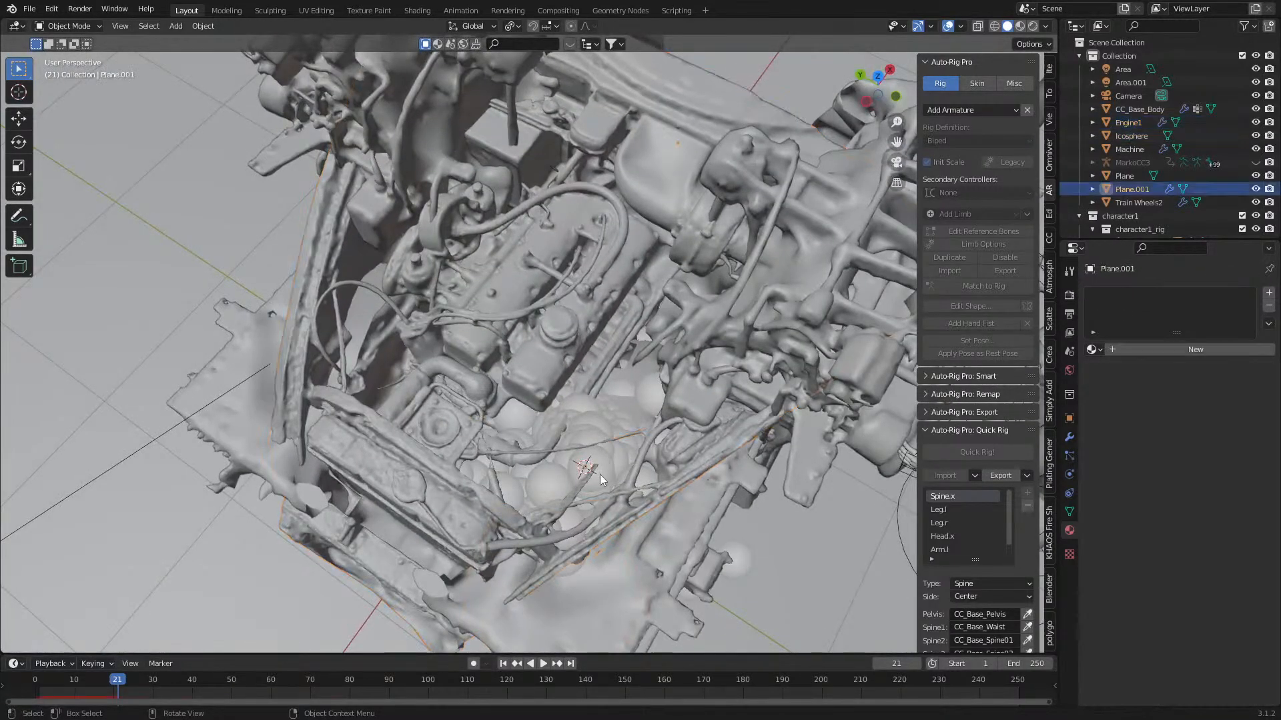
click(1069, 455)
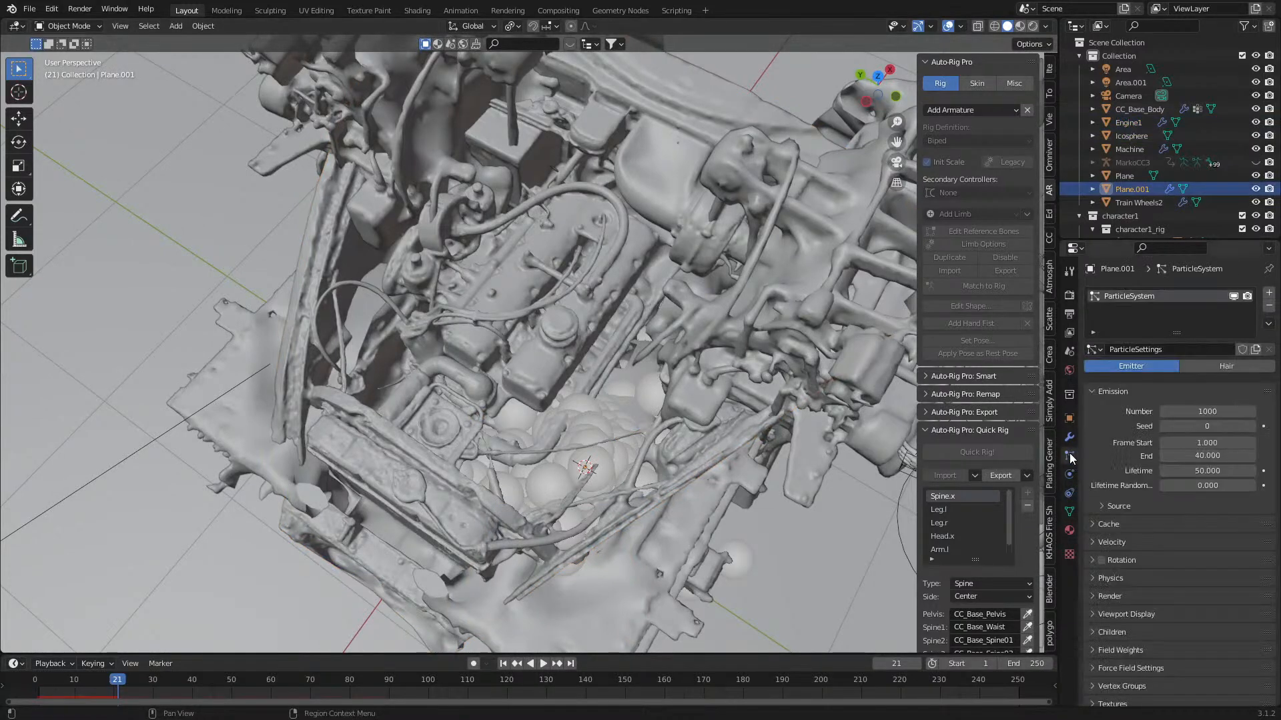
scroll(1094, 623, down, 1)
click(1090, 571)
scroll(1101, 561, down, 5)
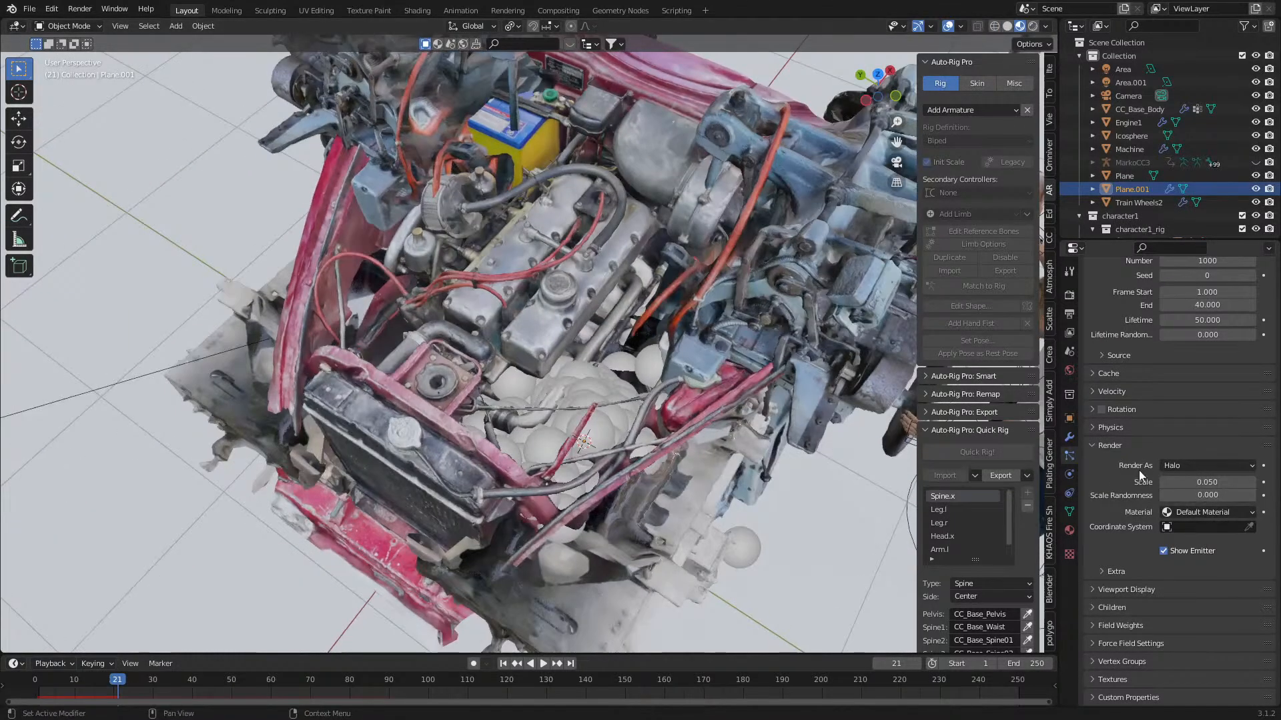
click(1206, 465)
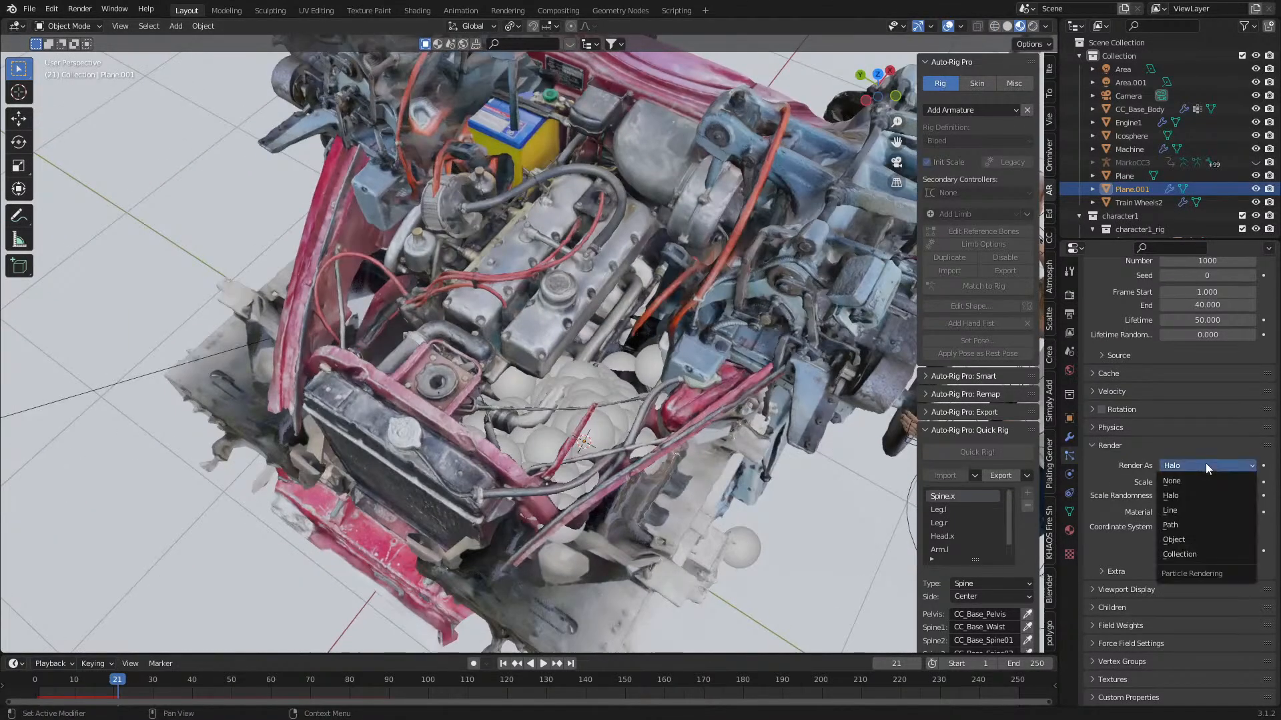
click(1202, 539)
- Assign the ico sphere below the machine as the particles' instance object
mouse_move(716, 498)
middle_down()
mouse_move(690, 451)
mouse_move(705, 367)
mouse_move(781, 458)
mouse_move(715, 478)
middle_up()
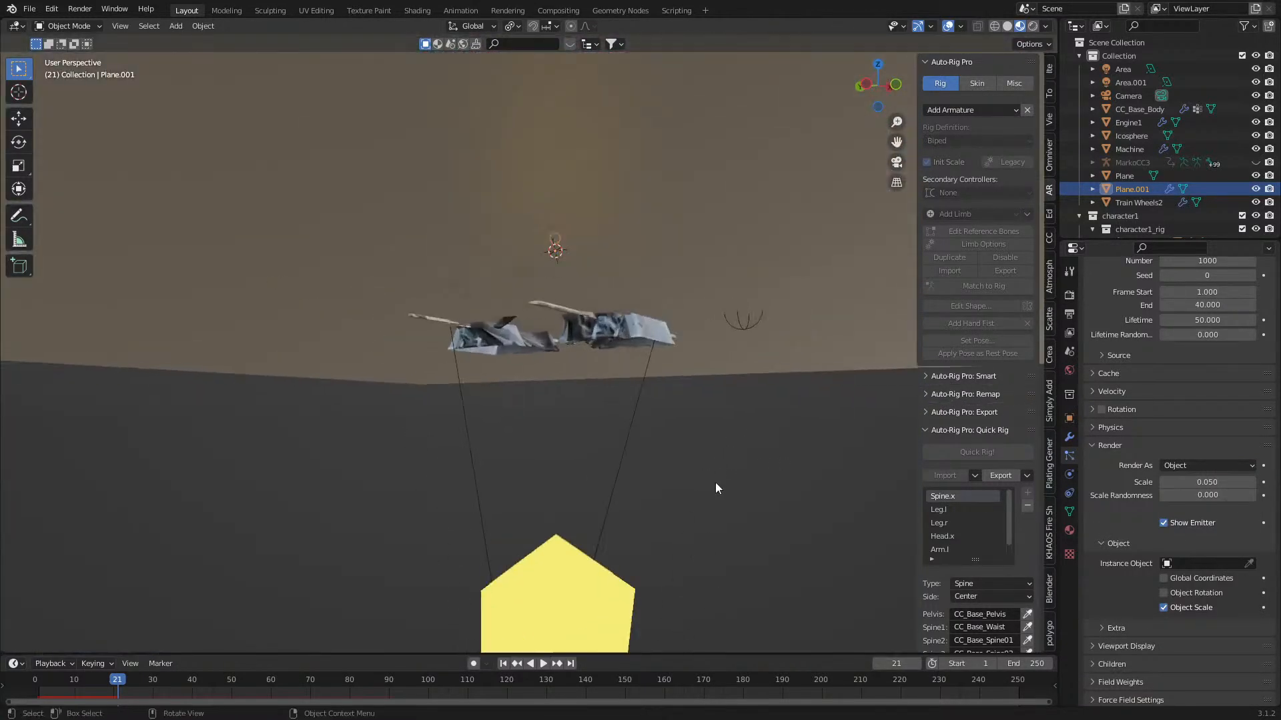
click(1248, 564)
click(587, 606)
- Resize the ico sphere below the machine to adjust the particle size in the engine bay
middle_drag(585, 603, 568, 458)
scroll(677, 354, down, 5)
click(577, 495)
key(s)
click(585, 499)
scroll(590, 334, up, 6)
shift+middle_drag(591, 334, 568, 478)
scroll(568, 478, up, 5)
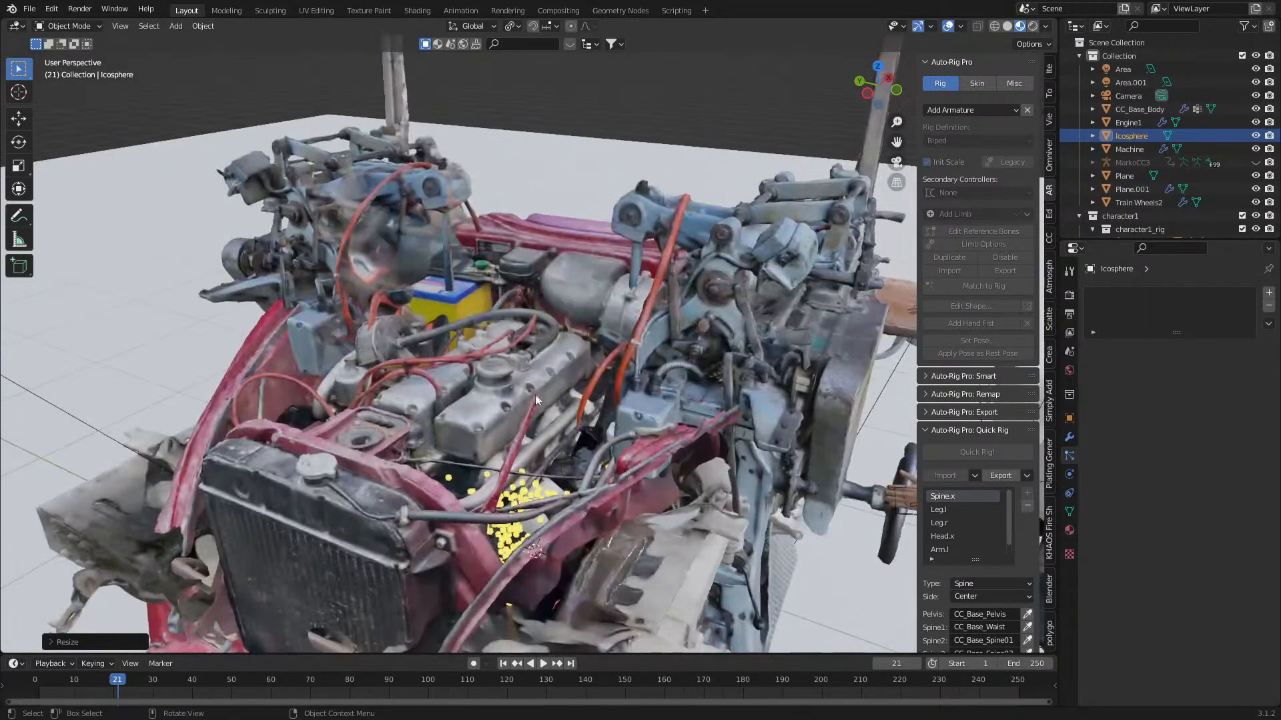
- Play the simulation from the first frame, stop it and examine the particles in the engine bay up close
click(503, 663)
click(543, 664)
click(545, 666)
middle_drag(510, 584, 543, 534)
scroll(527, 480, up, 5)
scroll(526, 479, down, 3)
- Set the emitter sphere's particle scale randomness to 1 and the particle scale to 0.01
click(543, 534)
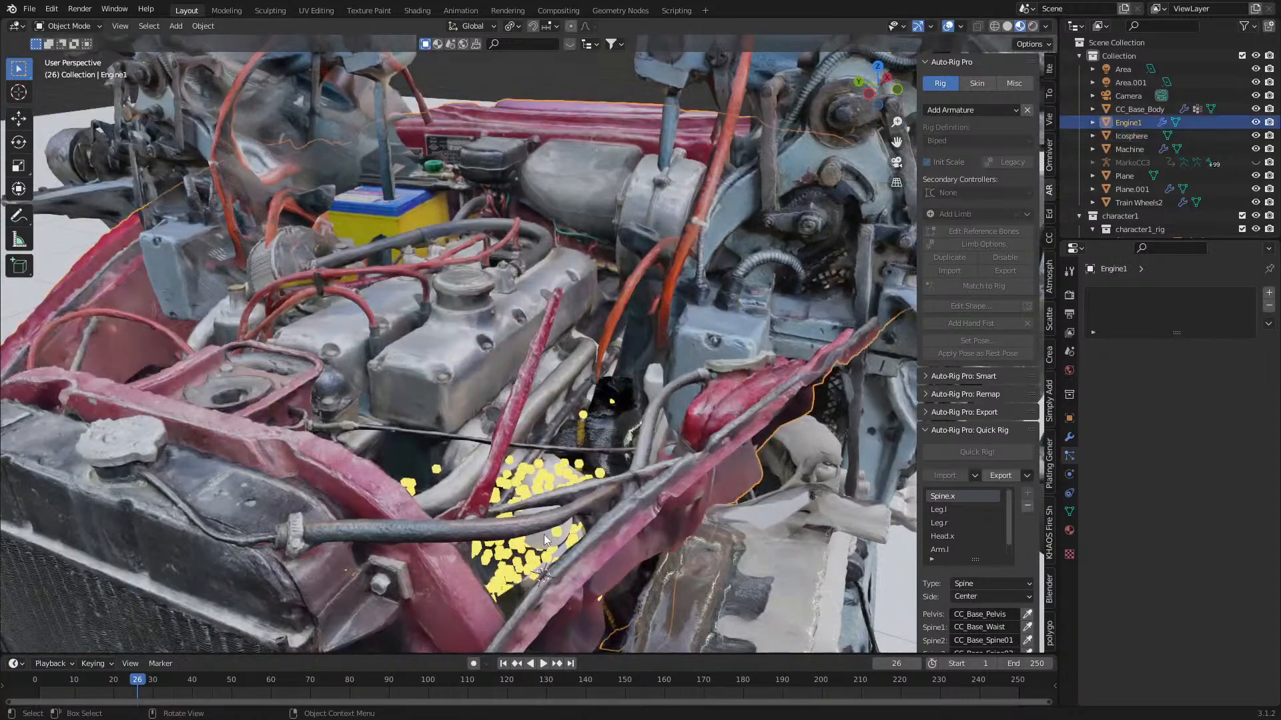
click(543, 541)
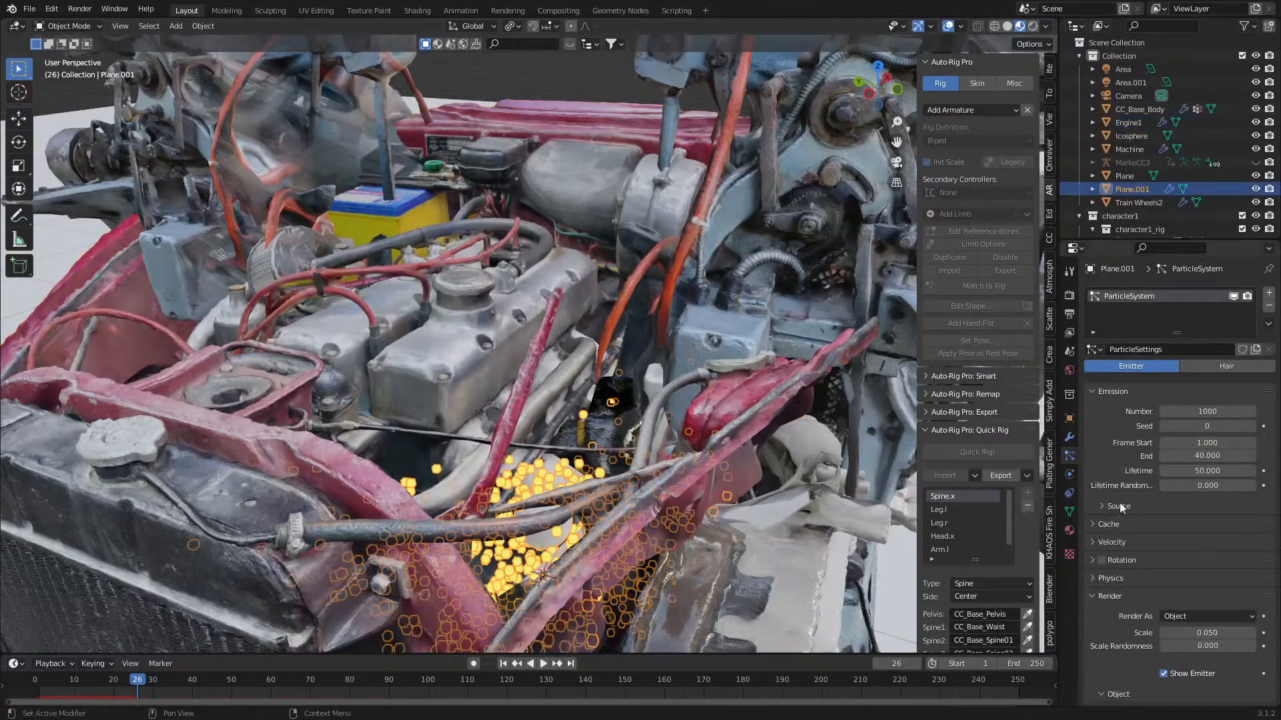
scroll(1111, 567, down, 5)
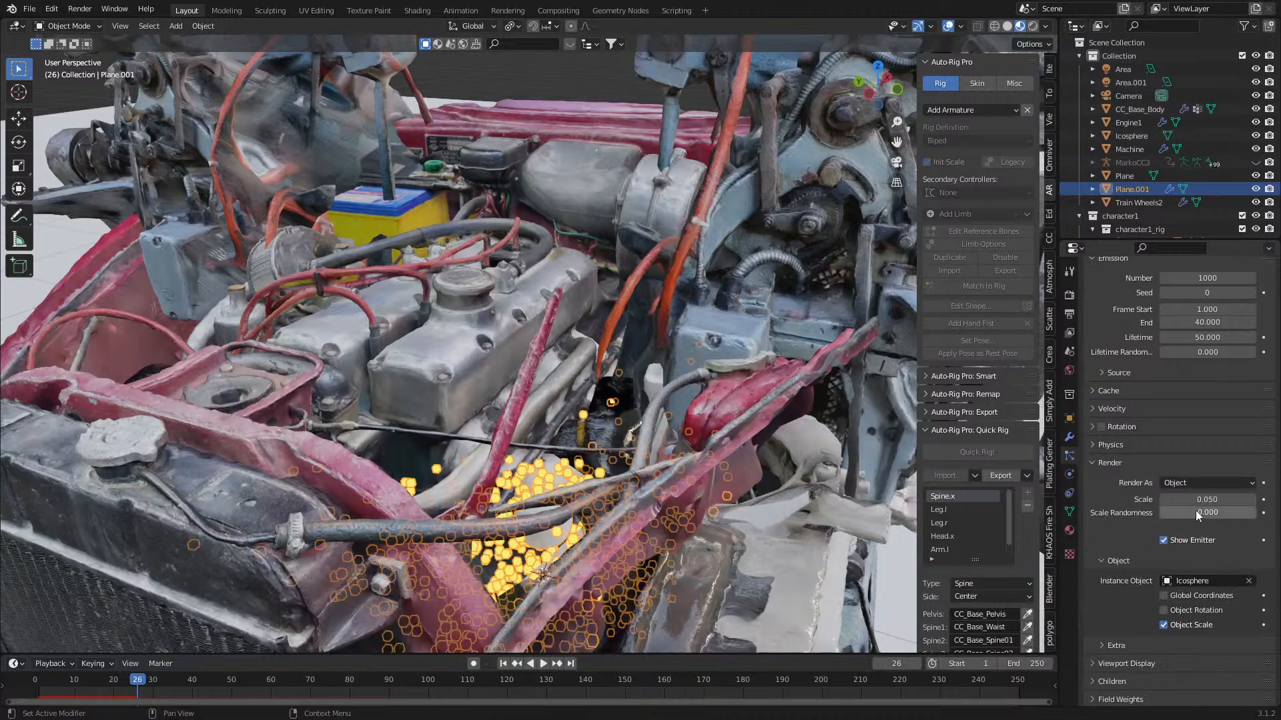
drag(1191, 513, 1256, 514)
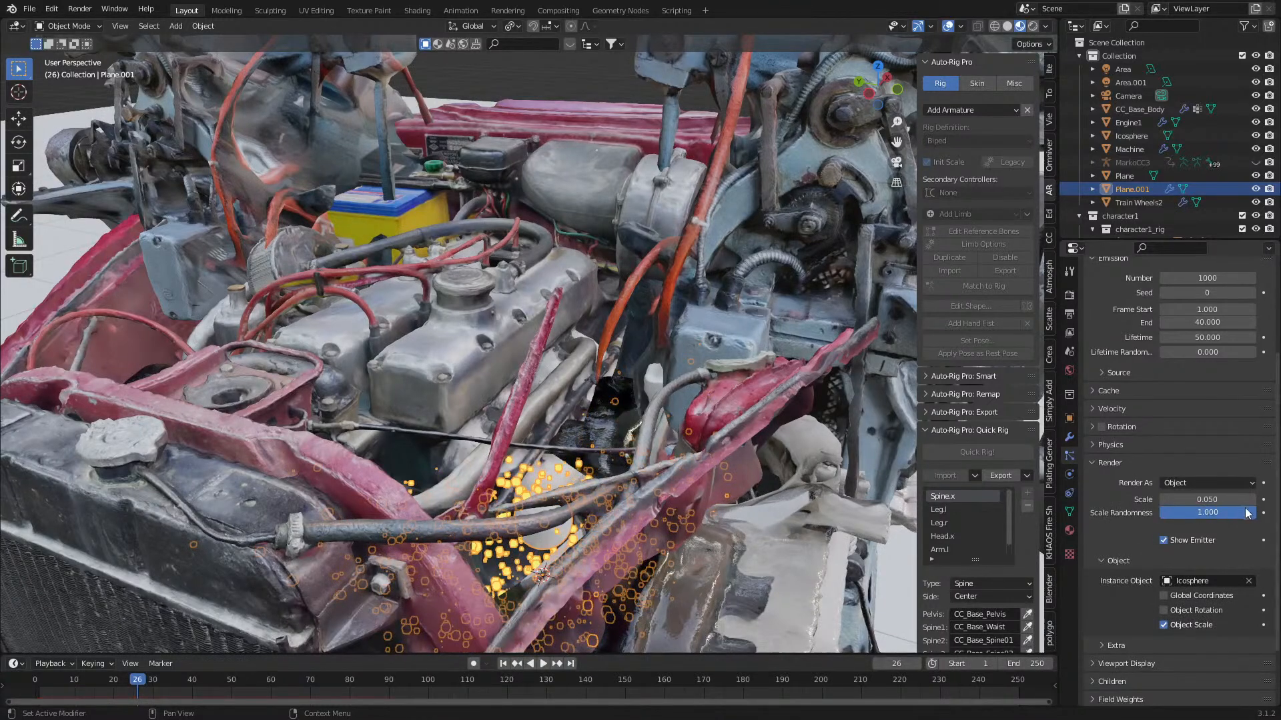
click(1231, 502)
text(0.01)
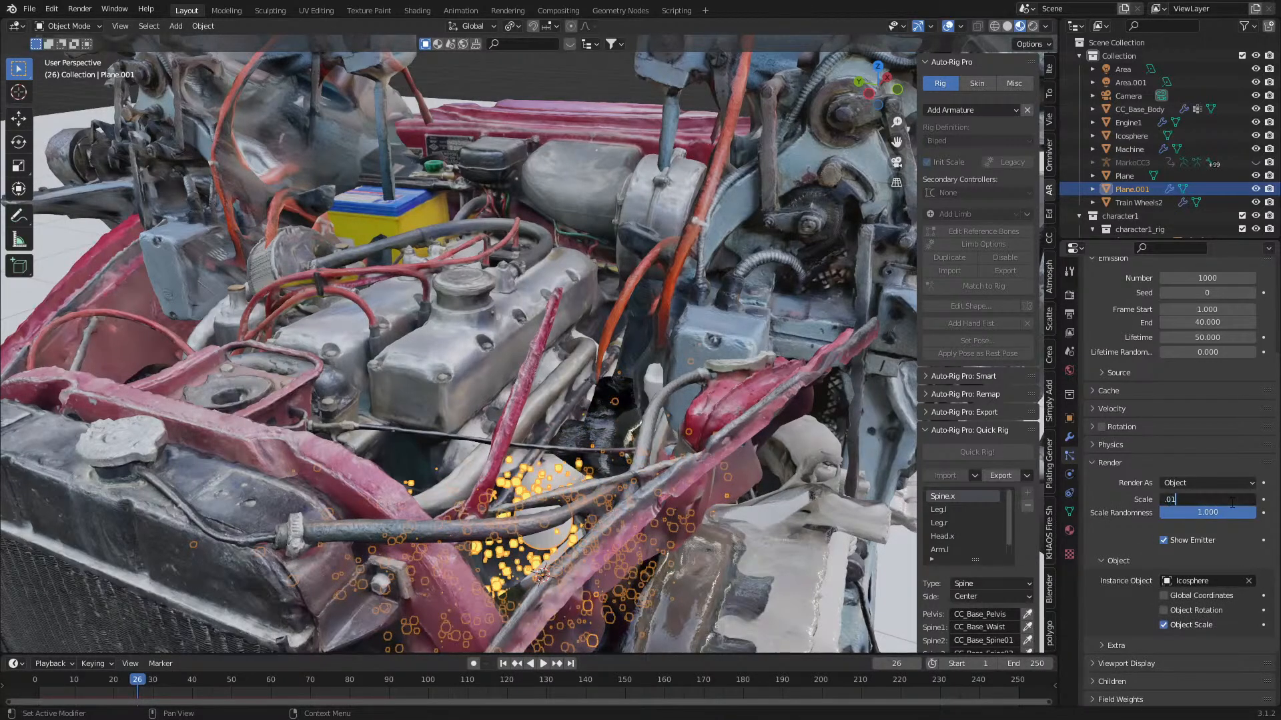
key(Return)
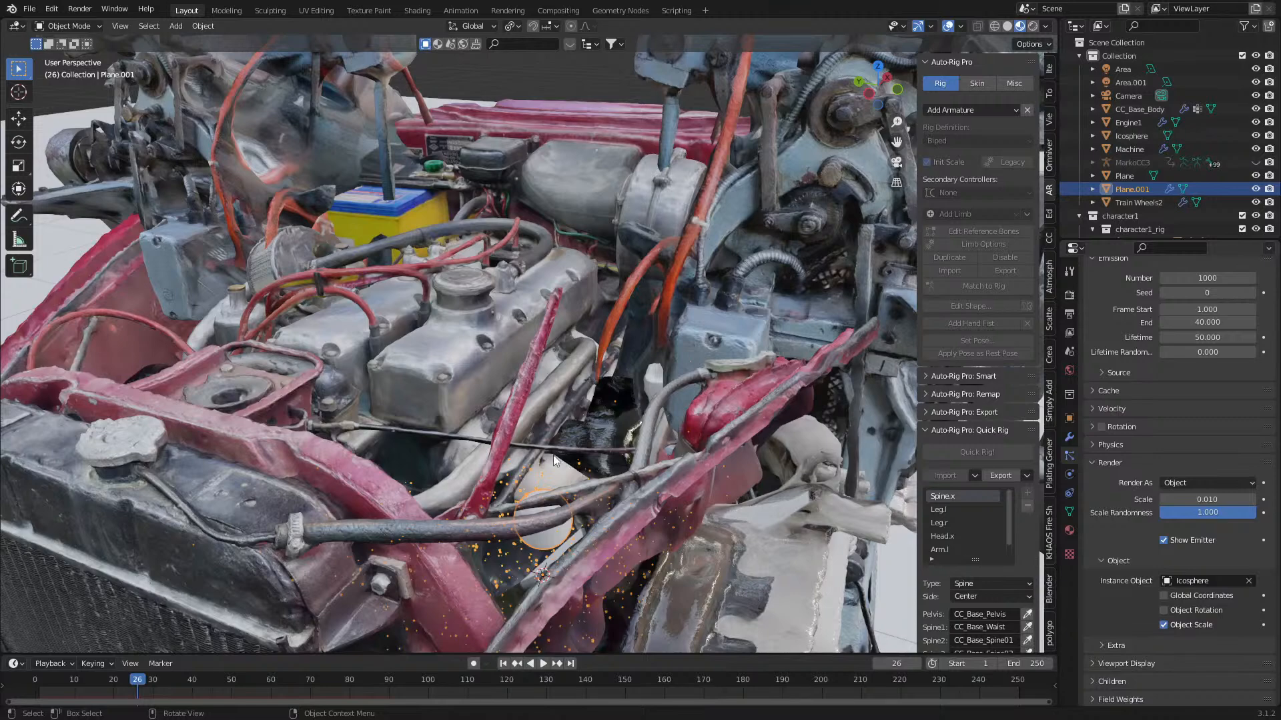
- Switch the scene's render engine to Cycles
middle_drag(526, 454, 521, 351)
scroll(522, 351, down, 3)
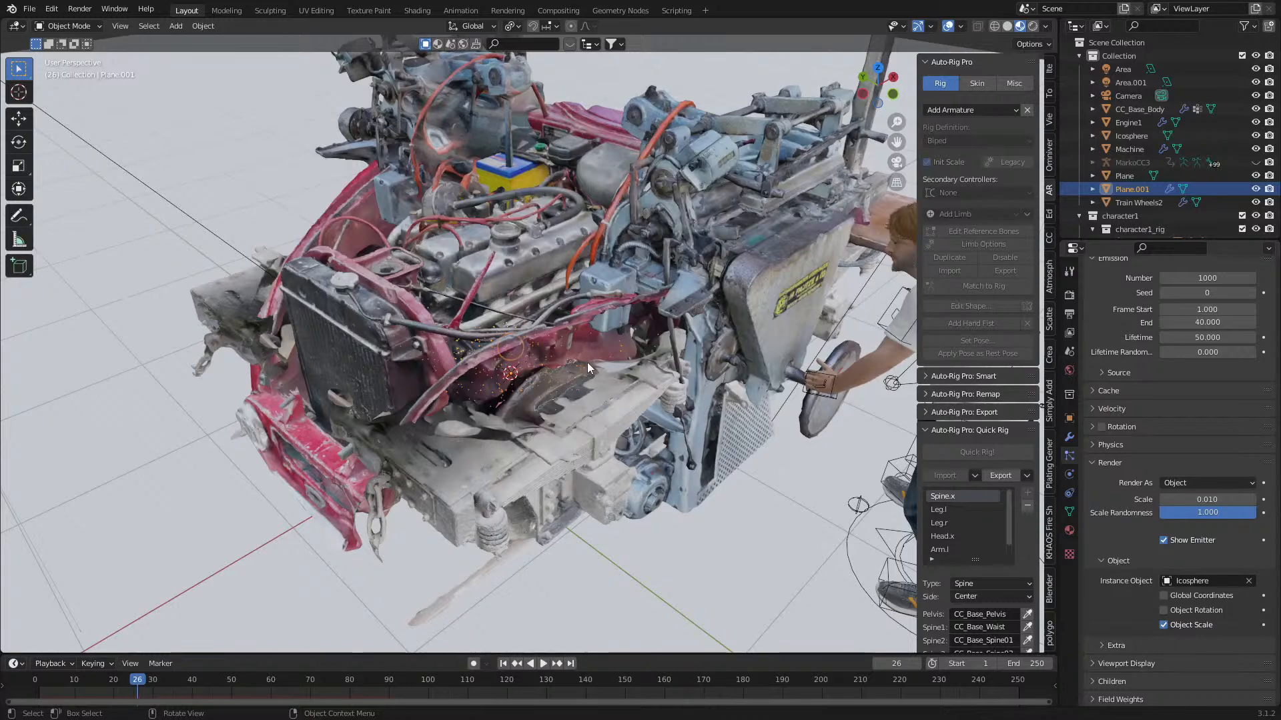
mouse_move(619, 362)
middle_down()
mouse_move(711, 362)
mouse_move(596, 351)
middle_up()
middle_drag(801, 453, 478, 380)
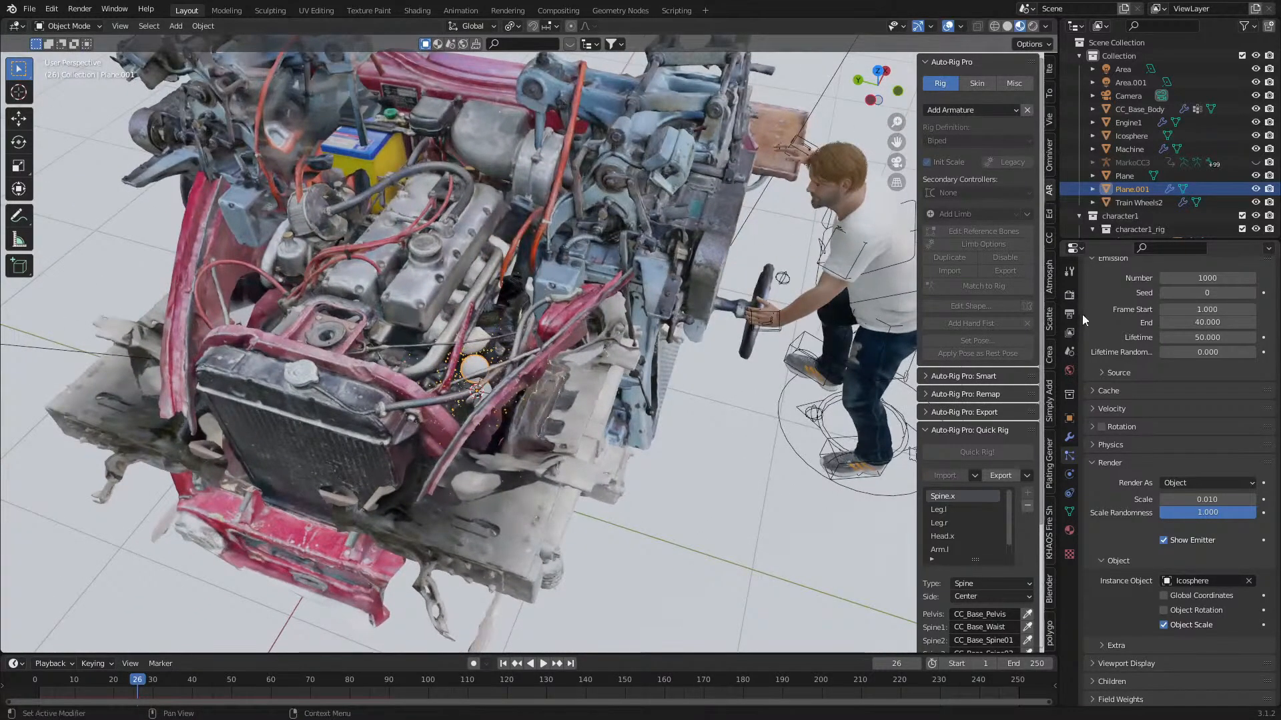
click(1070, 296)
click(1218, 293)
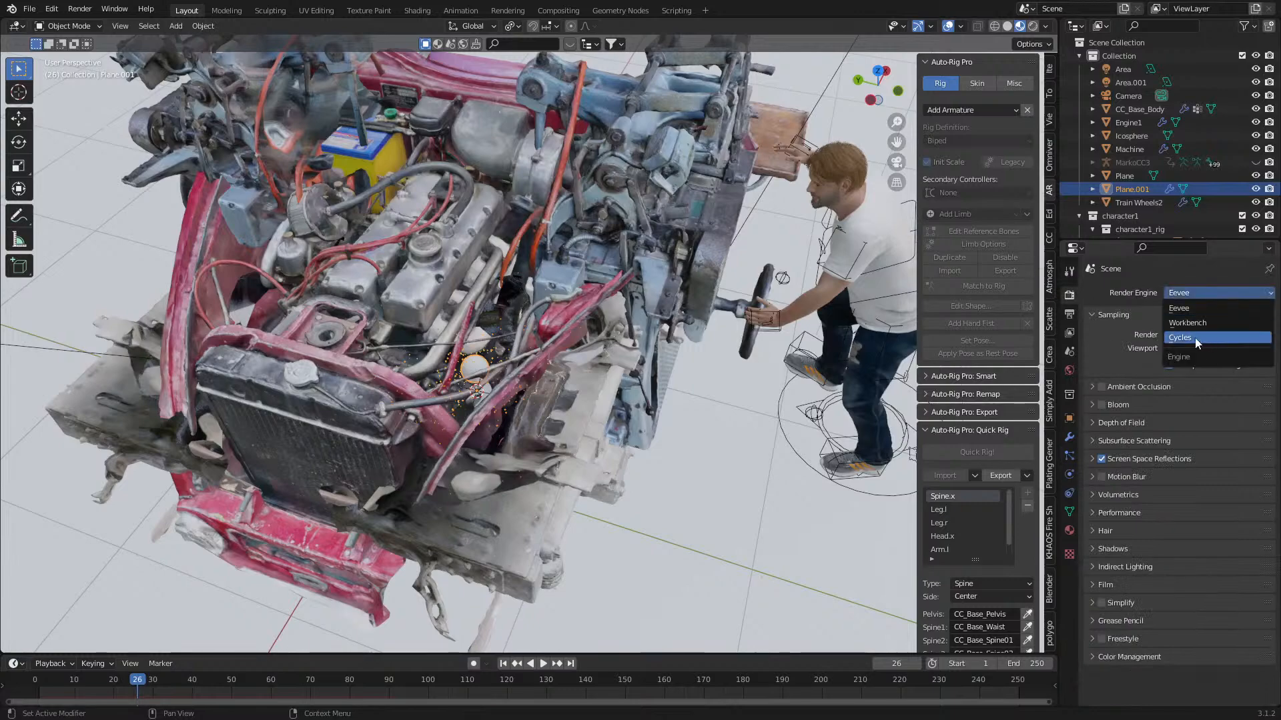
click(1200, 337)
- Hide the two area lights around the machine and show the viewport in rendered shading
scroll(521, 342, down, 8)
click(659, 207)
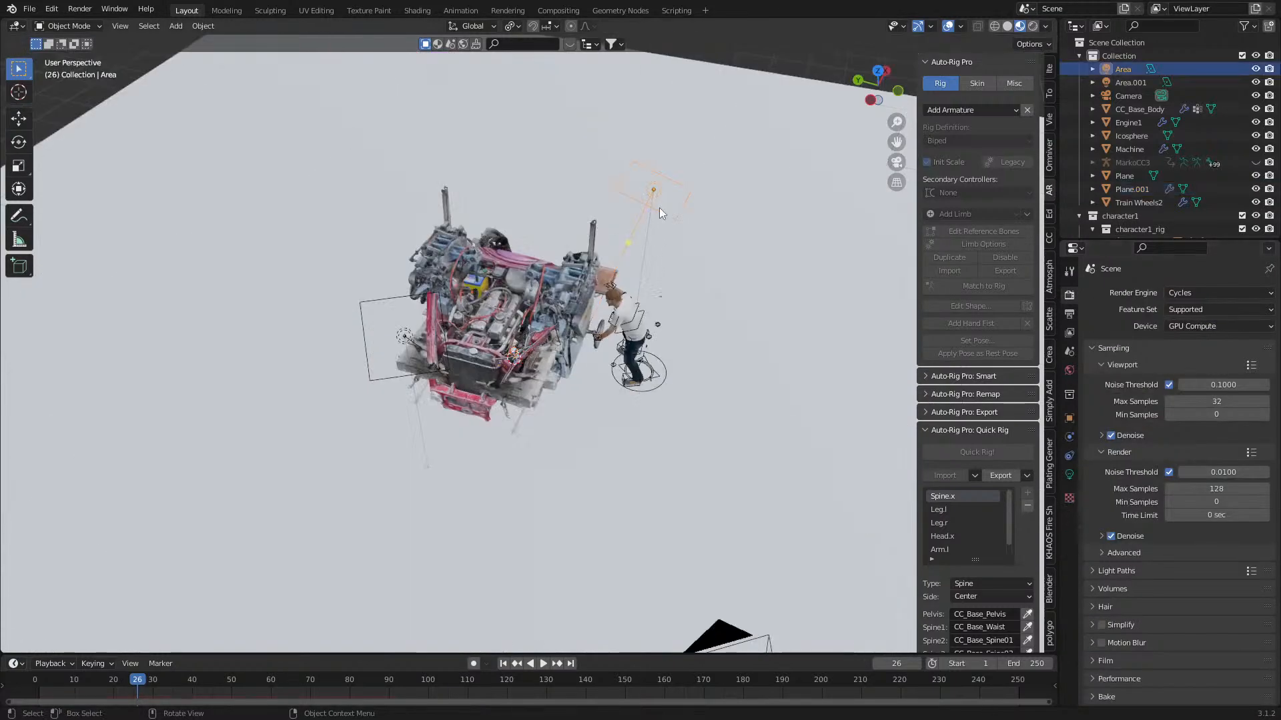
shift+click(455, 383)
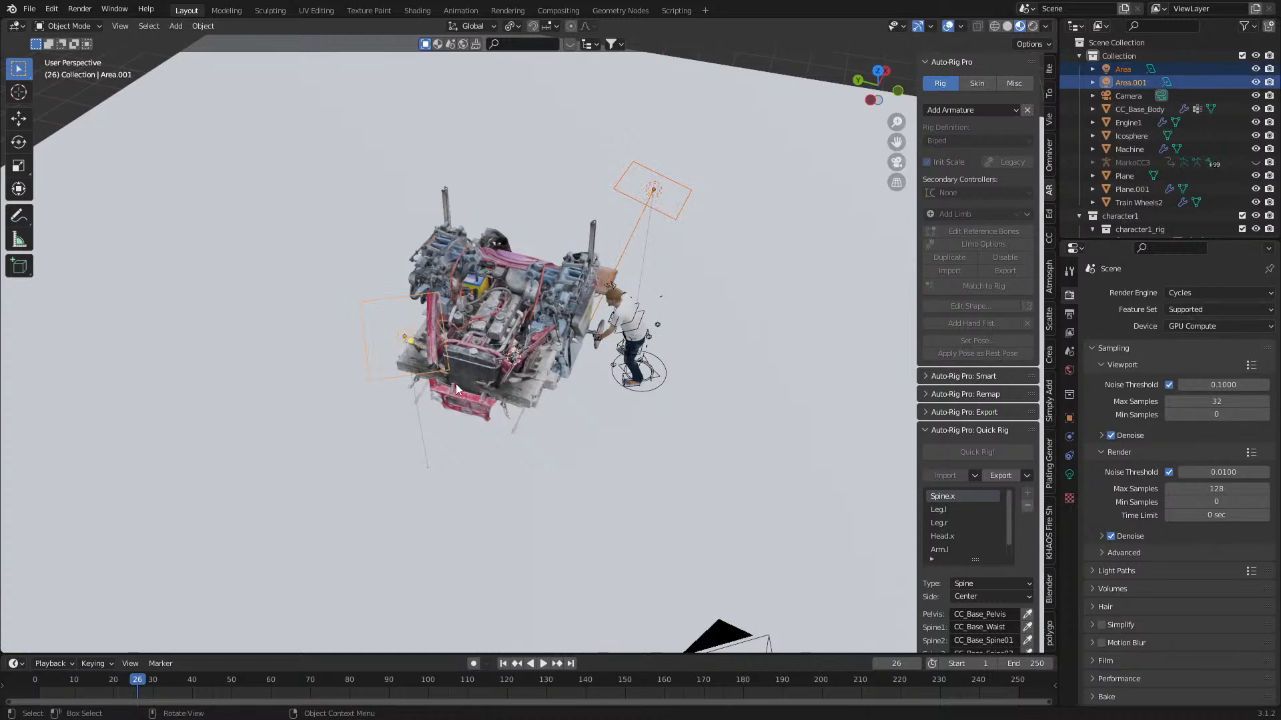
key(h)
click(1032, 26)
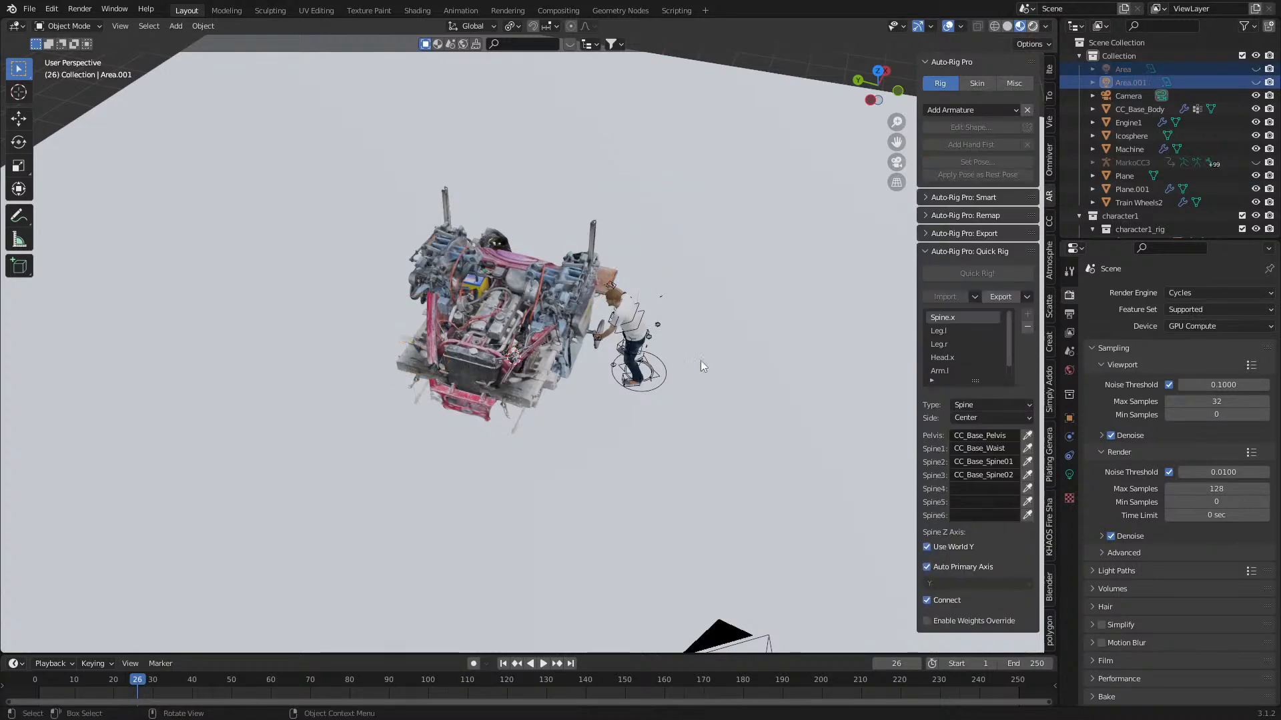
- Set the emitter sphere's particle render scale to 0.02
scroll(602, 431, up, 6)
middle_drag(594, 416, 568, 417)
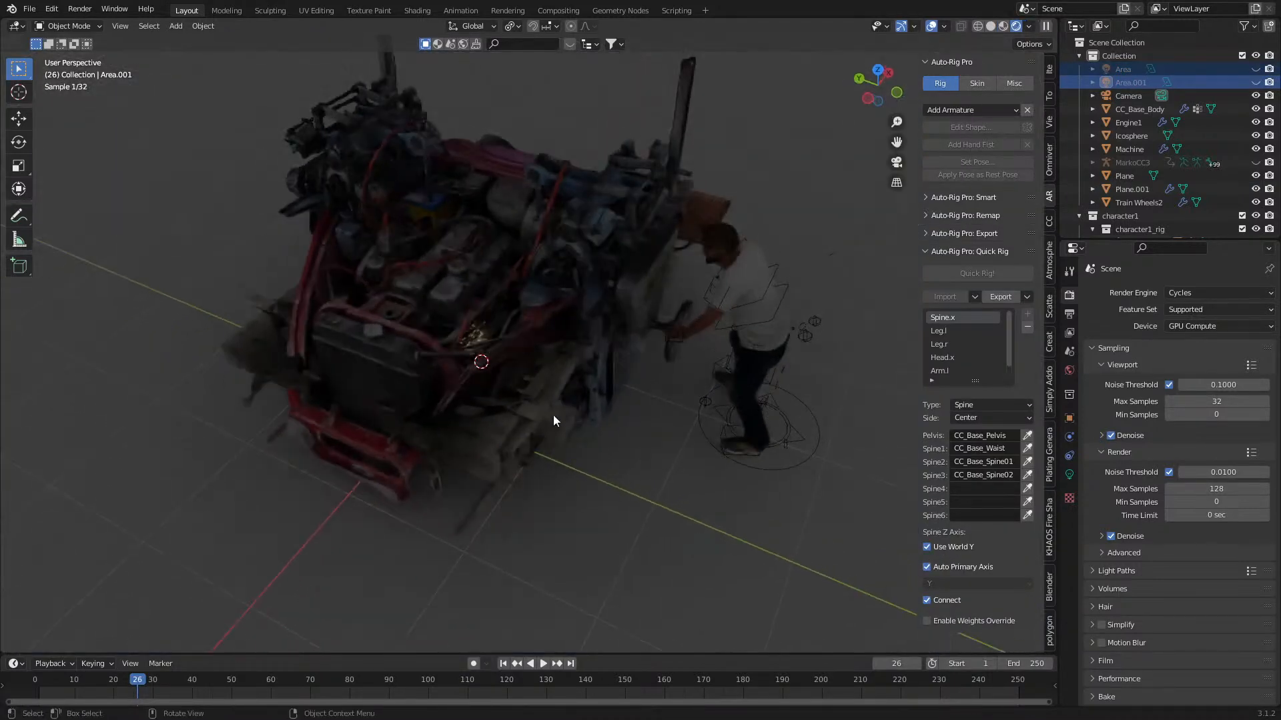
scroll(484, 373, up, 2)
click(470, 340)
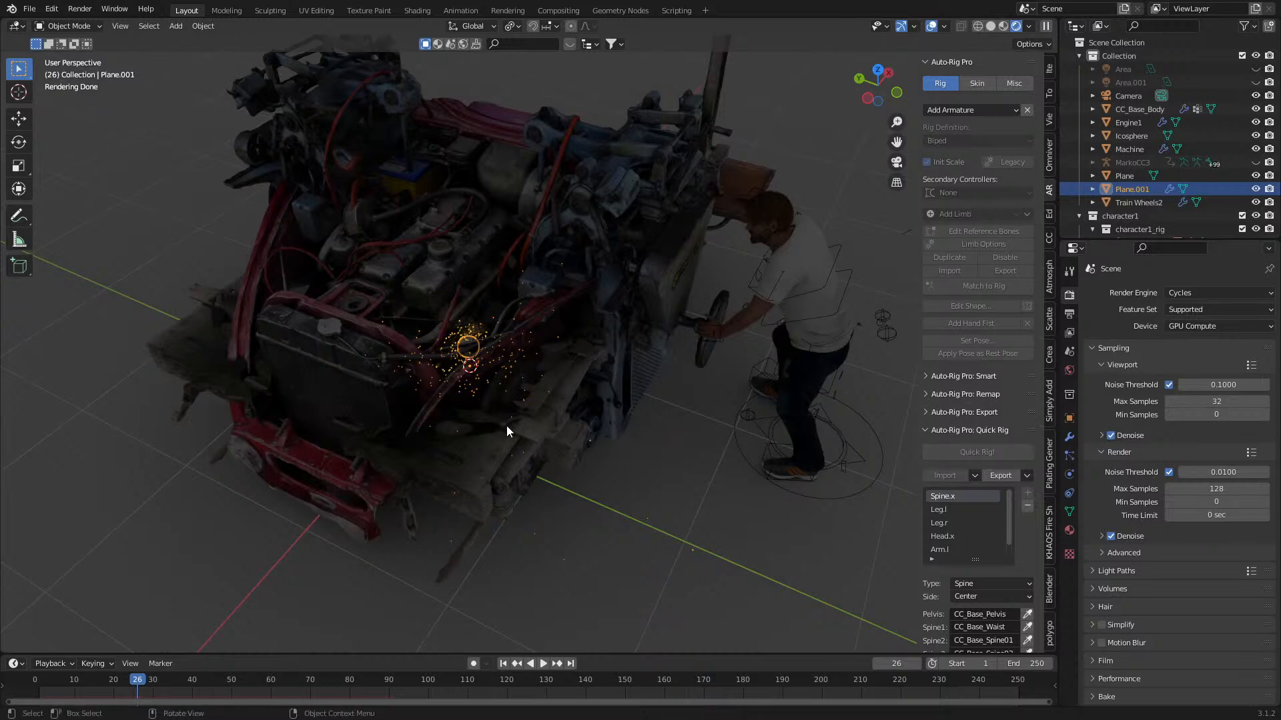
click(1070, 455)
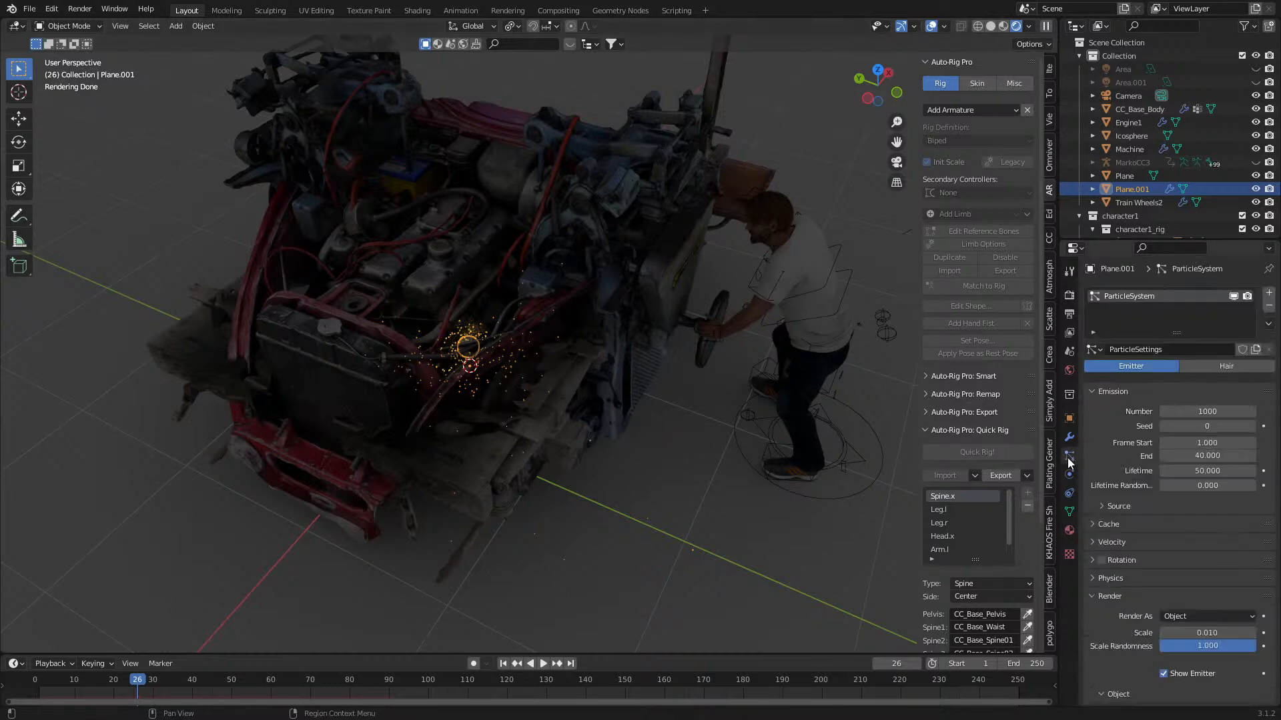
click(1219, 633)
text(.02)
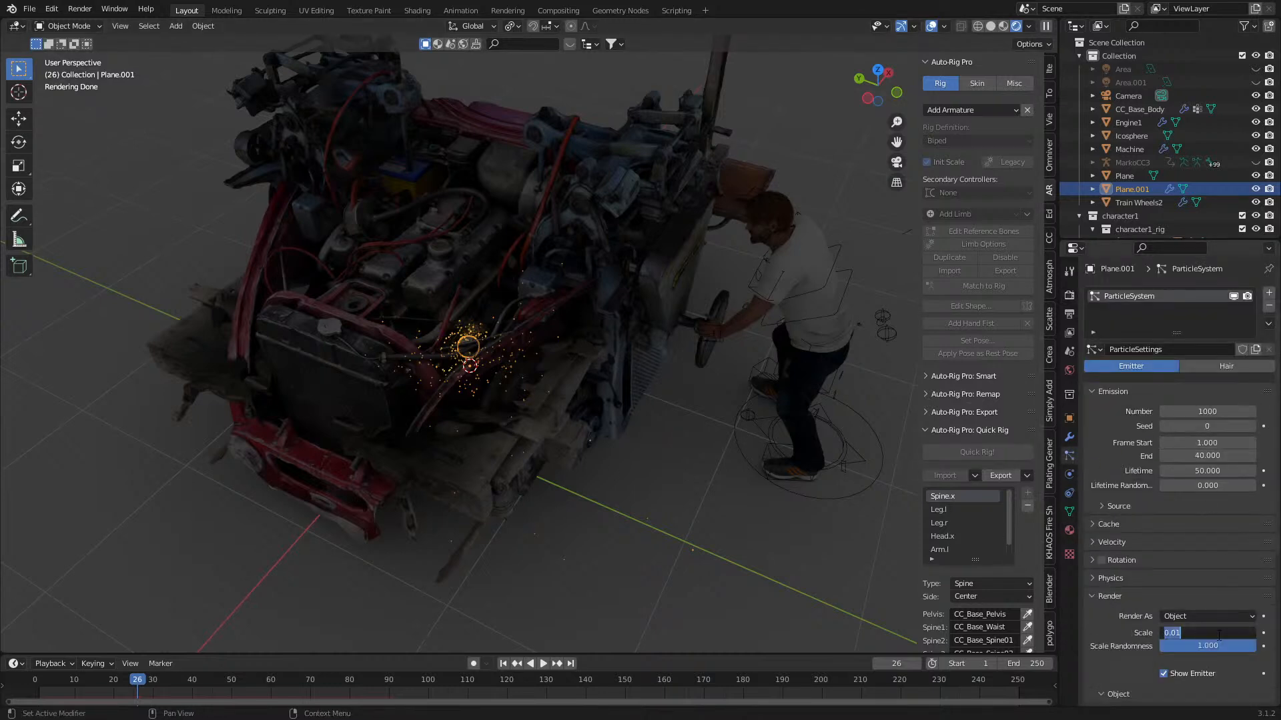
key(Return)
- Delete the lower half of the emitter sphere's mesh using a right-side wireframe view, then return to solid shading and Object Mode
scroll(754, 523, up, 1)
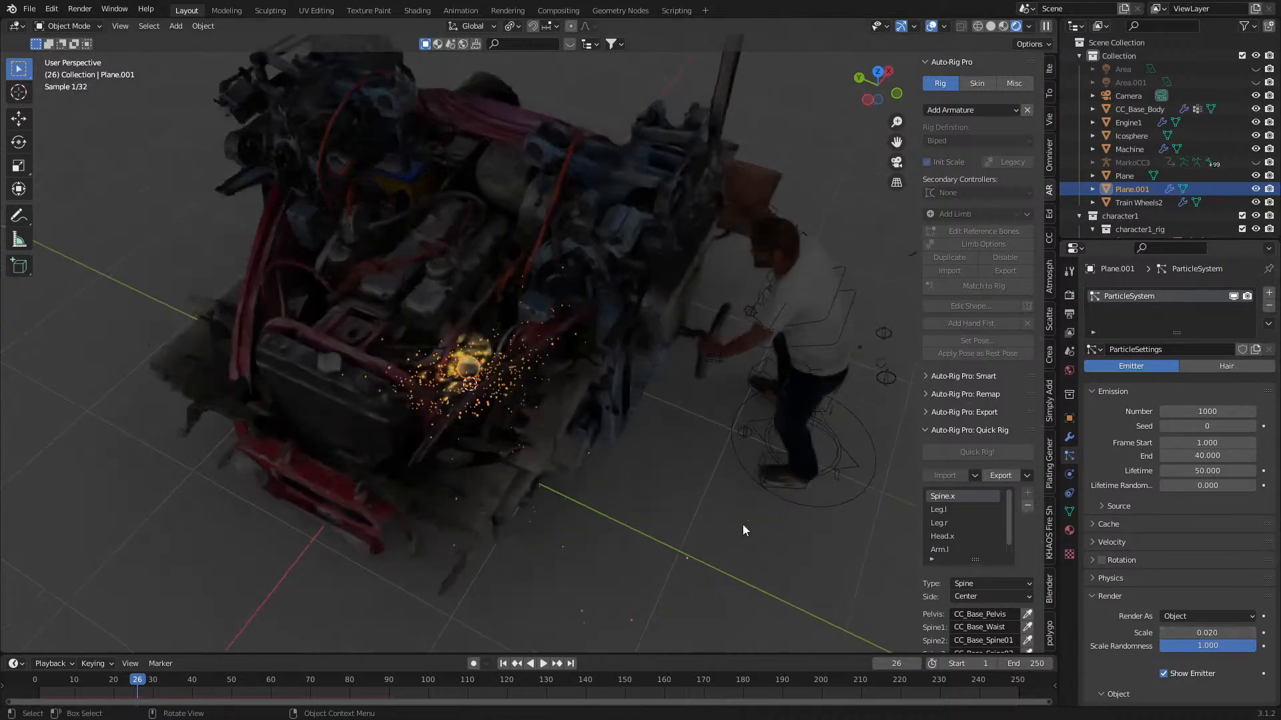
scroll(692, 506, up, 3)
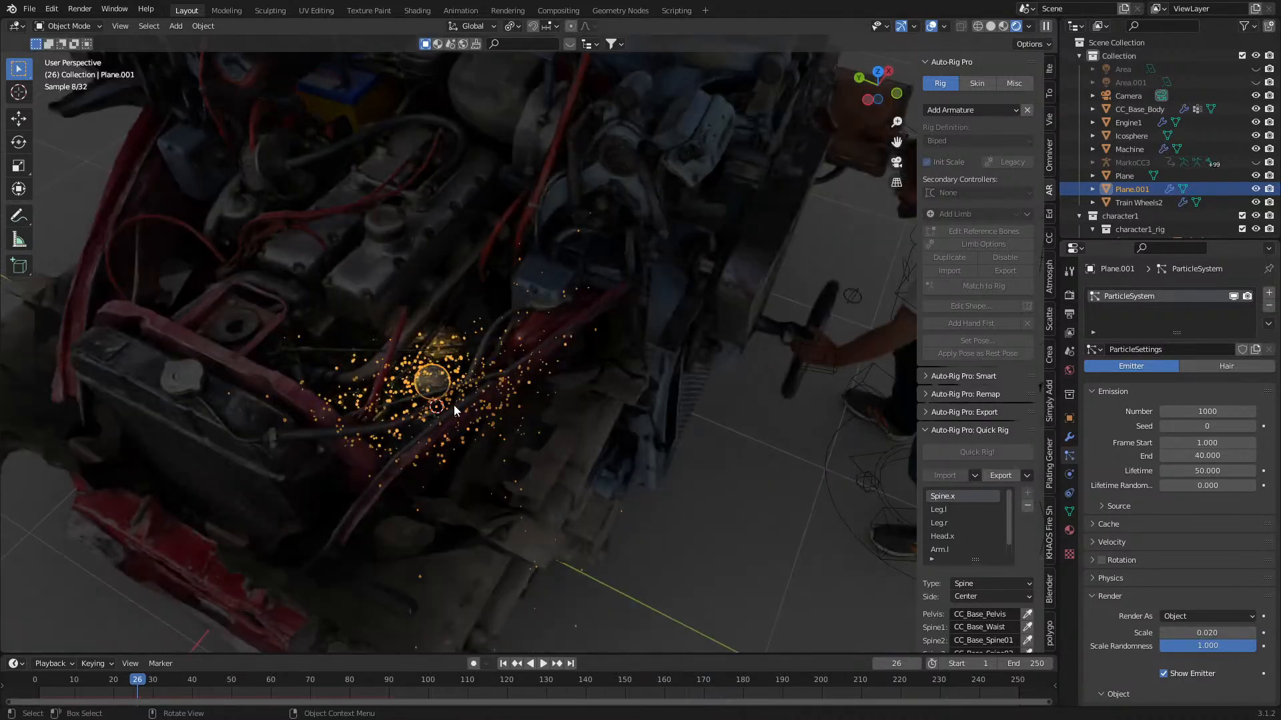
key(Tab)
key(KP_3)
key(z)
click(344, 403)
scroll(466, 484, up, 4)
shift+middle_drag(567, 336, 527, 520)
click(513, 411)
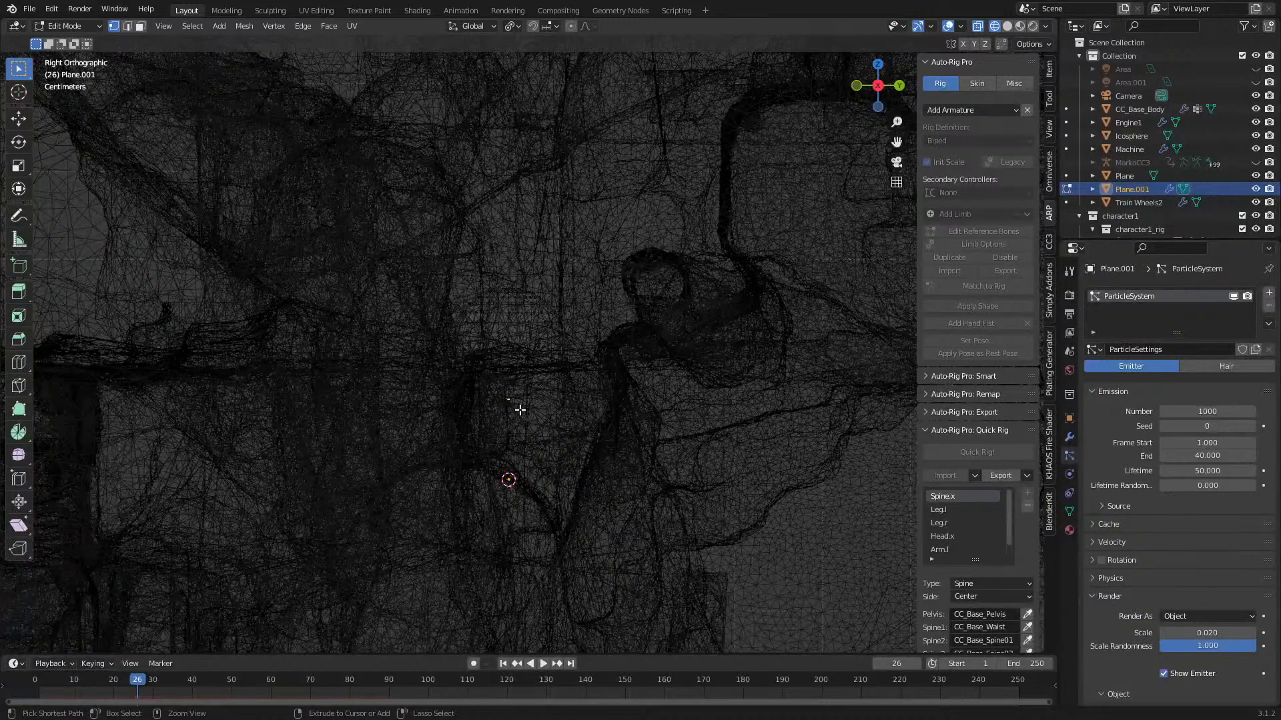
key(ctrl+KP_Add)
key(ctrl+KP_Add)
key(ctrl+KP_Add)
key(ctrl+KP_Add)
key(ctrl+KP_Add)
key(ctrl+KP_Add)
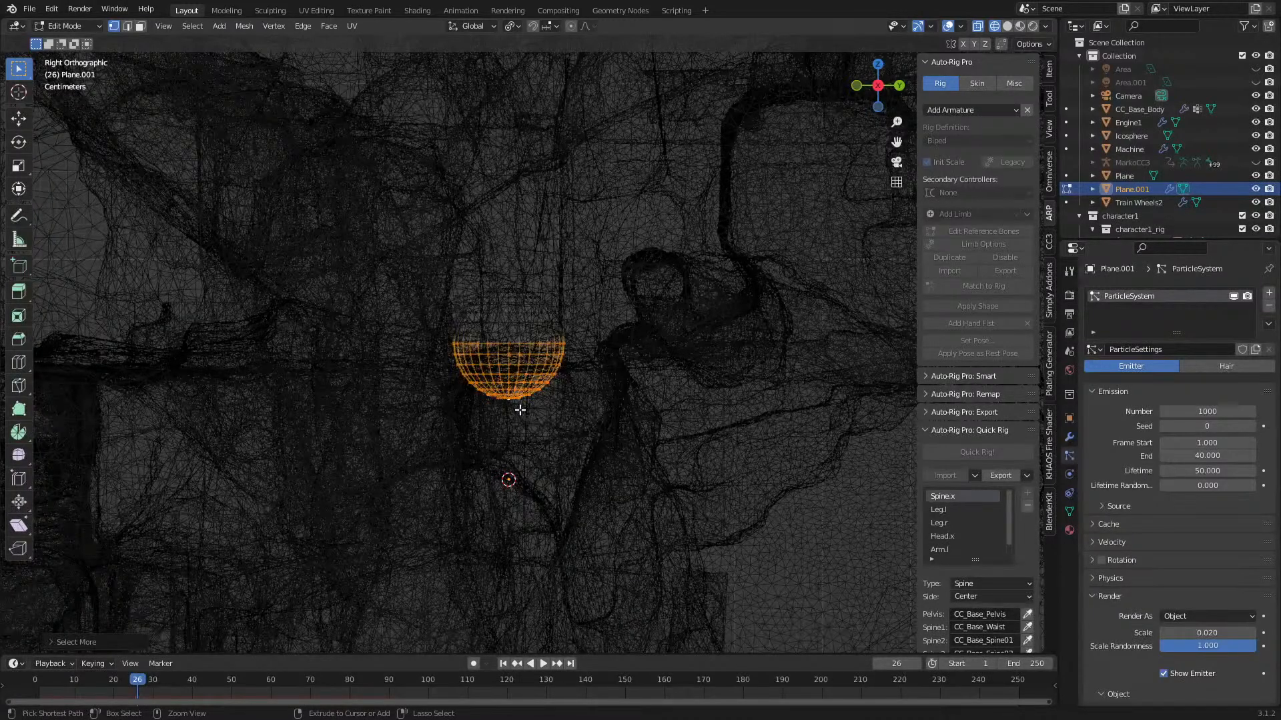
key(x)
click(519, 410)
key(z)
click(582, 414)
mouse_move(583, 414)
middle_down()
mouse_move(586, 435)
mouse_move(781, 496)
mouse_move(736, 471)
mouse_move(611, 488)
mouse_move(466, 391)
middle_up()
key(Tab)
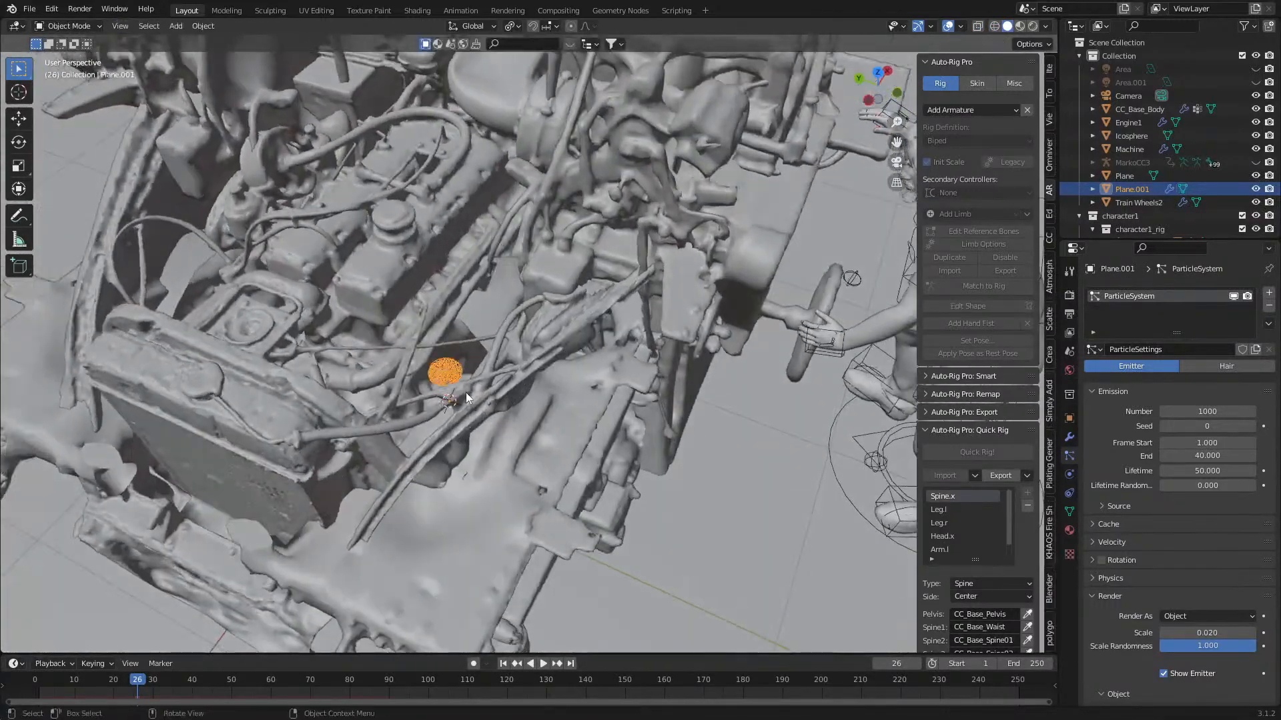
- Scale all of the emitter's remaining geometry slightly in Edit Mode and return to Object Mode
middle_drag(687, 450, 698, 418)
key(Tab)
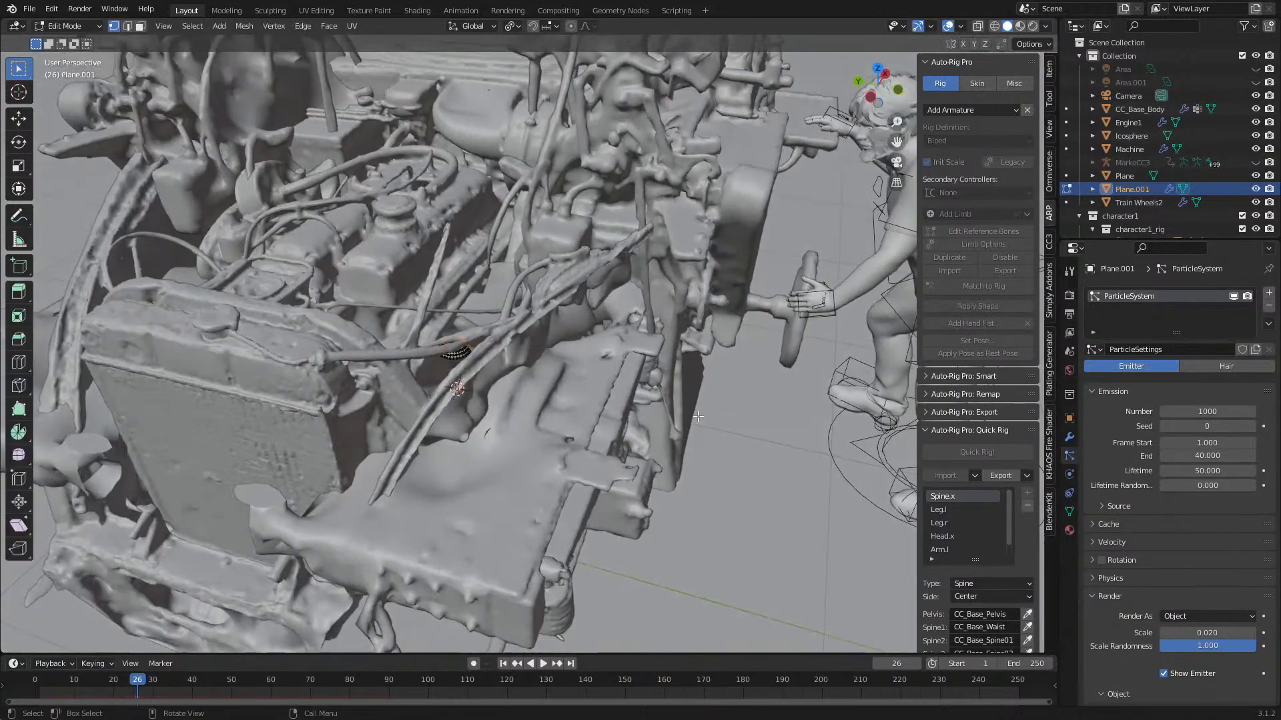
key(a)
key(s)
click(707, 419)
key(Tab)
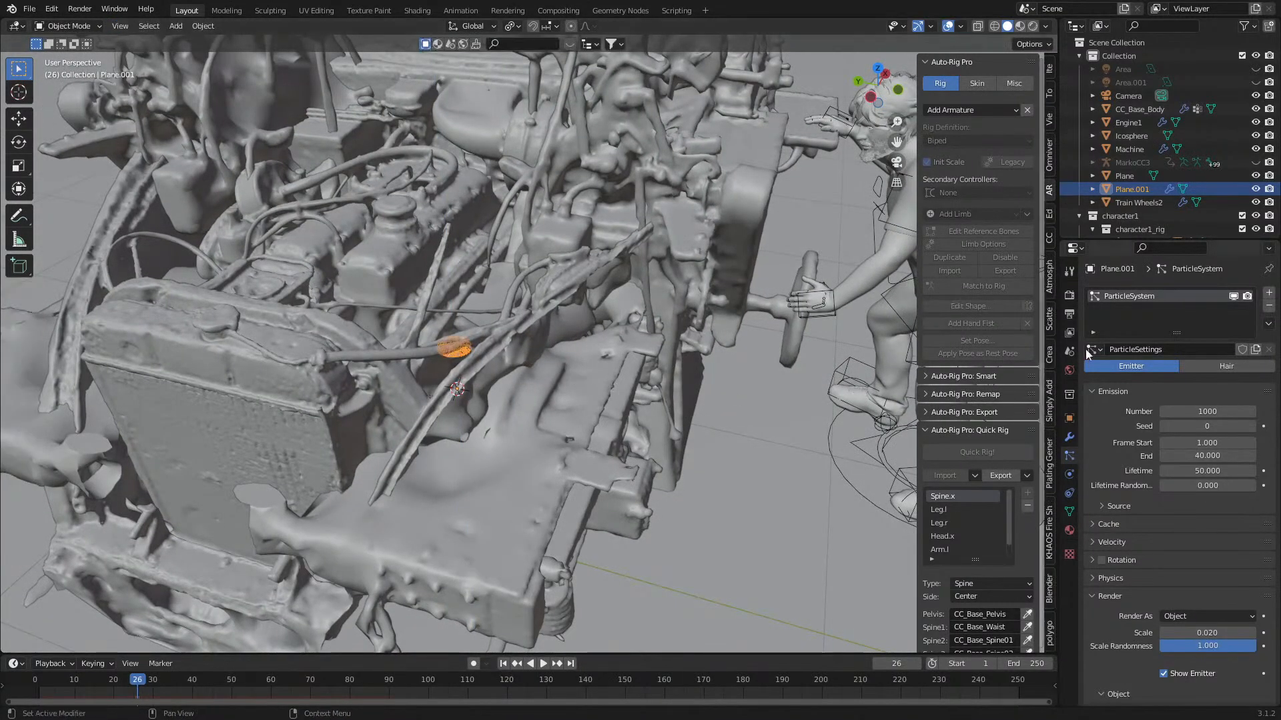
- Set the particles' normal velocity to 10 m/s and the velocity randomization to 1.66
click(1094, 543)
double_click(1212, 563)
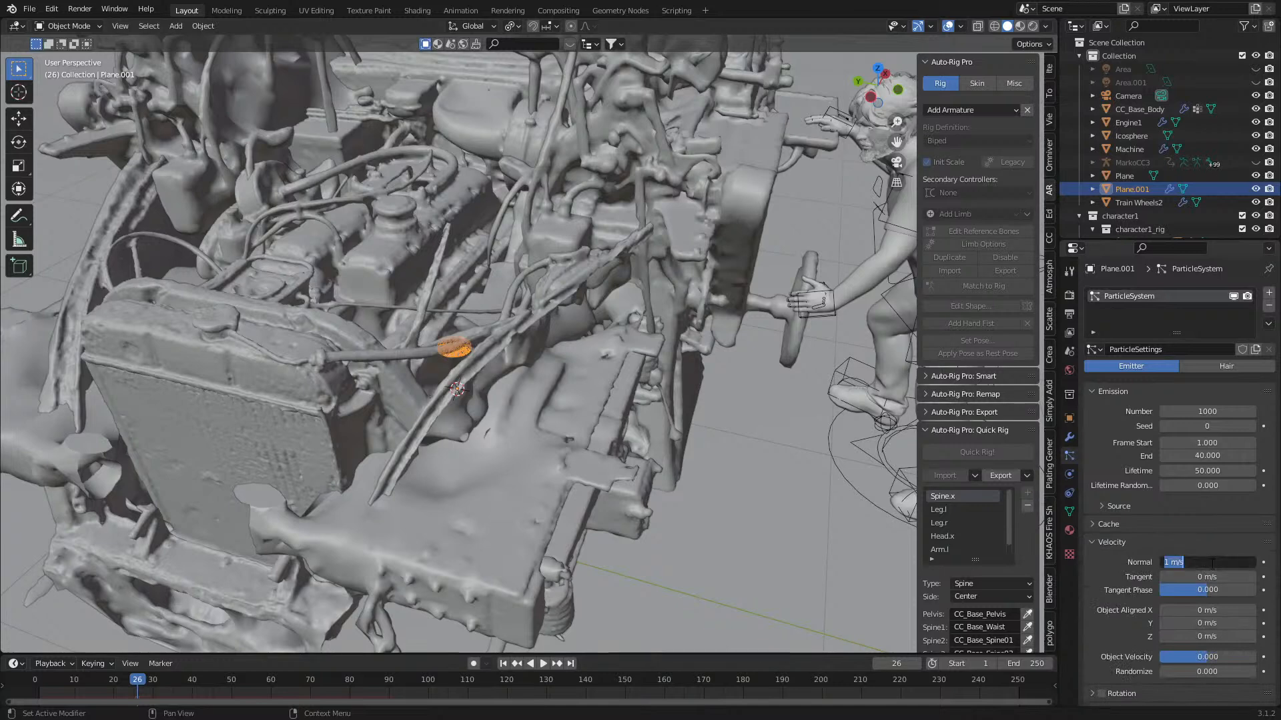
text(10)
key(Return)
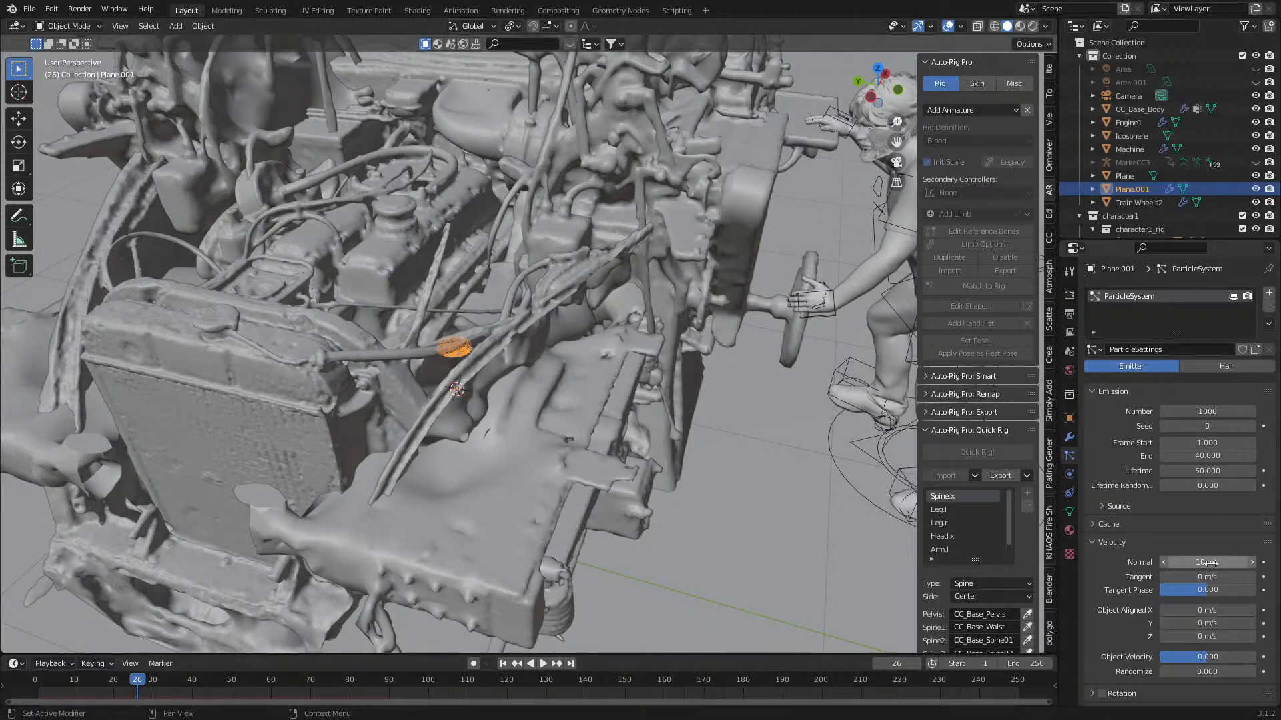
double_click(1212, 672)
text(0.04)
key(Return)
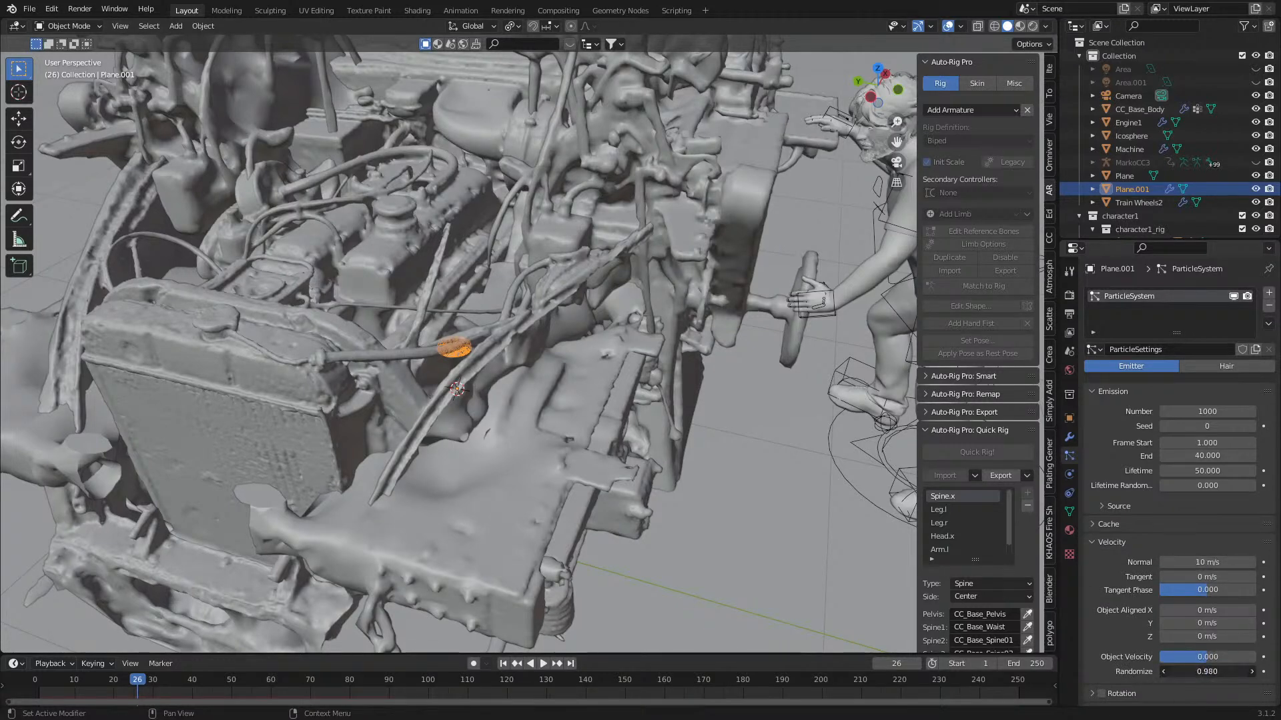
drag(1207, 672, 1194, 672)
- Play the simulation in rendered shading and stop it to check how far the sparks spread
scroll(817, 433, down, 4)
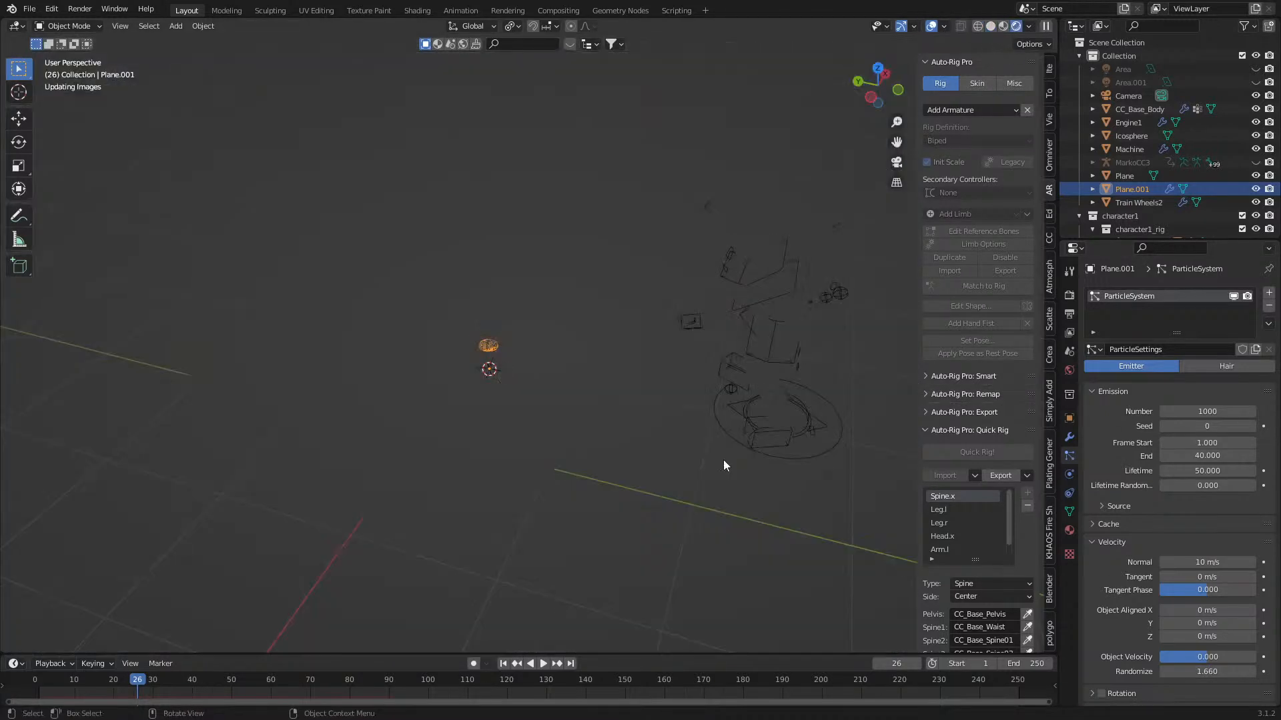
click(544, 663)
click(544, 664)
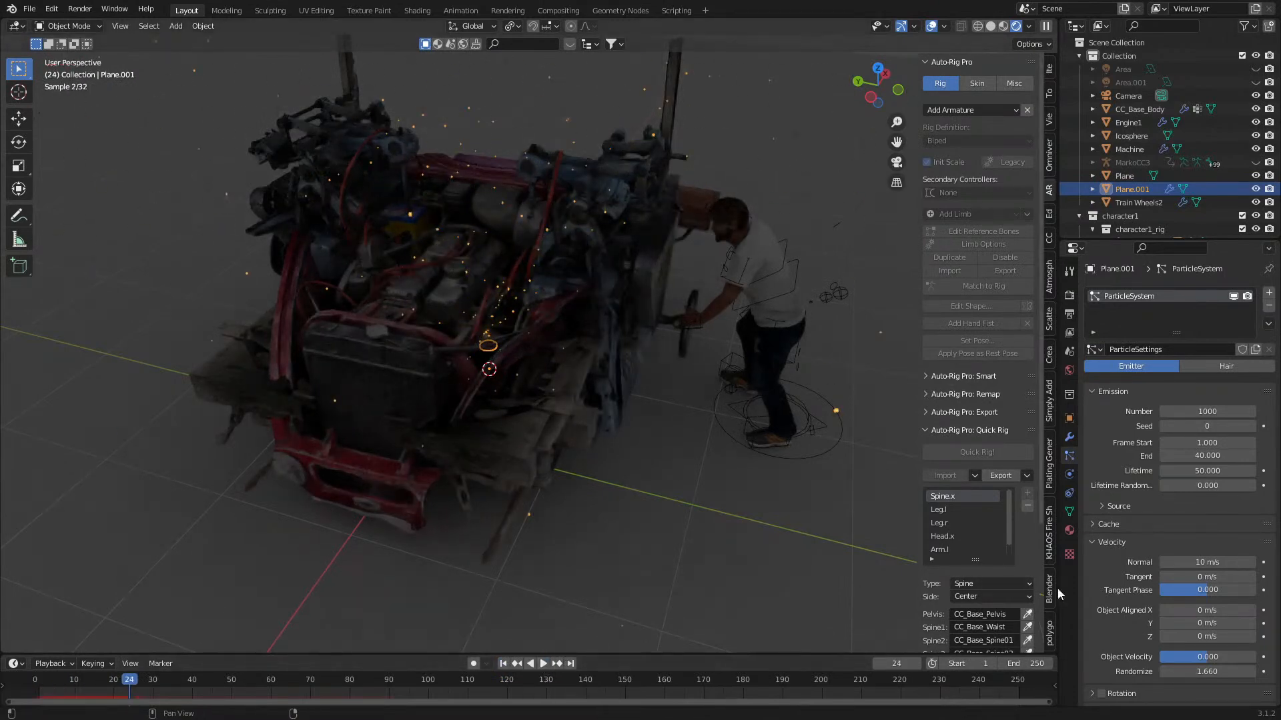
- Try a normal velocity of 5 m/s for the particles and replay the simulation
click(1174, 563)
text(5)
key(Return)
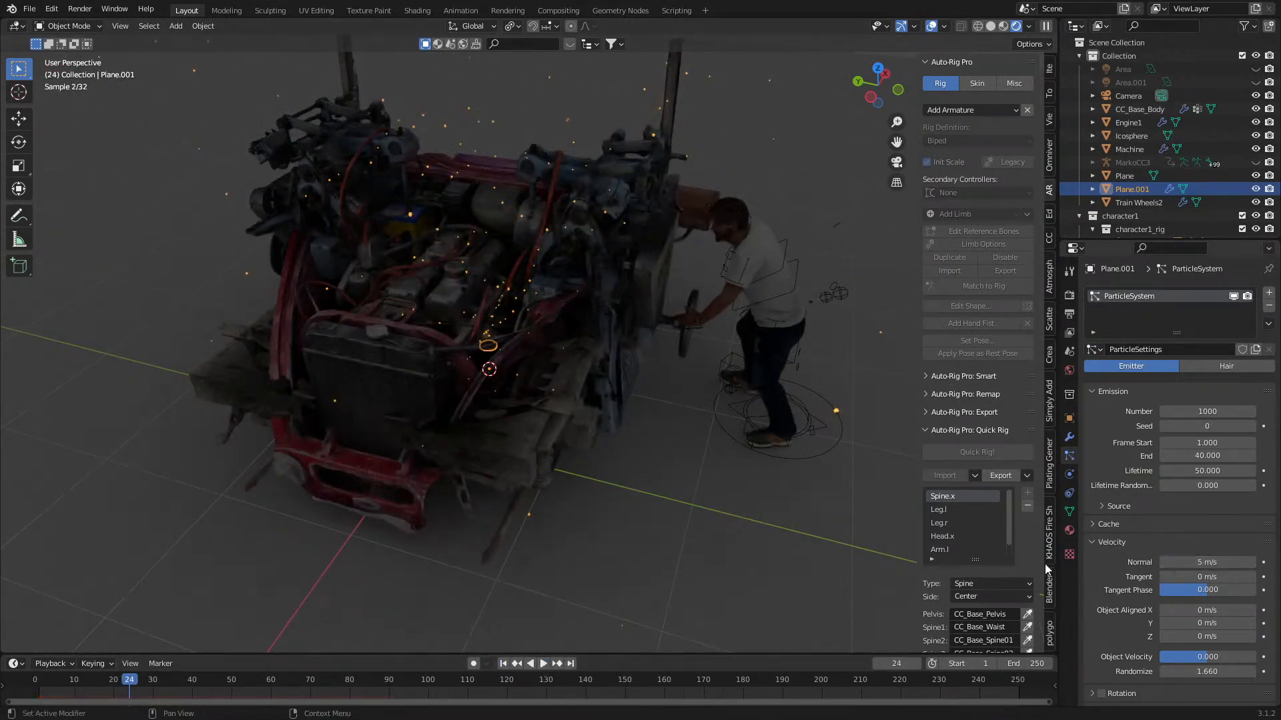
click(543, 665)
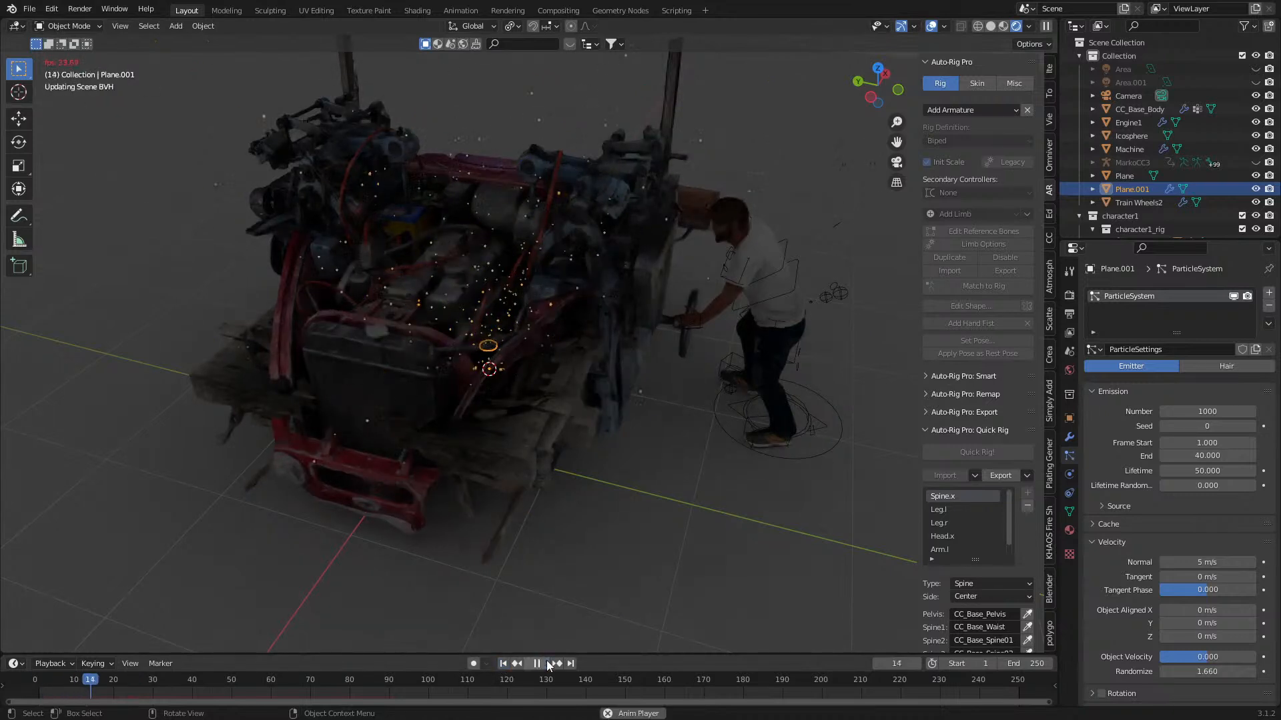
click(545, 665)
- Set the particles' normal velocity to 2 m/s, replay the simulation and examine the sparks in the engine bay up close
click(1192, 556)
text(2)
key(Return)
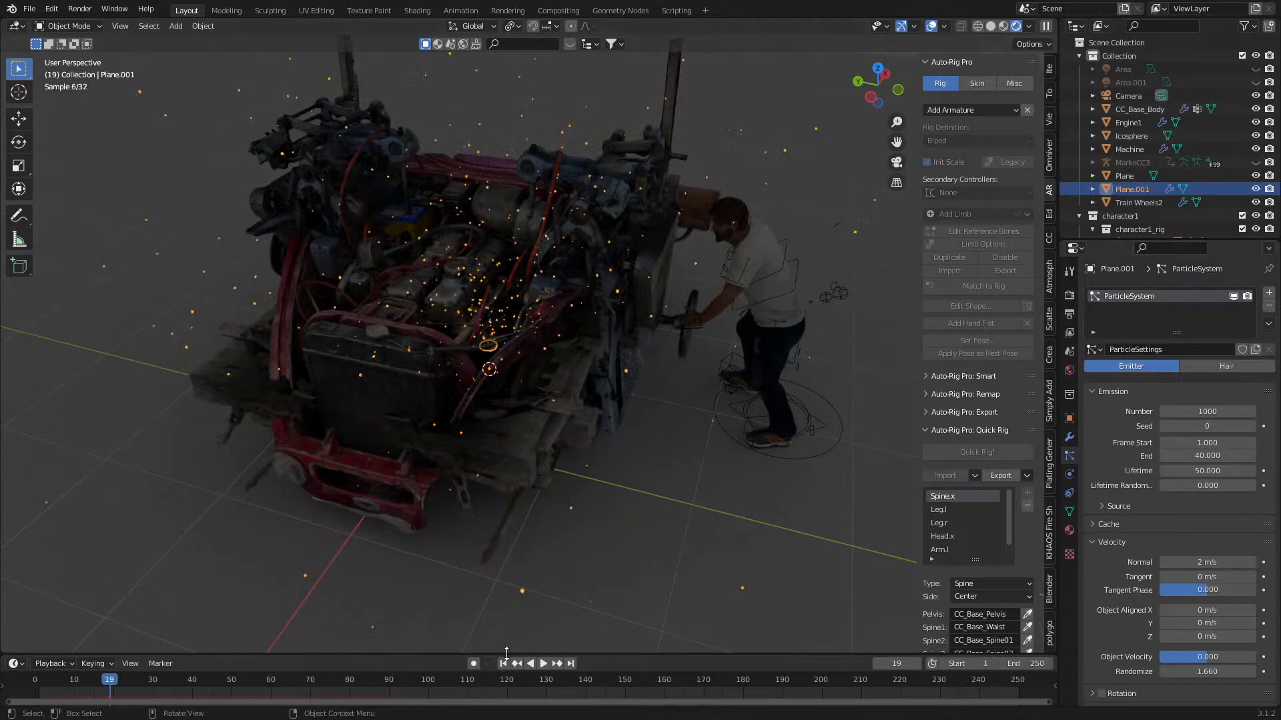
click(544, 664)
click(545, 665)
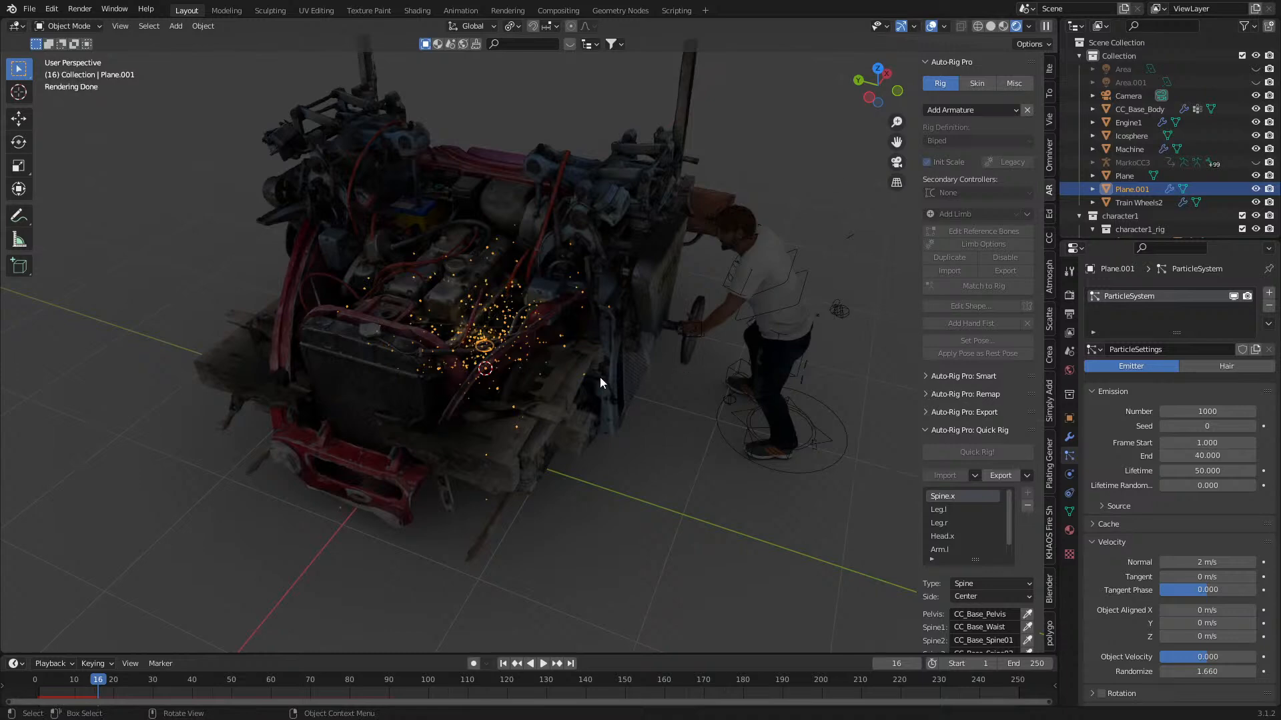
scroll(545, 382, up, 4)
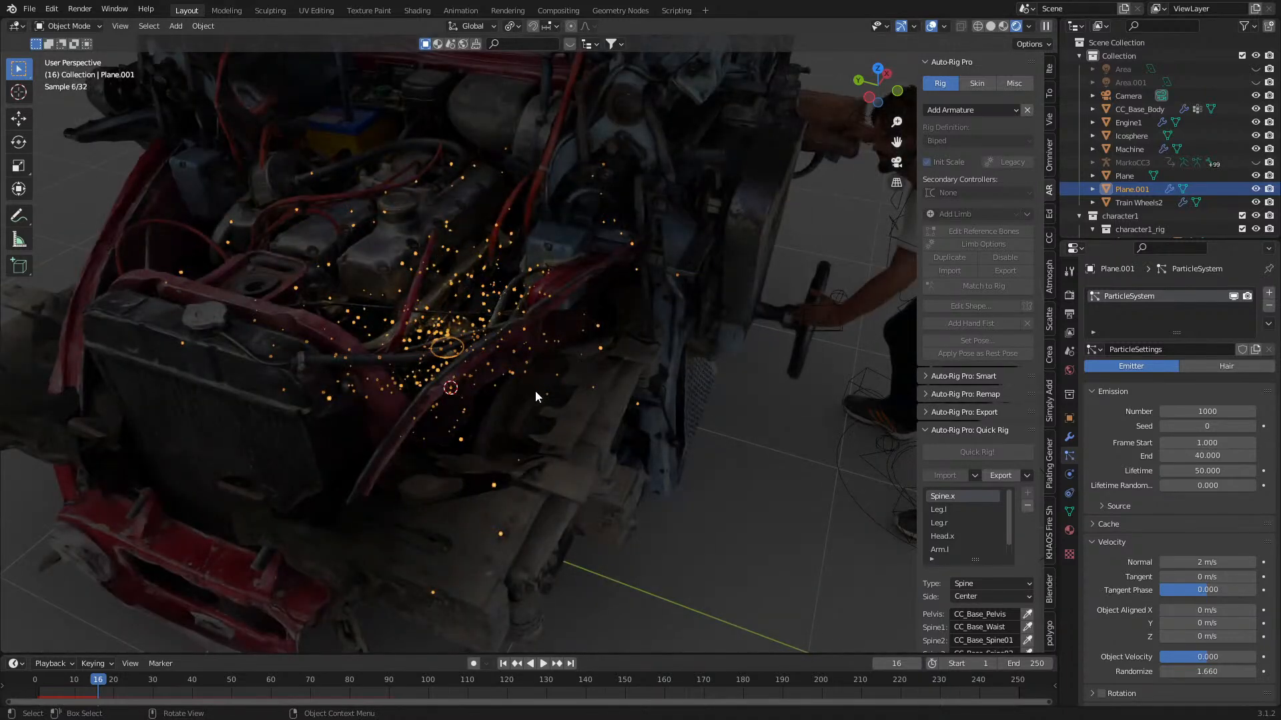
scroll(536, 392, up, 2)
scroll(547, 399, up, 2)
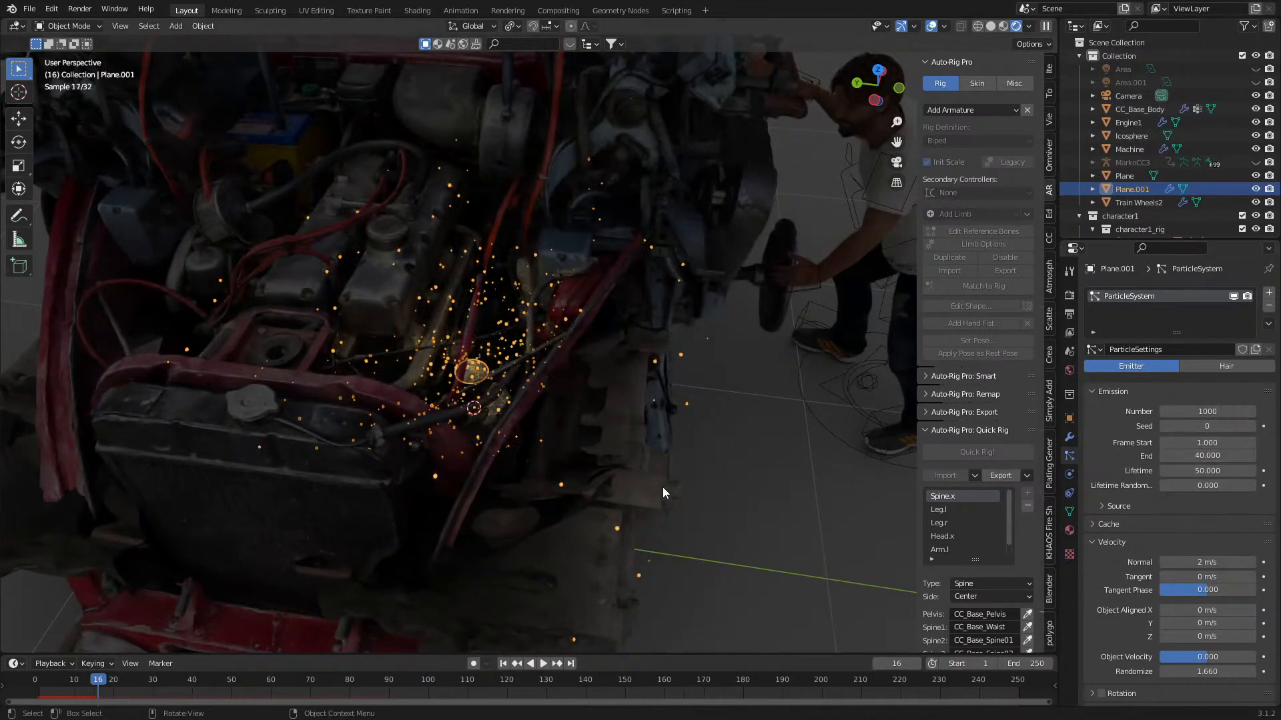
middle_drag(654, 477, 617, 421)
scroll(591, 395, down, 4)
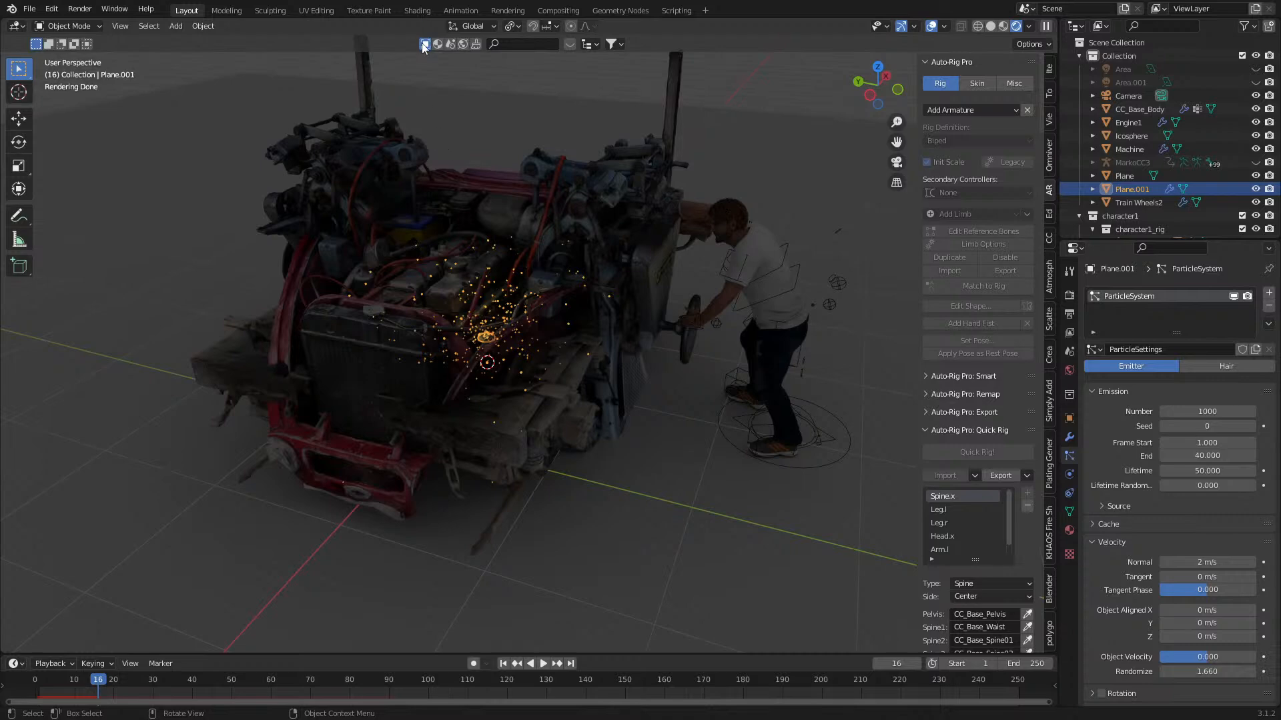
- Switch to the Shading workspace and select the ico sphere to open its Sparks material nodes
click(420, 11)
middle_drag(439, 159, 662, 259)
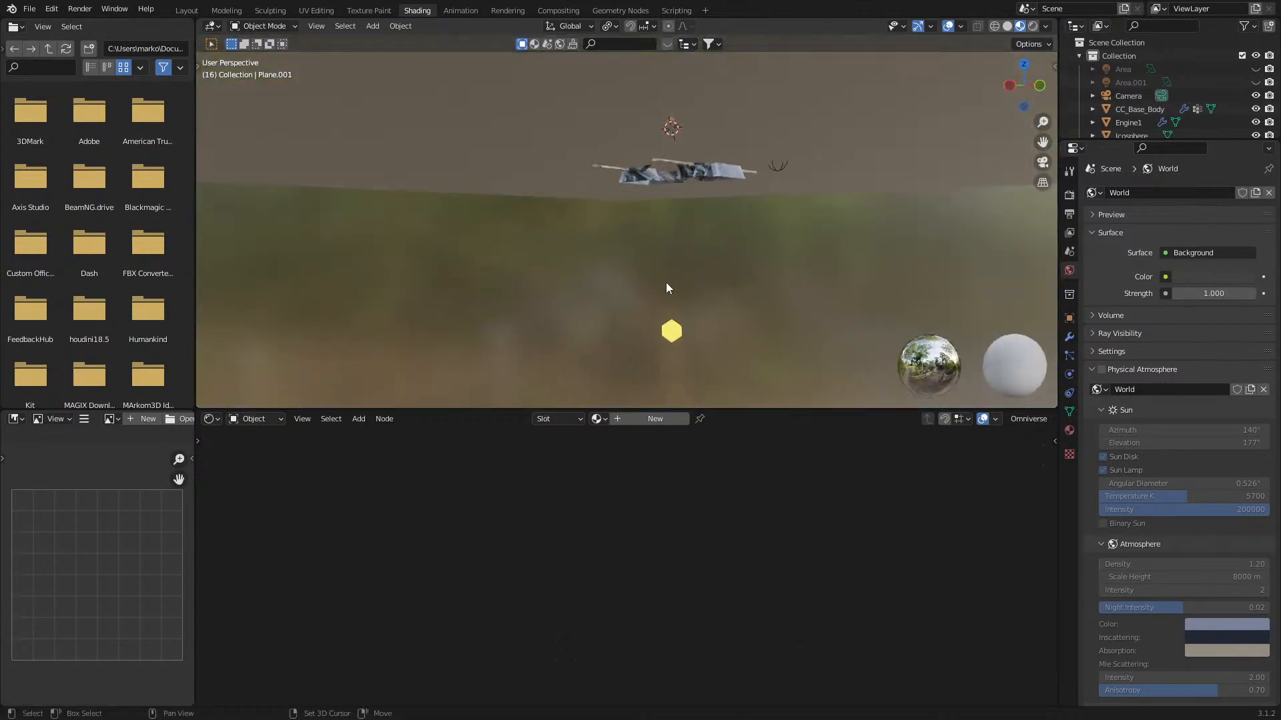
click(671, 330)
middle_drag(665, 195, 669, 260)
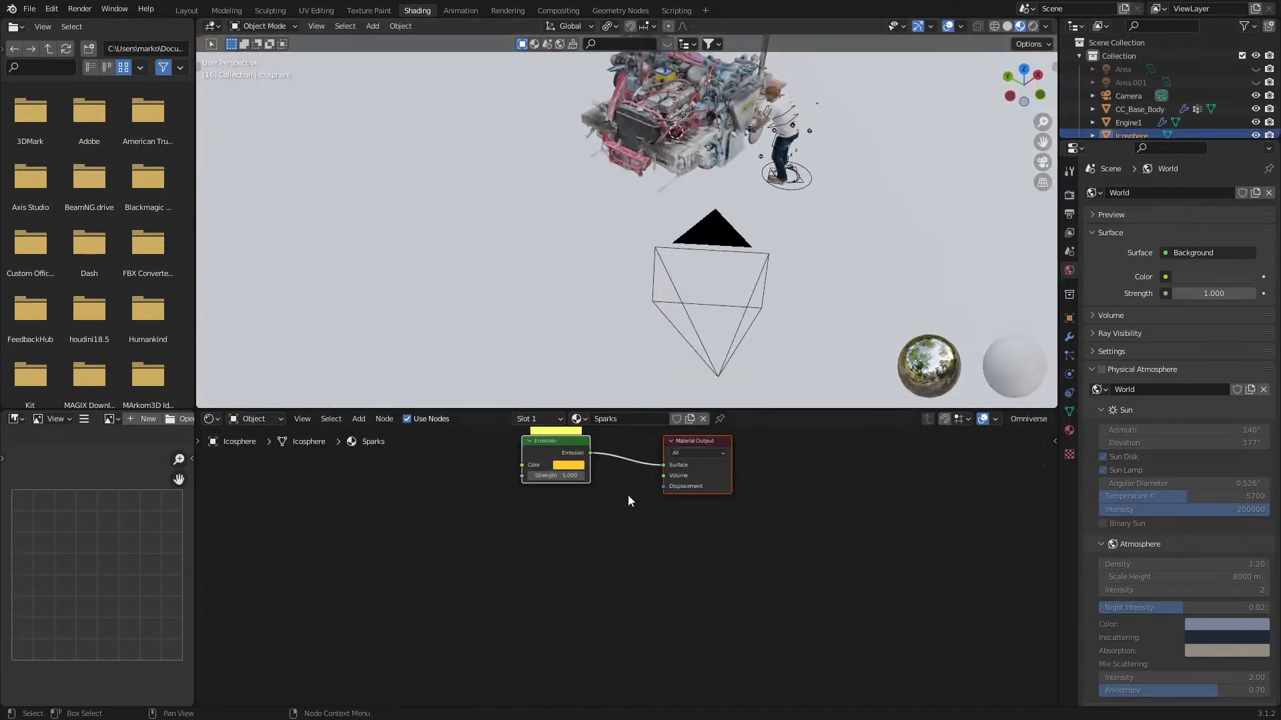
- Add a Particle Info node to the Sparks material and place it ahead of the Emission node
middle_drag(637, 497, 629, 622)
key(shift+a)
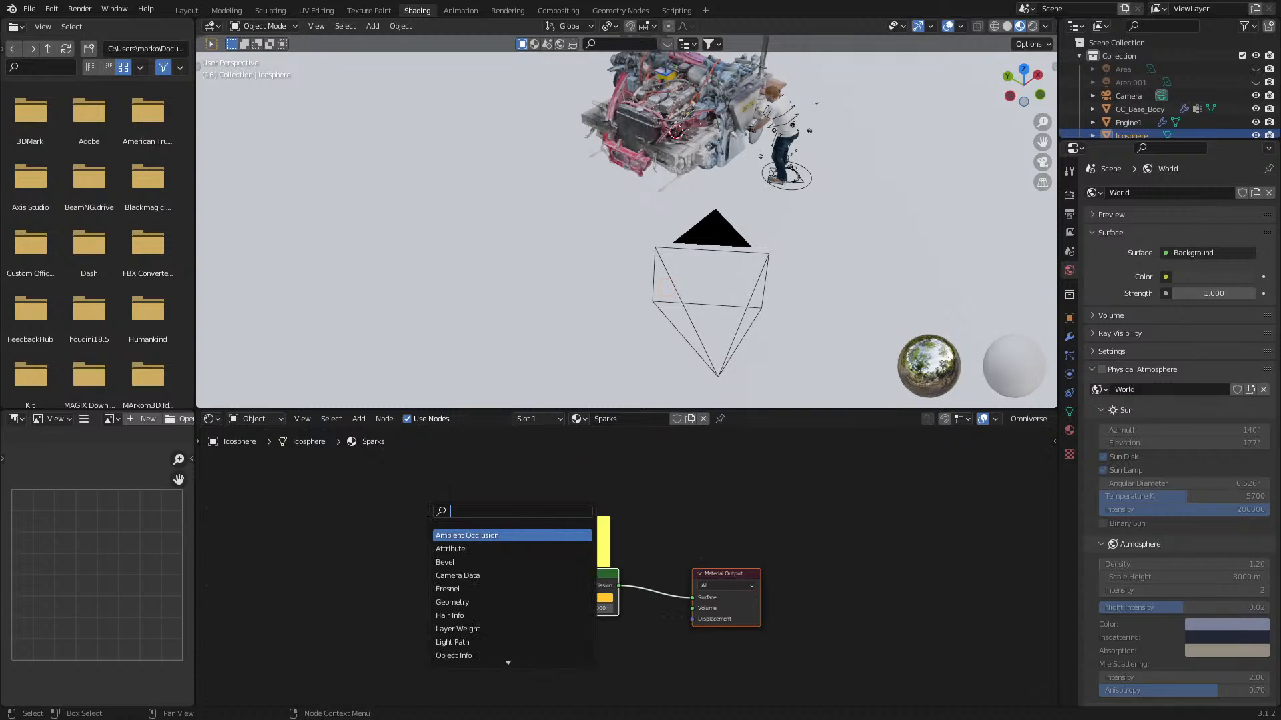
text(par)
key(Return)
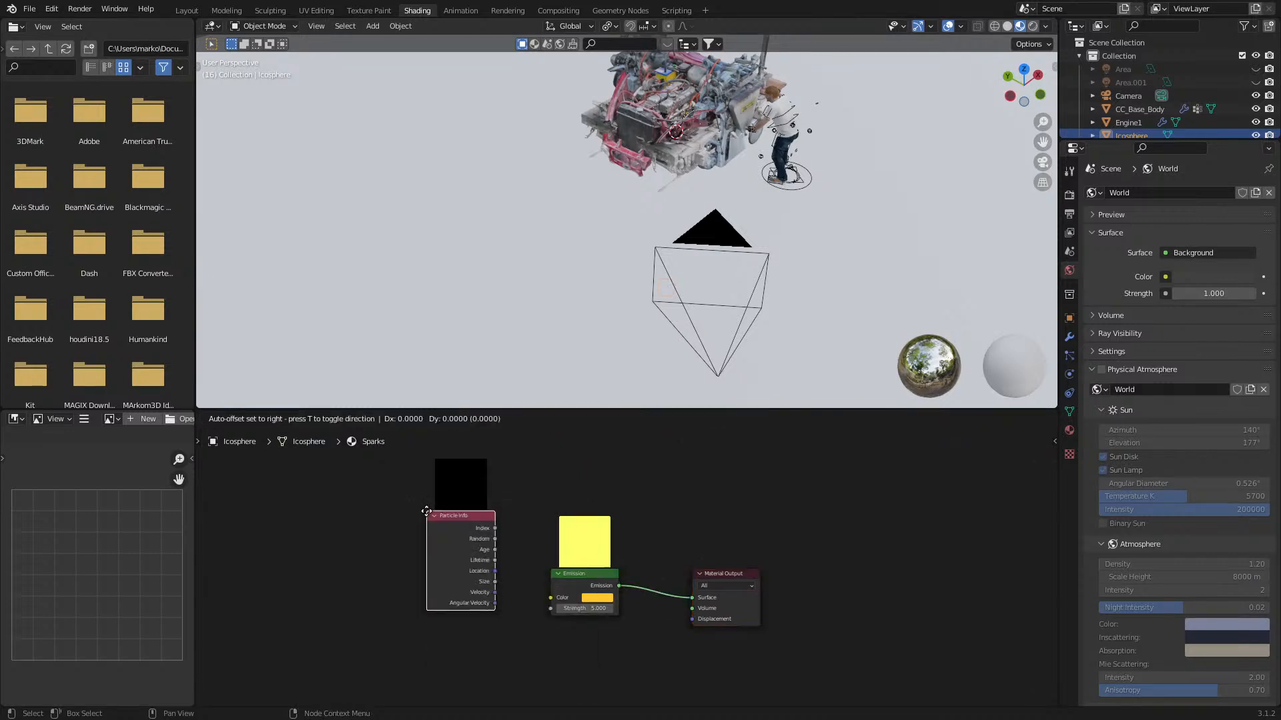
click(324, 510)
scroll(384, 561, up, 3)
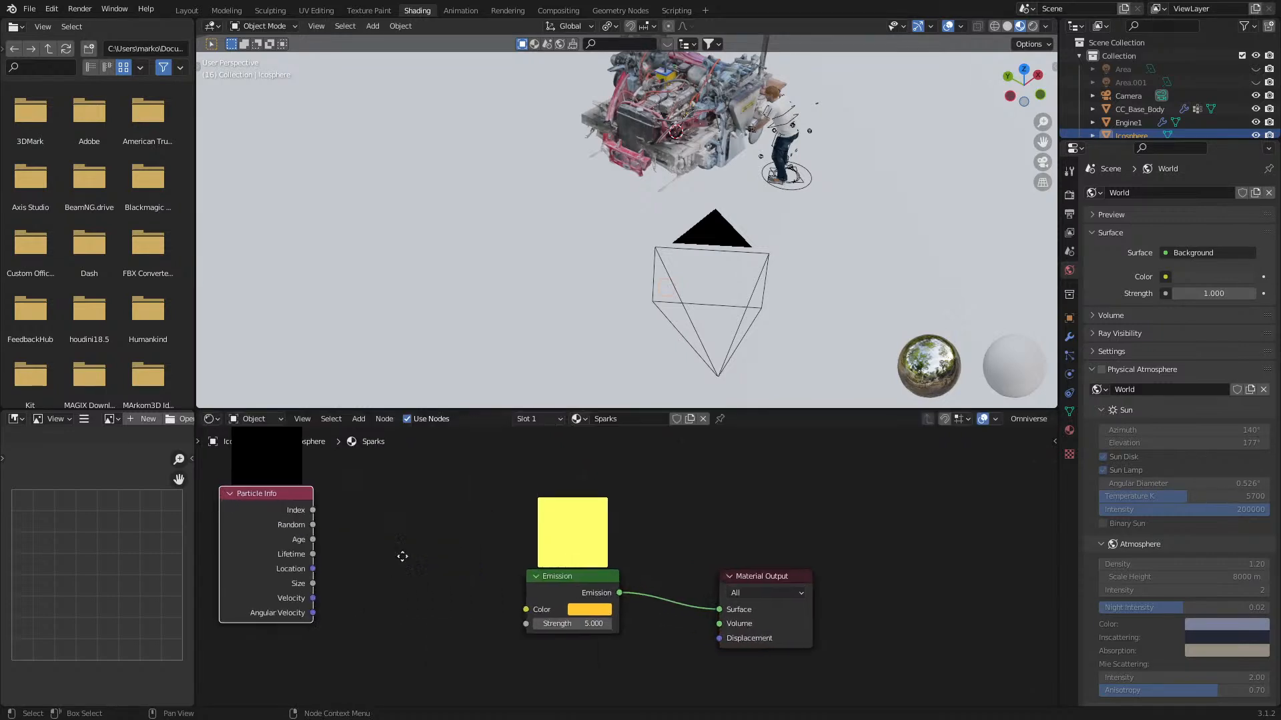
drag(363, 547, 437, 552)
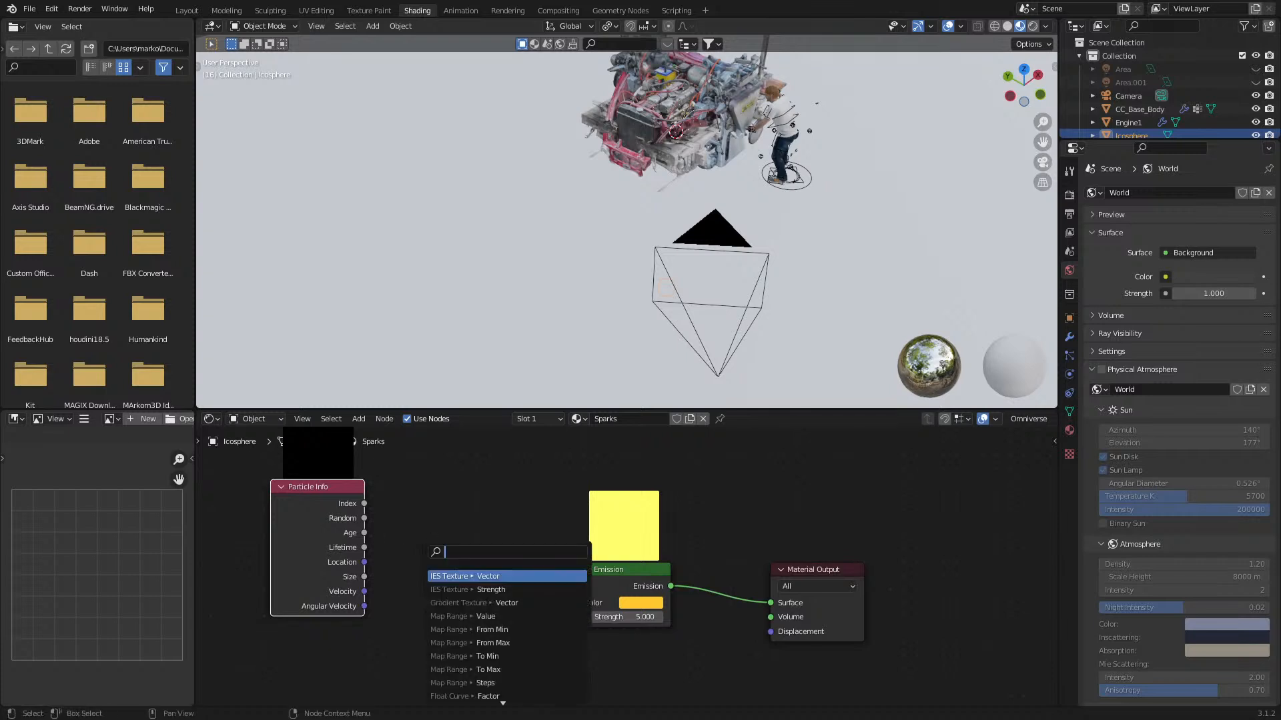
key(Escape)
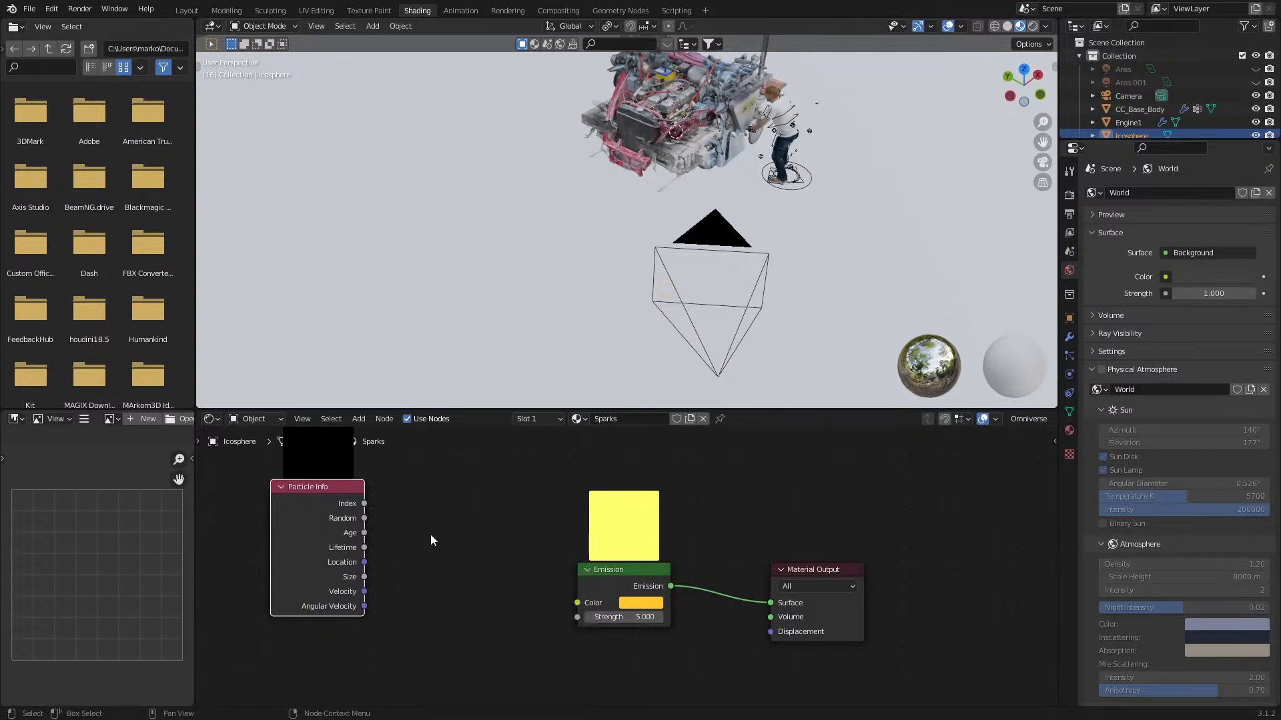
- Select the particle-emitting sphere in the engine bay and rename it Emmiter
scroll(688, 163, up, 4)
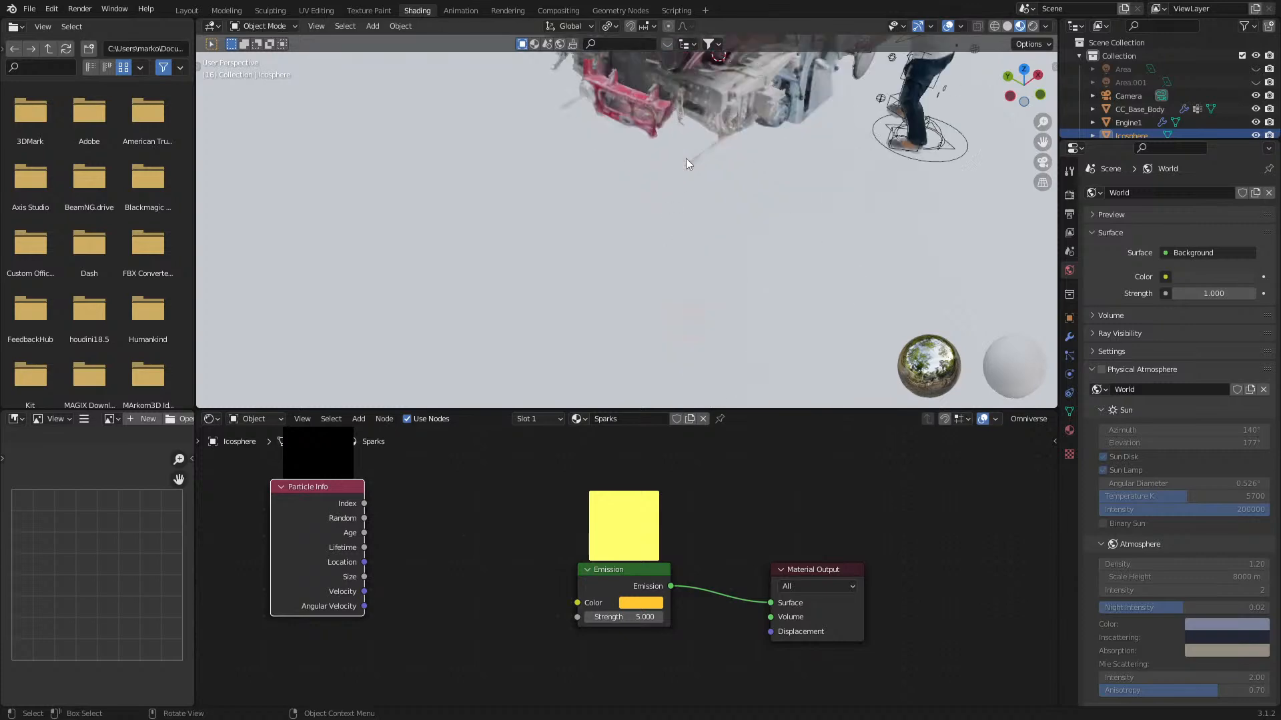
middle_drag(695, 131, 808, 264)
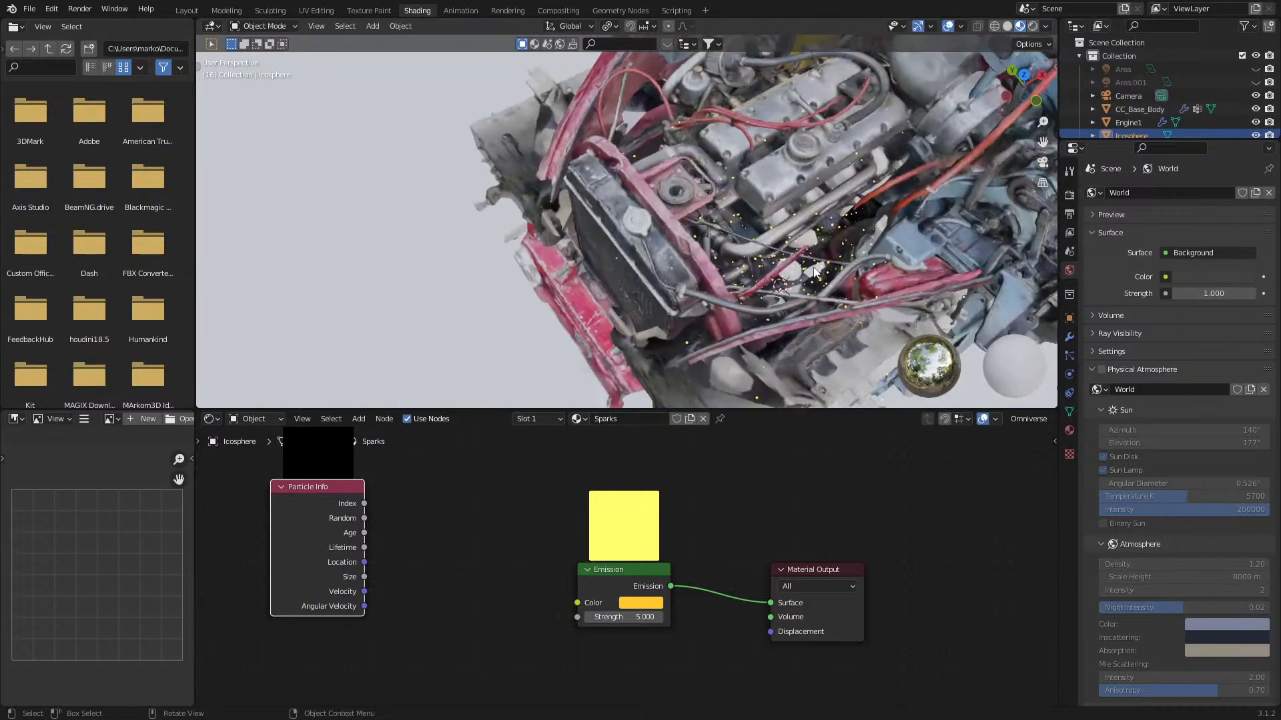
click(796, 276)
drag(1154, 141, 1154, 383)
double_click(1132, 189)
text(Em)
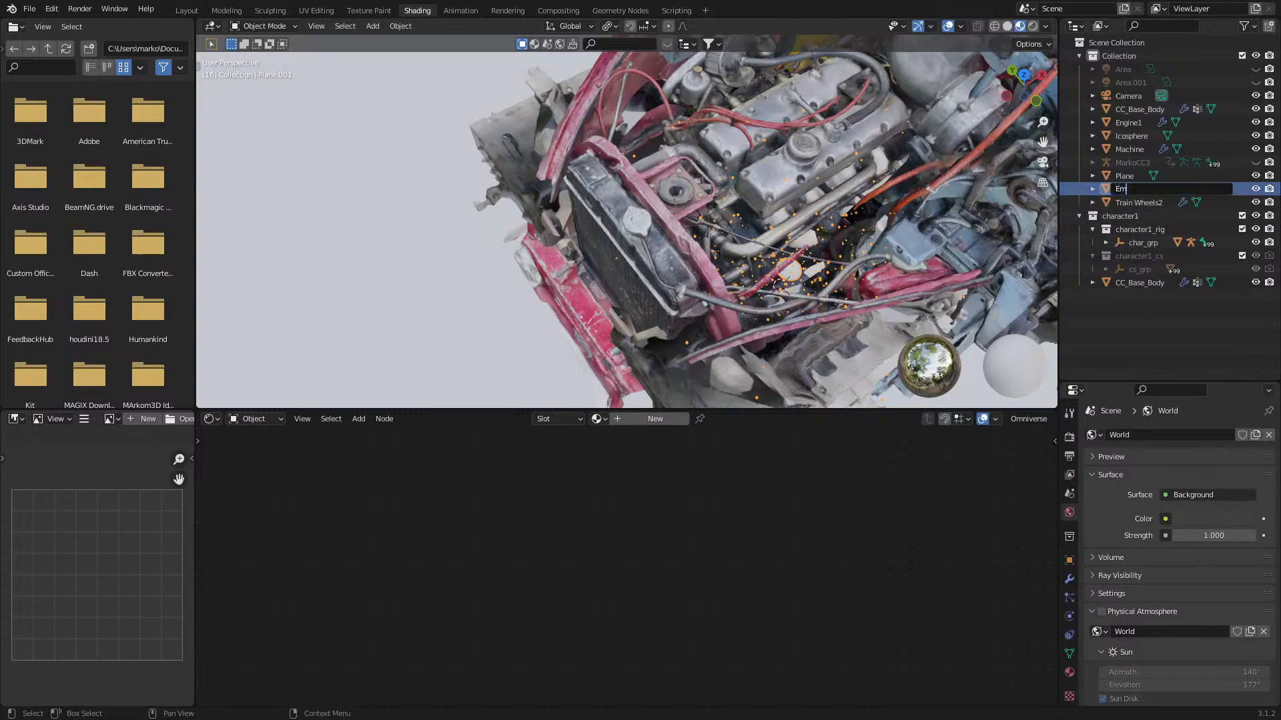
key(Return)
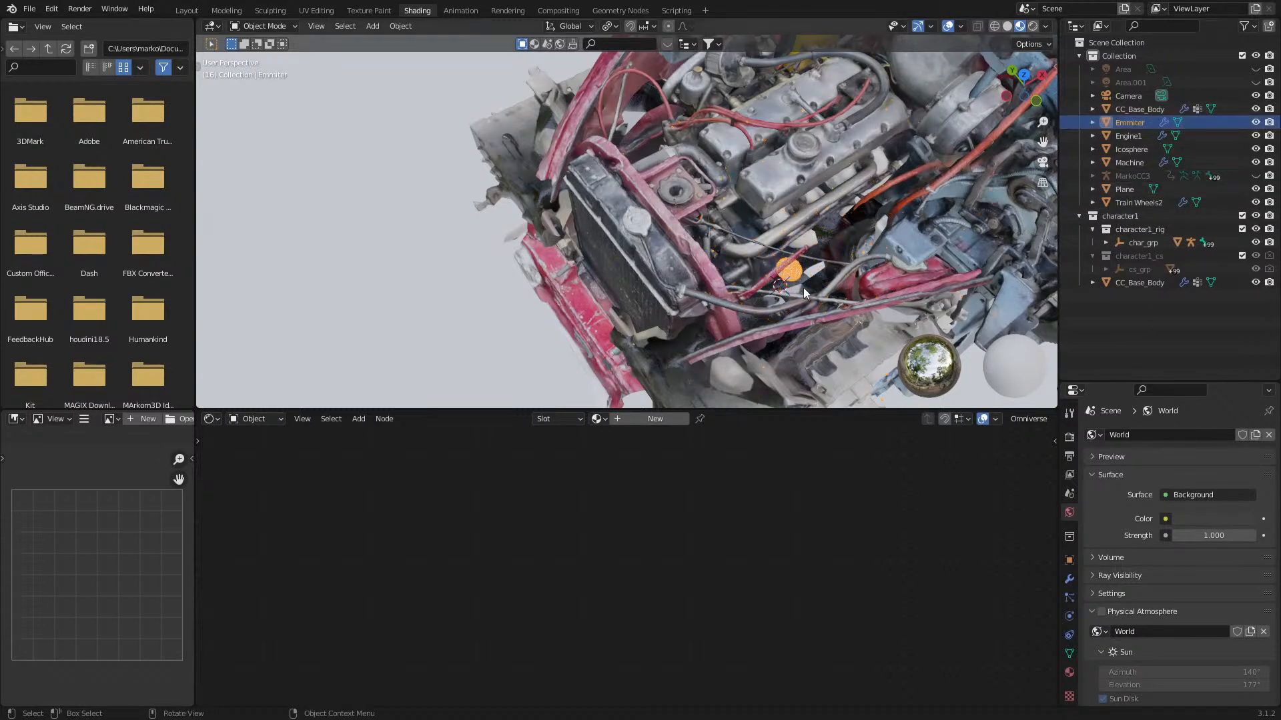
- Rename the ico sphere object as Spark
middle_drag(896, 354, 895, 294)
scroll(896, 295, down, 8)
double_click(1124, 148)
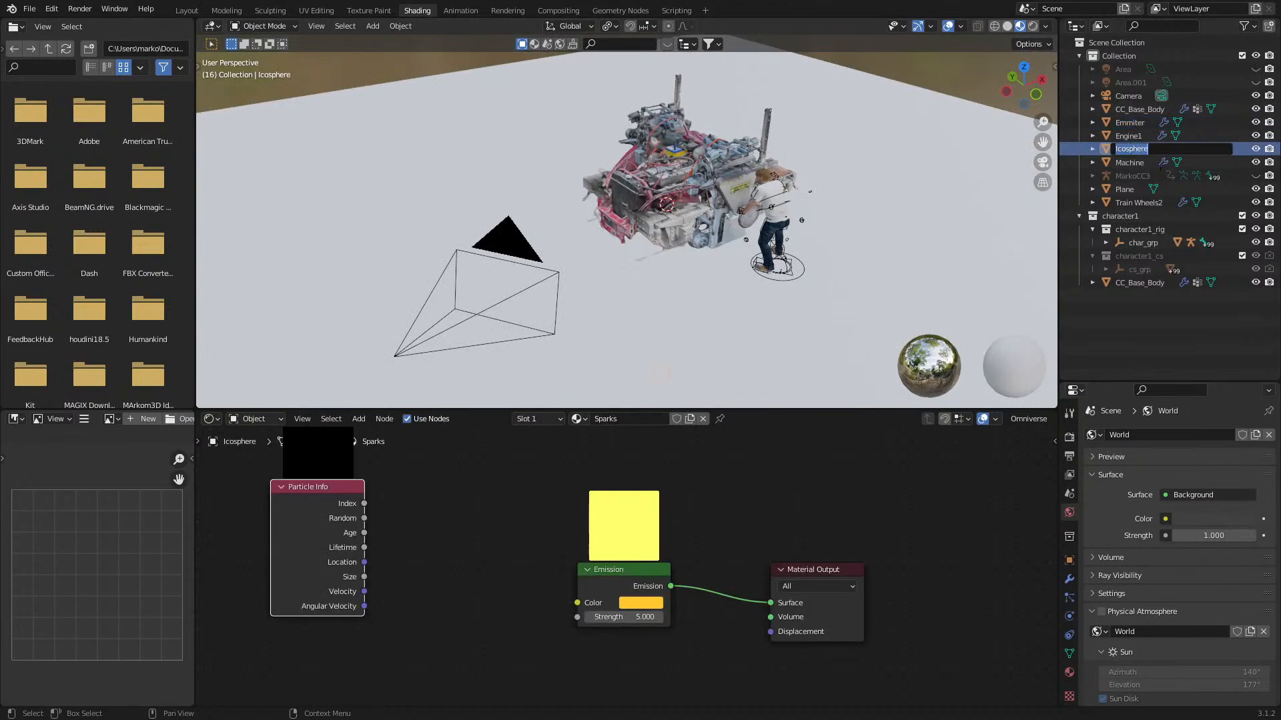
text(Spark)
key(Return)
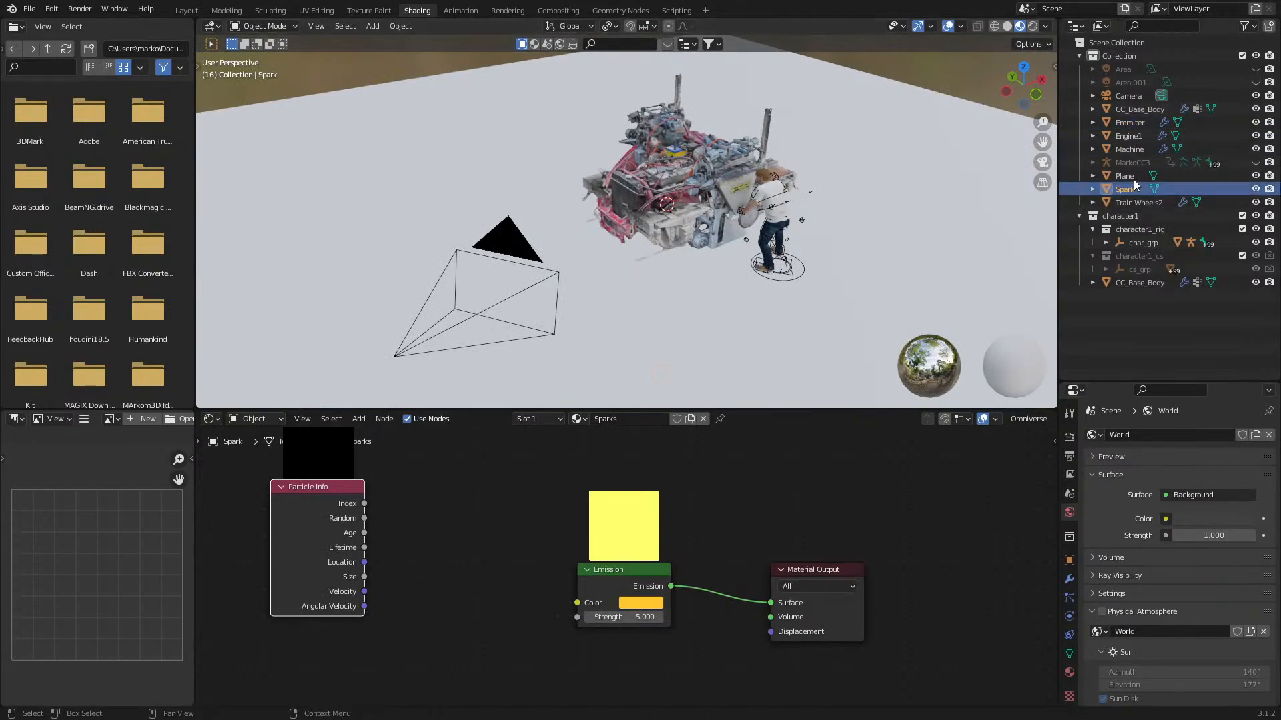
- Check the particle lifetime in the Emmiter's particle settings and return to the Spark object
click(1129, 122)
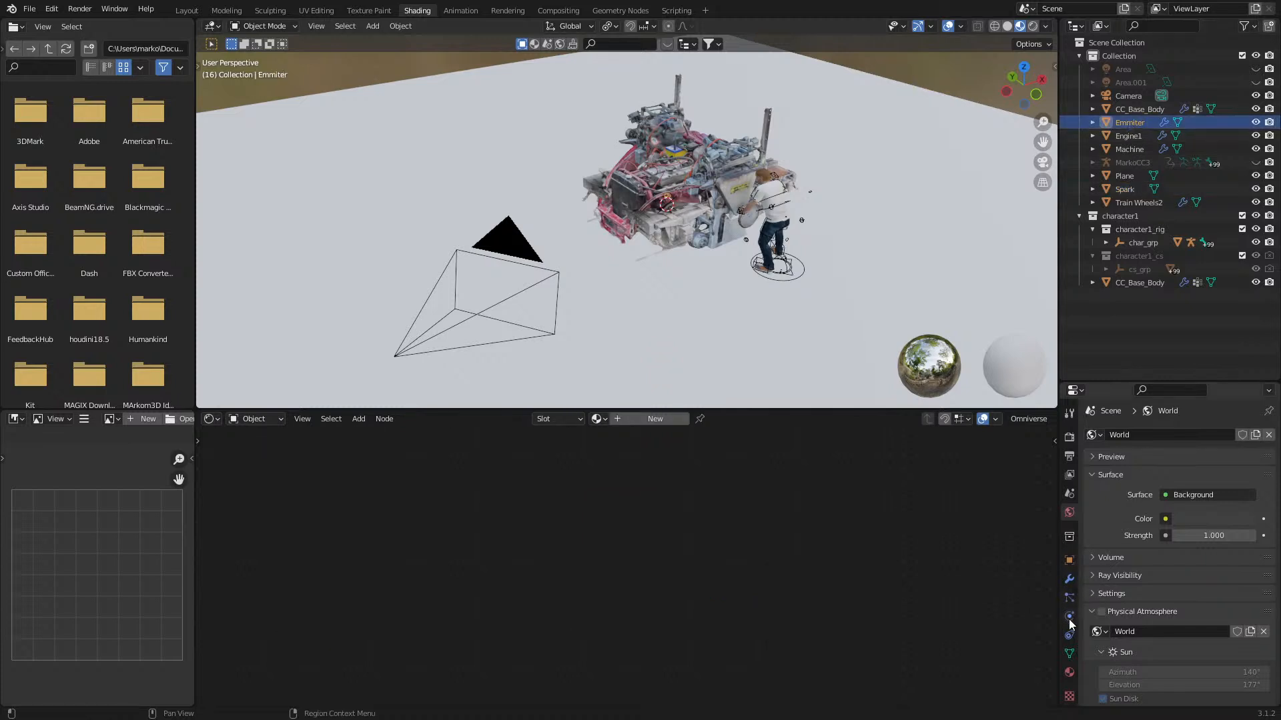
click(1069, 598)
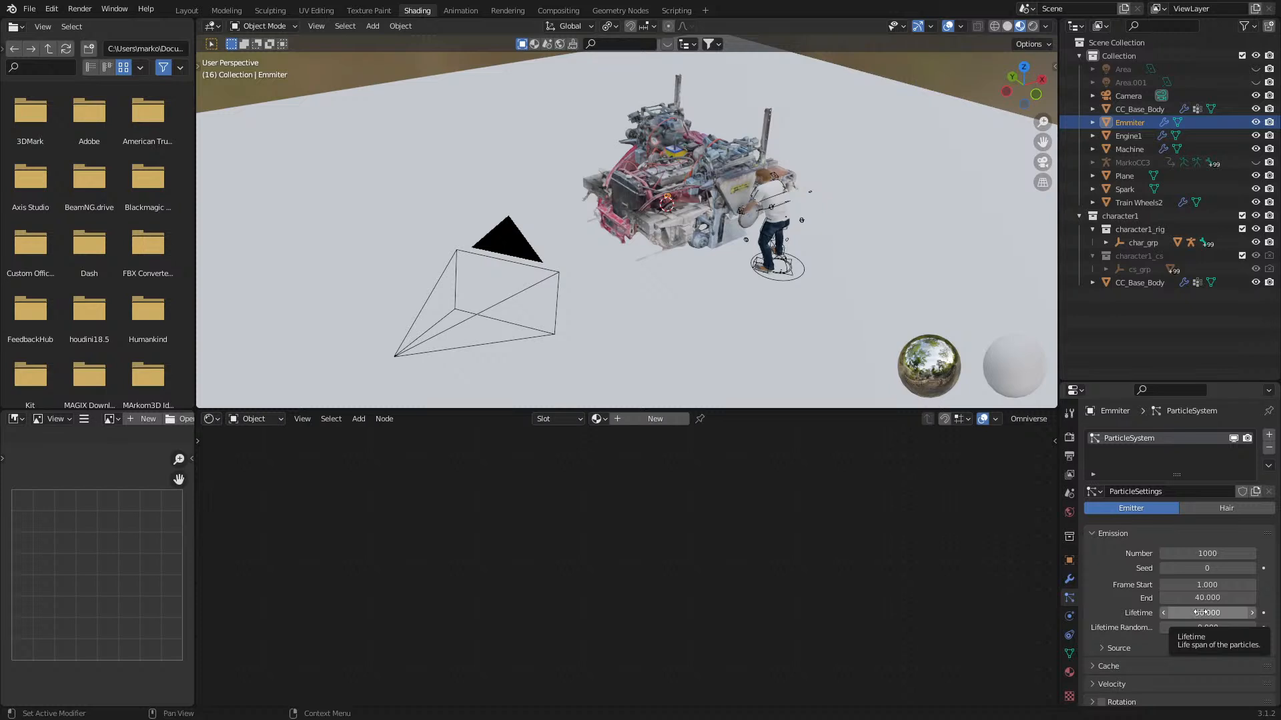
click(1131, 193)
- Add a ColorRamp node to the Sparks material, feeding Particle Info's Lifetime into its Fac and its Color into the Emission color
scroll(555, 575, up, 2)
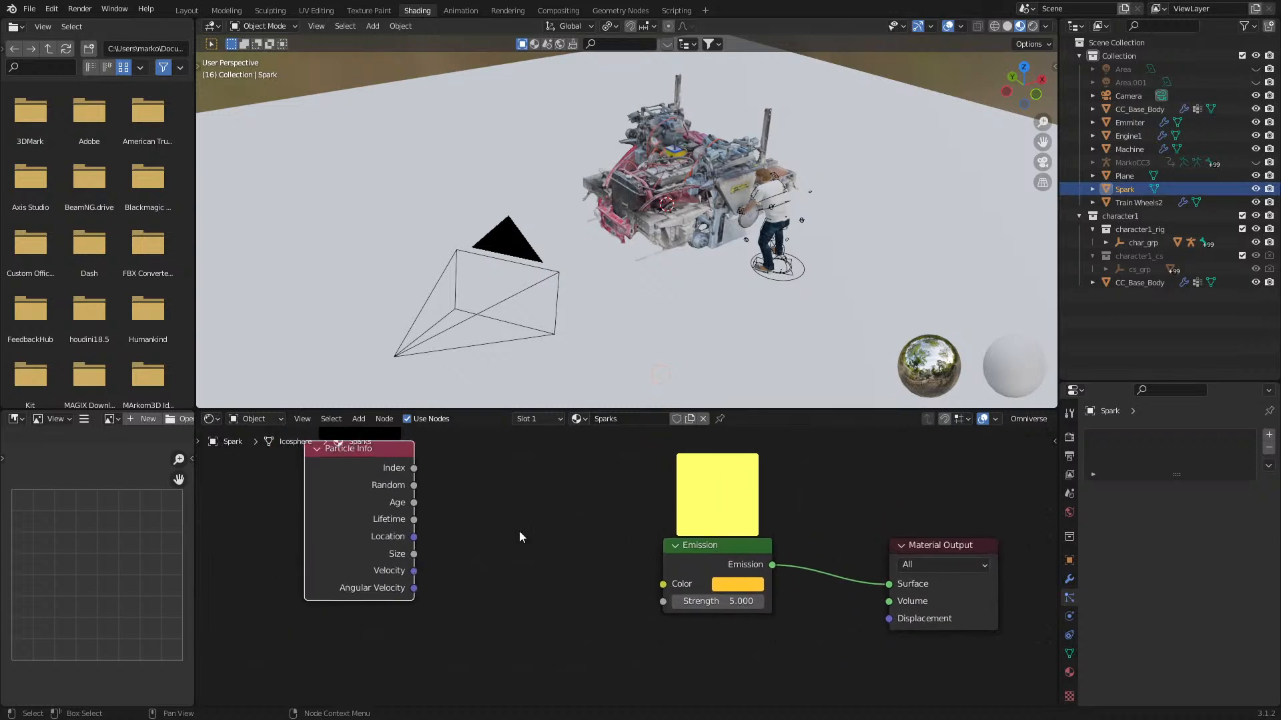
drag(390, 453, 386, 501)
drag(411, 567, 512, 579)
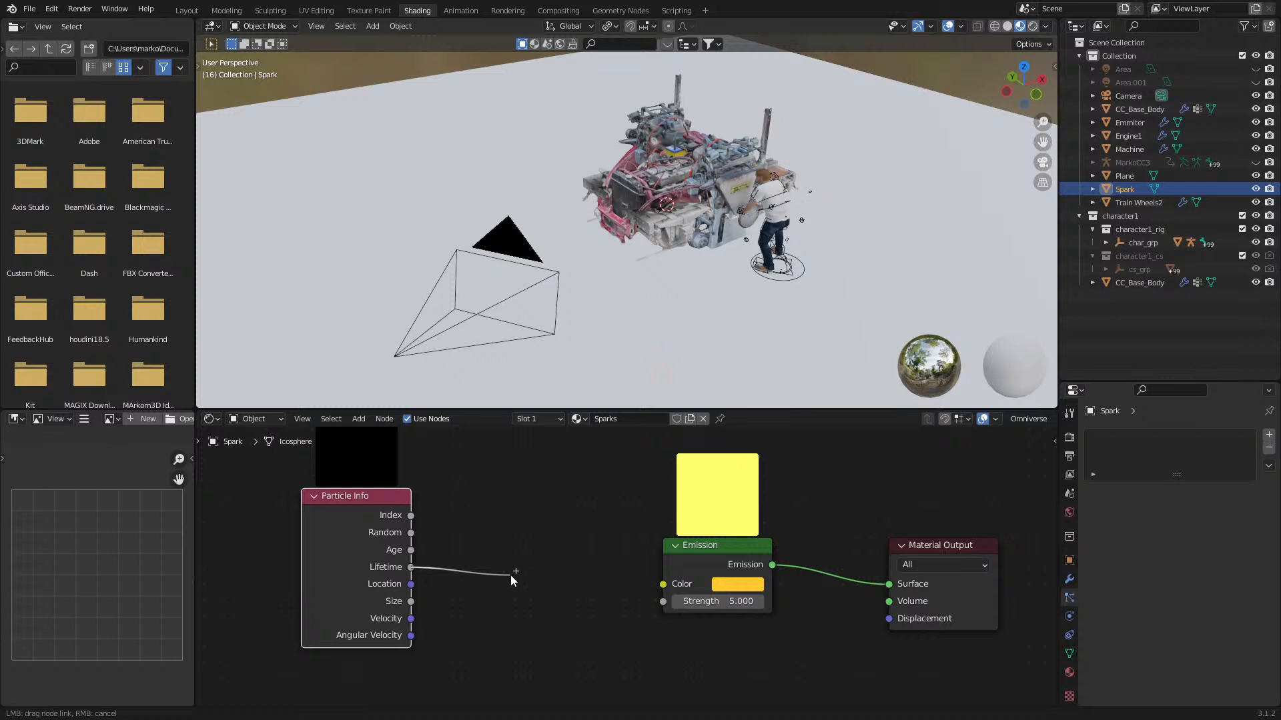
drag(511, 575, 510, 575)
drag(373, 498, 321, 497)
middle_drag(402, 493, 467, 486)
key(shift+a)
text(col)
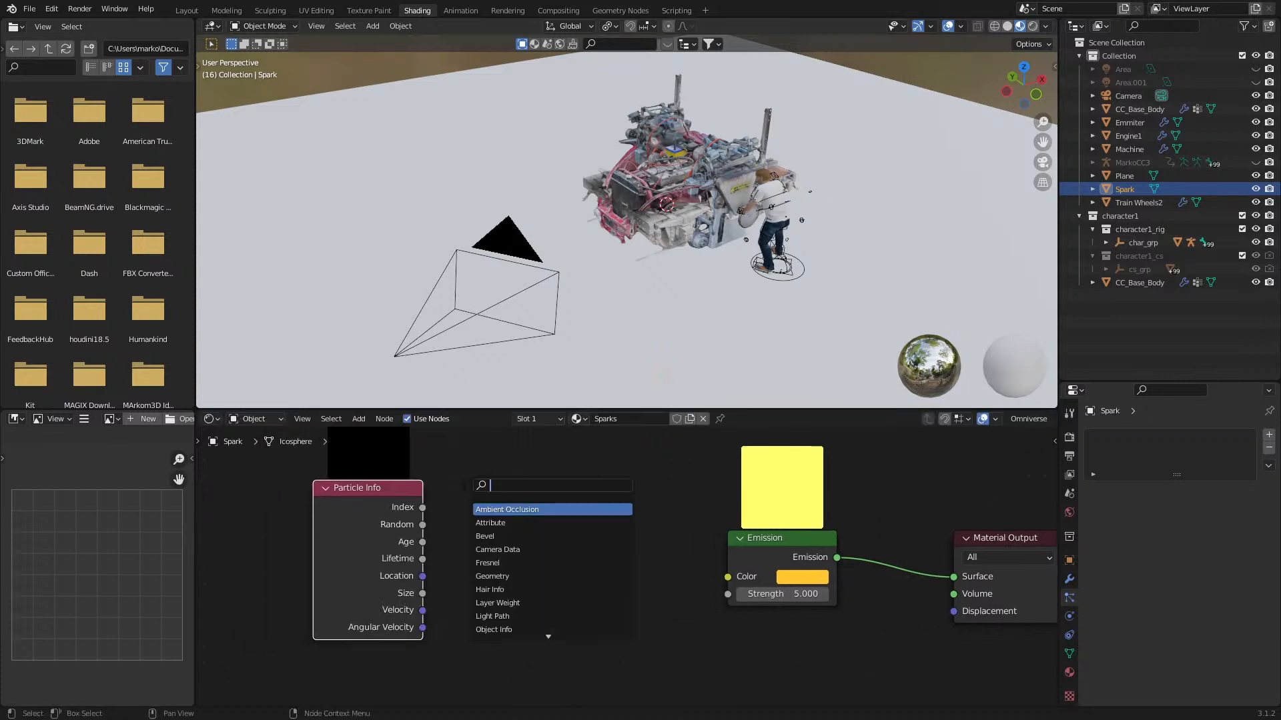
key(Return)
click(446, 526)
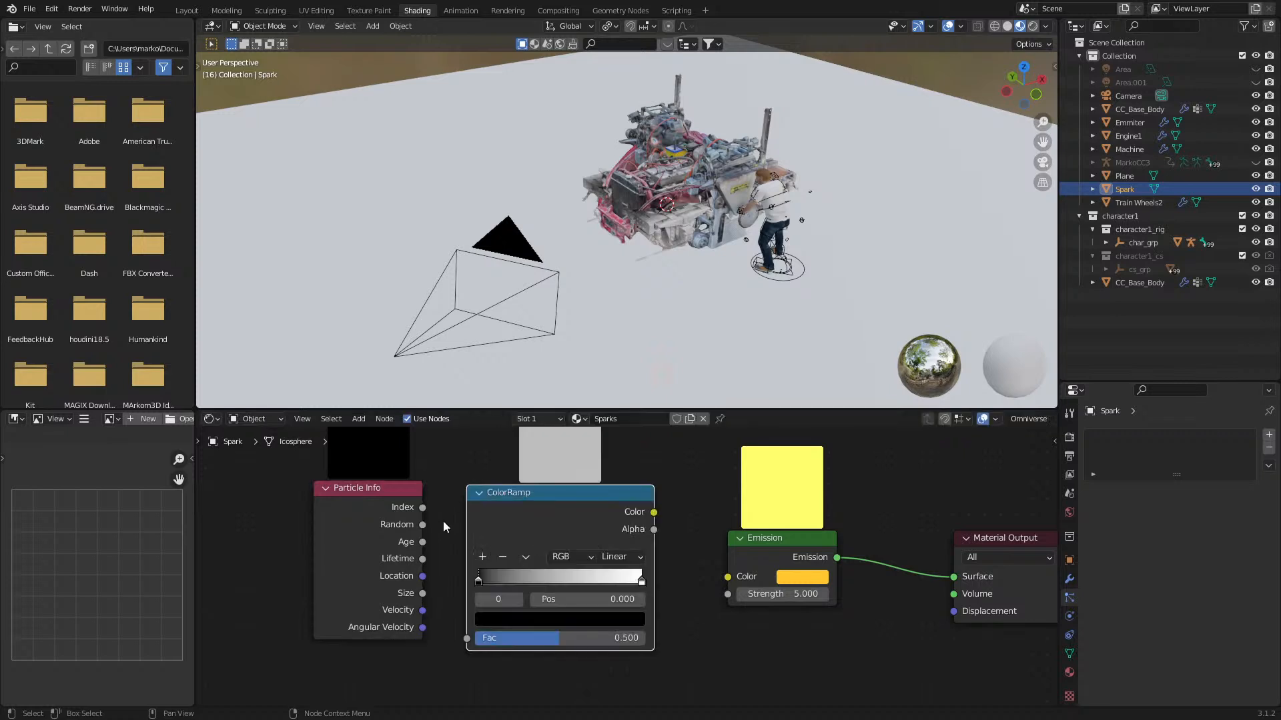
drag(422, 558, 466, 638)
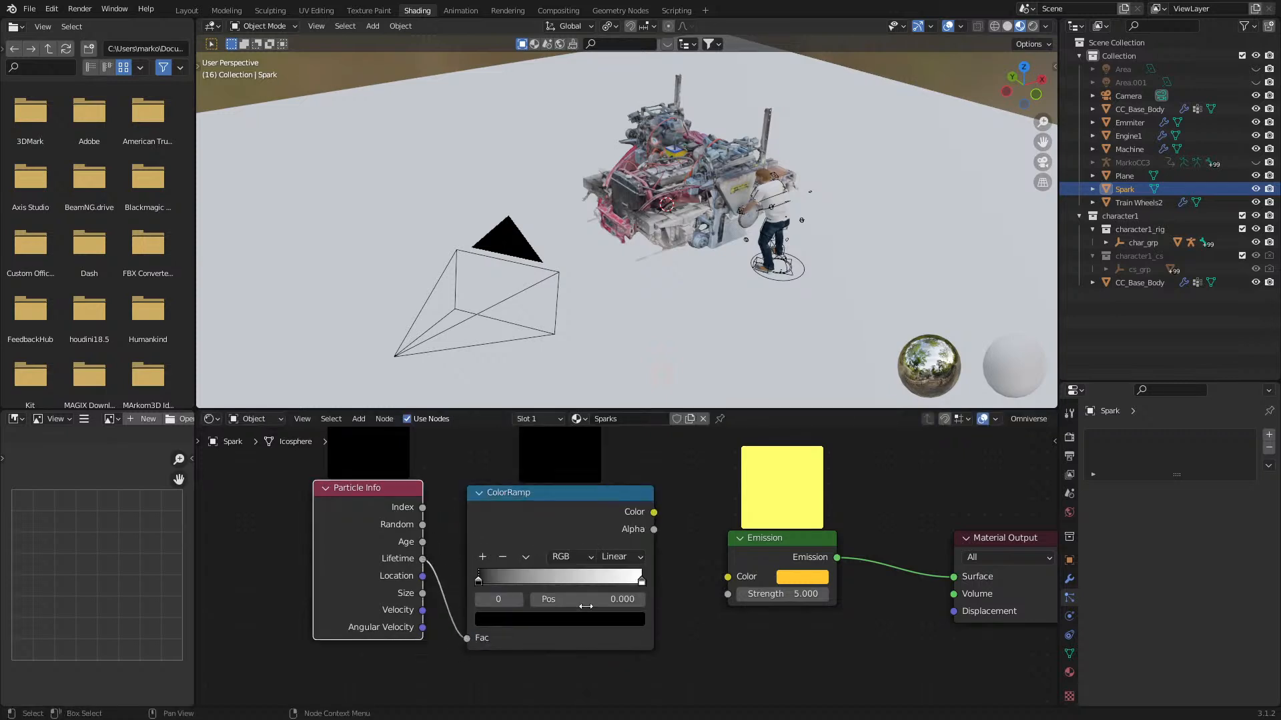
drag(654, 512, 727, 577)
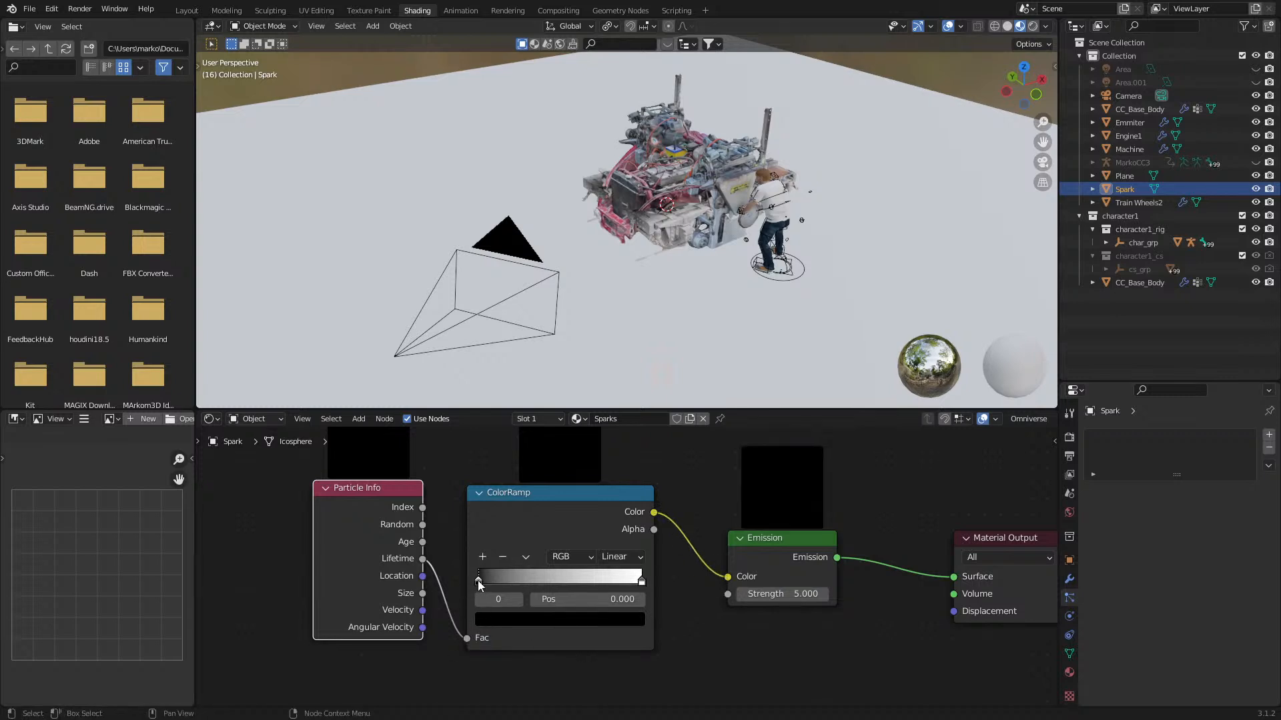
- Make the ramp's first color stop bright green and add a magenta stop at position 0.500
click(495, 622)
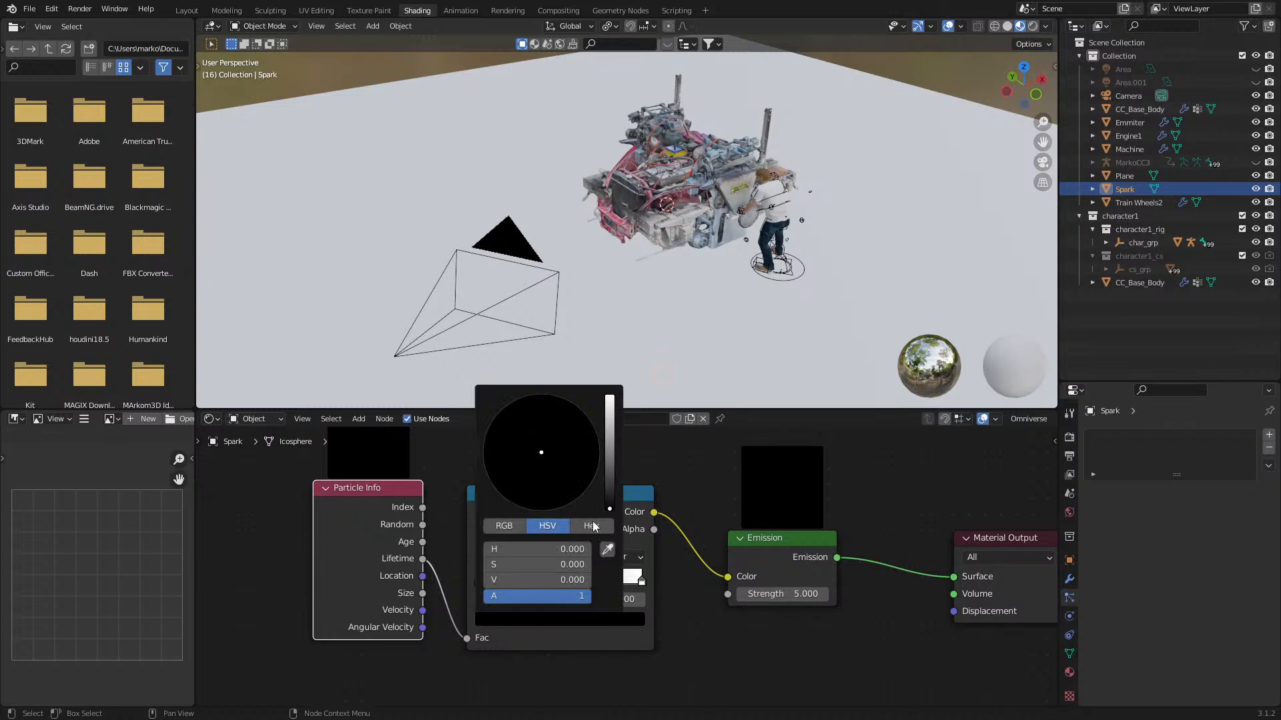
drag(608, 511, 609, 395)
mouse_move(523, 472)
mouse_down()
mouse_move(495, 488)
mouse_move(486, 433)
mouse_up()
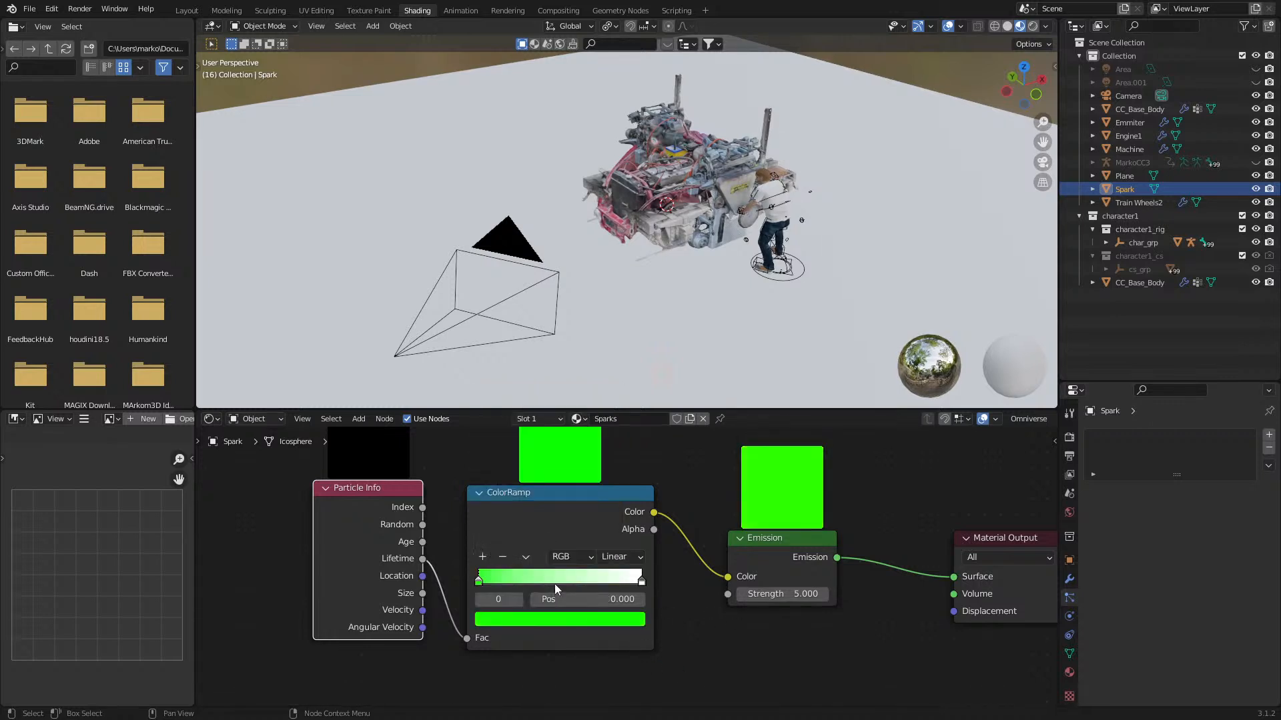
click(481, 557)
click(480, 557)
click(502, 556)
click(559, 578)
click(558, 620)
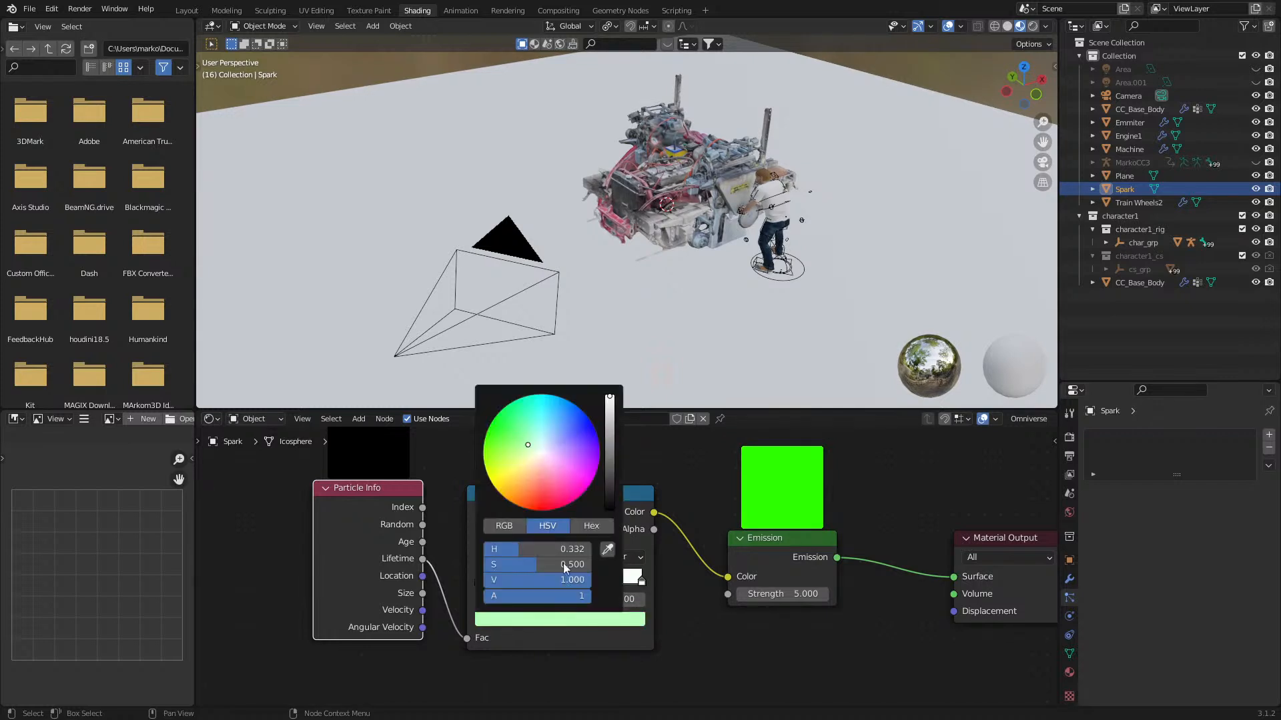
click(543, 491)
- Show the scene in rendered view, play the simulation to frame 33 in the Layout workspace and examine the sparks' color
mouse_move(738, 286)
middle_down()
mouse_move(690, 239)
mouse_move(727, 220)
middle_up()
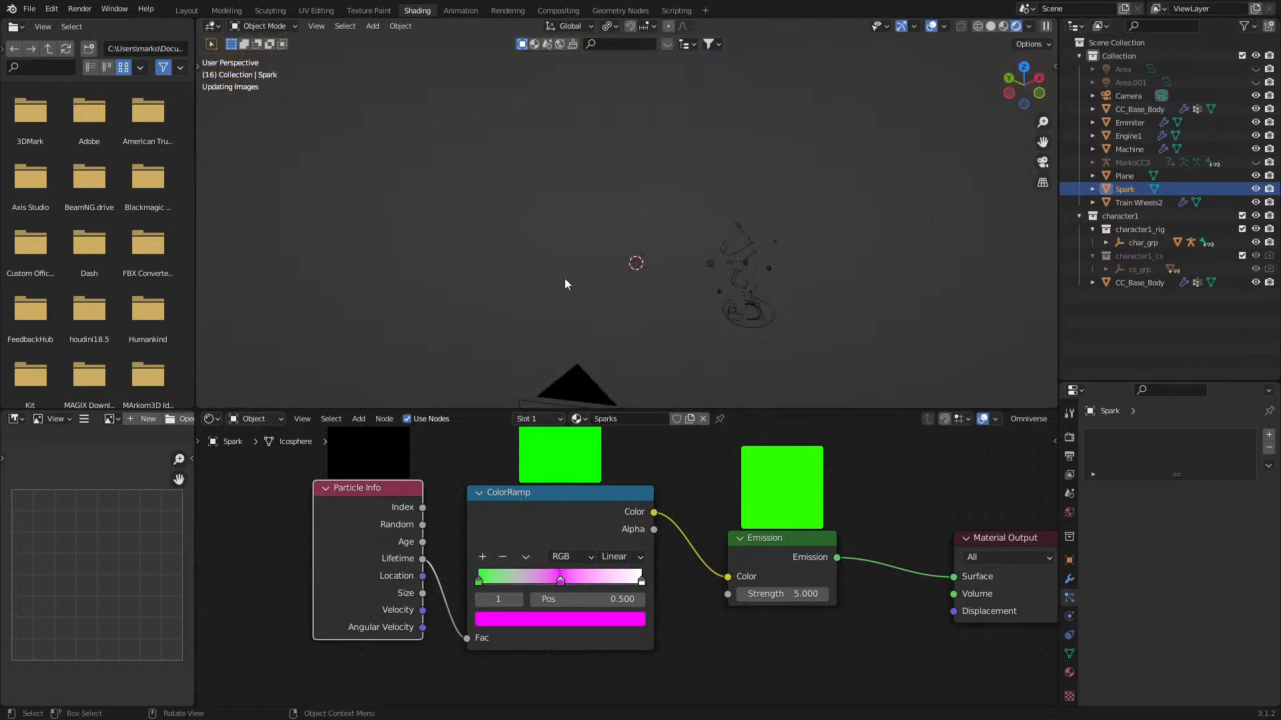
middle_drag(643, 268, 680, 287)
scroll(679, 286, up, 6)
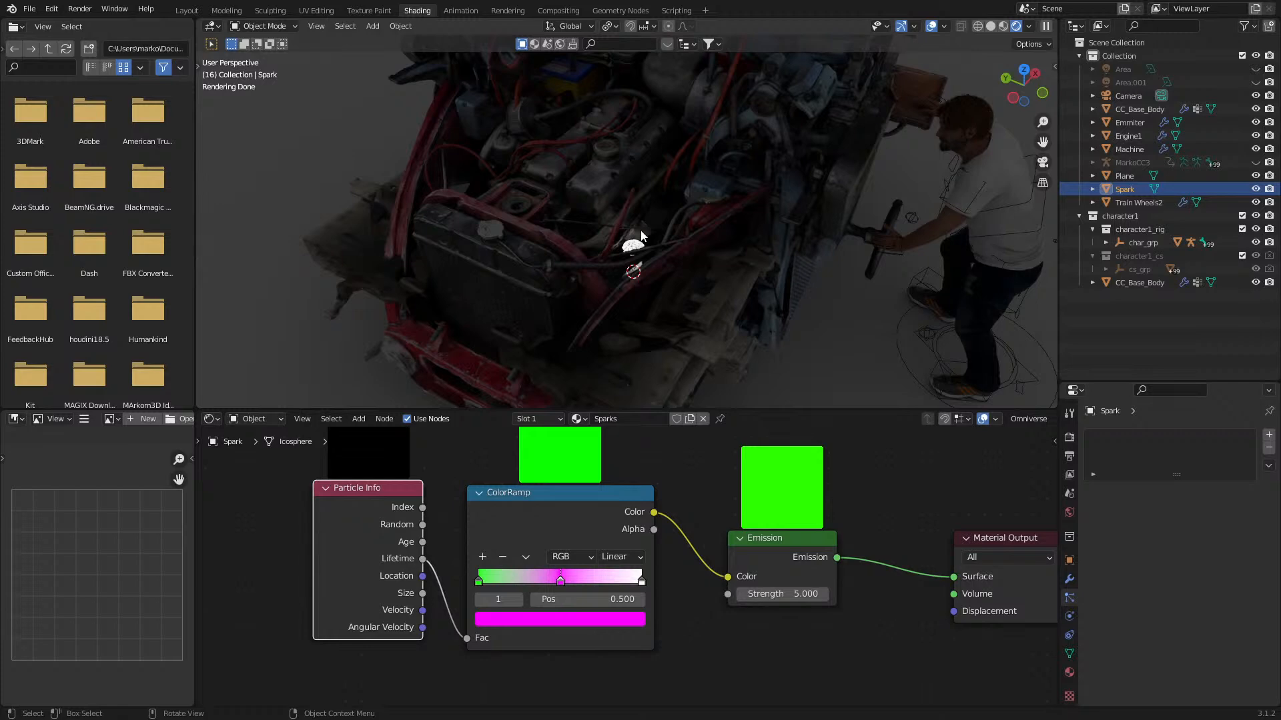
scroll(646, 260, up, 5)
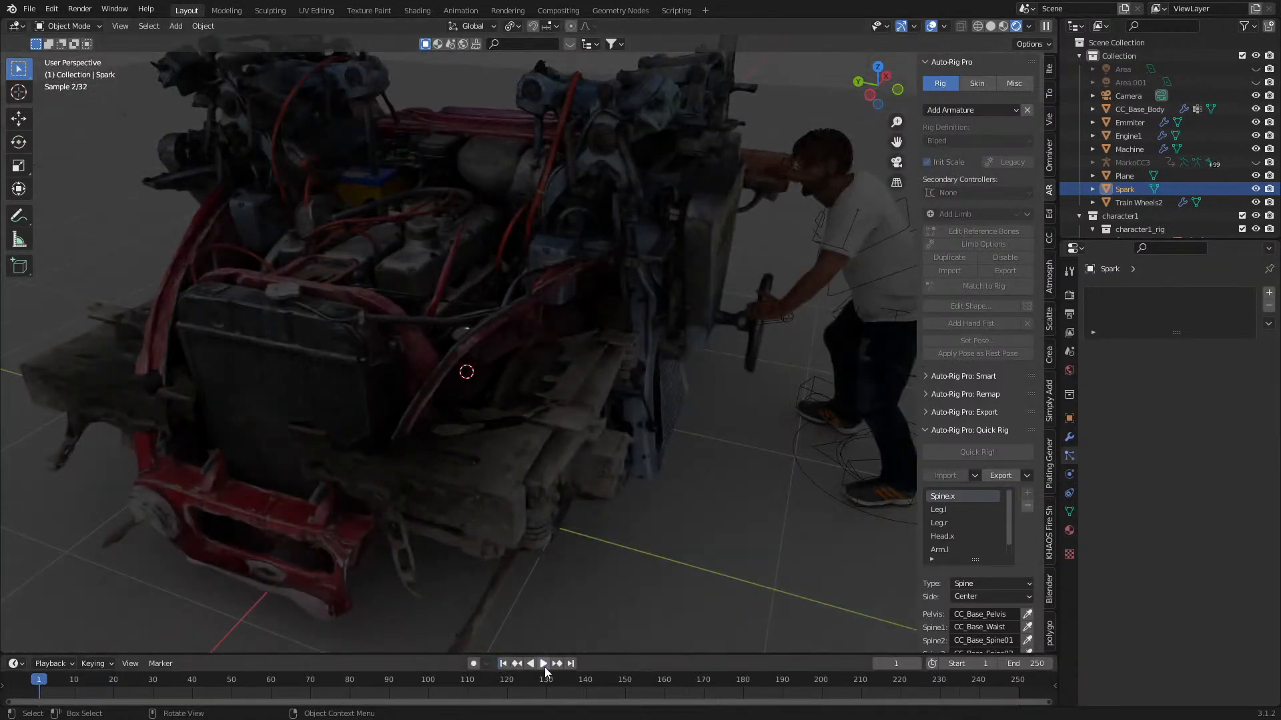
click(545, 667)
click(544, 667)
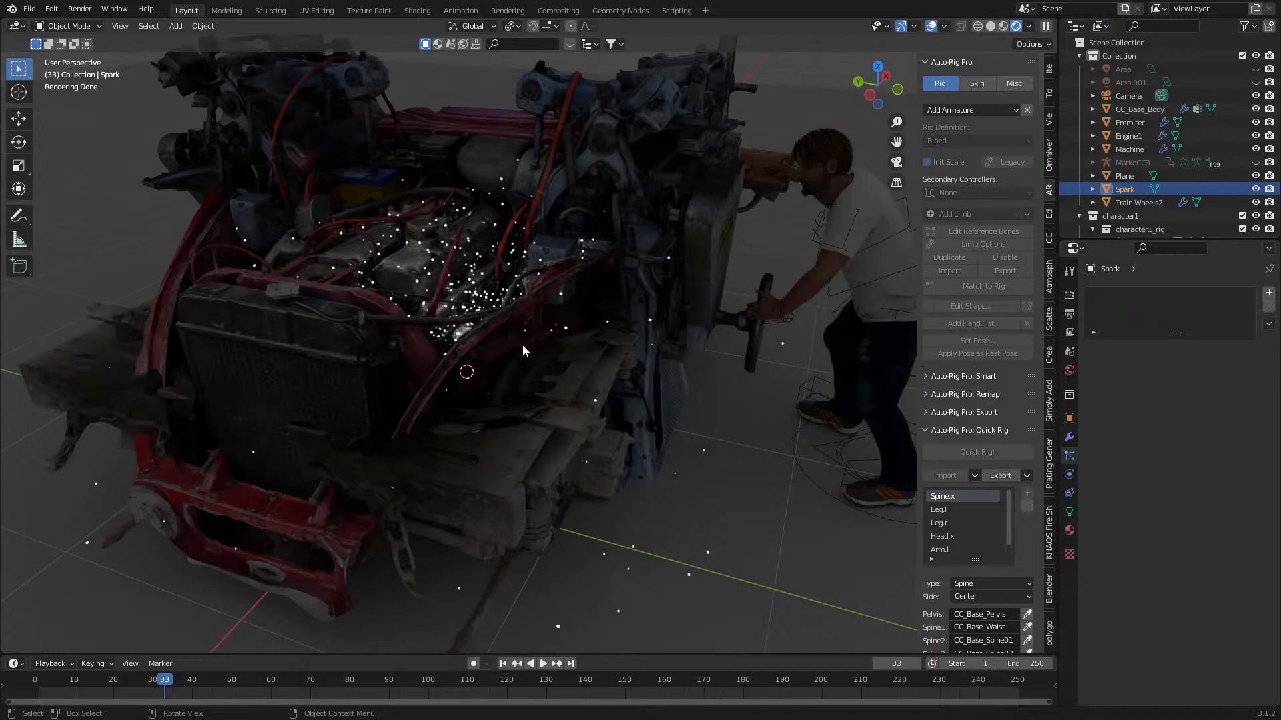
middle_drag(503, 340, 503, 353)
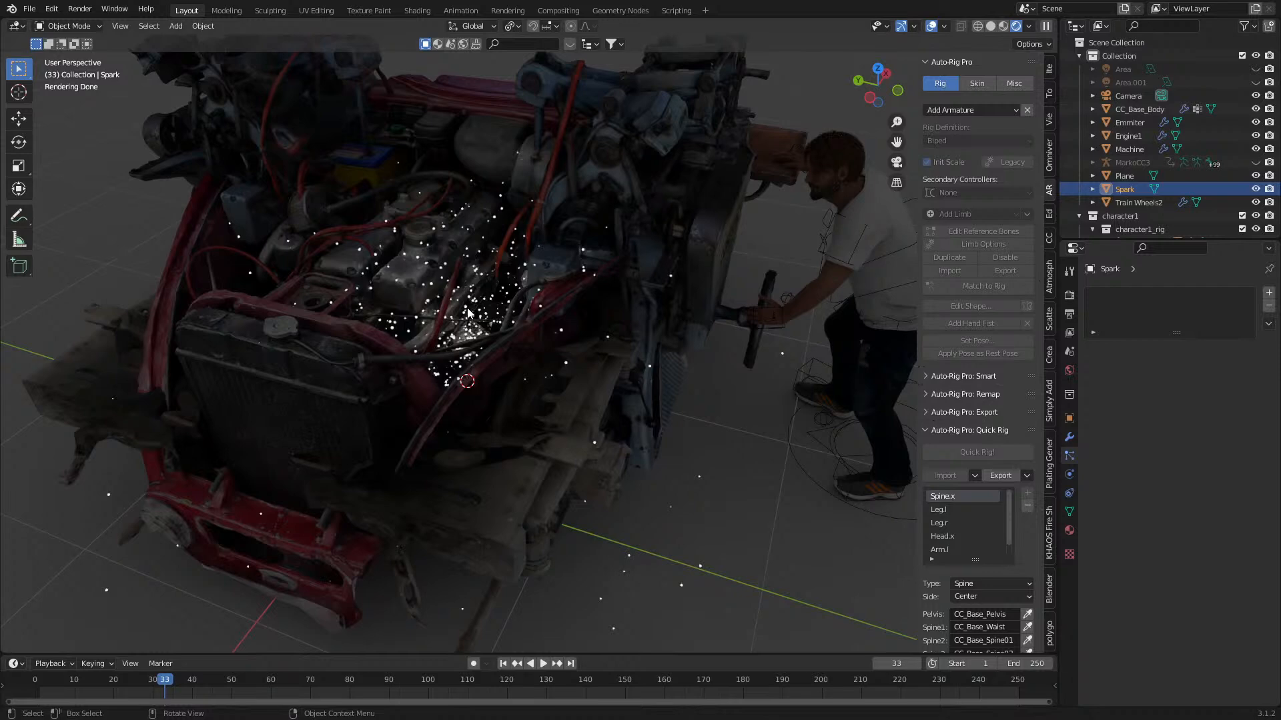
- Return to the Shading workspace and slide the color ramp's green stop to position 0.332
click(417, 11)
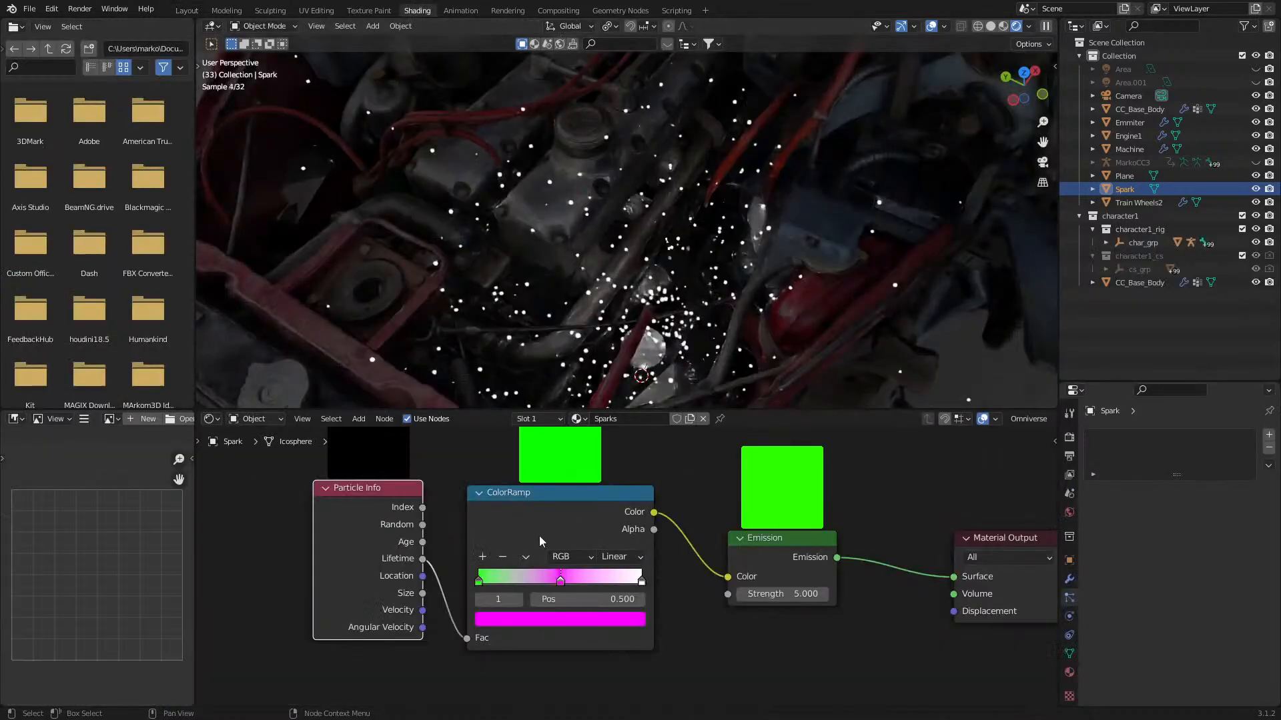
middle_drag(429, 468, 428, 473)
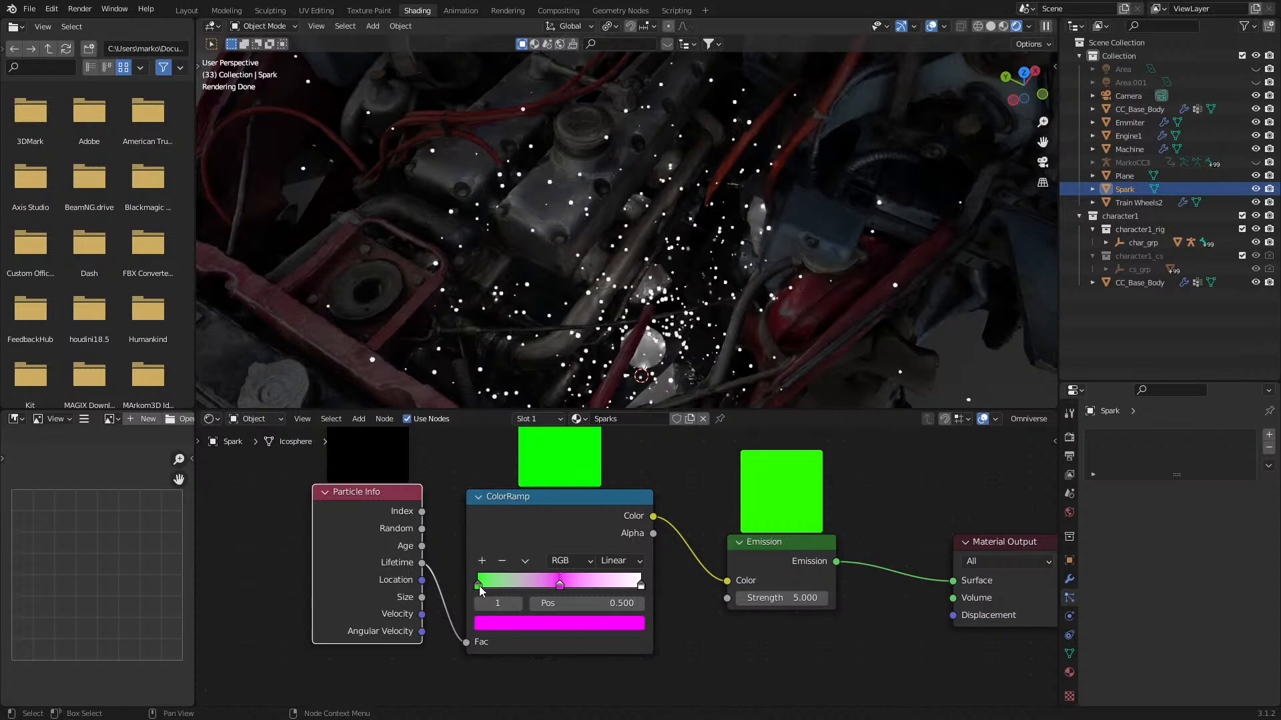
drag(480, 587, 535, 590)
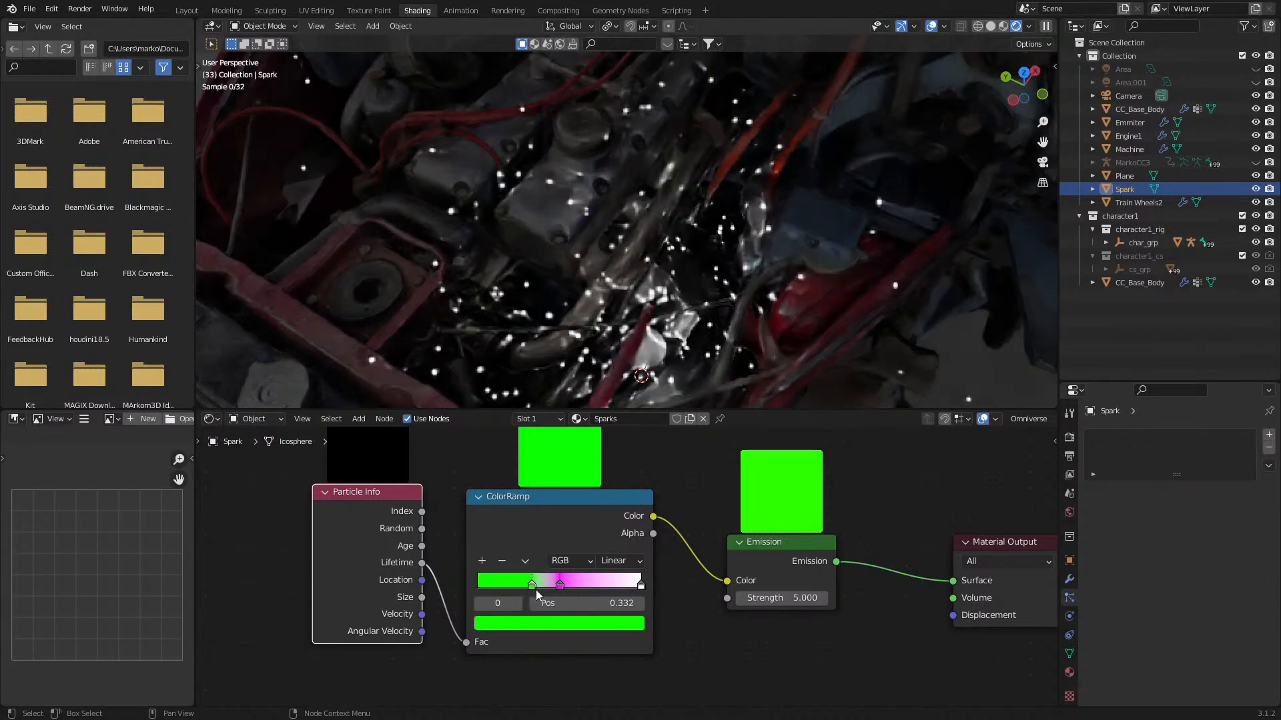
- Reroute the Lifetime link from the ColorRamp's Fac to the Emission's Strength and place the ColorRamp above the other nodes
drag(466, 643, 729, 598)
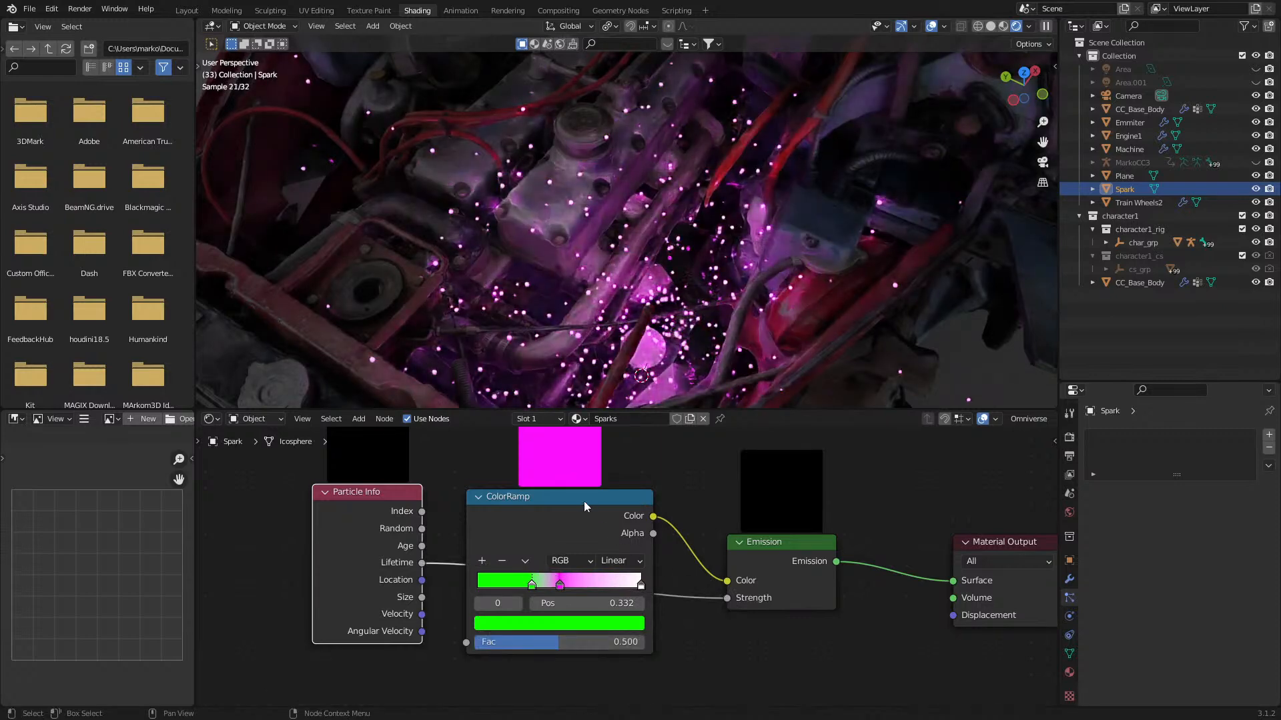
drag(583, 502, 599, 460)
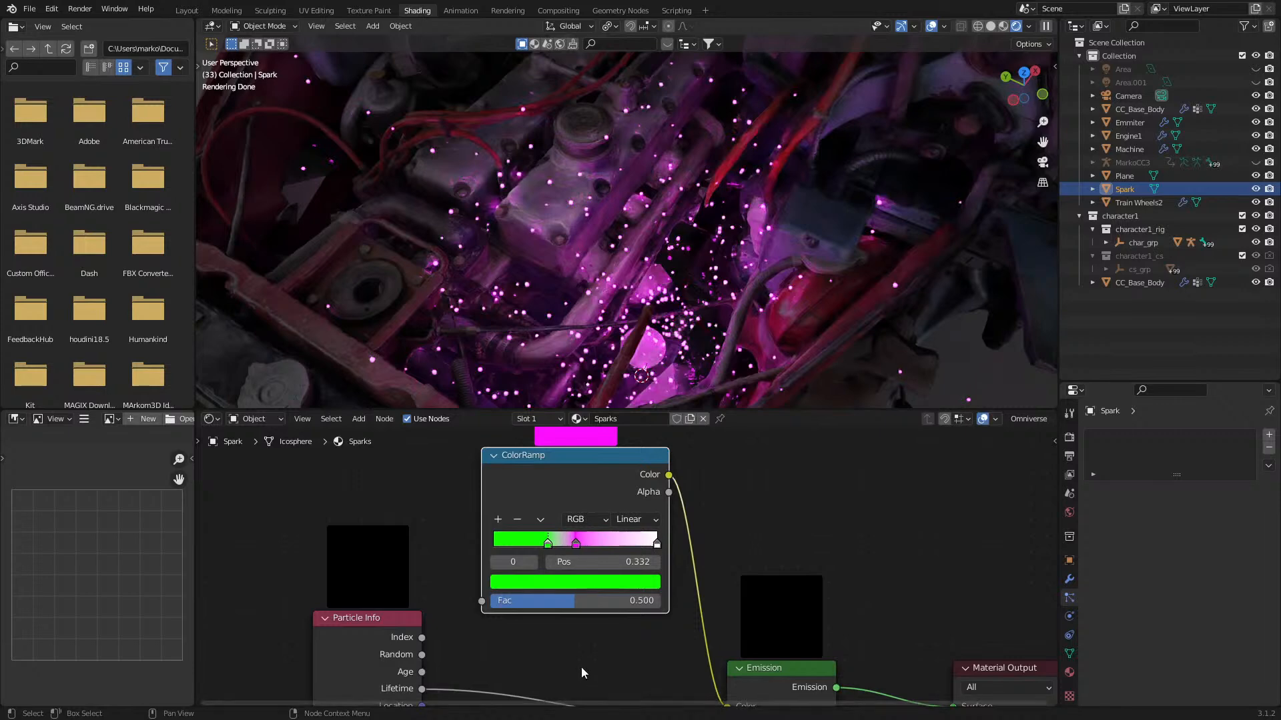
middle_drag(589, 655, 579, 611)
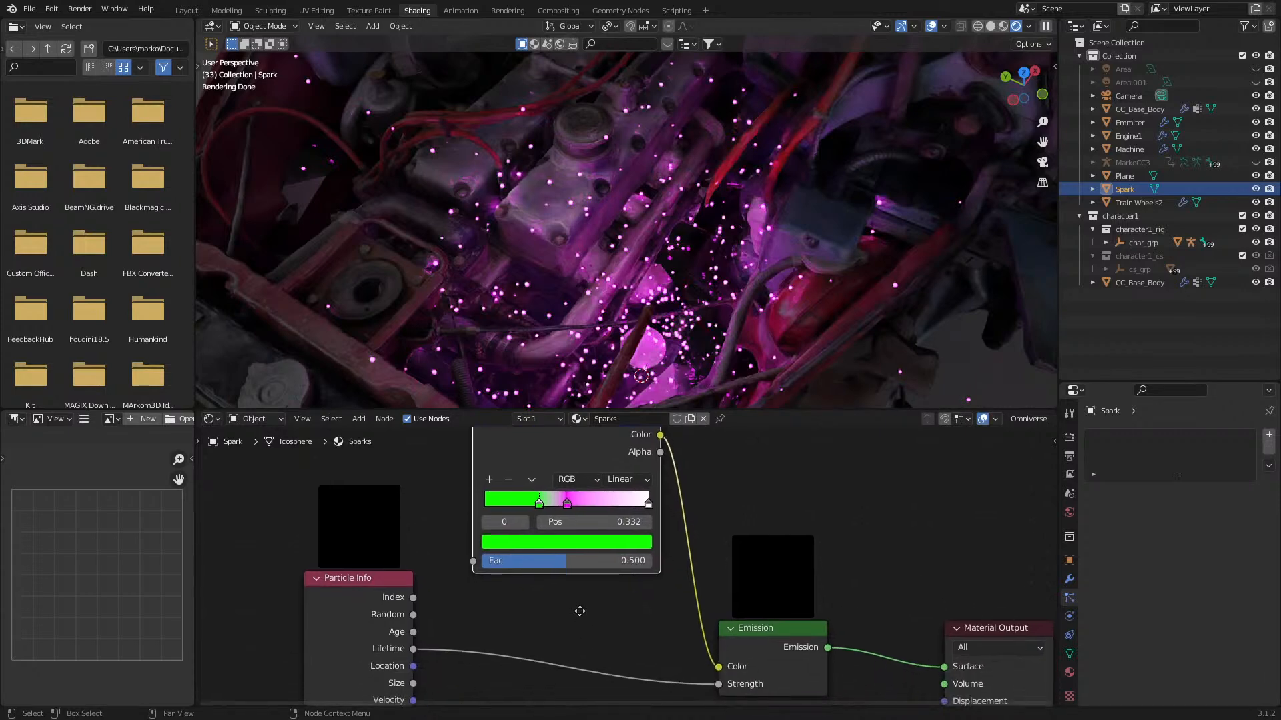
- Move the ramp's green stop to 0.014 and the magenta stop slightly past the middle, and inspect the sparks in the engine bay
drag(567, 503, 487, 505)
click(538, 504)
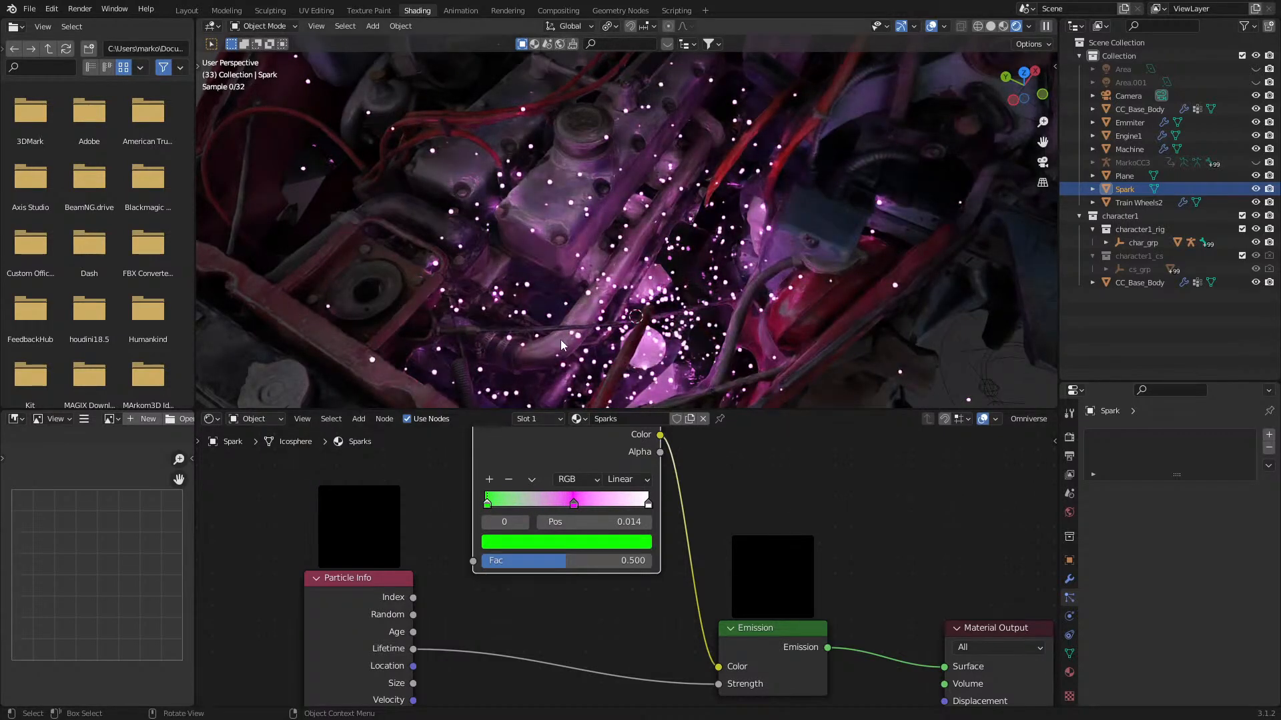
scroll(565, 345, down, 3)
middle_drag(610, 345, 610, 293)
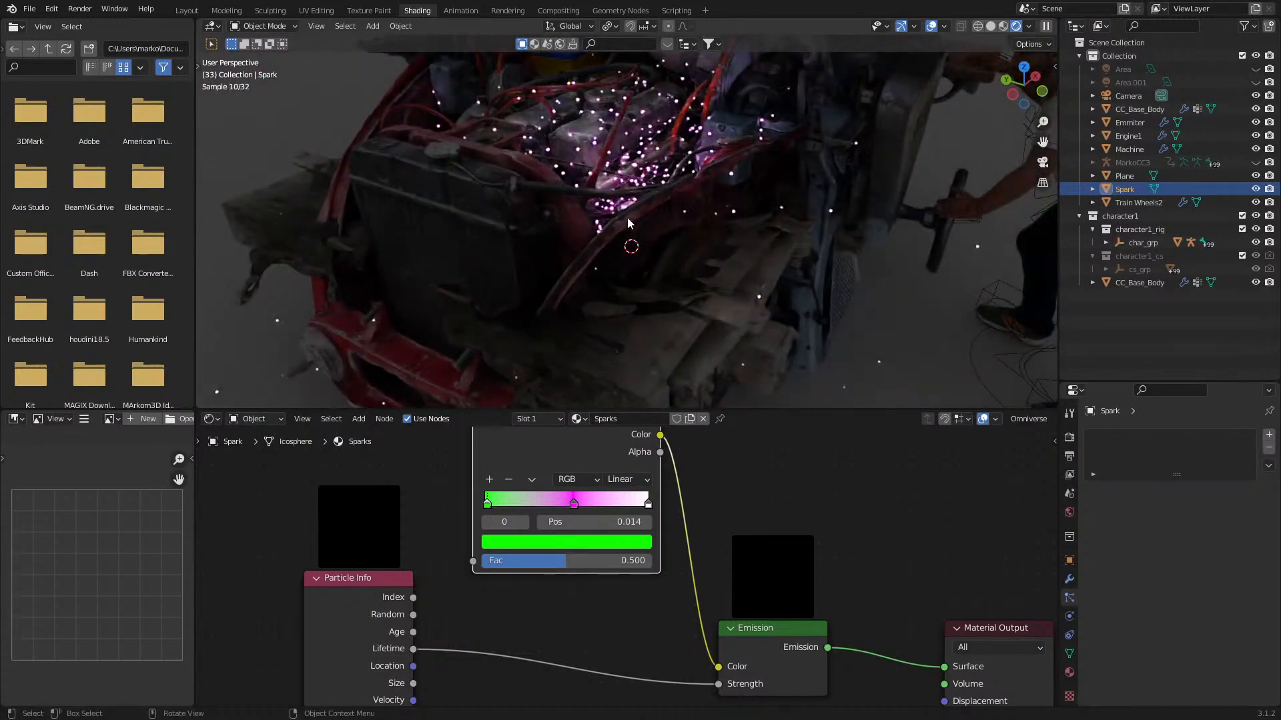
scroll(628, 225, up, 5)
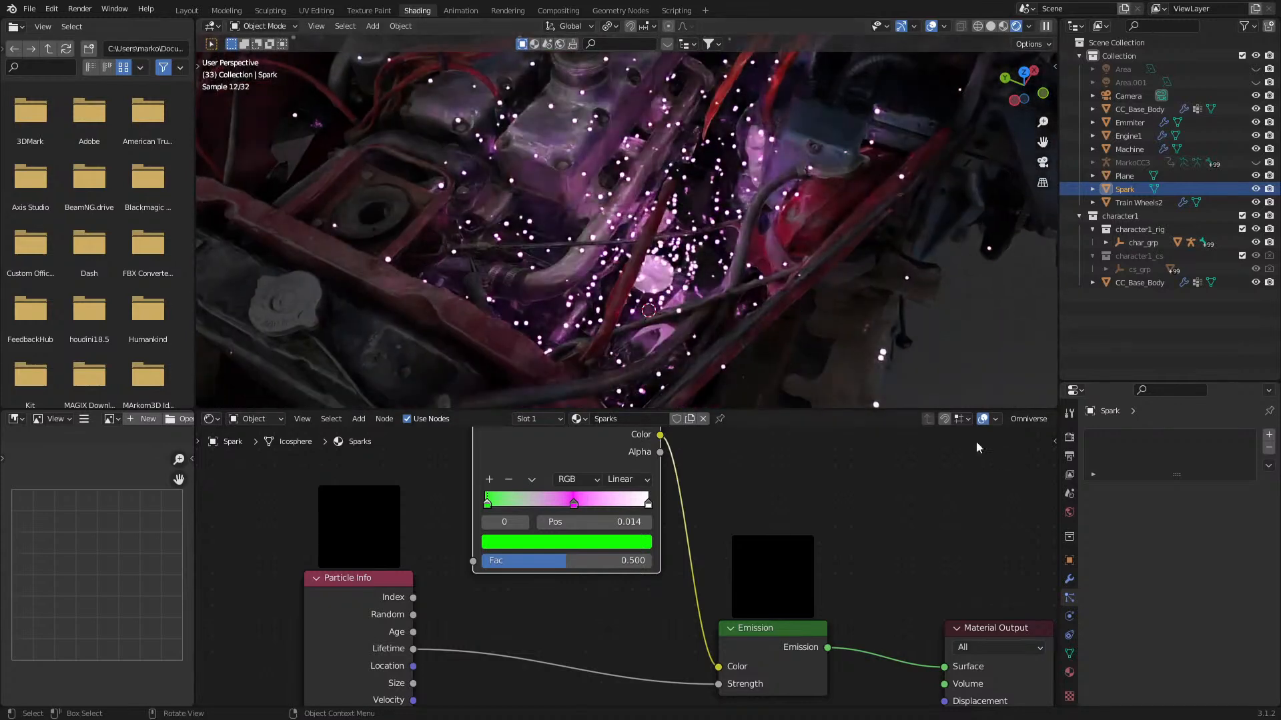
- Select the Emmiter and review the Render and Physics settings of its particle system
click(1129, 122)
scroll(1112, 627, down, 5)
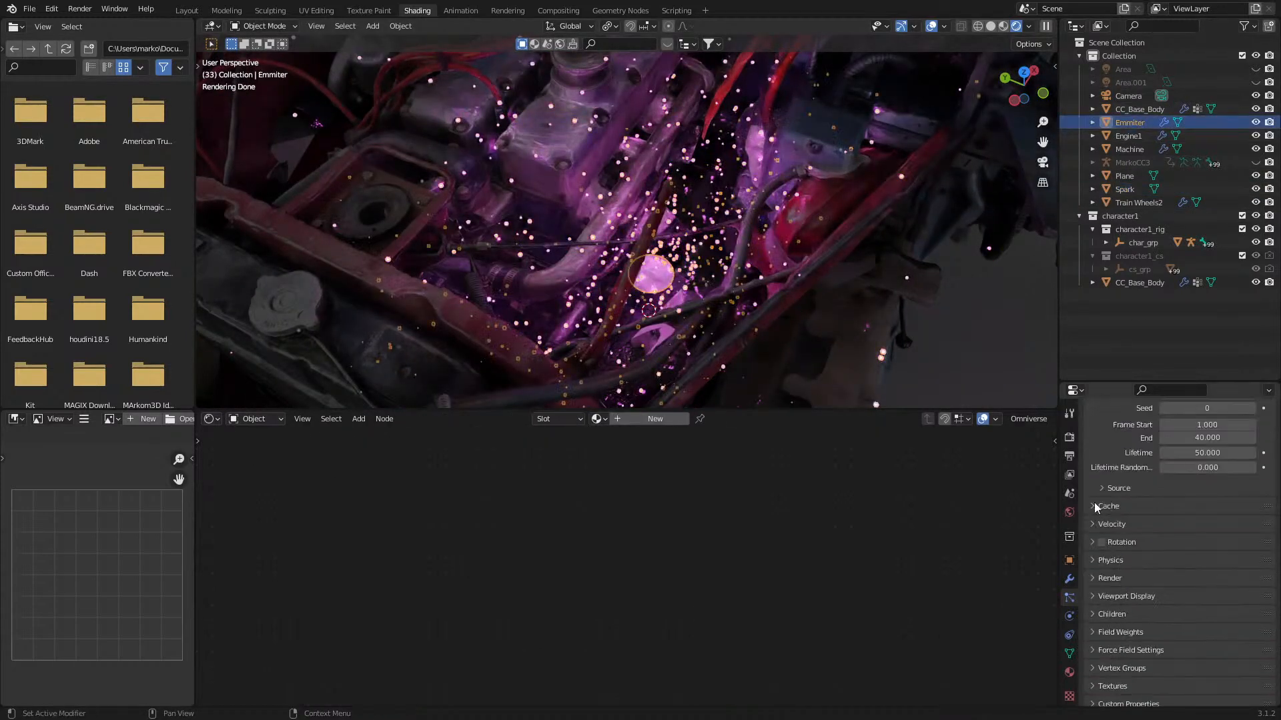
click(1091, 578)
scroll(1092, 578, down, 3)
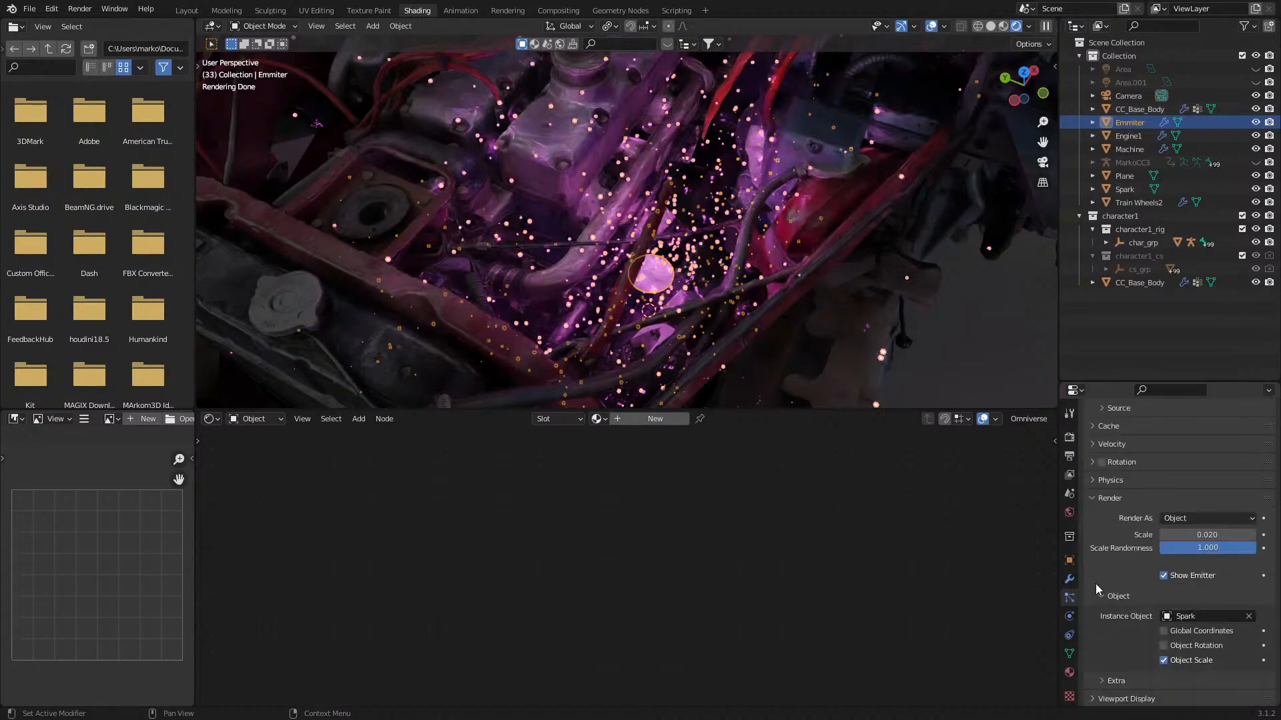
click(1091, 480)
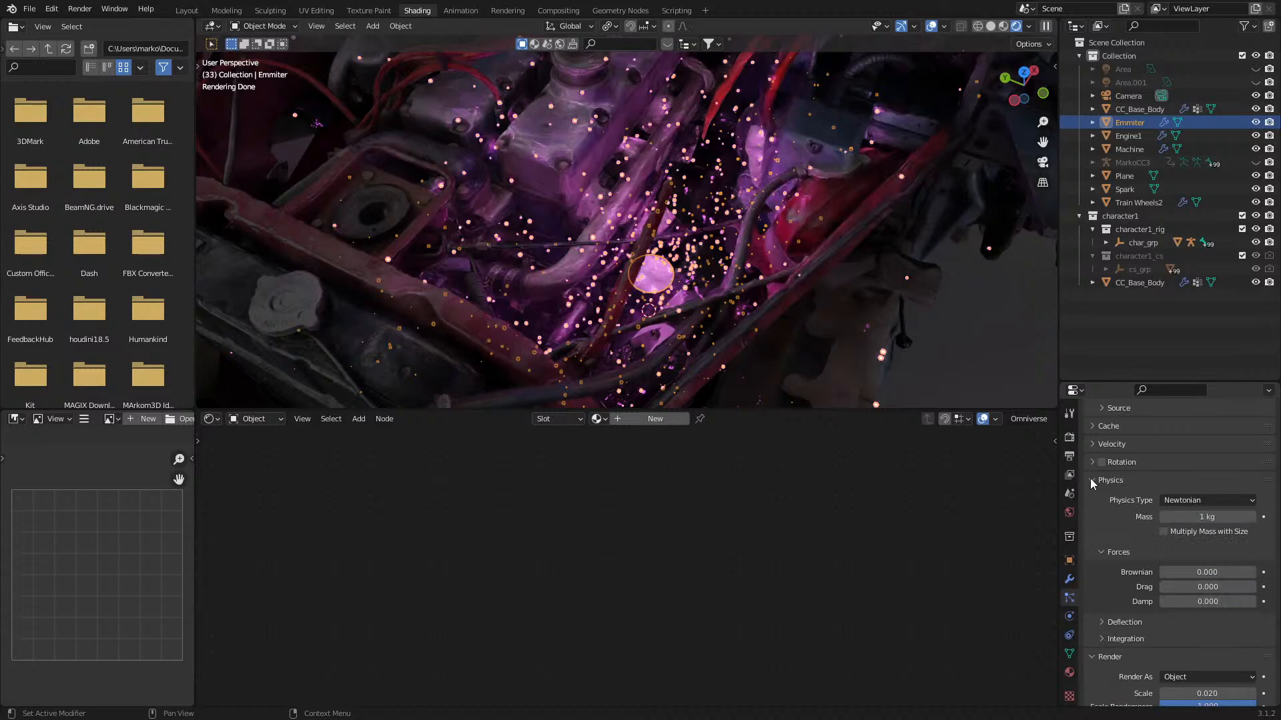
click(1090, 478)
click(1087, 499)
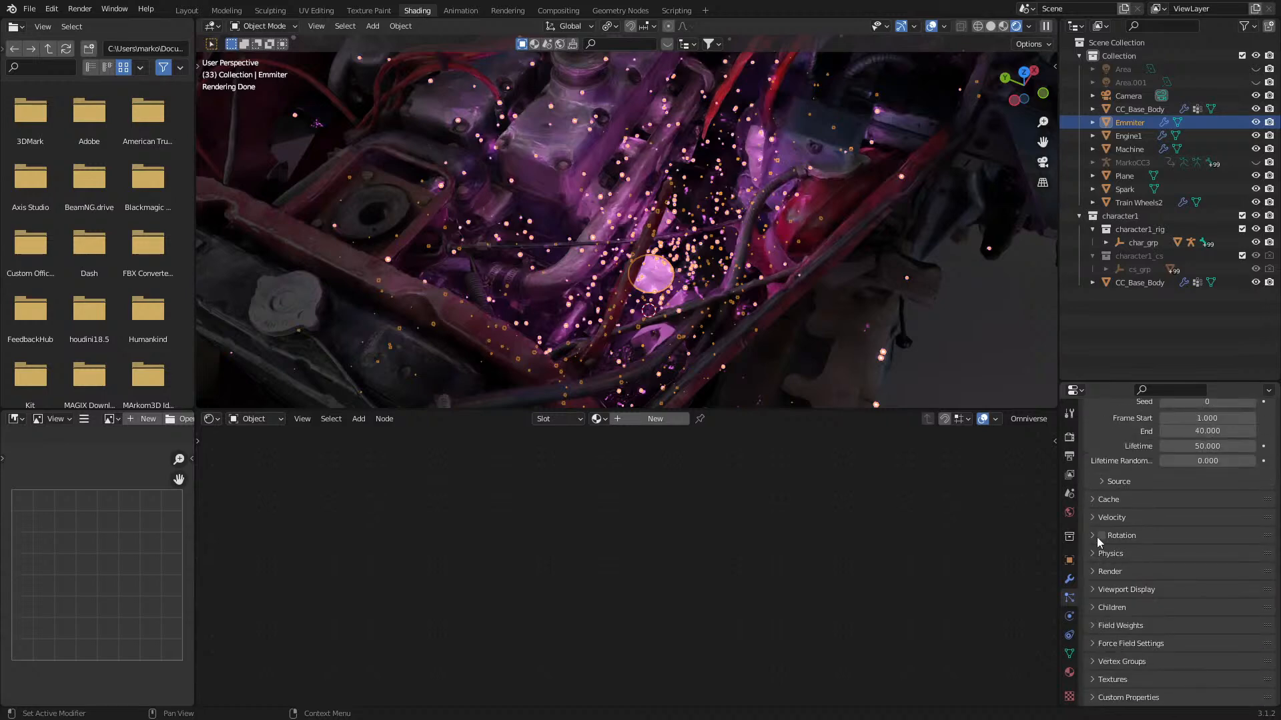
- Review the Velocity and Cache settings of the Emmiter's particle system
click(1093, 518)
click(1092, 516)
click(1087, 501)
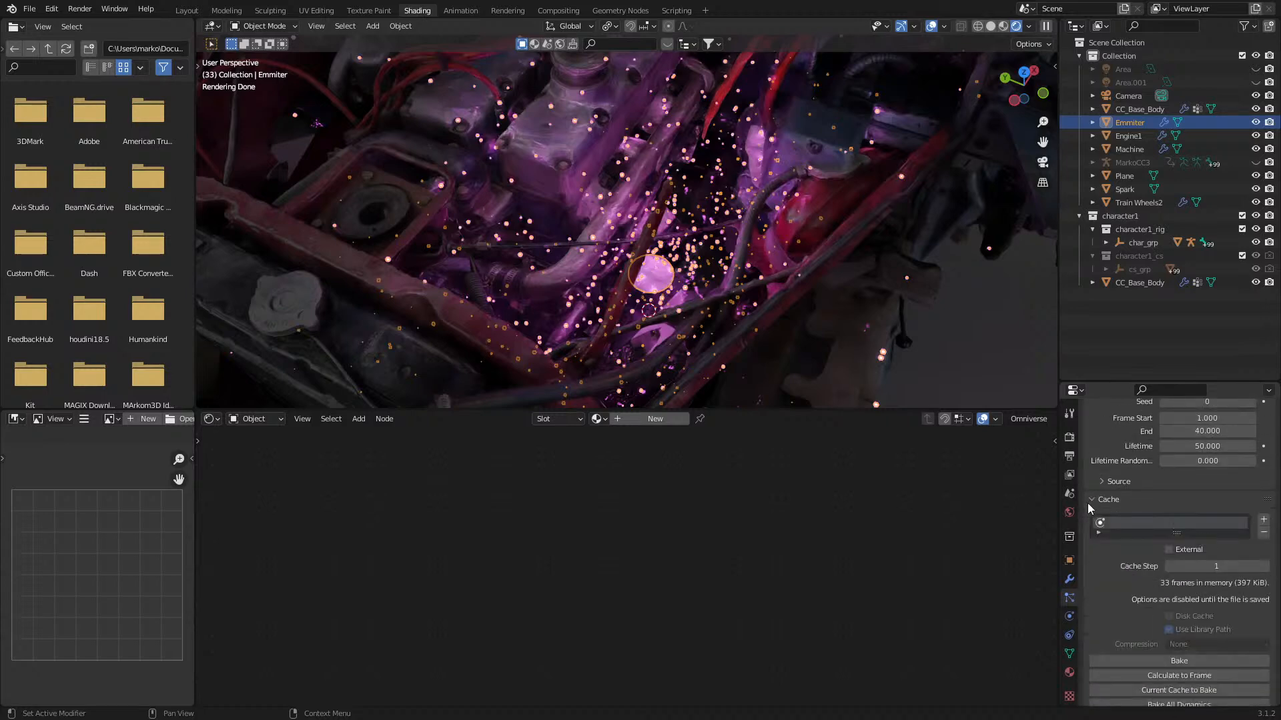
click(1087, 503)
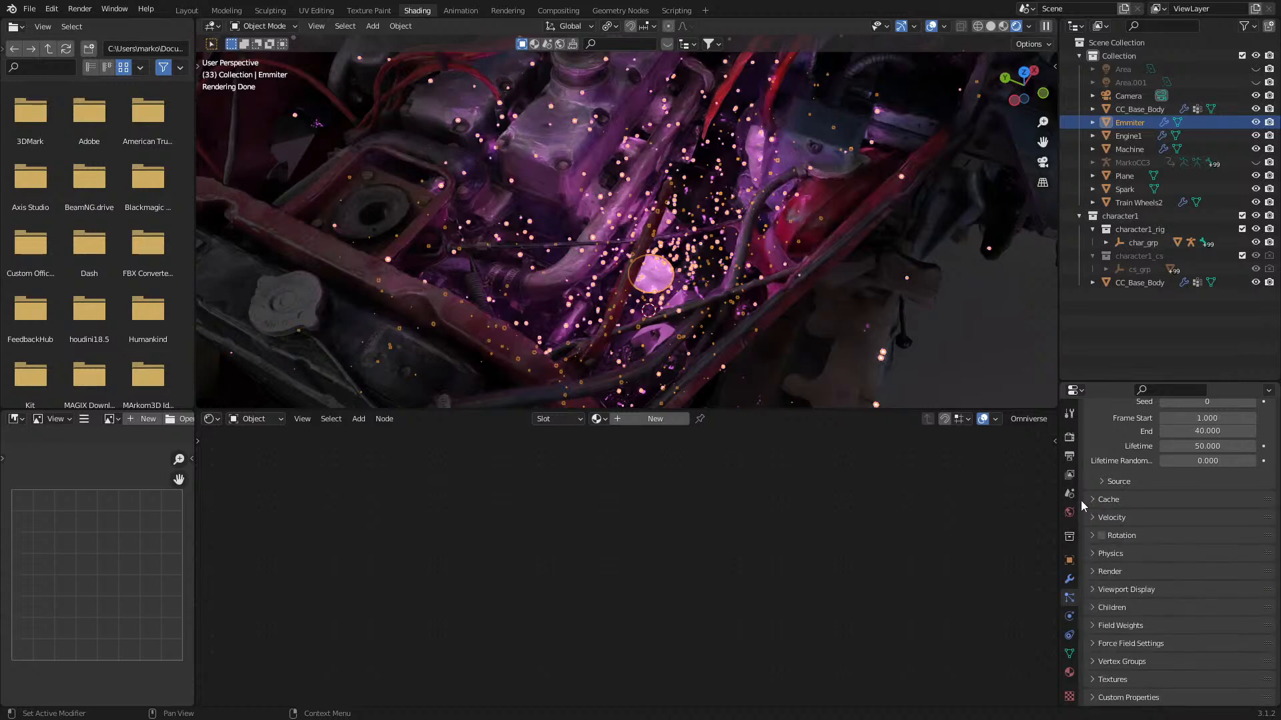
- In Spark's material, link Particle Info's Age to the ColorRamp's Fac, unlink the Emission's Strength and line up the two linked nodes
click(1128, 192)
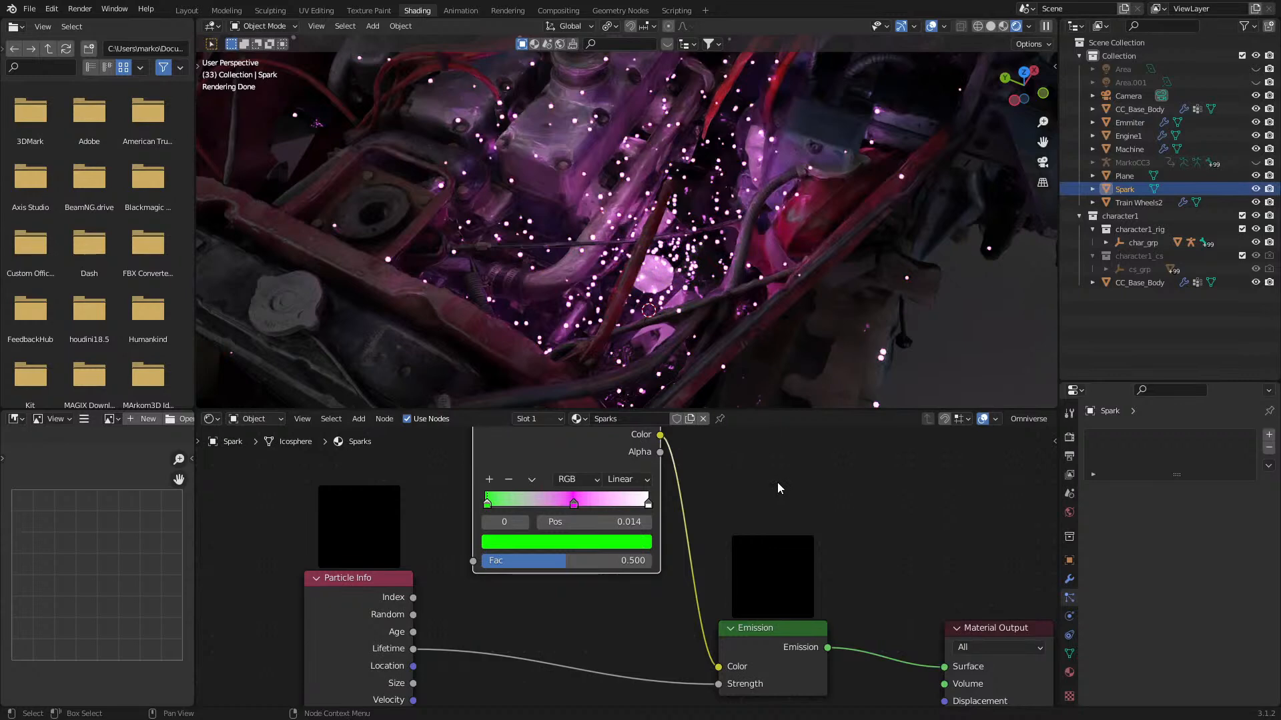
middle_drag(767, 512, 783, 486)
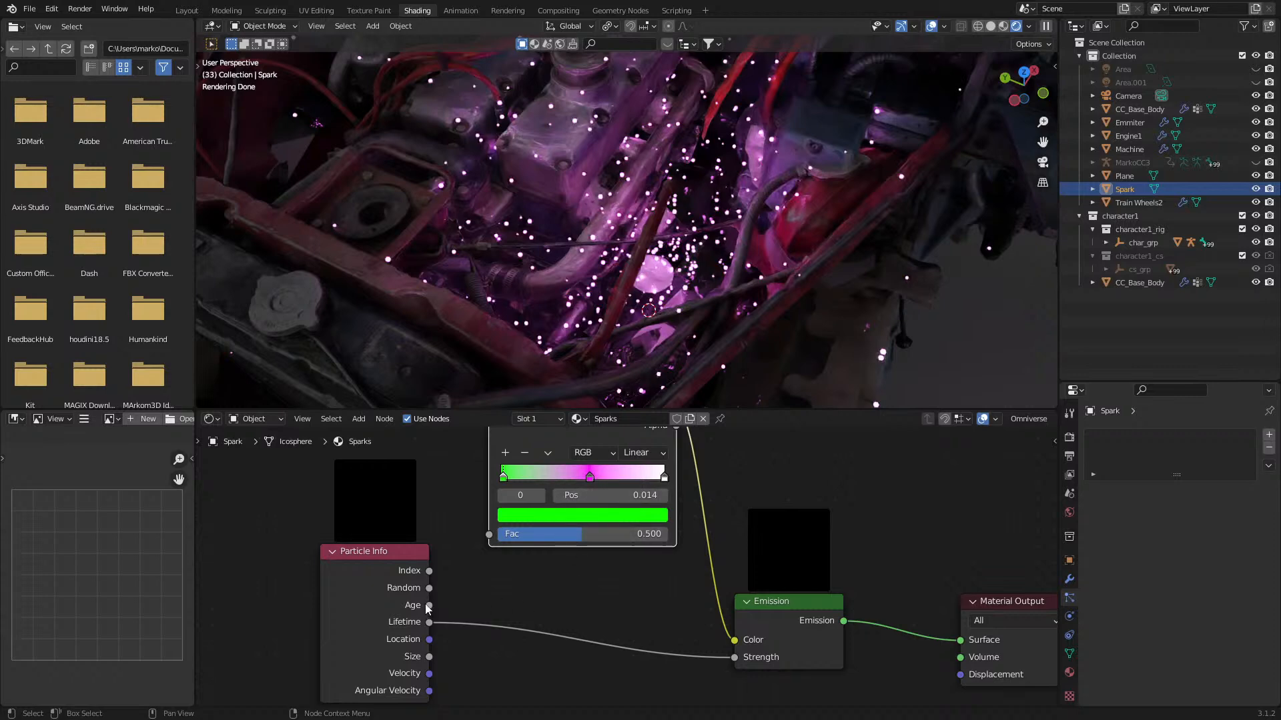
drag(429, 605, 489, 533)
drag(734, 657, 663, 648)
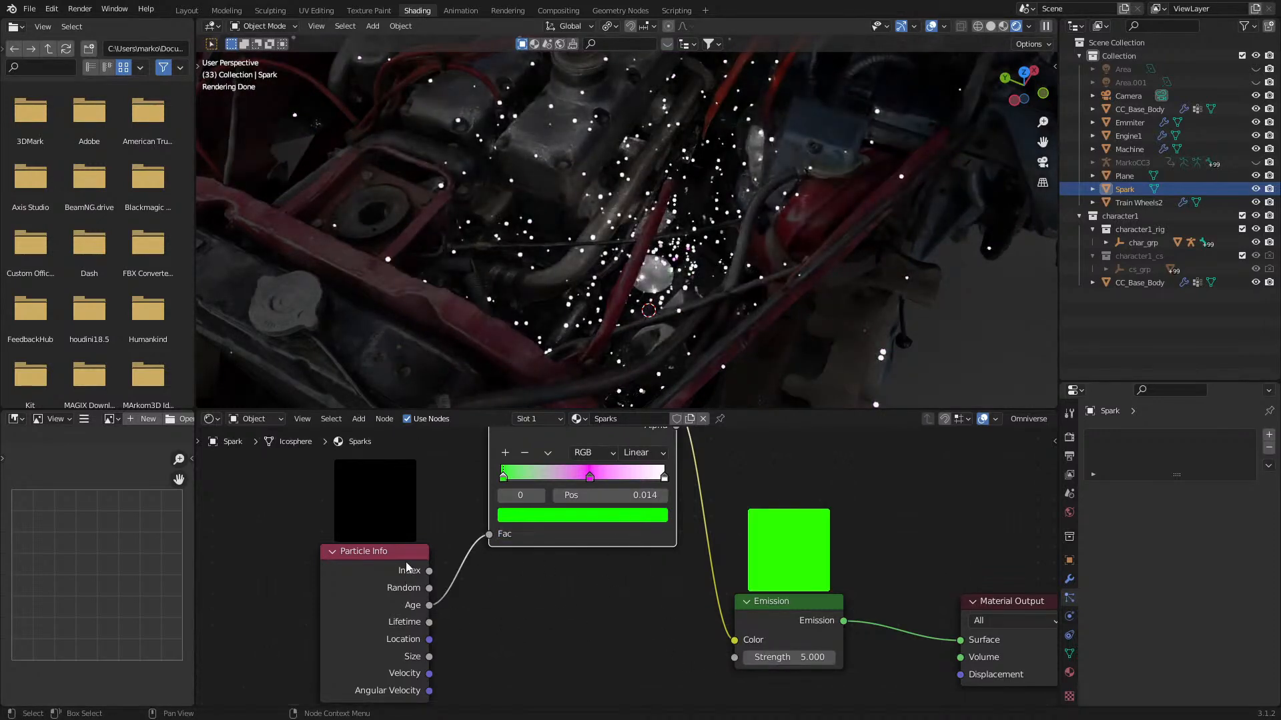
drag(407, 568, 378, 520)
middle_drag(493, 551, 494, 590)
drag(569, 435, 558, 504)
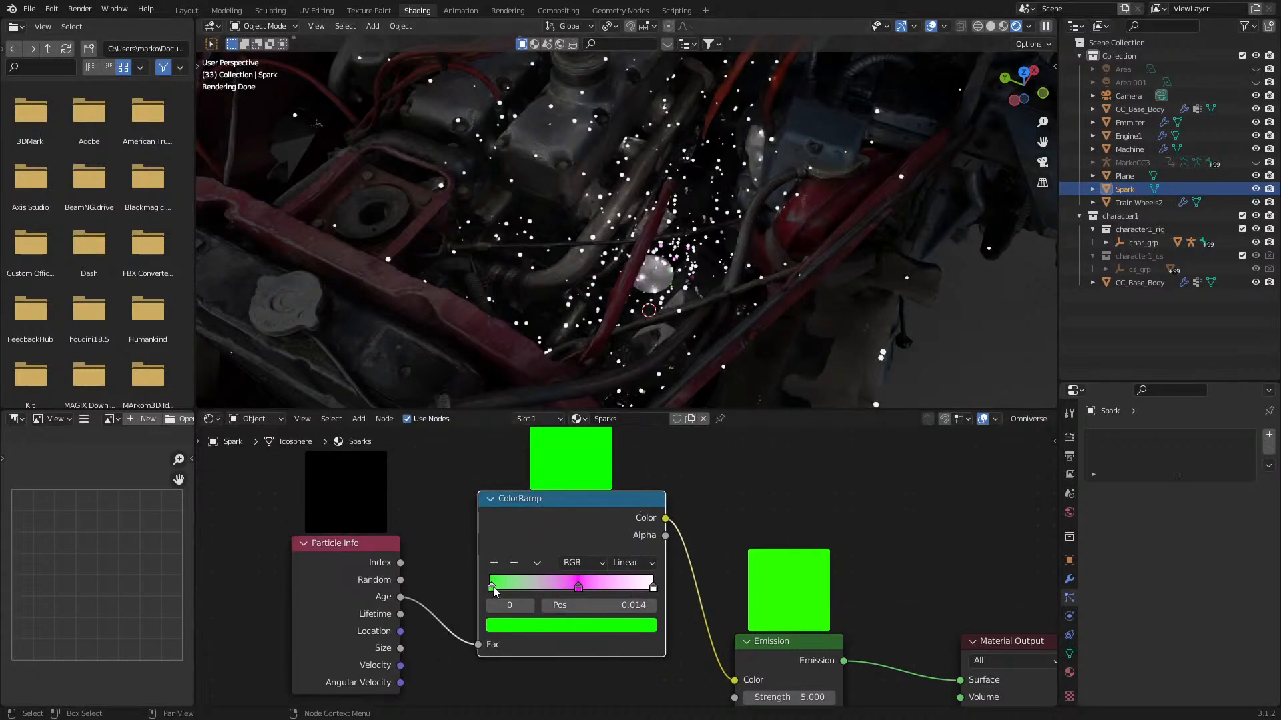
- Slide the ramp's green stop inward, place the magenta stop at 0.655 and recolor it orange, with B-Spline interpolation
drag(521, 592, 596, 590)
click(579, 586)
click(632, 562)
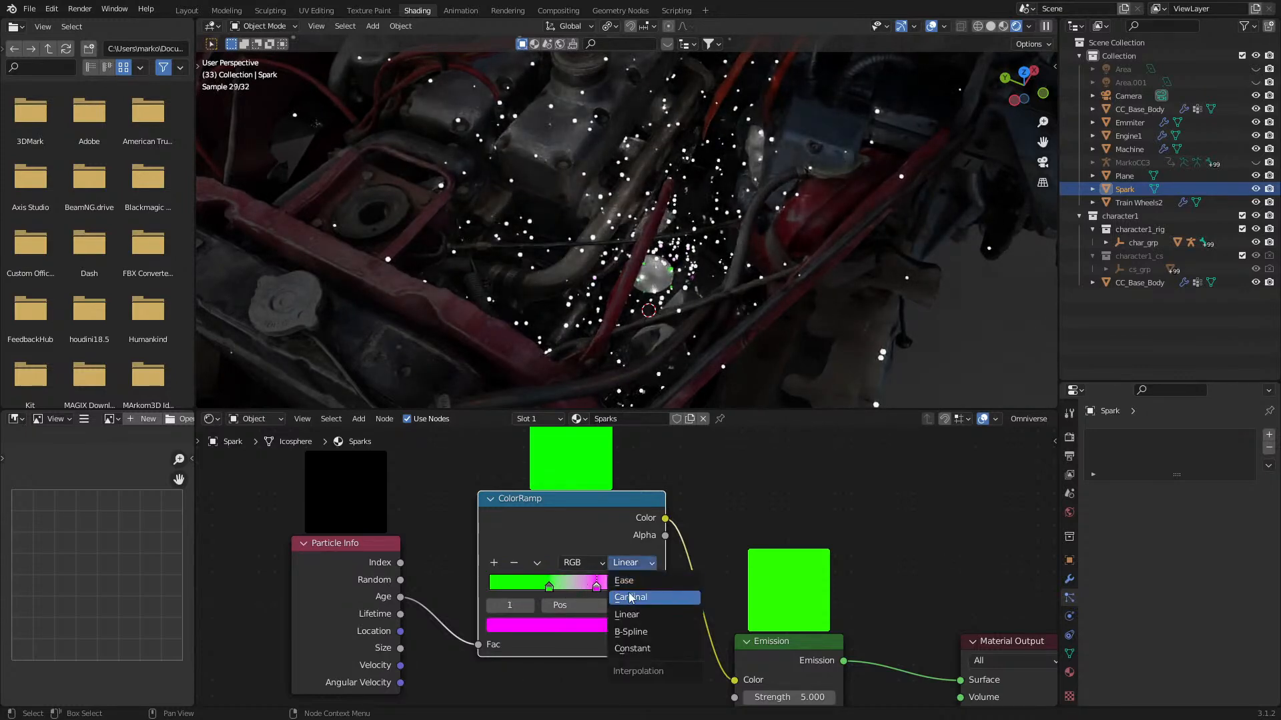
click(634, 631)
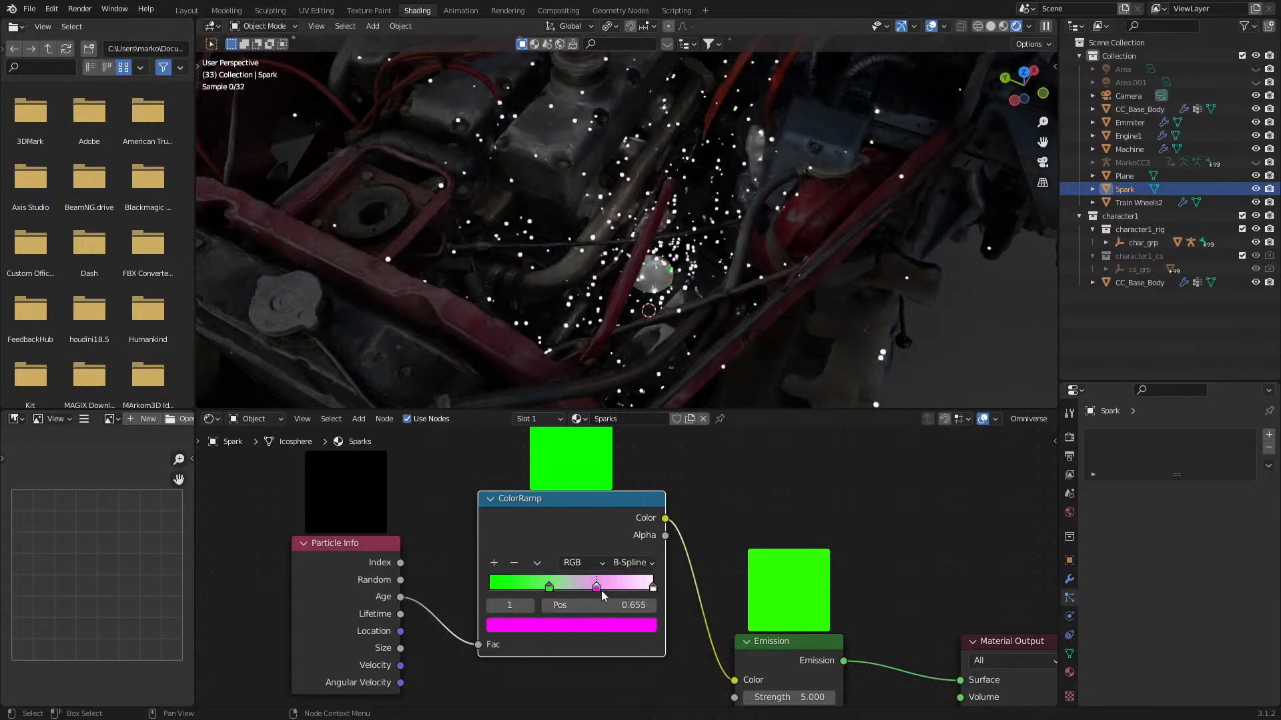
click(598, 630)
drag(587, 555, 683, 591)
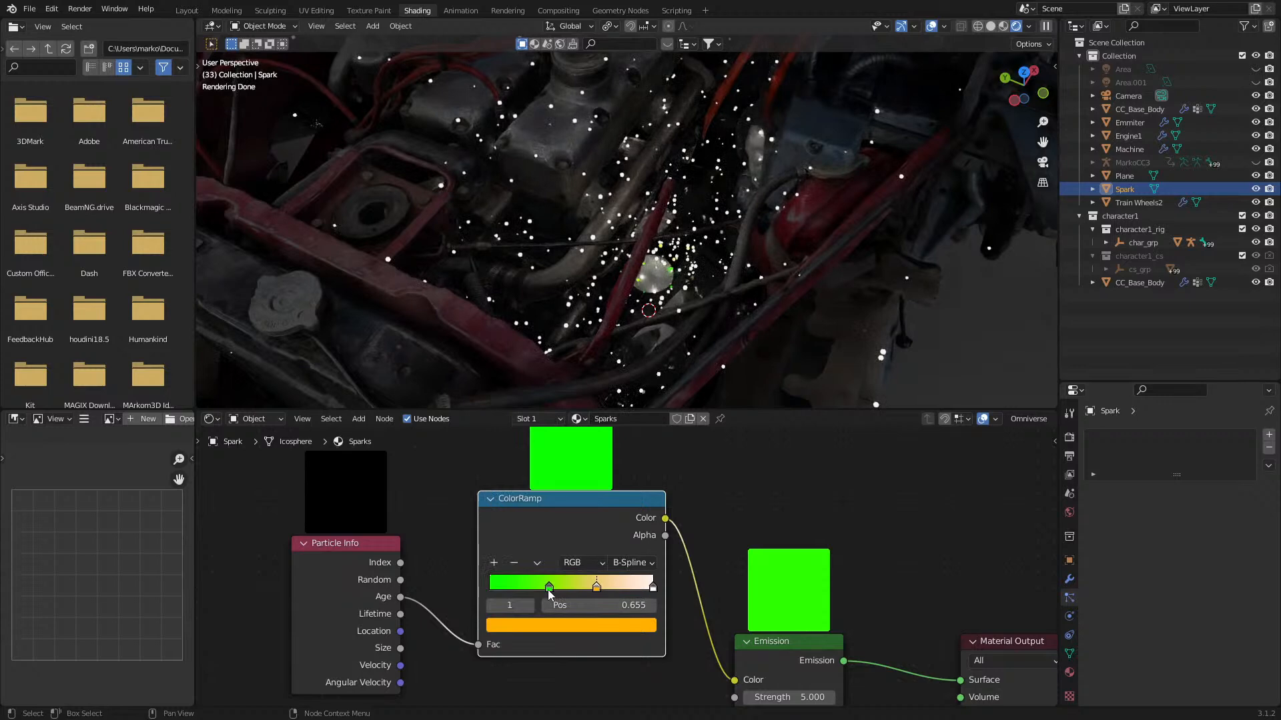
- Slide the orange and green stops close to the white end, green at 0.850, and move Particle Info farther from the ColorRamp
click(652, 587)
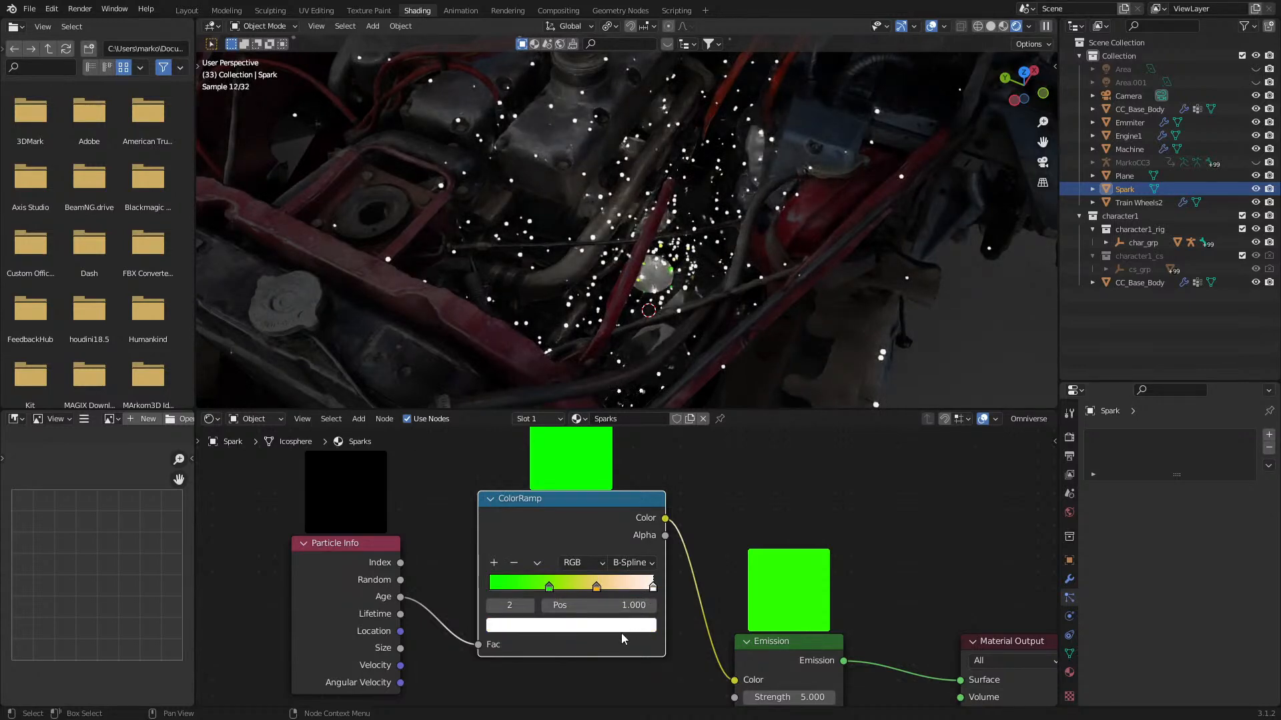
drag(598, 588, 632, 592)
drag(549, 587, 635, 594)
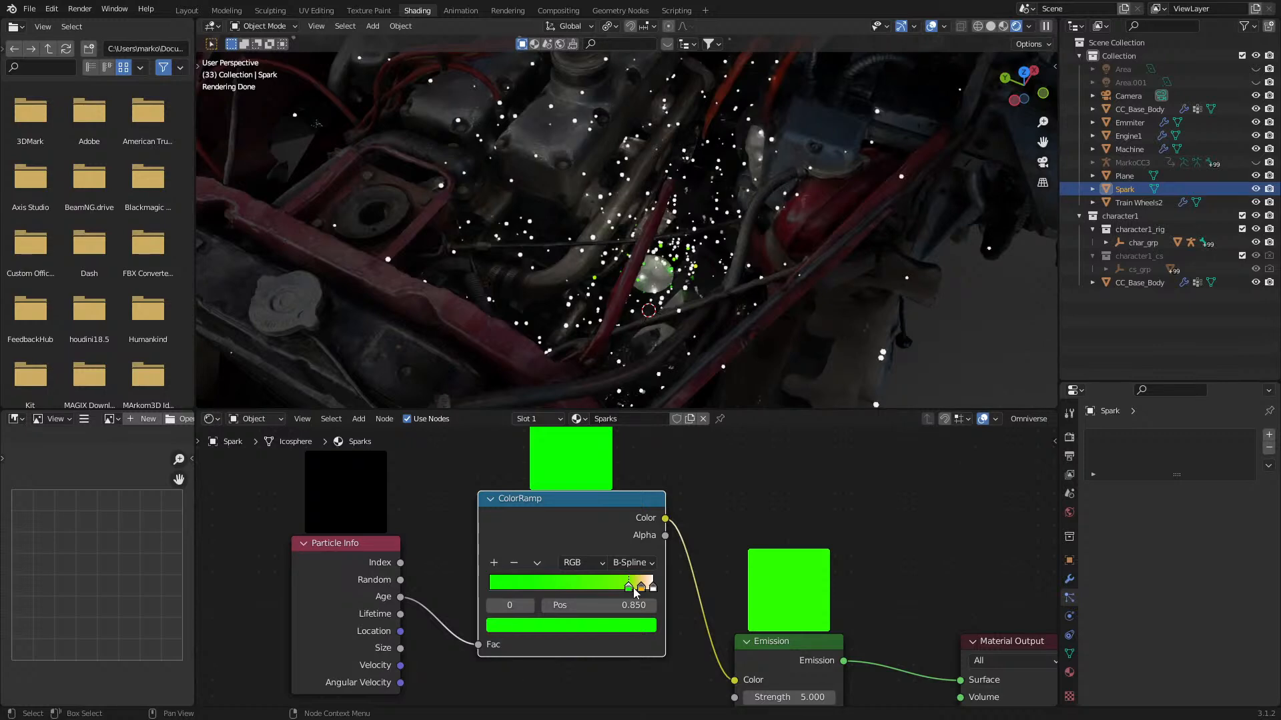
middle_drag(472, 587, 629, 568)
drag(518, 529, 411, 518)
- Try an Add Shader node beside the ColorRamp and delete it
key(shift+a)
click(507, 524)
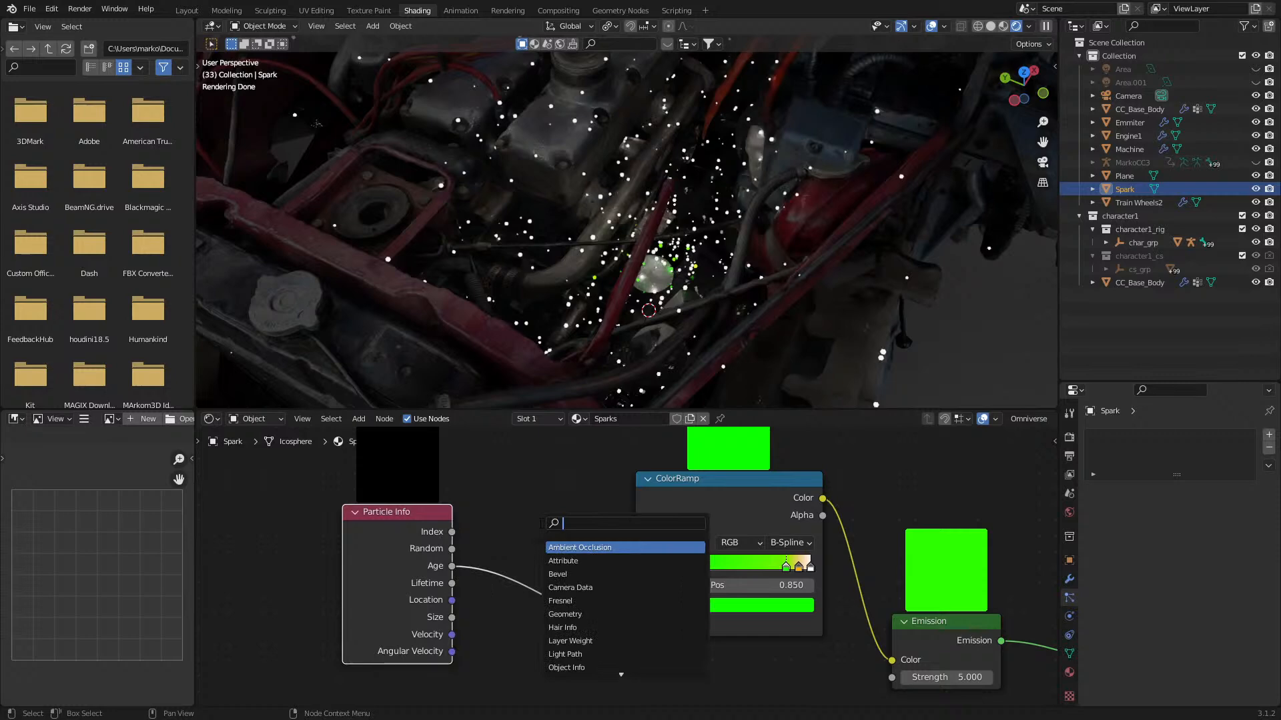
text(na)
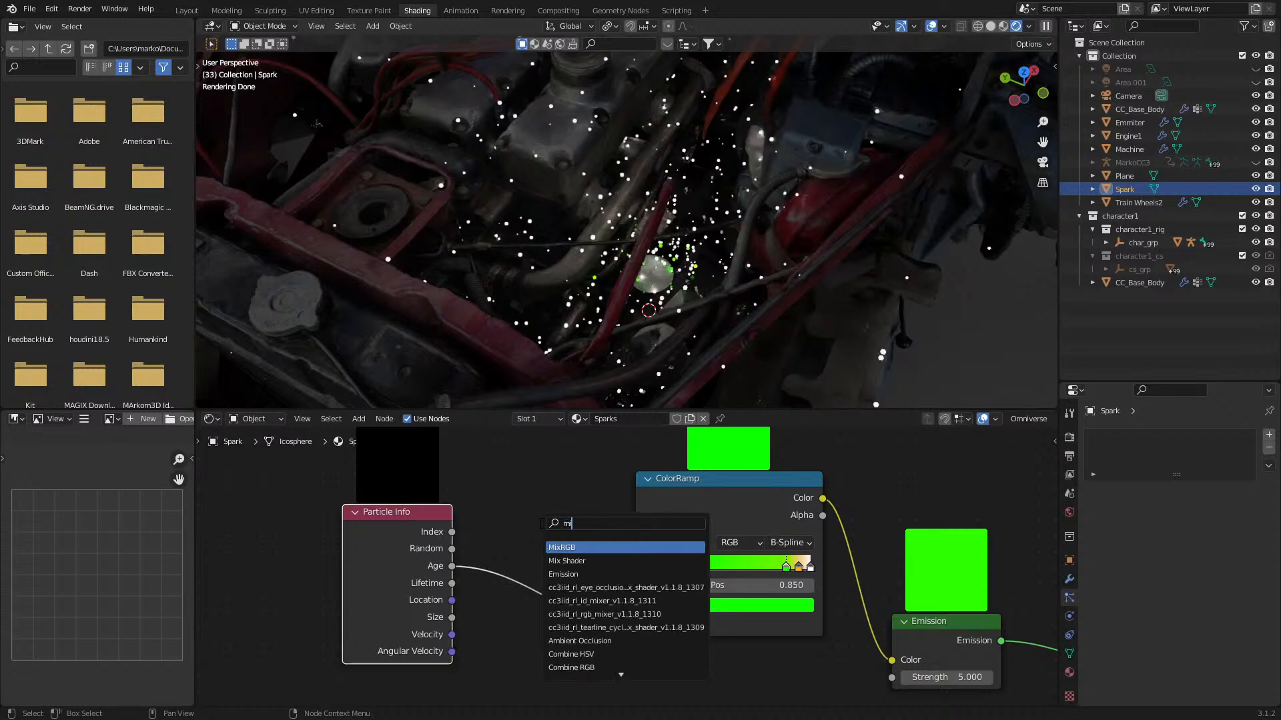
key(BackSpace)
key(BackSpace)
text(m)
key(BackSpace)
text(add)
key(Return)
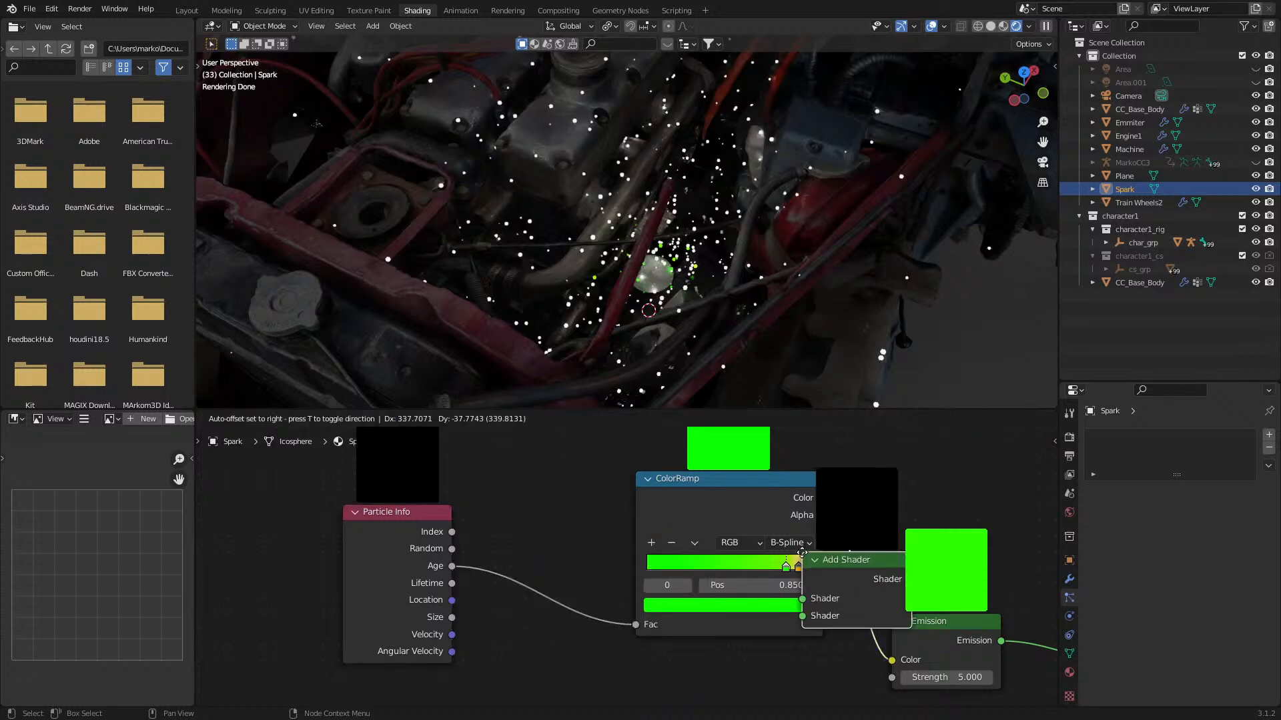
click(501, 479)
key(x)
- Try a Mix Shader node between Particle Info and the ColorRamp, delete it, and abandon another node search for "add"
key(shift+a)
text(mix)
key(Return)
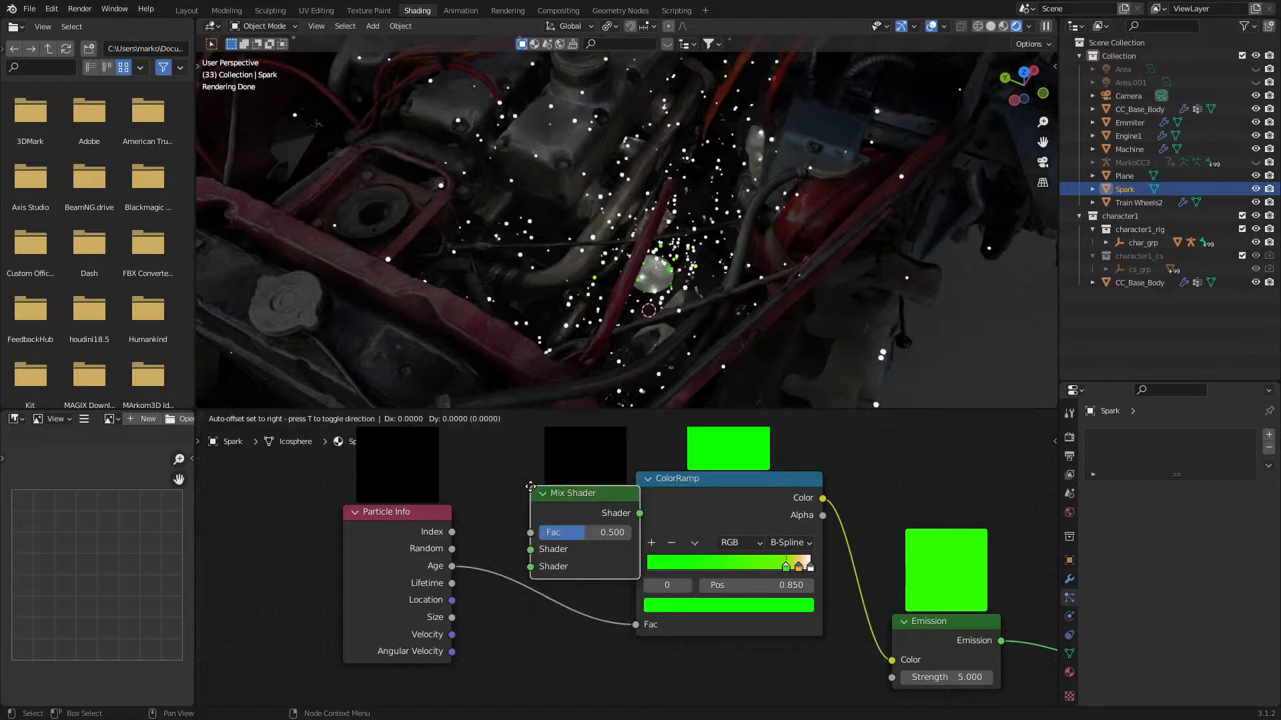
click(506, 473)
key(x)
key(shift+a)
click(519, 485)
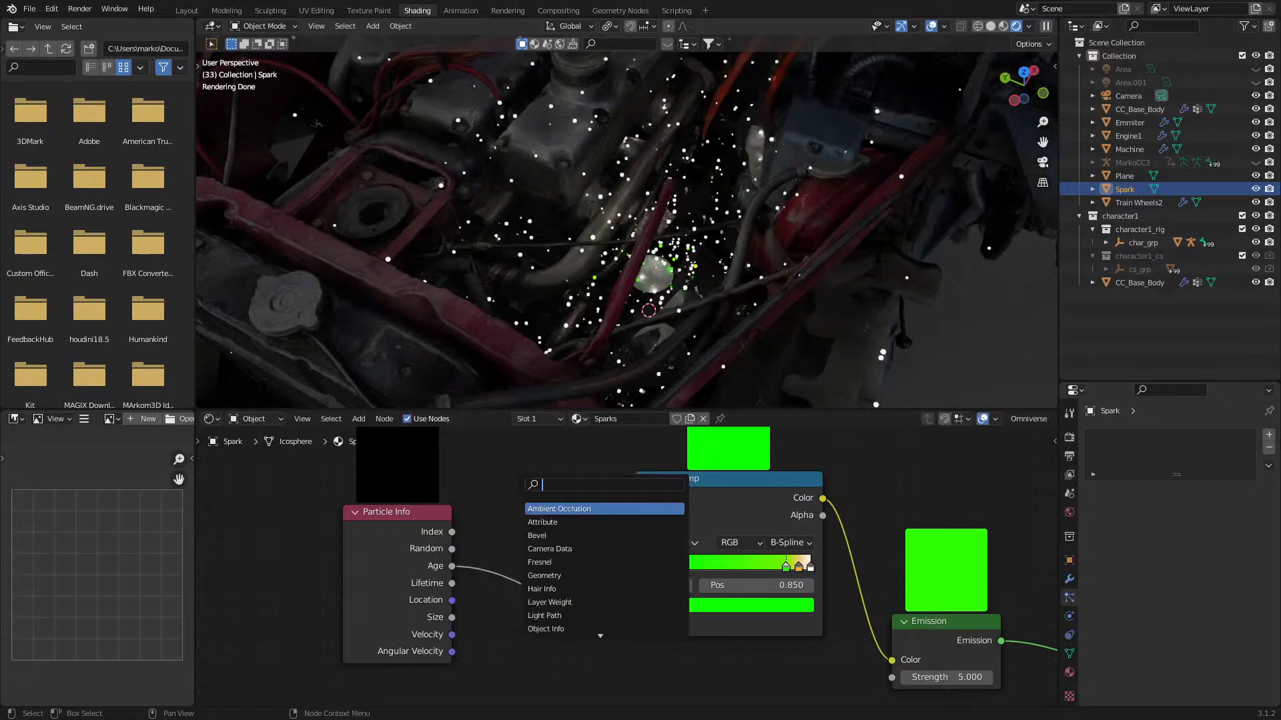
text(add)
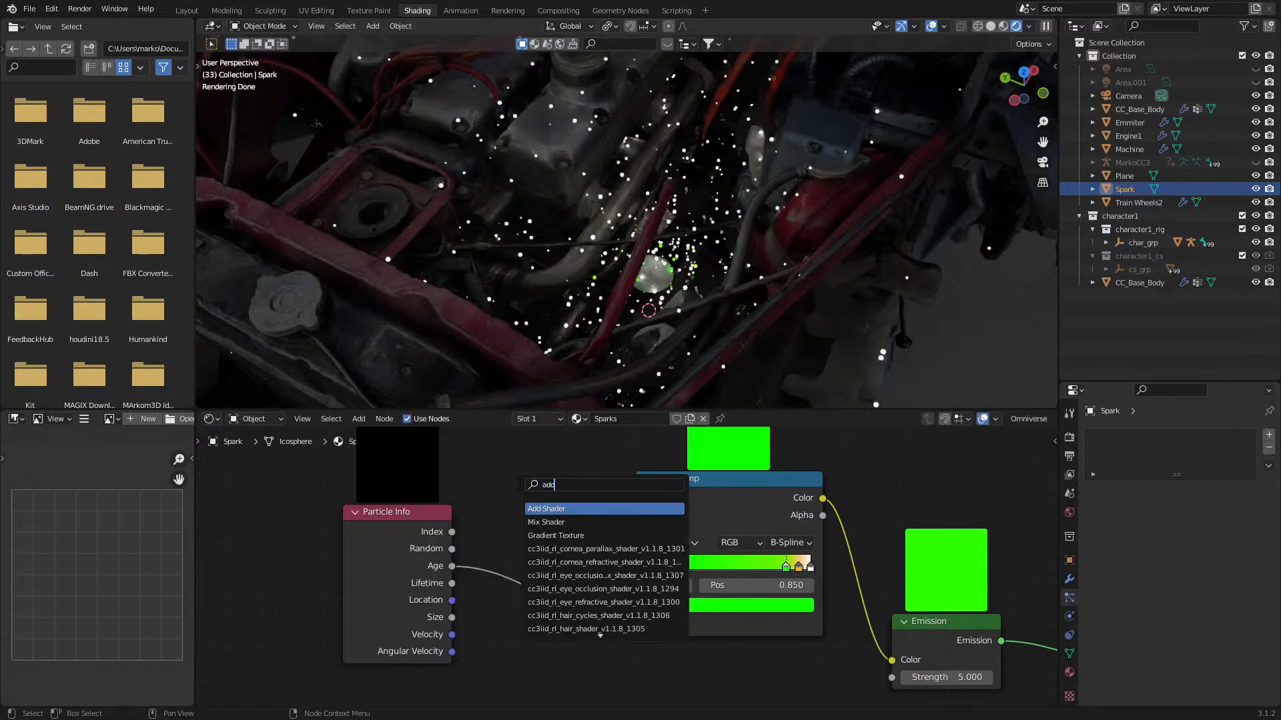
key(Escape)
- Add a Mix Shader node and place it above the link between Particle Info and the ColorRamp
key(shift+a)
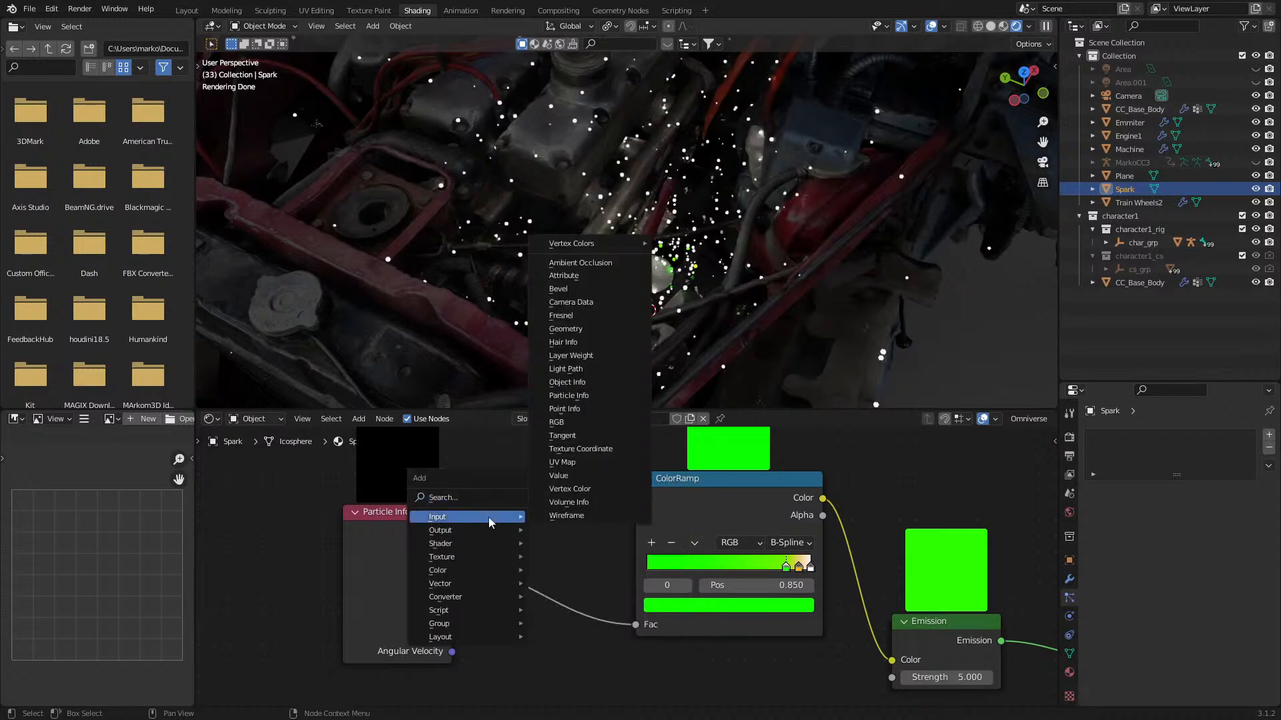
mouse_move(472, 583)
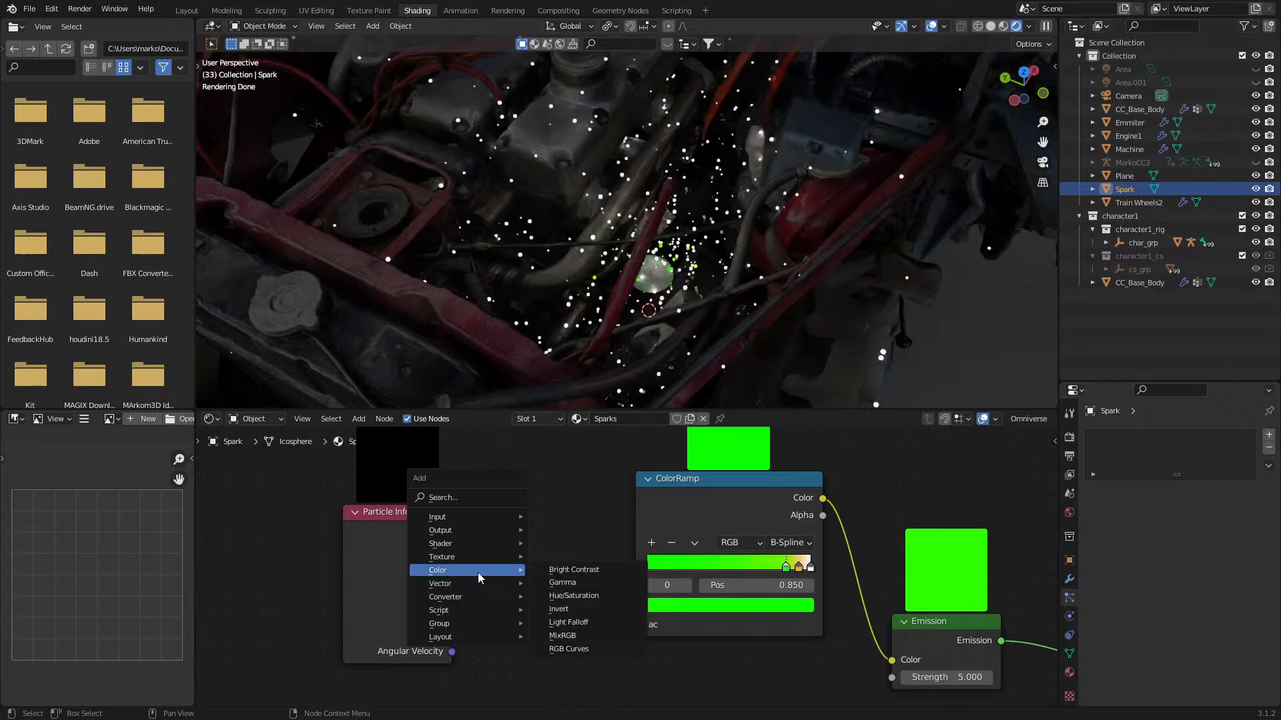
mouse_move(472, 551)
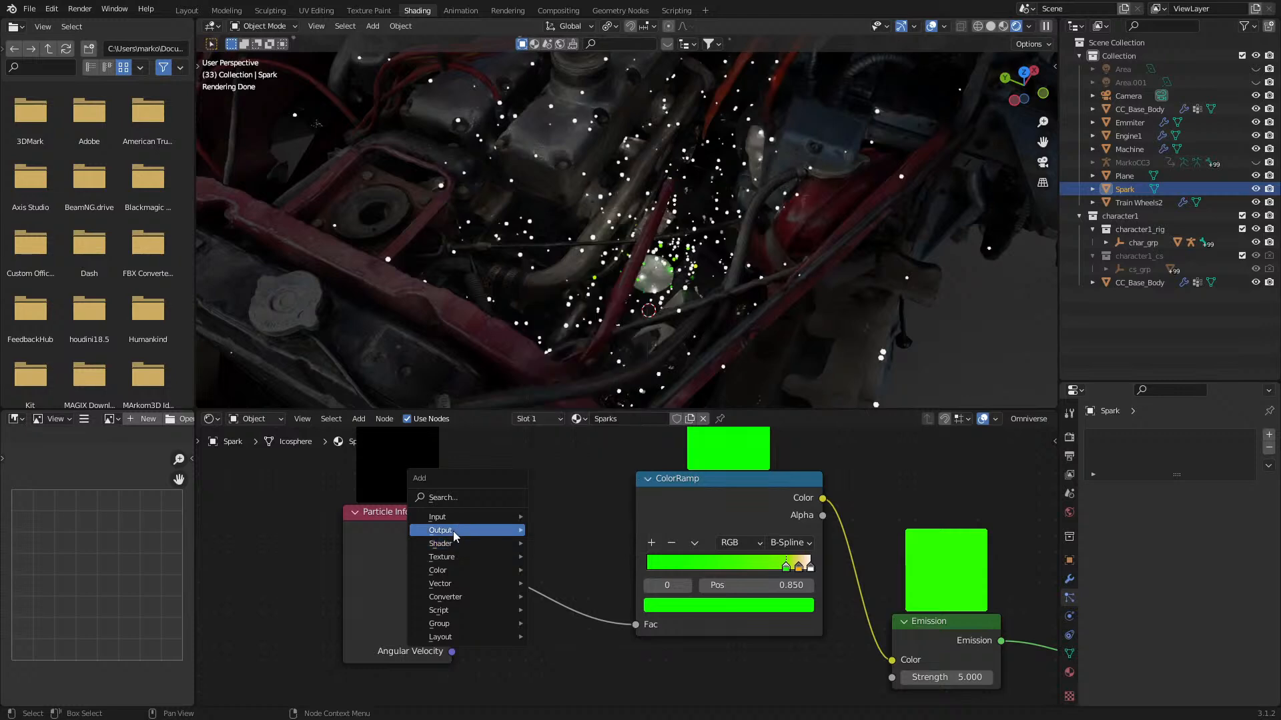
mouse_move(457, 519)
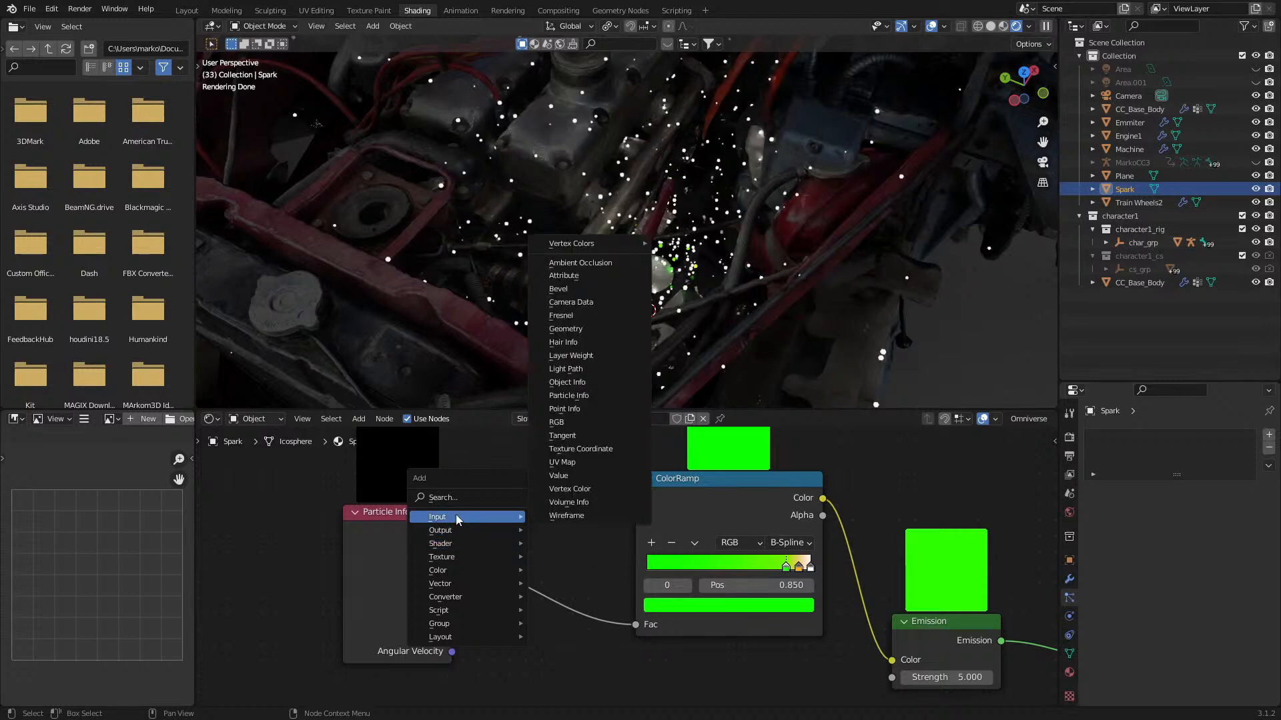
mouse_move(451, 544)
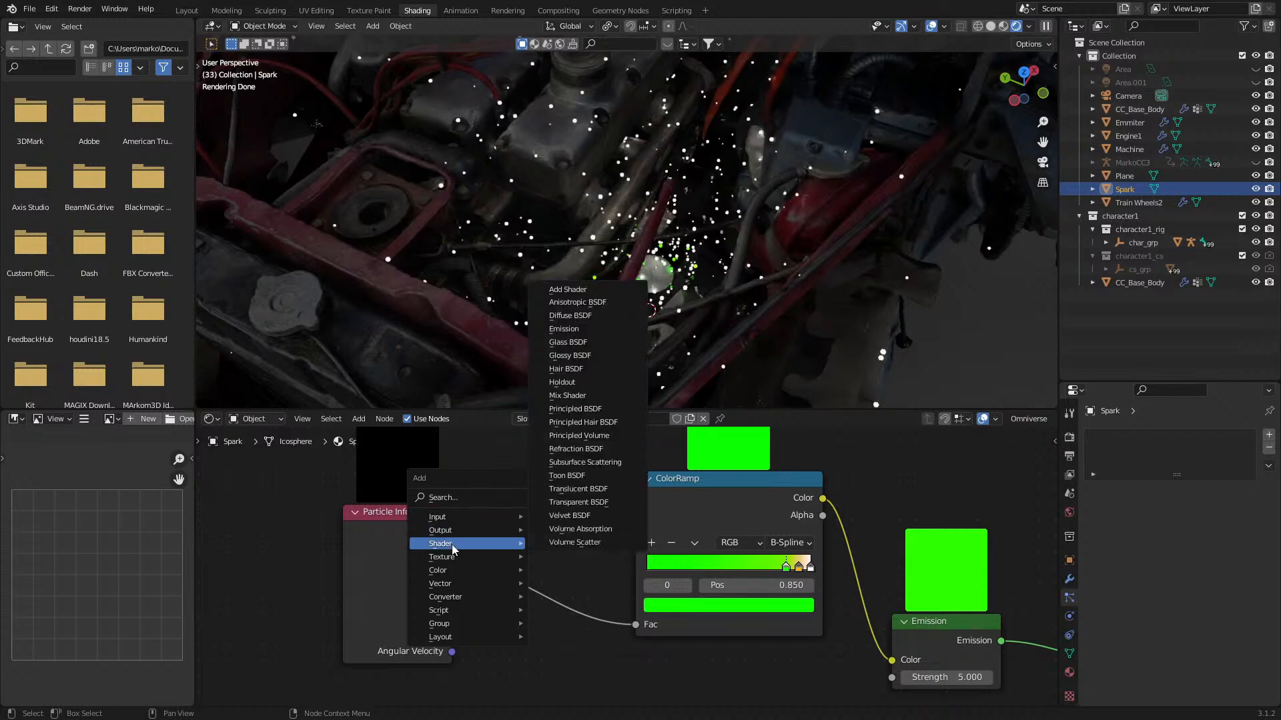
click(579, 394)
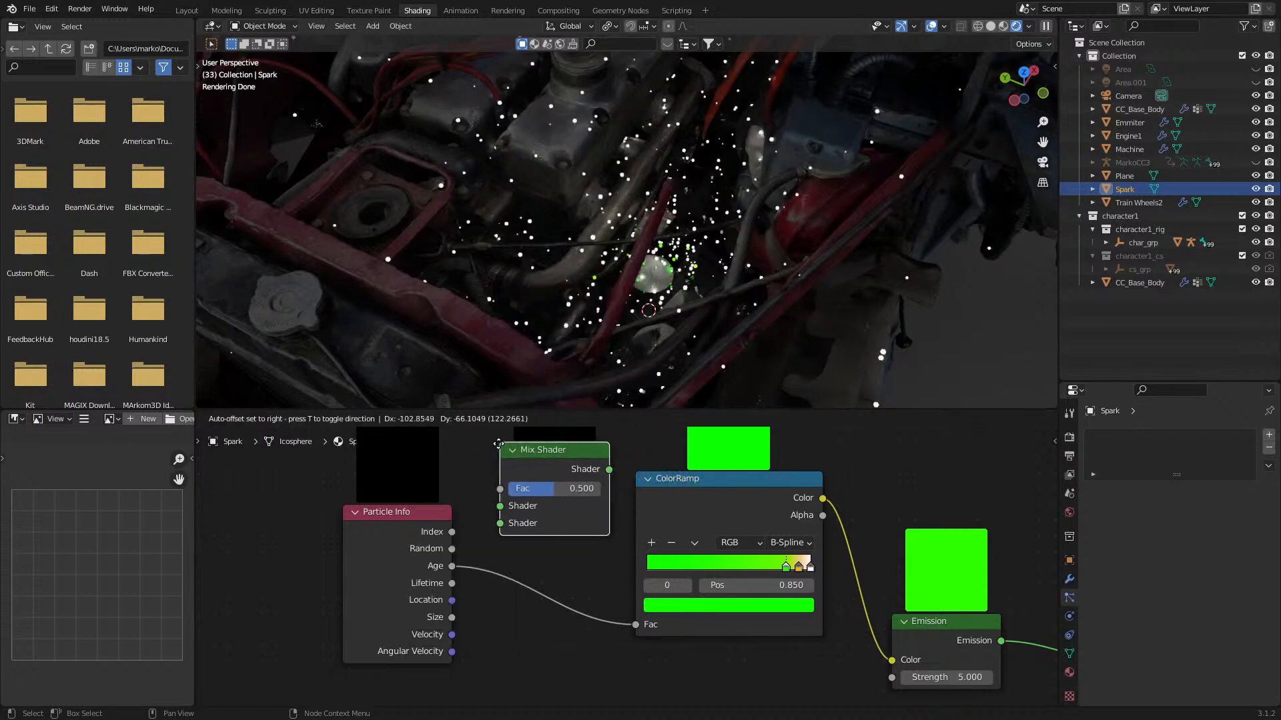
click(534, 461)
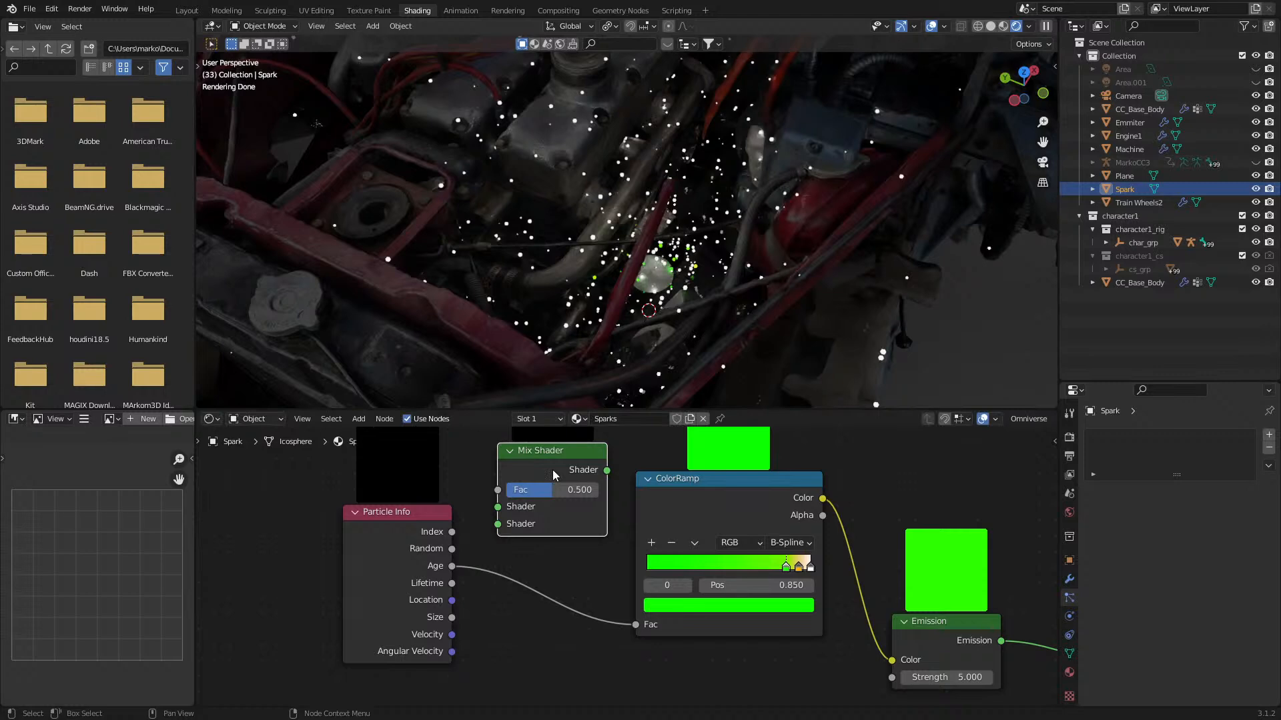
- Link Lifetime to the ColorRamp's Fac and reorder the stops as orange, white and green, with green at 1.000
drag(452, 583, 635, 624)
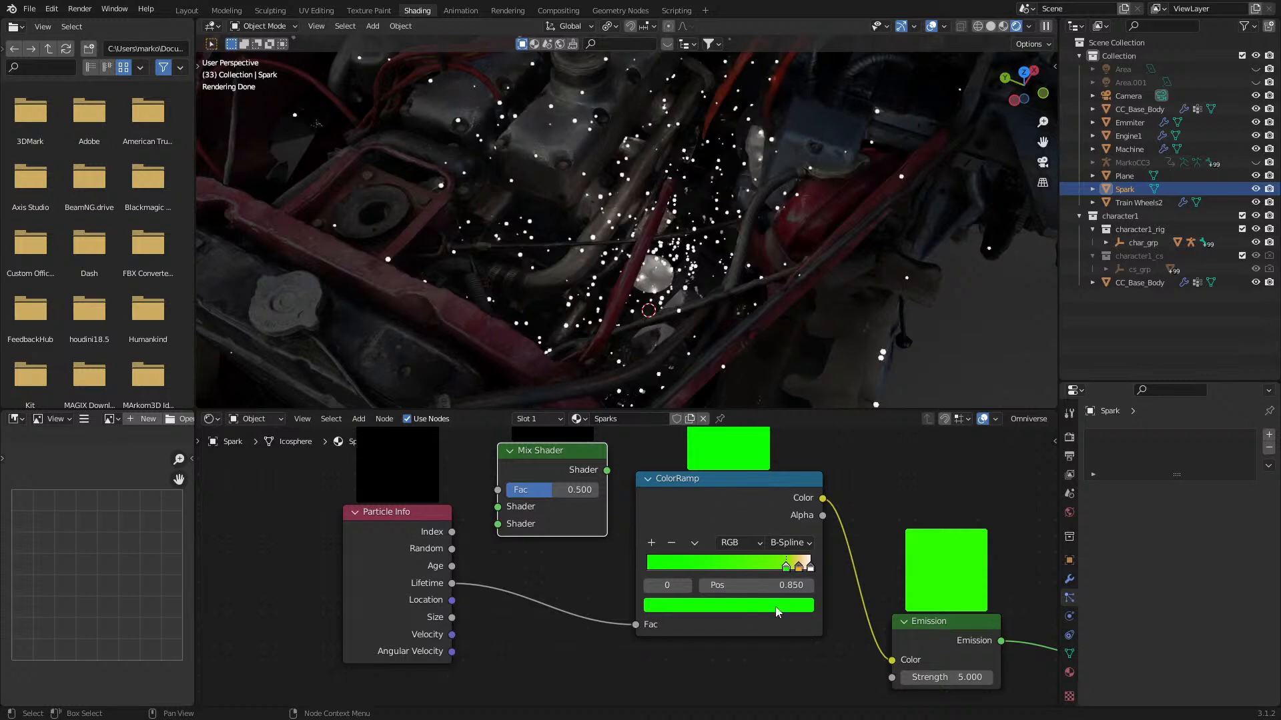
click(715, 479)
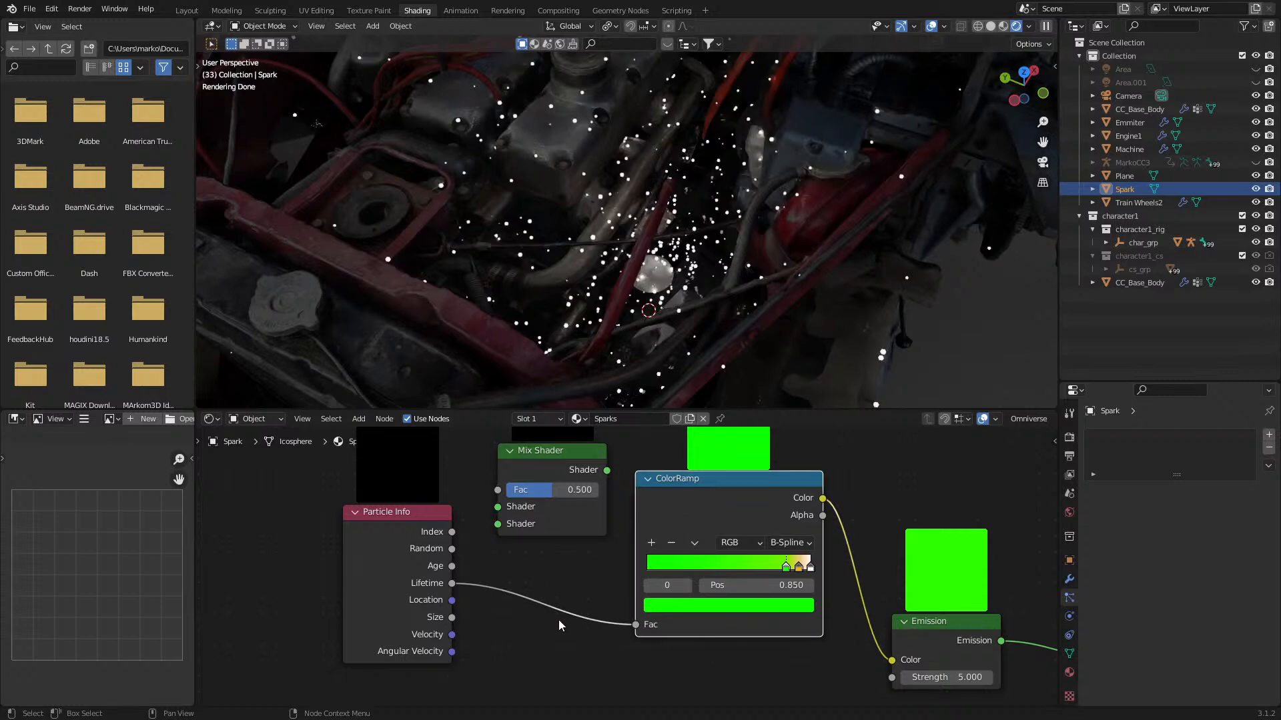
drag(786, 567, 646, 568)
drag(798, 571, 759, 572)
drag(648, 571, 846, 565)
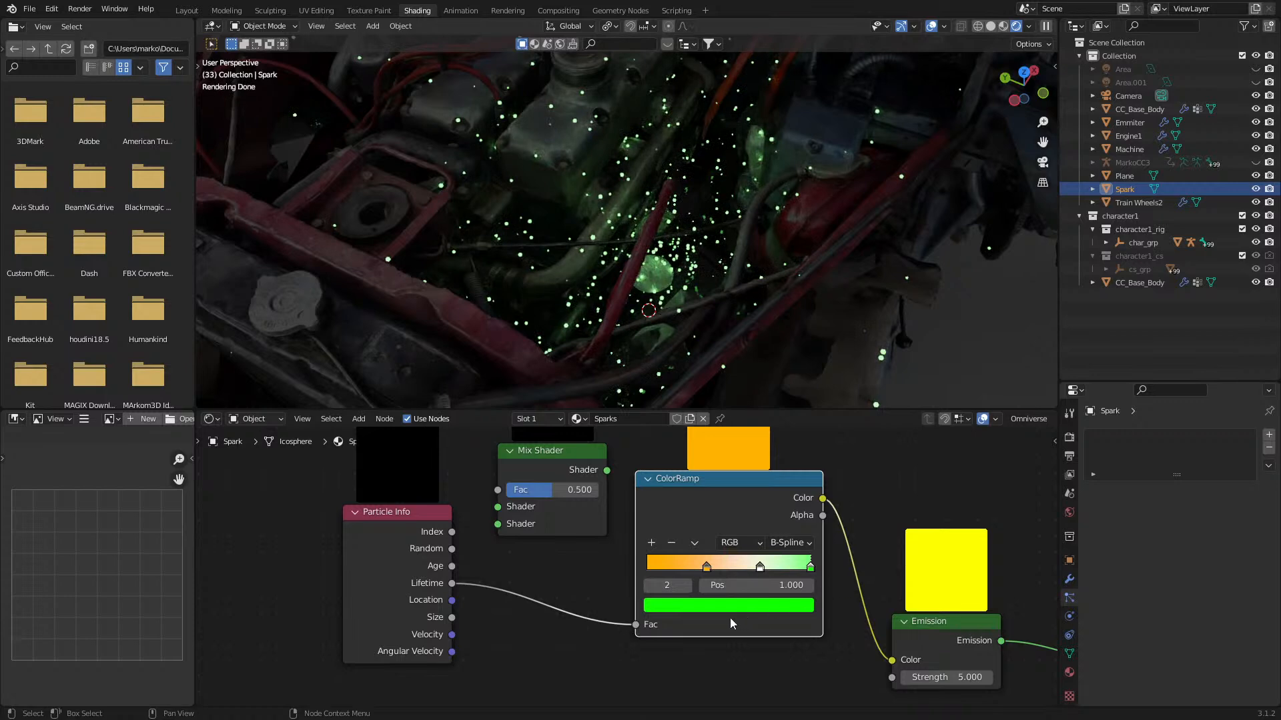
- Shift Particle Info slightly away, link its Age to the ColorRamp's Fac and set the green stop's alpha to 0
drag(406, 509, 375, 504)
drag(420, 561, 642, 626)
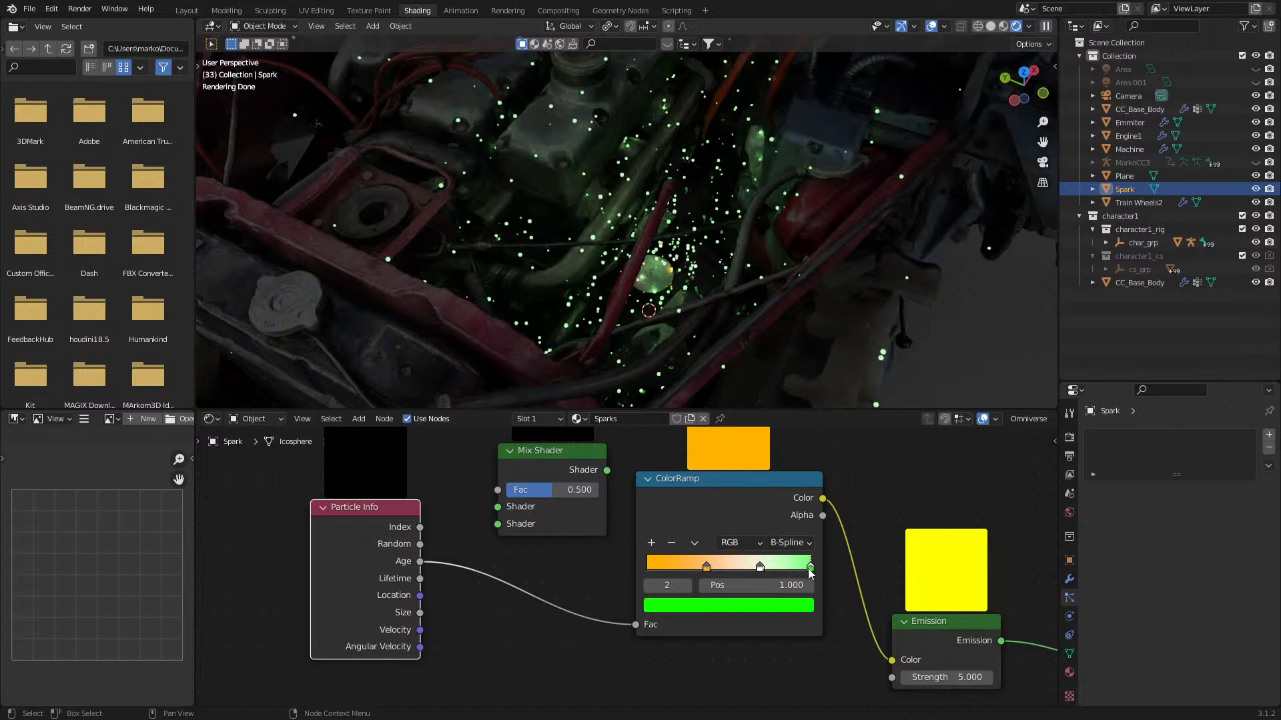
click(788, 607)
drag(742, 580, 642, 604)
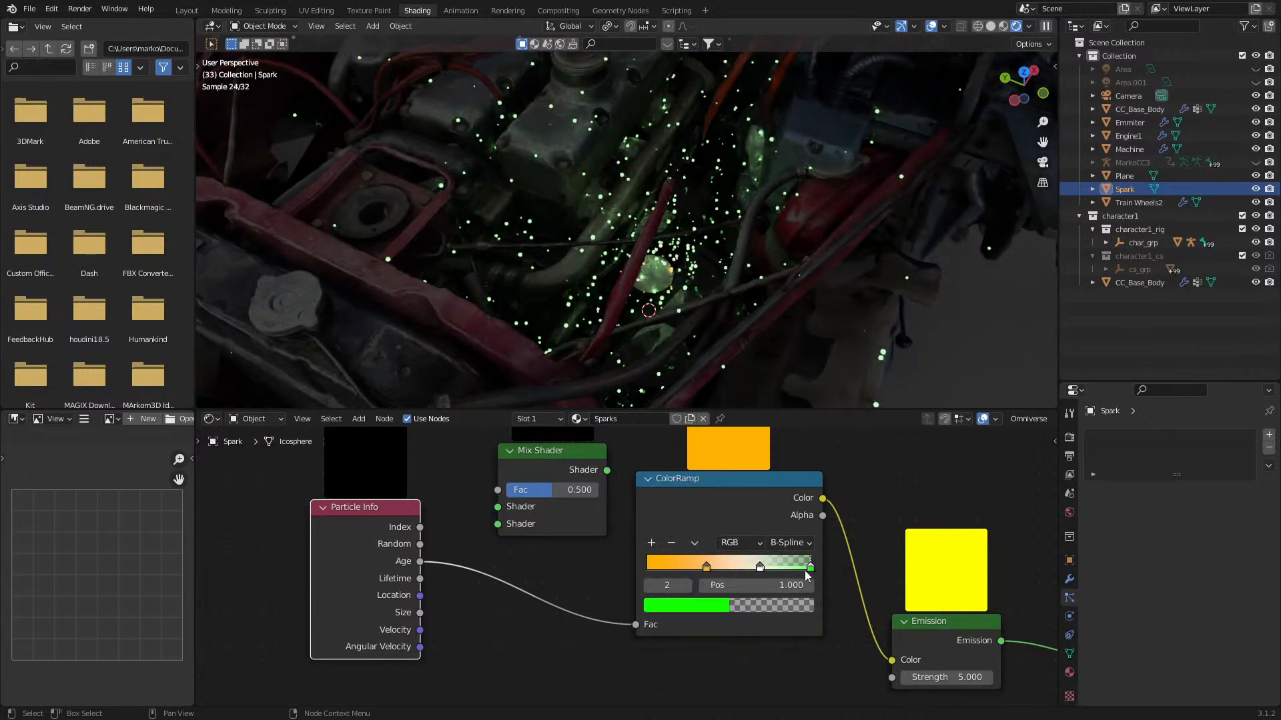
- Try the green stop at 0.614 and Lifetime as the ramp's Fac, and restore Age and position 1.000
drag(803, 568, 746, 568)
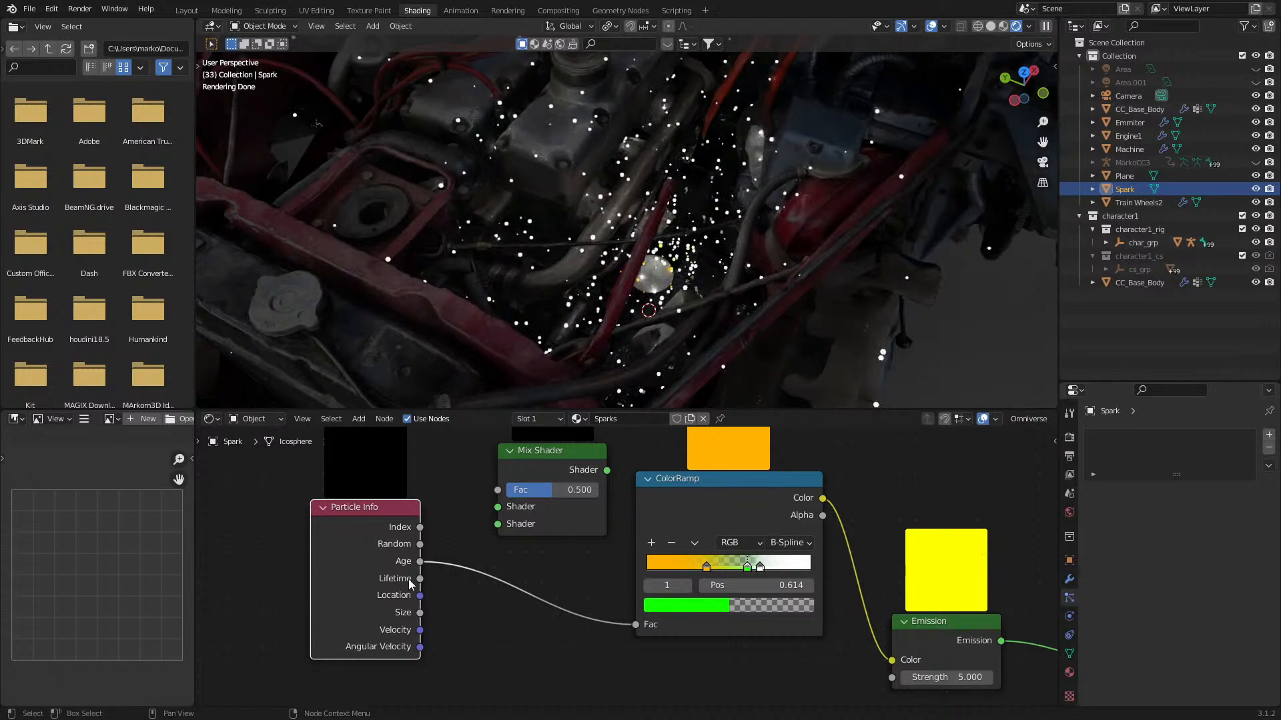
drag(420, 578, 632, 629)
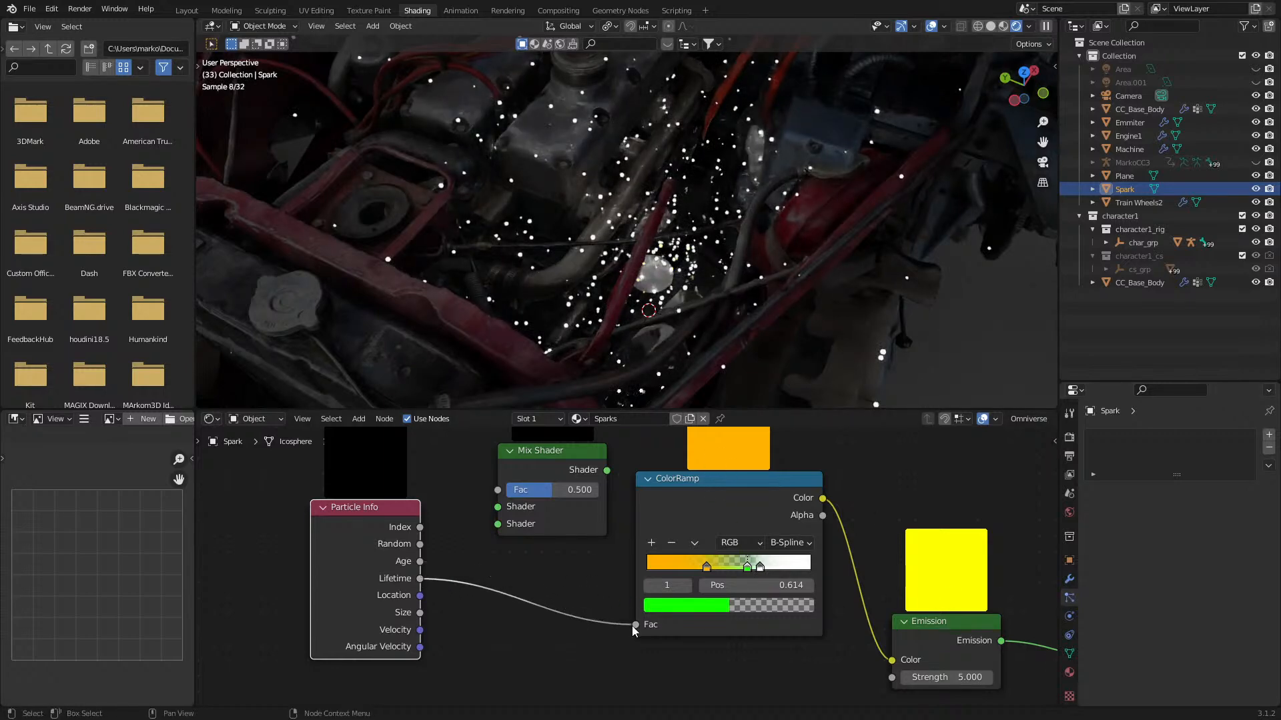
drag(419, 561, 636, 625)
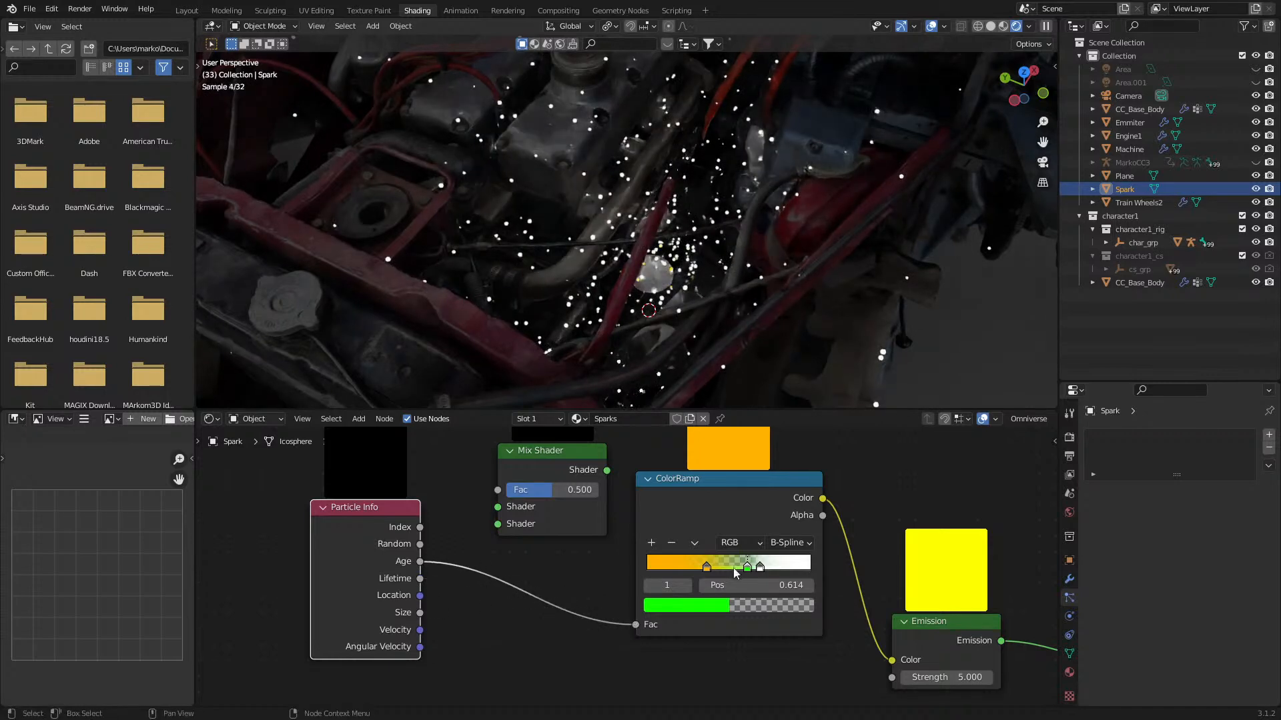
drag(747, 566, 856, 578)
- Recolor the ramp's transparent green end stop to a warm off-white and open the scene's render settings
click(725, 607)
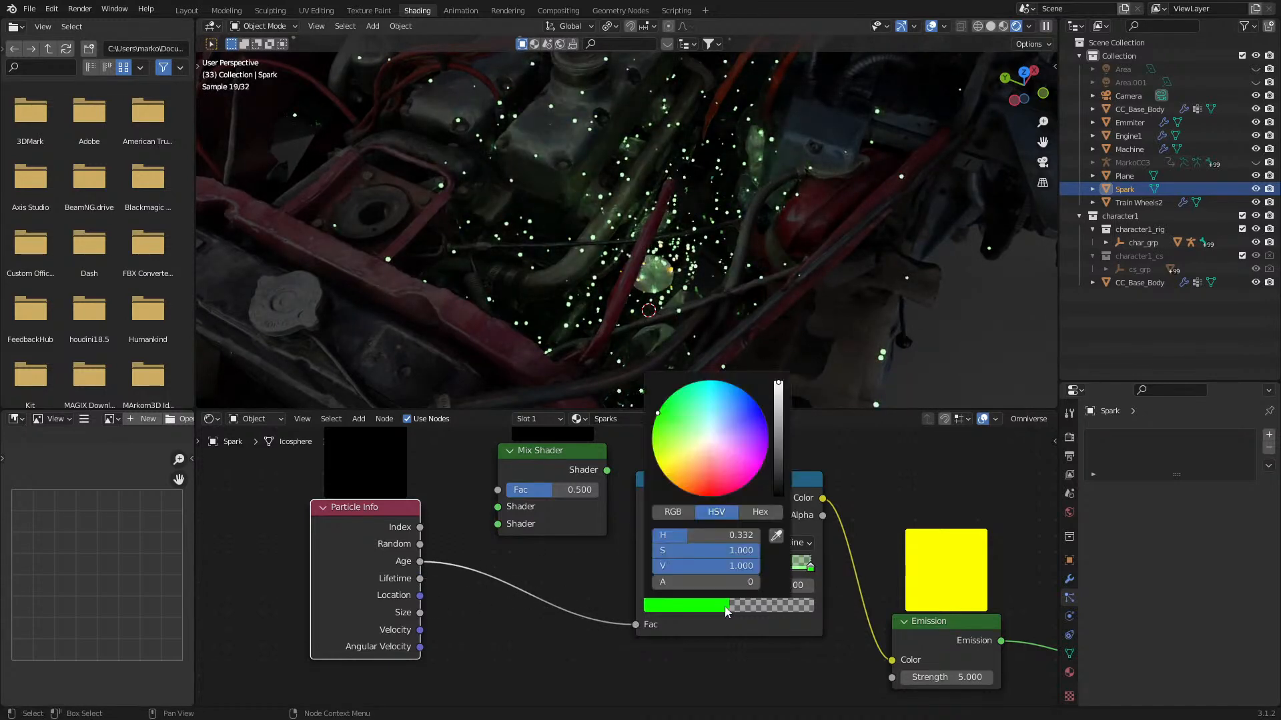
click(705, 441)
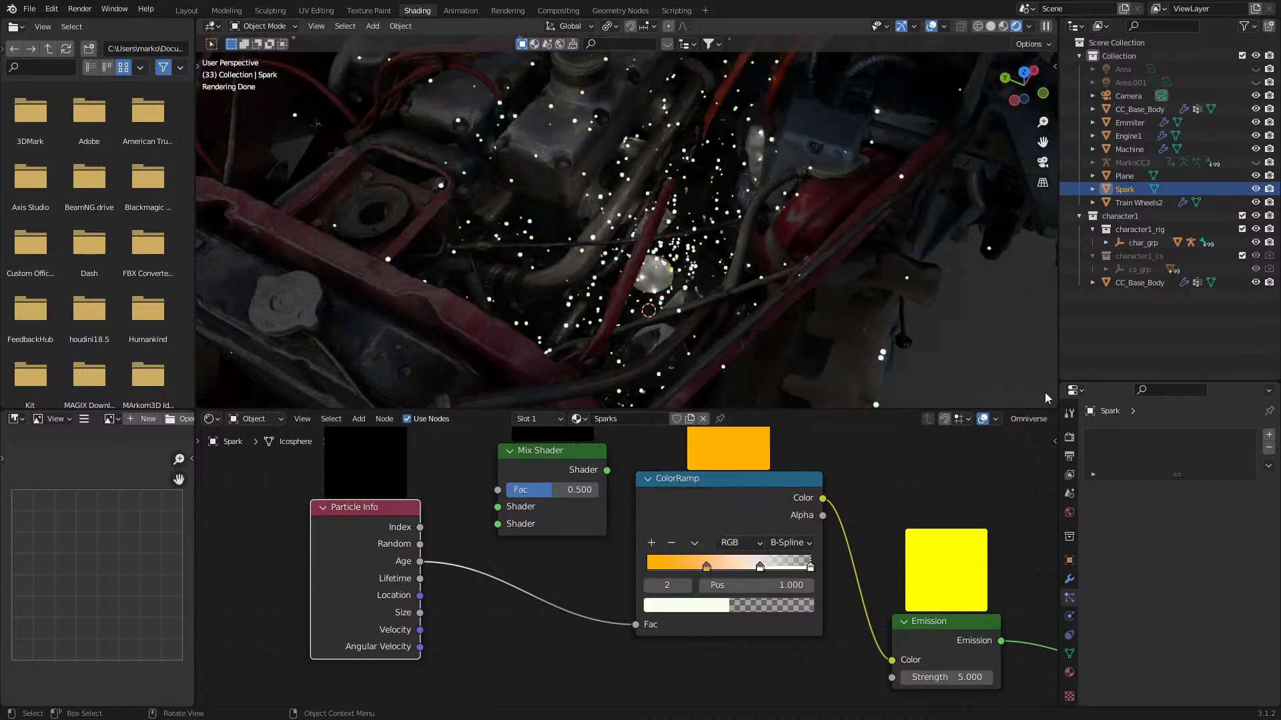
click(1069, 438)
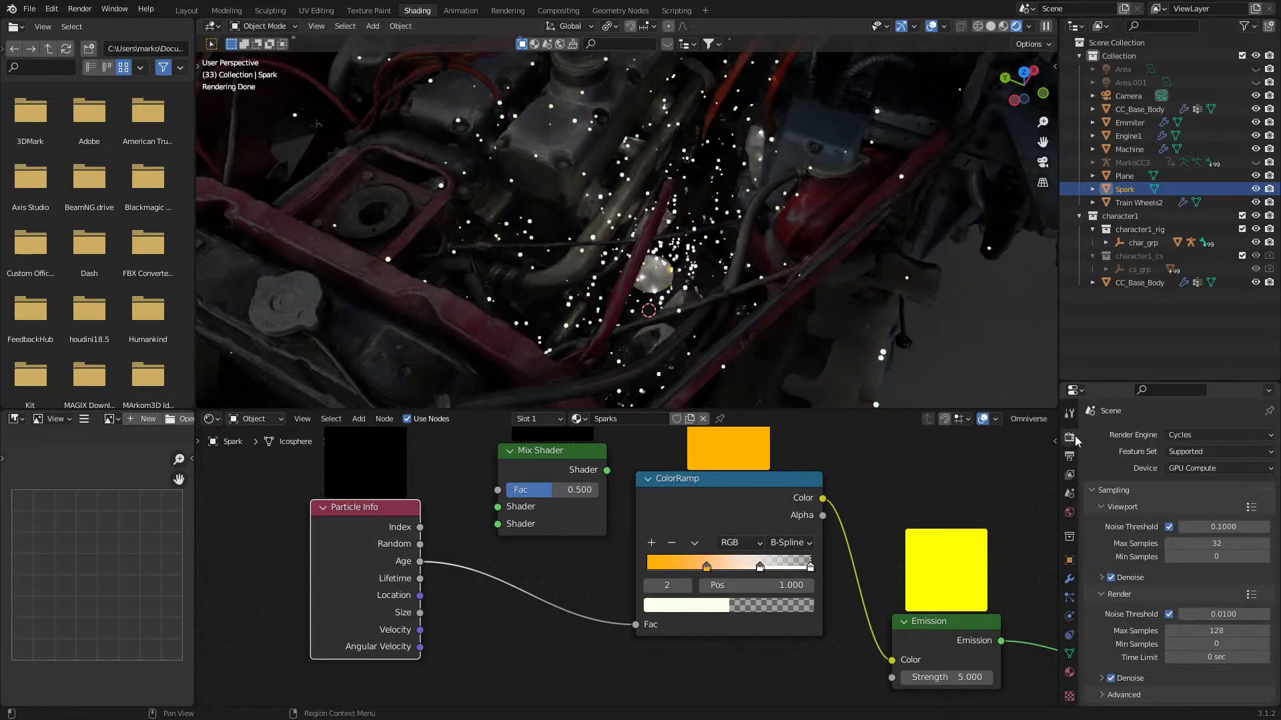
- Delete the ColorRamp node from the Sparks material and set the Emission color to a deeper golden orange
middle_drag(842, 585, 627, 559)
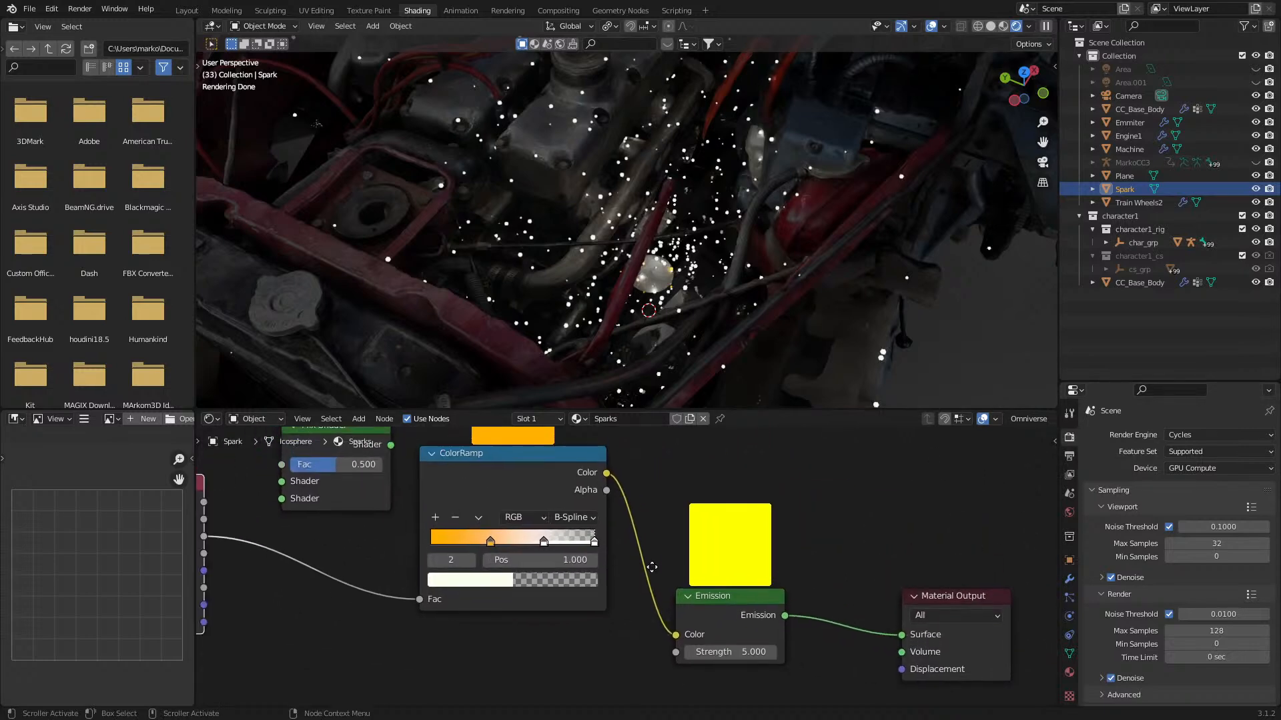
click(576, 579)
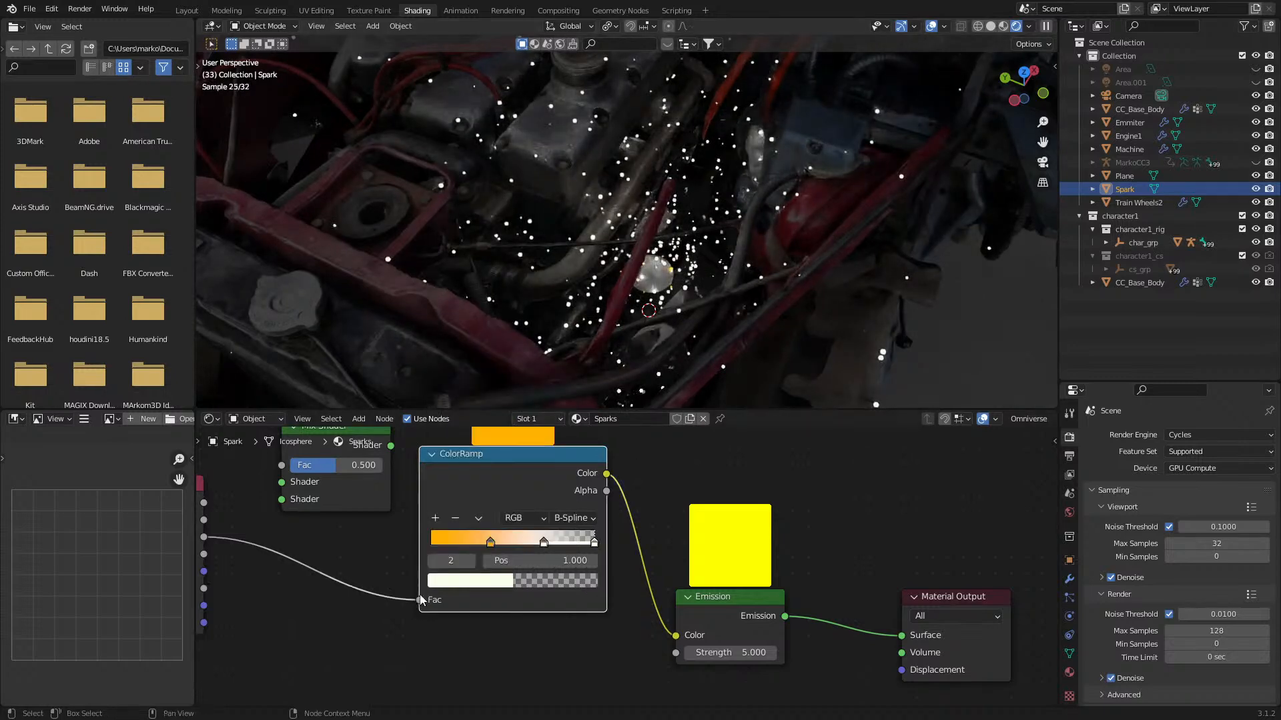
drag(419, 600, 394, 587)
key(x)
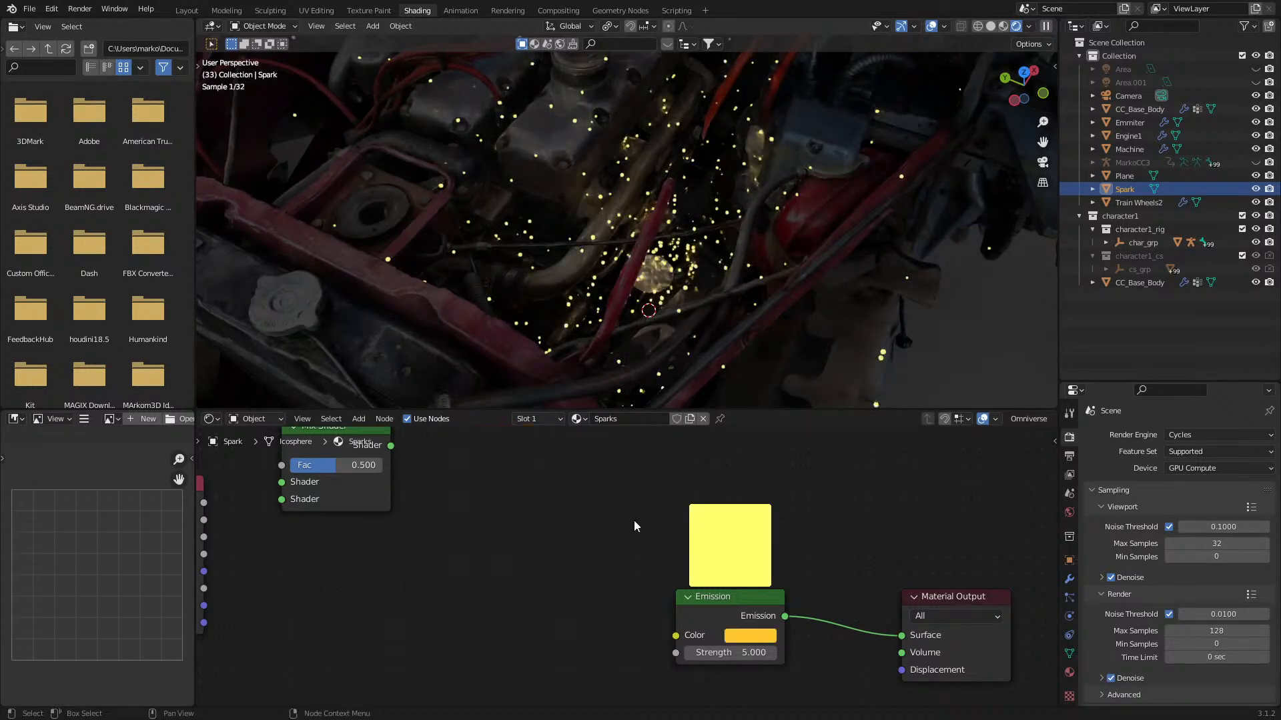
middle_drag(709, 601, 690, 580)
click(724, 615)
click(736, 485)
- Unhide all hidden objects in the scene, including the two area lights
scroll(582, 363, down, 6)
scroll(502, 535, down, 1)
middle_drag(532, 557, 598, 592)
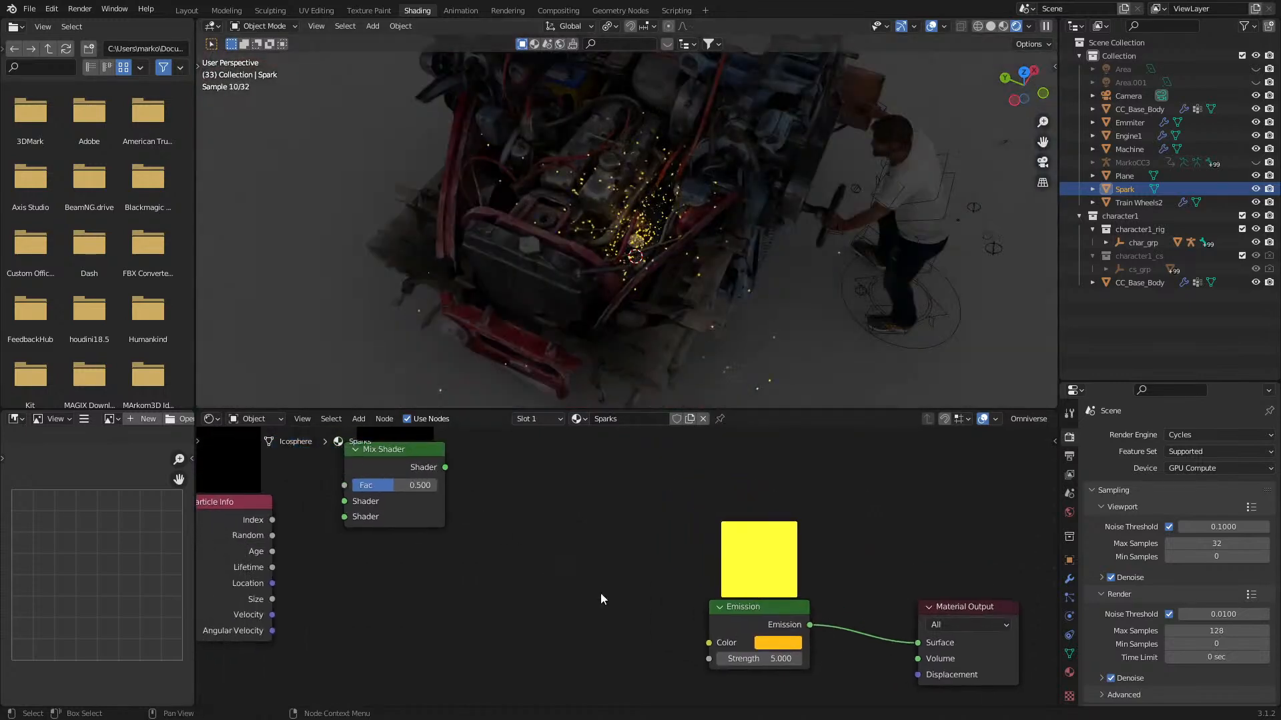
scroll(604, 587, down, 2)
middle_drag(648, 340, 667, 318)
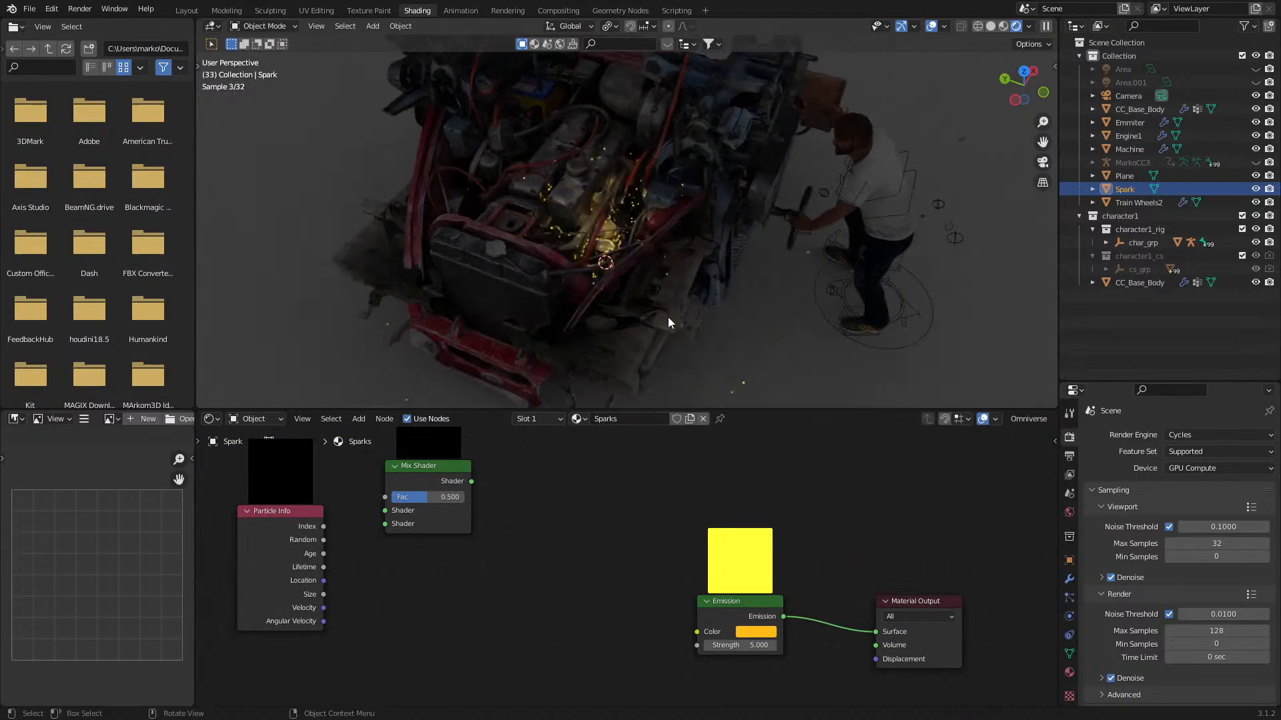
scroll(683, 280, down, 3)
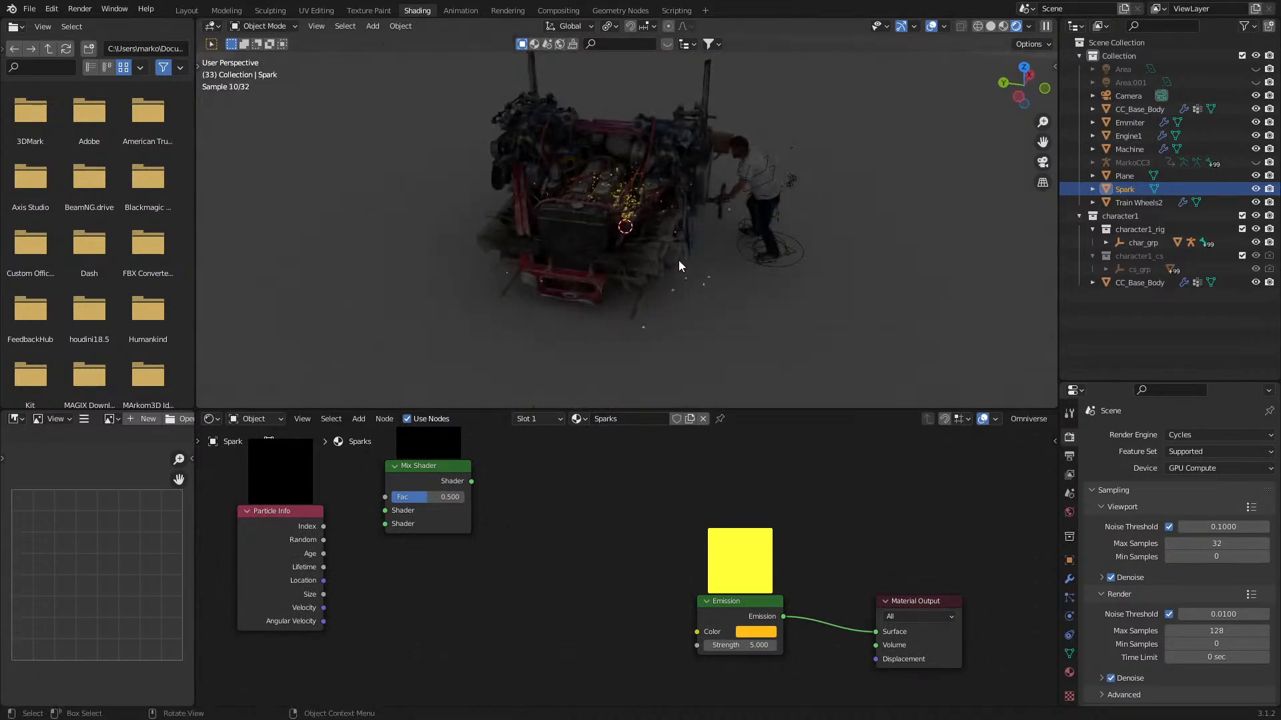
key(alt+h)
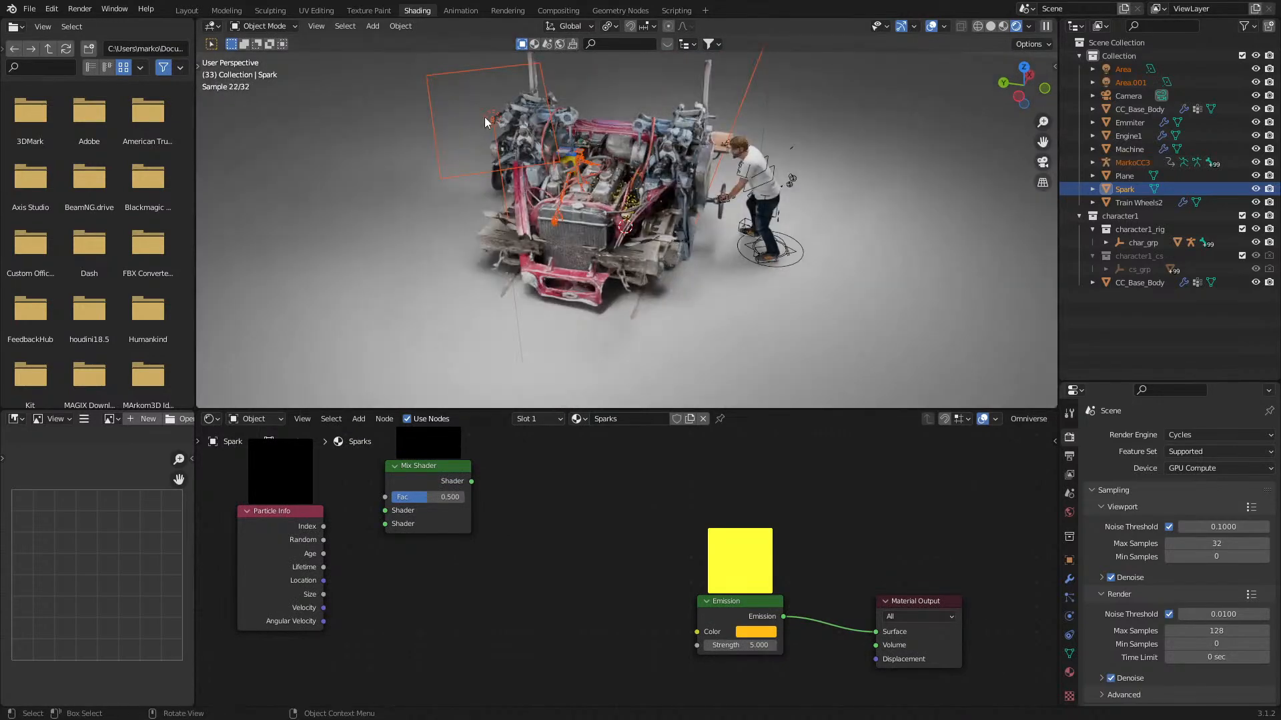
- Tint the Area.001 light beside the machine a pale warm yellow
click(491, 120)
shift+middle_drag(559, 210, 669, 316)
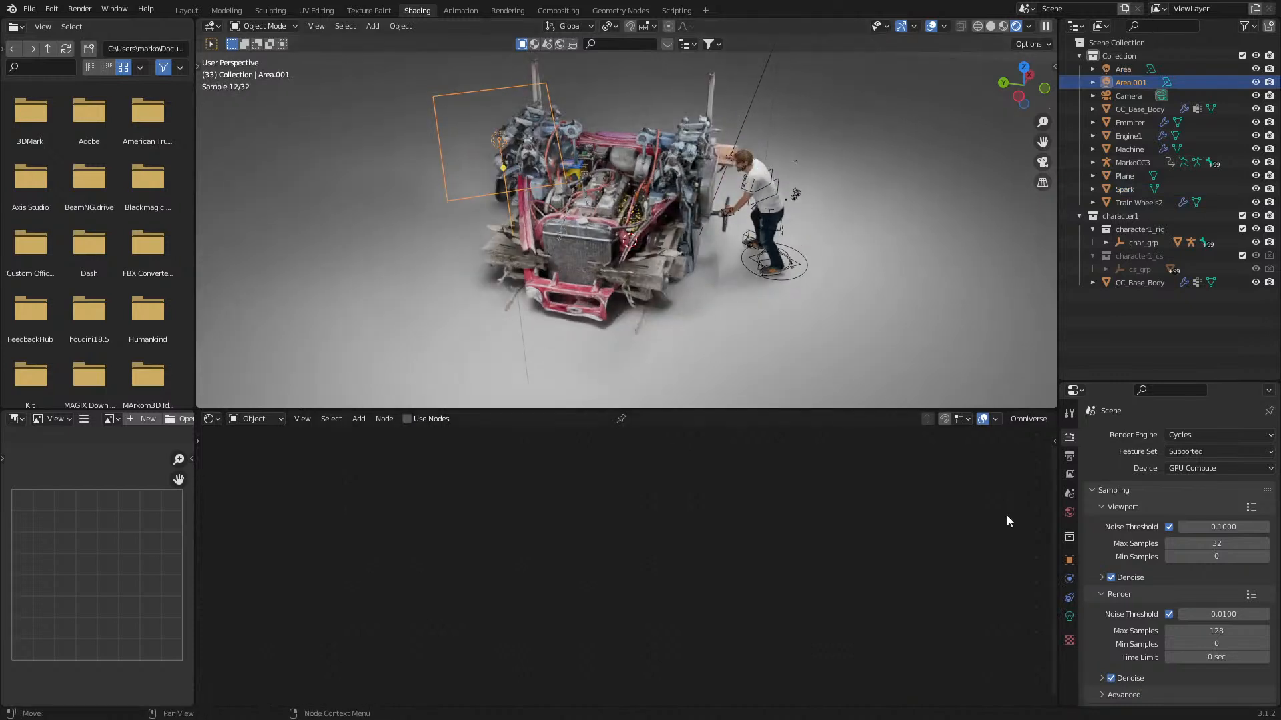
click(1069, 615)
click(1194, 512)
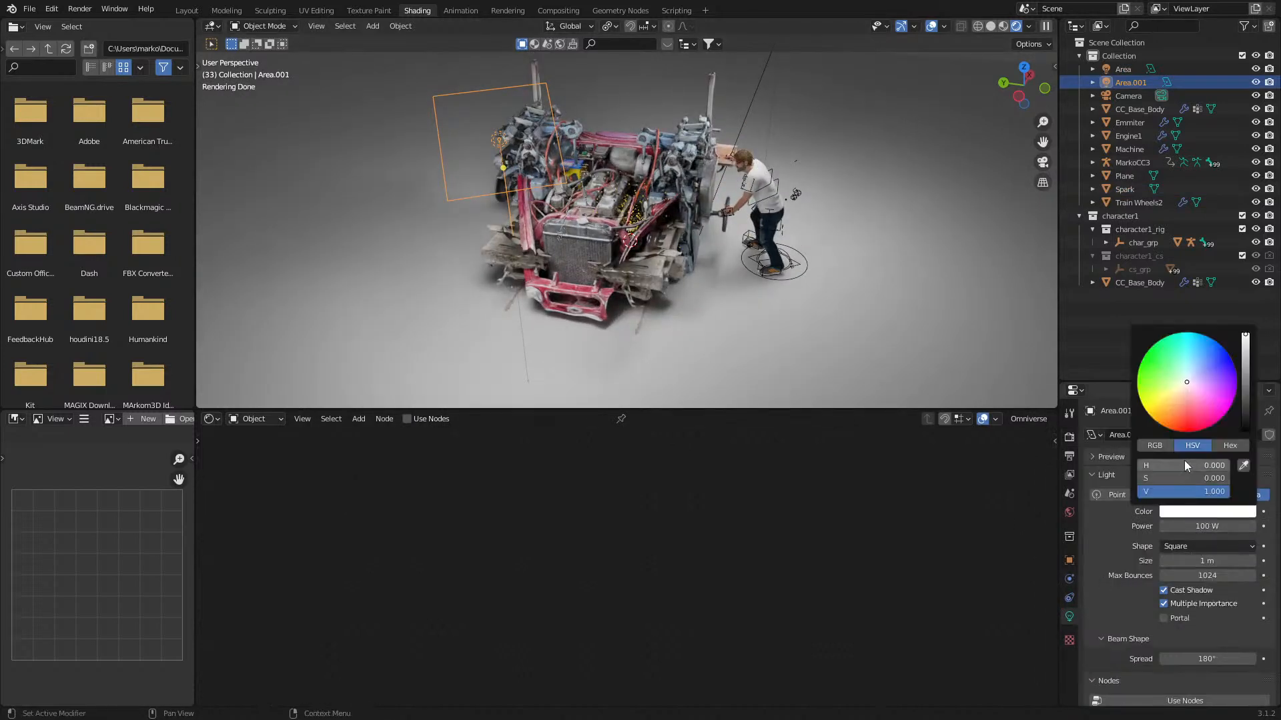
click(1179, 388)
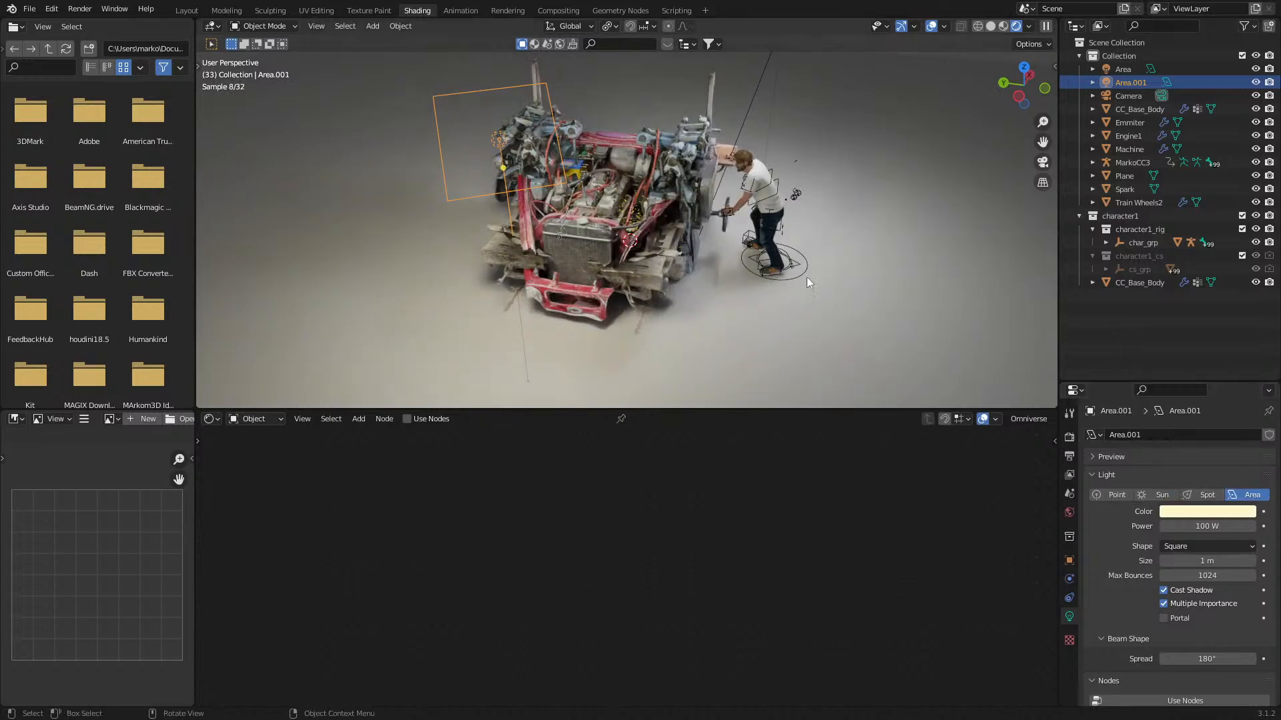
- Tint the Area light above the man a pale cool blue
middle_drag(794, 229, 782, 286)
click(800, 118)
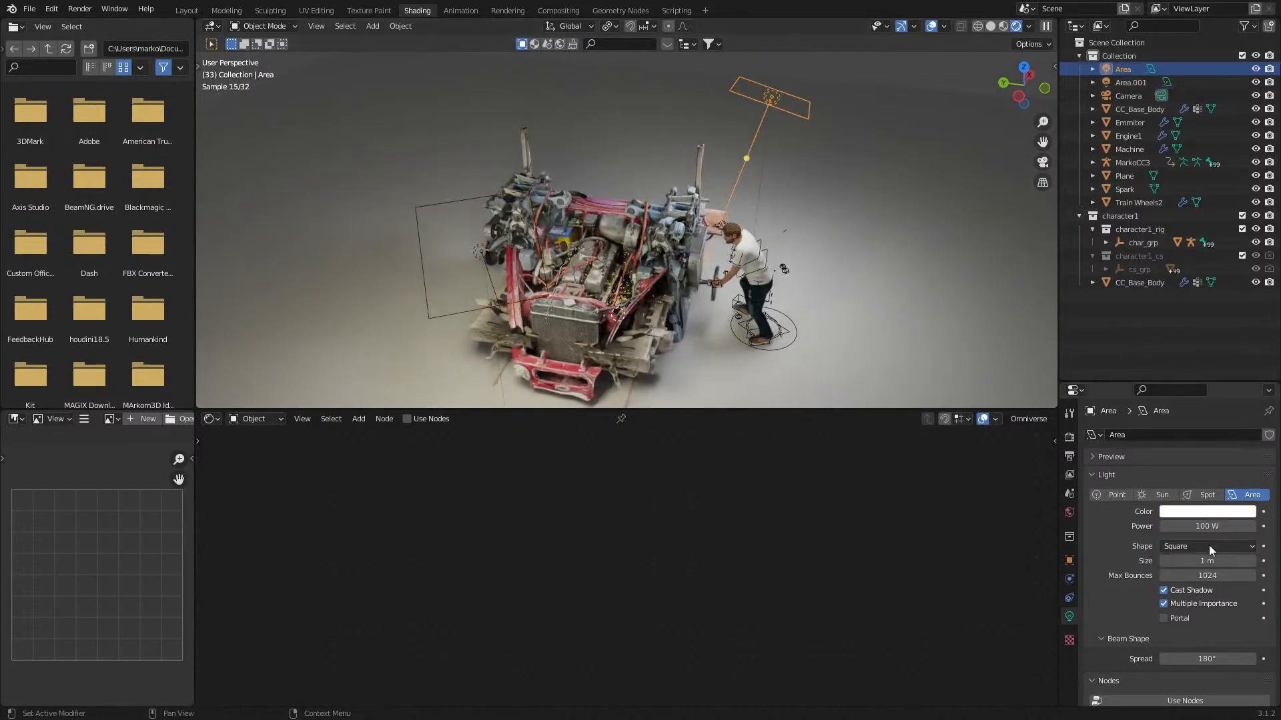
click(1208, 513)
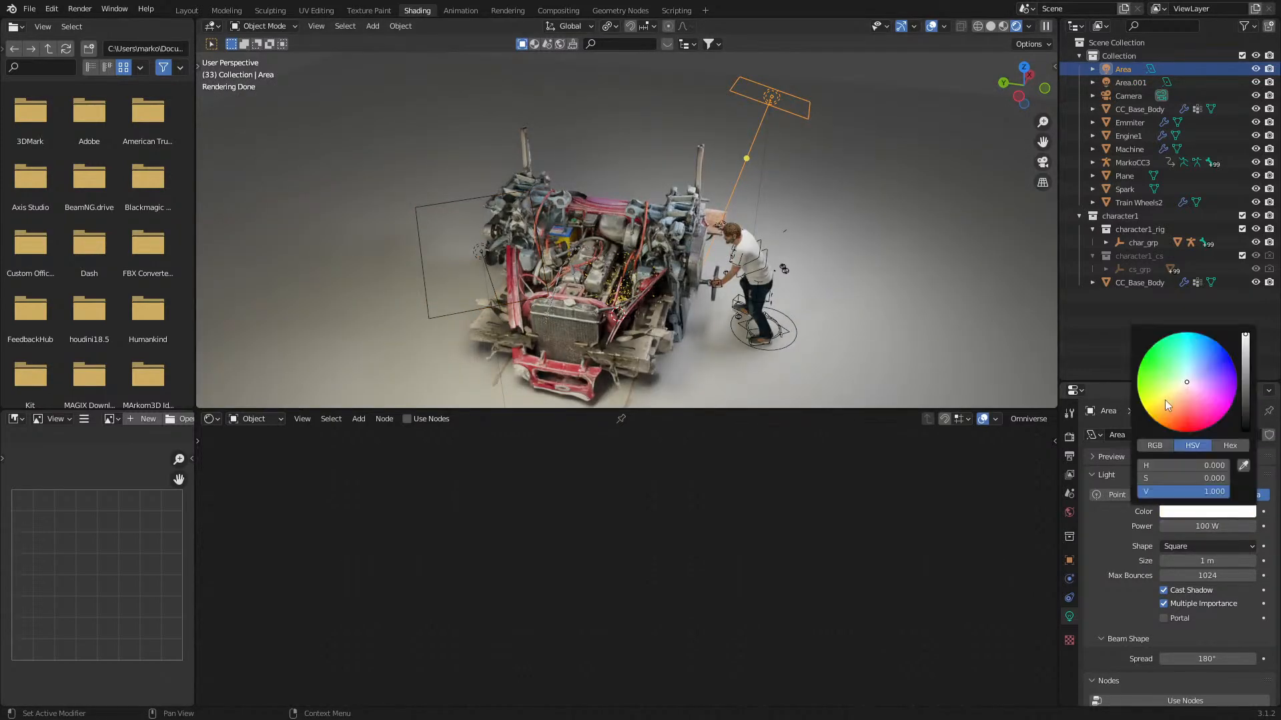
click(1191, 370)
- Delete the leftover character armature standing in the machine's engine bay
middle_drag(840, 363, 797, 328)
scroll(839, 350, up, 2)
scroll(794, 329, up, 3)
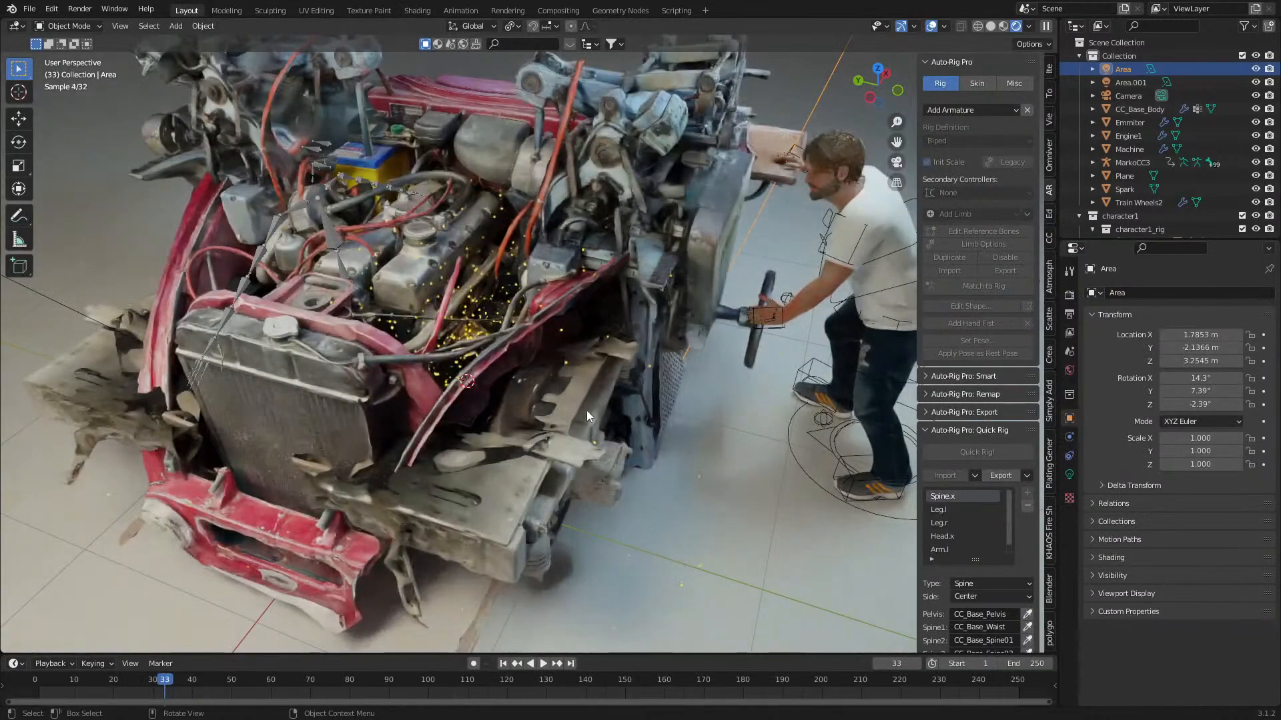
middle_drag(618, 403, 598, 398)
click(338, 217)
key(Delete)
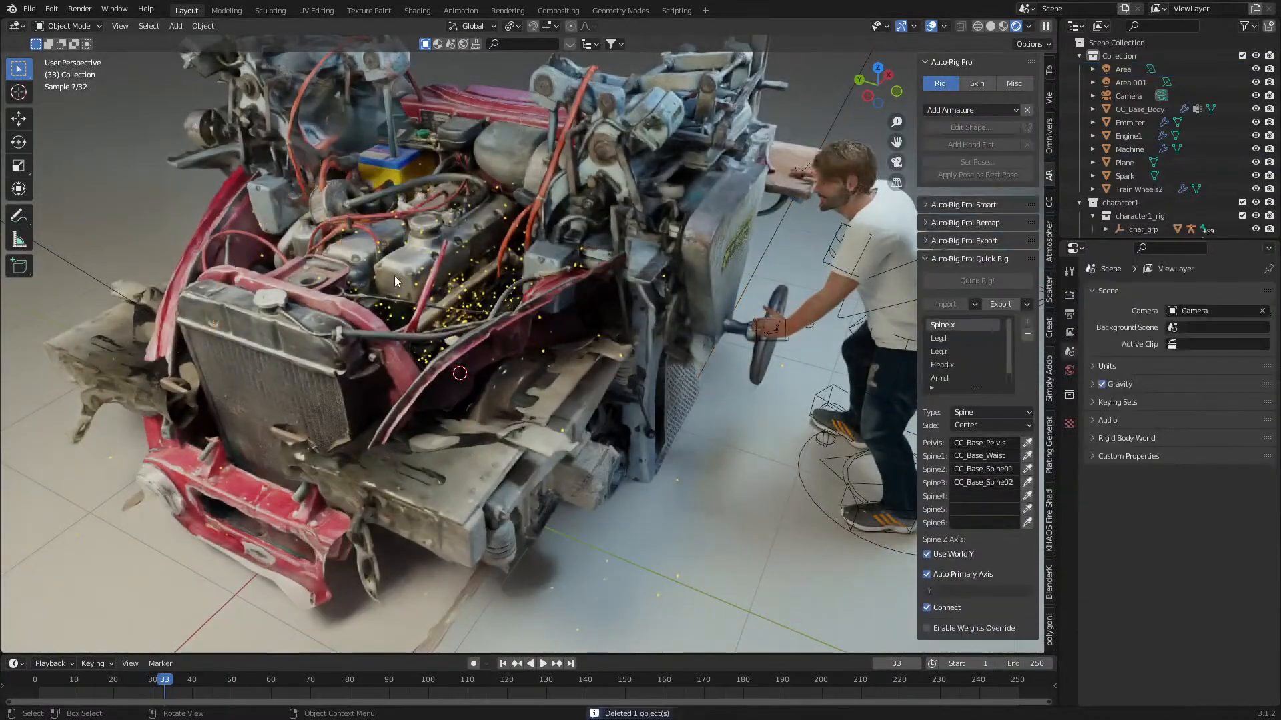
- Set the emission strength of the Spark object's Sparks material to 25
middle_drag(492, 369, 491, 364)
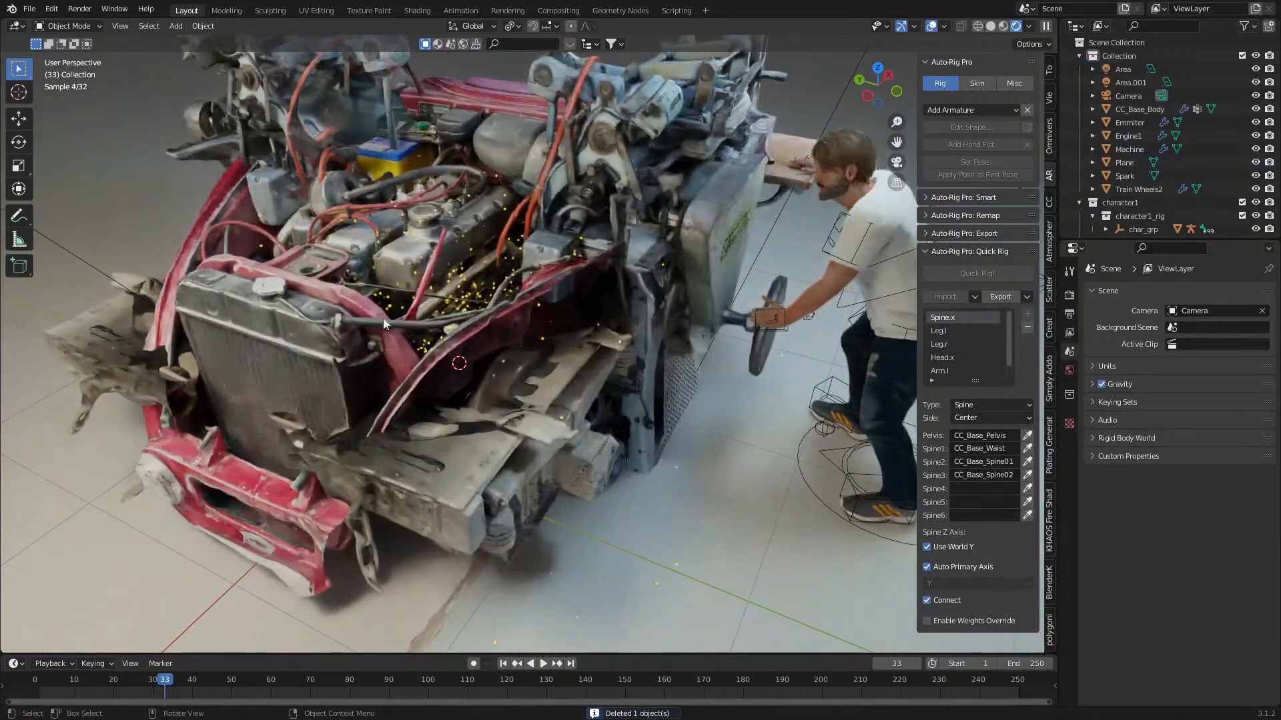
mouse_move(558, 415)
middle_down()
mouse_move(575, 468)
mouse_move(591, 450)
mouse_move(551, 429)
middle_up()
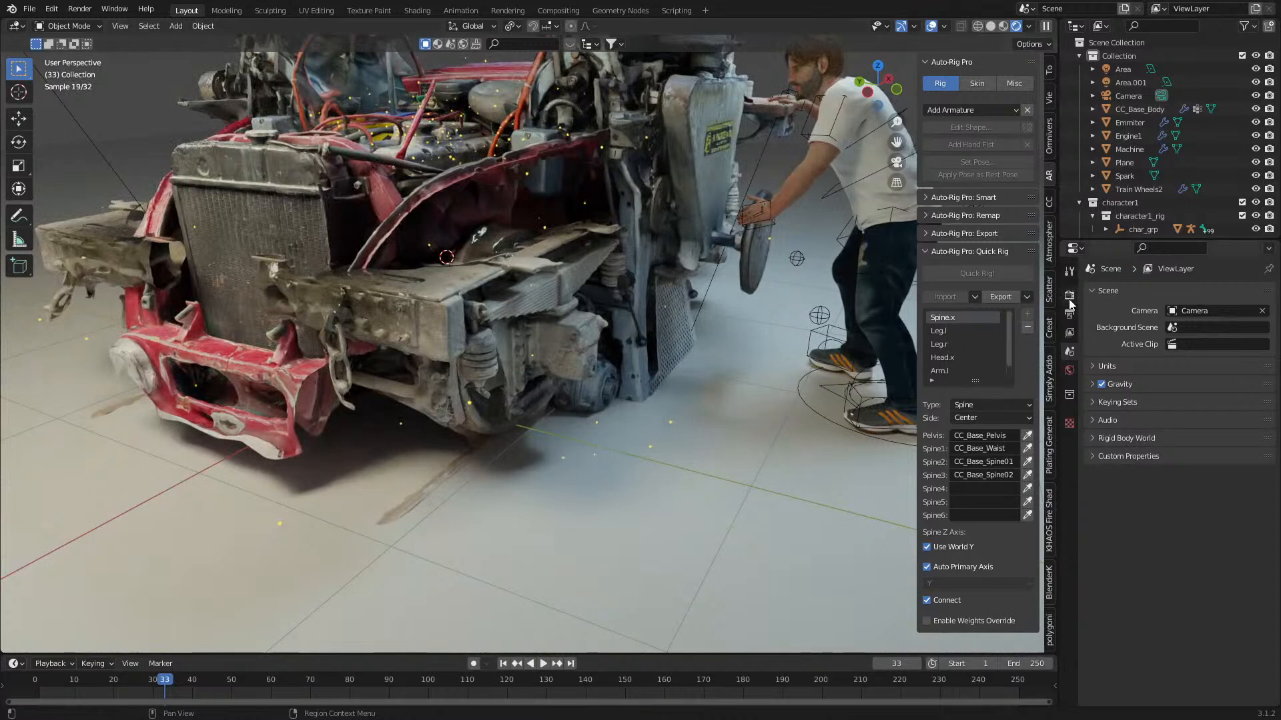
click(452, 160)
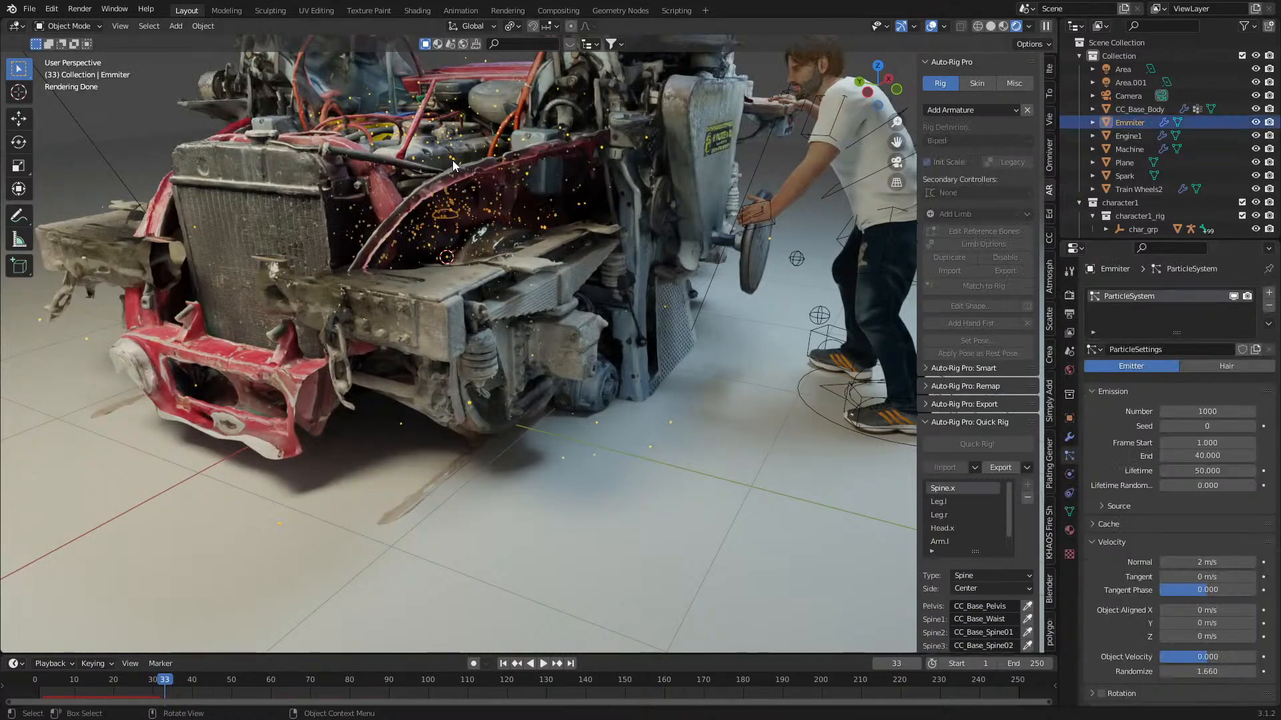
click(1070, 530)
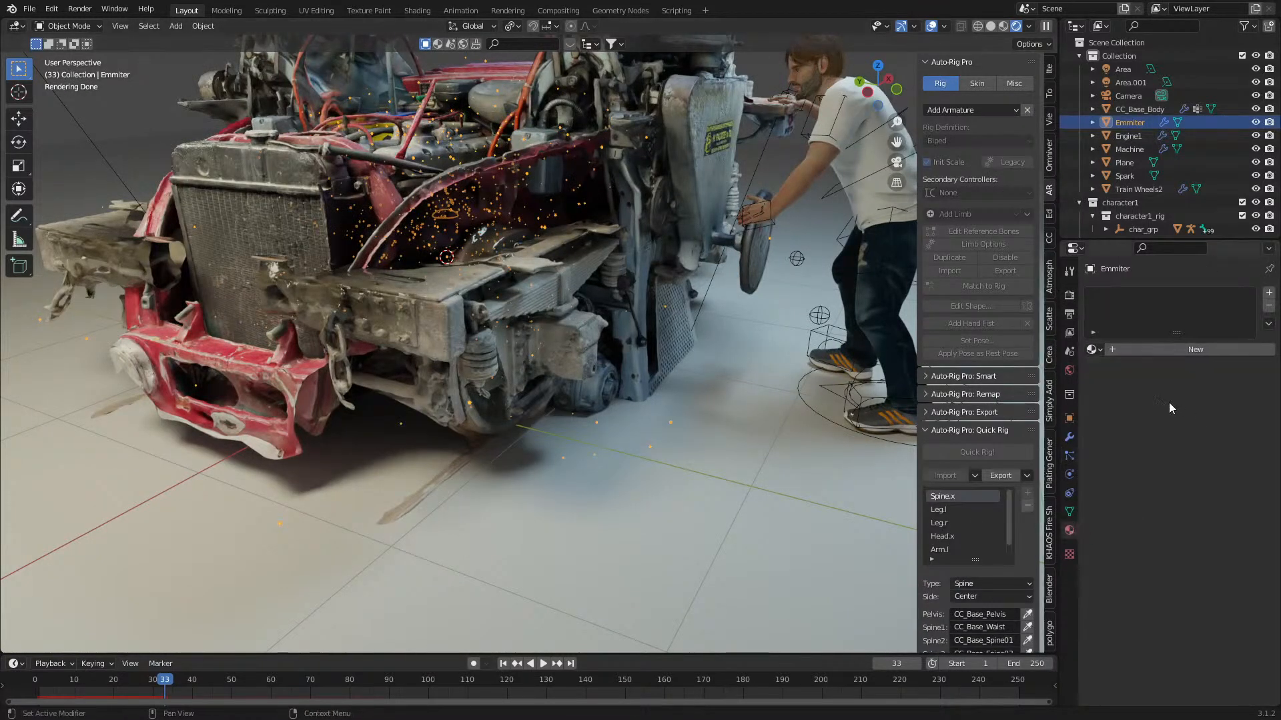
scroll(632, 494, down, 10)
scroll(625, 479, up, 10)
click(1126, 176)
click(1205, 451)
text(25)
key(Return)
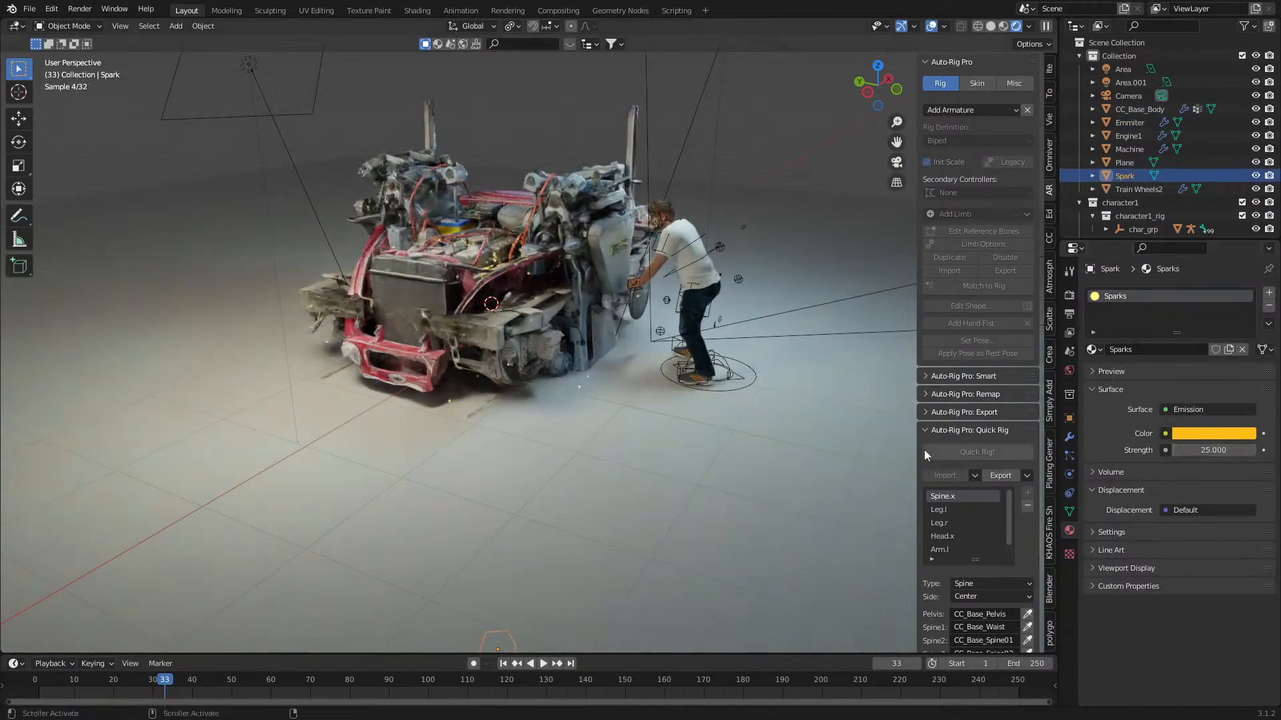
- Enable motion blur in the render settings and view the scene through the camera
scroll(672, 459, up, 4)
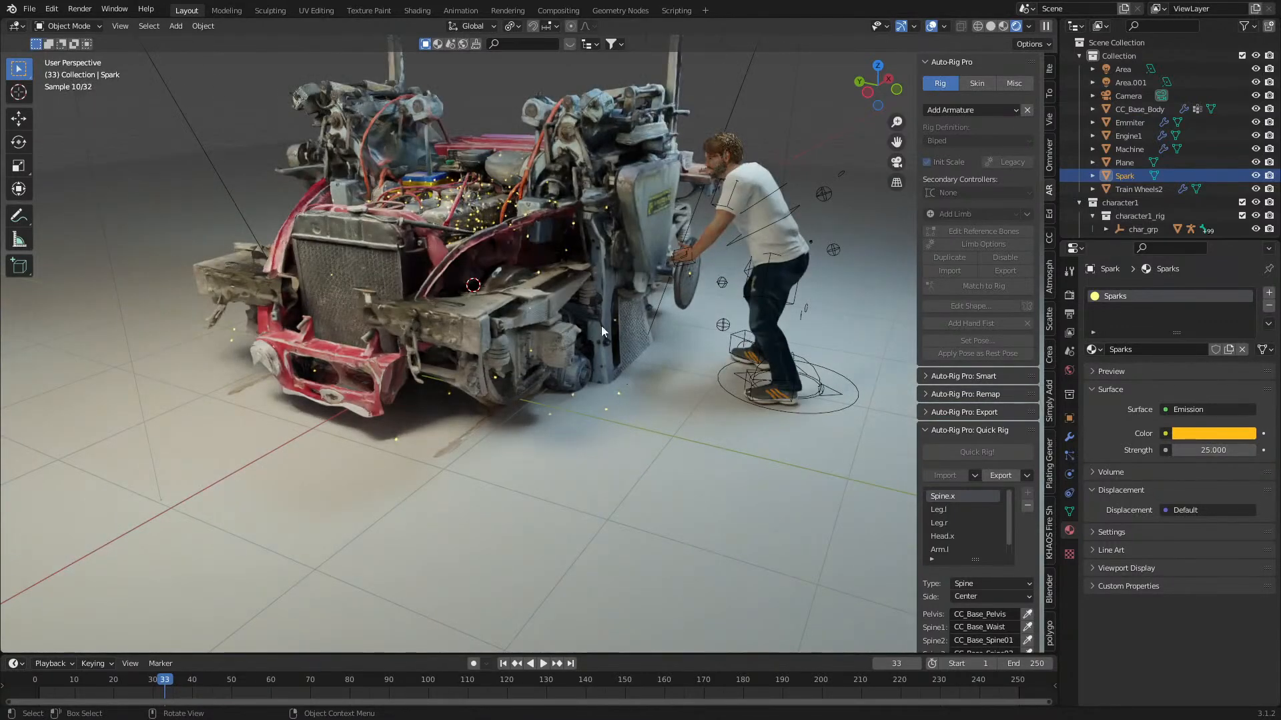
click(1069, 295)
click(1109, 642)
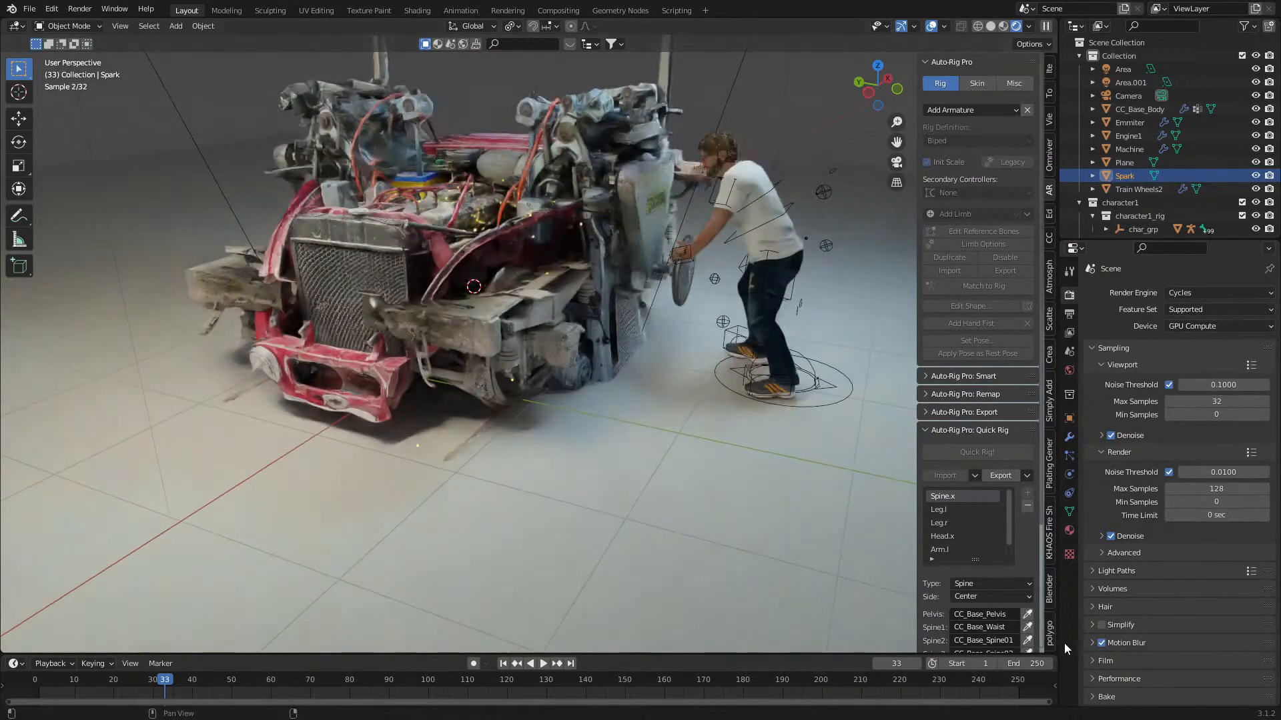
key(KP_0)
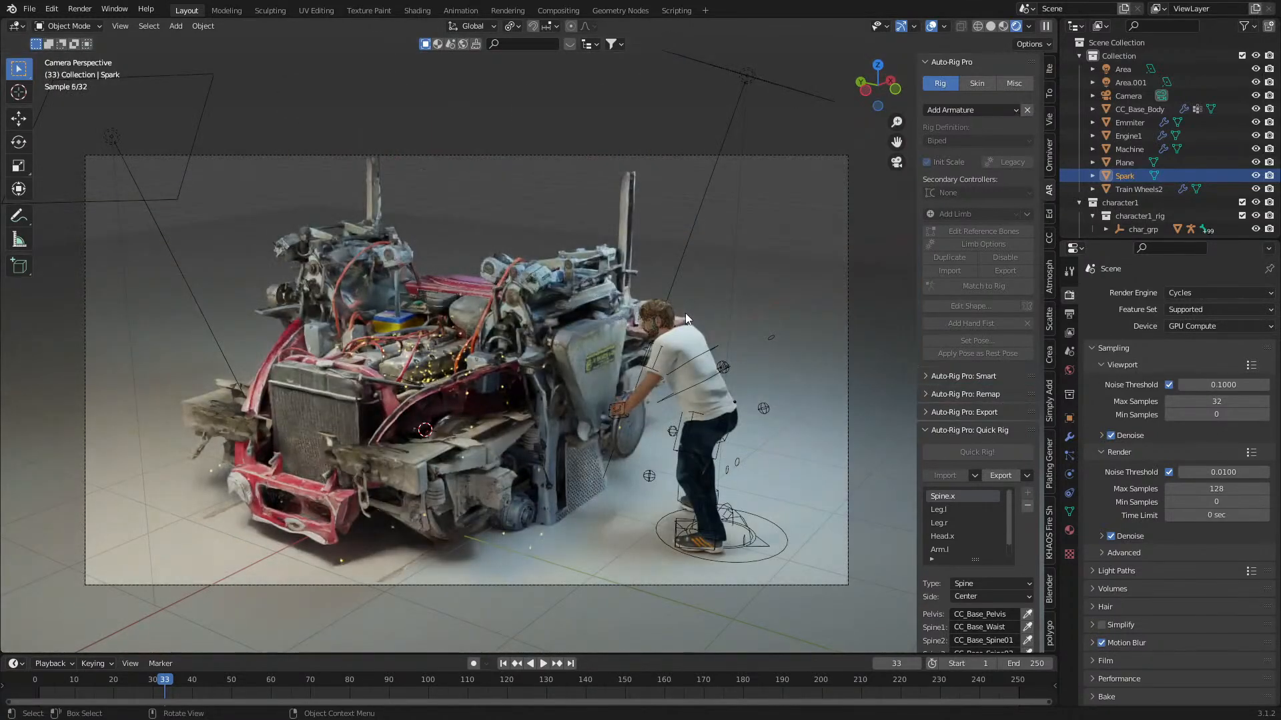
- Save the blend file into a new folder named 003_EngineSparks inside F:\Markom3D Studios
key(ctrl+s)
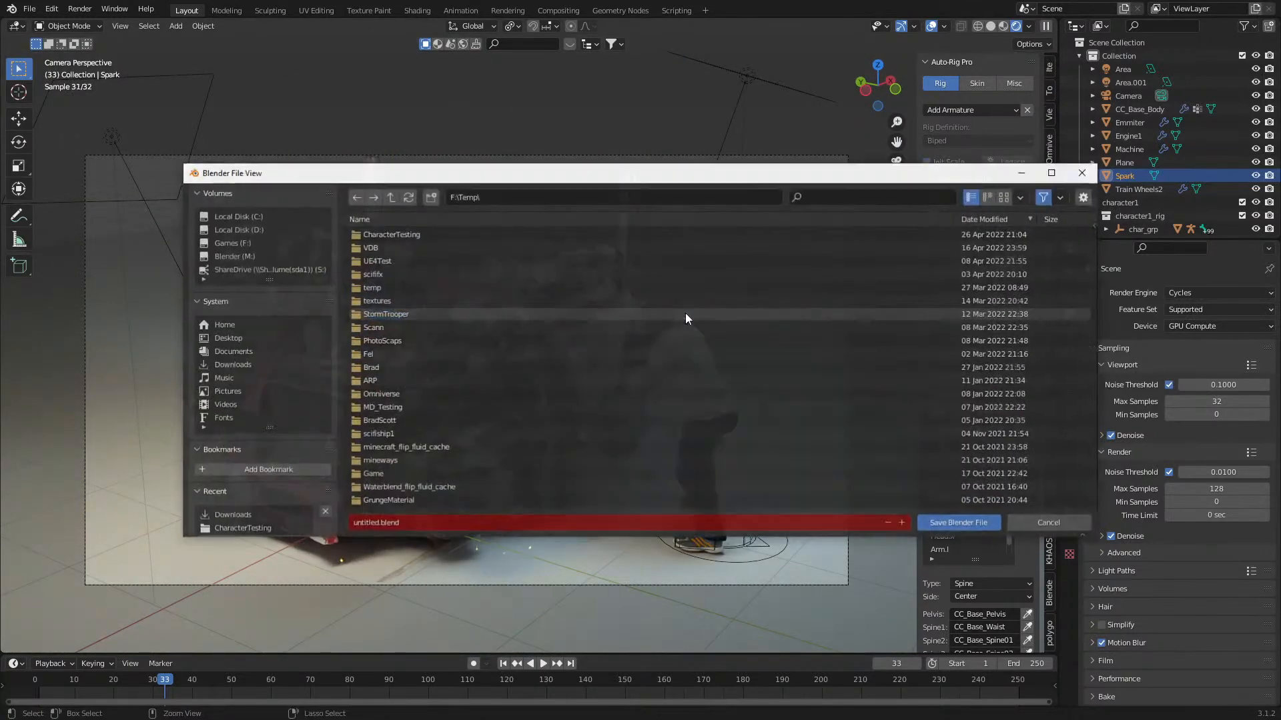
click(253, 243)
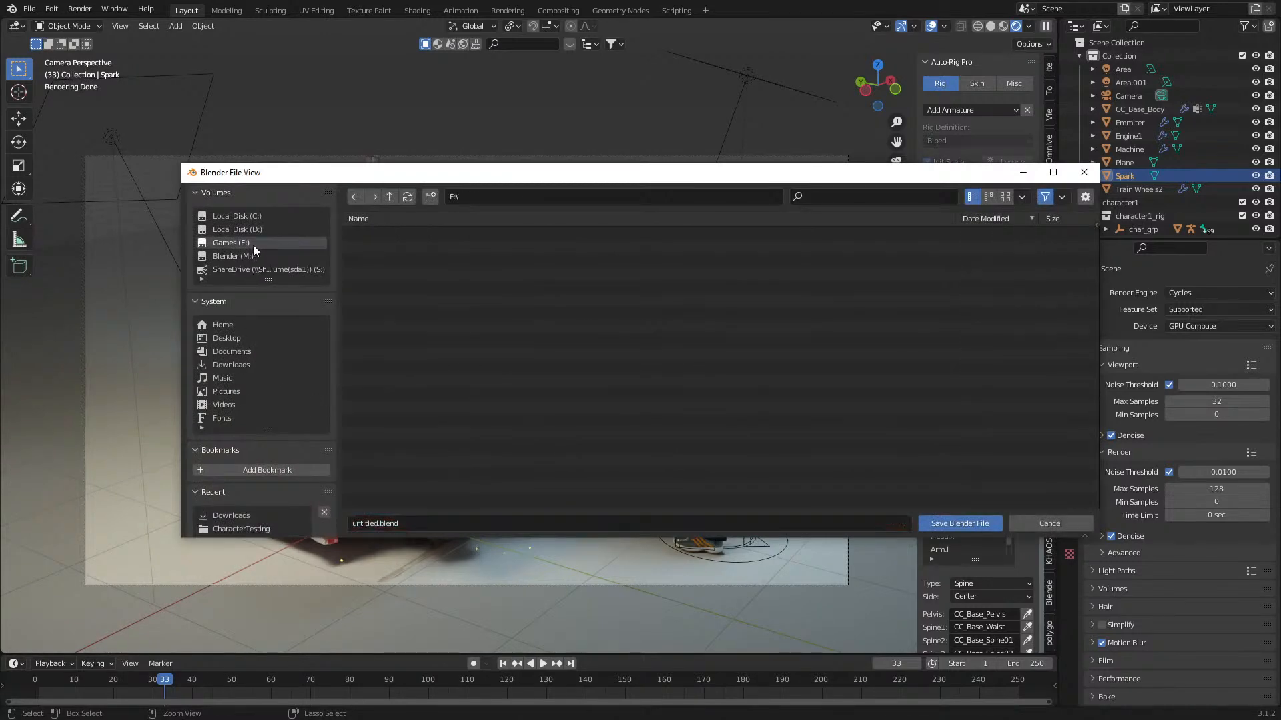
click(433, 273)
double_click(432, 274)
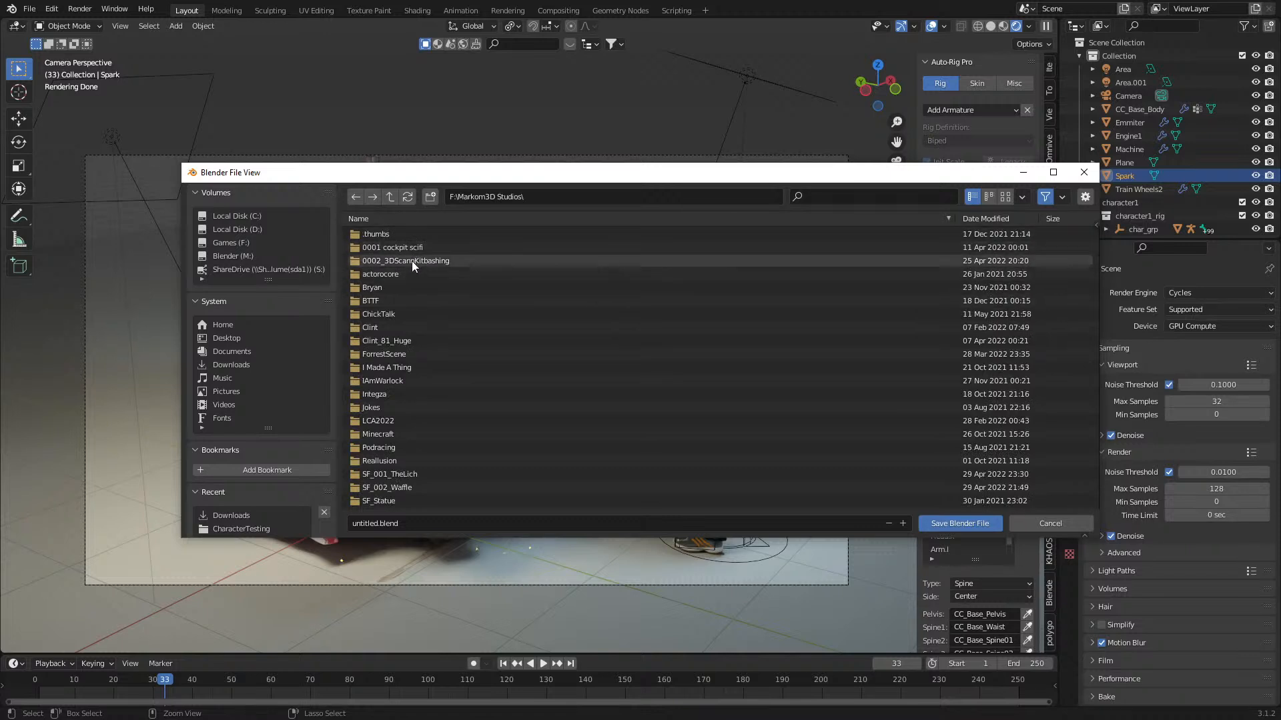
click(430, 196)
text(003_EngineSparks)
key(Return)
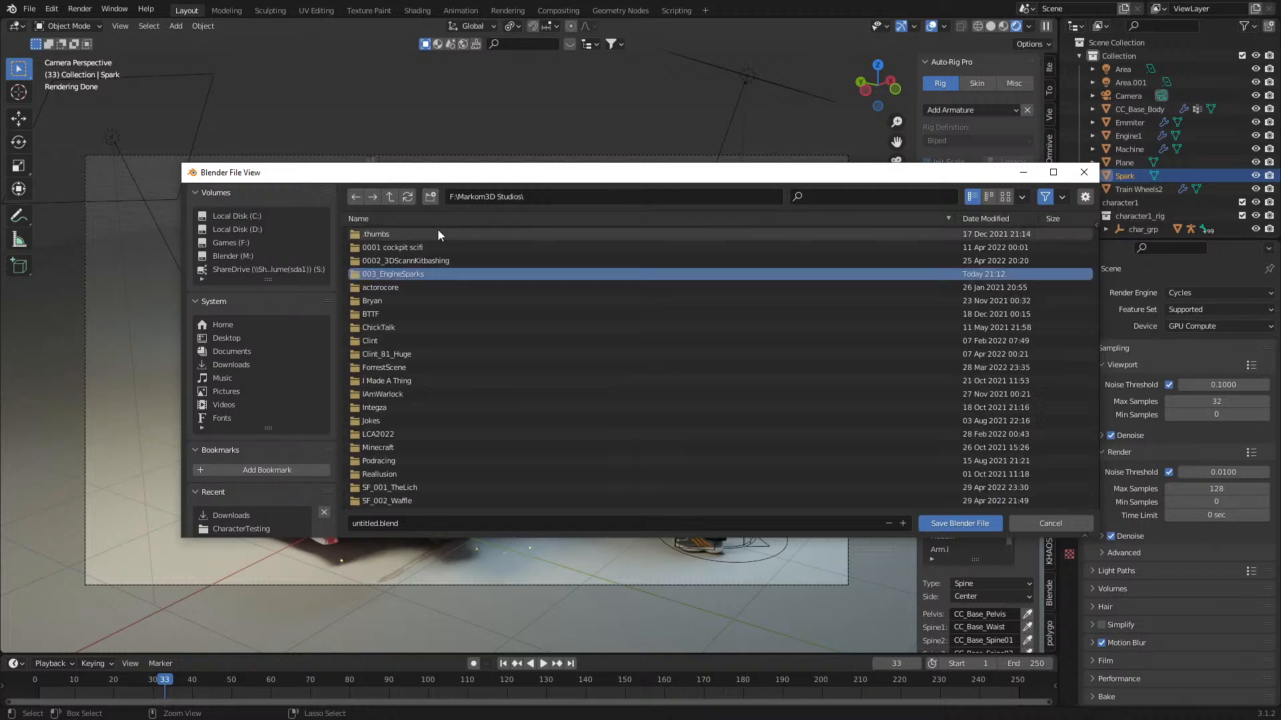
double_click(419, 273)
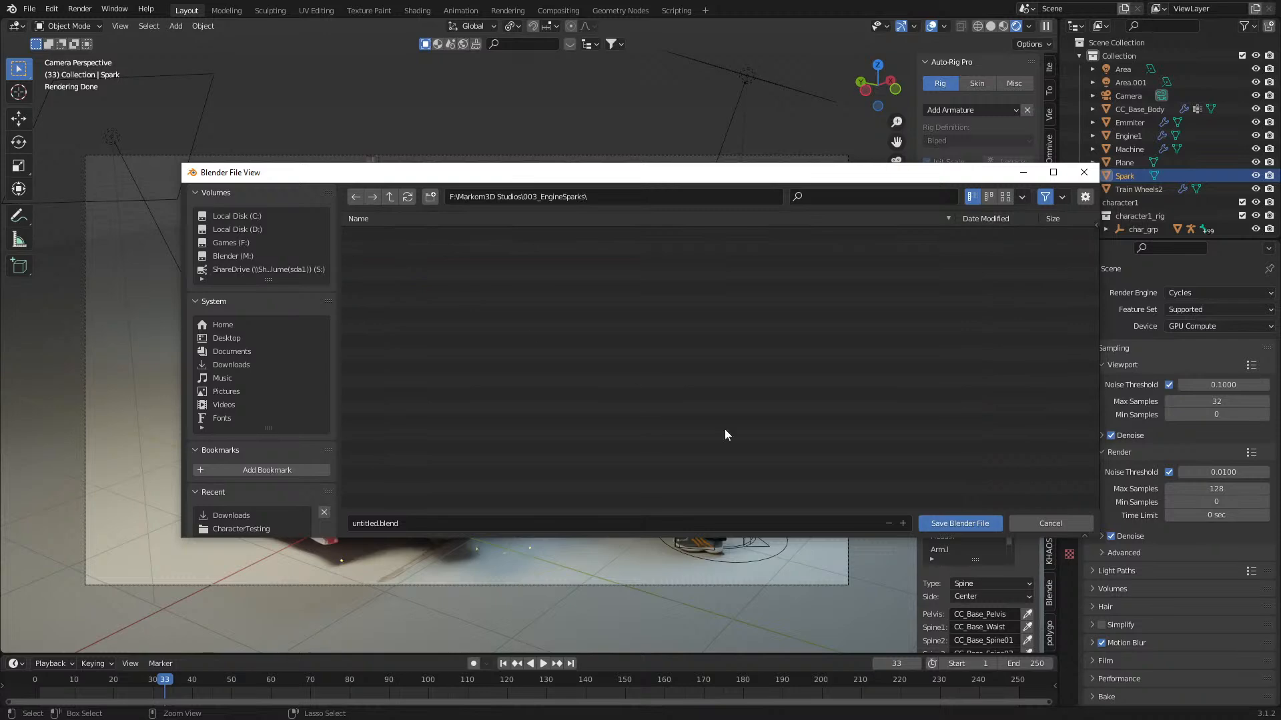
click(967, 523)
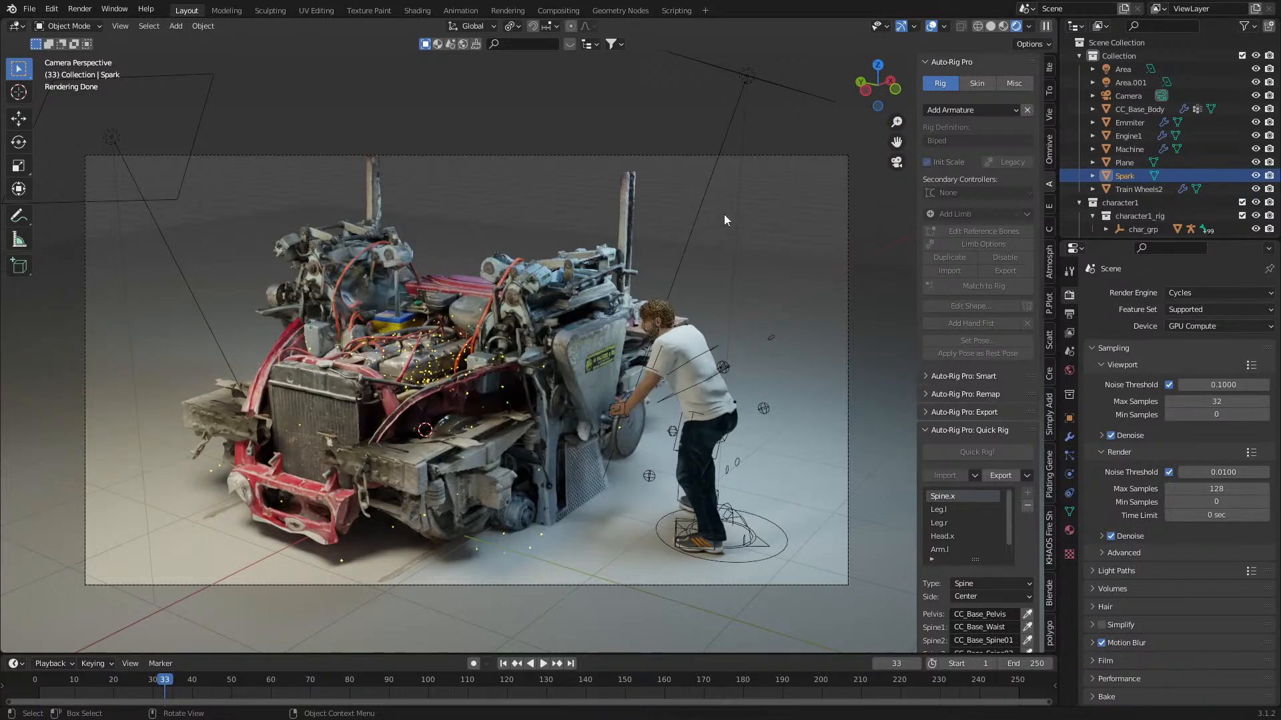
- Render the current frame from the camera, examine the motion-blurred sparks and close the result
key(F12)
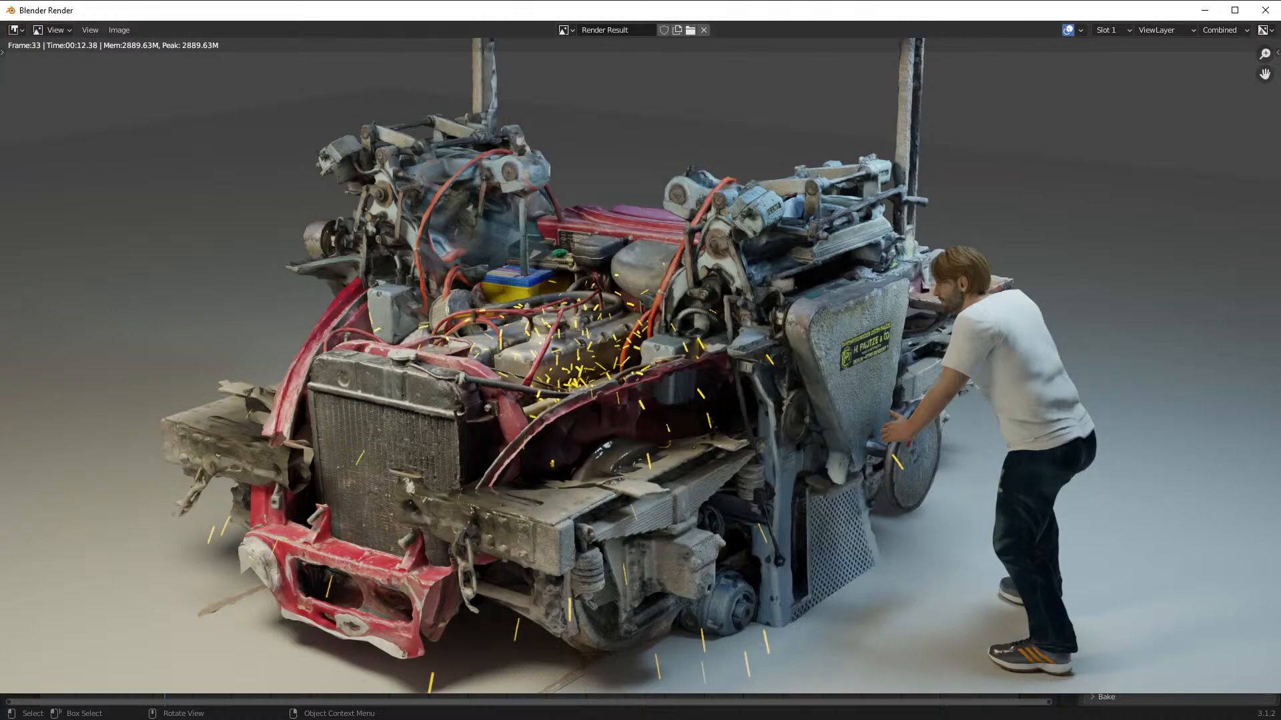
scroll(367, 485, down, 1)
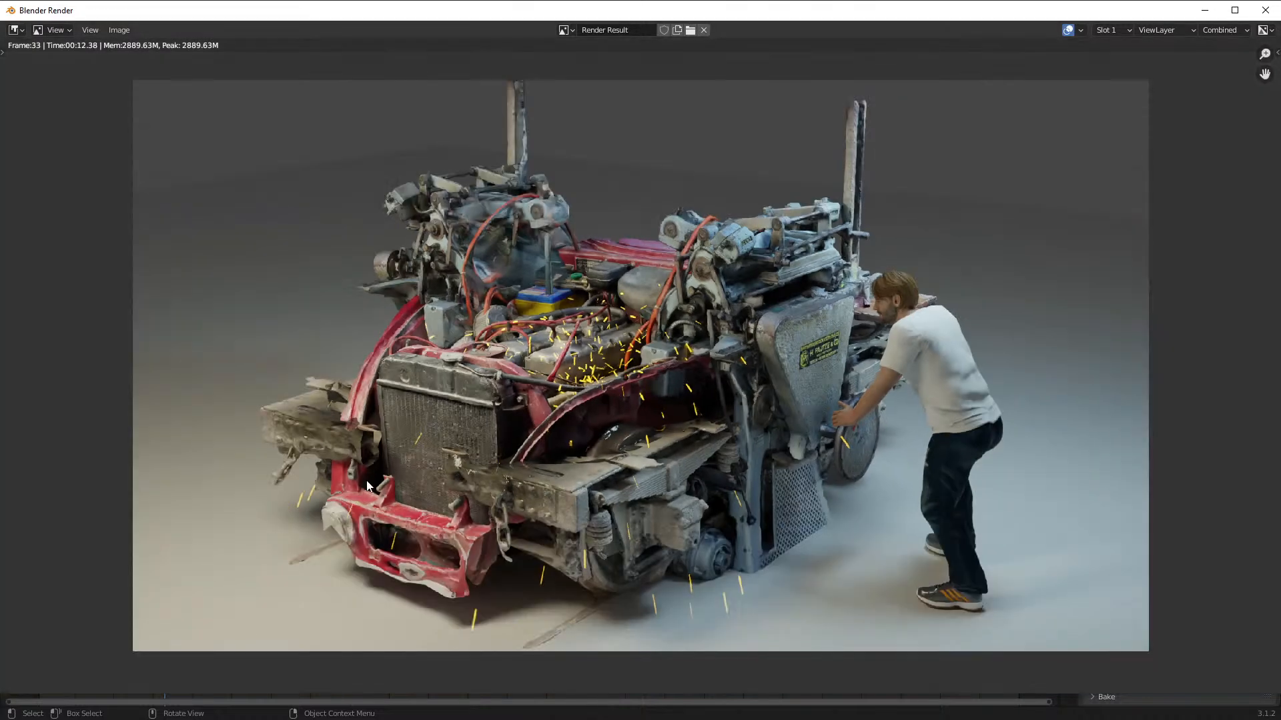
key(Escape)
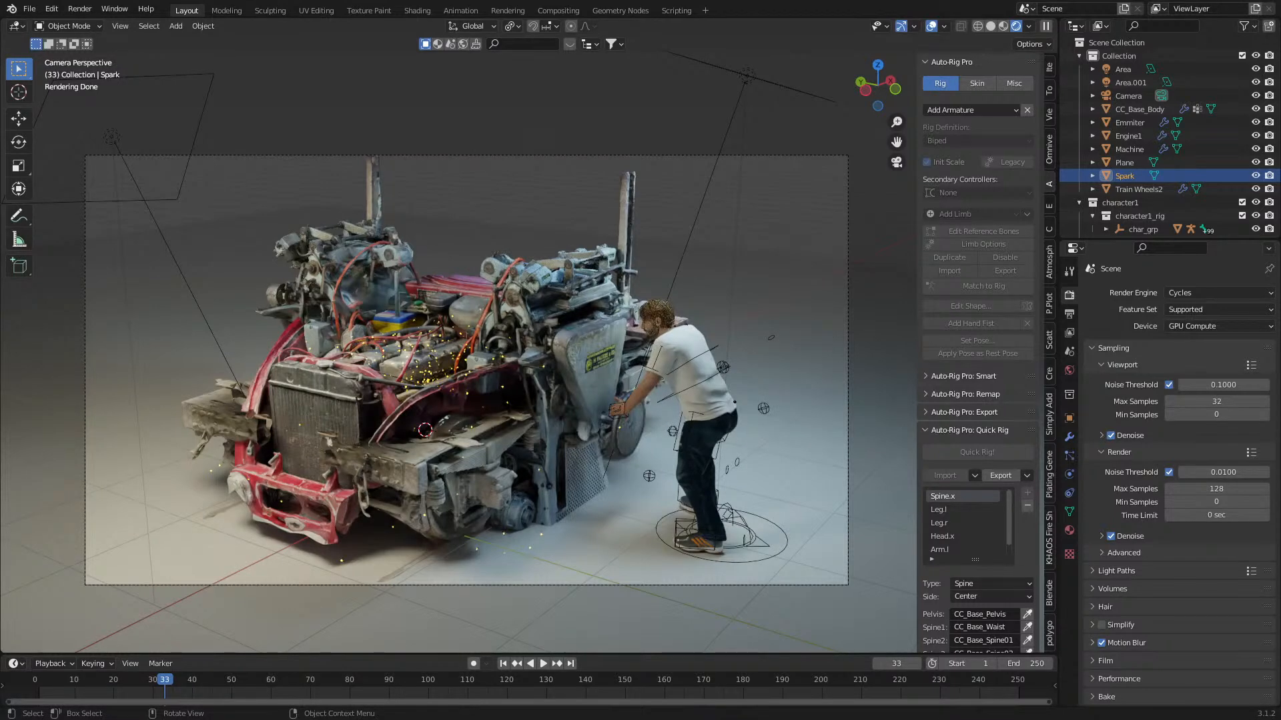
- Switch to File Explorer, return to the ScannedLibrary folder and open CementPeices.blend in Blender
key(alt+Tab)
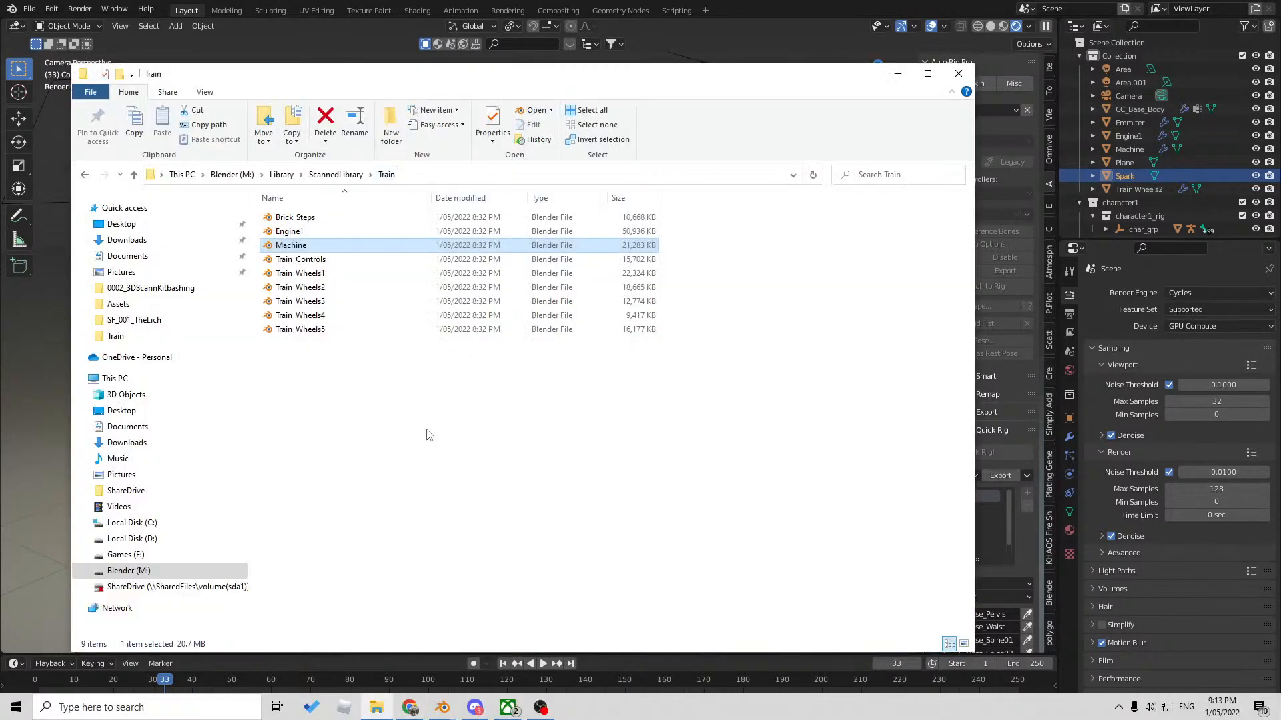
key(alt+Left)
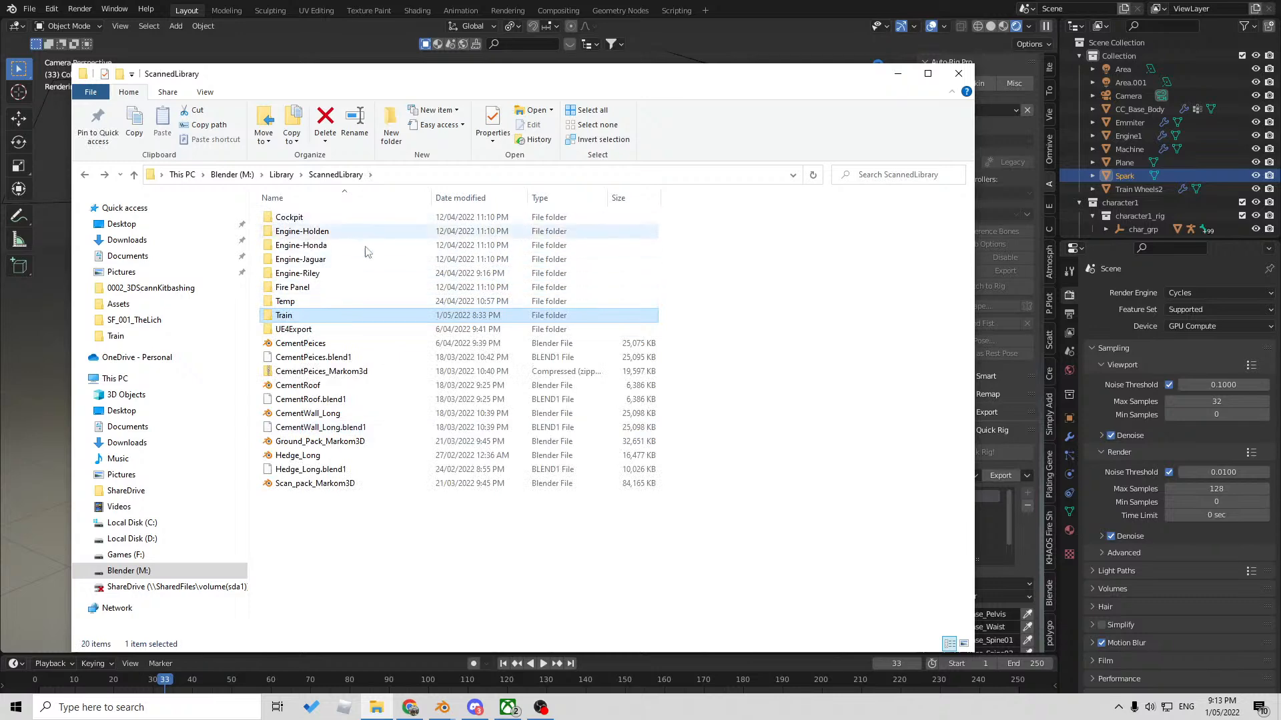
double_click(363, 344)
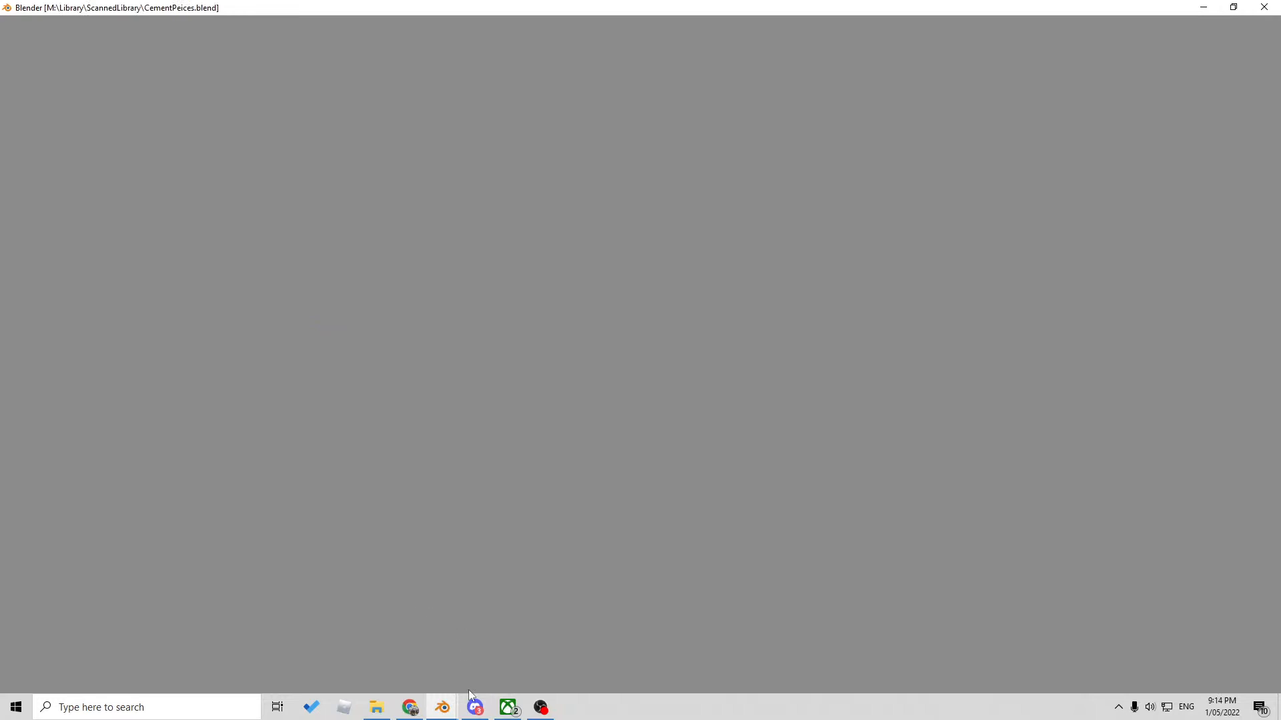
mouse_move(444, 709)
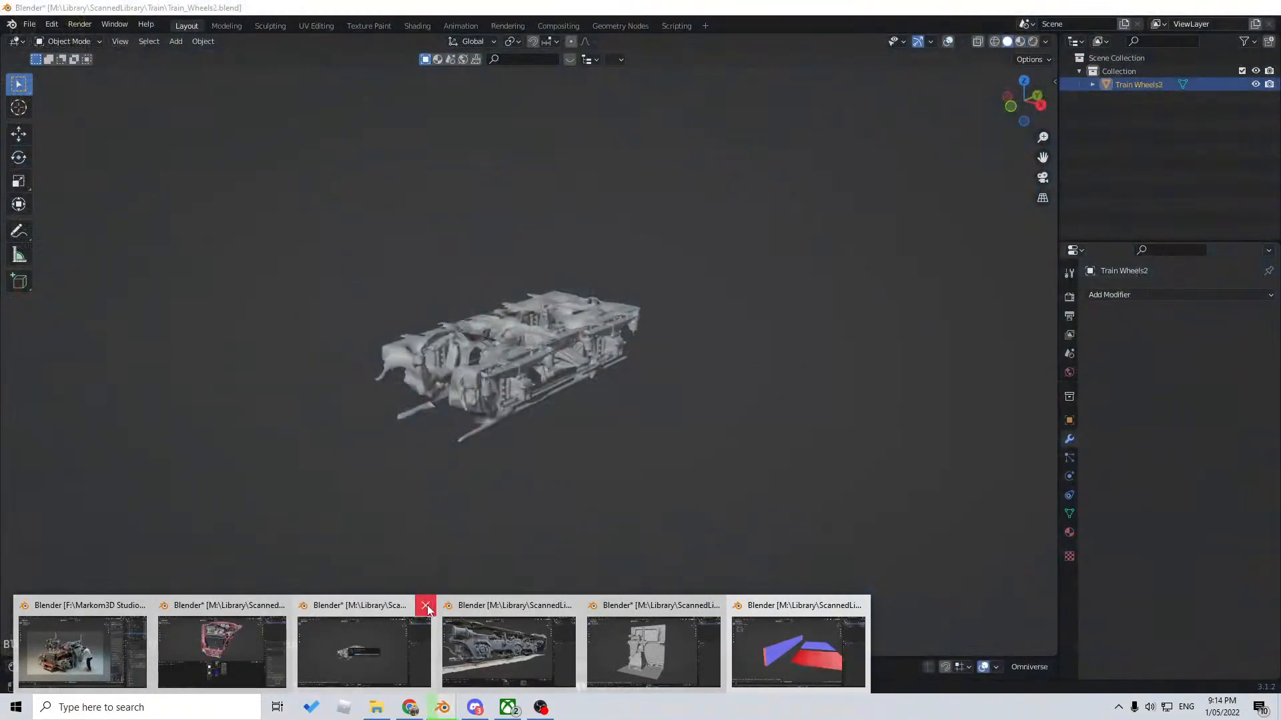
- Close the Train_Wheels2 file and one other open scanned-library Blender file without saving, leaving CementPeices.blend open
click(425, 605)
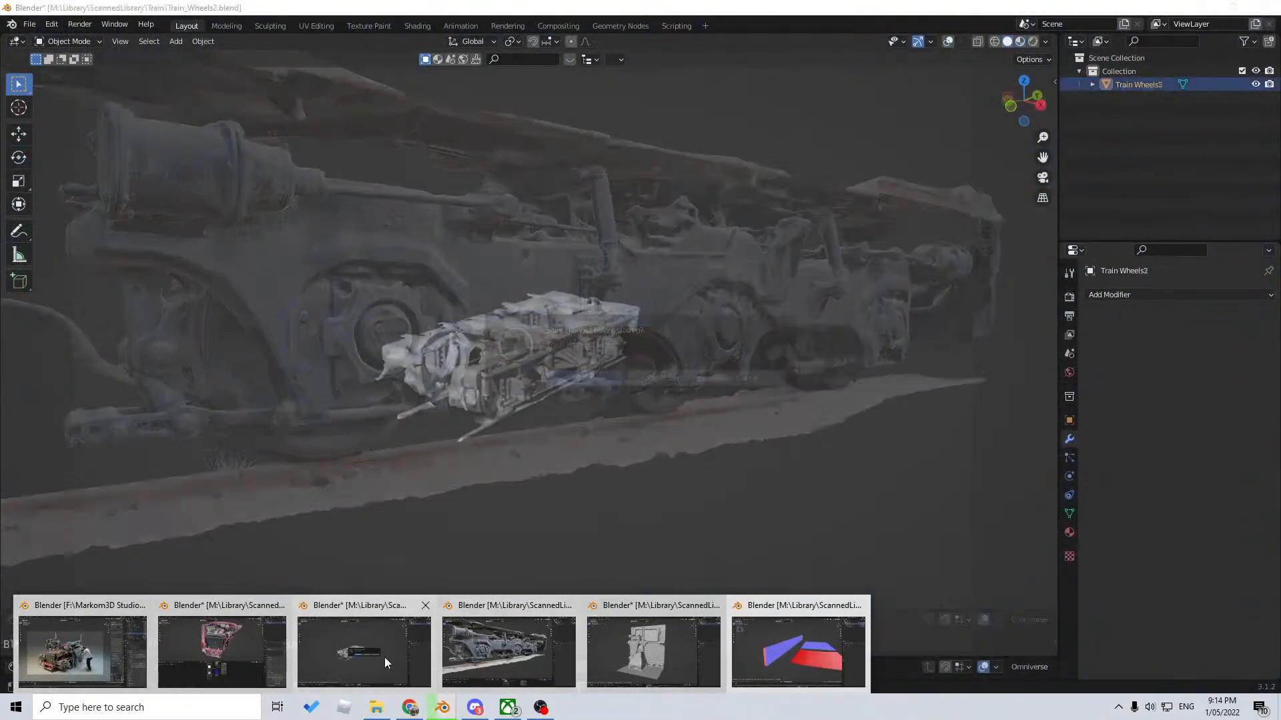
click(666, 378)
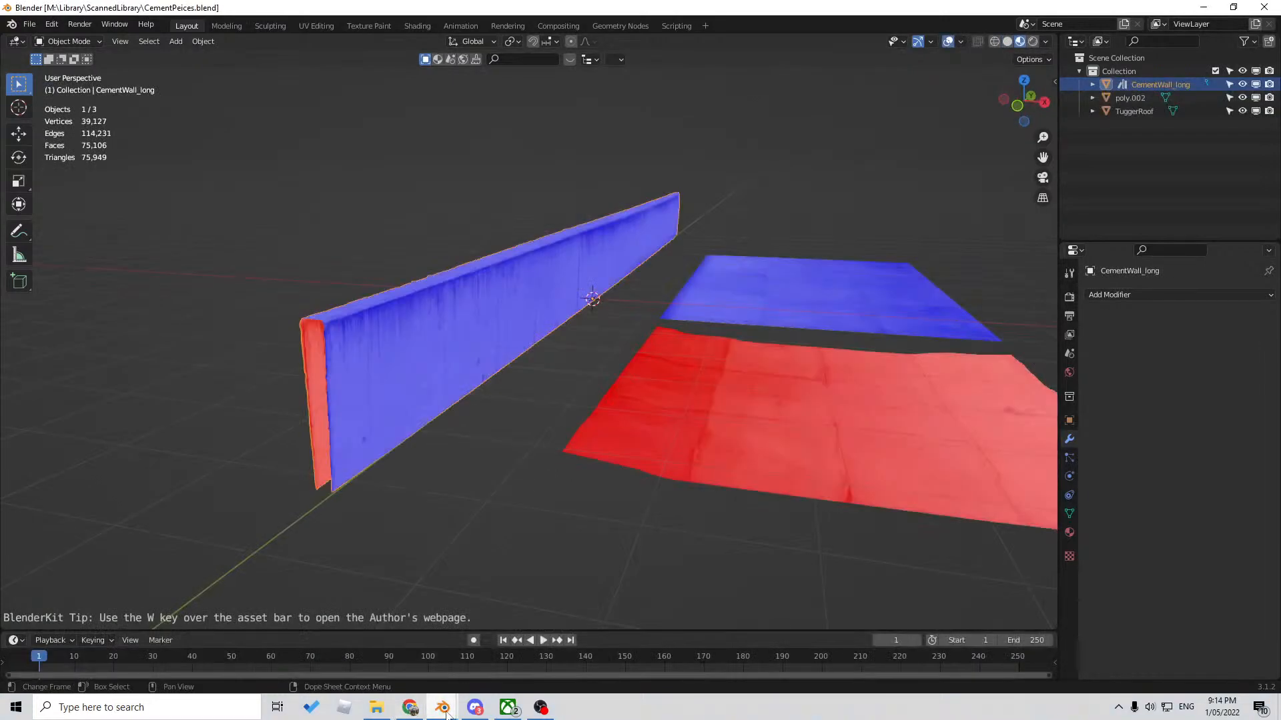
mouse_move(442, 707)
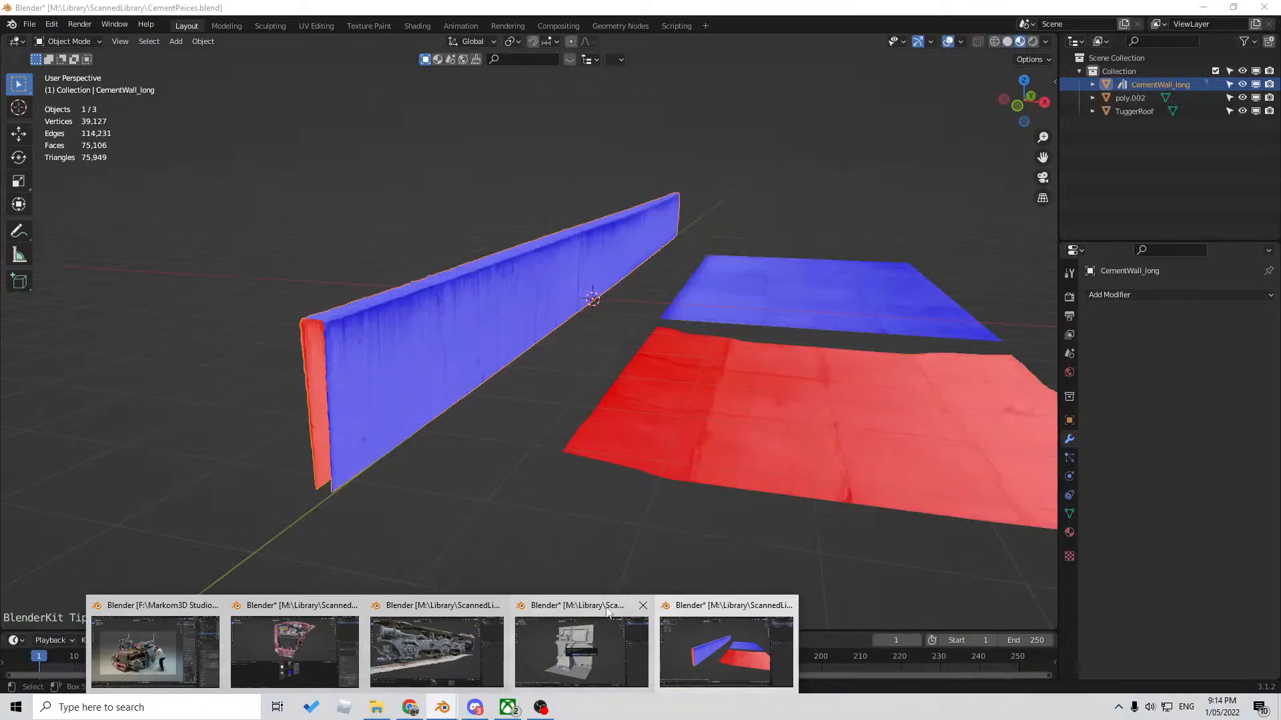
click(595, 623)
click(665, 375)
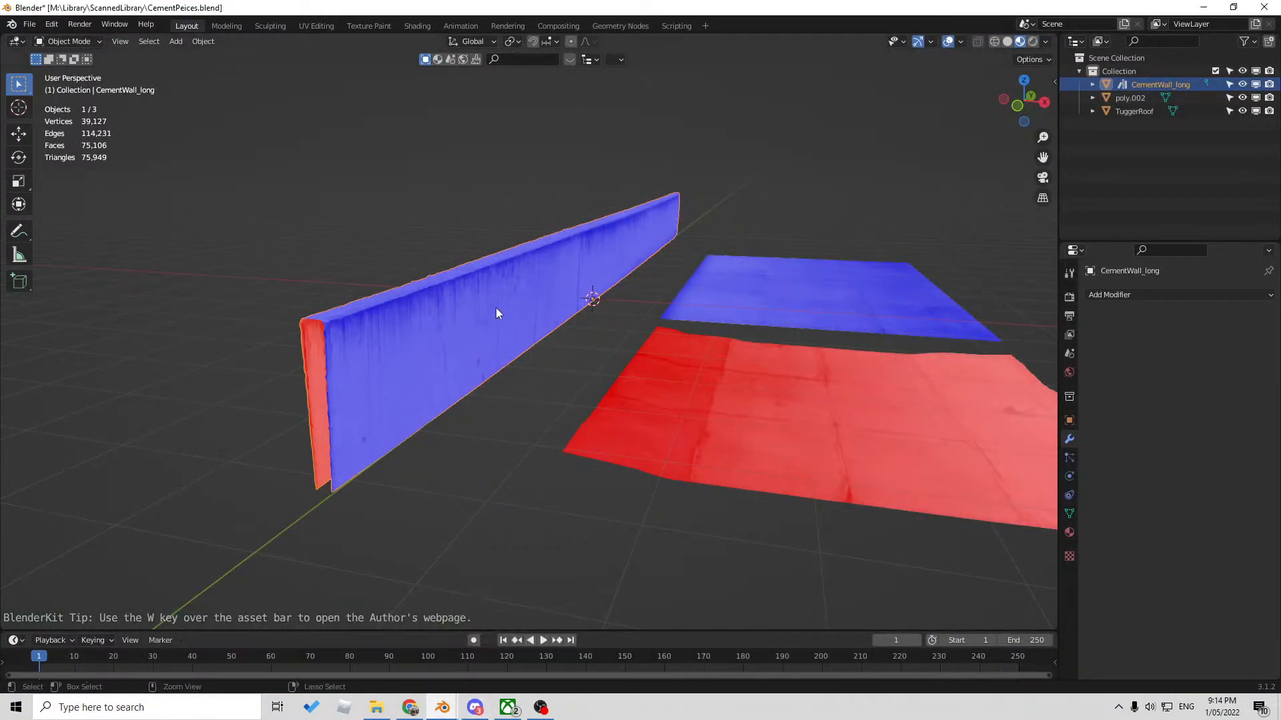
- Copy the CementWall_long object from CementPeices.blend and paste it into the engine sparks scene
key(ctrl+c)
click(1202, 7)
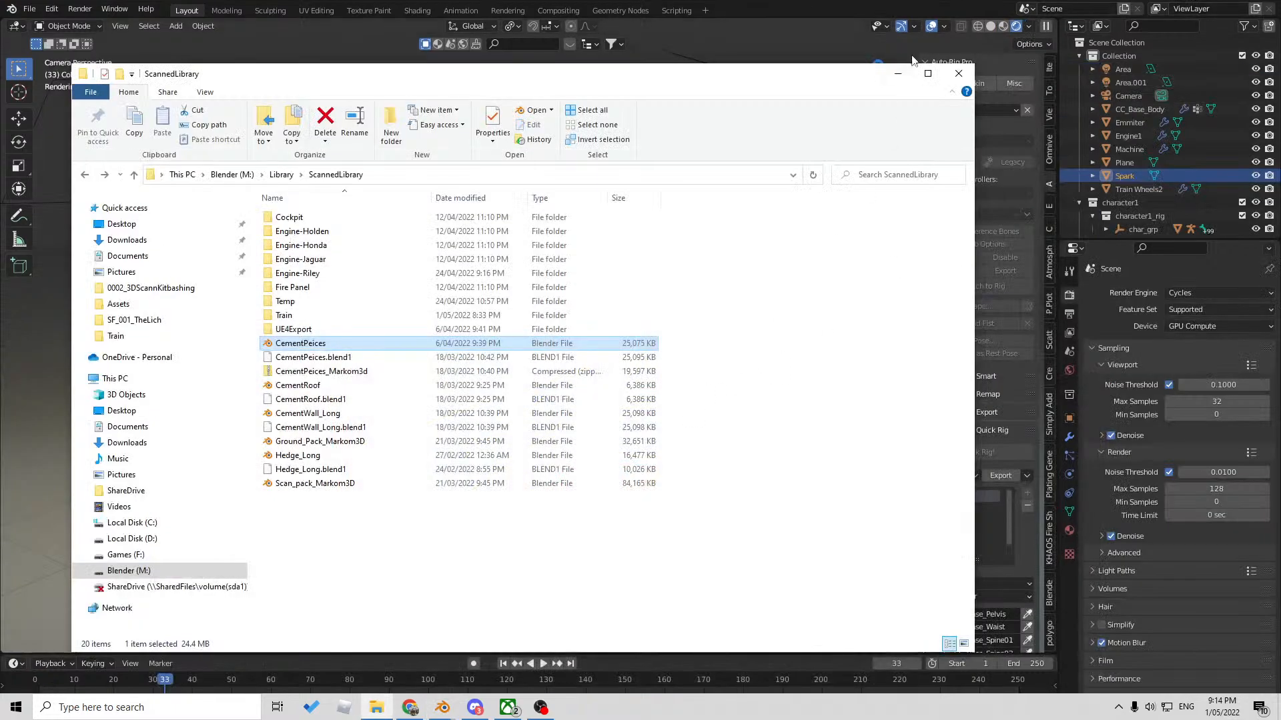
click(894, 70)
key(ctrl+v)
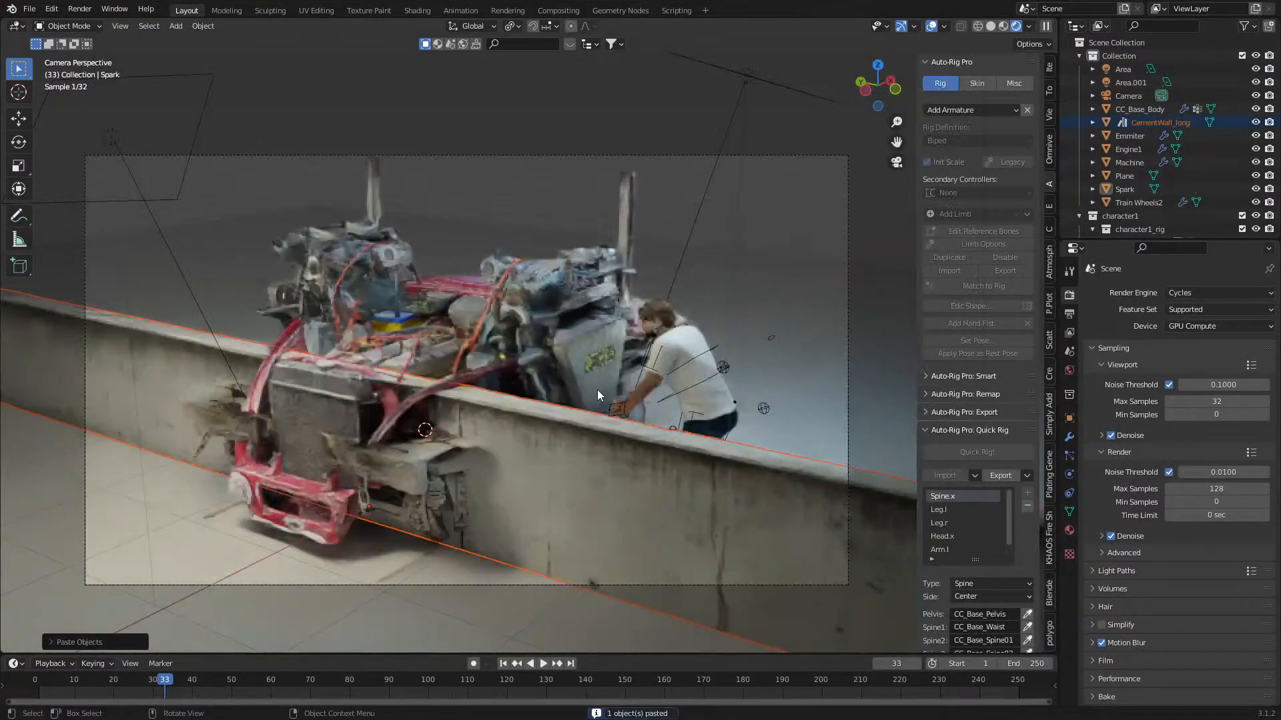
- Move the cement wall about 5 m along X so it stands behind the machine, and adjust its position along Y
scroll(562, 455, down, 1)
key(g)
key(x)
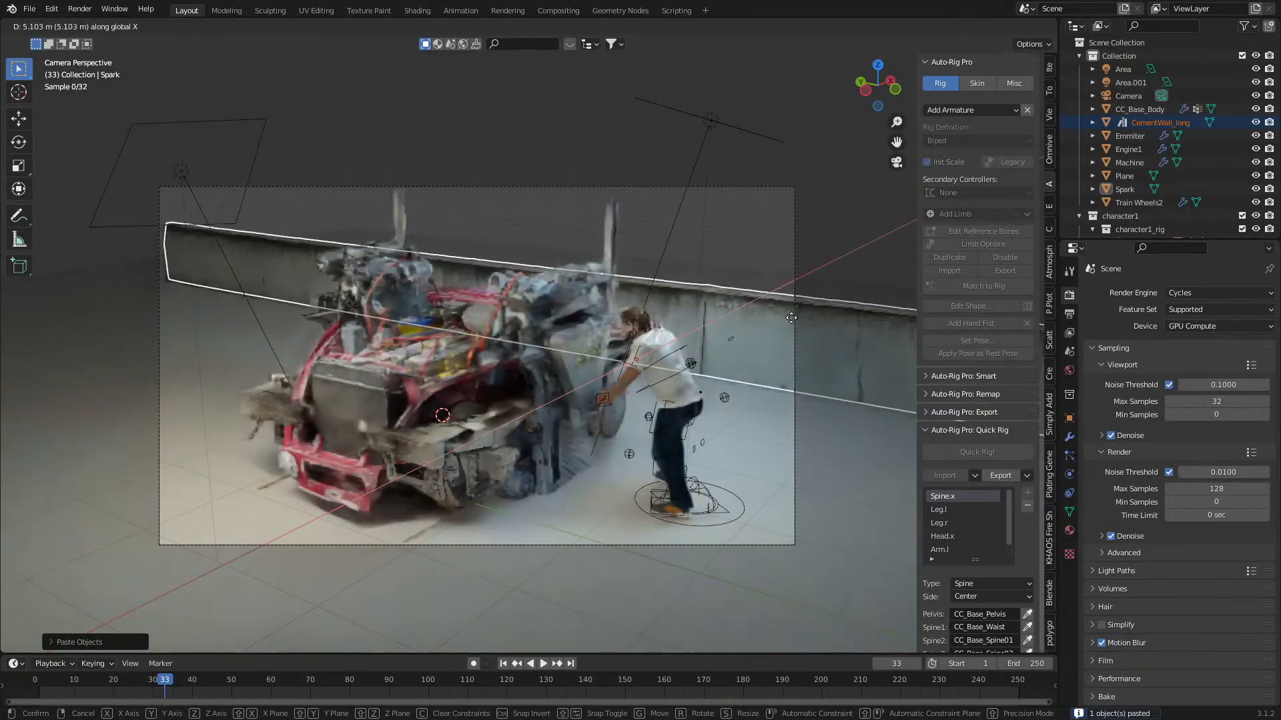
click(788, 320)
key(g)
key(y)
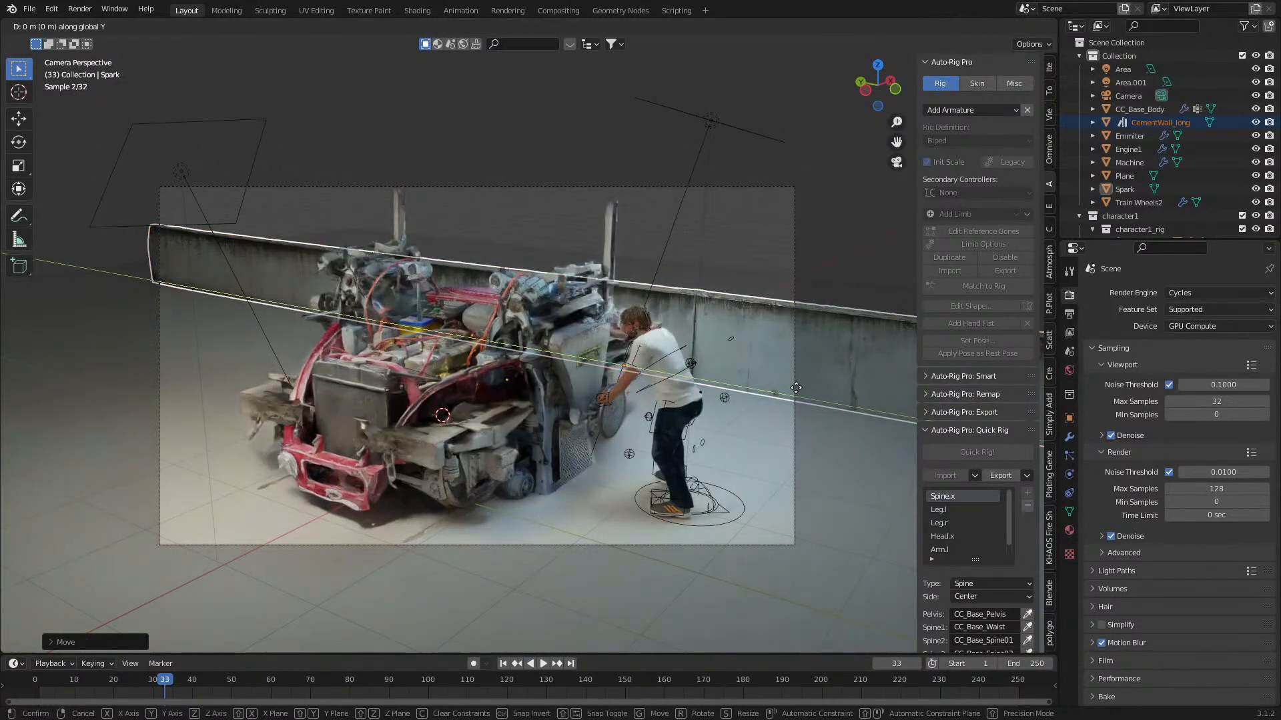
click(738, 373)
- Duplicate the cement wall about 1 m upward along Z and rotate the copy 180° around Z
scroll(633, 386, up, 5)
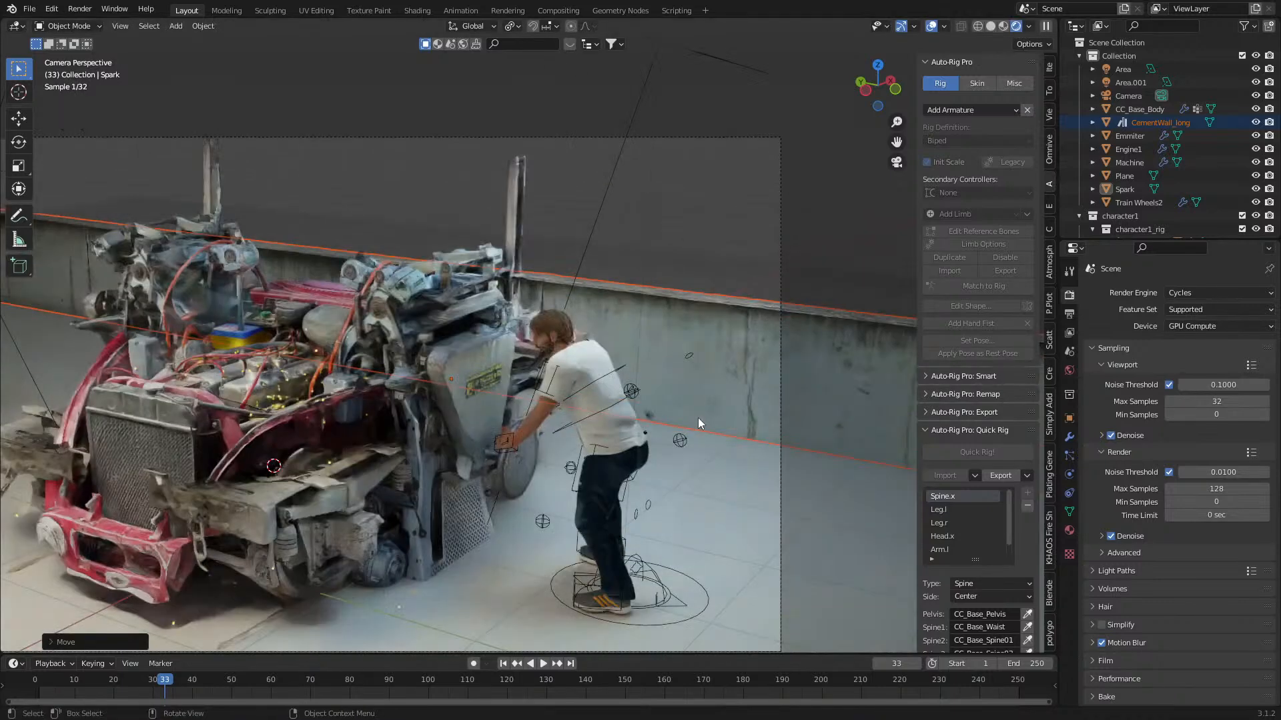
key(shift+d)
key(z)
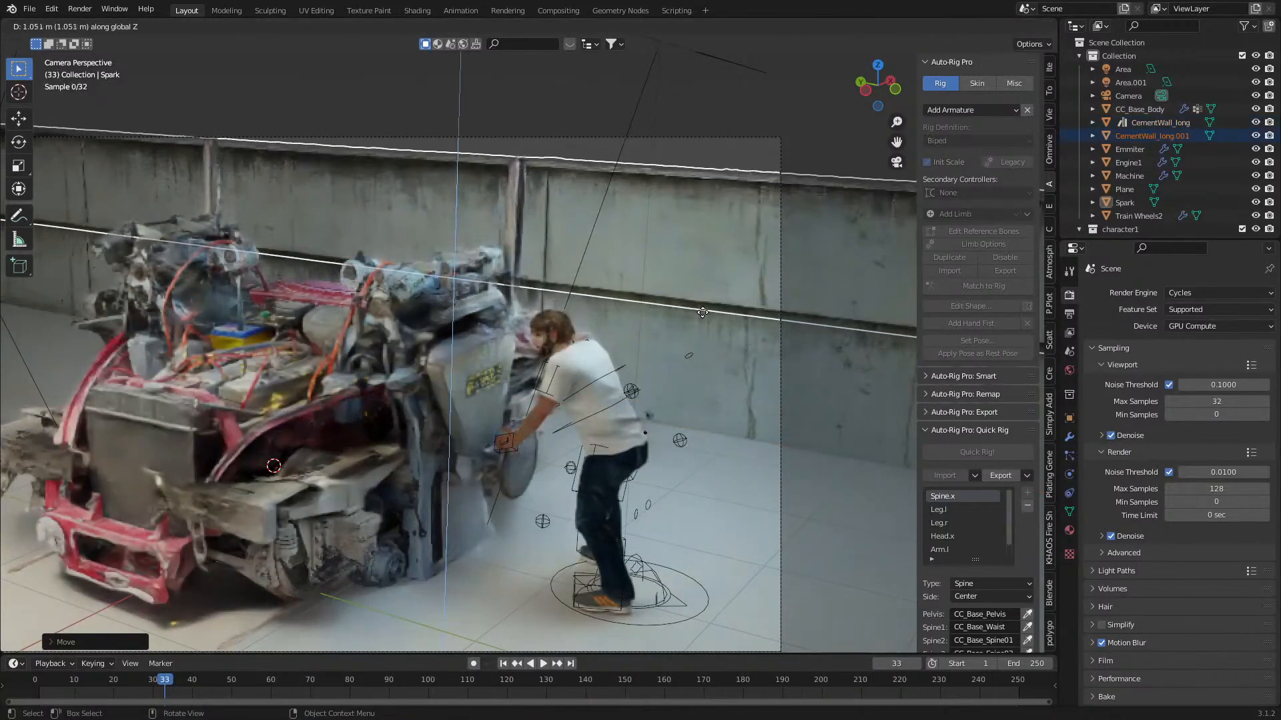
click(705, 308)
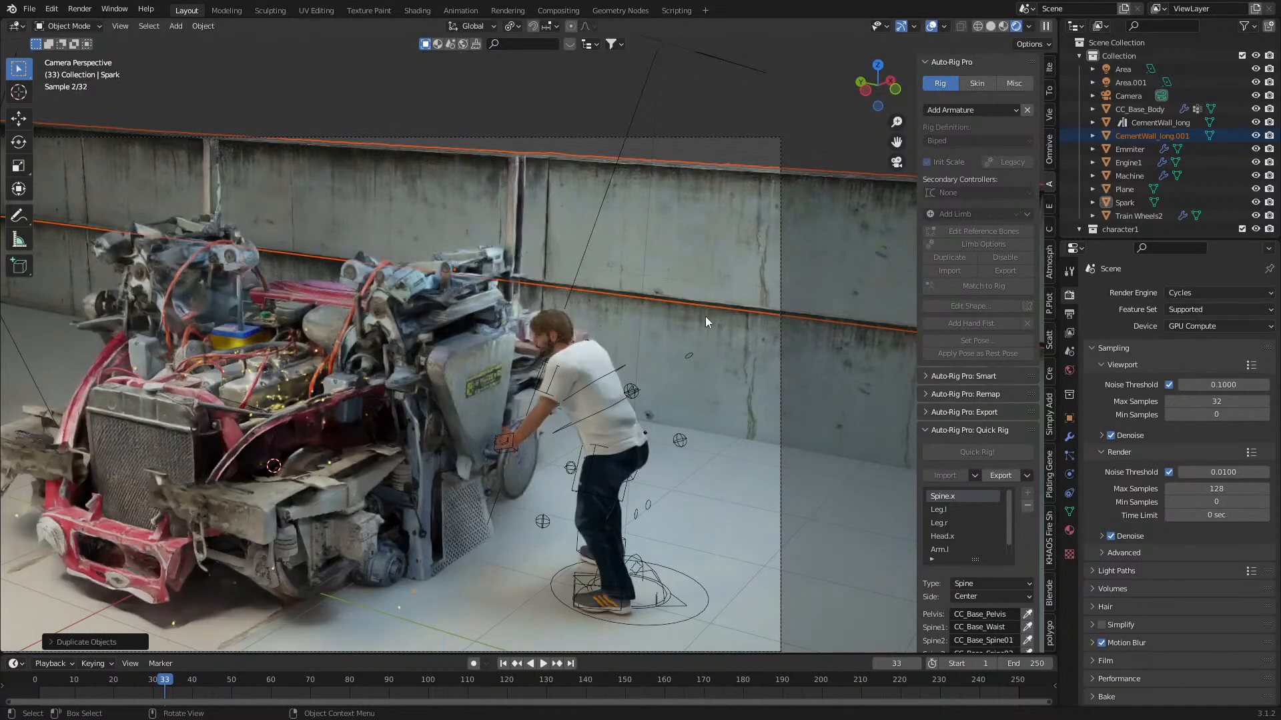
text(rz180)
key(Return)
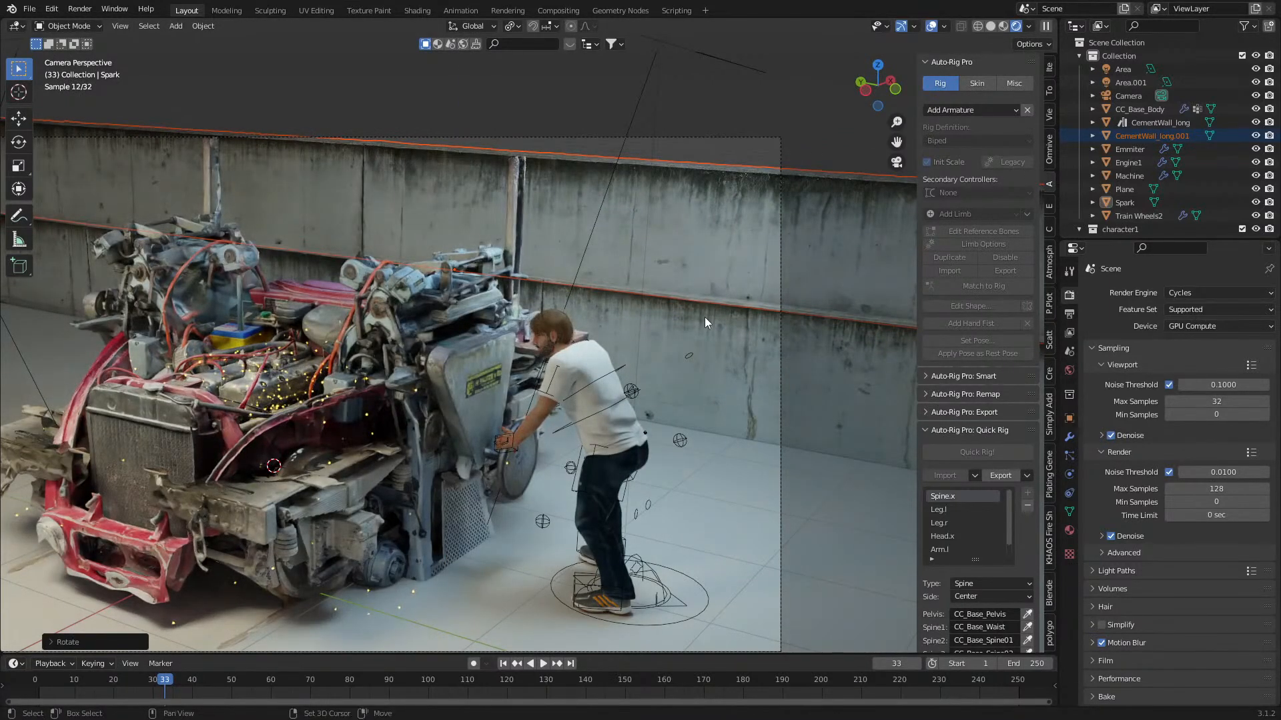
- Shift the upper cement wall slightly along X to line it up with the lower one
key(shift+s)
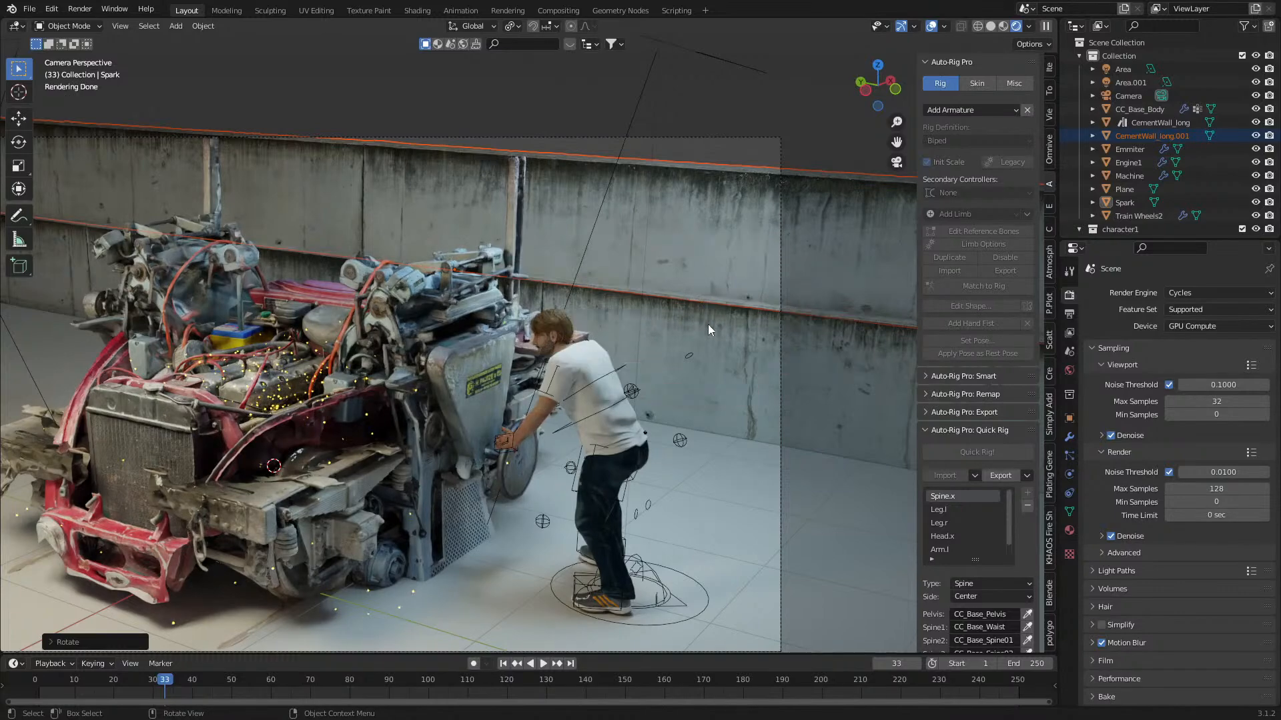
key(g)
key(x)
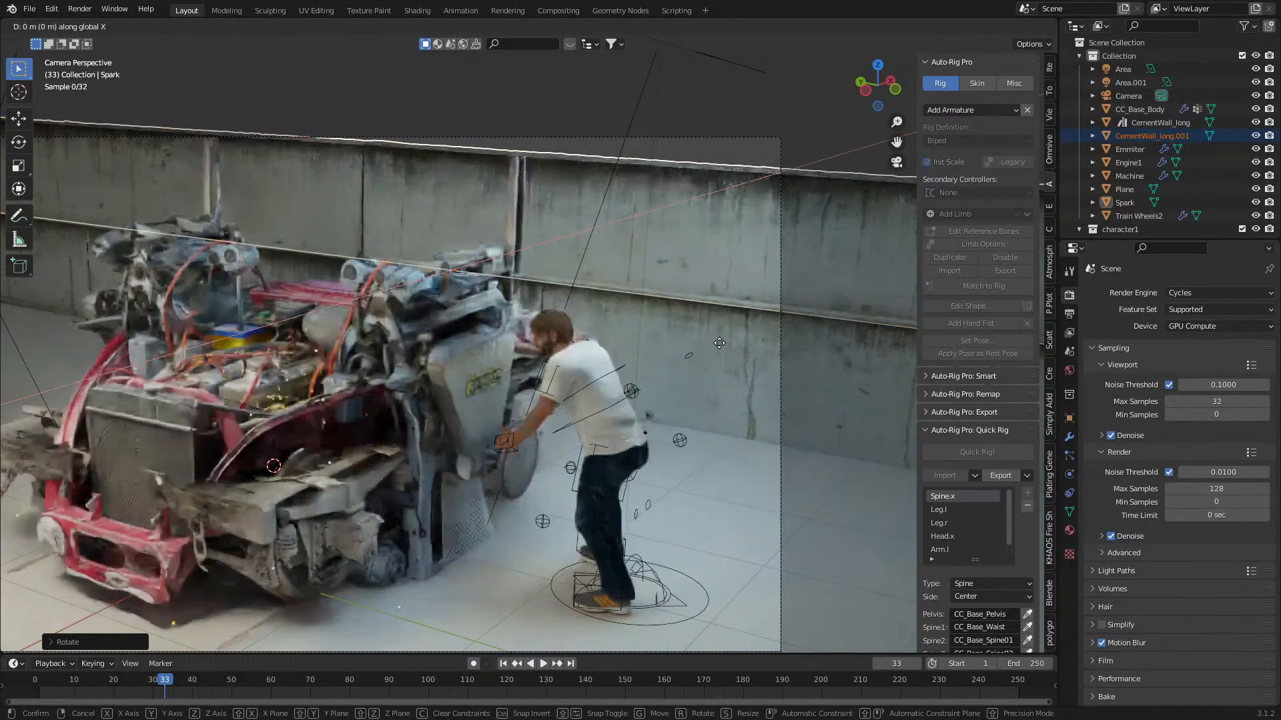
click(751, 373)
key(shift+s)
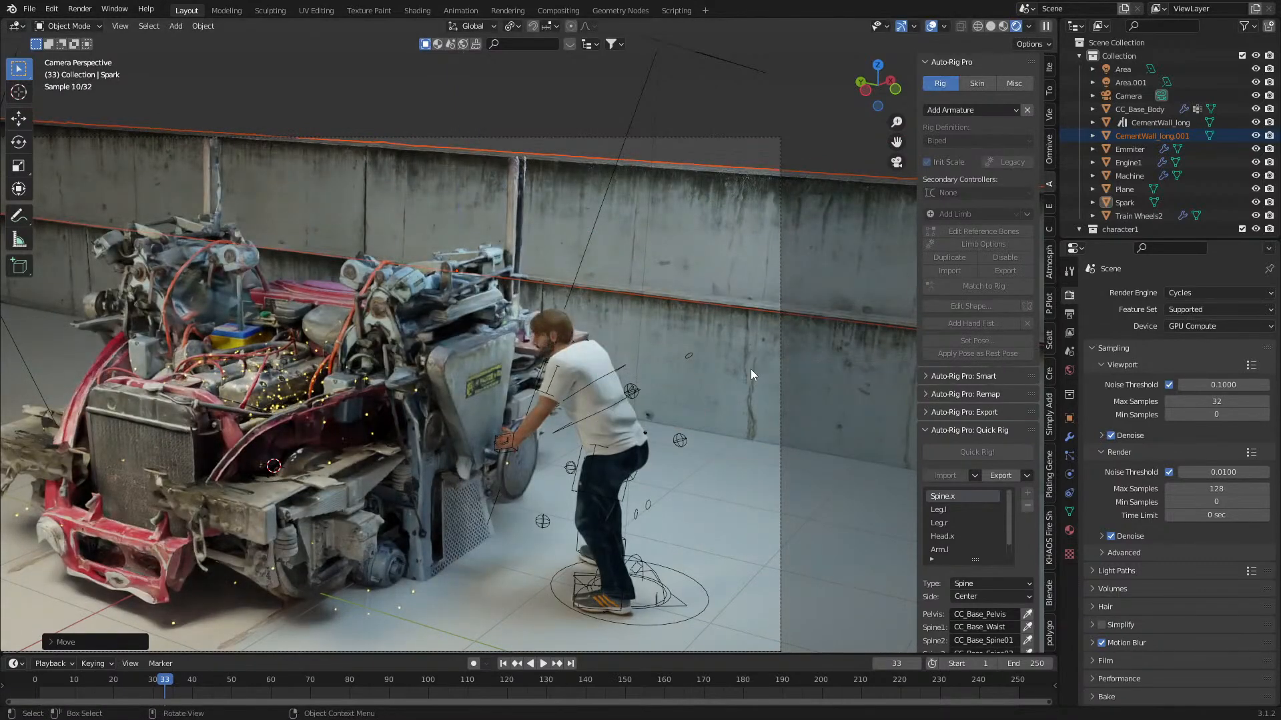
key(shift+d)
key(y)
right_click(751, 370)
key(ctrl+z)
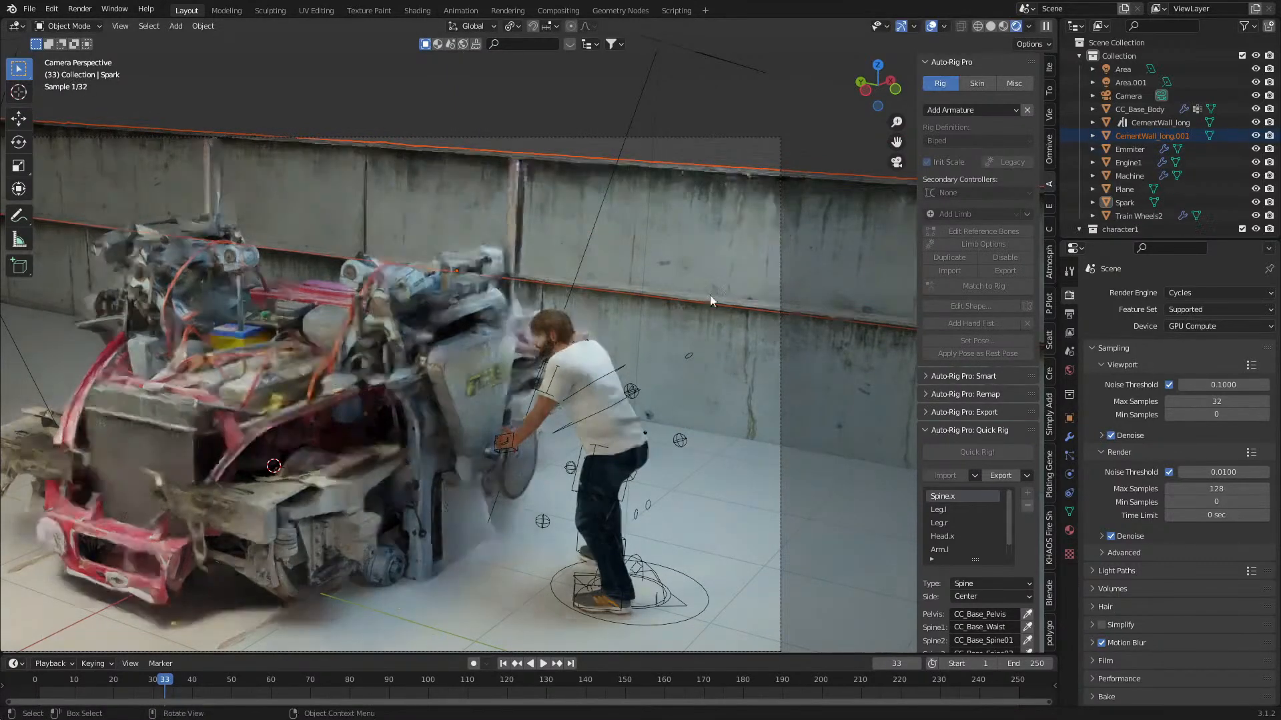
- Try a third row of cement wall by duplicating the upper wall about 1 m higher along Z, and delete the copy
key(shift+d)
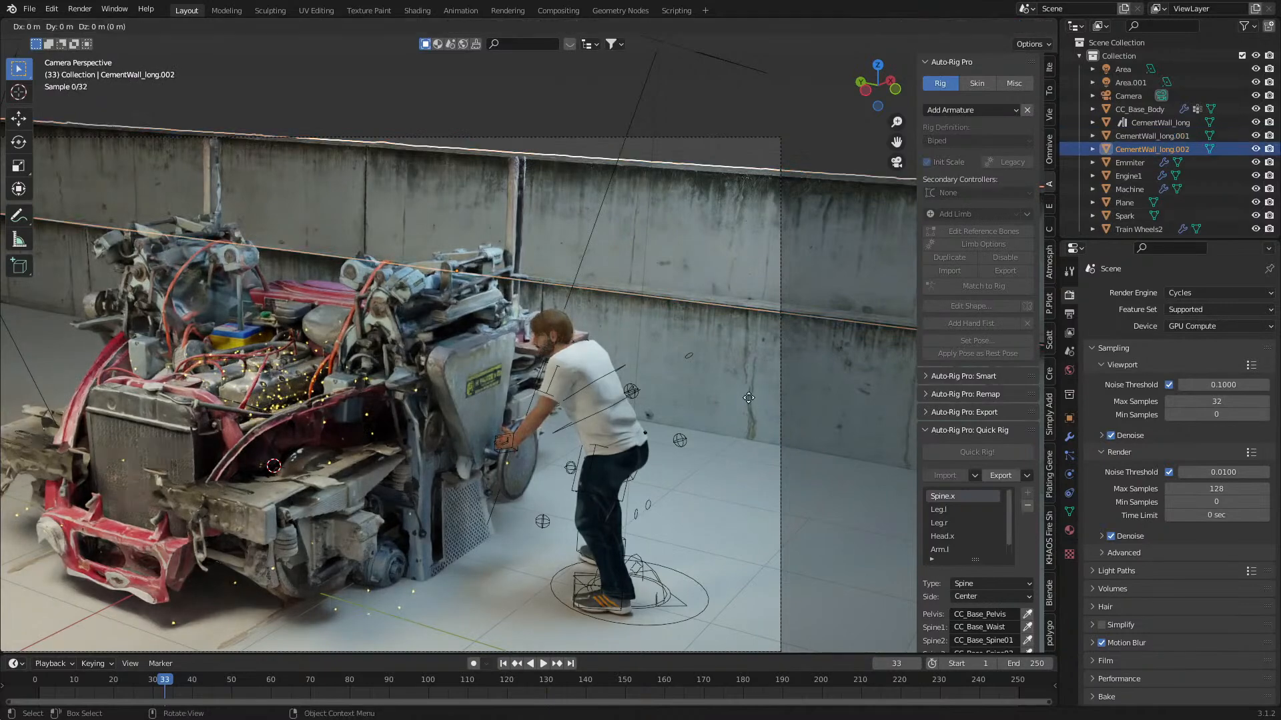
key(z)
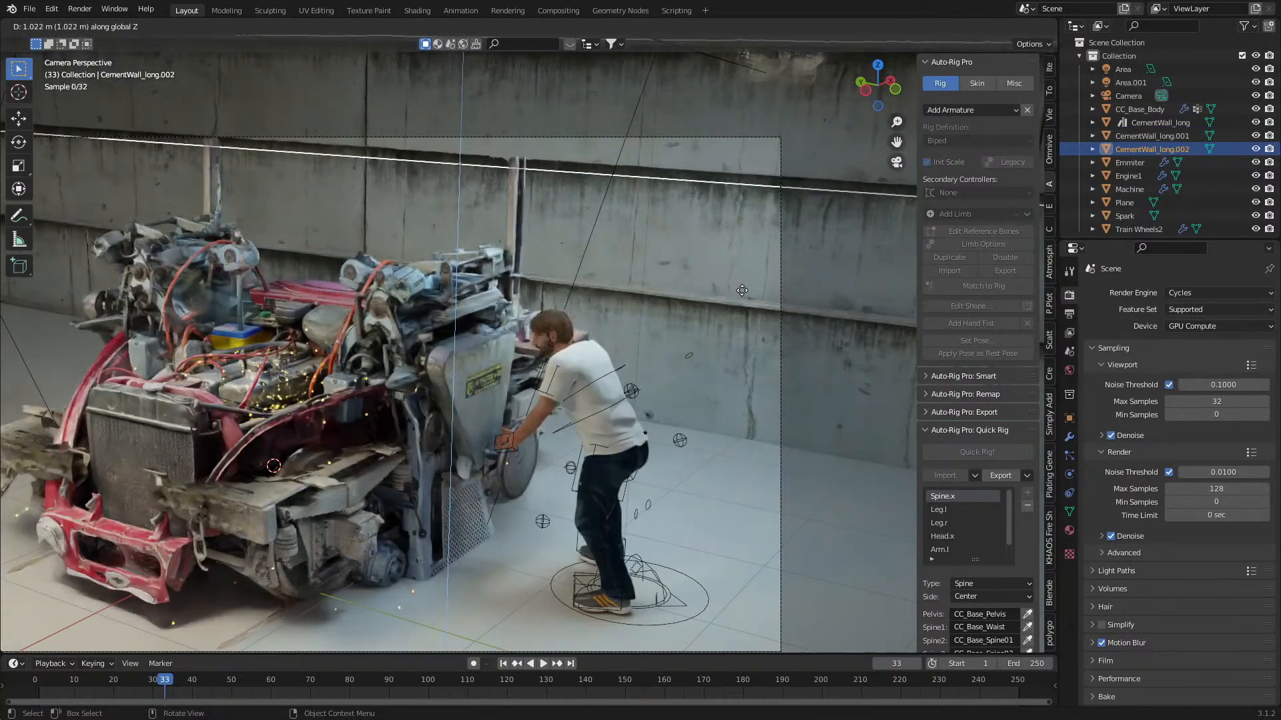
click(725, 280)
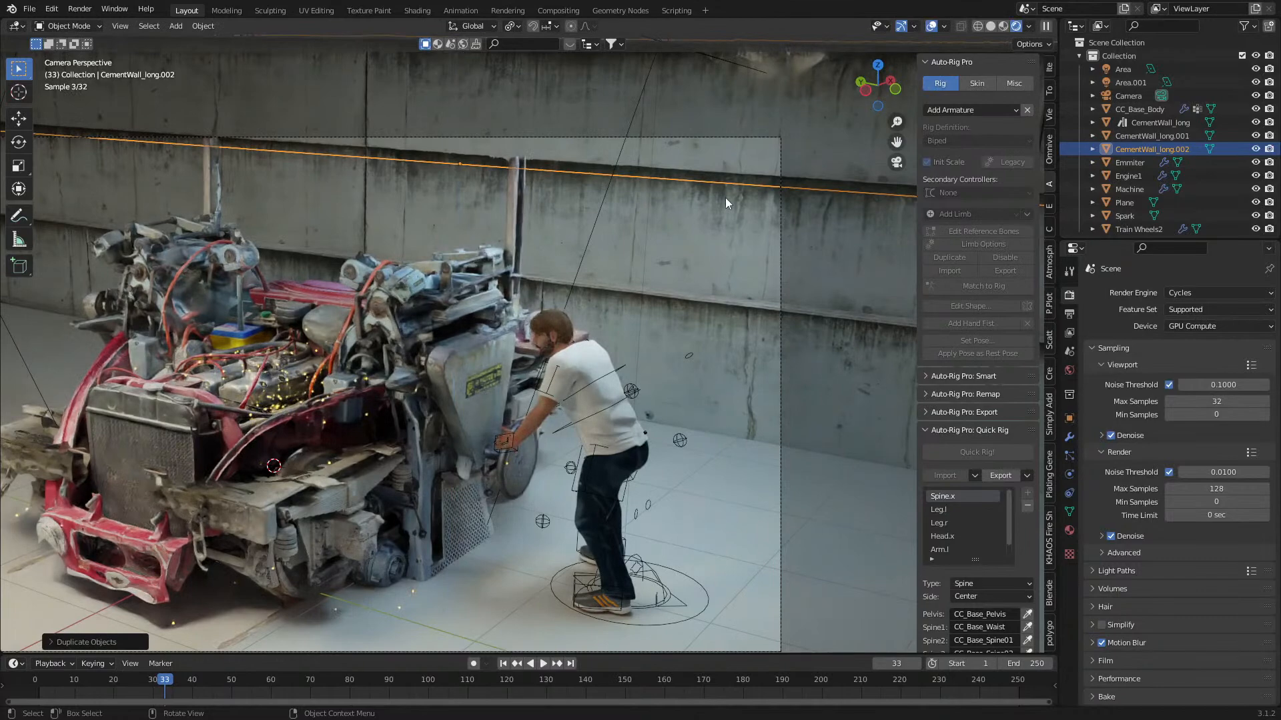
key(Delete)
- Select the upper and lower cement walls and scale them together along Z
click(726, 244)
shift+click(734, 353)
key(s)
key(z)
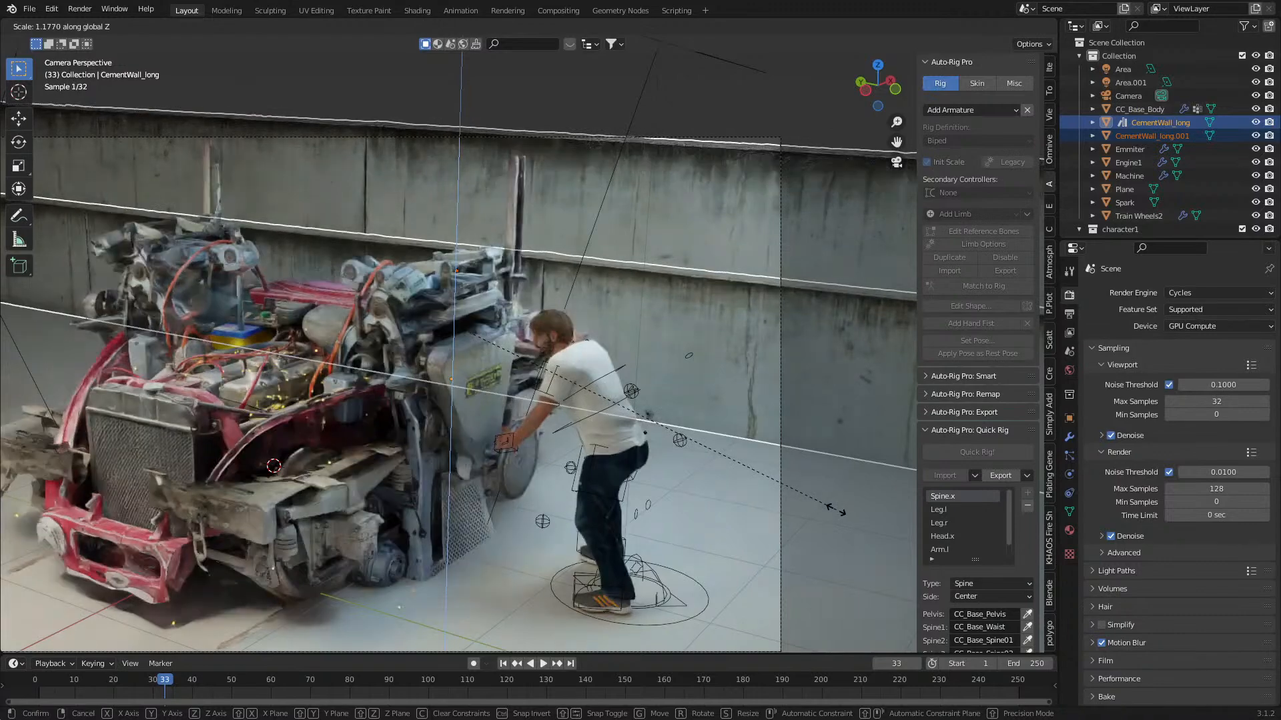
click(721, 471)
- Duplicate both stacked cement walls and rotate the copies 90° in the top view
scroll(677, 413, down, 3)
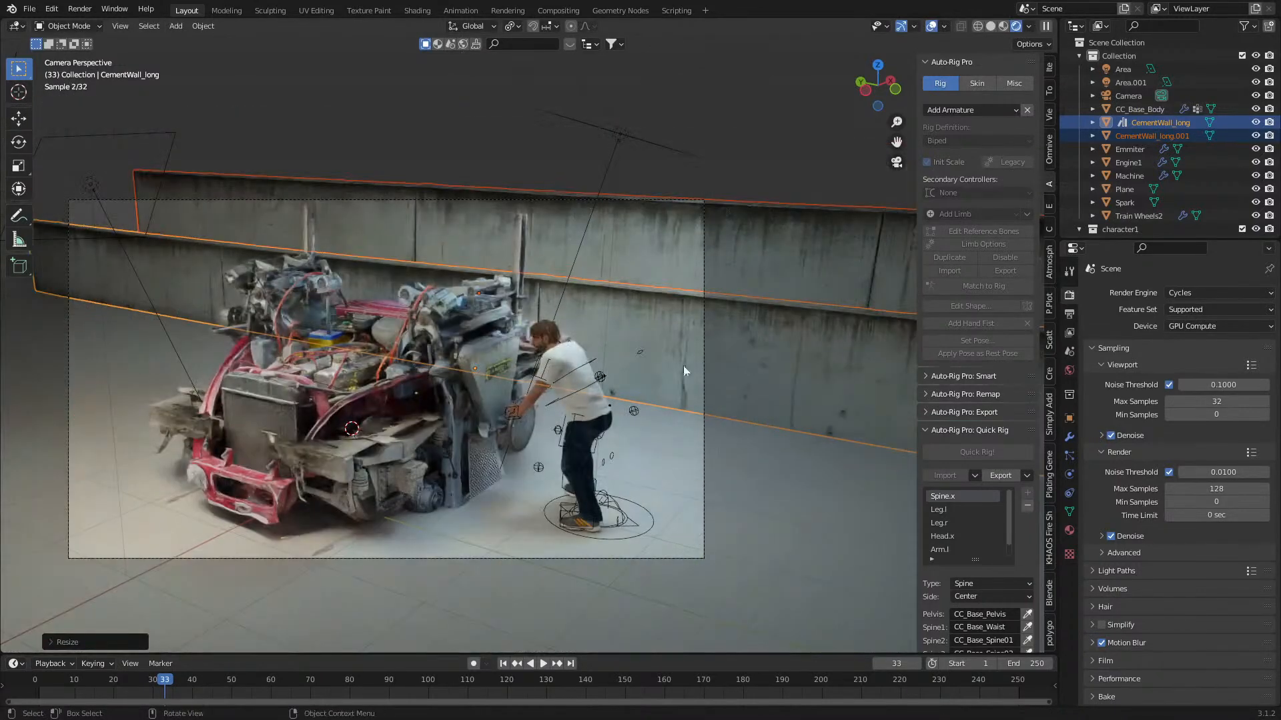
click(755, 171)
click(666, 351)
shift+click(691, 275)
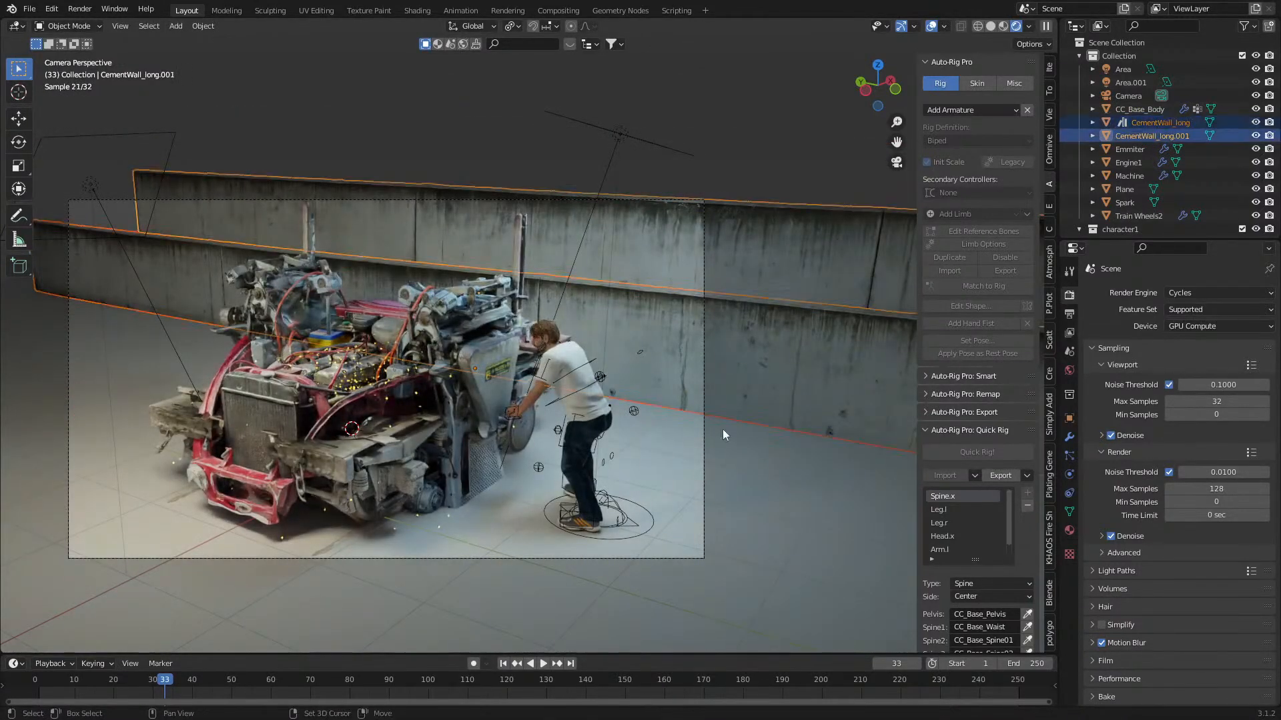
key(KP_7)
scroll(715, 487, down, 6)
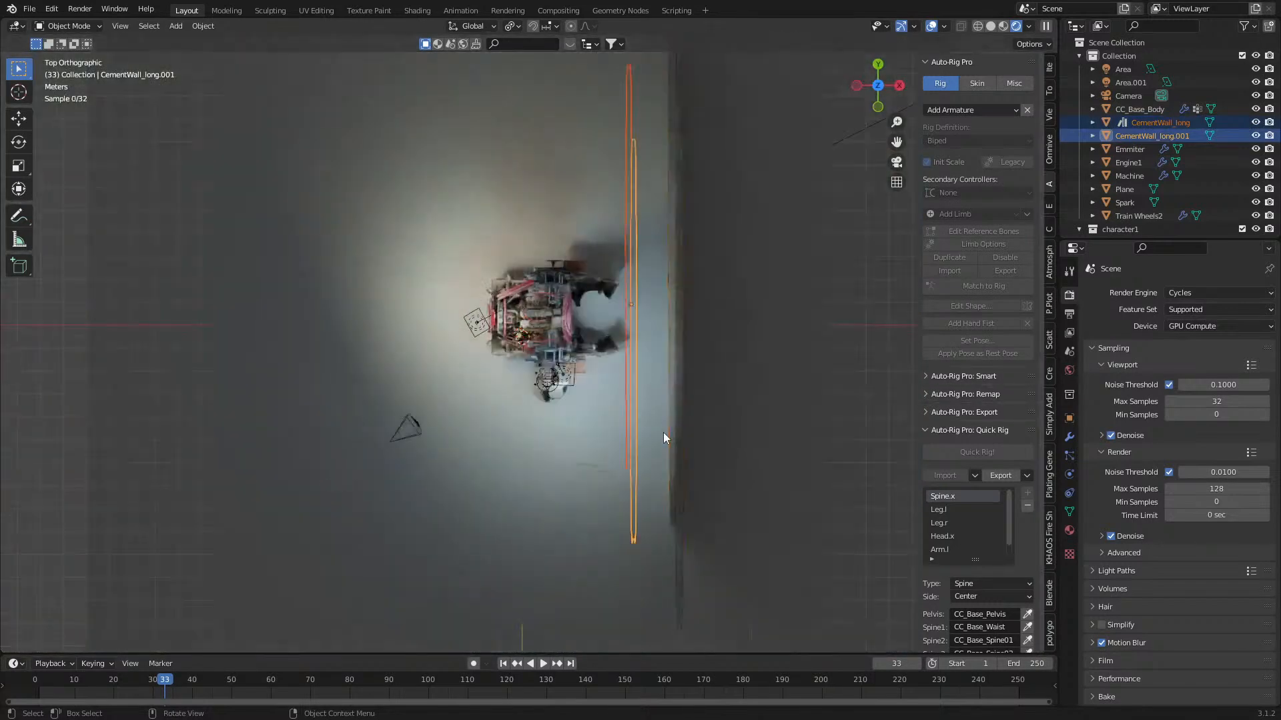
key(shift+d)
click(679, 448)
text(r90)
key(Return)
- Move the rotated walls to the machine's far side to form a corner with the back walls, and check the camera view
key(g)
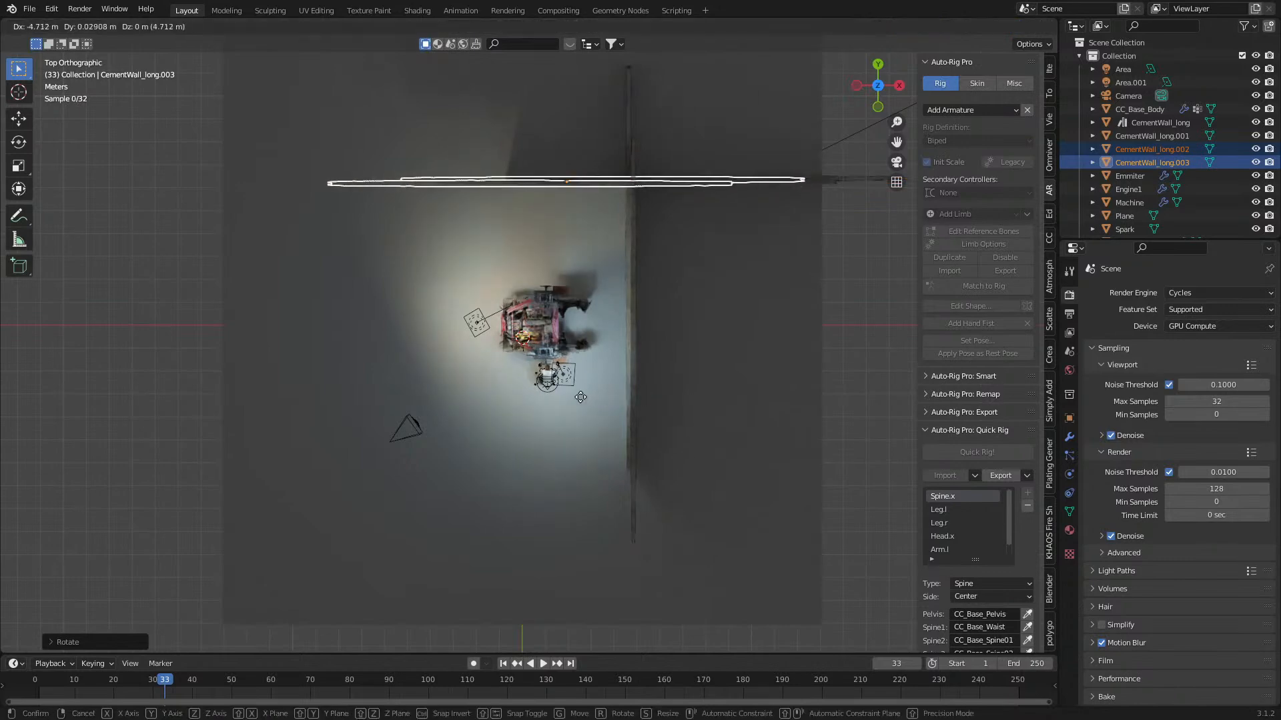
click(507, 404)
key(KP_0)
shift+middle_drag(423, 415, 469, 409)
scroll(468, 408, up, 1)
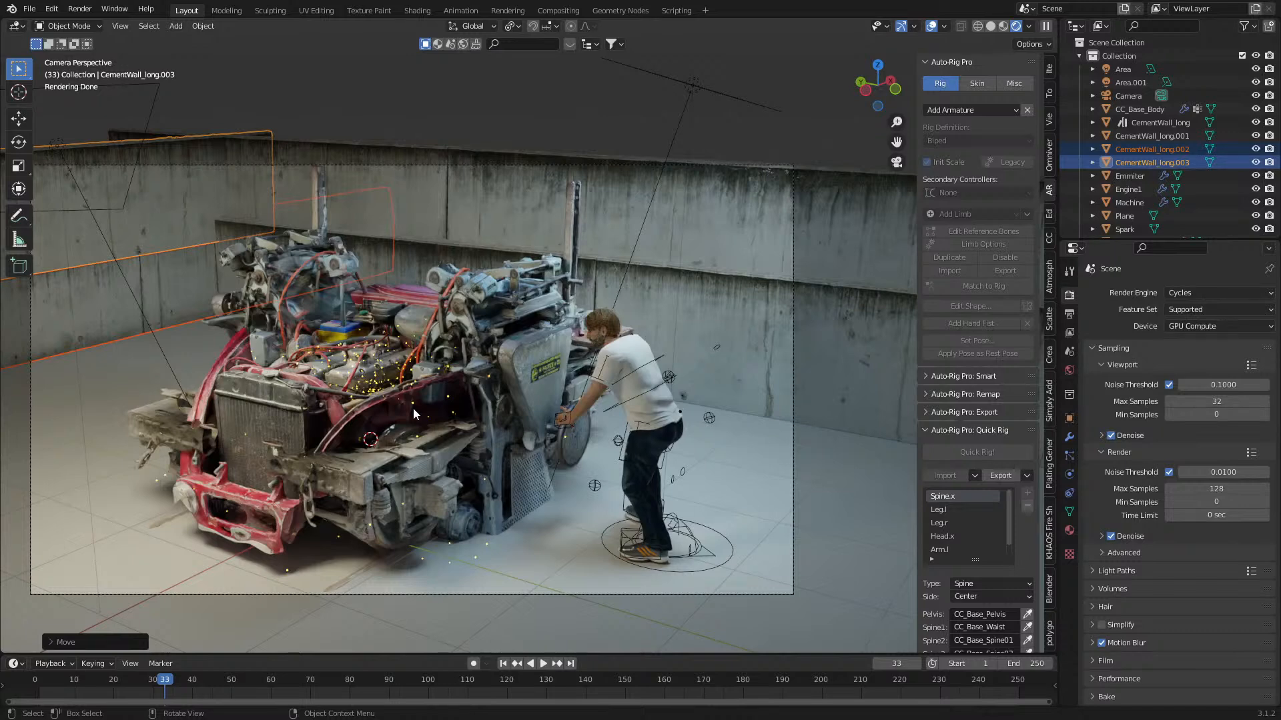
- Change the Sparks material's emission color to a deeper orange and render the current frame to check it
click(378, 385)
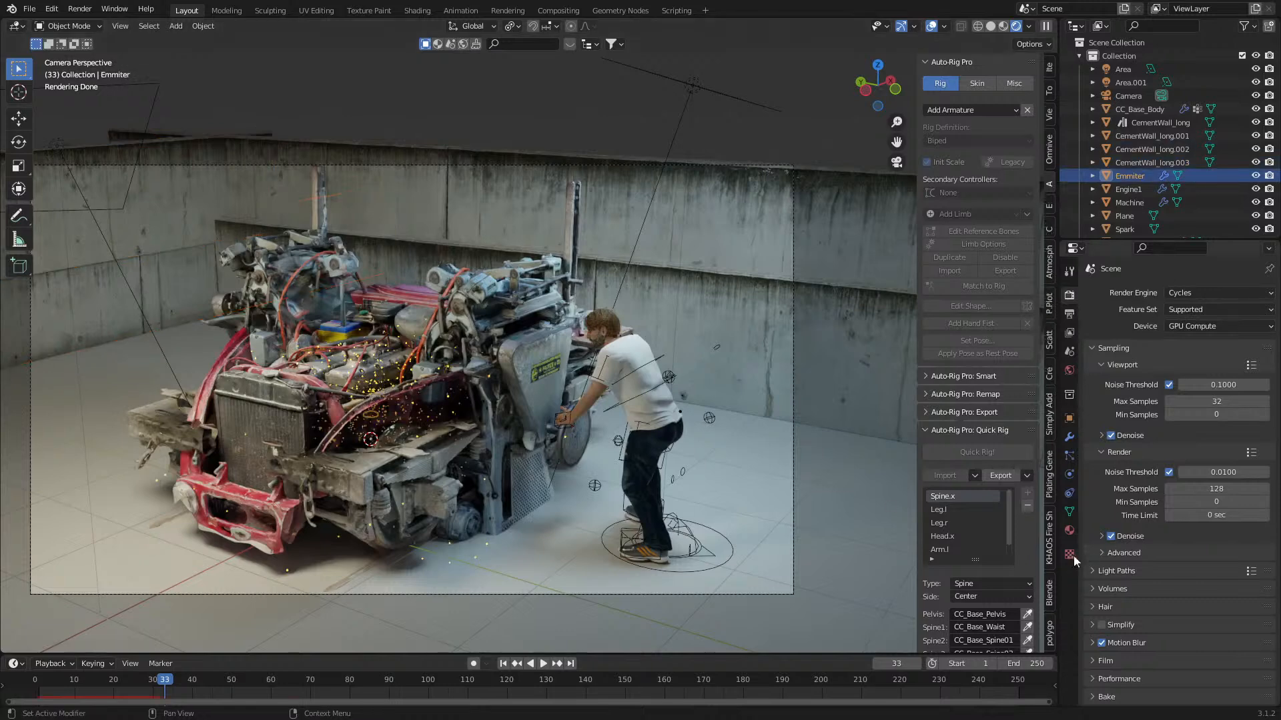
click(1125, 230)
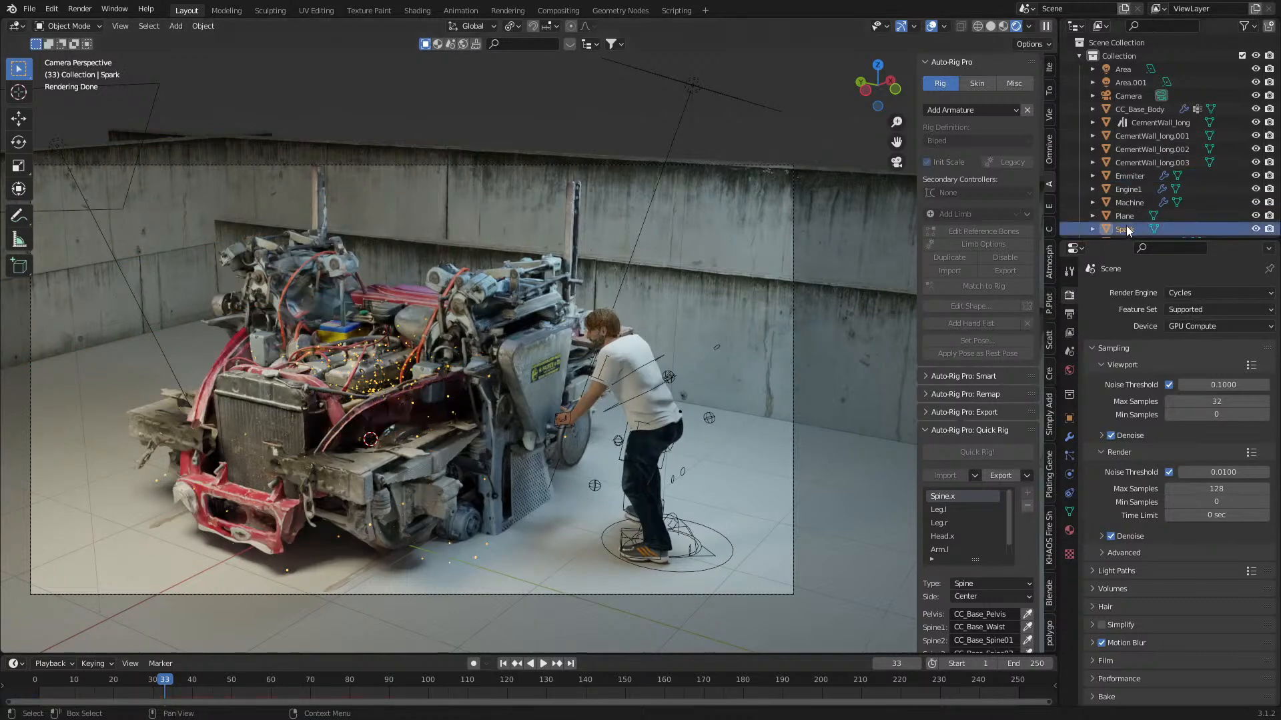
click(1070, 530)
click(1198, 434)
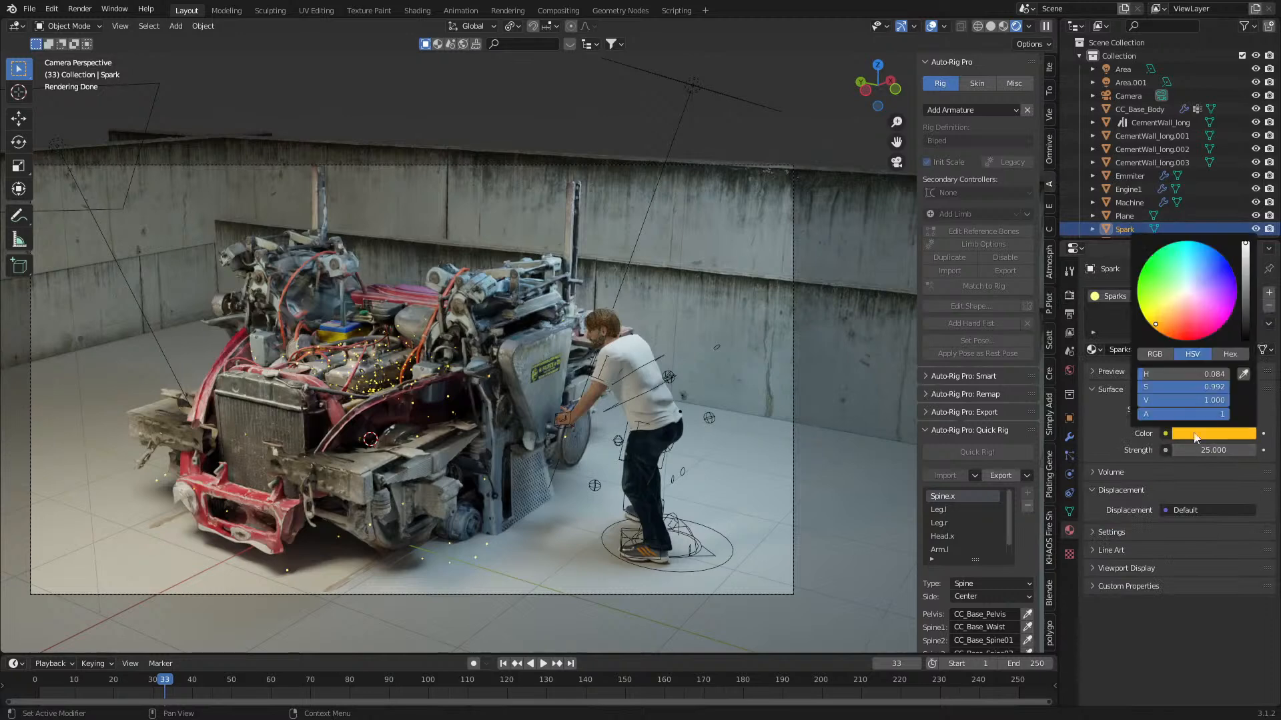
drag(1155, 325, 1167, 330)
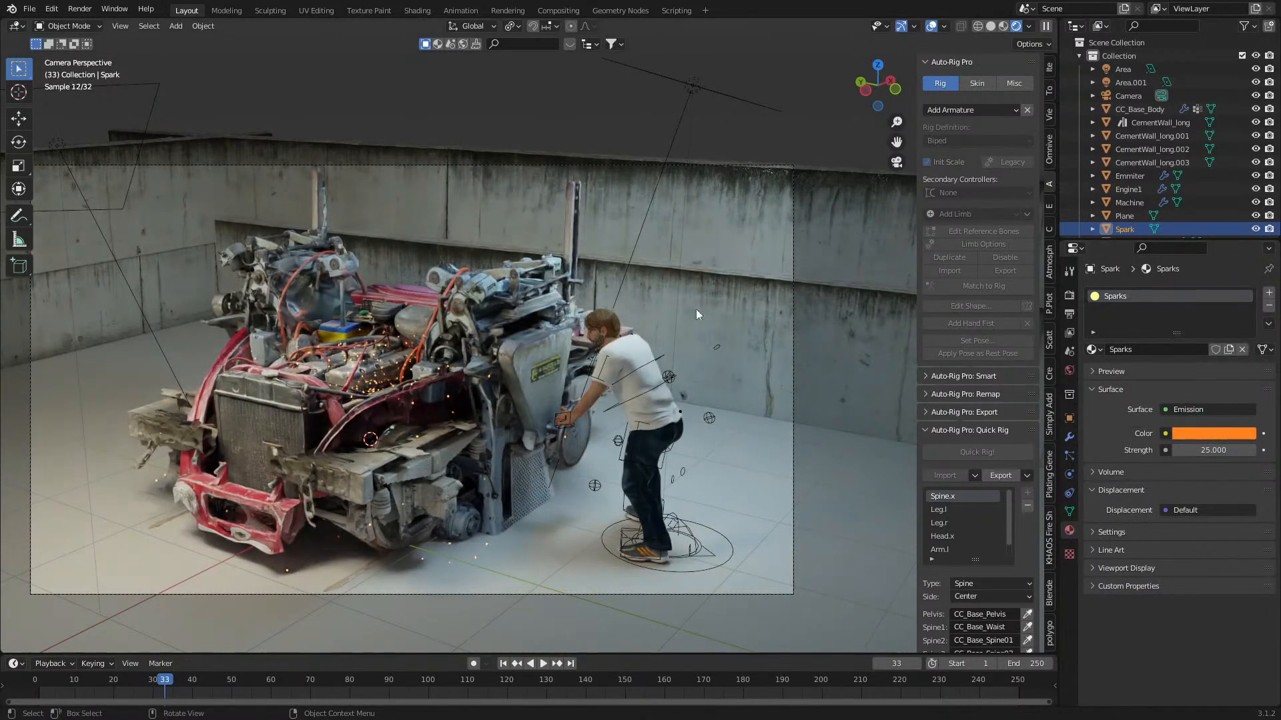
key(F12)
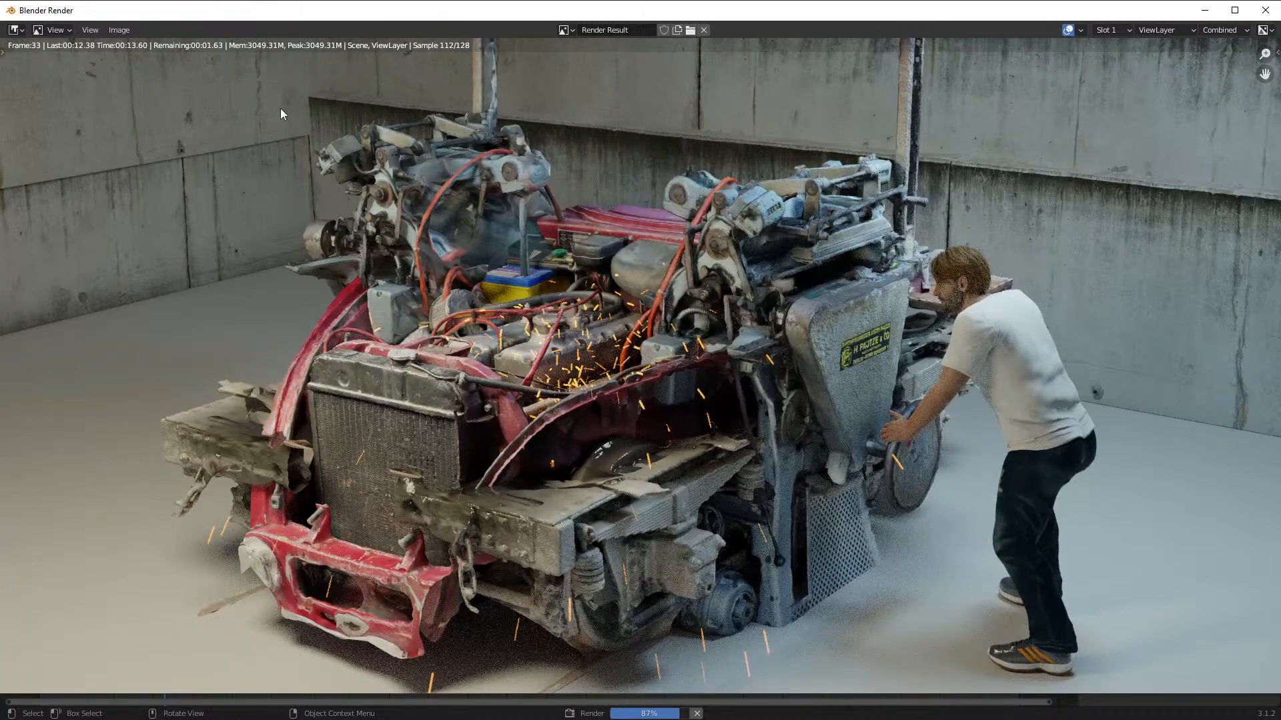
key(Escape)
- Offset the upper side wall slightly along Y so it is not flush with the wall beneath it
click(198, 200)
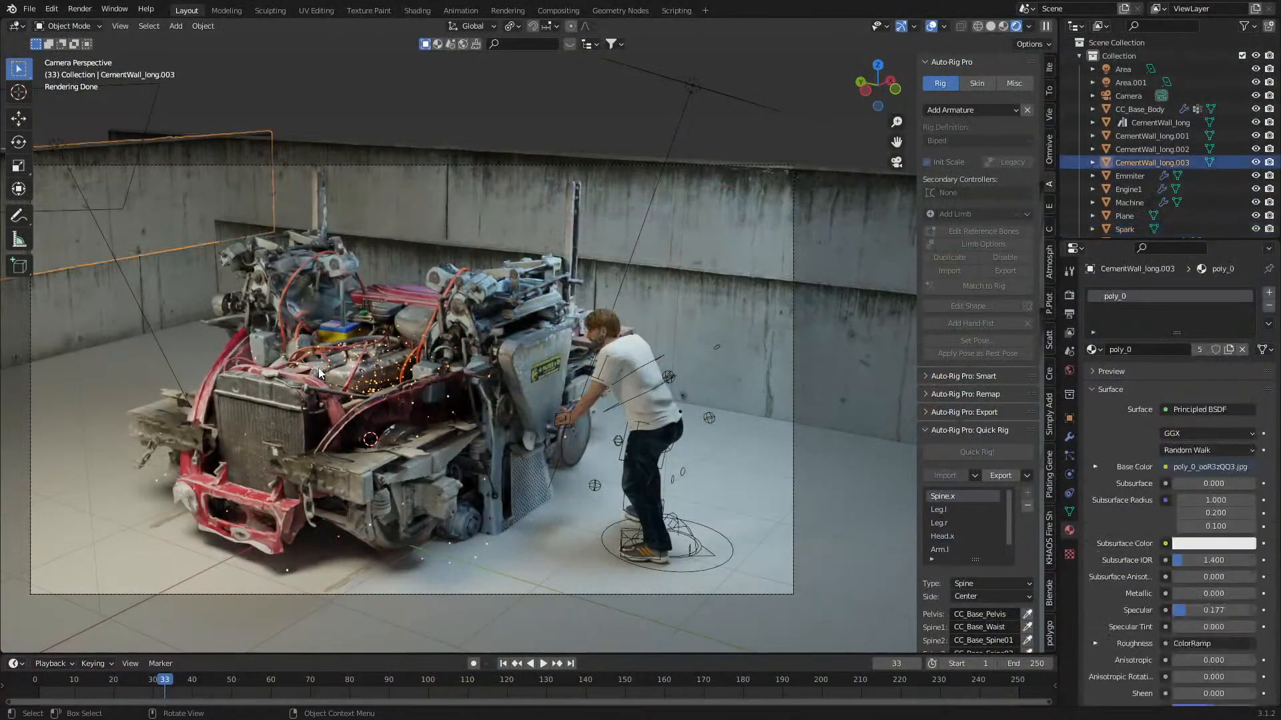
key(g)
key(y)
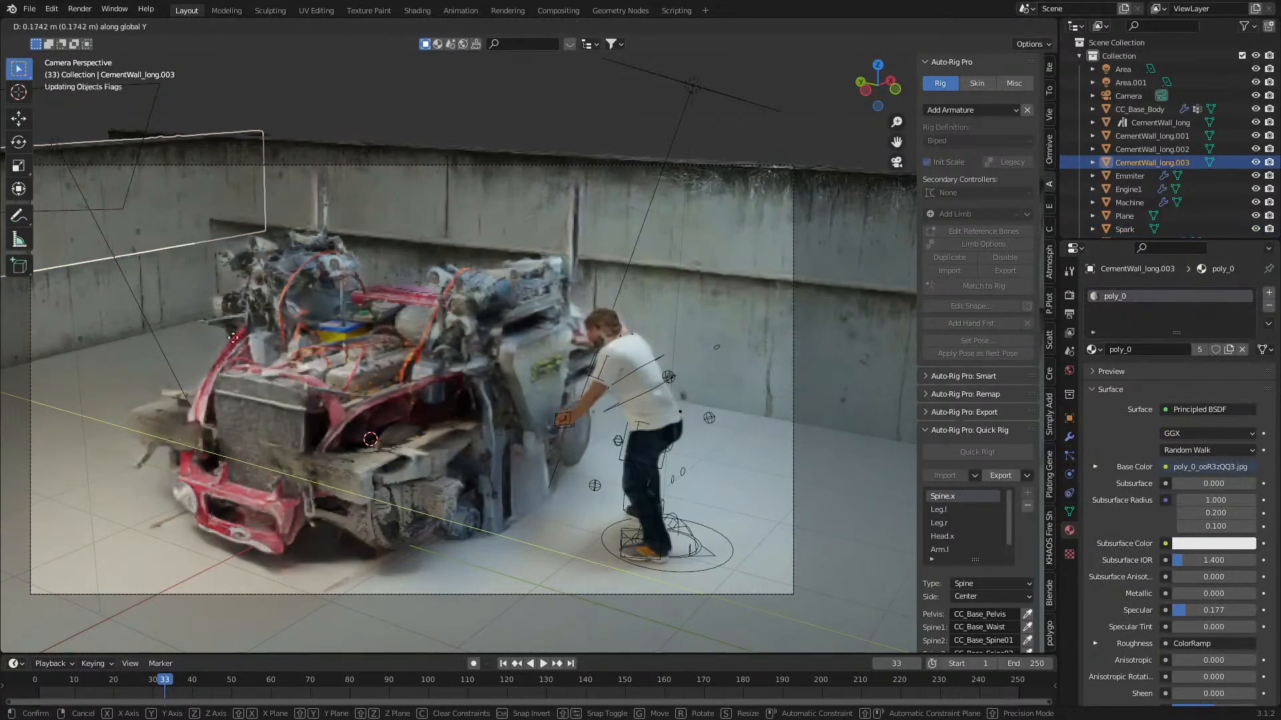
click(237, 339)
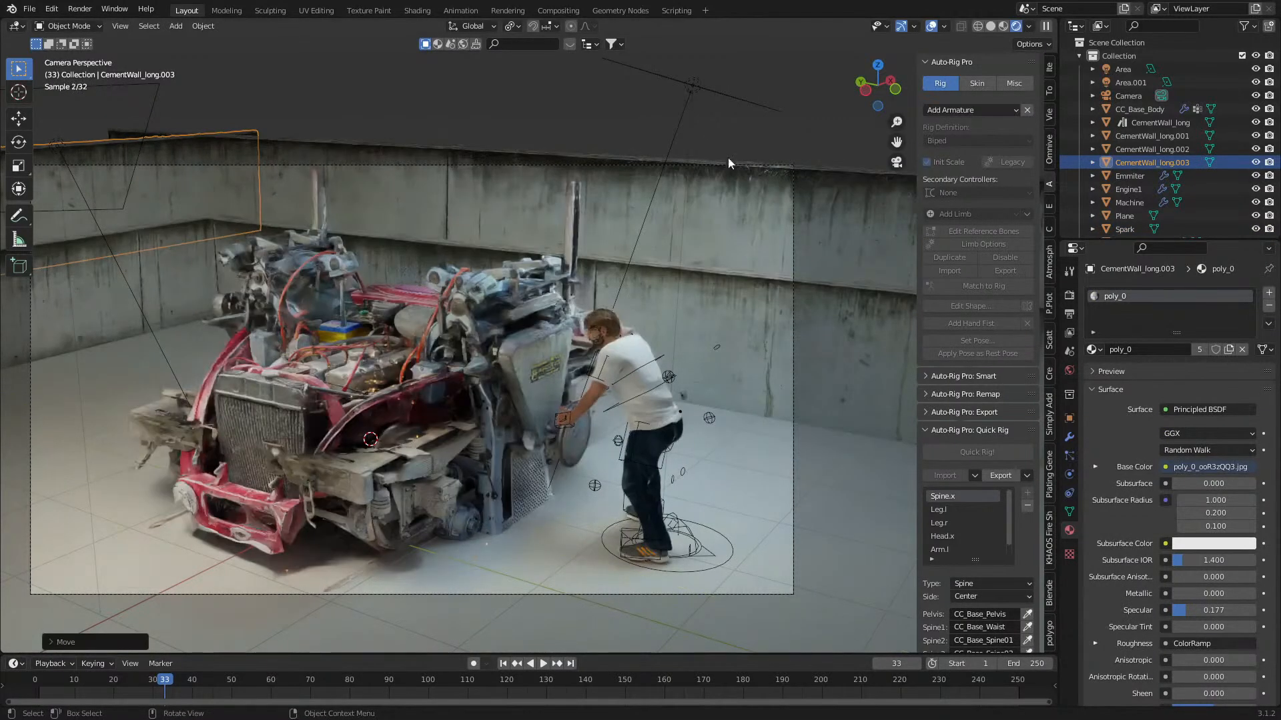
- Delete the plain floor plane beneath the machine and character
click(756, 501)
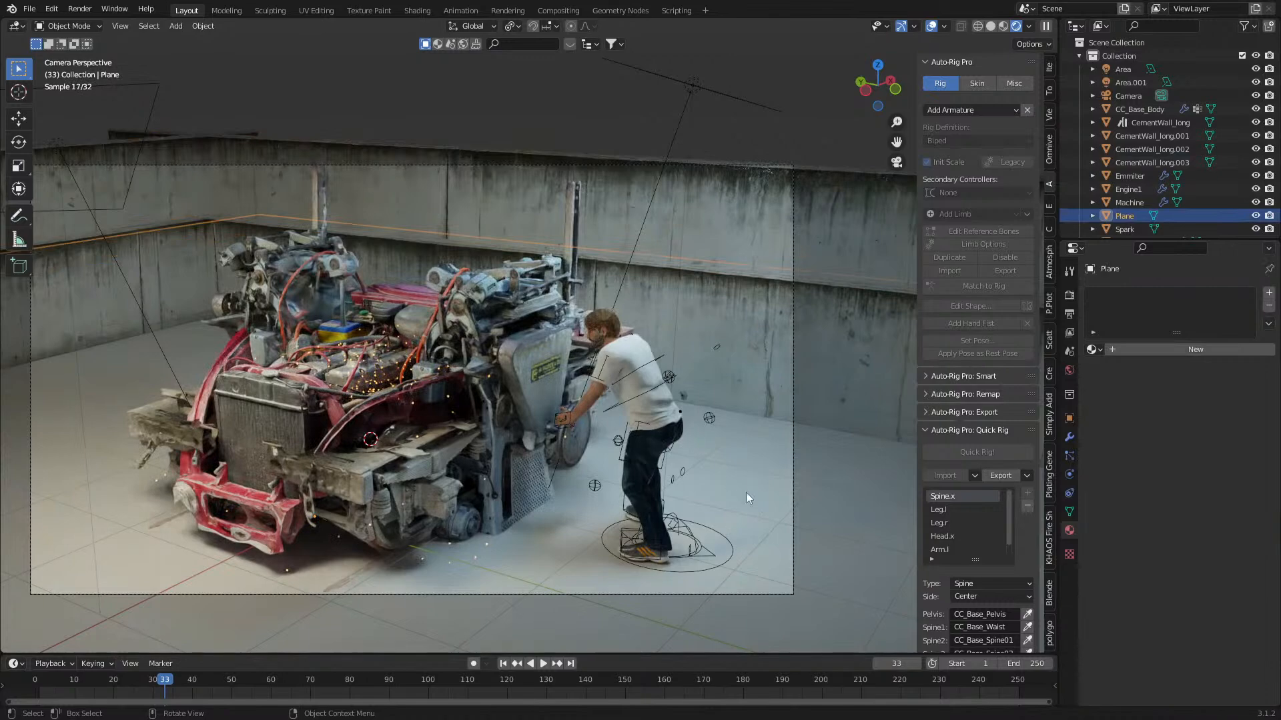
scroll(734, 475, down, 3)
key(Delete)
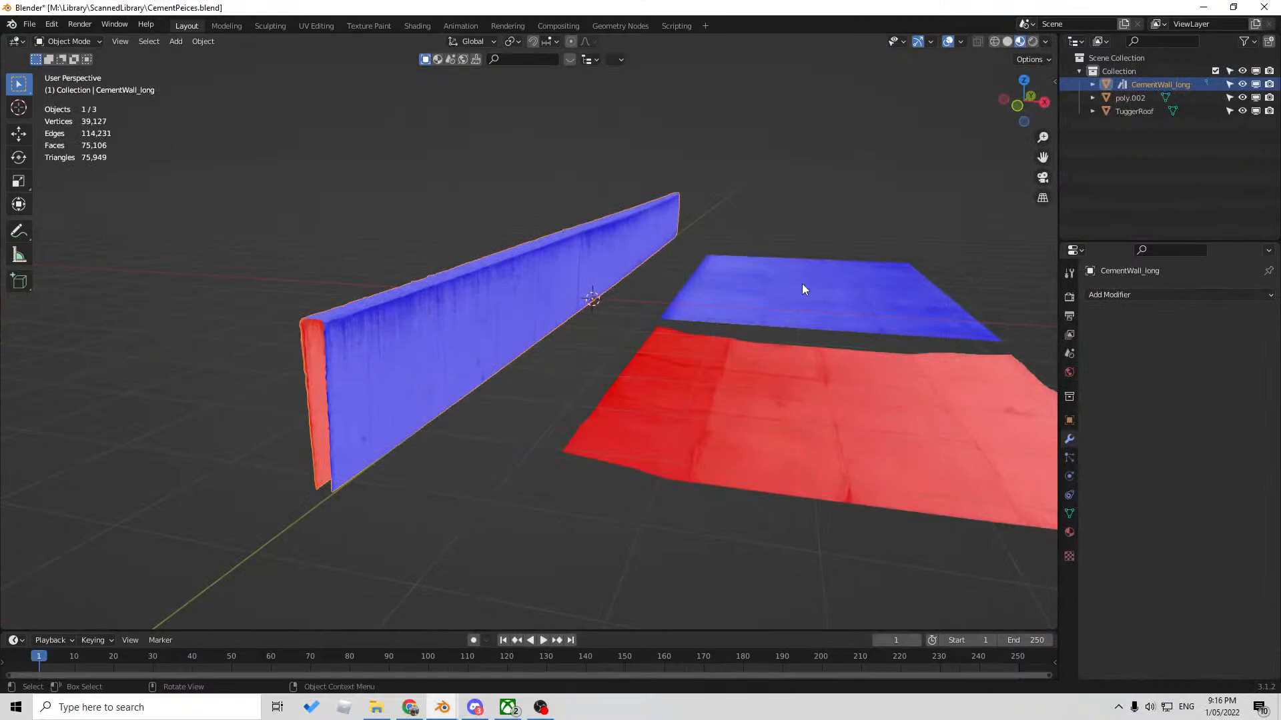
- Copy the intact flat cement slab from CementPeices.blend into the machine scene and scale it up as the floor
click(803, 283)
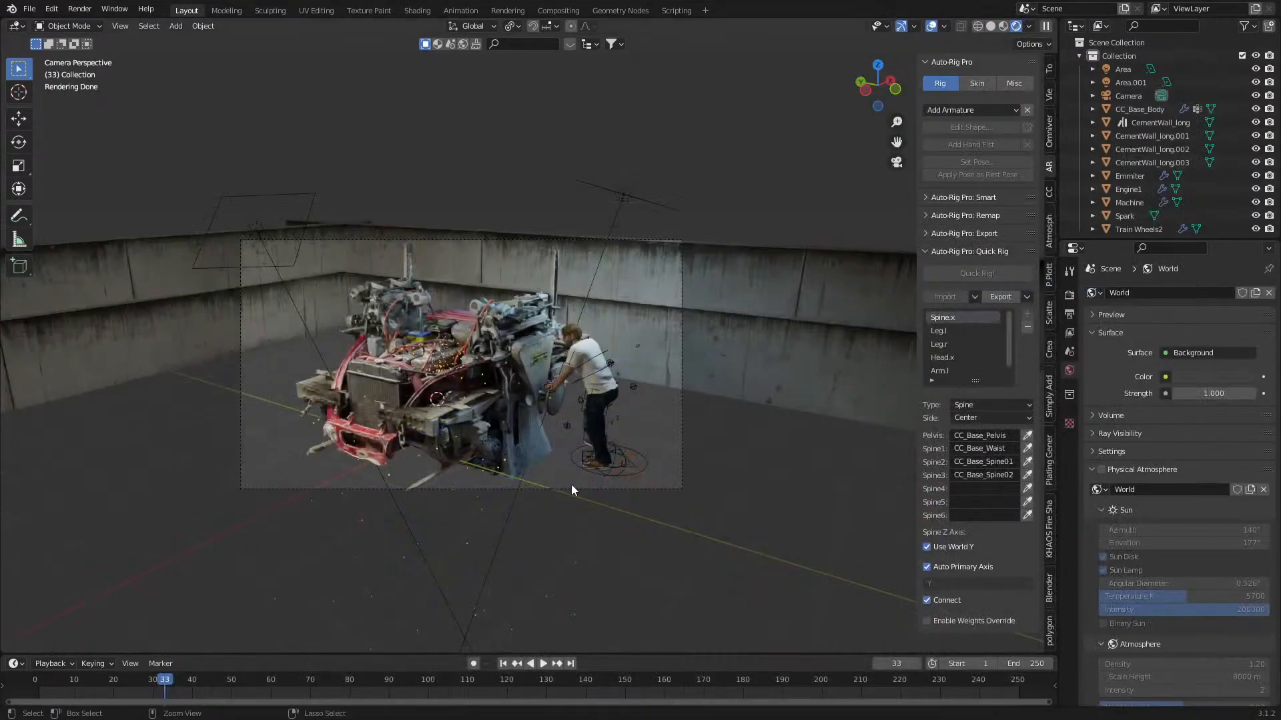
key(ctrl+v)
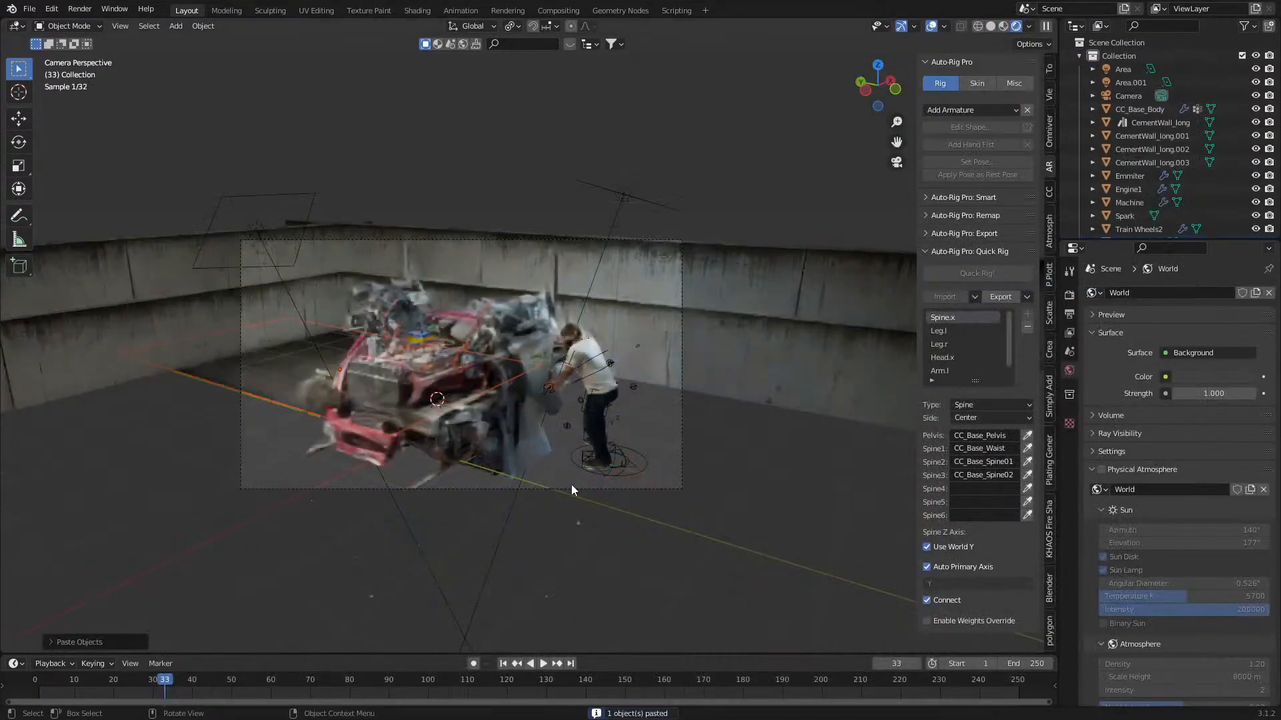
key(s)
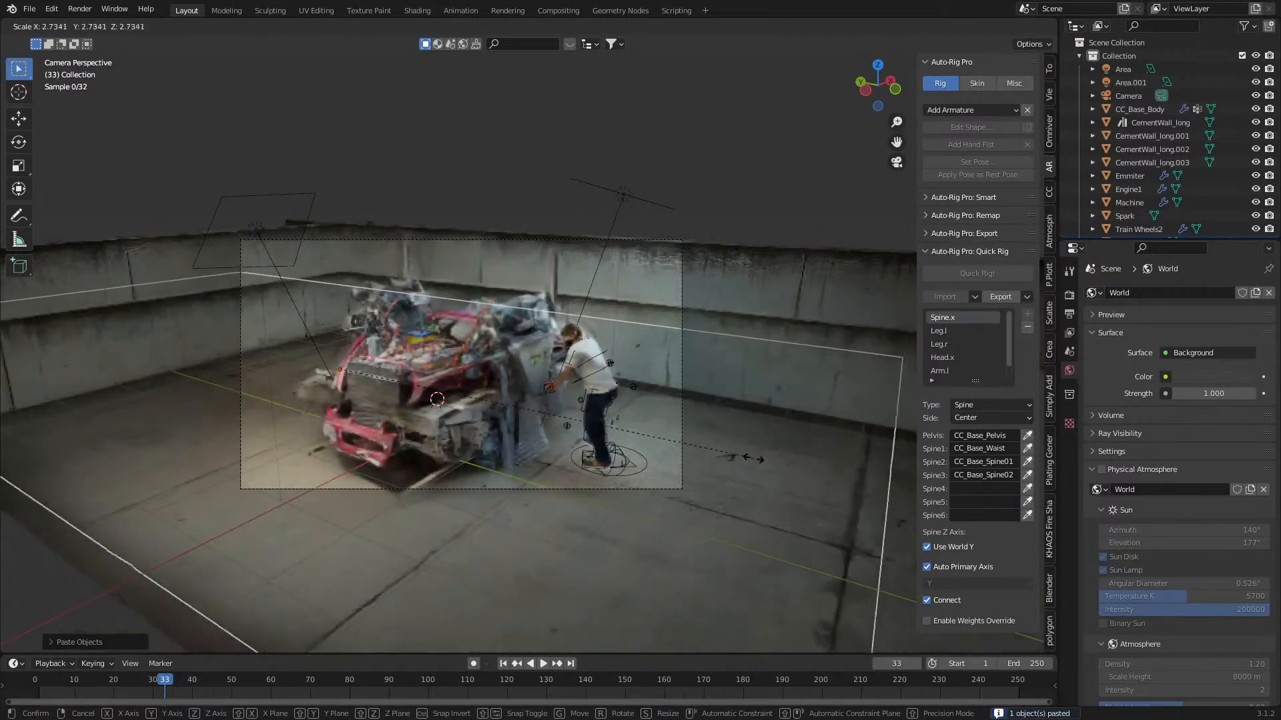
click(691, 452)
- Move the cement floor along Y and X so it fills the area beneath the machine and character, and check the camera view
key(g)
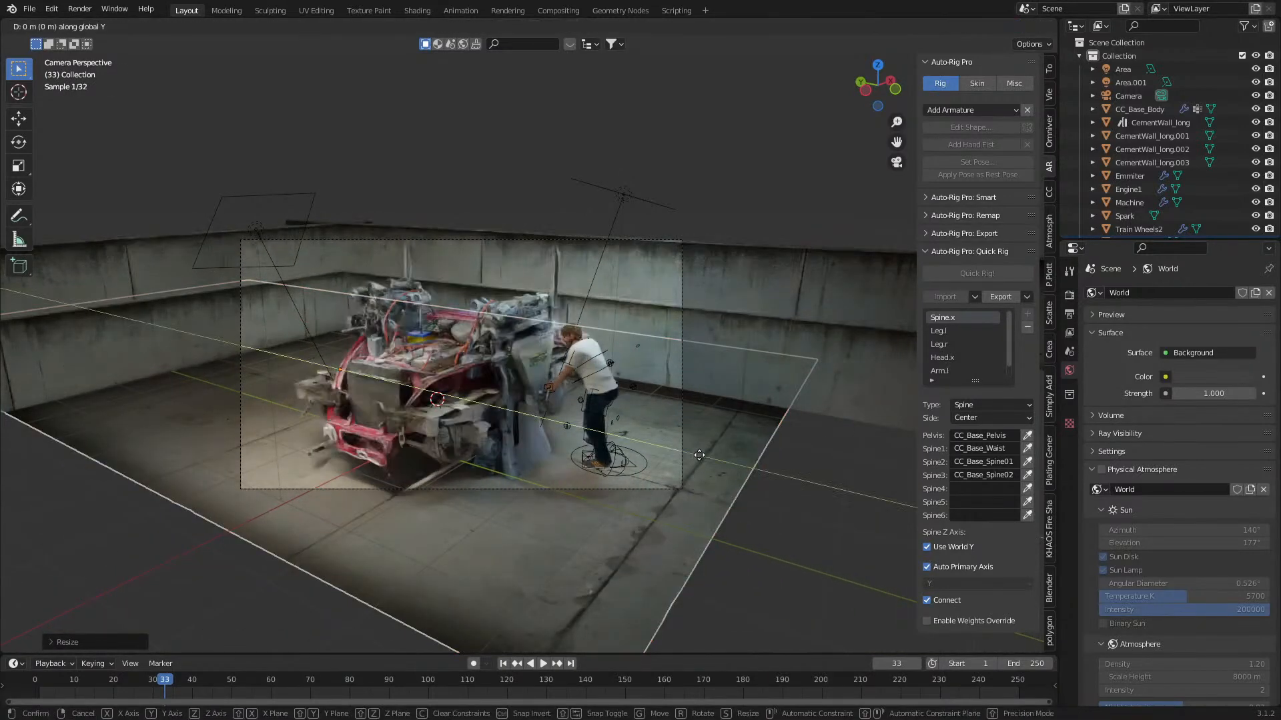
click(934, 524)
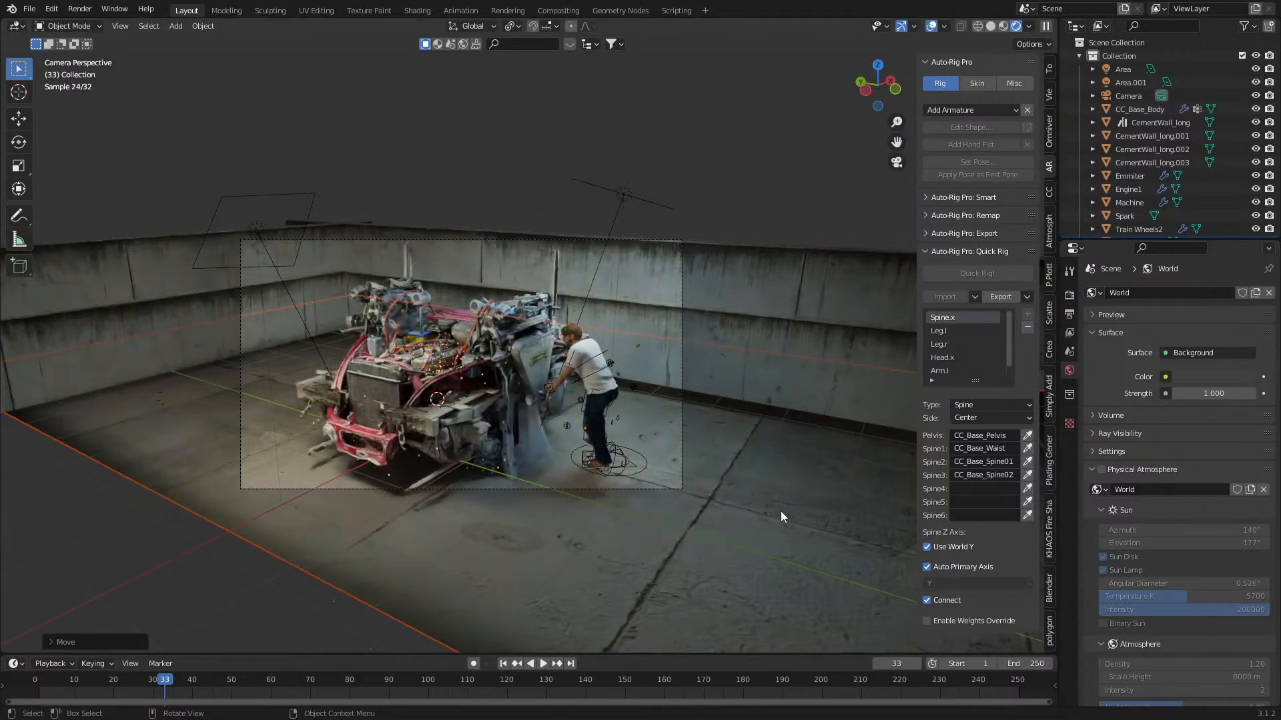
middle_drag(779, 511, 660, 515)
key(g)
key(y)
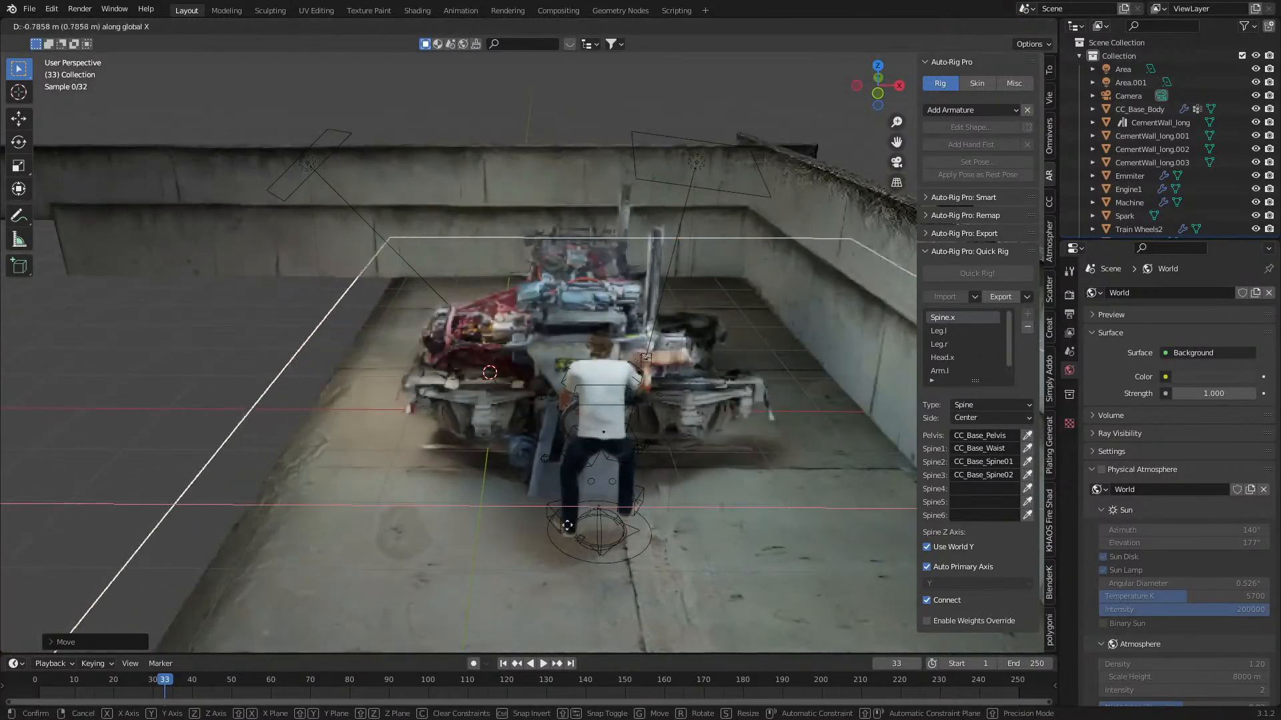
click(340, 554)
middle_drag(340, 549, 454, 532)
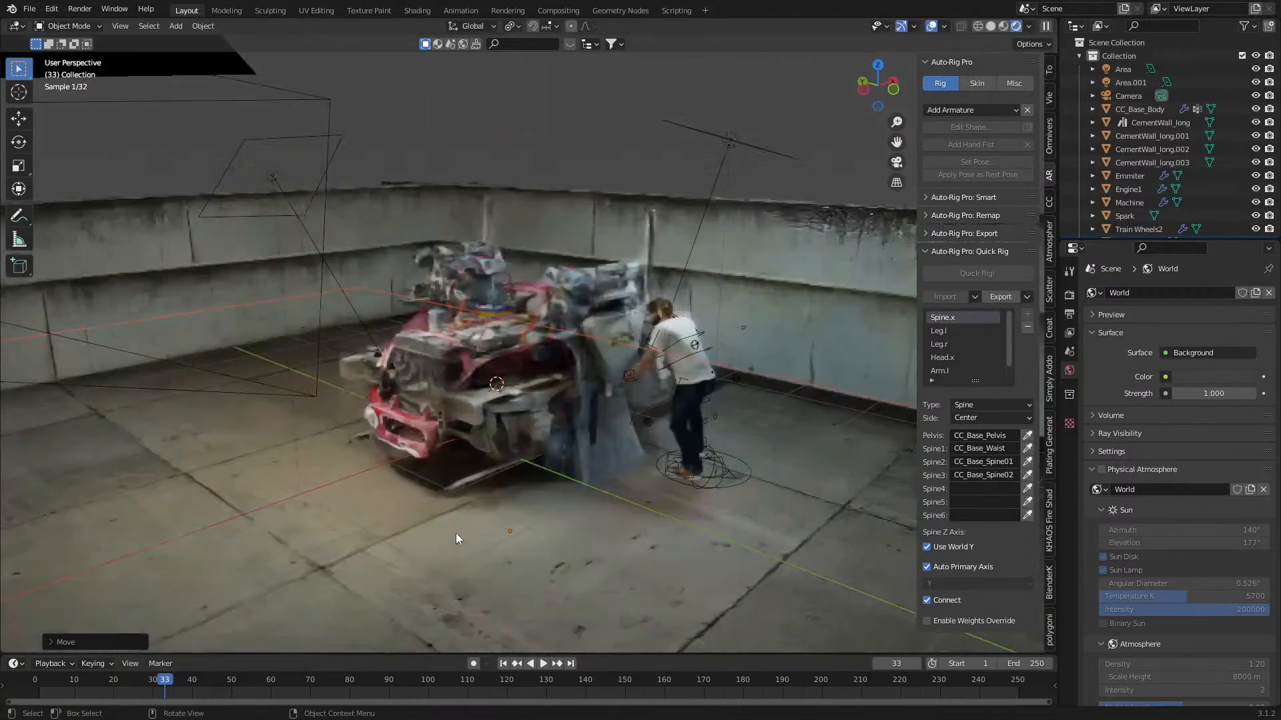
scroll(456, 534, up, 4)
middle_drag(513, 484, 610, 472)
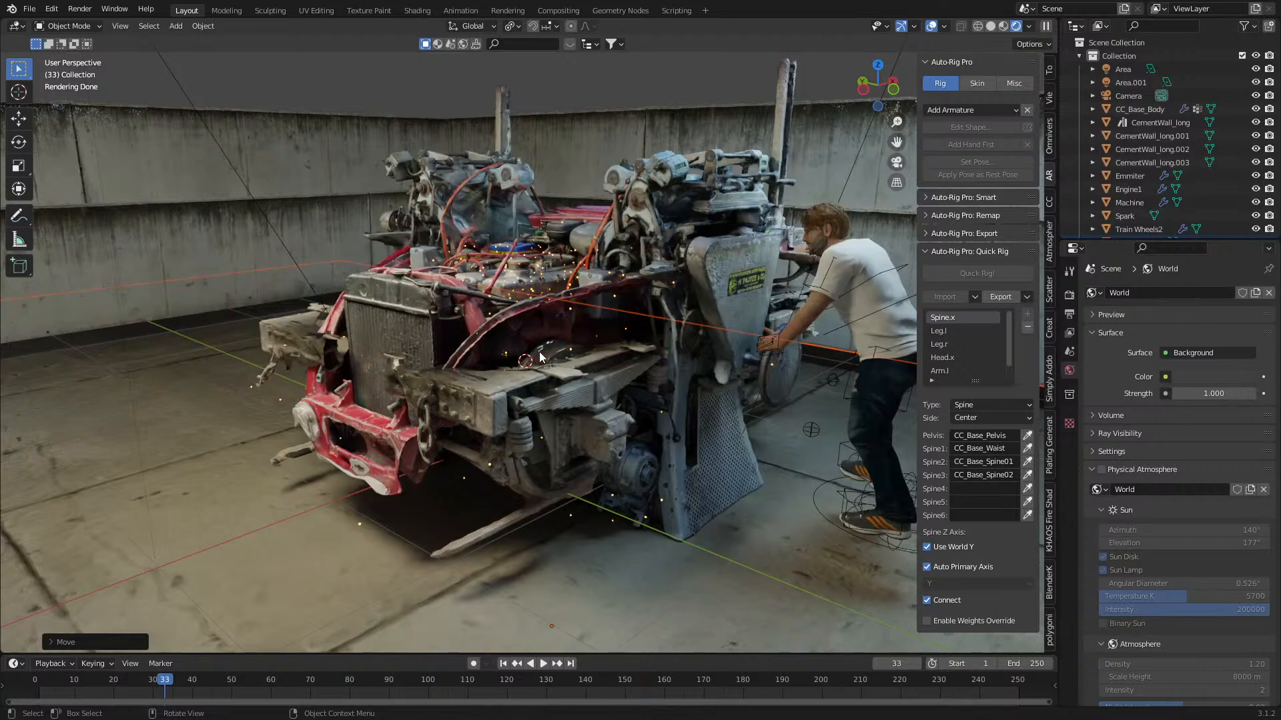
key(KP_0)
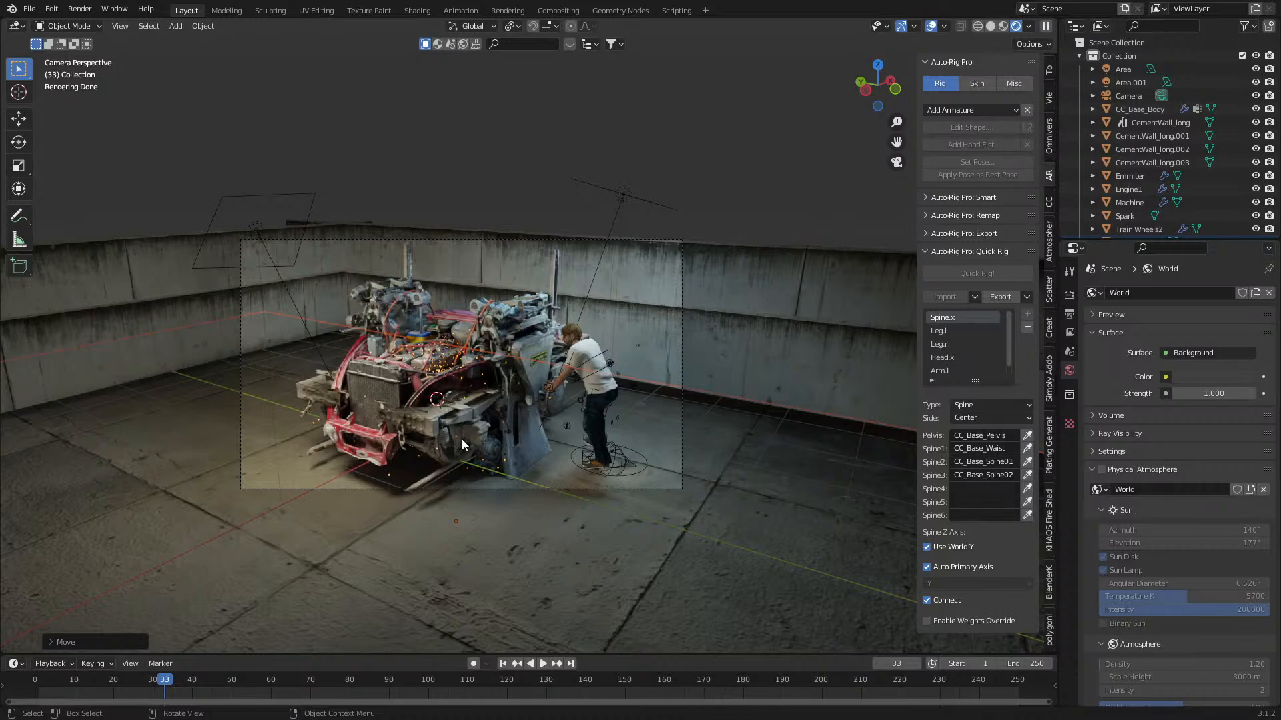
- Add a cube and scale it up until it encloses the whole scene
key(shift+a)
click(550, 147)
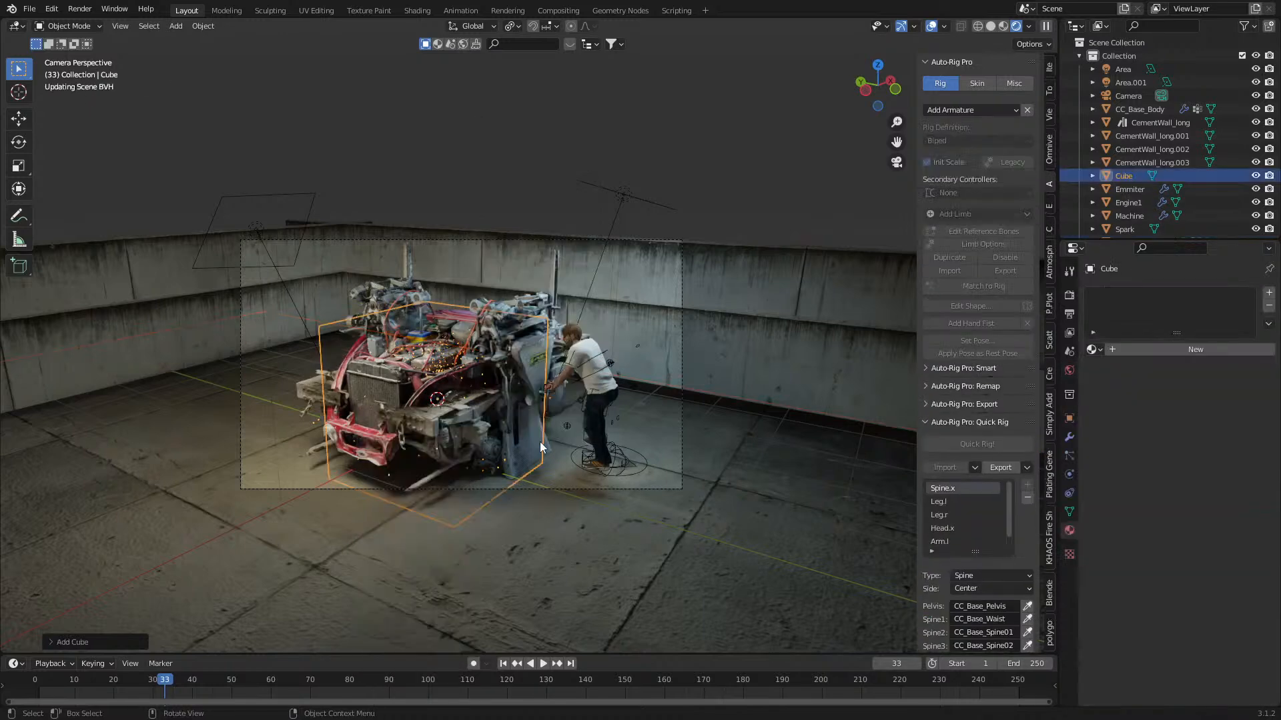
key(s)
click(890, 554)
middle_drag(891, 554, 753, 495)
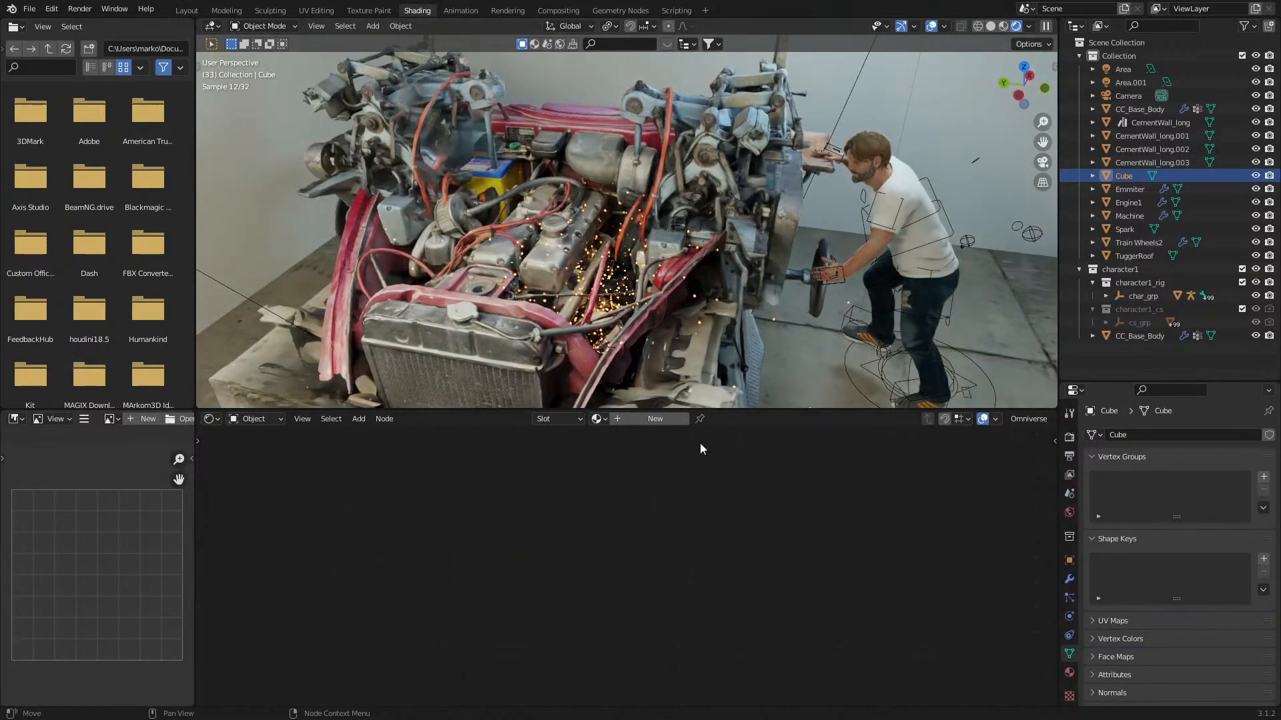
- Create a new material named Volume on the enclosing cube
click(655, 419)
click(654, 424)
text(Volome)
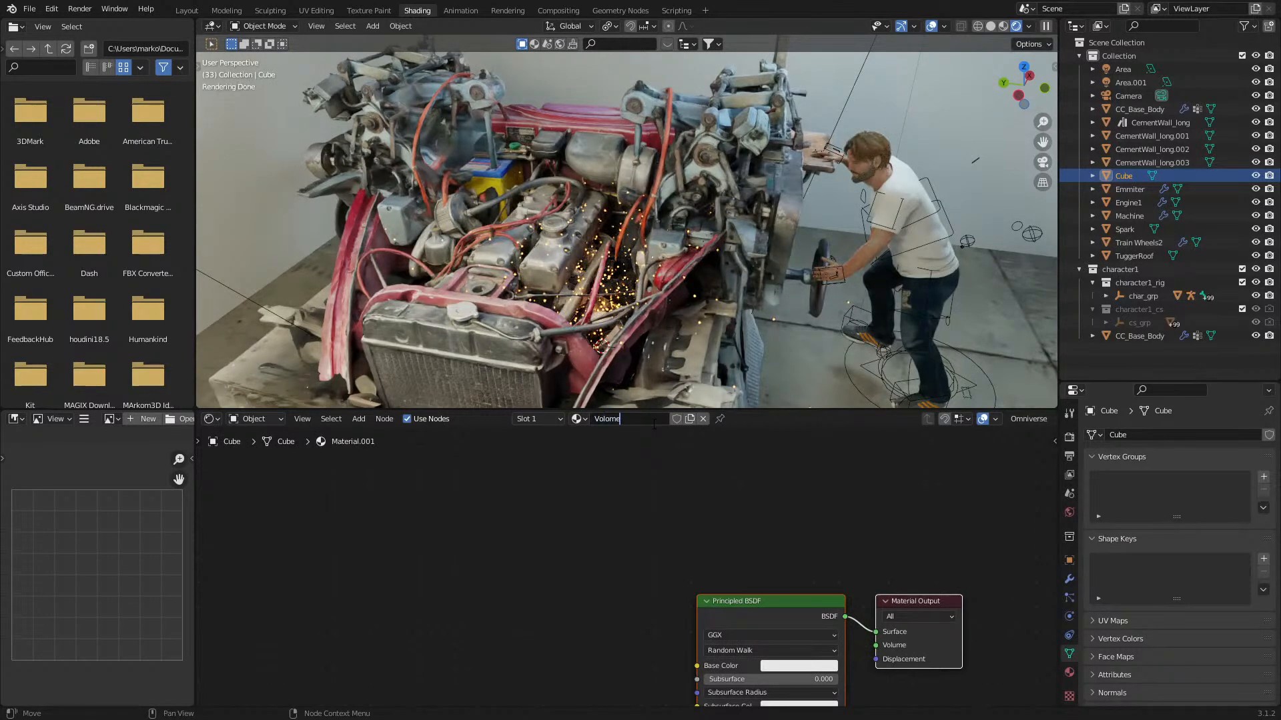
key(BackSpace)
key(BackSpace)
key(BackSpace)
text(ume)
key(Return)
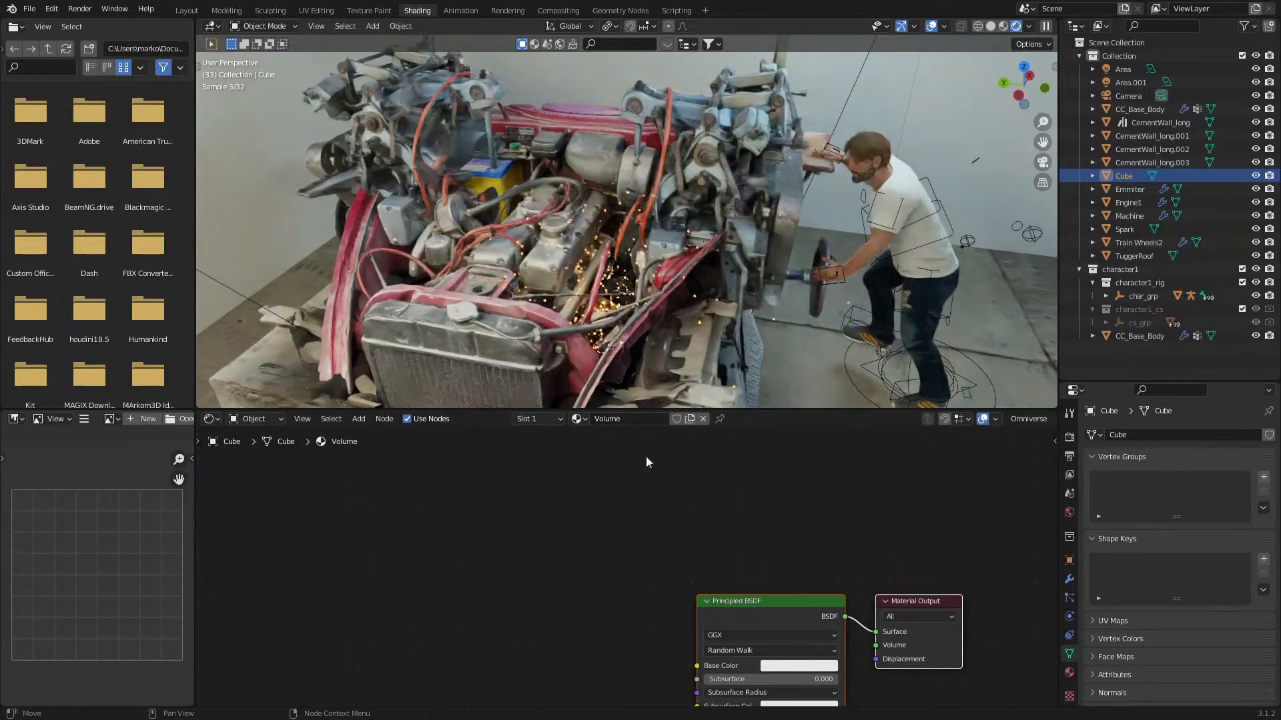
- Replace the Volume material's Principled BSDF with a Volume Scatter node connected to the Material Output's Volume input
click(757, 599)
key(Delete)
middle_drag(756, 591, 633, 550)
key(shift+a)
click(613, 528)
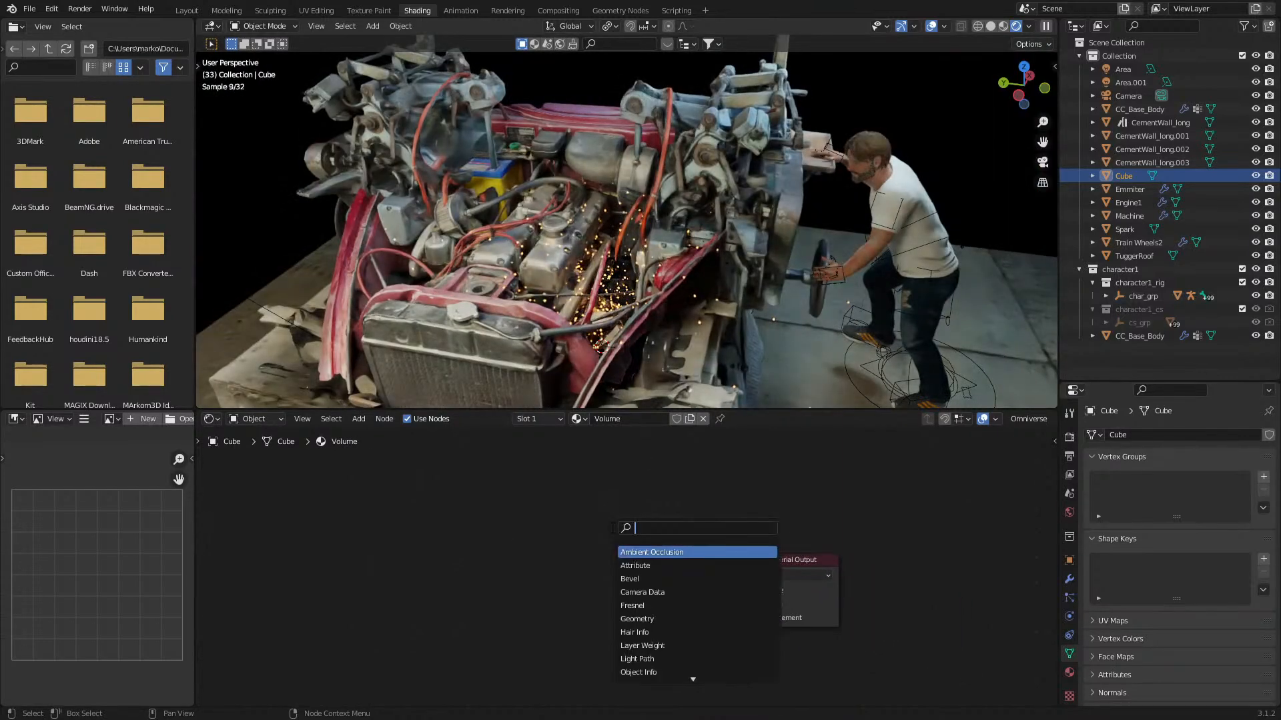
text(sca)
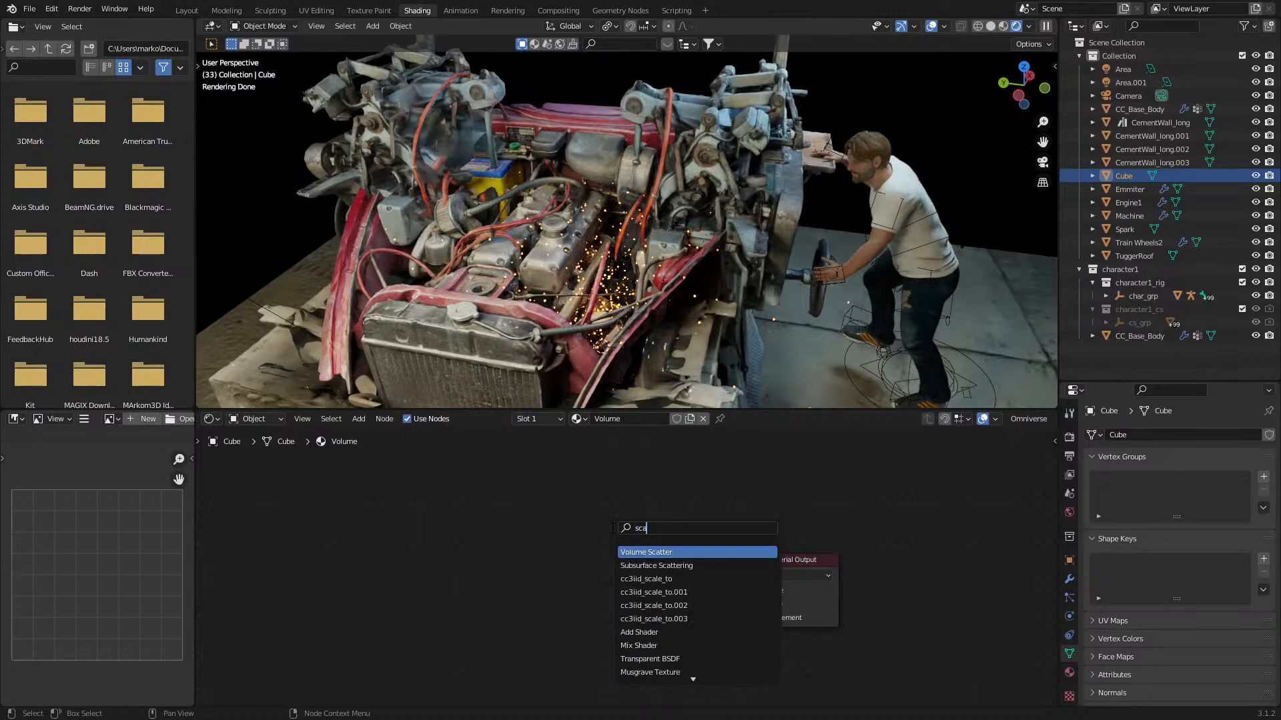
key(Return)
click(599, 565)
drag(678, 582, 752, 605)
drag(641, 567, 649, 589)
- Set the Volume Scatter density to 0.05 and anisotropy to 0.4, viewing the haze through the camera
double_click(663, 635)
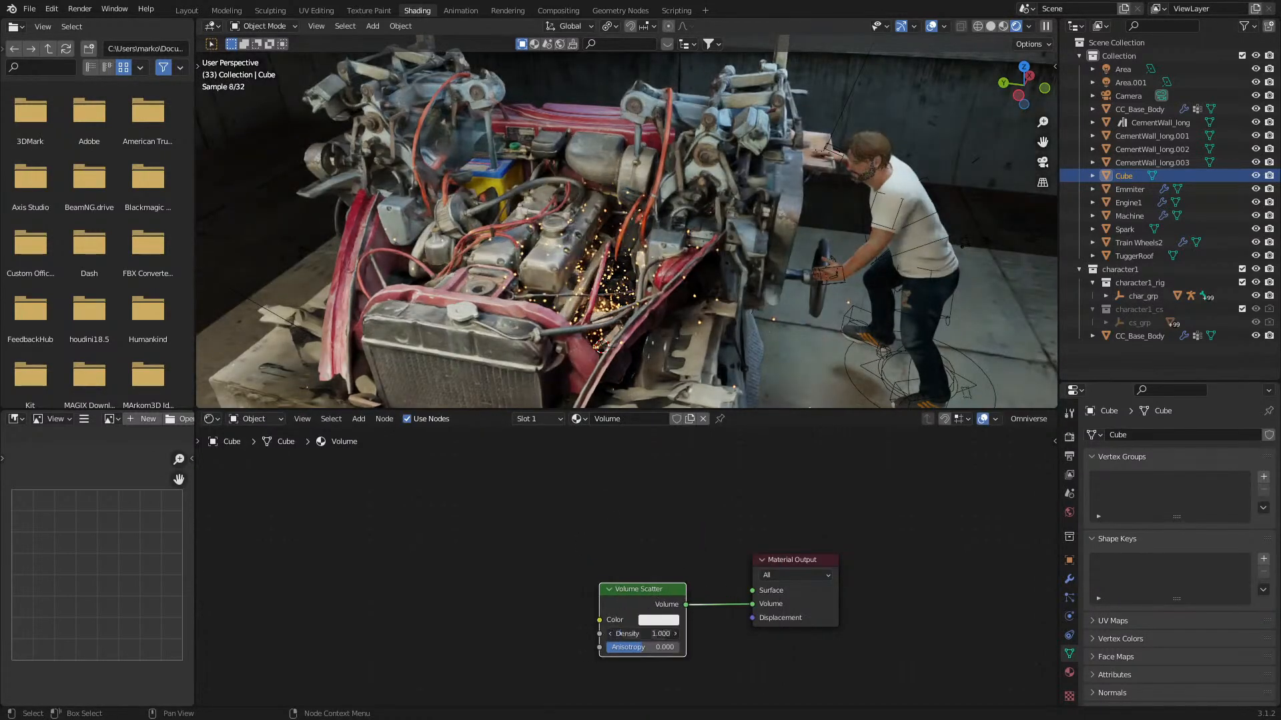
key(BackSpace)
text(0.05)
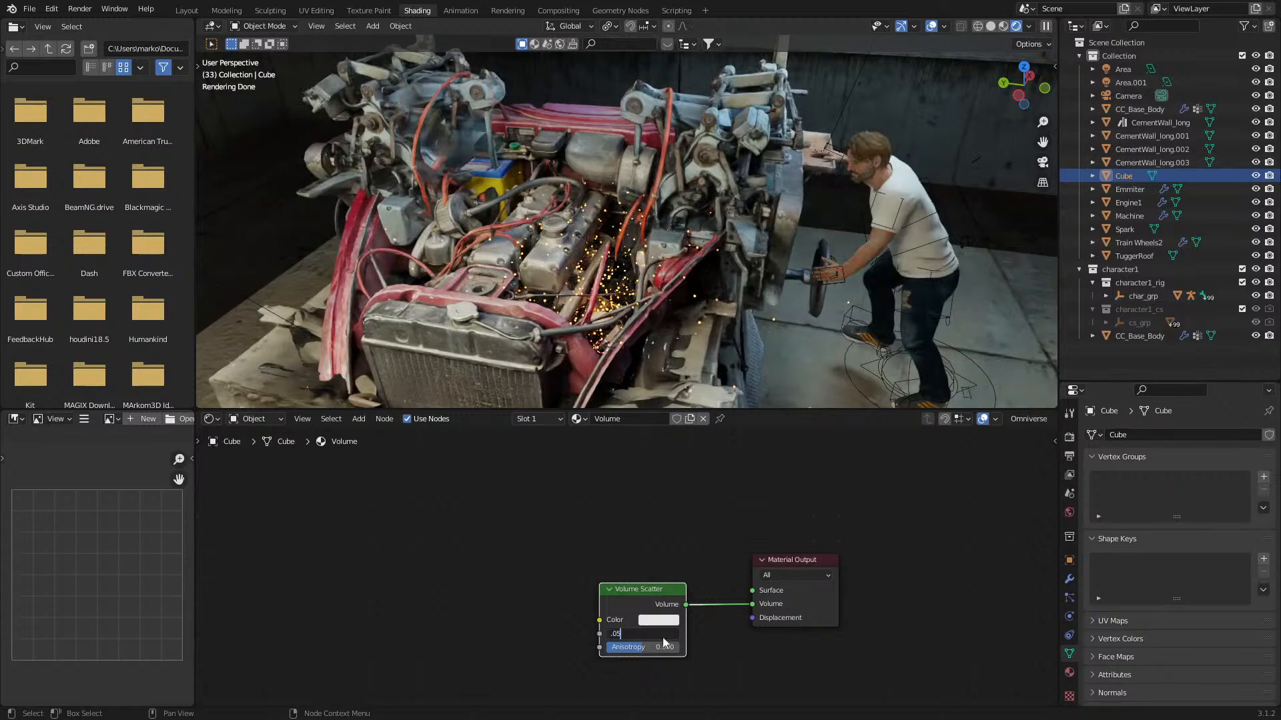
key(Return)
key(KP_0)
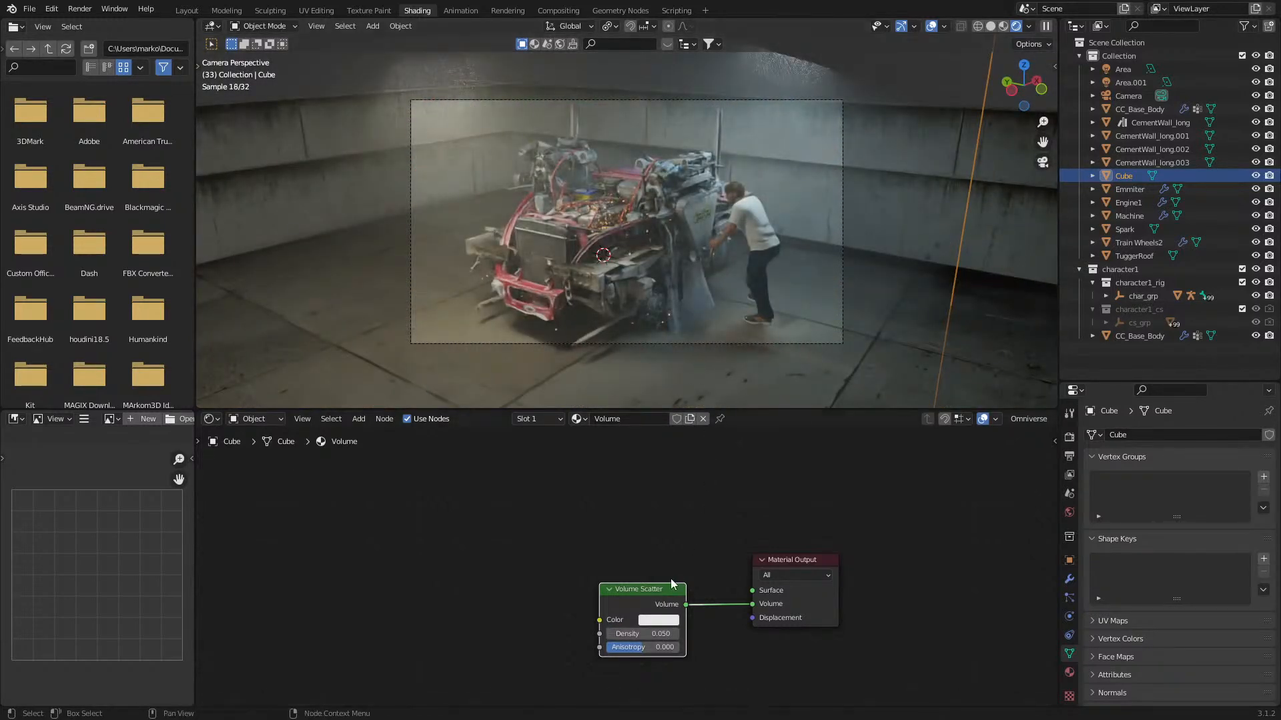
click(646, 648)
key(BackSpace)
text(.4)
key(Return)
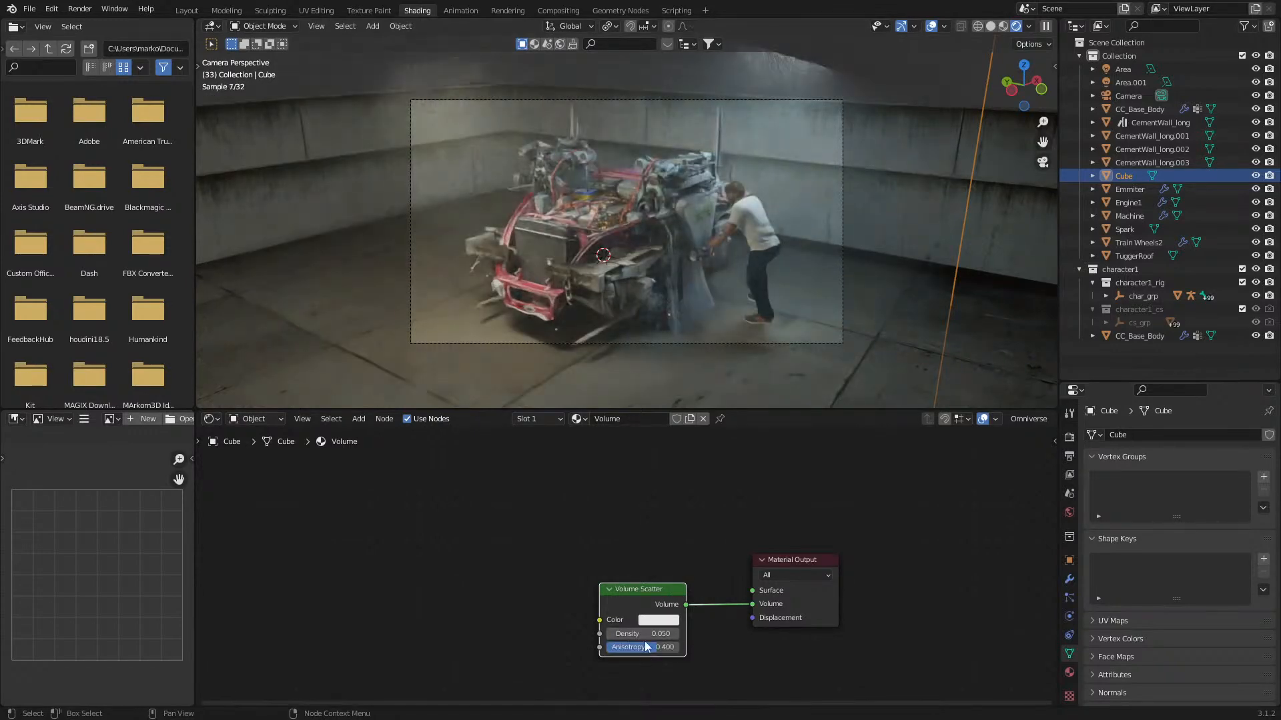
- Try a 60° beam spread on the pale blue area light above the character, and settle on 100°
click(766, 112)
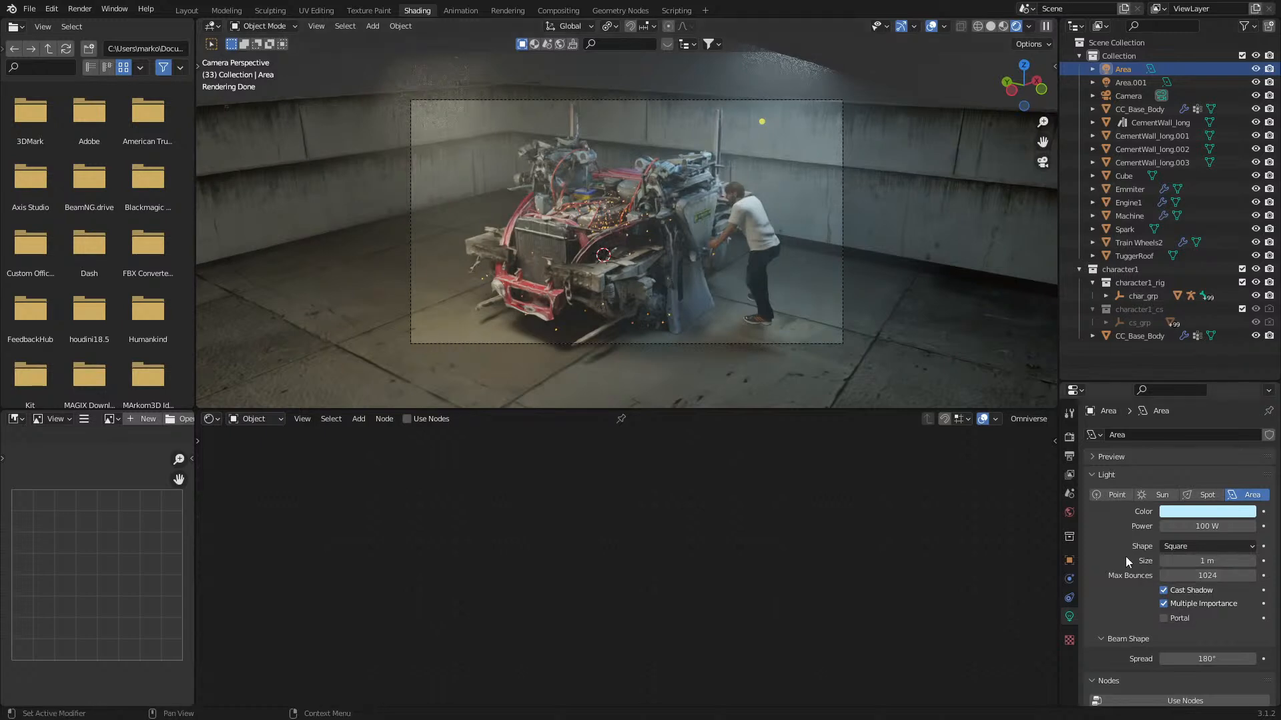
scroll(1126, 556, down, 1)
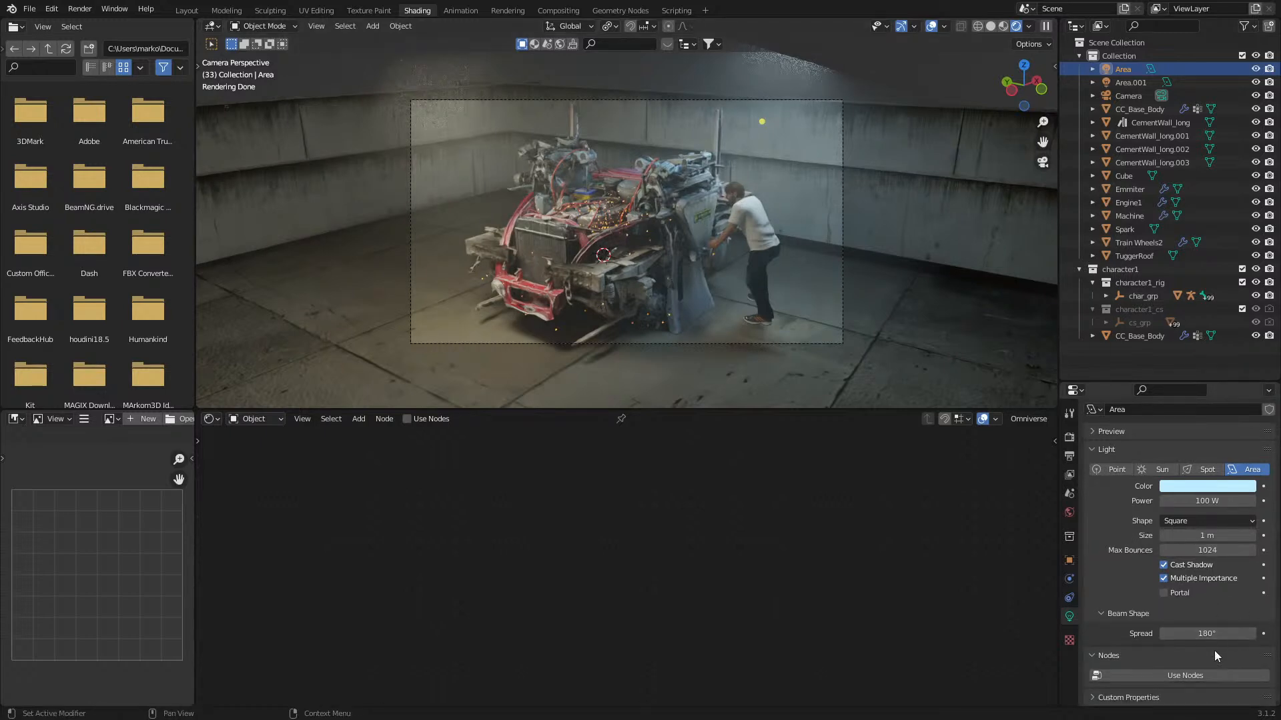
click(1213, 634)
text(60)
key(Return)
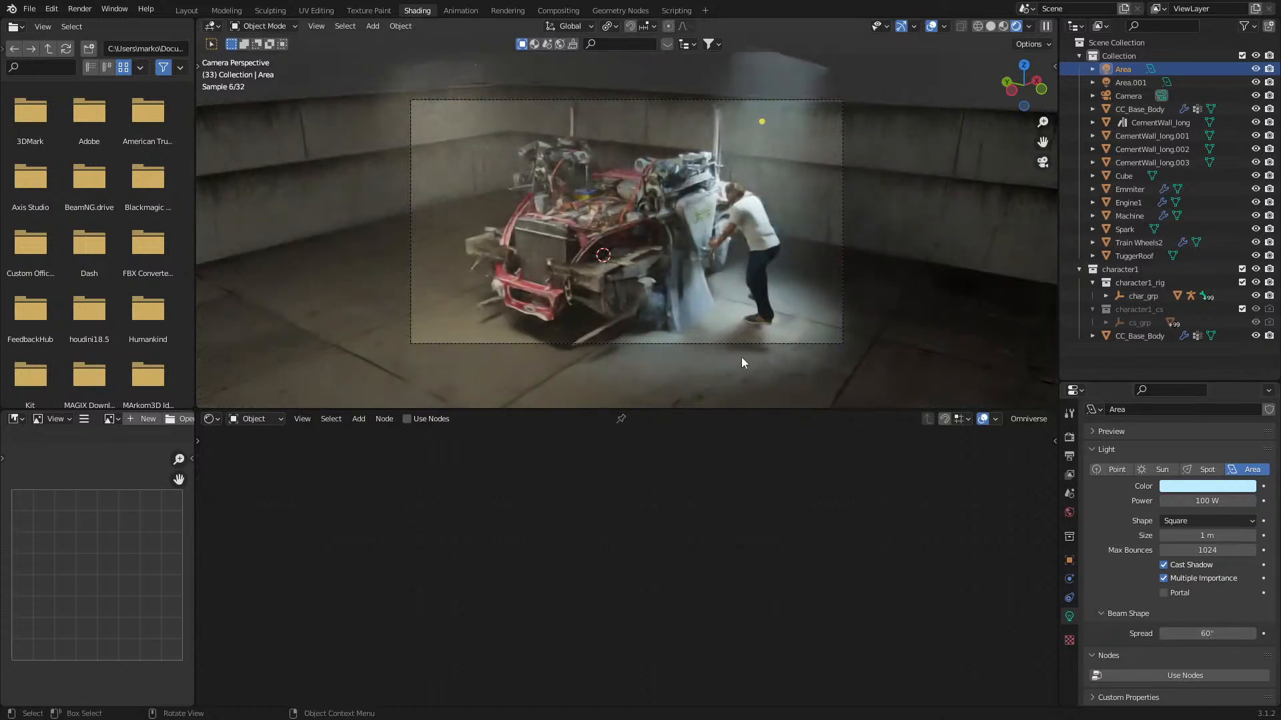
click(1210, 635)
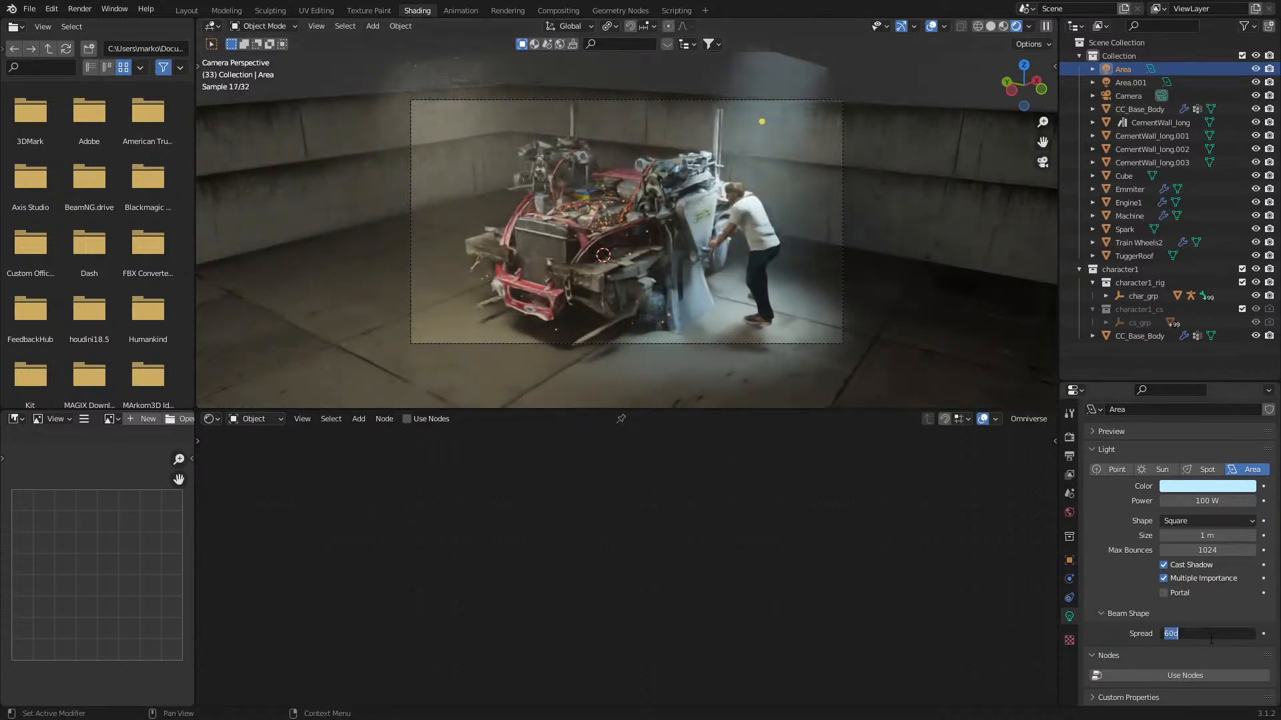
text(100)
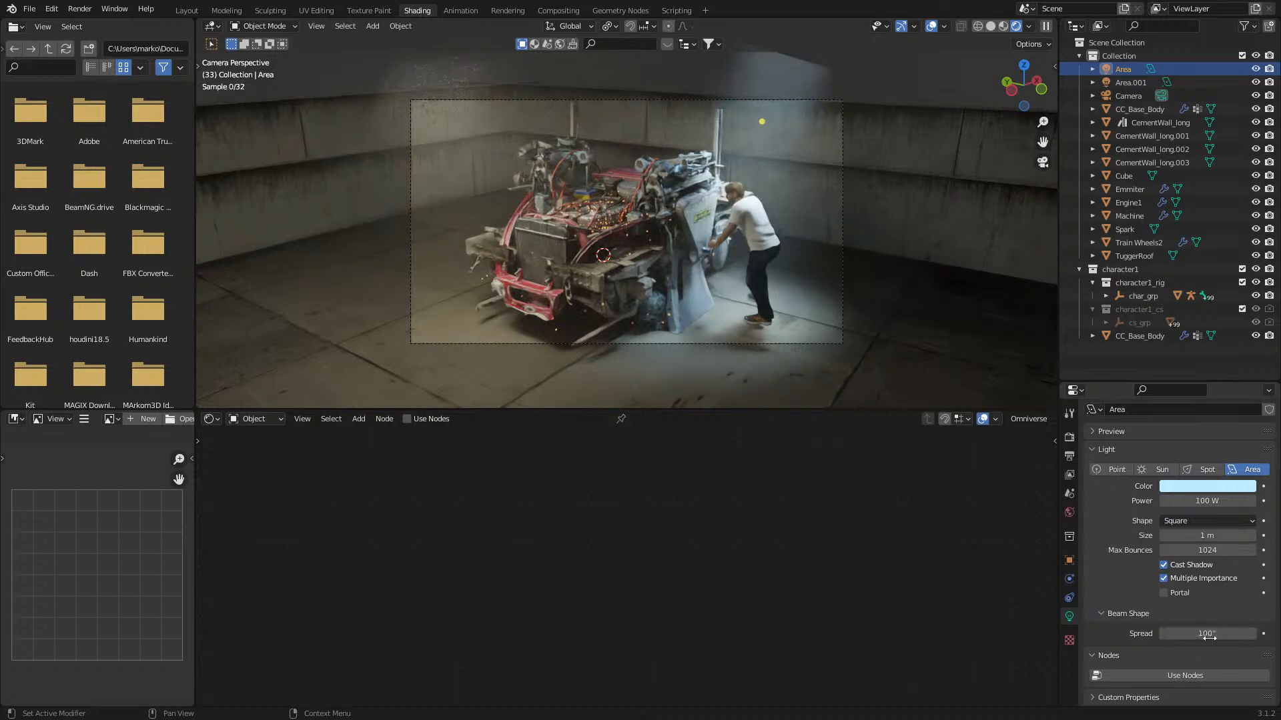
key(Return)
- Set the warm yellow area light's beam spread to 100° and save the file
click(459, 60)
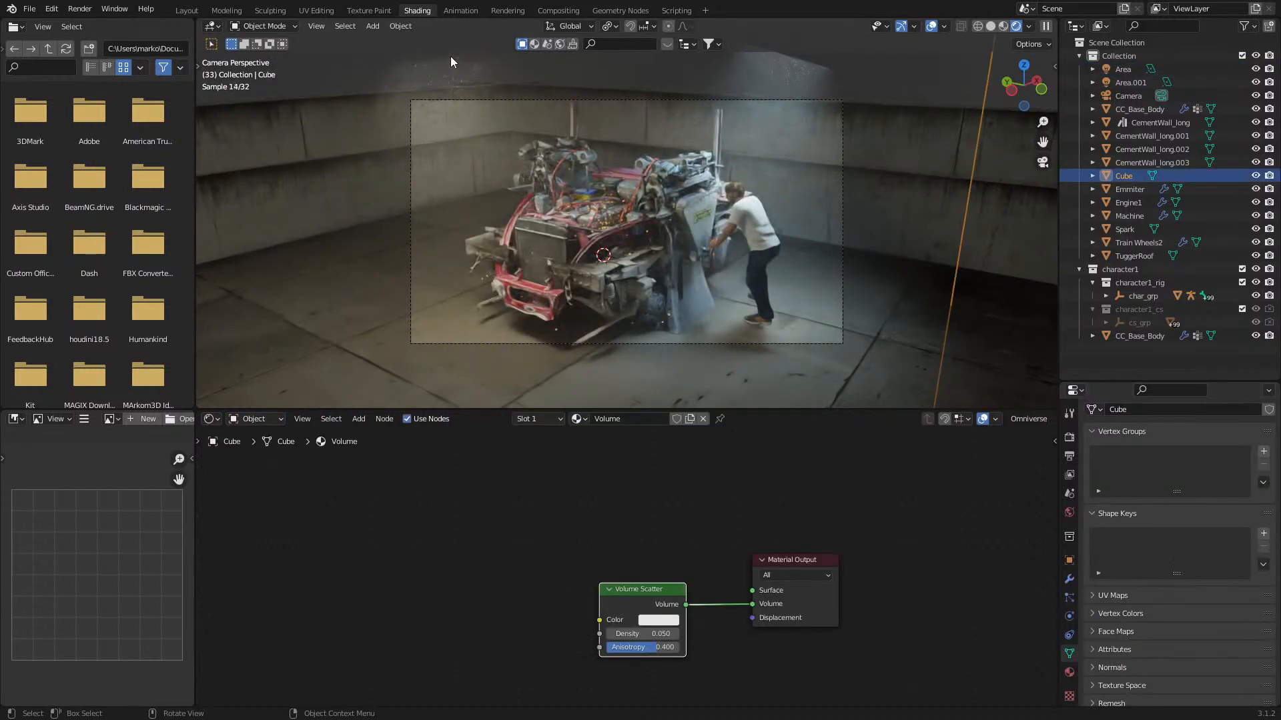
click(451, 57)
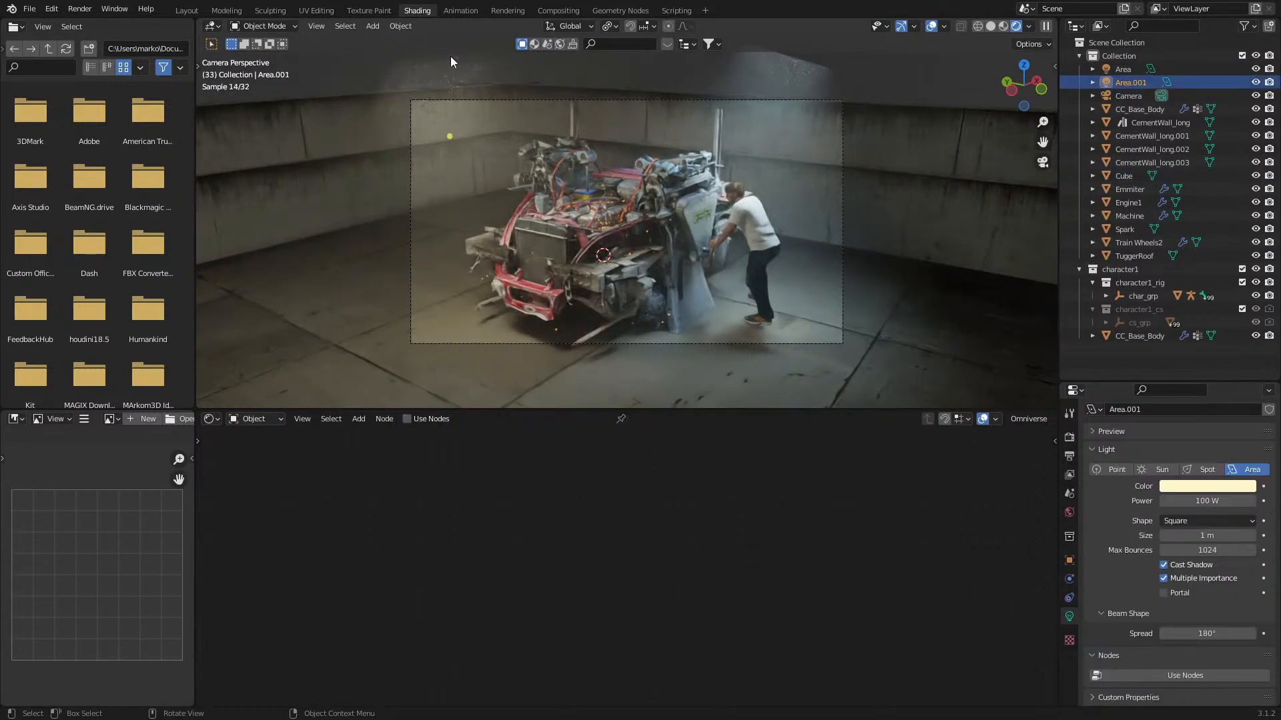
click(1206, 633)
text(100)
key(Return)
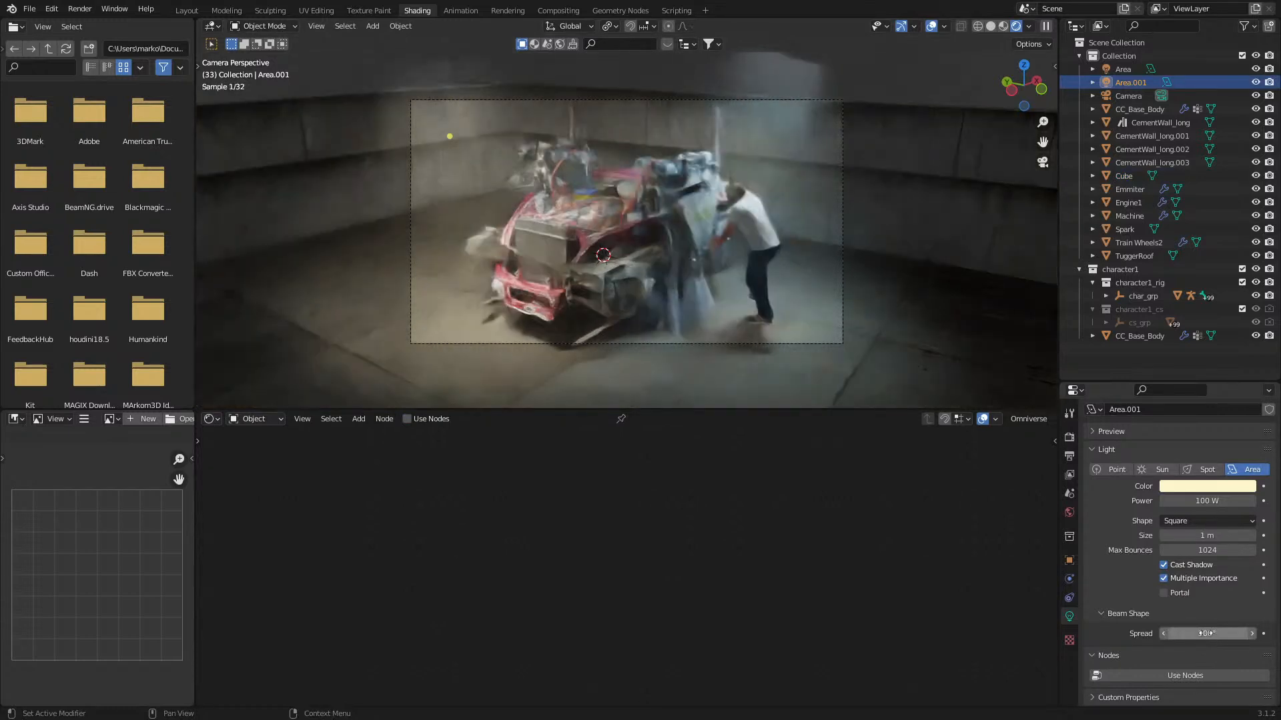
key(ctrl+s)
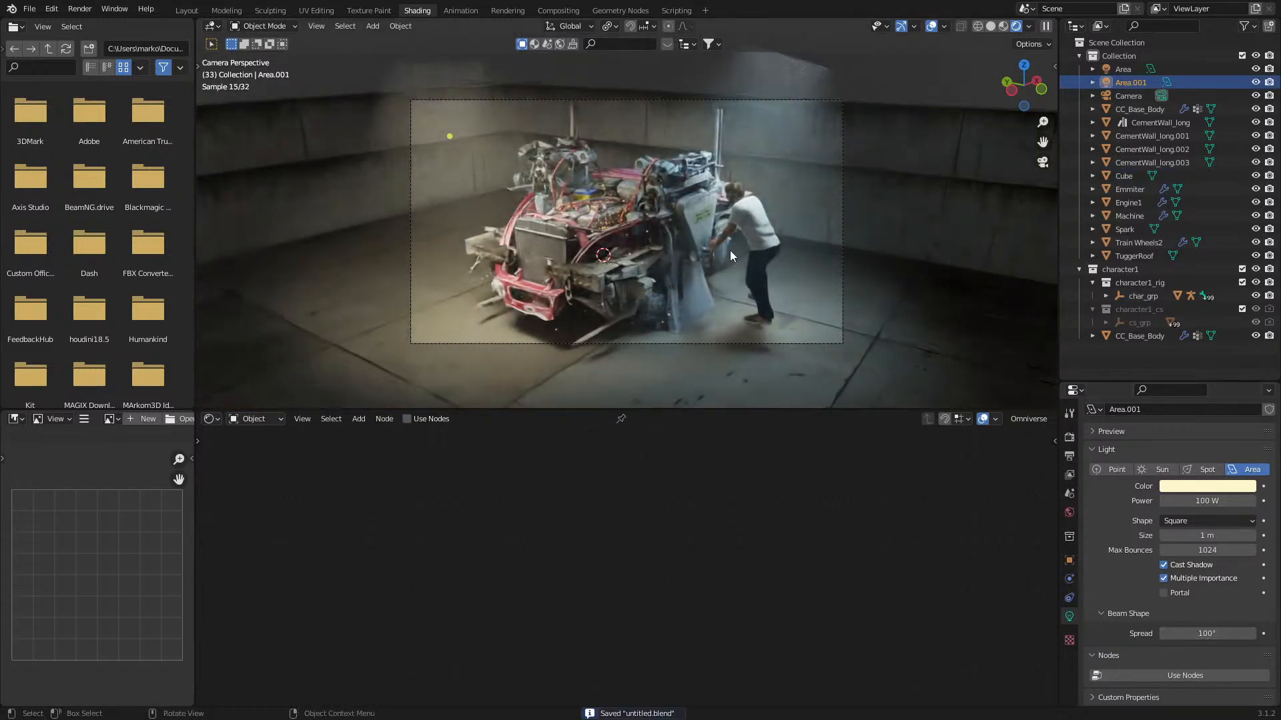
- Render the current frame and examine the haze, lighting and sparks in the whole image
shift+middle_drag(742, 287, 738, 278)
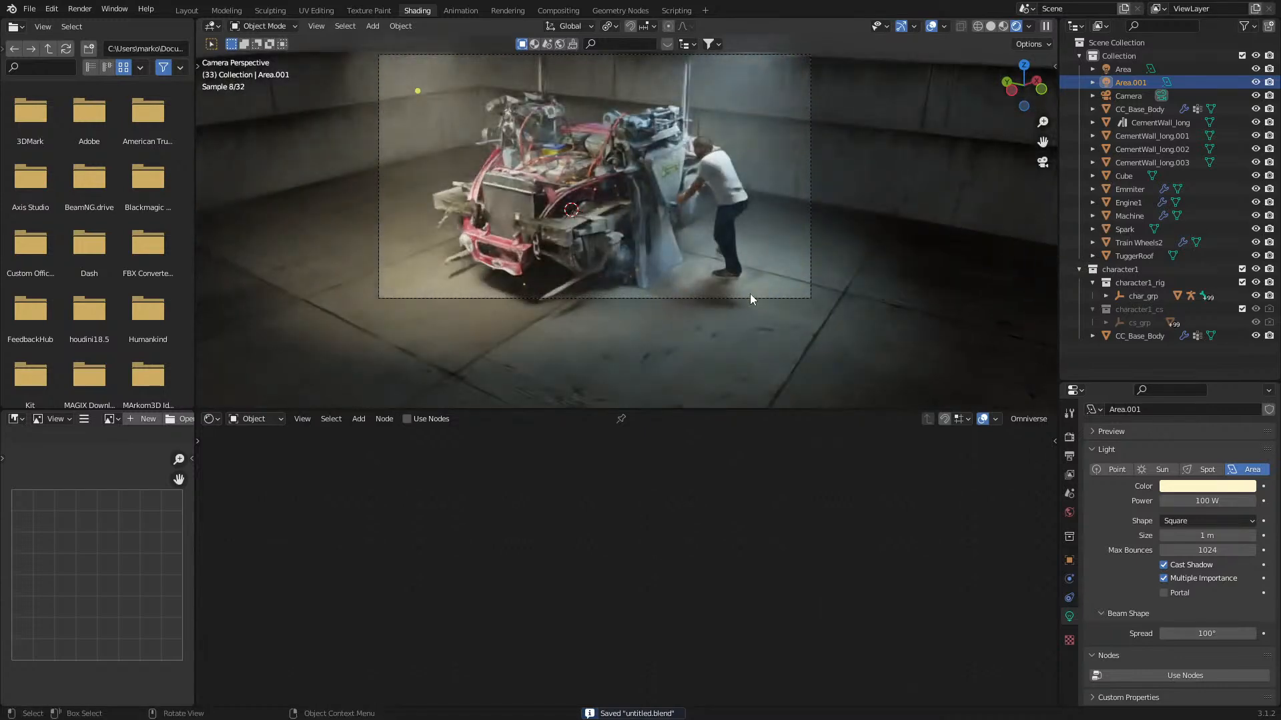
shift+middle_drag(658, 254, 684, 283)
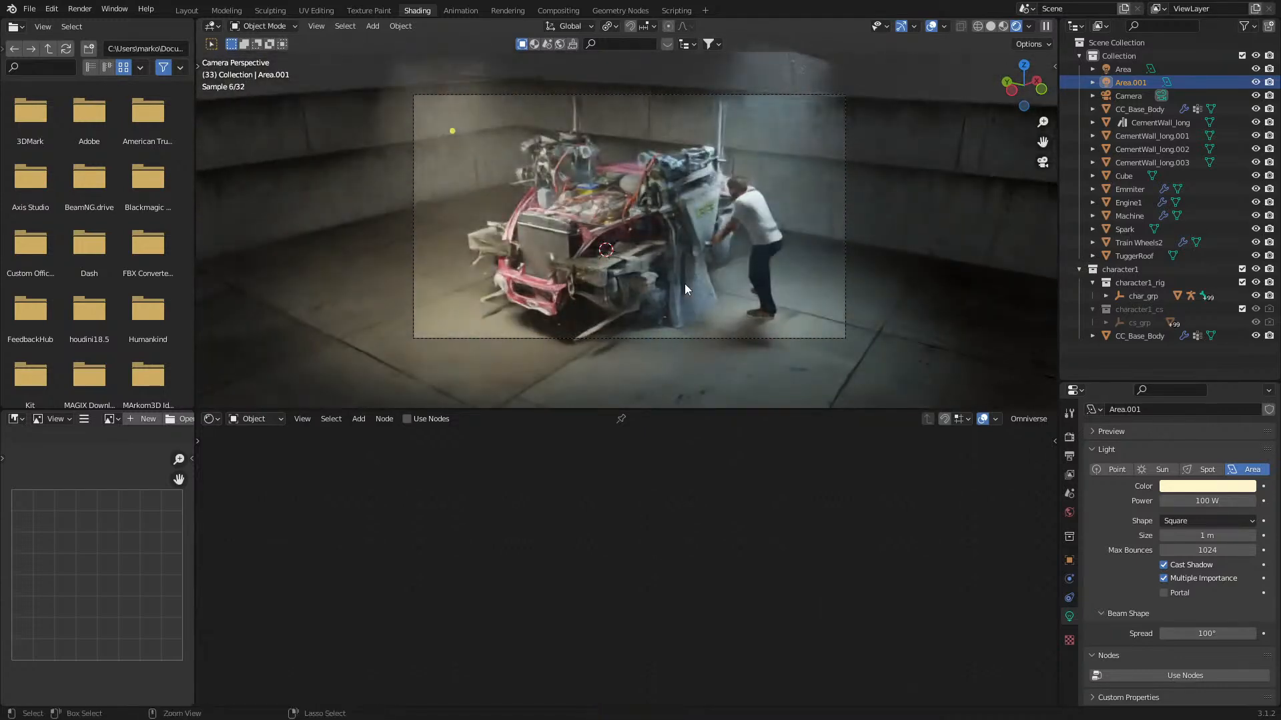
key(F12)
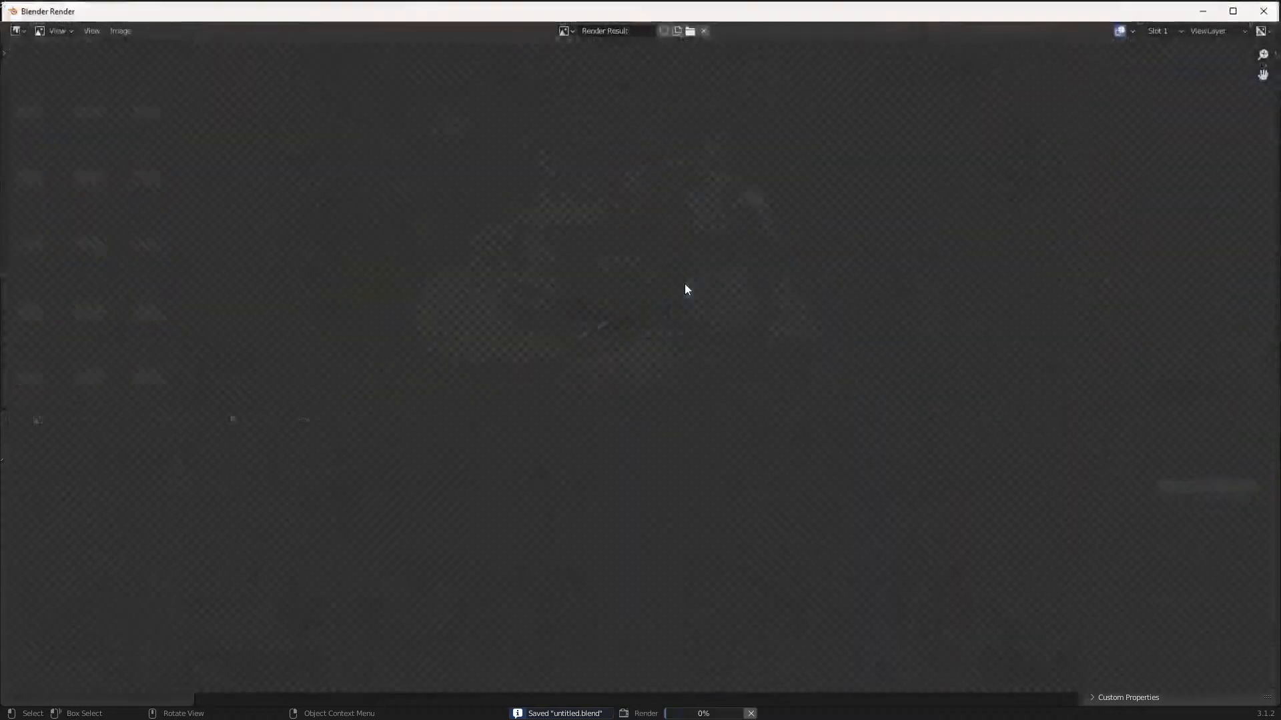
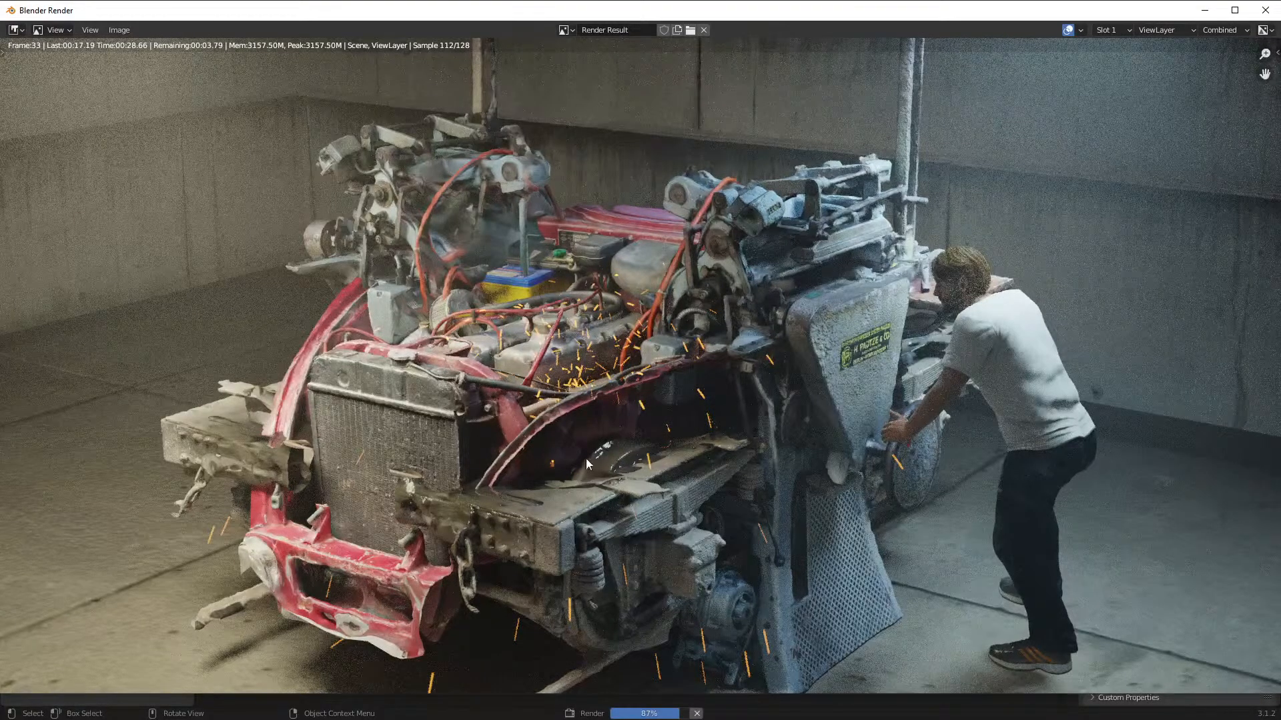
scroll(589, 458, down, 2)
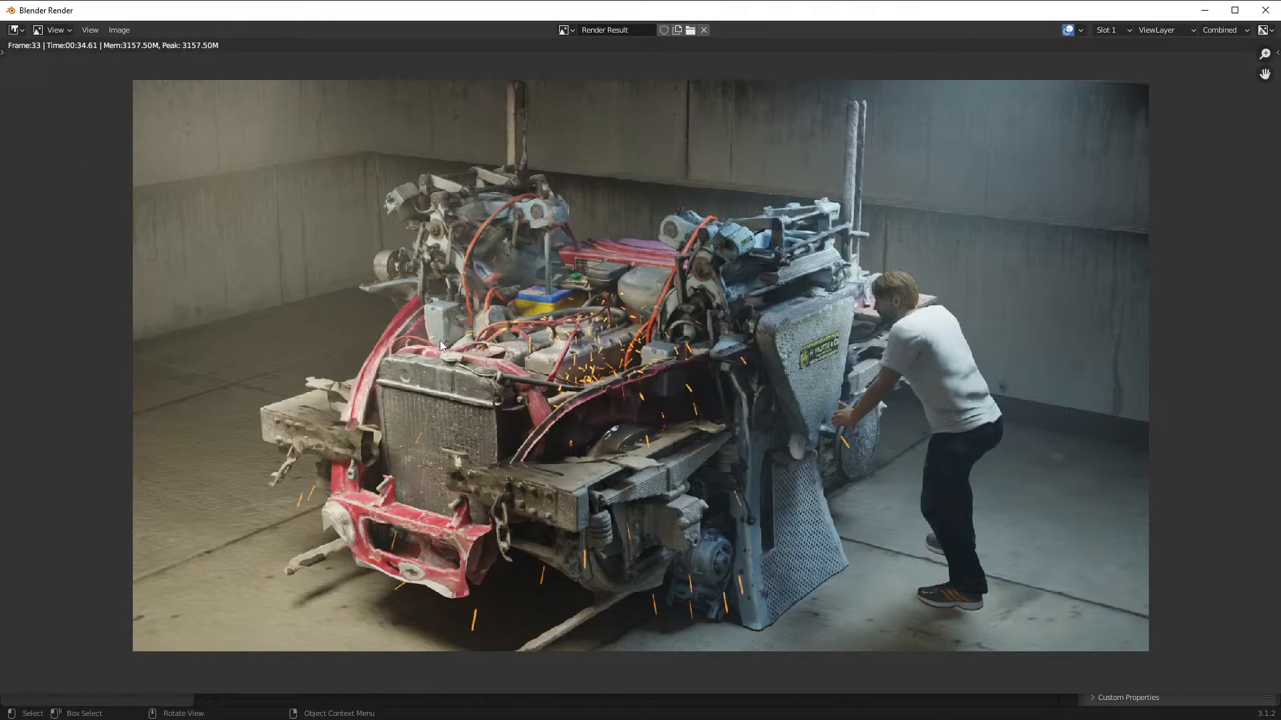
key(Escape)
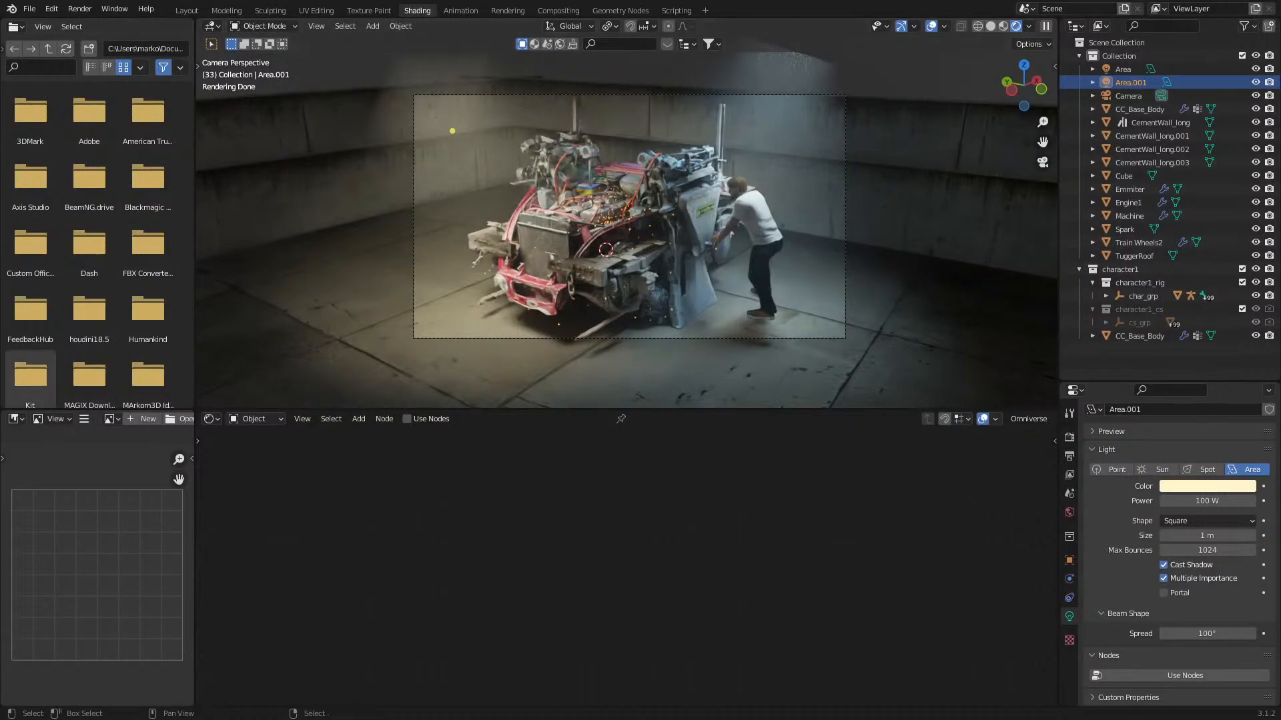
- Switch to File Explorer, open the ScannedLibrary's Train folder, inspect Train_Wheels2.blend, and close that file
key(alt+Tab)
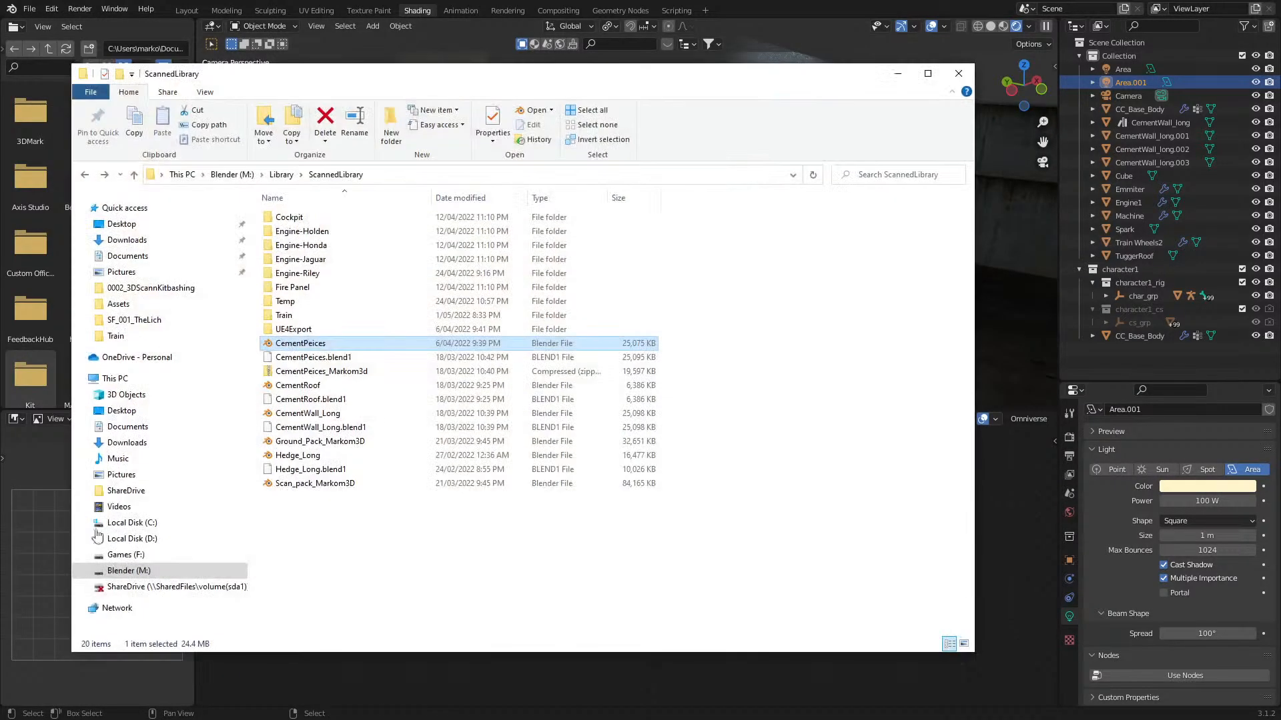
double_click(312, 316)
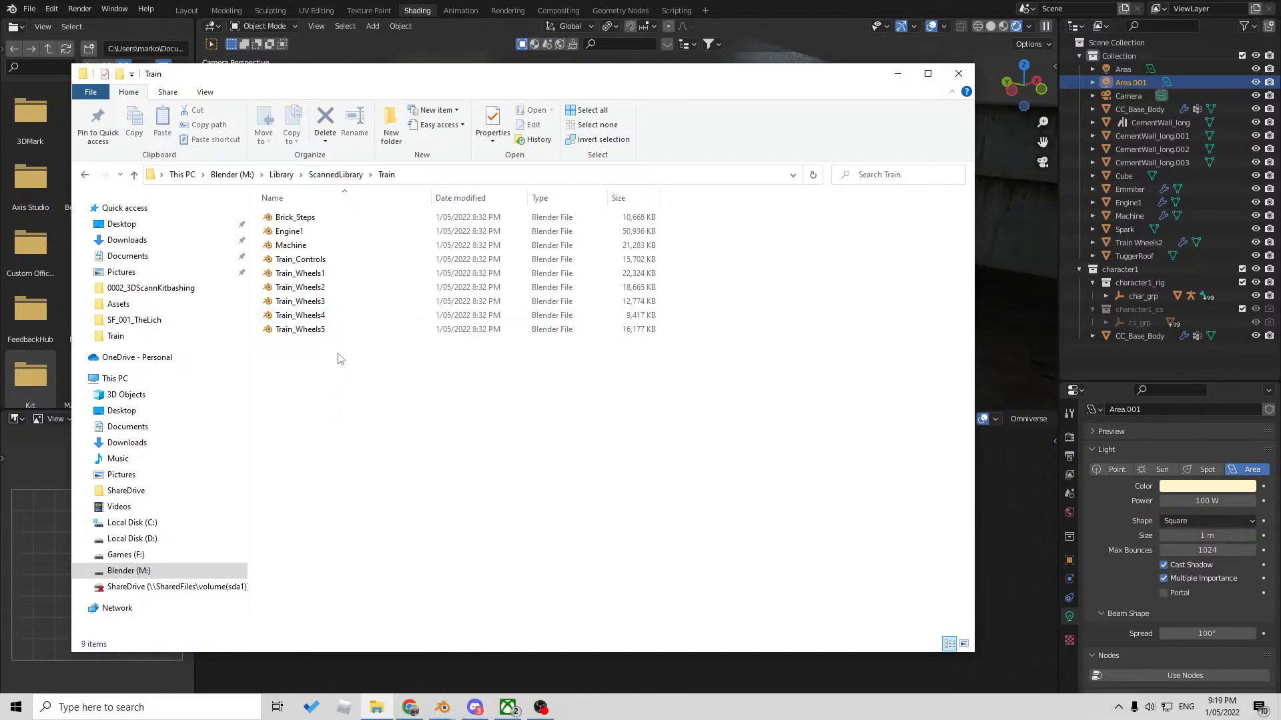
double_click(334, 288)
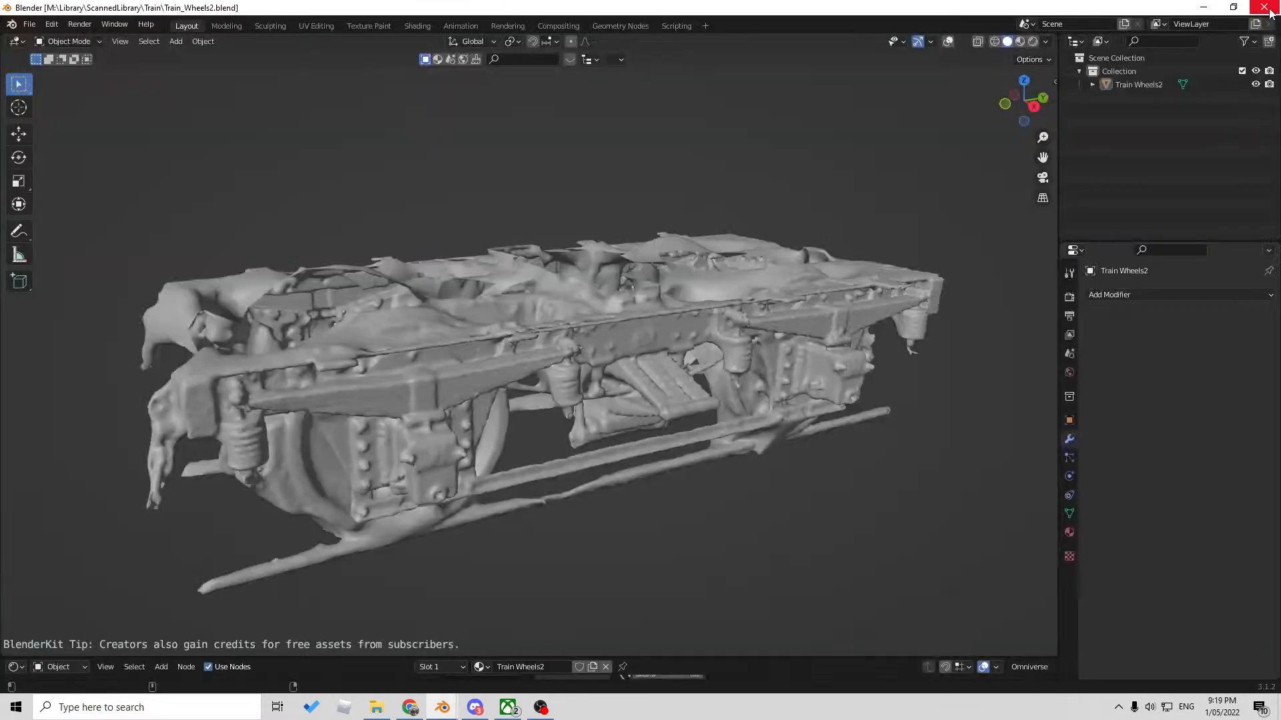
click(1262, 7)
- Open Train_Wheels3.blend in Blender, inspect the textured scan, copy the wheels object, and minimize that file's window
double_click(334, 305)
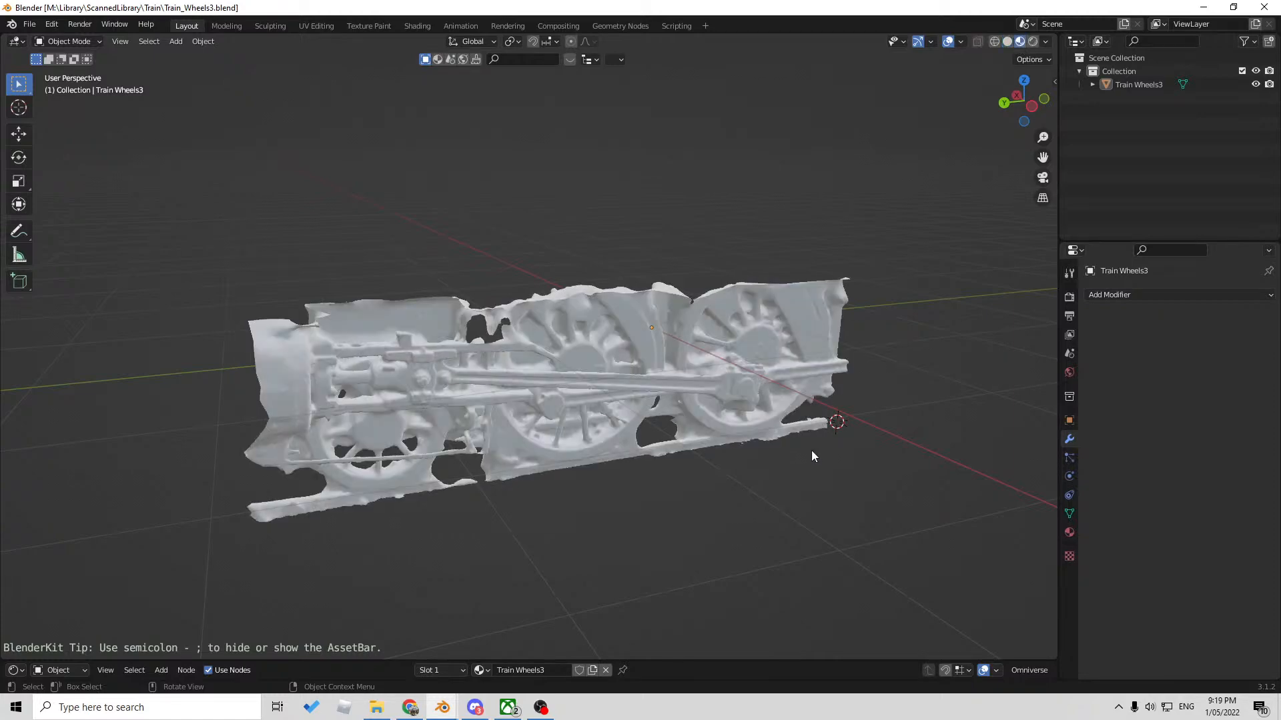
middle_drag(788, 394, 767, 375)
scroll(506, 407, up, 6)
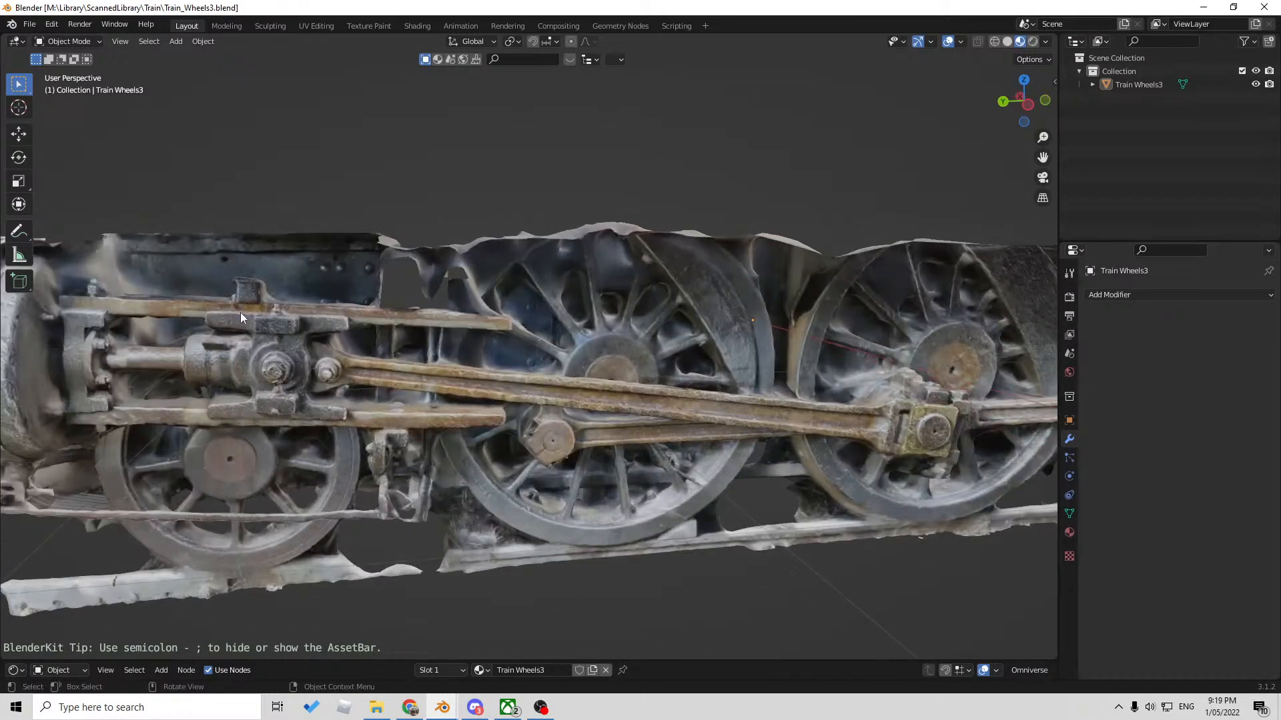
click(858, 430)
key(ctrl+c)
click(1203, 11)
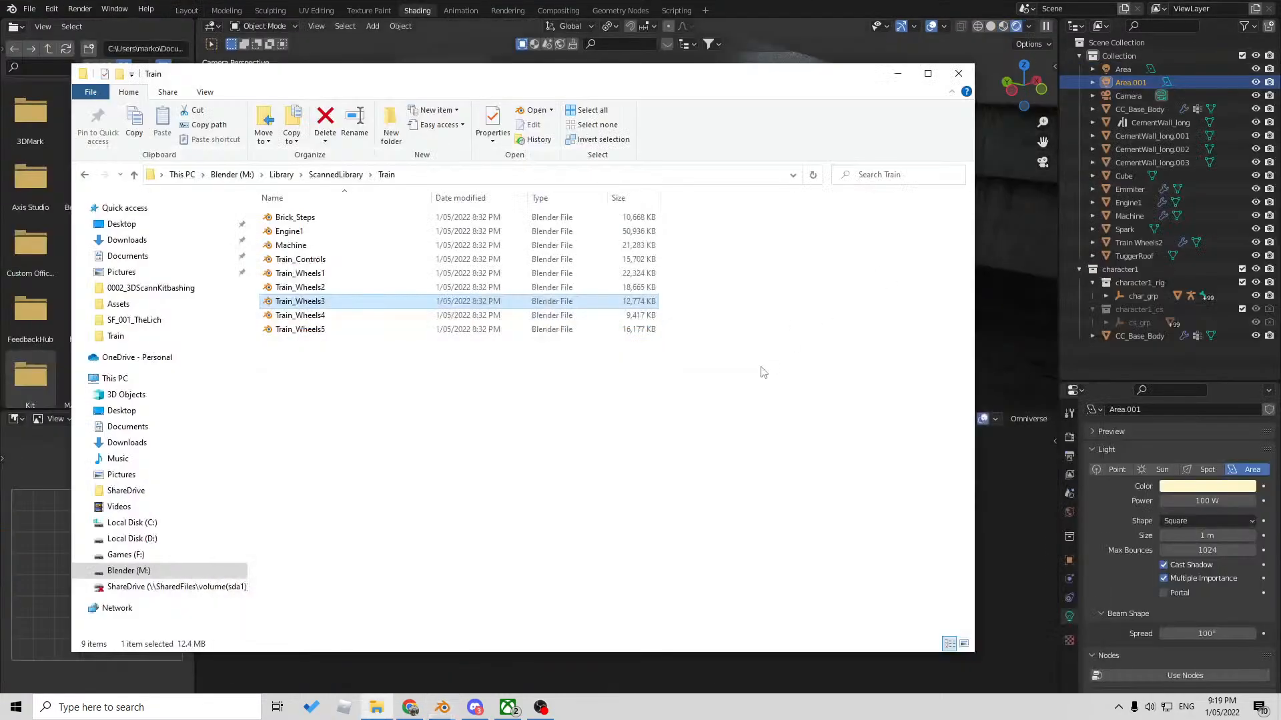
- Return to the machine scene, hide the volume cube, switch to solid shading, and paste the copied Train Wheels3 object
key(alt+Tab)
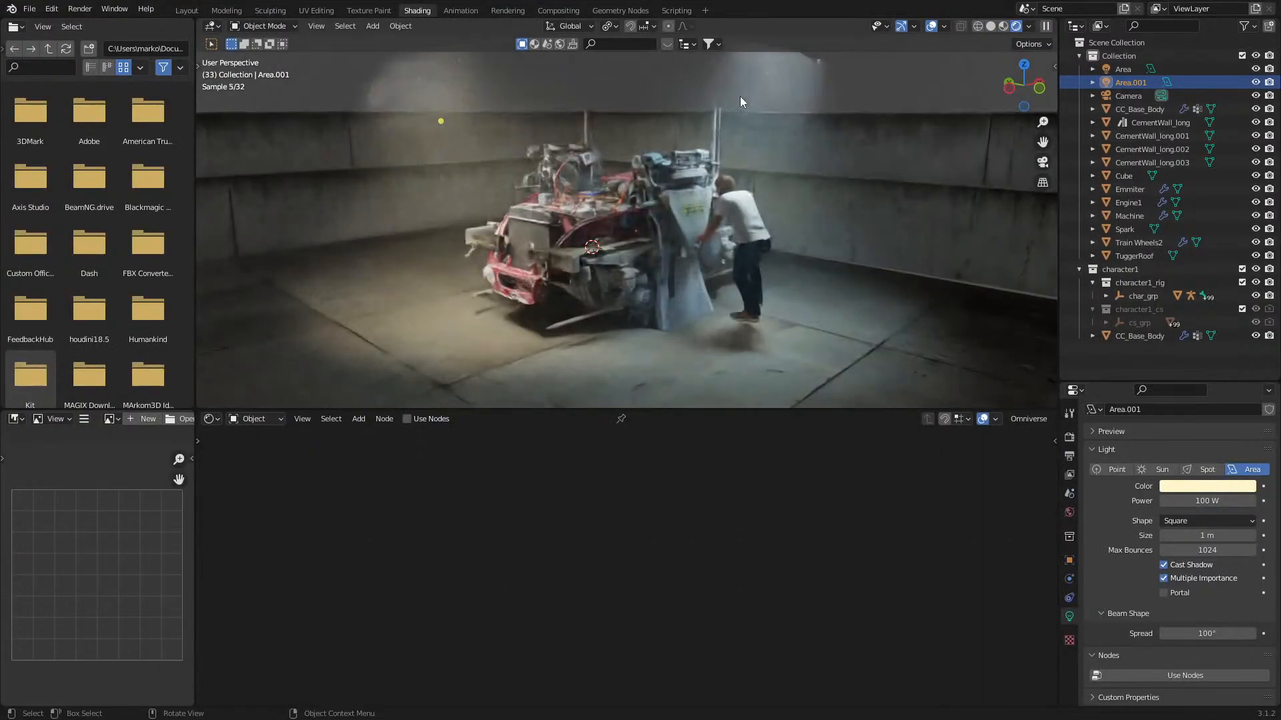
click(739, 96)
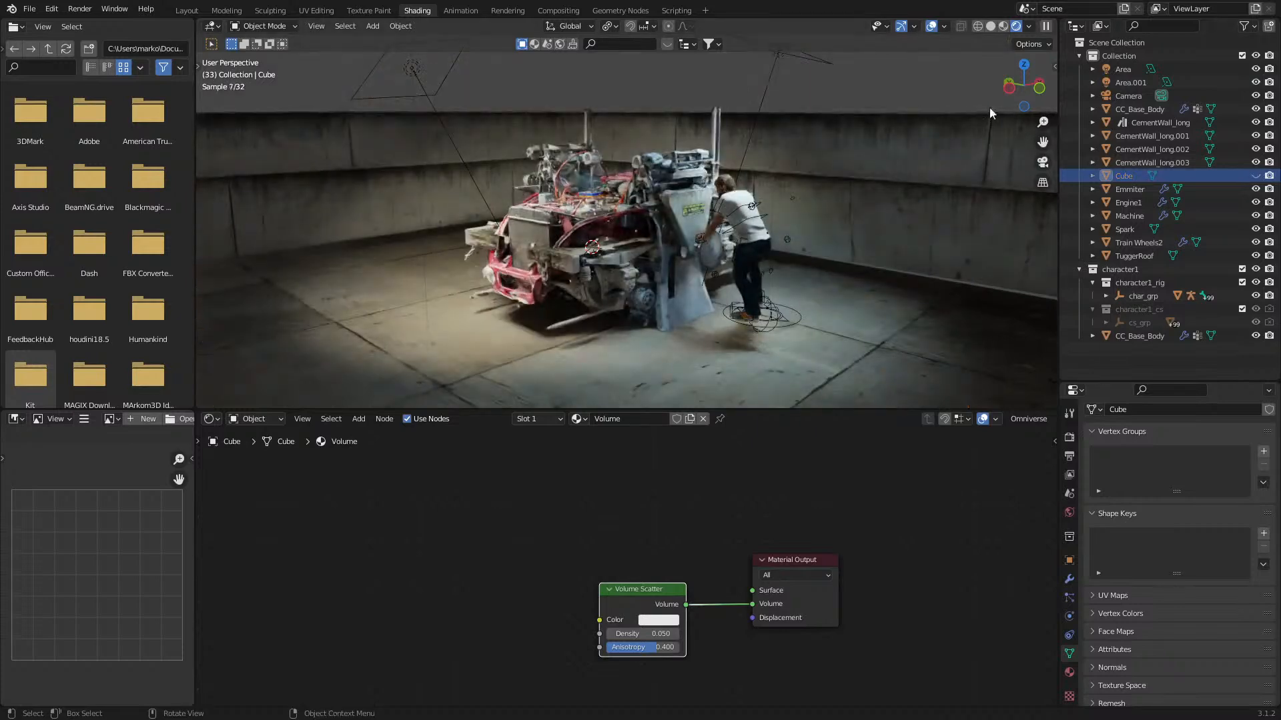
click(990, 26)
scroll(767, 306, down, 3)
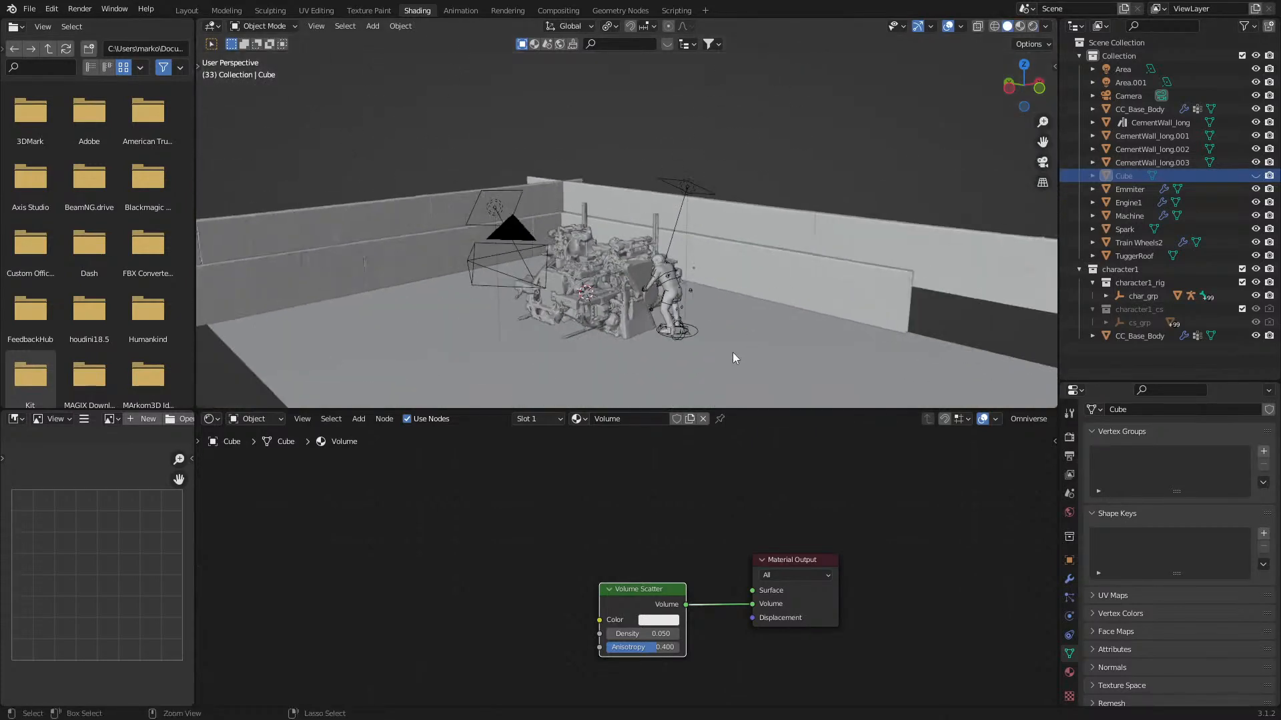
key(ctrl+v)
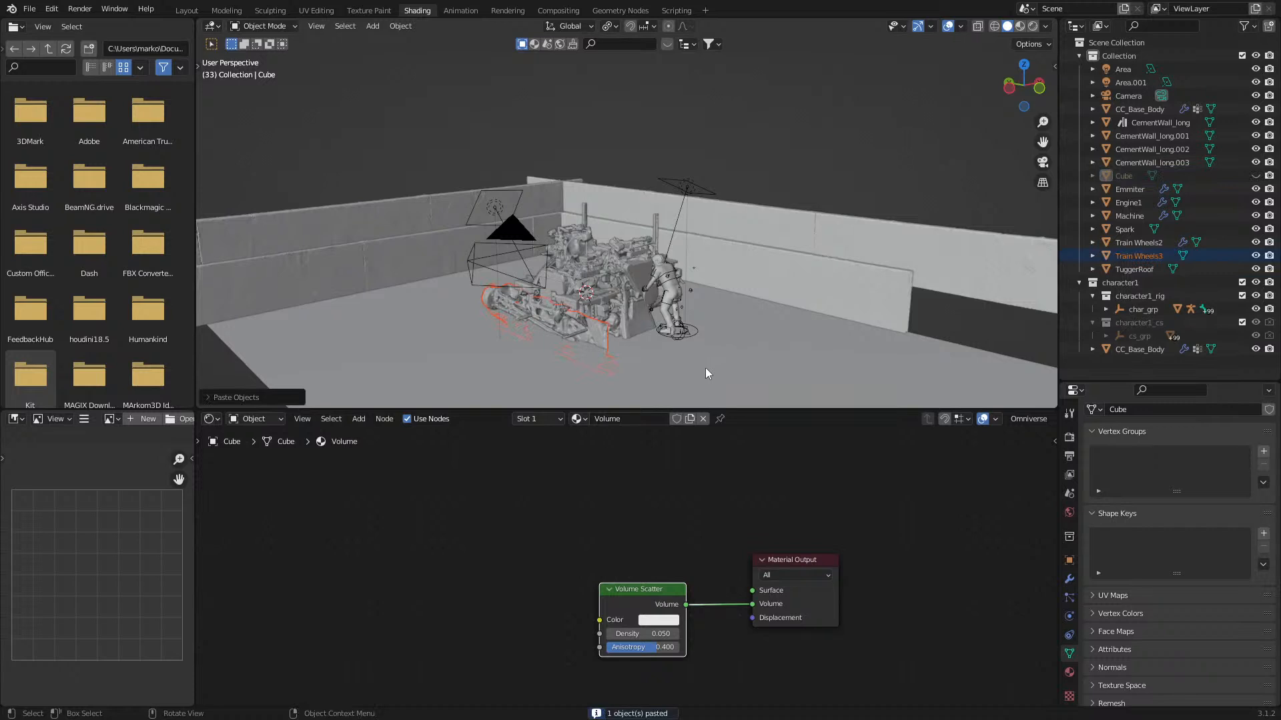
- Move the pasted train wheels straight up along Z until they float well above the cement walls
click(596, 337)
key(g)
key(z)
click(594, 423)
shift+middle_drag(587, 300, 639, 51)
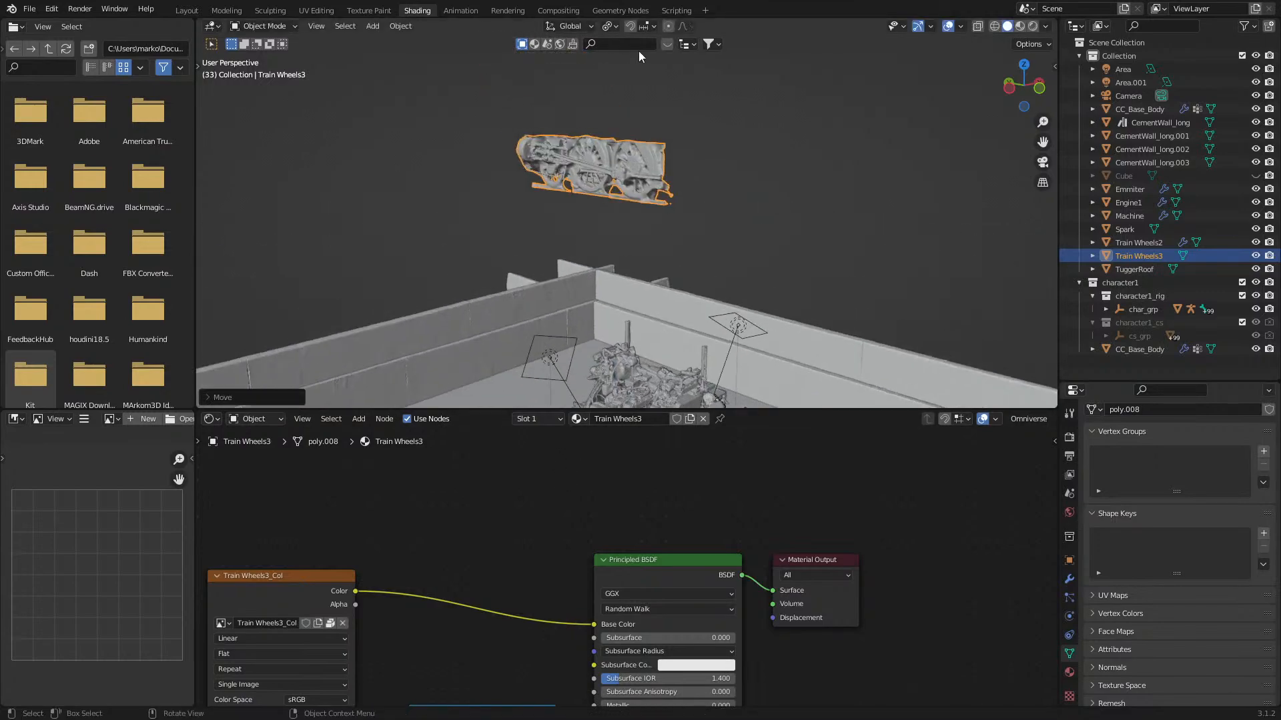
key(KP_Decimal)
- Enter Edit Mode on Train Wheels3 and continue in the Layout workspace with solid shading
key(Tab)
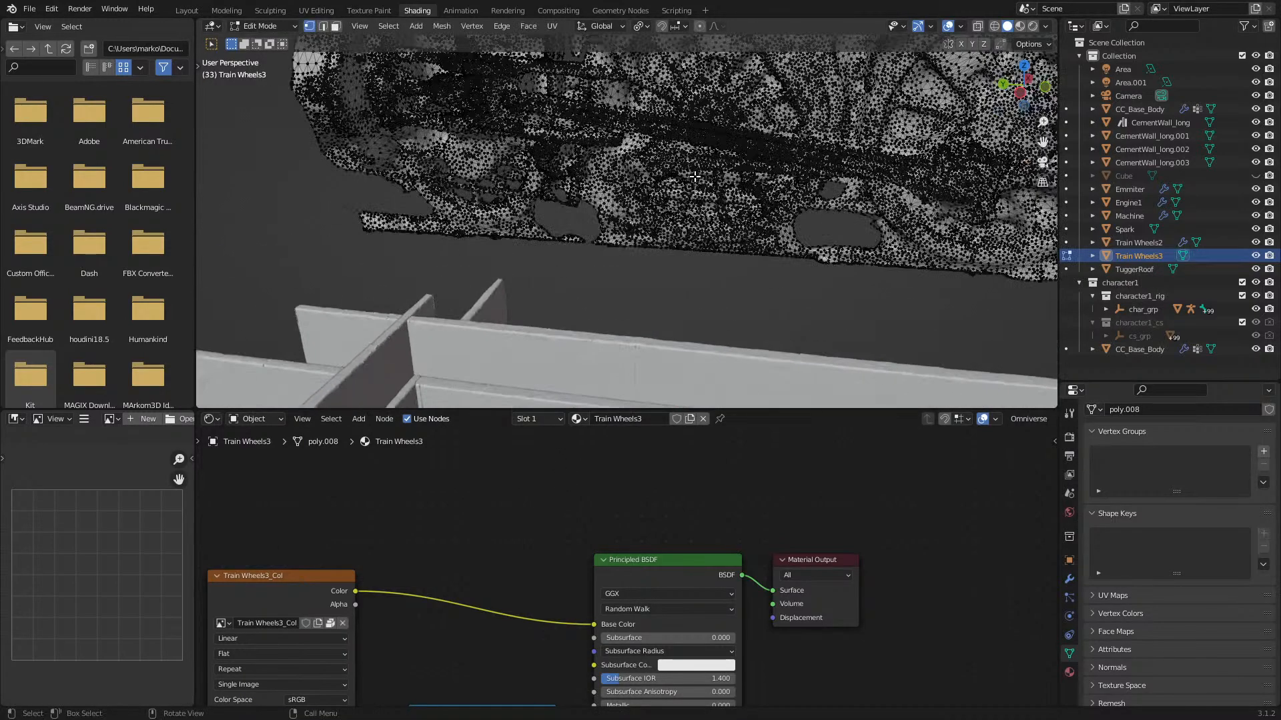
key(KP_3)
key(KP_1)
key(KP_3)
key(KP_1)
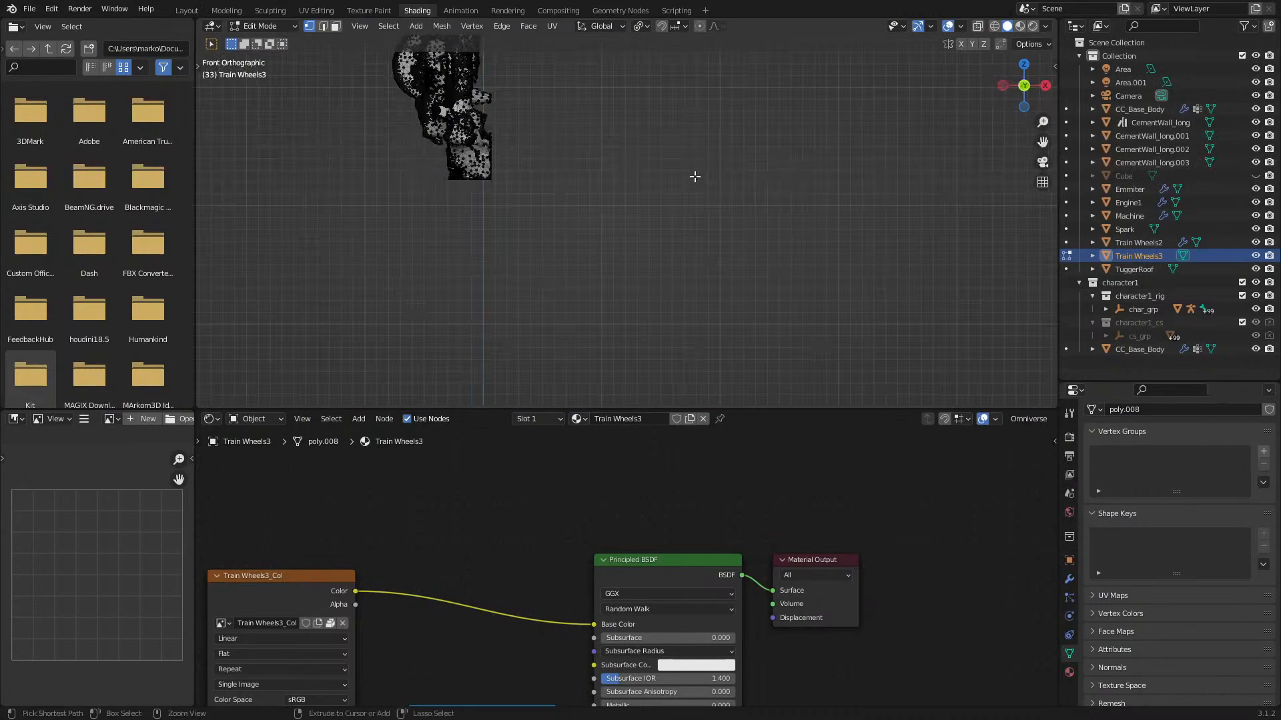
key(ctrl+KP_1)
click(187, 10)
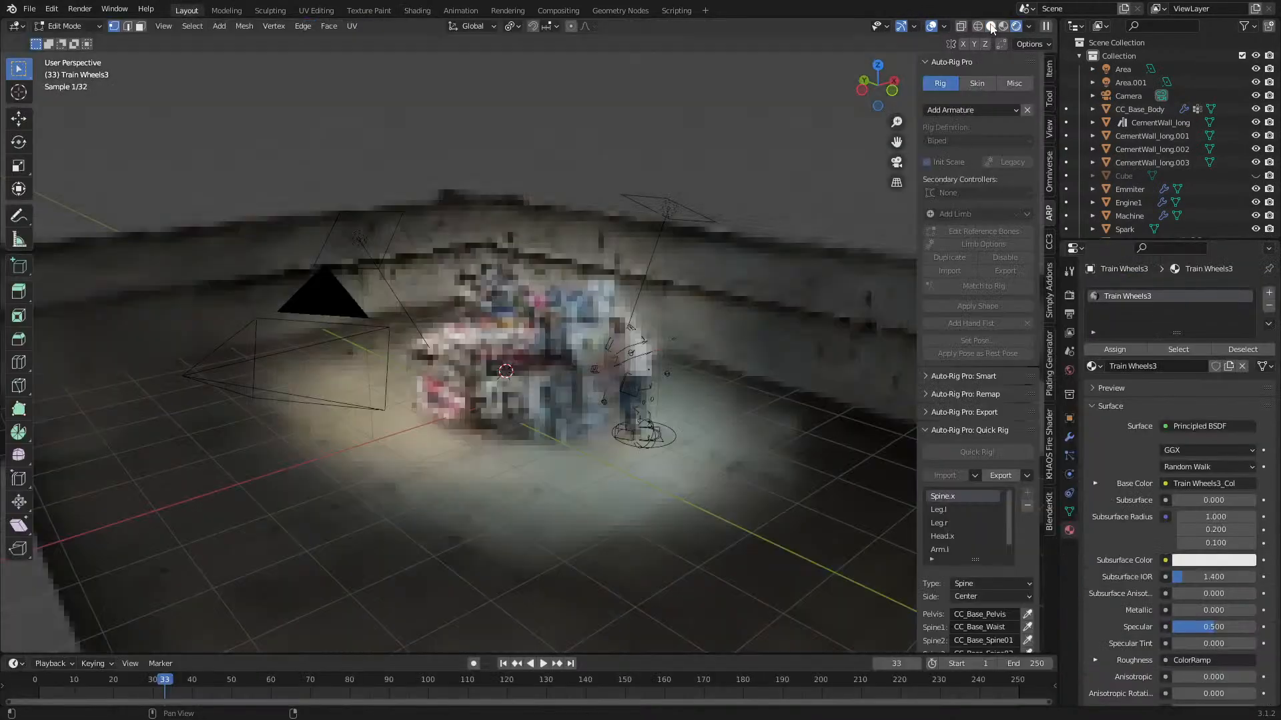
click(990, 26)
mouse_move(592, 87)
shift+middle_down()
mouse_move(583, 266)
mouse_move(428, 274)
shift+middle_up()
key(z)
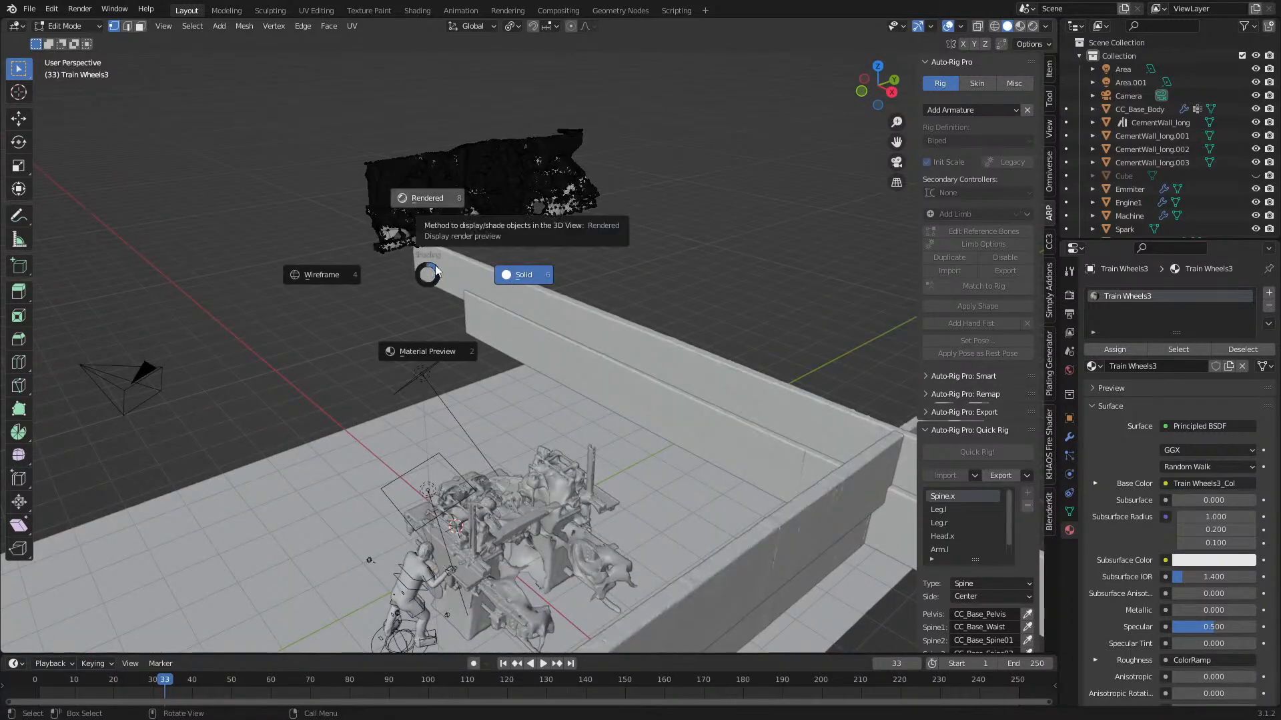
click(523, 303)
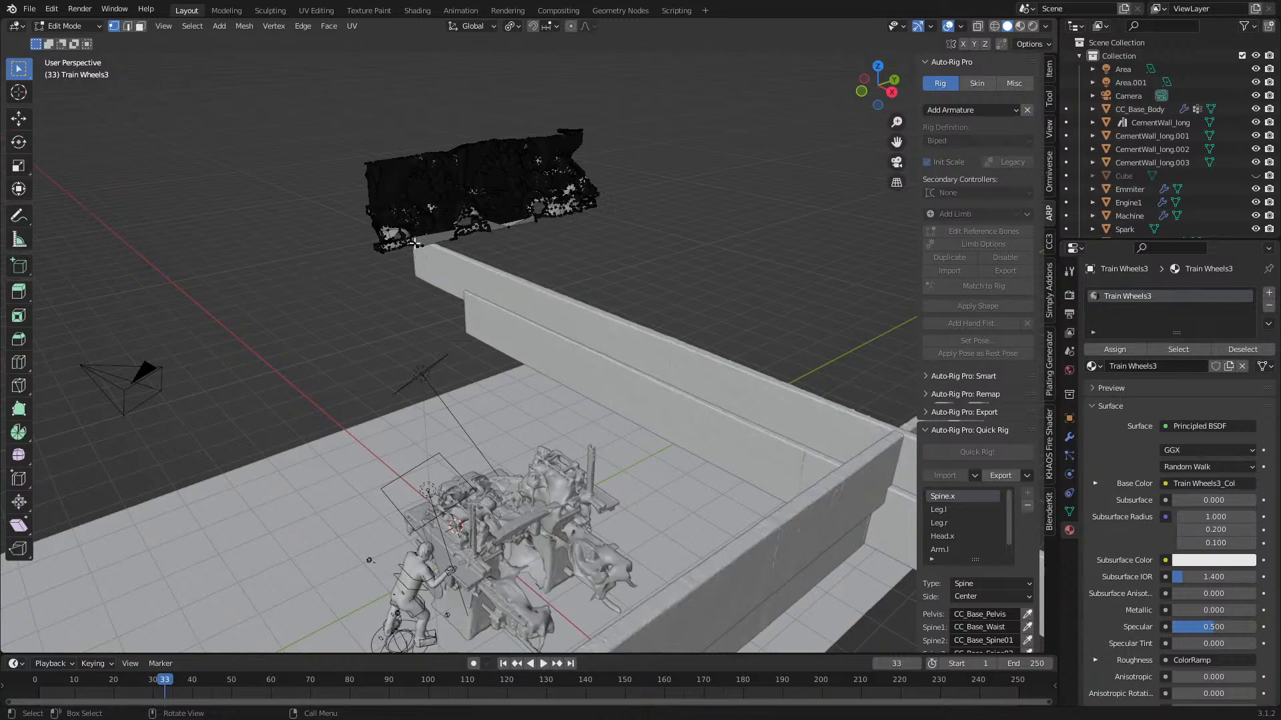
- Display the train wheels mesh in Material Preview, still in Edit Mode, with the long connecting rod seen up close
middle_drag(467, 248, 593, 236)
key(z)
click(522, 237)
key(z)
mouse_move(507, 236)
middle_down()
mouse_move(546, 236)
mouse_move(643, 273)
mouse_move(595, 327)
mouse_move(585, 272)
middle_up()
click(615, 235)
scroll(650, 277, up, 4)
key(Tab)
key(Tab)
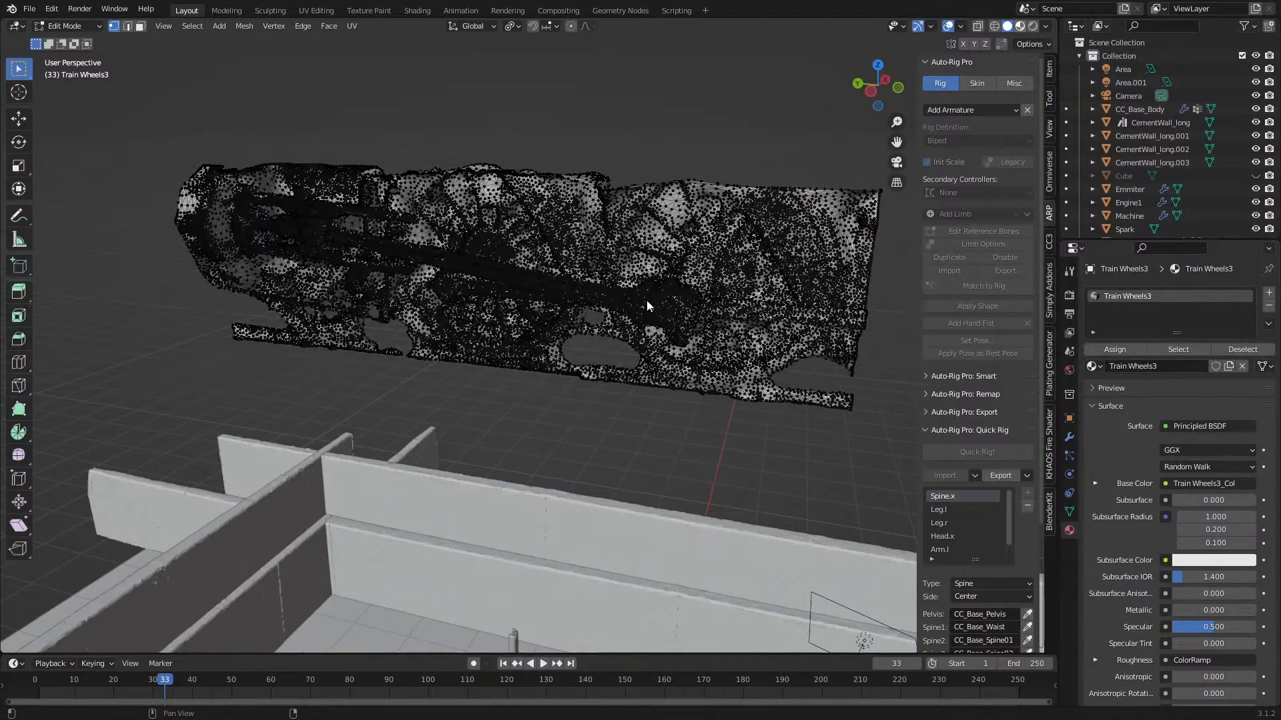
key(z)
scroll(534, 294, up, 2)
middle_drag(570, 279, 598, 275)
scroll(551, 262, up, 2)
shift+middle_drag(538, 246, 536, 311)
scroll(535, 311, up, 4)
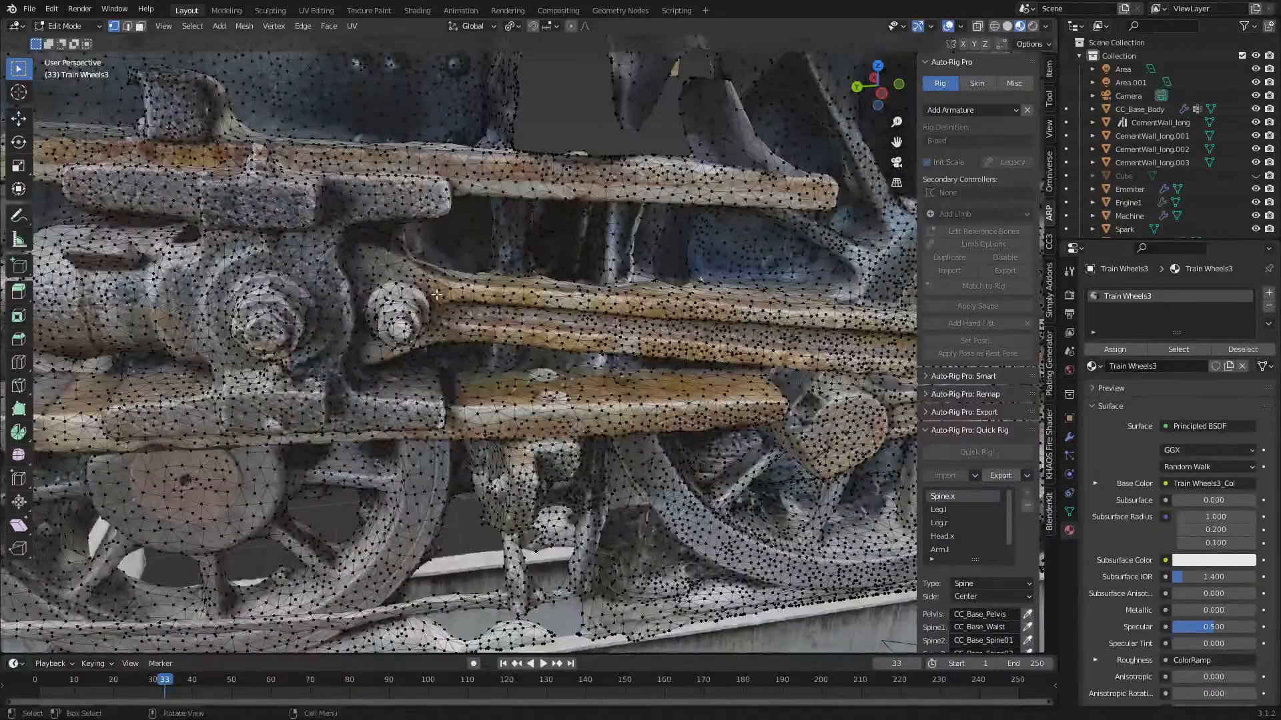
key(c)
scroll(410, 311, up, 4)
drag(401, 310, 468, 318)
key(Escape)
key(alt+a)
- Circle-select the vertices along the long connecting rod, from its round bolt end to its square bearing block
key(c)
drag(400, 313, 539, 319)
key(Escape)
shift+middle_drag(539, 319, 206, 219)
key(c)
drag(127, 228, 732, 285)
key(Escape)
shift+middle_drag(731, 285, 170, 266)
key(c)
drag(170, 265, 760, 307)
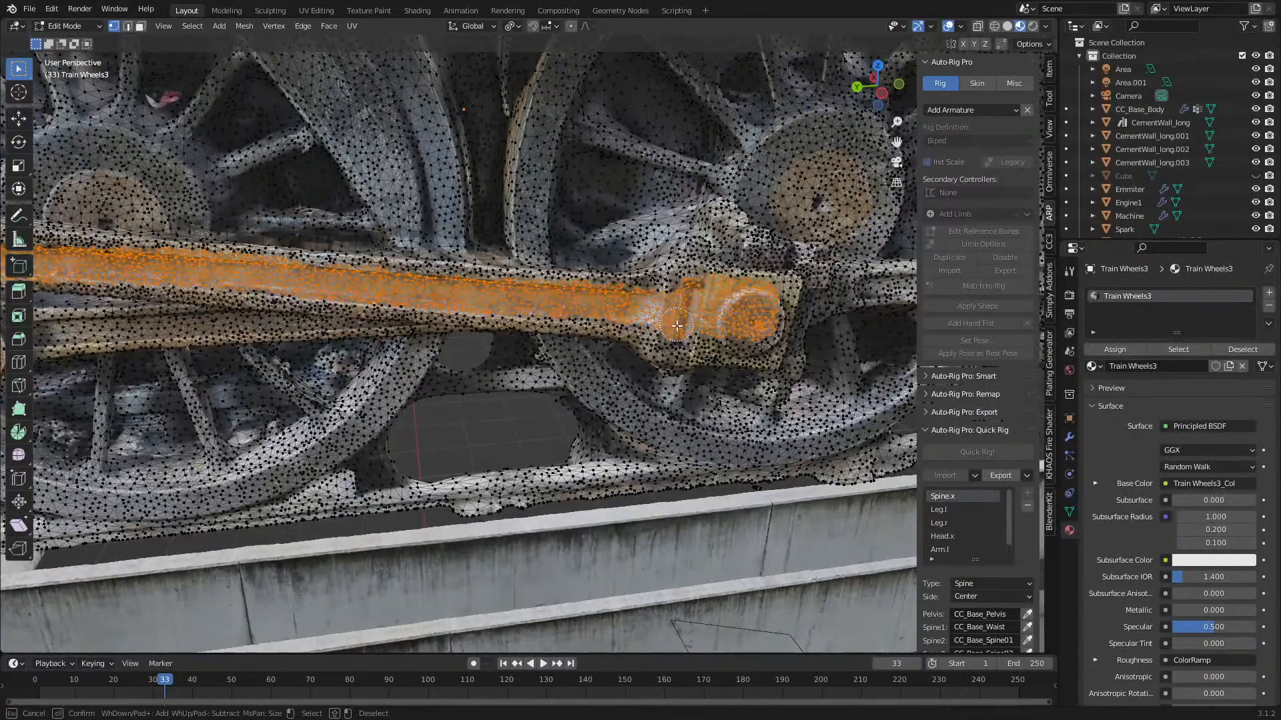
key(Escape)
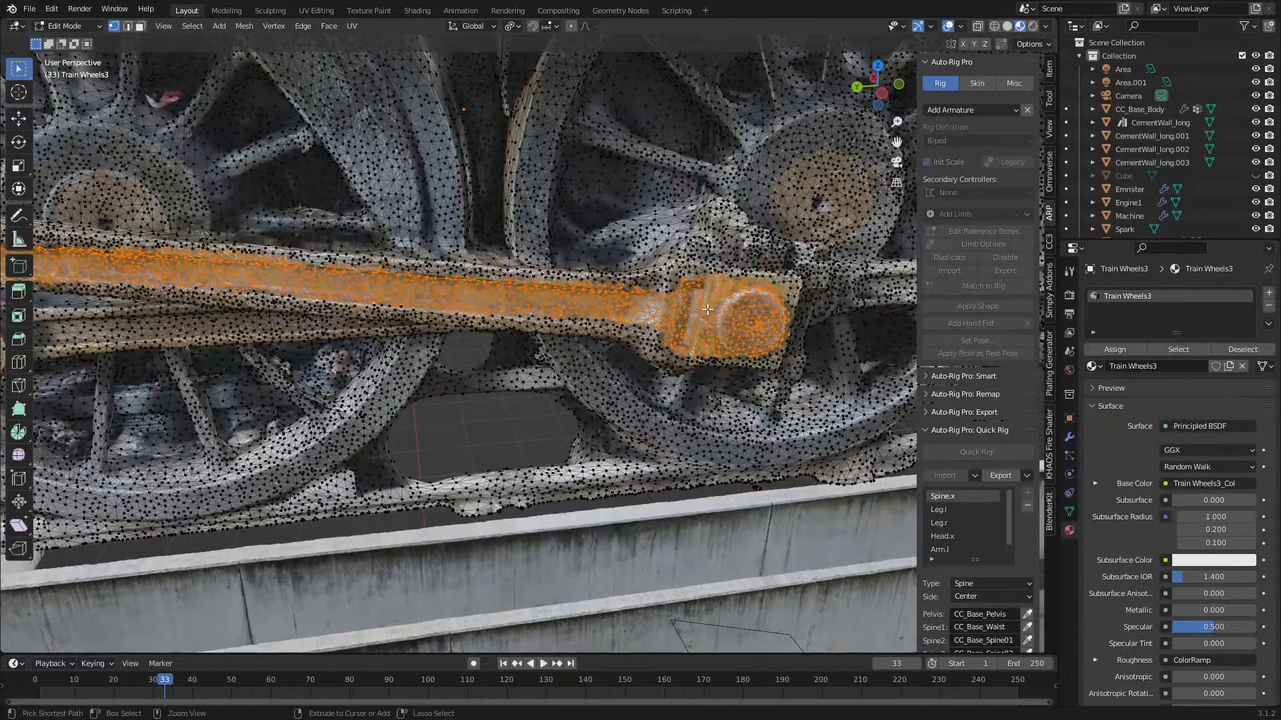
- Grow the vertex selection five times so it covers the full width of the rod and its bearing block
key(ctrl+KP_Add)
key(ctrl+KP_Add)
key(ctrl+KP_Add)
key(ctrl+KP_Add)
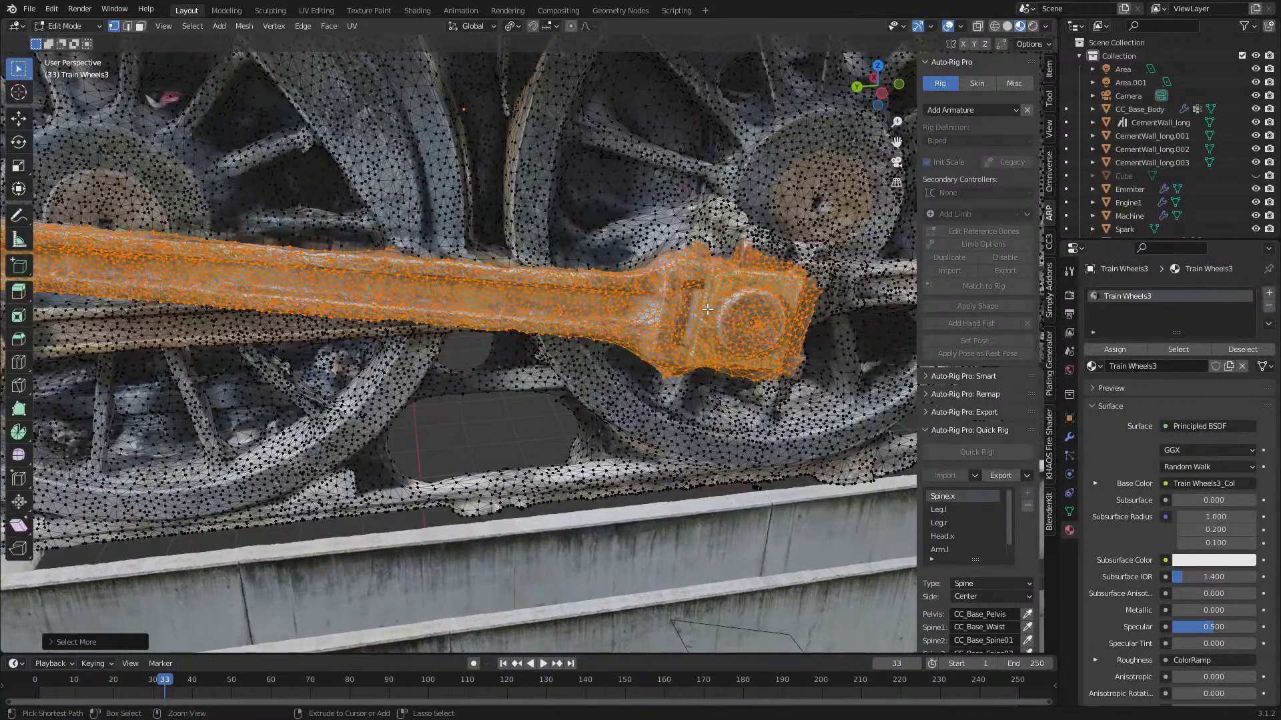
key(ctrl+KP_Add)
- Check the selection from several angles, separate the selected rod into its own object, and return to Object Mode
middle_drag(689, 306, 590, 400)
shift+middle_drag(166, 387, 414, 397)
middle_drag(245, 382, 759, 371)
scroll(441, 337, down, 10)
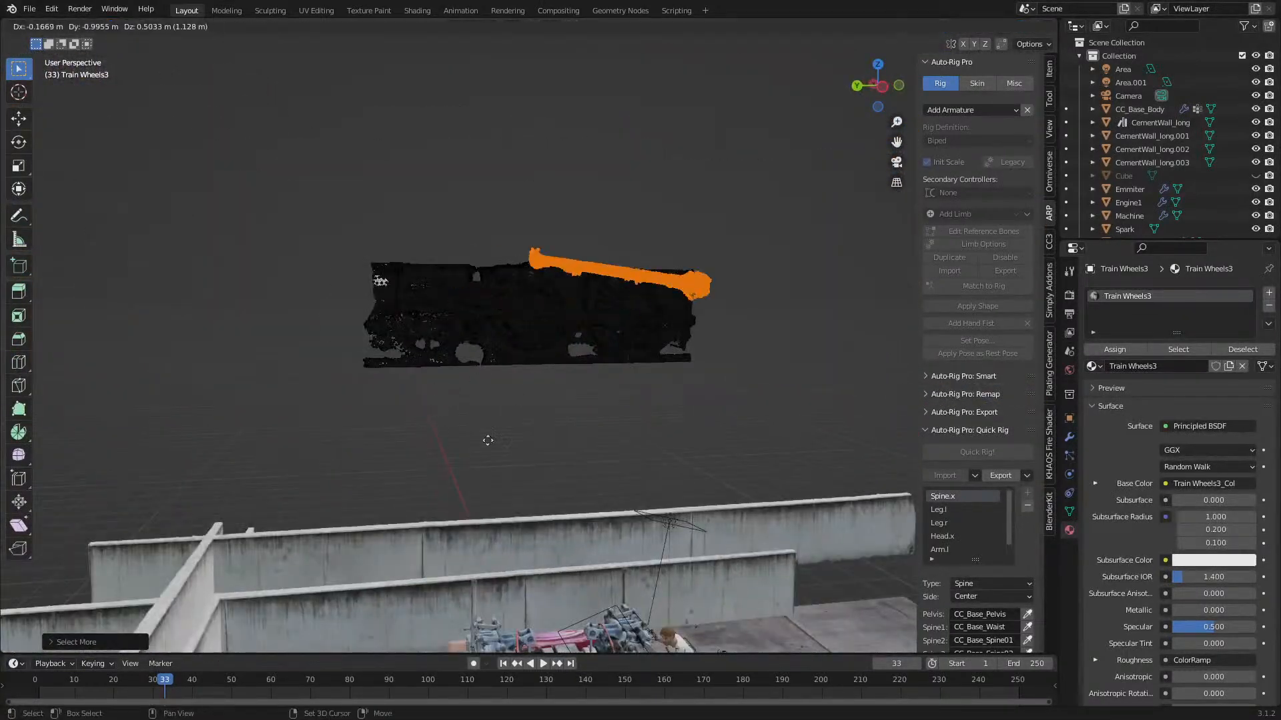
key(p)
click(447, 406)
key(Tab)
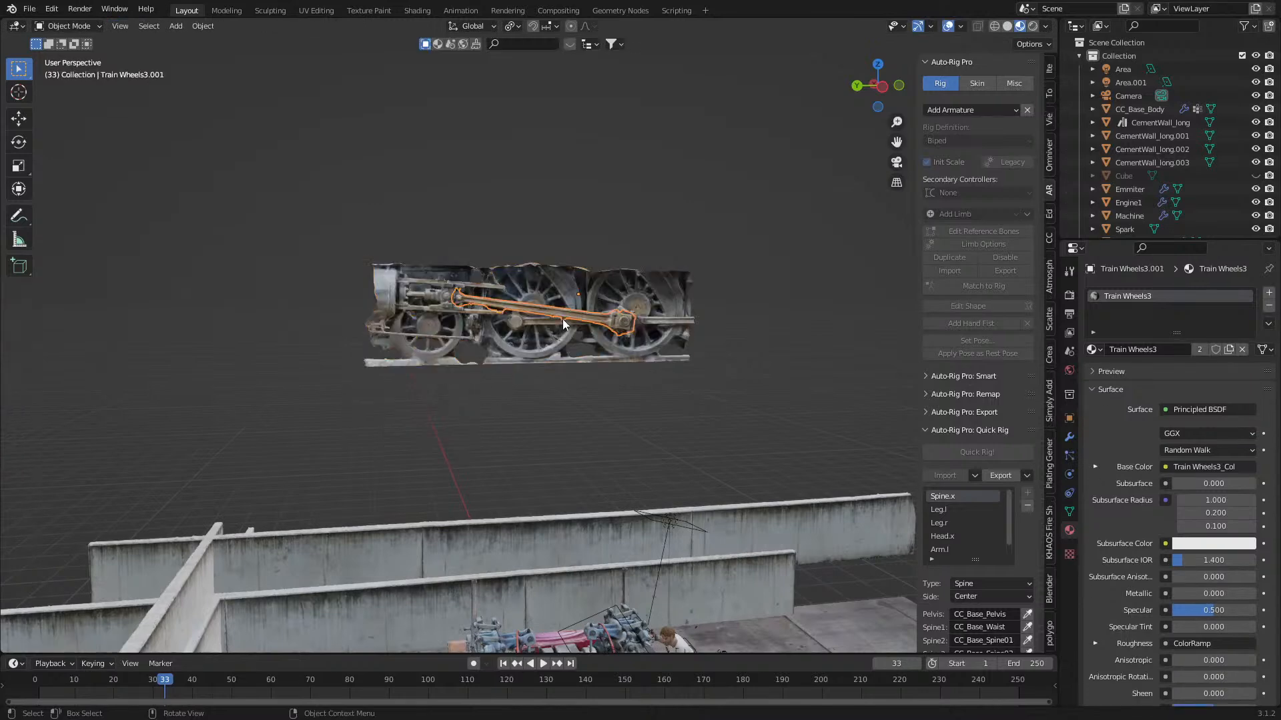
- Move the separated connecting rod straight up along Z, clear of the train wheels
click(584, 312)
key(g)
key(z)
click(548, 160)
mouse_move(540, 171)
shift+middle_down()
mouse_move(528, 286)
mouse_move(503, 314)
shift+middle_up()
- In Edit Mode with wireframe shading, circle-select the scrap geometry hanging beneath the rod's round end and delete its vertices
scroll(520, 266, up, 4)
key(Tab)
key(z)
click(550, 315)
key(z)
click(414, 346)
scroll(429, 369, up, 4)
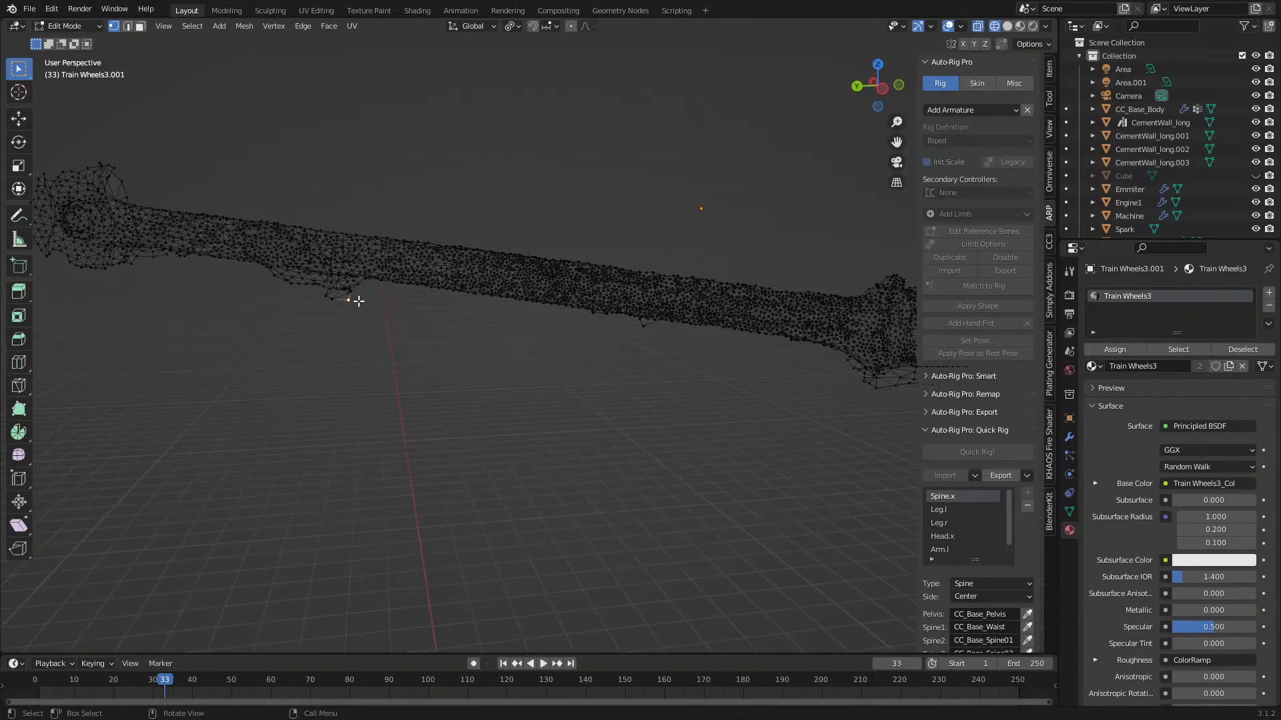
key(c)
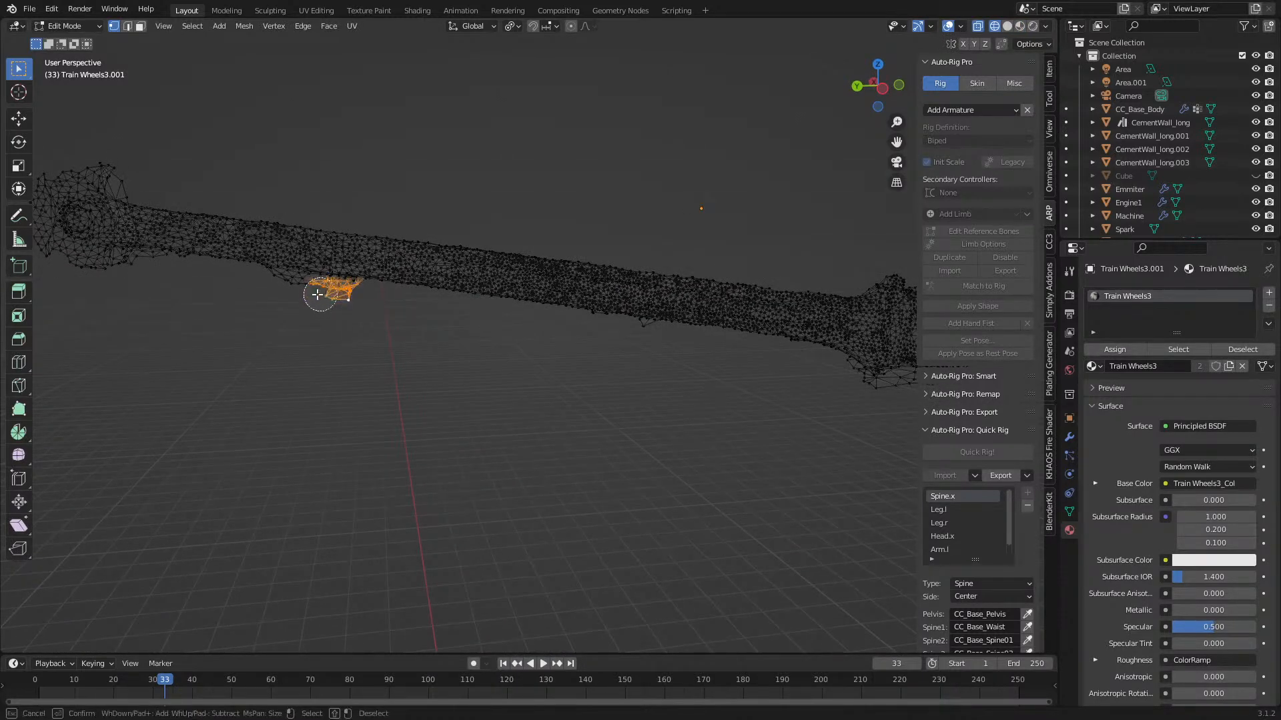
key(Escape)
key(z)
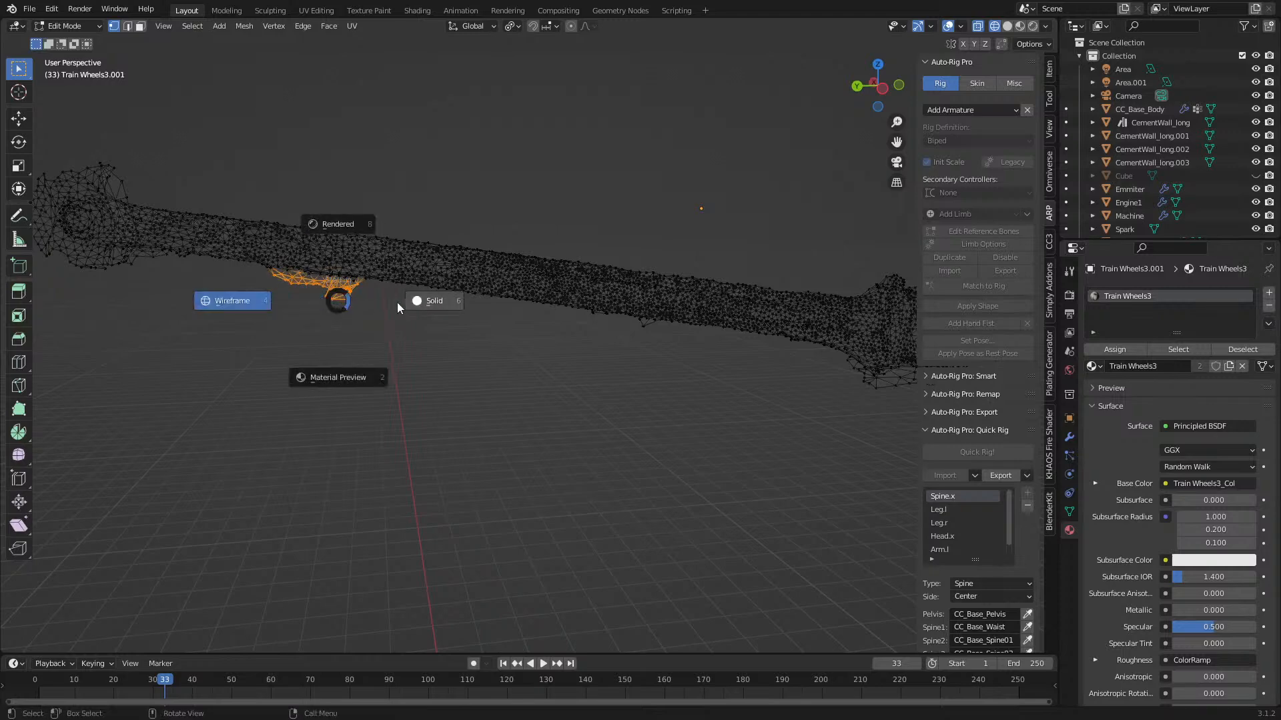
click(420, 299)
key(x)
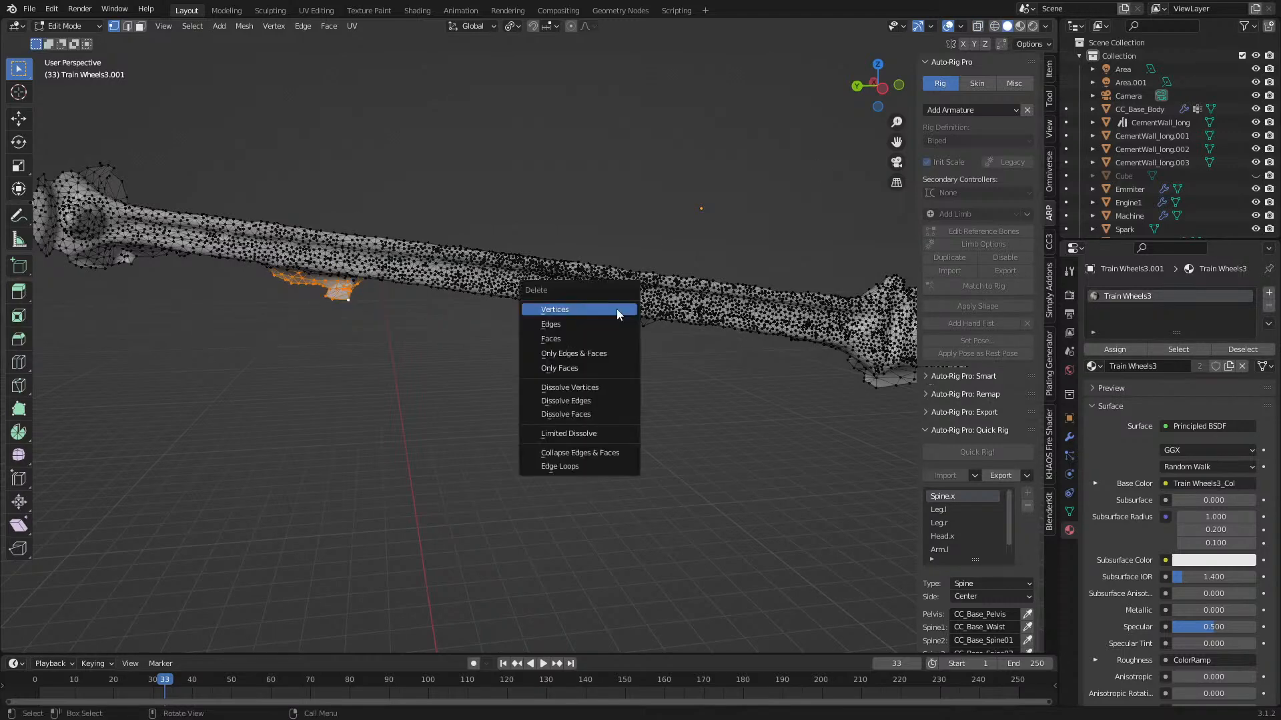
click(600, 309)
- Select the remaining stray vertices along the rod's underside and below its bearing block, and delete them
shift+middle_drag(520, 341, 510, 372)
key(x)
click(503, 356)
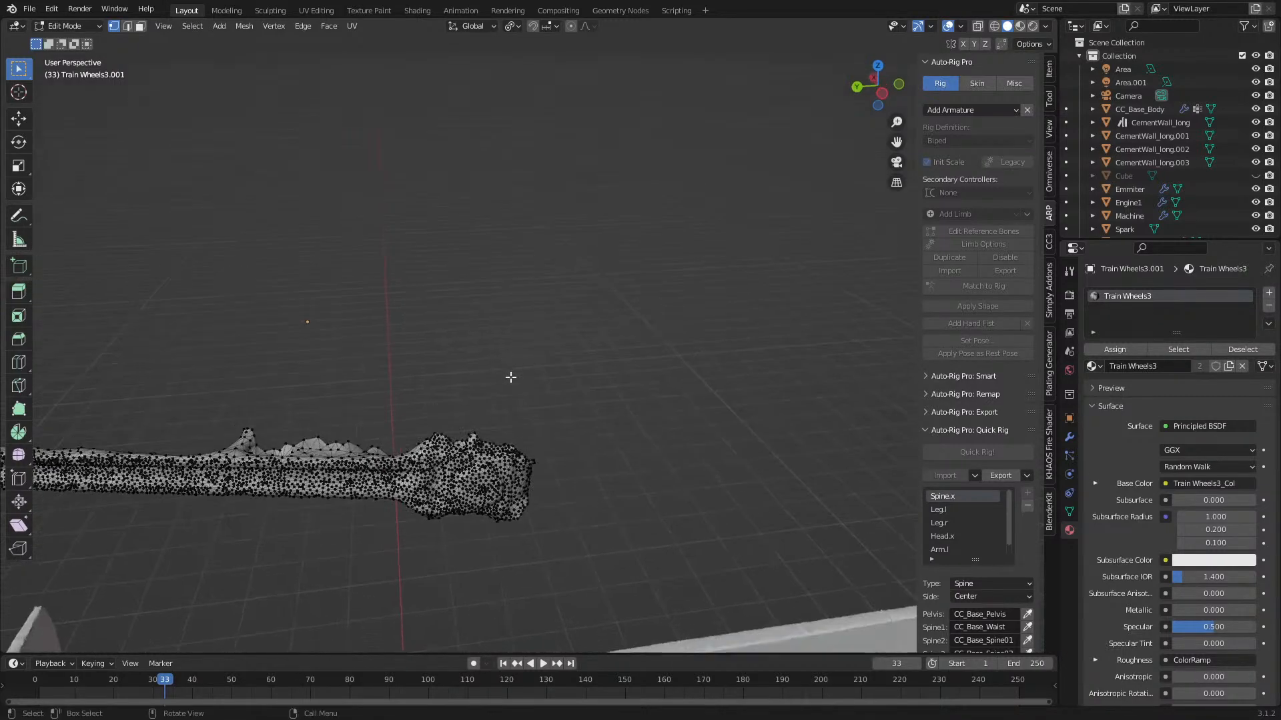
middle_drag(310, 433, 240, 224)
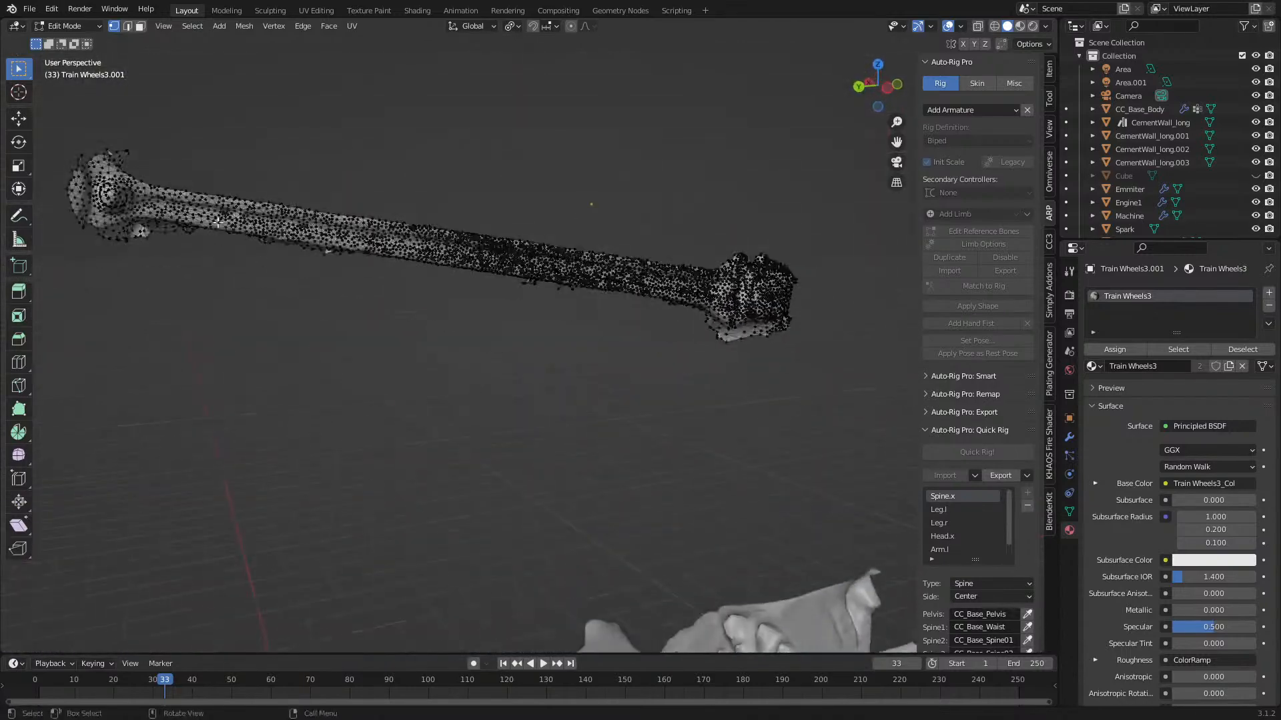
click(1019, 25)
key(Tab)
mouse_move(595, 154)
middle_down()
mouse_move(542, 320)
mouse_move(507, 326)
mouse_move(466, 243)
mouse_move(506, 237)
middle_up()
key(Tab)
key(c)
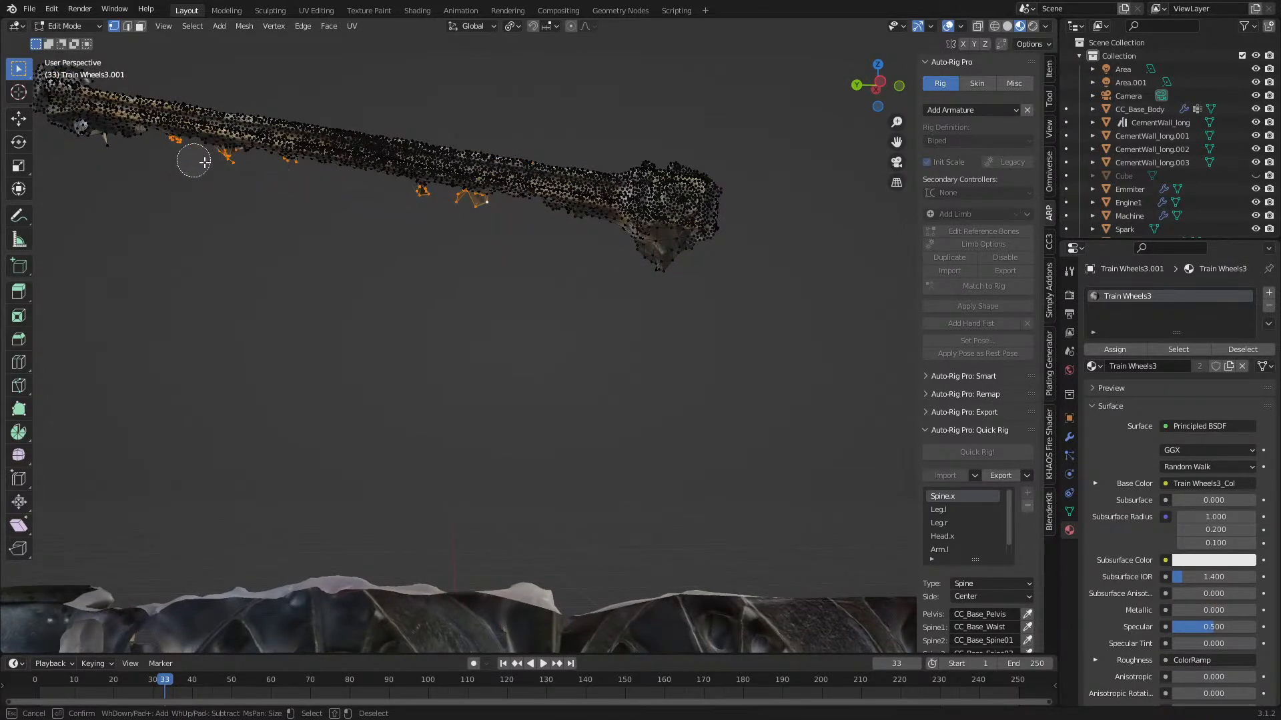
drag(595, 236, 707, 262)
key(Escape)
key(x)
click(675, 253)
- Circle-select the leftover bumps along the rod's back side, delete their vertices, and return to Object Mode
mouse_move(675, 247)
middle_down()
mouse_move(429, 400)
mouse_move(445, 361)
mouse_move(545, 298)
mouse_move(560, 329)
mouse_move(633, 369)
middle_up()
key(c)
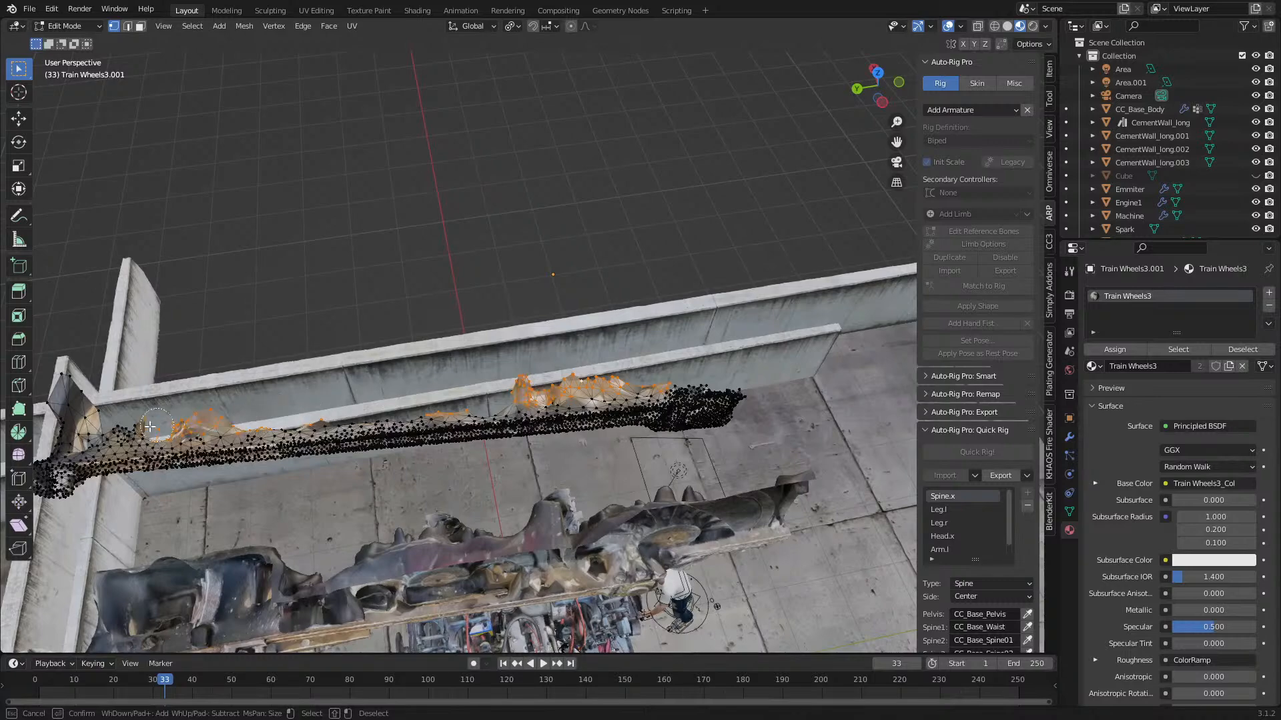
key(x)
click(133, 407)
middle_drag(300, 408, 415, 371)
key(Tab)
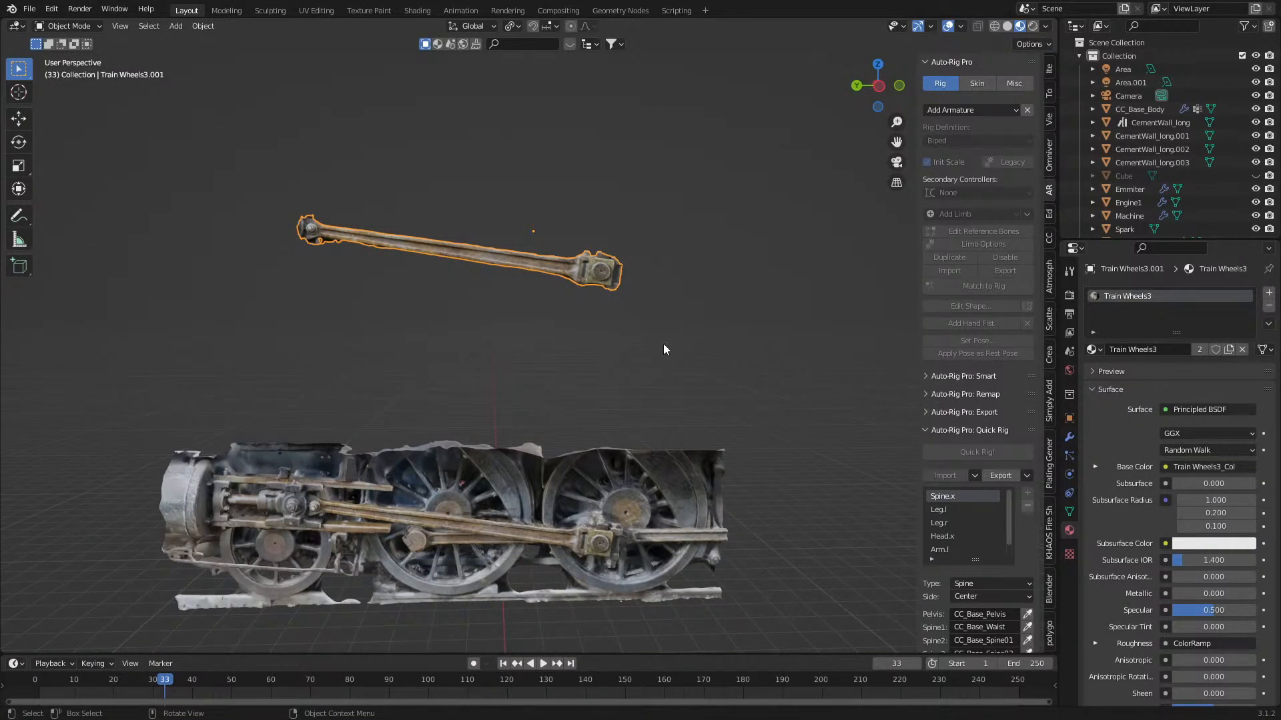
- Rotate the connecting rod in the right orthographic view until it lies horizontal, and apply its transform
key(KP_3)
key(r)
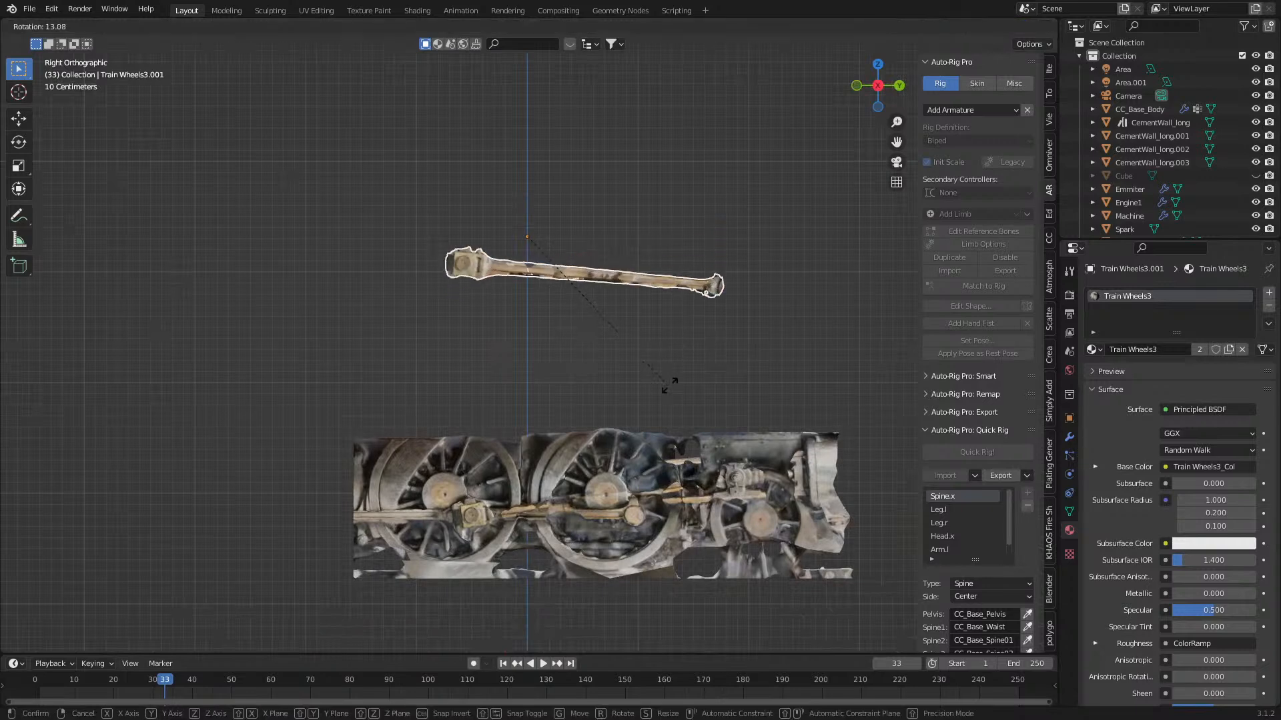
click(681, 379)
key(ctrl+a)
click(648, 378)
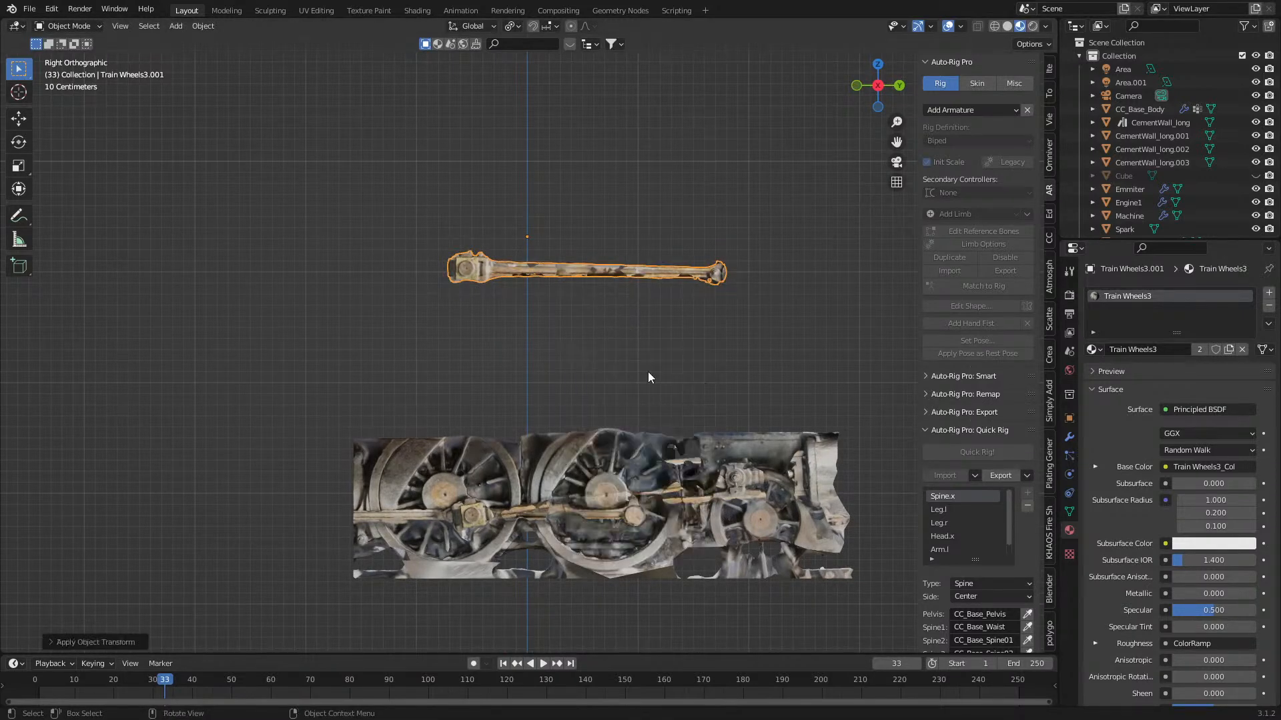
- Set the connecting rod's origin to its geometry
right_click(567, 272)
mouse_move(561, 312)
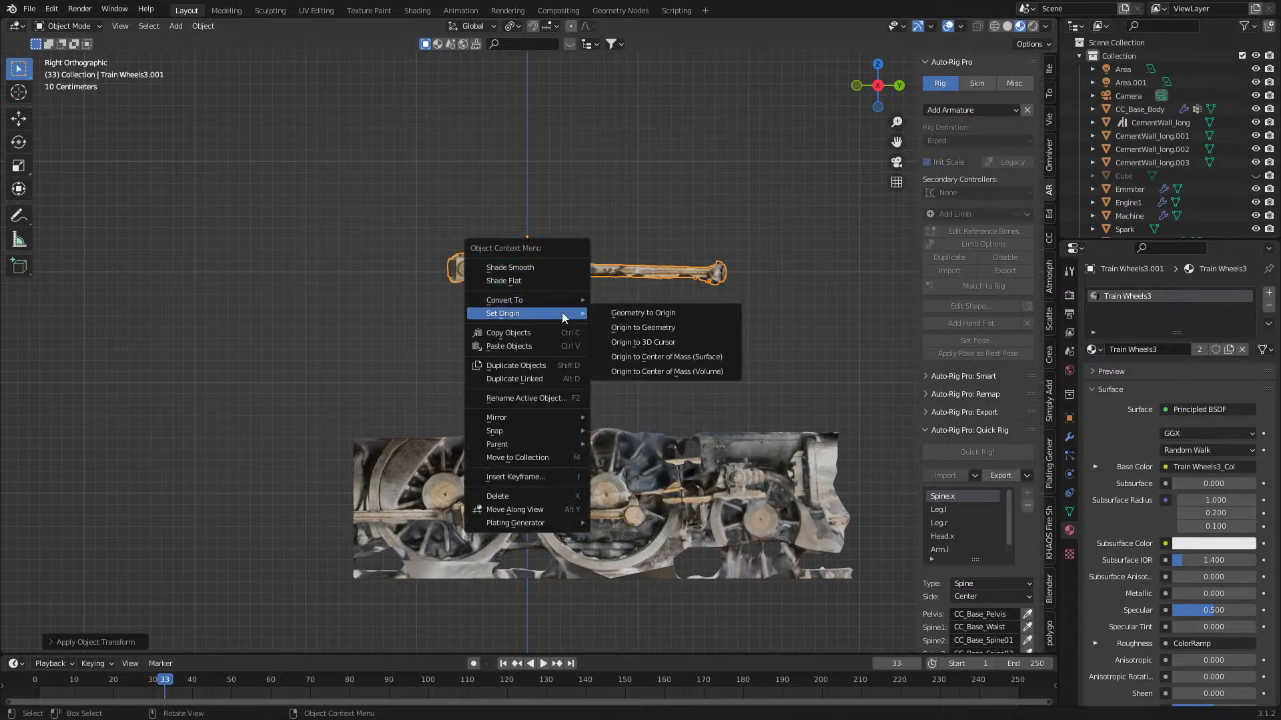
click(617, 327)
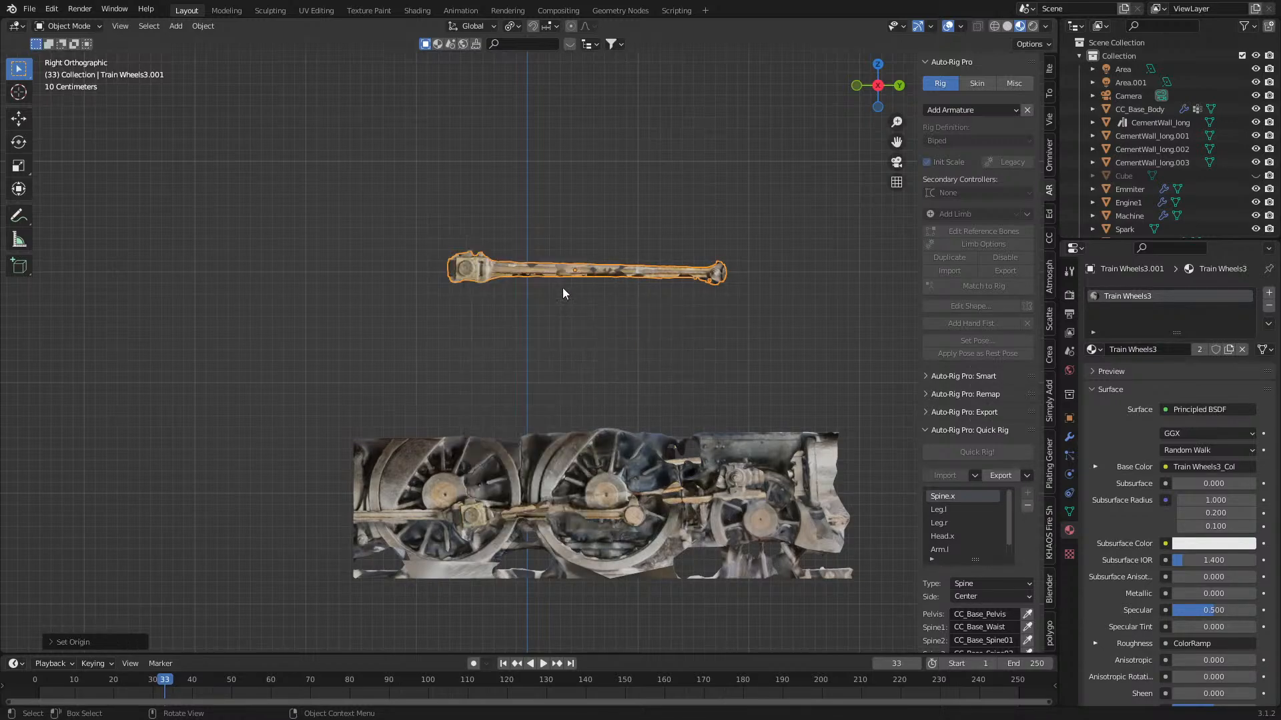
- In the top orthographic view, turn the rod parallel to the back wall behind the machine and scale it up
key(KP_7)
key(g)
key(r)
key(Return)
key(s)
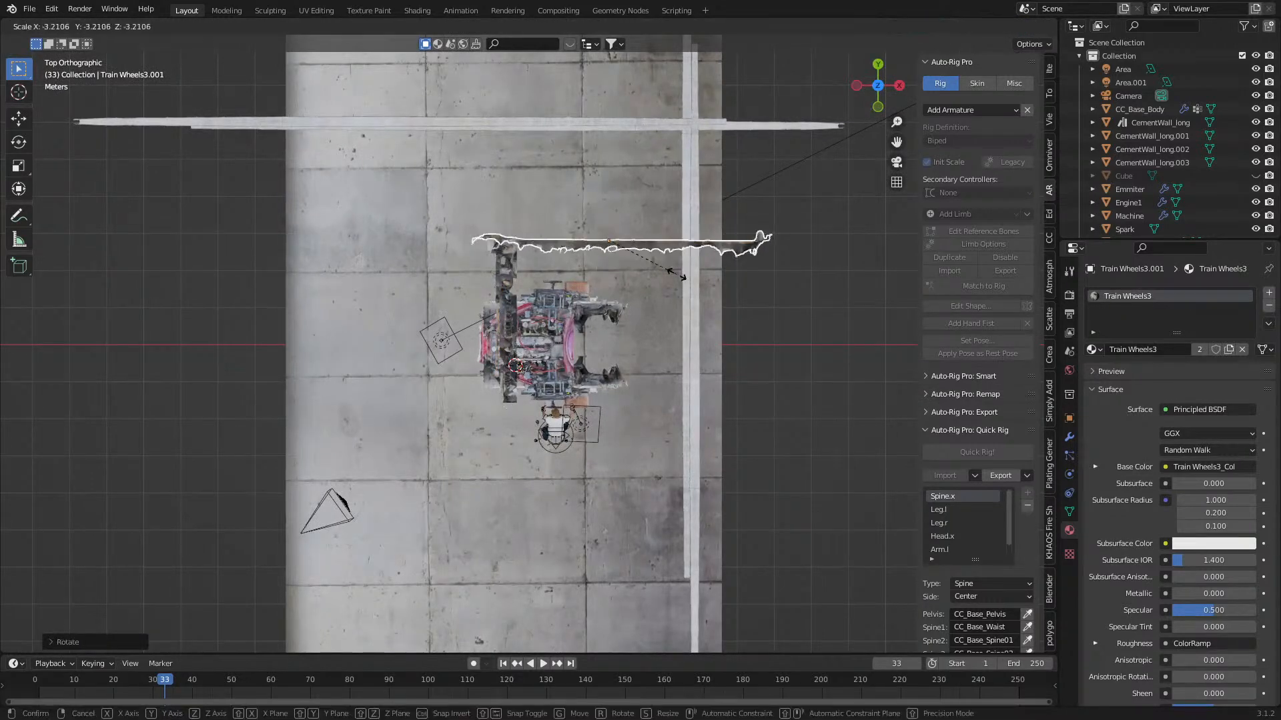
click(762, 382)
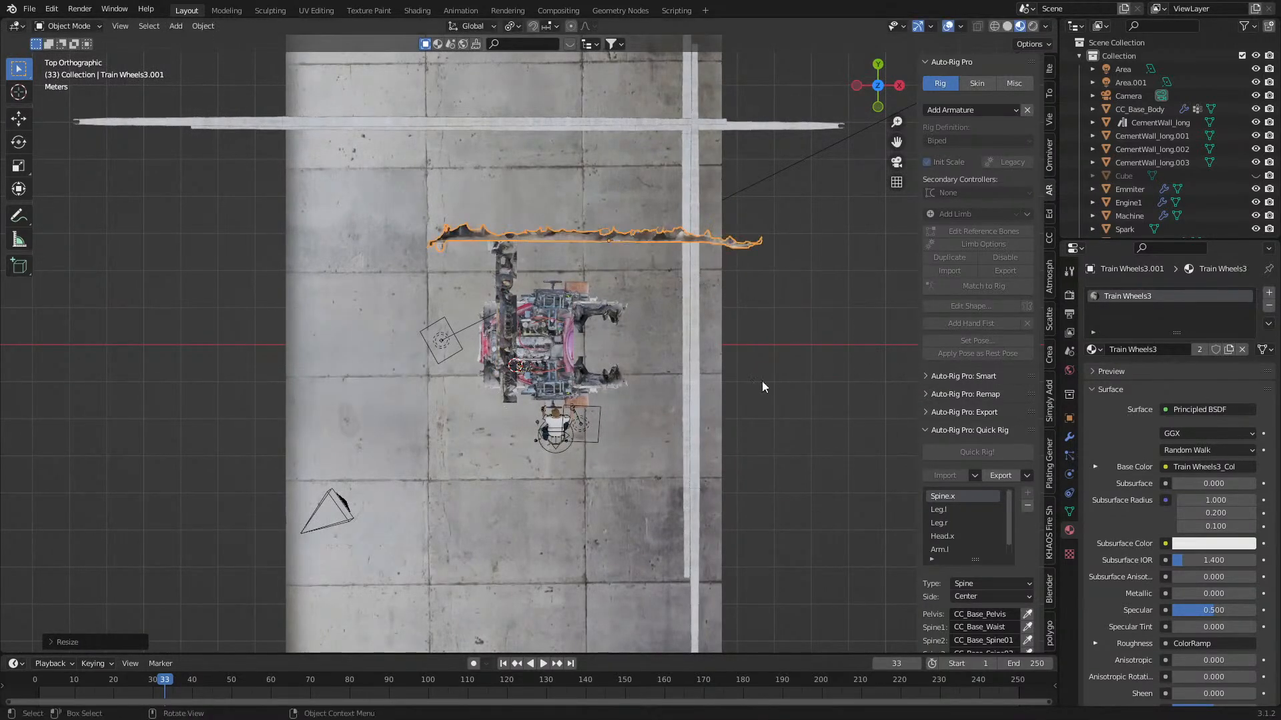
- In the front orthographic view, move the rod down beside the machine at floor level and adjust its scale
key(KP_1)
key(g)
click(704, 622)
shift+middle_drag(669, 531, 675, 408)
key(g)
click(659, 482)
key(s)
click(702, 476)
key(g)
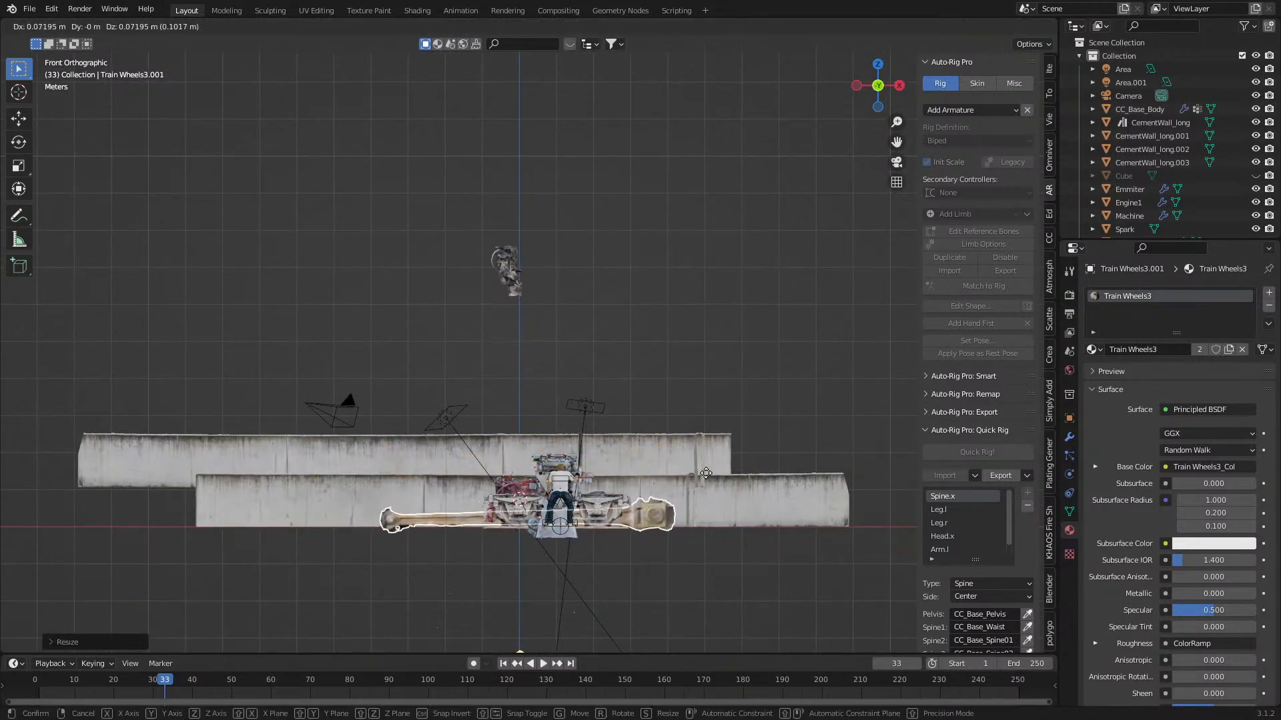
click(649, 503)
- In the camera view, move the rod along global Y toward the cement wall and scale it down
key(KP_0)
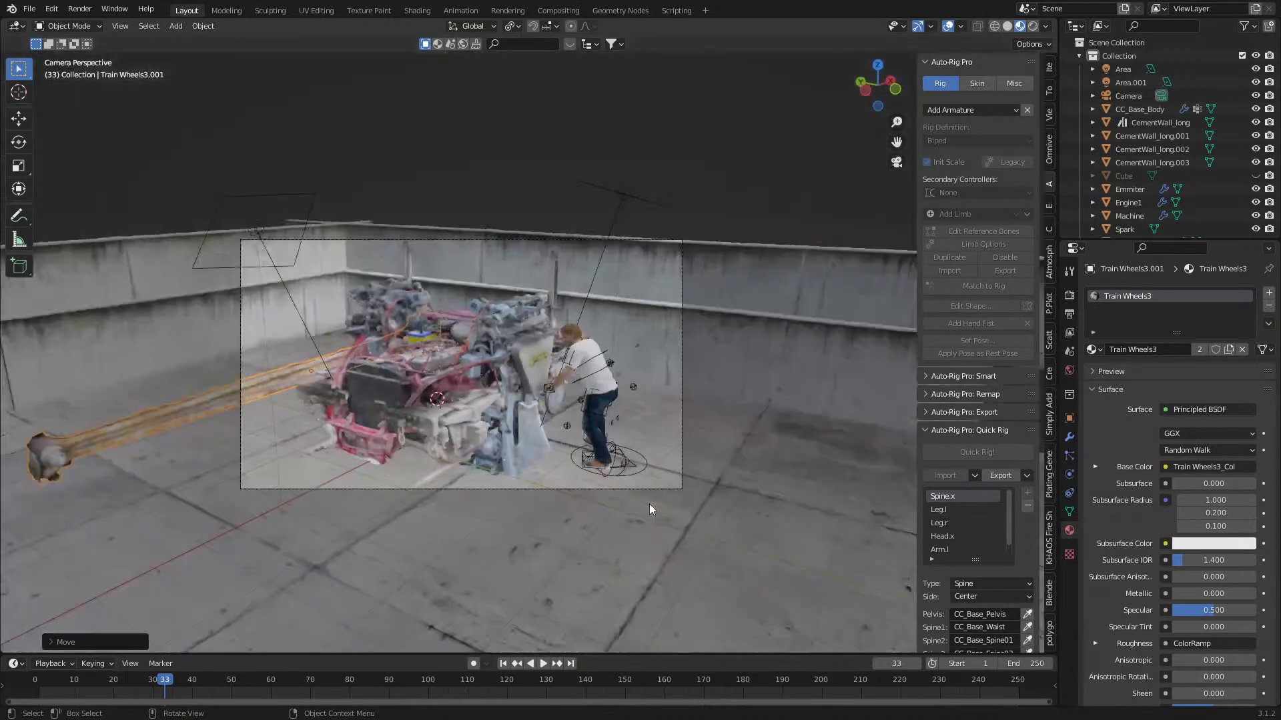
shift+middle_drag(546, 459, 695, 483)
key(g)
key(y)
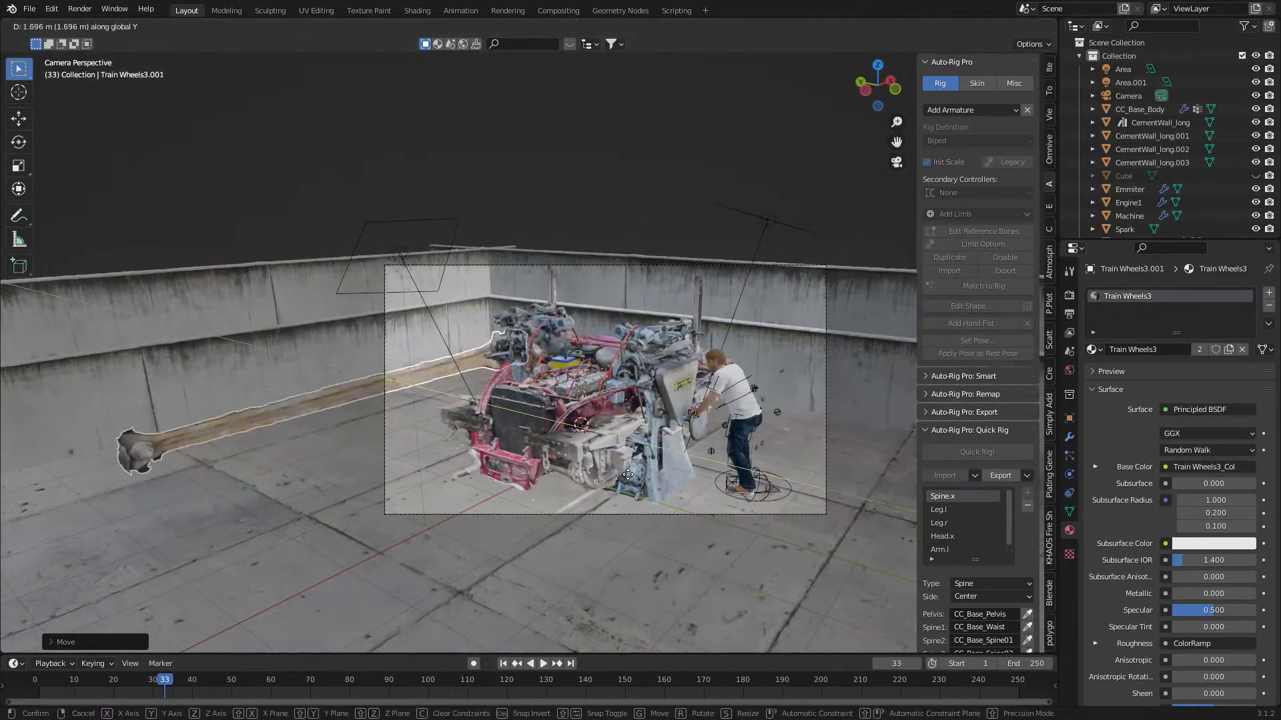
click(597, 469)
shift+middle_drag(597, 469, 625, 472)
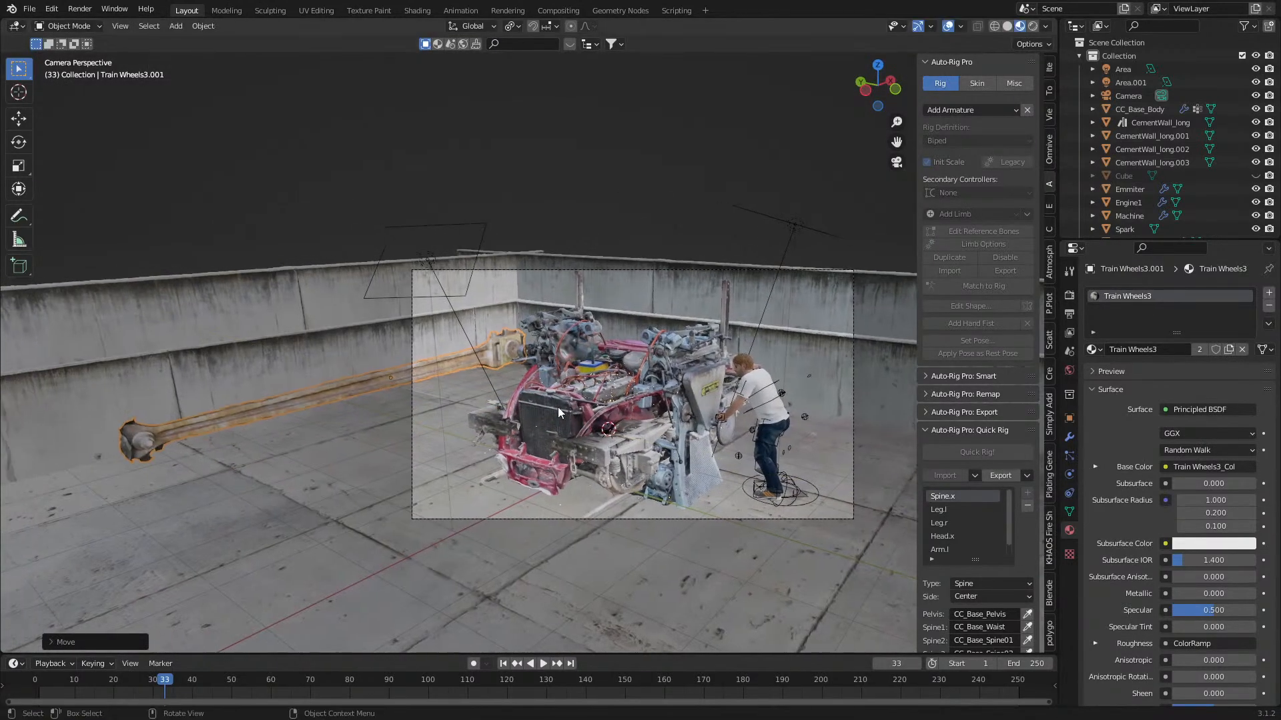
scroll(620, 466, up, 3)
key(s)
click(473, 395)
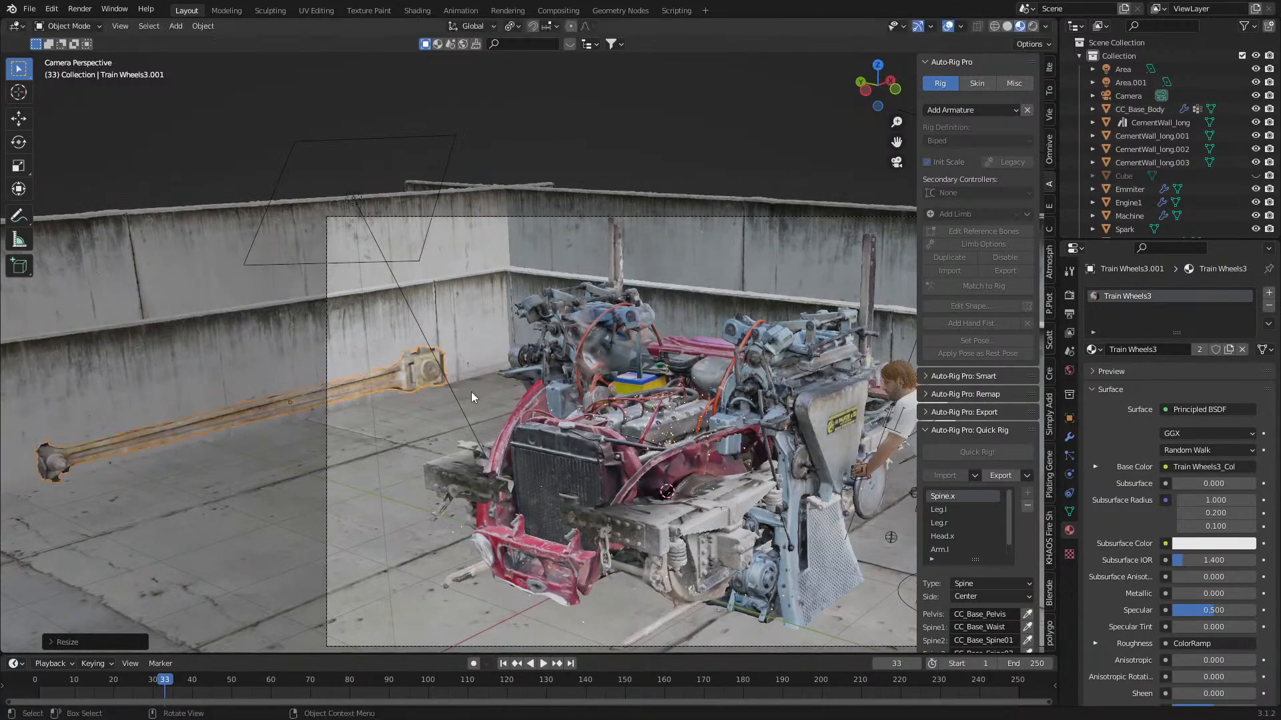
- Lower the rod about 0.45 m along global Z onto the floor and shift it along Y against the wall
shift+middle_drag(472, 395, 580, 404)
scroll(573, 406, up, 6)
key(g)
key(z)
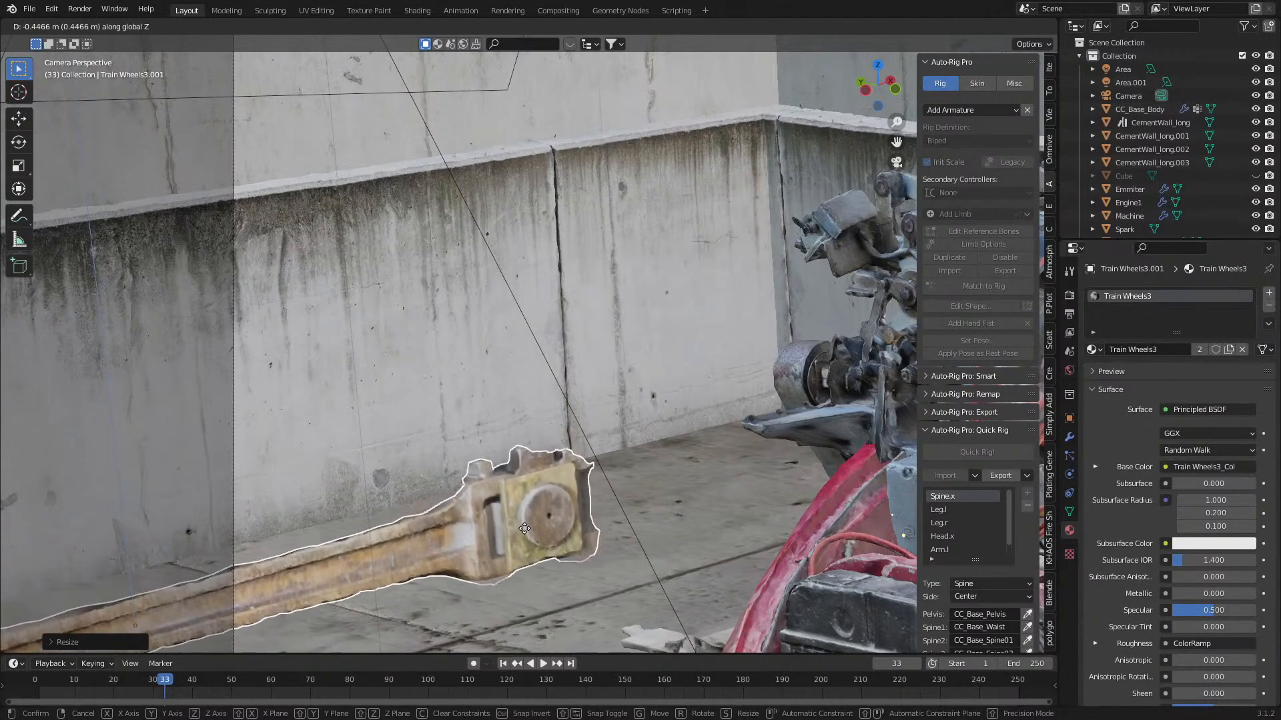
click(529, 527)
key(g)
key(y)
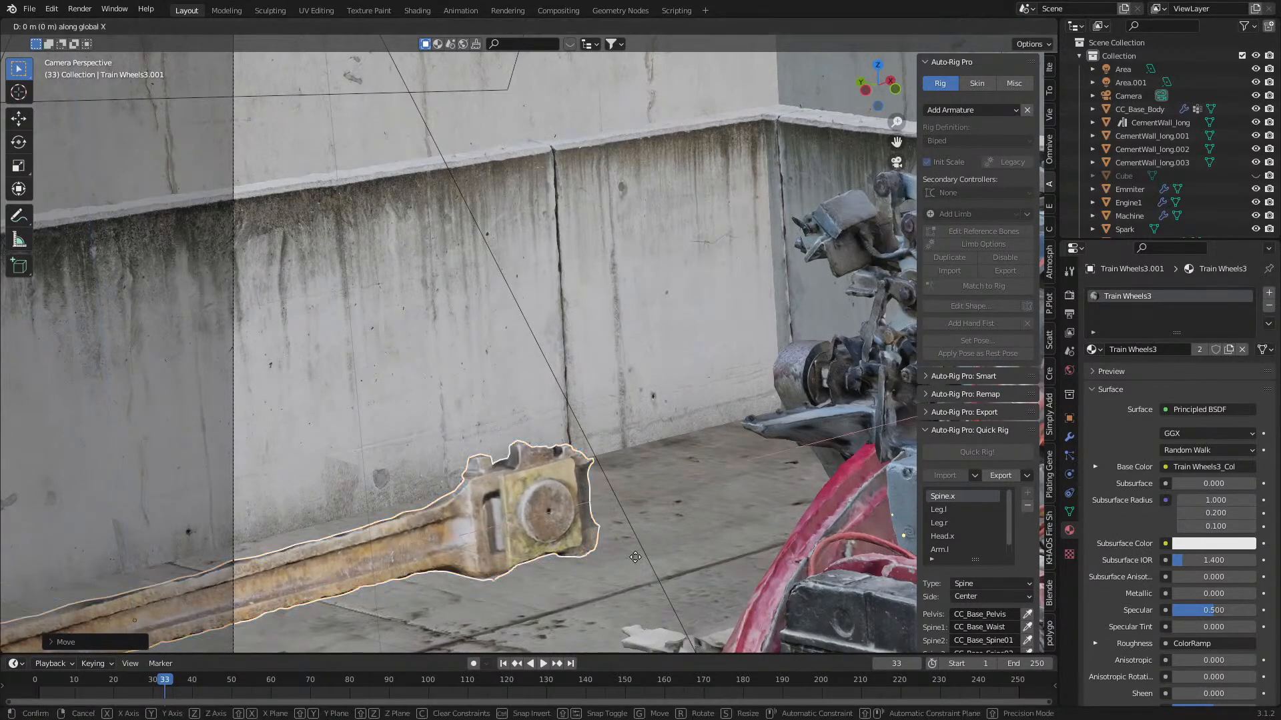
key(y)
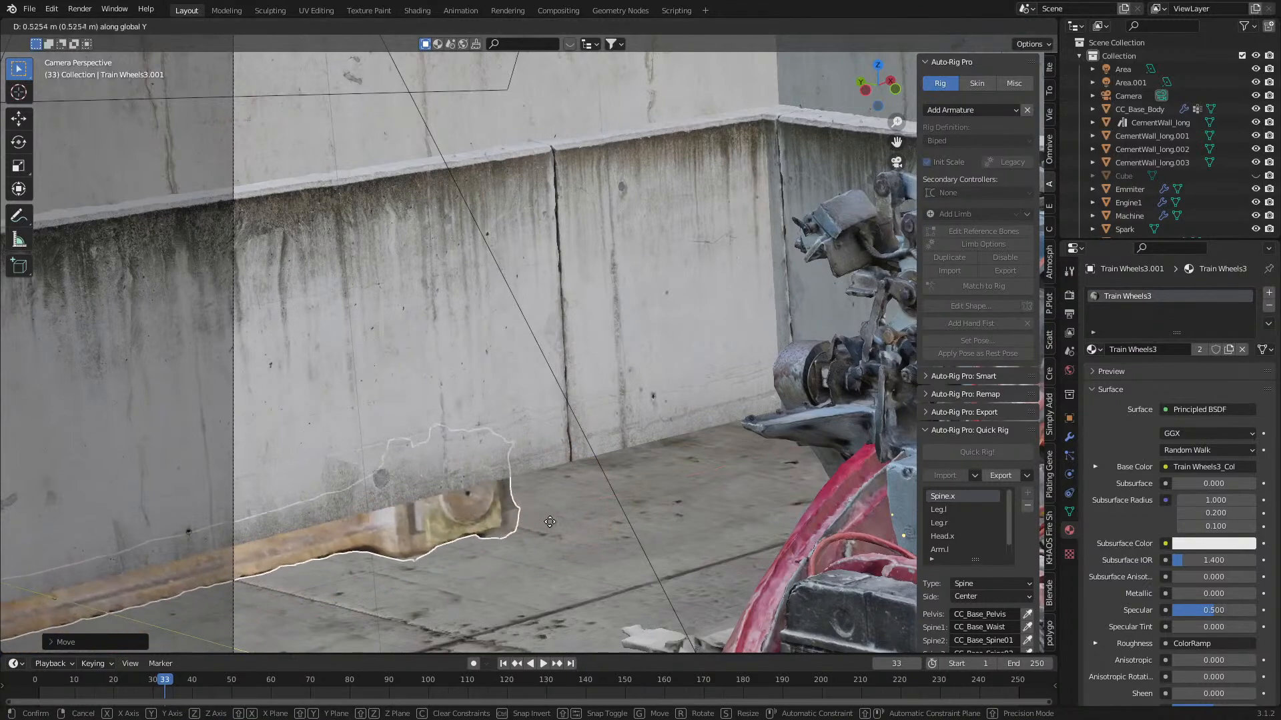
click(582, 534)
- Render frame 33 to check the rod's placement beside the machine
scroll(536, 496, down, 6)
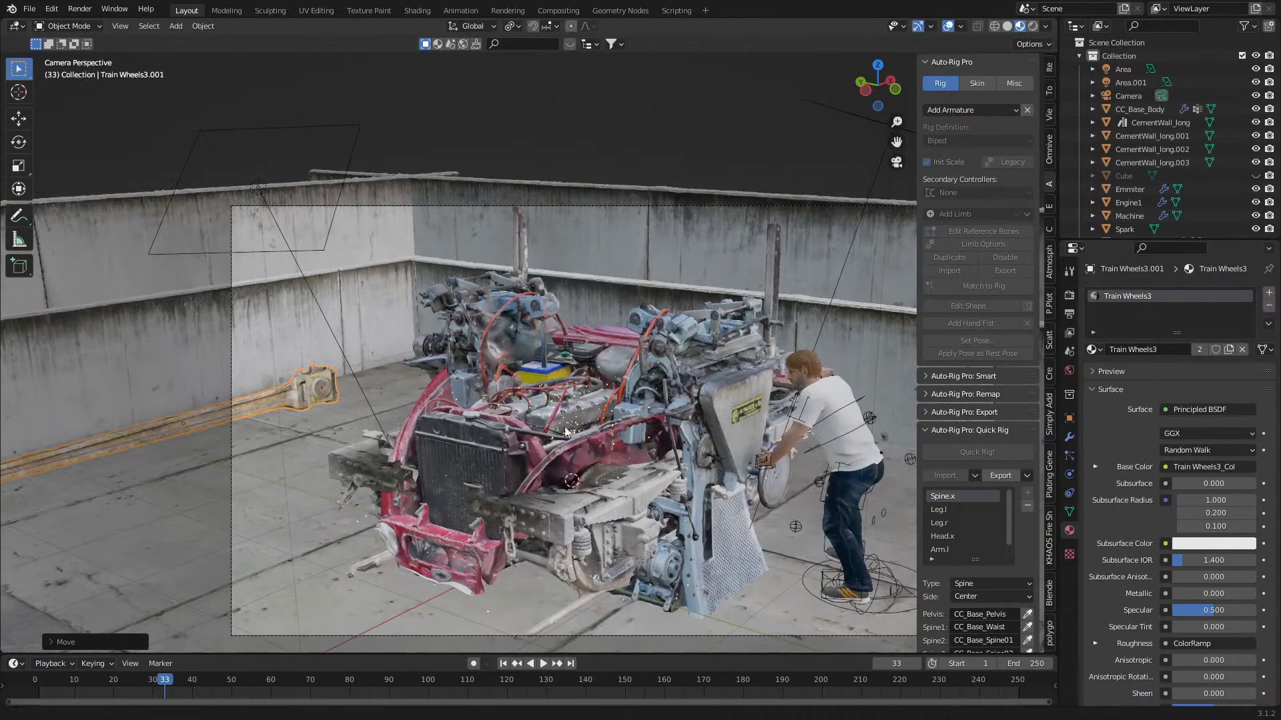
key(F12)
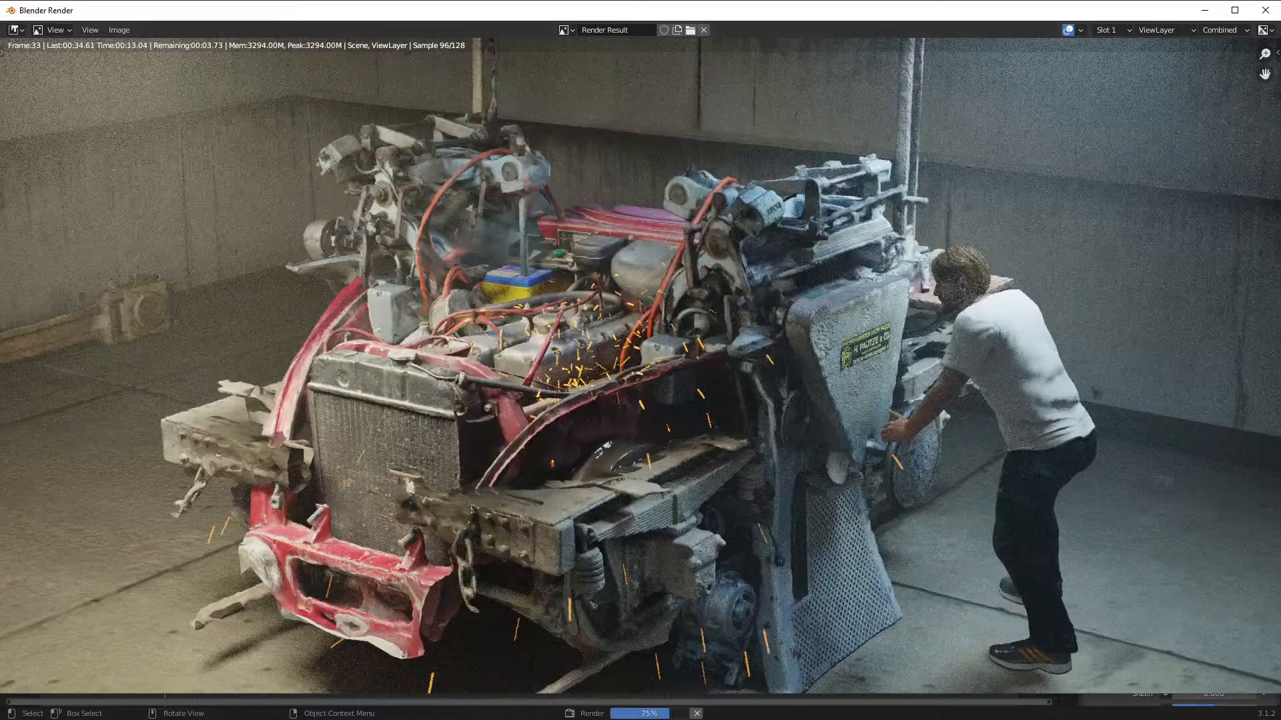
scroll(477, 374, down, 2)
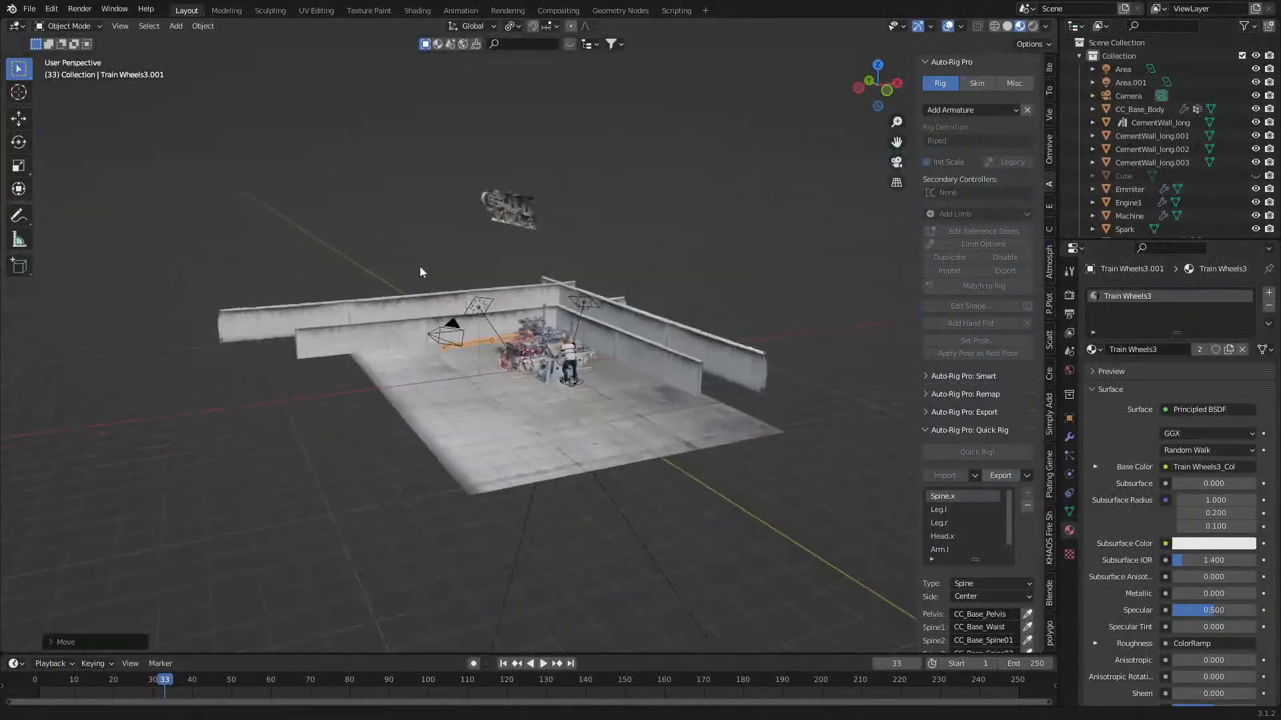
- Select the scanned train wheels model above the scene and open its mesh in Edit Mode
middle_drag(421, 272, 567, 445)
scroll(566, 445, up, 8)
shift+middle_drag(409, 276, 580, 388)
click(442, 318)
scroll(467, 353, up, 4)
middle_drag(481, 370, 512, 348)
scroll(417, 173, down, 3)
middle_drag(446, 220, 501, 244)
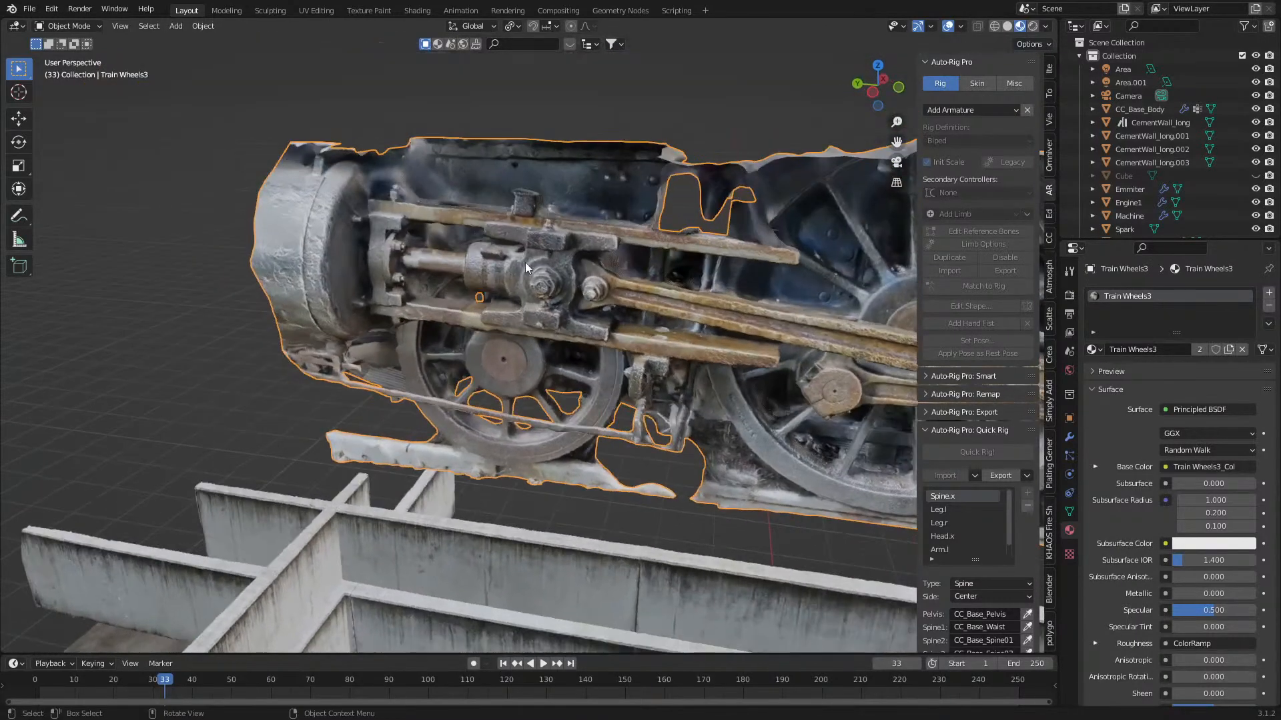
scroll(571, 321, up, 4)
scroll(572, 324, down, 7)
key(Tab)
scroll(537, 345, up, 9)
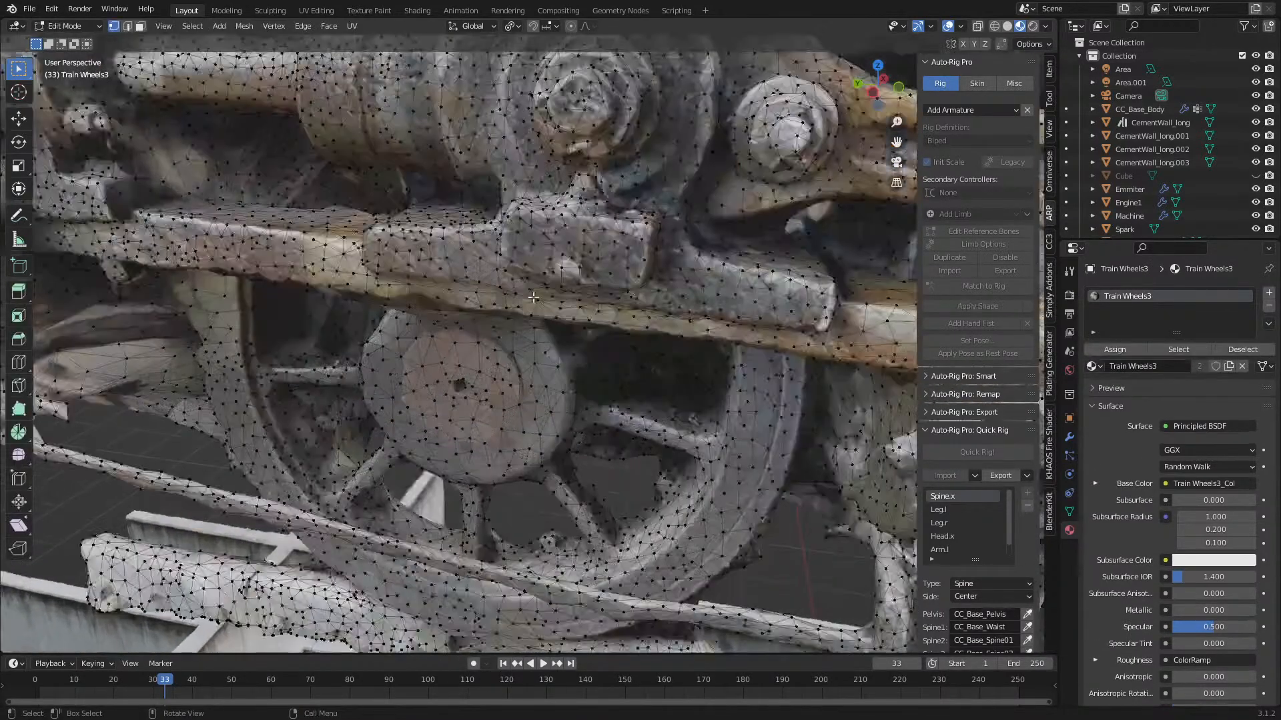
- Select a vertex on the crosshead's large bolt, grow the selection around it, and circle-select the lower slide block
shift+middle_drag(578, 121, 583, 143)
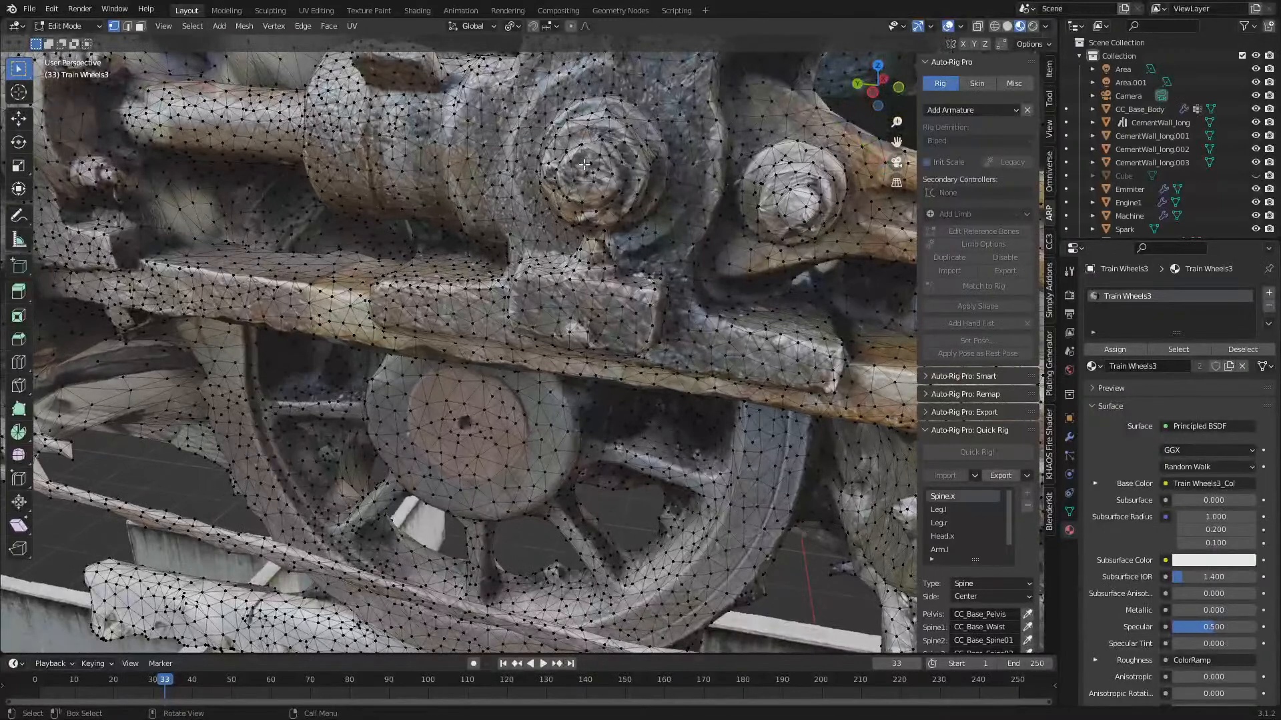
click(584, 164)
key(ctrl+KP_Add)
key(ctrl+KP_Add)
key(ctrl+KP_Add)
key(ctrl+KP_Add)
key(ctrl+KP_Add)
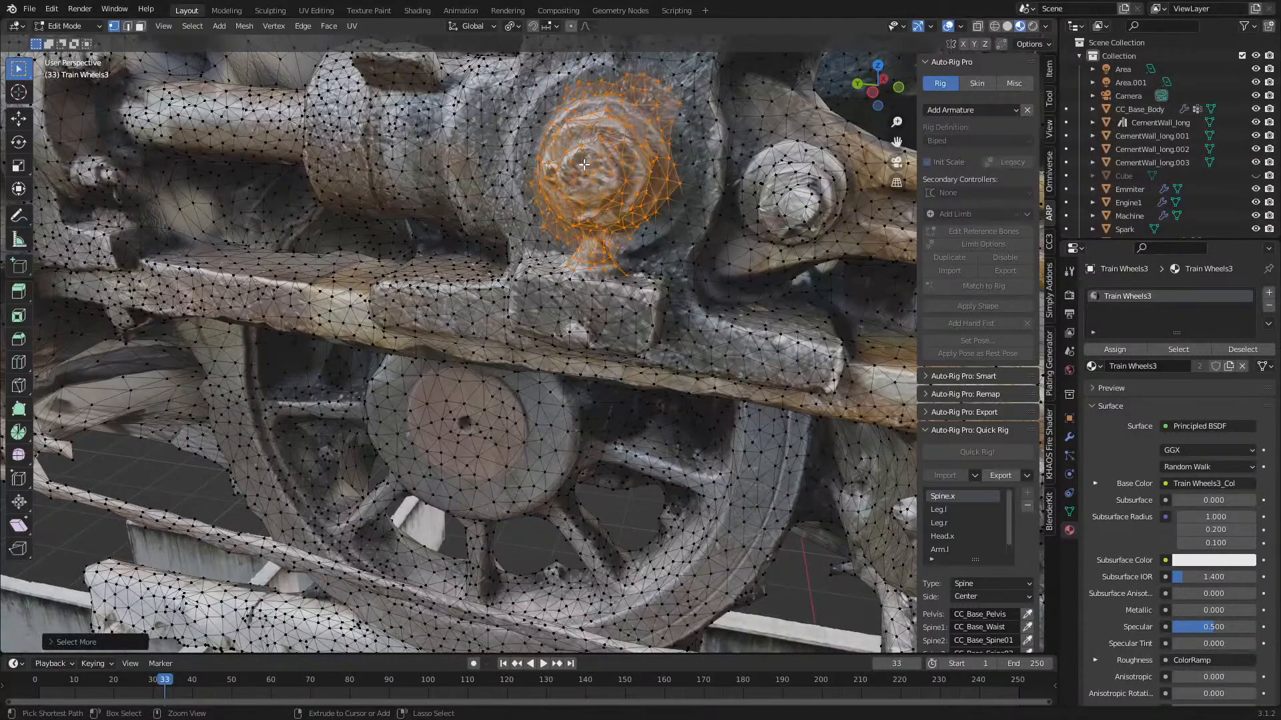
key(c)
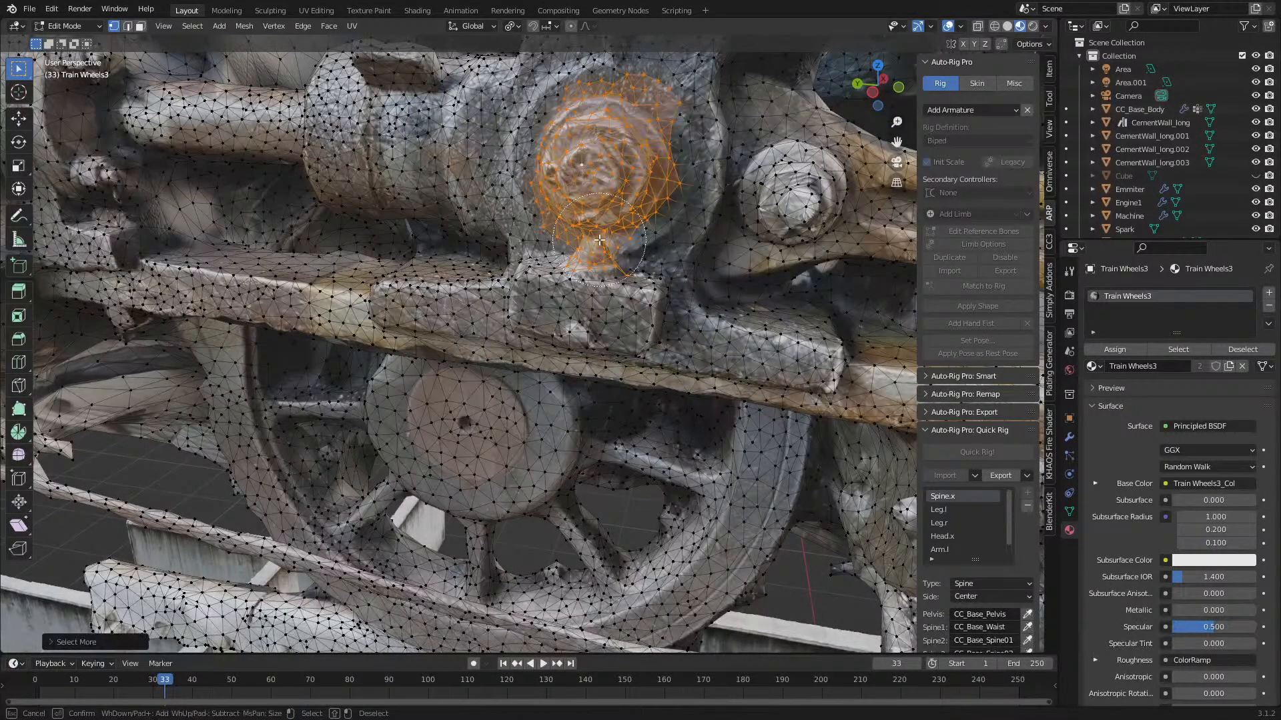
drag(599, 240, 593, 288)
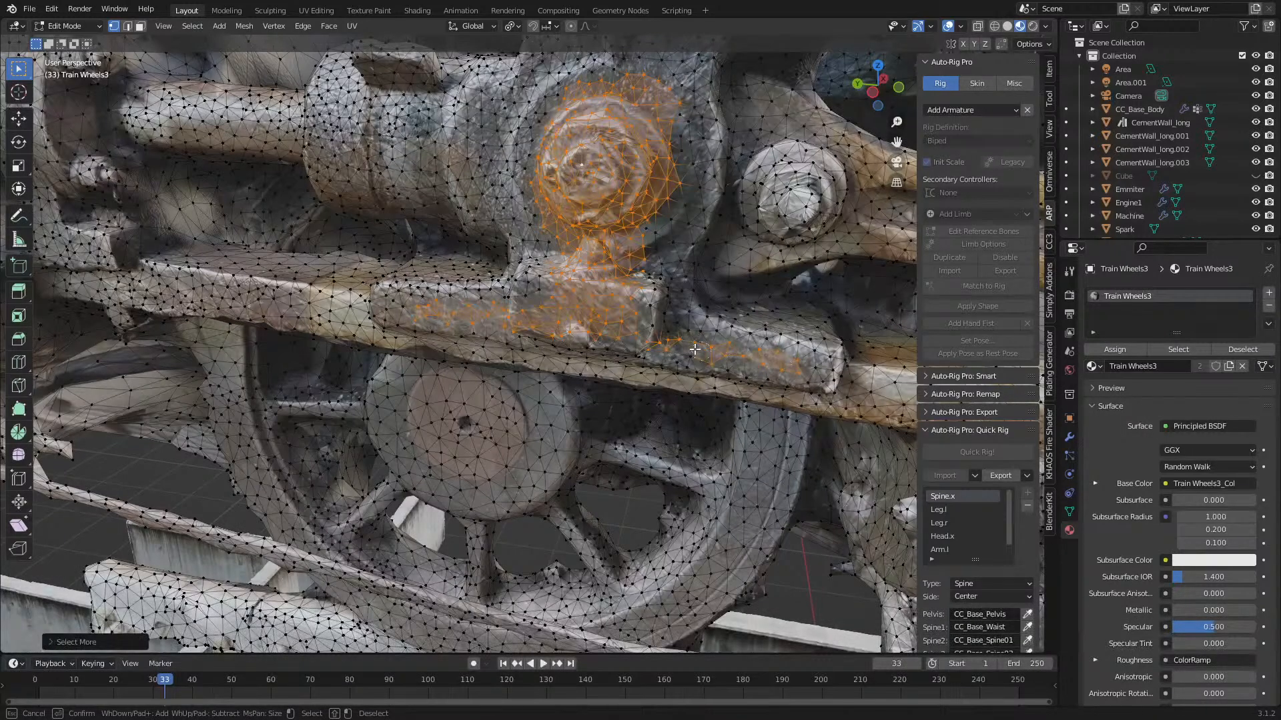
drag(578, 248, 564, 237)
key(Escape)
- Add the crosshead's central body, upper slide block and adjoining piston cylinder to the selection with circle select
mouse_move(575, 234)
shift+middle_down()
mouse_move(629, 460)
mouse_move(622, 391)
shift+middle_up()
key(c)
mouse_move(622, 387)
mouse_down()
mouse_move(619, 350)
mouse_move(667, 253)
mouse_move(731, 230)
mouse_move(657, 220)
mouse_move(726, 281)
mouse_up()
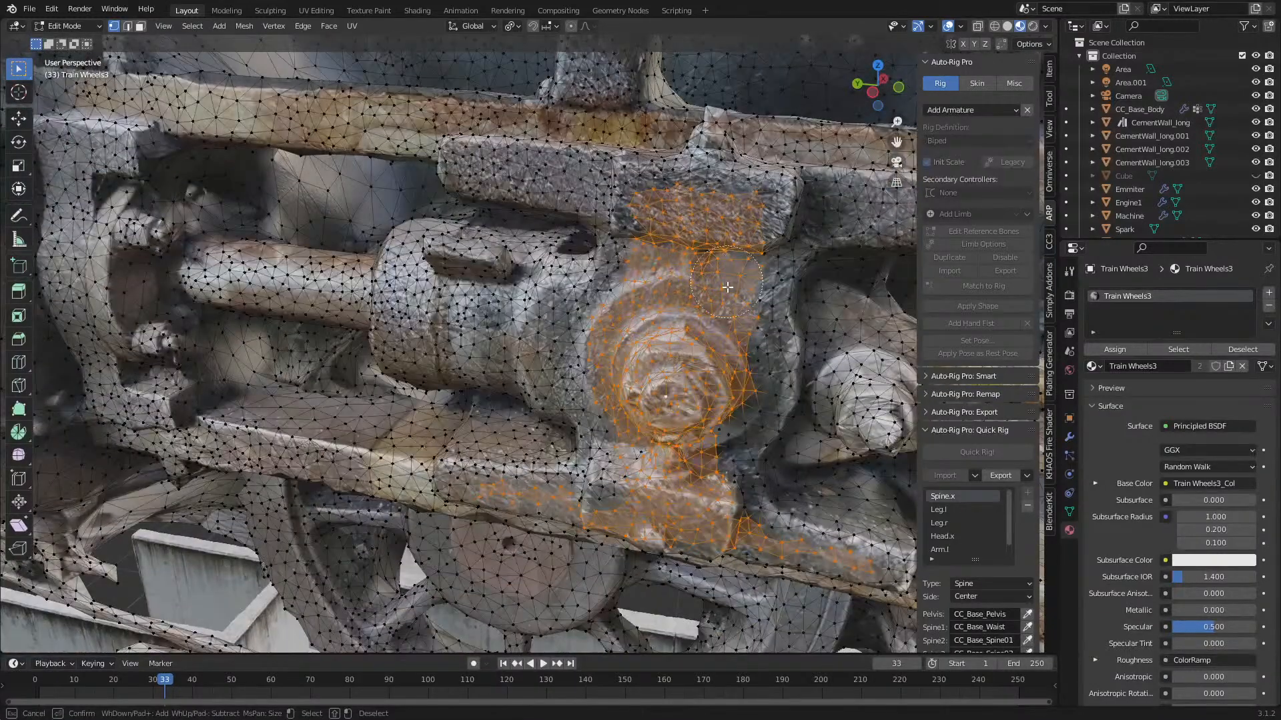
mouse_move(611, 311)
mouse_down()
mouse_move(451, 280)
mouse_move(430, 327)
mouse_move(603, 348)
mouse_up()
shift+middle_drag(606, 341, 704, 417)
mouse_move(703, 416)
middle_down()
mouse_move(709, 458)
mouse_move(715, 438)
middle_up()
key(c)
drag(673, 373, 640, 366)
right_click(681, 406)
key(c)
drag(714, 335, 574, 288)
right_click(575, 289)
- Grow the crosshead selection to its edges and include the upper slide's remaining arm
middle_drag(653, 426, 659, 405)
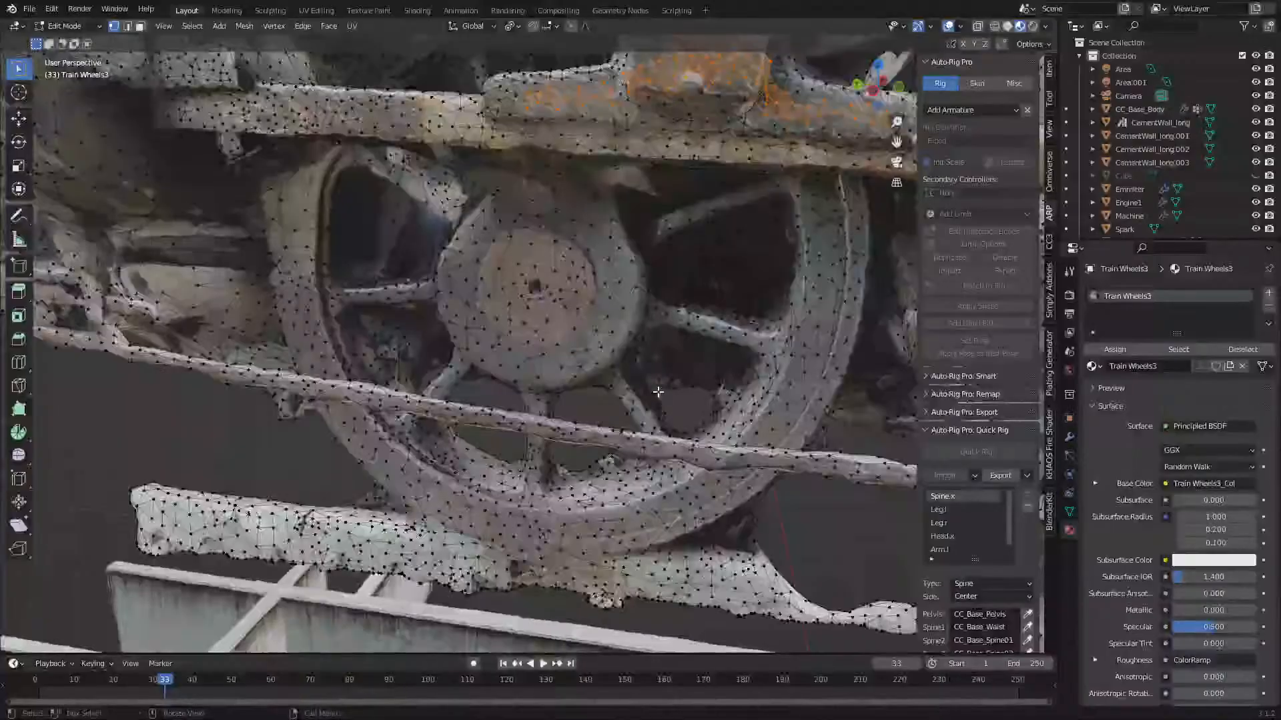
key(ctrl+KP_Add)
key(ctrl+KP_Add)
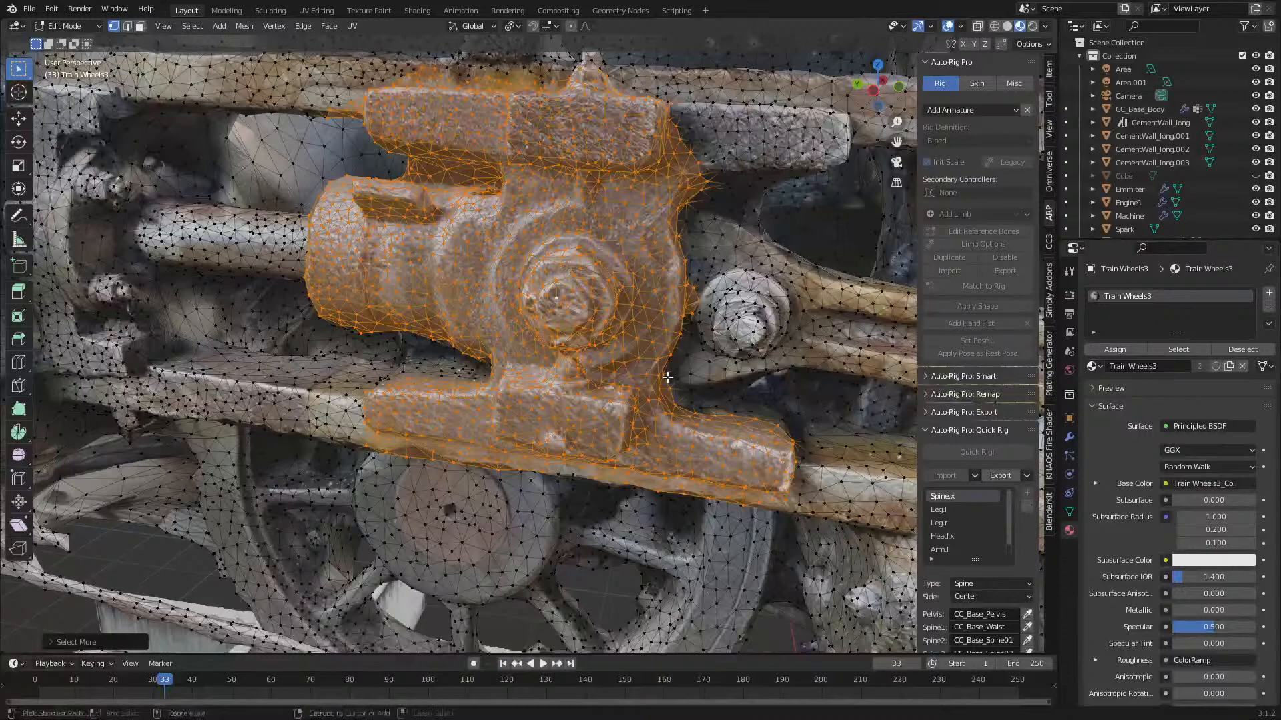
key(ctrl+KP_Add)
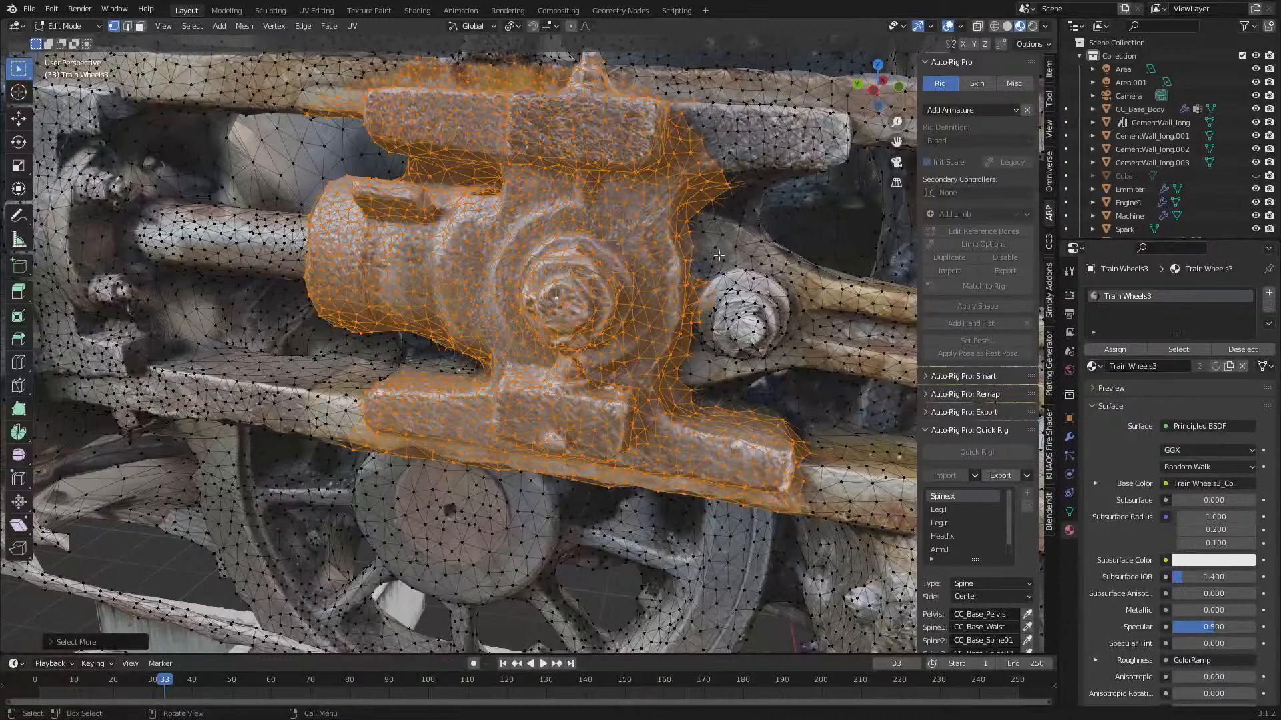
mouse_move(695, 123)
mouse_down()
mouse_move(825, 141)
mouse_move(788, 157)
mouse_up()
right_click(788, 157)
- Duplicate the selected crosshead geometry in place, separate it into its own object, and return to Object Mode
mouse_move(787, 157)
middle_down()
mouse_move(767, 100)
mouse_move(761, 144)
middle_up()
mouse_move(760, 144)
shift+middle_down()
mouse_move(727, 225)
mouse_move(670, 157)
mouse_move(633, 210)
mouse_move(580, 241)
shift+middle_up()
shift+middle_drag(624, 371, 609, 41)
scroll(626, 360, down, 6)
key(shift+d)
right_click(605, 385)
key(p)
click(603, 379)
key(Tab)
- Select the separated crosshead piece and move it up along global Z, clear of the train wheels
click(525, 341)
scroll(526, 340, down, 2)
shift+middle_drag(527, 340, 527, 374)
key(g)
key(z)
click(554, 139)
- In Edit Mode, circle-select stray vertices on top of the crosshead piece and delete them
key(Tab)
middle_drag(554, 138, 592, 206)
middle_drag(634, 258, 587, 234)
key(c)
drag(533, 175, 485, 157)
right_click(485, 157)
key(x)
click(485, 157)
mouse_move(485, 156)
middle_down()
mouse_move(549, 171)
mouse_move(591, 242)
middle_up()
- Switch to solid shading, circle-select the leftover fragments along the crosshead's upper edge, and delete their vertices
key(z)
click(587, 212)
key(z)
click(656, 244)
middle_drag(678, 272, 688, 277)
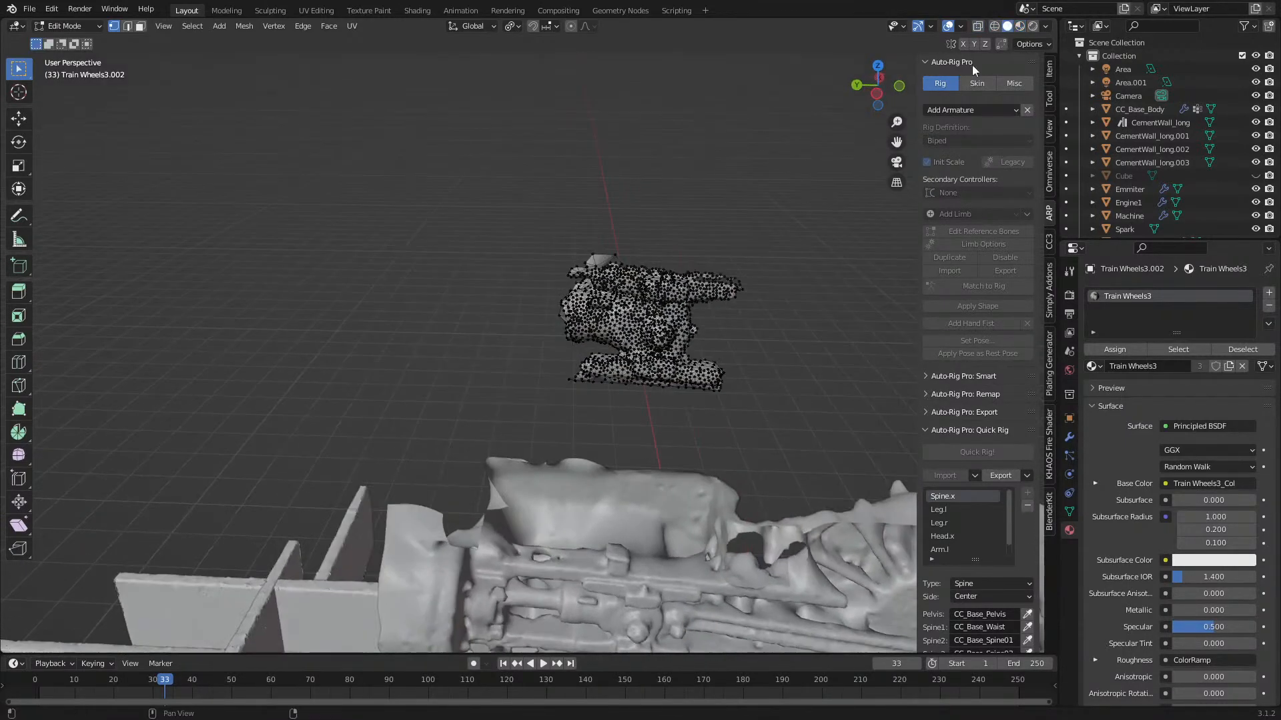
click(1019, 27)
shift+middle_drag(801, 239, 675, 253)
scroll(675, 253, up, 4)
key(z)
click(669, 257)
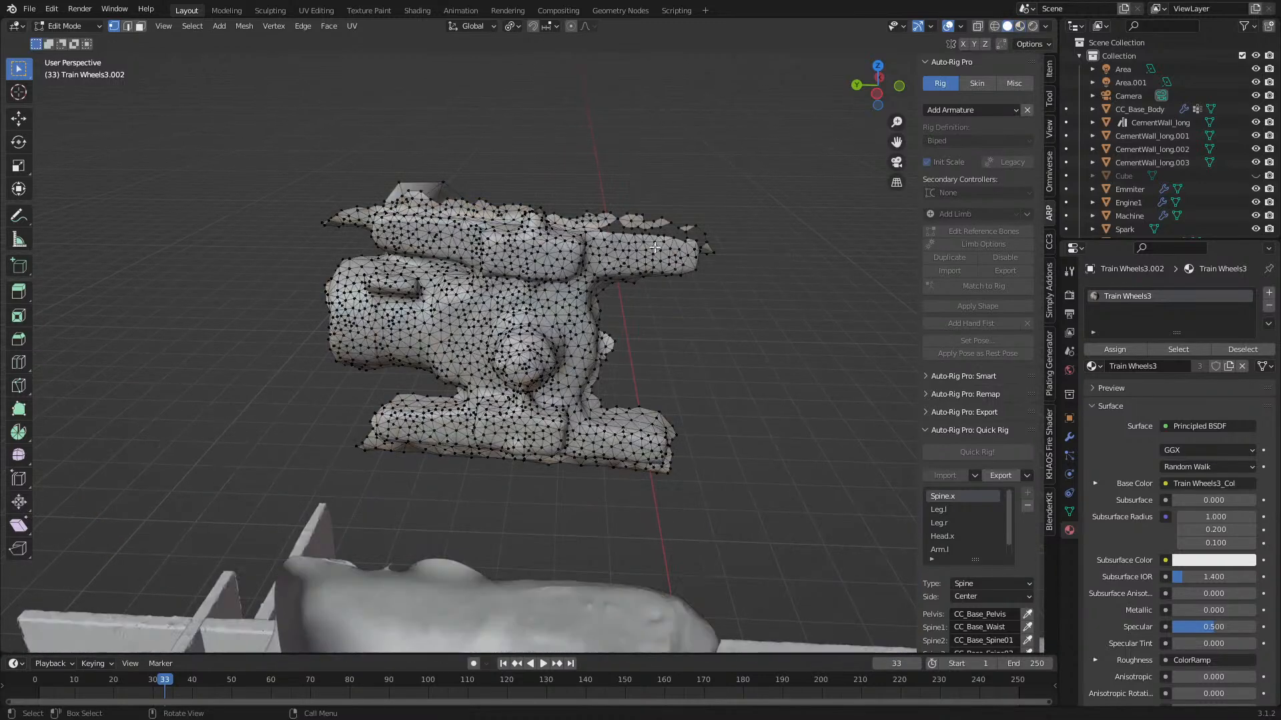
key(c)
mouse_move(381, 142)
mouse_down()
mouse_move(437, 160)
mouse_move(679, 175)
mouse_up()
right_click(683, 177)
key(x)
click(683, 177)
- Circle-select the stray flap beneath the lower slide block, delete its vertices, and switch to material preview shading
key(z)
click(767, 186)
middle_drag(679, 290, 688, 218)
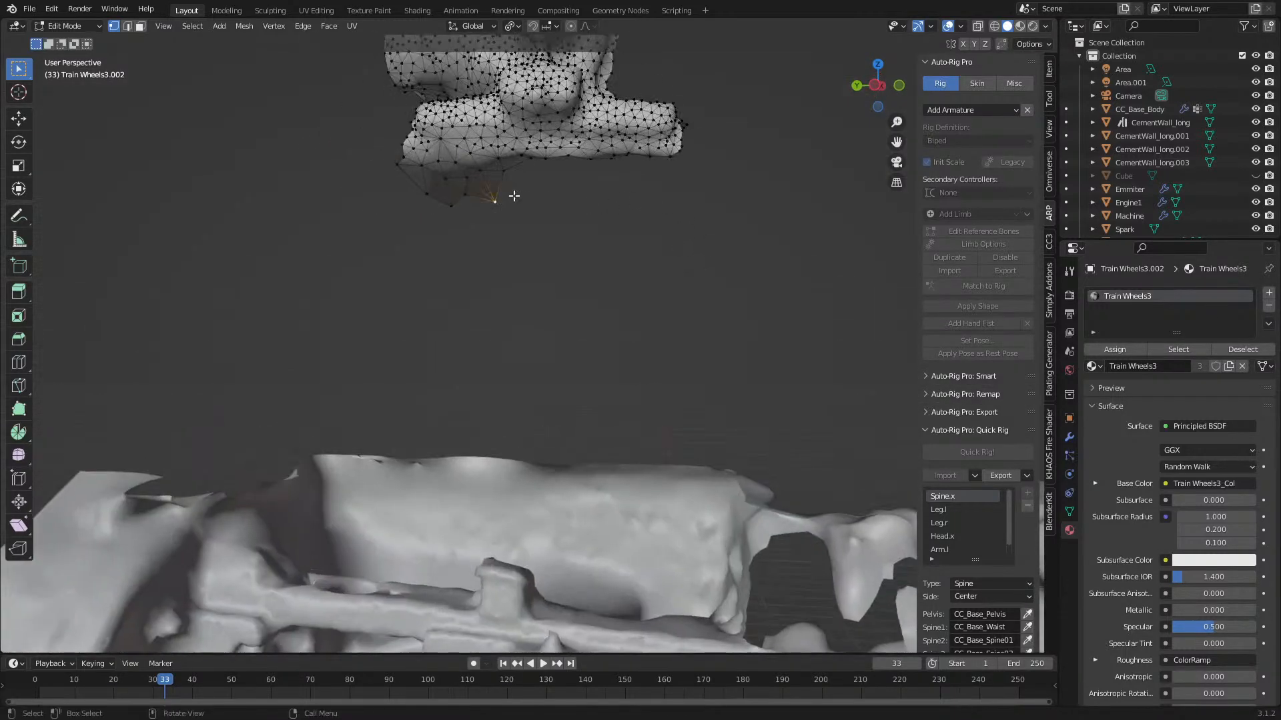
key(c)
drag(578, 229, 426, 184)
right_click(392, 217)
key(x)
click(387, 220)
click(1019, 26)
- In the front orthographic view, box-select the outer vertices of the flaps behind the crosshead and subdivide them
mouse_move(667, 197)
middle_down()
mouse_move(654, 314)
mouse_move(706, 296)
mouse_move(531, 318)
middle_up()
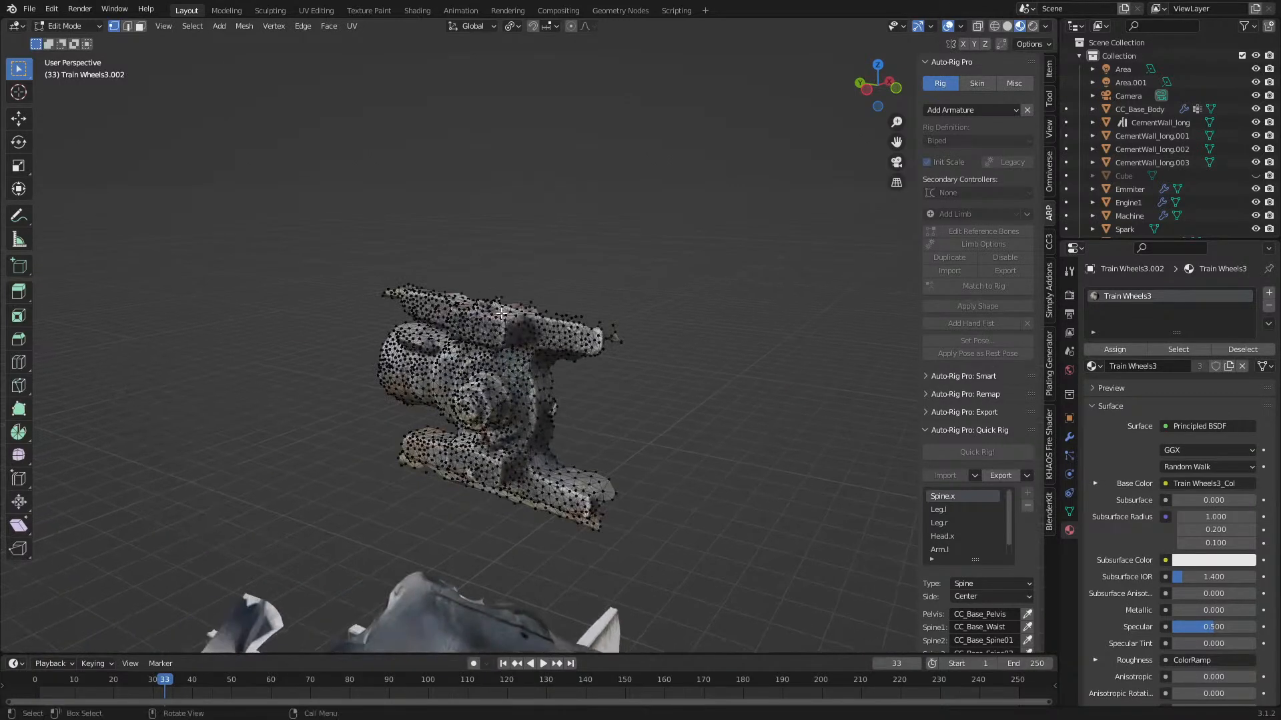
key(KP_1)
scroll(258, 293, up, 3)
shift+middle_drag(139, 287, 387, 335)
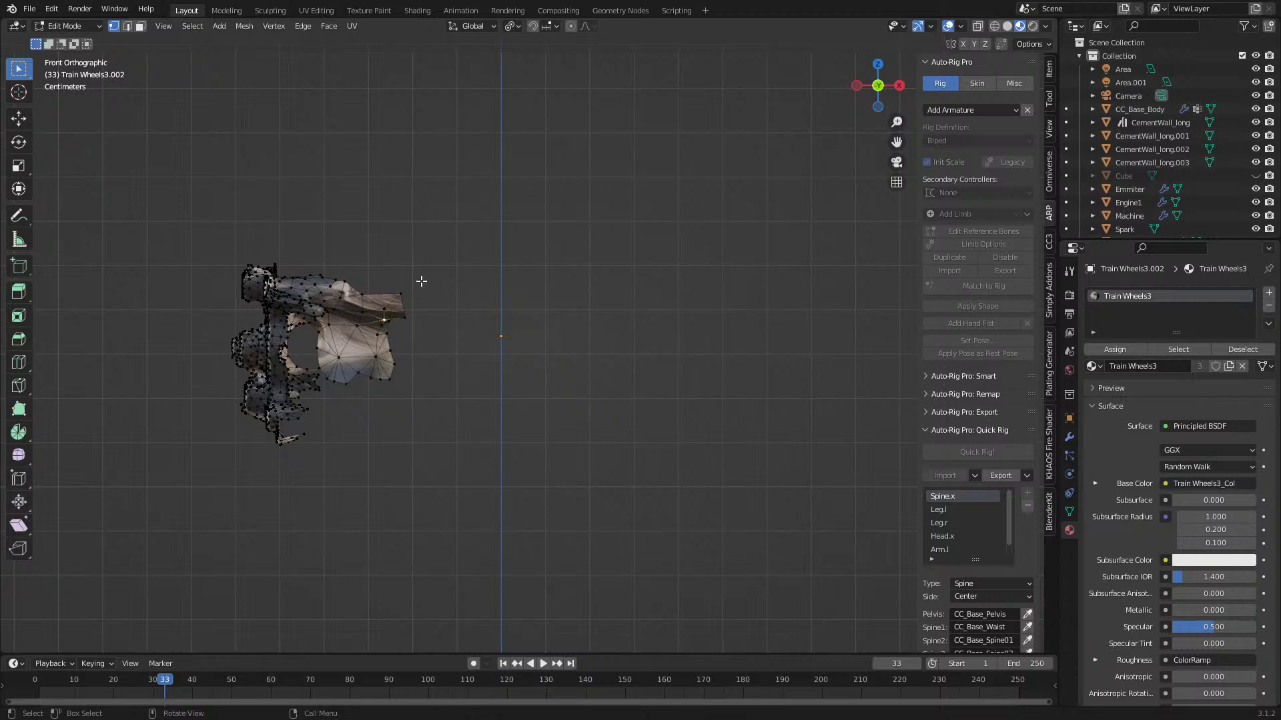
drag(343, 234, 442, 413)
right_click(429, 380)
click(428, 383)
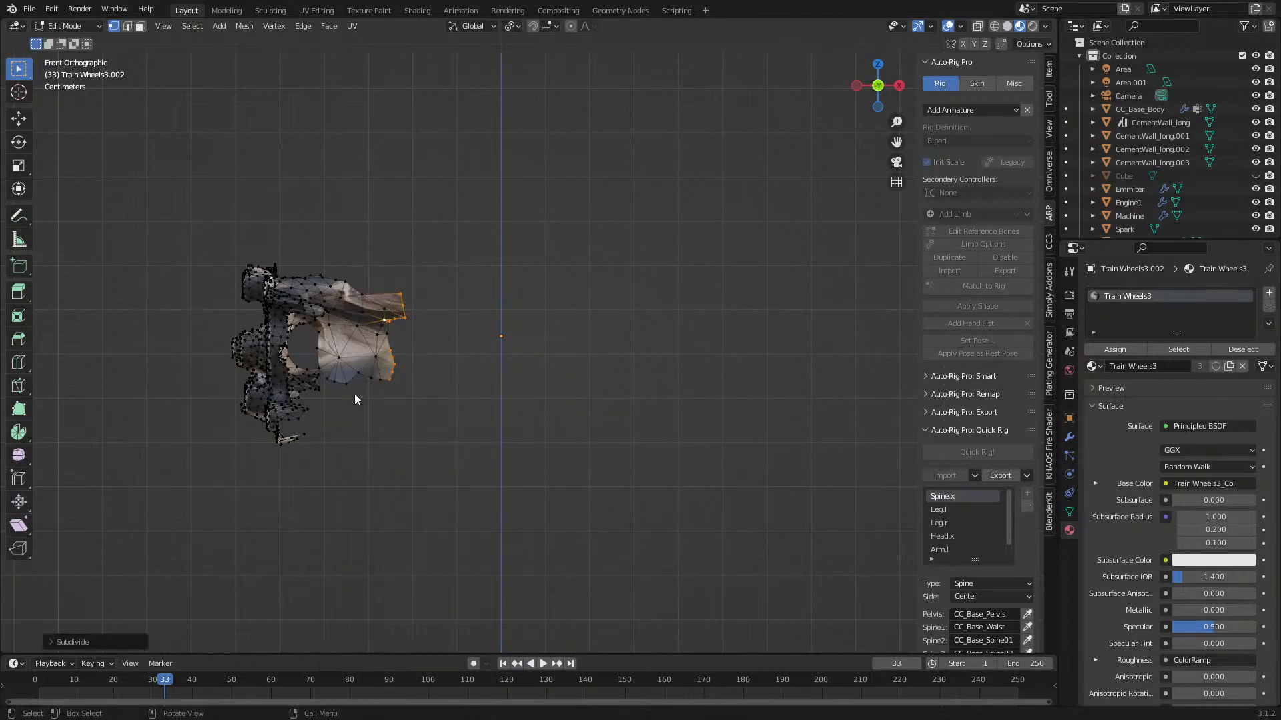
- Try to box-select the geometry protruding behind the crosshead in wireframe shading and delete it
key(shift+z)
click(436, 298)
drag(453, 248, 274, 481)
key(x)
click(321, 437)
middle_drag(322, 436, 362, 427)
- Return to solid shading, extend the flap selection to all linked geometry, and delete those vertices
key(z)
click(445, 427)
middle_drag(445, 426, 640, 417)
scroll(735, 391, down, 3)
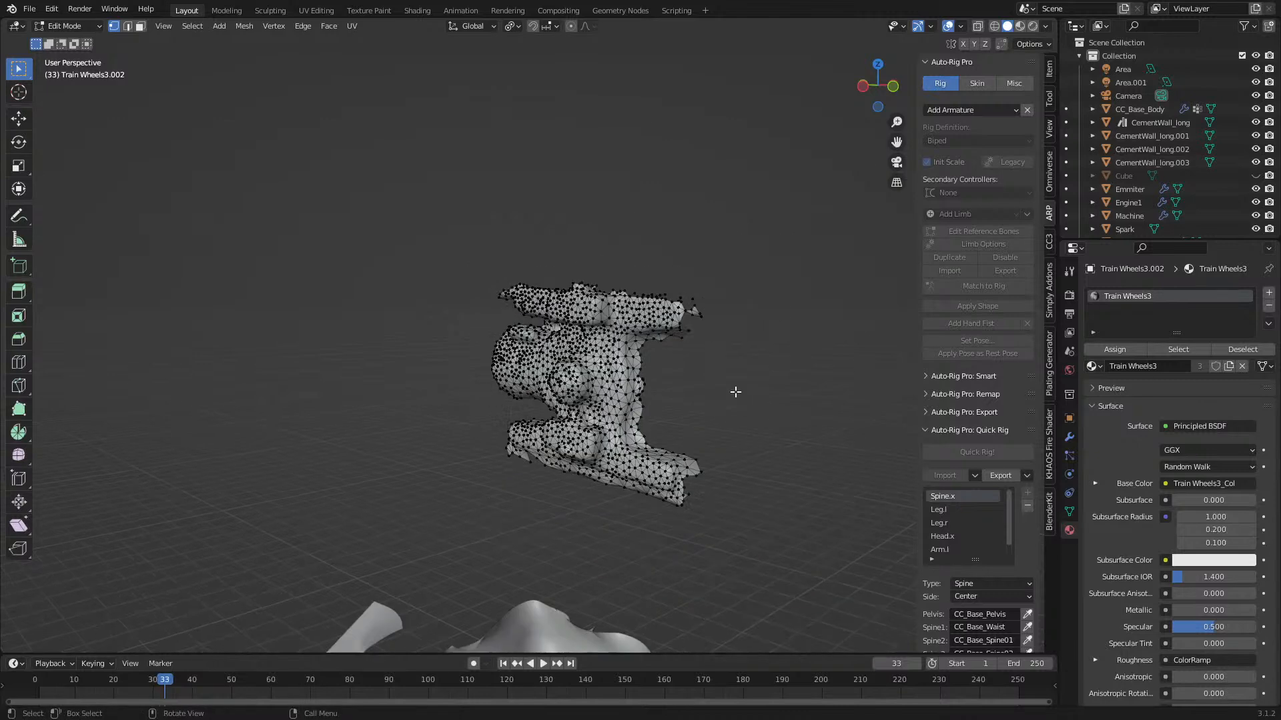
middle_drag(738, 389, 615, 389)
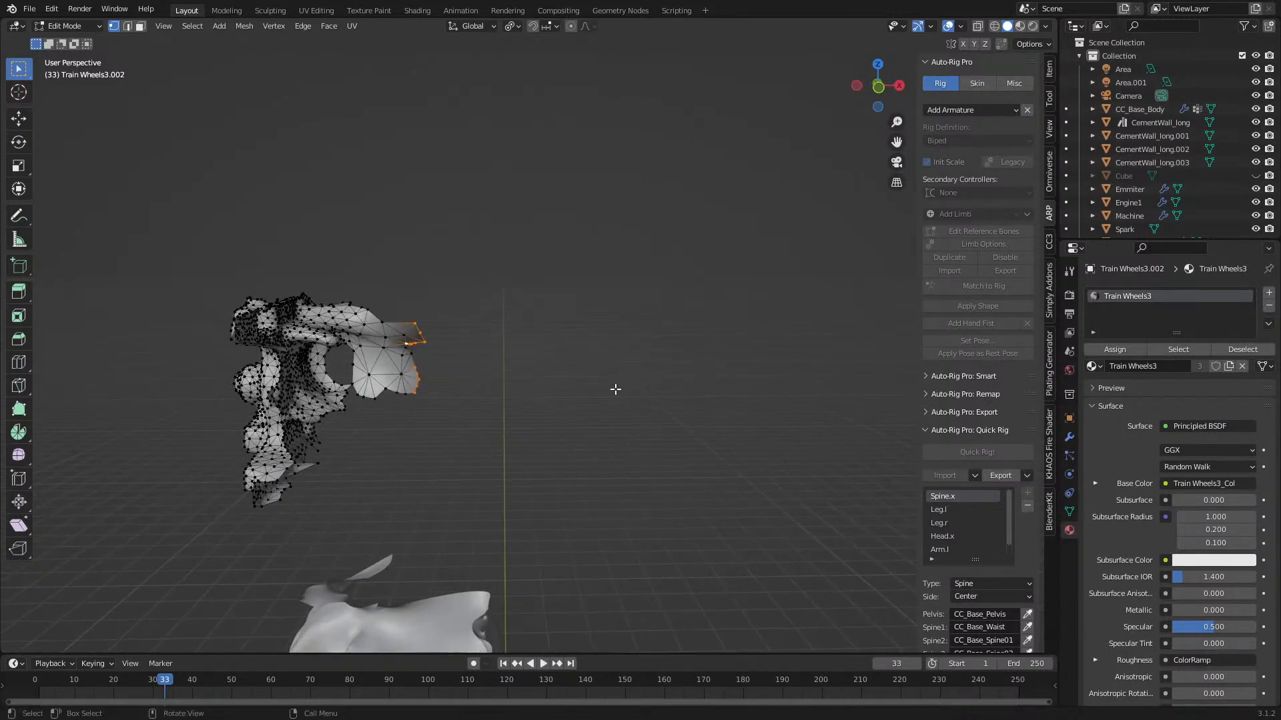
key(ctrl+l)
key(x)
click(615, 389)
- Select the linked crosshead mesh to expose stray geometry, then circle-select the loose vertices behind it and delete them
middle_drag(460, 425, 557, 390)
middle_drag(577, 332, 508, 385)
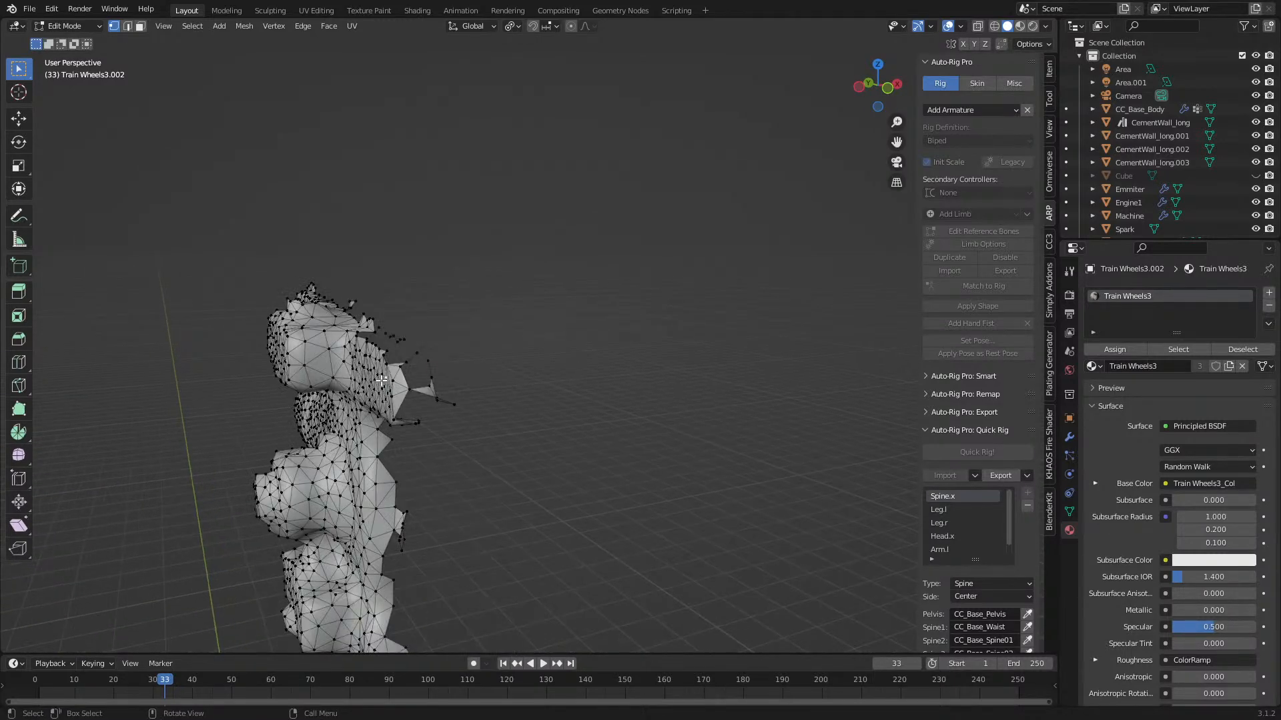
key(ctrl+l)
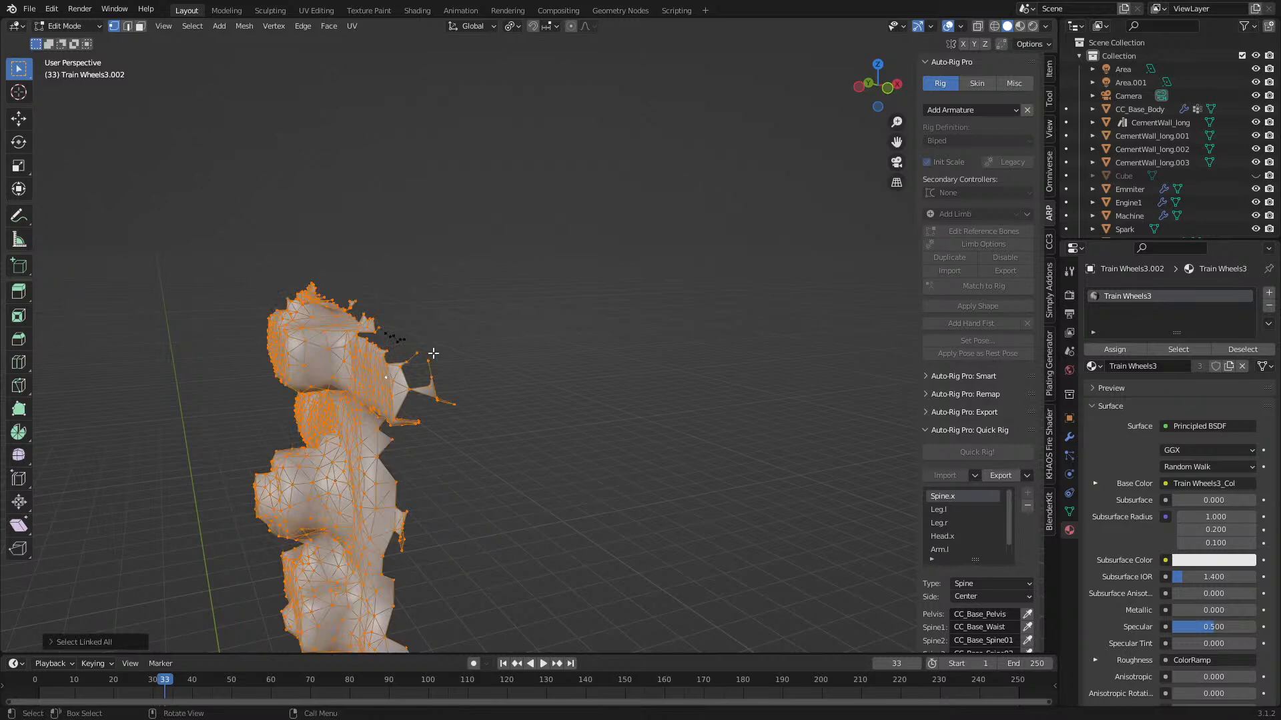
click(433, 353)
key(c)
mouse_move(435, 323)
mouse_down()
mouse_move(426, 306)
mouse_move(471, 363)
mouse_move(491, 429)
mouse_up()
key(Escape)
key(x)
click(499, 434)
- Try to extrude the whole crosshead mesh backward for thickness
middle_drag(494, 432, 417, 452)
key(a)
key(e)
click(454, 448)
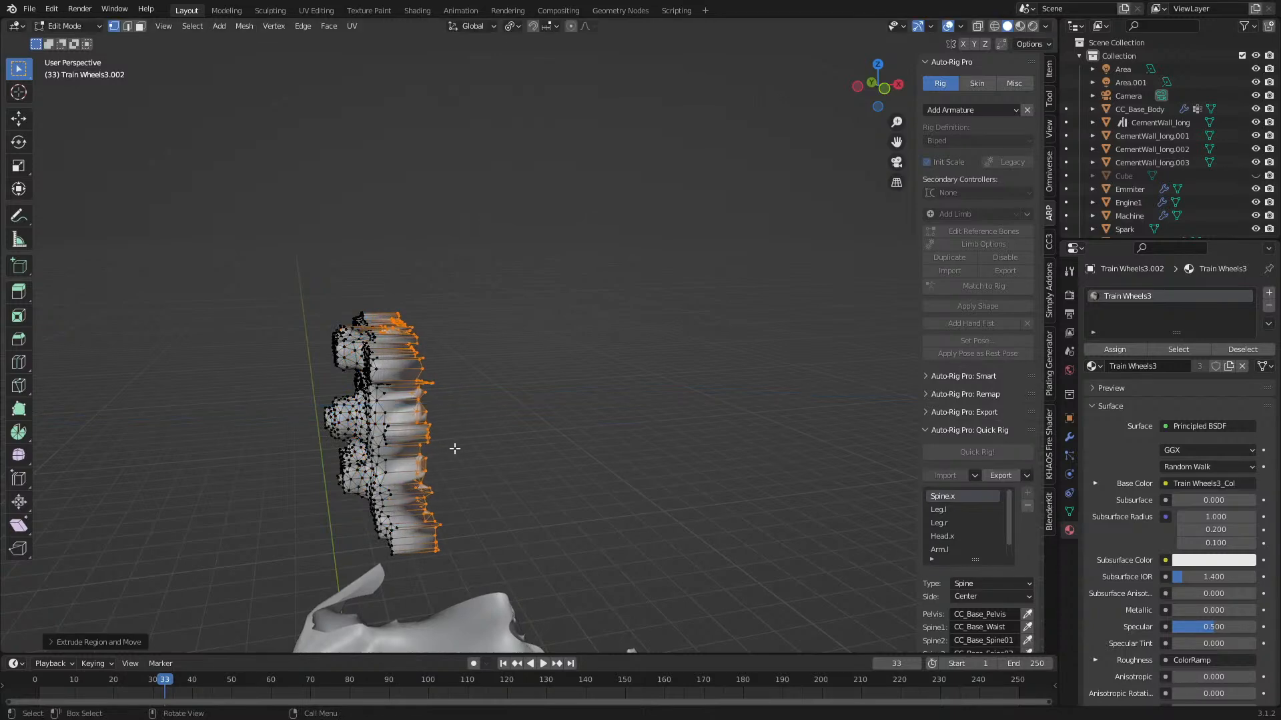
key(a)
middle_drag(443, 449, 418, 484)
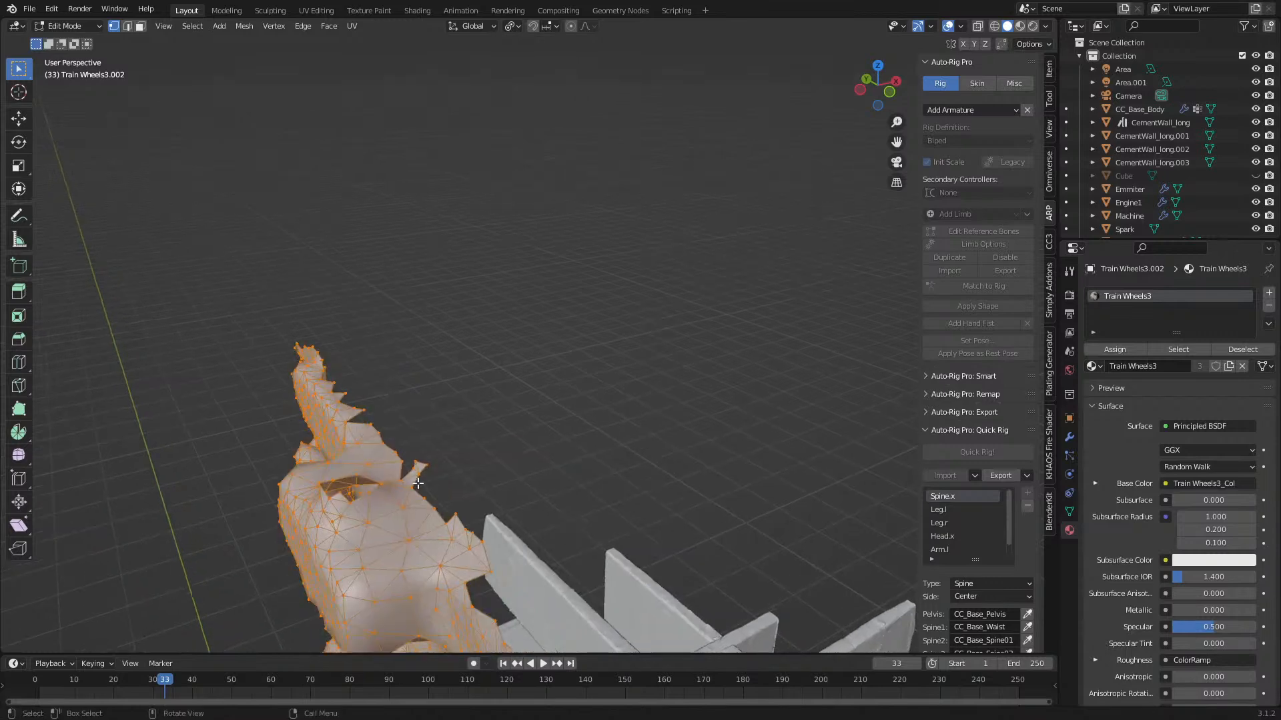
- In edge select mode, select the crosshead's linked mesh from one edge and extrude it backward to give it thickness
key(2)
click(372, 497)
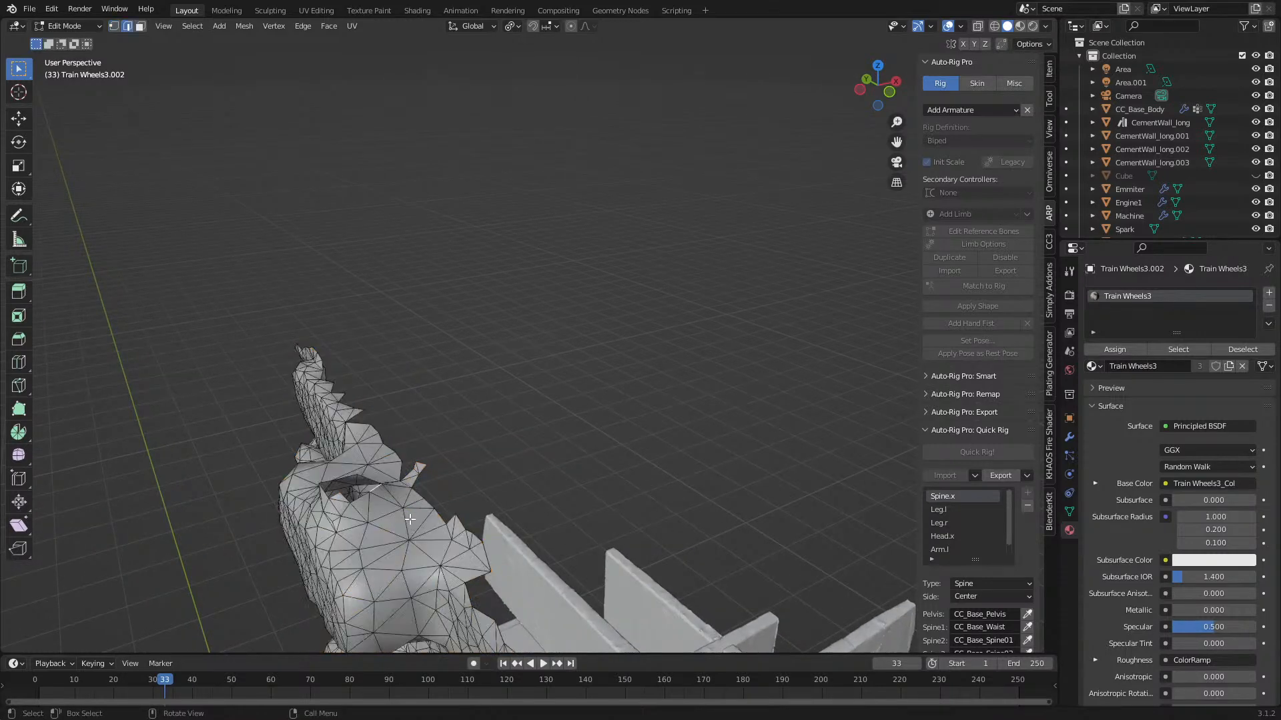
middle_drag(409, 519, 377, 454)
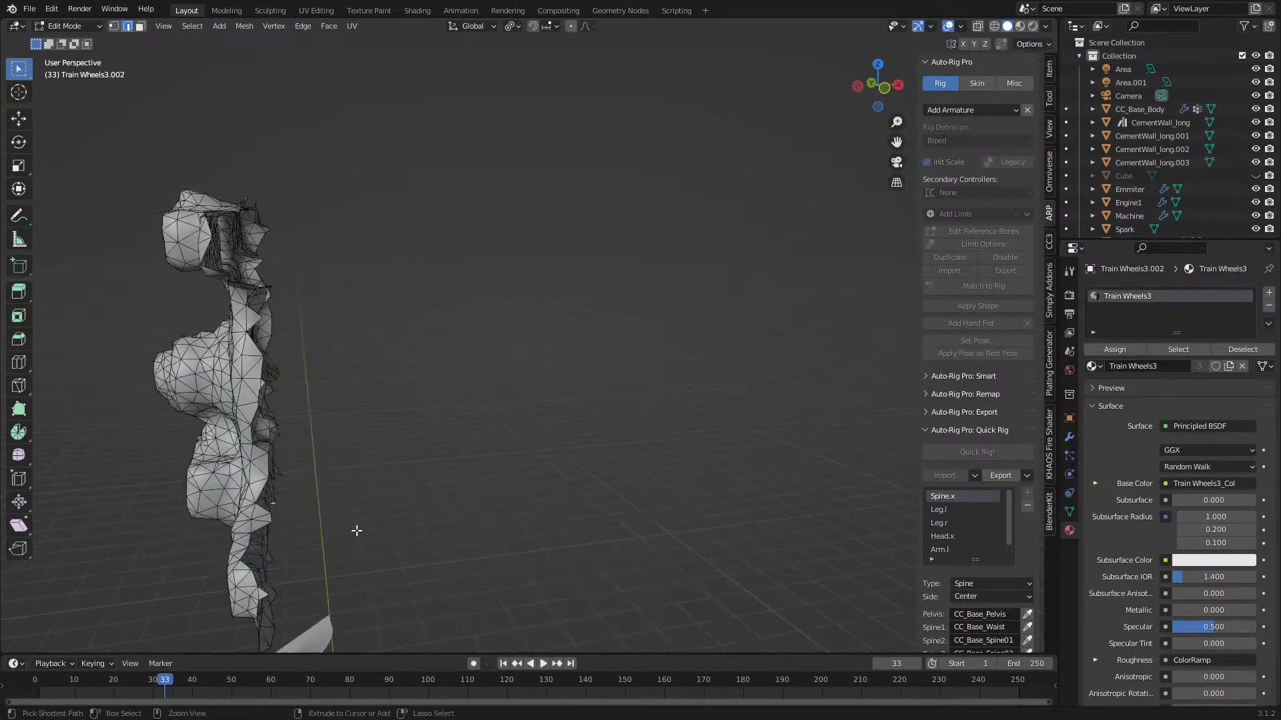
key(ctrl+l)
key(e)
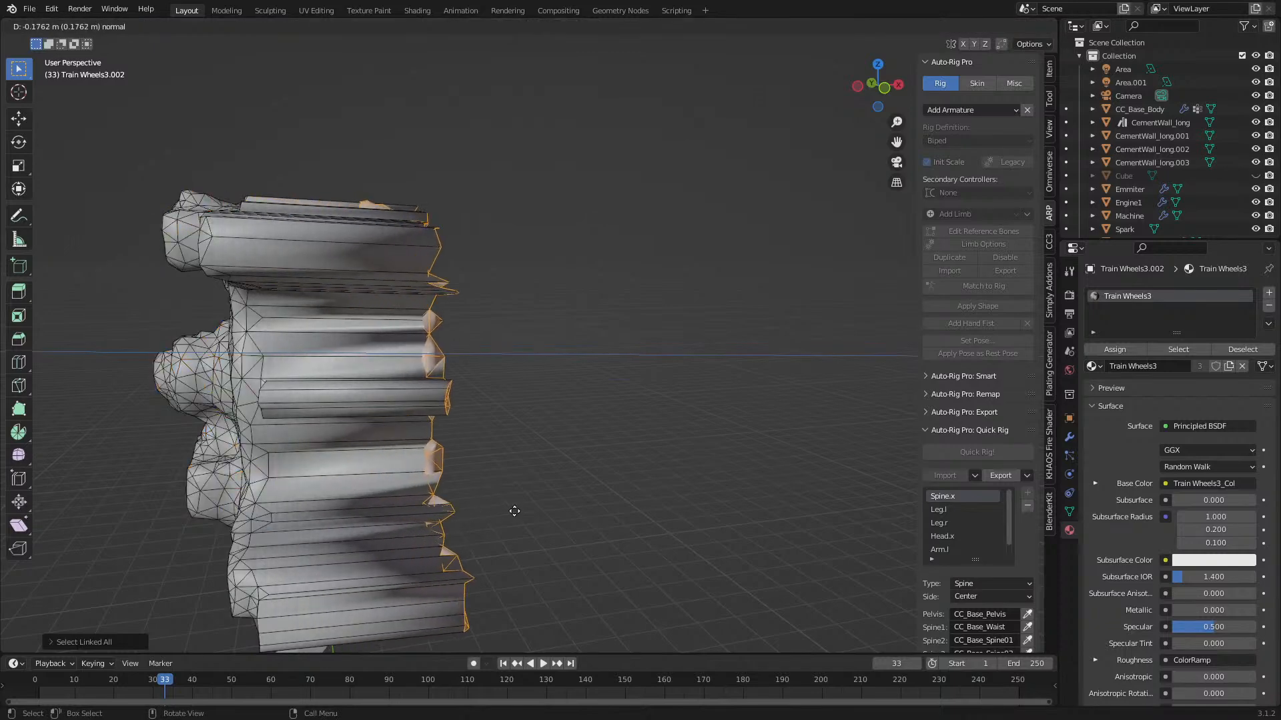
click(587, 510)
- Flatten the extruded back of the crosshead by scaling it to 0 along X, and return to Object Mode
key(s)
key(x)
key(0)
click(591, 509)
scroll(495, 509, down, 4)
middle_drag(494, 508, 558, 463)
key(Tab)
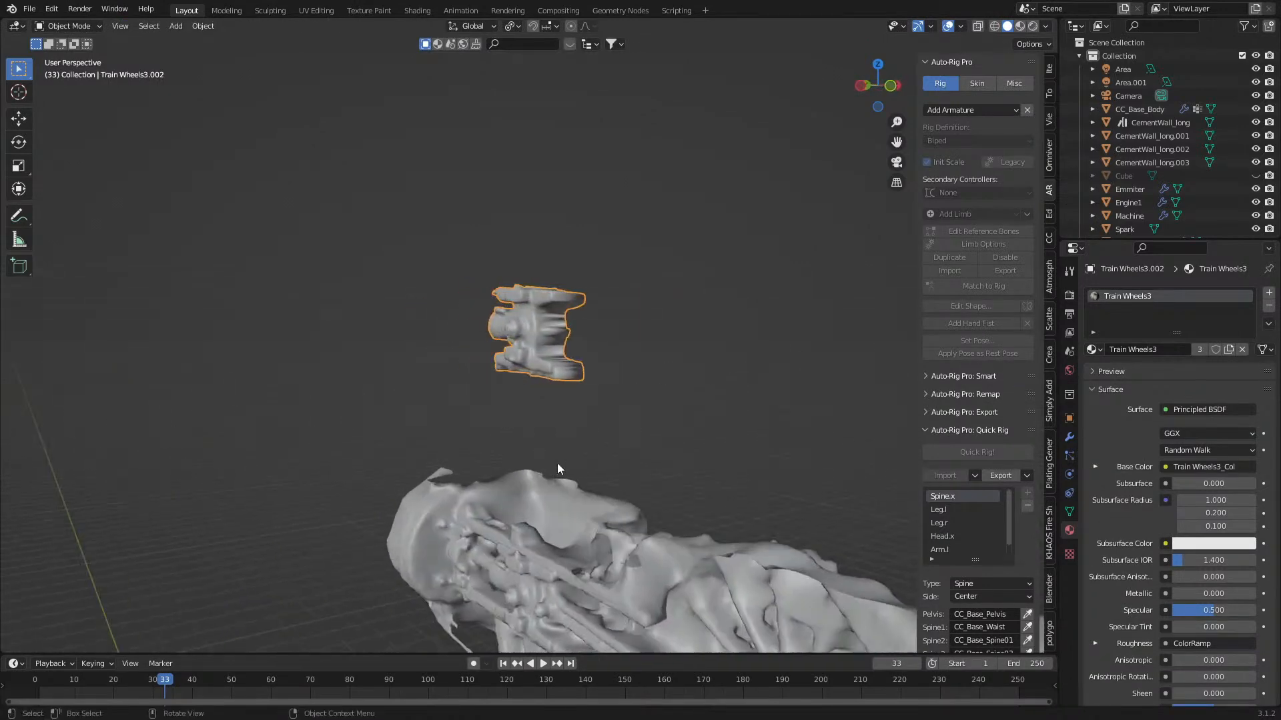
- Reselect the crosshead in the right orthographic view and slightly straighten its mesh in Edit Mode
key(KP_3)
scroll(459, 436, up, 2)
key(r)
right_click(614, 377)
key(a)
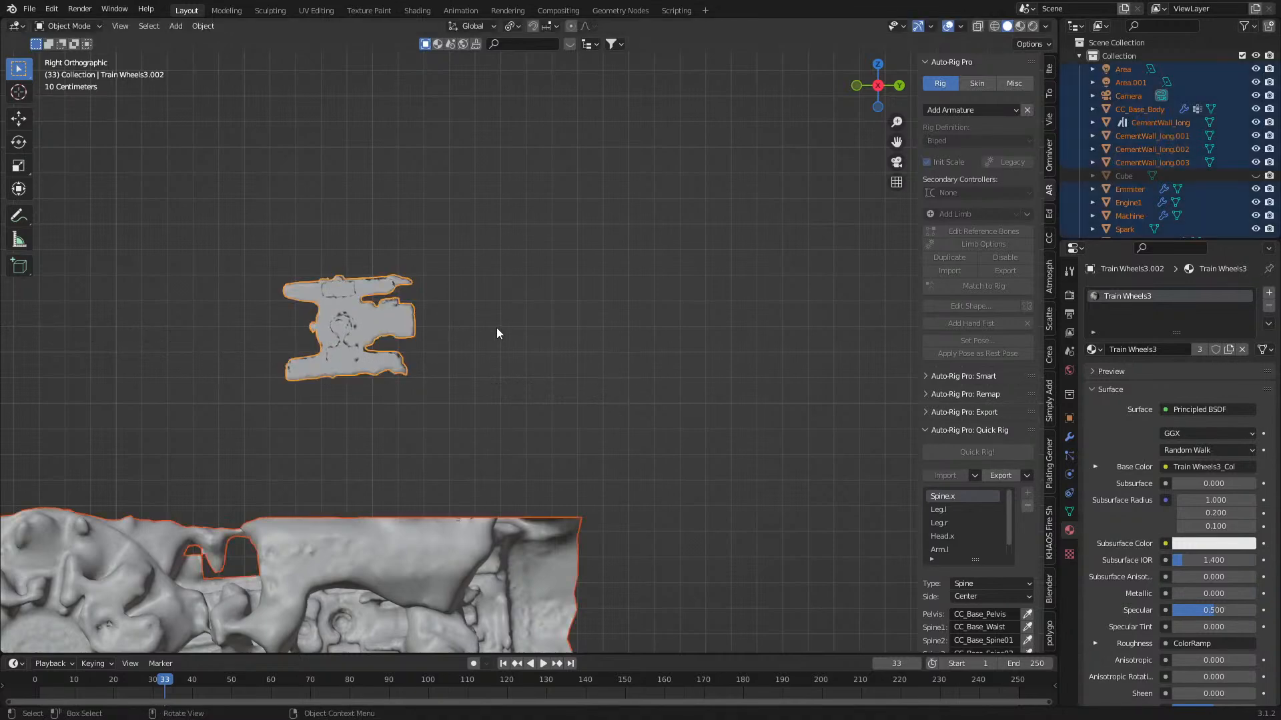
click(379, 313)
key(Tab)
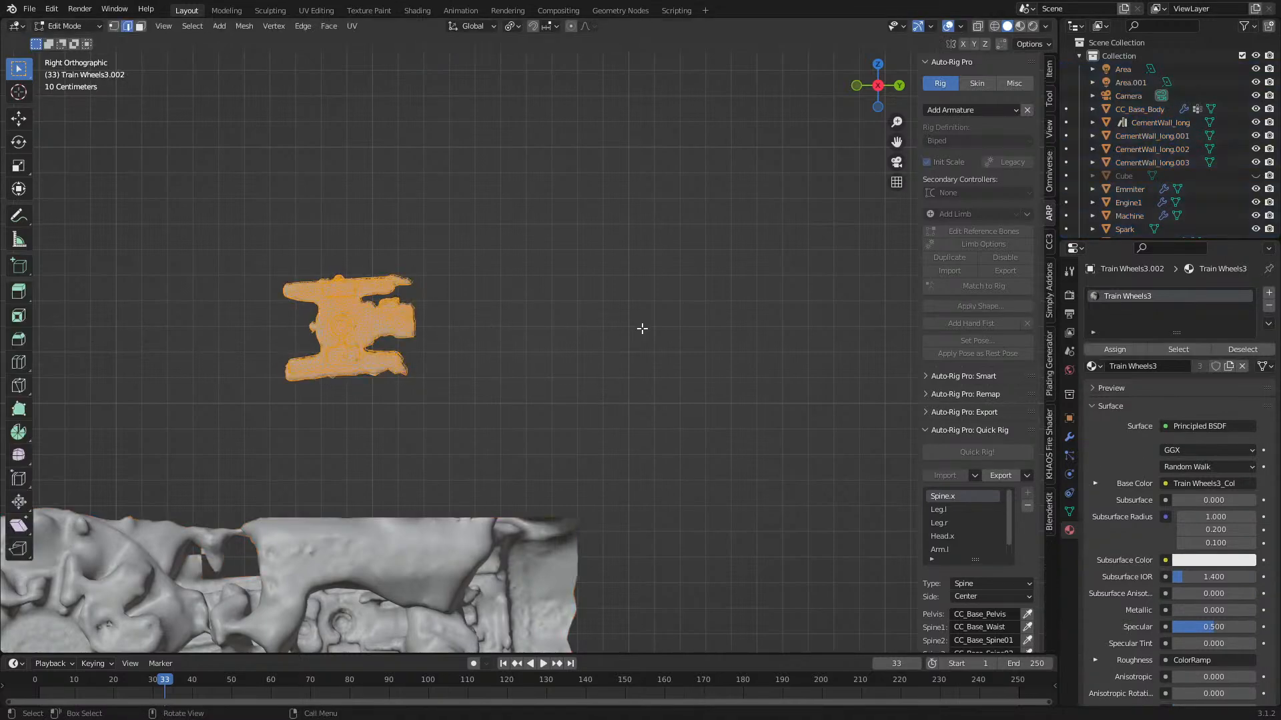
key(Tab)
- Set the crosshead's origin to its geometry and apply its object transform
right_click(502, 313)
mouse_move(501, 314)
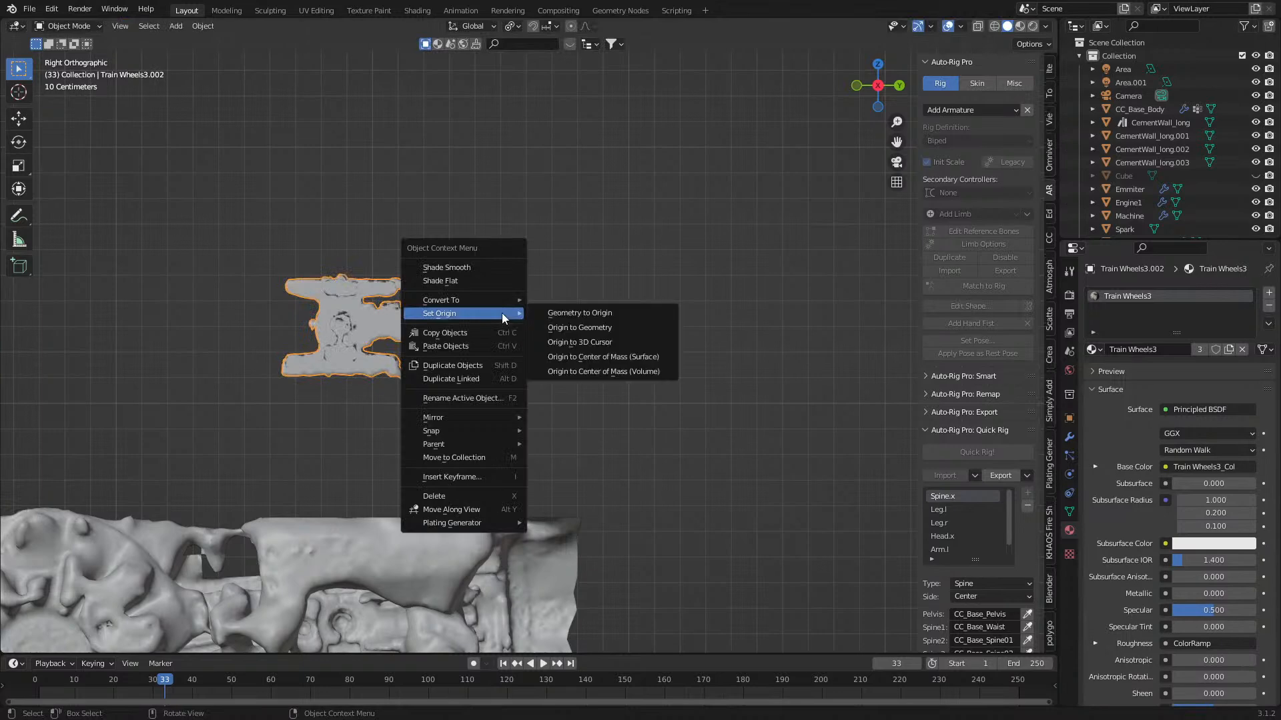
click(592, 328)
key(ctrl+a)
click(586, 327)
- In the top orthographic view, move the crosshead to the open floor between the machine and the wall corner, then rotate and scale it
middle_drag(574, 329, 703, 478)
scroll(470, 410, down, 6)
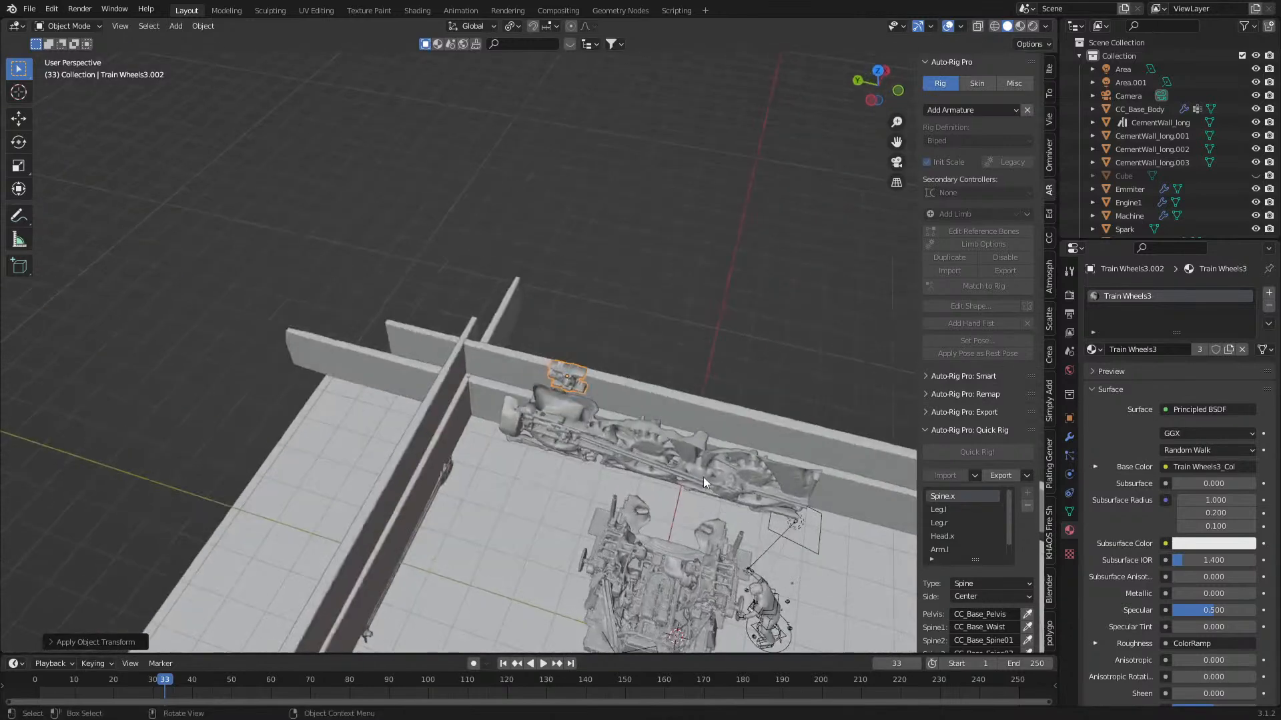
key(KP_7)
scroll(704, 461, down, 2)
key(g)
click(766, 265)
key(r)
key(Return)
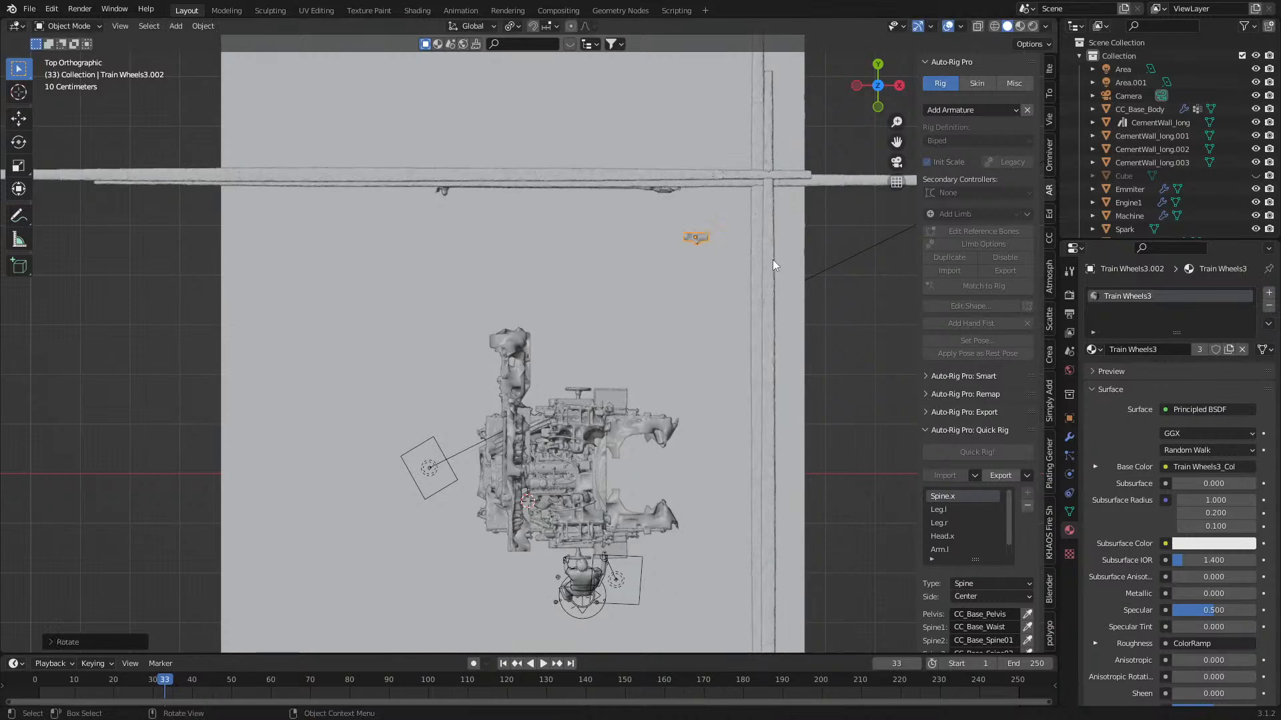
key(s)
click(843, 226)
- Adjust the crosshead's height, and place it against the machine's rear upper assembly in camera view by moving it along Y, X and Z
middle_drag(667, 250, 696, 151)
key(g)
key(z)
click(678, 418)
middle_drag(677, 419, 566, 363)
key(KP_0)
key(g)
key(y)
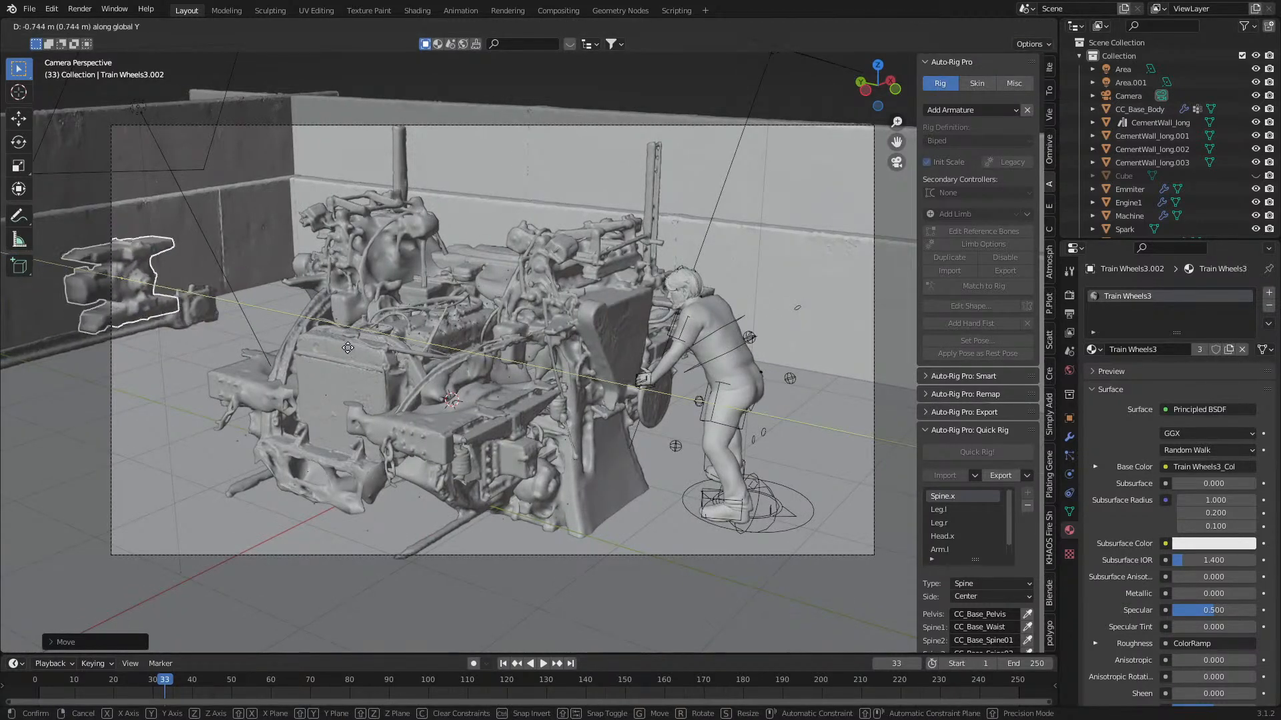
key(x)
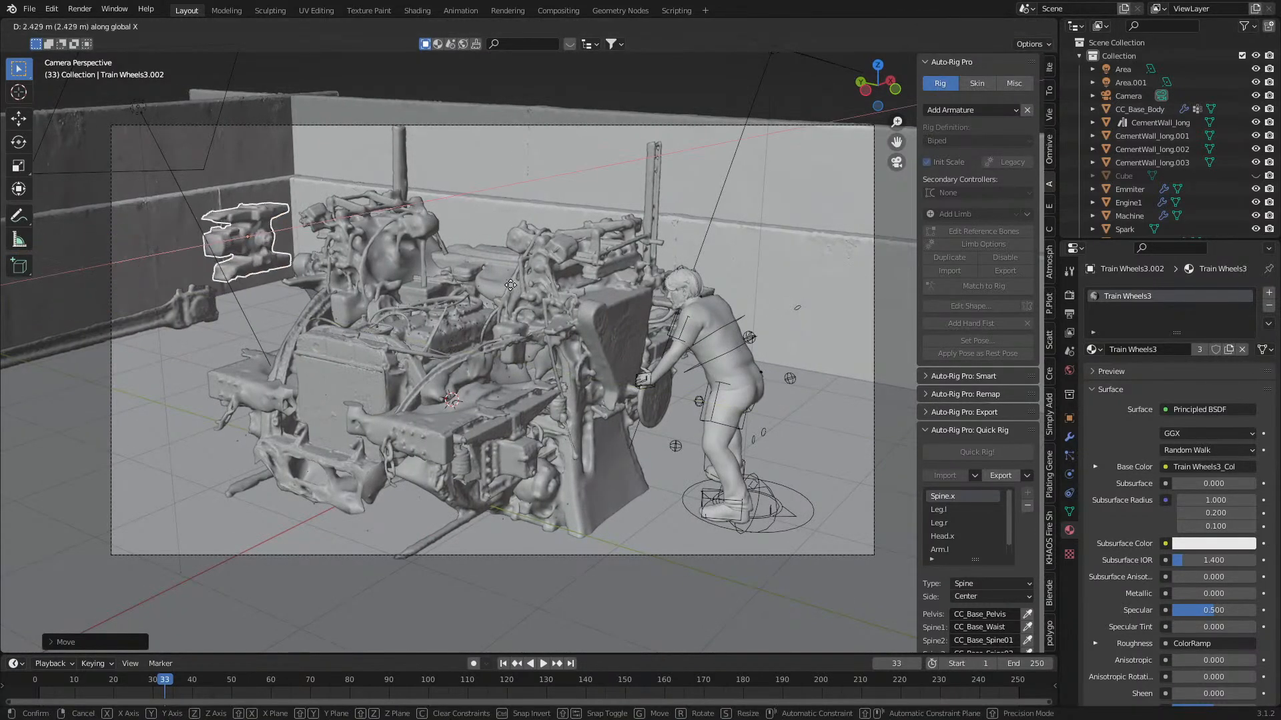
key(z)
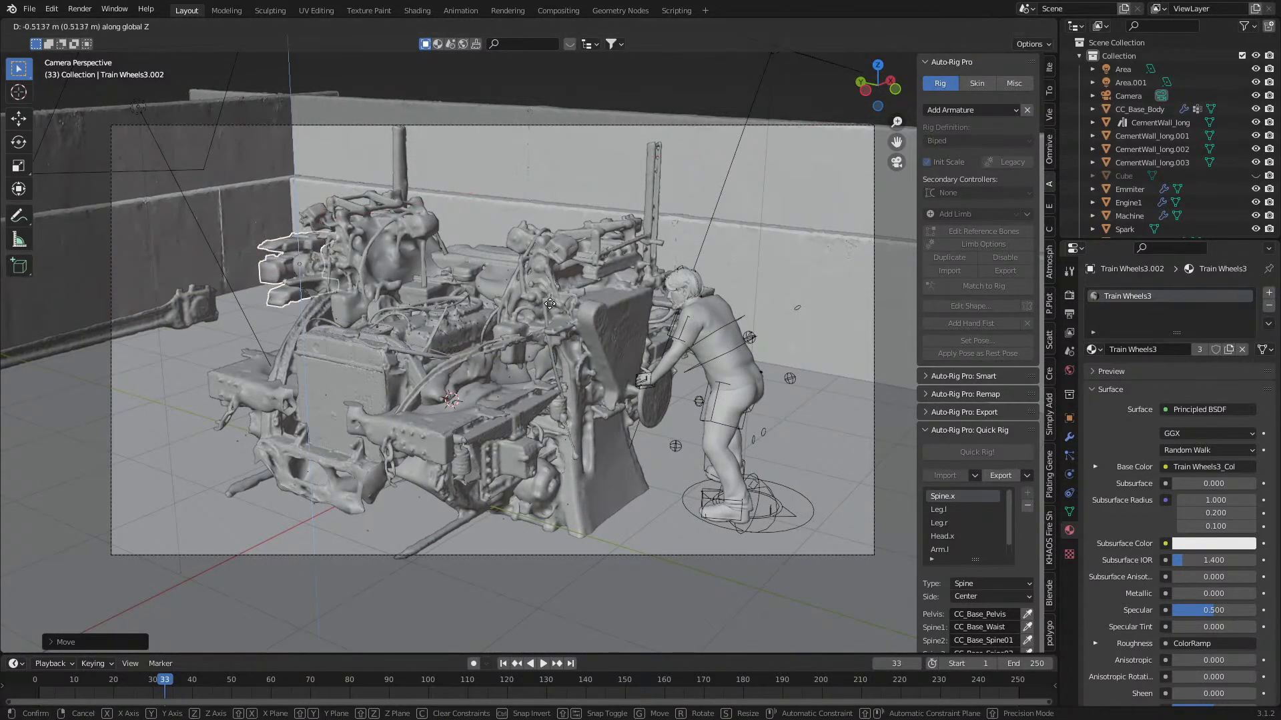
click(551, 311)
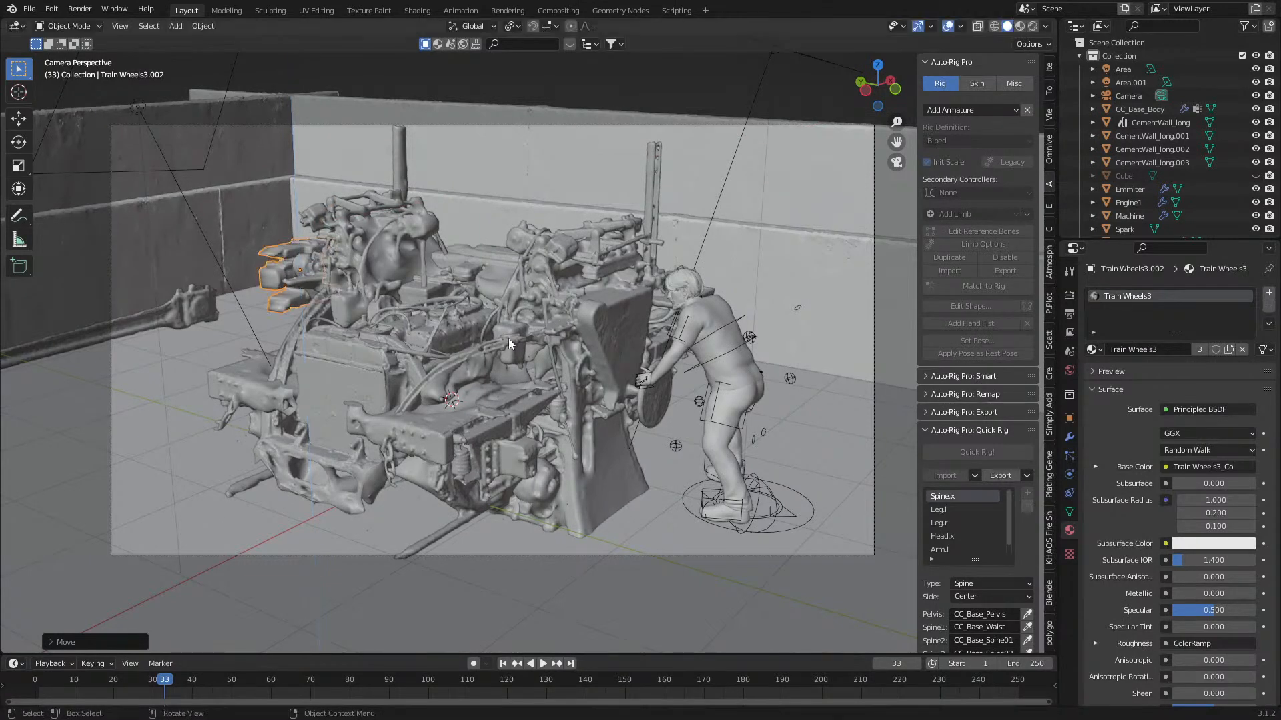
- Rotate the crosshead around X and shift it along Y so it protrudes from the machine's rear upper assembly
key(r)
key(y)
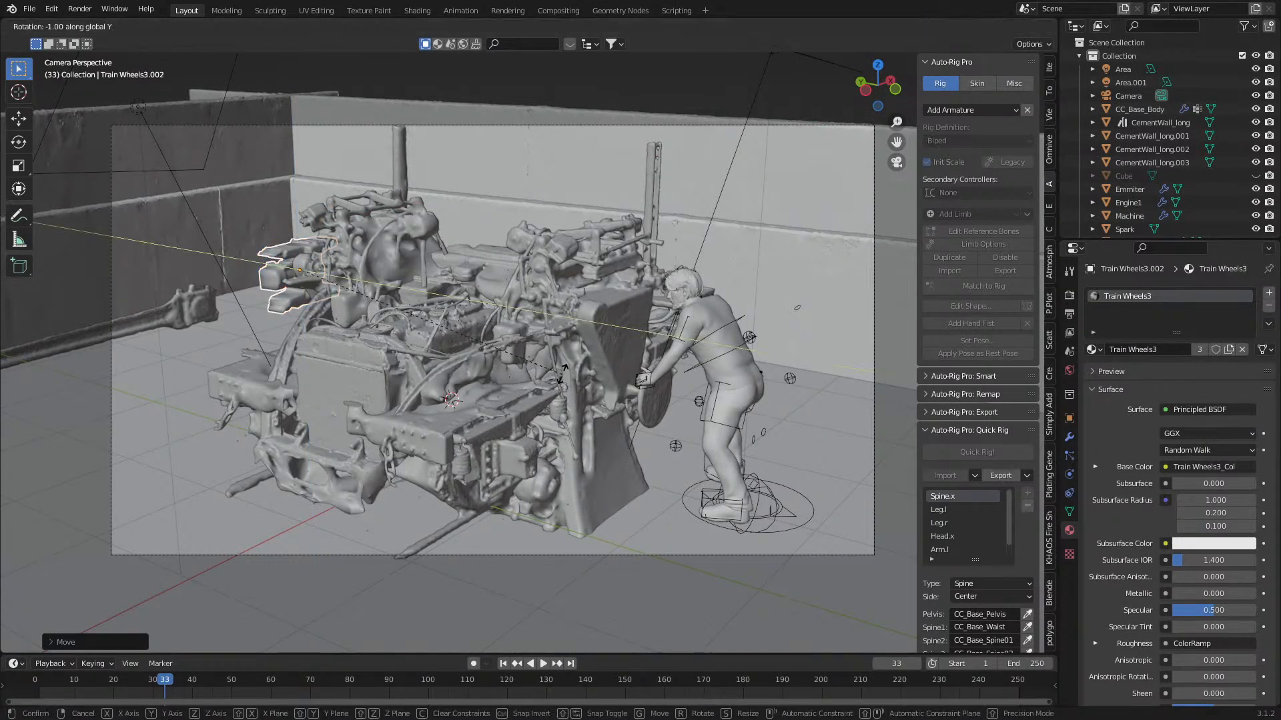
right_click(553, 375)
key(r)
key(x)
click(627, 349)
key(g)
key(y)
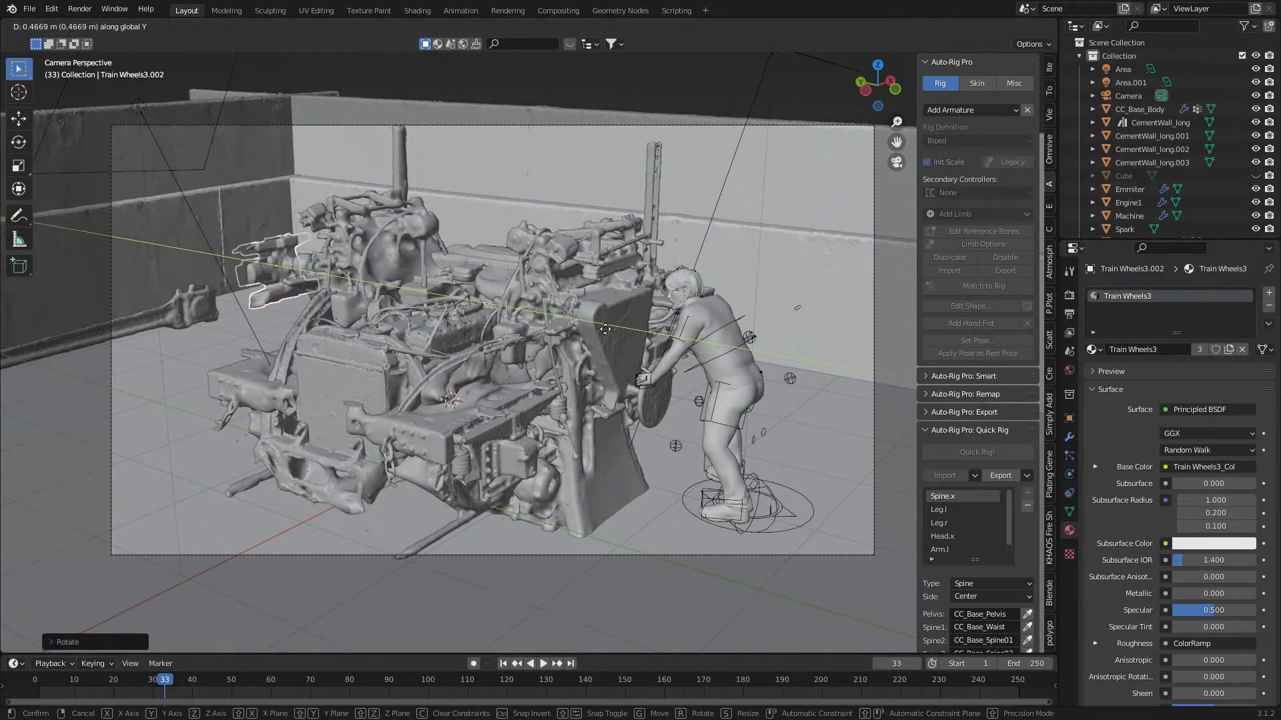
click(613, 331)
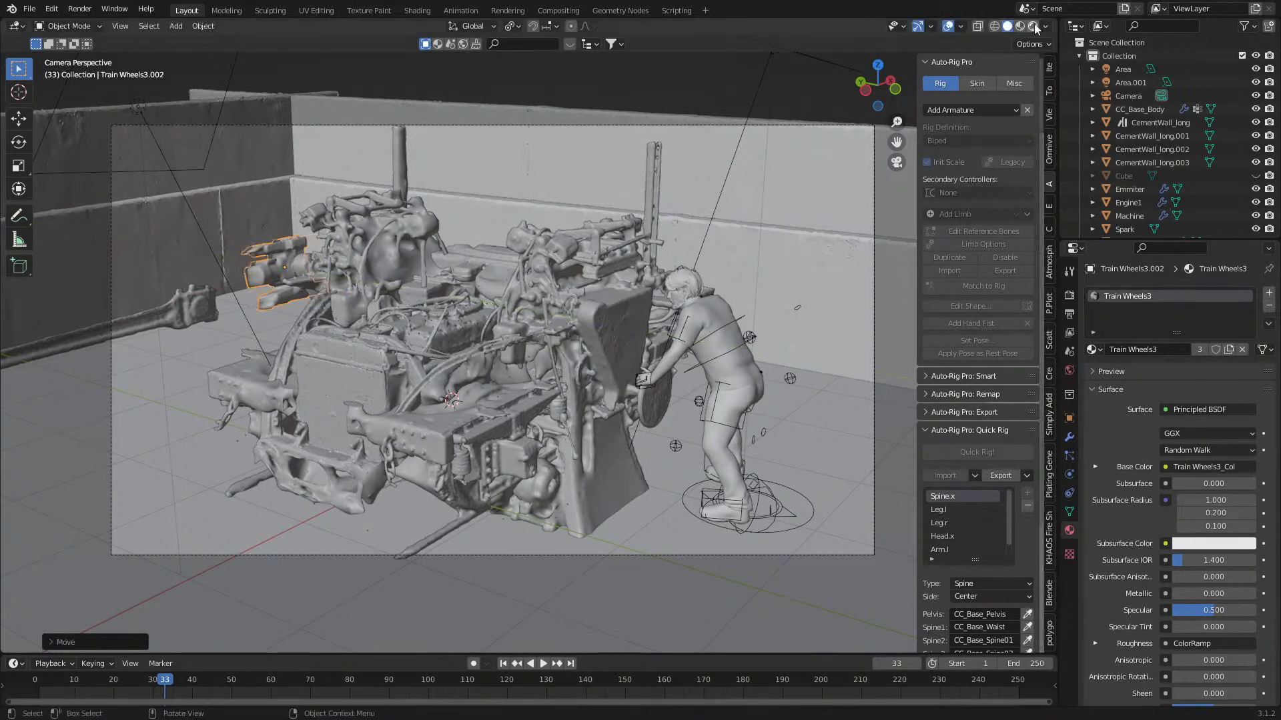
- Switch to rendered shading and reselect the crosshead to inspect it on the machine
key(z)
key(8)
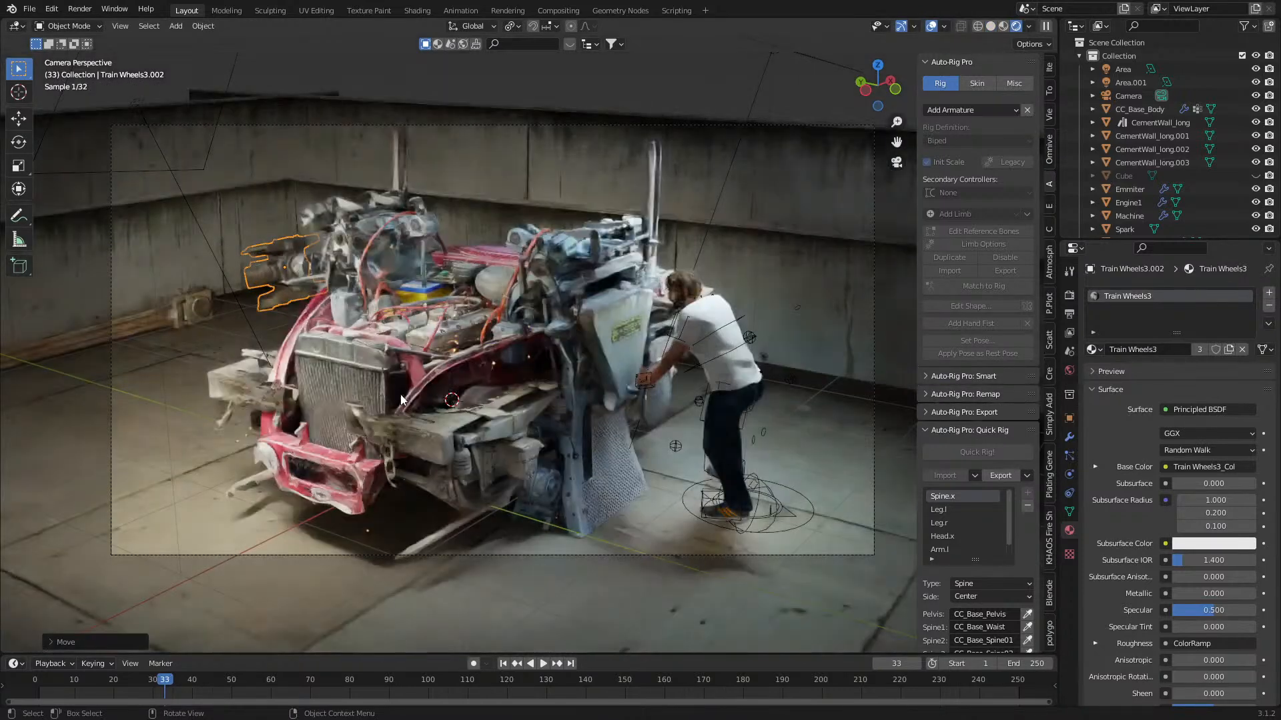
key(alt+a)
click(293, 283)
scroll(285, 324, up, 3)
shift+middle_drag(284, 325, 582, 296)
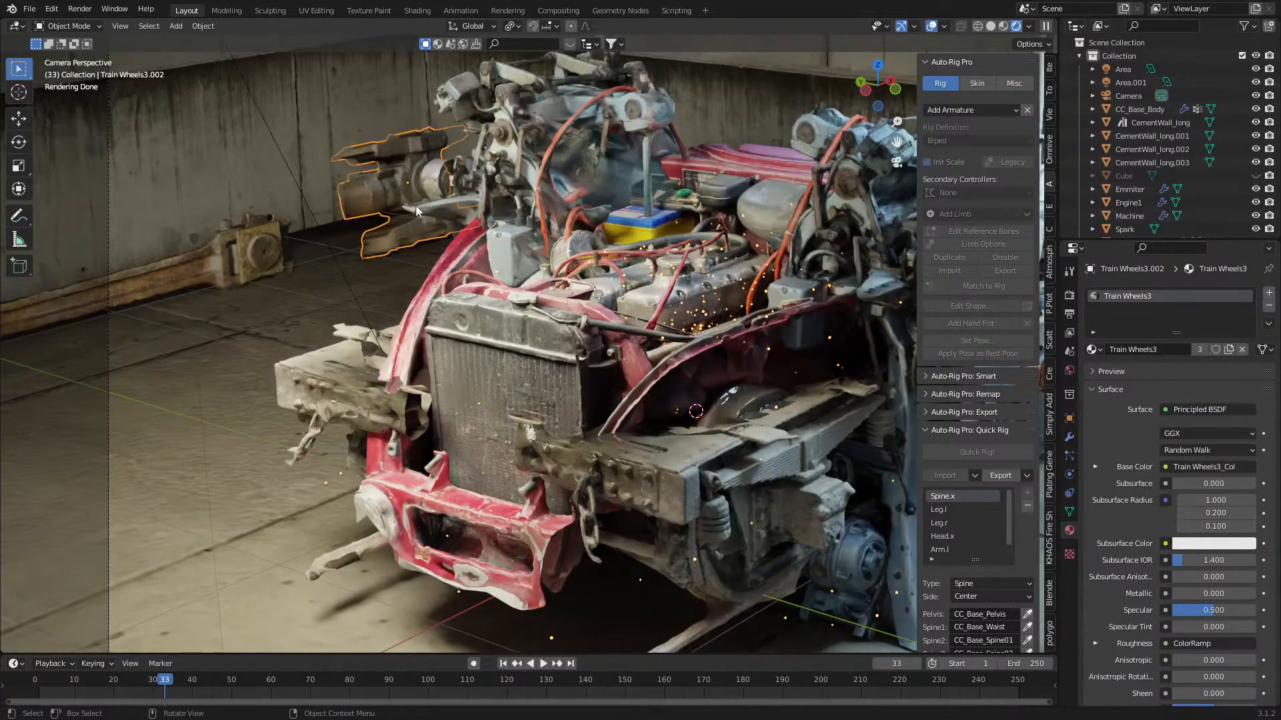
- Duplicate the crosshead in place on the machine
click(383, 192)
click(393, 233)
key(shift+d)
key(Escape)
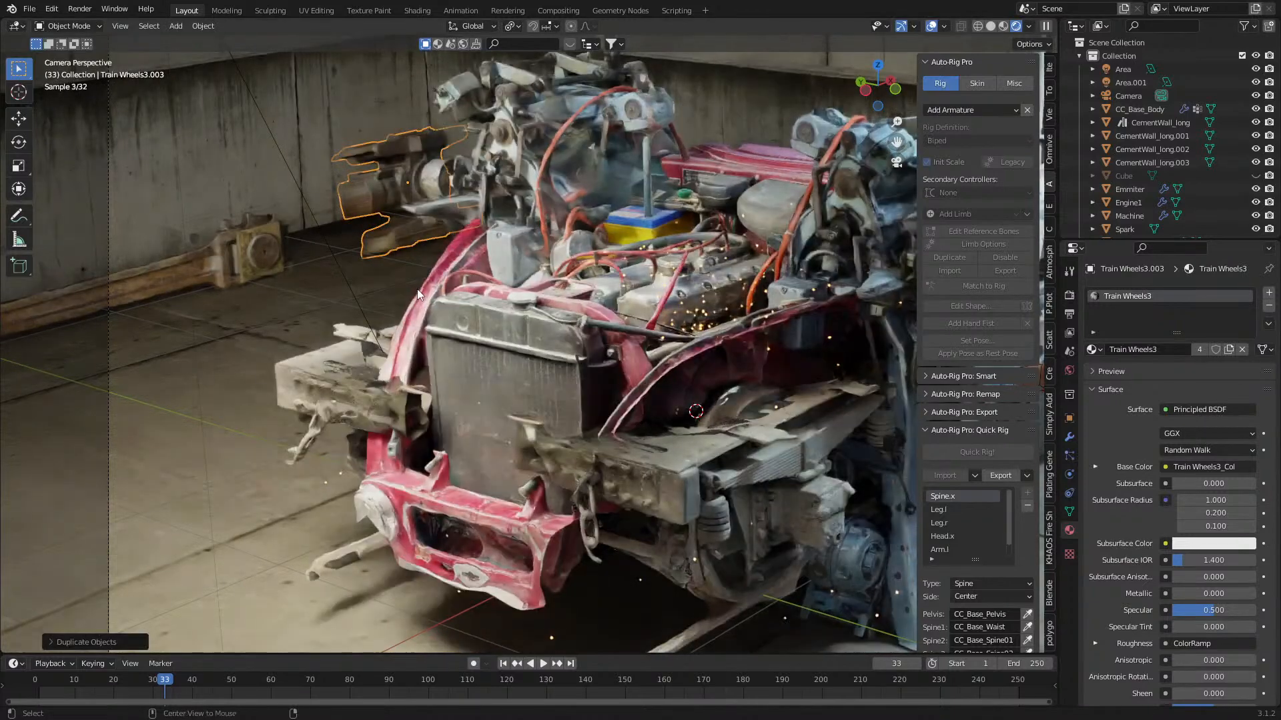
- Clear the duplicated Train Wheels3 part's rotation and move it over the engine bay in the top view
key(alt+r)
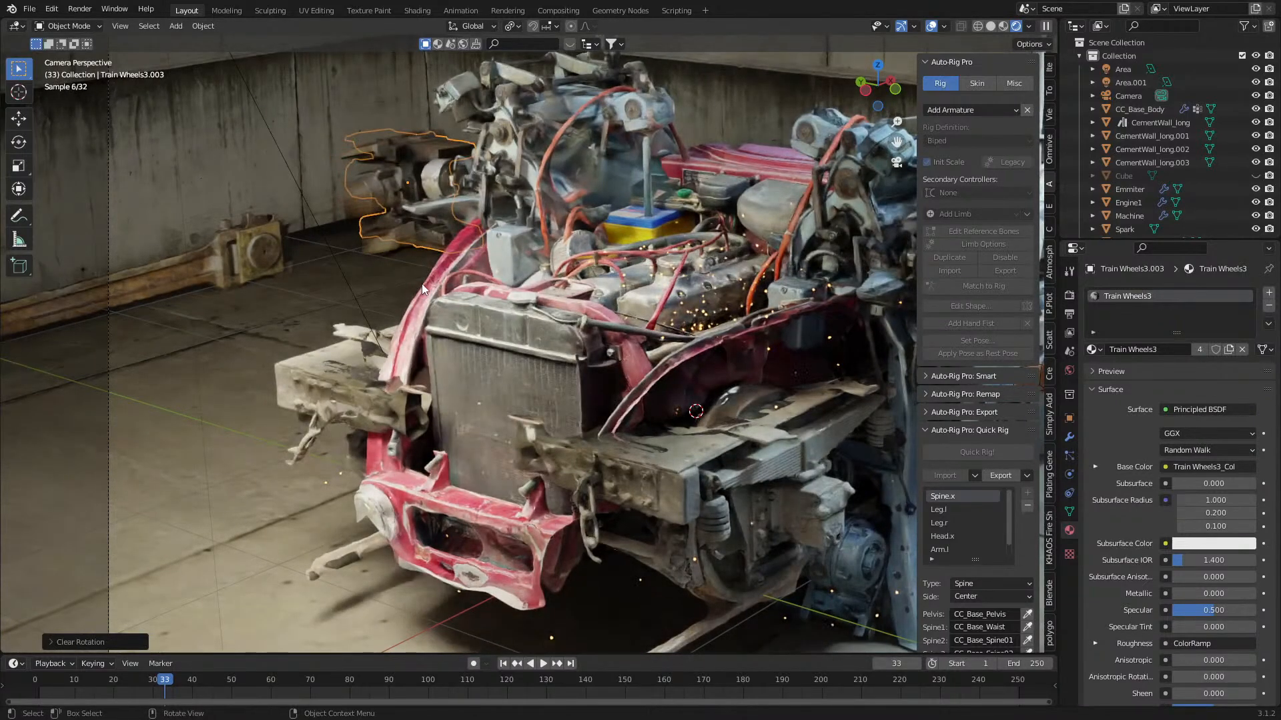
key(KP_7)
scroll(421, 283, down, 3)
key(g)
click(516, 425)
scroll(494, 274, up, 7)
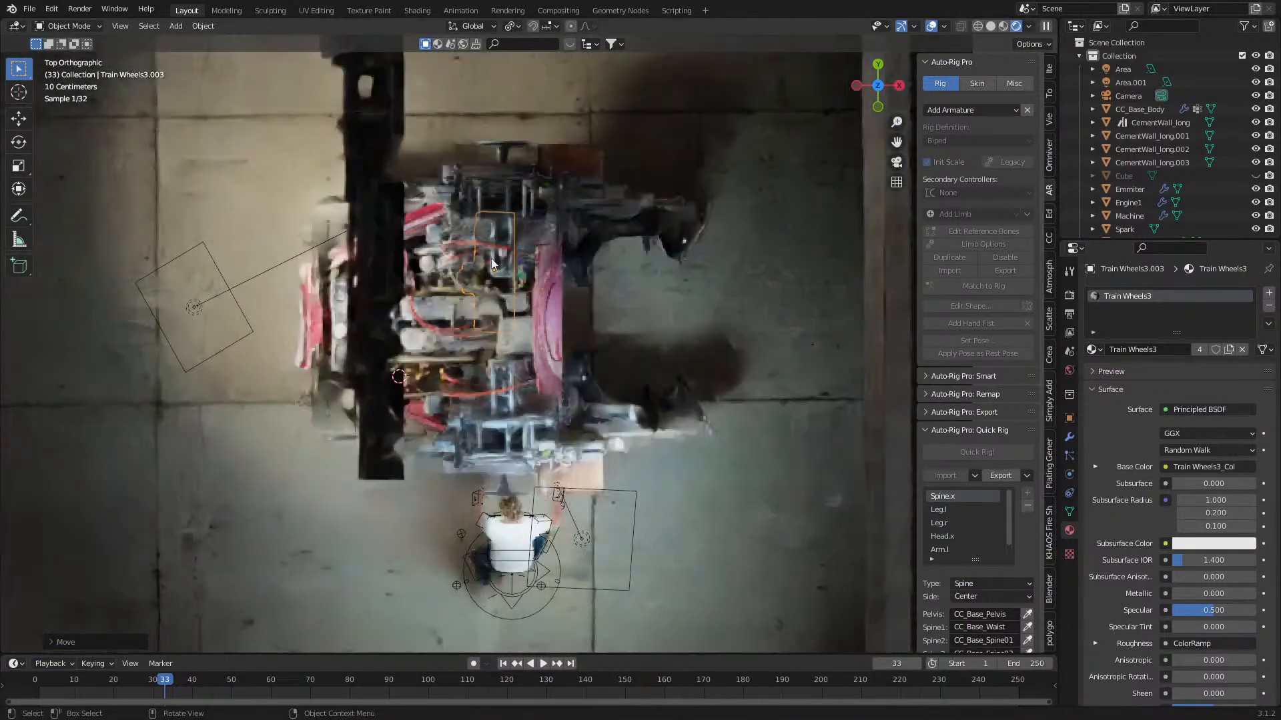
- Rotate the duplicated train wheels part by 90° with global Z locked and by 90° about Y
key(r)
key(shift+z)
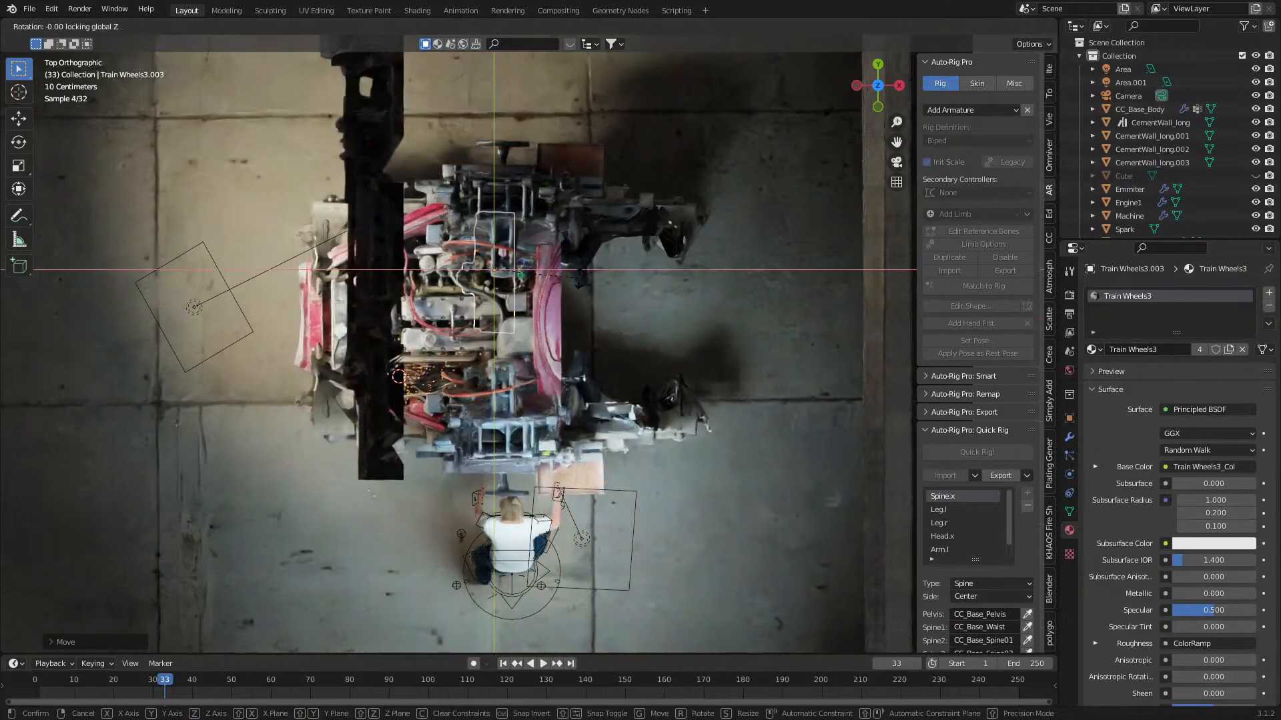
text(90)
key(Return)
text(ry90)
key(Return)
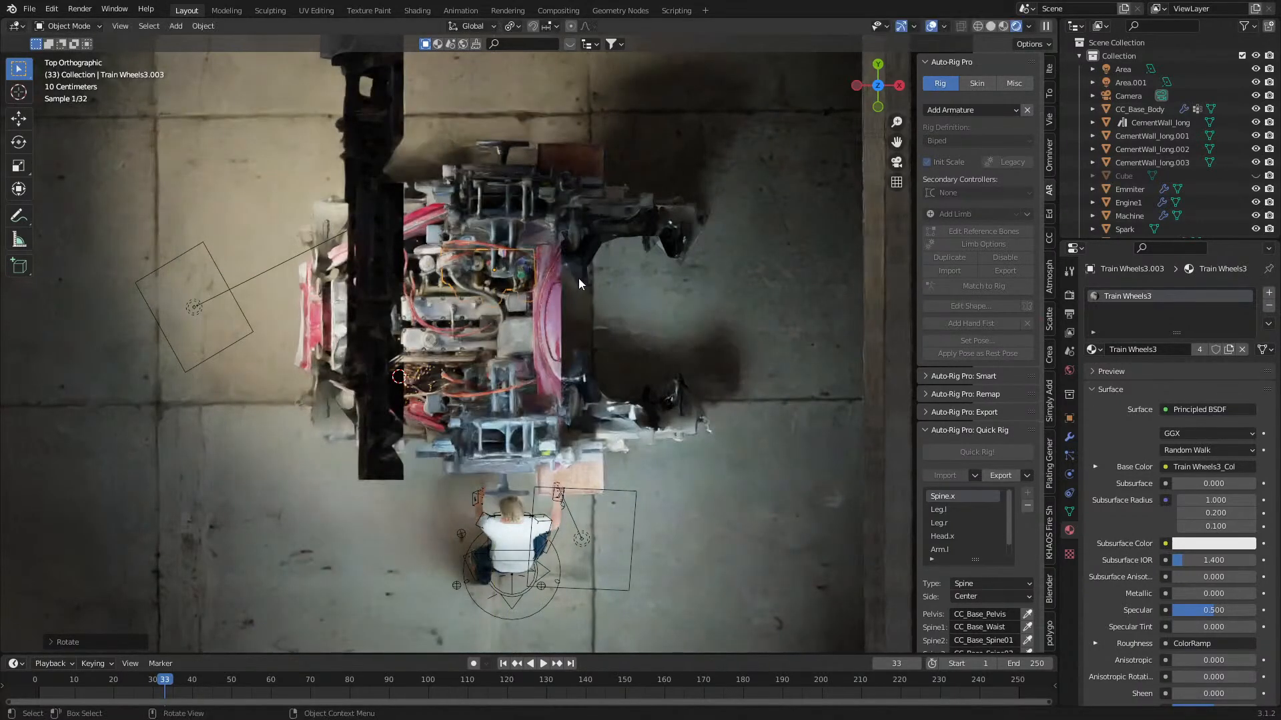
- Adjust the duplicated train wheels part's height along Z, resize it to fit the engine, and return to the camera view
middle_drag(463, 325, 566, 294)
scroll(580, 347, up, 4)
key(g)
key(z)
click(662, 372)
key(s)
click(633, 367)
key(KP_0)
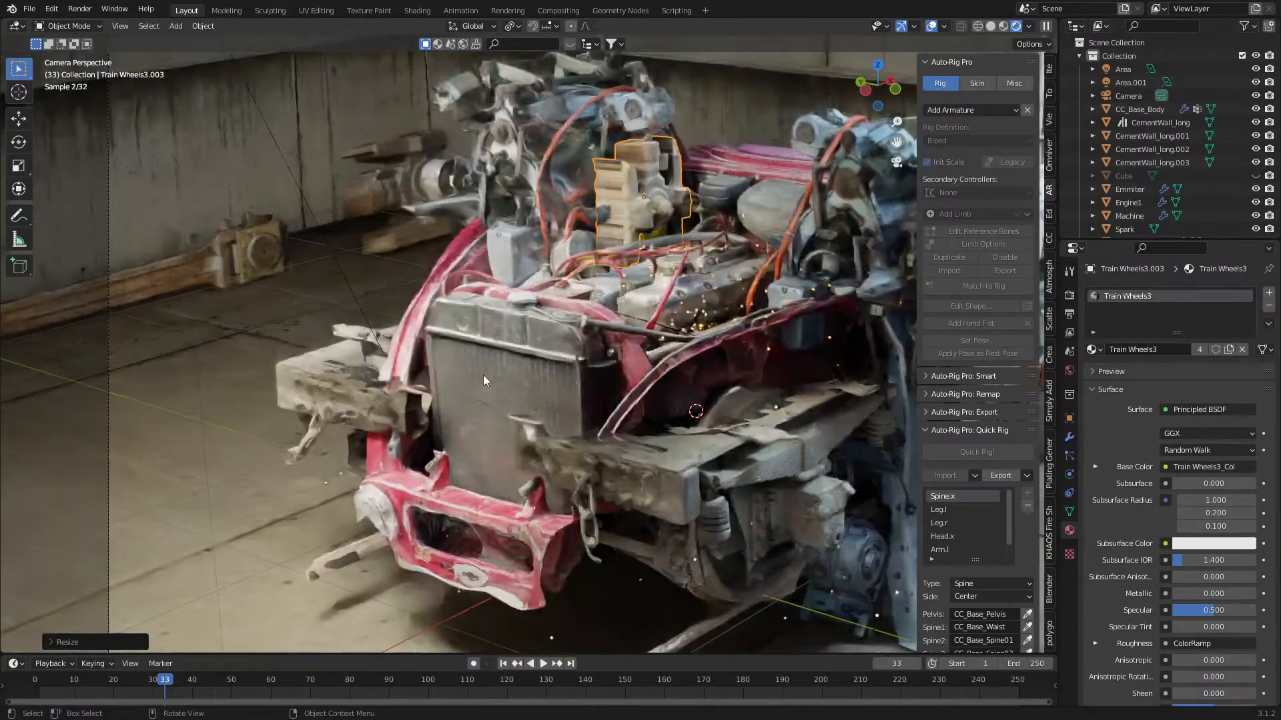
- Move the duplicated train wheels part along global Y to sit behind the radiator, beside the yellow and blue battery
scroll(484, 380, up, 3)
shift+middle_drag(472, 421, 345, 606)
key(g)
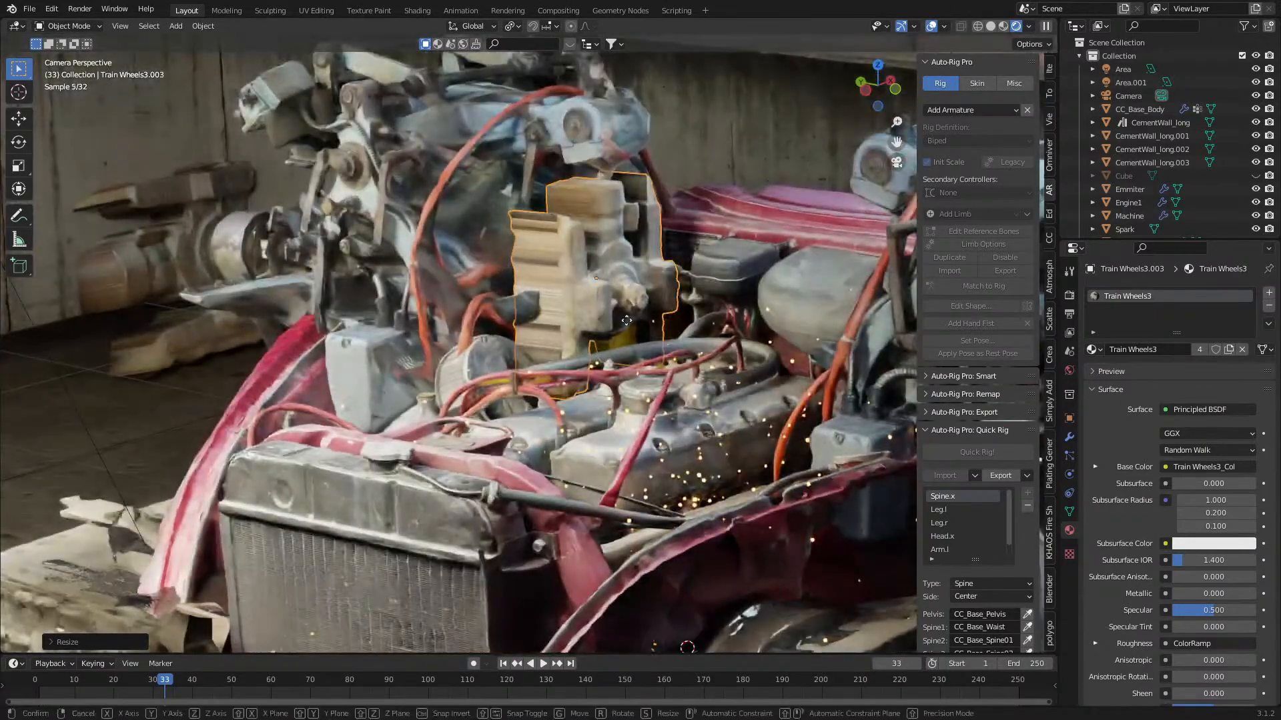
key(y)
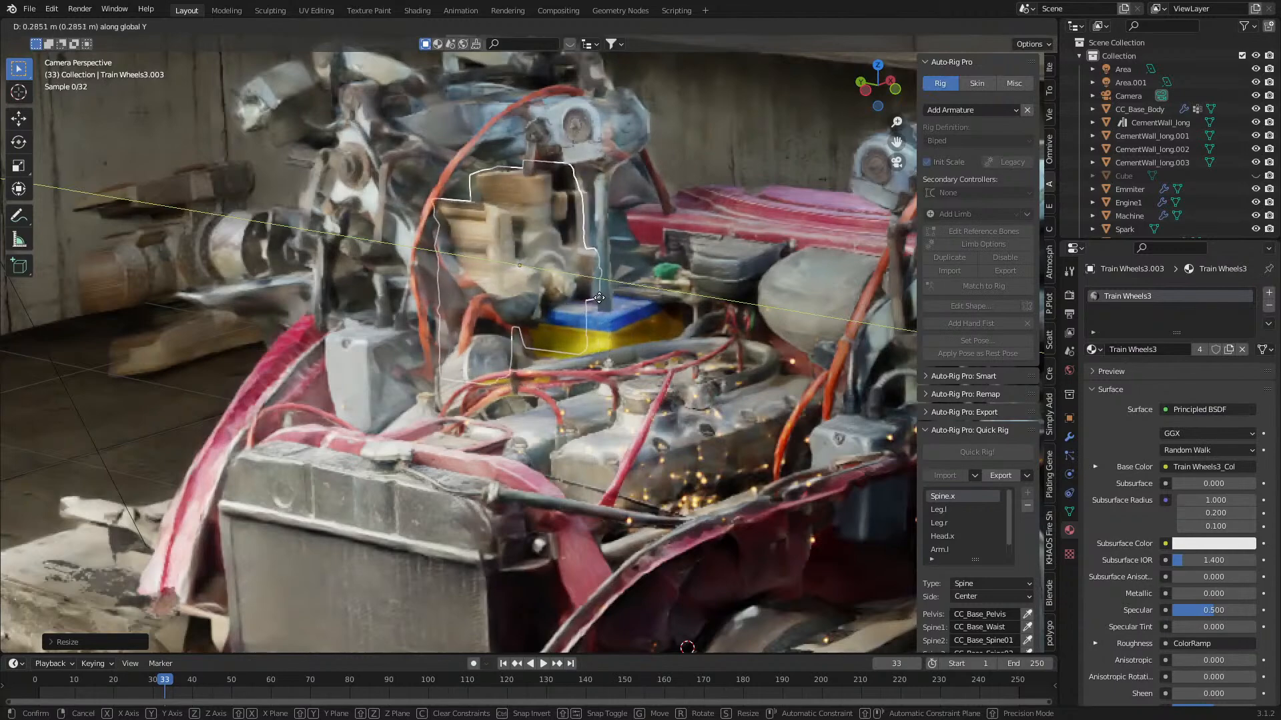
click(657, 299)
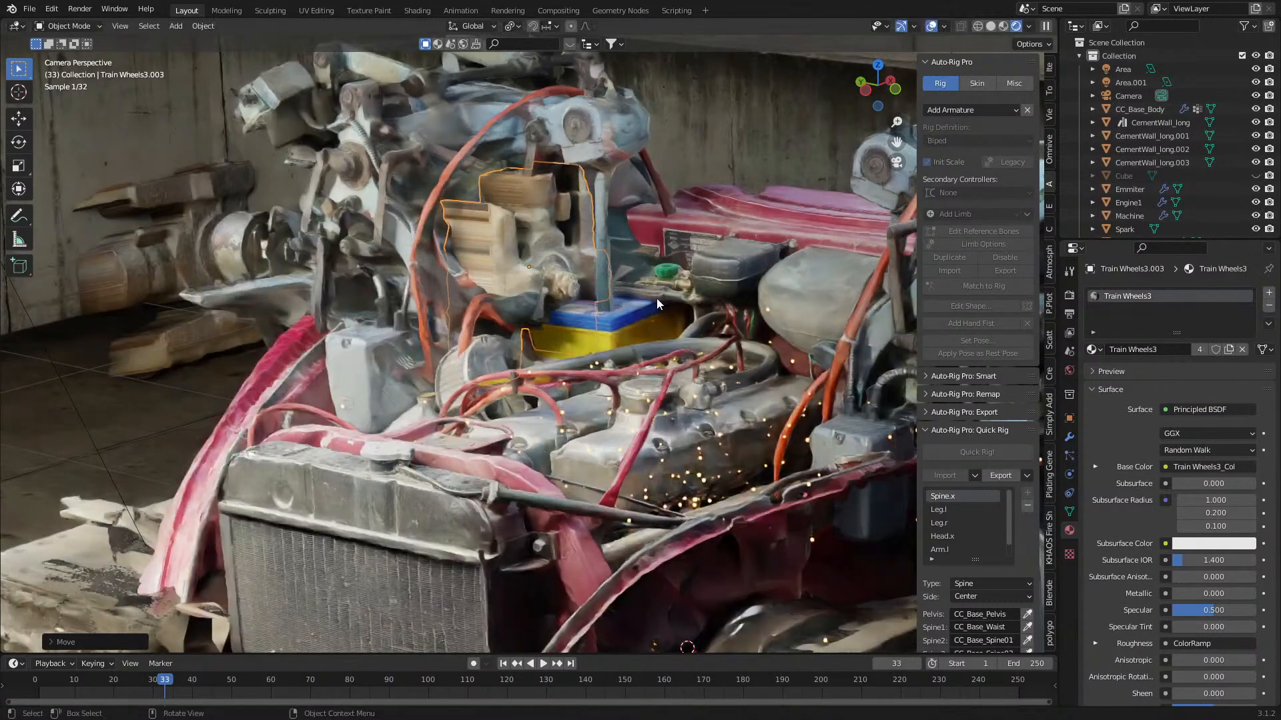
- Rotate the duplicated train wheels part about the global Z axis so it blends into the engine
key(r)
key(z)
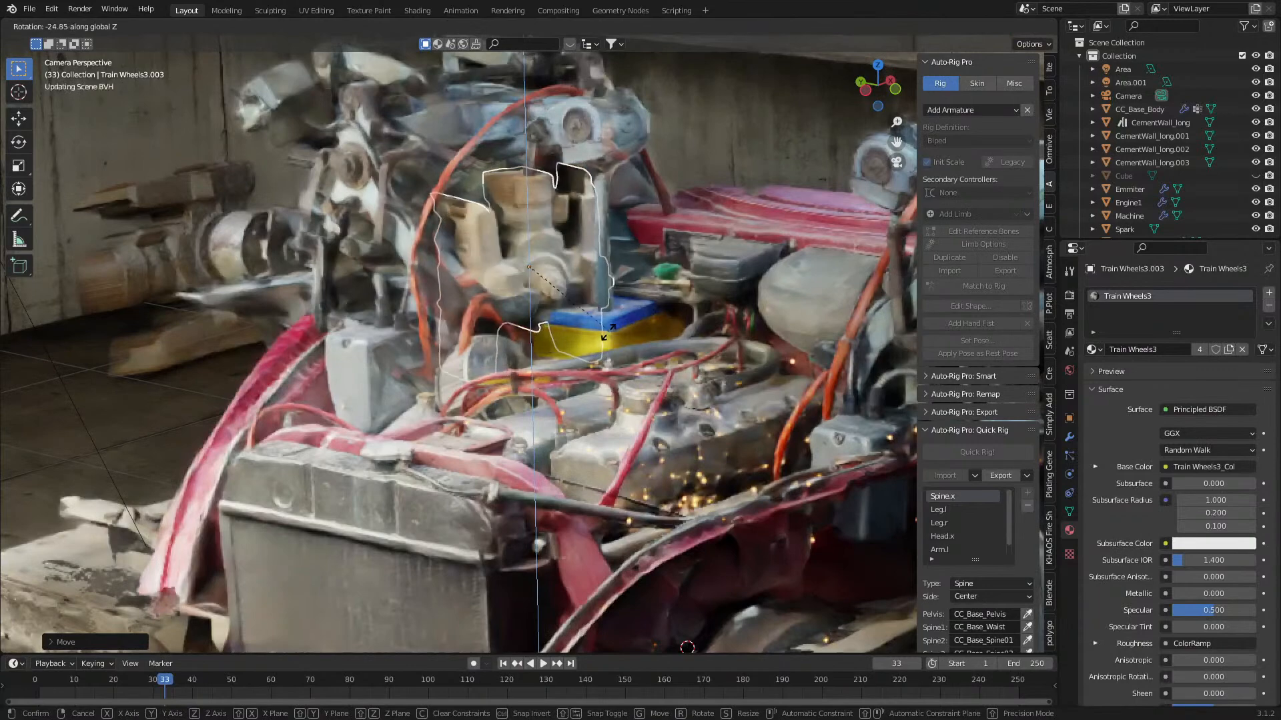
click(595, 342)
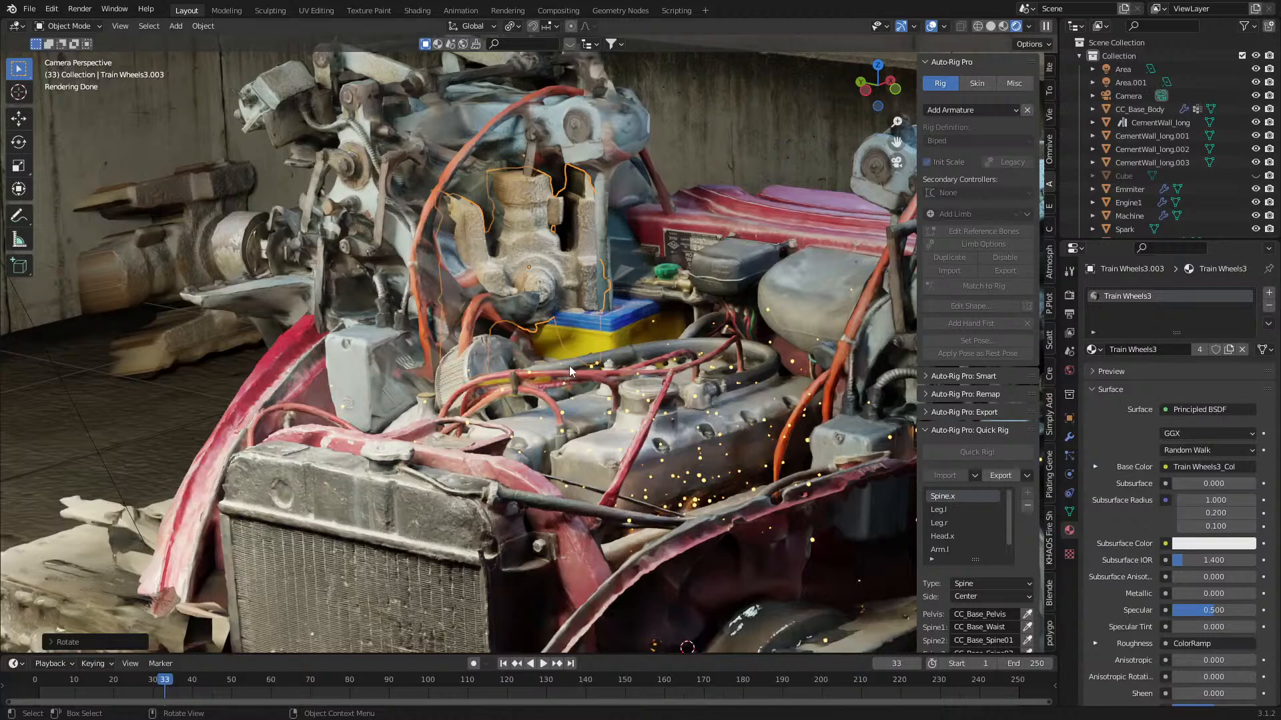
scroll(529, 335, down, 4)
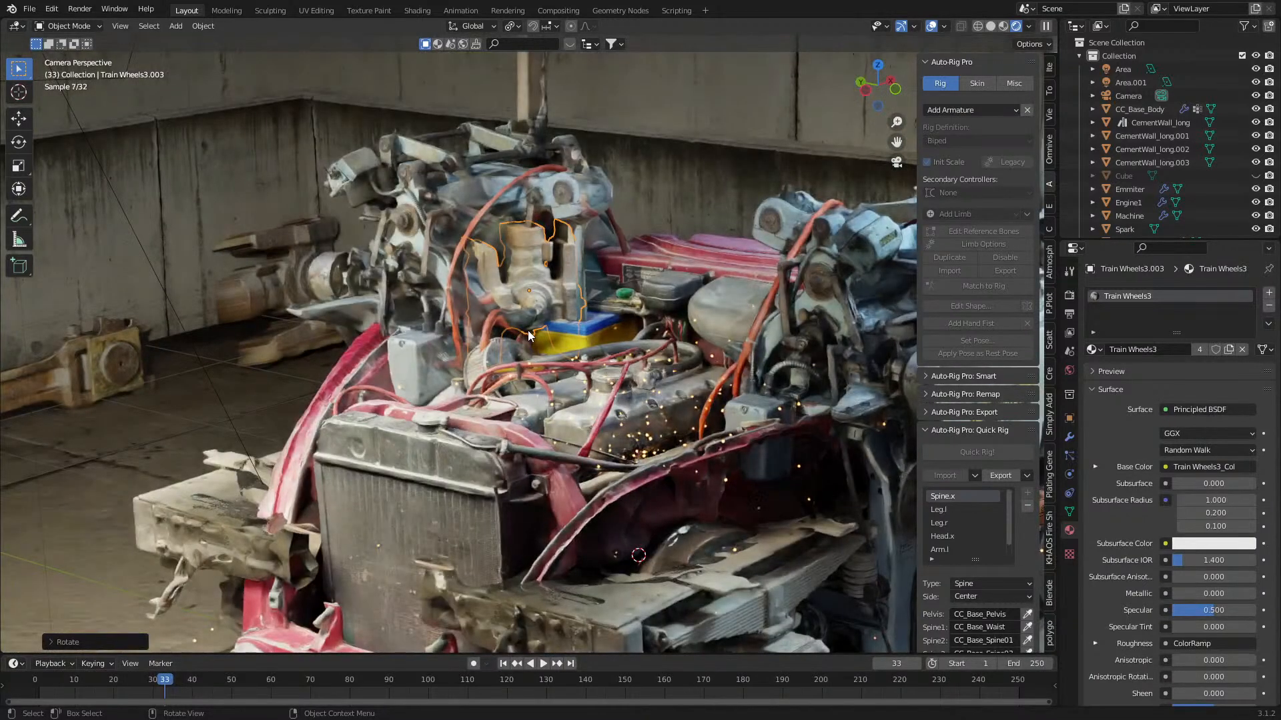
shift+middle_drag(626, 346, 572, 208)
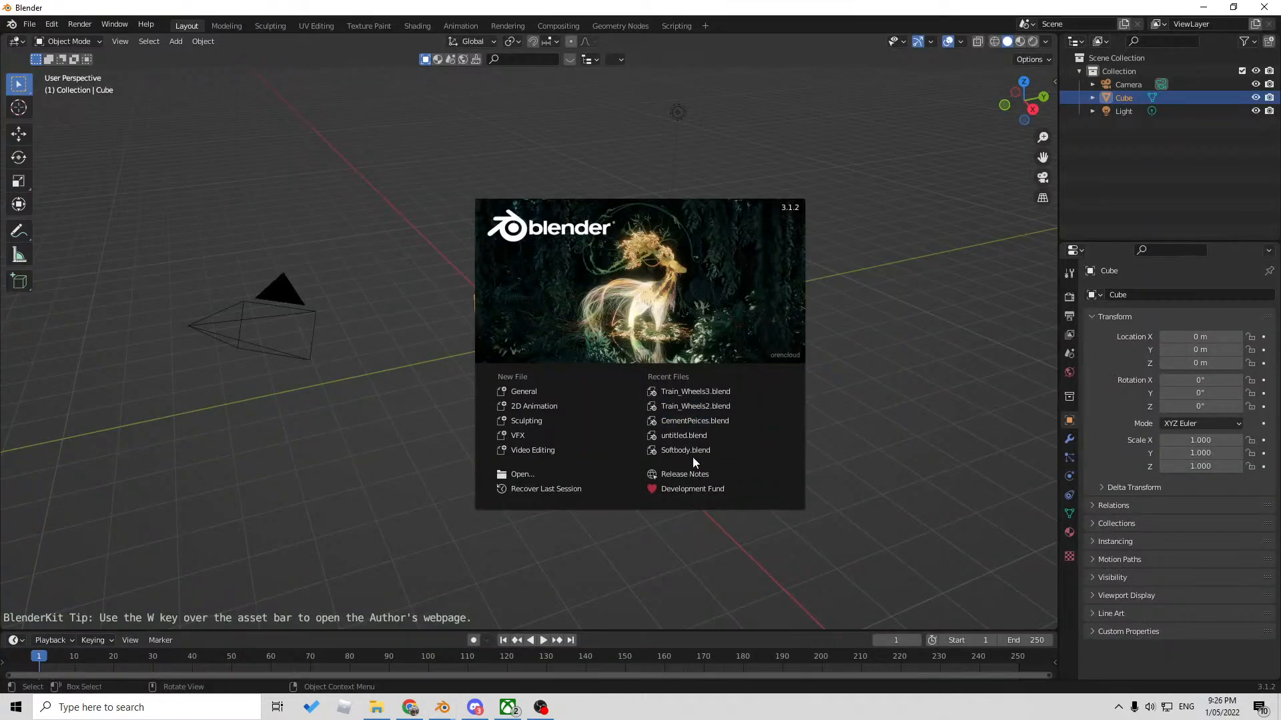
- Start opening an existing blend file from the new Blender window, discarding the changes to the untitled default scene
click(27, 25)
click(27, 26)
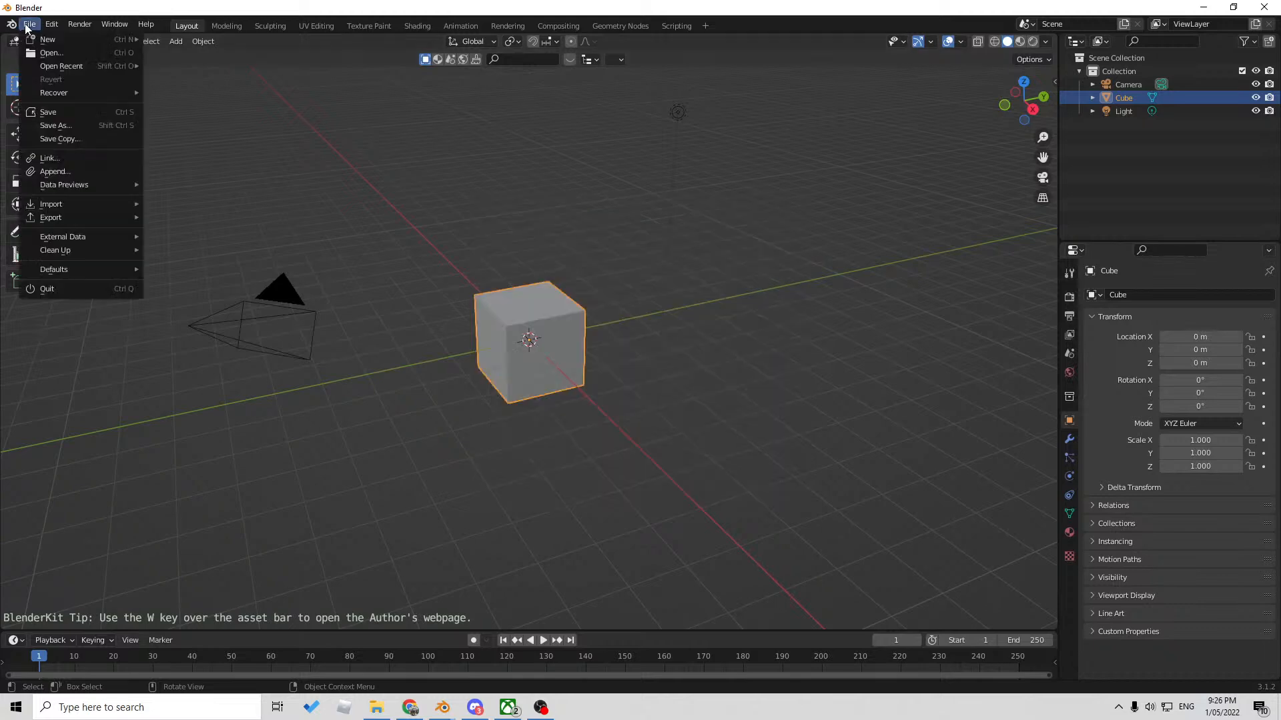
mouse_move(93, 64)
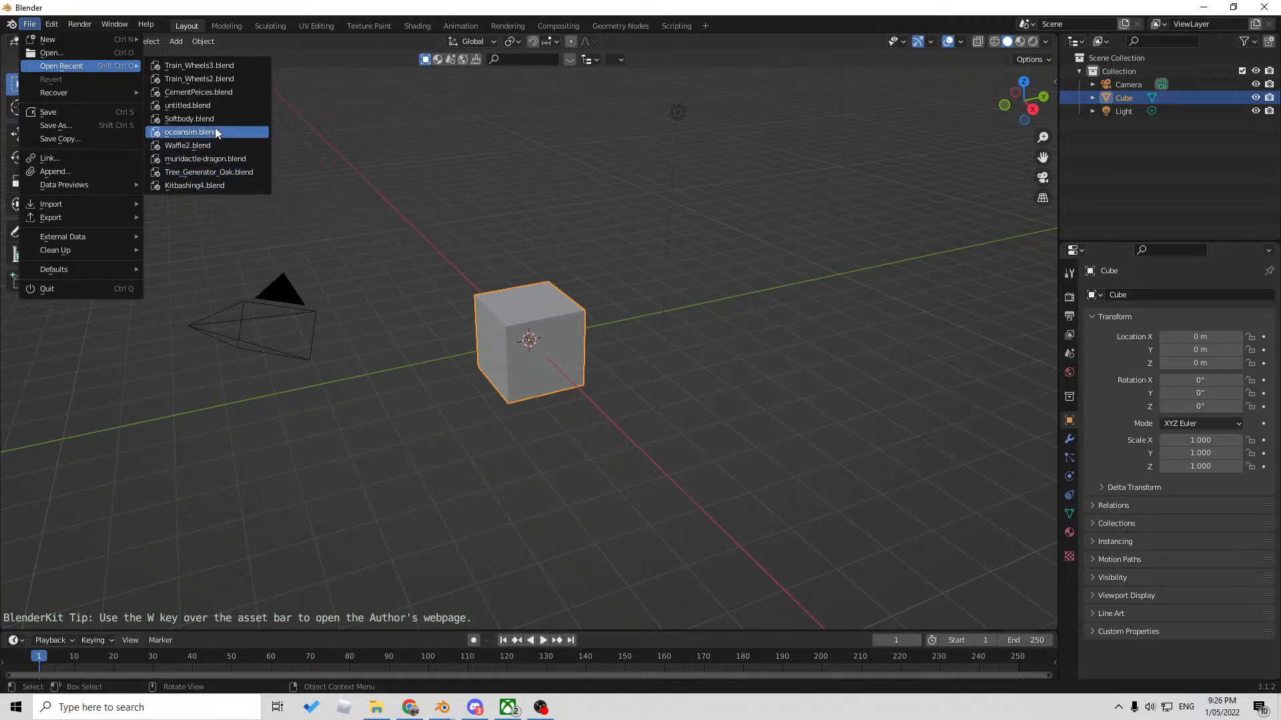
click(307, 427)
click(29, 24)
click(67, 63)
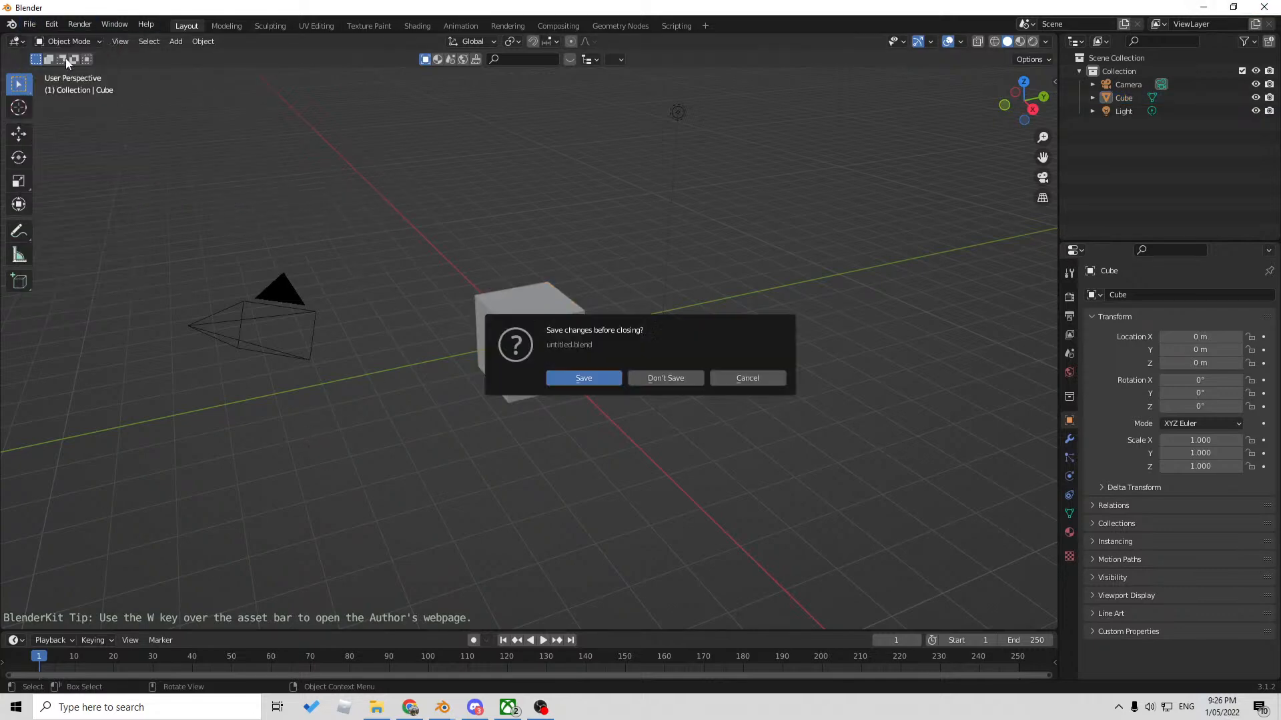
click(677, 386)
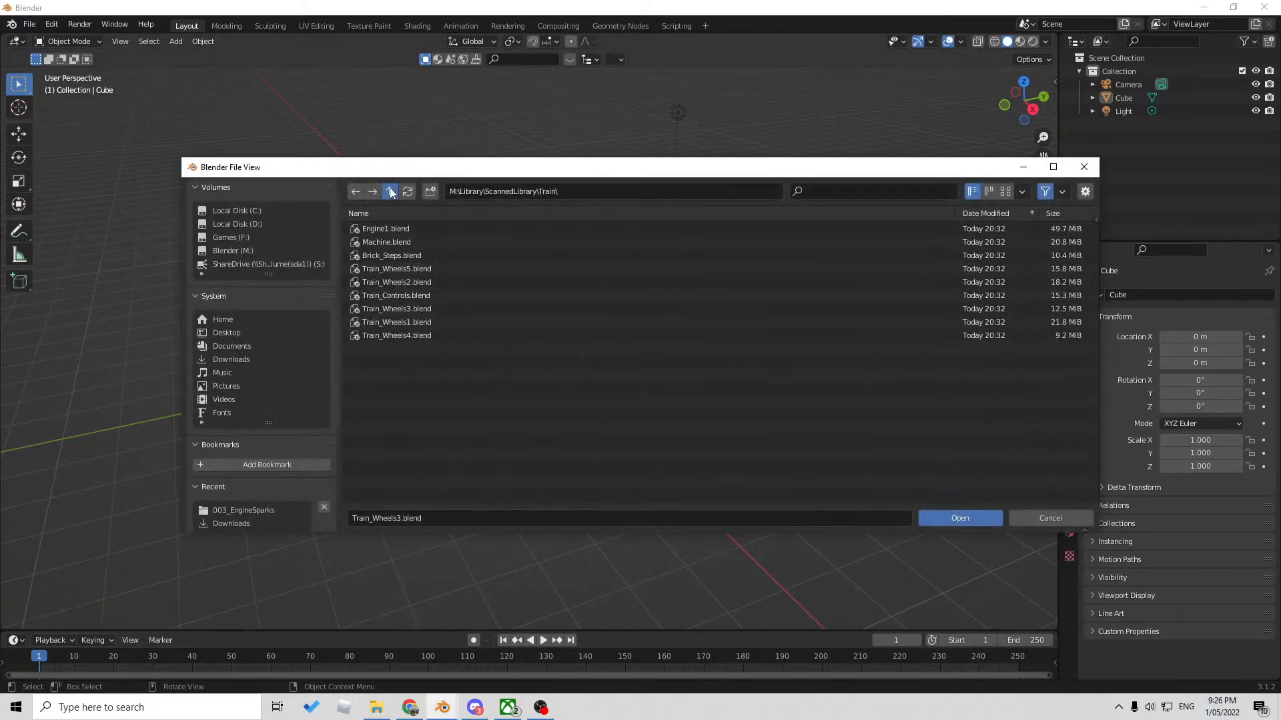
- Open 0002_3DScannKitbashing_Markom3D.blend from F:\Markom3D Studios\0002_3DScannKitbashing
click(390, 192)
click(234, 238)
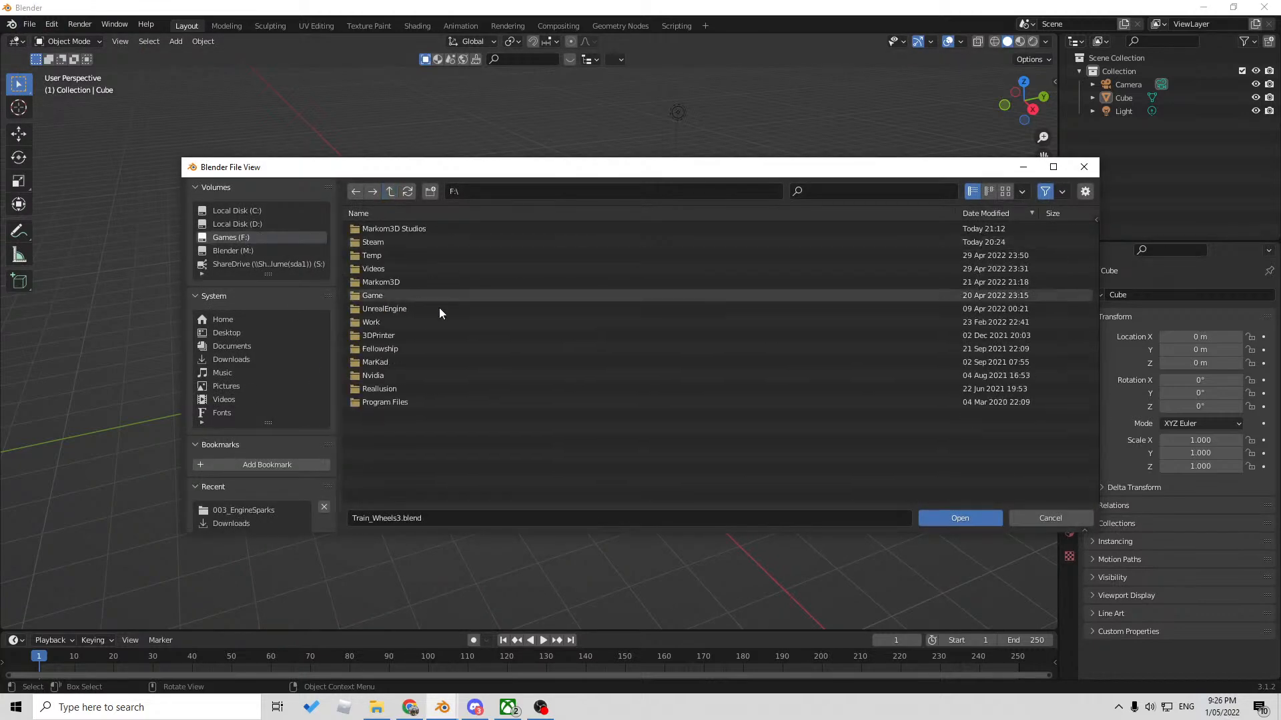
click(423, 229)
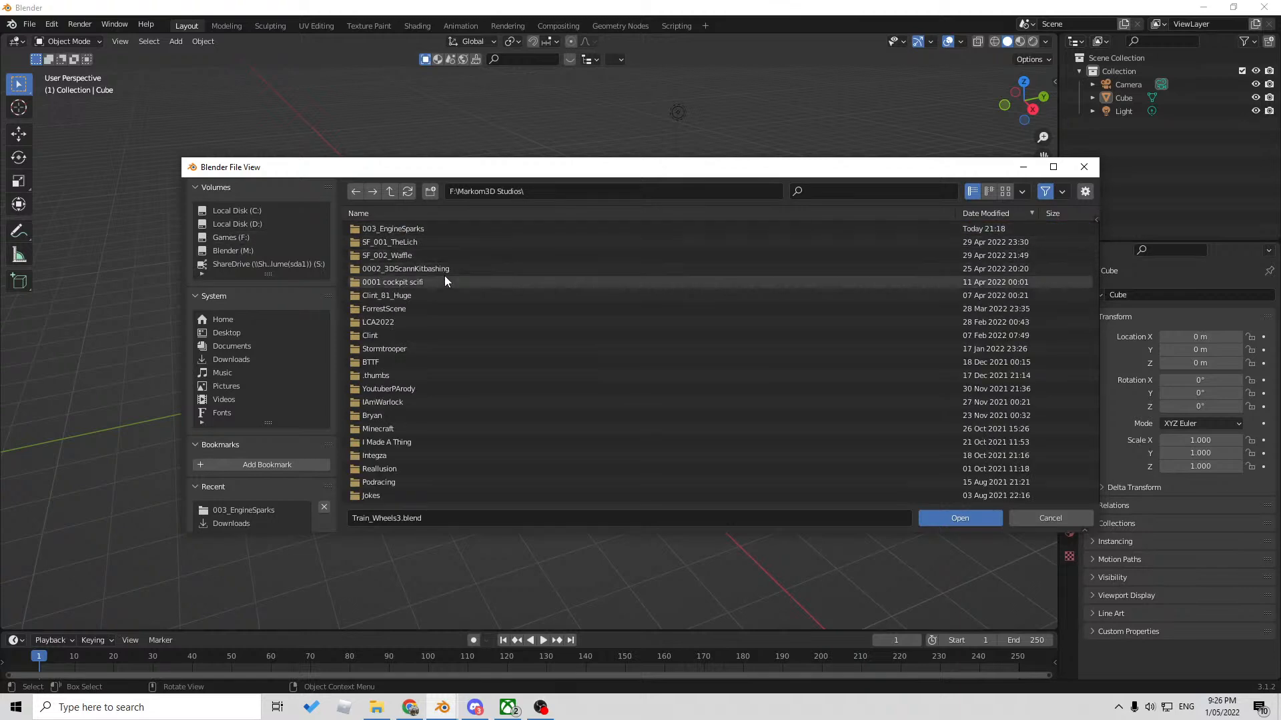
click(443, 269)
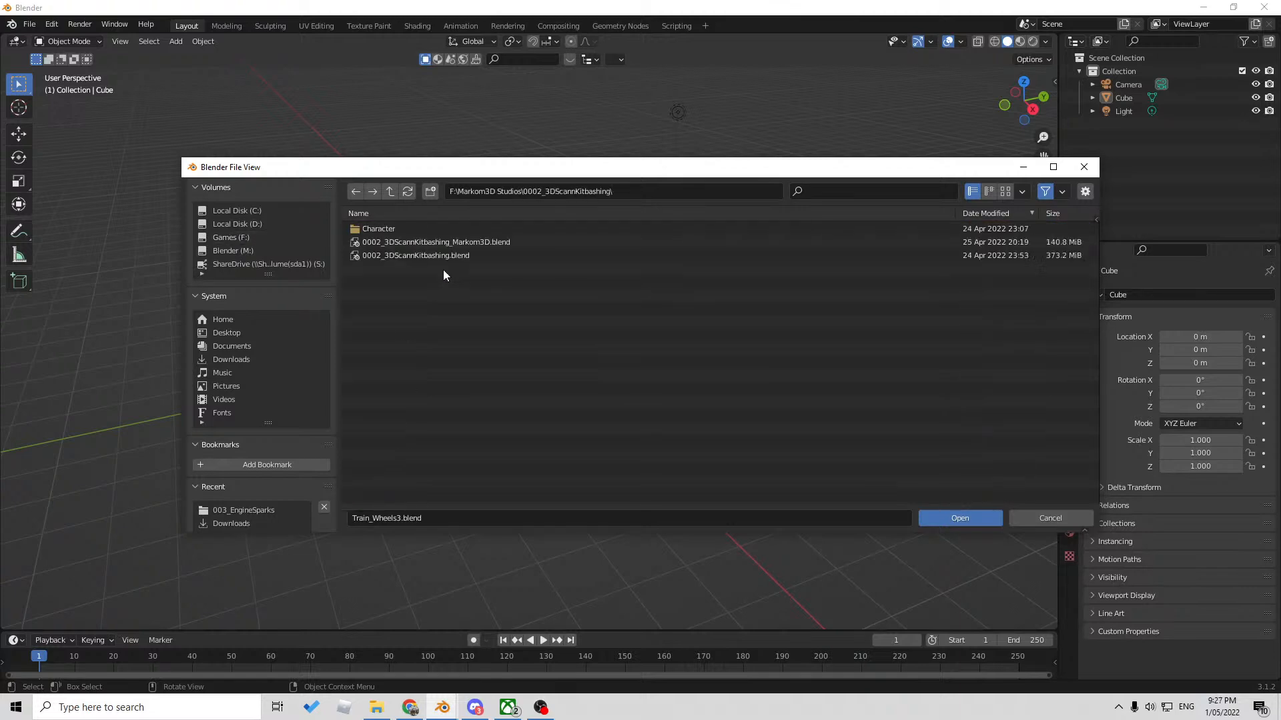
double_click(476, 243)
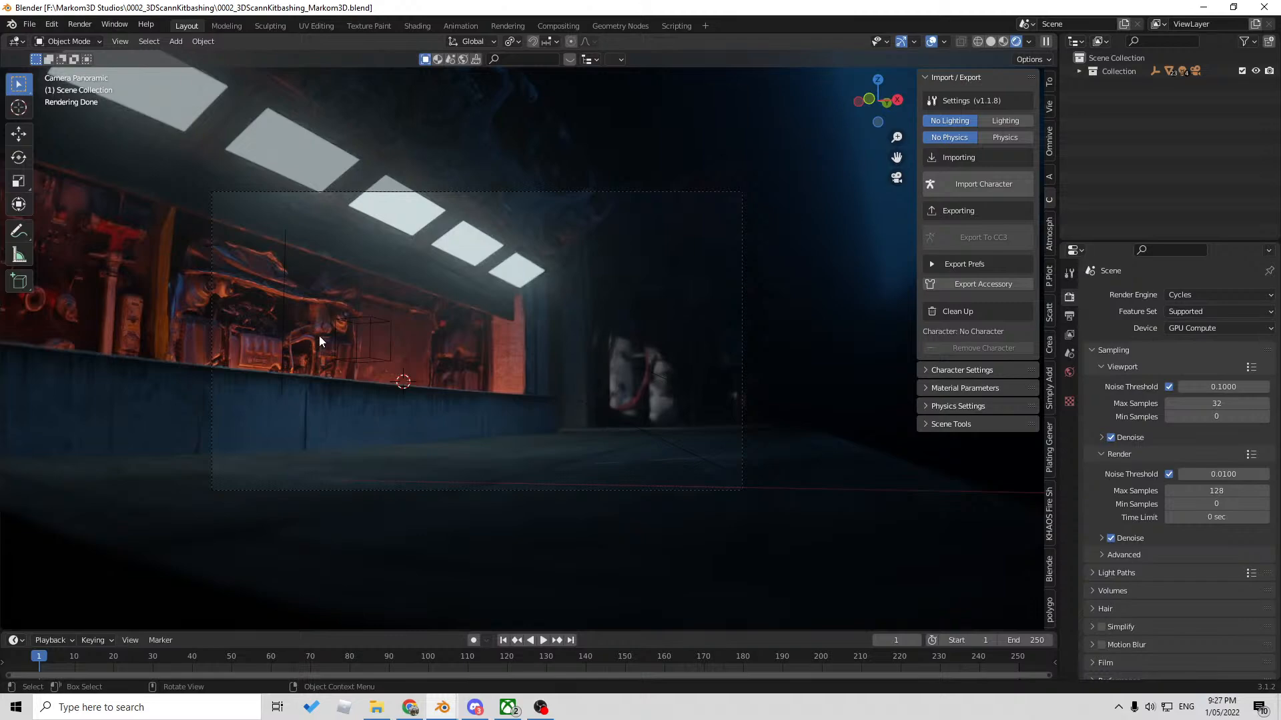
- Examine the engine wall in solid shading, select the Engine-Holden scan, and switch to Material Preview shading
click(992, 42)
middle_drag(686, 326, 523, 387)
scroll(466, 402, up, 3)
mouse_move(413, 413)
shift+middle_down()
mouse_move(473, 415)
mouse_move(610, 327)
shift+middle_up()
click(640, 327)
scroll(643, 326, down, 1)
click(1021, 42)
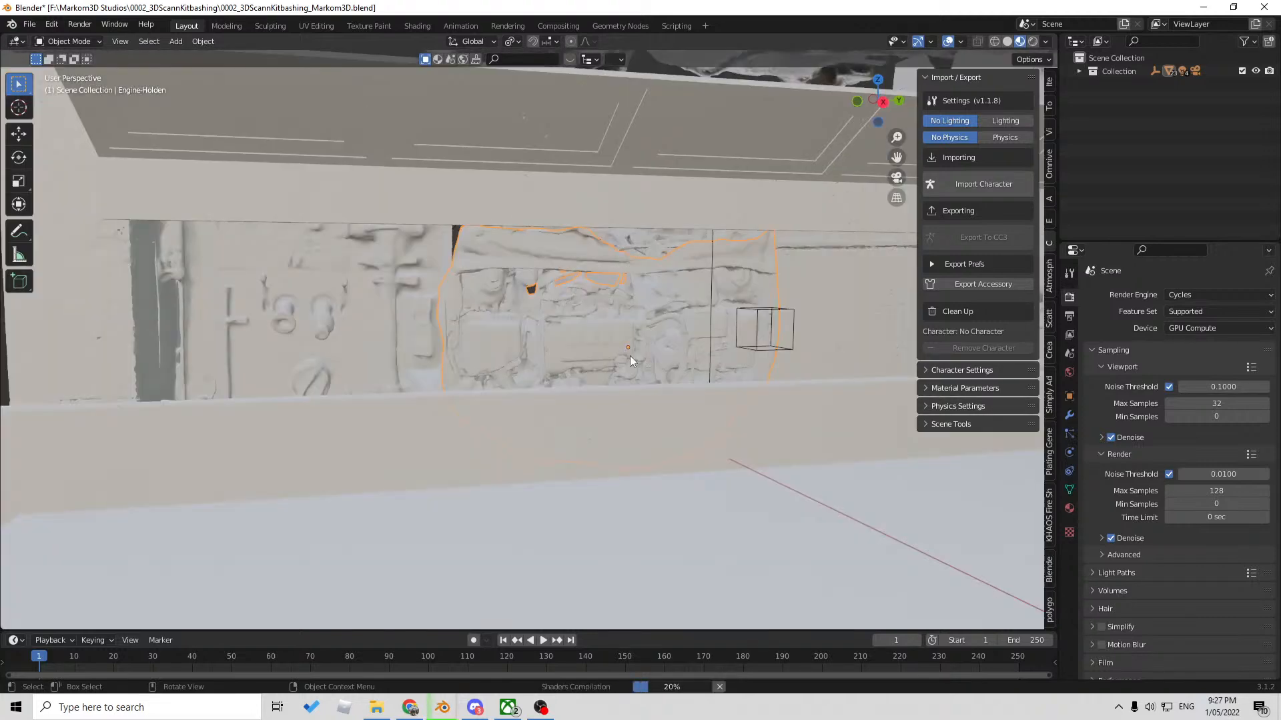
- Switch the Blender window to full screen
key(F3)
text(full)
key(Return)
- Examine how the fire panel, overhead train wheels, and radiator scans are arranged to form the corridor wall
click(352, 322)
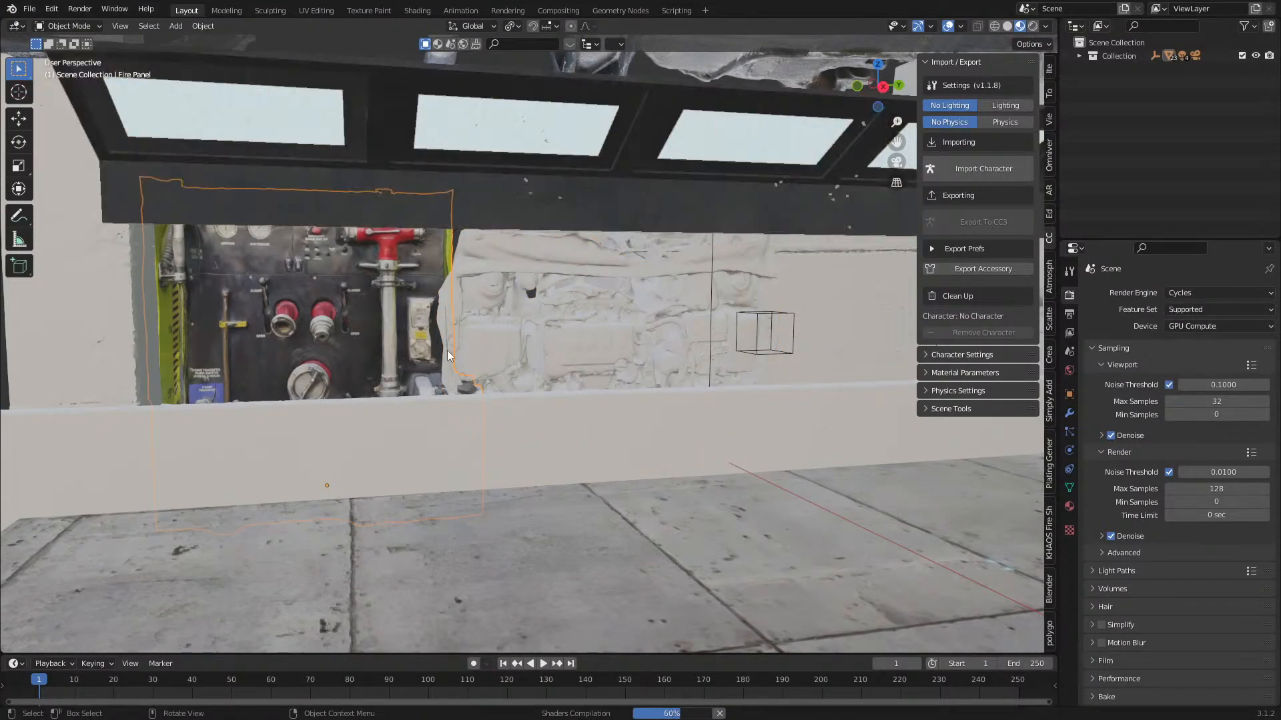
scroll(517, 317, down, 4)
shift+middle_drag(624, 198, 643, 283)
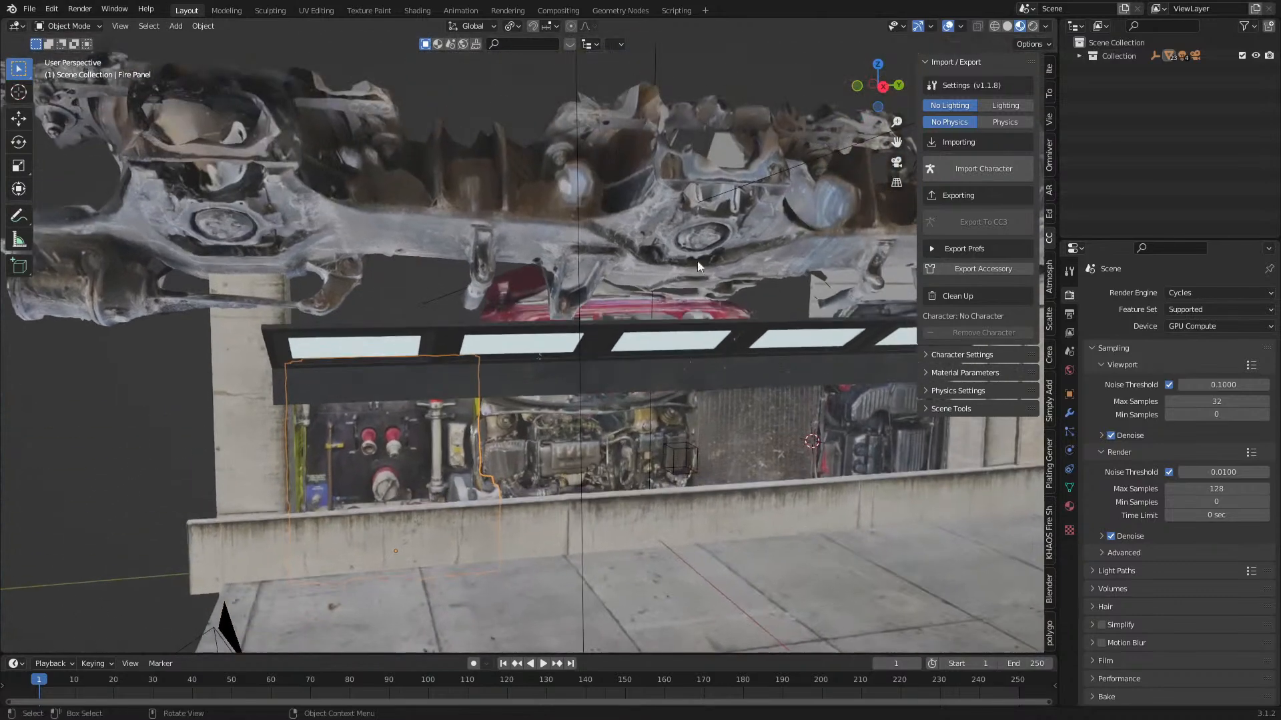
middle_drag(533, 236, 698, 262)
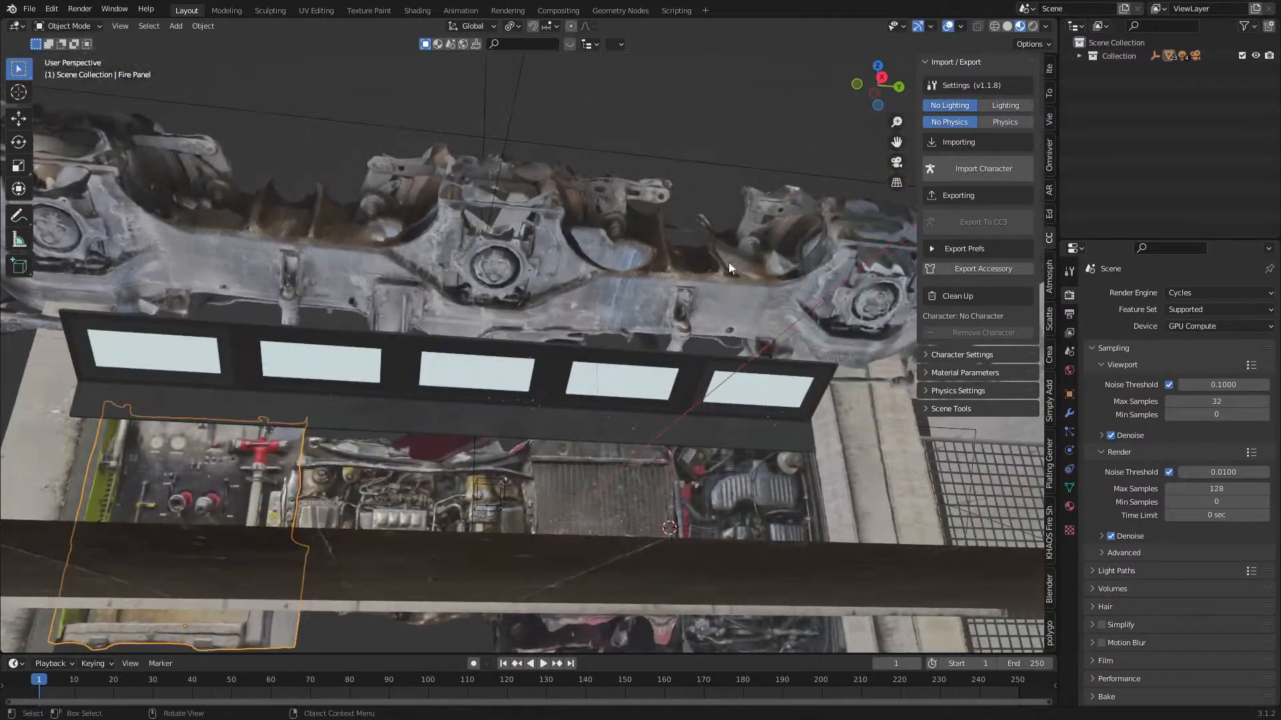
middle_drag(430, 290, 425, 319)
scroll(473, 480, up, 3)
shift+middle_drag(483, 522, 447, 337)
click(646, 458)
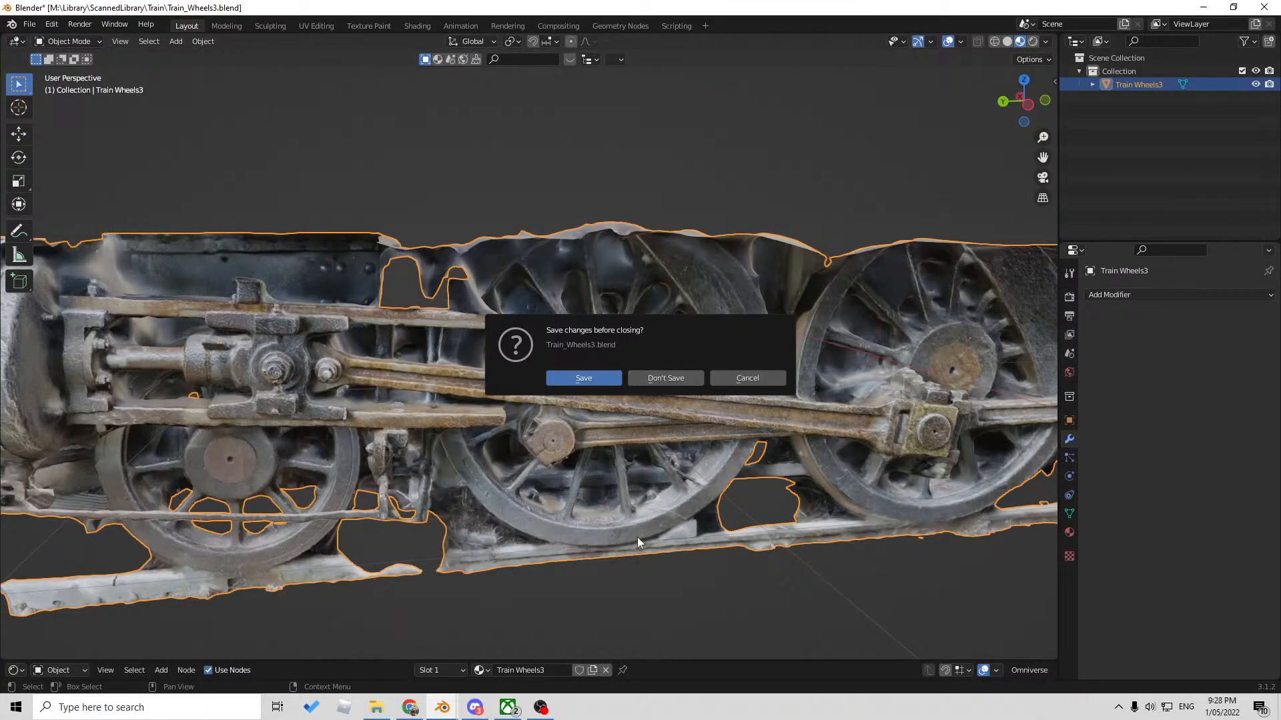
- Close Train_Wheels3.blend without saving its changes
click(649, 378)
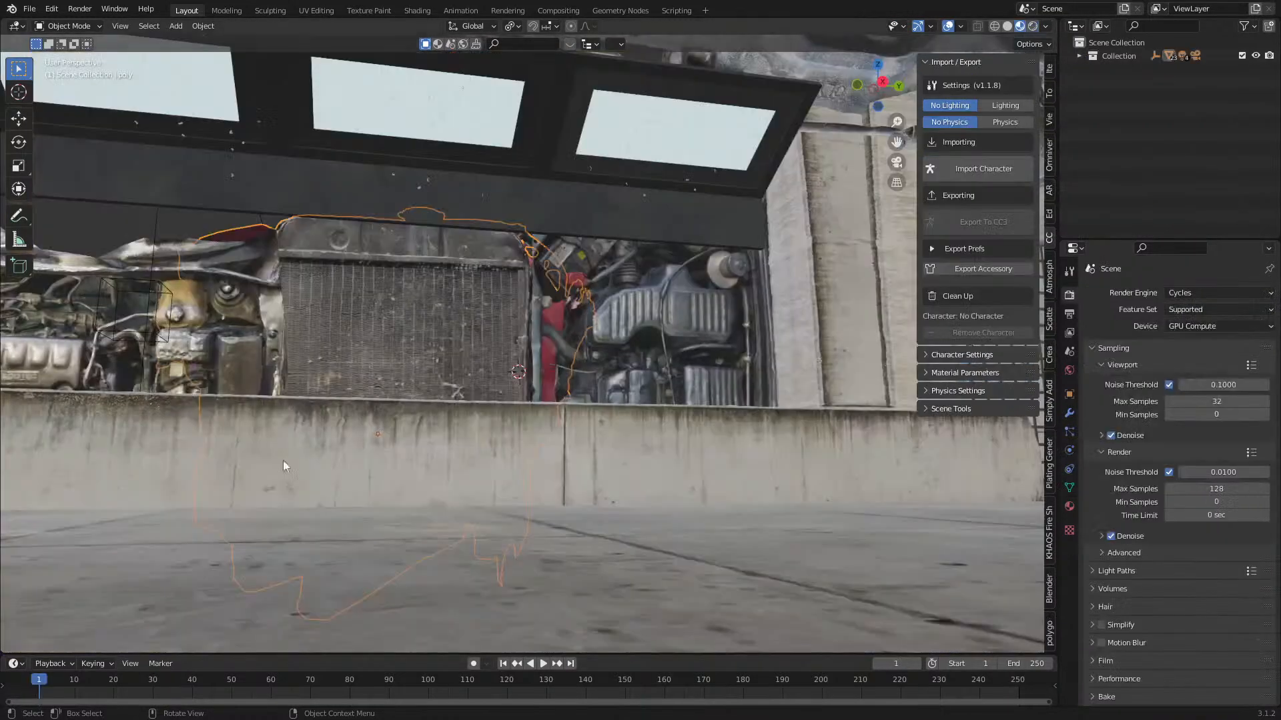
- Inspect the engine scan beside the radiator, the large scan at the corridor's end, and the overall scene layout
click(687, 312)
middle_drag(687, 311, 578, 425)
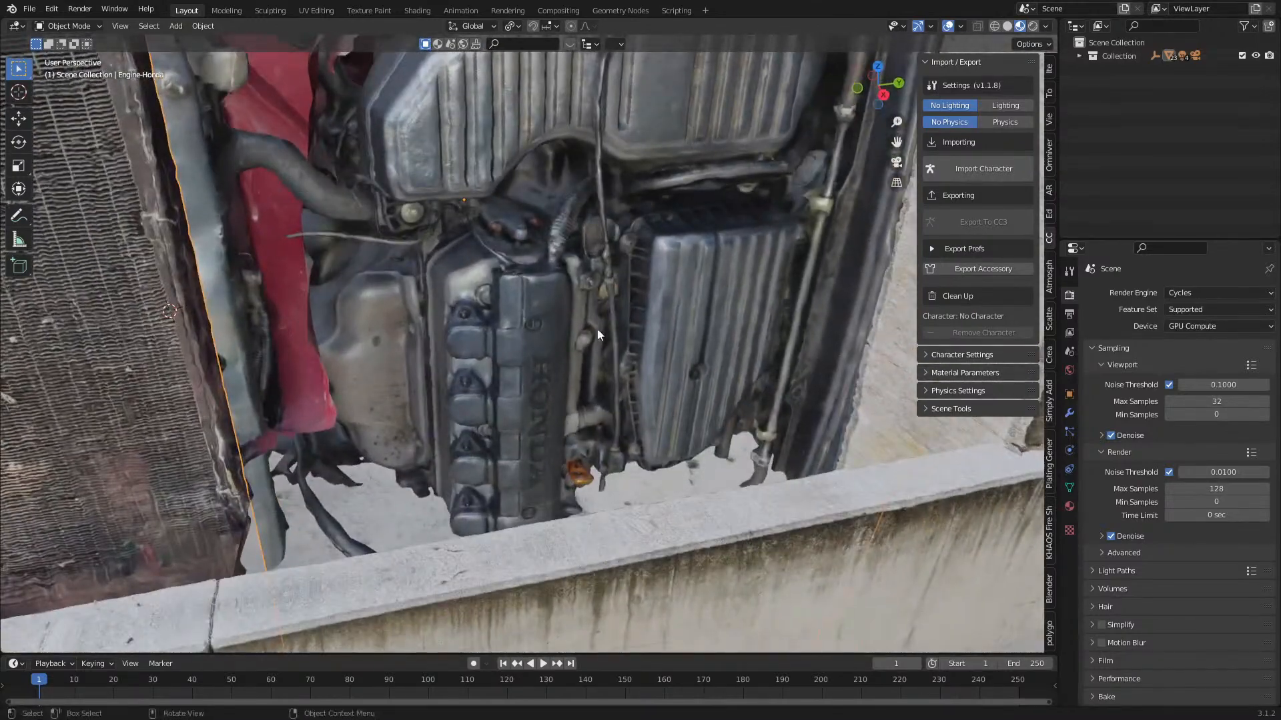
scroll(595, 331, down, 6)
middle_drag(662, 375, 732, 358)
shift+middle_drag(733, 357, 259, 389)
click(679, 193)
middle_drag(679, 194, 617, 313)
scroll(602, 315, down, 2)
middle_drag(595, 237, 521, 338)
scroll(522, 337, up, 10)
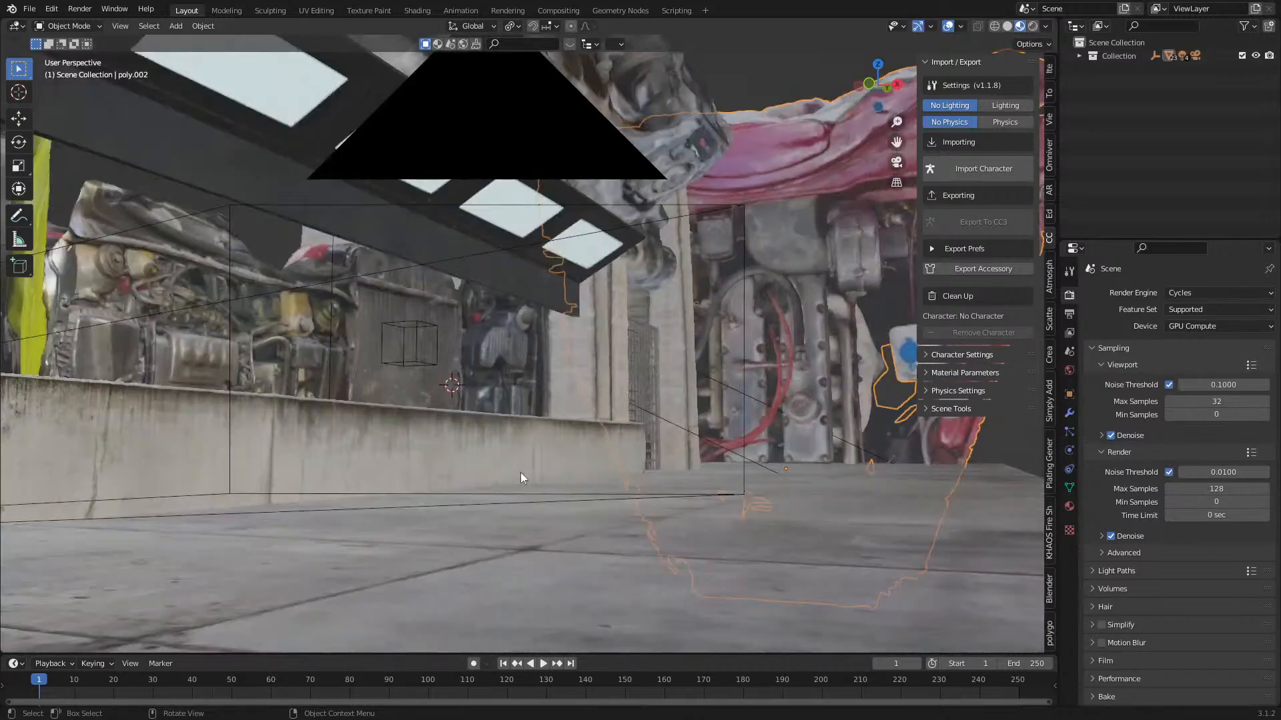
- View the kitbashed corridor through the camera in Rendered shading
key(KP_0)
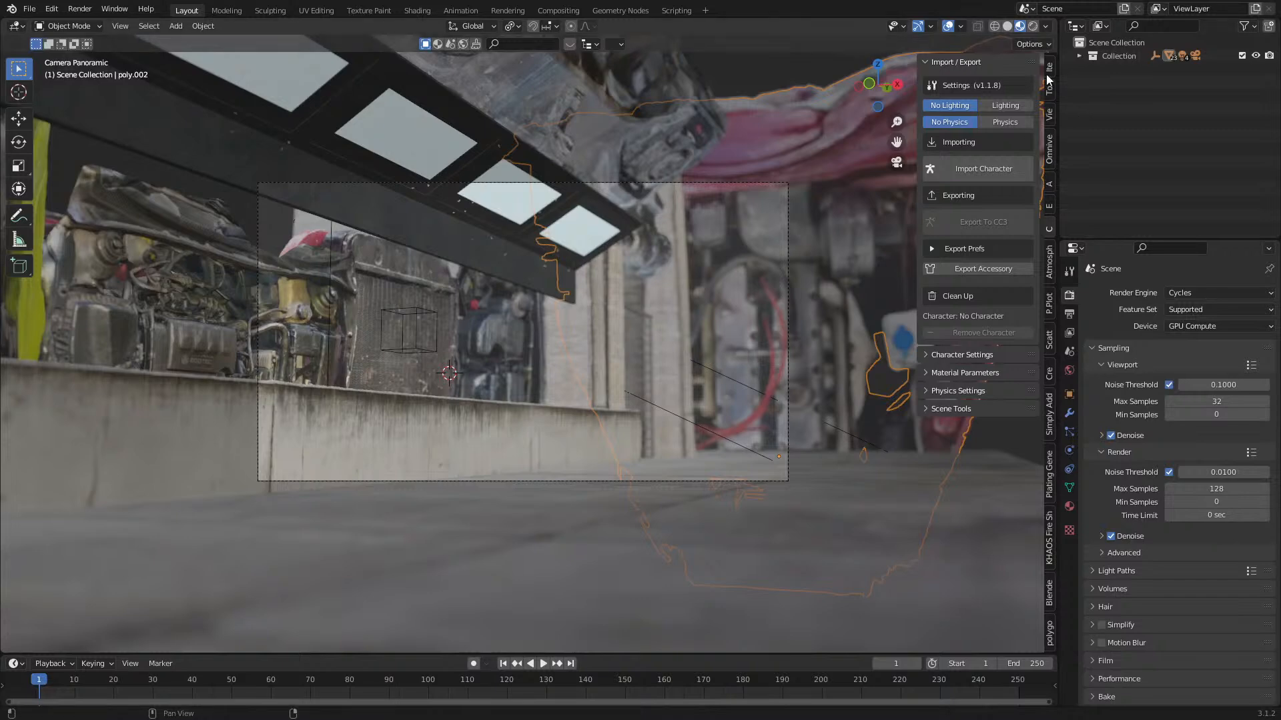
click(1034, 26)
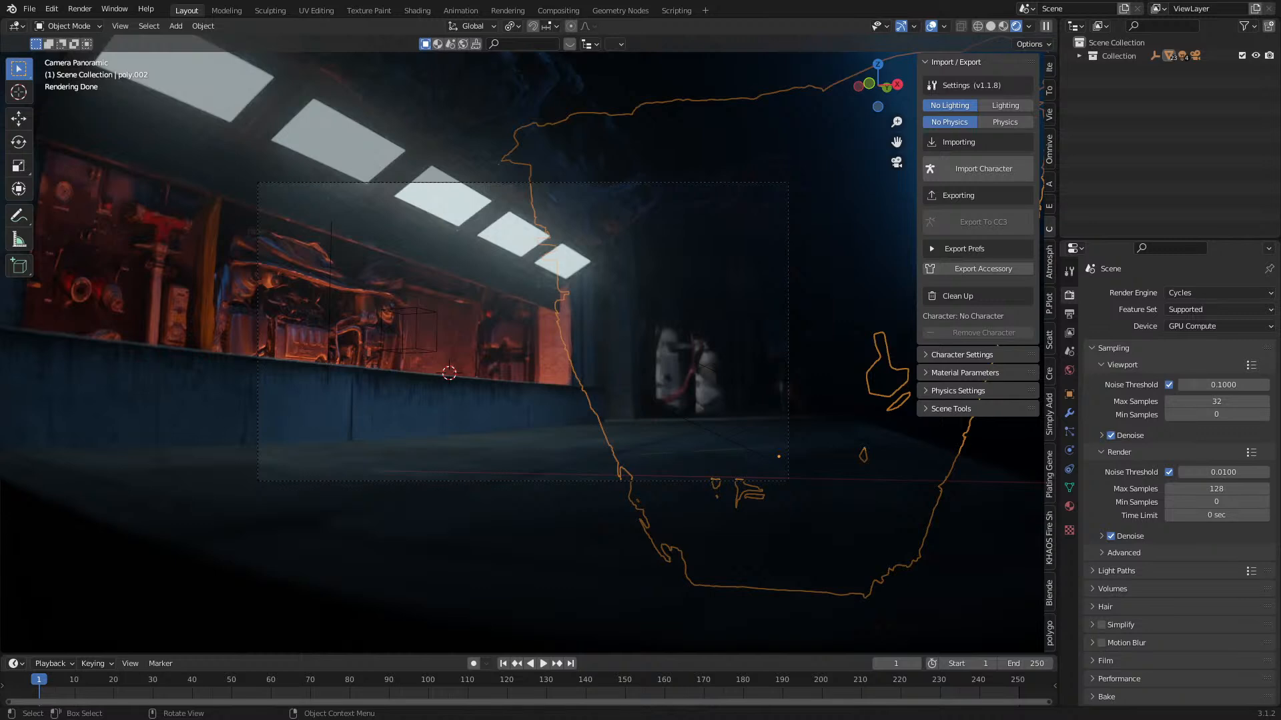
middle_drag(589, 254, 527, 308)
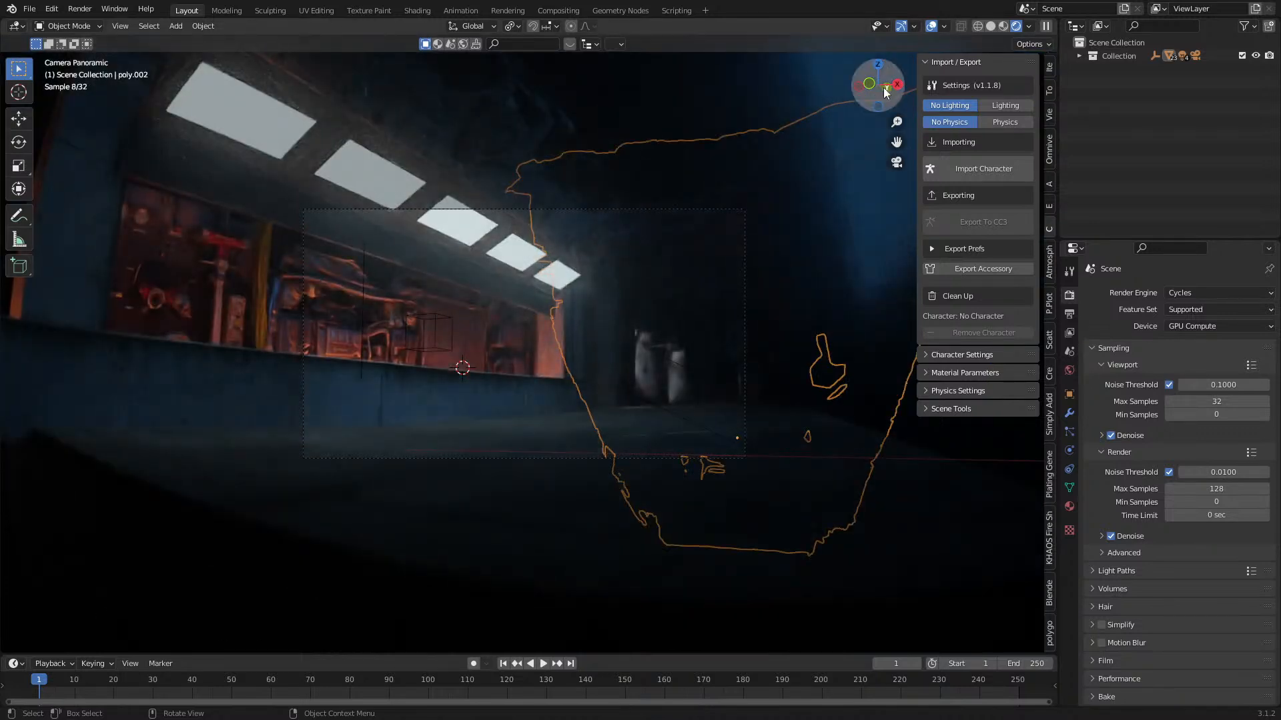
- Leave full screen and close the kitbashing scene without saving, returning to the engine scene with the mechanic
key(F3)
text(full)
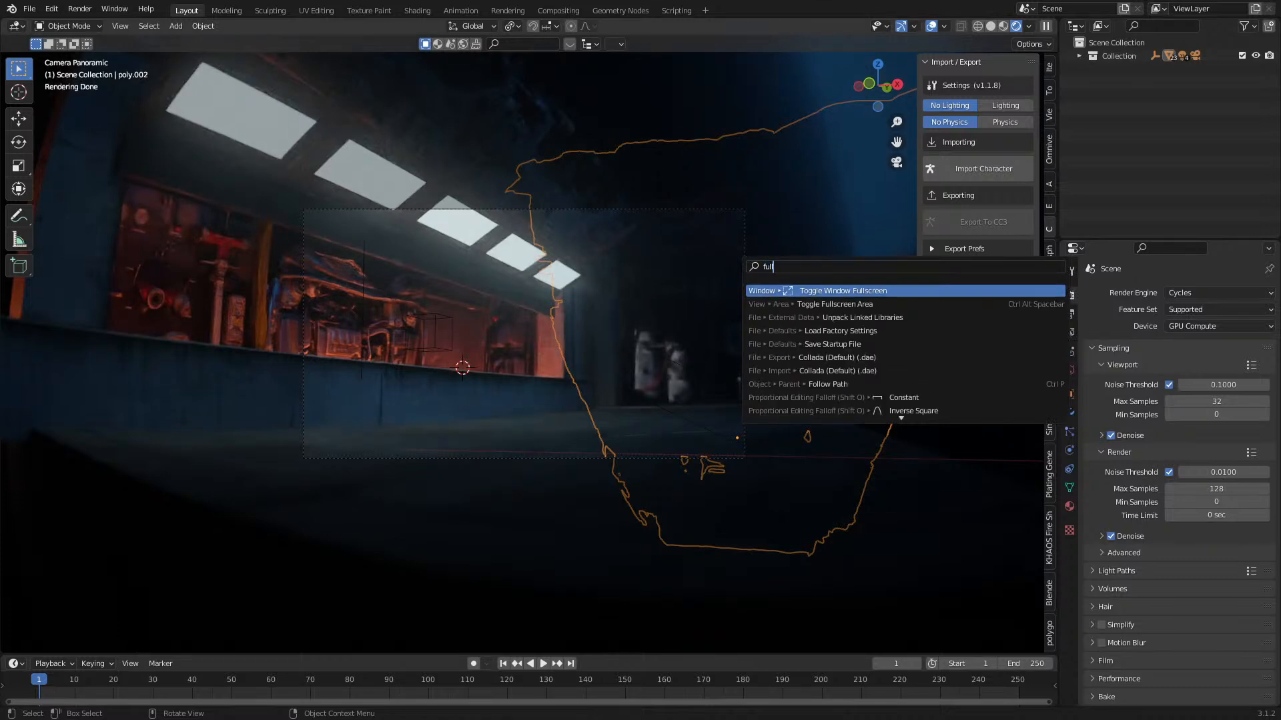
key(Return)
click(1274, 11)
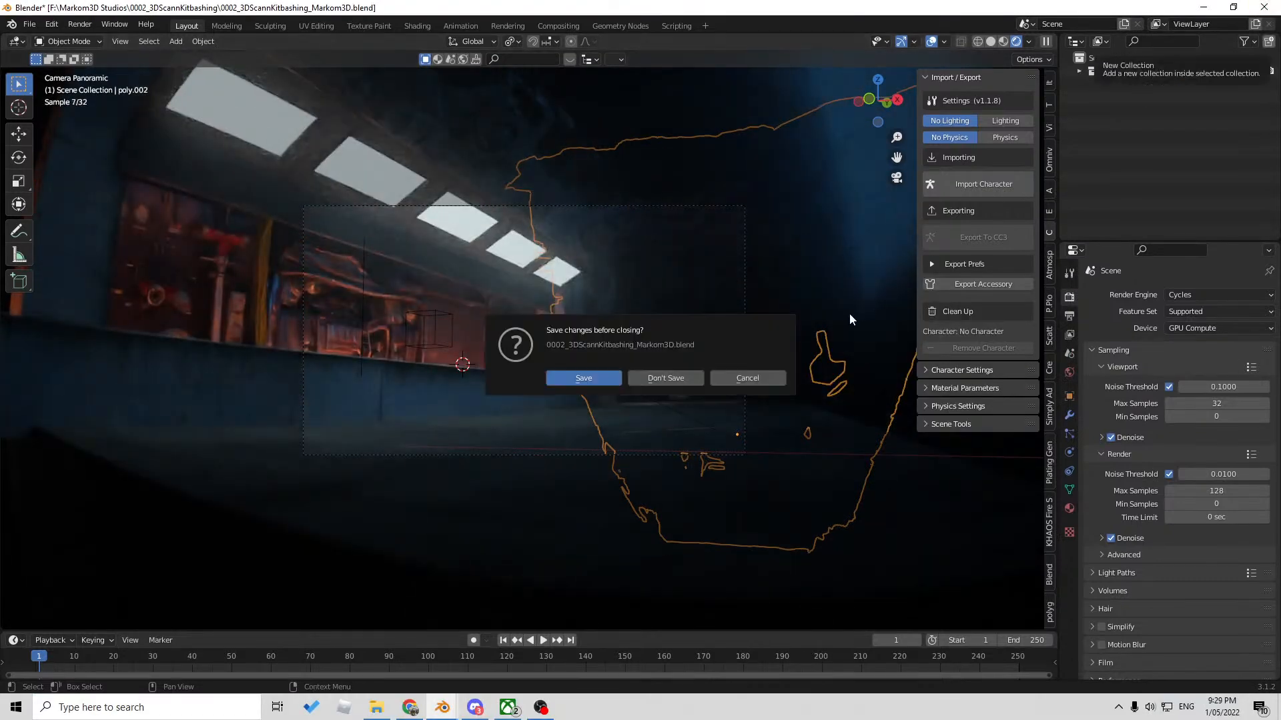
click(666, 380)
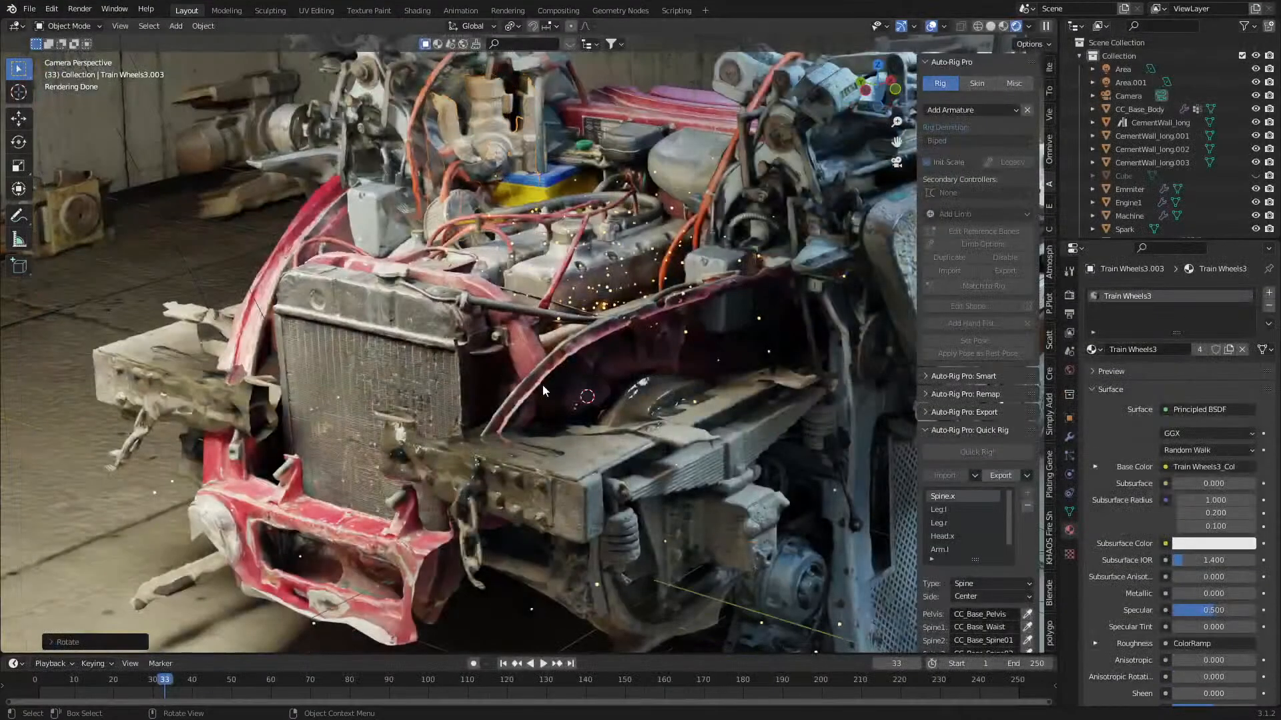
scroll(543, 386, down, 5)
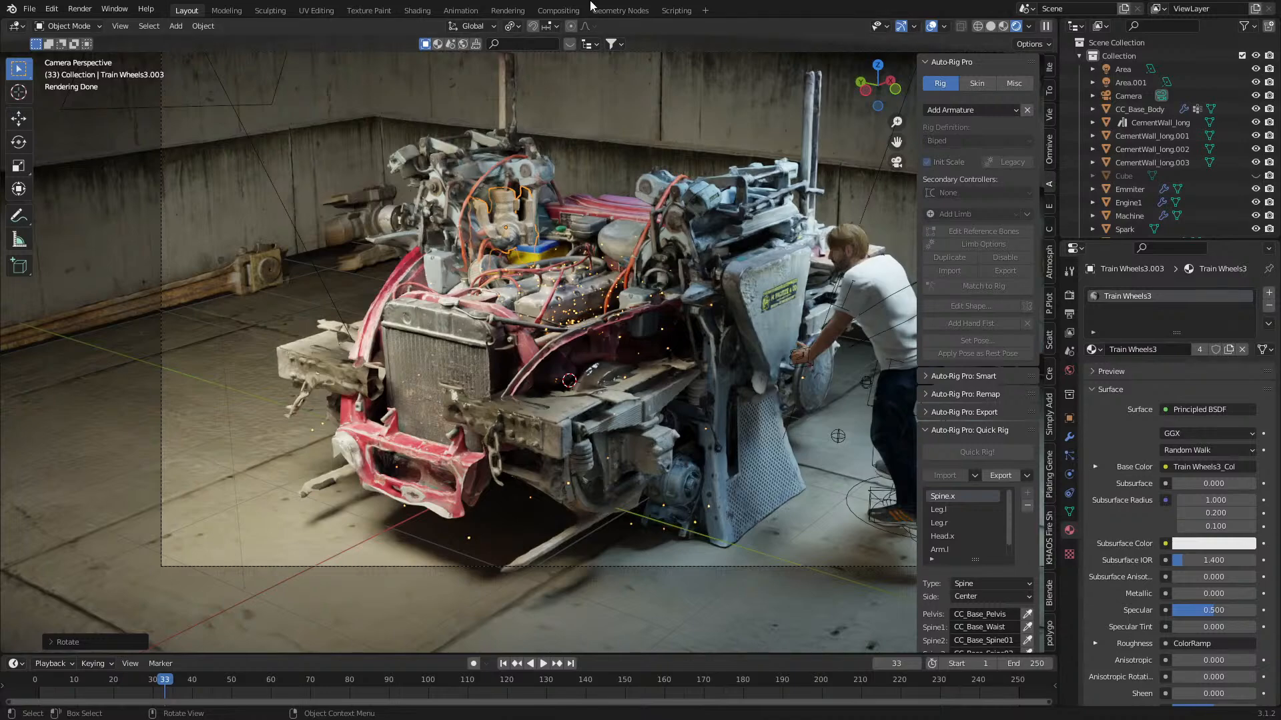
- Render the engine scene through the camera and examine the mechanic's legs and feet up close
key(F12)
scroll(773, 519, up, 5)
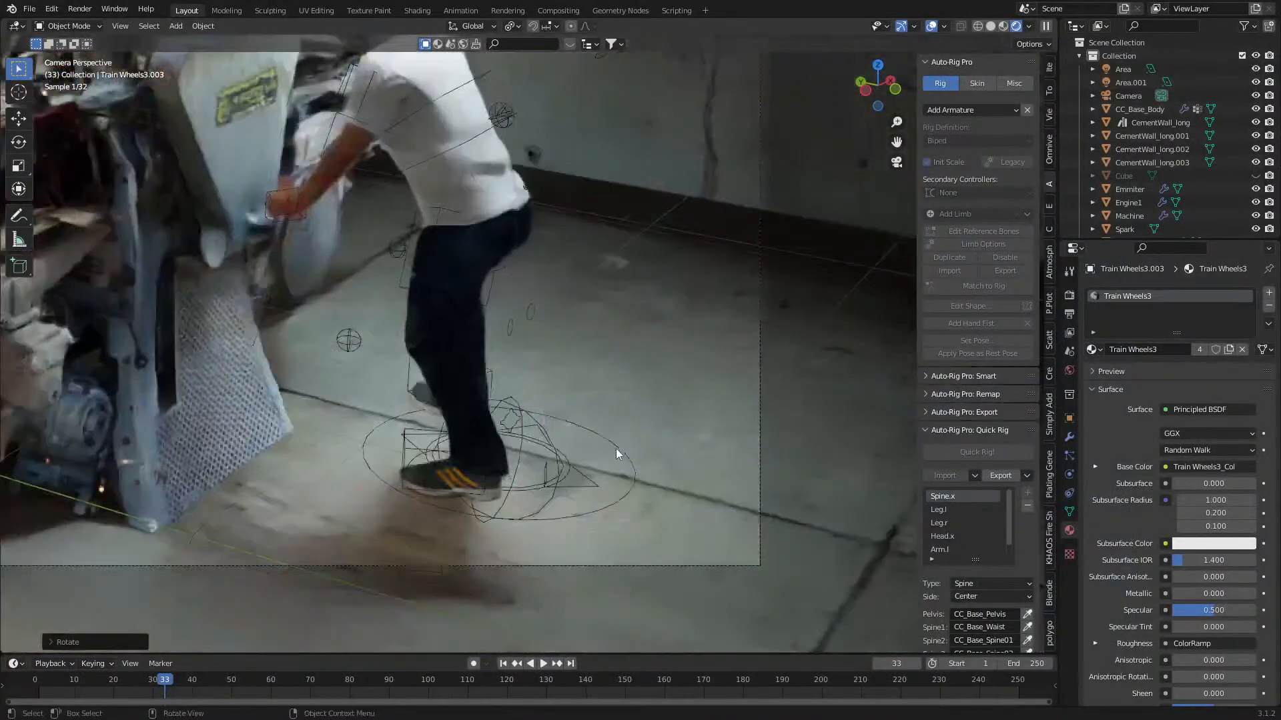
scroll(615, 446, up, 3)
click(283, 507)
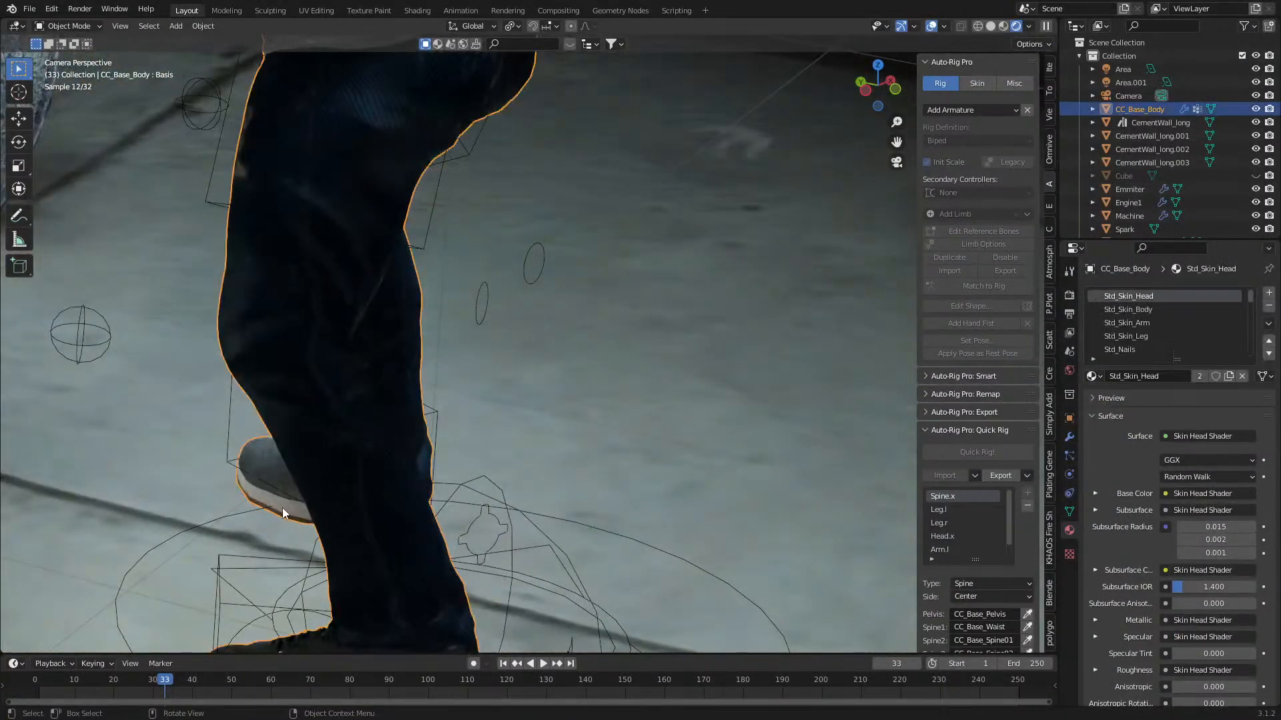
- Check how the mechanic's feet meet the floor in a right-side wireframe view and return to a solid overview of the scene
key(KP_3)
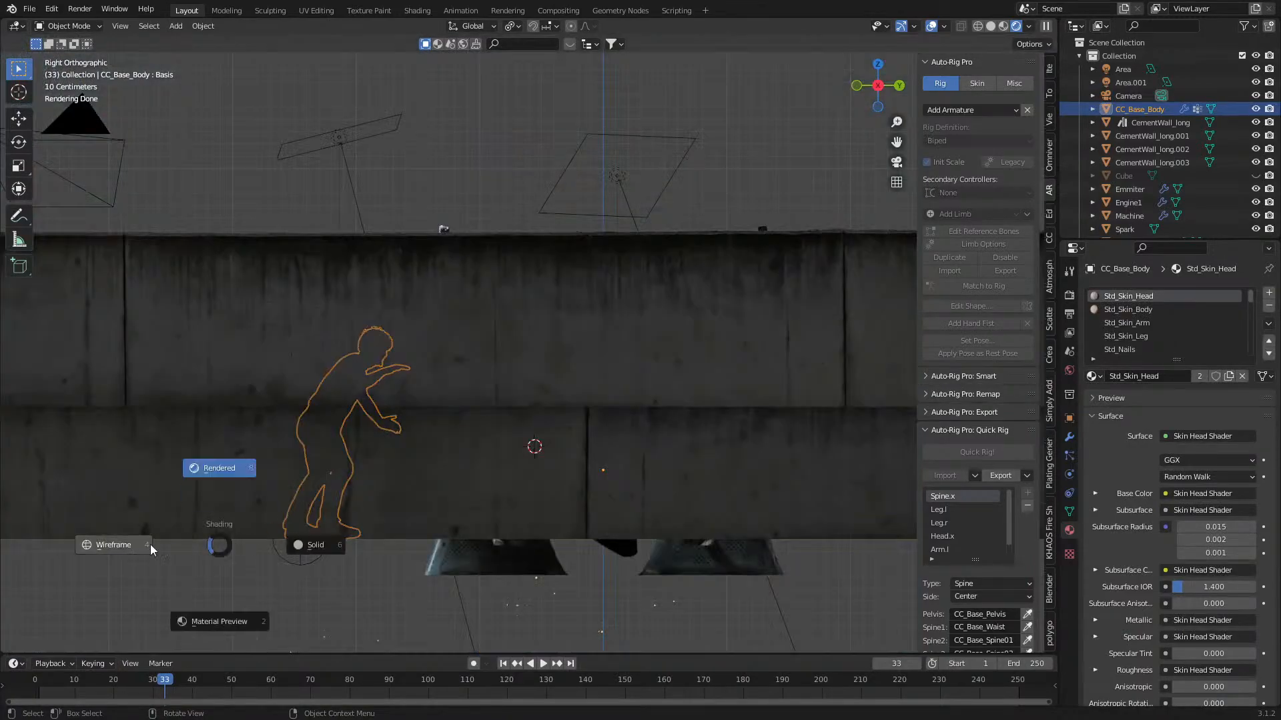
click(142, 546)
scroll(485, 457, up, 3)
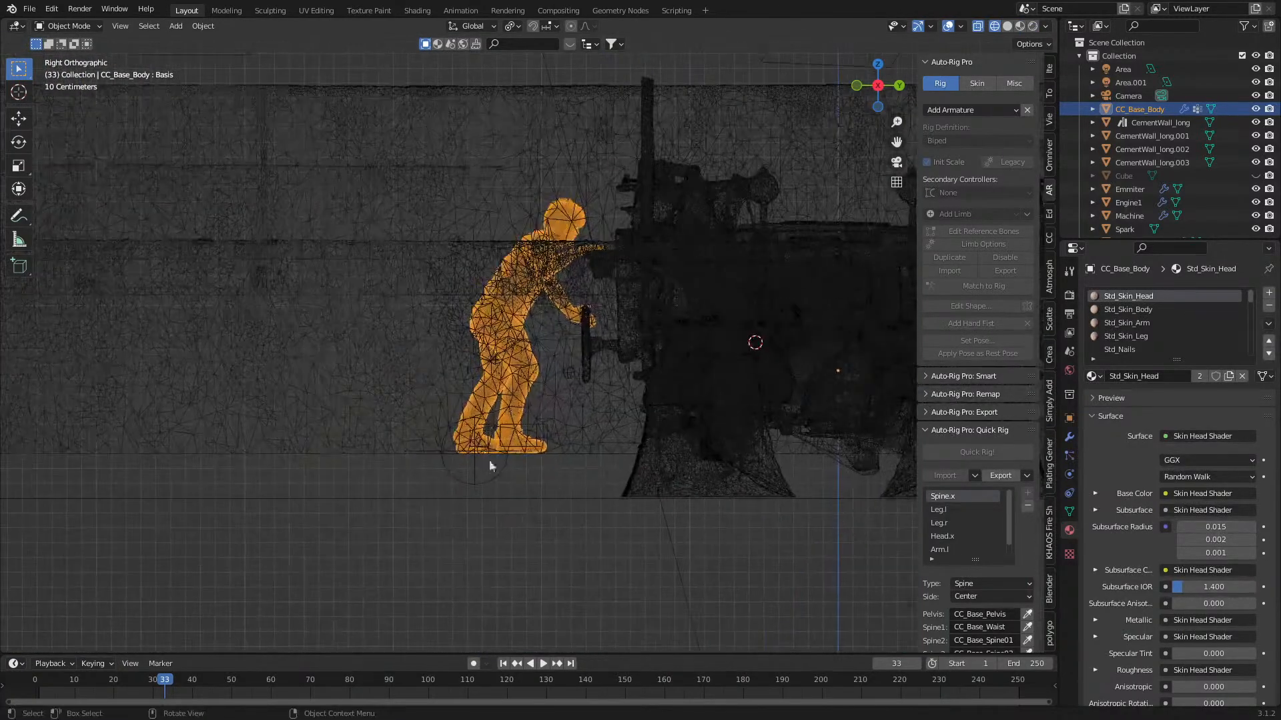
scroll(485, 458, up, 5)
mouse_move(454, 514)
middle_down()
mouse_move(501, 408)
mouse_move(661, 440)
mouse_move(538, 459)
mouse_move(610, 456)
mouse_move(603, 420)
mouse_move(575, 417)
middle_up()
scroll(501, 408, down, 5)
key(z)
click(607, 455)
scroll(601, 416, down, 5)
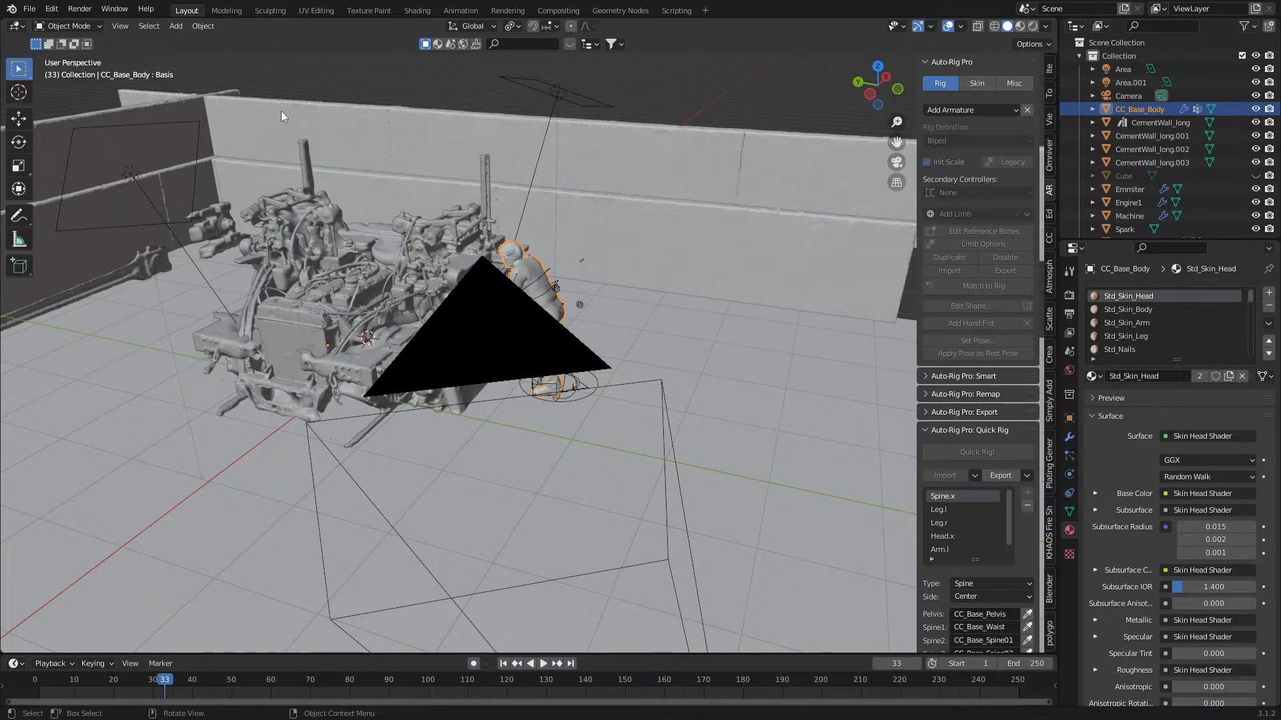
- Start an Images as Planes import and browse to the M: drive for a texture
click(29, 9)
mouse_move(73, 203)
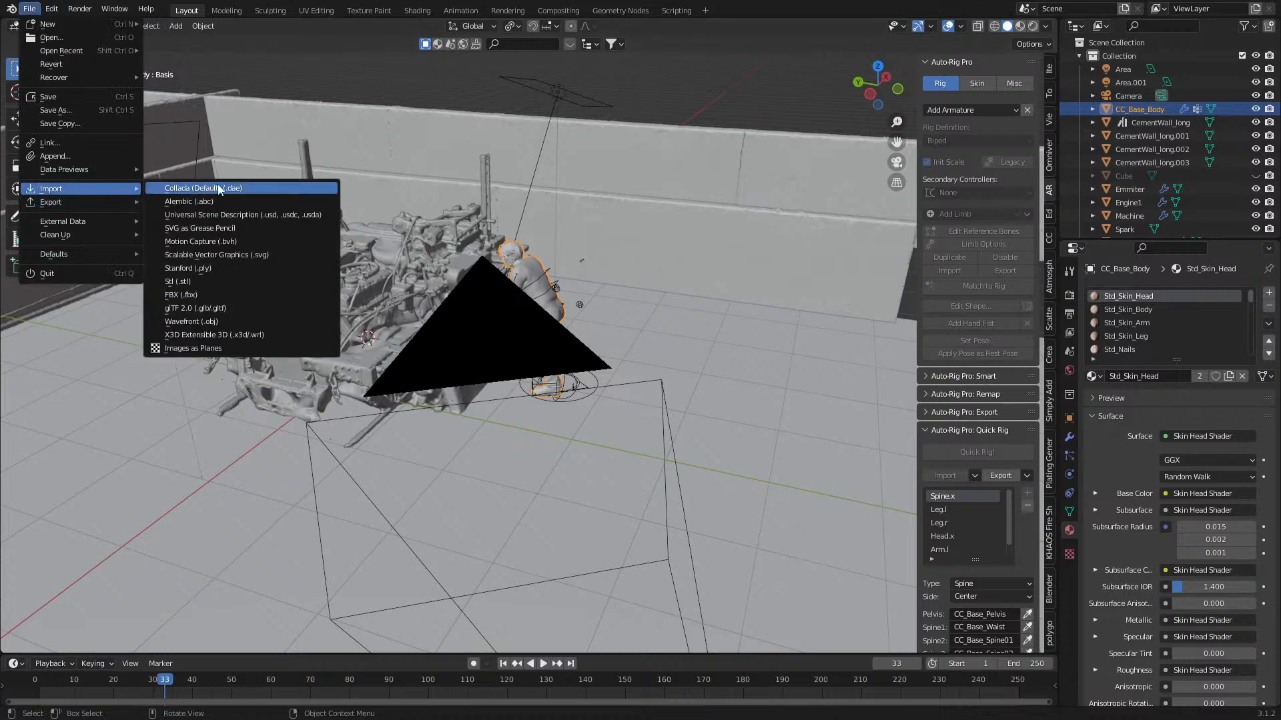
click(250, 343)
click(387, 198)
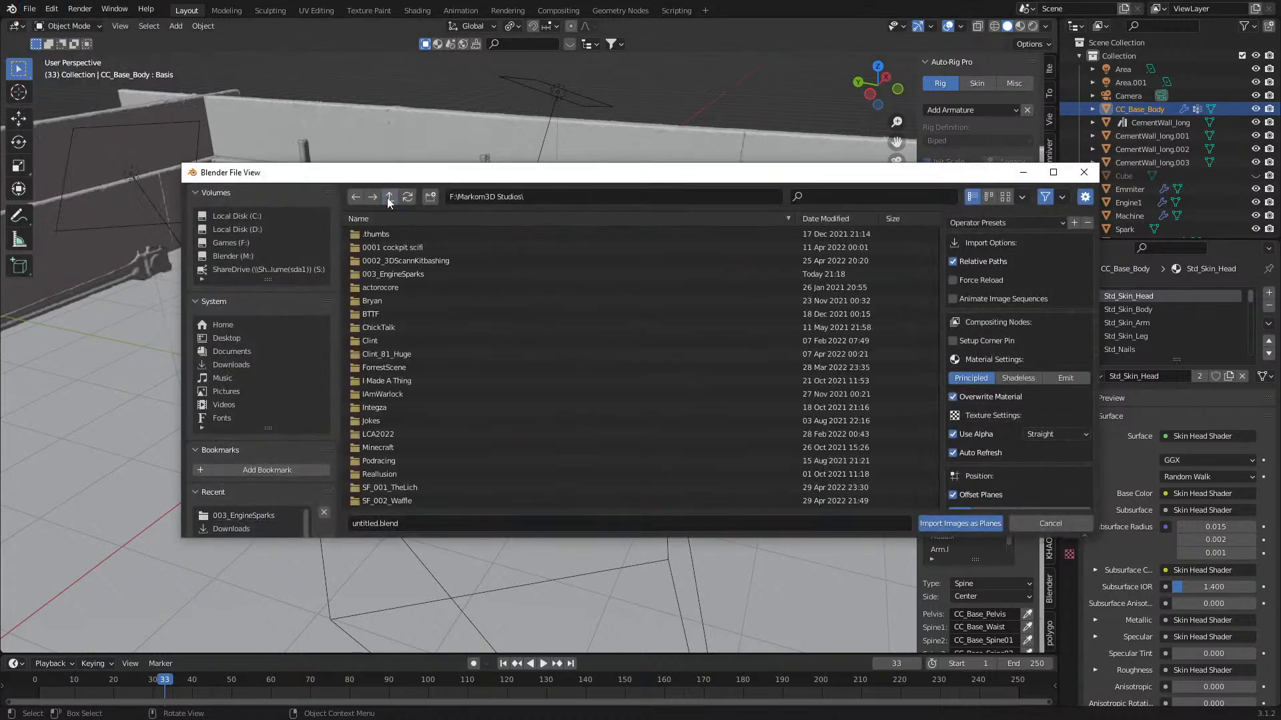
click(246, 246)
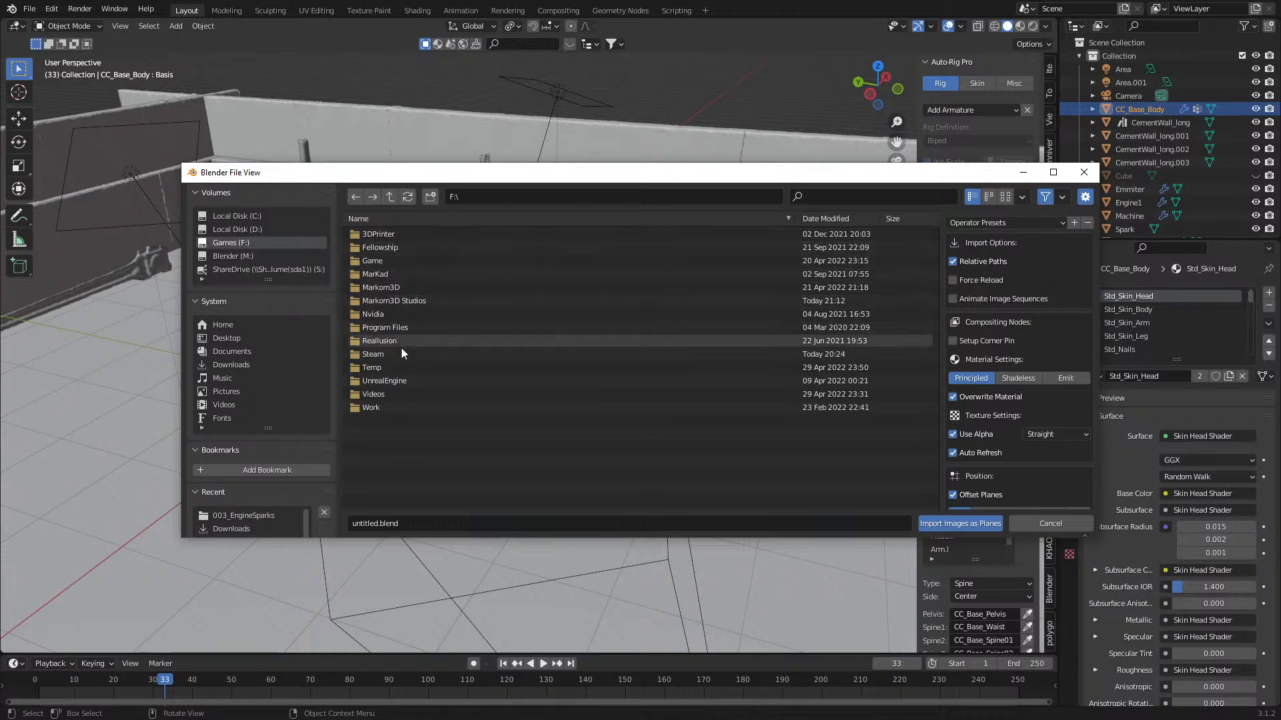
click(235, 256)
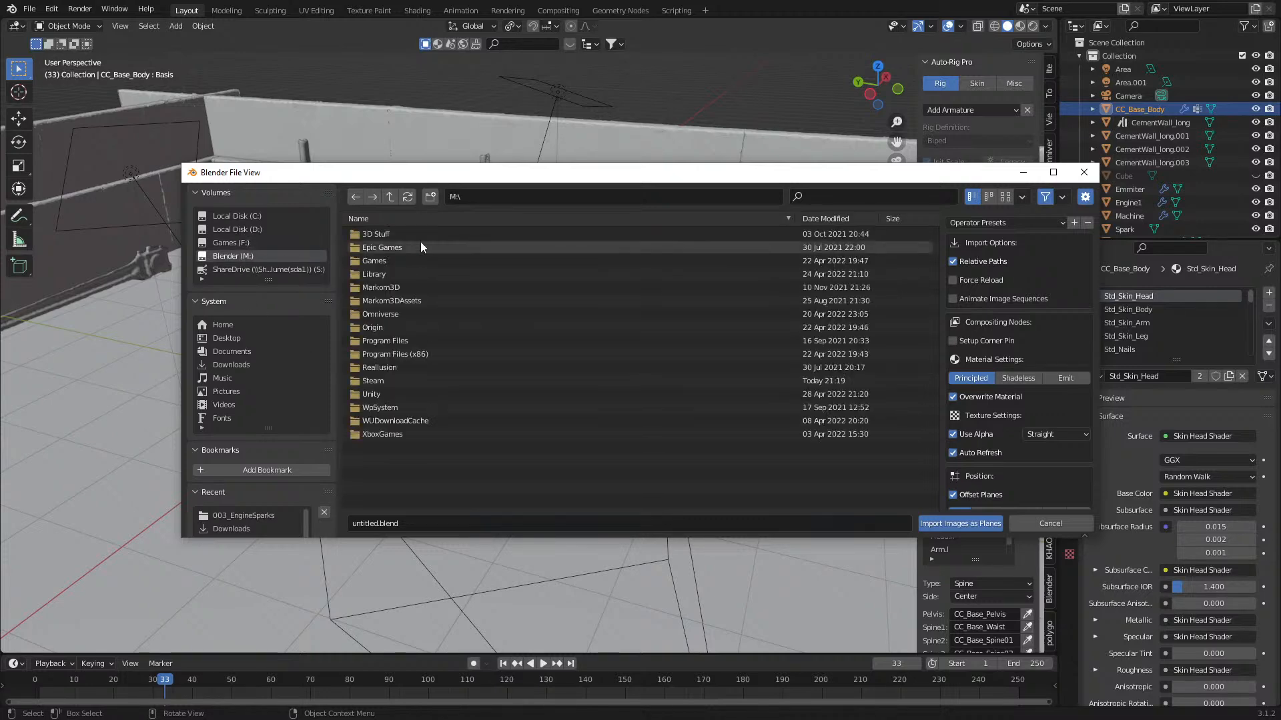
- Browse to the M:\3D Stuff\Textures\Grunge folder for the image plane's texture
double_click(415, 274)
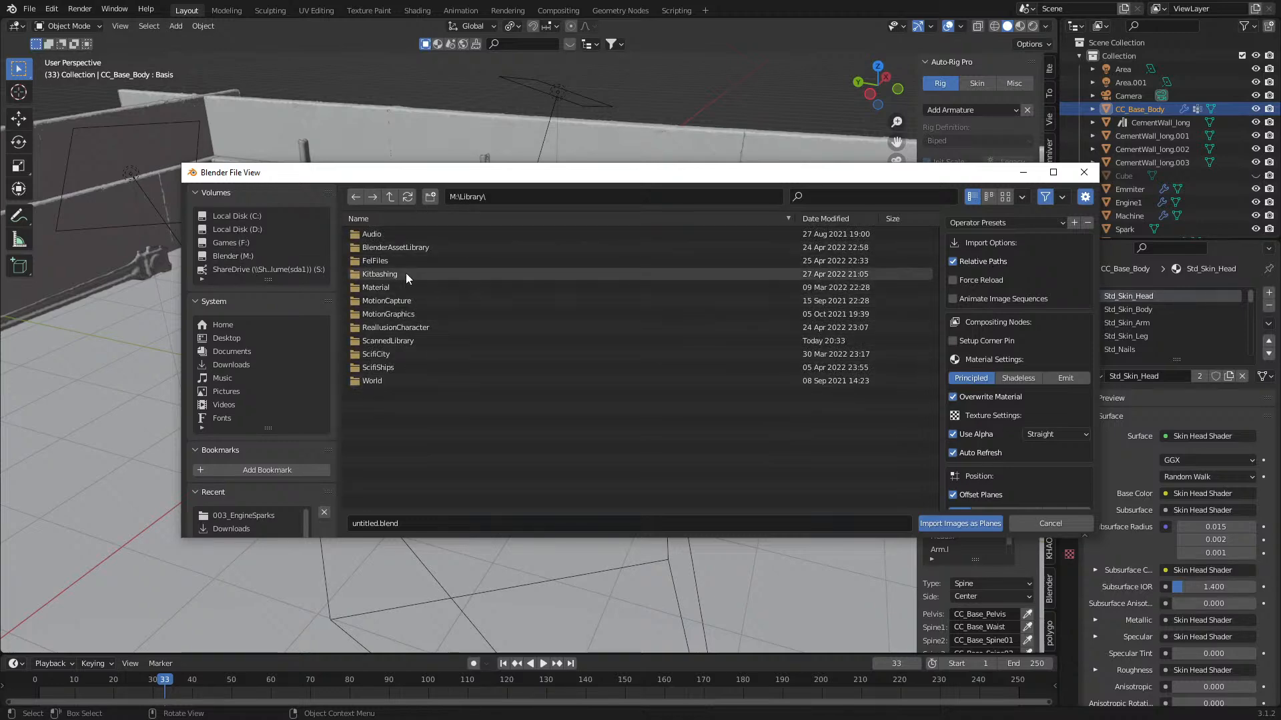
key(BackSpace)
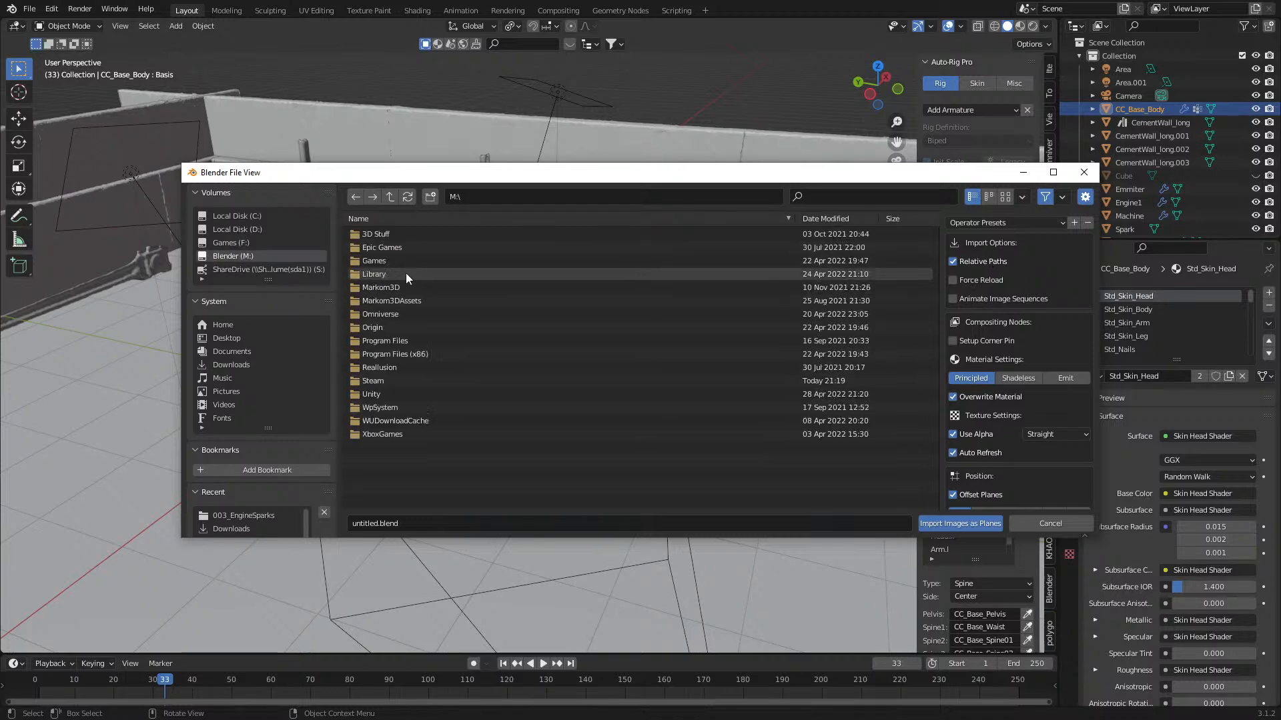
double_click(406, 266)
double_click(405, 265)
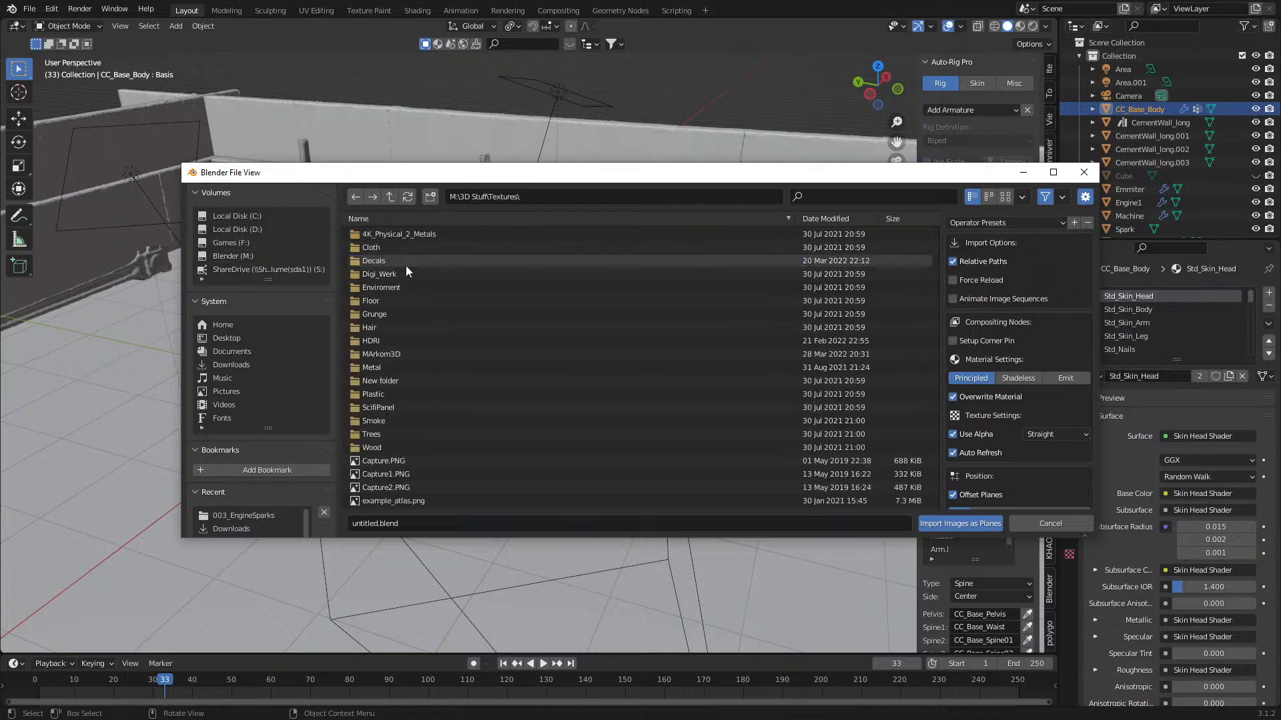
double_click(408, 313)
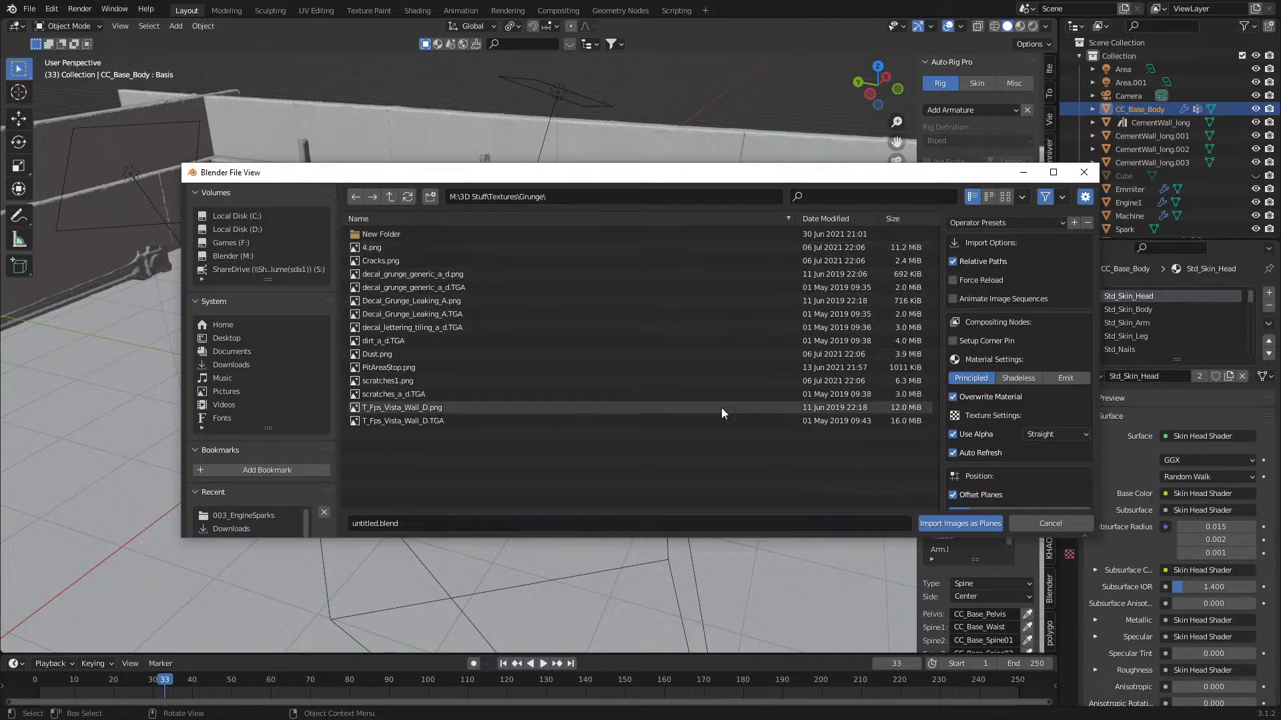
- Show the grunge textures as thumbnails and import decal_grunge_generic_a_d.png as an image plane
click(1006, 196)
scroll(545, 307, down, 1)
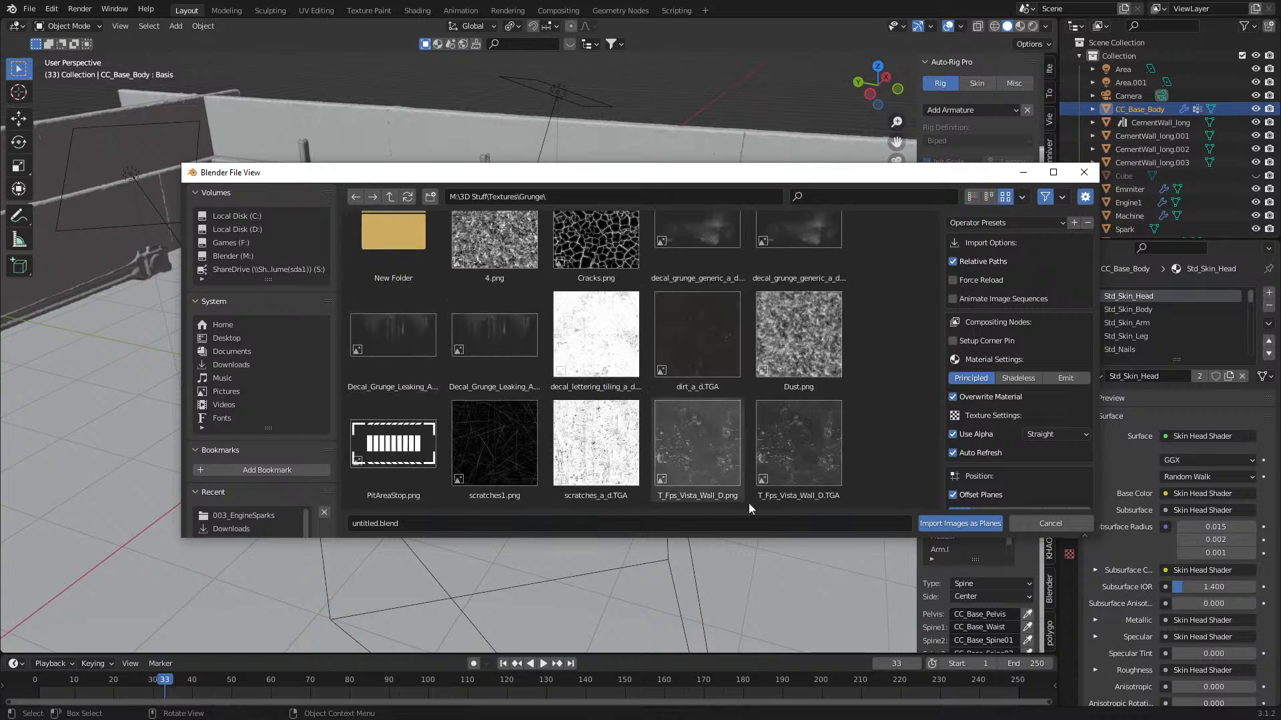
scroll(600, 388, down, 1)
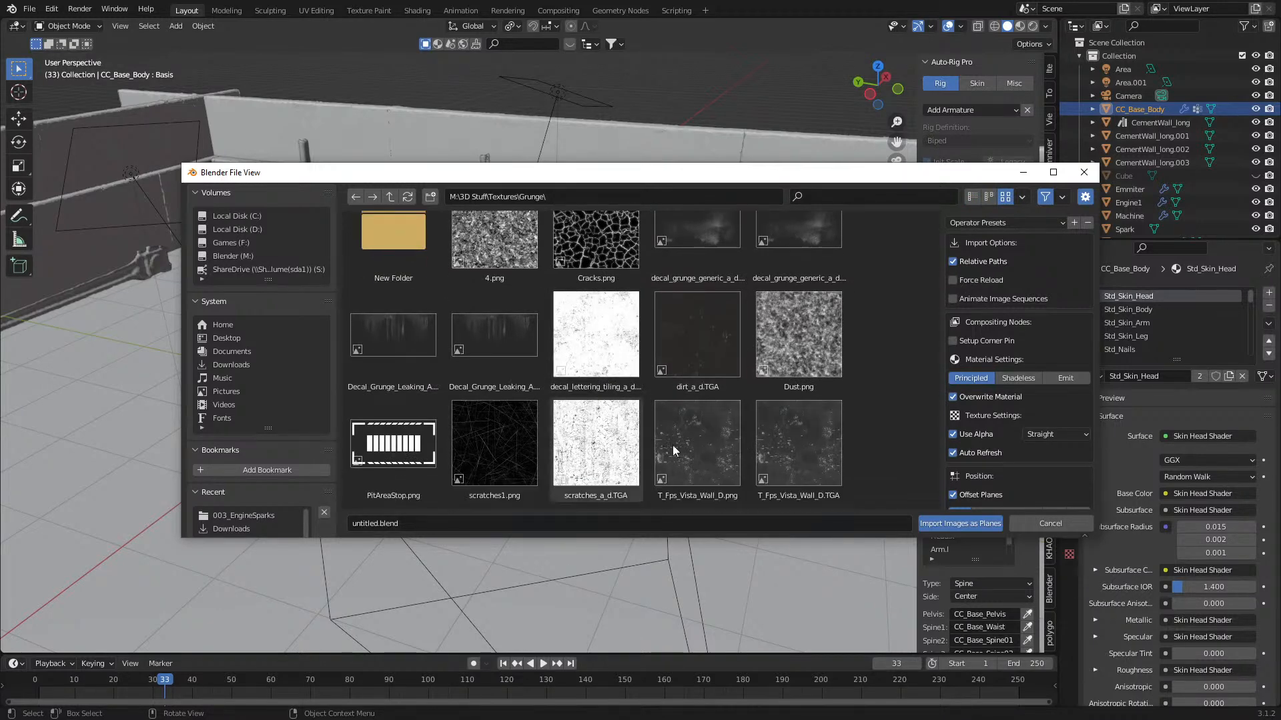
scroll(520, 311, up, 1)
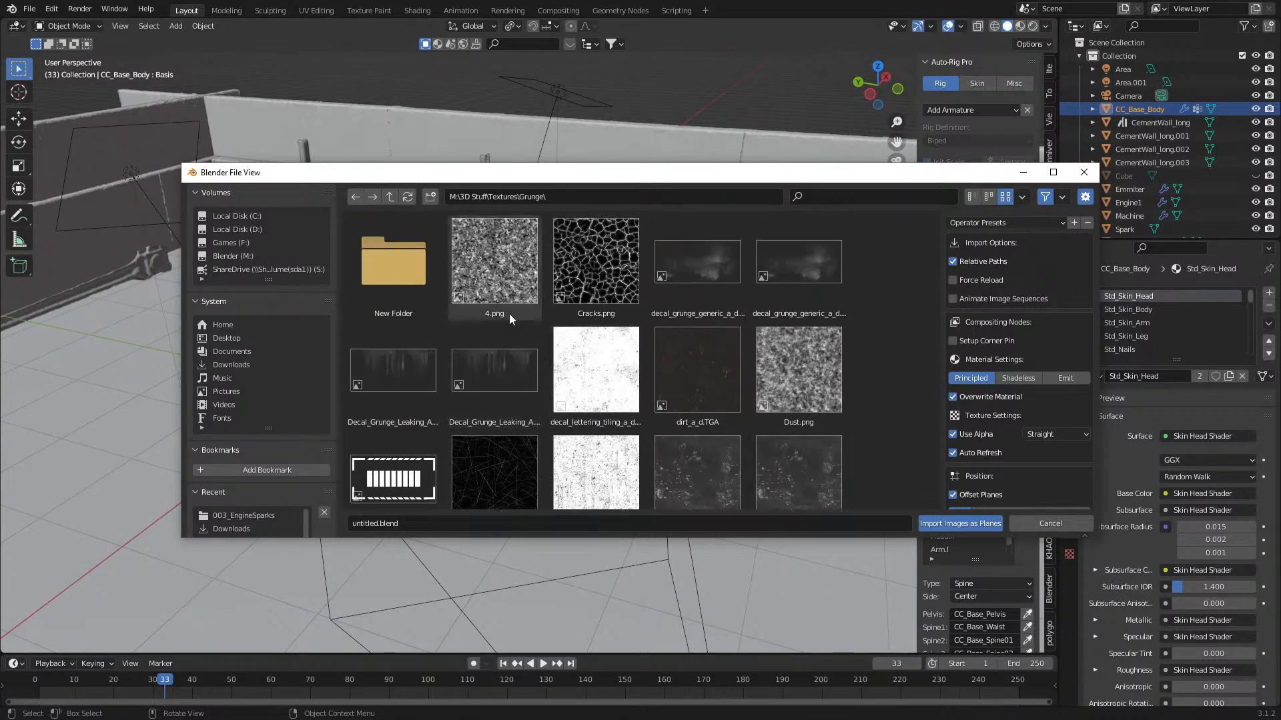
double_click(699, 269)
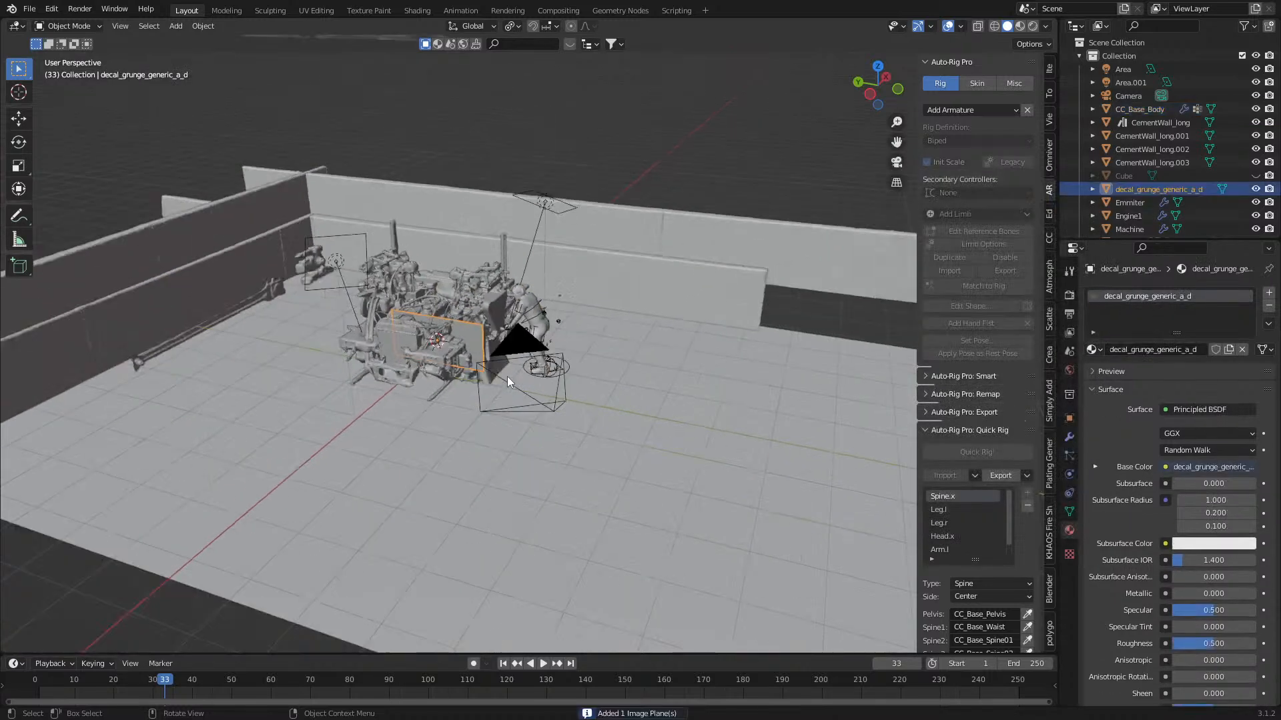
- Clear the grunge decal plane's rotation so it lies flat and enlarge it in top view
key(alt+r)
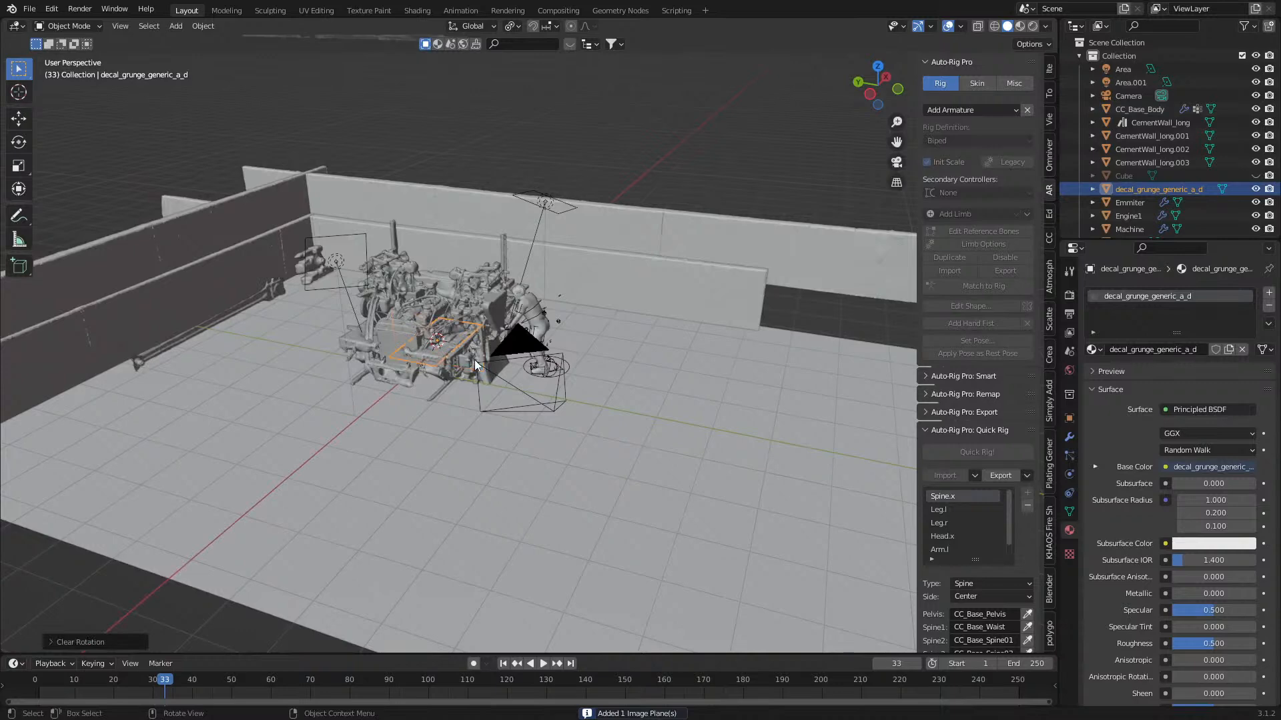
key(KP_7)
key(s)
click(858, 446)
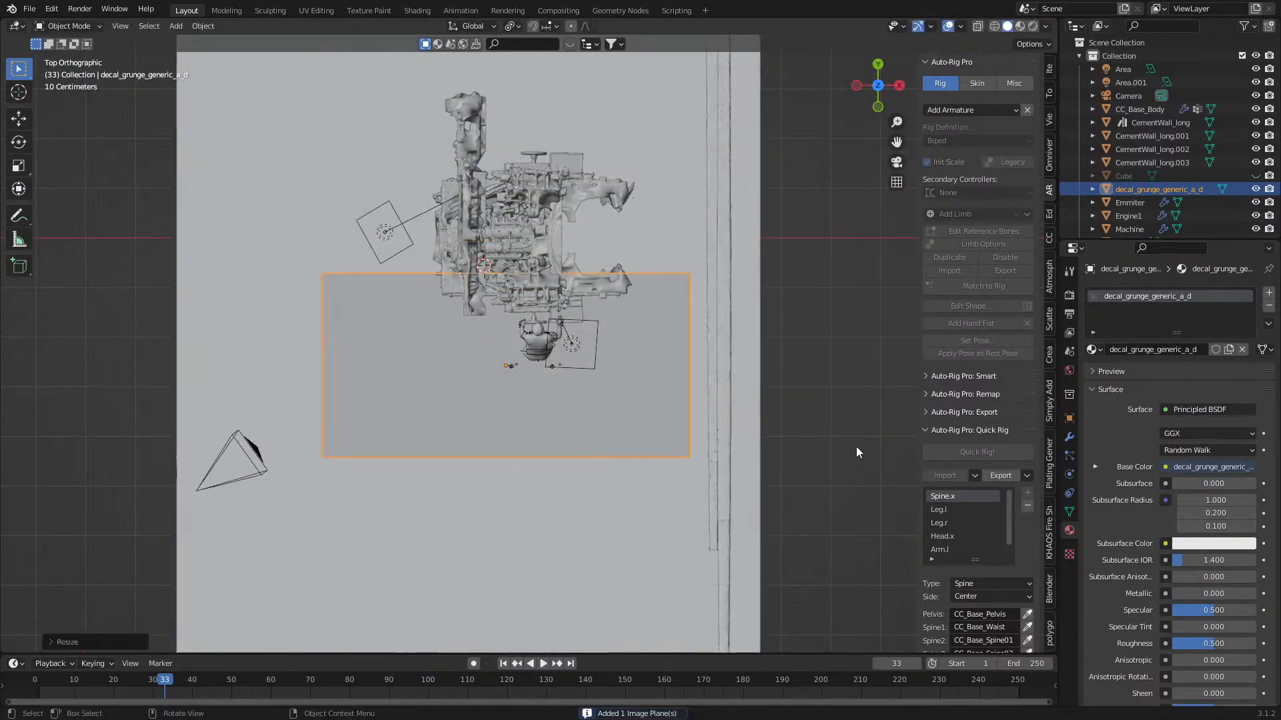
- Reposition the decal plane around the mechanic and engine and rotate it to a slight slant in top view
key(g)
click(720, 383)
key(r)
click(668, 451)
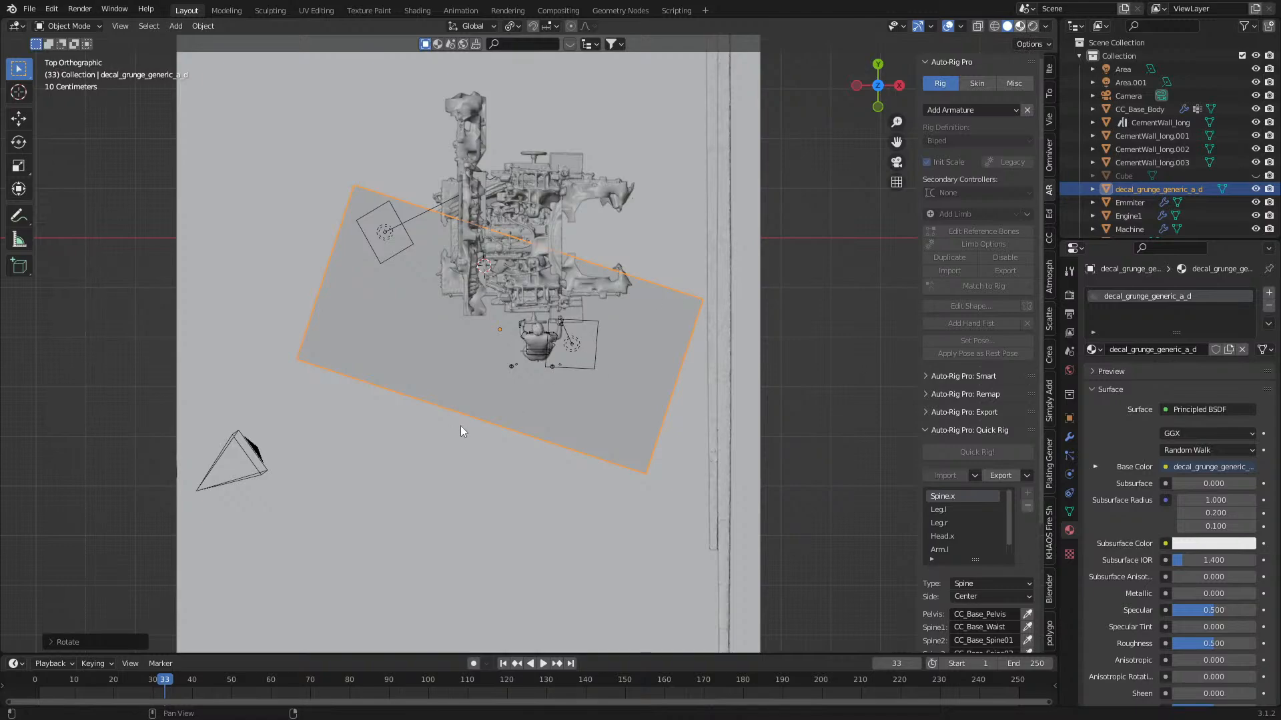
- Lower the grunge decal plane along Z onto the concrete floor and preview it in Rendered shading
key(z)
middle_drag(460, 426, 497, 347)
scroll(498, 375, up, 5)
key(g)
key(z)
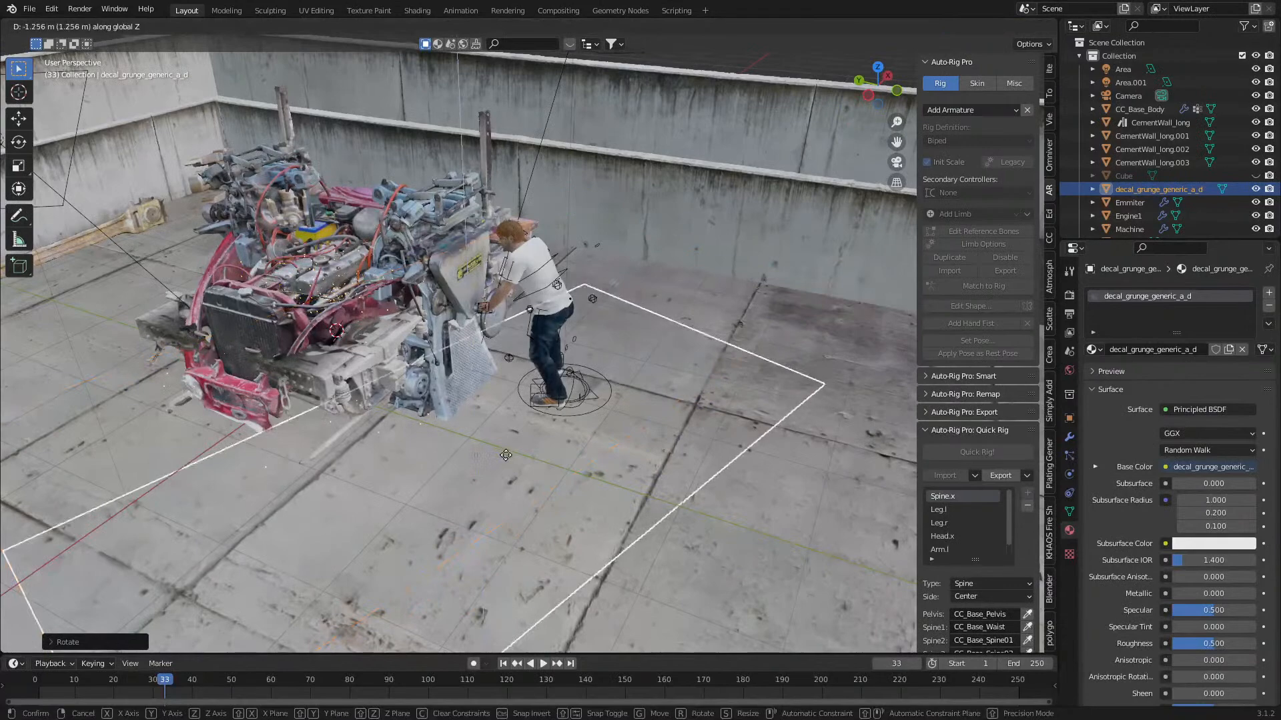
click(530, 450)
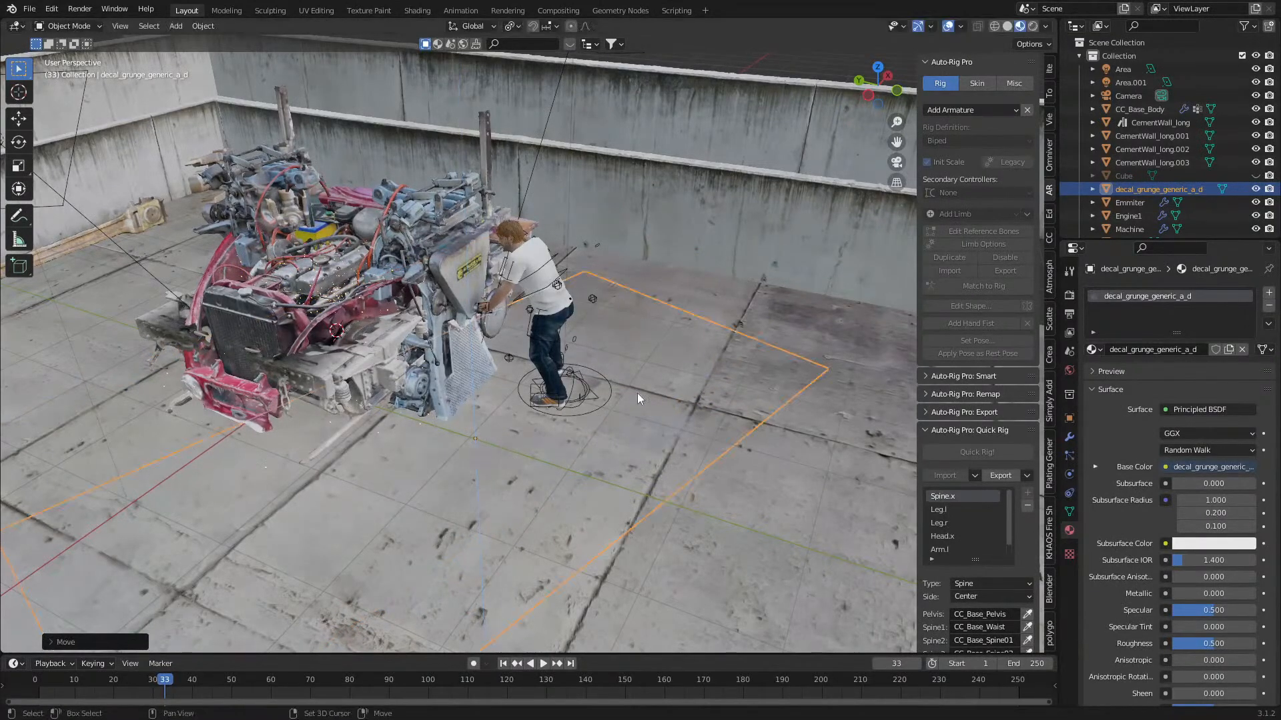
key(z)
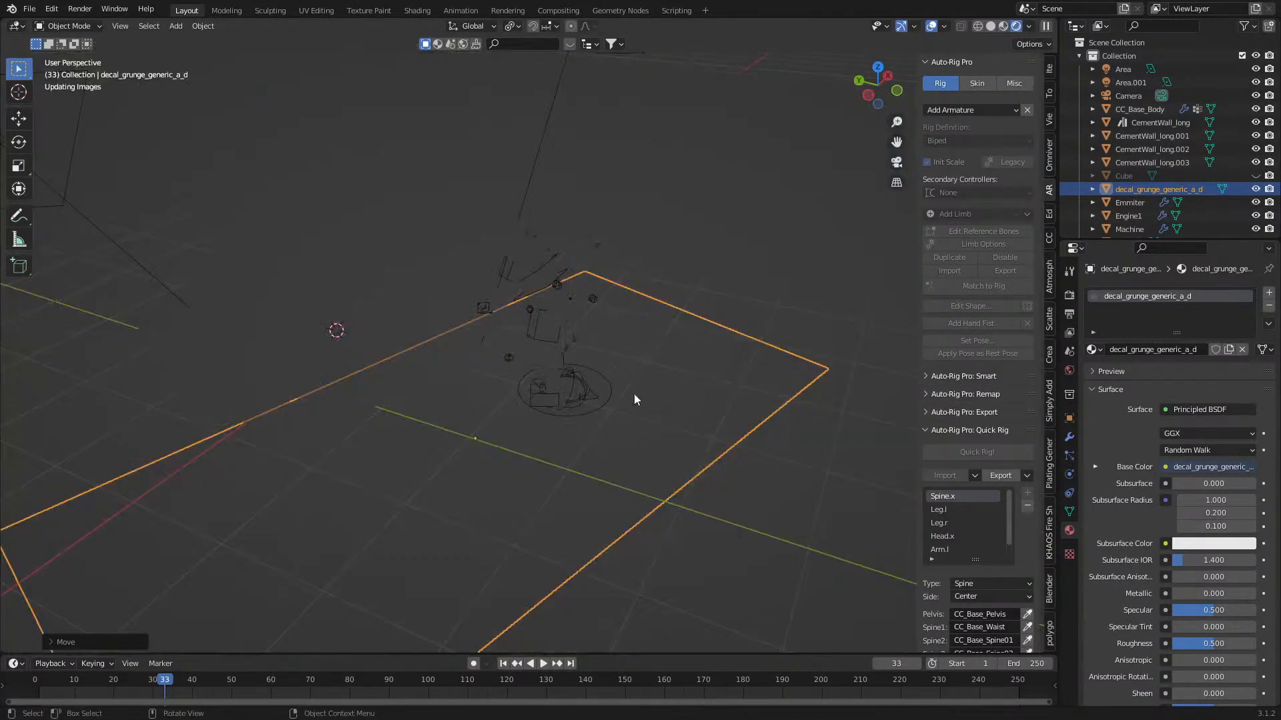
middle_drag(615, 428, 615, 367)
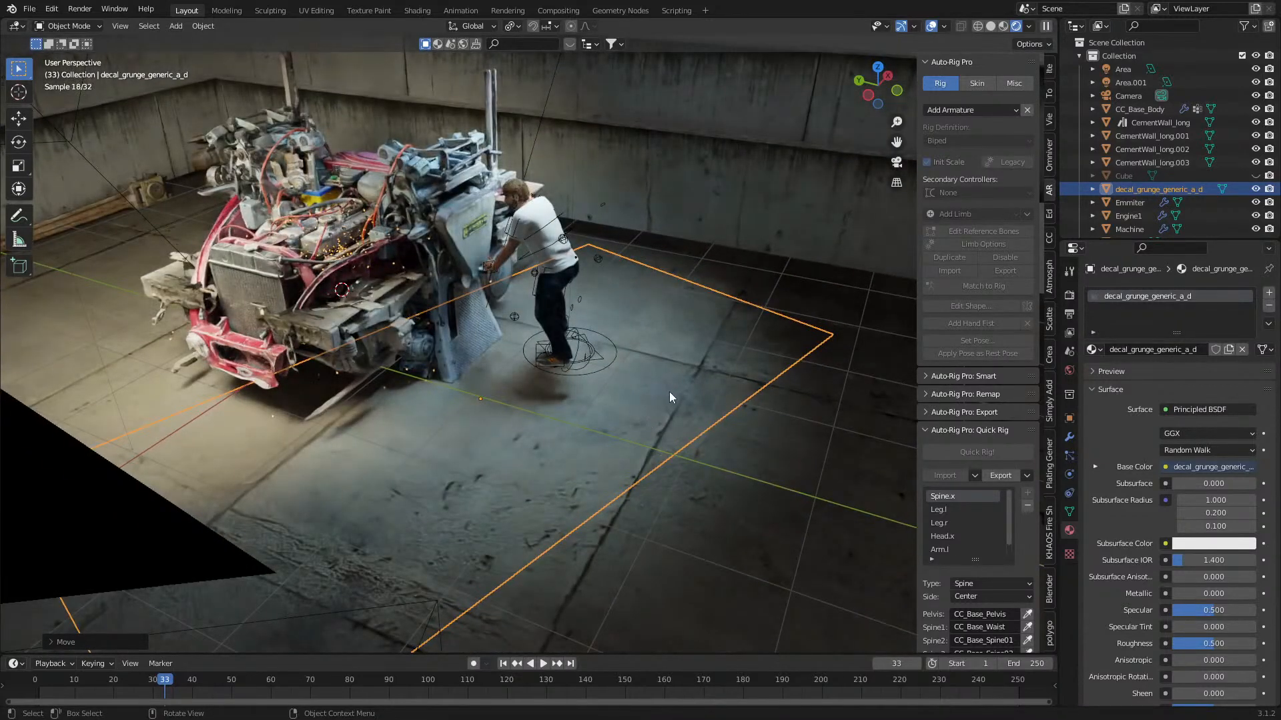
- Duplicate the floor decal in top view, rotate the copy diagonally and place it overlapping the original beneath the engine
key(KP_7)
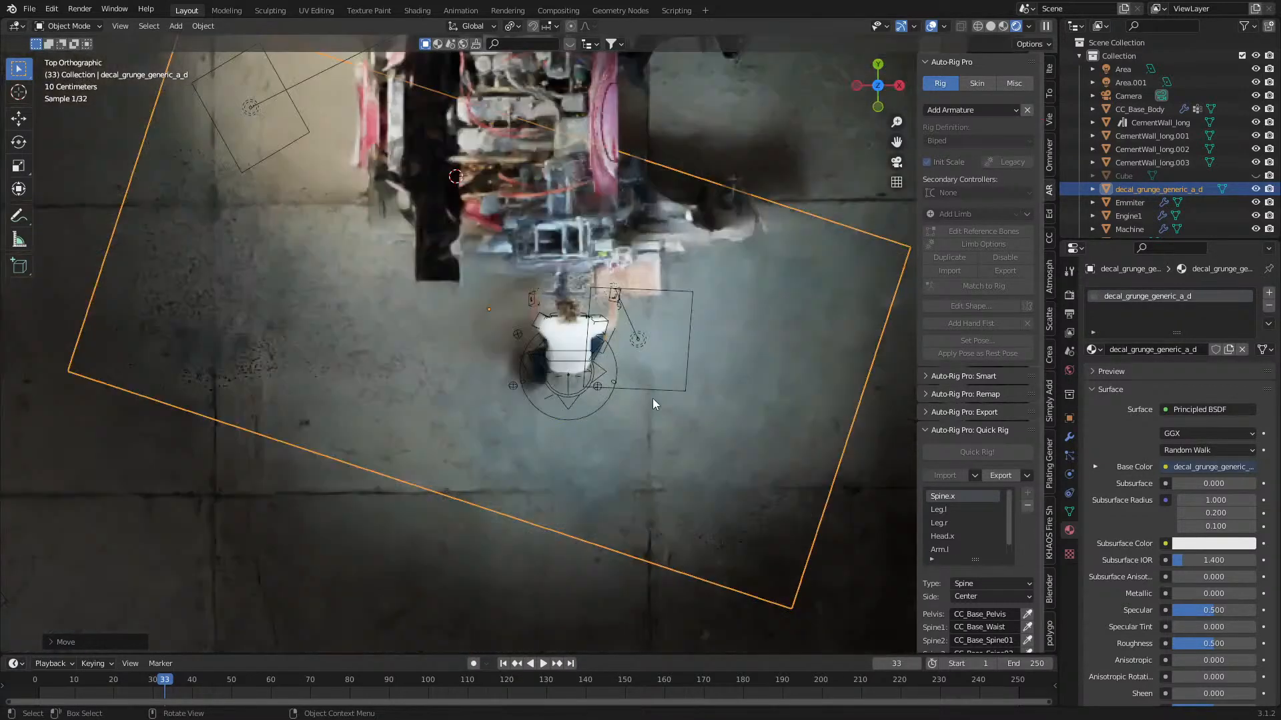
scroll(594, 453, up, 2)
key(shift+d)
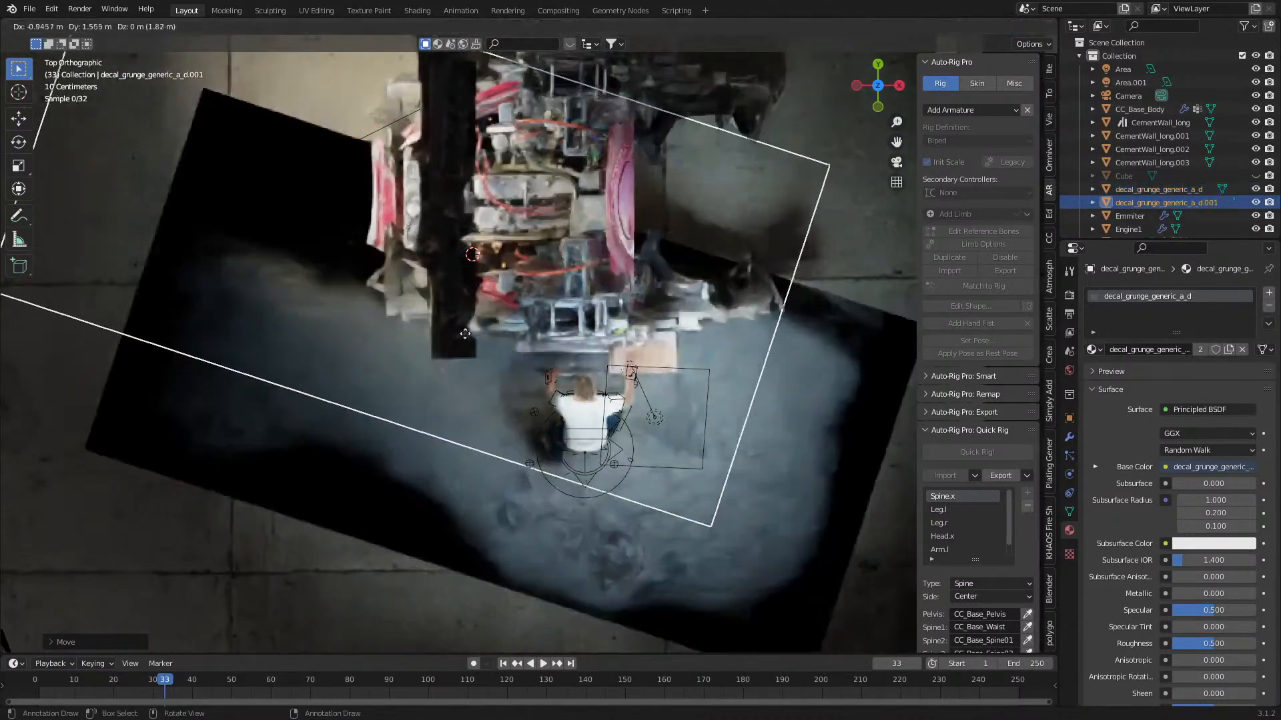
key(r)
click(519, 282)
key(g)
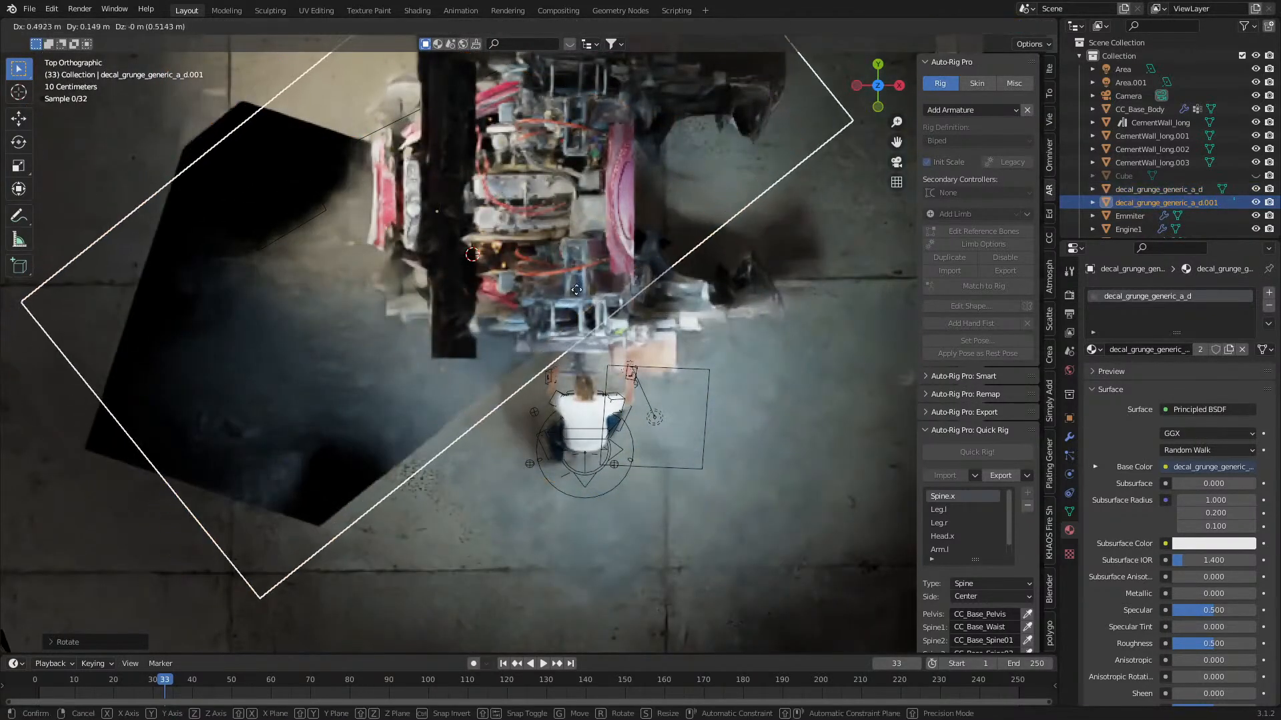
click(610, 245)
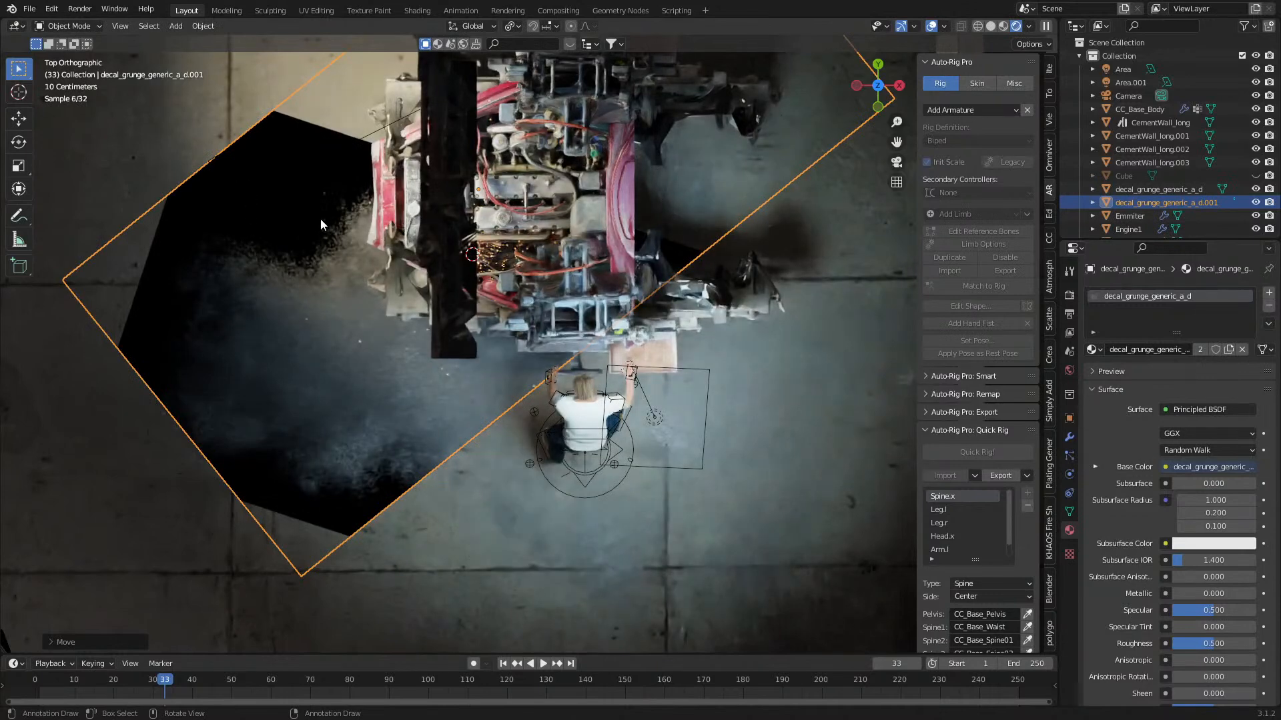
- Offset the duplicated decal along Z so it no longer coincides with the original plane
key(g)
key(z)
click(294, 200)
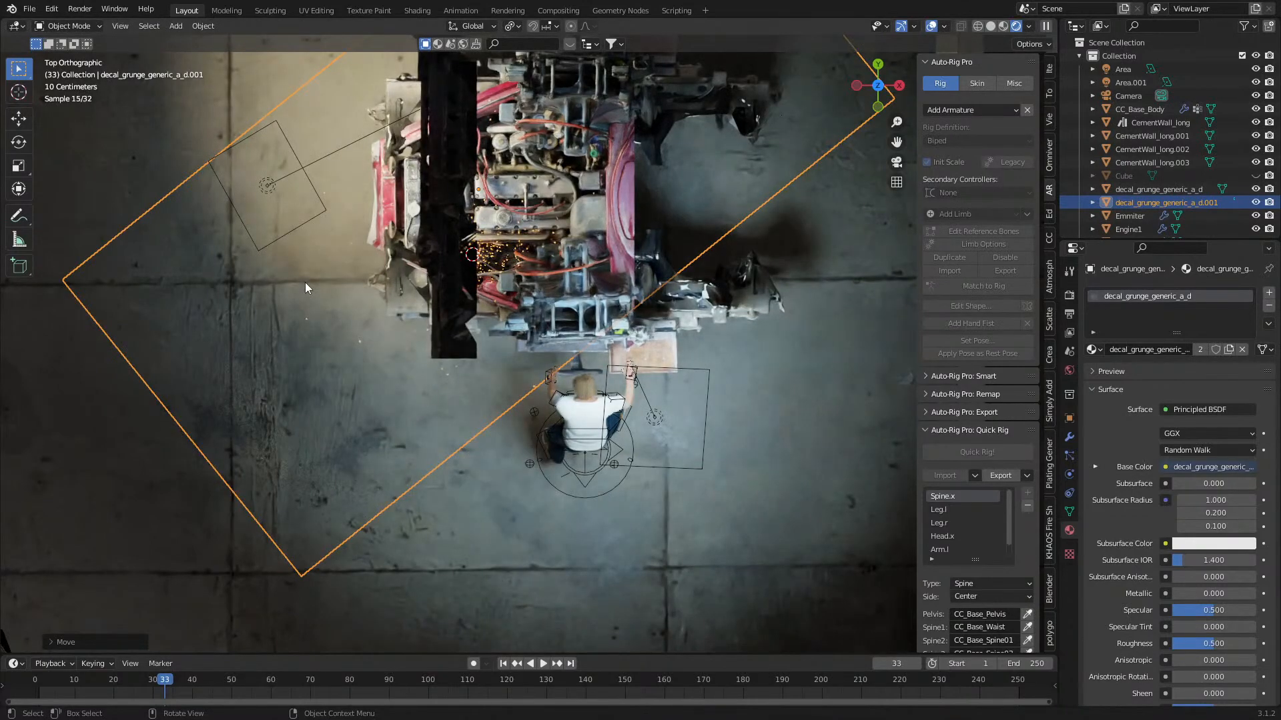
- Examine the overlapping decals under the engine and fine-tune the duplicate's height along Z
middle_drag(306, 283, 475, 206)
scroll(475, 205, up, 4)
shift+middle_drag(412, 497, 455, 355)
scroll(457, 346, up, 4)
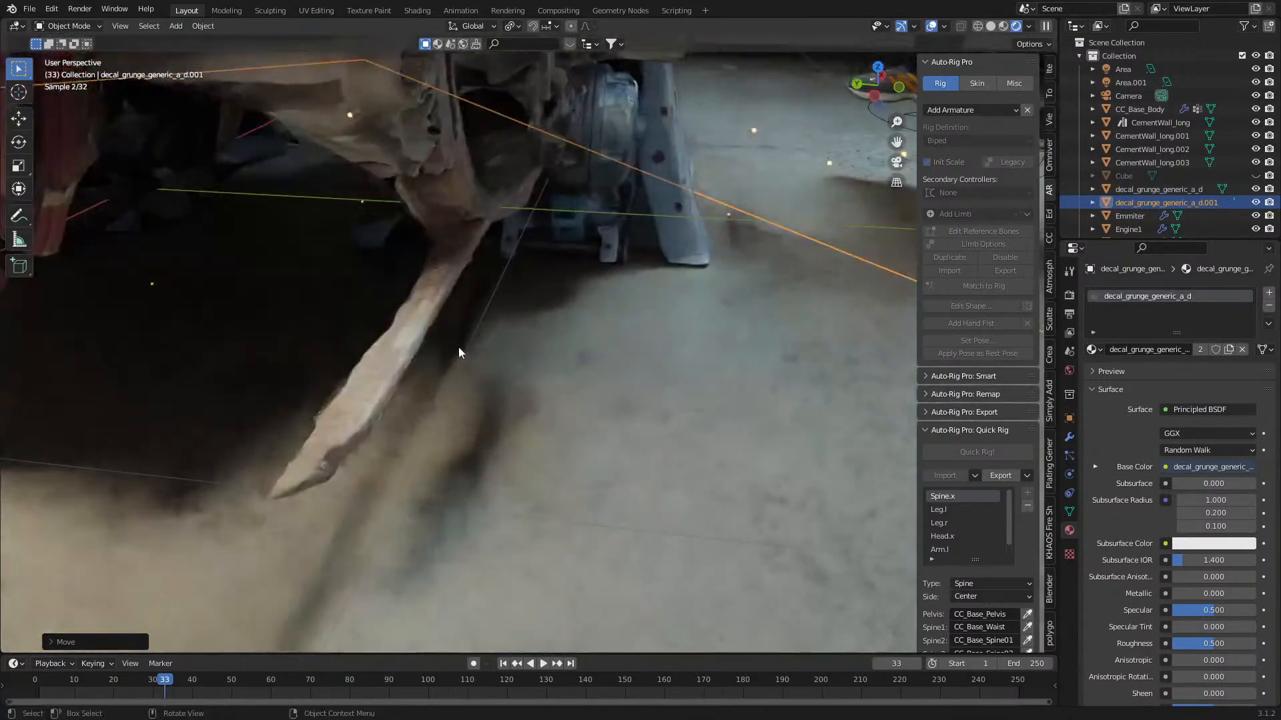
scroll(459, 347, down, 8)
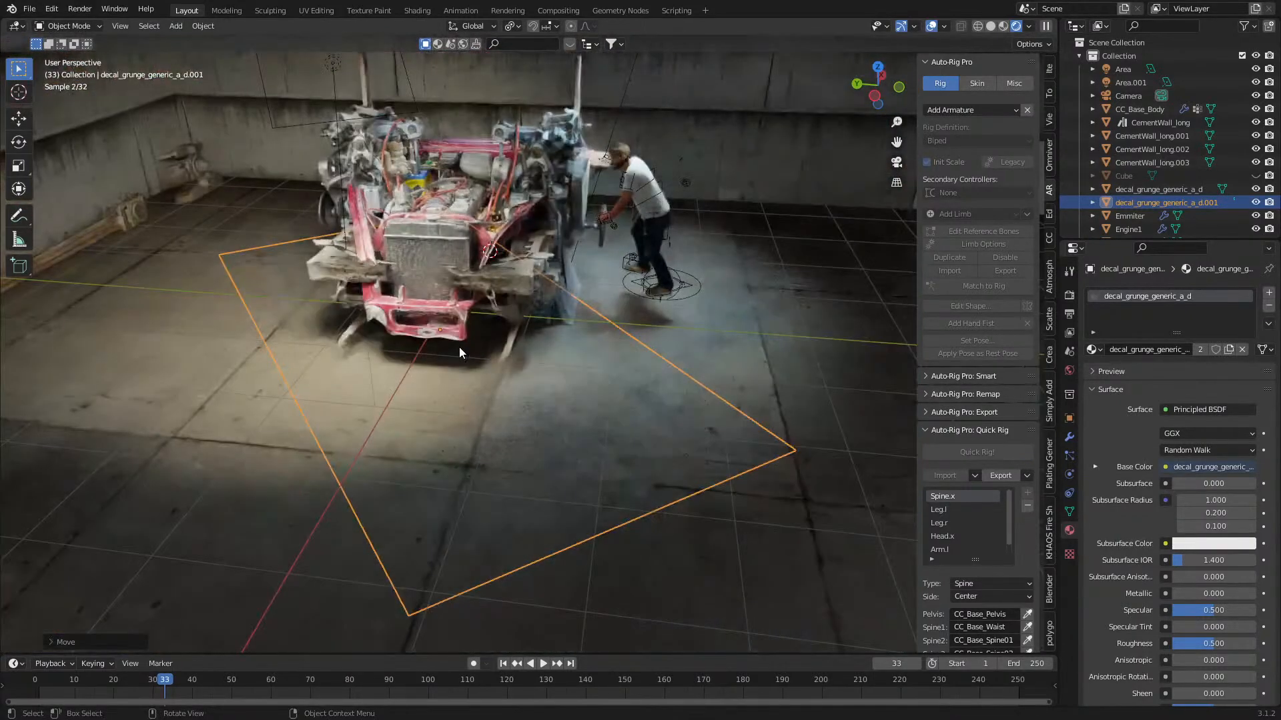
key(g)
key(z)
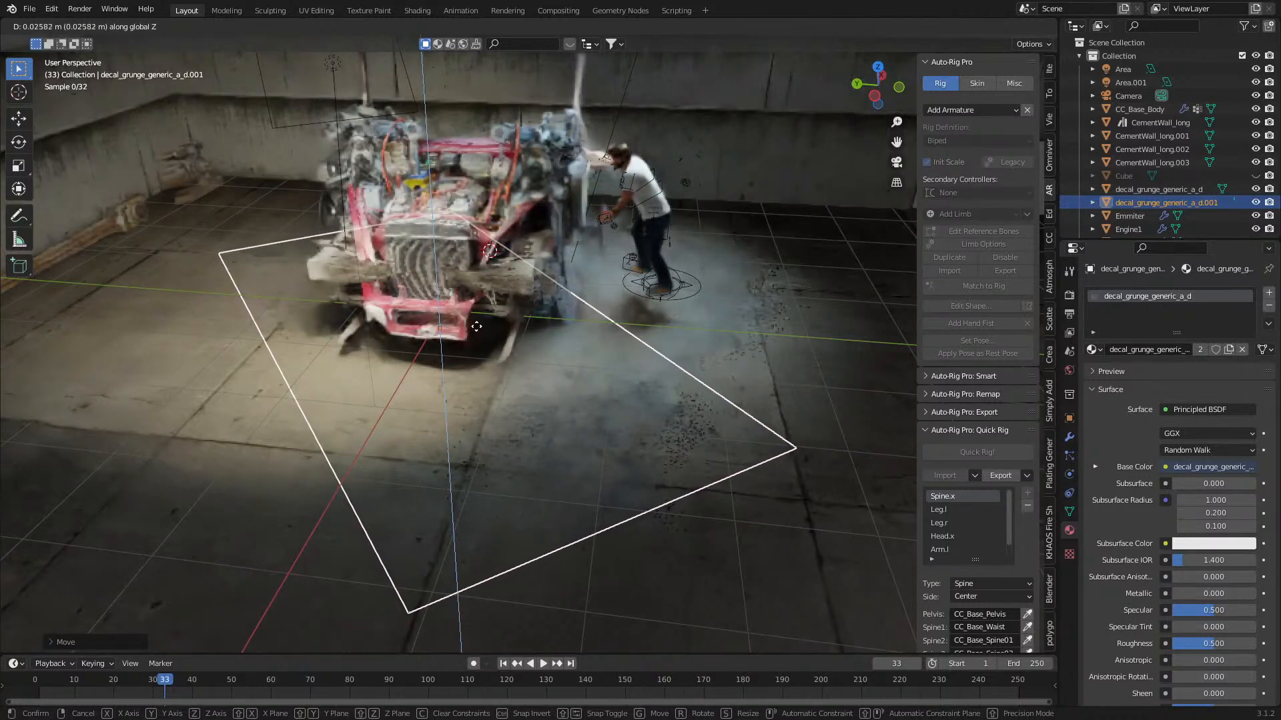
click(463, 281)
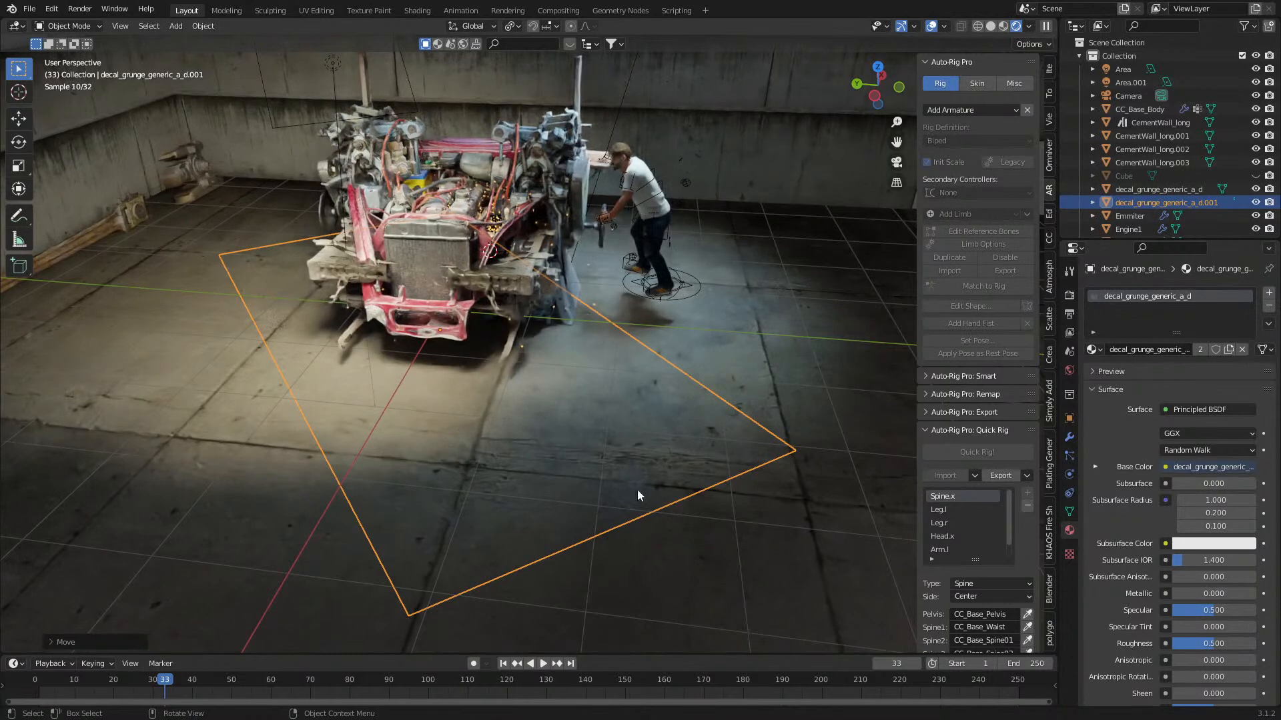
- Open the decal material in the Shading workspace and space its image texture node away from the Principled BSDF
click(418, 11)
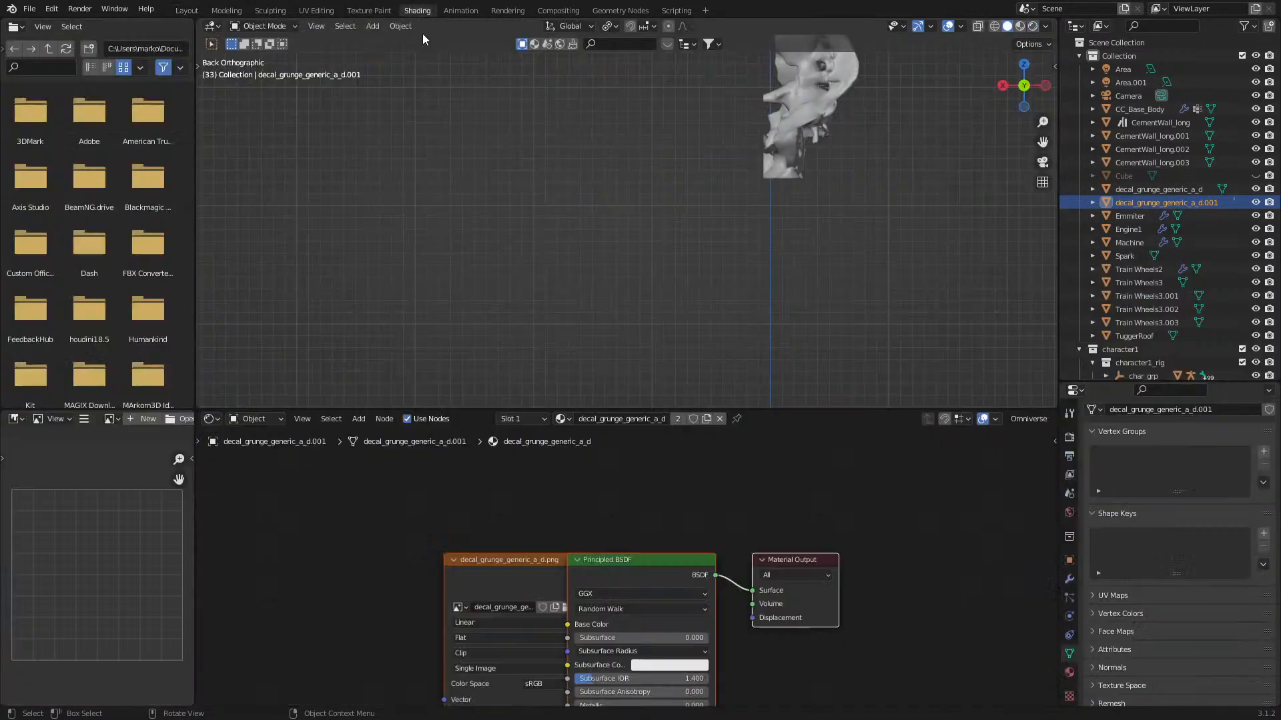
drag(489, 523, 270, 537)
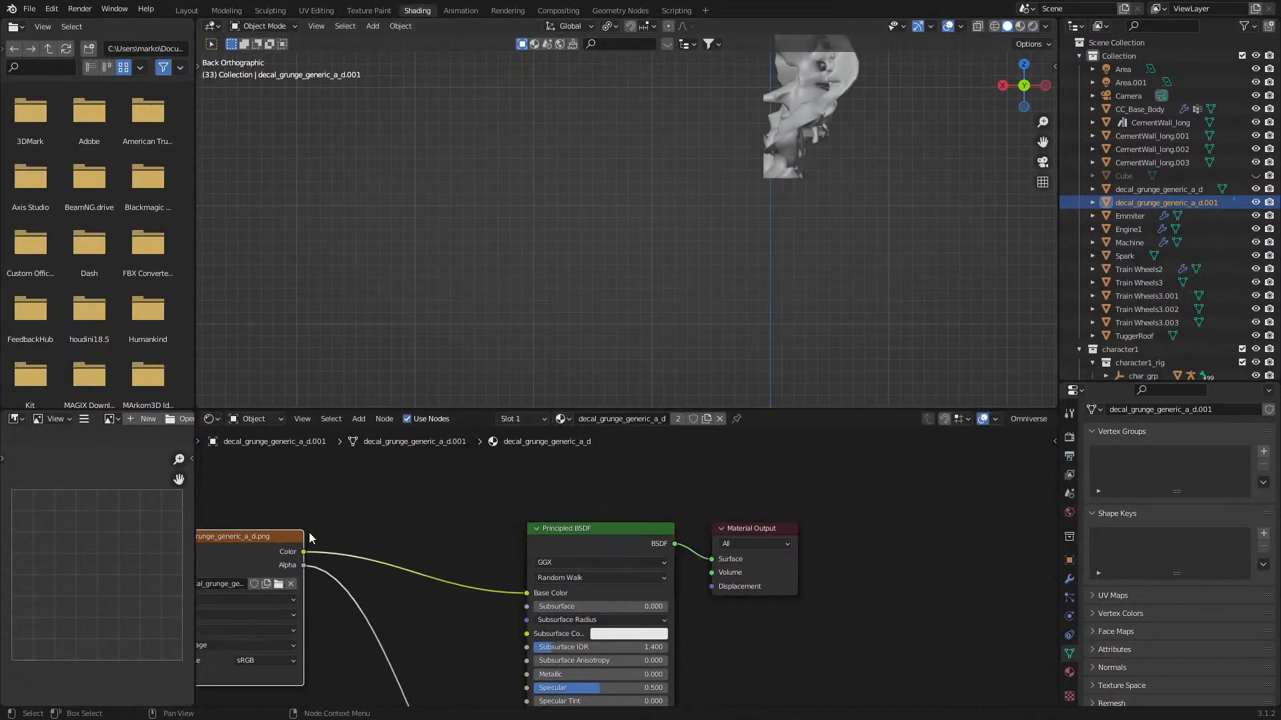
middle_drag(270, 538, 386, 524)
- Insert a Math node between the decal image texture's color output and the Principled BSDF's Base Color
key(shift+a)
click(500, 520)
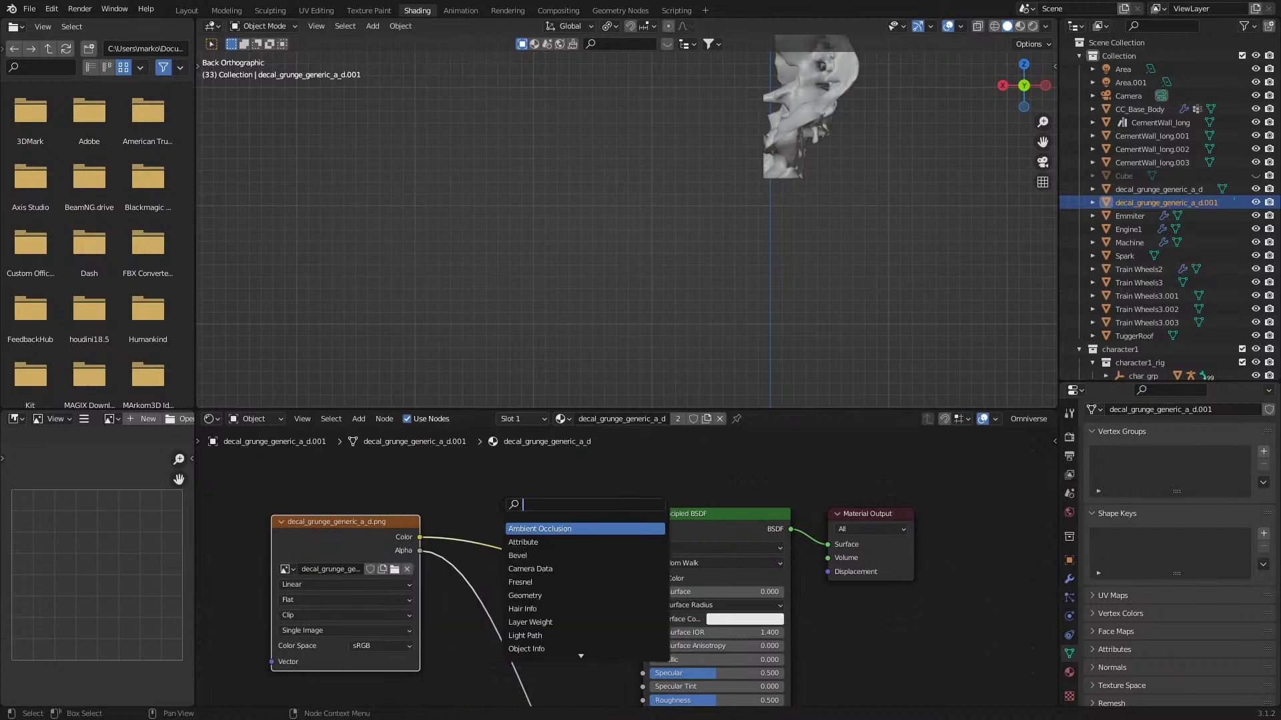
key(Return)
click(499, 505)
middle_drag(555, 548, 600, 528)
- Show the scene in Rendered shading in the Shading workspace's 3D viewport
middle_drag(824, 142, 673, 201)
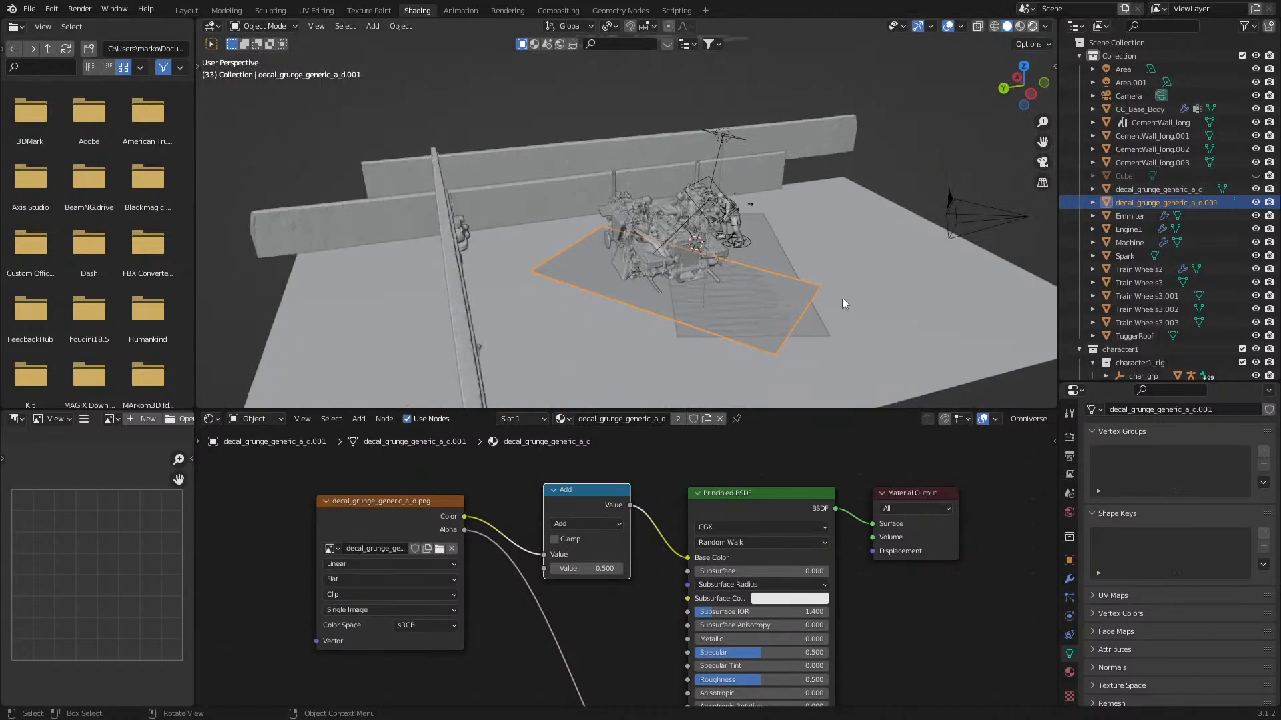
key(z)
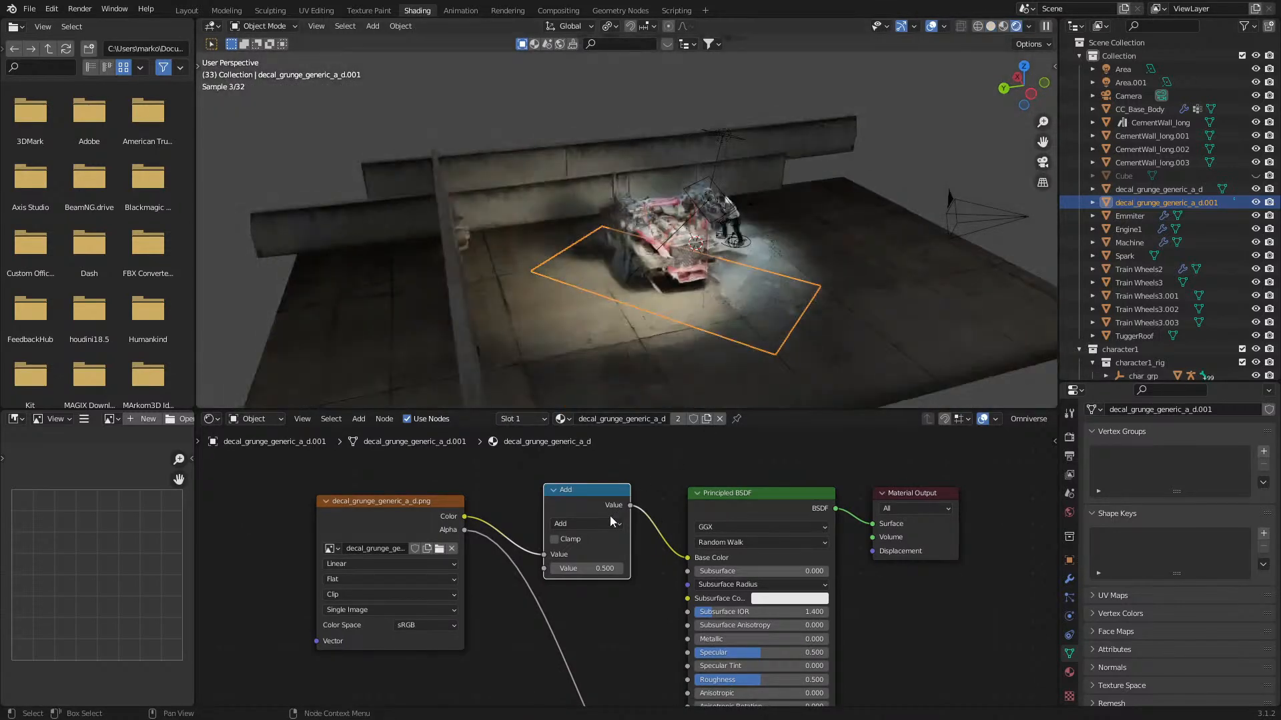
- Set the Math node's operation to Multiply with a value of 2
click(602, 524)
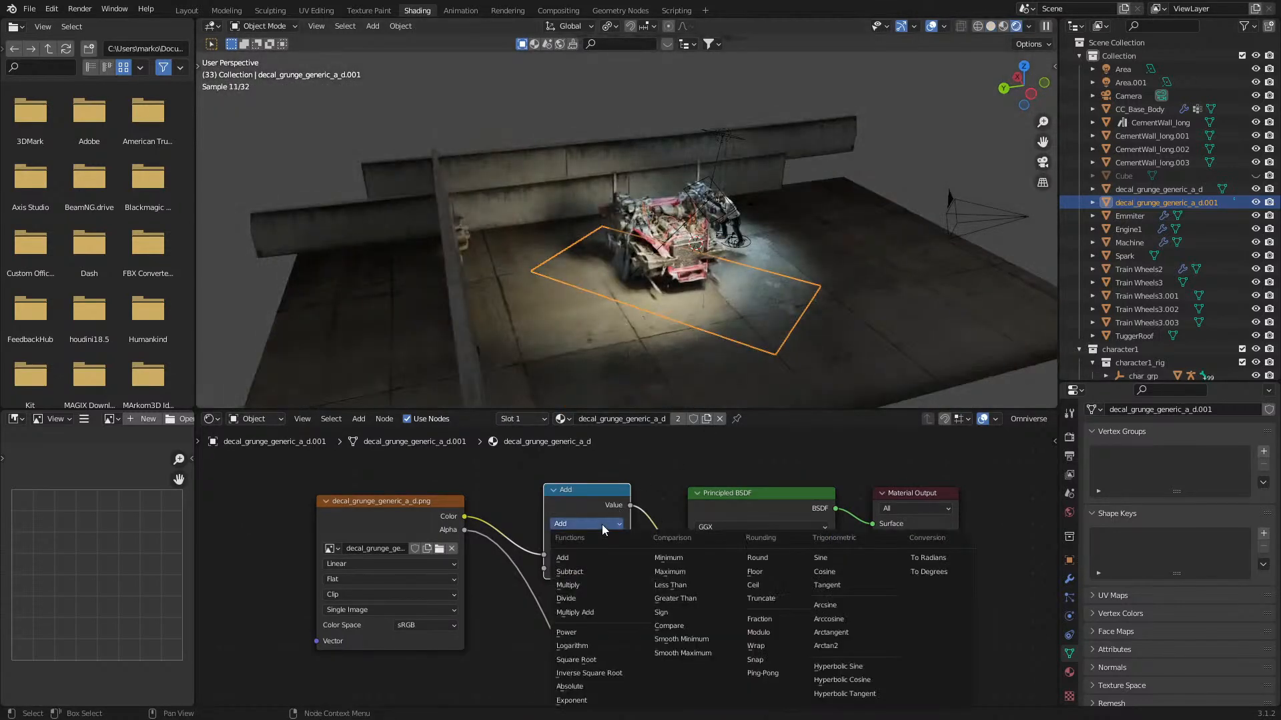
click(579, 585)
click(595, 568)
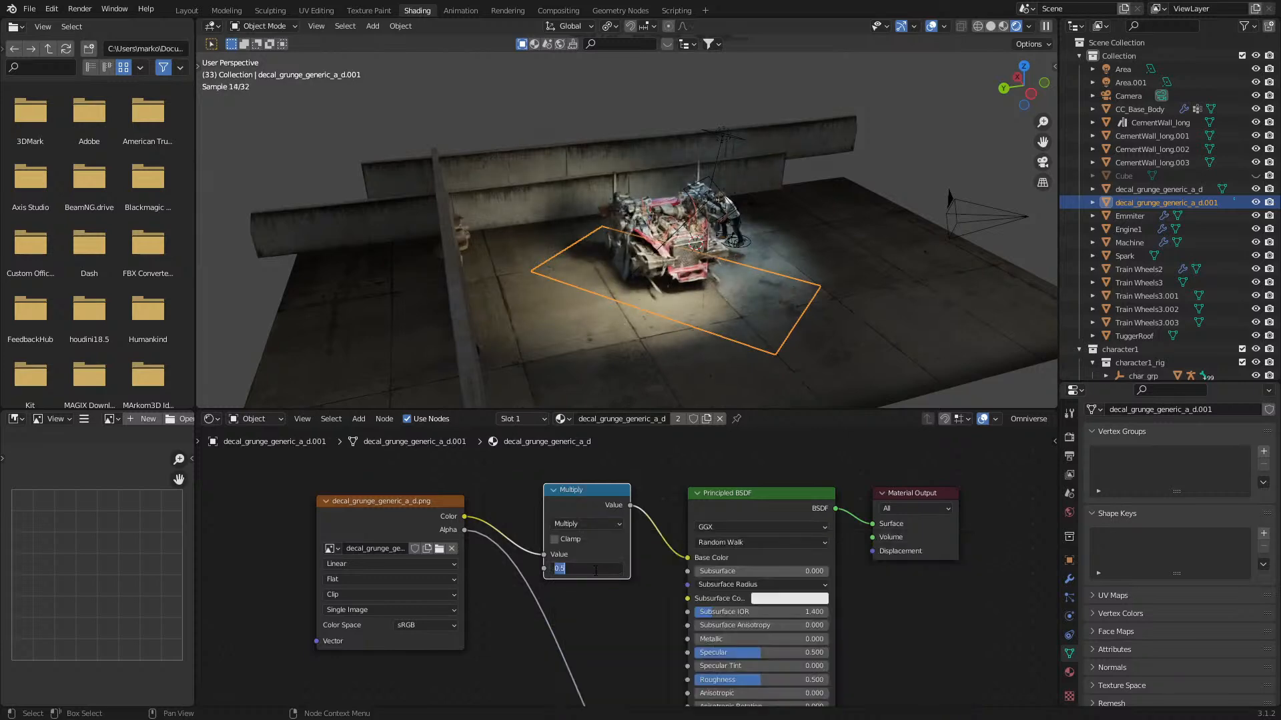
middle_drag(720, 323, 641, 204)
scroll(634, 324, up, 4)
scroll(660, 154, up, 2)
shift+middle_drag(667, 134, 650, 217)
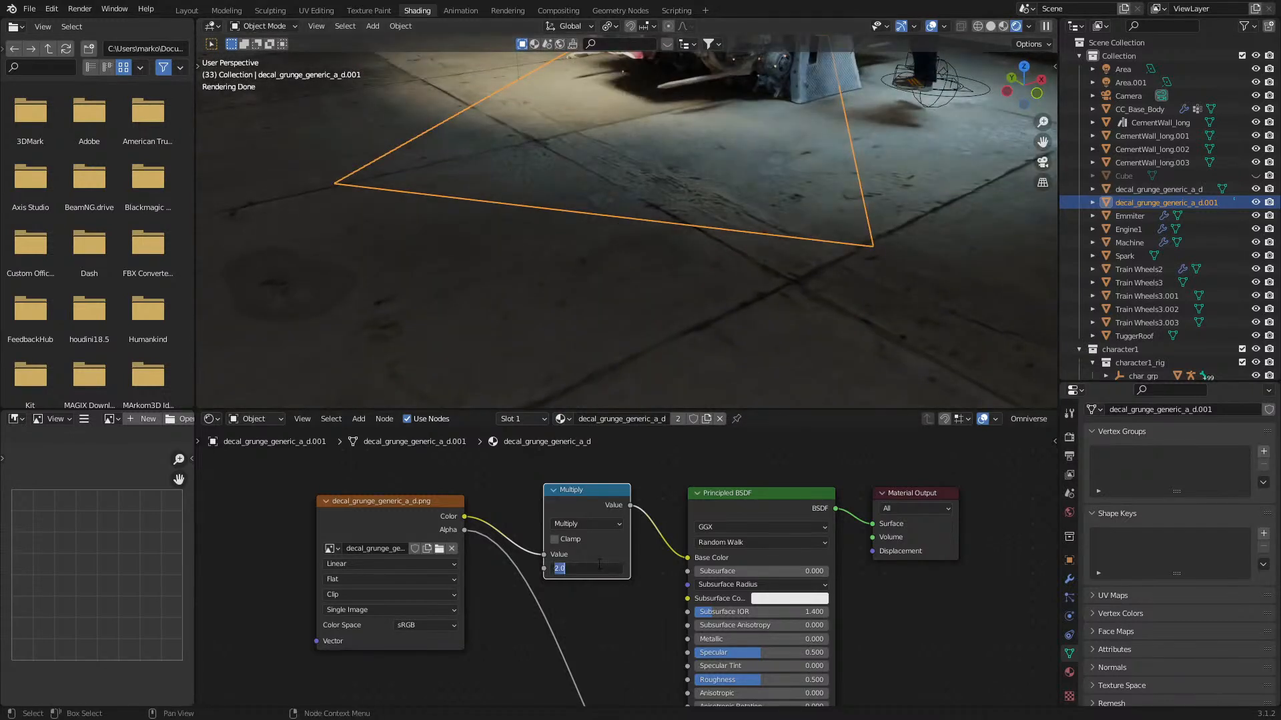
- Try multiplier values of 20 and 5 on the Multiply node to compare the decal's brightness
text(20)
key(Return)
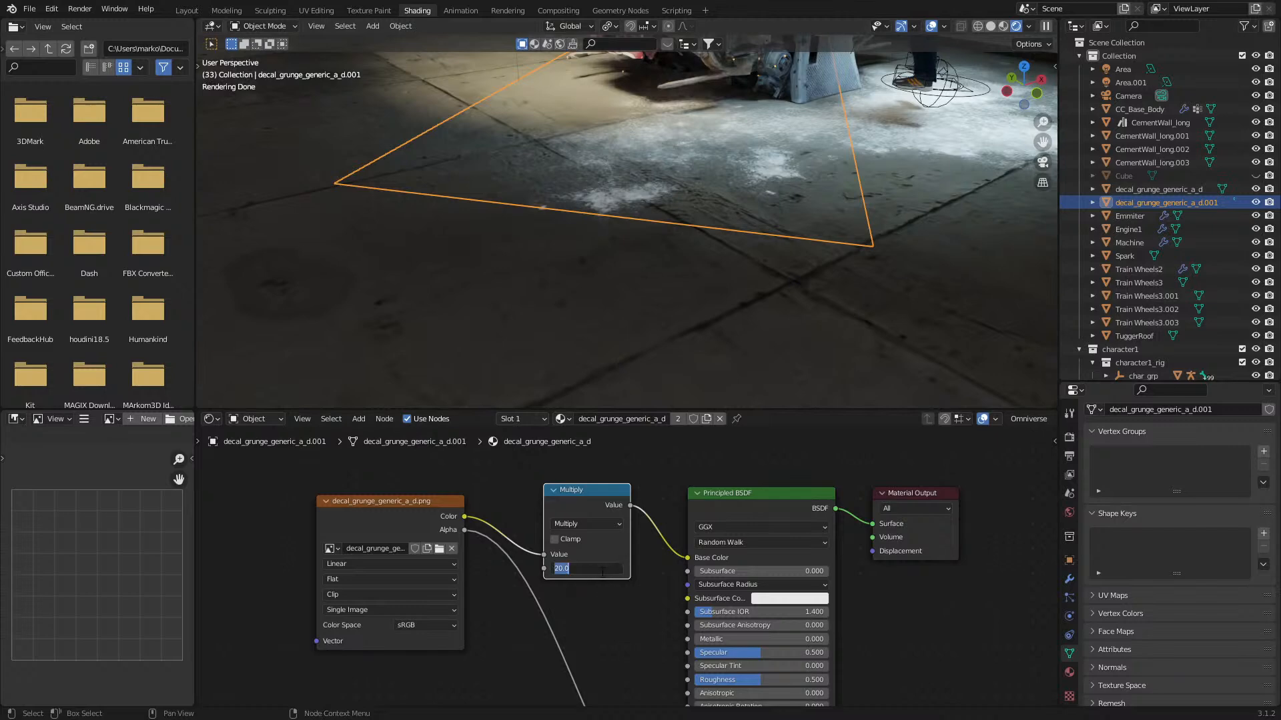
text(5)
key(Return)
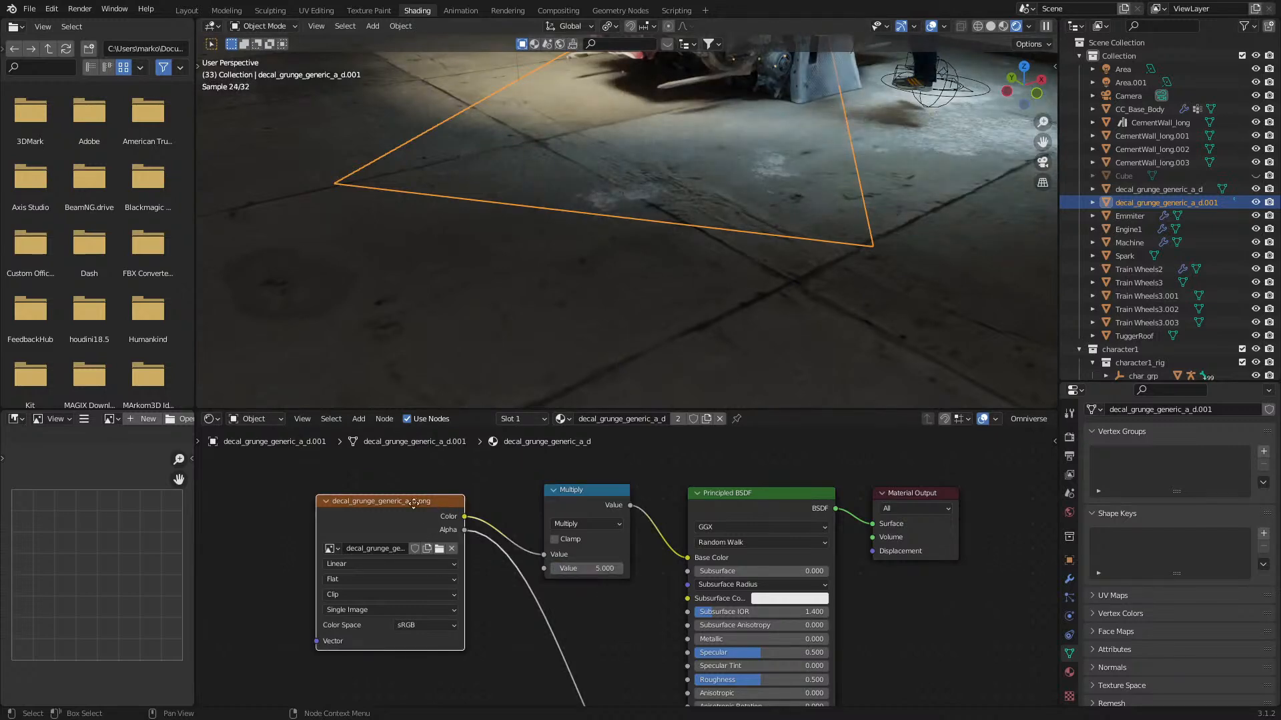
- Shift the image texture node aside and insert a Bright/Contrast node on its color link before the Multiply node
drag(439, 503, 292, 514)
key(shift+a)
click(507, 504)
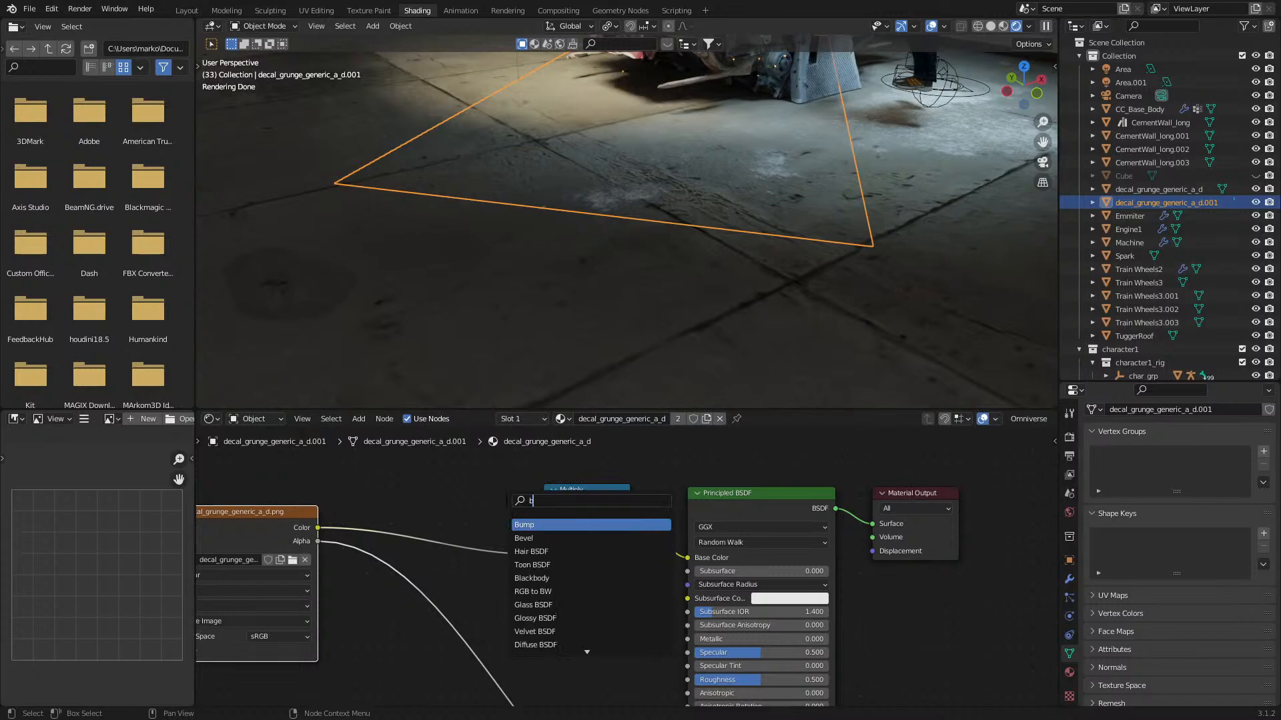
text(brig)
key(Return)
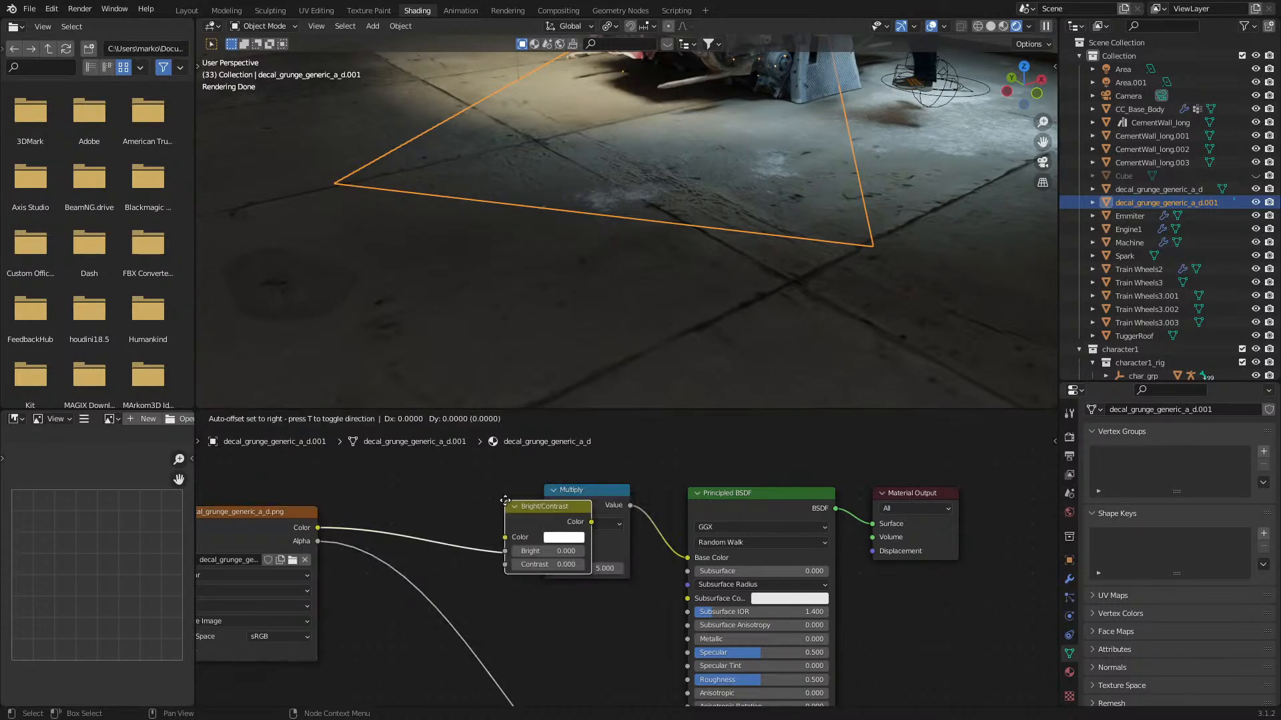
click(408, 505)
- Replace the Multiply node with the Bright/Contrast node feeding Base Color, and set its contrast to 3.5
click(555, 497)
key(ctrl+x)
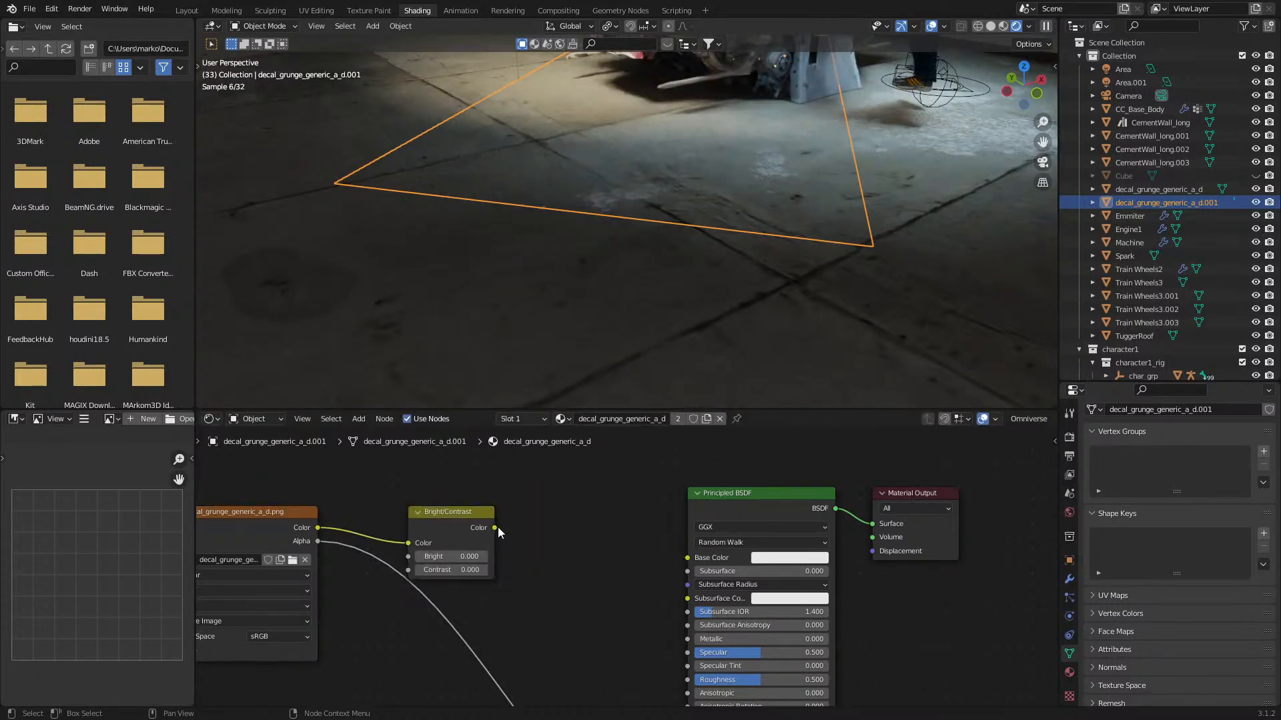
drag(440, 509, 531, 498)
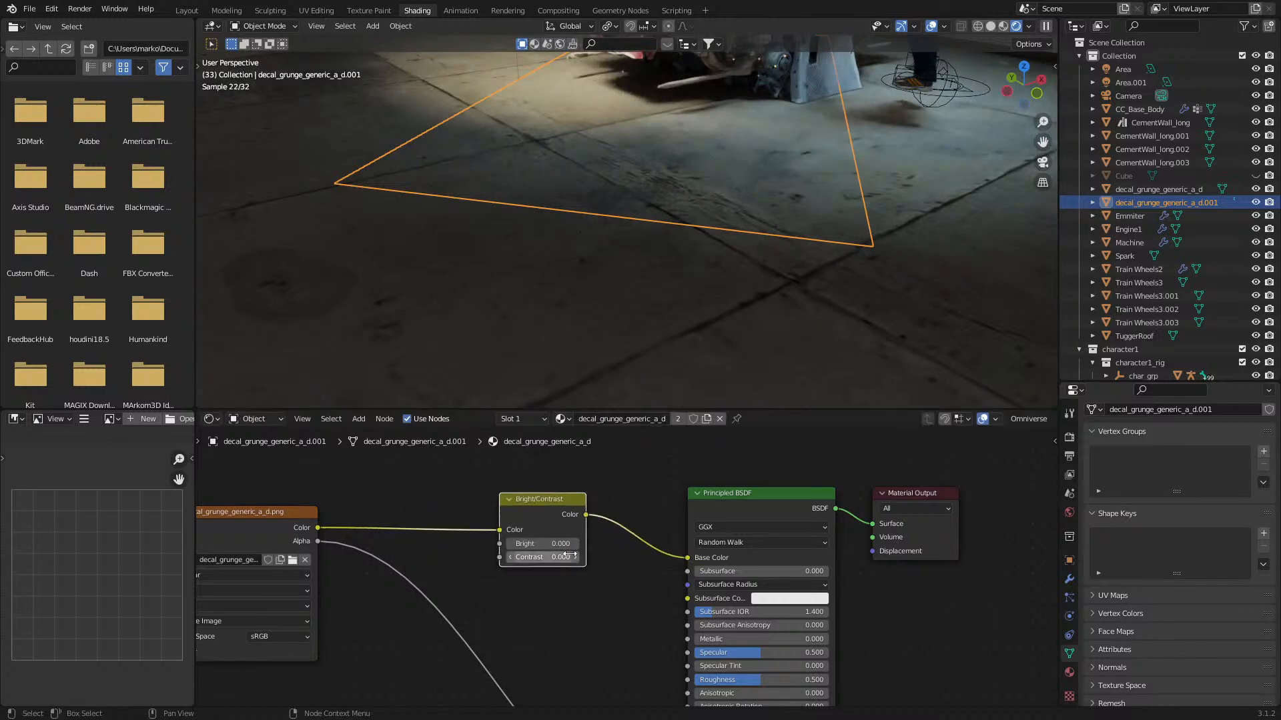
drag(543, 557, 562, 558)
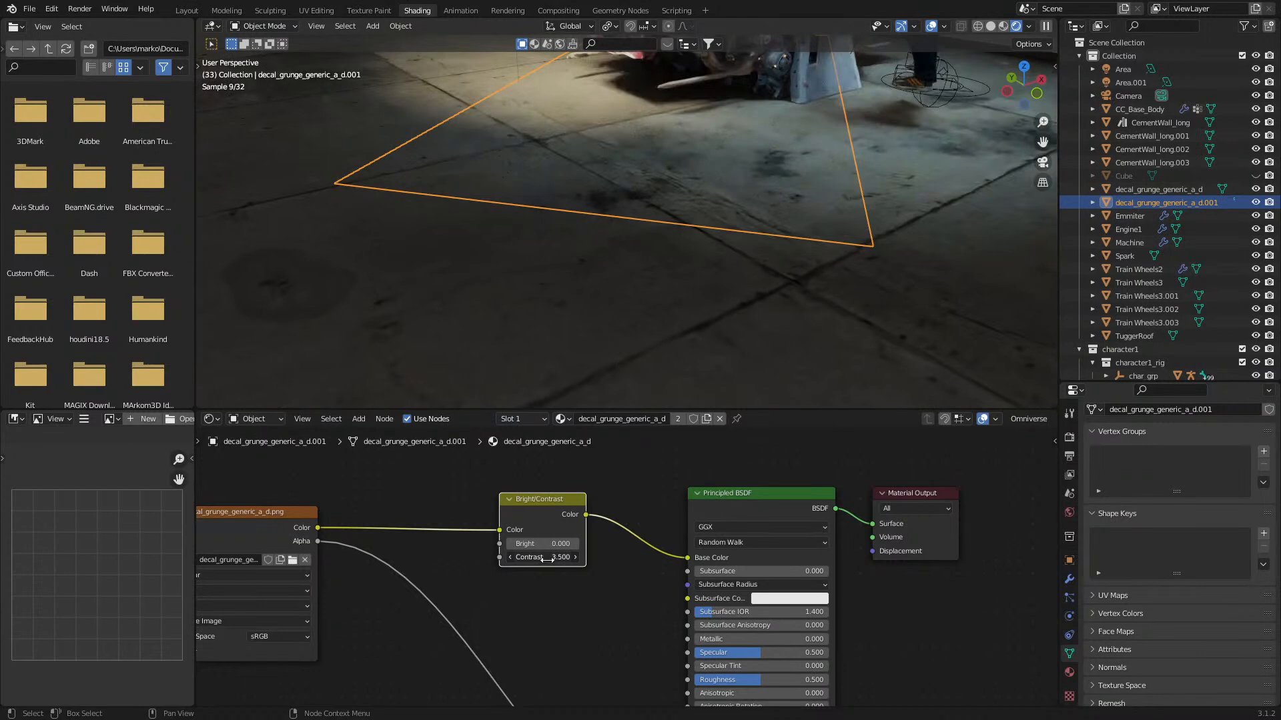
- Duplicate the grunge decal in top view, then rotate and enlarge the copy so it covers more floor around the engine
middle_drag(654, 258, 707, 319)
scroll(707, 319, down, 6)
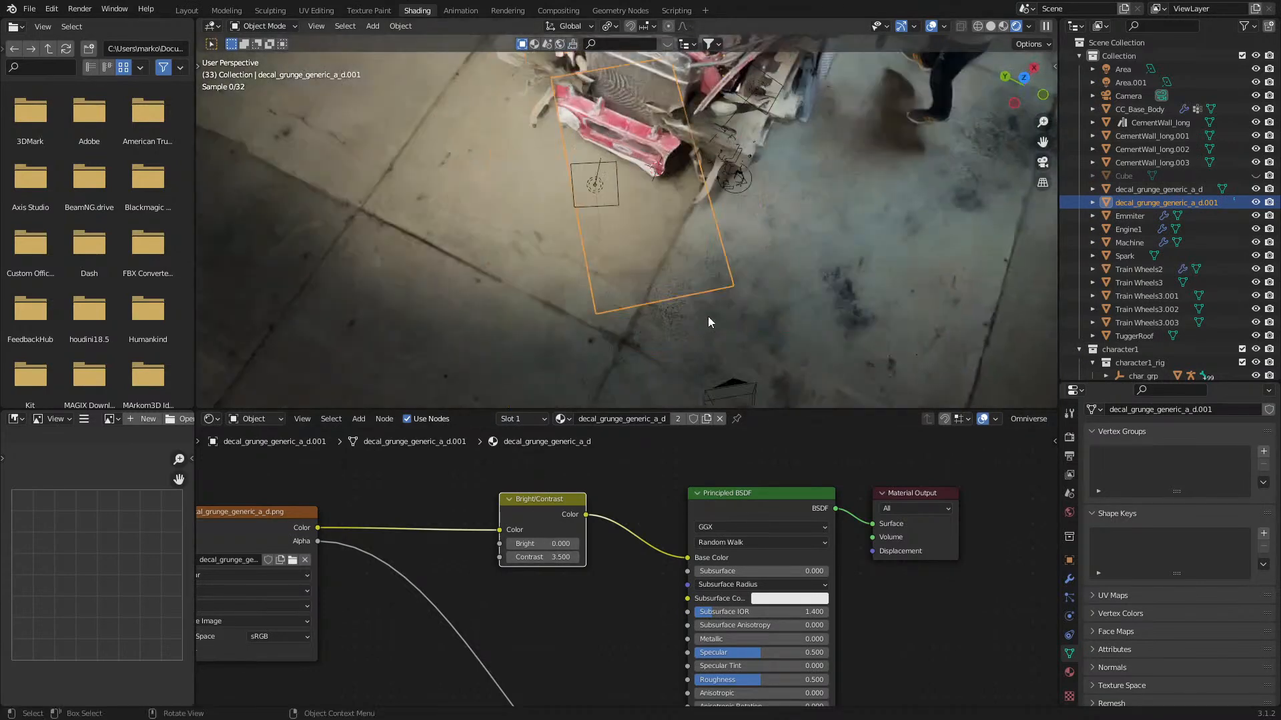
key(KP_7)
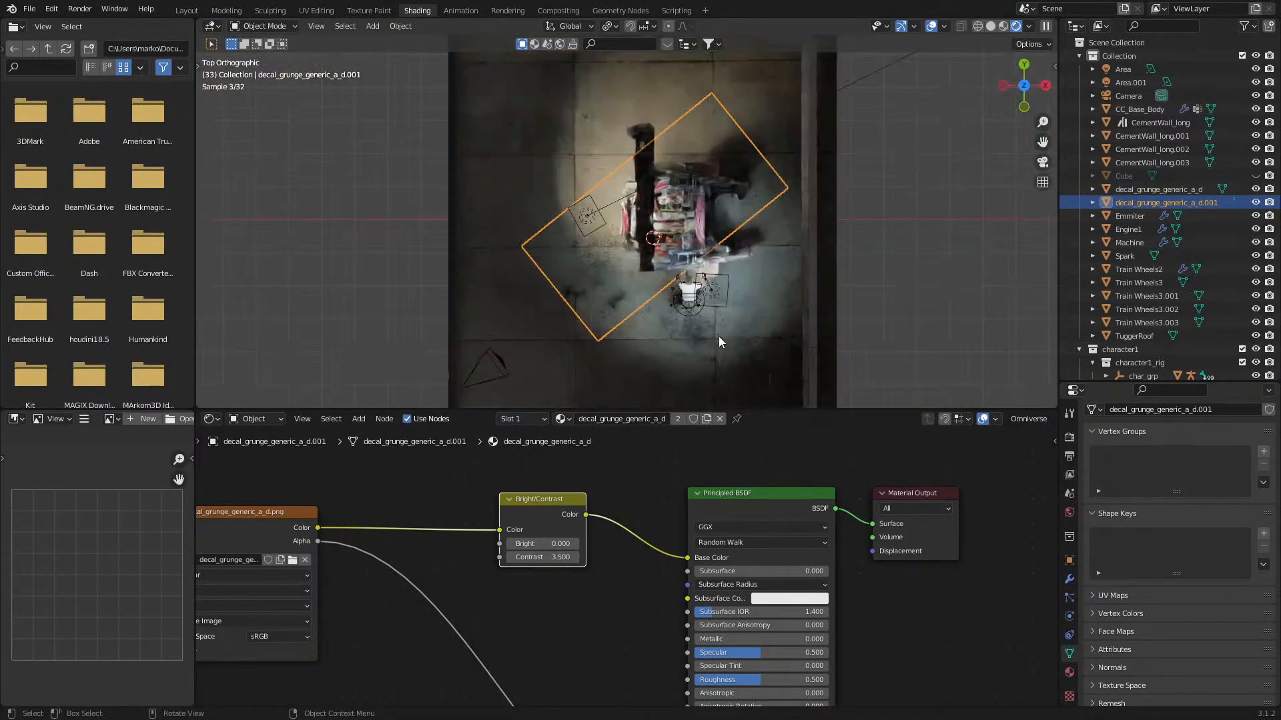
key(shift+d)
key(r)
key(s)
click(850, 355)
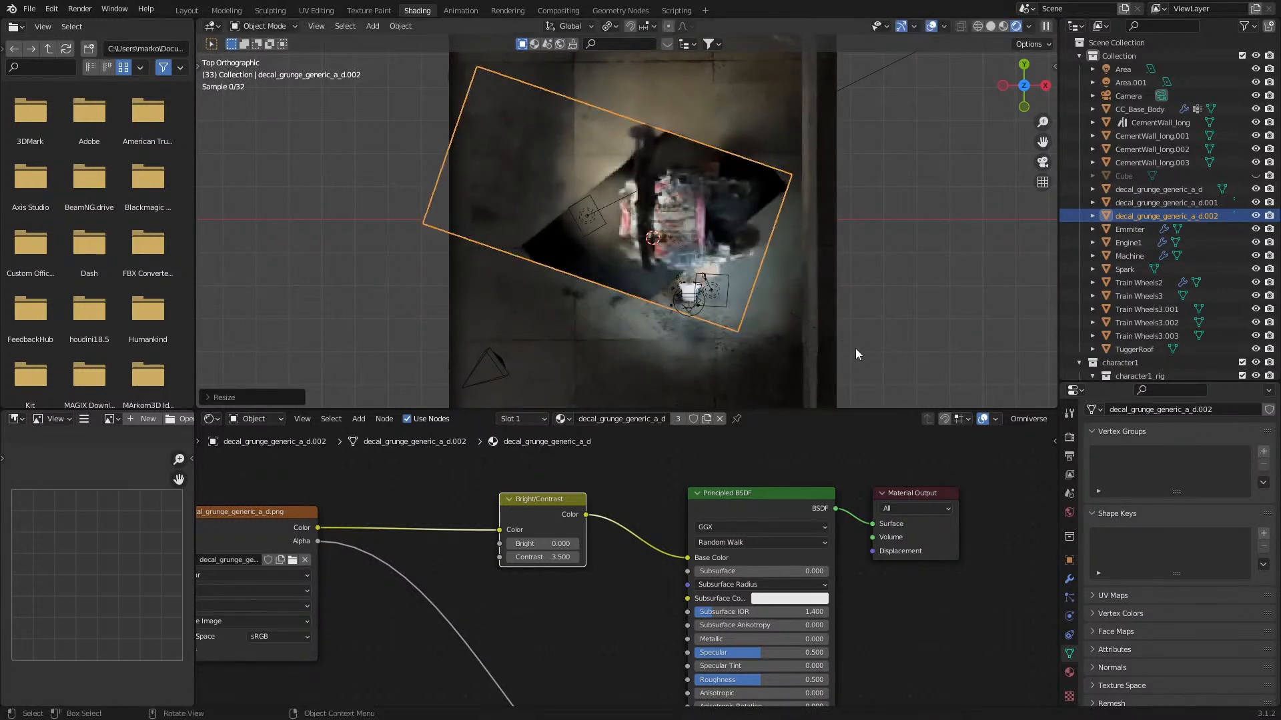
- Offset the new decal copy along Z to separate it from the other decals and check the floor through the camera
key(g)
key(z)
click(750, 312)
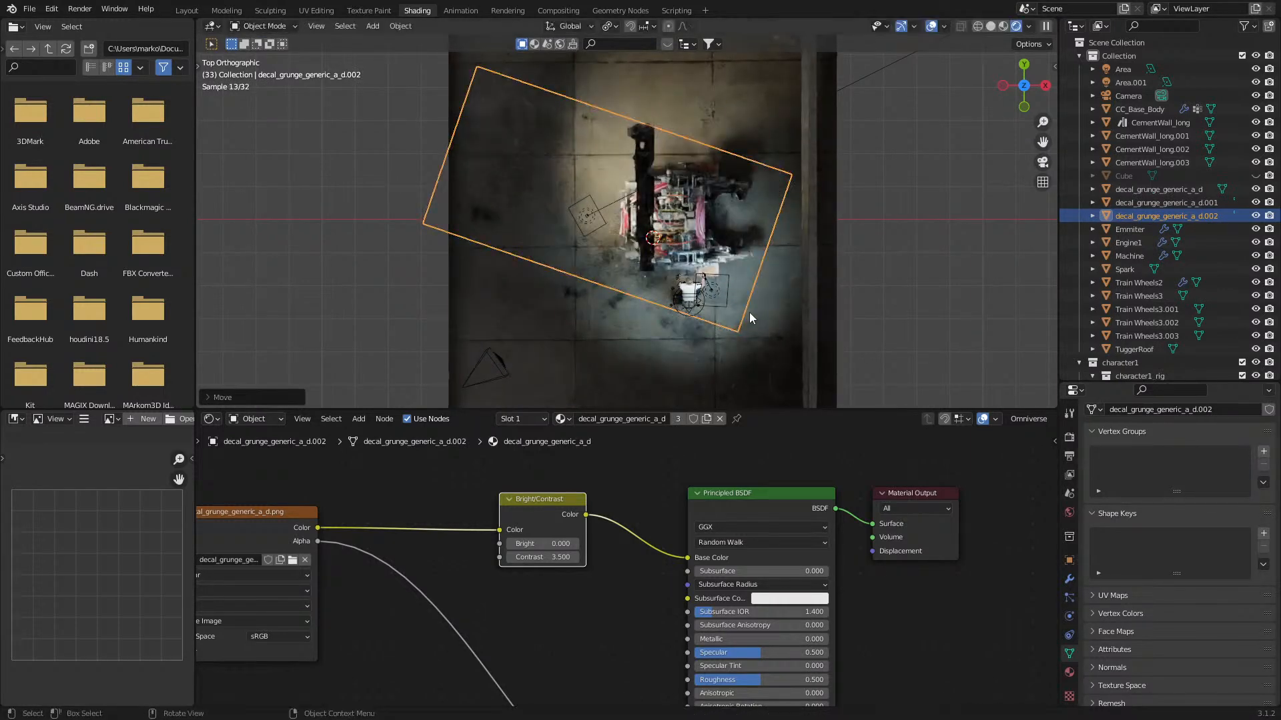
key(KP_0)
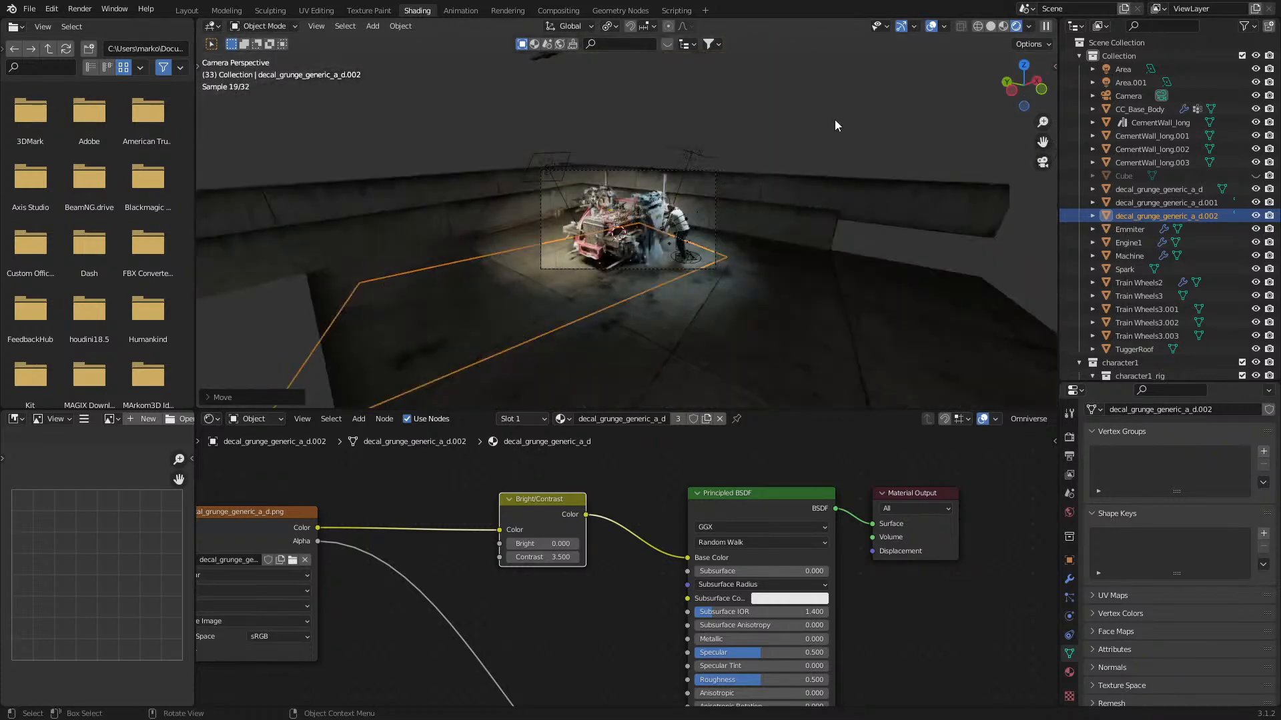
click(832, 136)
scroll(746, 276, up, 3)
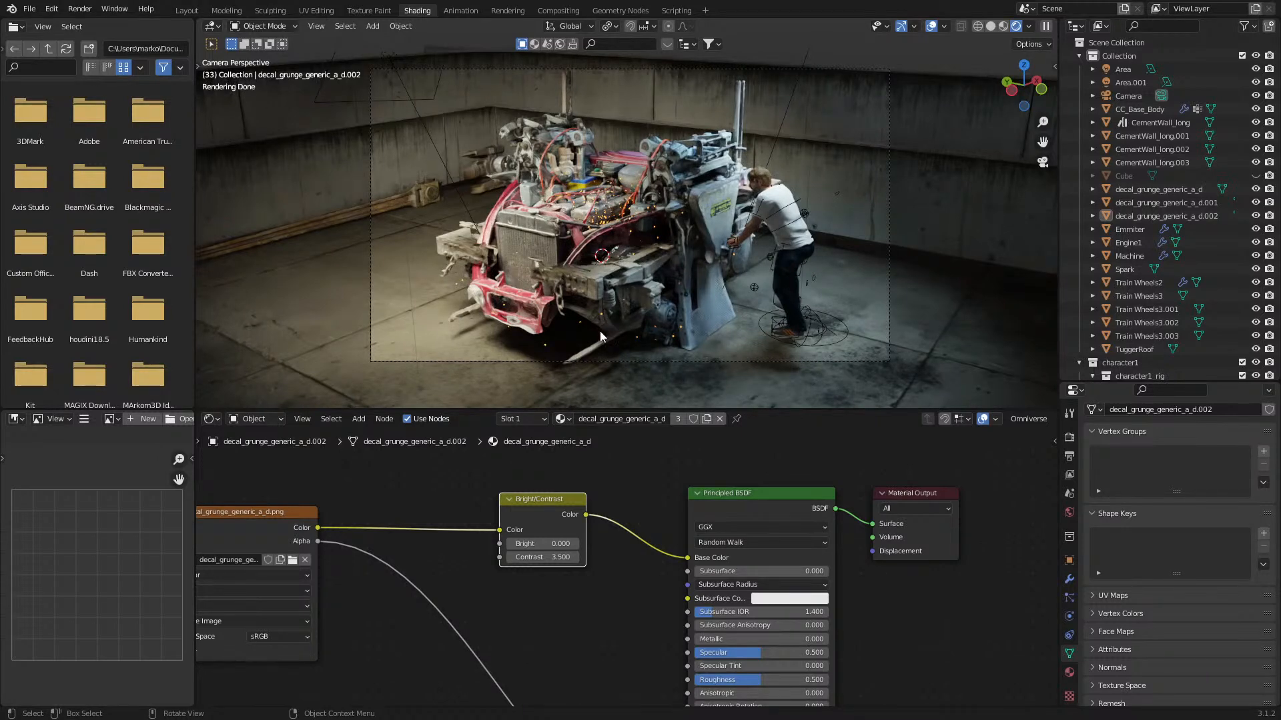
- Return to the Layout workspace and examine the dirtied floor around the character's feet
click(34, 9)
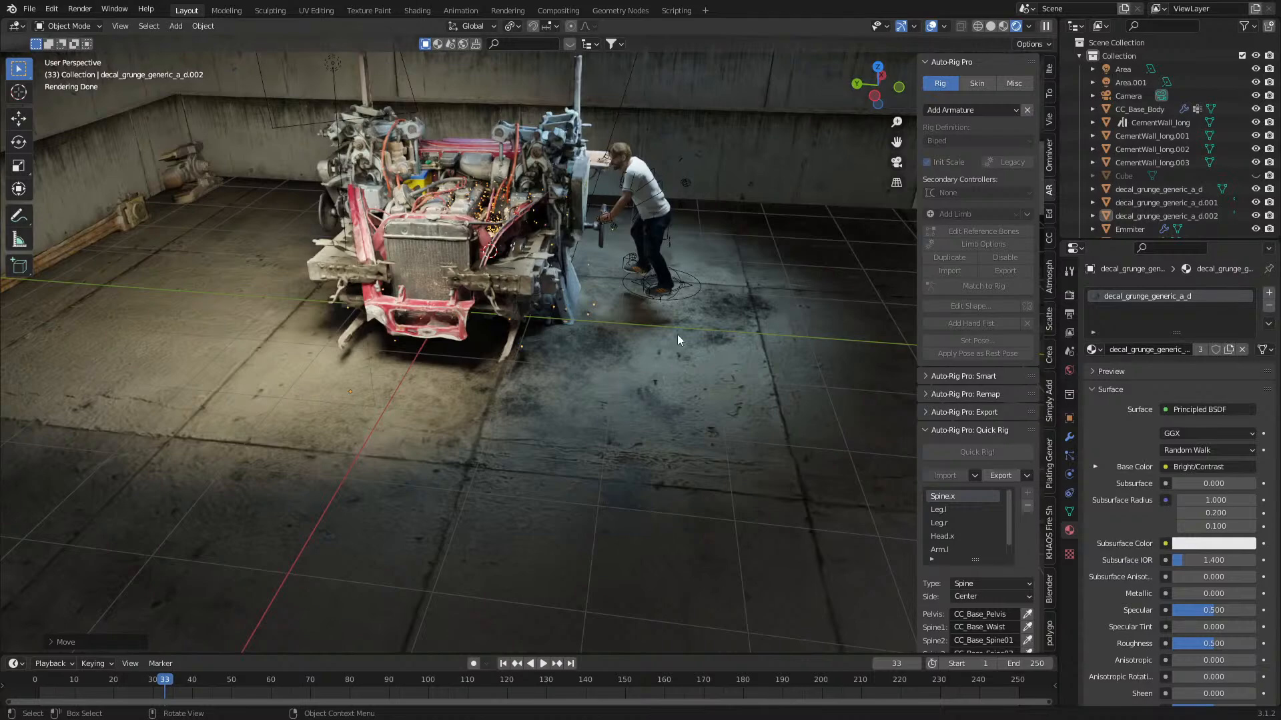
middle_drag(670, 325, 537, 317)
scroll(741, 374, up, 4)
shift+middle_drag(741, 373, 398, 303)
scroll(409, 304, down, 5)
middle_drag(471, 325, 697, 228)
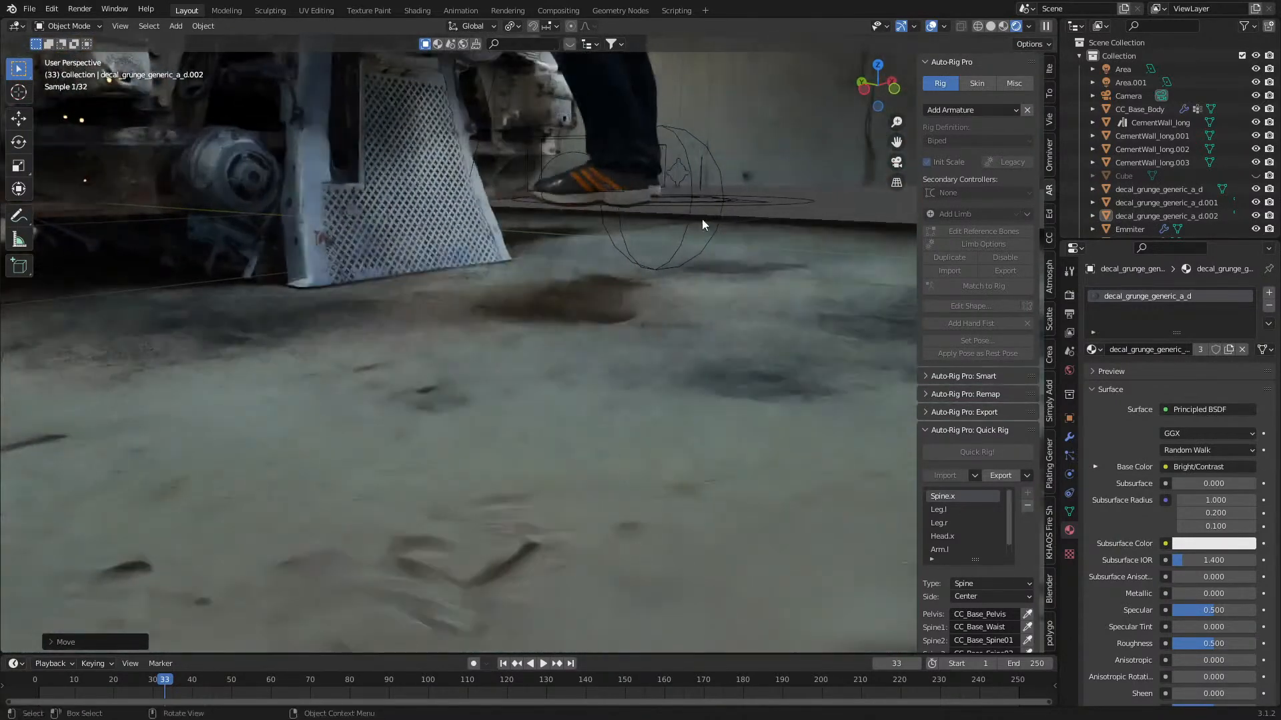
- Select the mechanic character's rig and switch it to Pose Mode
click(717, 208)
key(Home)
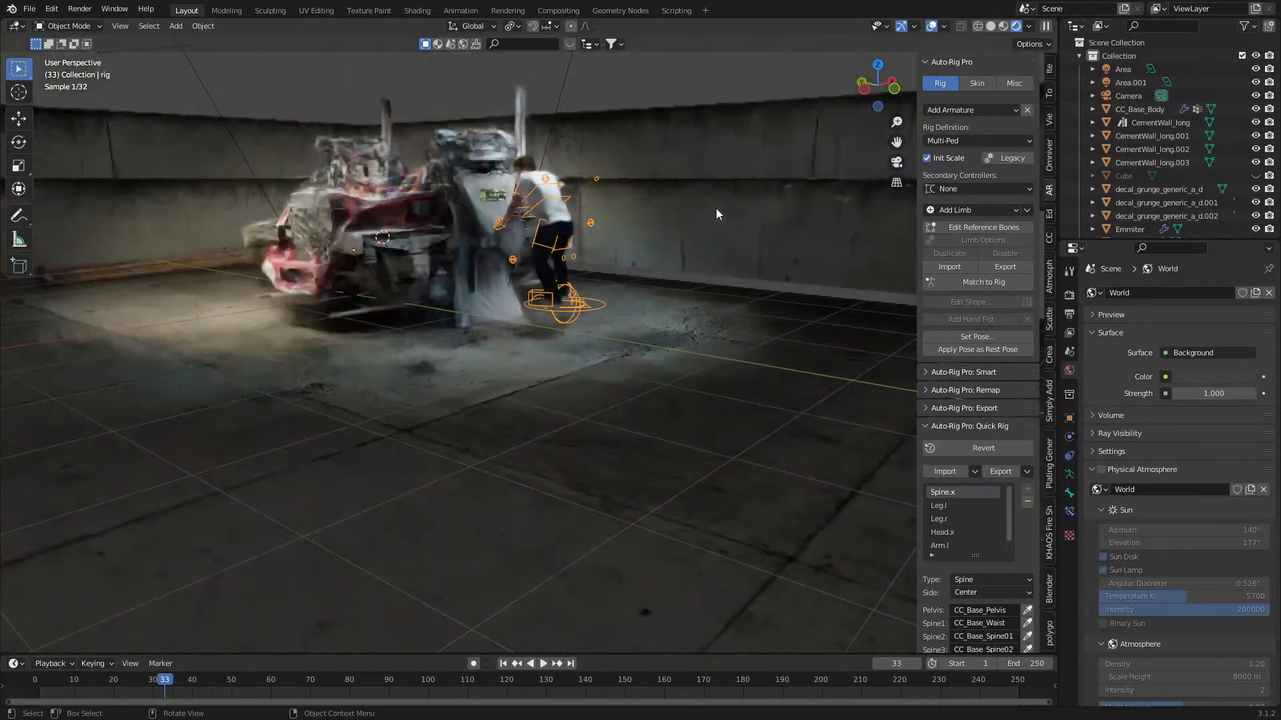
key(KP_Decimal)
key(KP_1)
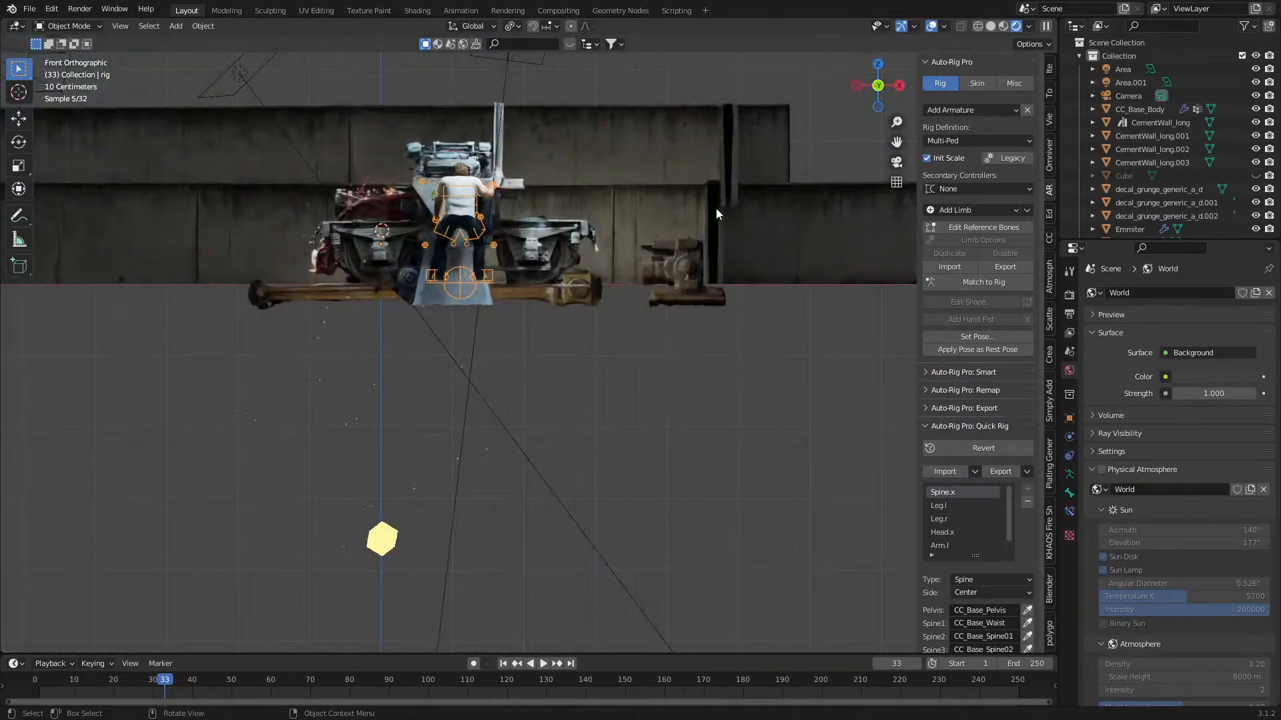
middle_drag(543, 291, 583, 327)
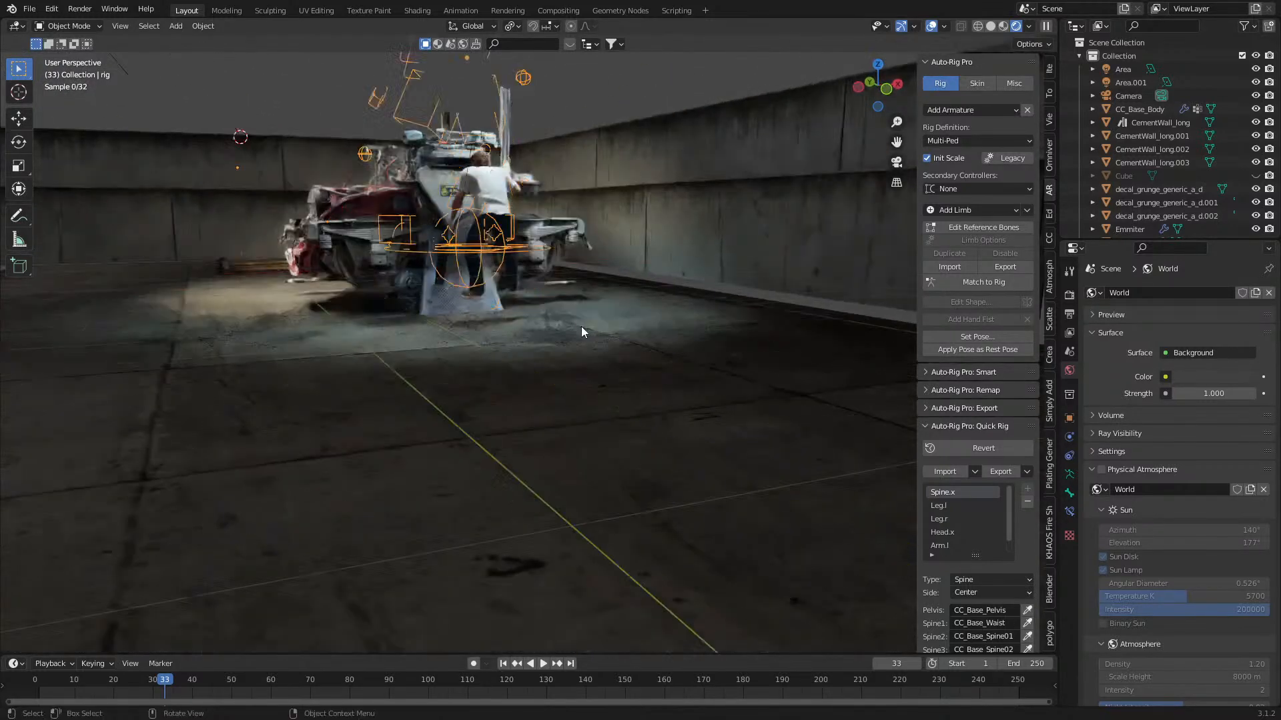
scroll(546, 280, up, 4)
shift+middle_drag(458, 177, 477, 244)
click(78, 26)
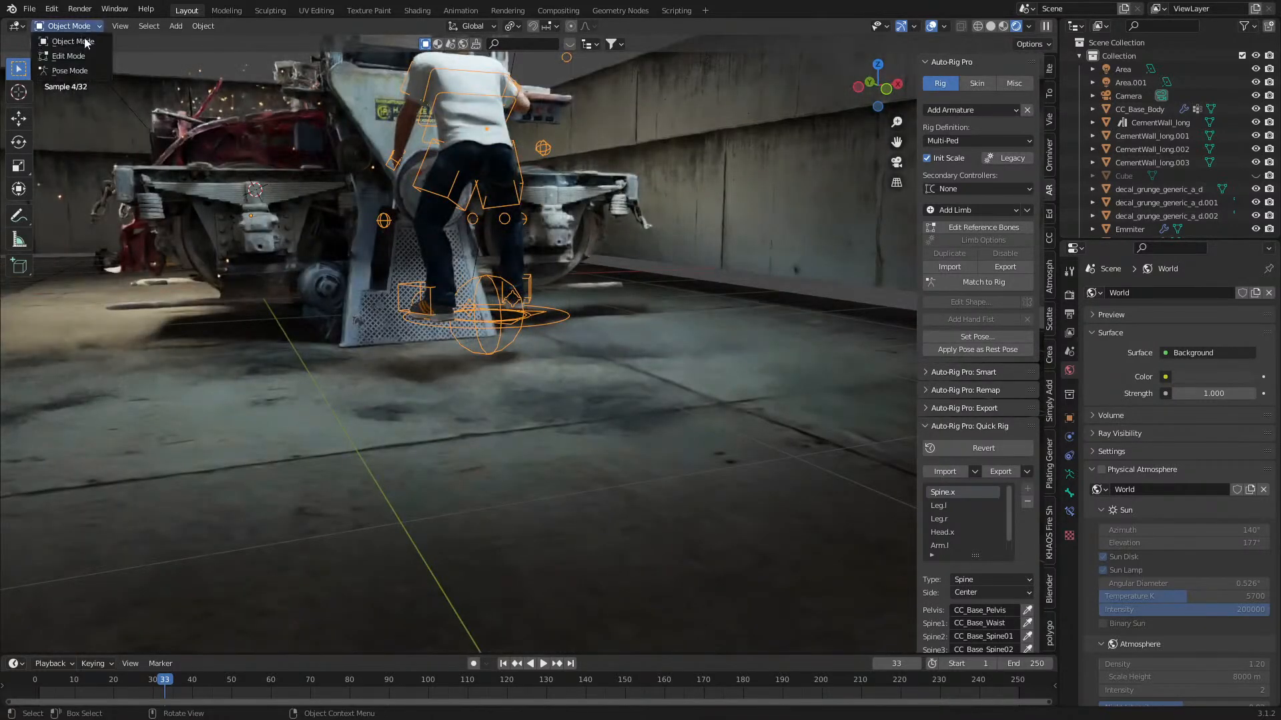
click(70, 71)
- Select the rig's c_pos controller and lower the character along Z onto the concrete floor
click(566, 317)
key(g)
key(z)
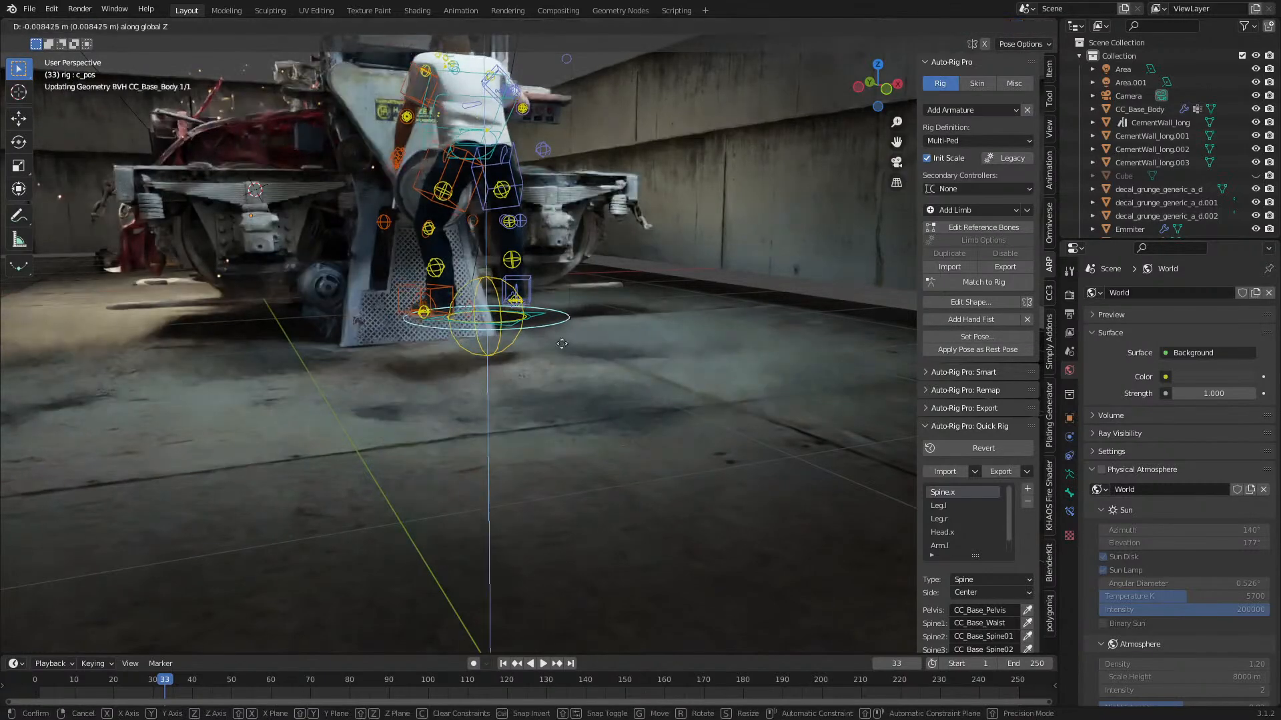
right_click(568, 375)
middle_drag(598, 93, 634, 187)
key(g)
key(z)
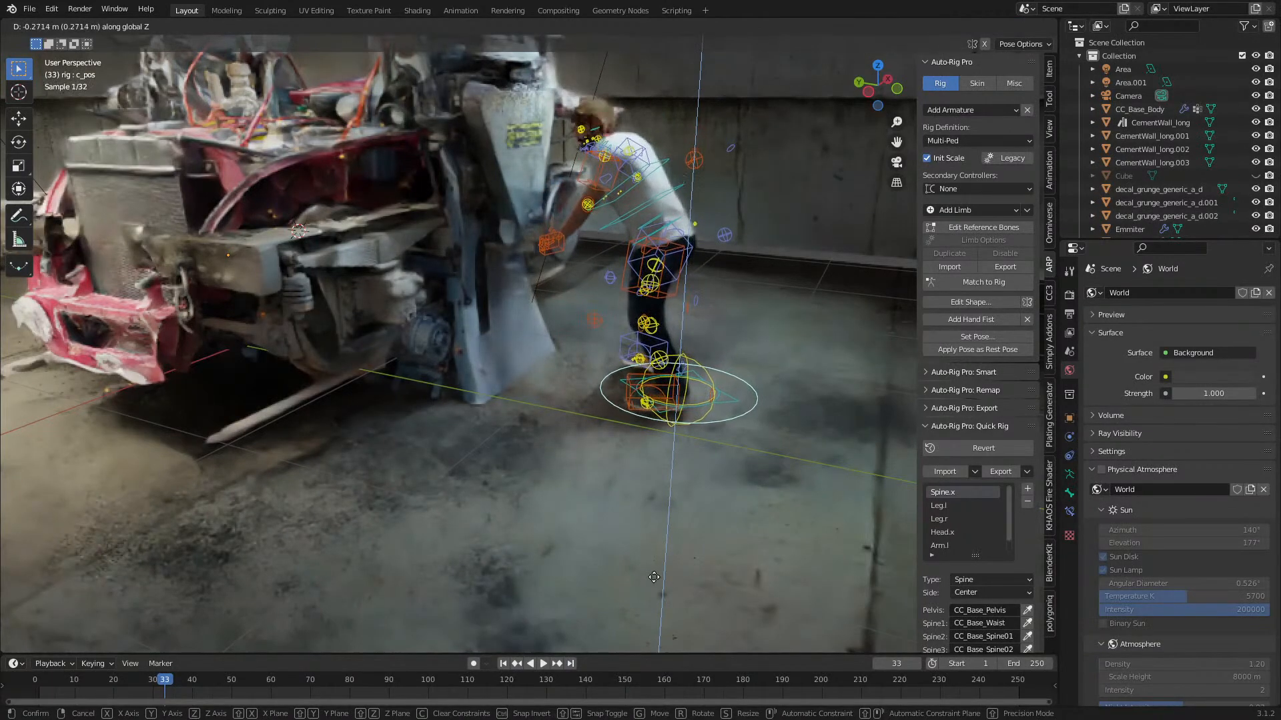
click(672, 533)
- Fine-tune the character's height at the shoes by moving c_pos down along Z about 0.008 m
scroll(598, 410, up, 6)
shift+middle_drag(598, 410, 686, 286)
key(g)
key(z)
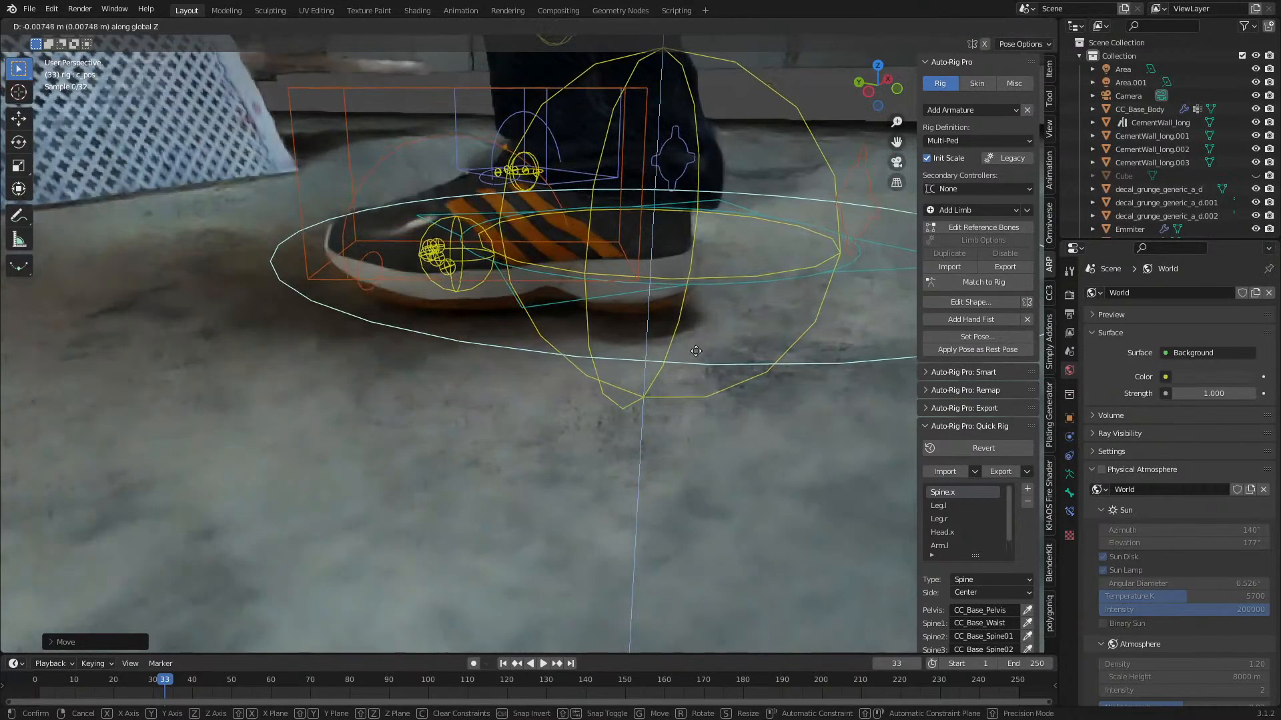
click(695, 355)
- Try to scale the character up with the c_pos controller
scroll(695, 355, down, 13)
shift+middle_drag(591, 303, 598, 337)
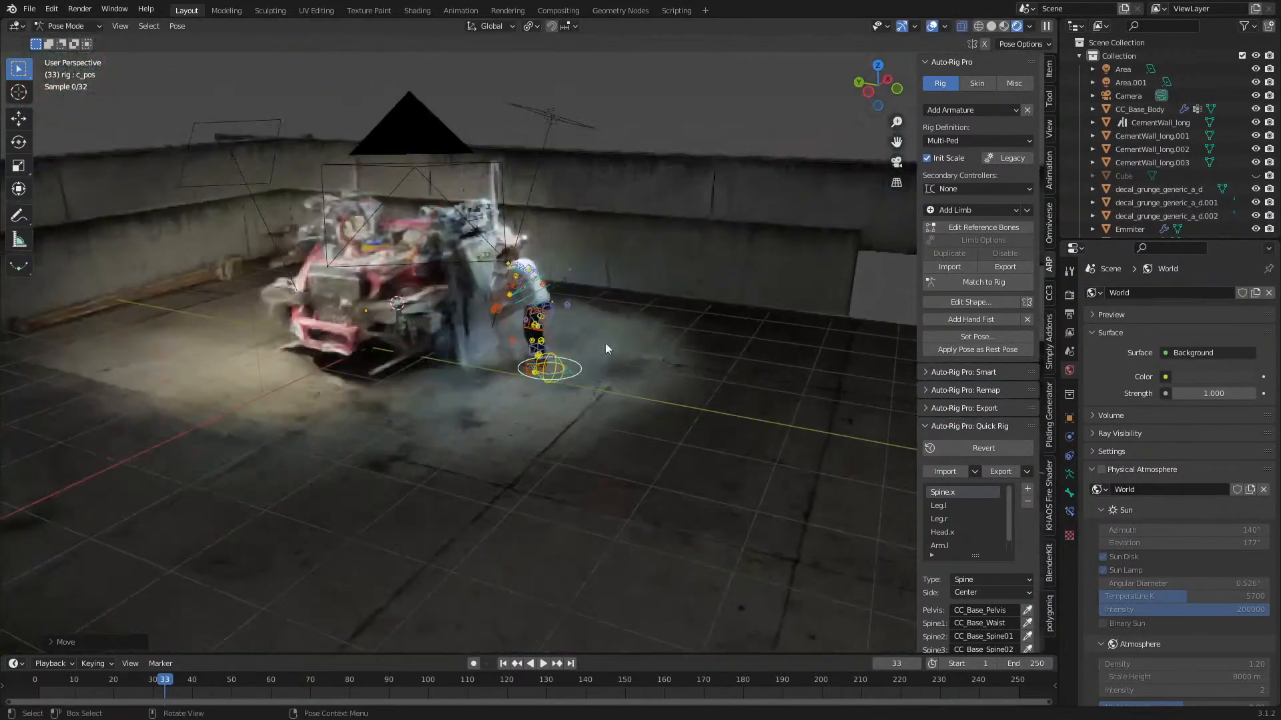
scroll(598, 339, up, 8)
key(s)
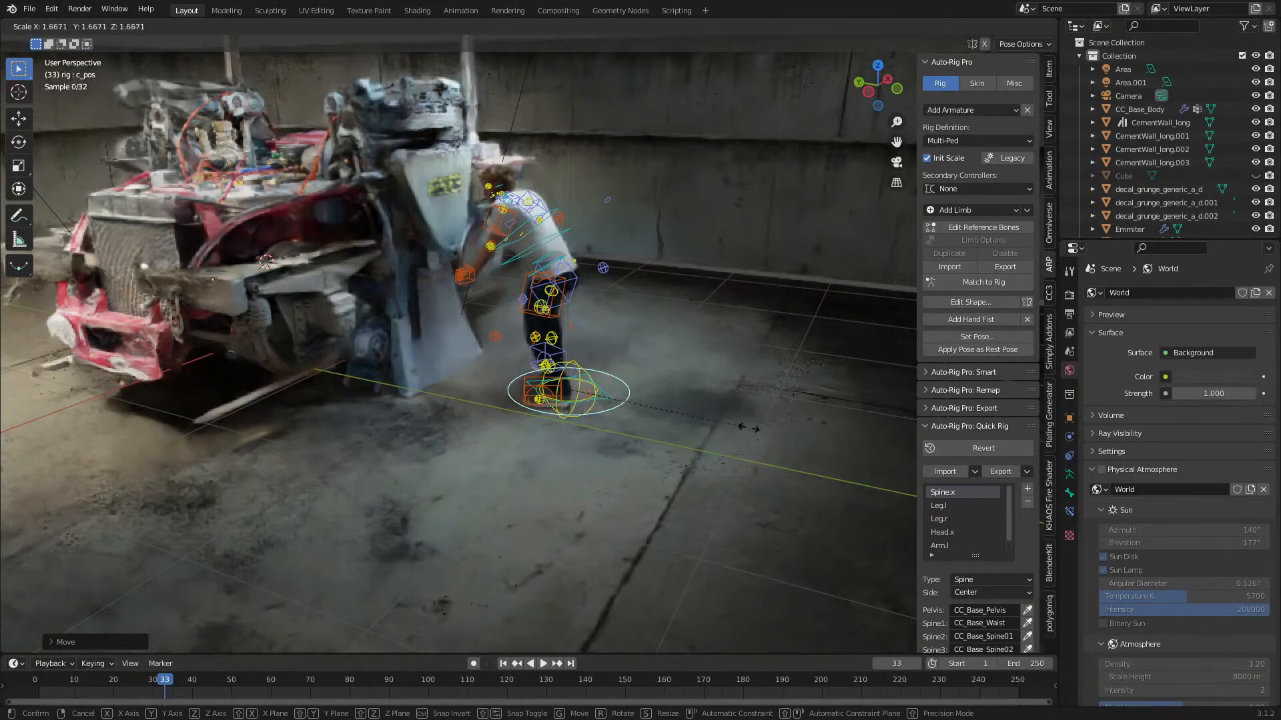
click(767, 431)
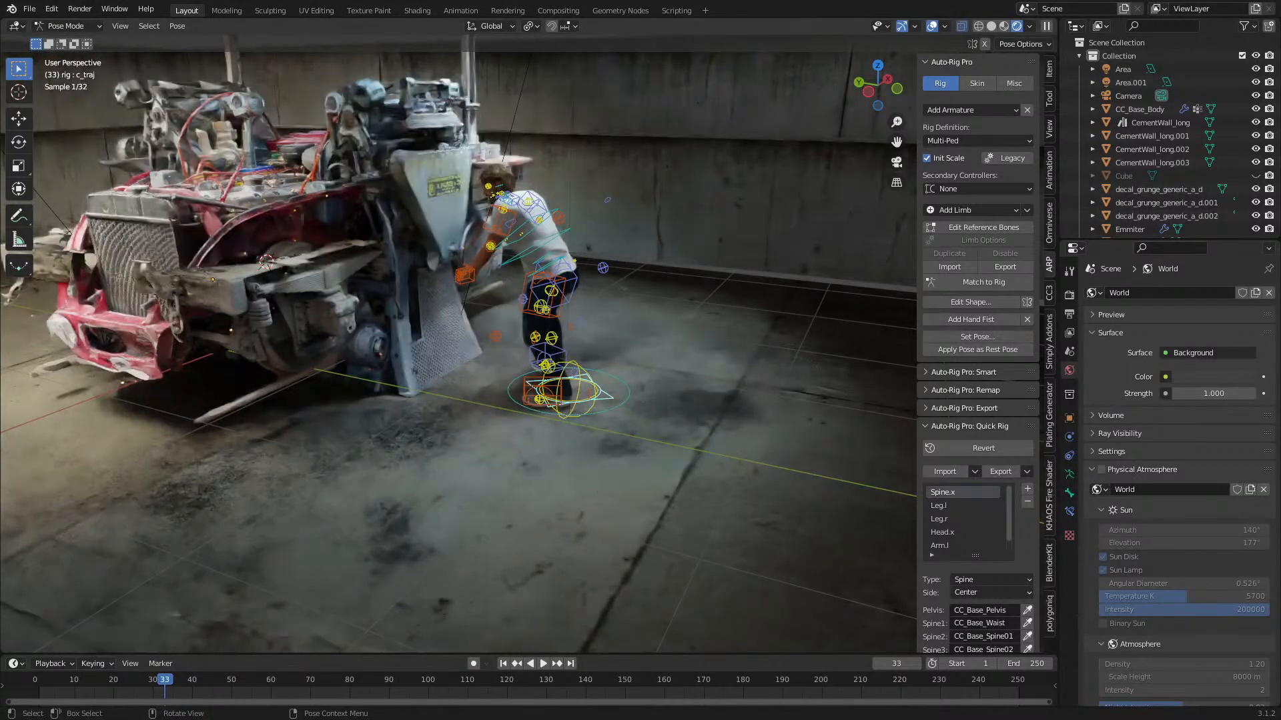
- Scale the character up by about 1.26 with the c_traj controller, and reselect the c_pos controller
key(s)
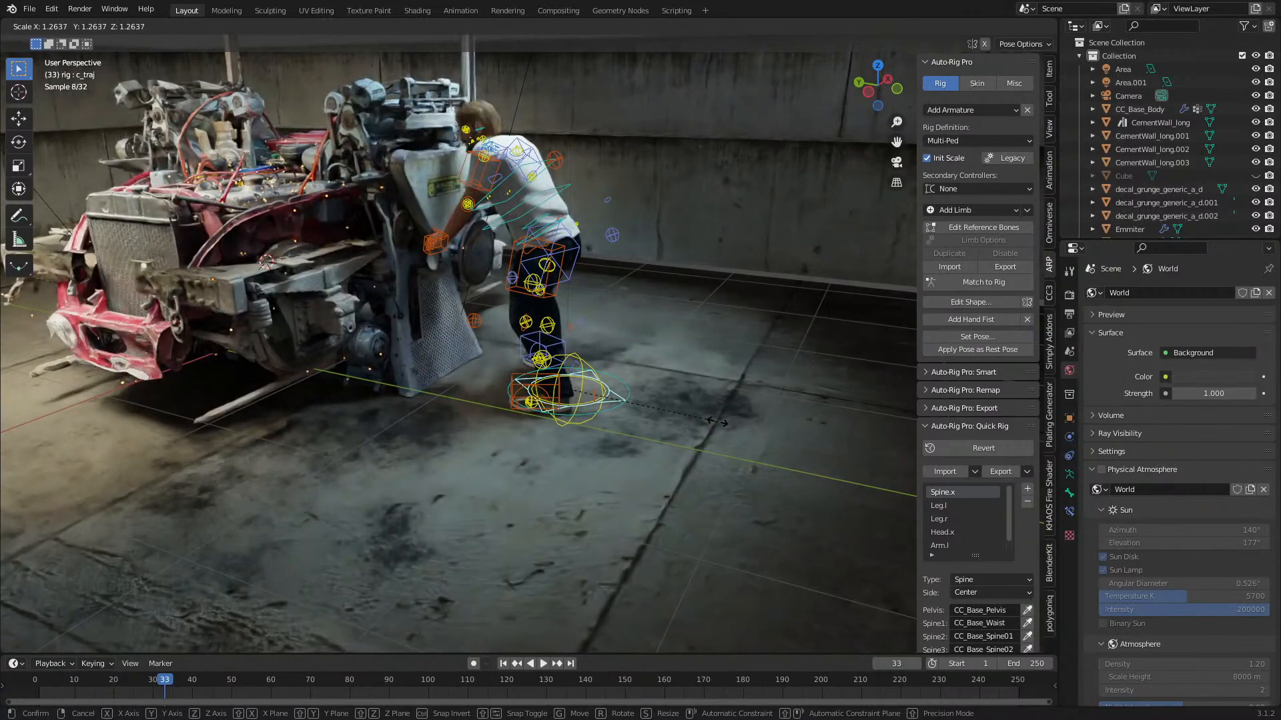
click(717, 422)
click(625, 406)
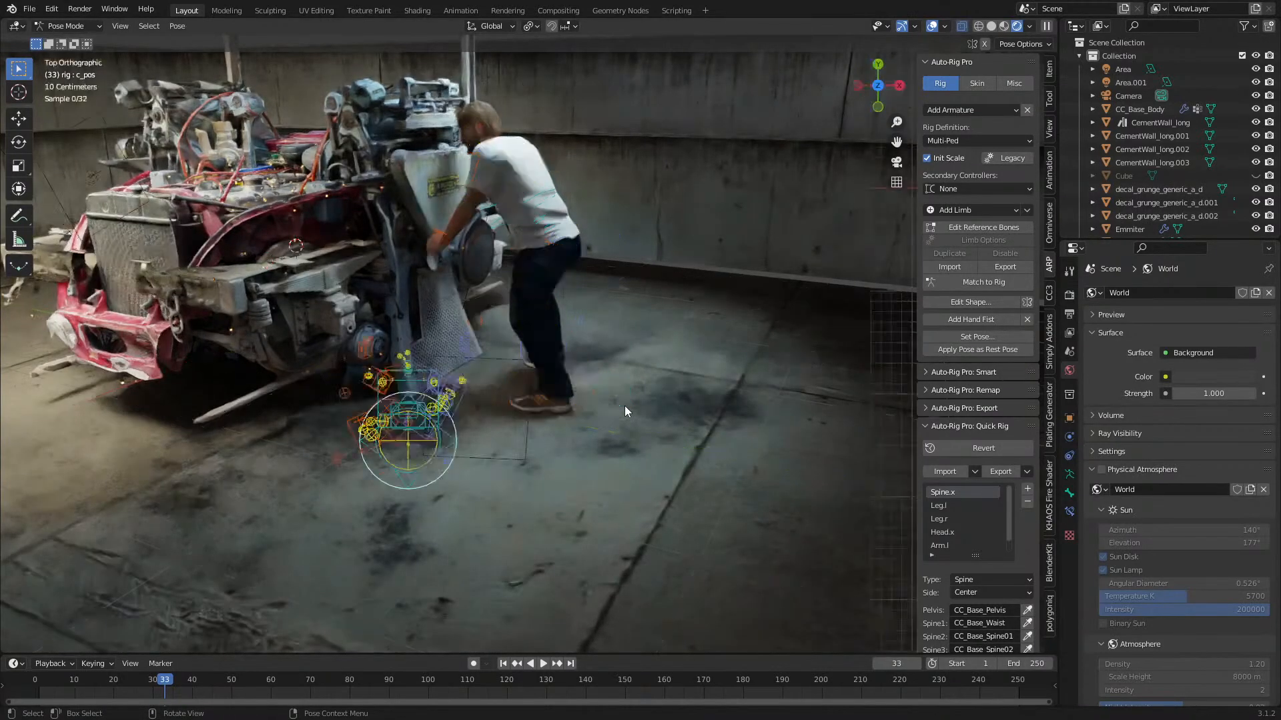
- Reposition the mechanic horizontally beside the engine from above, using the rig's c_pos controller
key(KP_7)
key(g)
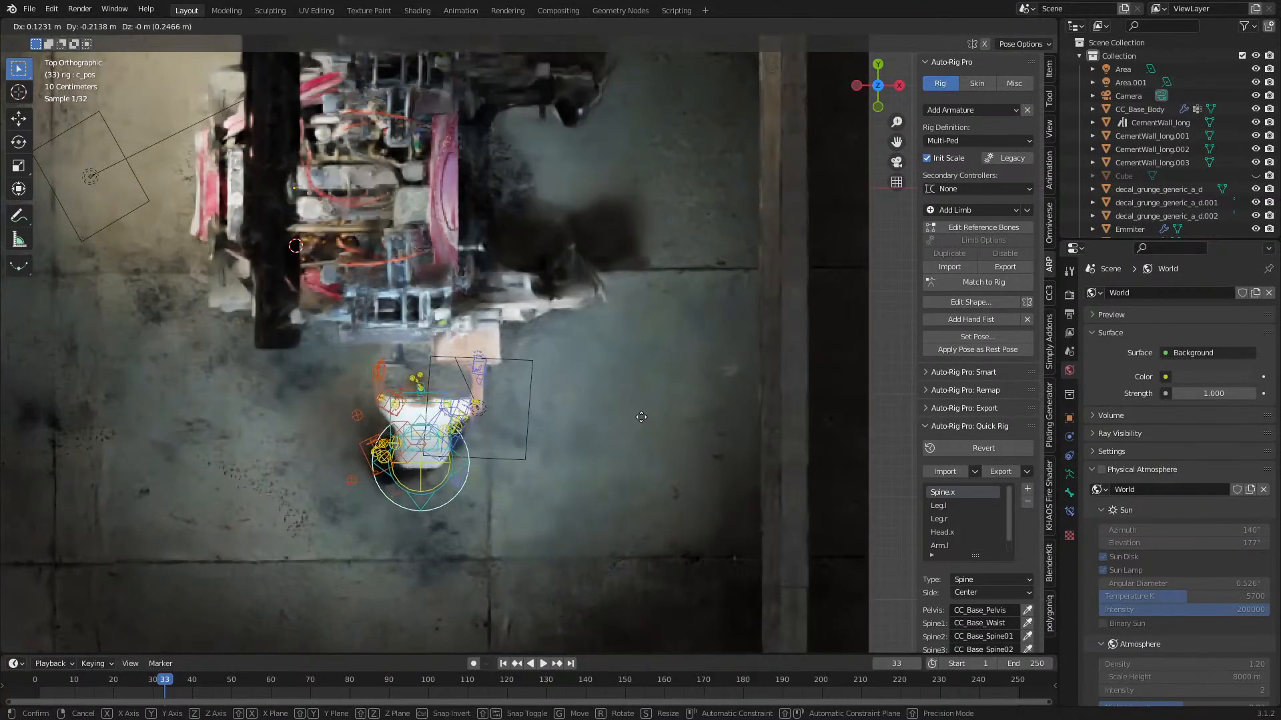
click(553, 402)
middle_drag(552, 403, 465, 308)
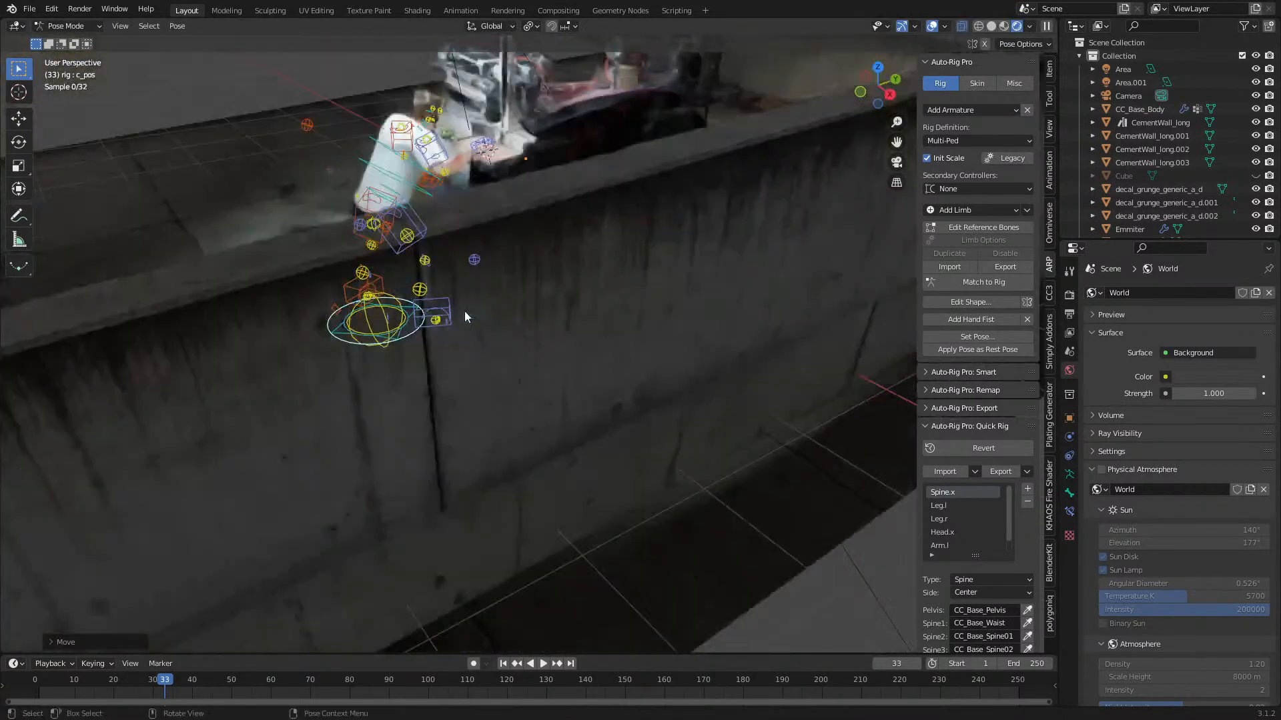
click(992, 27)
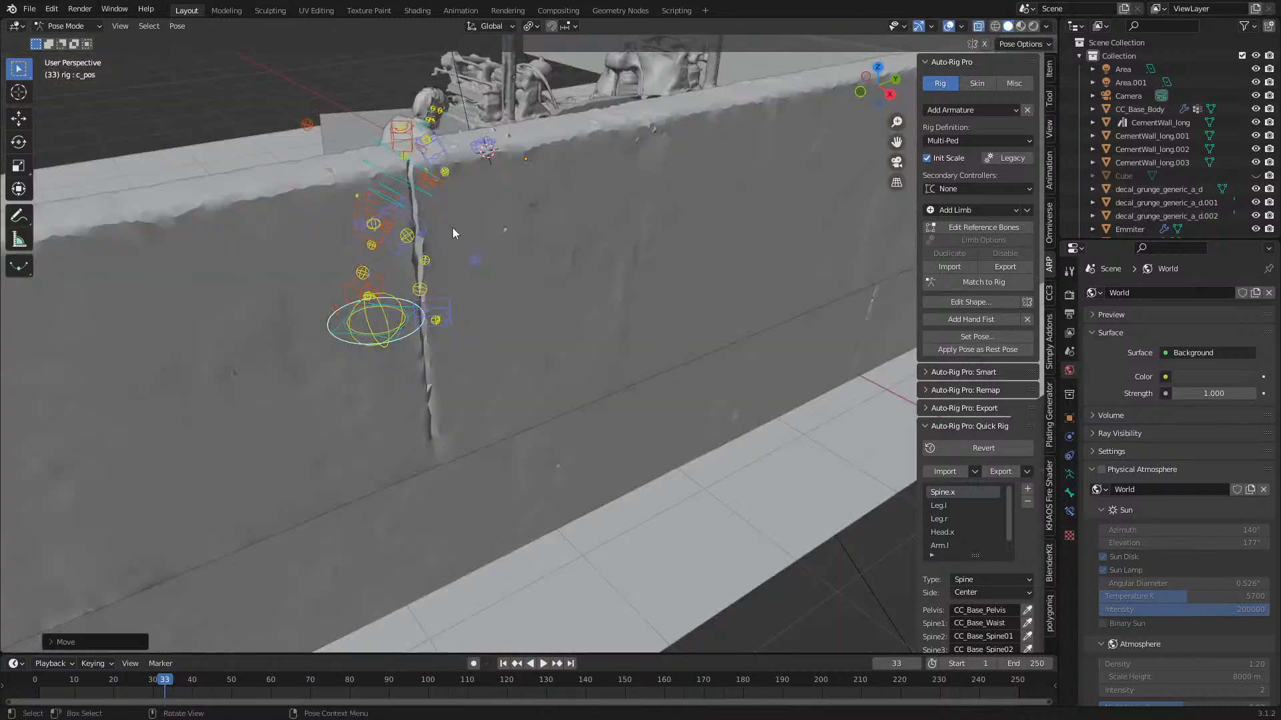
middle_drag(446, 228, 645, 241)
scroll(600, 300, up, 4)
mouse_move(583, 331)
middle_down()
mouse_move(624, 295)
mouse_move(589, 330)
middle_up()
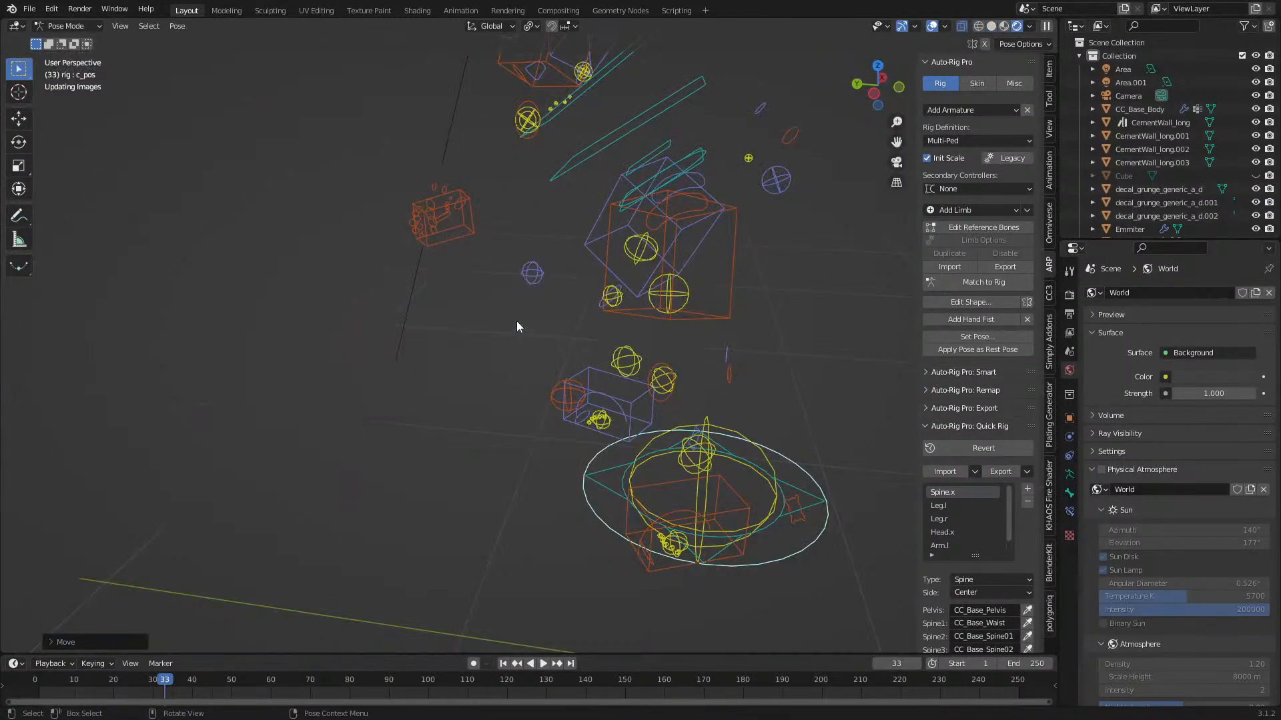
scroll(517, 320, down, 3)
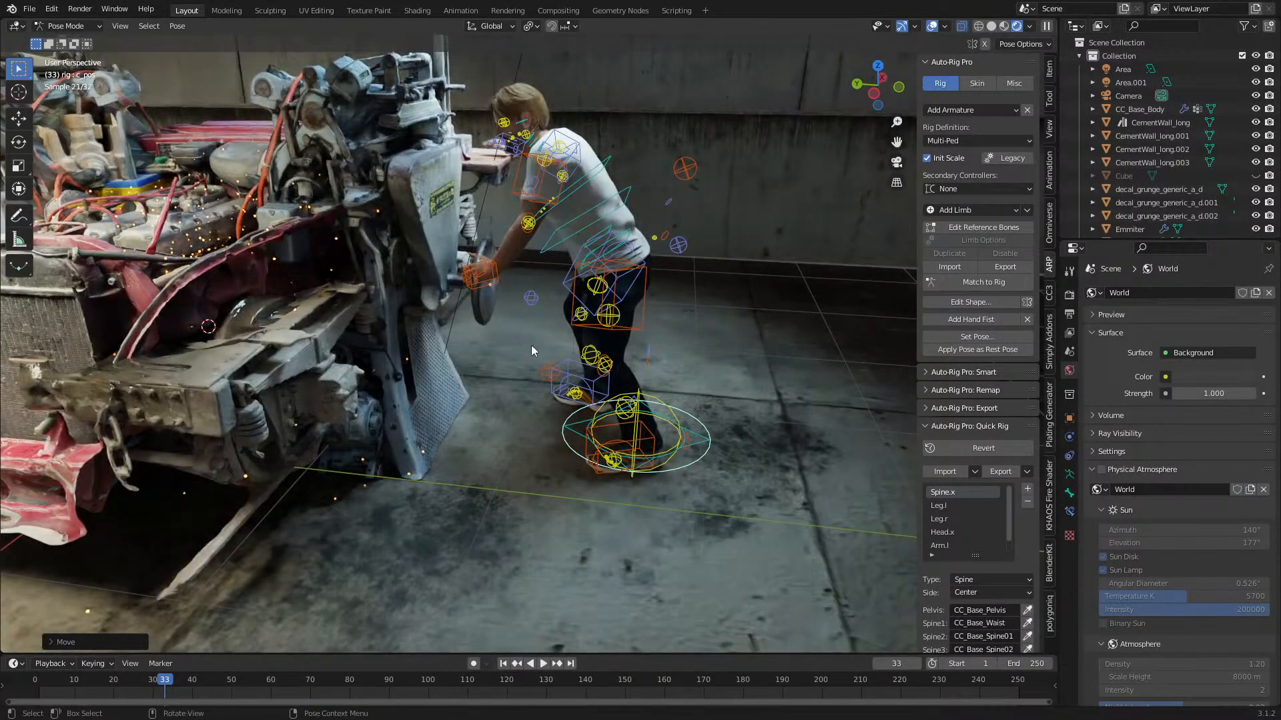
- Select the left hand's c_hand_ik.l controller and move the hand horizontally against the wheel, working from above in solid shading
click(493, 283)
click(991, 27)
key(KP_7)
scroll(449, 363, up, 5)
key(g)
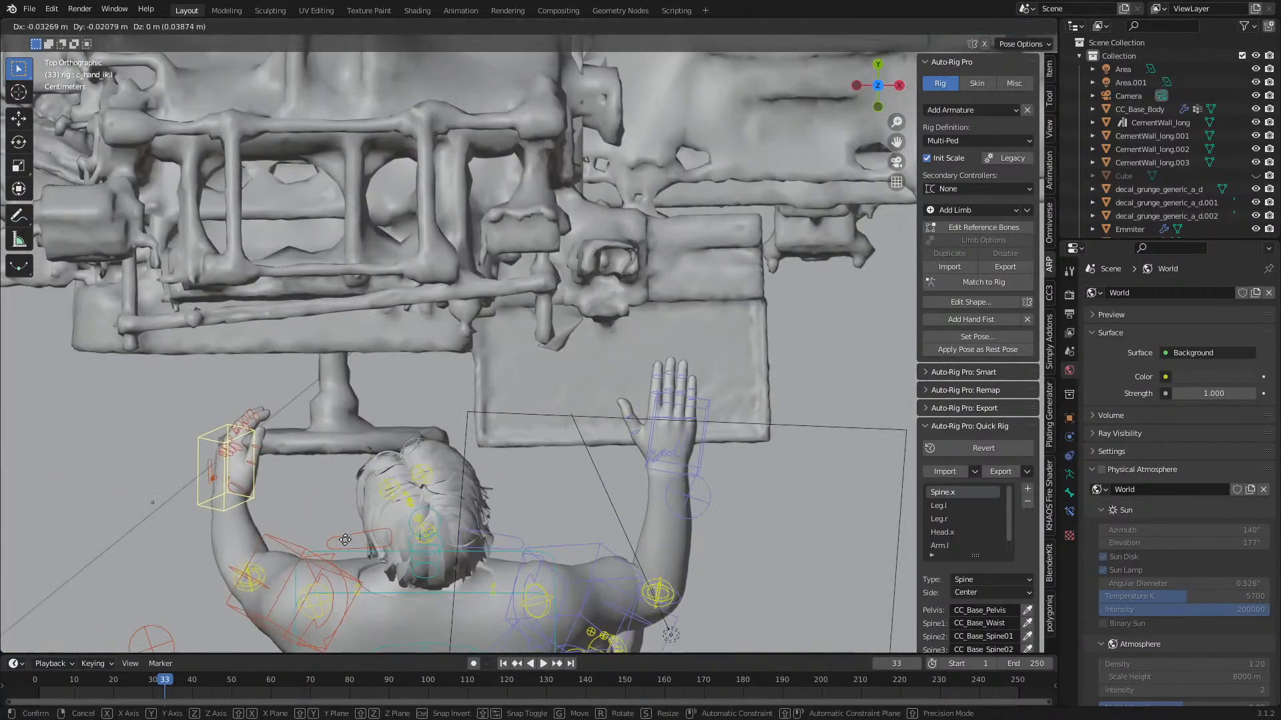
click(346, 558)
middle_drag(346, 558, 632, 447)
- Rotate the left hand's IK controller about its local Y and X axes to fit the hand against the wheel
key(r)
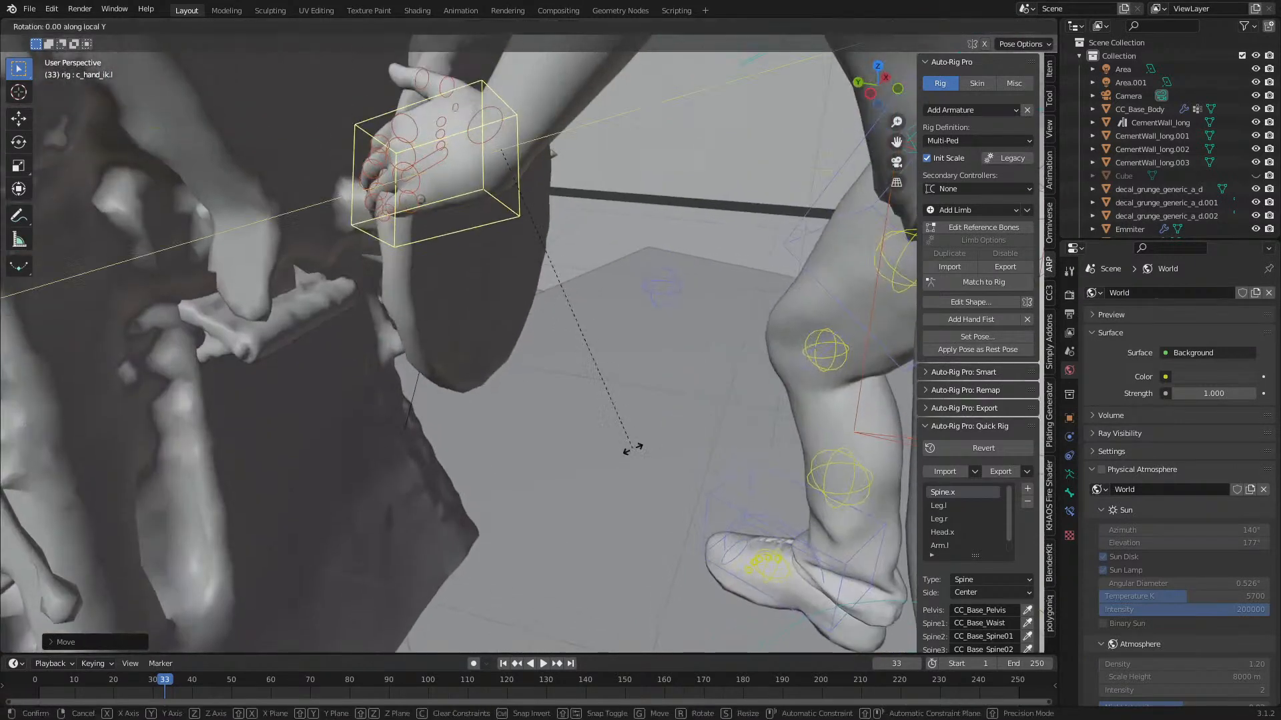
click(611, 485)
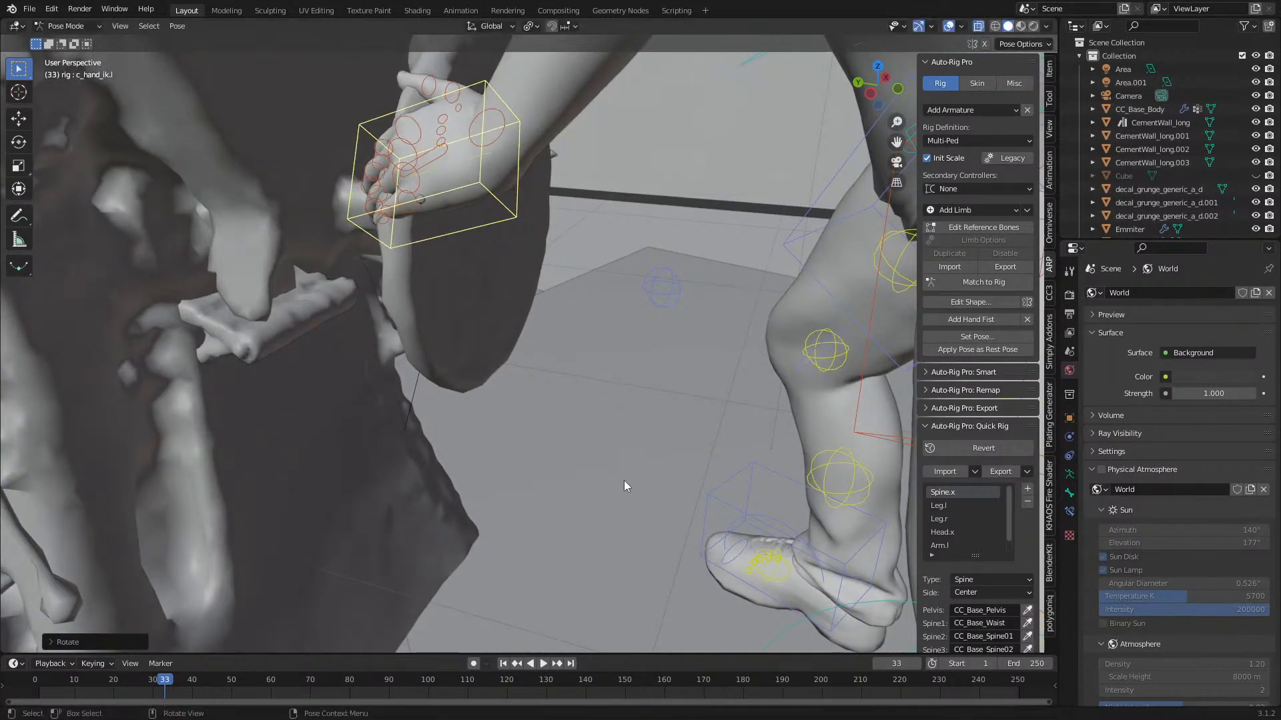
key(r)
key(x)
key(x)
click(610, 485)
- Move the right hand's c_hand_ik.r controller down so the palm rests on the engine's flat plate
middle_drag(576, 307, 482, 287)
middle_drag(374, 310, 530, 314)
scroll(530, 314, up, 3)
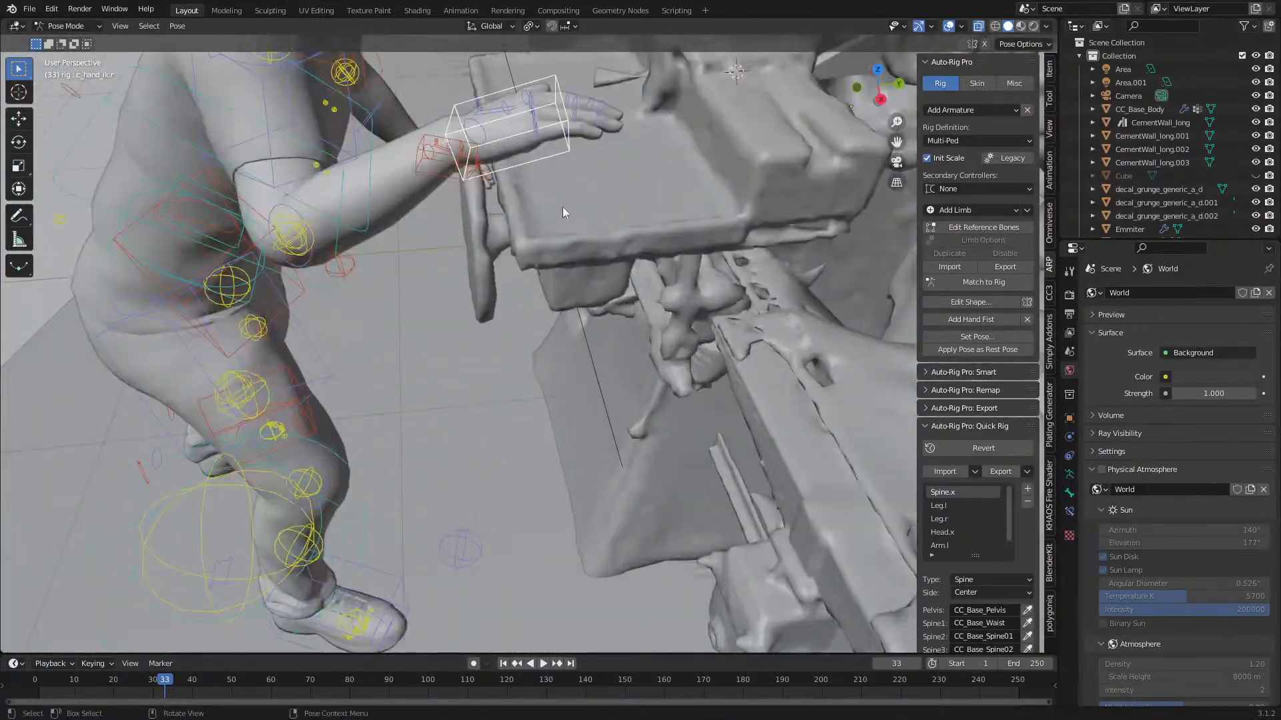
key(g)
click(587, 249)
key(g)
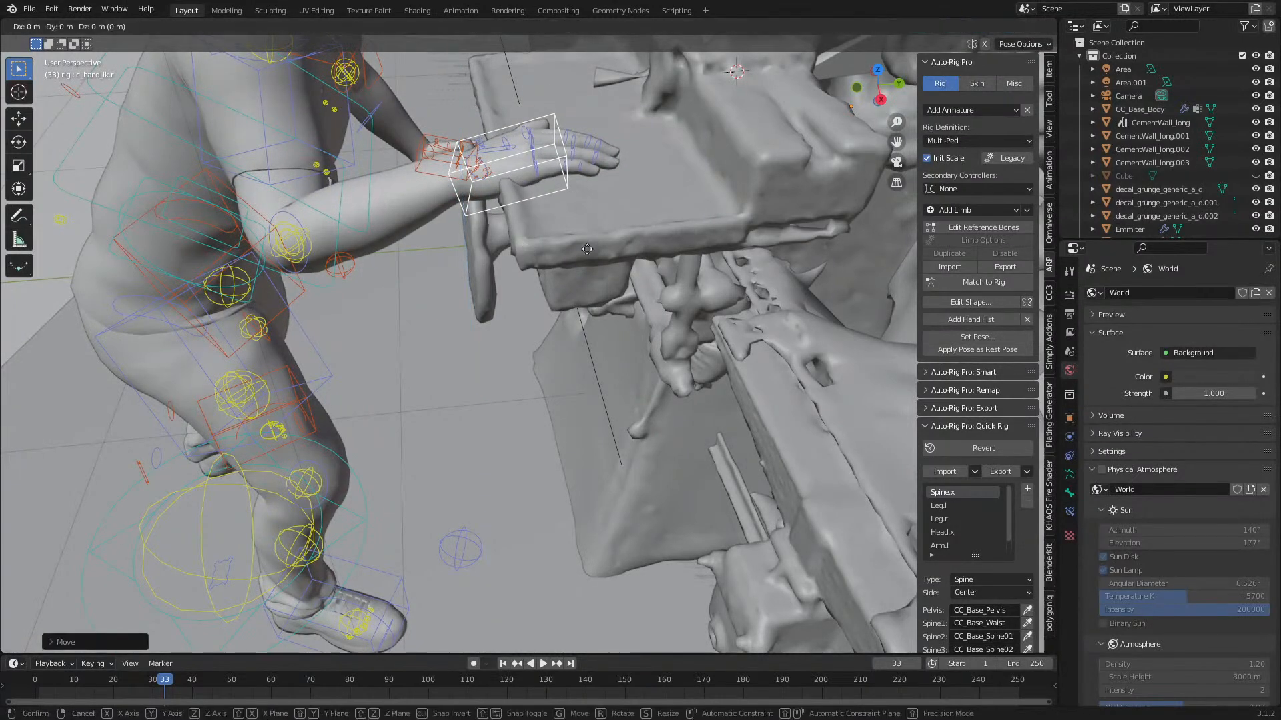
click(549, 266)
middle_drag(550, 265, 570, 371)
scroll(586, 267, up, 2)
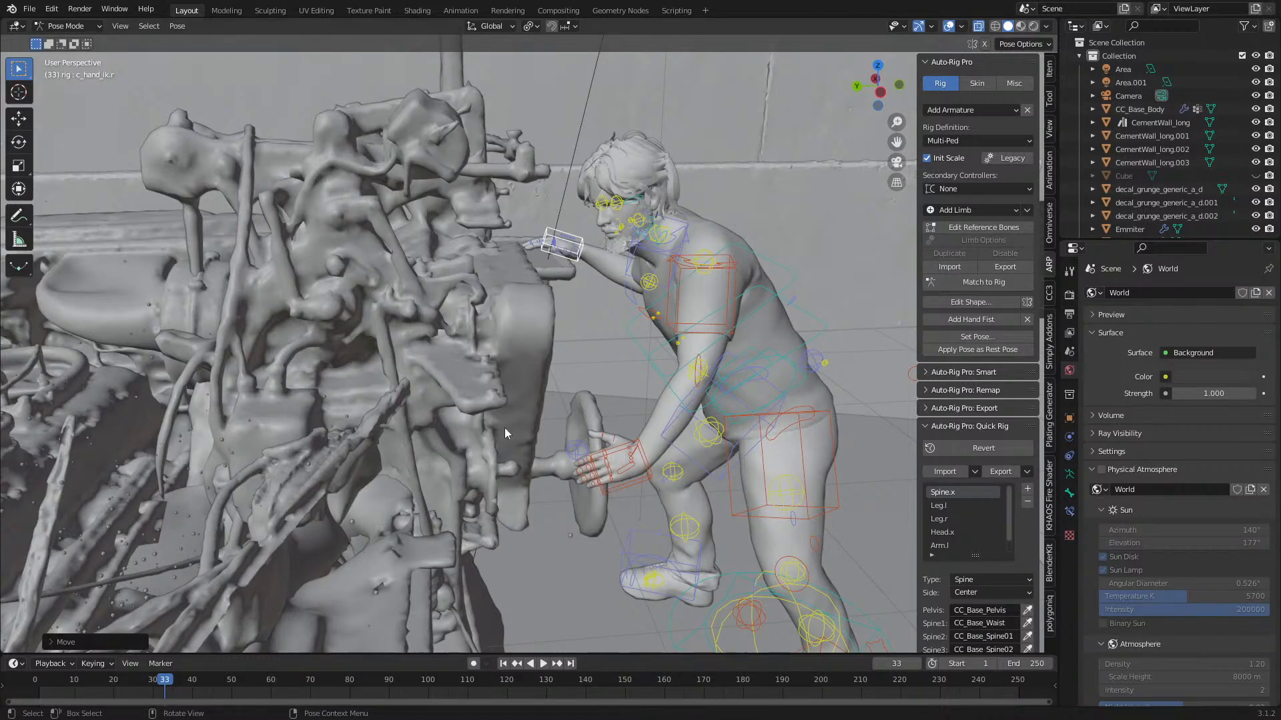
- Render frame 33 through the camera, inspect the mechanic's new pose, and close the render result
scroll(398, 444, down, 4)
middle_drag(398, 444, 360, 446)
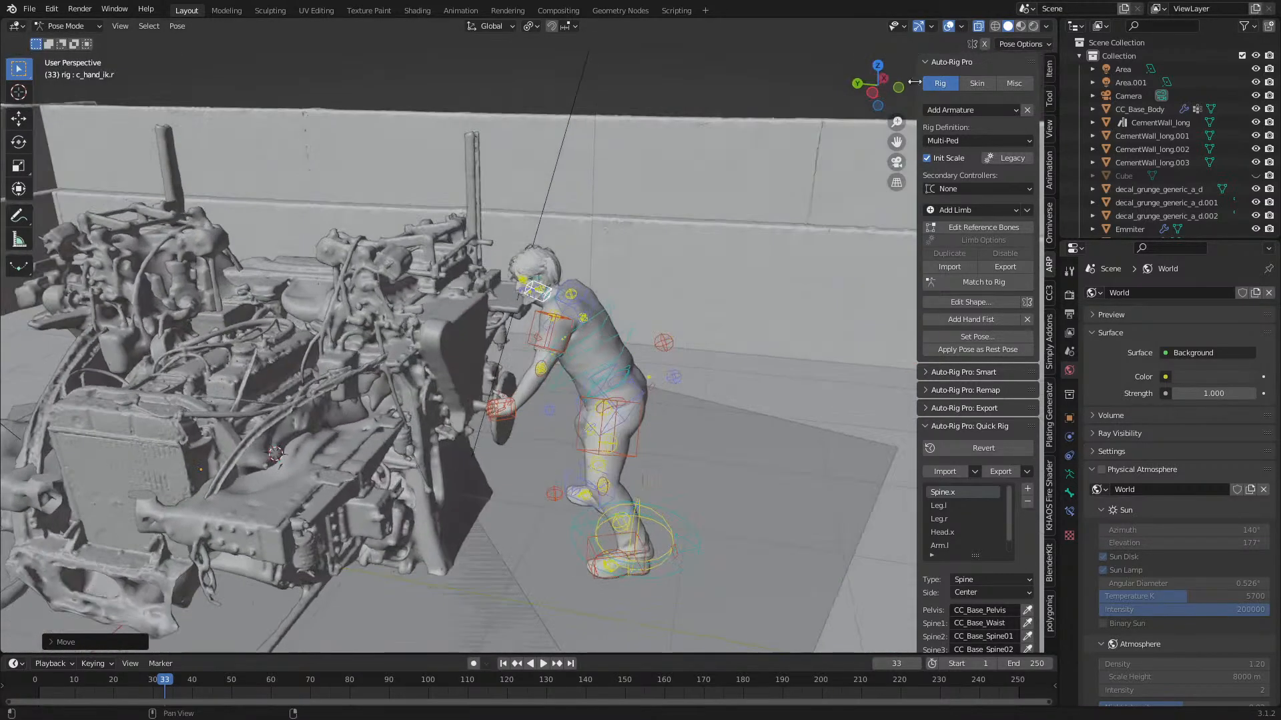
click(1020, 26)
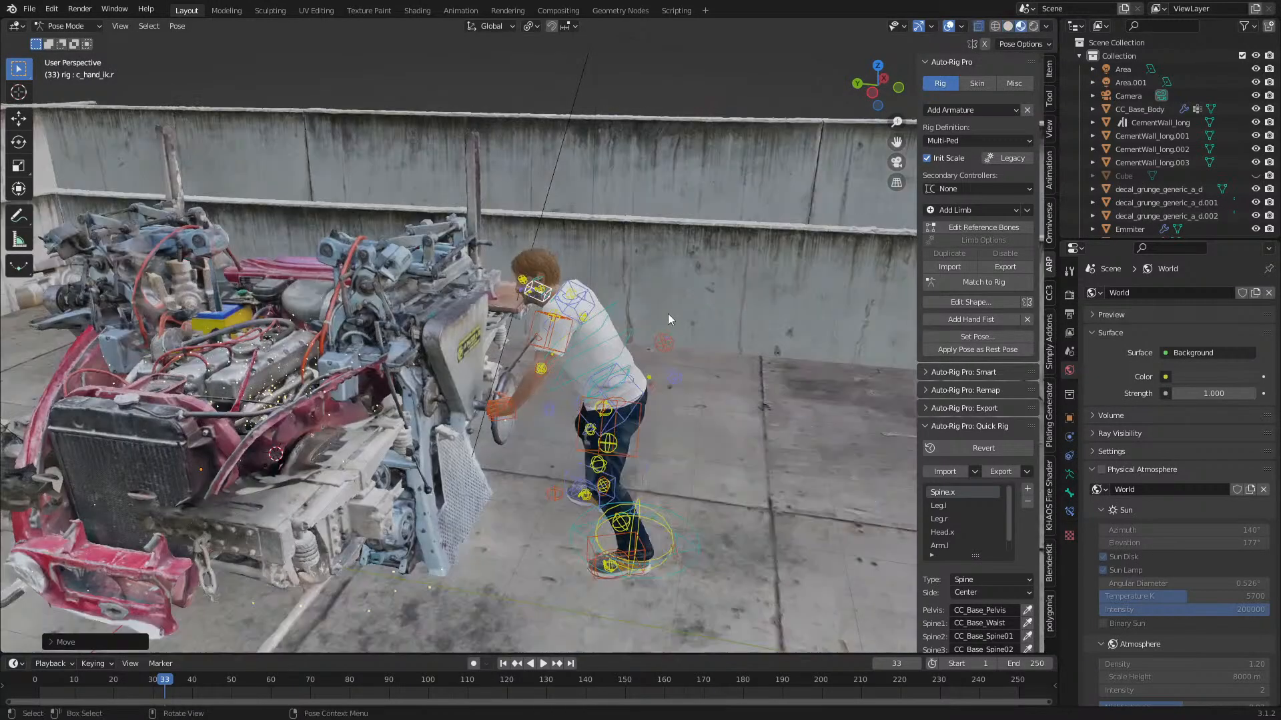
key(KP_0)
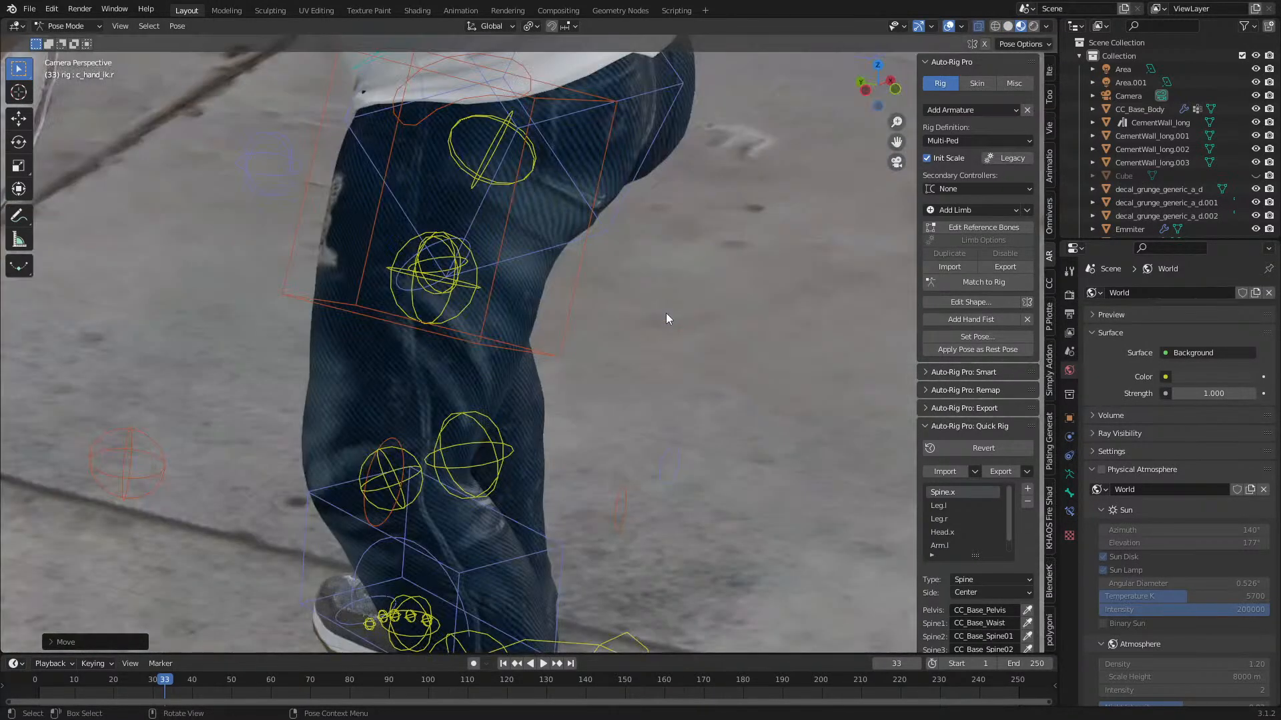
key(F12)
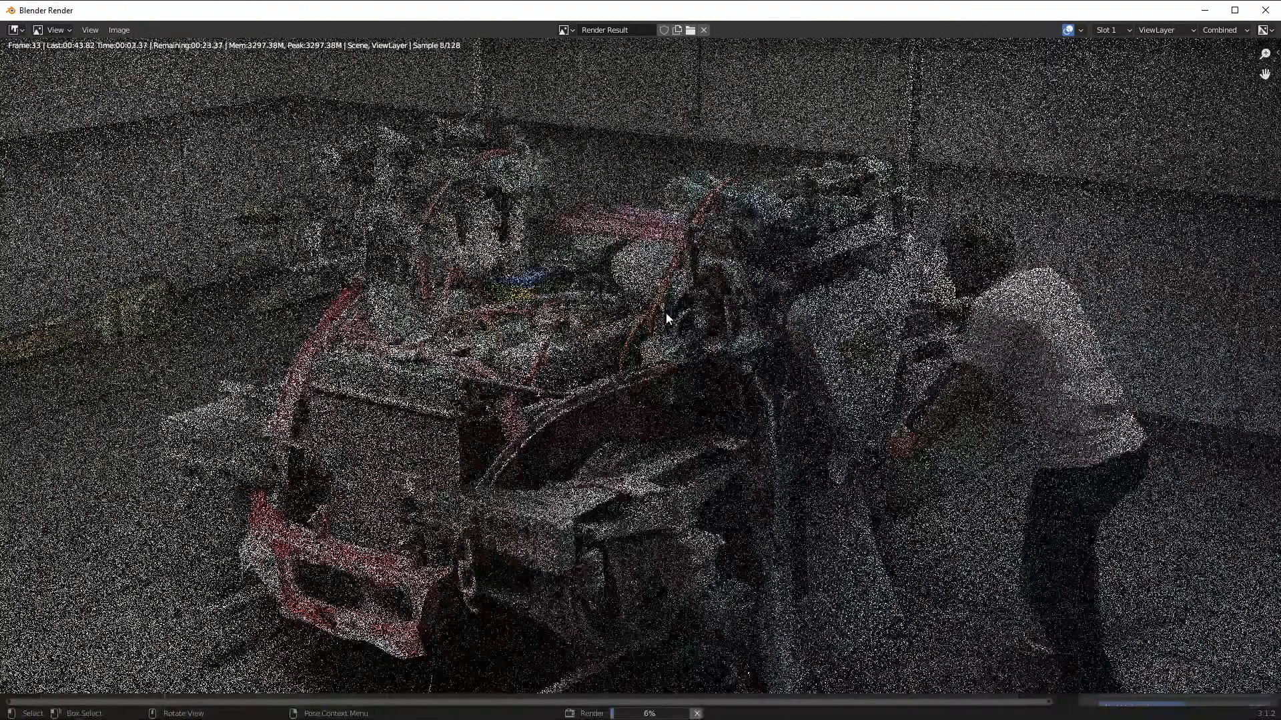
scroll(662, 313, down, 1)
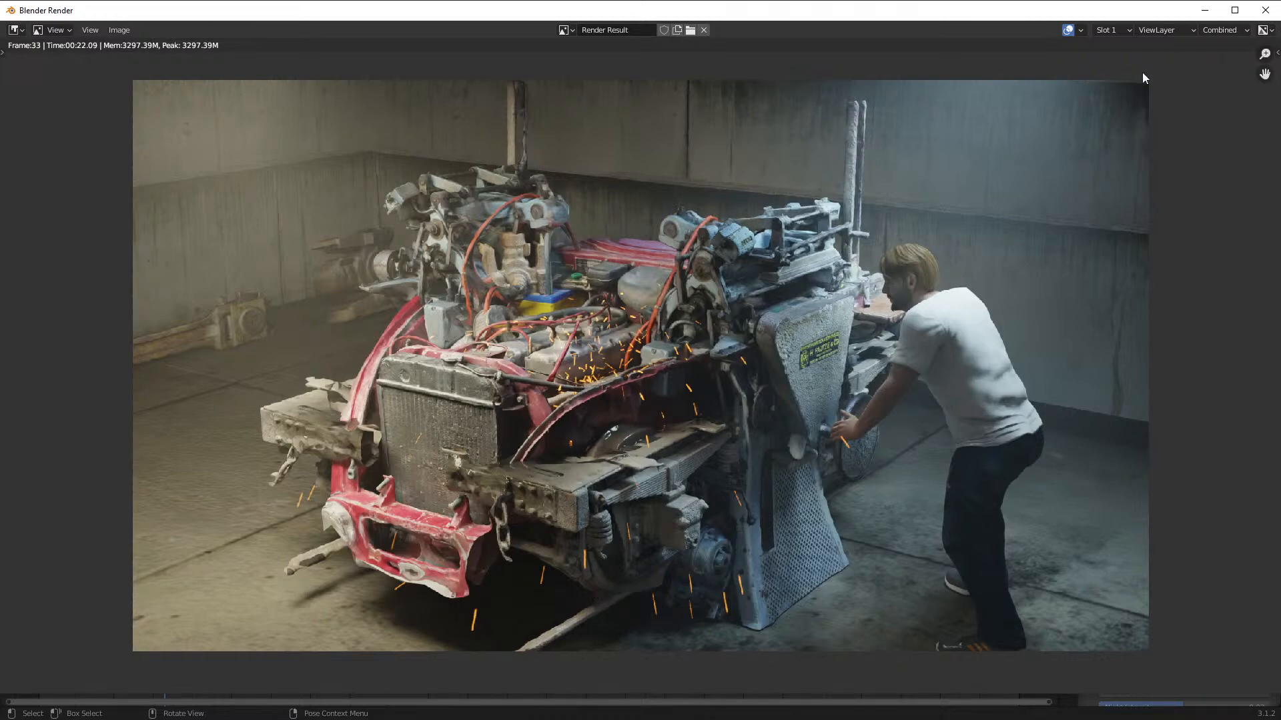
click(1267, 10)
- Switch to Object Mode, select the Train Wheels2 part, and scale it up slightly from the front
scroll(594, 386, down, 11)
scroll(577, 382, up, 6)
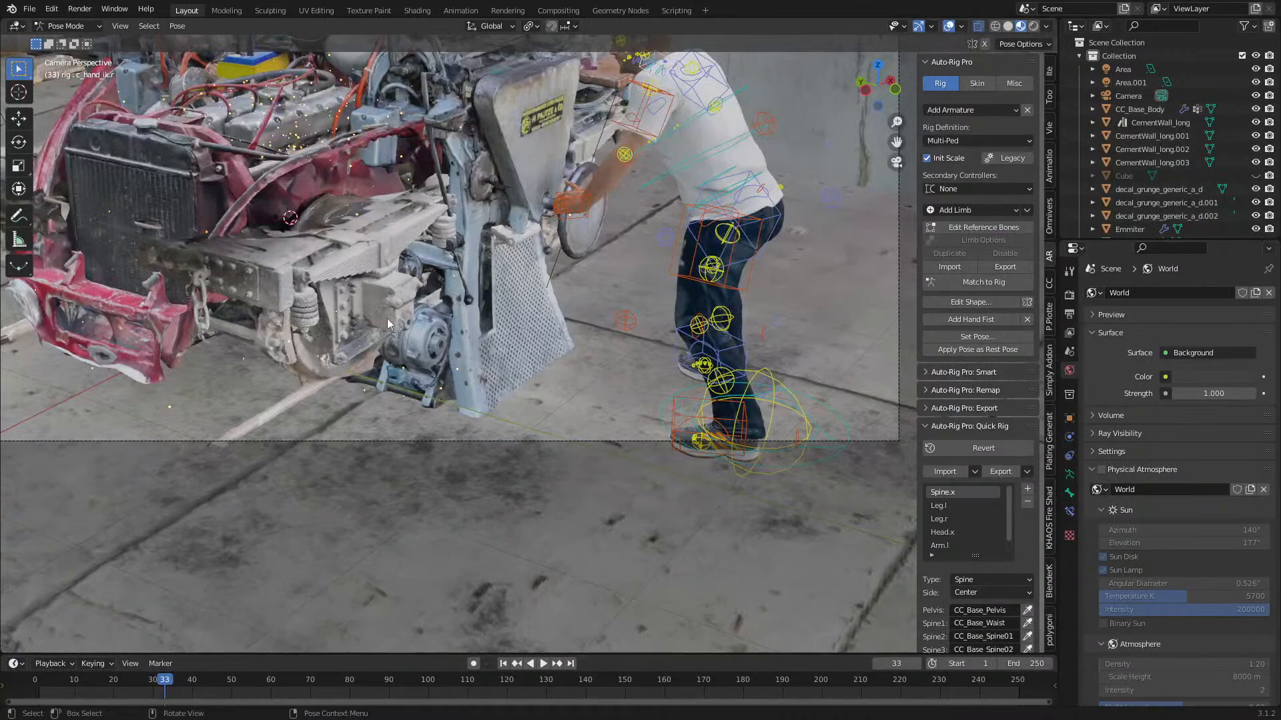
click(1007, 26)
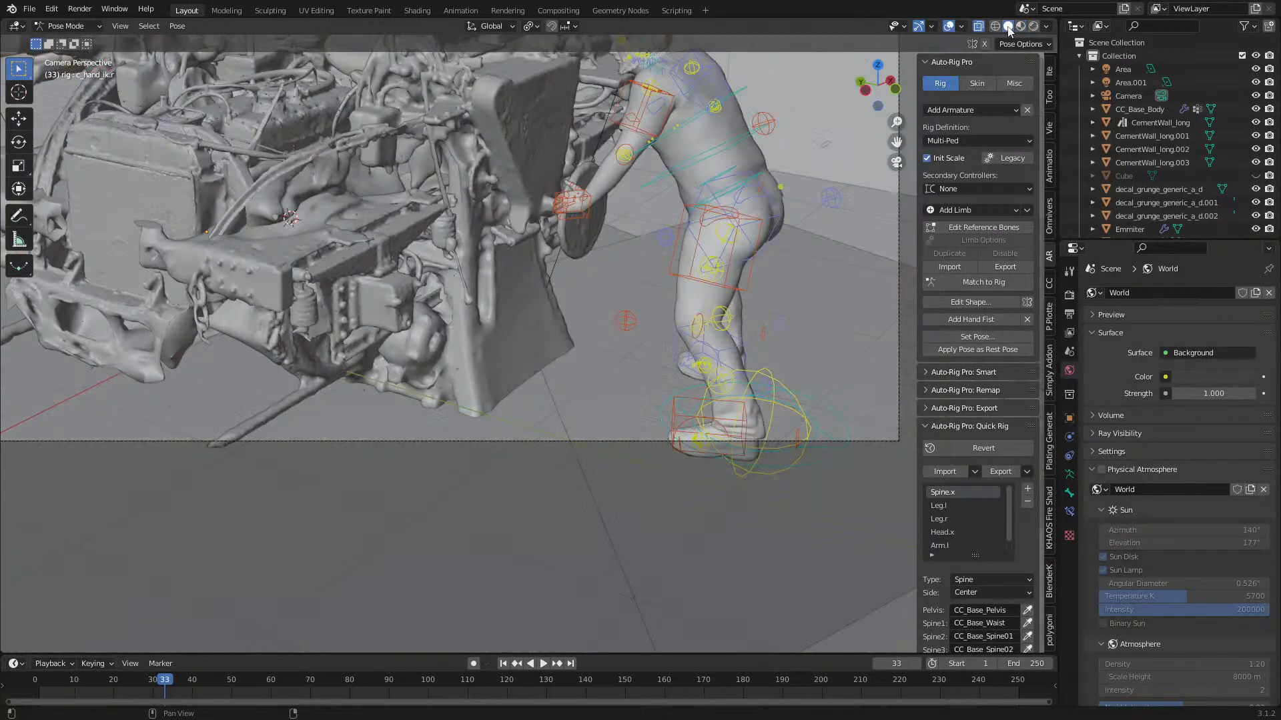
click(67, 26)
click(63, 38)
click(310, 341)
middle_drag(311, 341, 578, 341)
key(KP_1)
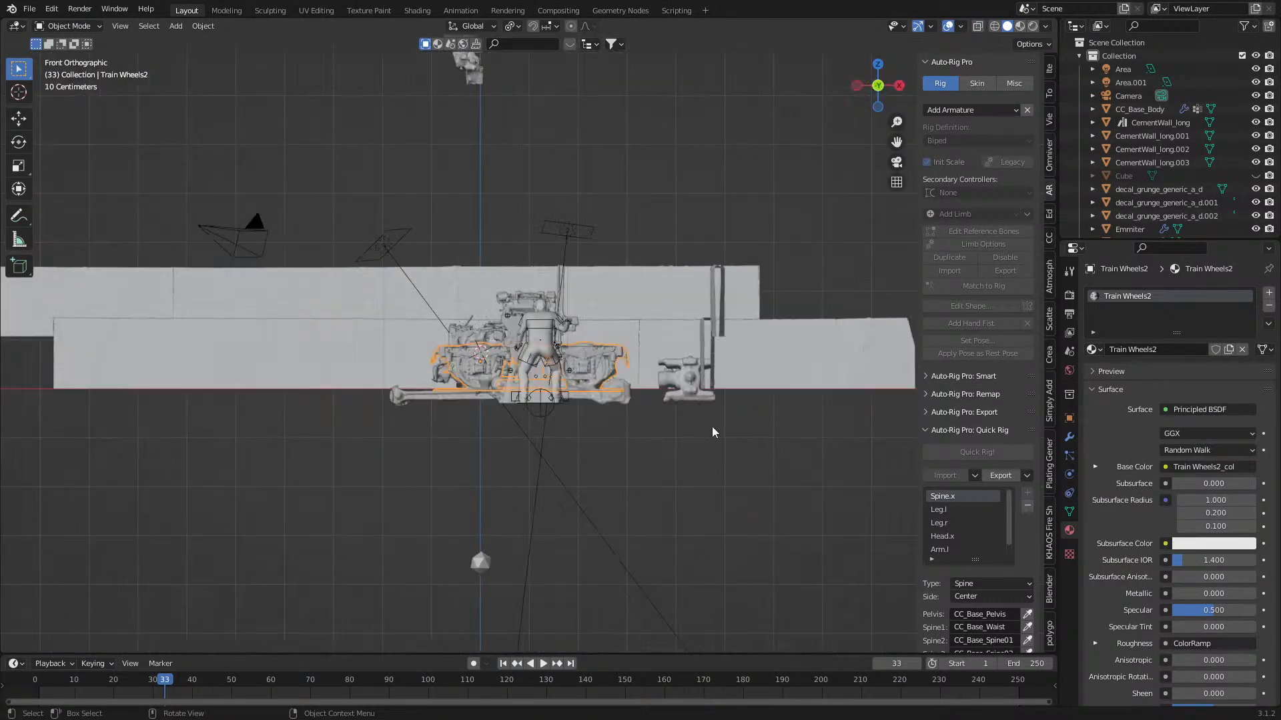
key(s)
click(758, 428)
- Lower the Train Wheels2 part along global Z toward the floor, finishing with a second move of about 0.08 m
key(g)
key(z)
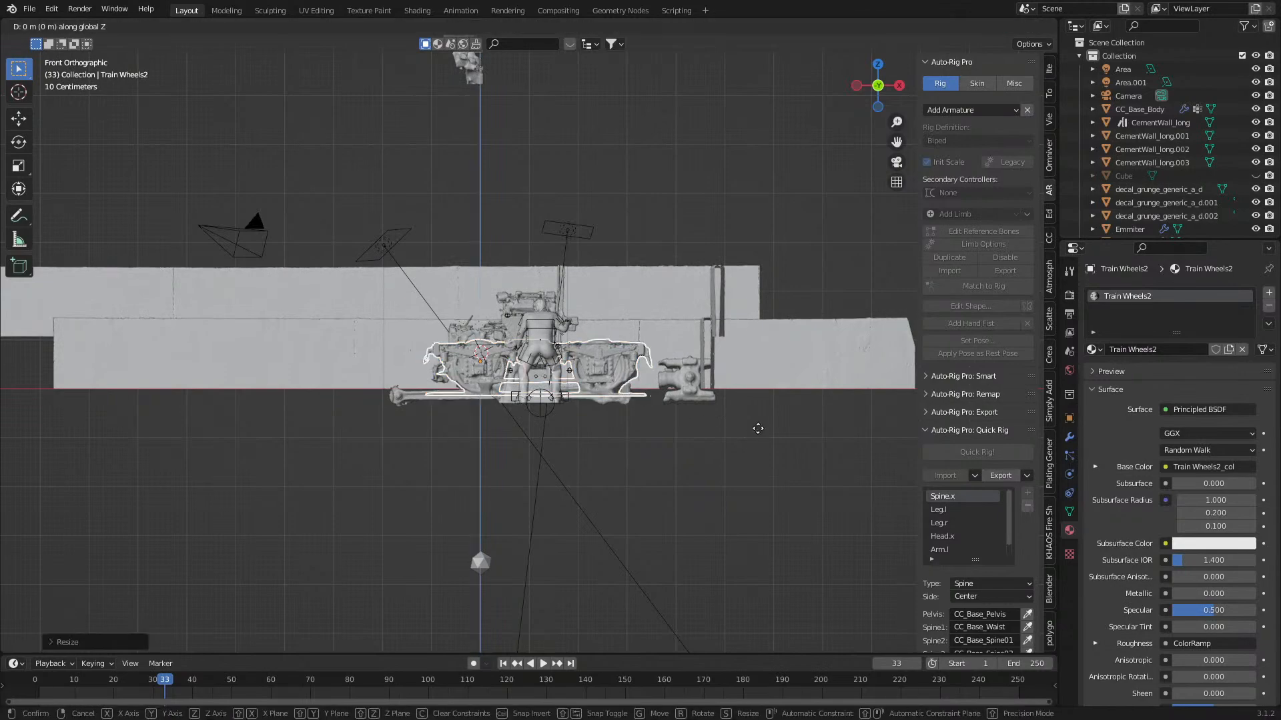
click(751, 501)
middle_drag(567, 427, 675, 455)
scroll(667, 450, up, 7)
middle_drag(594, 437, 692, 396)
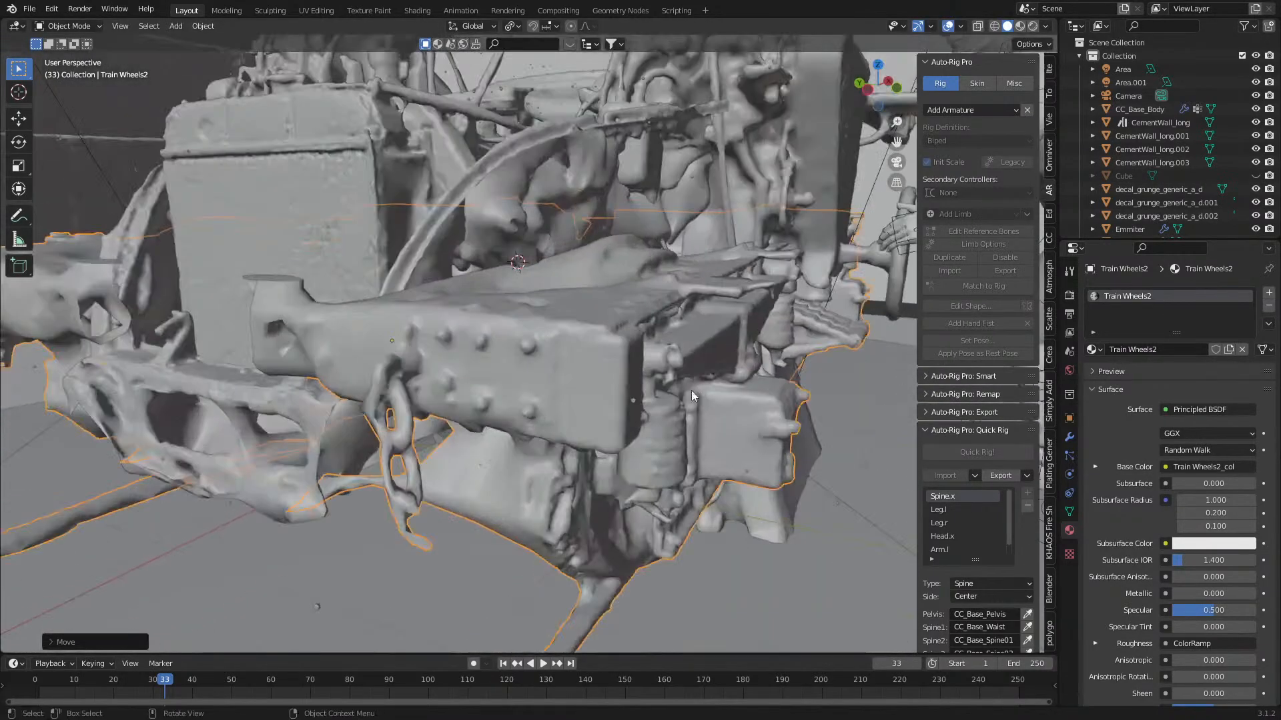
key(g)
key(z)
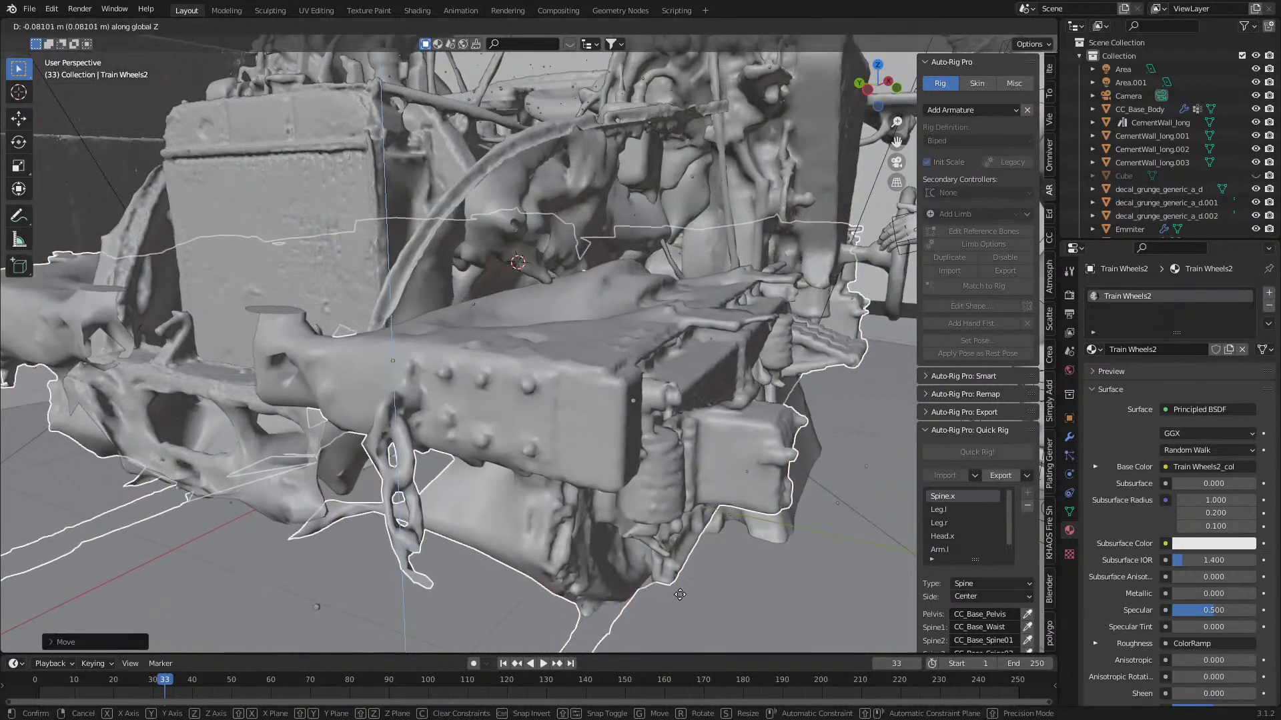
click(676, 580)
- Edit the Train Wheels2 mesh and move its selected front section along positive Y, away from the mechanic
scroll(657, 507, down, 8)
middle_drag(650, 453, 622, 411)
key(Tab)
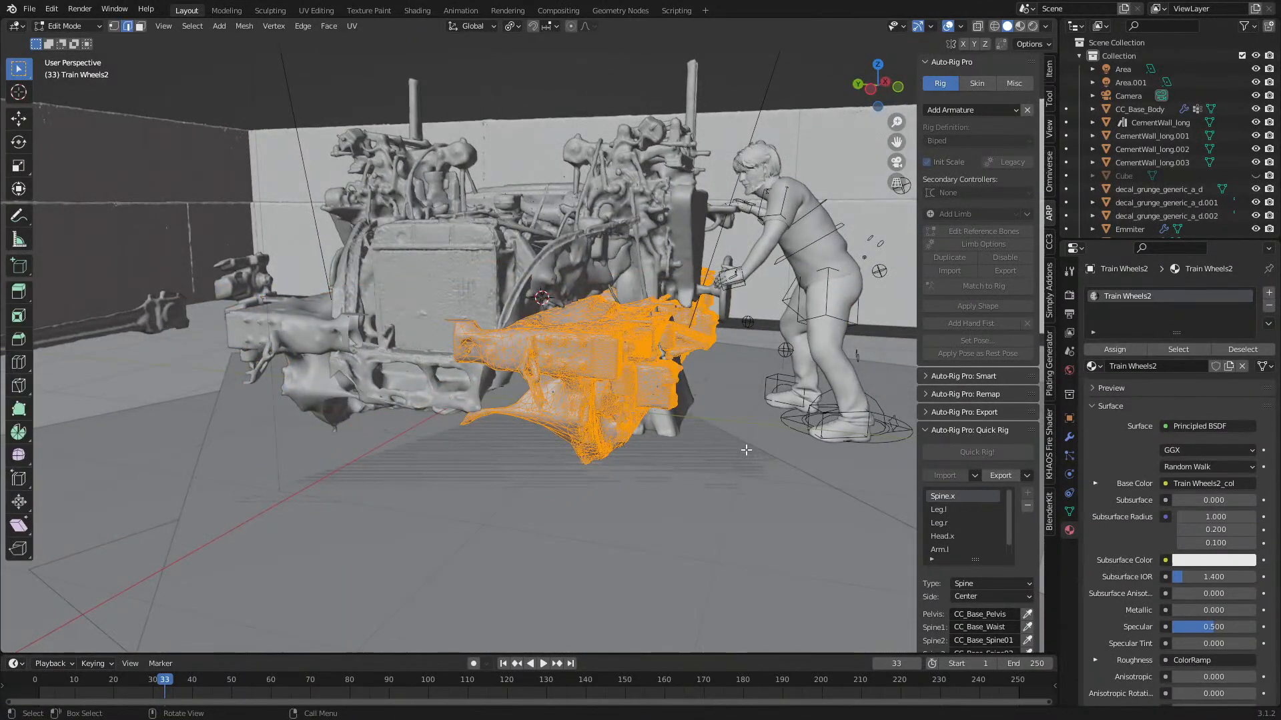
key(g)
key(y)
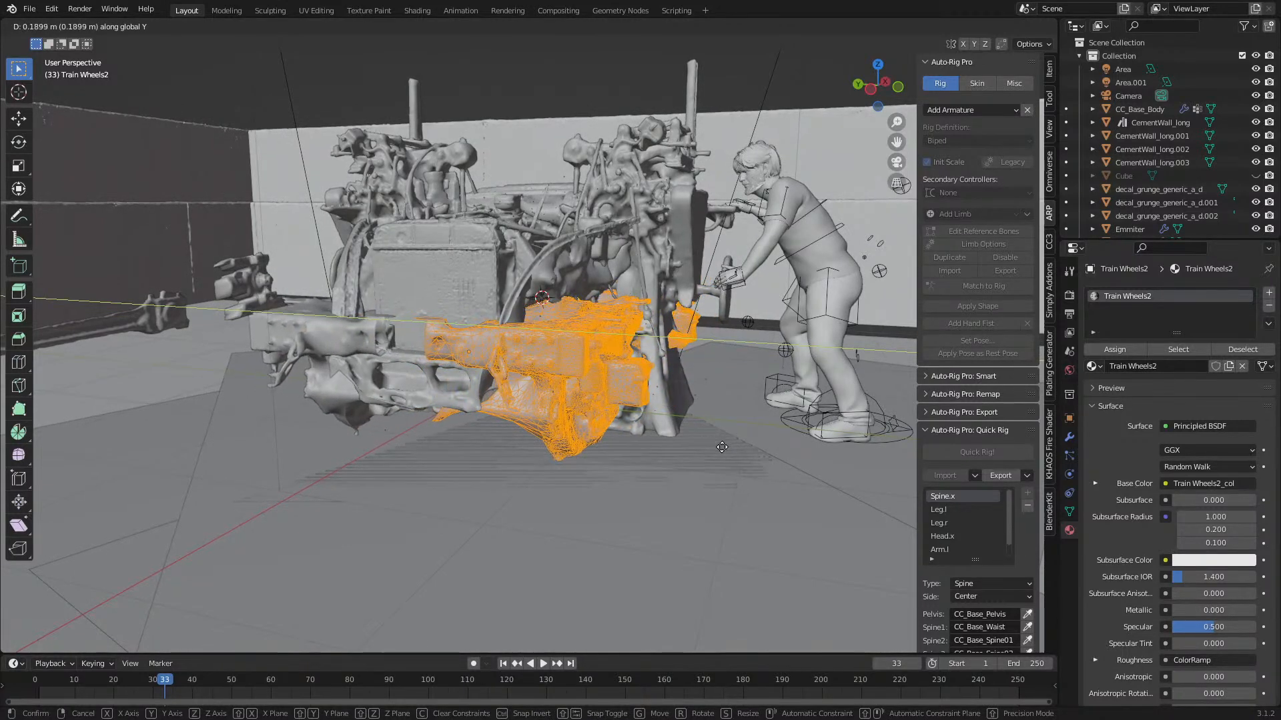
click(696, 443)
middle_drag(696, 442, 603, 421)
key(Tab)
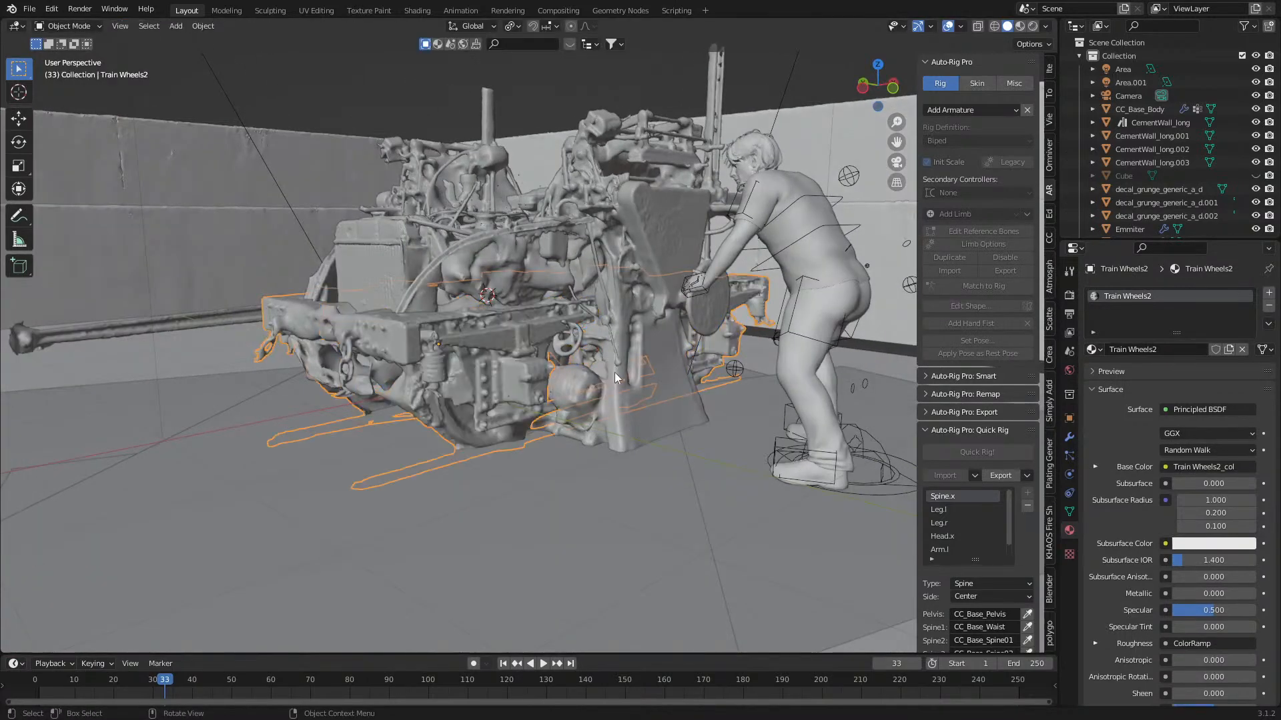
- Preview the scene through the camera in rendered shading, select the camera, and move it to reframe the engine and mechanic
click(1032, 28)
key(KP_0)
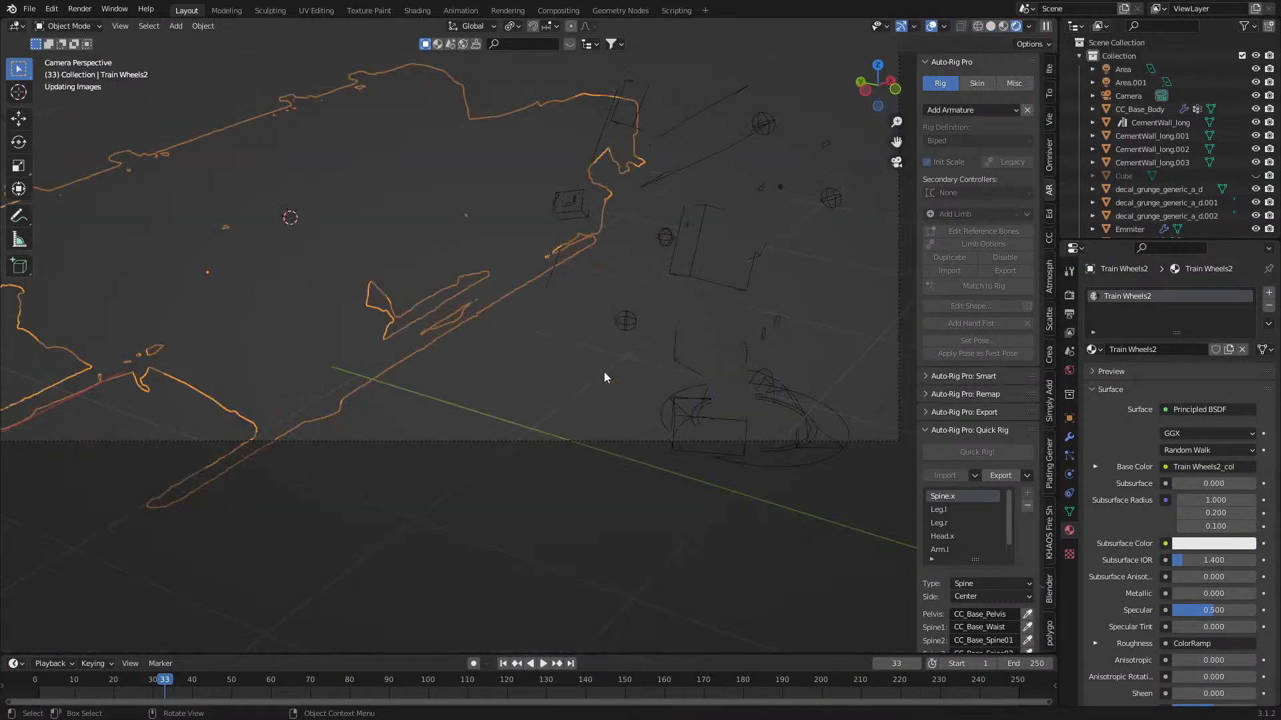
scroll(441, 379, down, 1)
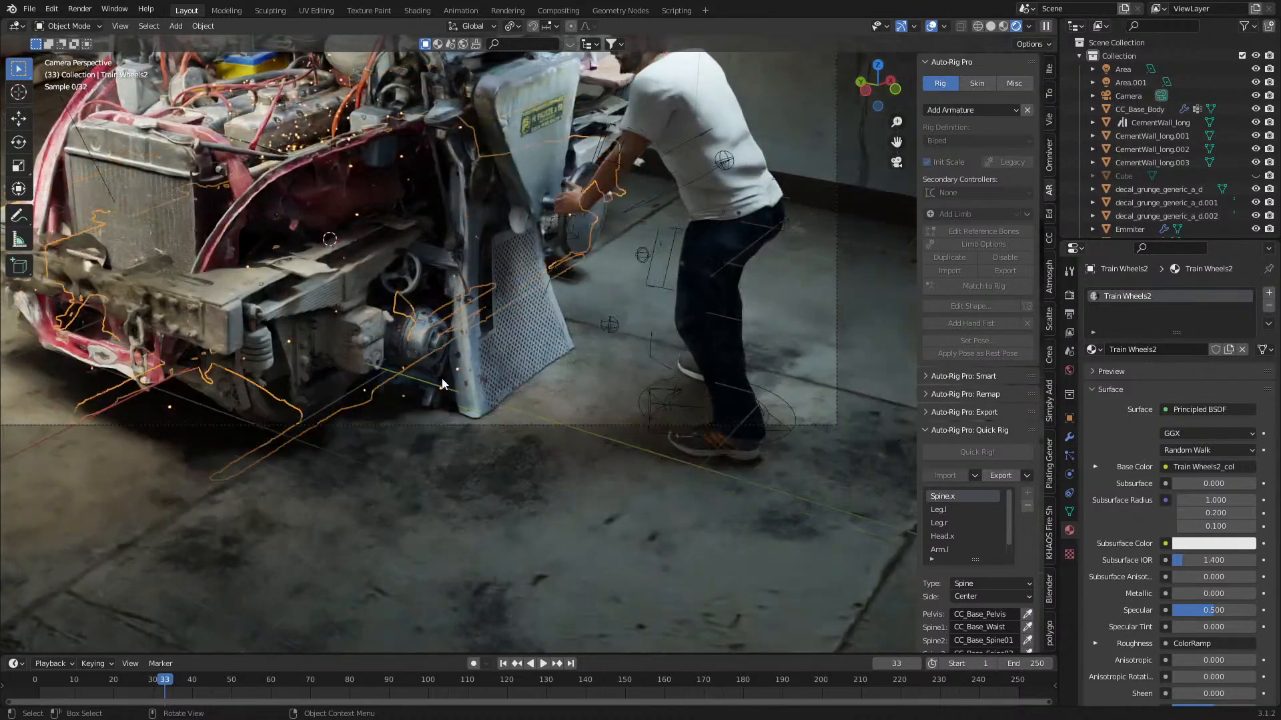
scroll(441, 384, down, 2)
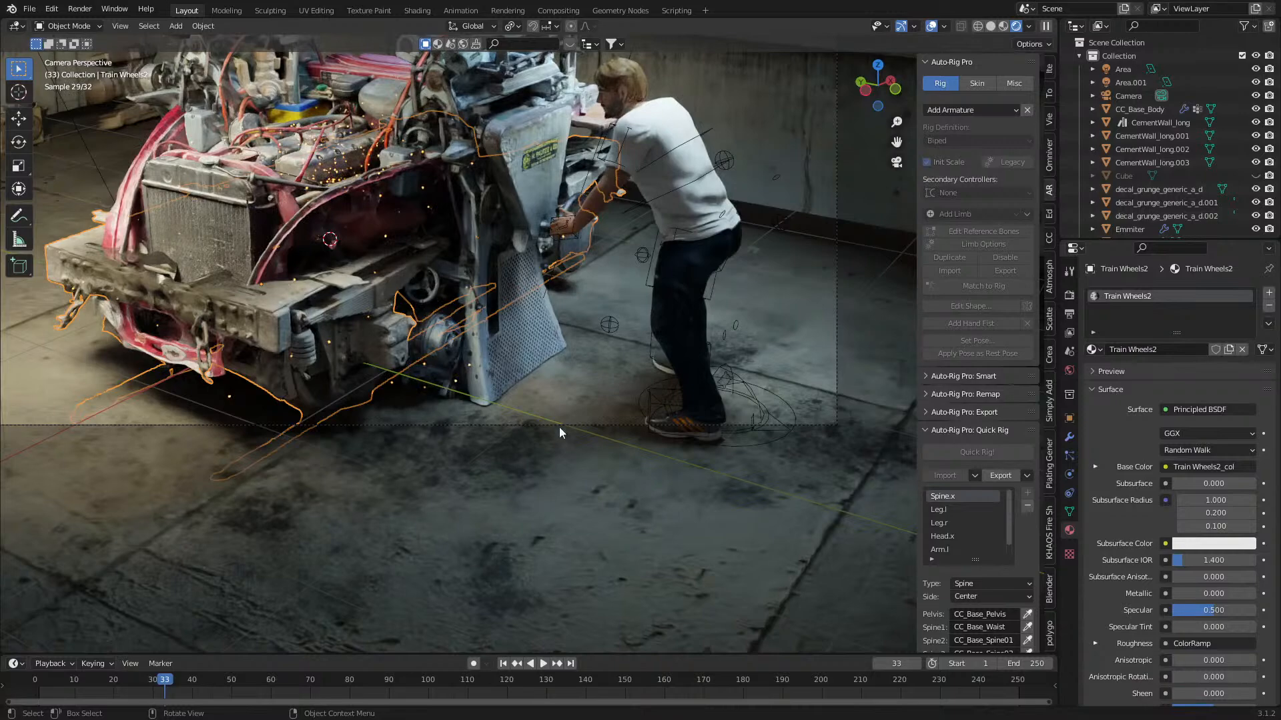
shift+middle_drag(525, 228, 611, 328)
scroll(620, 262, down, 1)
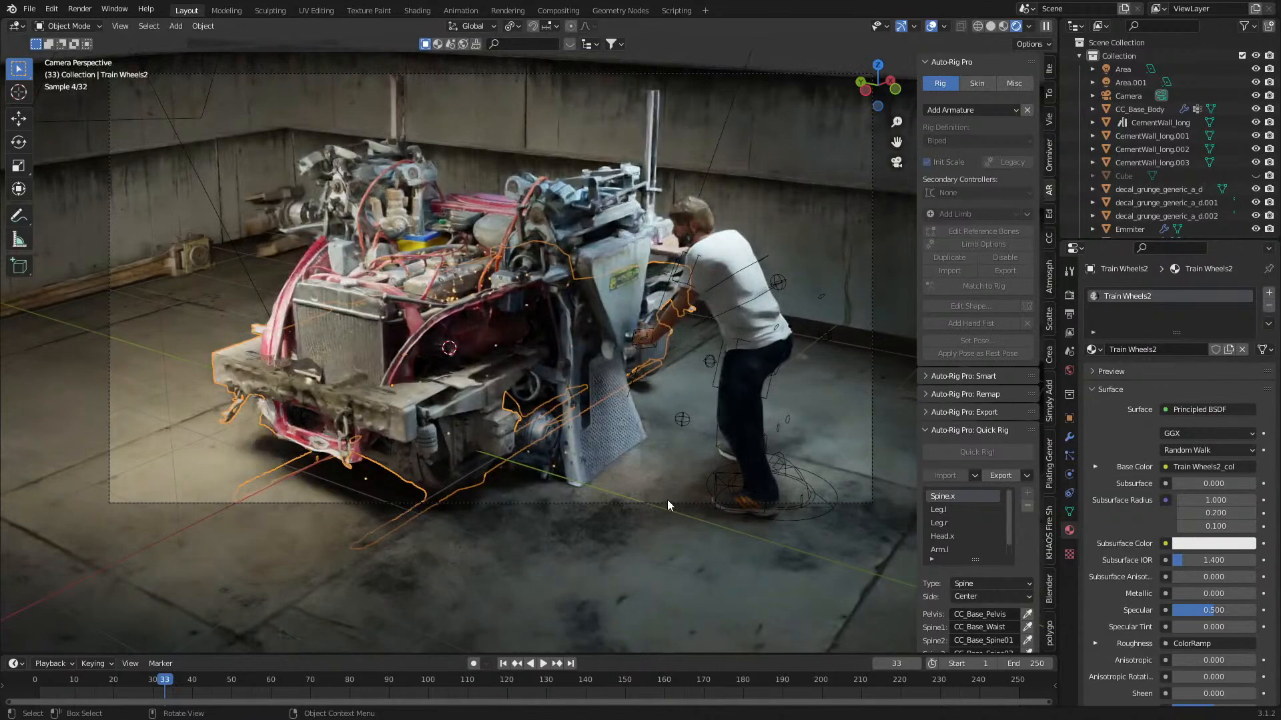
click(668, 502)
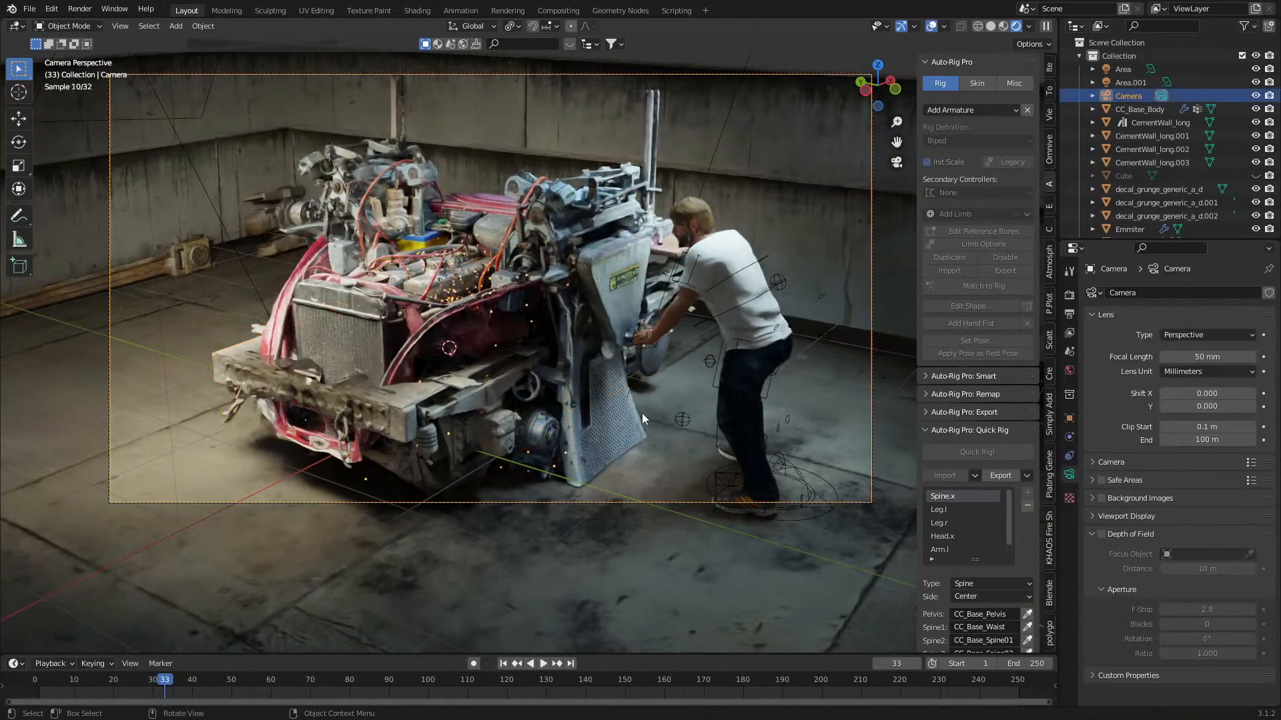
key(g)
click(659, 518)
- Rotate the camera about its local X axis to bring the engine and mechanic lower in the frame
key(r)
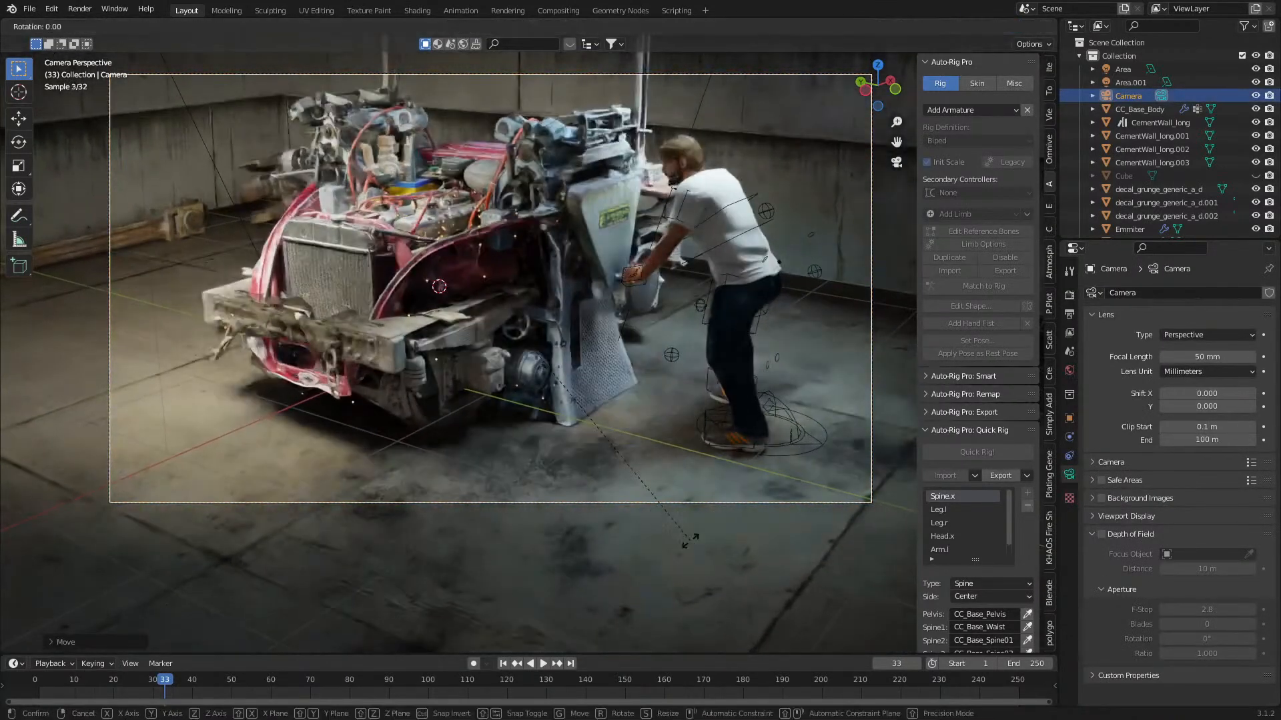
key(x)
key(x)
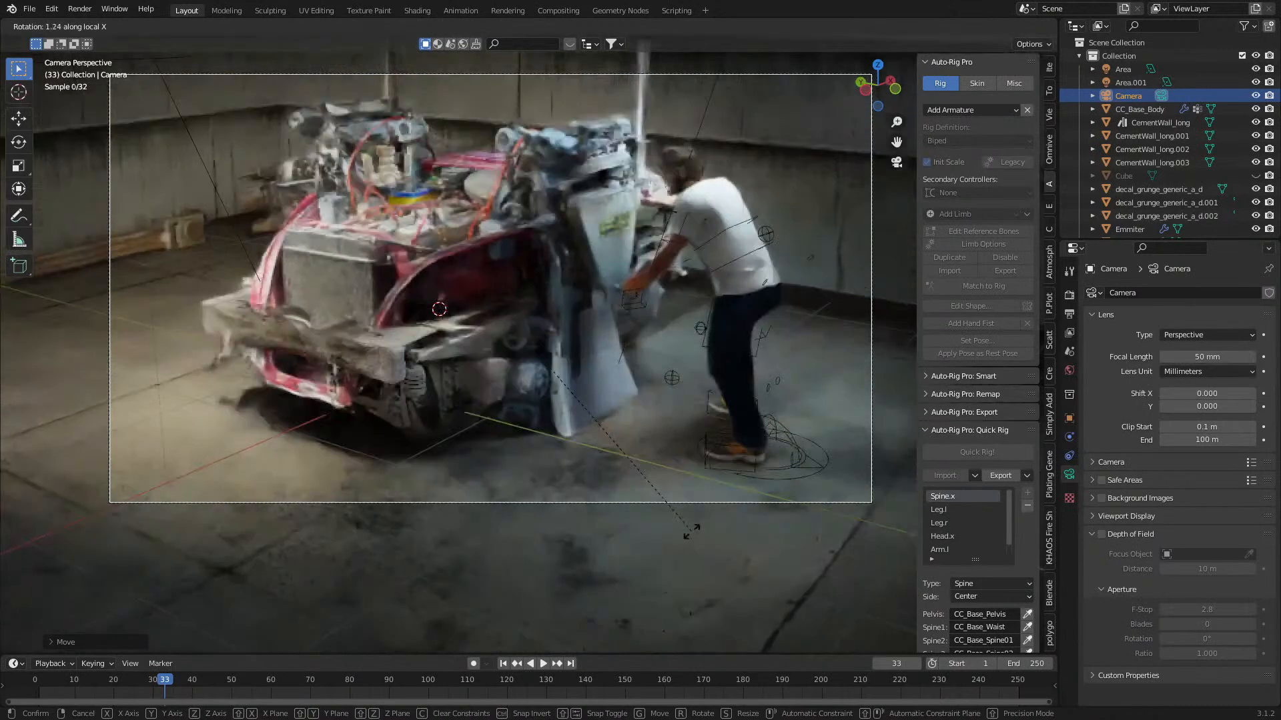
click(692, 531)
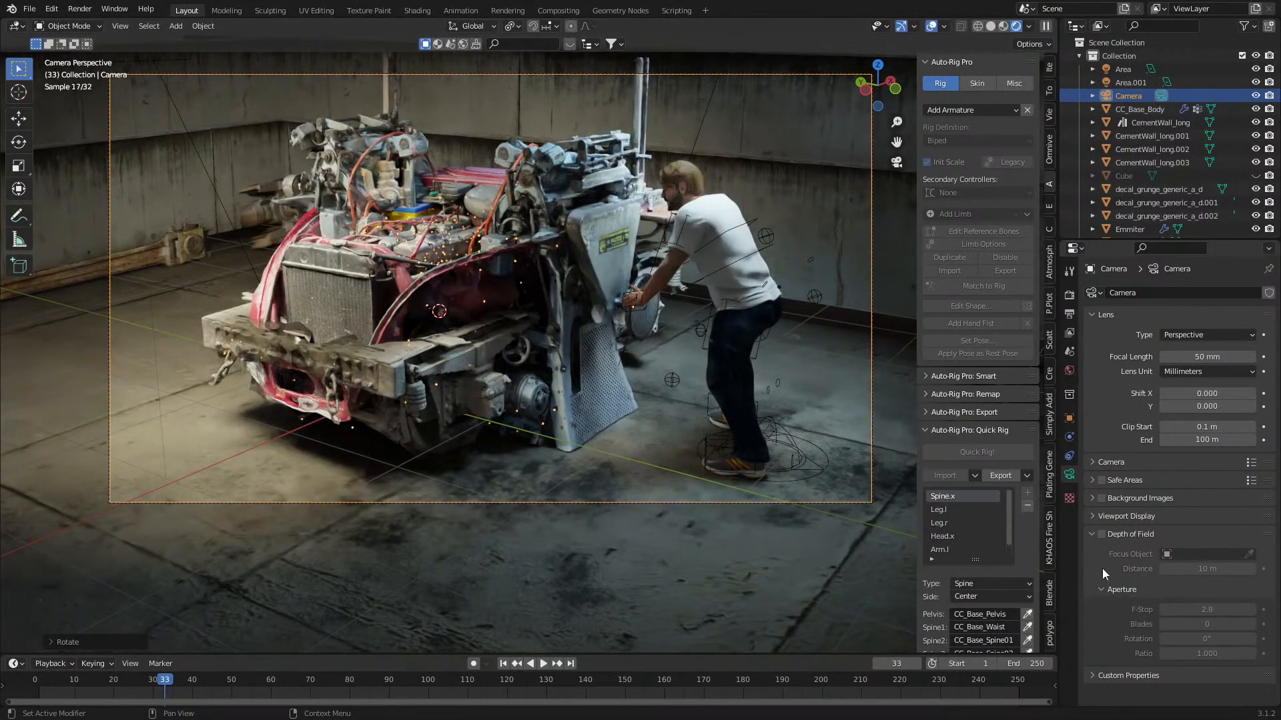
- Enable the Thirds composition guide in the camera's viewport display settings
click(1093, 515)
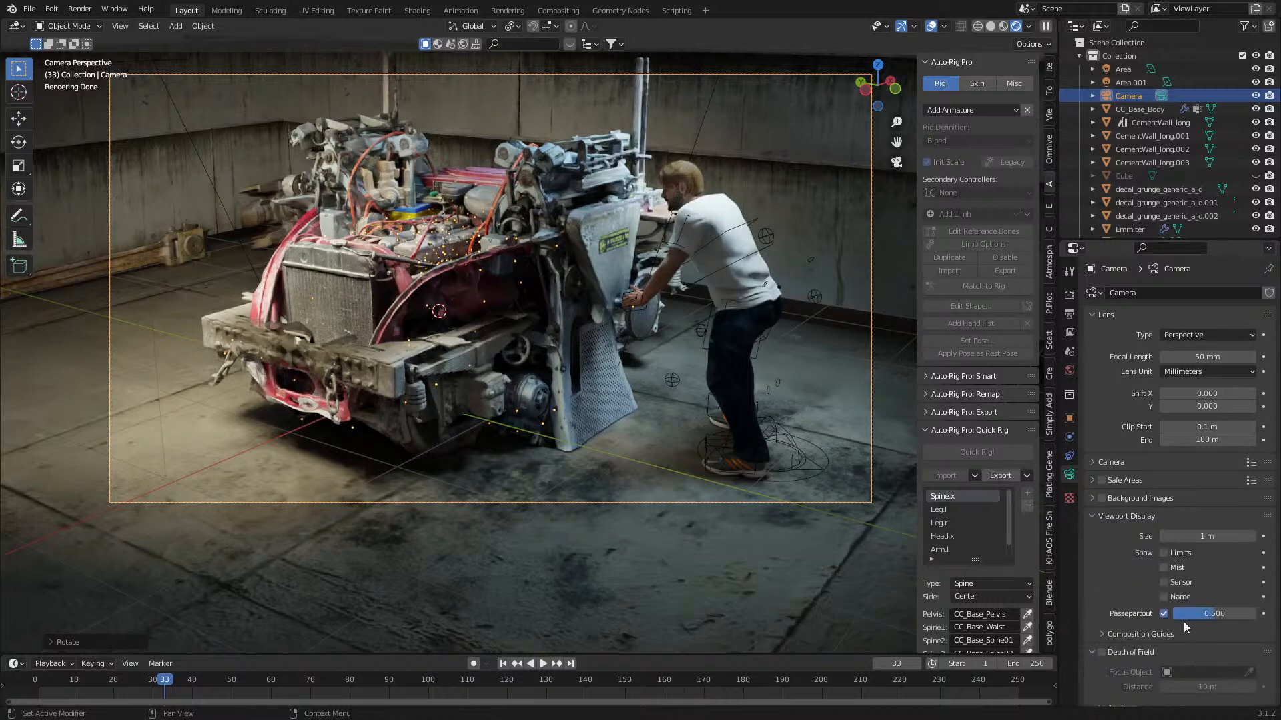
click(1111, 634)
scroll(1110, 631, down, 4)
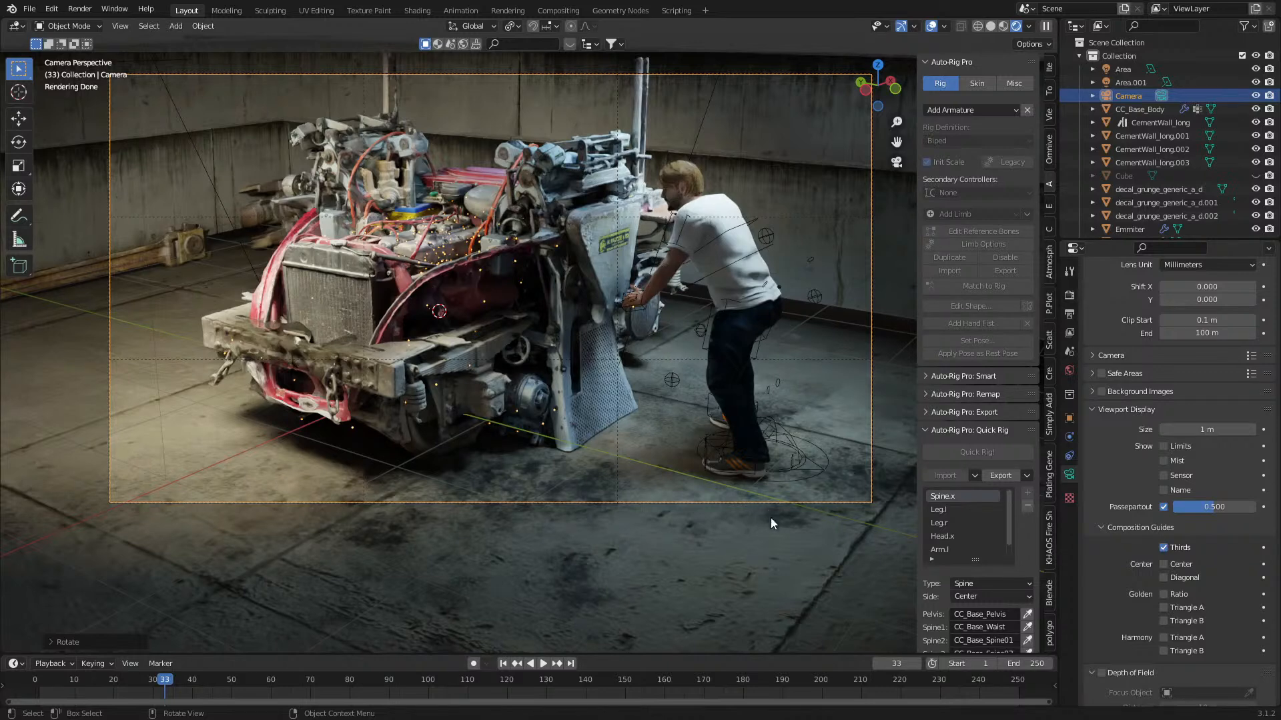
- Tilt the camera about its local X axis and reposition it so the engine and mechanic sit further left in the frame
key(r)
key(x)
key(x)
key(g)
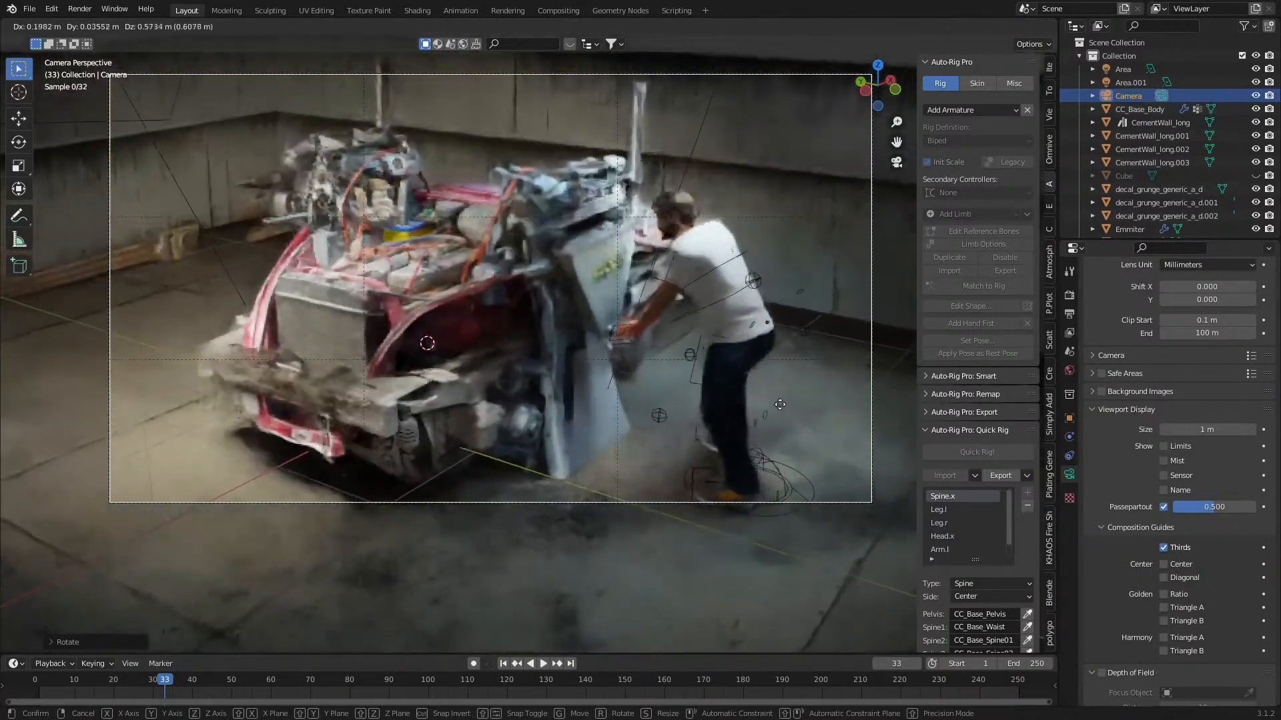
key(z)
key(z)
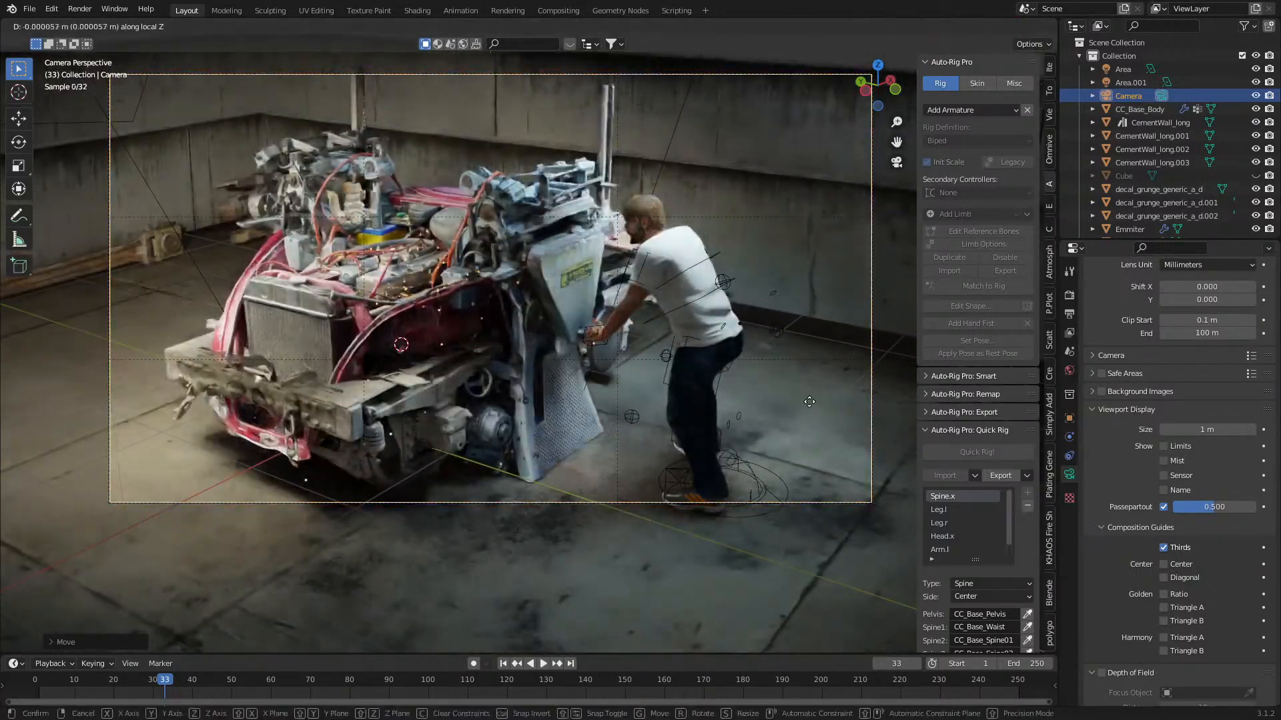
click(811, 403)
- Set the camera's focal length to 60 mm and switch its lens type to Panoramic
scroll(1200, 333, up, 4)
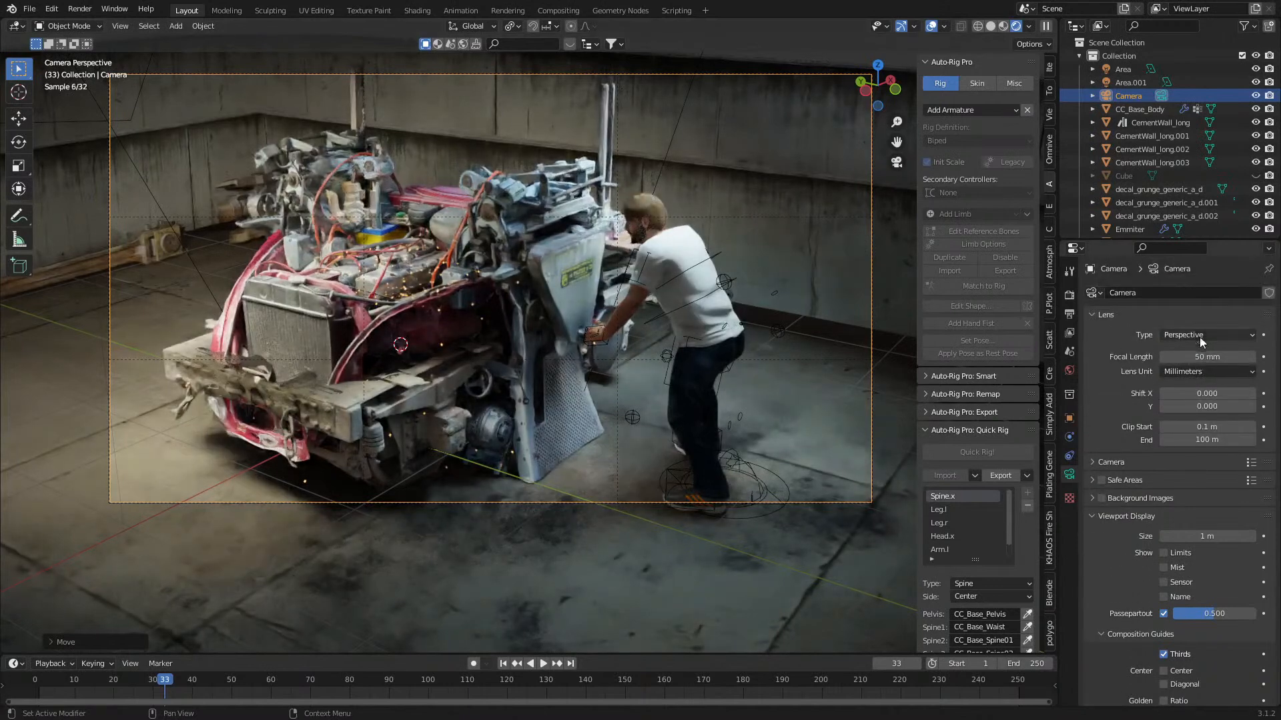
click(1199, 356)
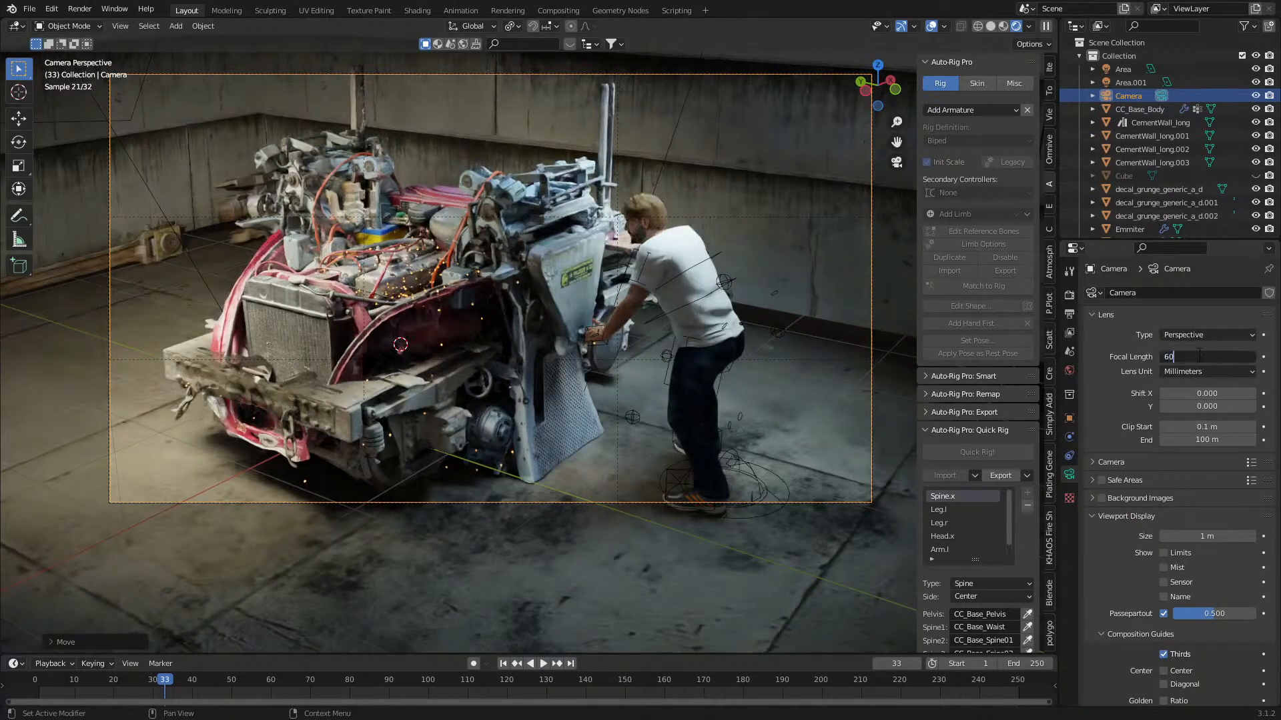
key(Return)
click(1198, 335)
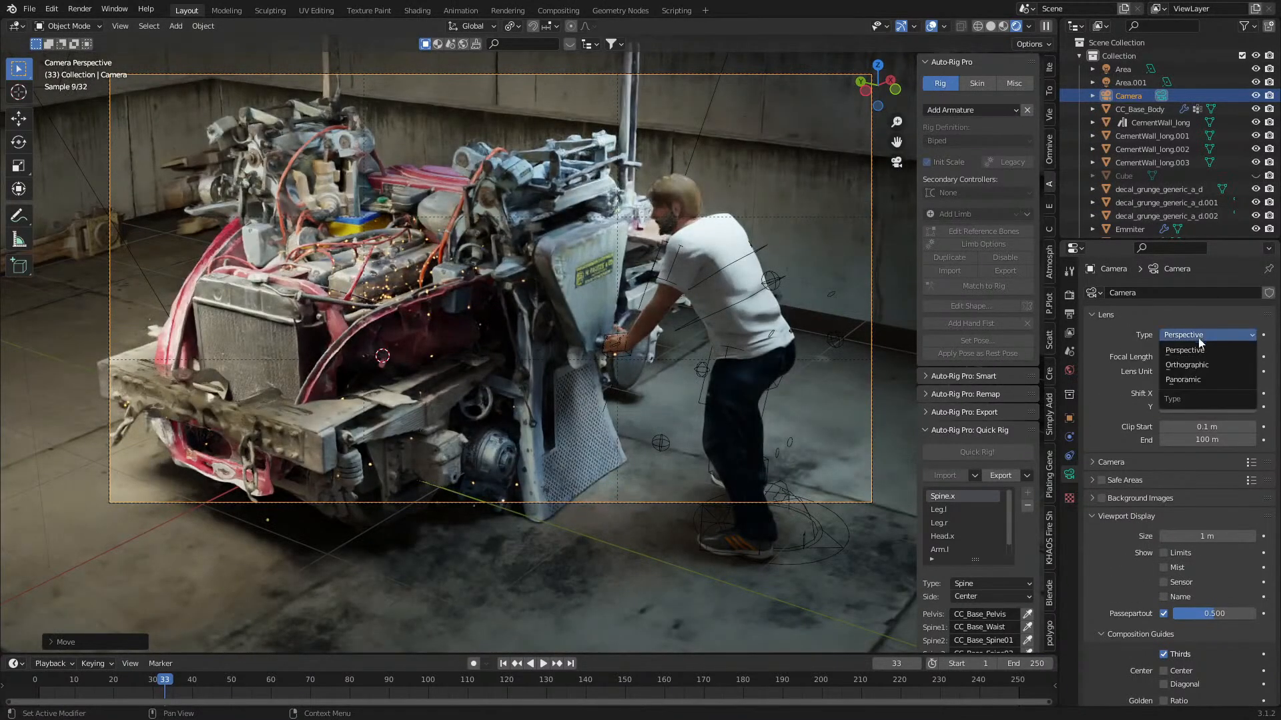
click(1202, 379)
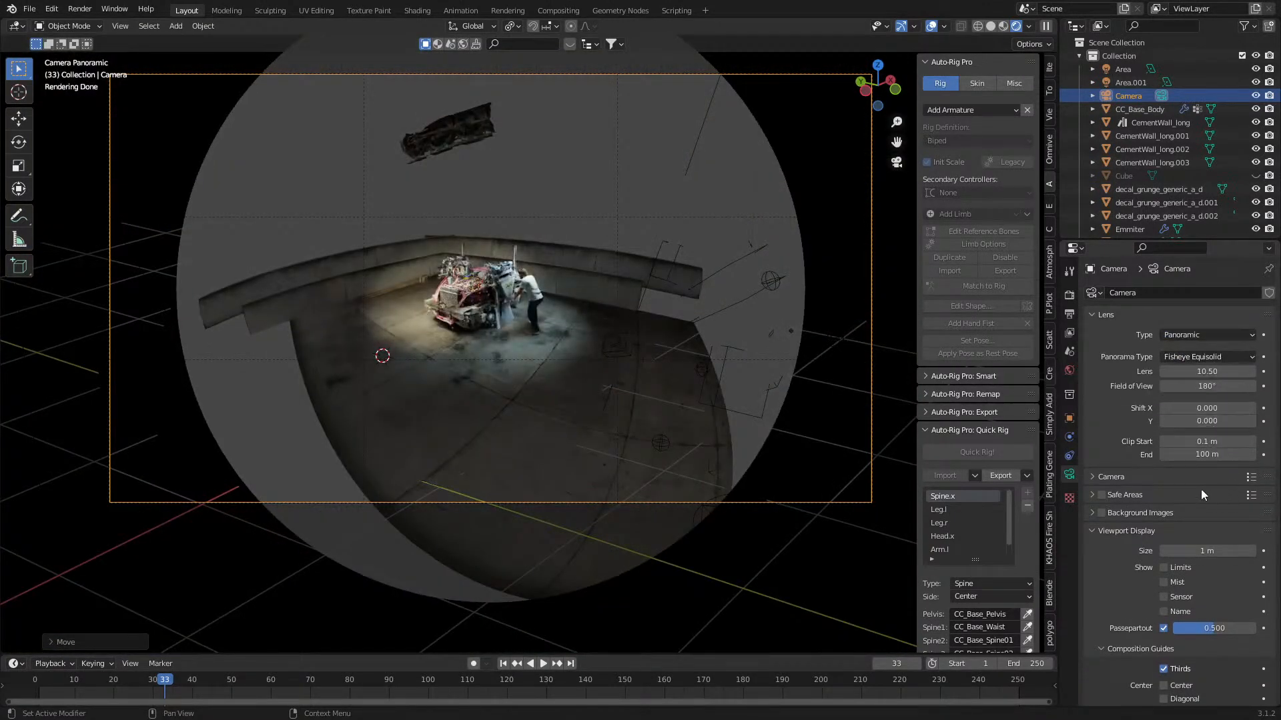
- Try a 10° field of view on the panoramic camera and restore it to 180°
click(1216, 386)
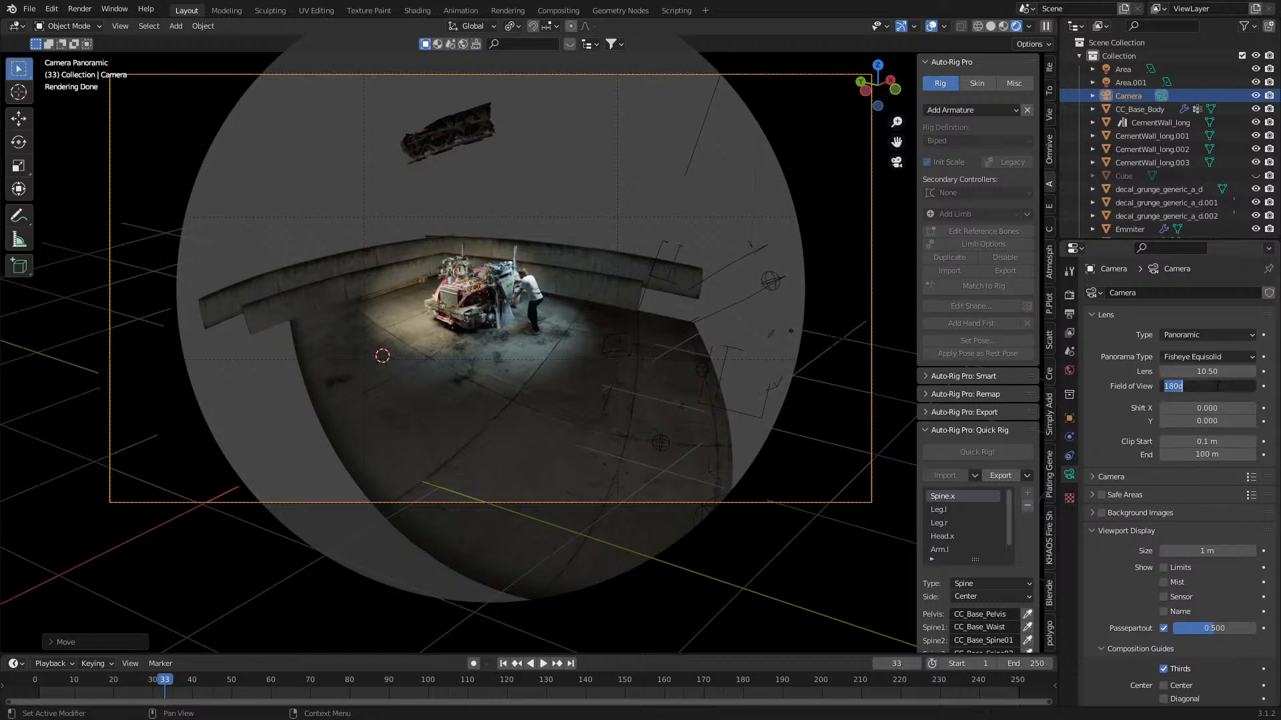
key(Return)
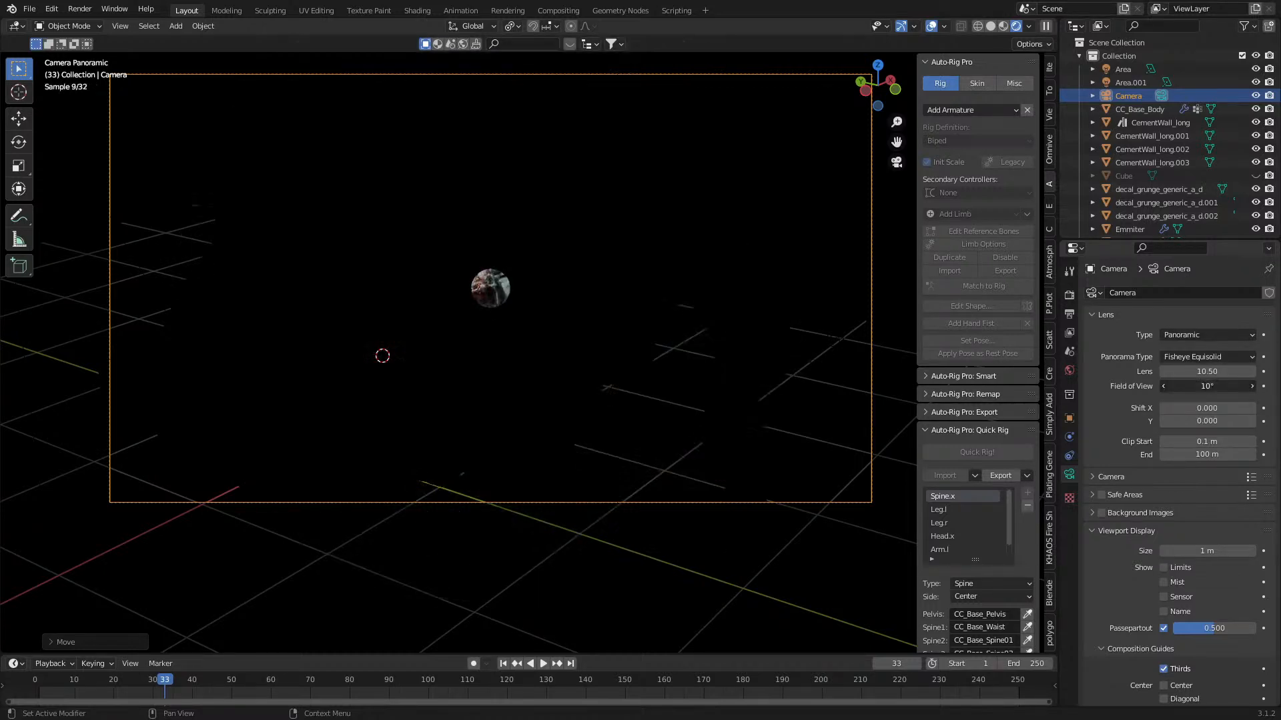
click(1217, 385)
text(180)
key(Return)
- Set the Fisheye Equisolid lens value of the panoramic camera to 60
click(1216, 371)
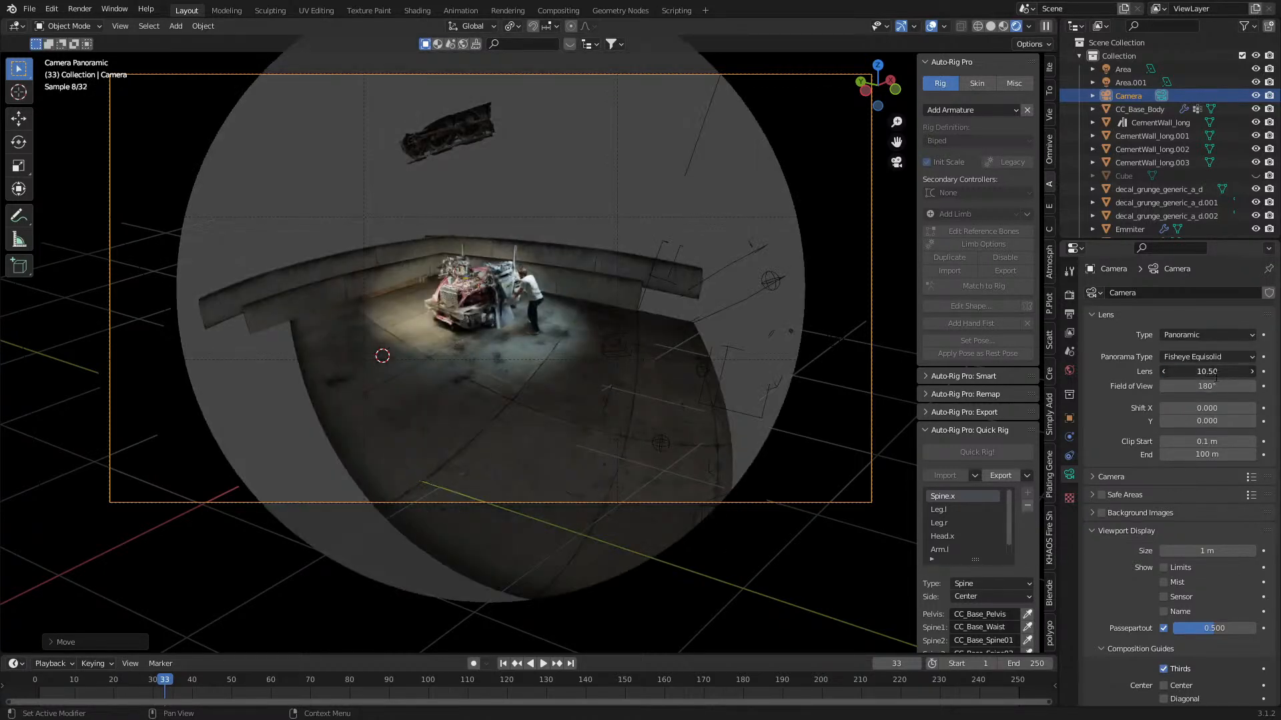
text(60)
key(Return)
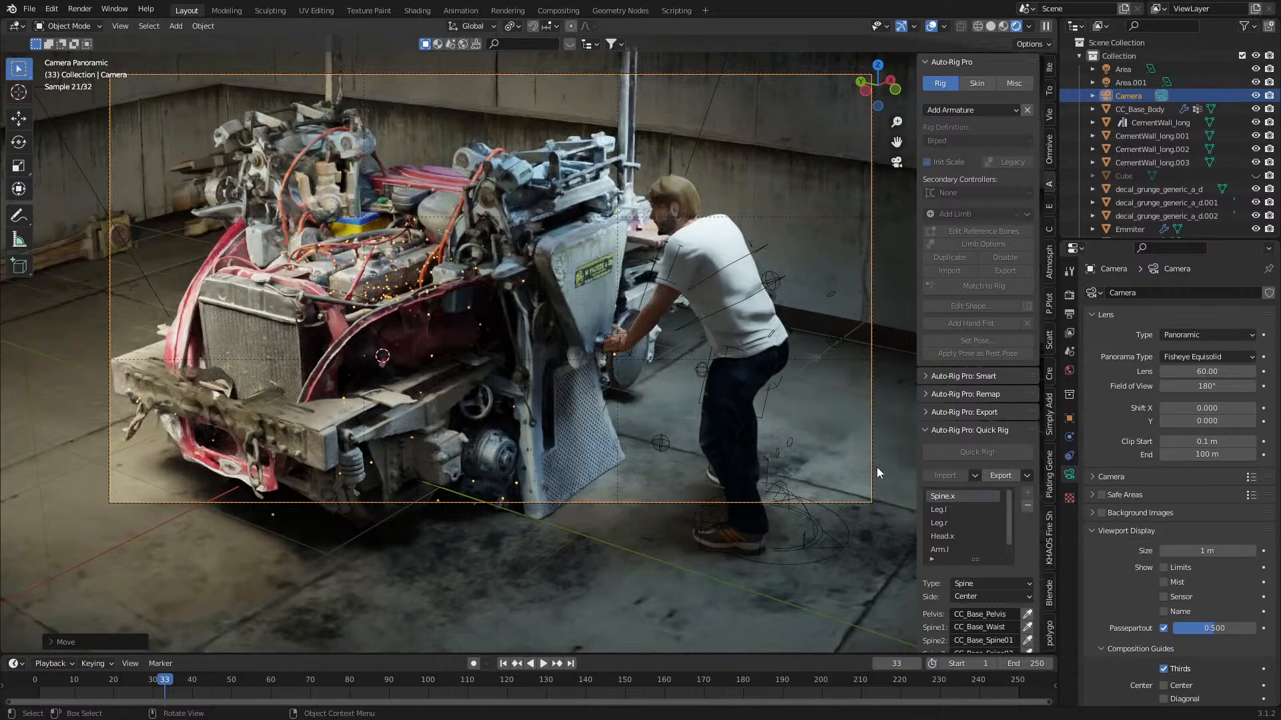
- Alternate global Z rotations and small moves of the camera to refine the framing of the engine and mechanic
key(r)
key(z)
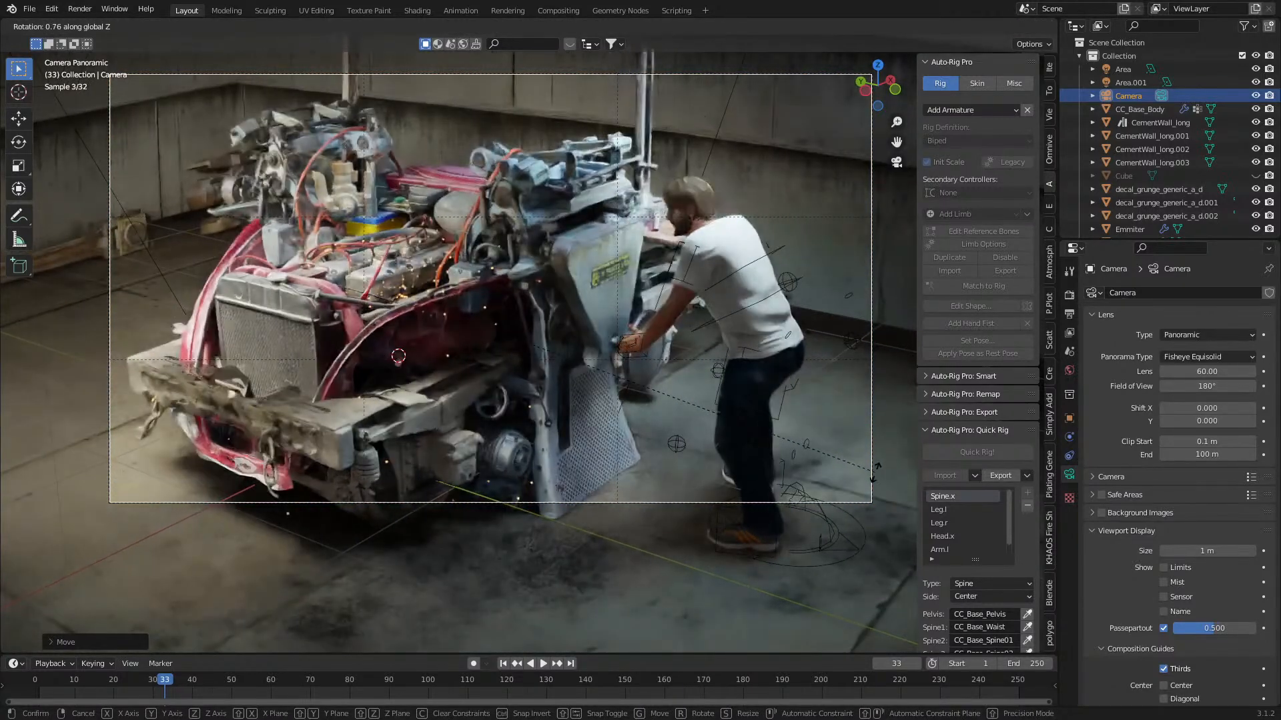
click(876, 464)
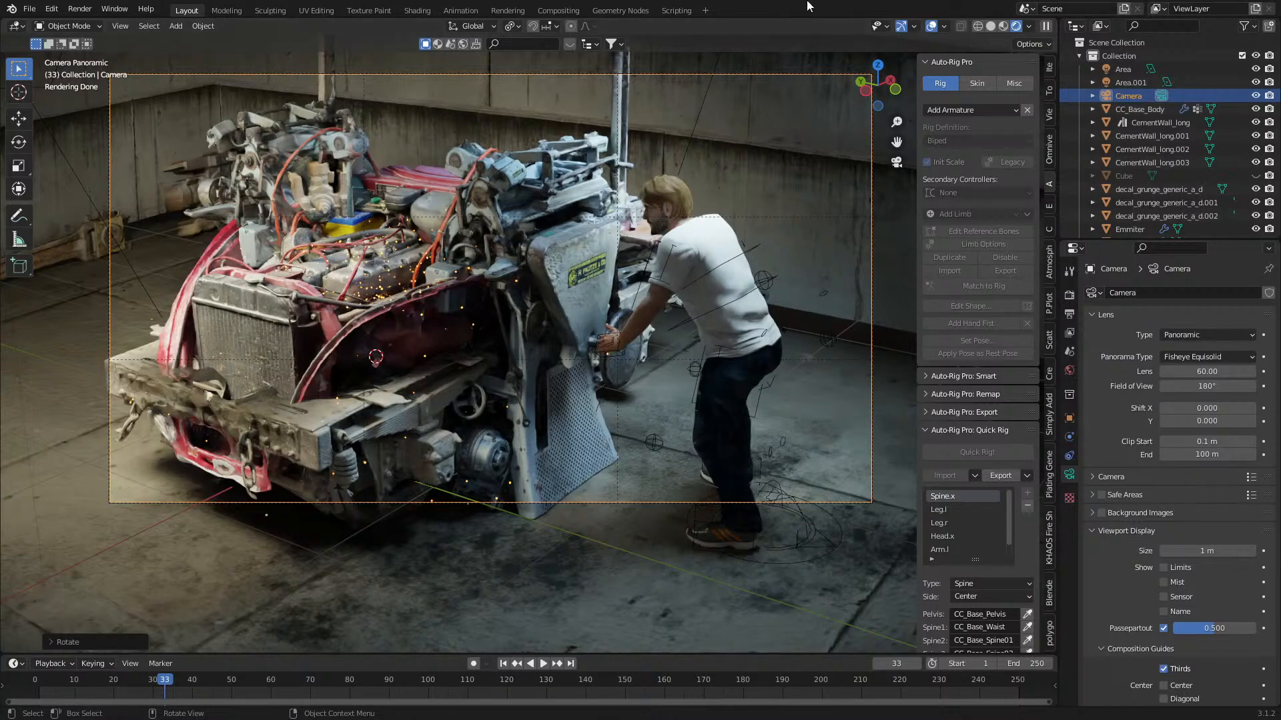
key(g)
click(795, 351)
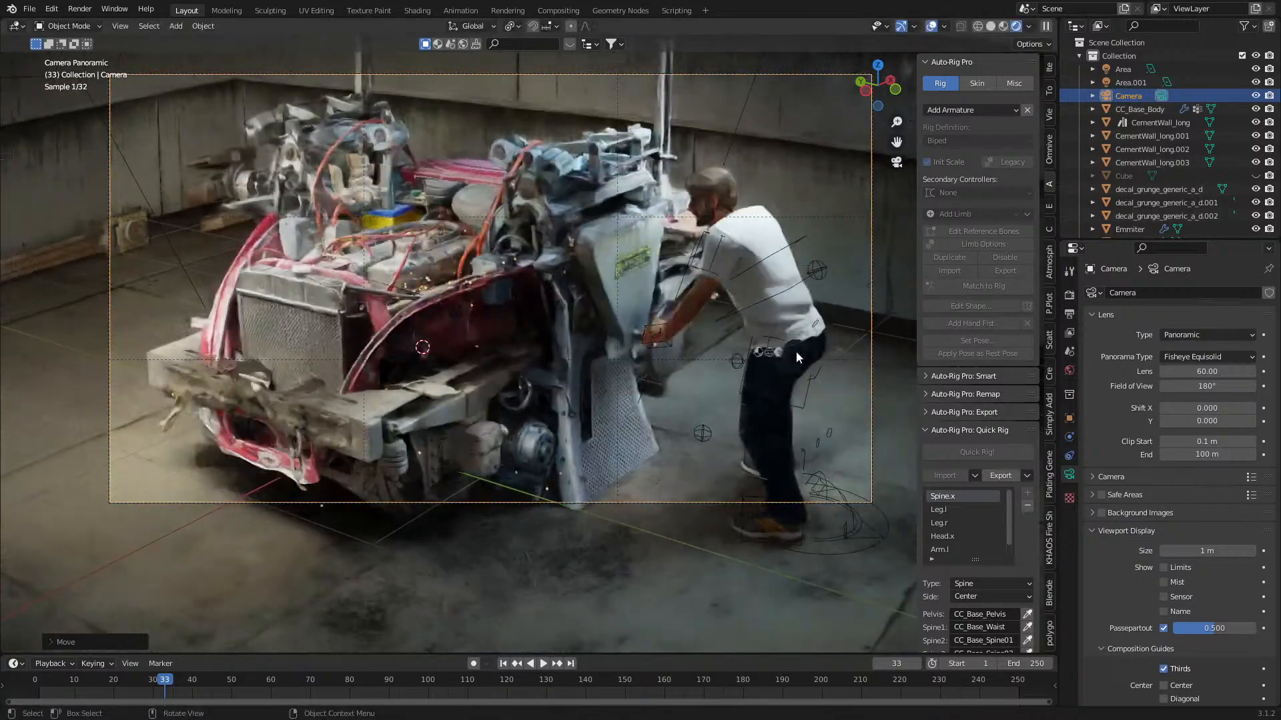
key(r)
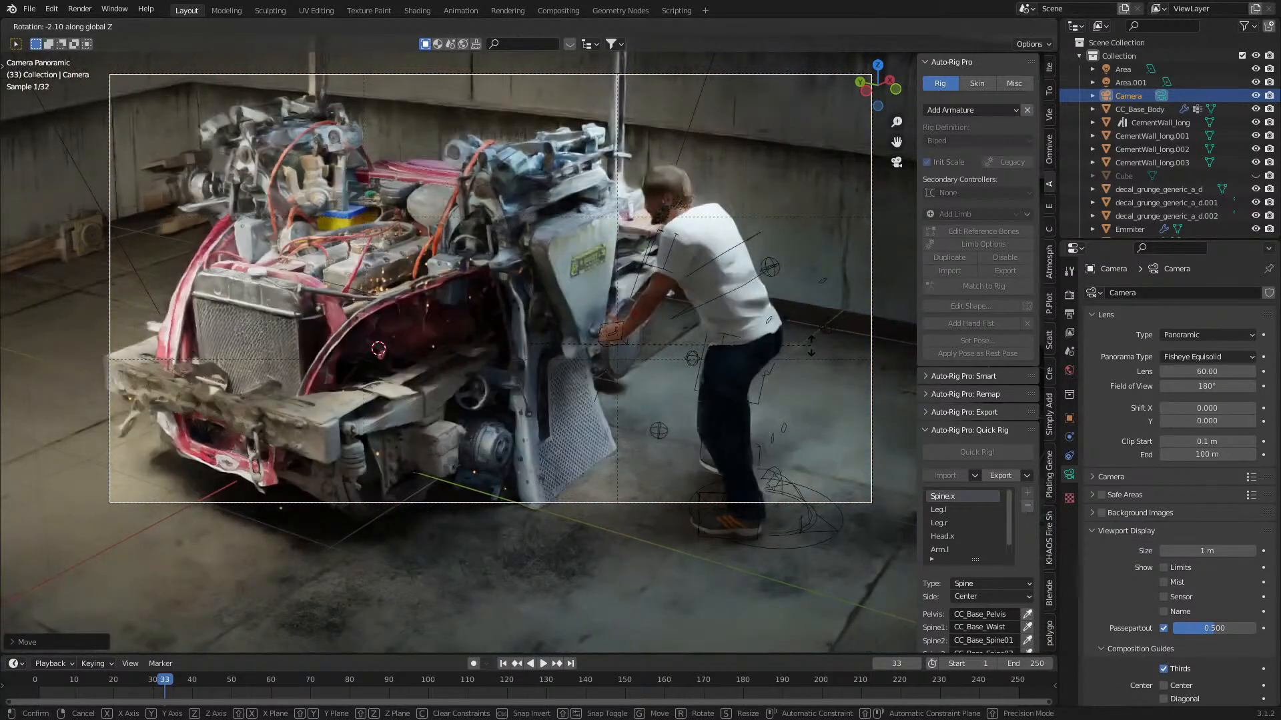
click(804, 342)
key(g)
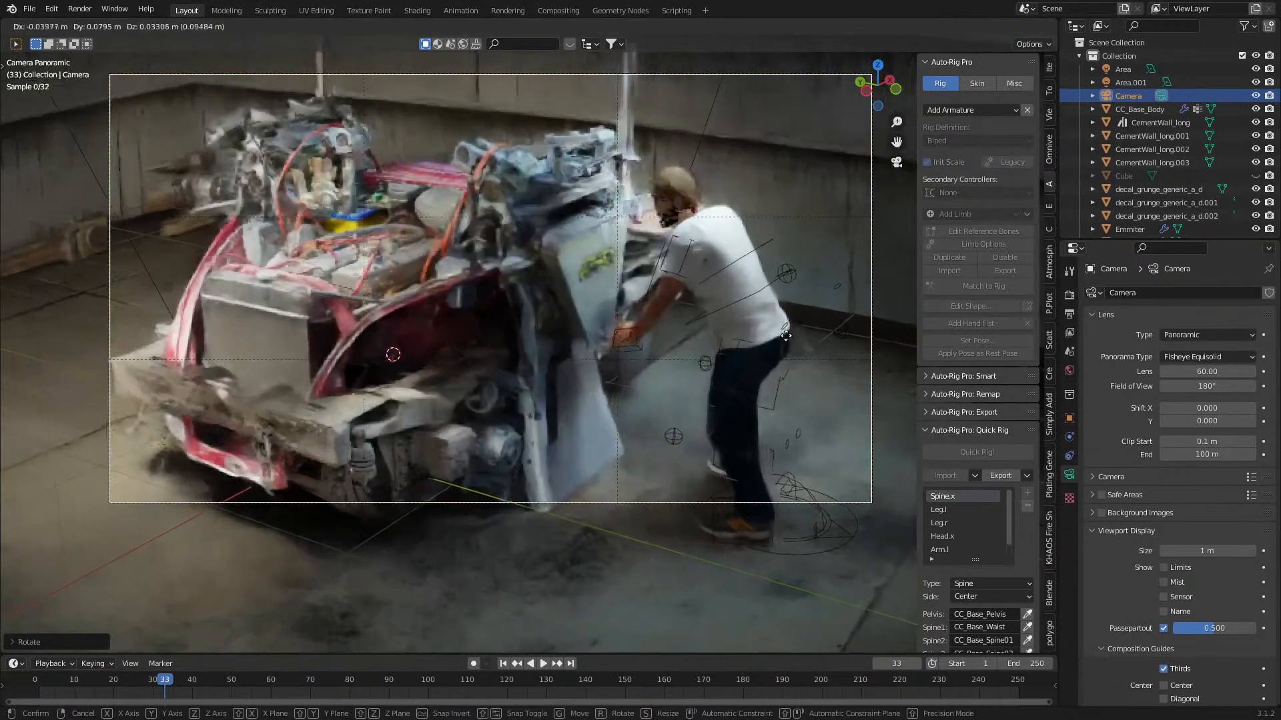
click(803, 336)
- Turn the camera about the global Z axis again and lower it so the mechanic's feet come inside the frame
key(t)
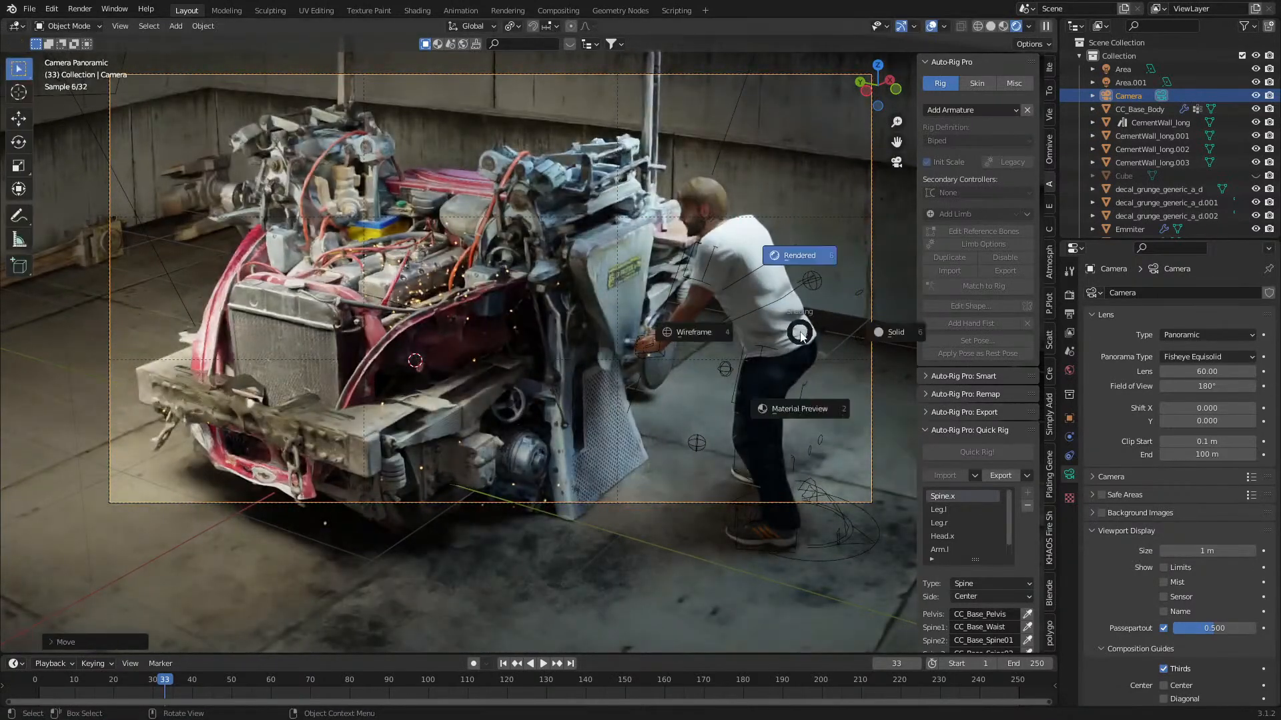
key(r)
key(z)
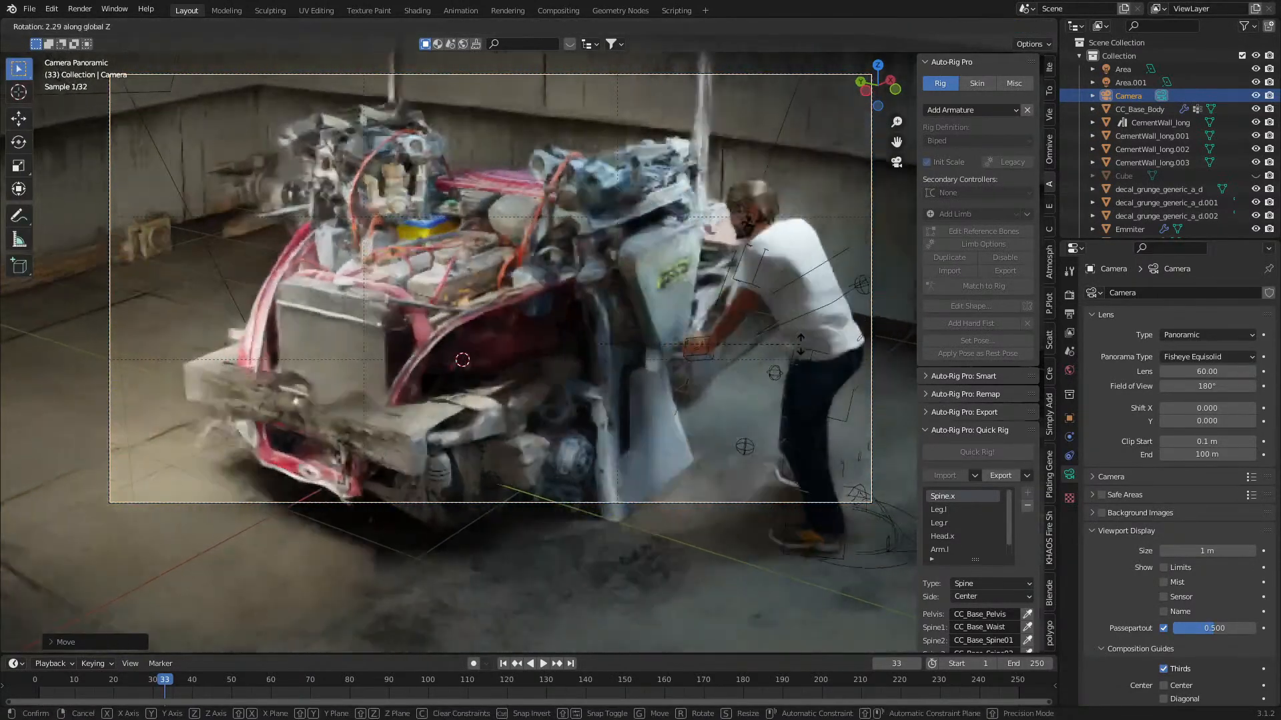
click(808, 325)
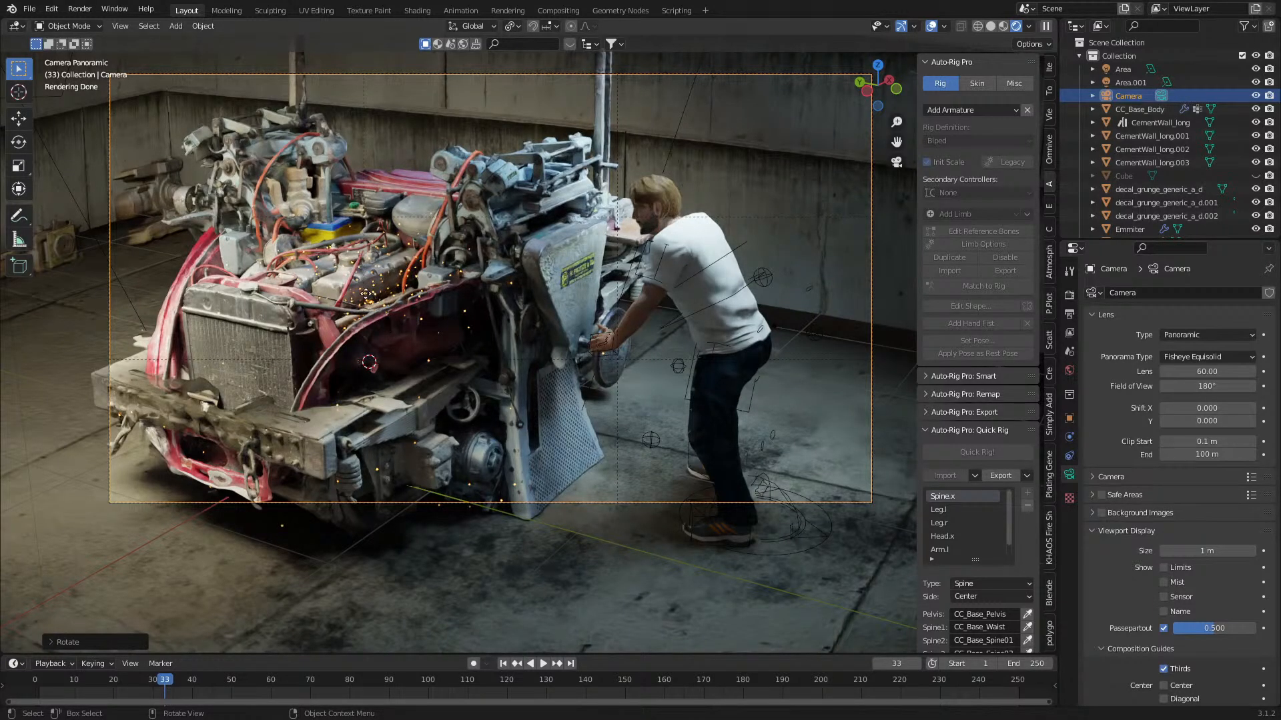
key(g)
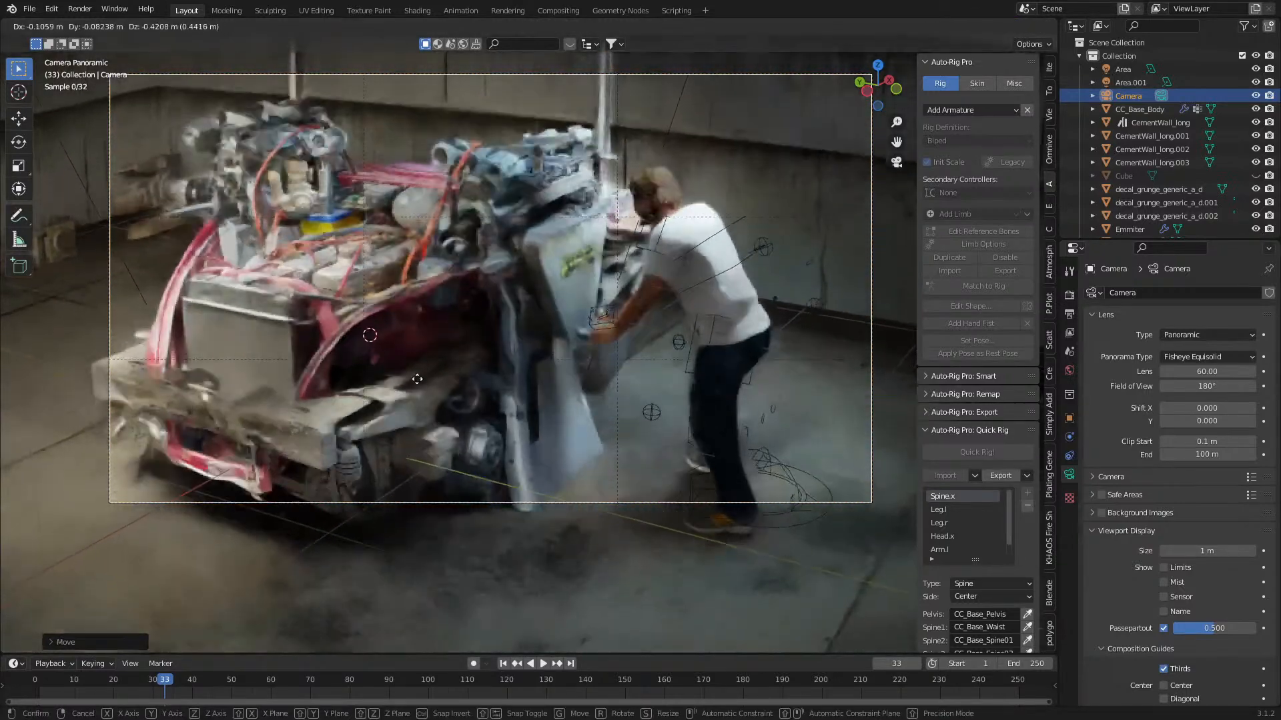
click(420, 397)
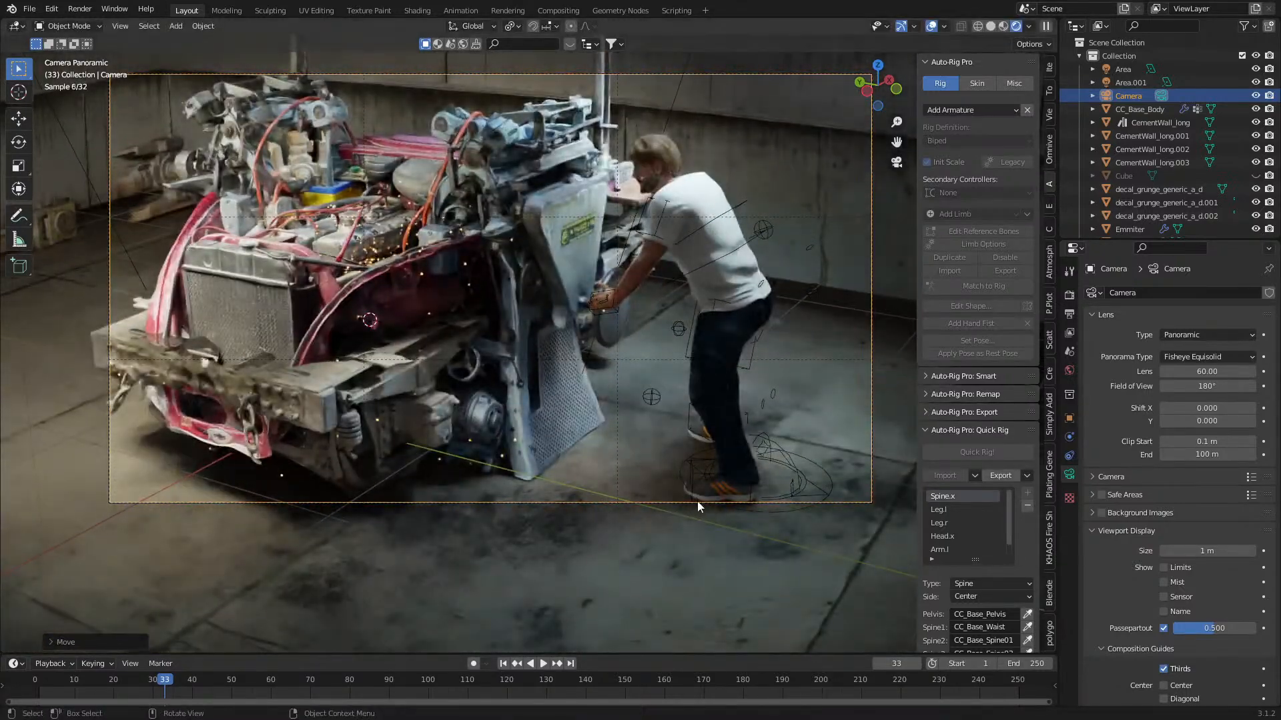
- Tilt the camera about its local X axis and lower it about 0.5 m for a flatter viewing angle
key(r)
key(x)
key(x)
click(695, 467)
key(g)
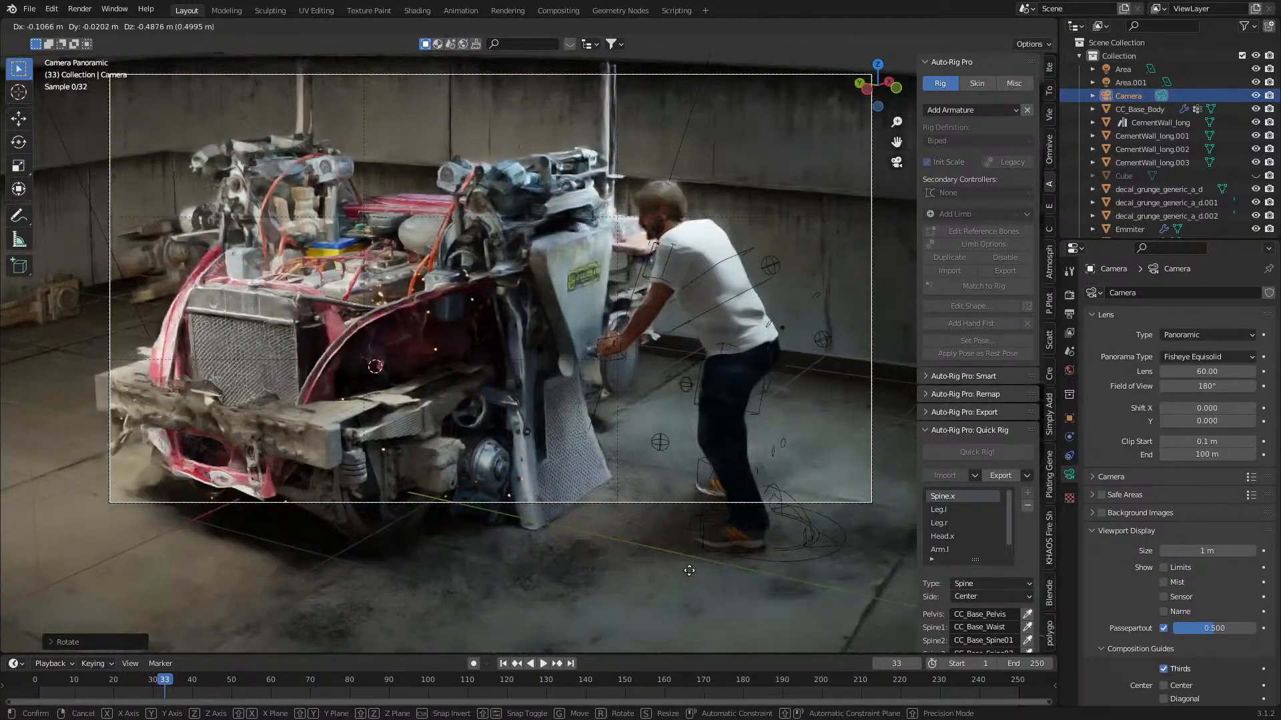
click(687, 568)
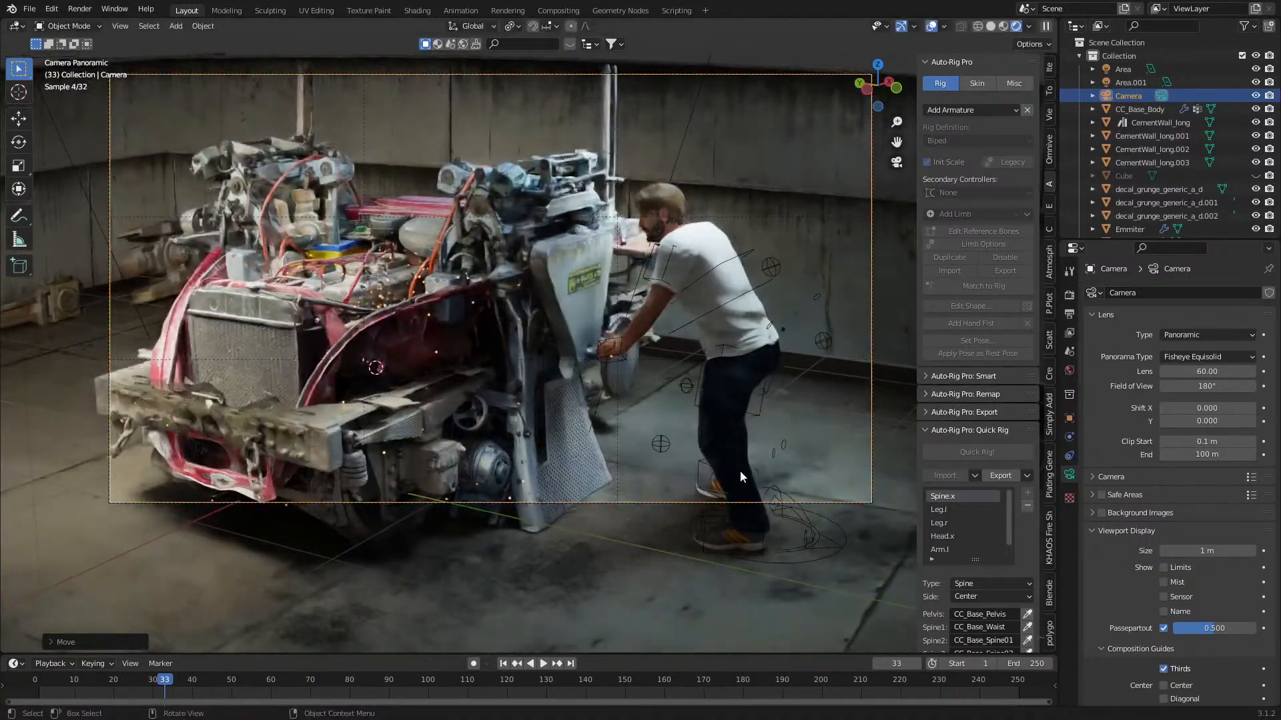
- Shift the camera along its local X axis and push it forward along local Z for a tighter shot
key(g)
key(x)
key(x)
click(745, 451)
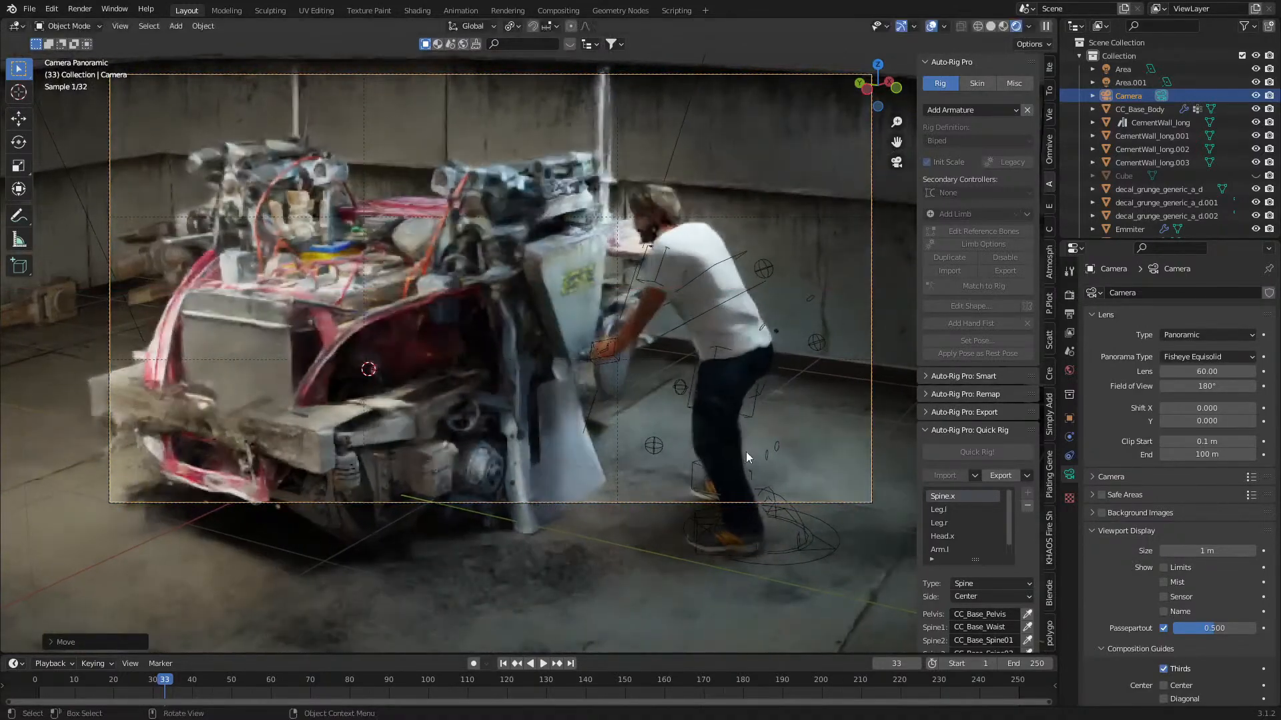
key(g)
key(z)
key(z)
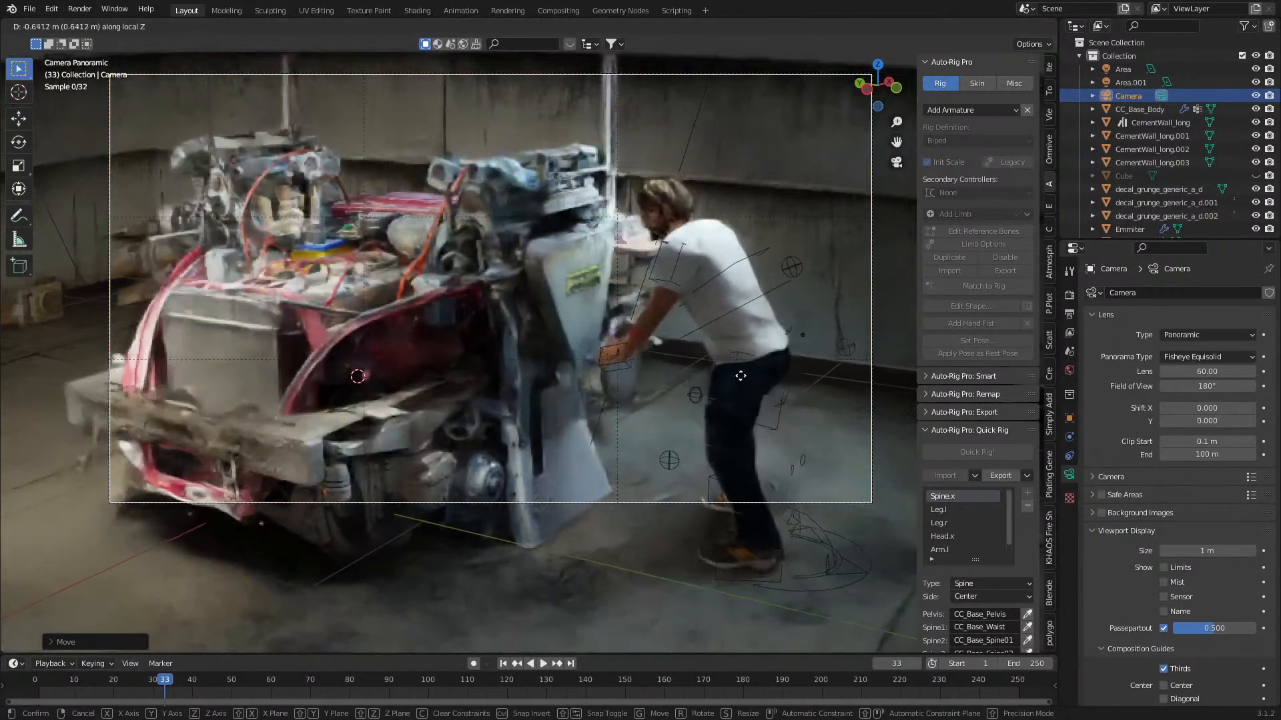
click(735, 358)
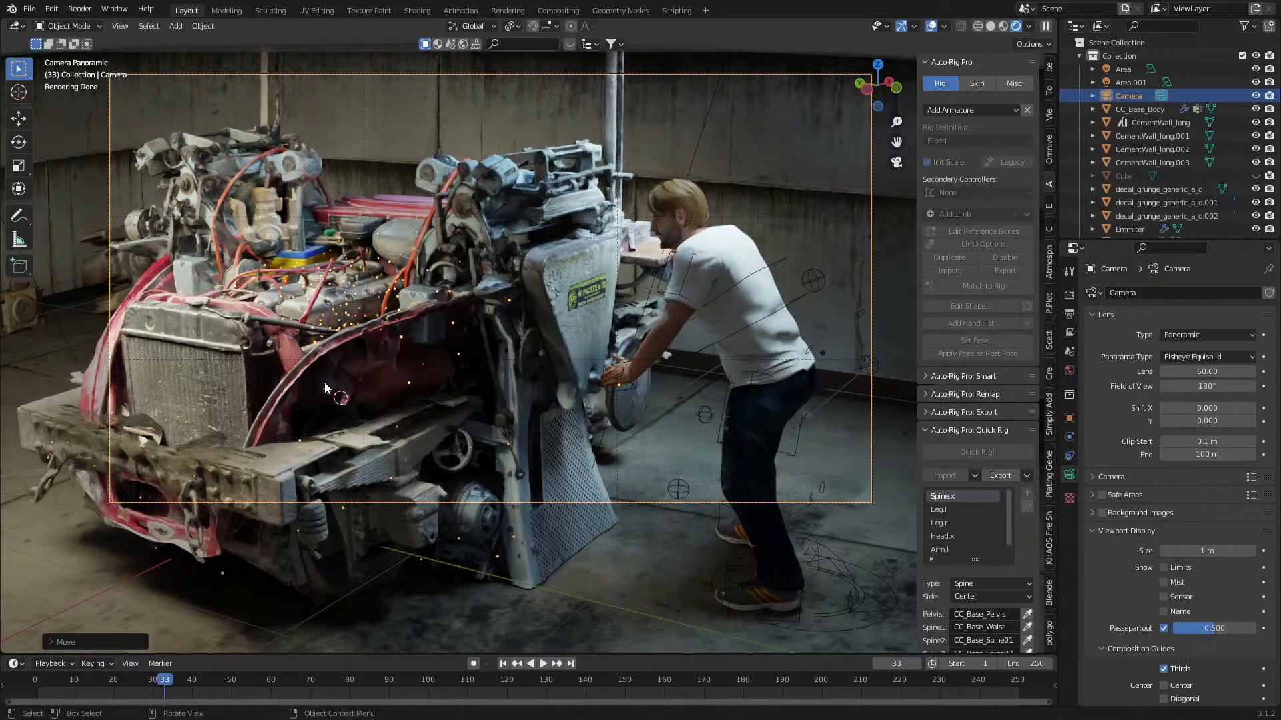
- Save the file, render the current frame to check the composition, and save again after closing the render
key(ctrl+s)
key(F12)
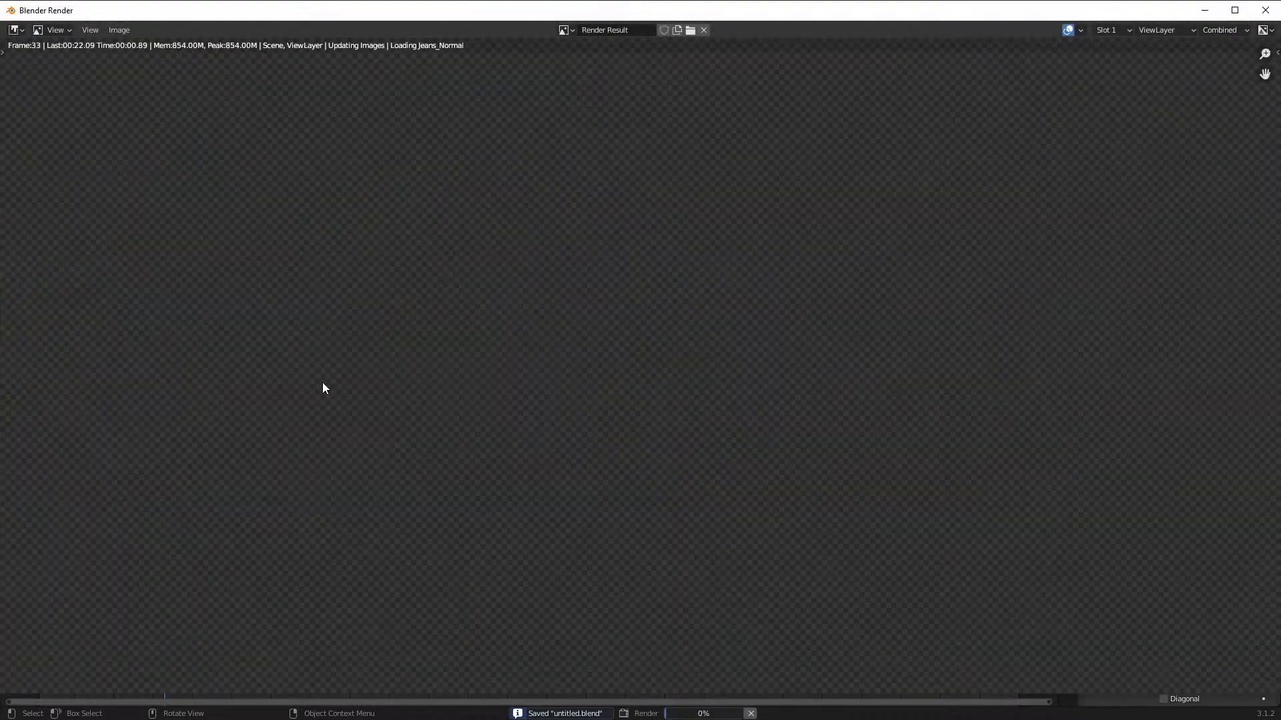
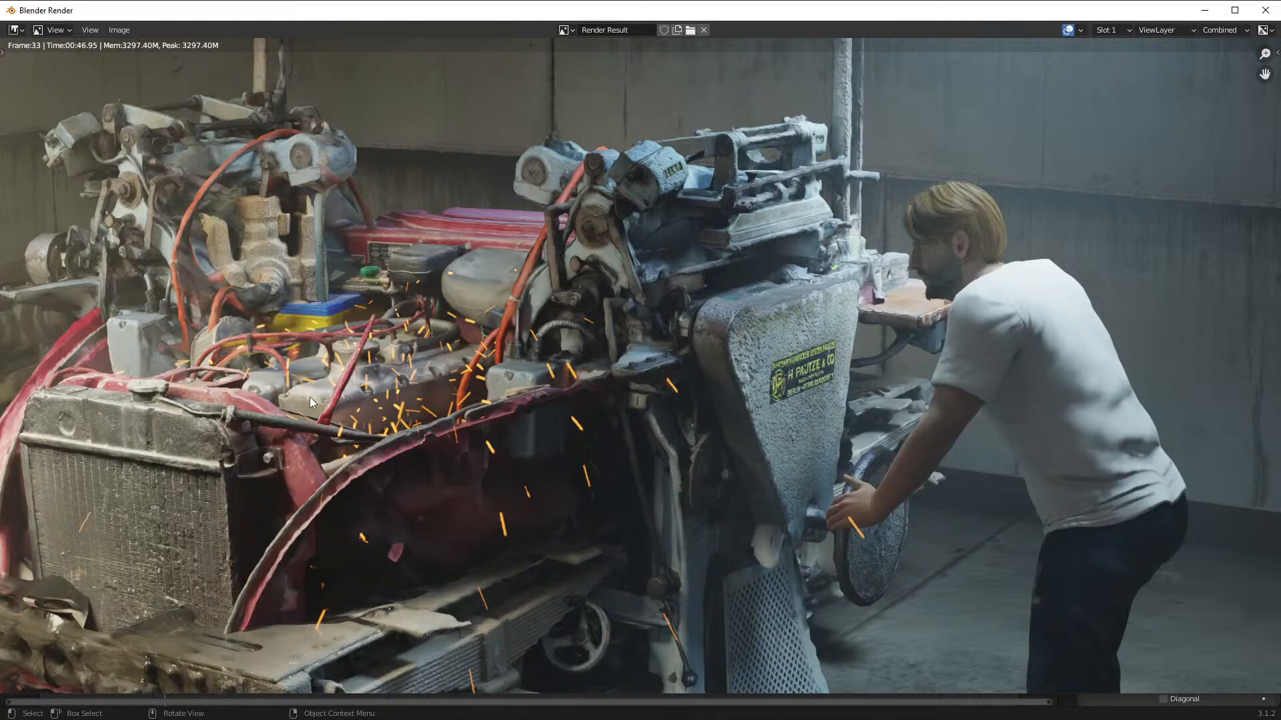
click(1263, 14)
key(ctrl+s)
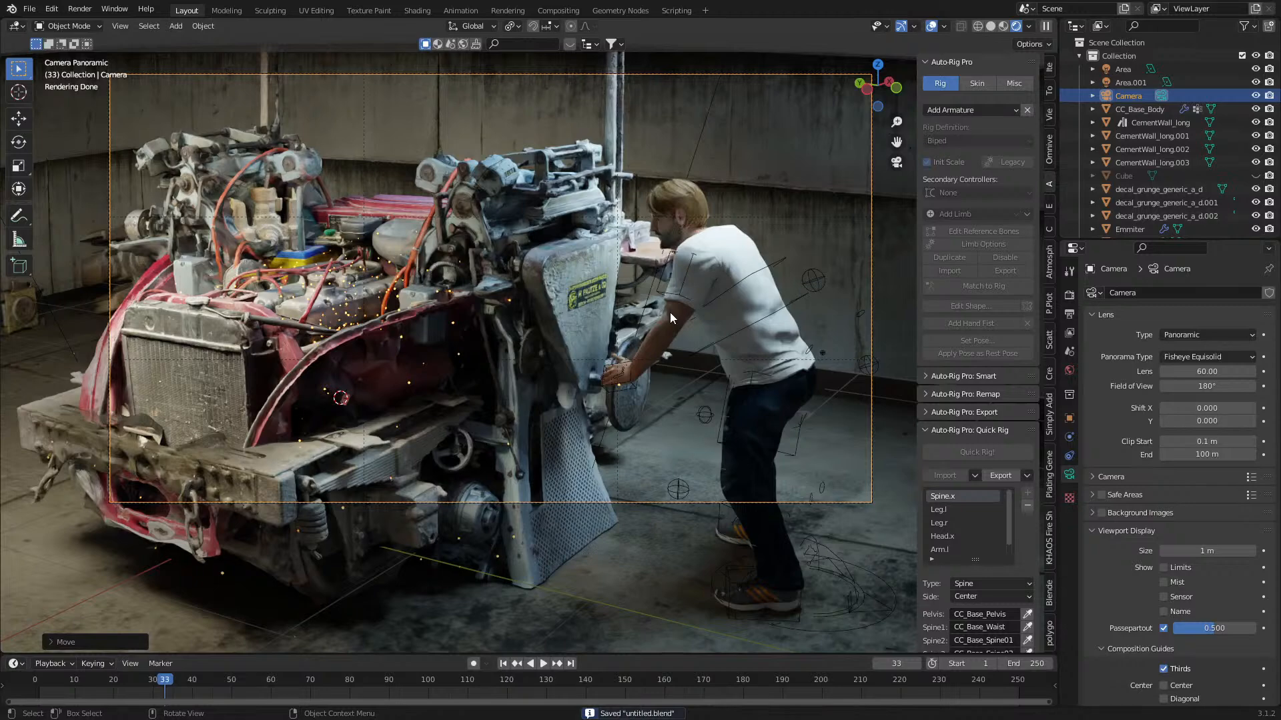
- Move the camera sideways and rotate it about the global Z axis to shift the engine and mechanic right in frame
key(g)
click(766, 309)
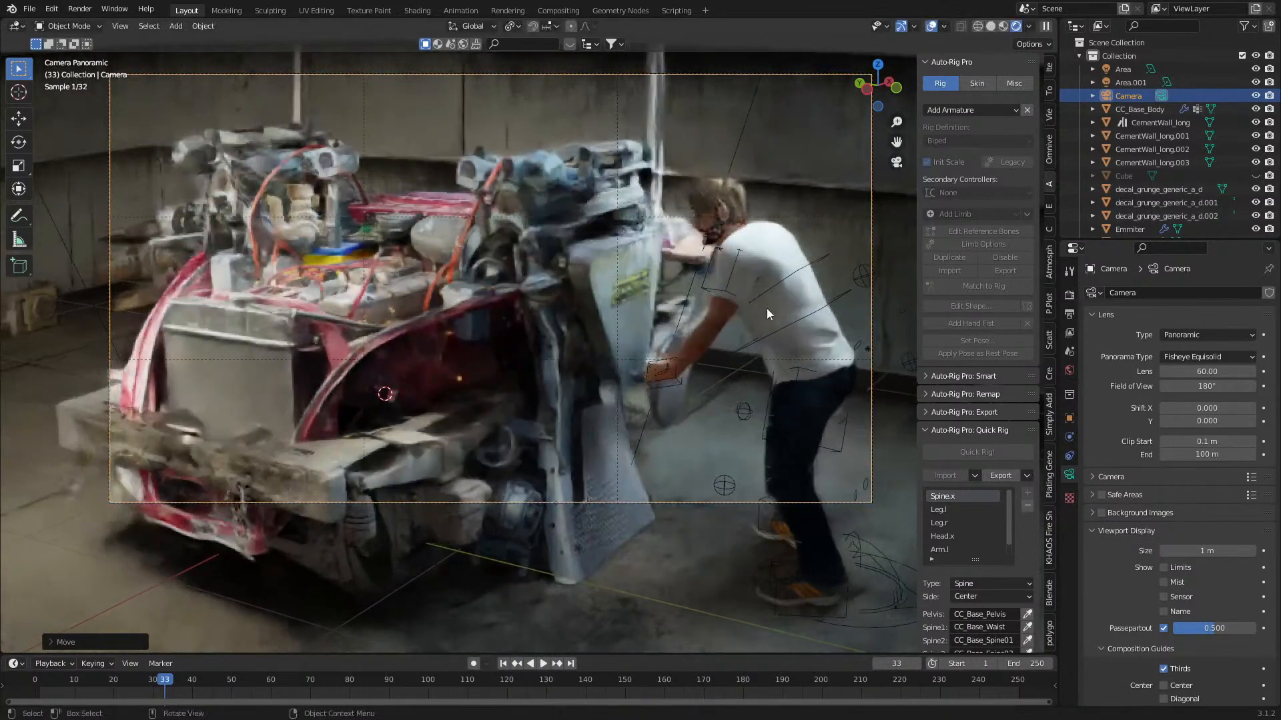
key(r)
key(z)
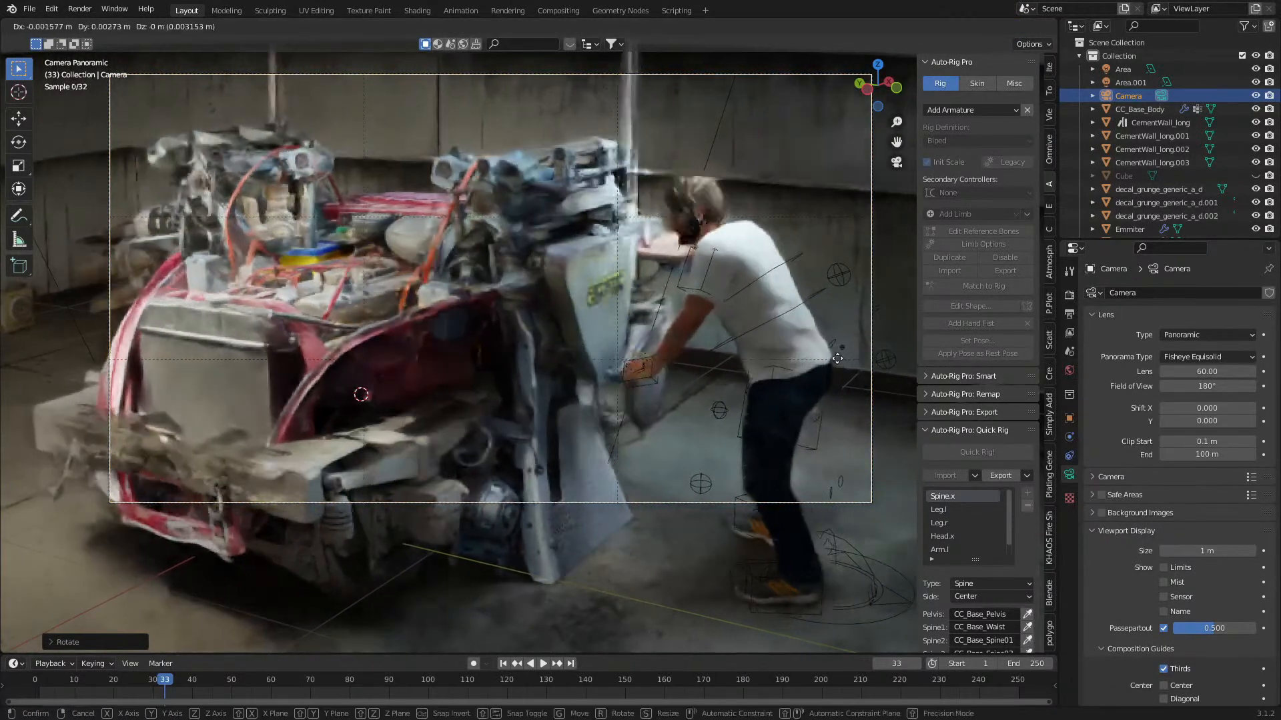
click(174, 364)
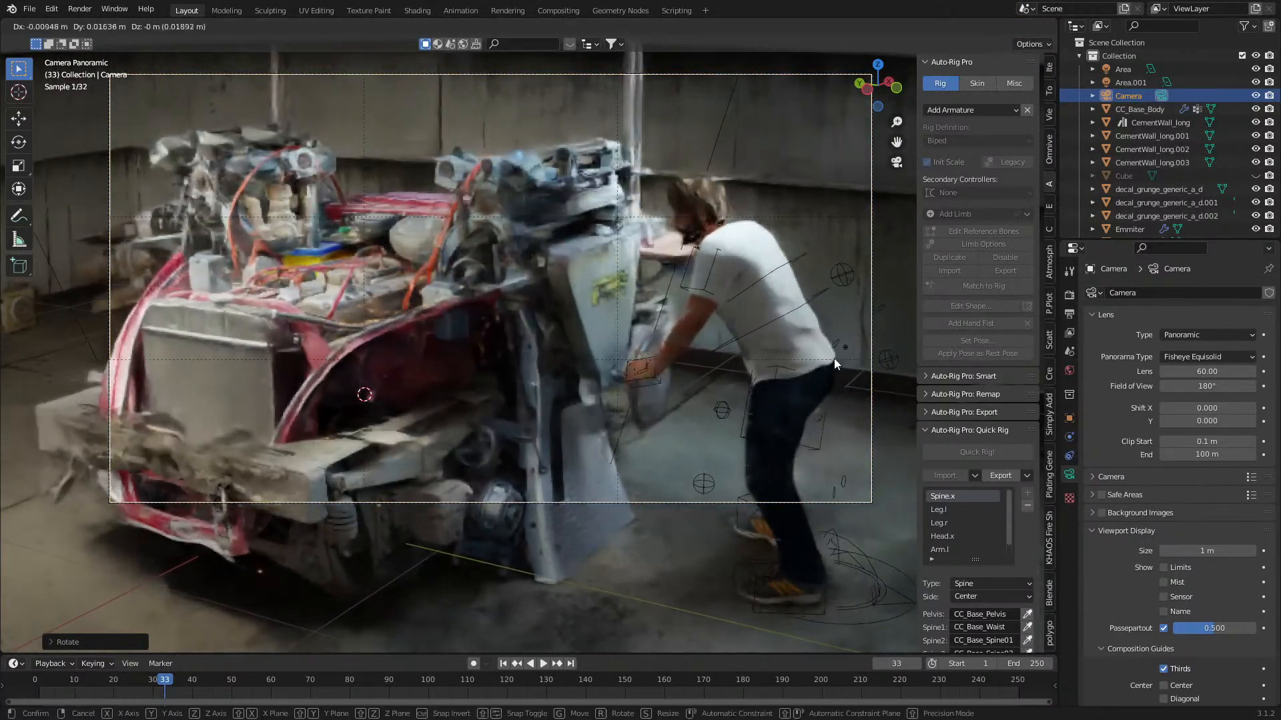
- Move the scanned train wheels part from beside the far wall to the floor near the engine in top view
click(34, 323)
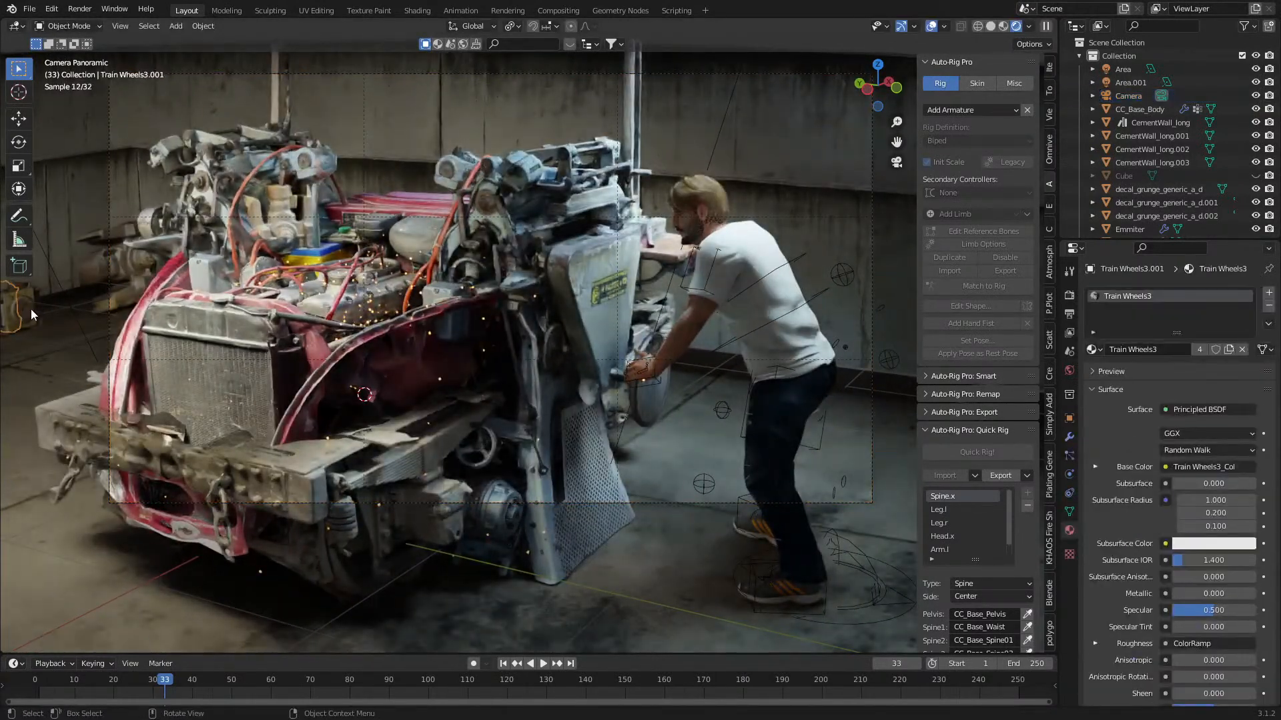
click(47, 331)
scroll(46, 332, down, 3)
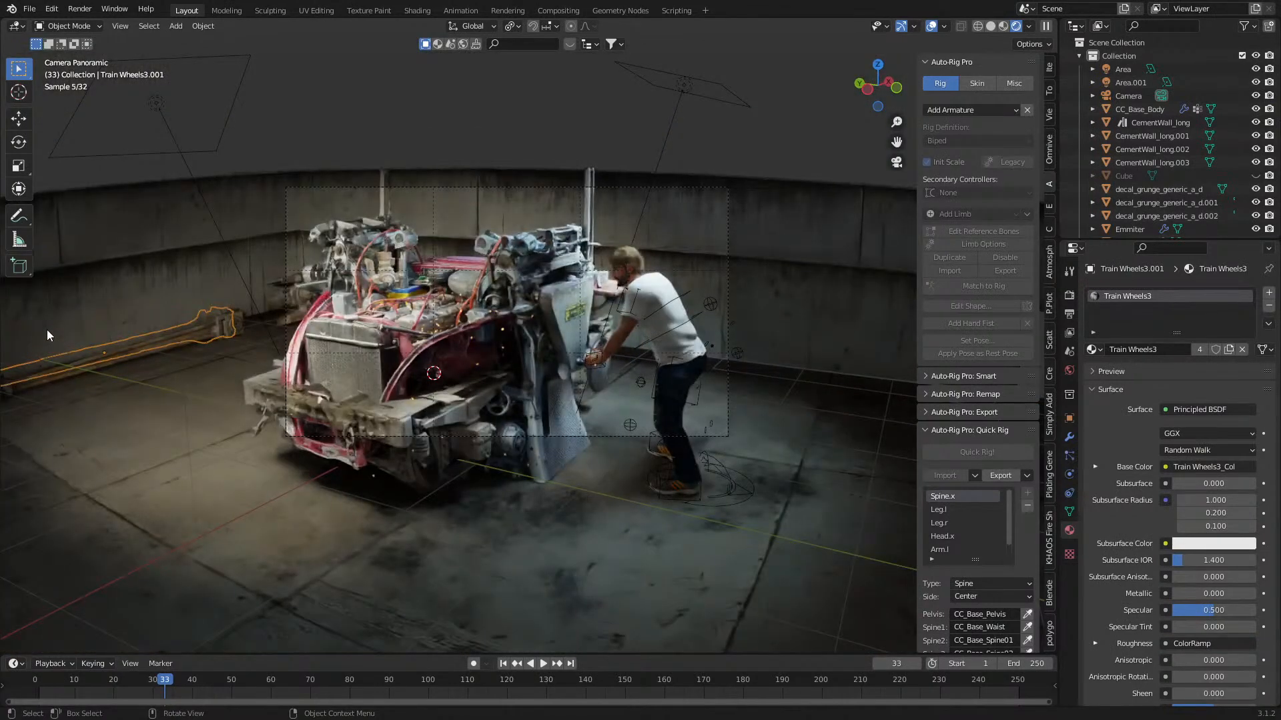
key(KP_7)
scroll(215, 319, down, 4)
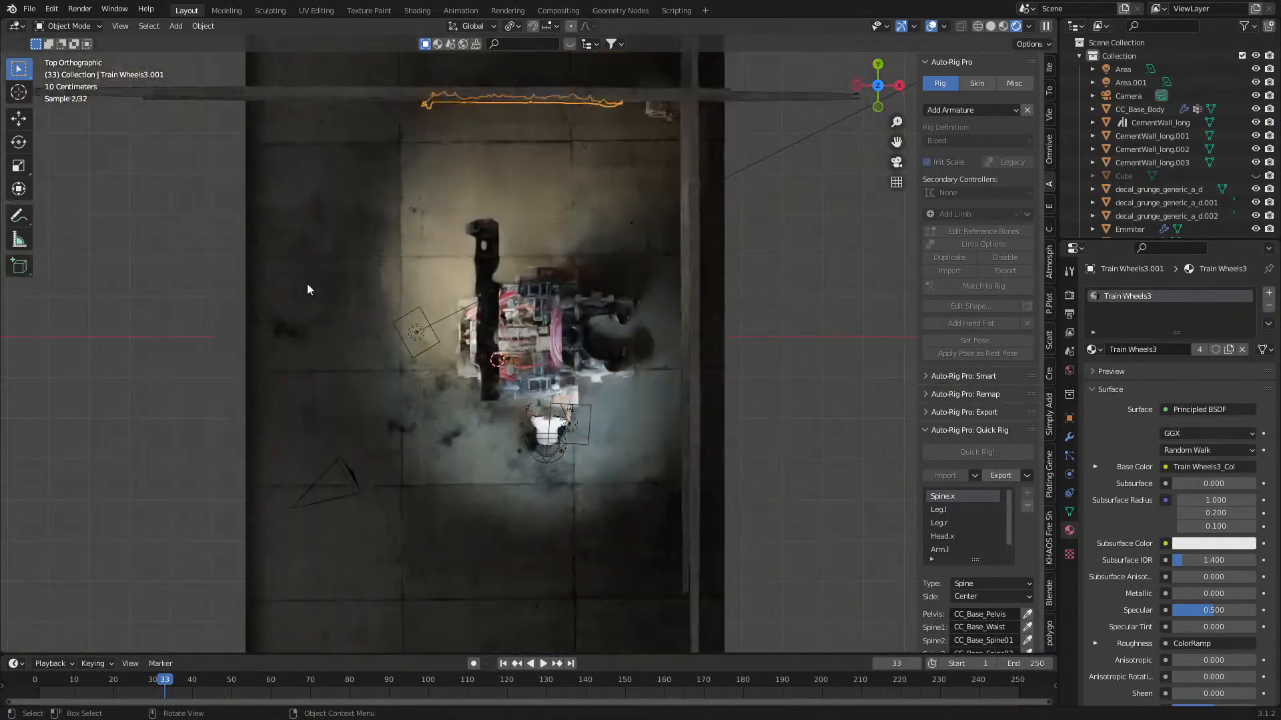
key(g)
click(449, 414)
- Rotate the train wheels part 90° and reposition it behind the mechanic
key(r)
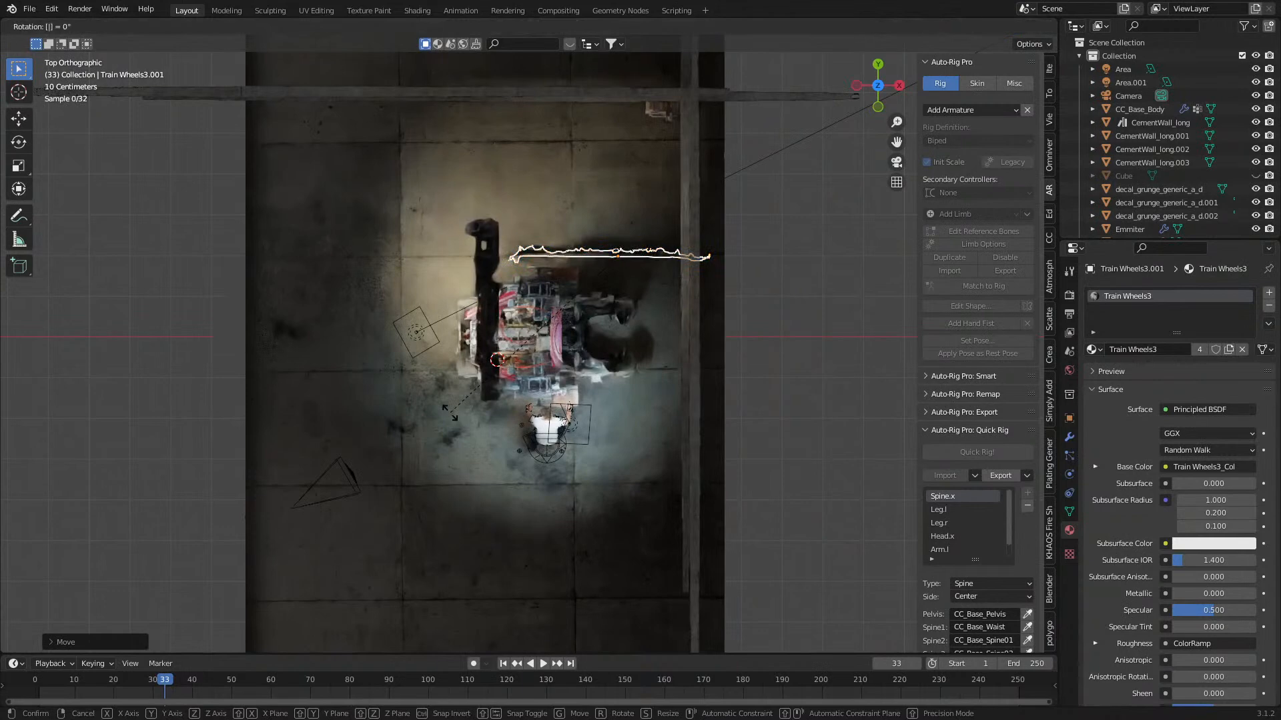
text(90)
key(Return)
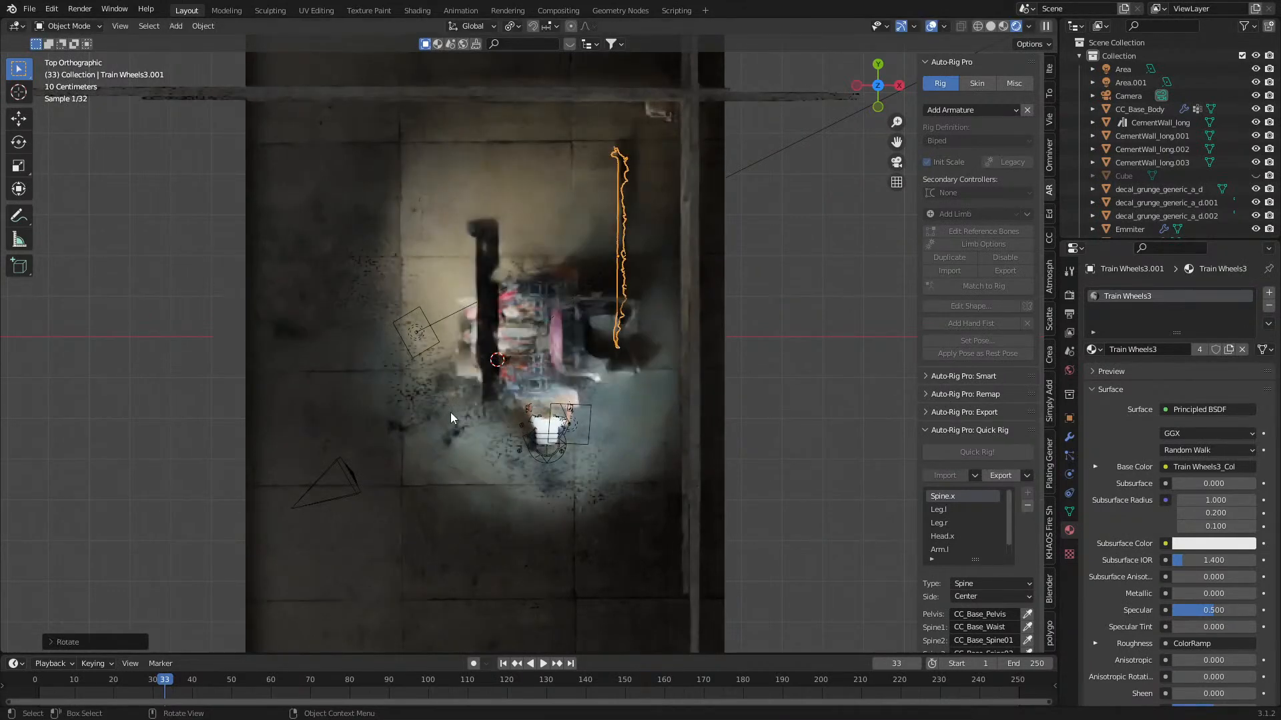
key(g)
click(518, 514)
- Examine the placement of the train wheels part behind the mechanic through the camera
middle_drag(518, 515, 600, 400)
key(KP_0)
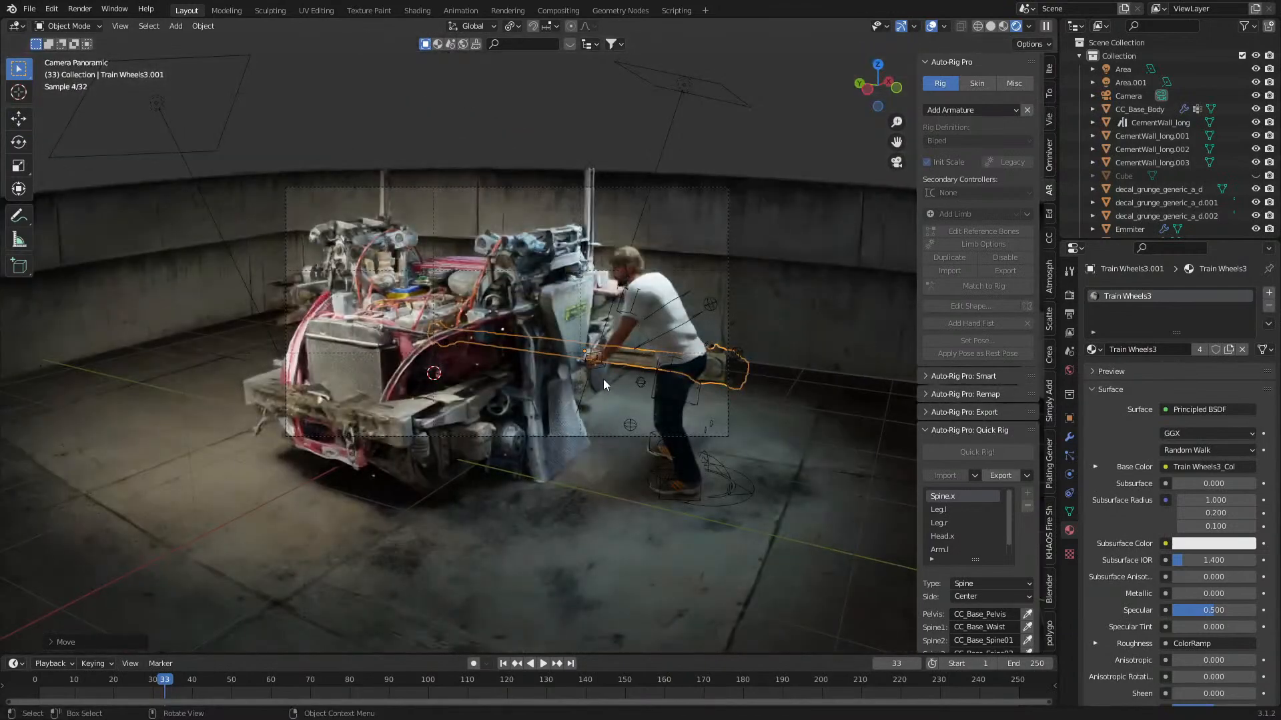
key(Home)
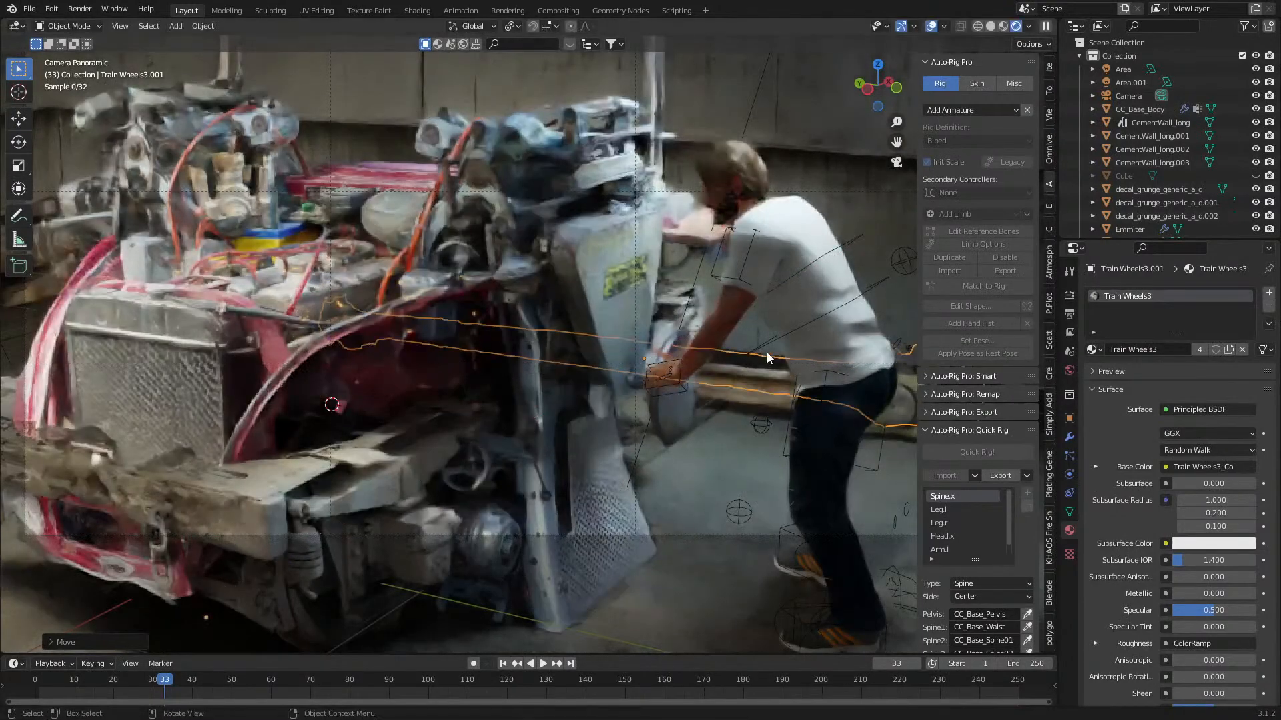
scroll(742, 348, down, 1)
shift+middle_drag(742, 348, 681, 341)
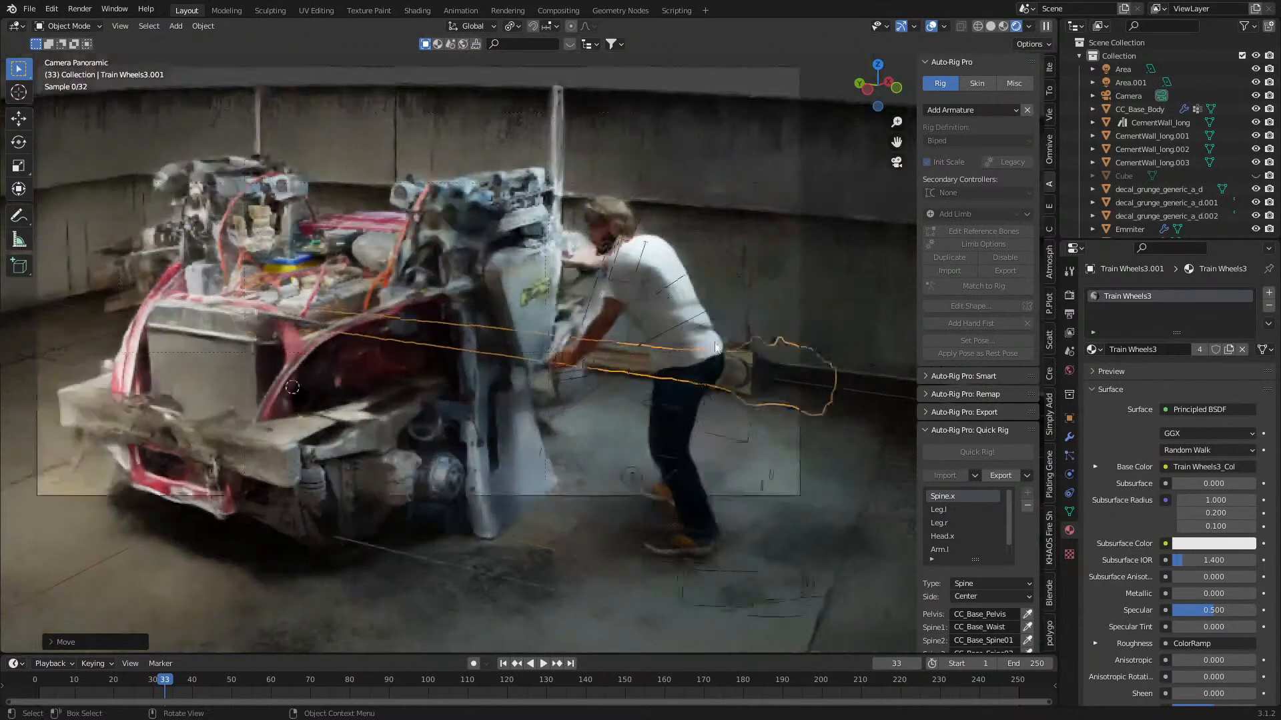
scroll(804, 388, up, 1)
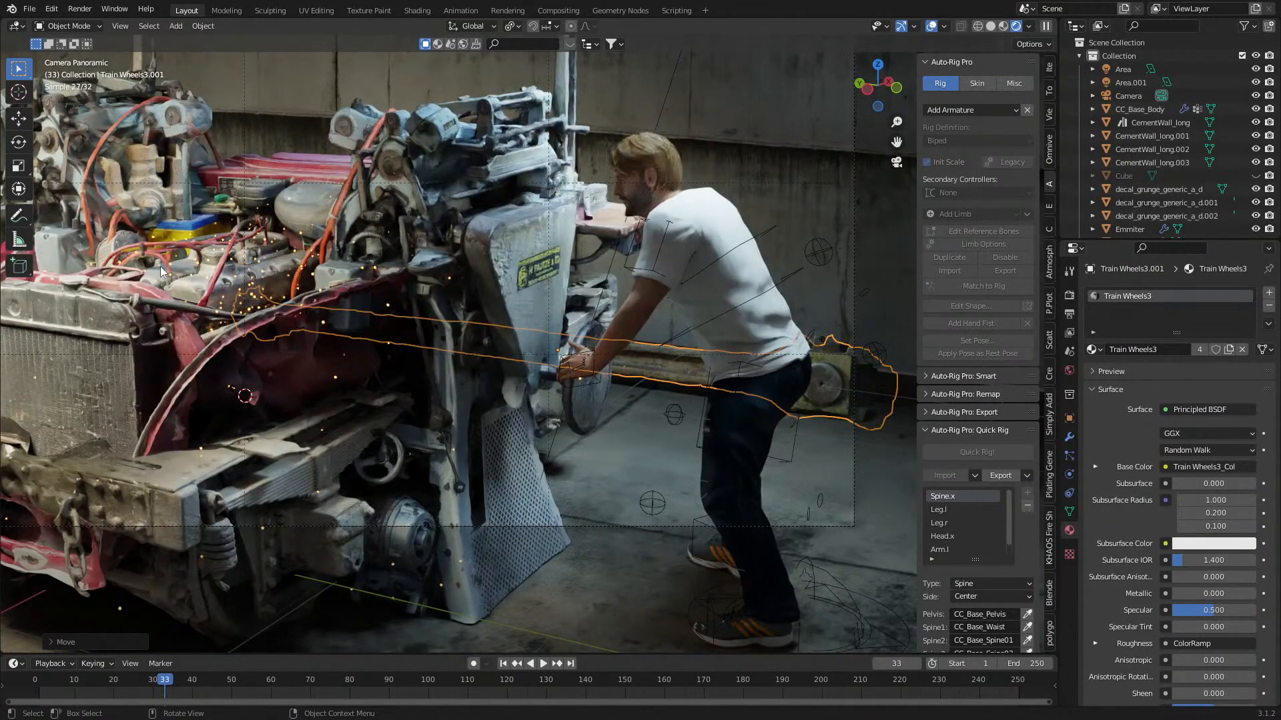
shift+middle_drag(202, 262, 211, 264)
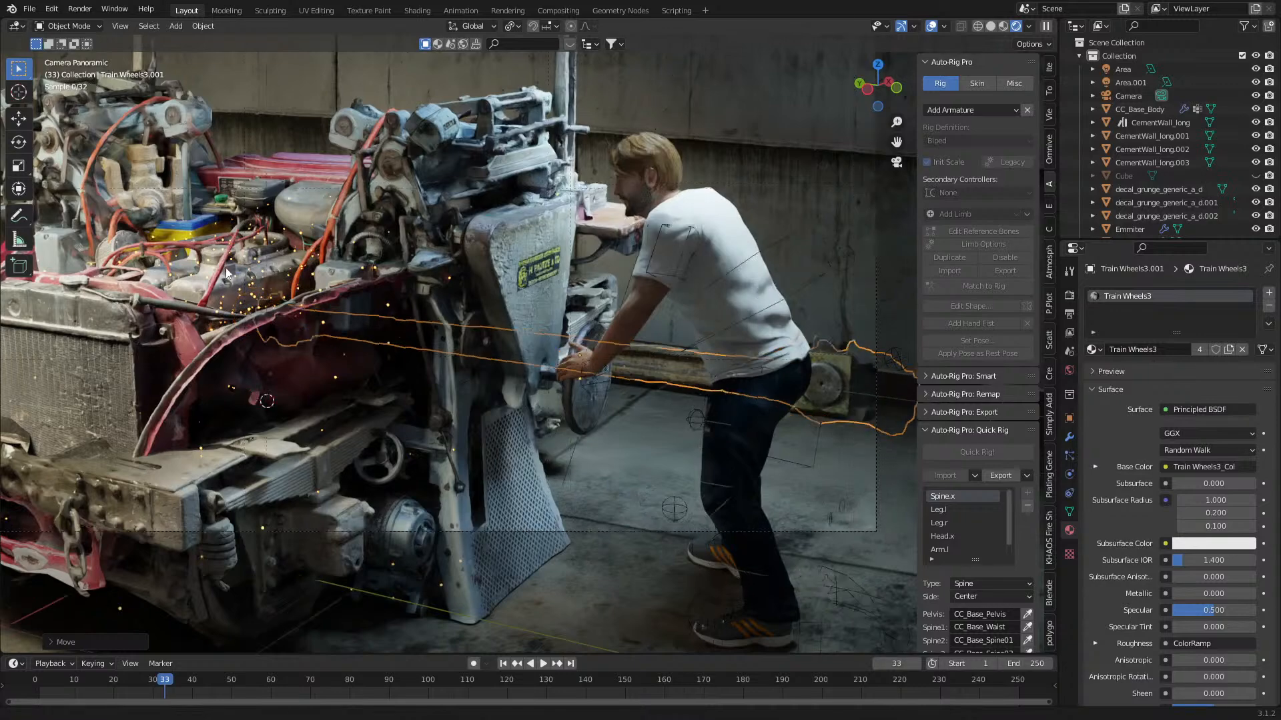
scroll(553, 410, down, 2)
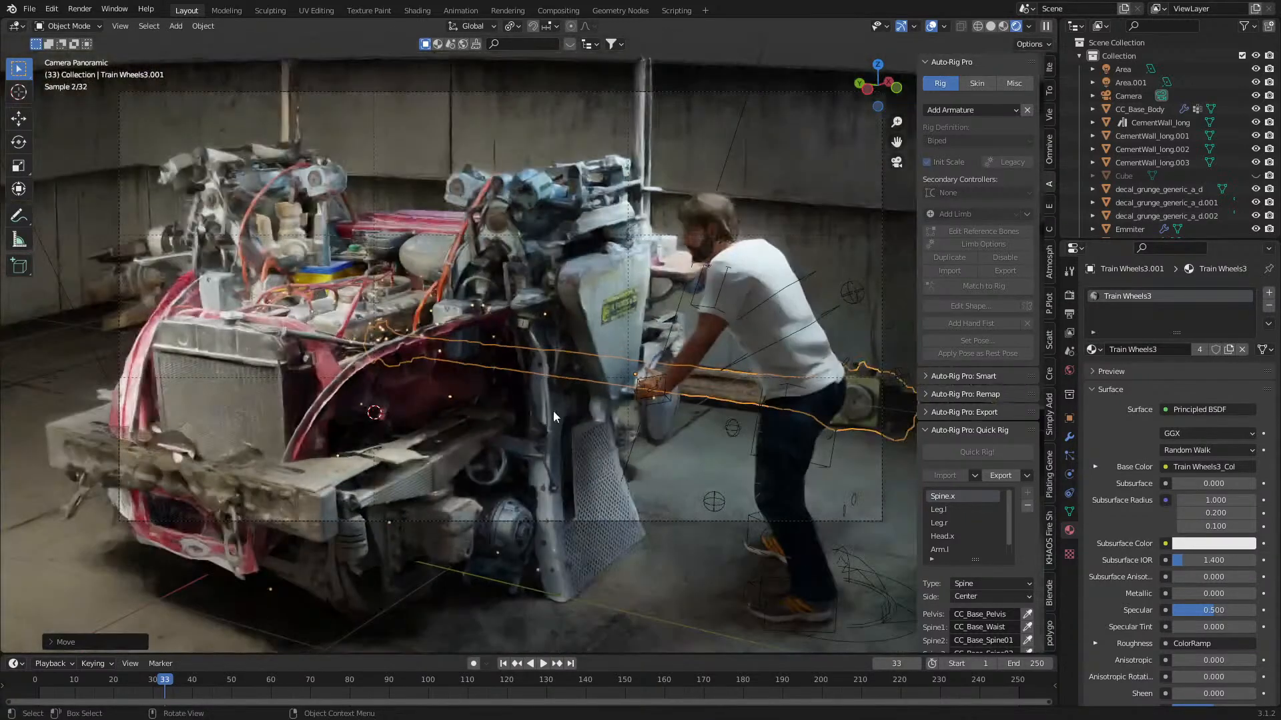
- Inspect the mechanic's Character Creator material parameters, character settings and Cycles subsurface preferences
click(717, 220)
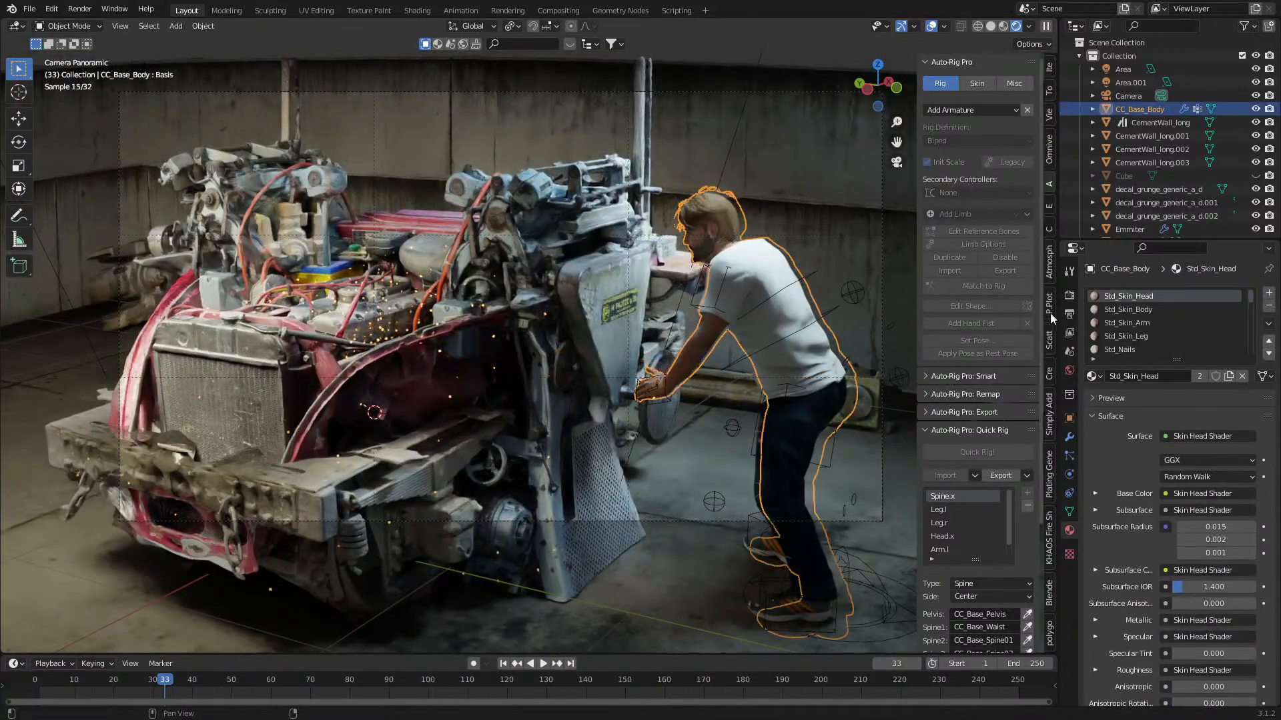
click(1048, 228)
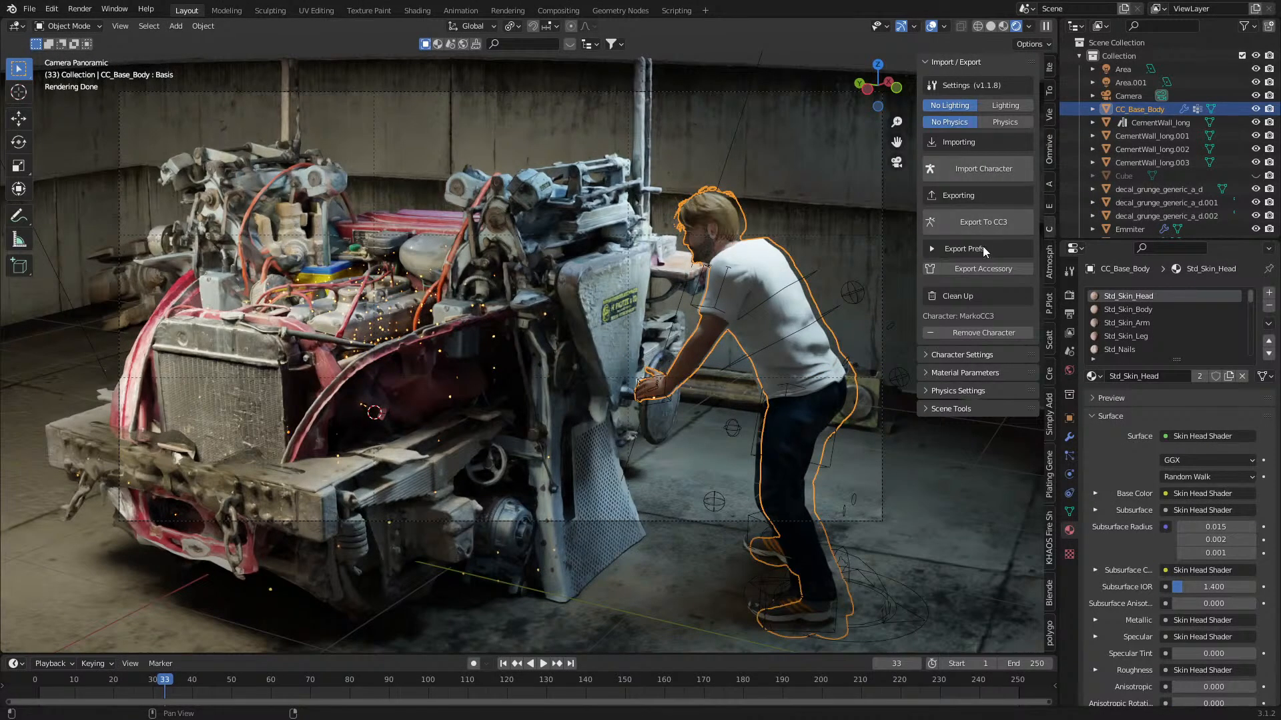
click(927, 373)
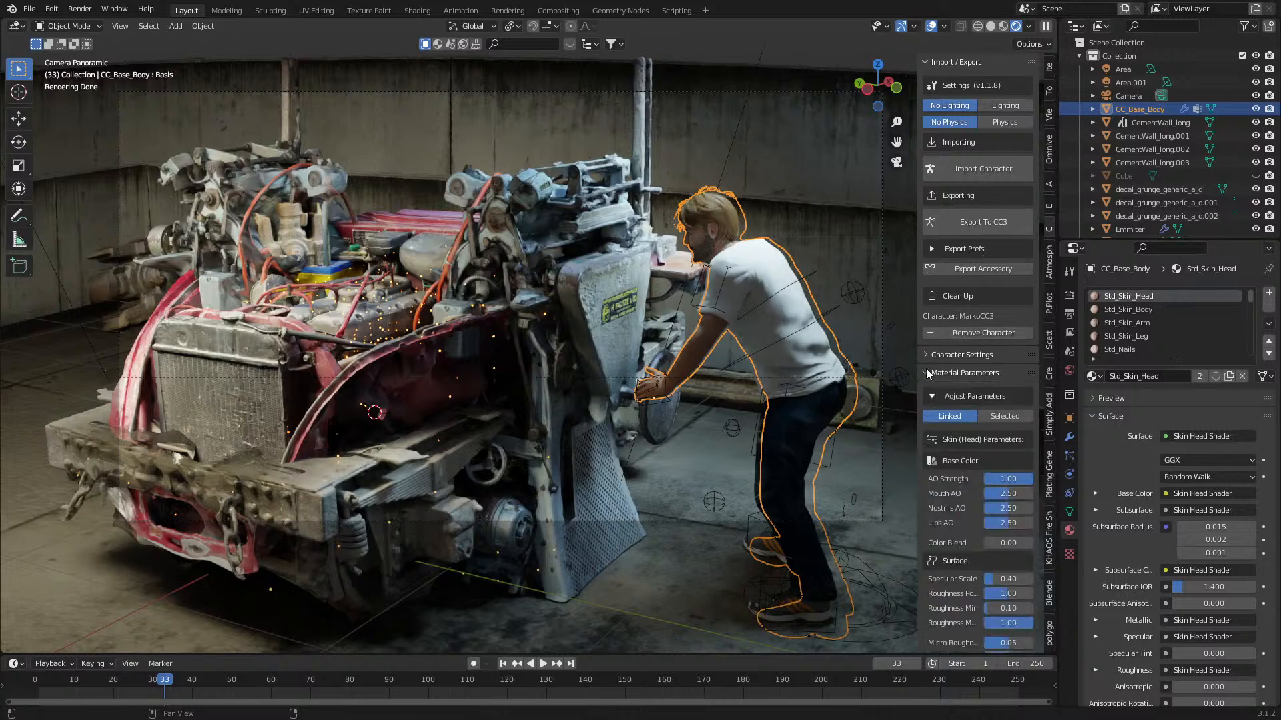
click(927, 372)
click(923, 355)
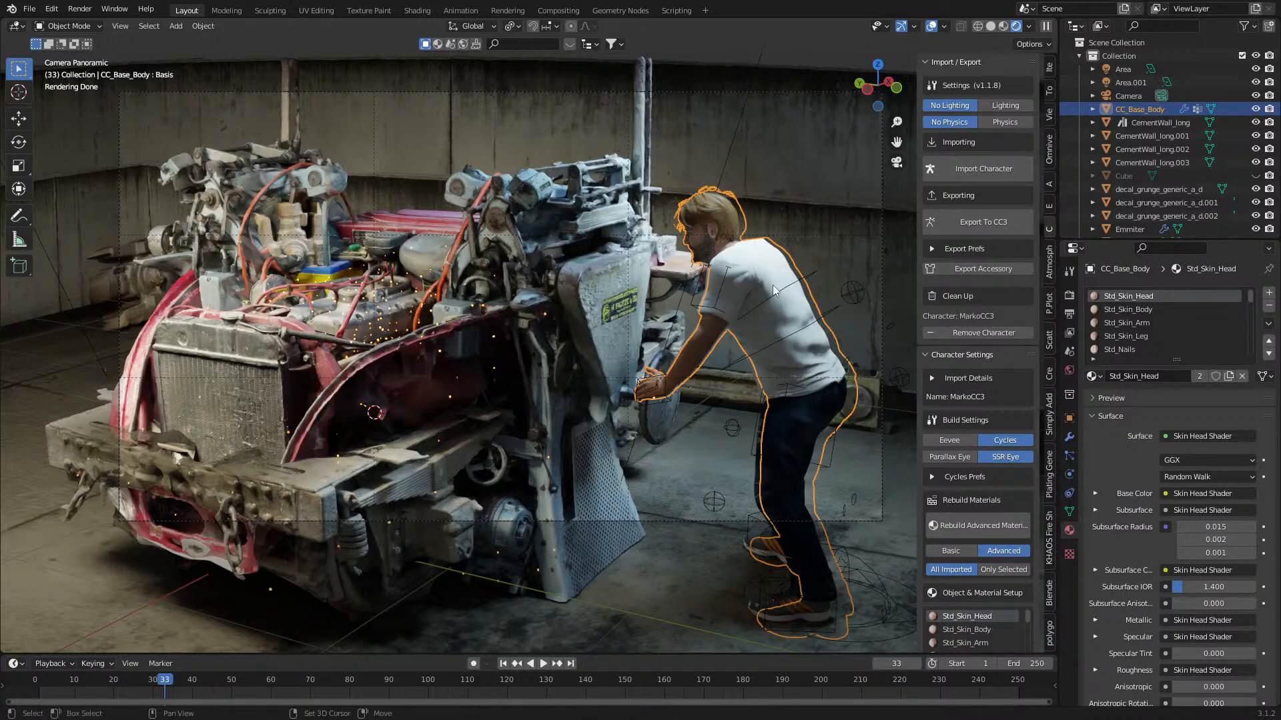
shift+middle_drag(771, 283, 717, 334)
scroll(719, 332, up, 4)
shift+middle_drag(794, 307, 614, 345)
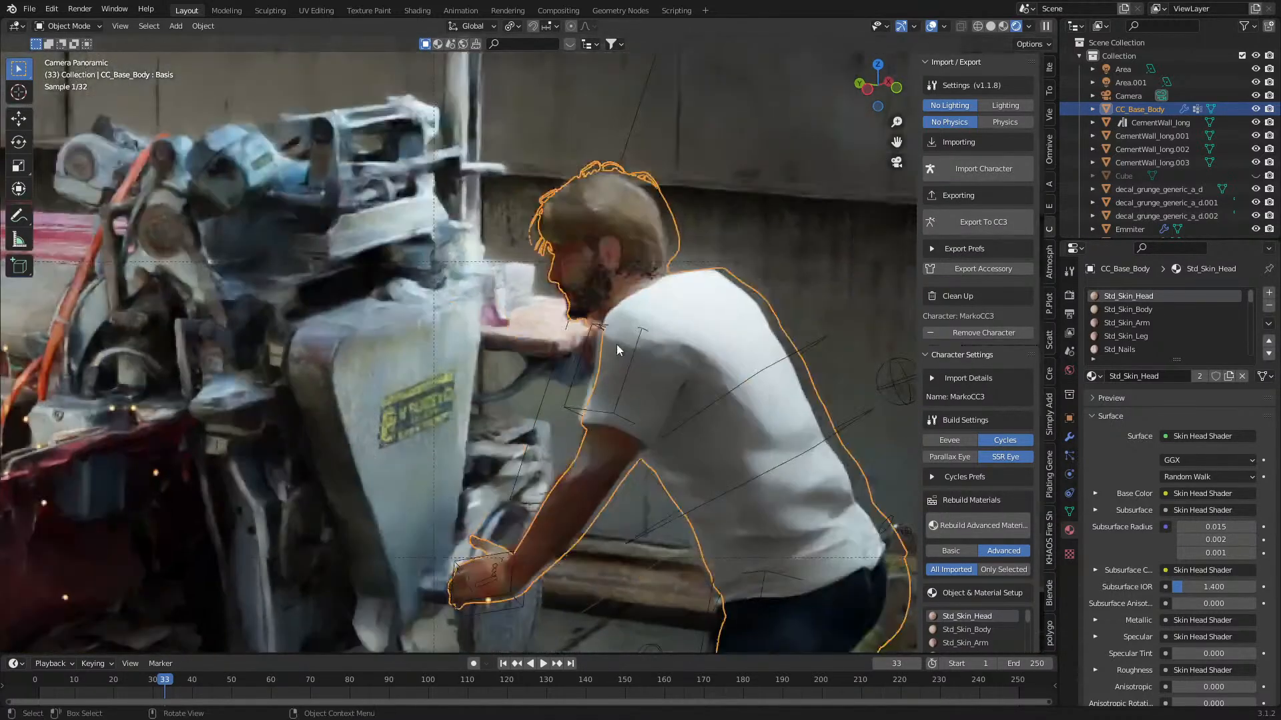
click(931, 475)
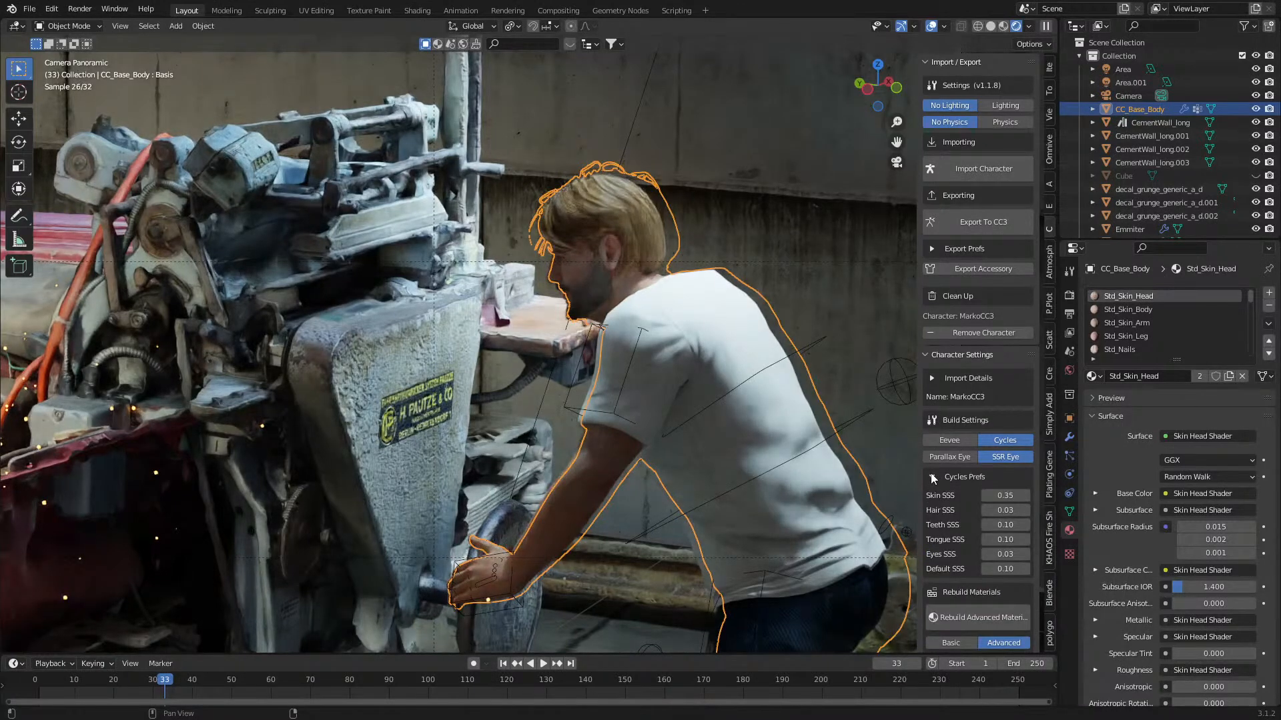
click(931, 476)
scroll(362, 401, down, 4)
shift+middle_drag(361, 402, 515, 403)
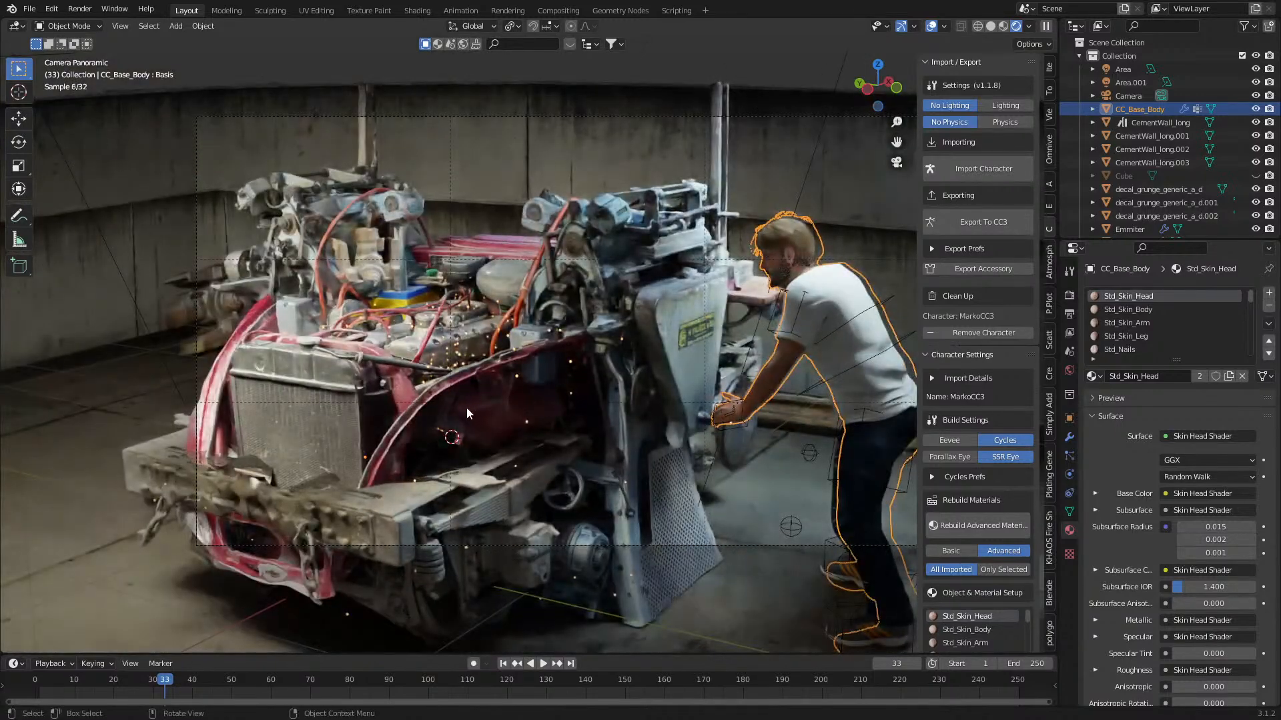
- Darken the world background colour to black
click(199, 322)
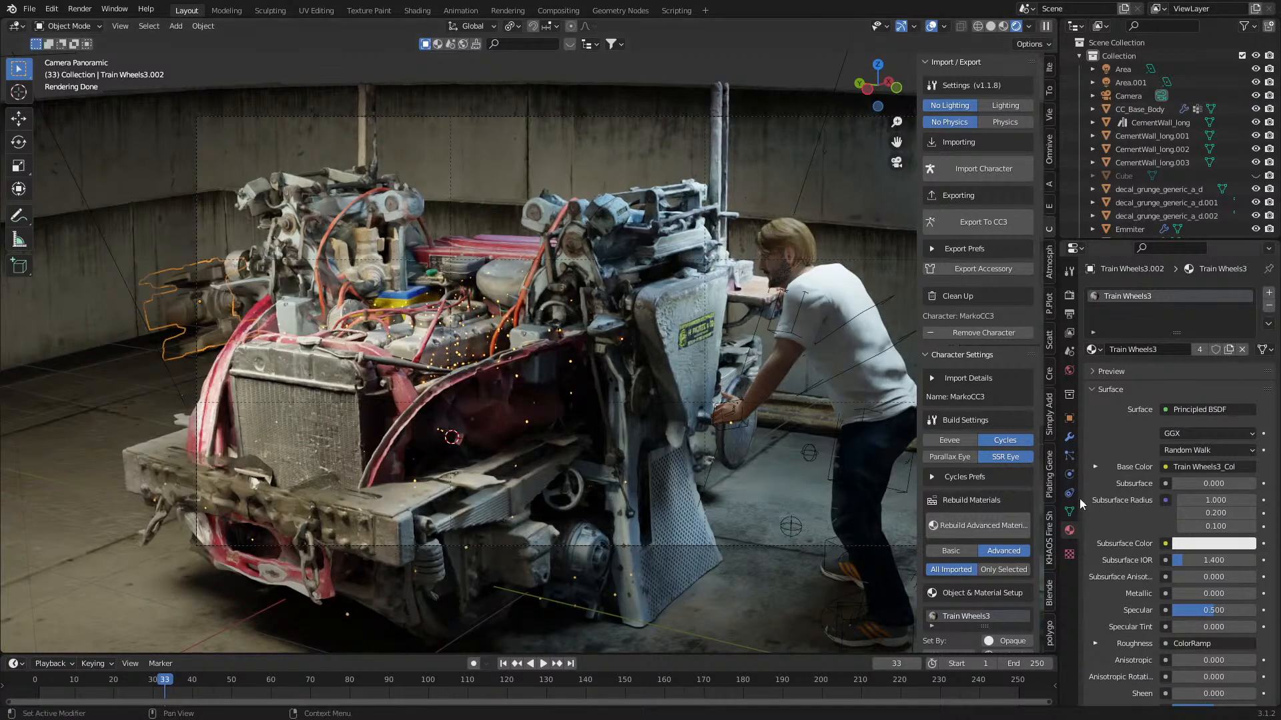
click(1069, 371)
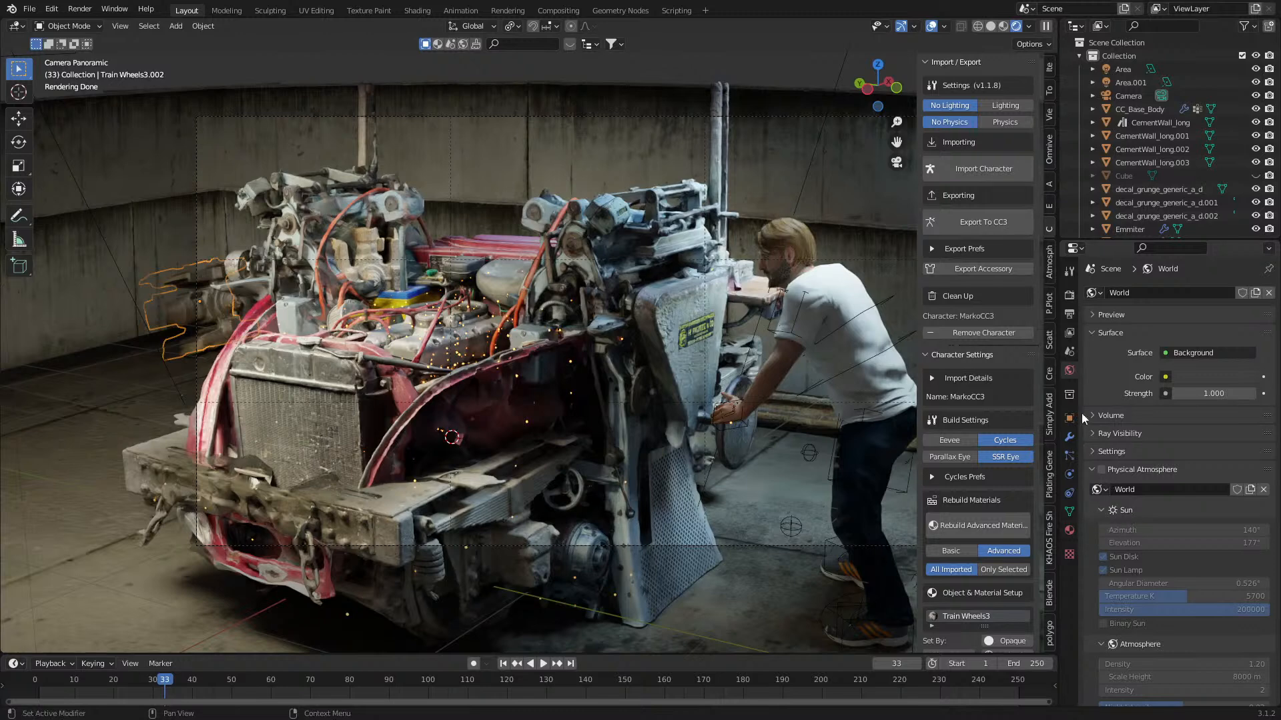
click(1069, 296)
click(1069, 314)
click(1069, 332)
click(1069, 351)
click(1069, 370)
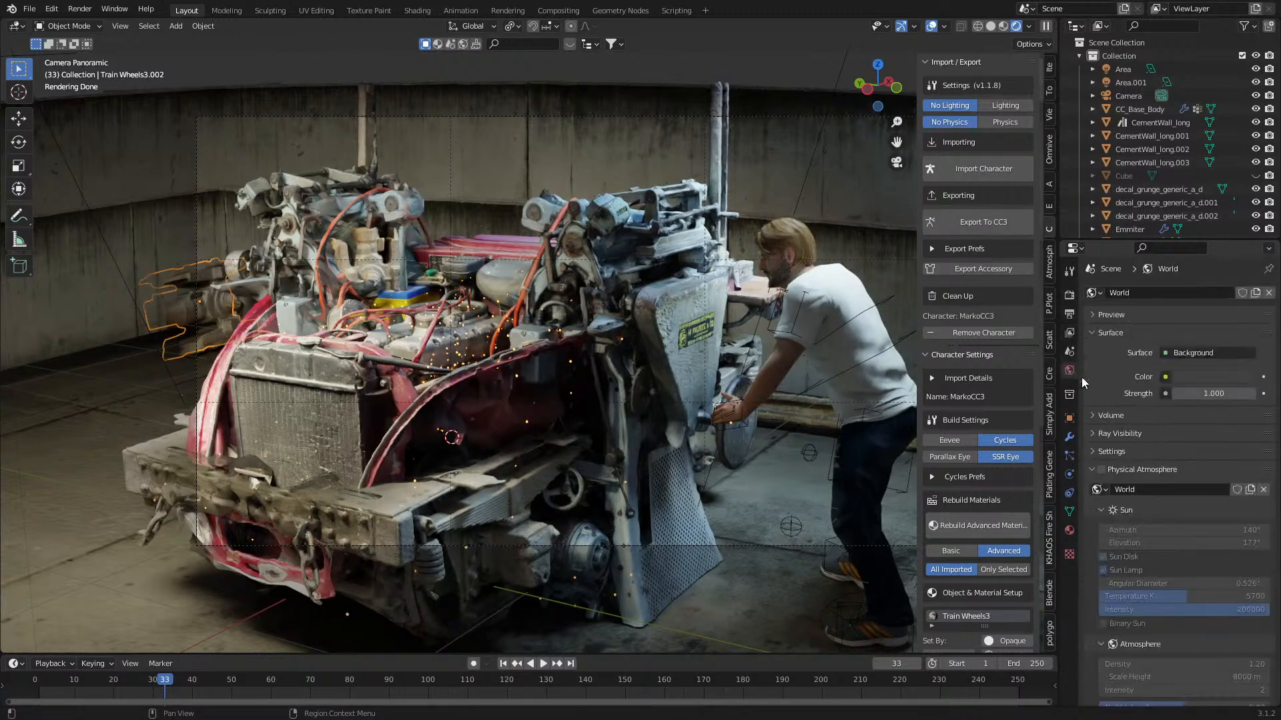
click(1201, 376)
drag(1245, 258, 1245, 282)
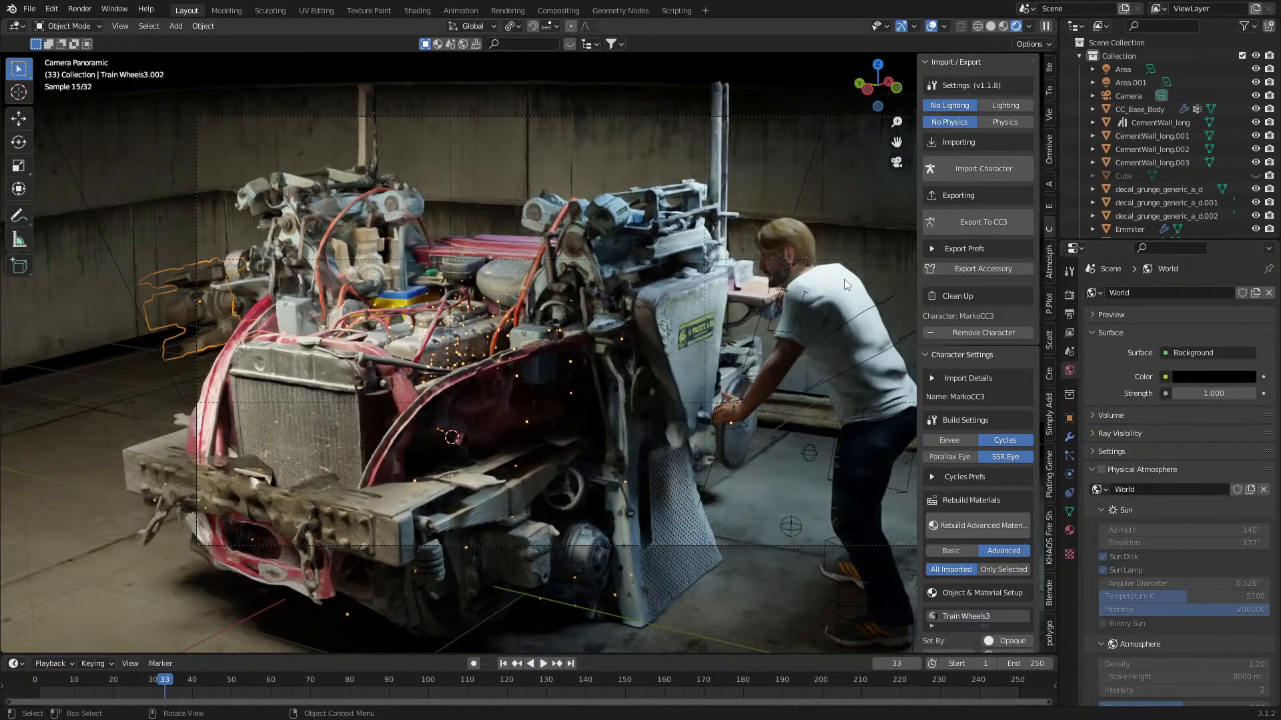
- Render the current frame to examine the darker lighting, and close the render window
key(F12)
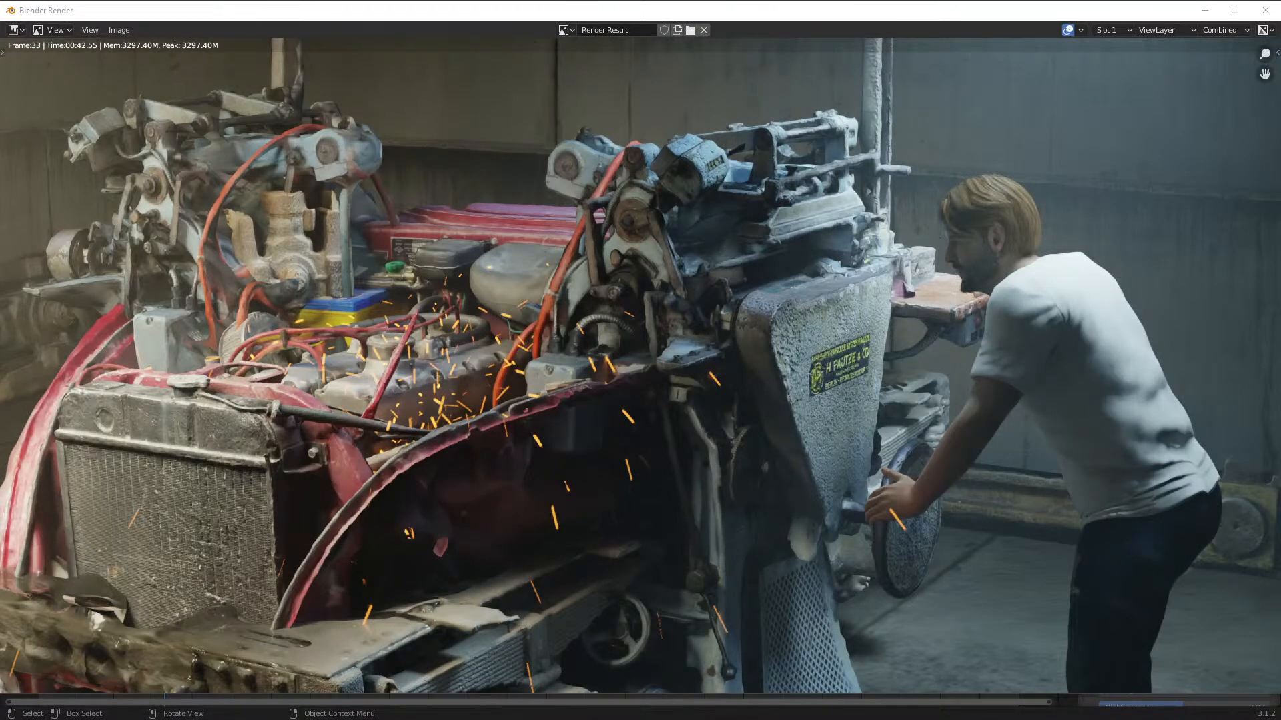
scroll(542, 460, down, 1)
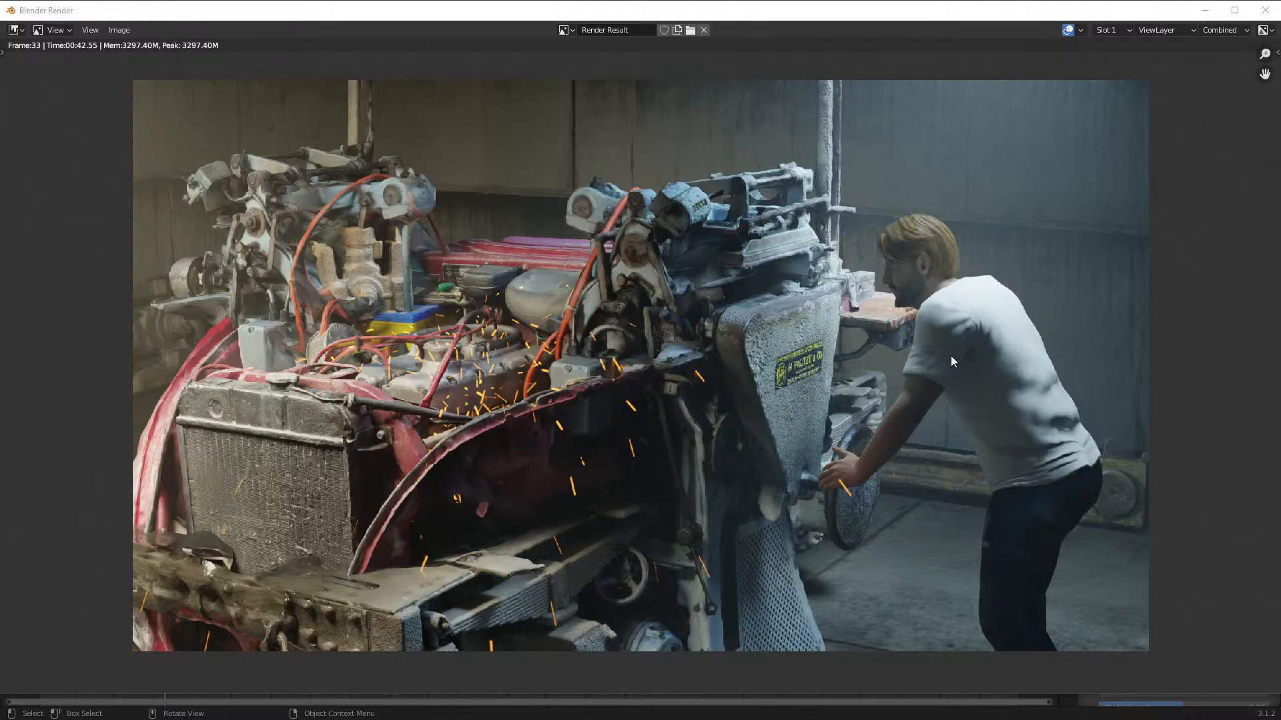
click(1265, 10)
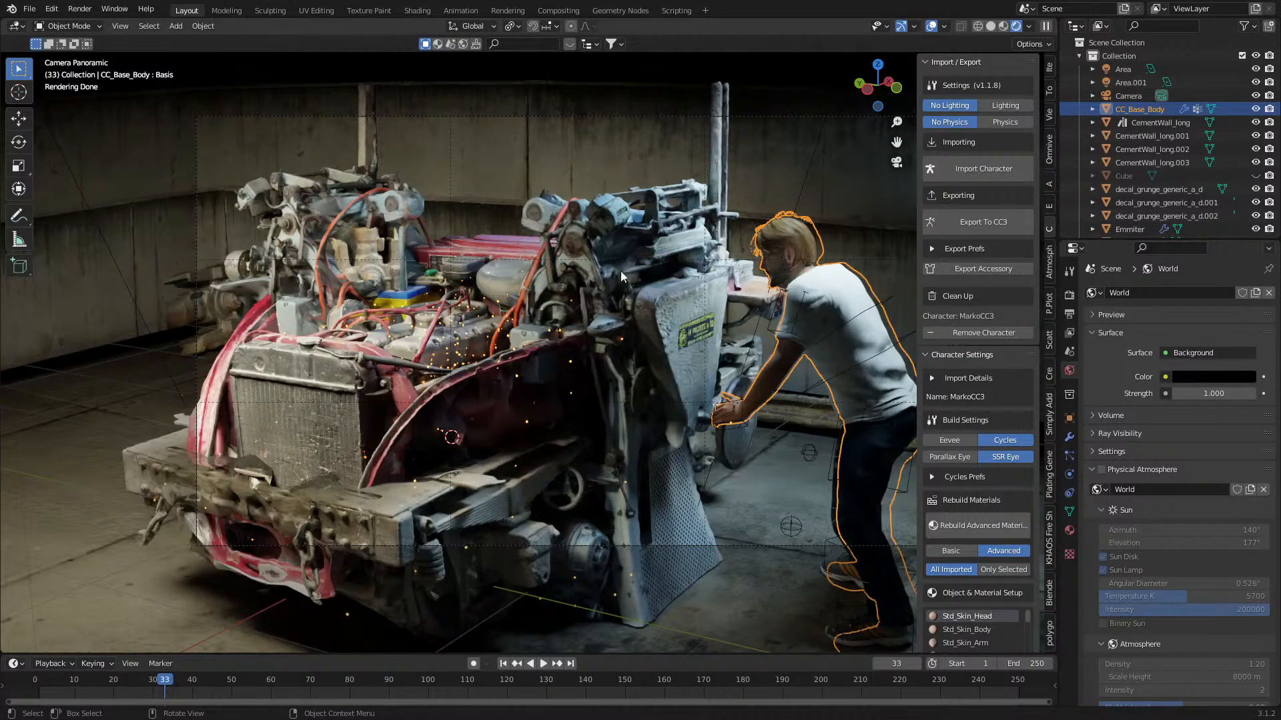
- Duplicate the large floor grunge decal, scale the copy down and move it over the mechanic's torso
scroll(681, 521, down, 4)
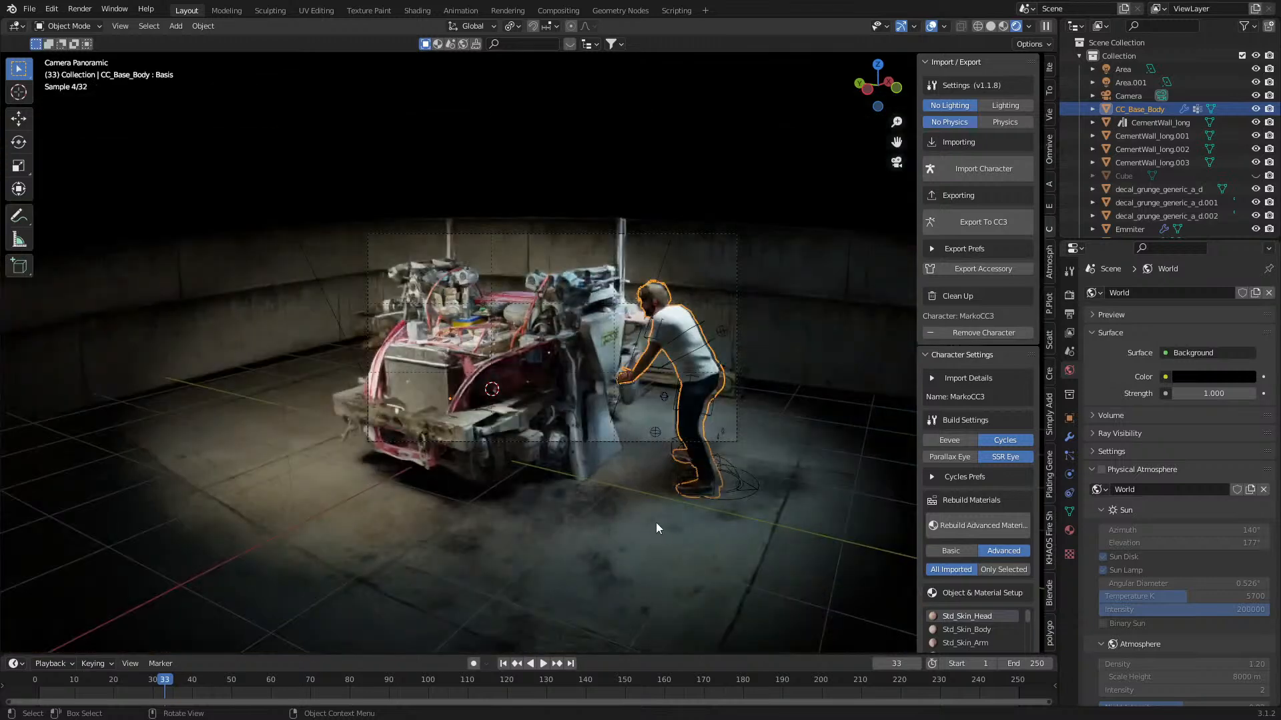
click(655, 523)
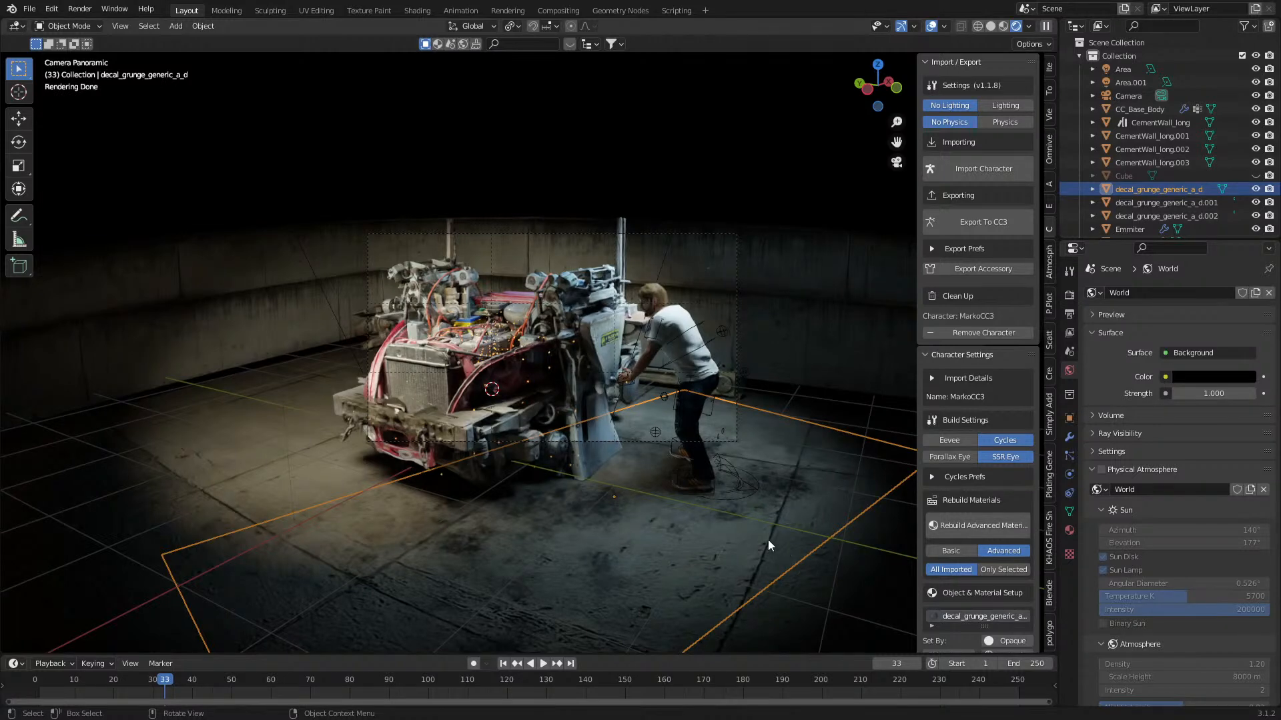
key(shift+d)
key(s)
click(650, 498)
key(g)
click(718, 357)
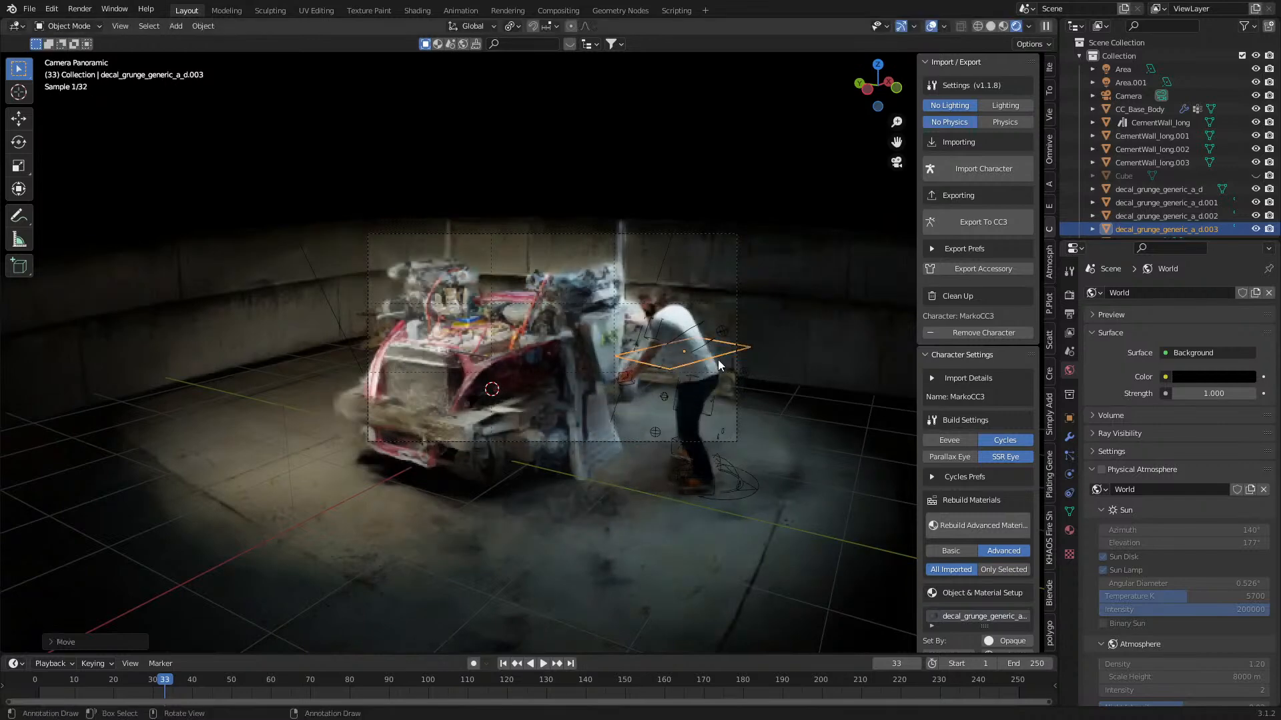
scroll(719, 387, up, 4)
key(r)
key(x)
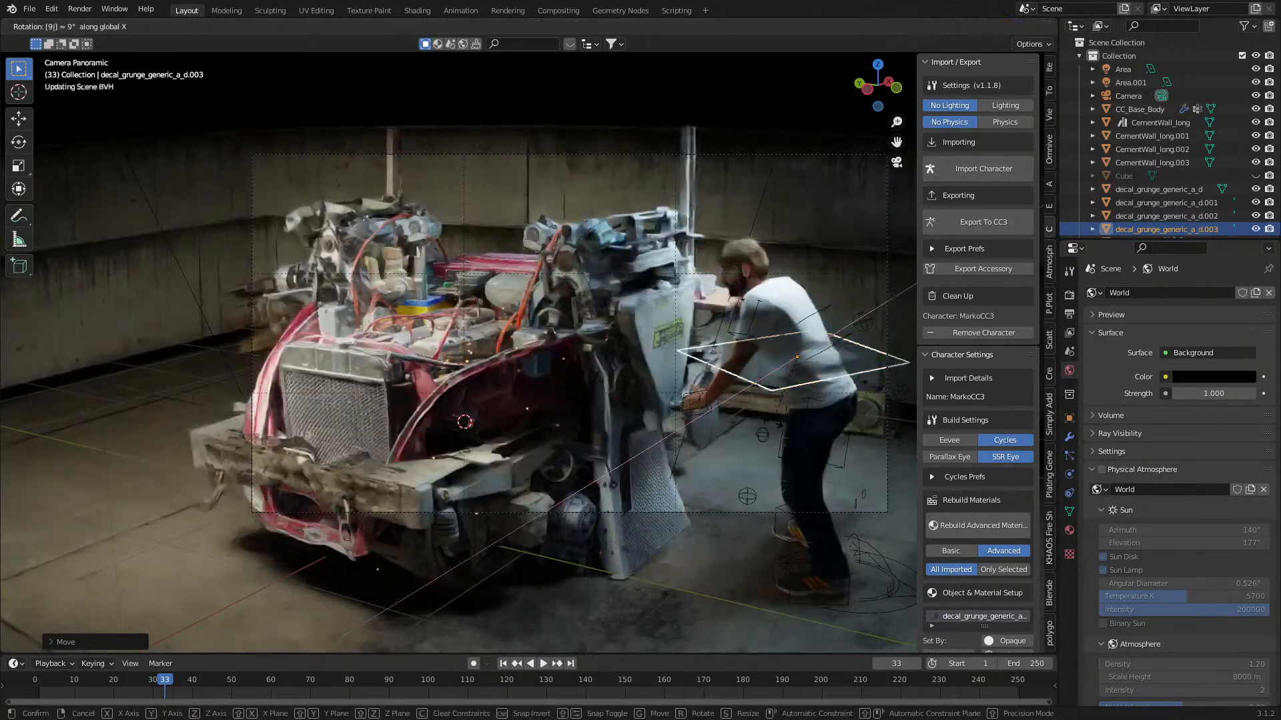
key(Escape)
- Clear the decal copy's rotation and stand it upright by rotating it 90° about the Y axis
key(alt+r)
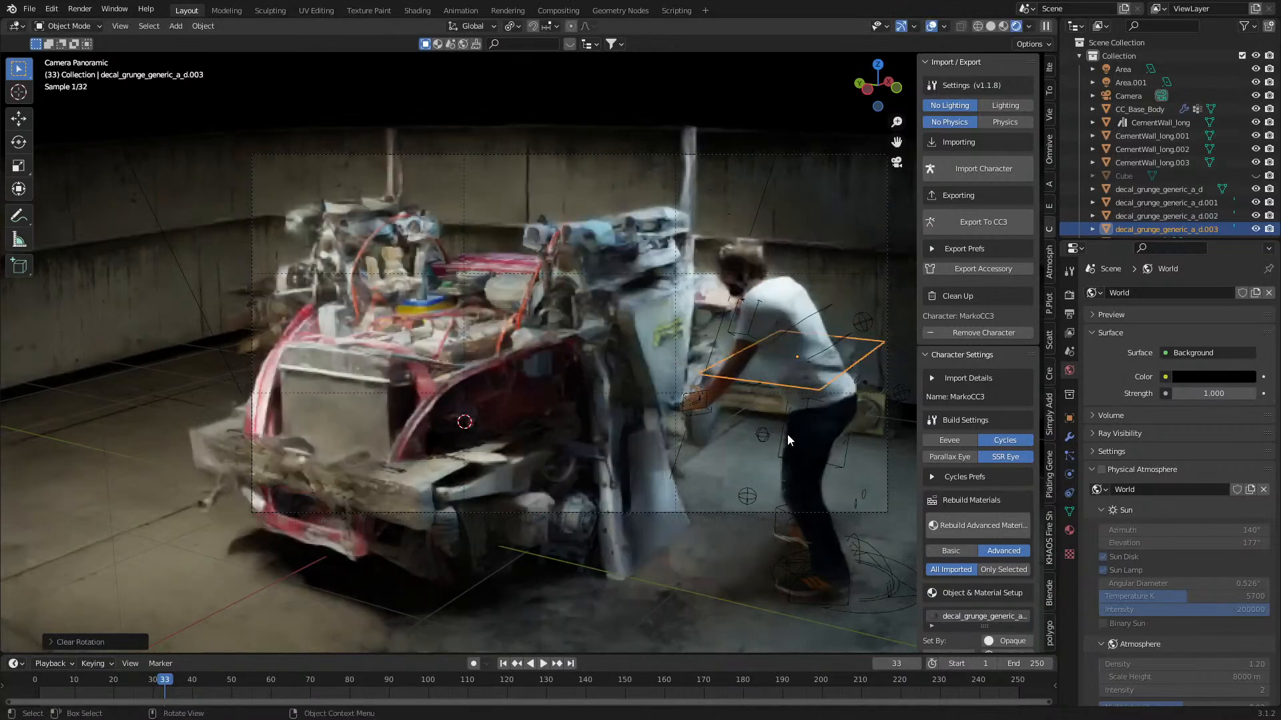
key(r)
key(x)
right_click(830, 422)
text(ry90)
key(Return)
- Scale the decal copy to about 0.41 and rotate it in the camera view to follow the slant of the mechanic's back
key(s)
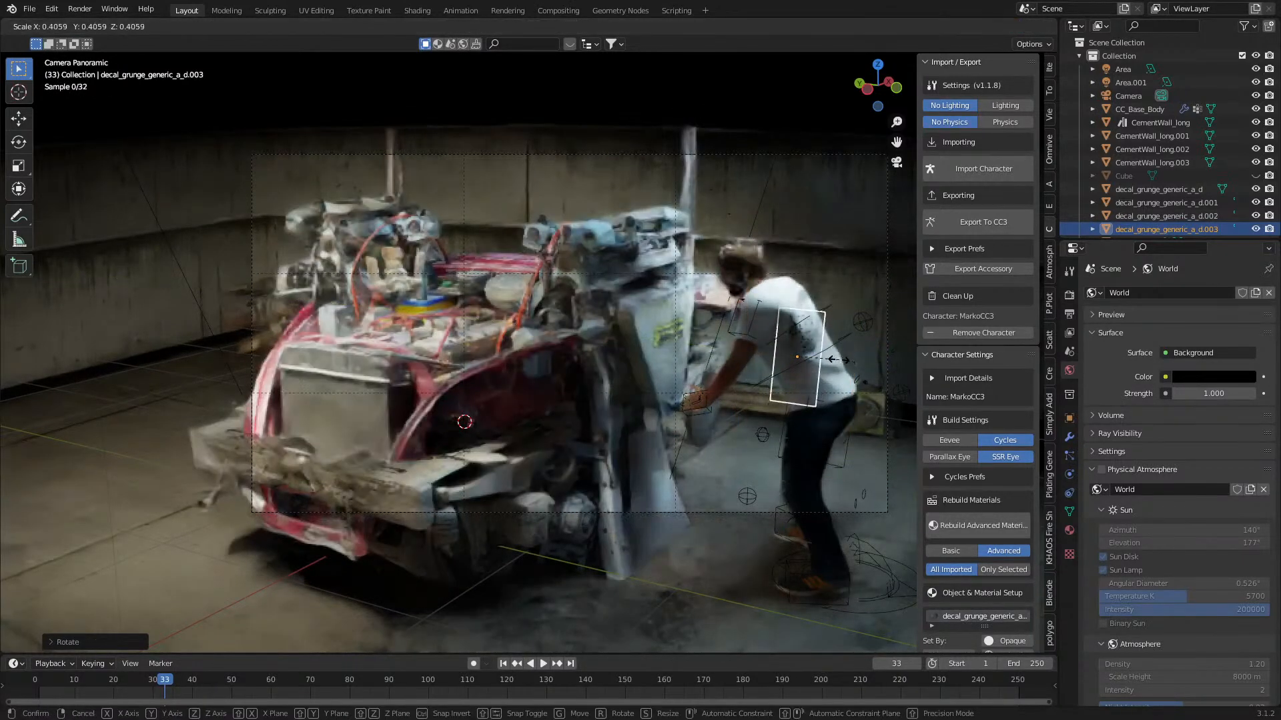
click(831, 359)
scroll(783, 411, up, 6)
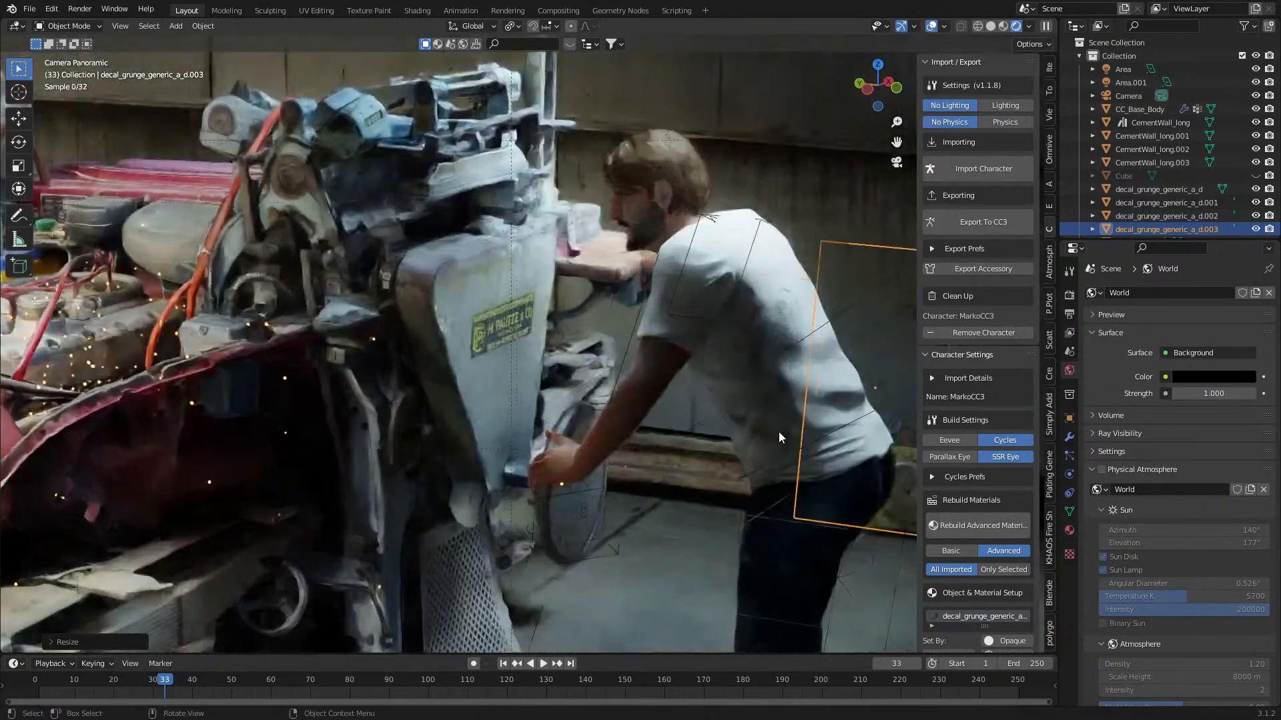
shift+middle_drag(778, 431, 508, 396)
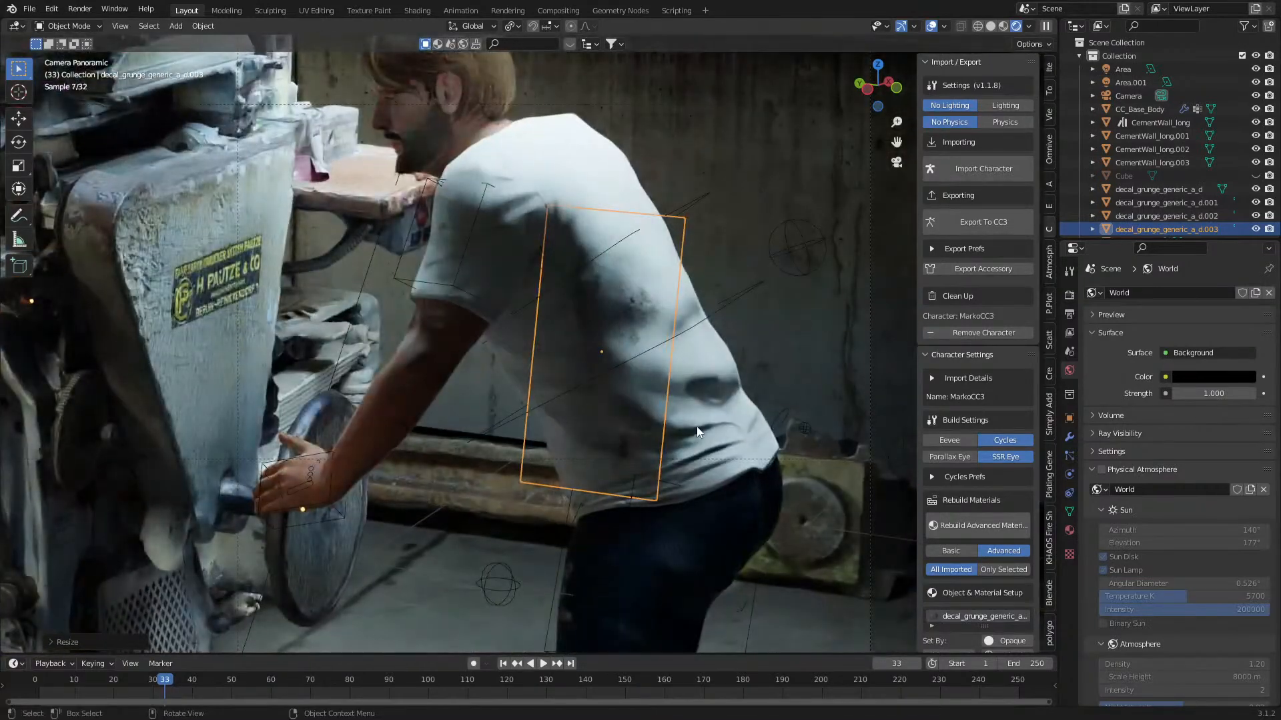
key(r)
click(885, 448)
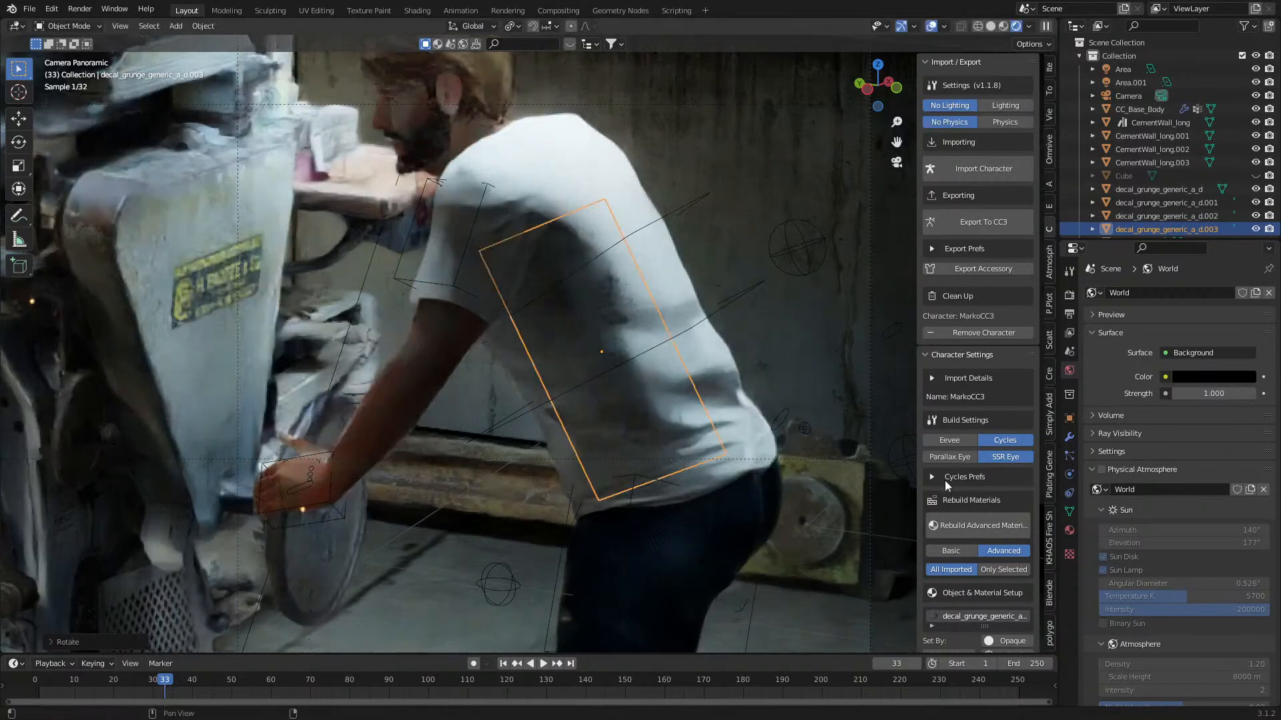
- Add a Shrinkwrap modifier to the shirt decal with CC_Base_Body as its target
click(1070, 437)
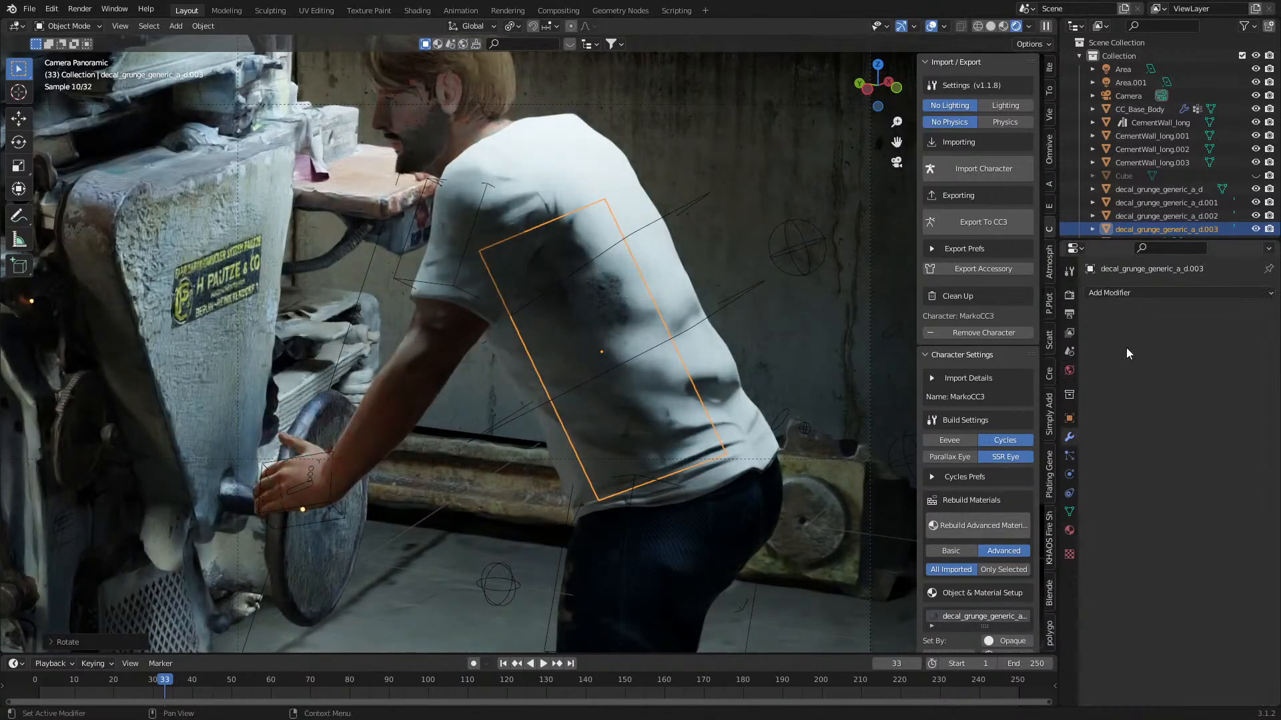
click(1151, 292)
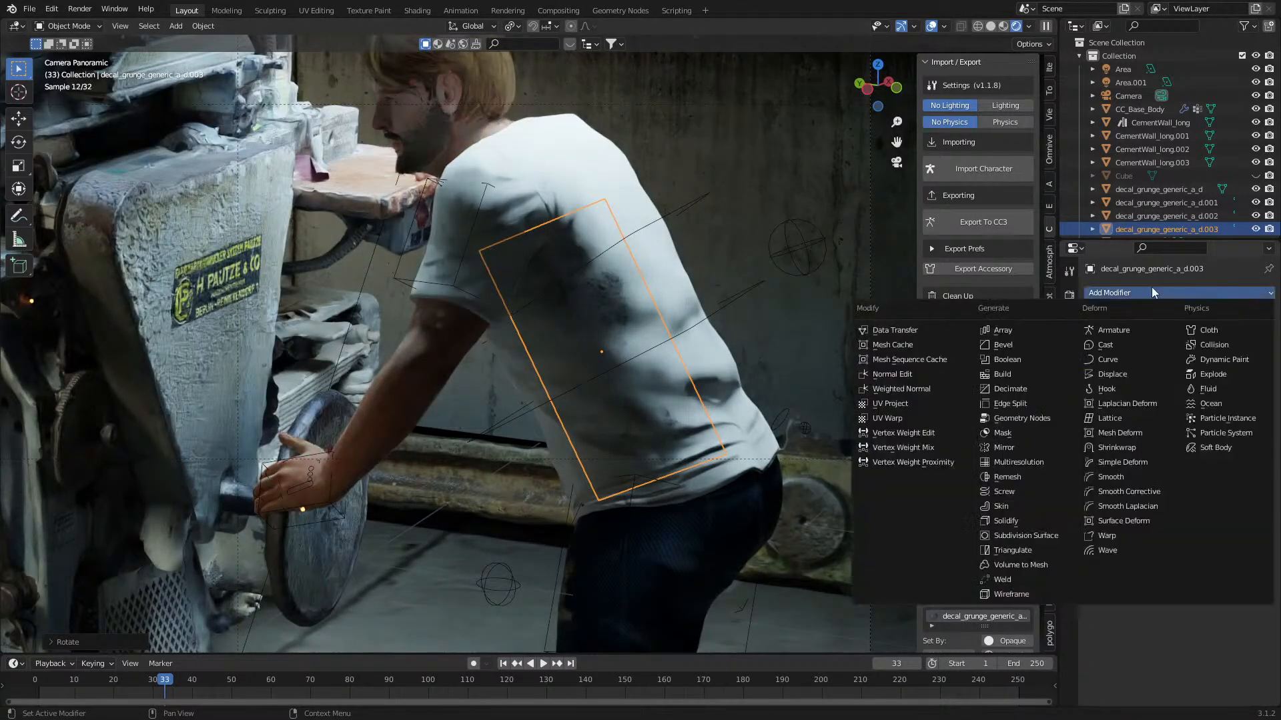
click(1136, 450)
click(1249, 368)
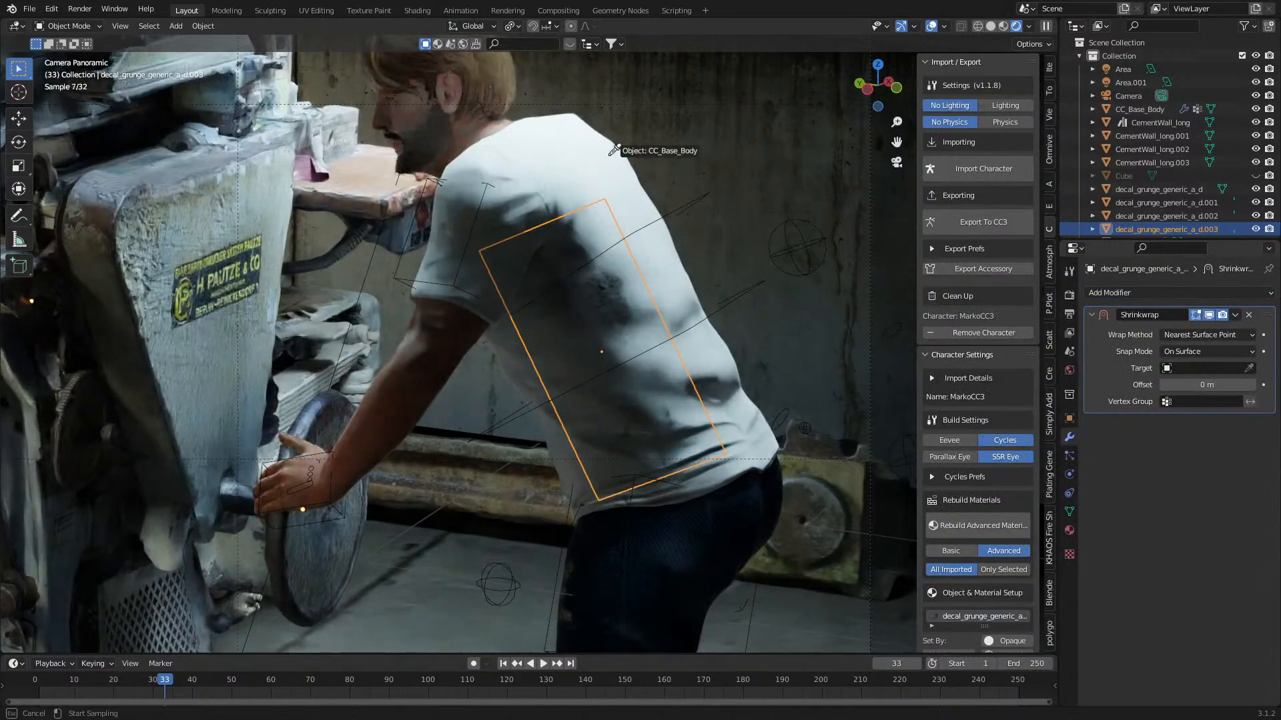
click(578, 151)
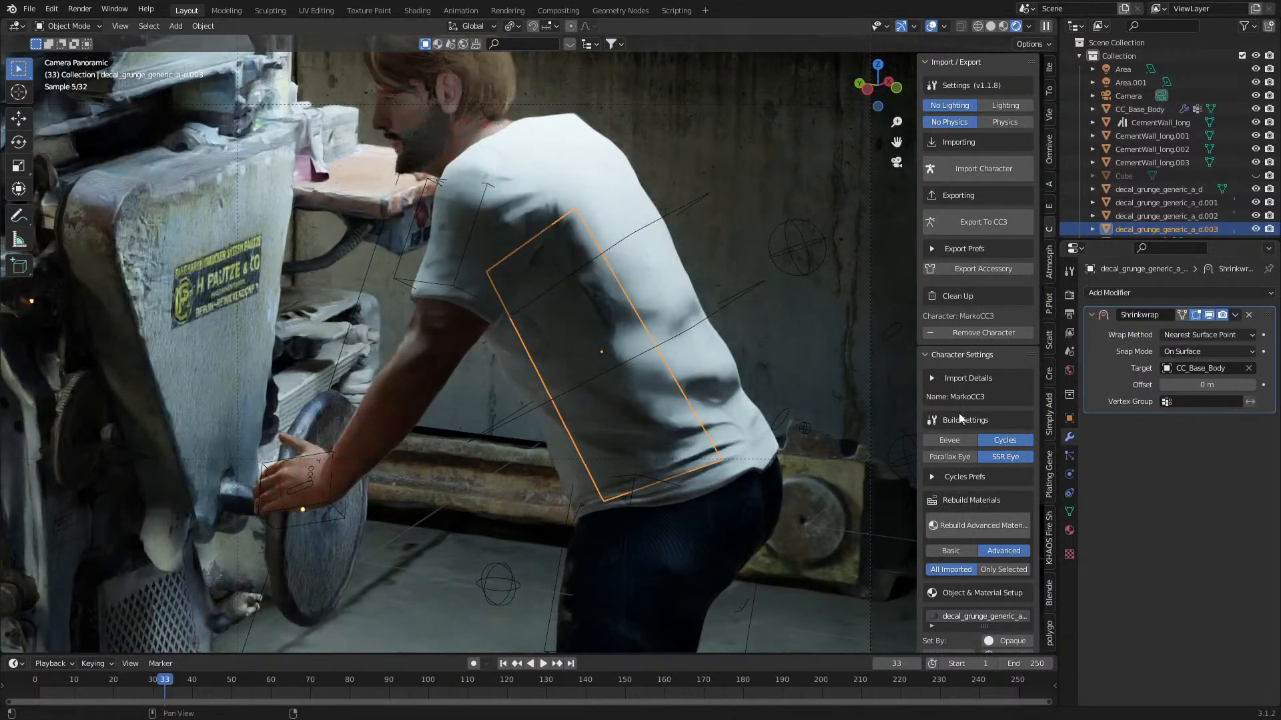
- Try repeatedly subdividing the shirt decal's mesh, and undo the subdivisions
key(Tab)
right_click(654, 374)
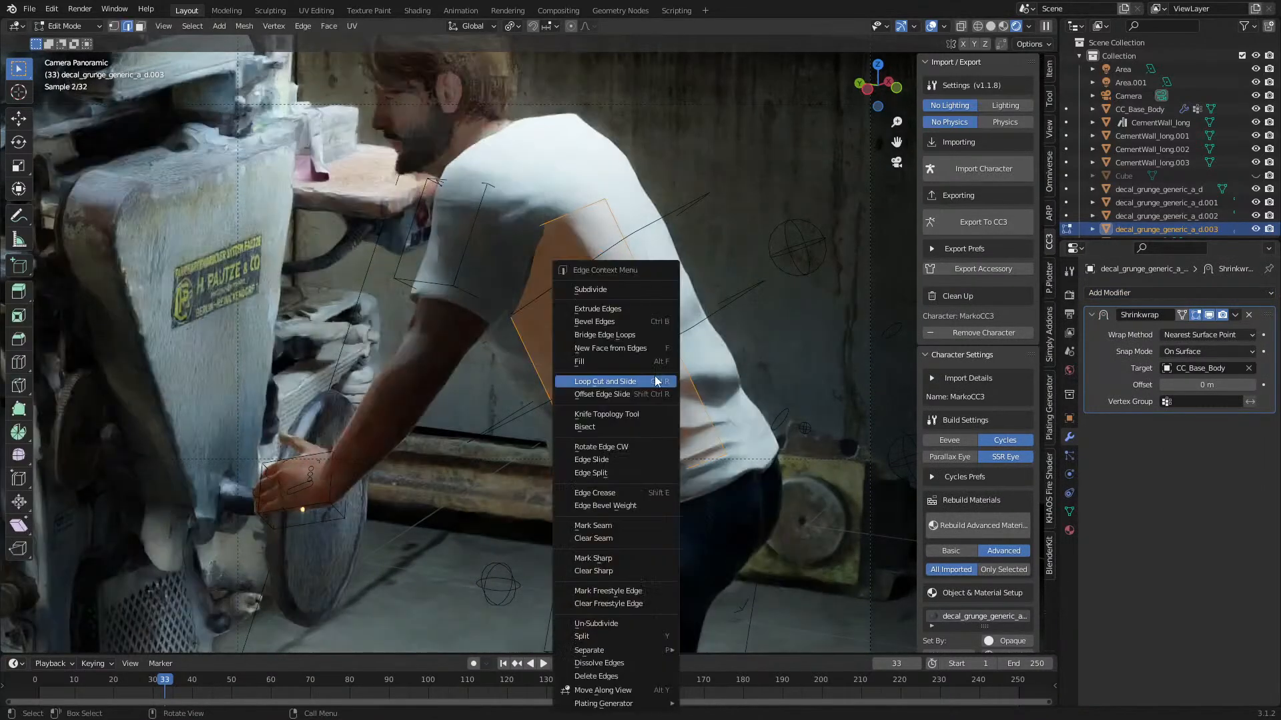
click(638, 288)
right_click(638, 286)
click(636, 288)
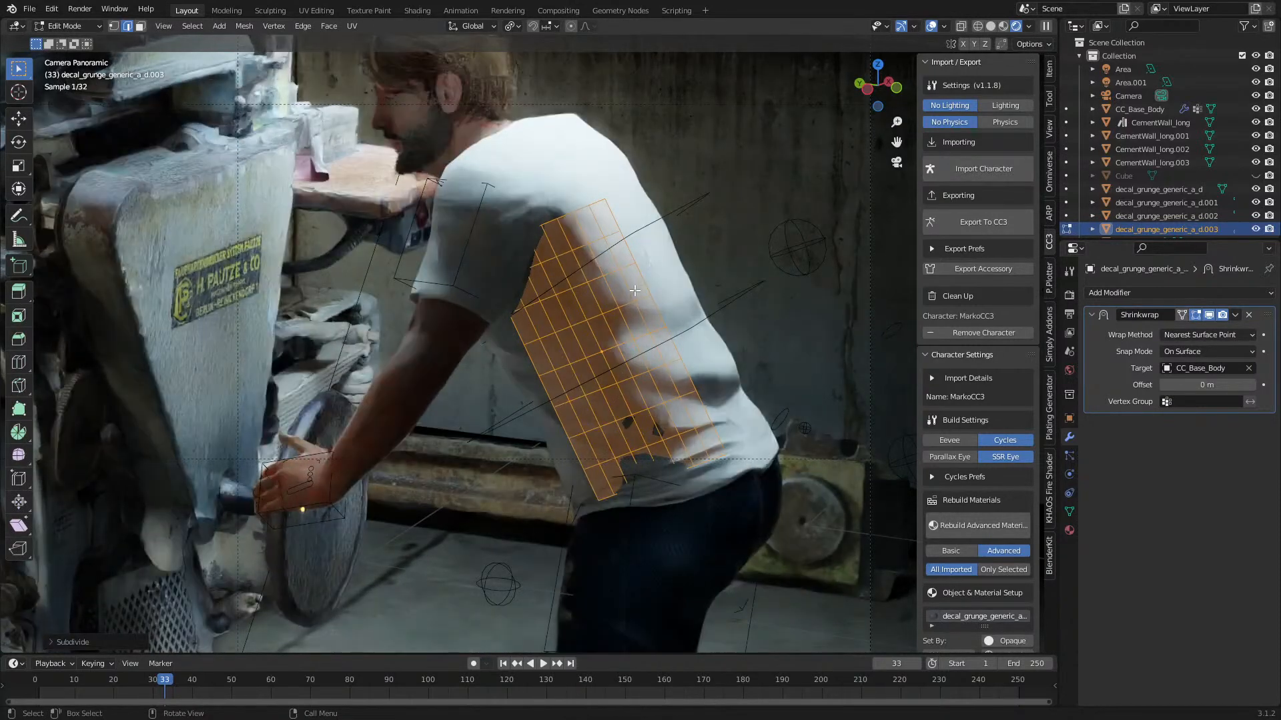
key(ctrl+z)
key(ctrl+z)
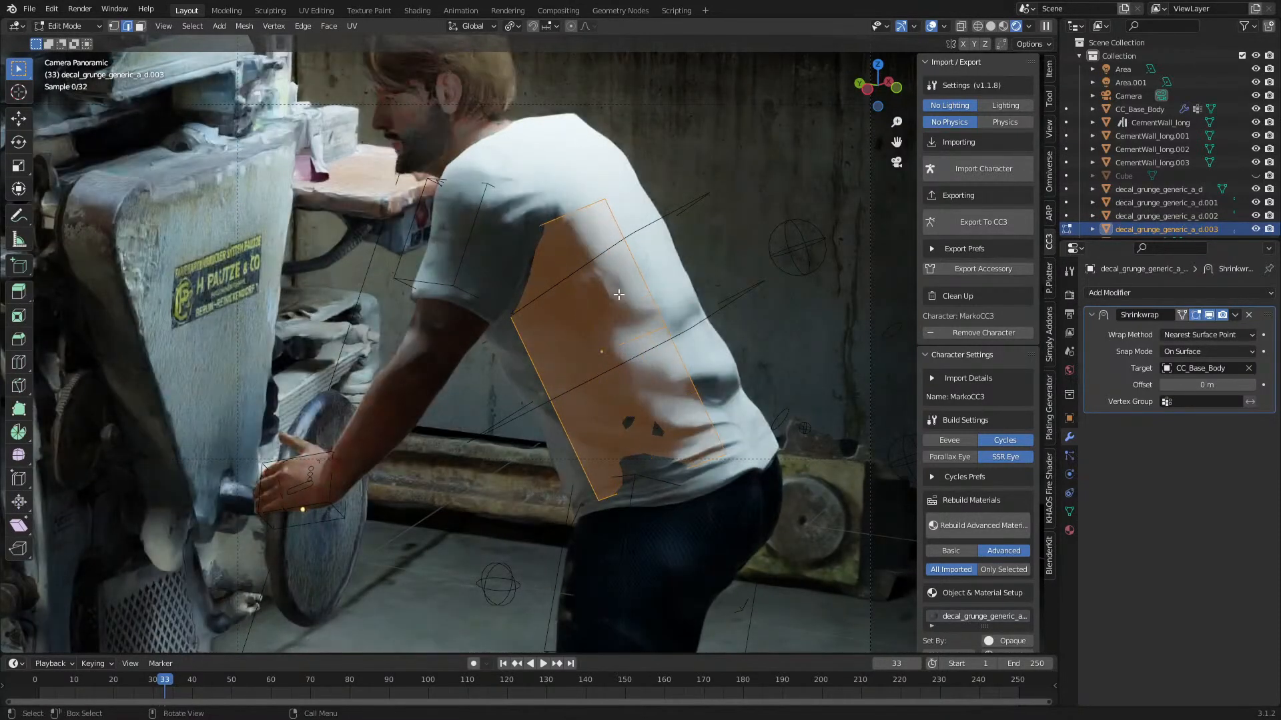
key(ctrl+z)
key(Tab)
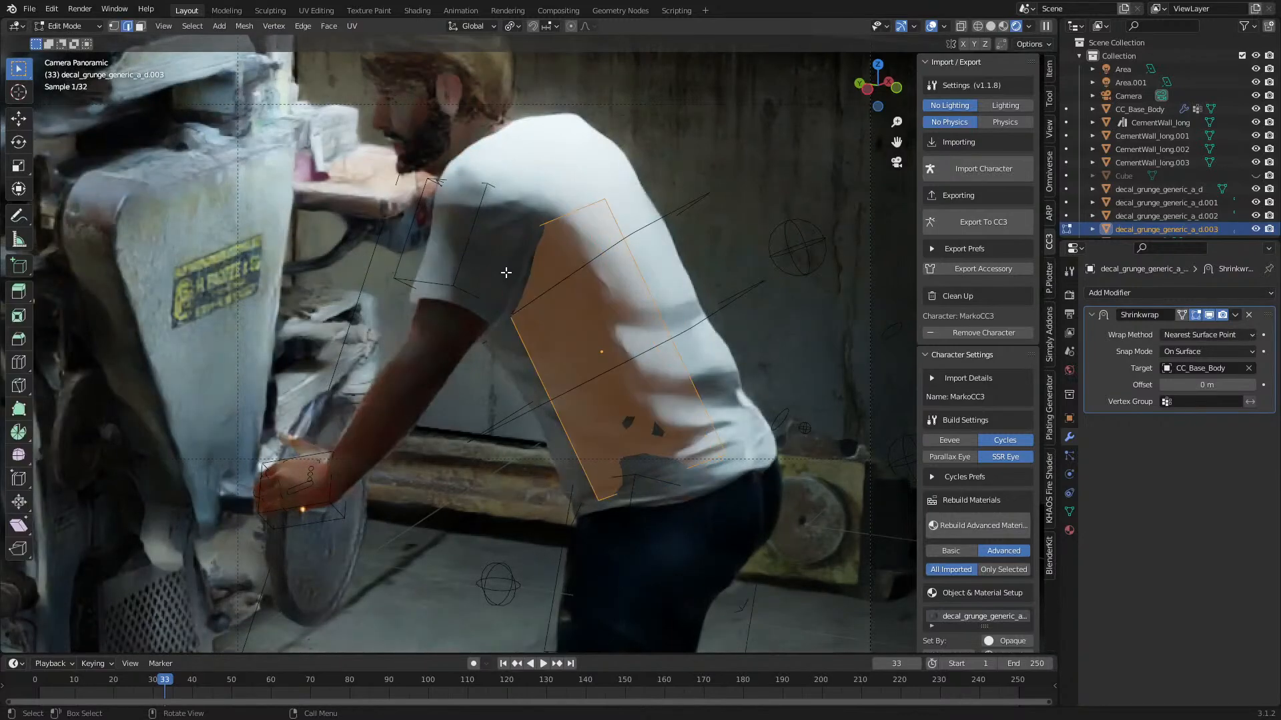
- Try adding crossing loop cuts to the shirt decal's mesh, and undo them
key(ctrl+r)
click(506, 268)
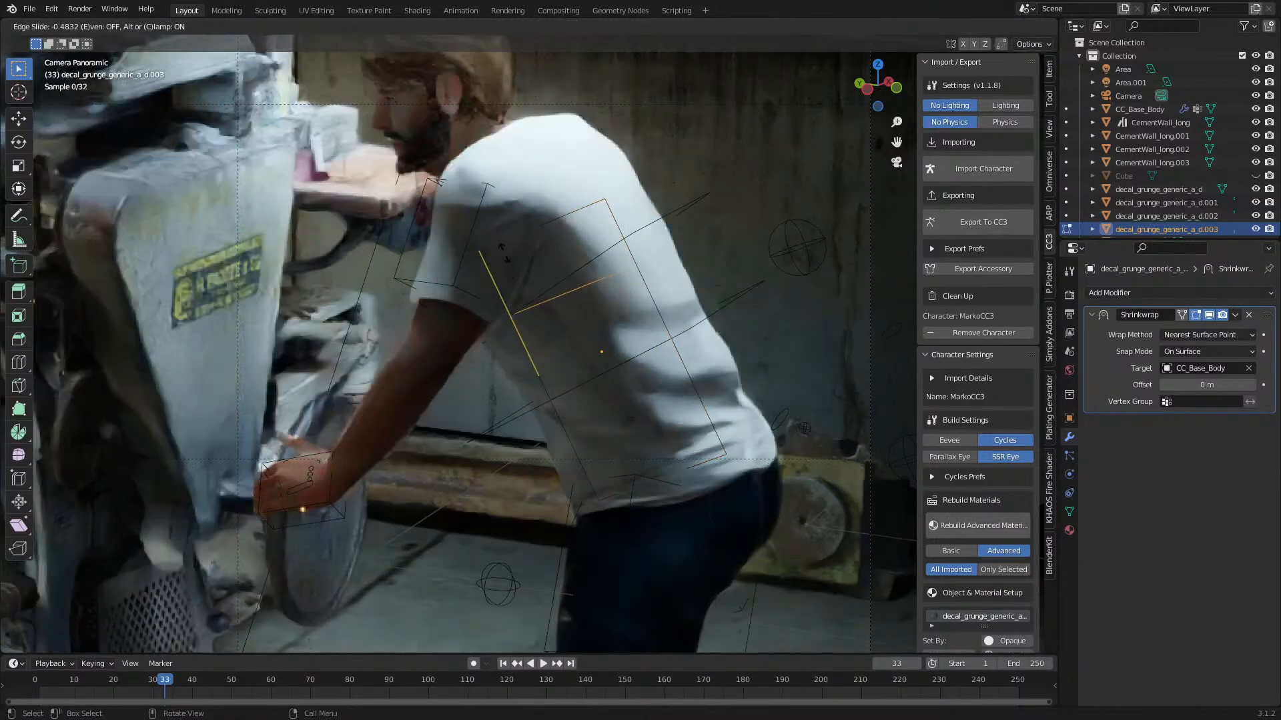
click(582, 290)
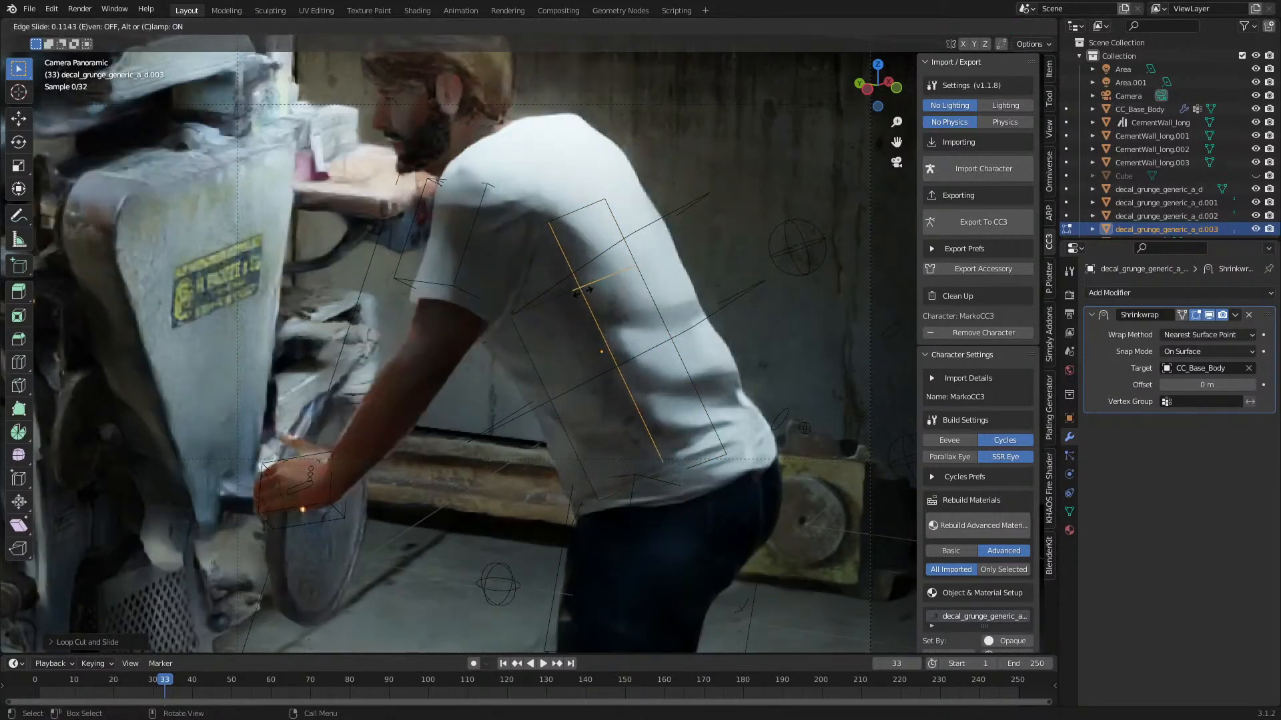
key(ctrl+z)
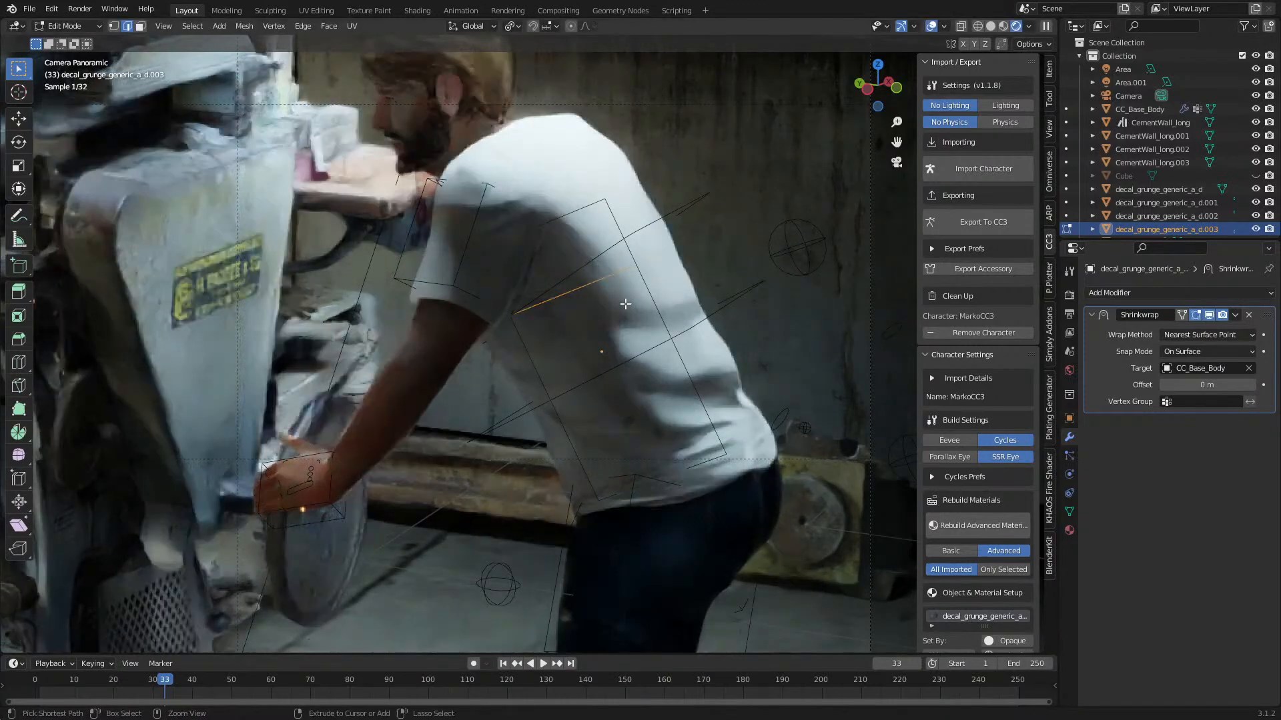
key(ctrl+z)
- In Edit Mode, scale the shirt decal's mesh to about 0.73 and move it along global X on the mechanic's side
key(s)
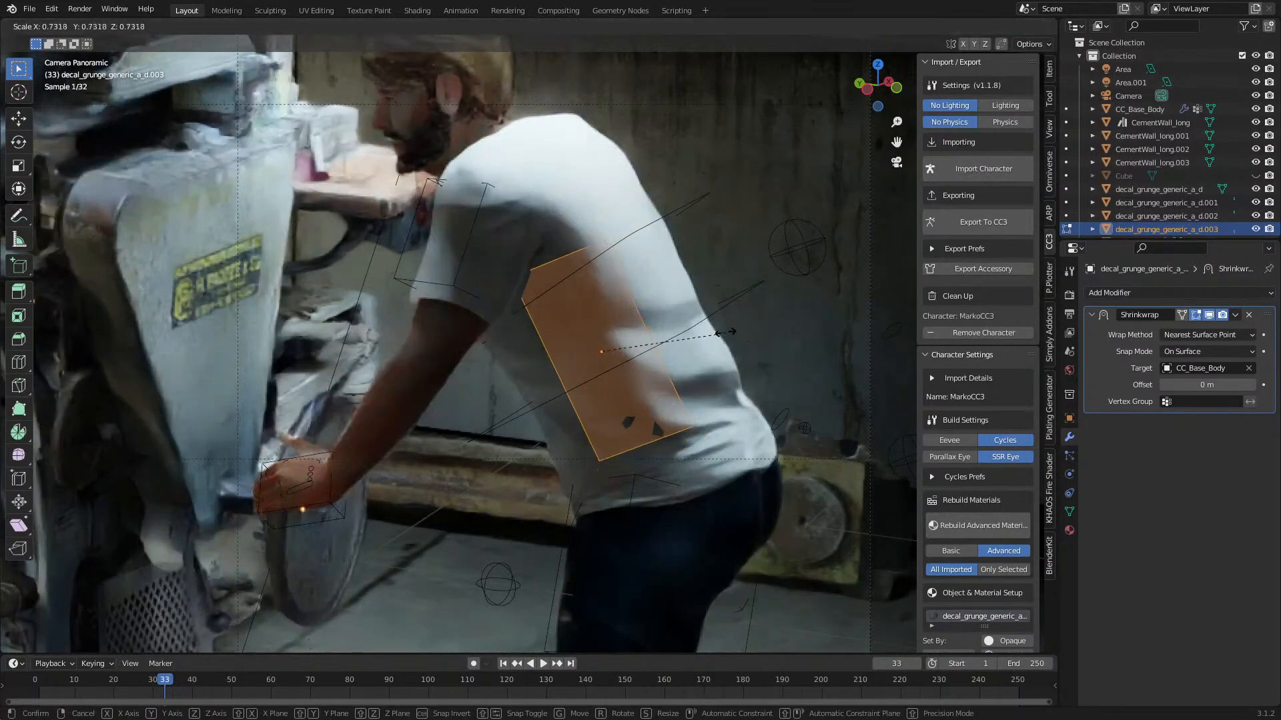
click(728, 333)
key(g)
key(x)
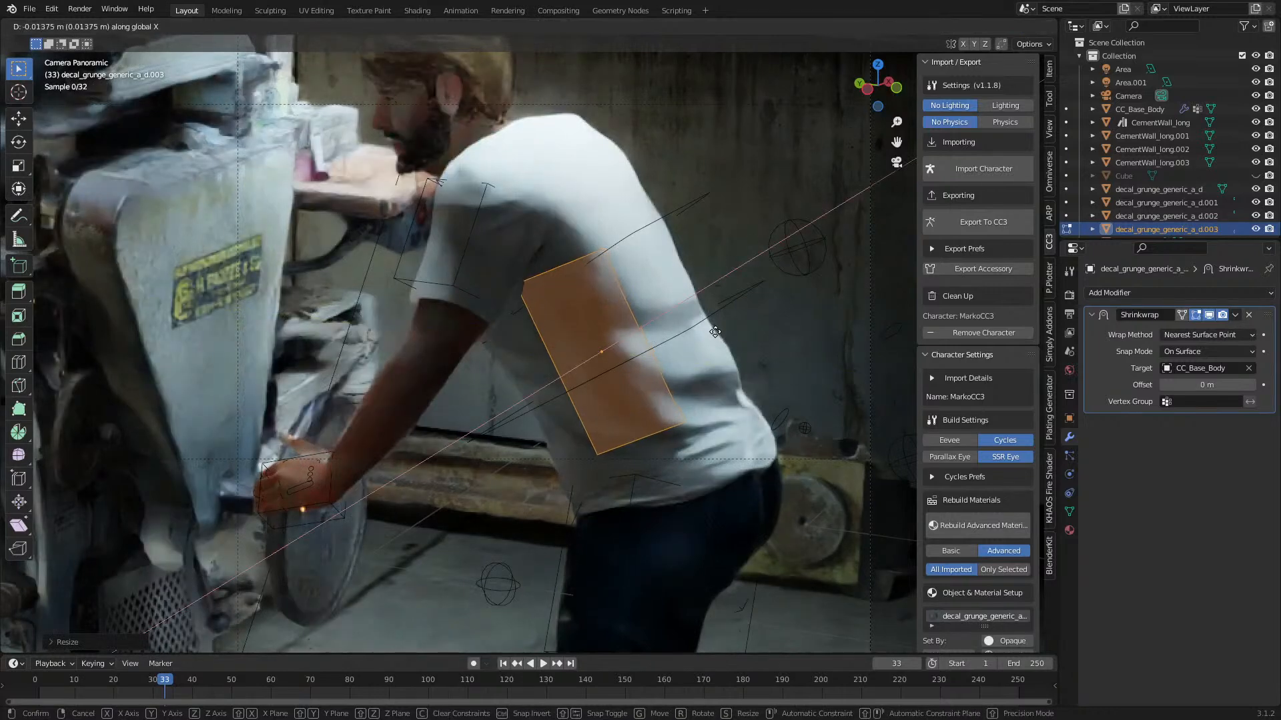
click(709, 340)
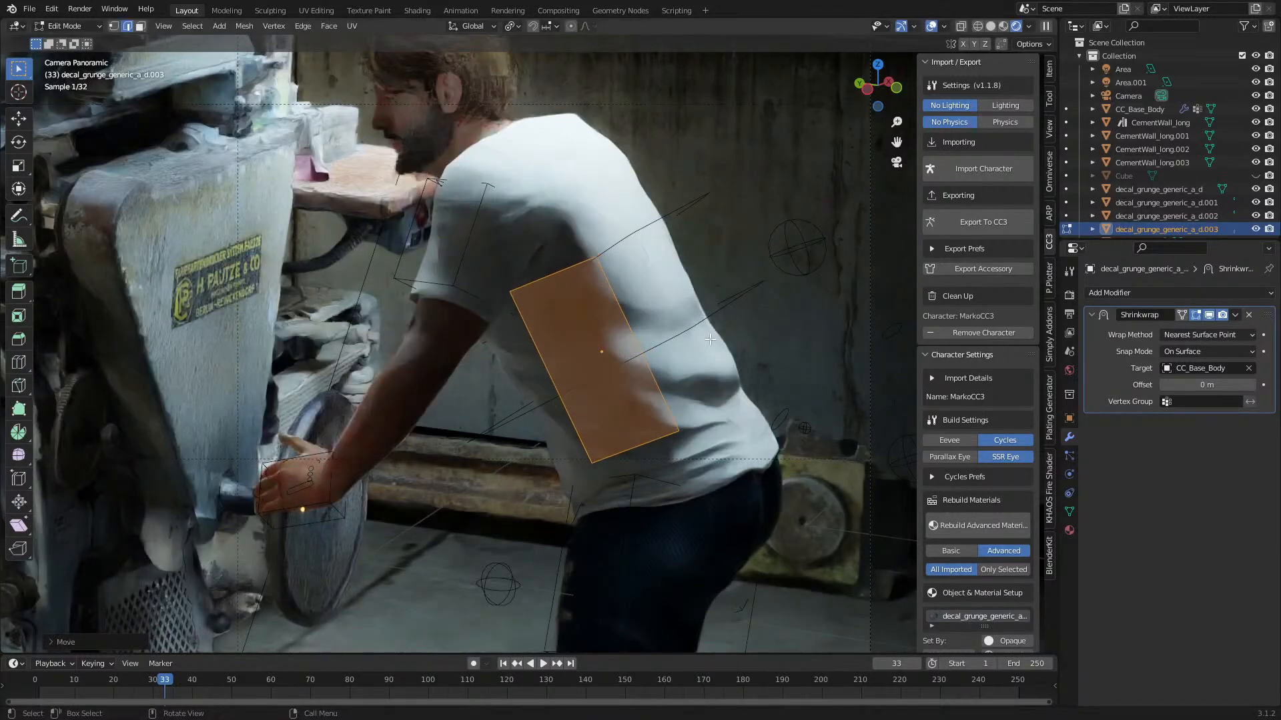
key(Tab)
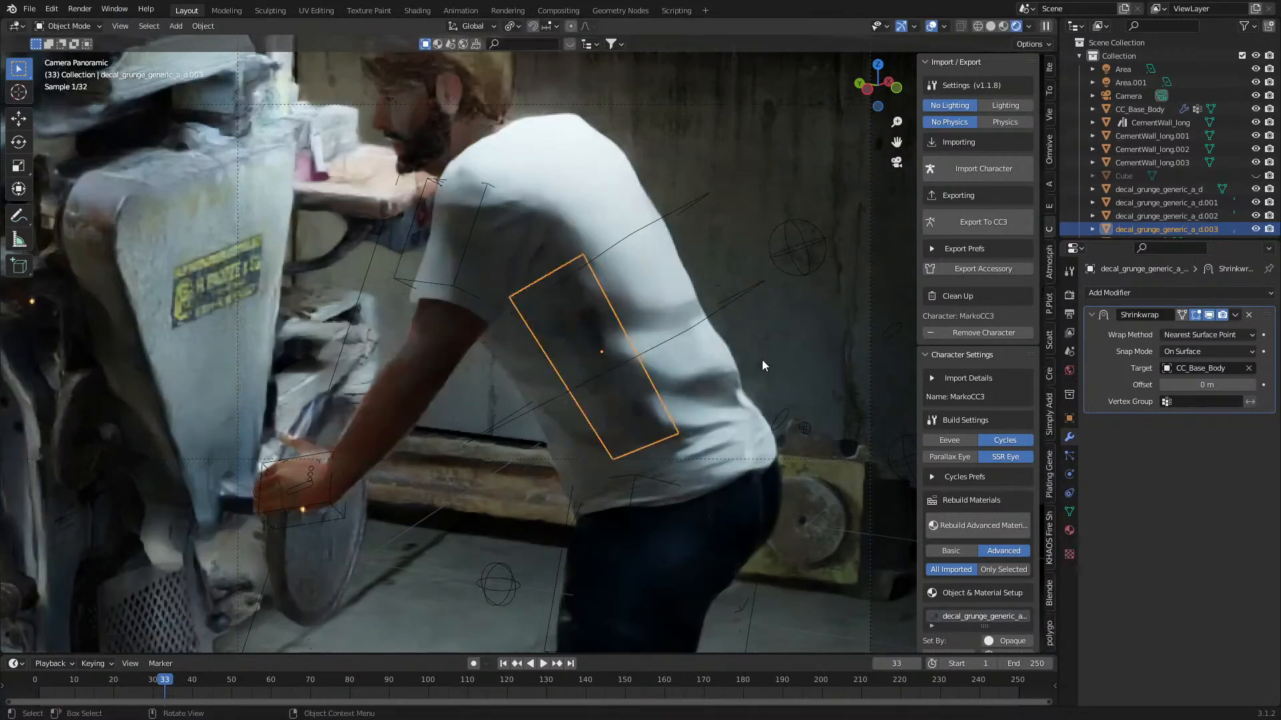
- Set the Shrinkwrap wrap method to Project and enable the Negative direction alongside Positive
click(1194, 352)
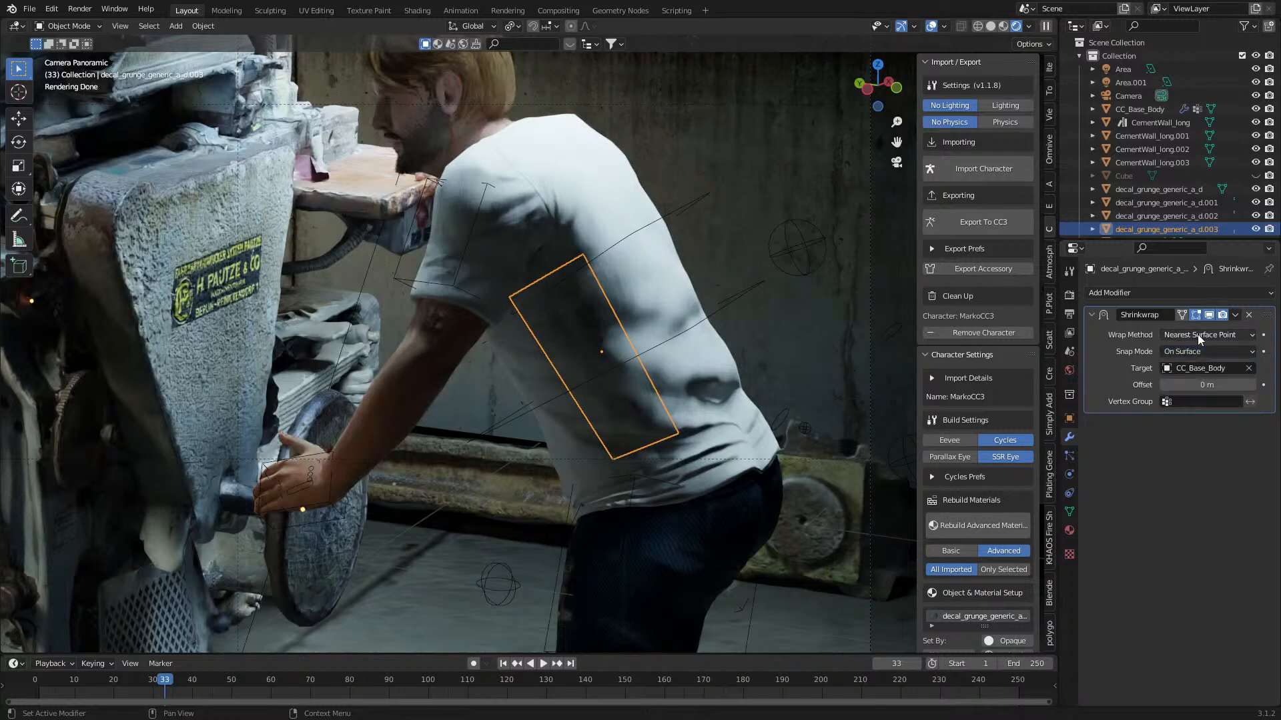
click(1198, 335)
click(1177, 366)
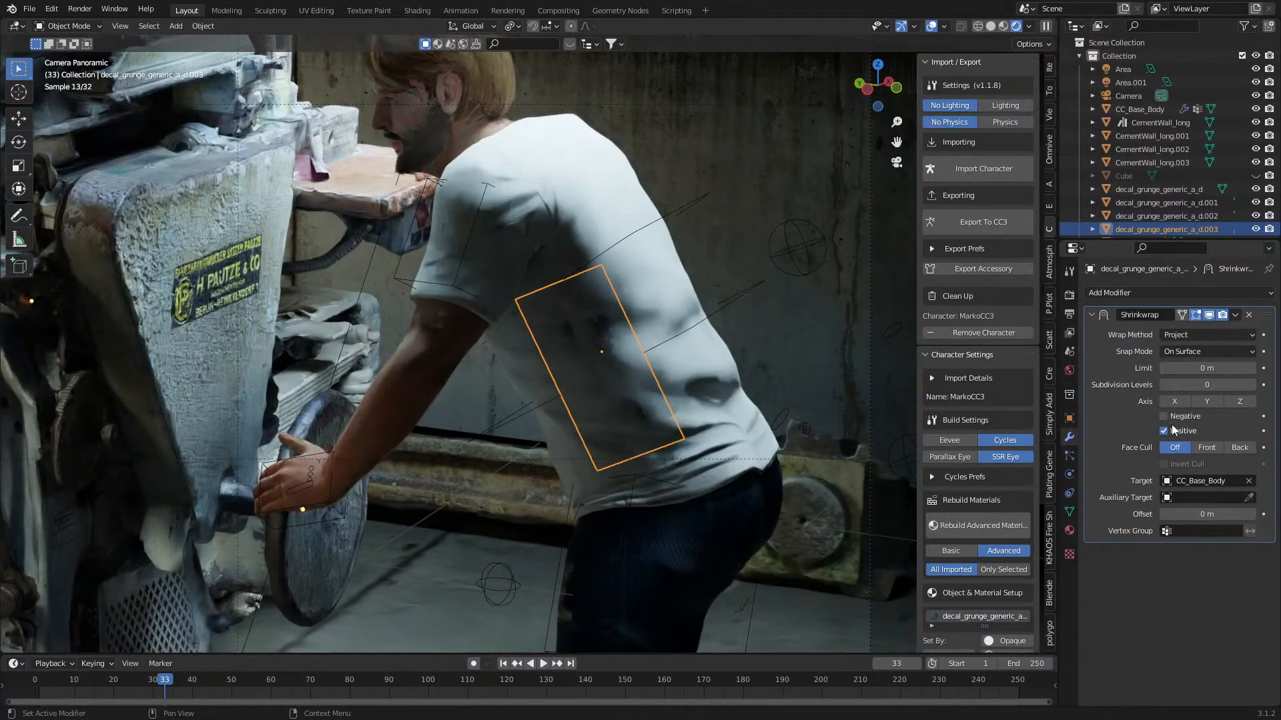
click(1164, 417)
- Subdivide the shirt decal's mesh repeatedly in Edit Mode so it can follow the body, and return to Object Mode
key(Tab)
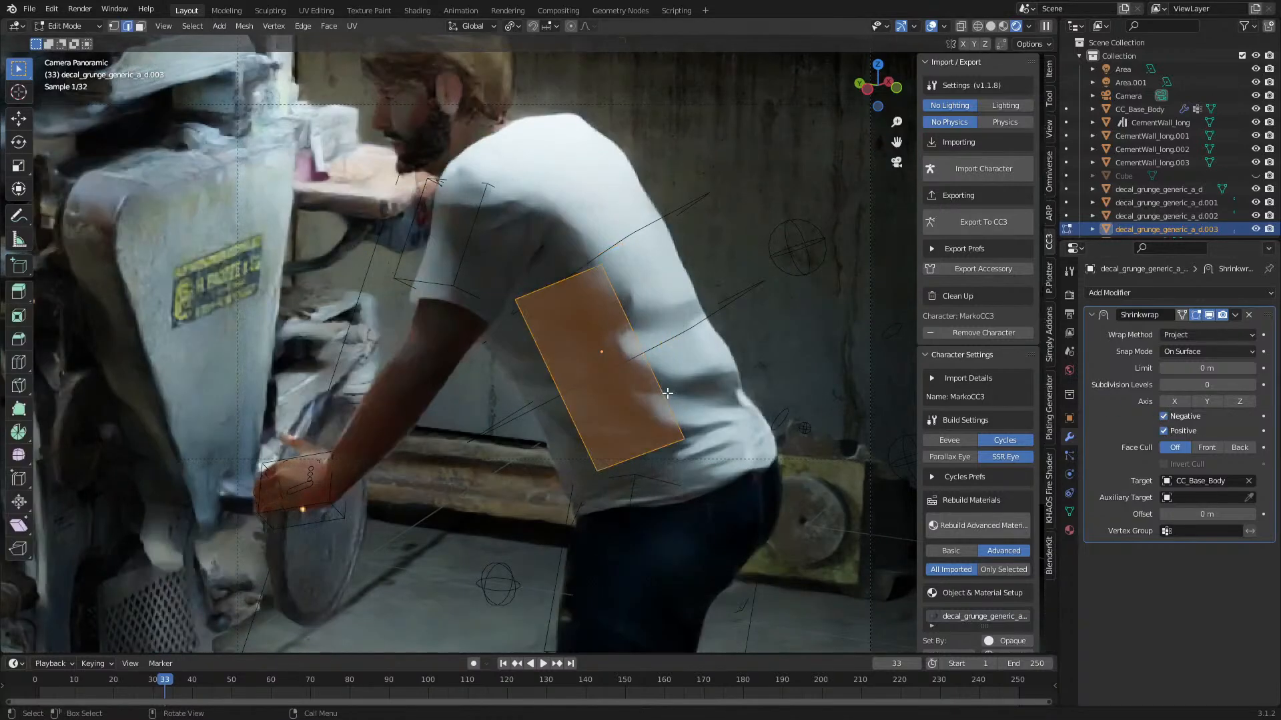
right_click(667, 394)
click(636, 290)
right_click(637, 290)
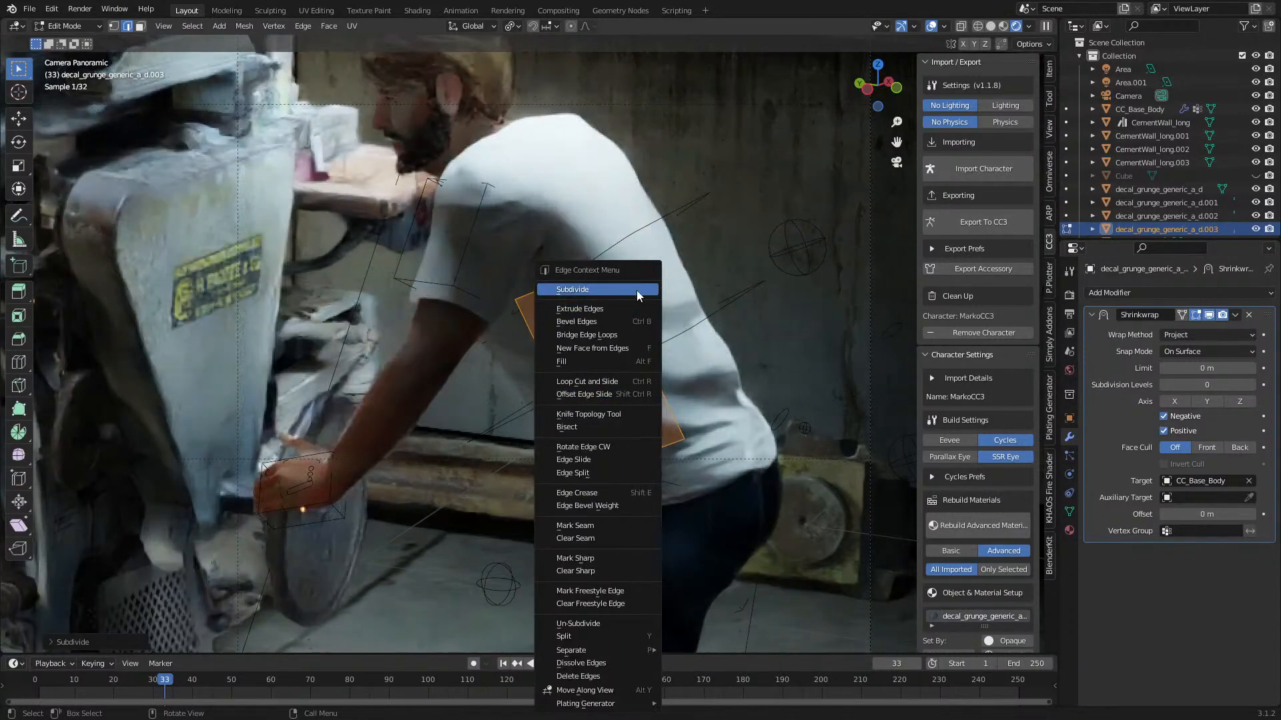
click(636, 290)
key(Tab)
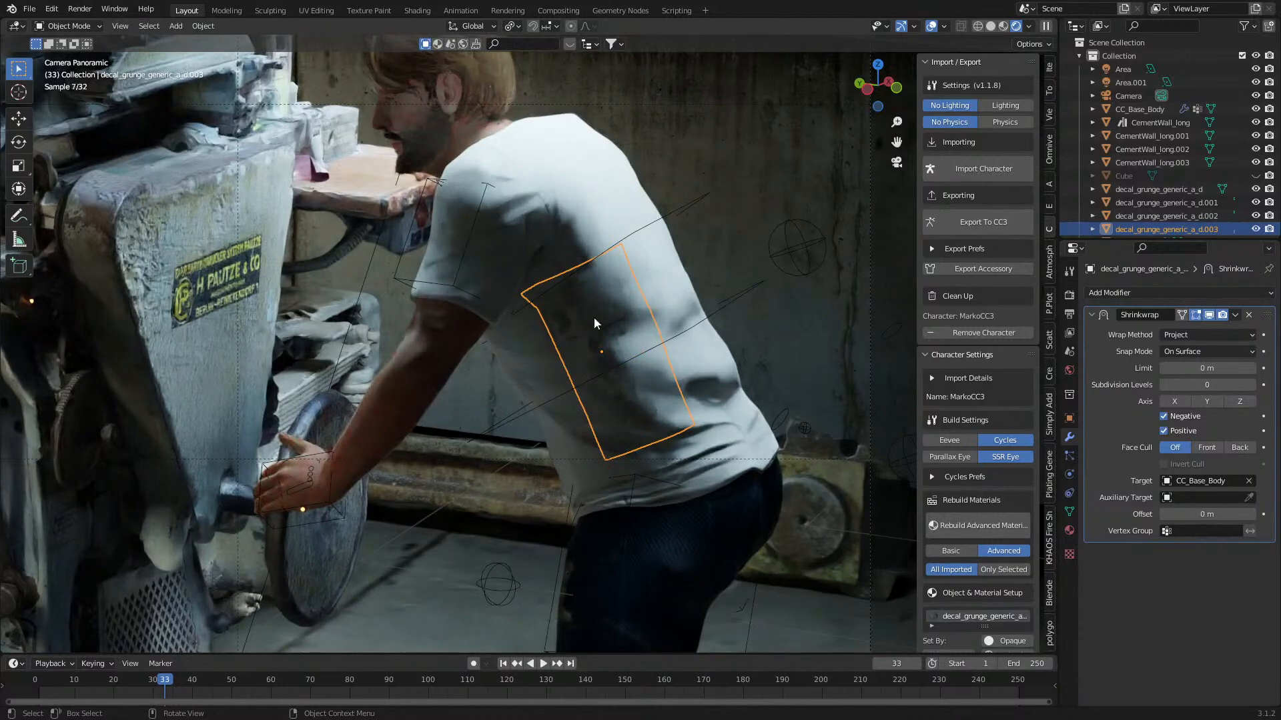
- Set the Shrinkwrap offset of the shirt decal to 0.01 m
scroll(700, 466, up, 4)
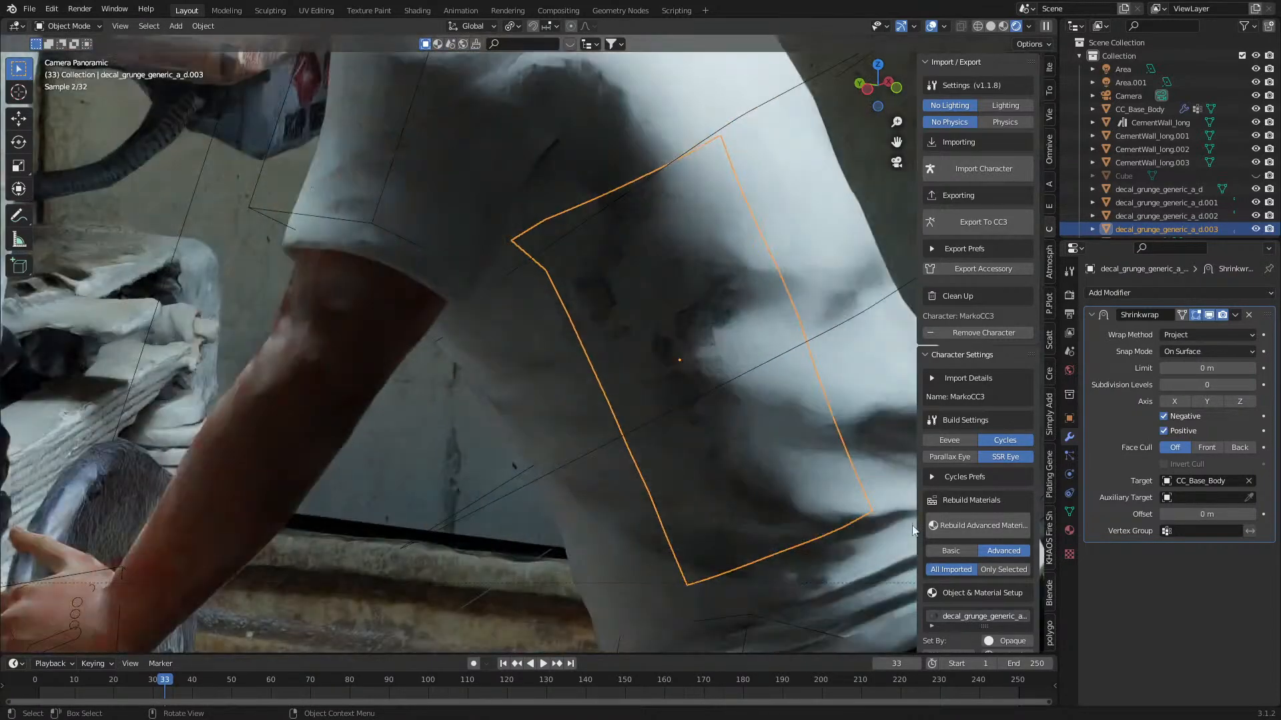
click(1251, 514)
scroll(773, 520, down, 5)
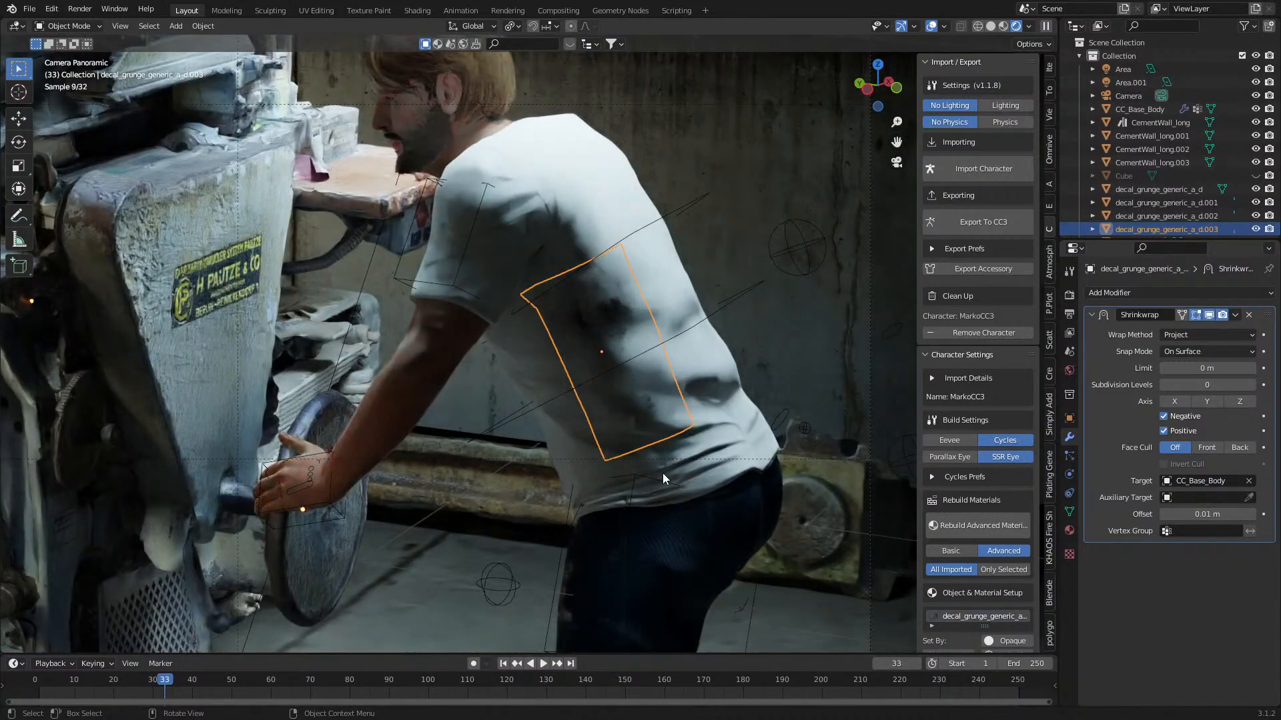
- Duplicate the shirt decal, rotate the copy in the top view and move it onto the mechanic's back
key(KP_7)
scroll(598, 507, up, 5)
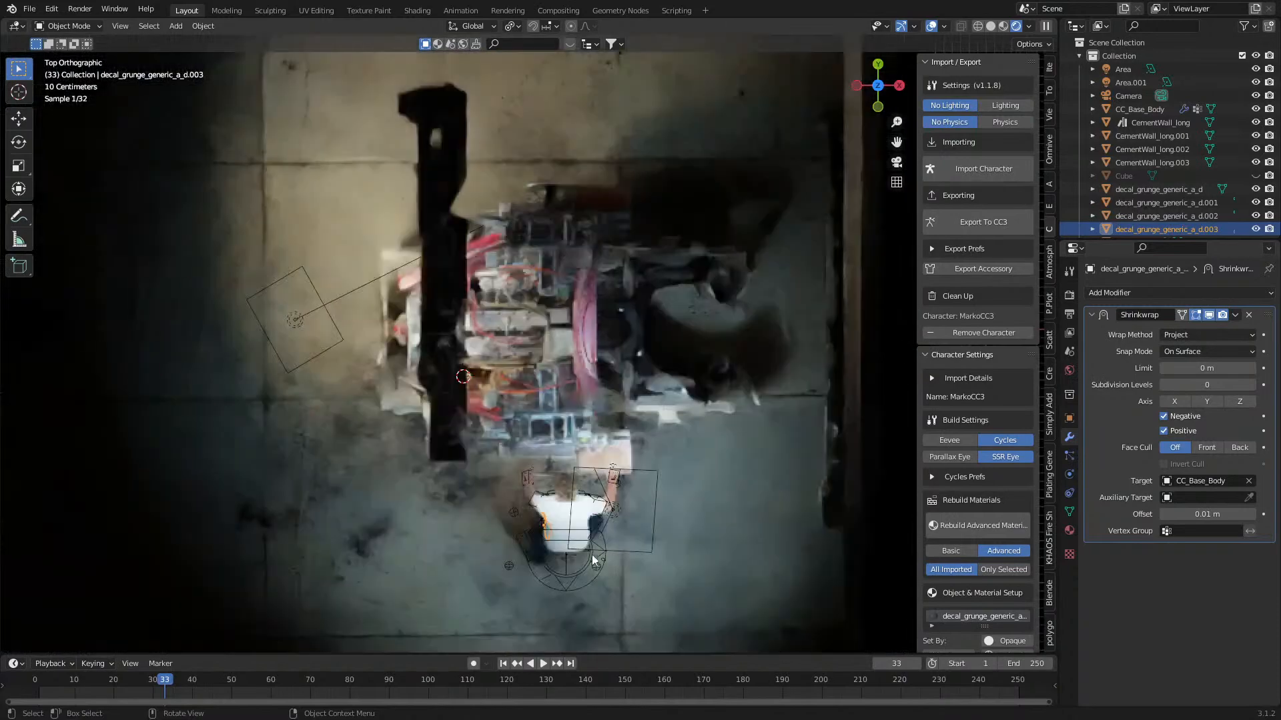
scroll(547, 400, up, 3)
key(shift+d)
right_click(553, 506)
key(g)
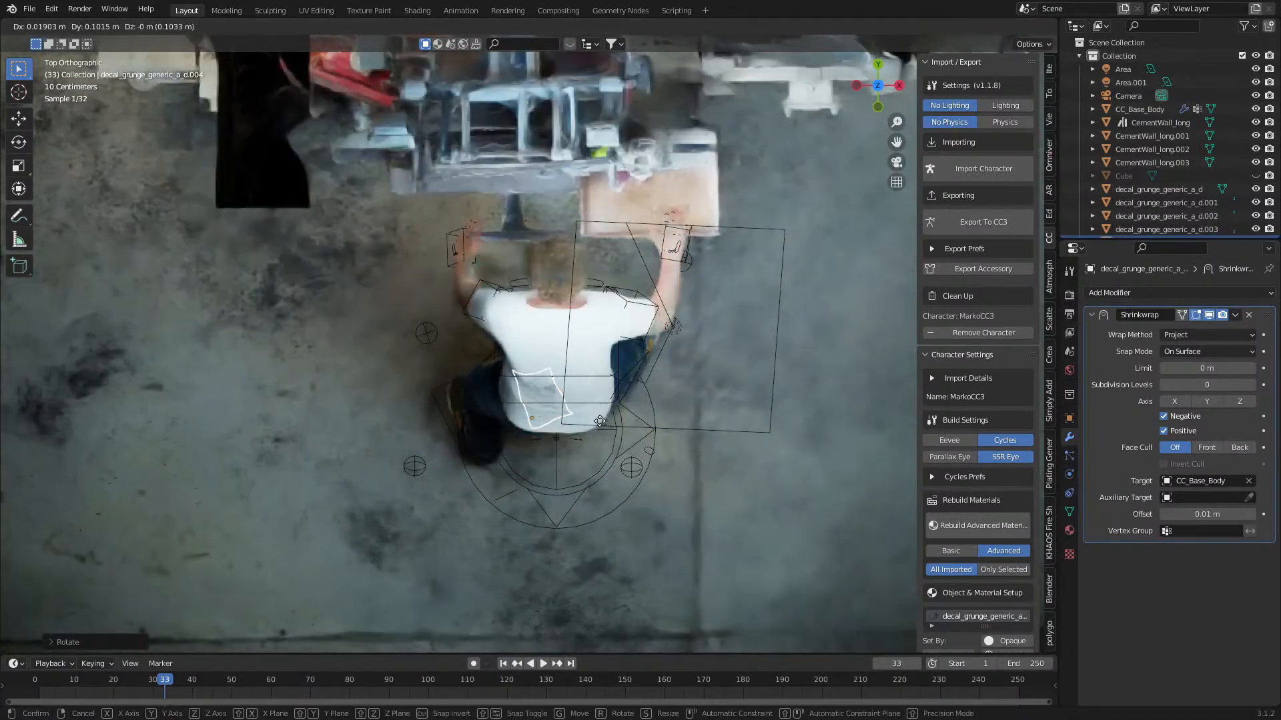
click(602, 427)
middle_drag(602, 427, 597, 313)
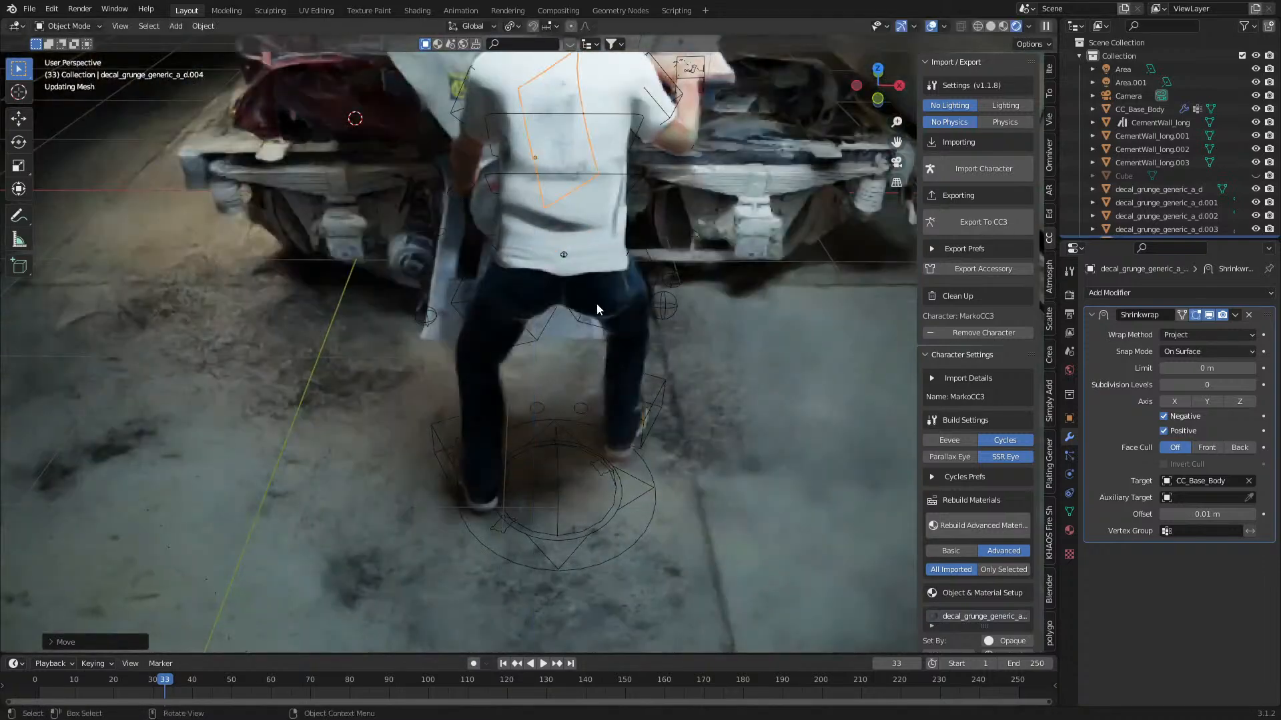
key(KP_7)
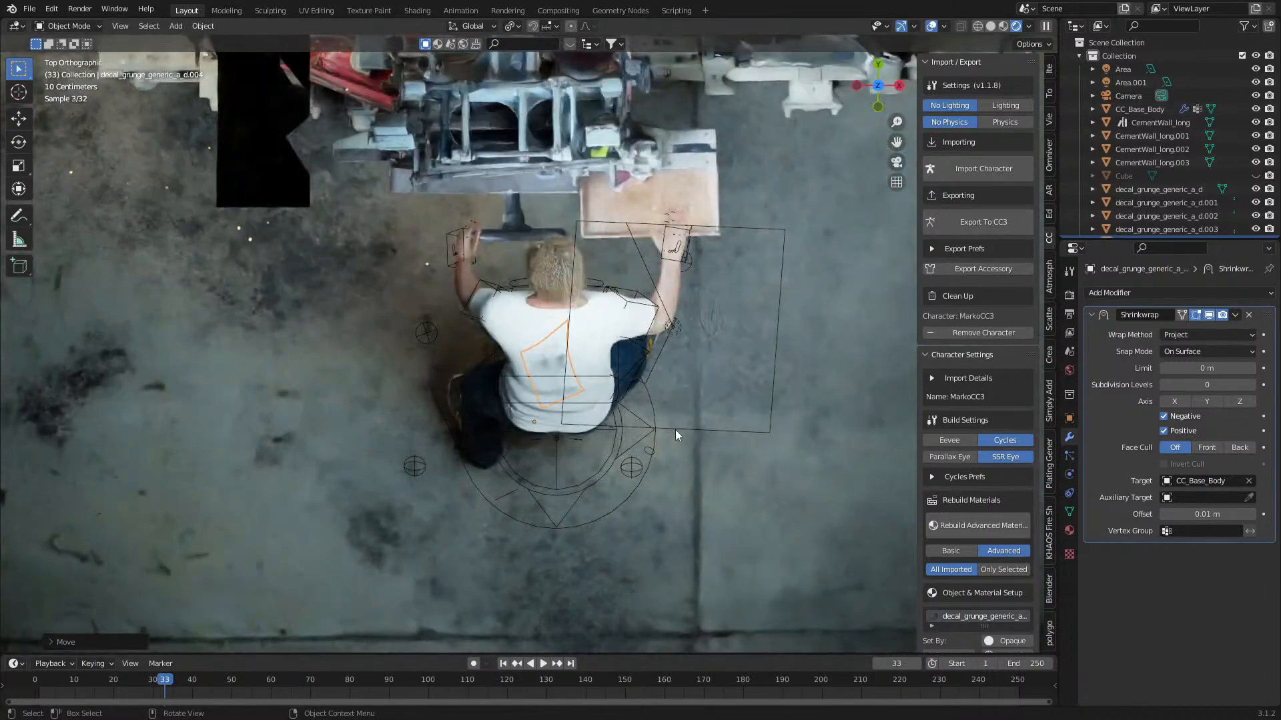
- Rotate the back decal's mesh in Edit Mode from the top view to adjust its angle towards the back
key(Tab)
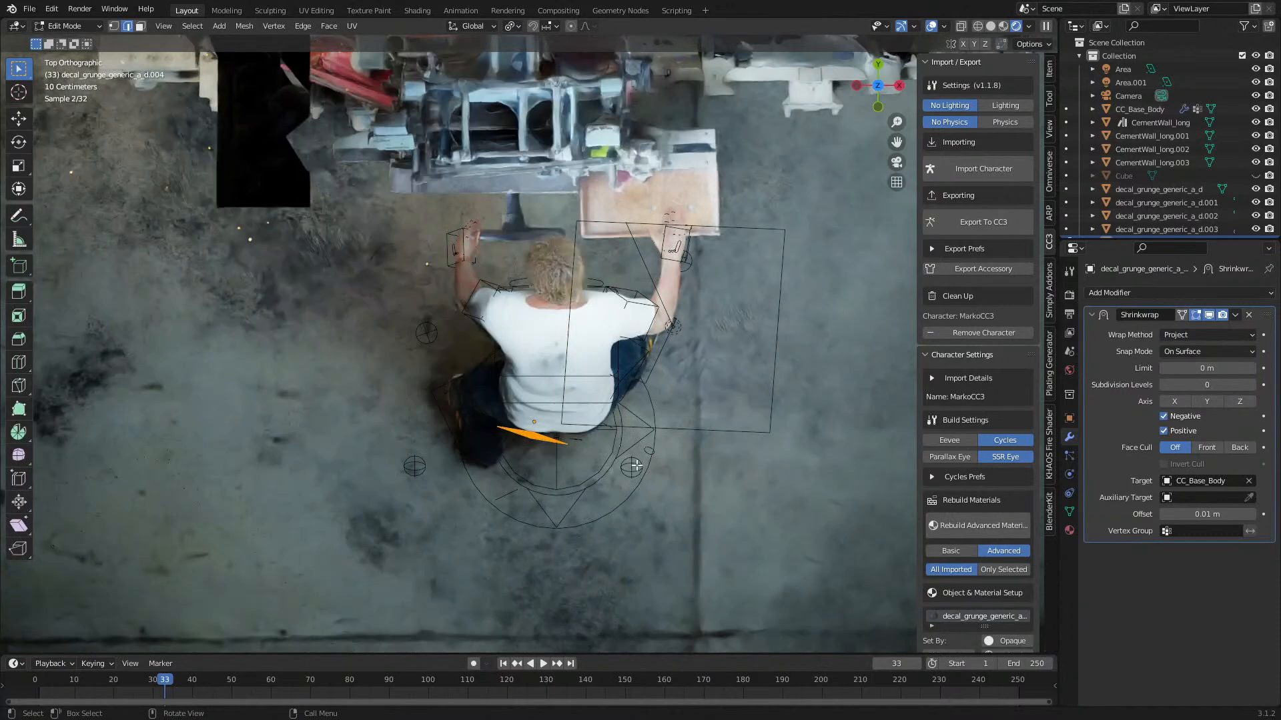
key(r)
click(611, 497)
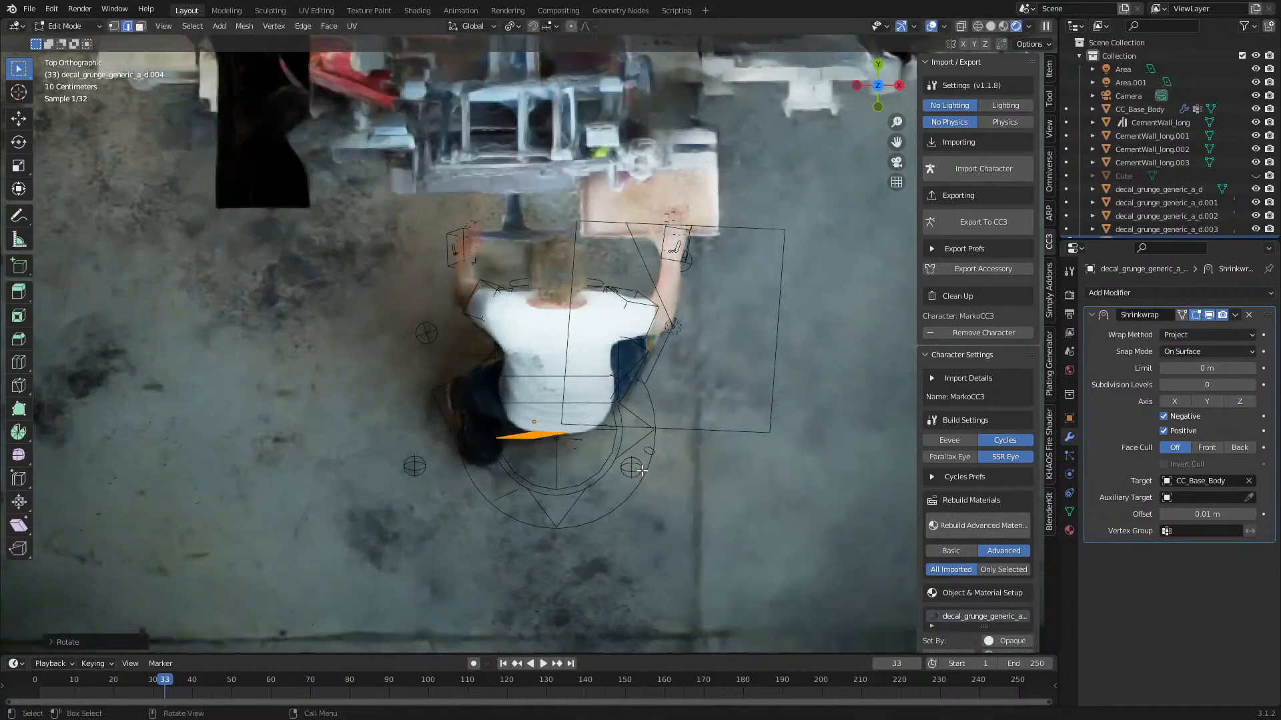
key(Tab)
- Move the back decal towards the middle of the shirt, enlarge it and adjust its height along global Z
key(g)
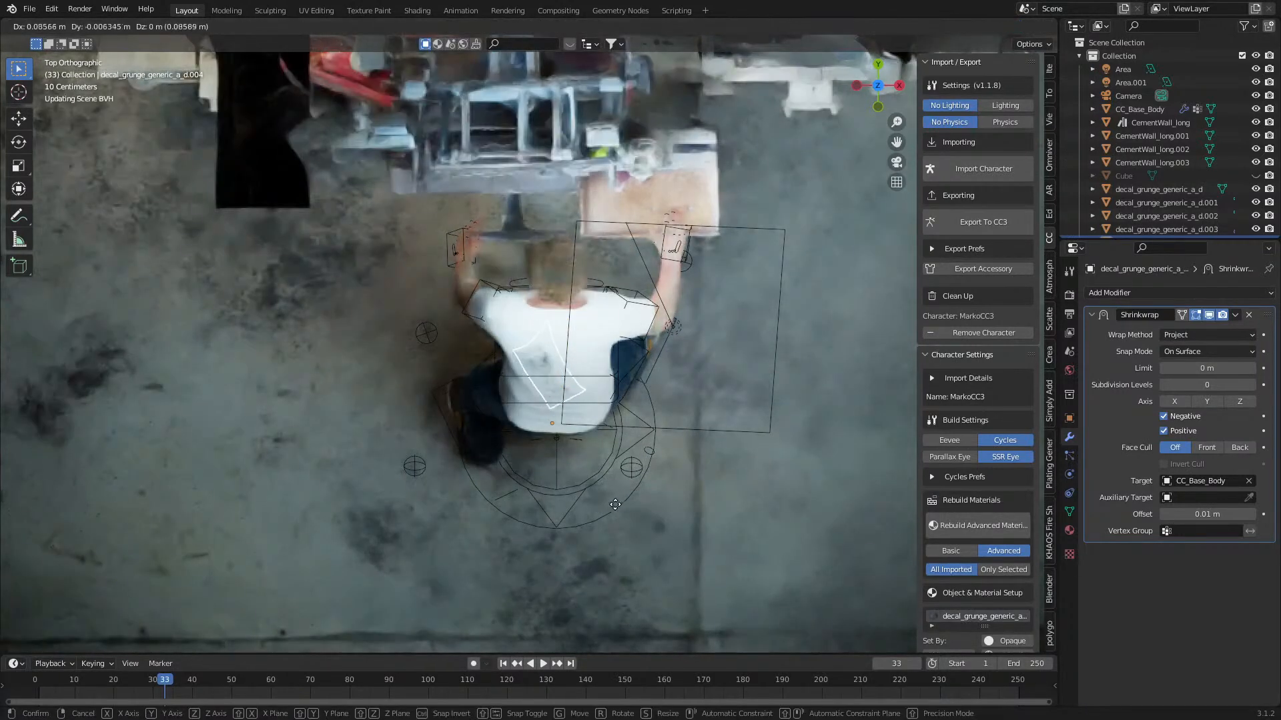
click(642, 518)
click(658, 523)
key(g)
key(z)
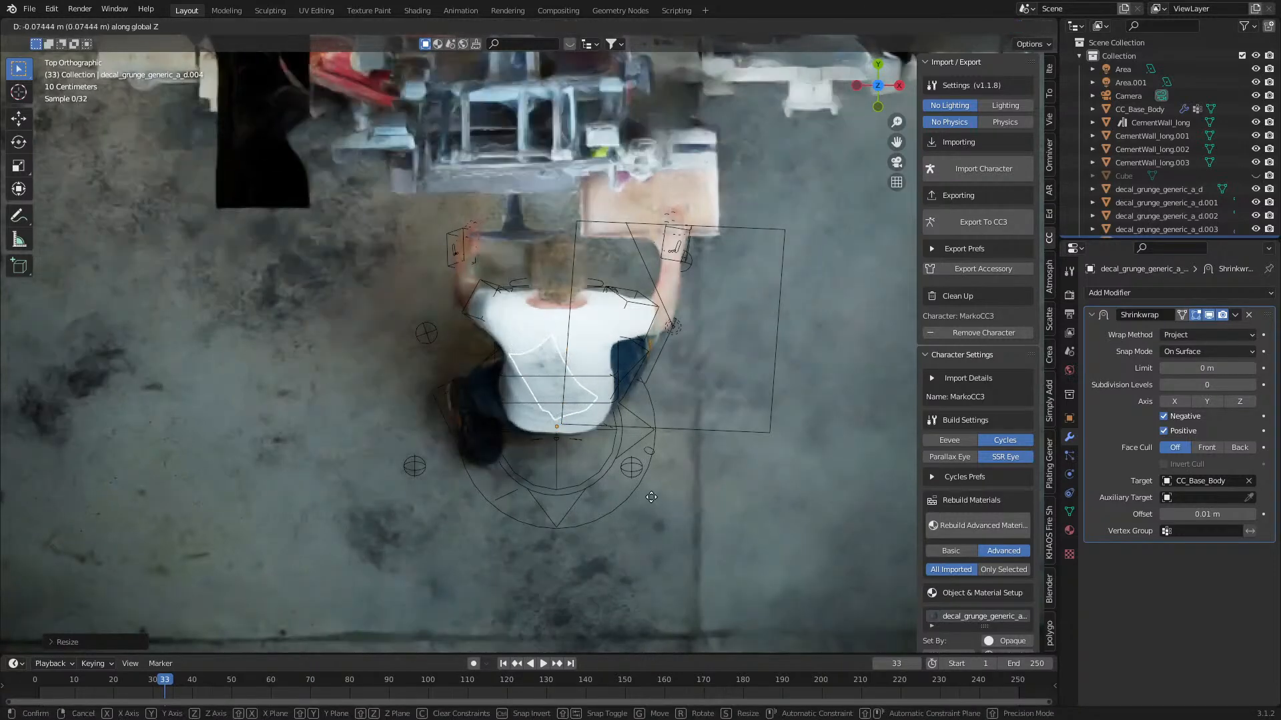
click(600, 490)
middle_drag(586, 484, 646, 394)
key(KP_0)
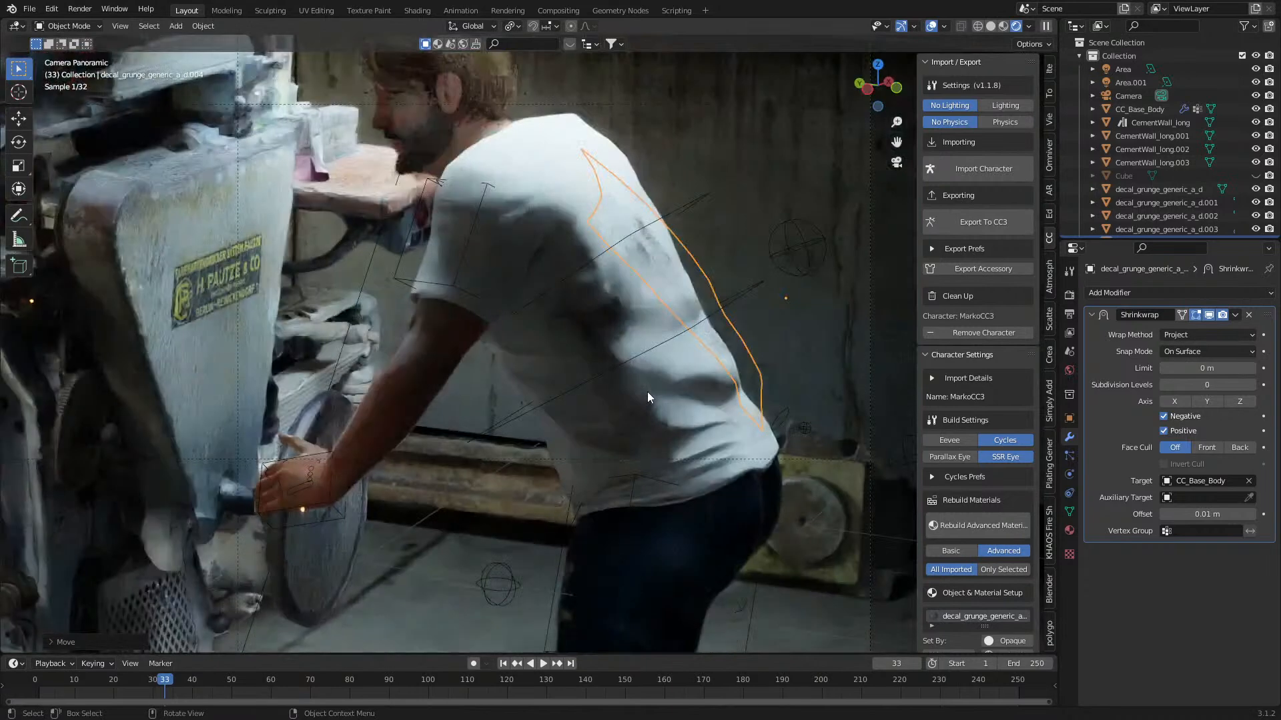
- Select the Machine object outside the camera view and examine its panel with the manufacturer's label up close
click(763, 159)
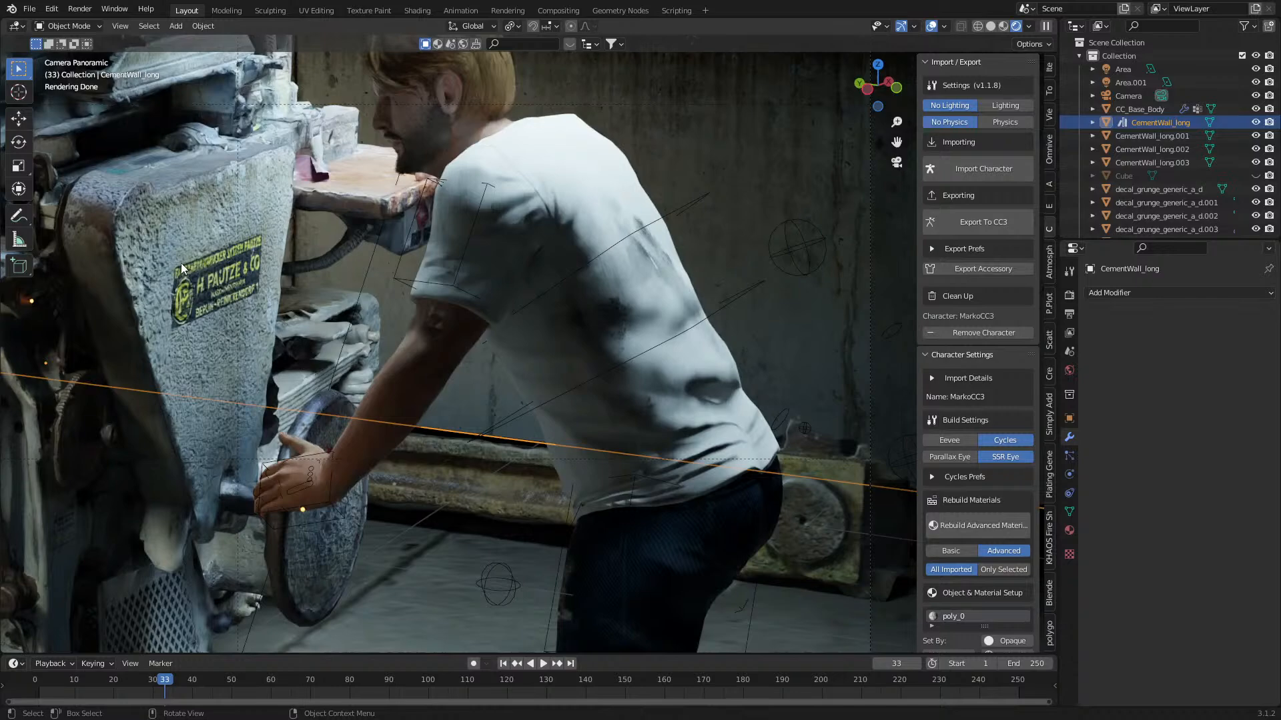
key(KP_0)
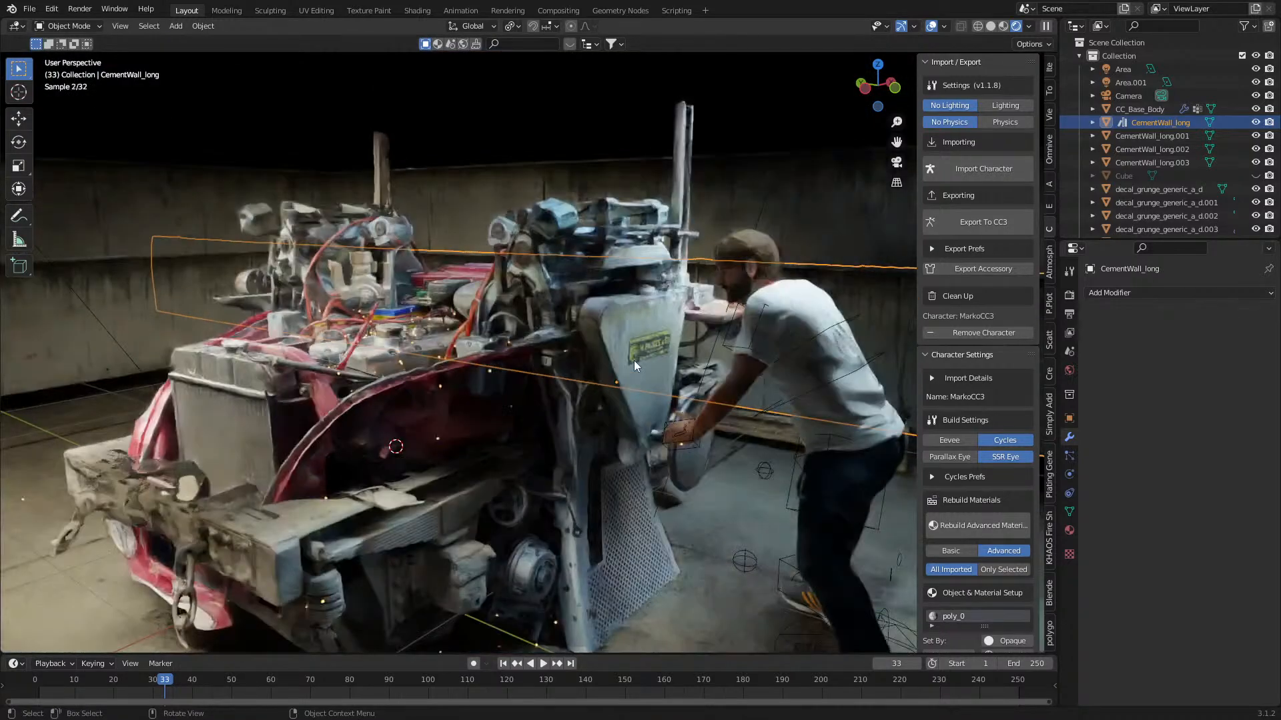
click(633, 360)
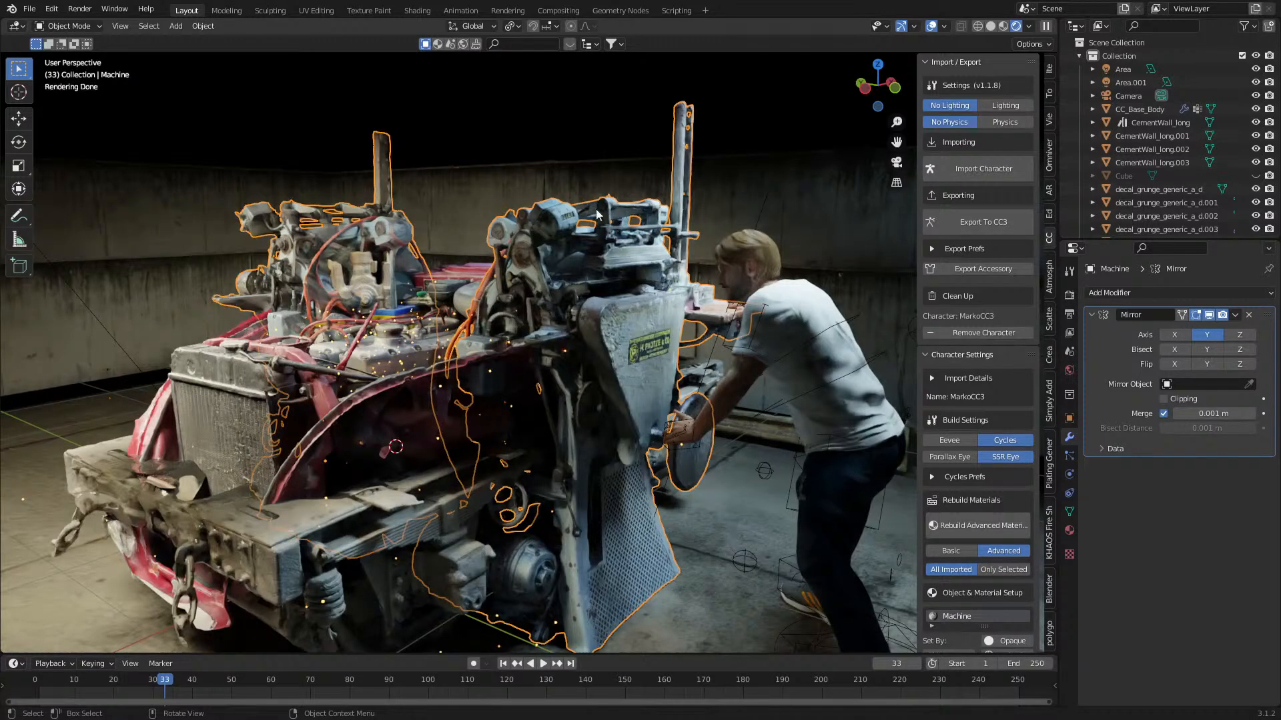
scroll(637, 367, up, 6)
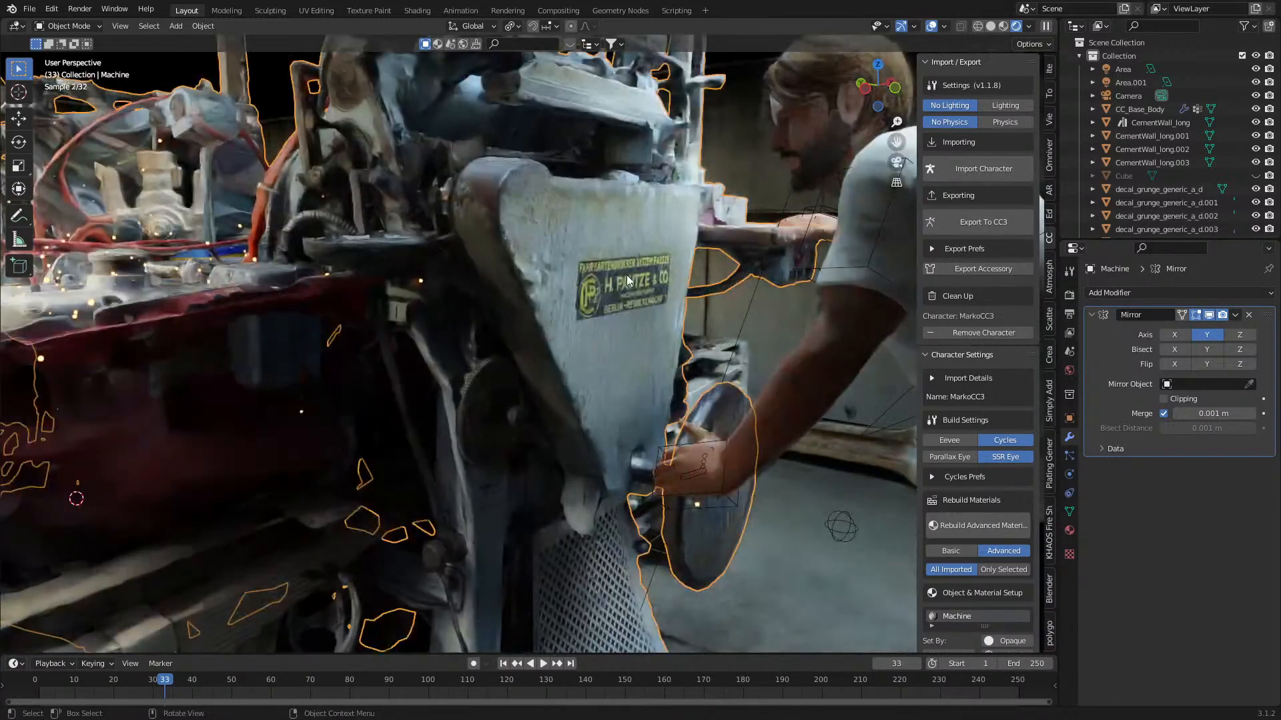
- Inspect the Machine object's mesh density in Edit Mode and review the whole scene through the camera
key(Tab)
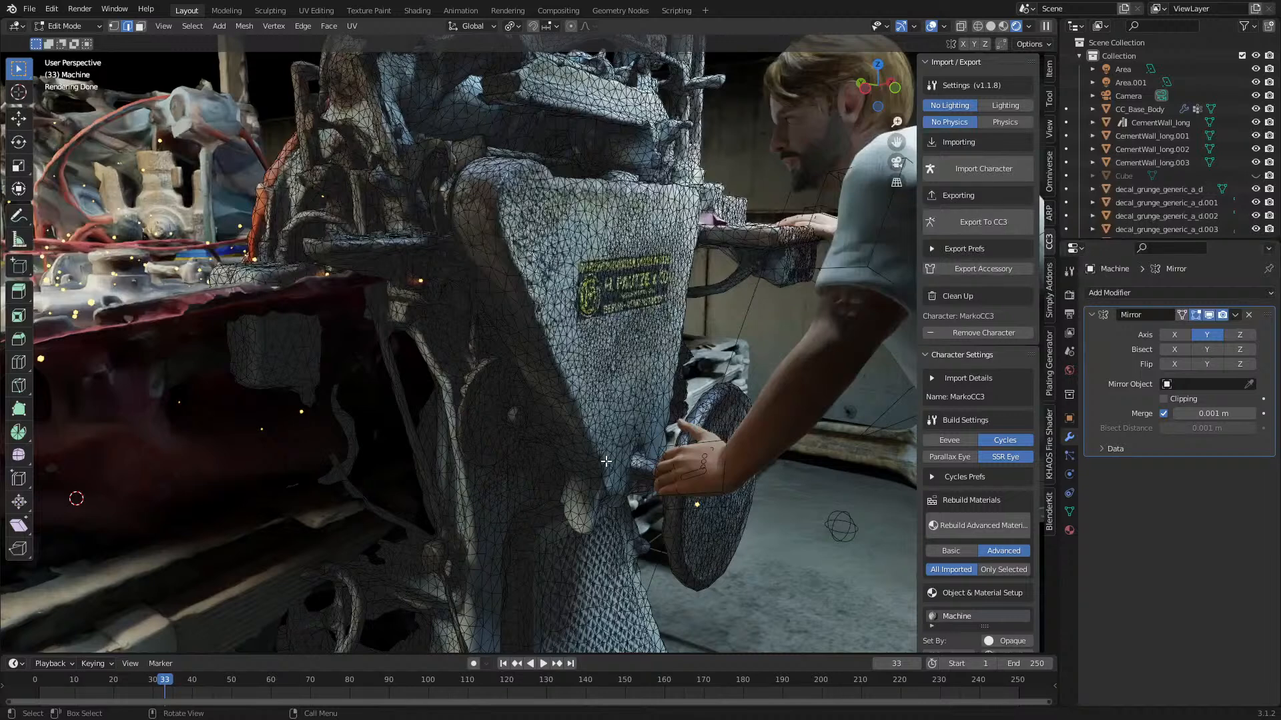
key(Tab)
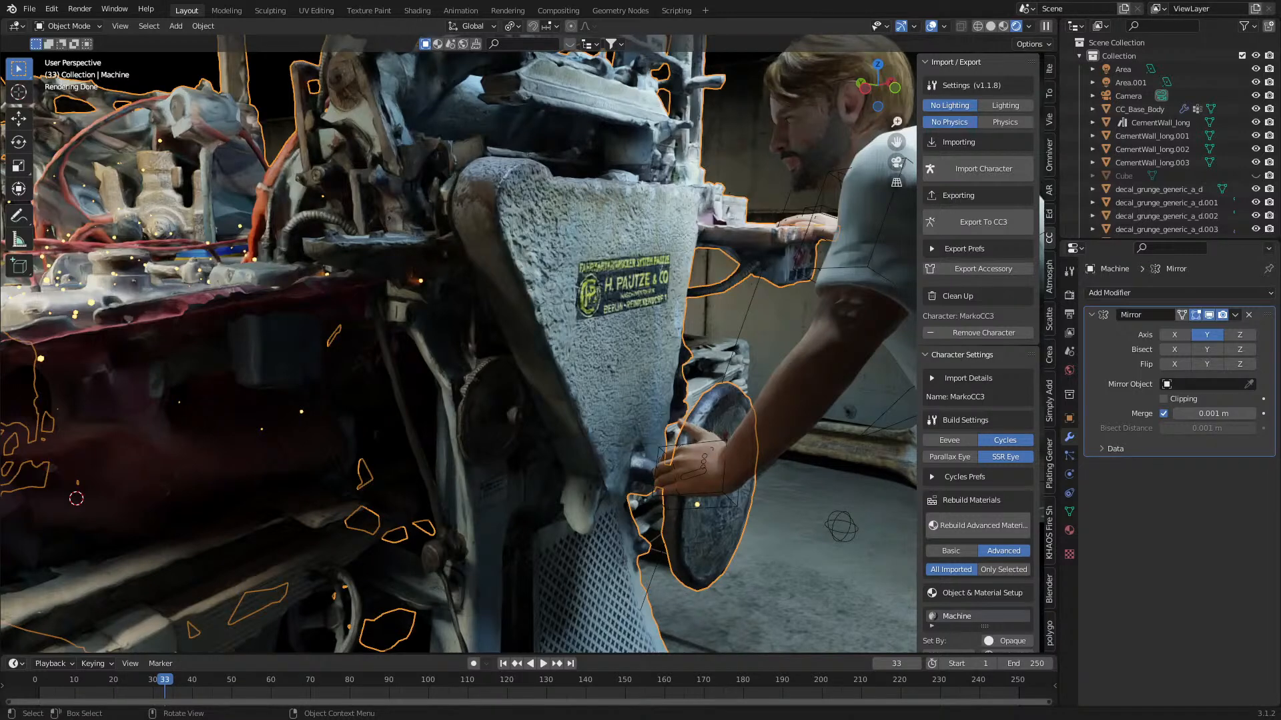
middle_drag(384, 482, 416, 469)
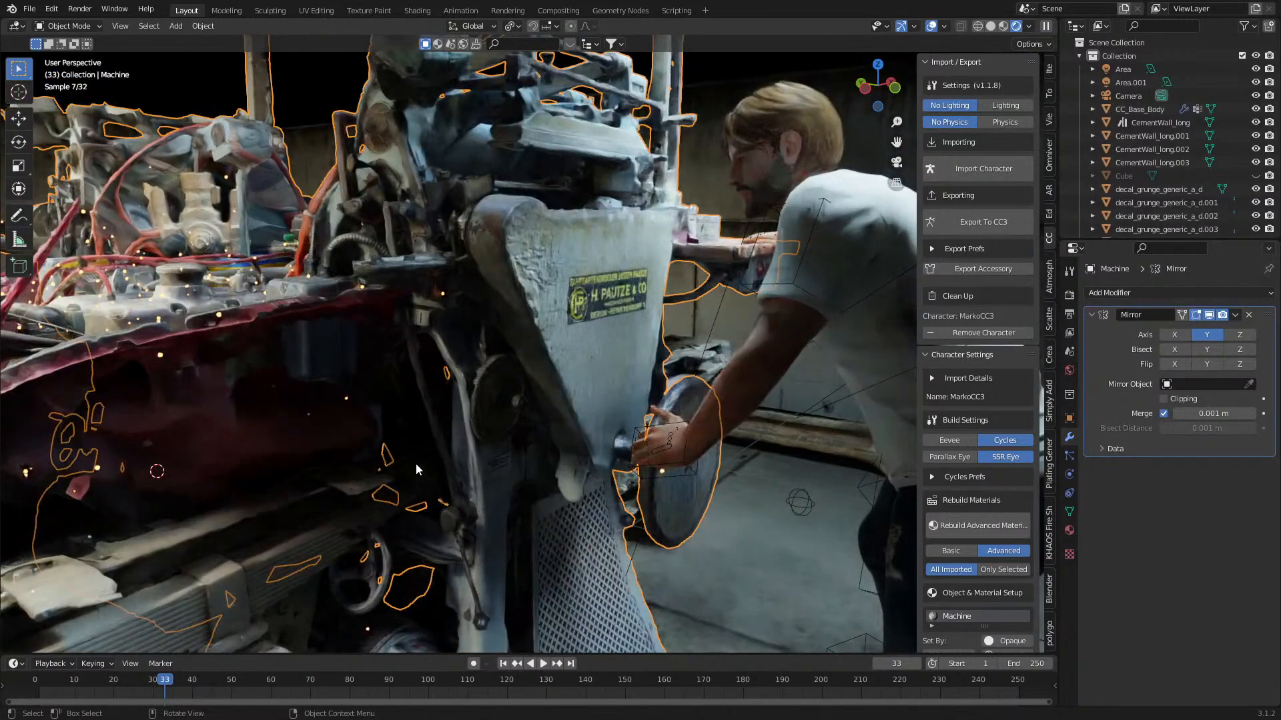
scroll(434, 421, down, 1)
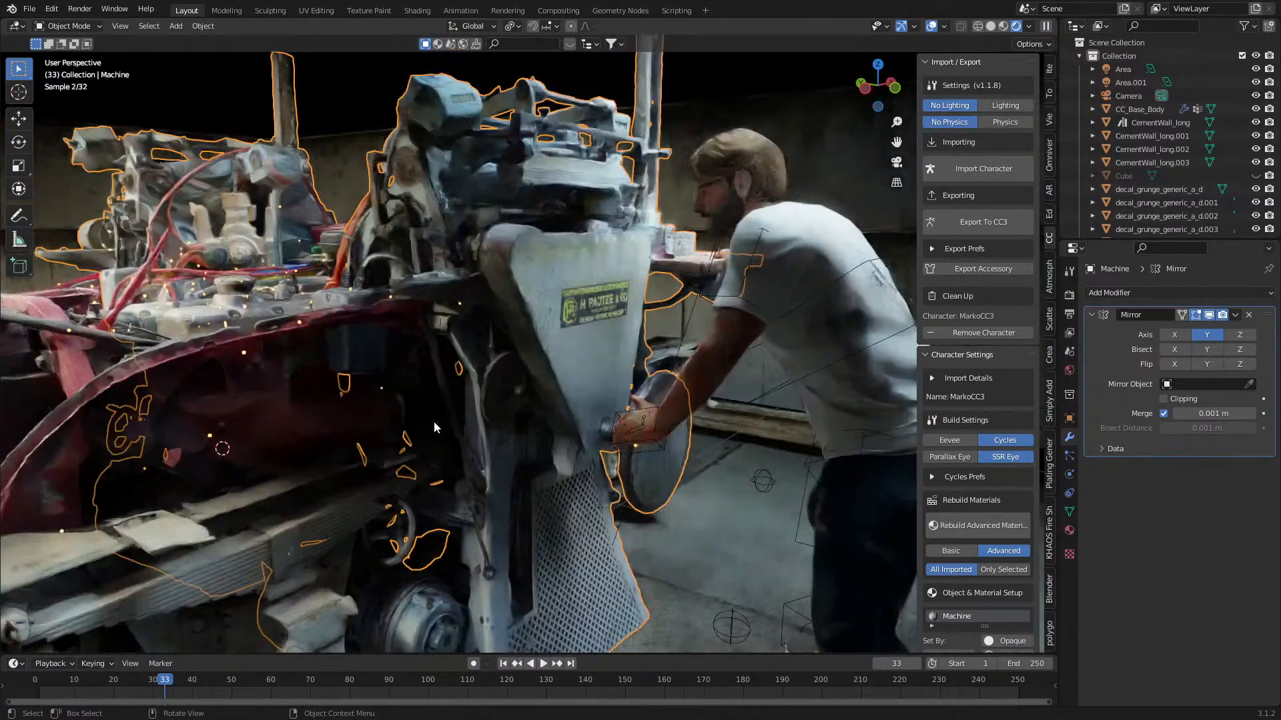
shift+middle_drag(399, 425, 454, 387)
key(KP_0)
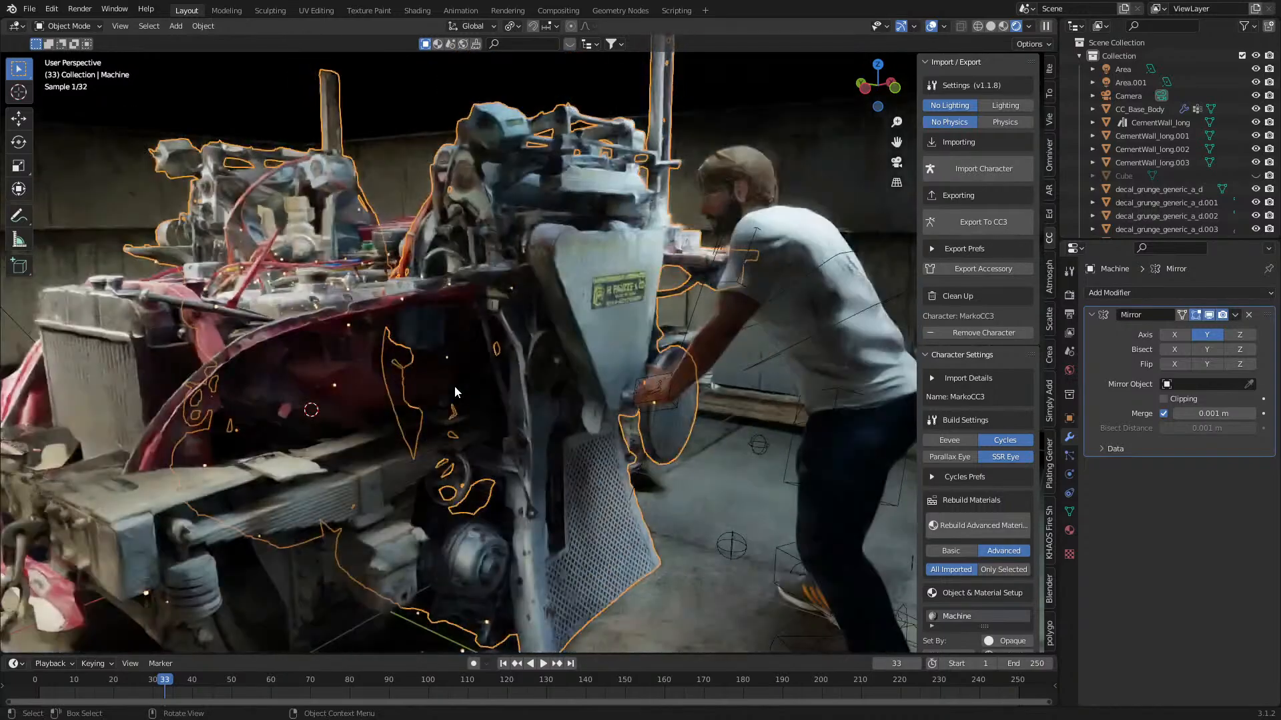
scroll(455, 386, down, 3)
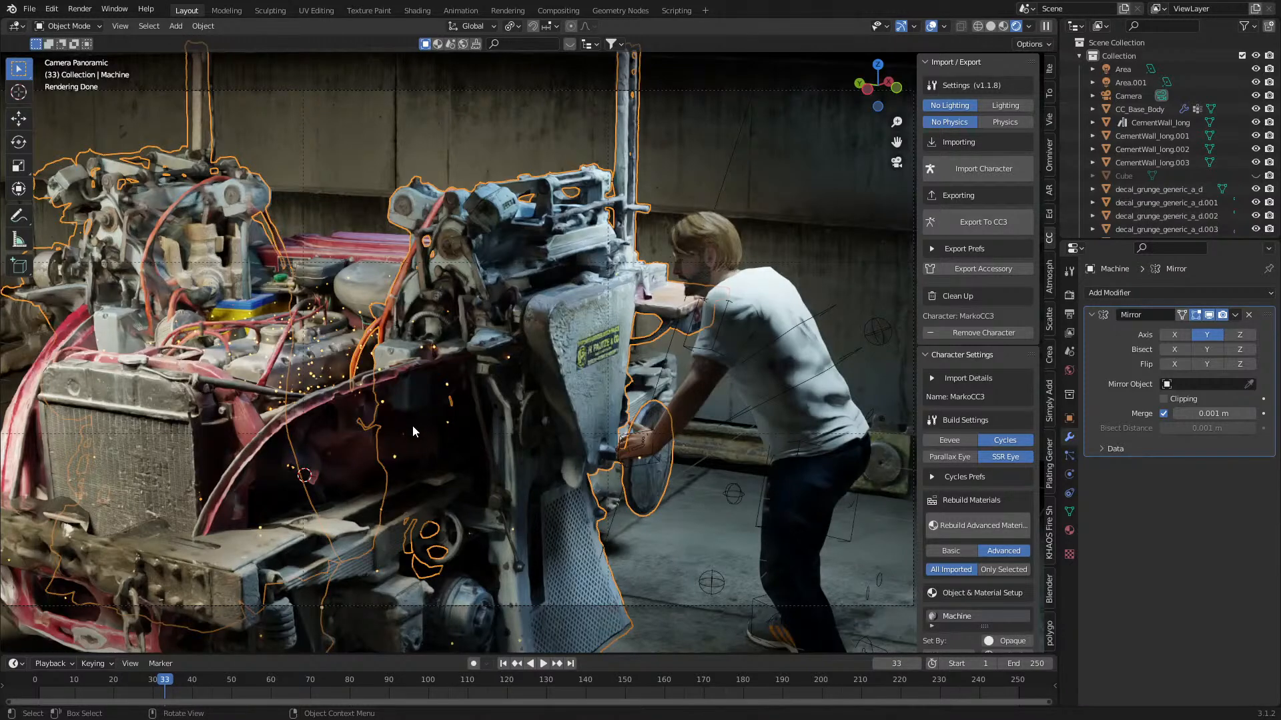
middle_drag(414, 425, 543, 438)
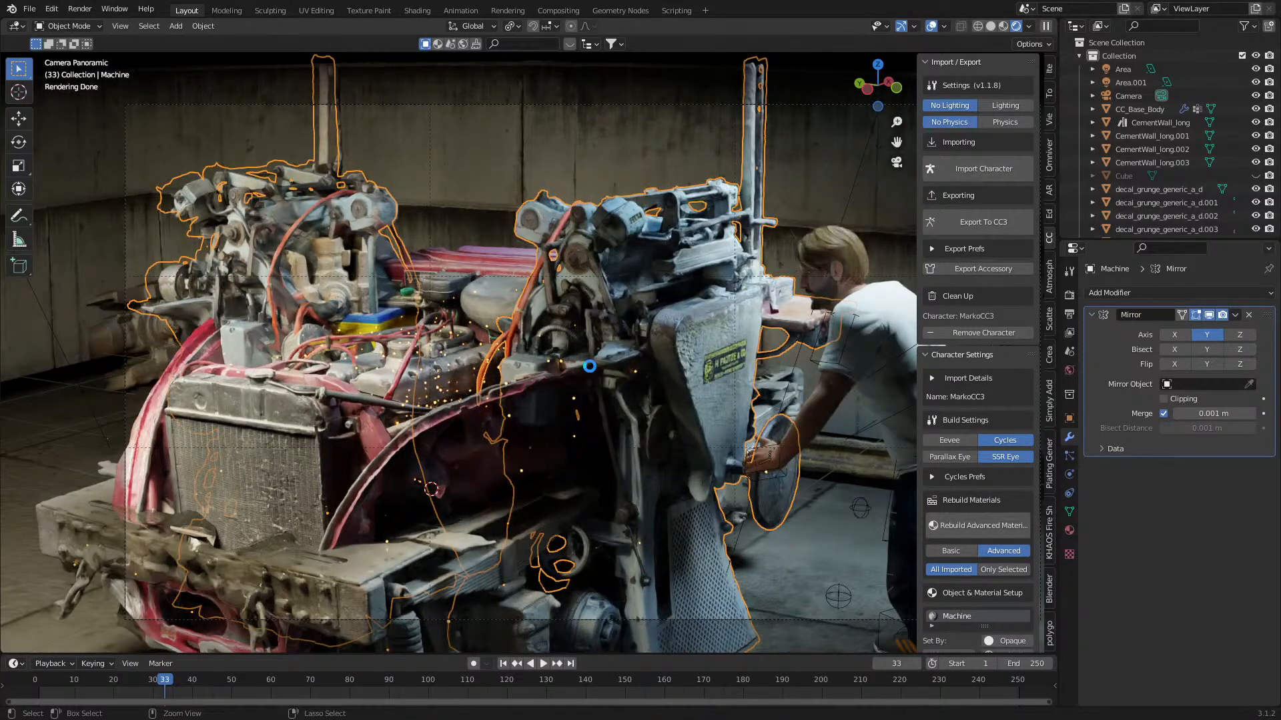
- Save the engine repair scene and start a new General file
key(ctrl+s)
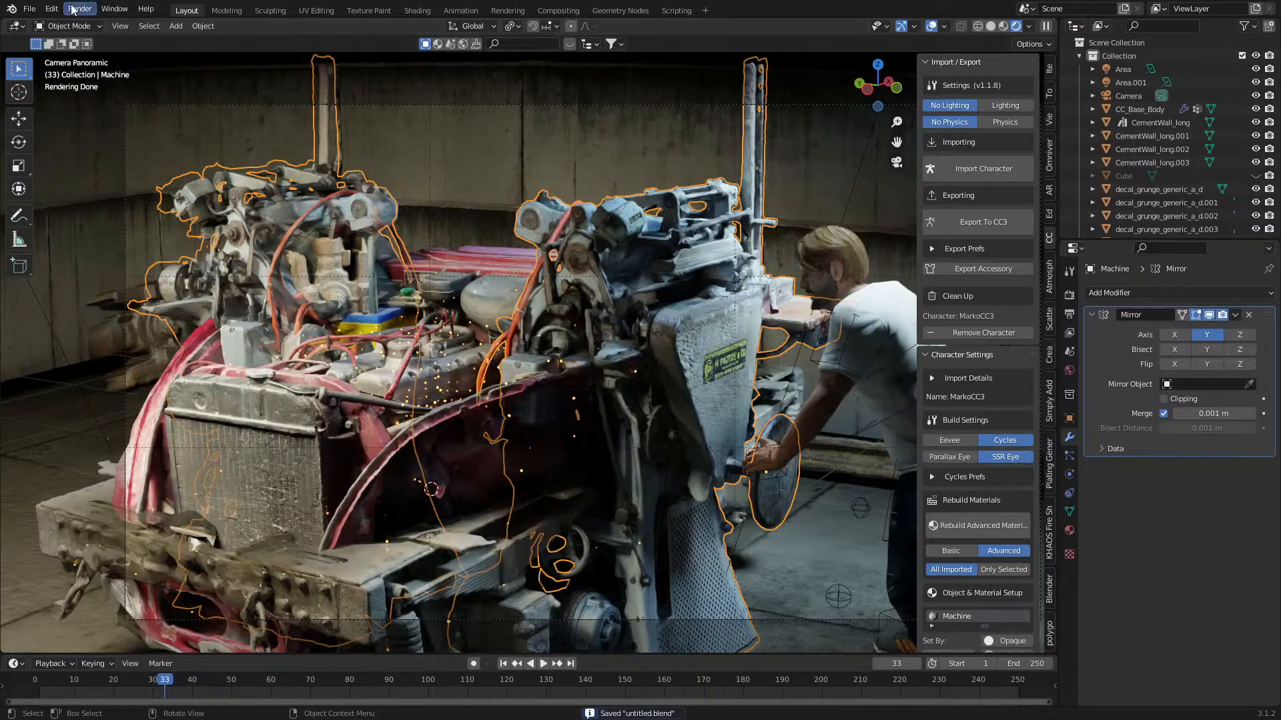
click(29, 8)
mouse_move(66, 25)
click(35, 9)
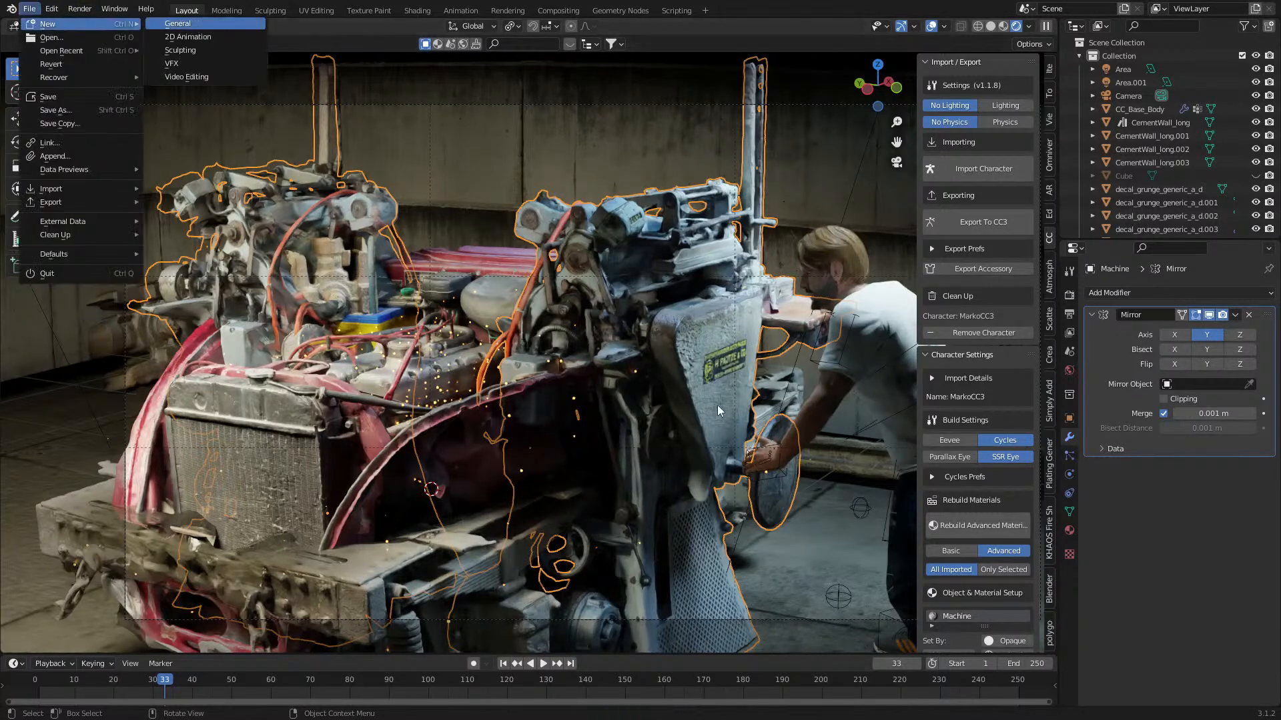
click(204, 28)
- Delete the default cube, camera and light from the new scene
key(Delete)
click(677, 117)
key(Delete)
click(296, 303)
key(Delete)
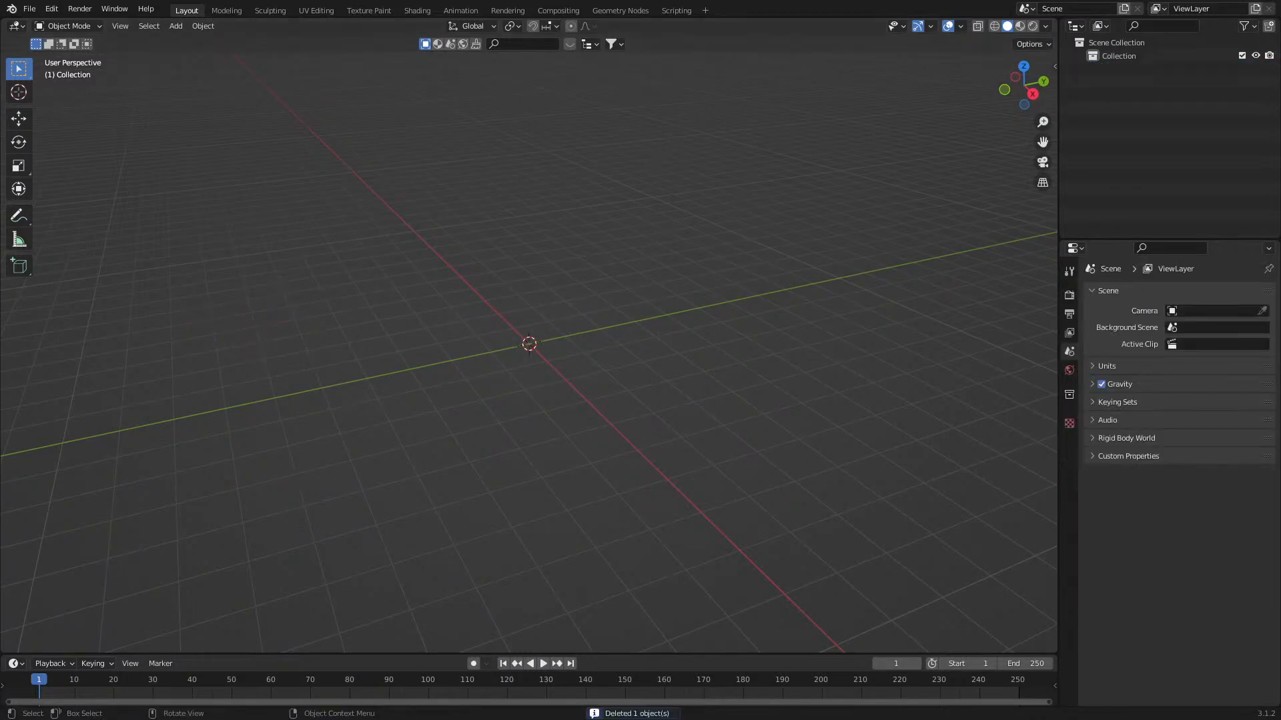
- Switch to File Explorer and open the Engine-Holden Blender file from the Engine-Holden folder in ScannedLibrary
key(alt+Tab)
click(348, 405)
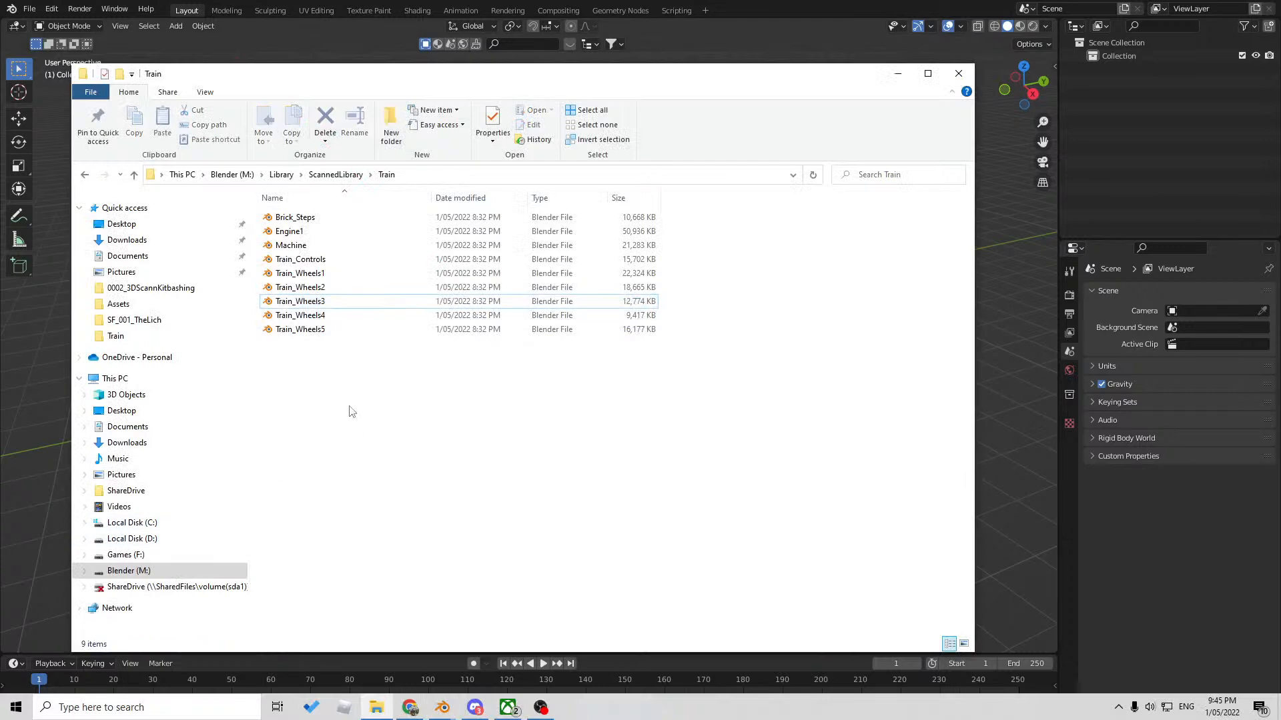
key(alt+Left)
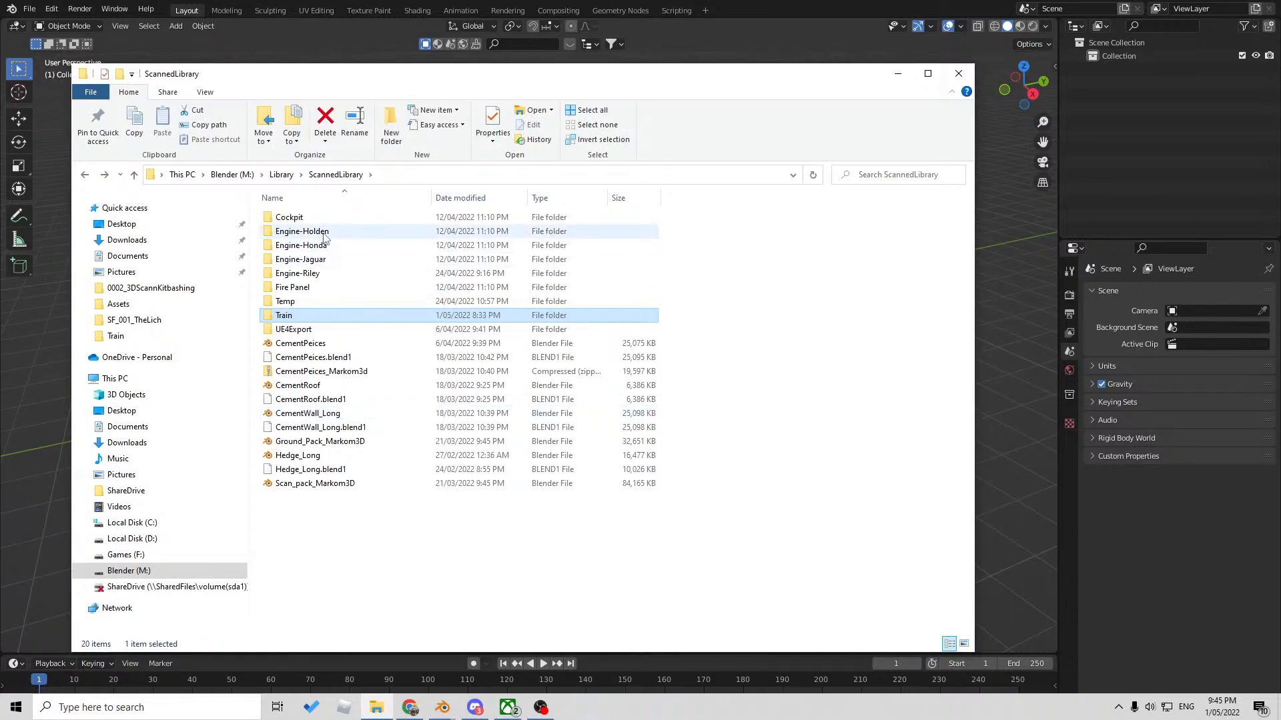
double_click(325, 233)
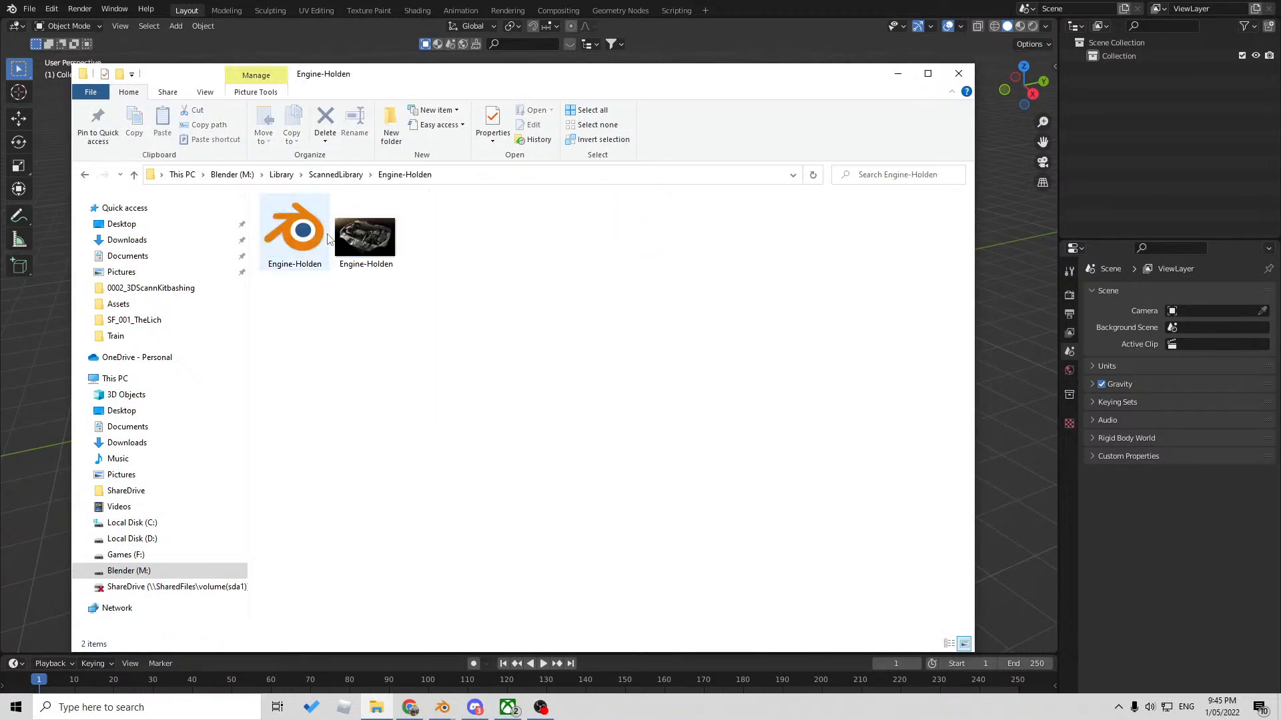
double_click(303, 246)
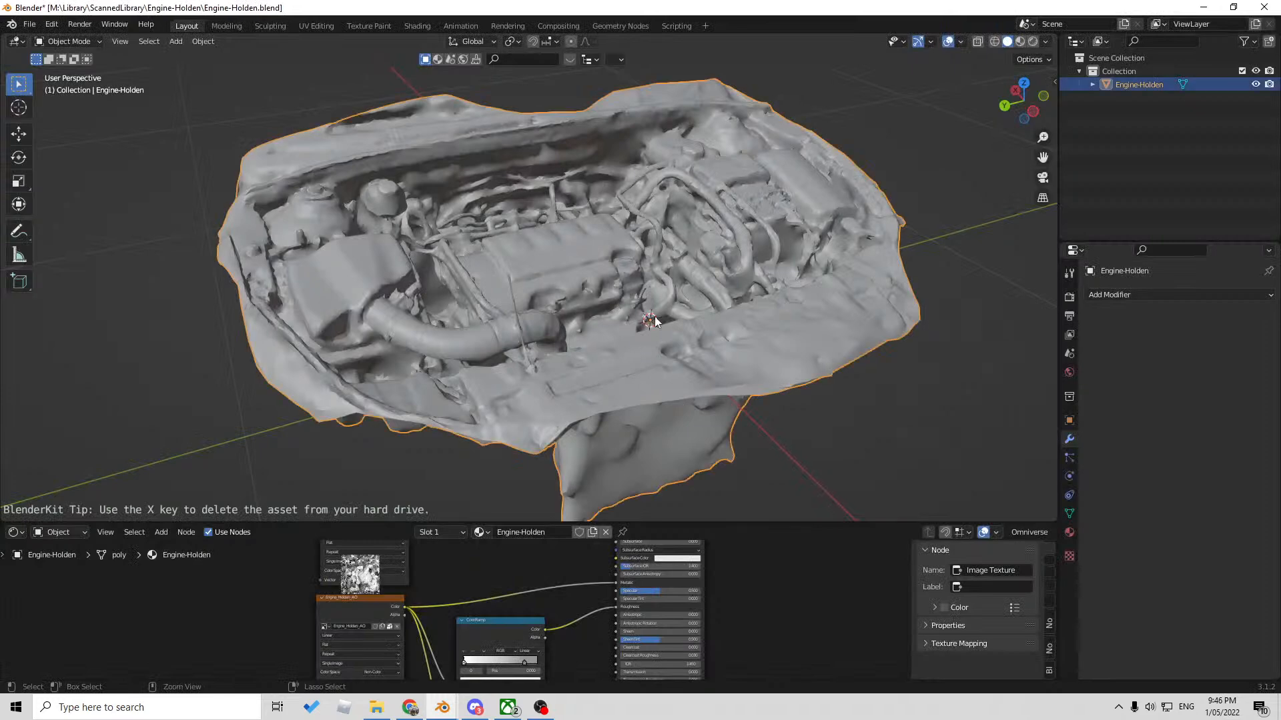
- Copy the Engine-Holden object from its library file and paste it into the new empty scene
click(1205, 7)
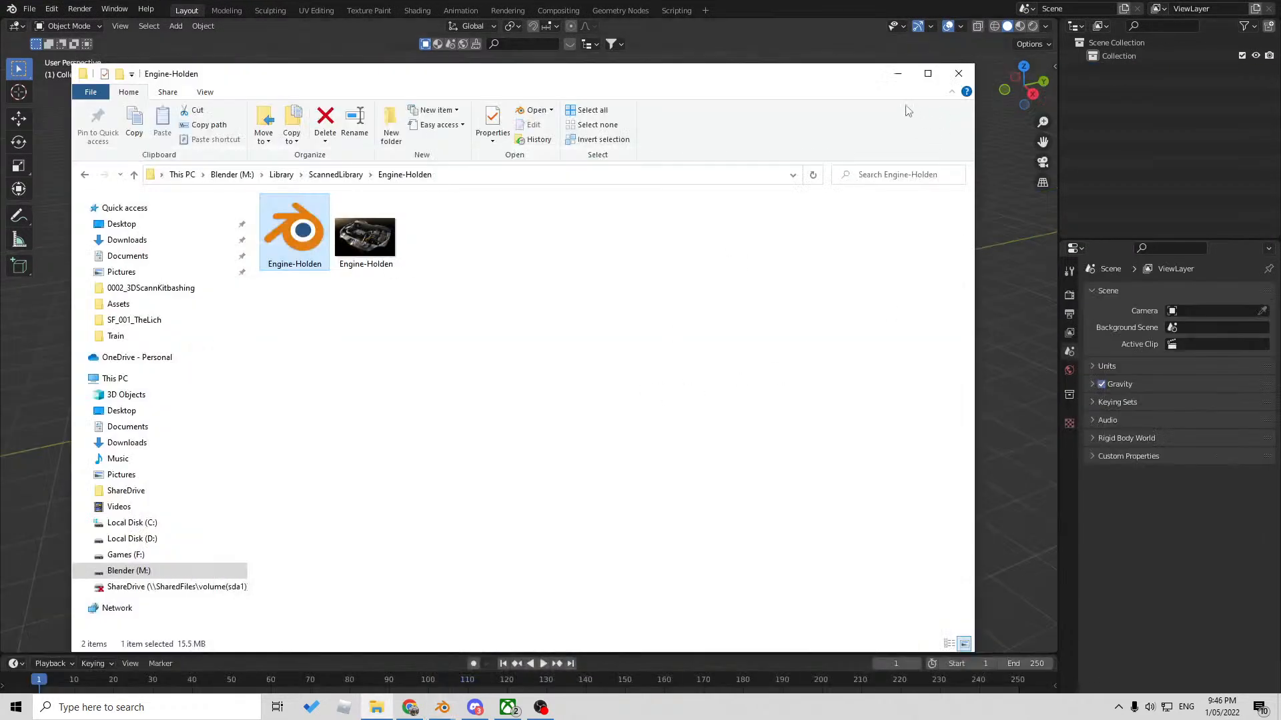
click(817, 10)
key(ctrl+v)
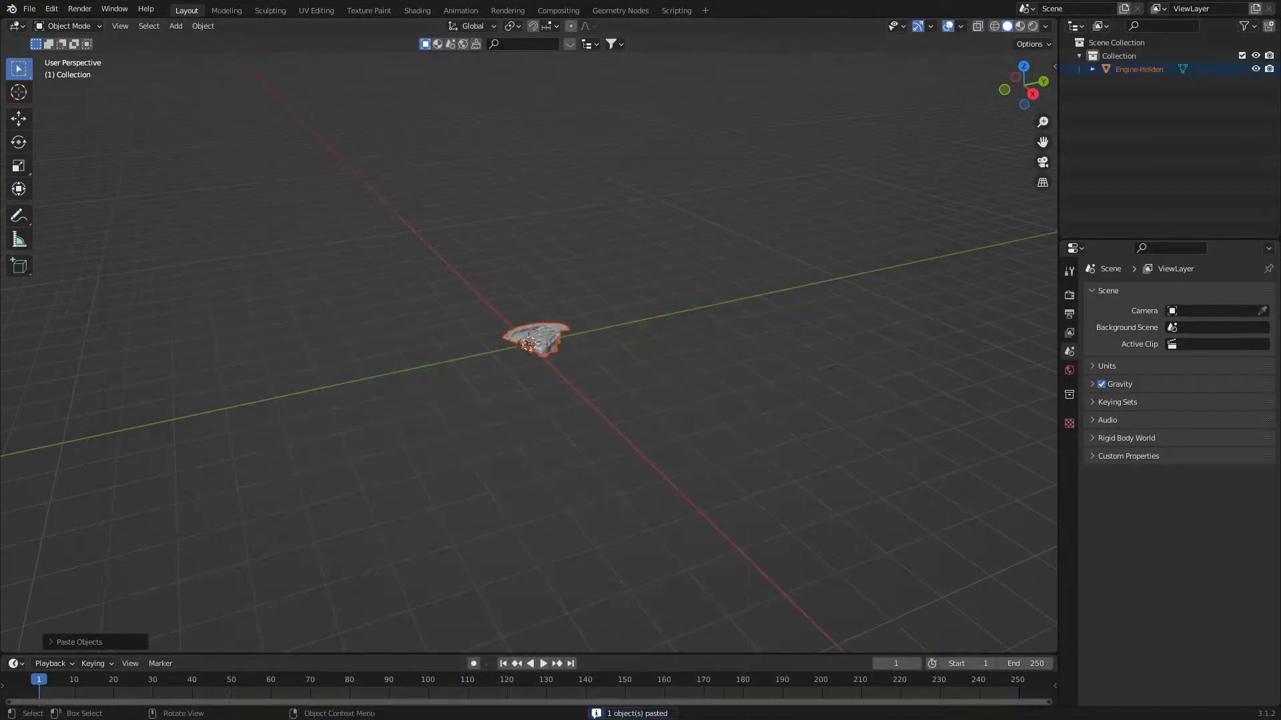
key(alt+Tab)
key(alt+Tab)
key(alt+Tab)
key(alt+F4)
click(676, 375)
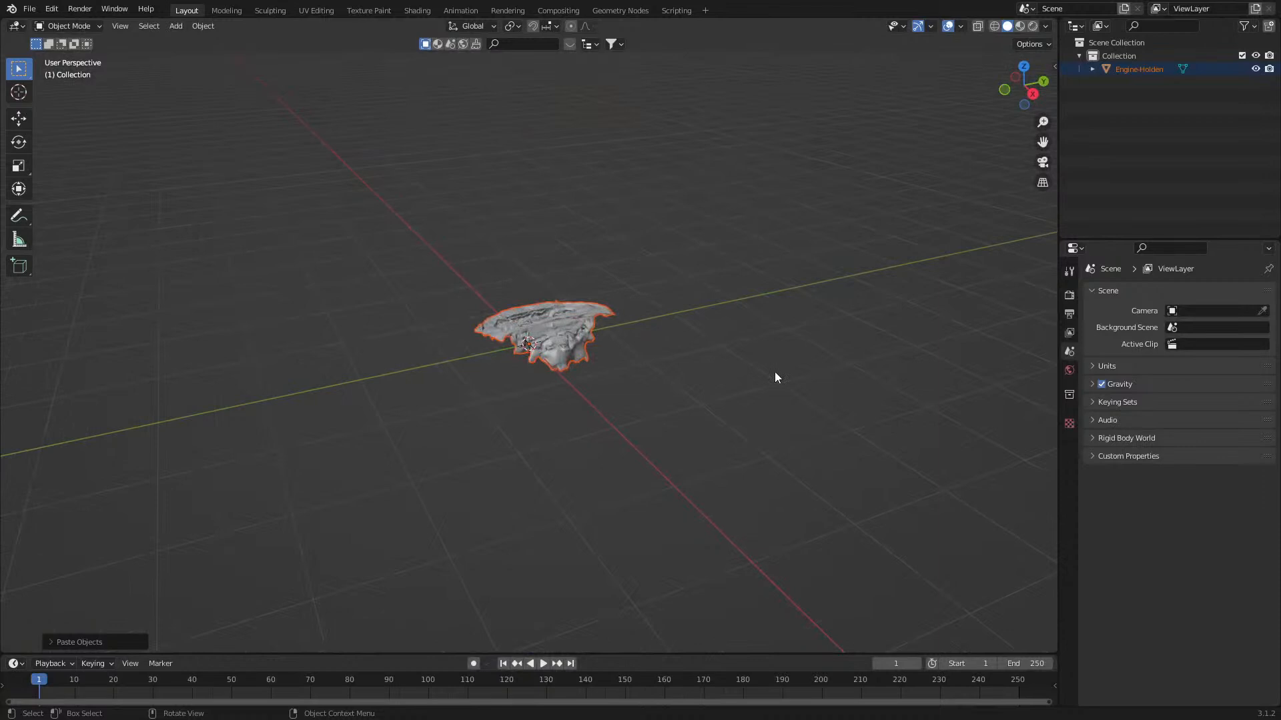
- Rotate the engine 90° along global X to stand it upright and show it in Rendered viewport shading
click(558, 357)
text(rx90)
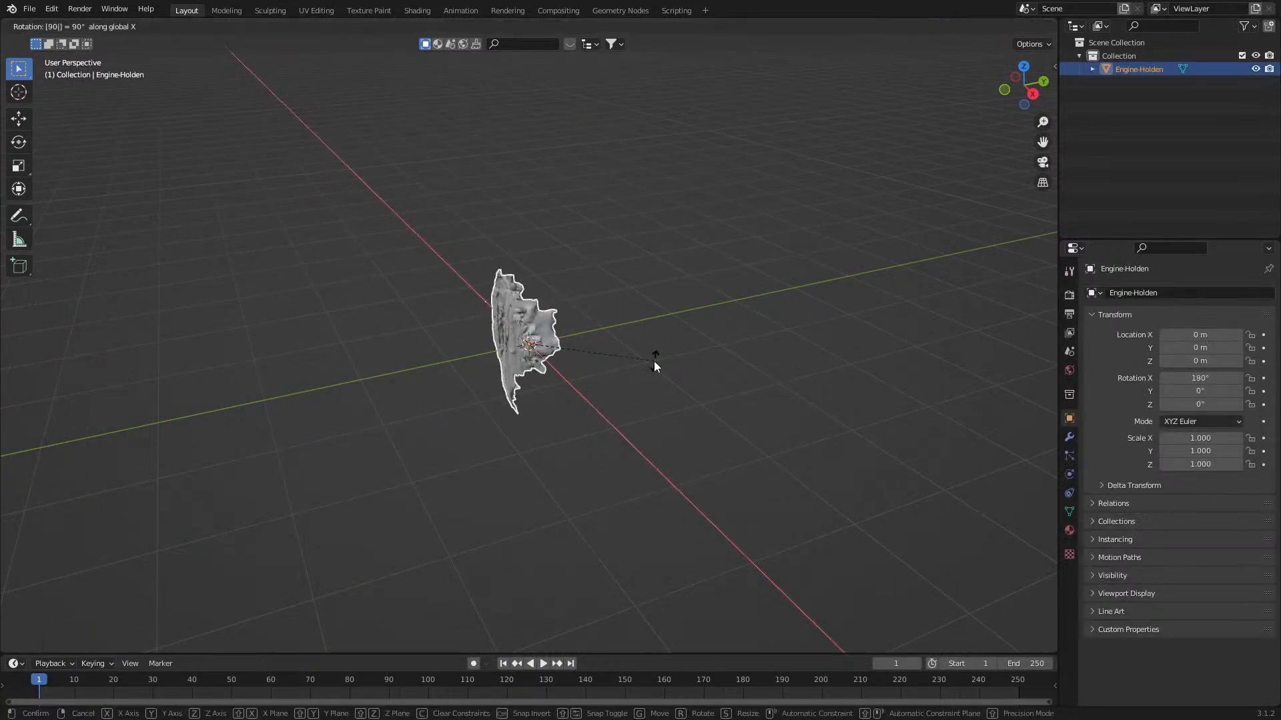
key(Return)
middle_drag(541, 324, 595, 310)
scroll(595, 310, up, 2)
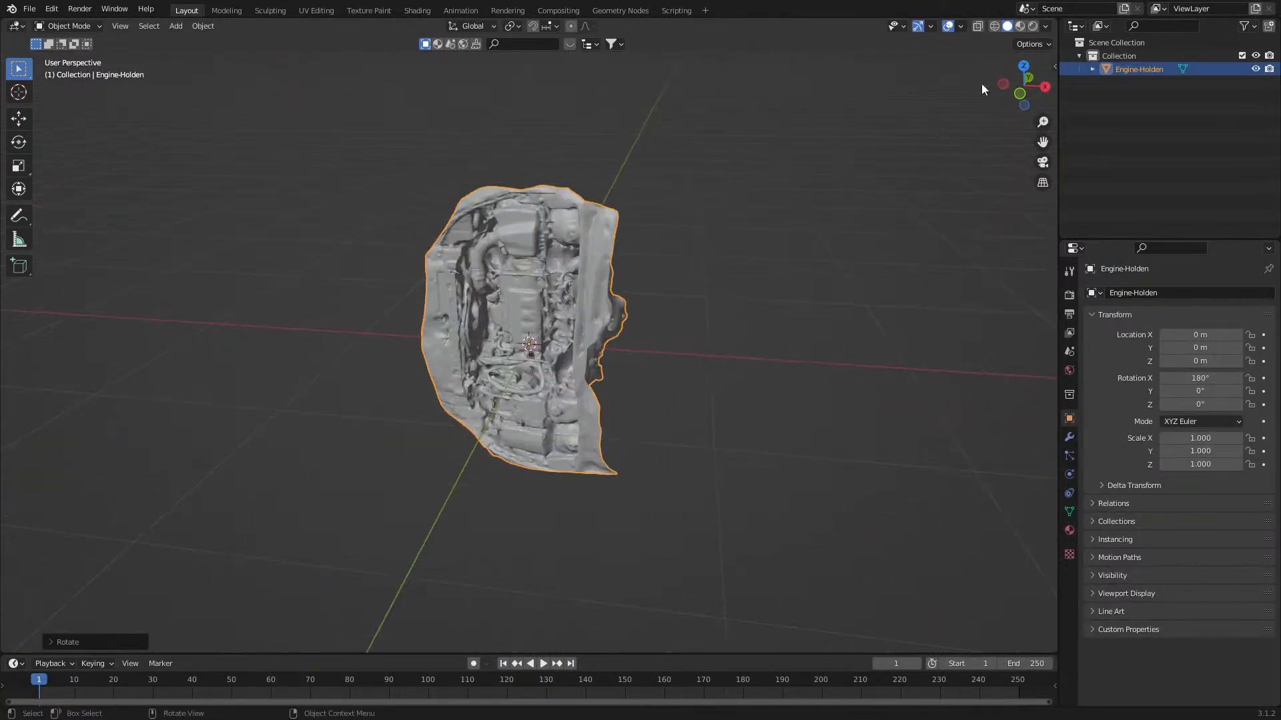
click(1032, 26)
scroll(640, 395, up, 2)
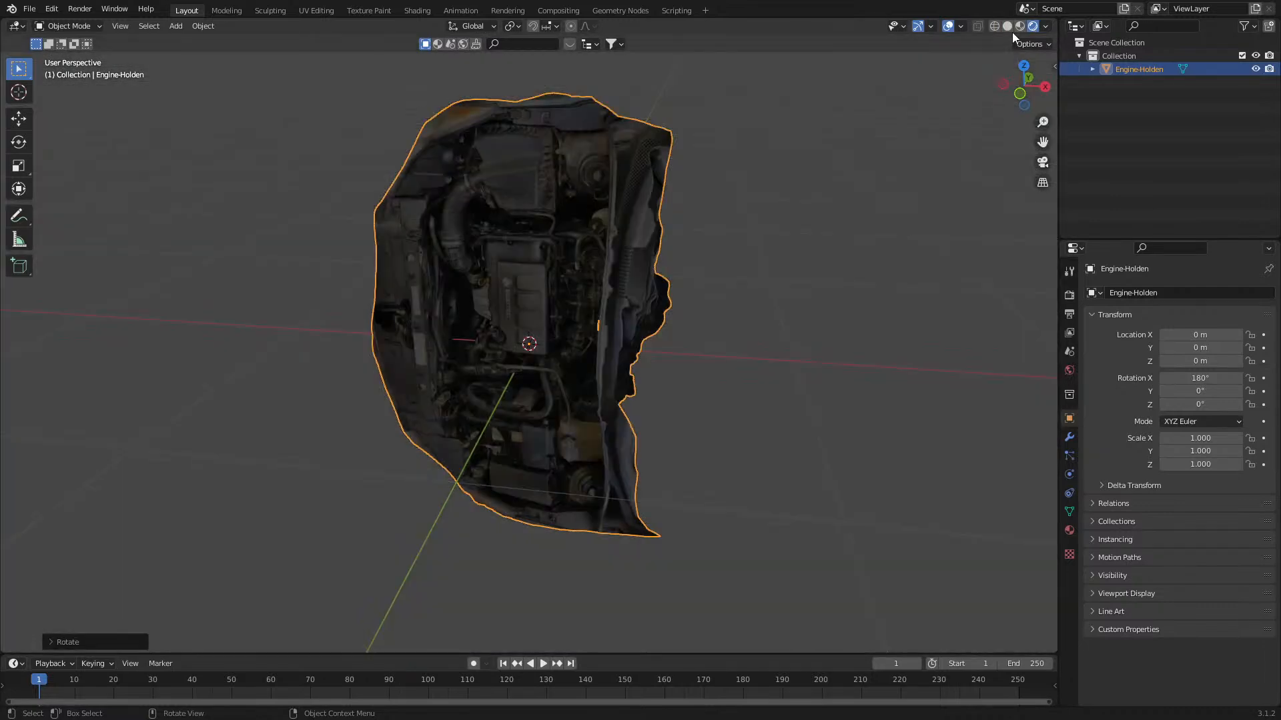
- Enlarge the upright engine uniformly to a scale of about 3.66
scroll(638, 401, up, 2)
scroll(601, 366, down, 2)
middle_drag(618, 386, 595, 365)
scroll(691, 373, up, 4)
scroll(595, 366, down, 5)
key(s)
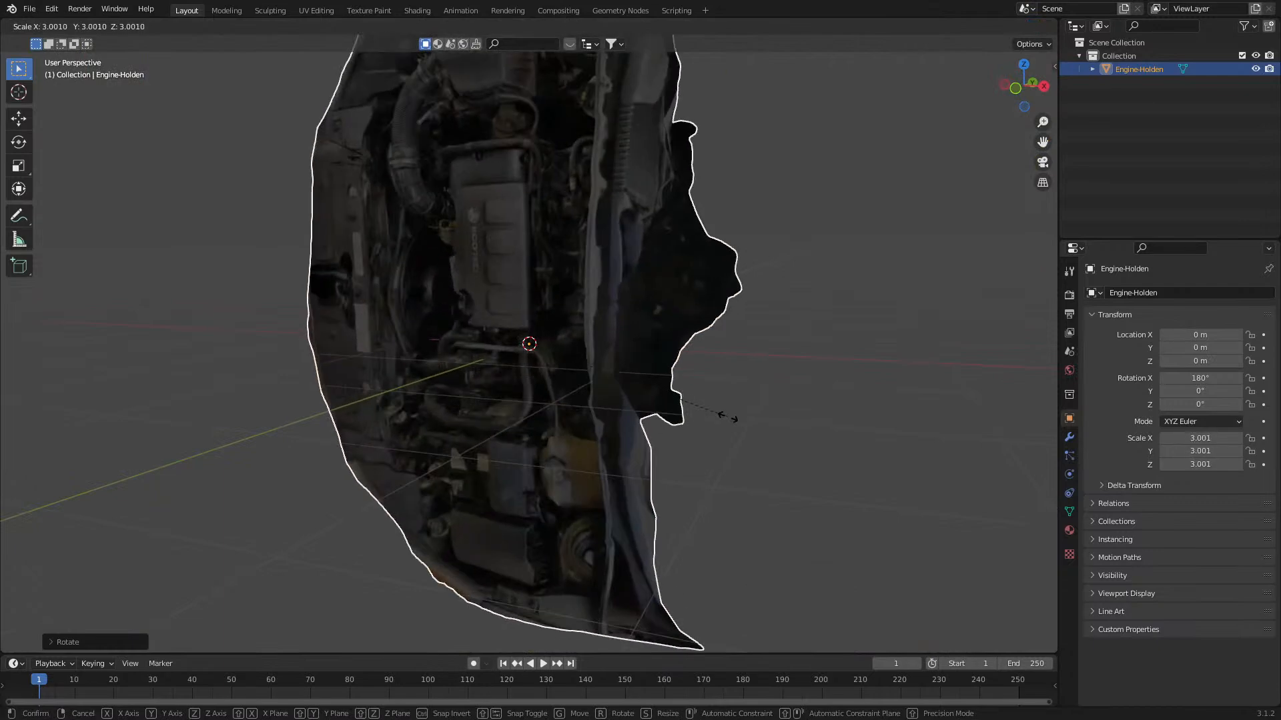
click(775, 422)
- In the top view, move the engine along Y to about 1.18 m and rotate it to about 10.7° around Z
key(KP_7)
key(g)
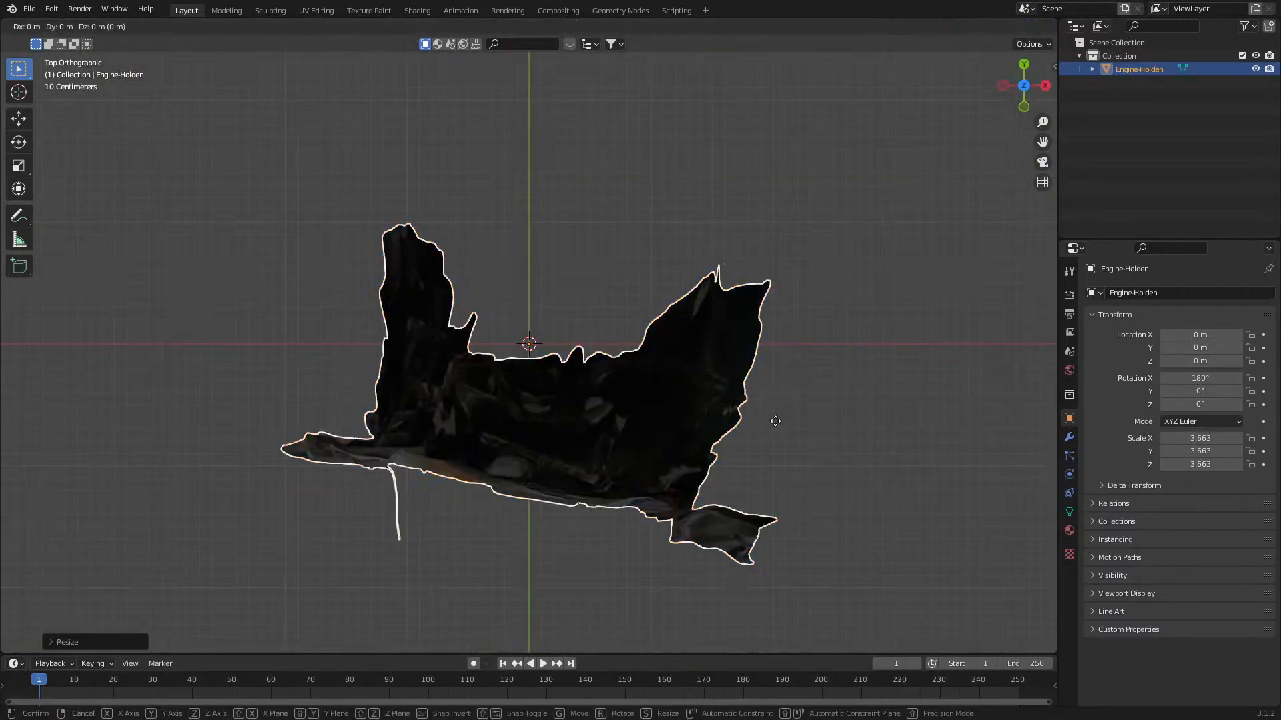
key(y)
click(764, 283)
key(r)
click(829, 301)
scroll(700, 406, up, 2)
scroll(671, 310, up, 3)
middle_drag(701, 405, 666, 360)
key(shift+a)
mouse_move(666, 361)
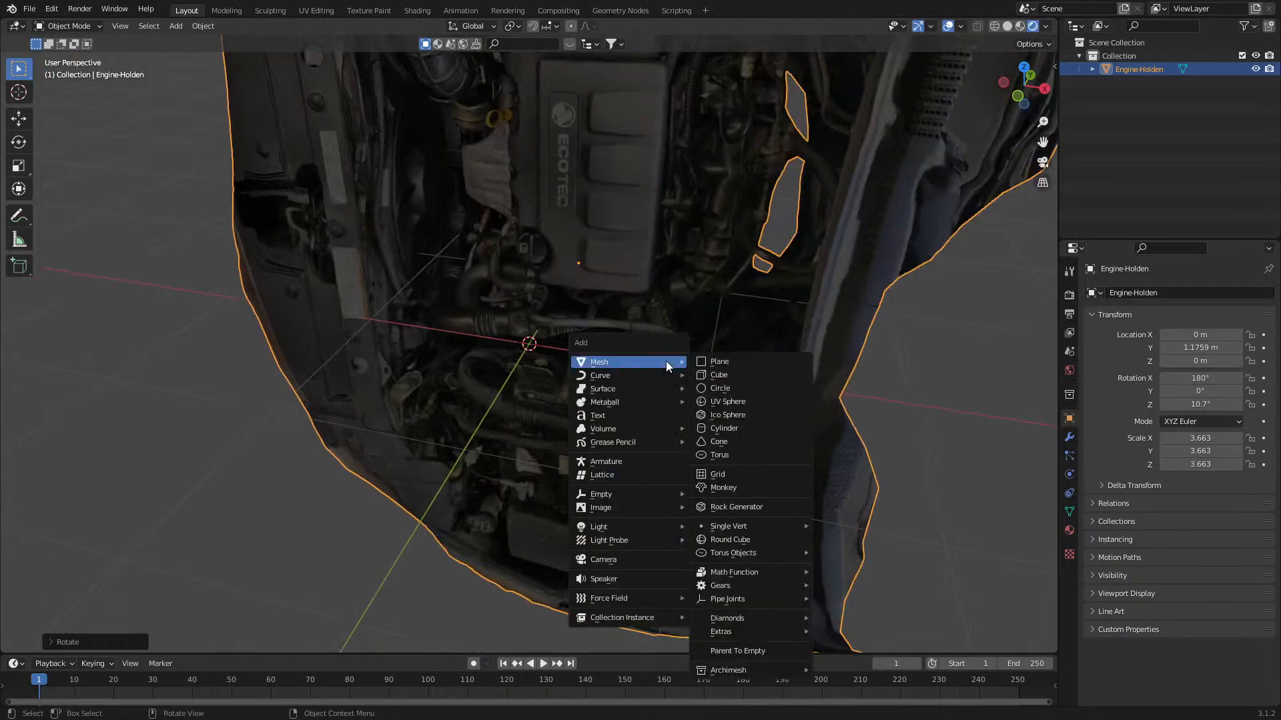
click(715, 362)
key(s)
click(204, 425)
middle_drag(204, 431, 418, 457)
key(Delete)
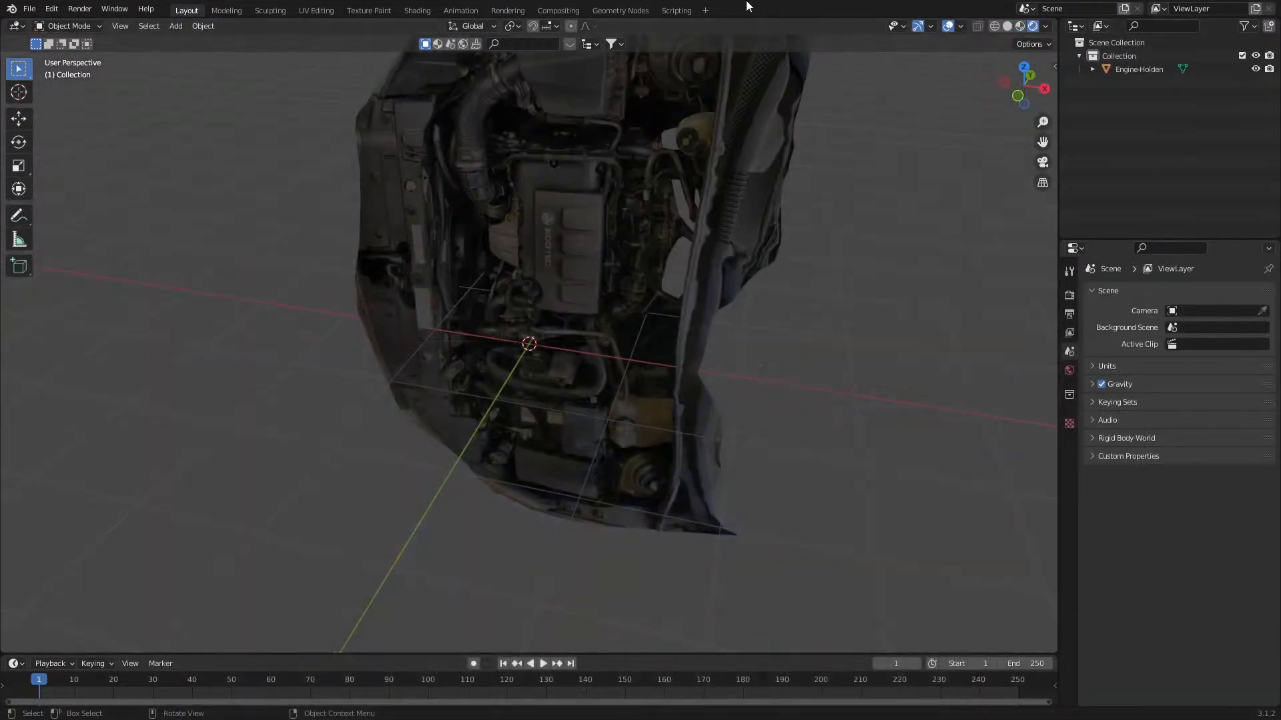
- Paste the TuggerRoof concrete slab at the world origin and rotate it 90° along X to lie flat beneath the engine
key(ctrl+v)
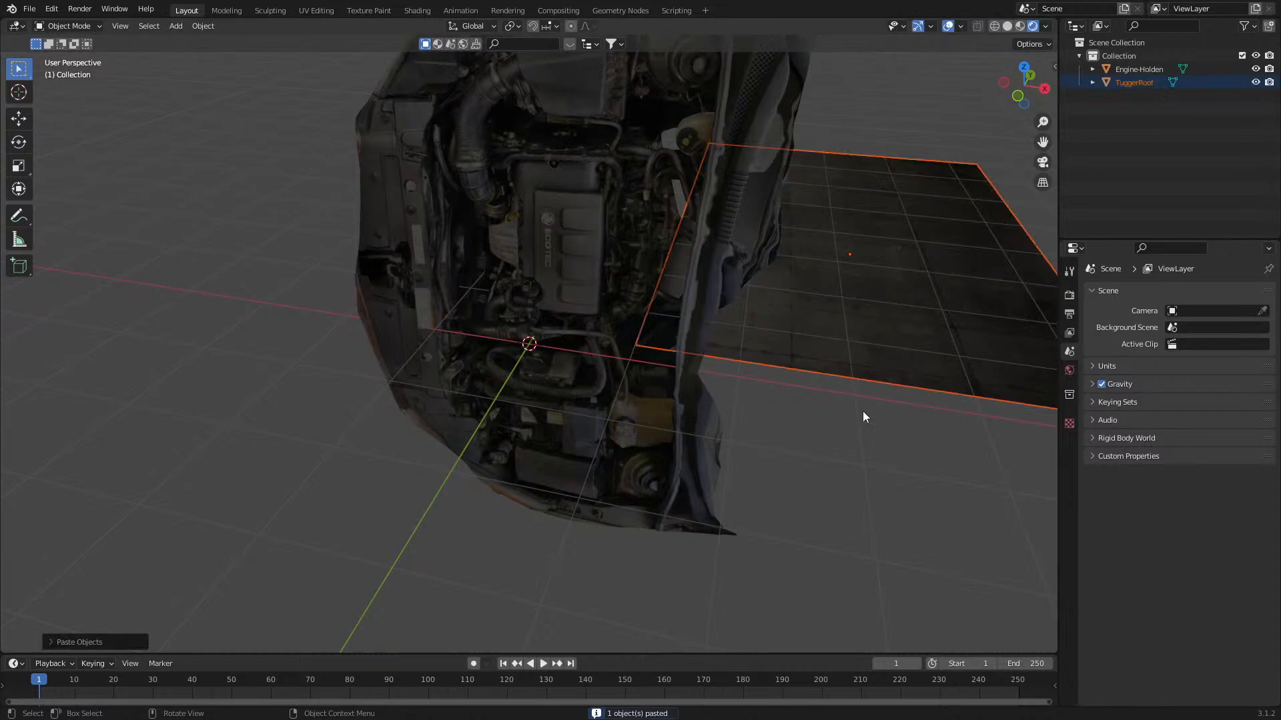
key(alt+g)
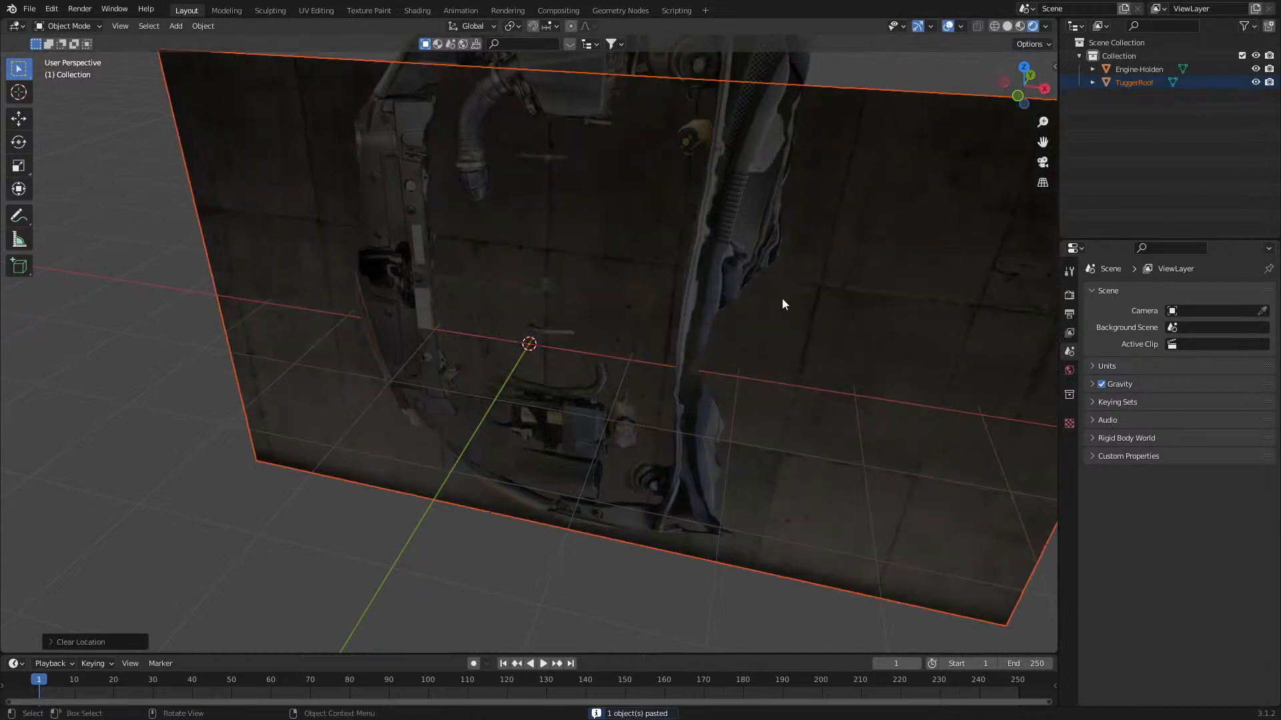
key(r)
key(x)
key(9)
key(0)
key(Return)
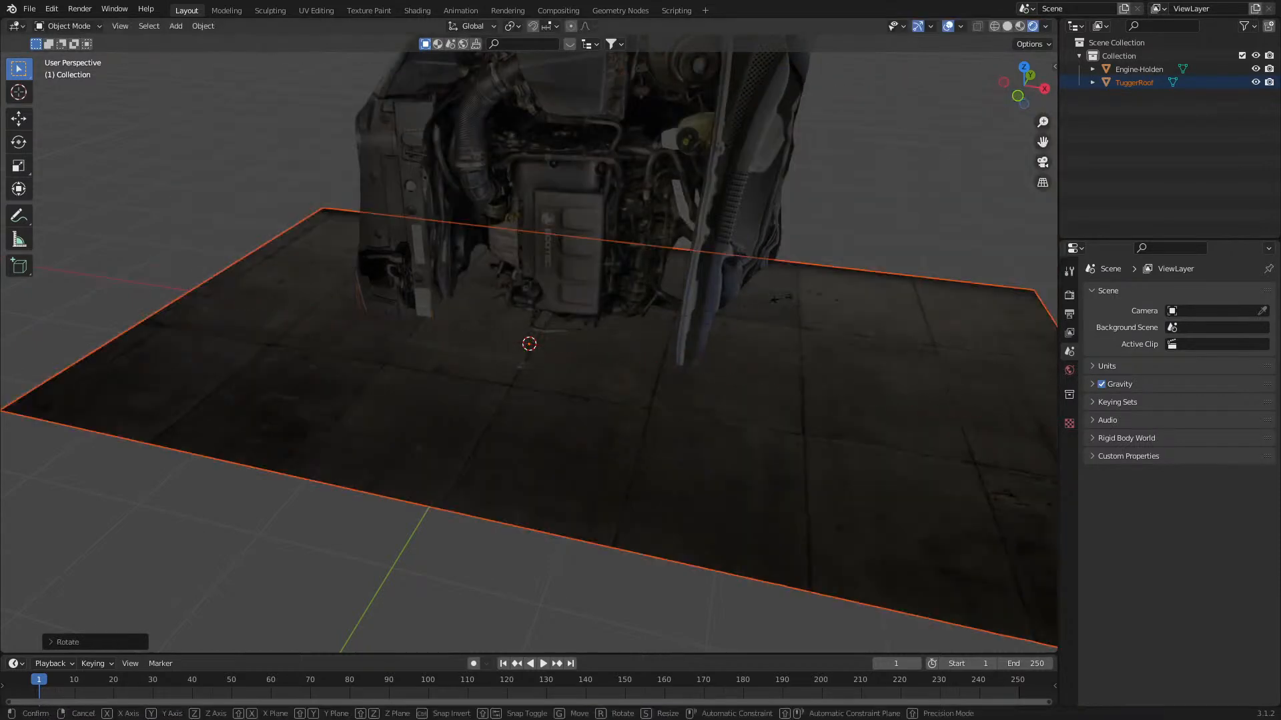
- Enlarge the TuggerRoof slab uniformly to a scale of about 3.53 to form a wide floor
key(s)
click(406, 404)
middle_drag(525, 424, 607, 384)
click(641, 424)
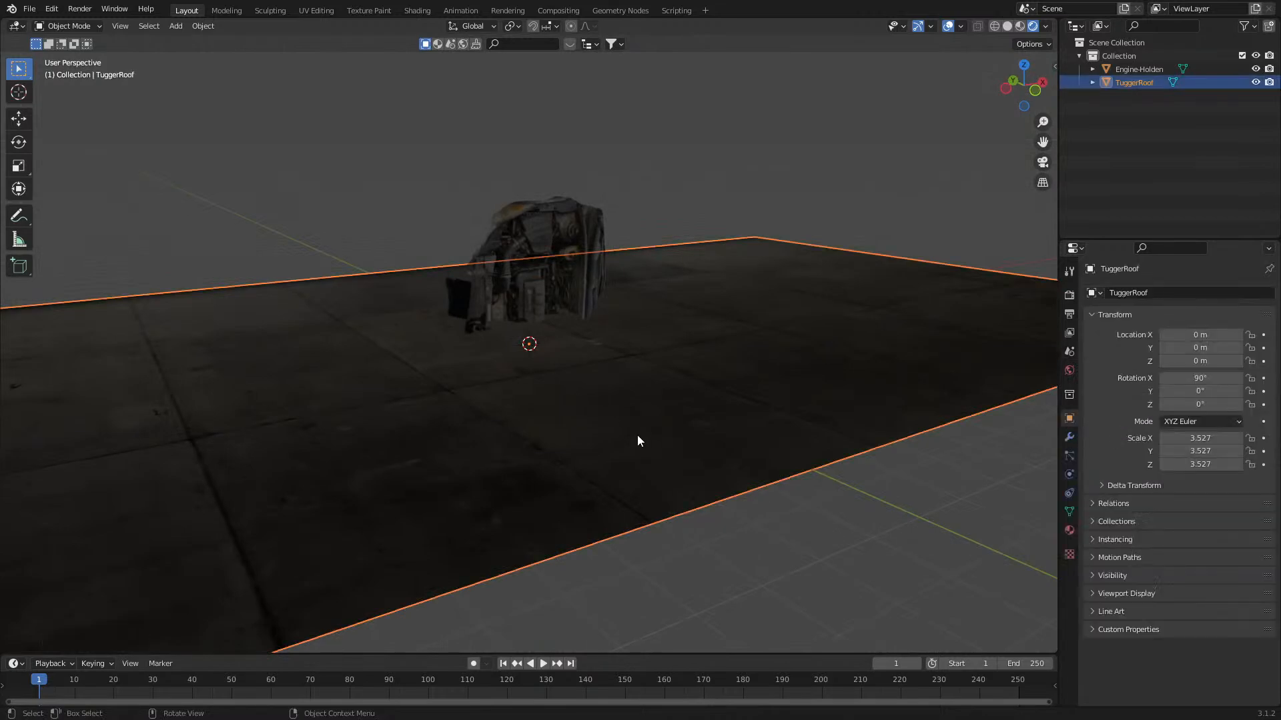
- Flatten the TuggerRoof slab by scaling it to 0 along global Z
key(Tab)
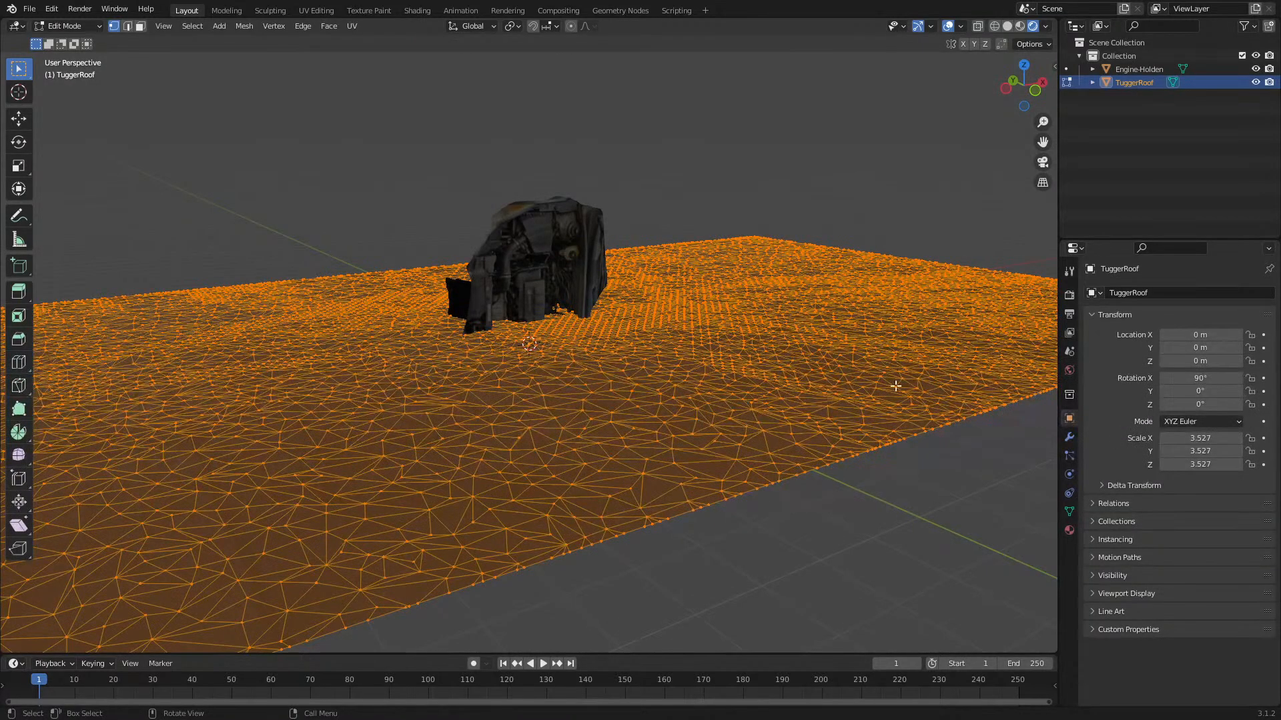
middle_drag(878, 362, 907, 366)
key(Tab)
key(s)
key(y)
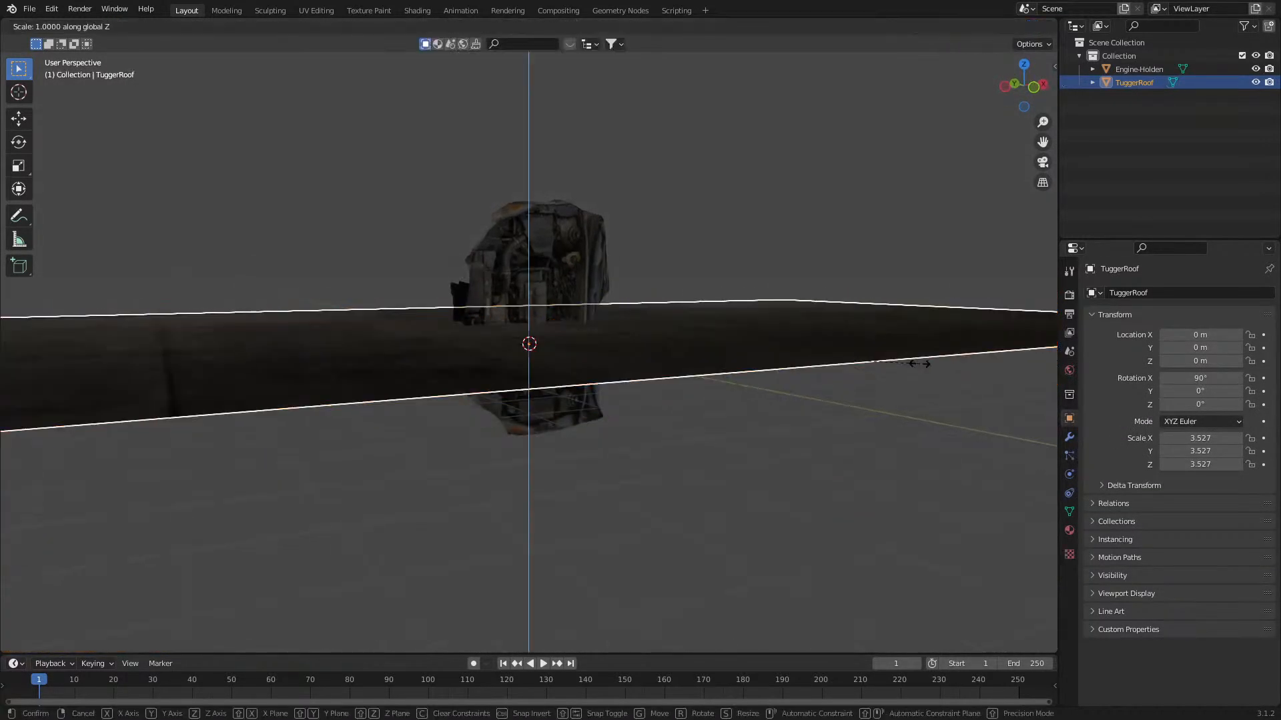
key(0)
key(Return)
- Adjust the flattened floor slab's overall size with a uniform scale
scroll(920, 363, up, 4)
scroll(950, 354, down, 1)
middle_drag(930, 352, 896, 345)
key(Tab)
key(Tab)
key(s)
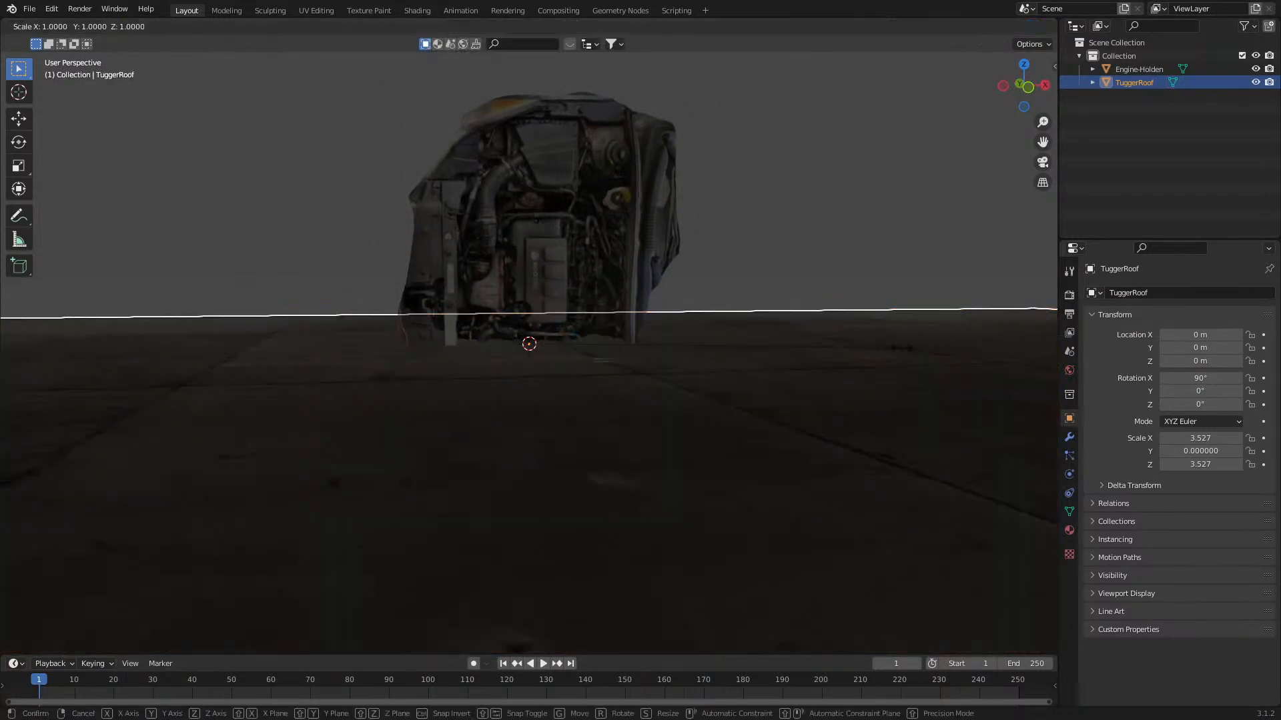
click(662, 350)
- Move the engine along global Z to a height of about 0.19 m
middle_drag(662, 349, 679, 358)
click(644, 348)
key(g)
key(z)
click(663, 349)
- In the top view, move the engine to the floor's back edge, at about X 0.07 m and Y 3.59 m
key(KP_7)
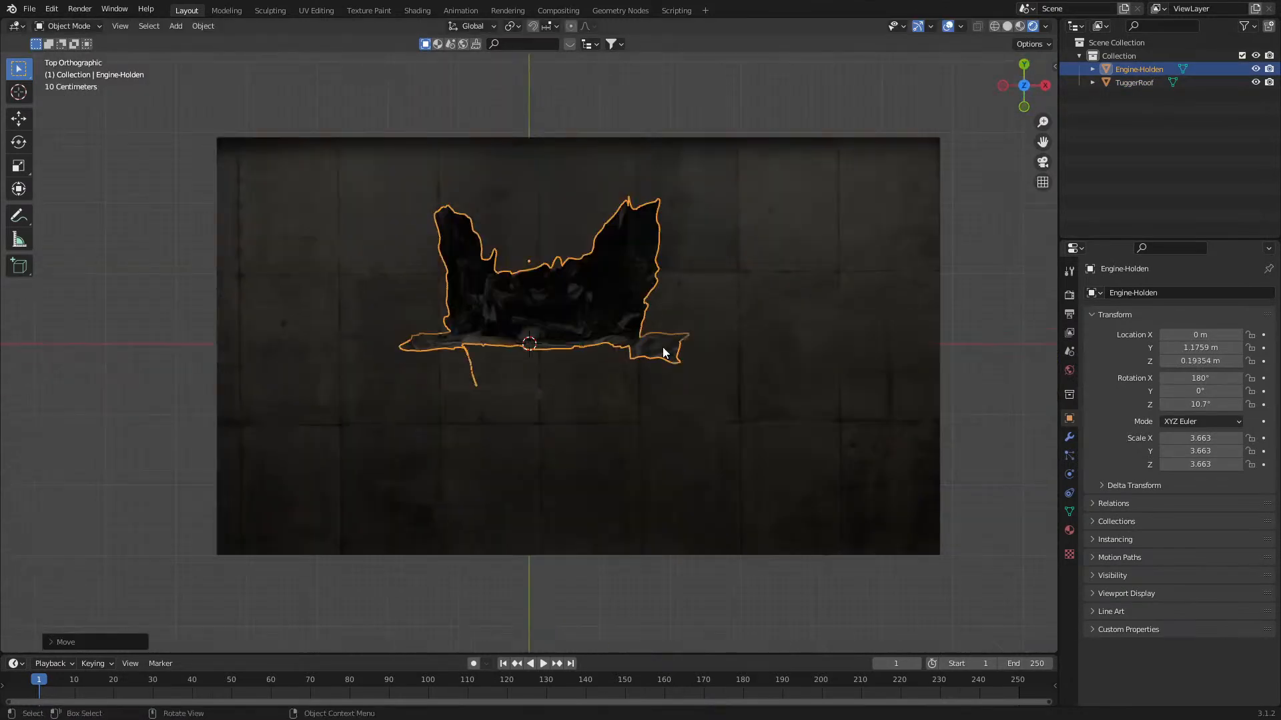
key(g)
click(667, 176)
scroll(622, 282, up, 3)
middle_drag(622, 282, 614, 338)
middle_drag(797, 347, 665, 344)
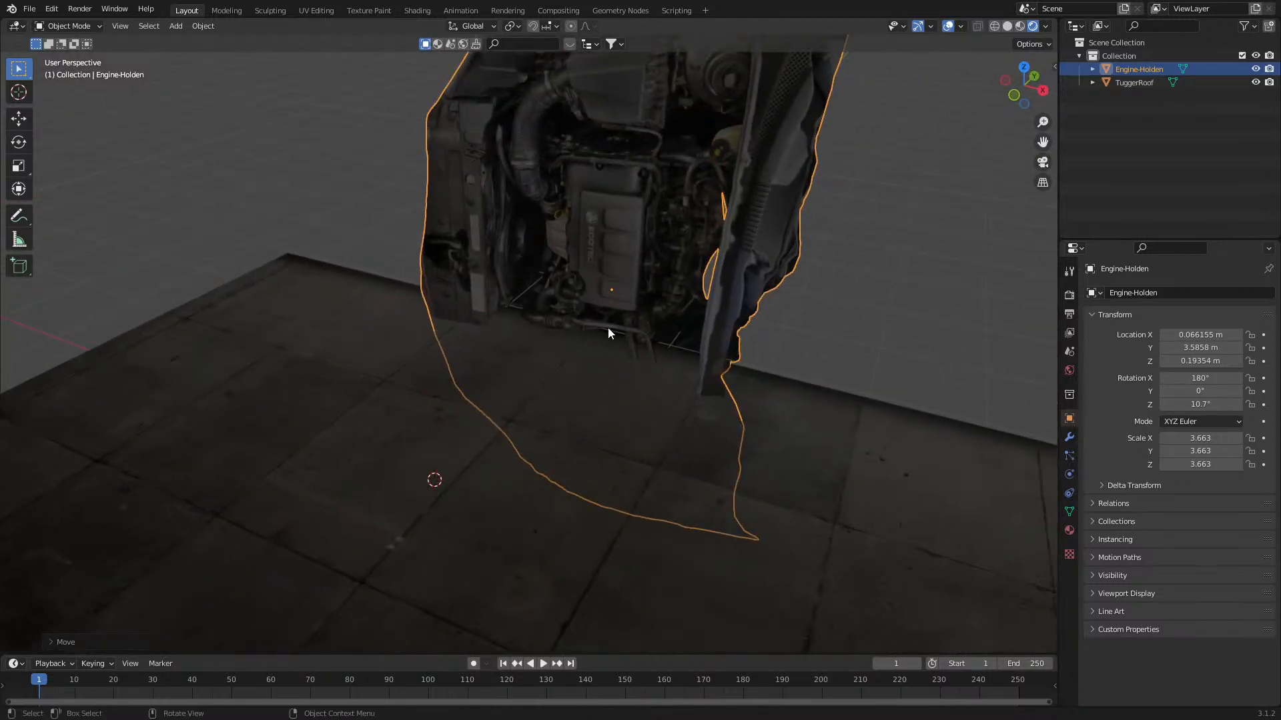
middle_drag(608, 328, 611, 330)
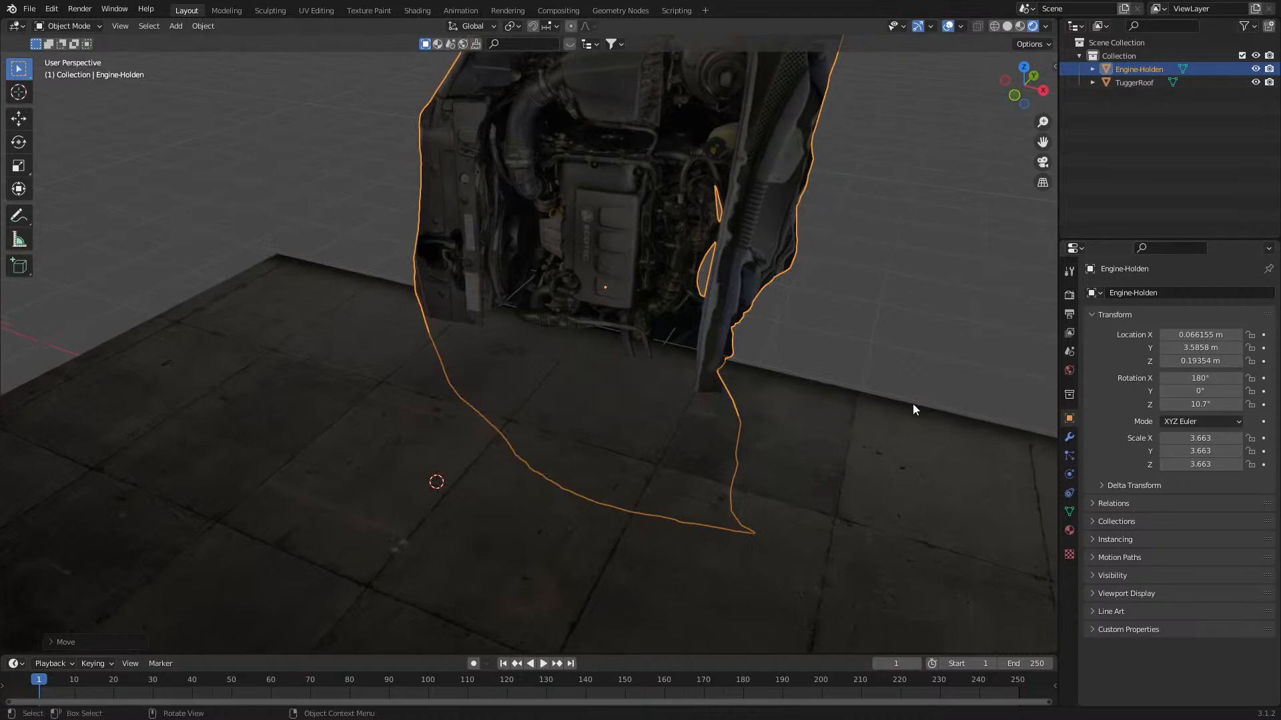
key(KP_7)
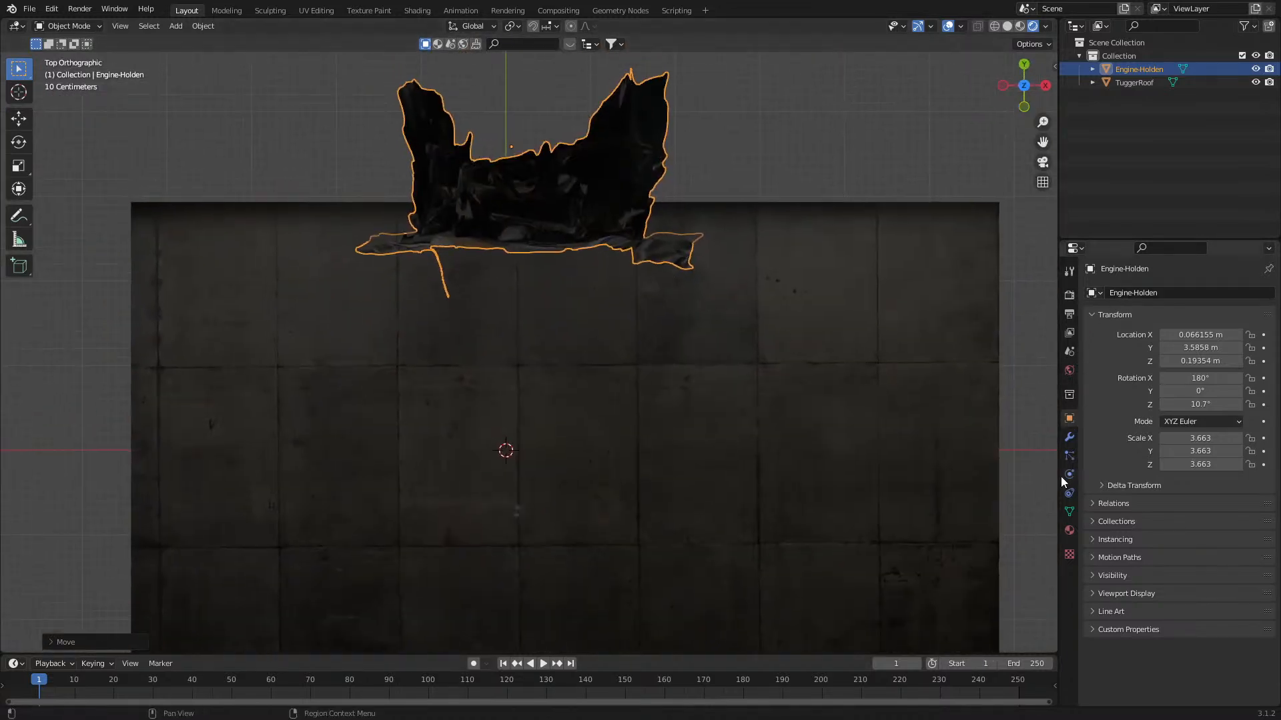
- Duplicate the engine along global X and flip the copy by scaling it to -1 along X
click(1068, 437)
click(1147, 292)
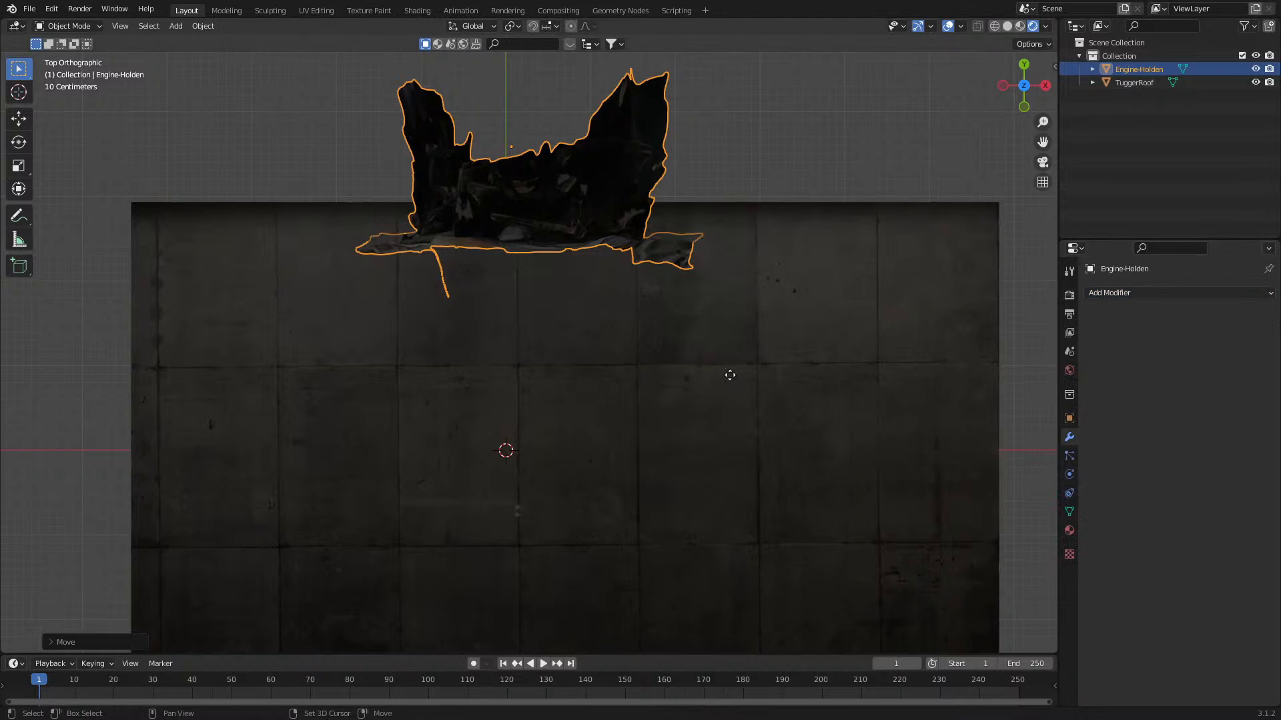
key(shift+d)
key(x)
click(967, 375)
text(sx-1)
key(Return)
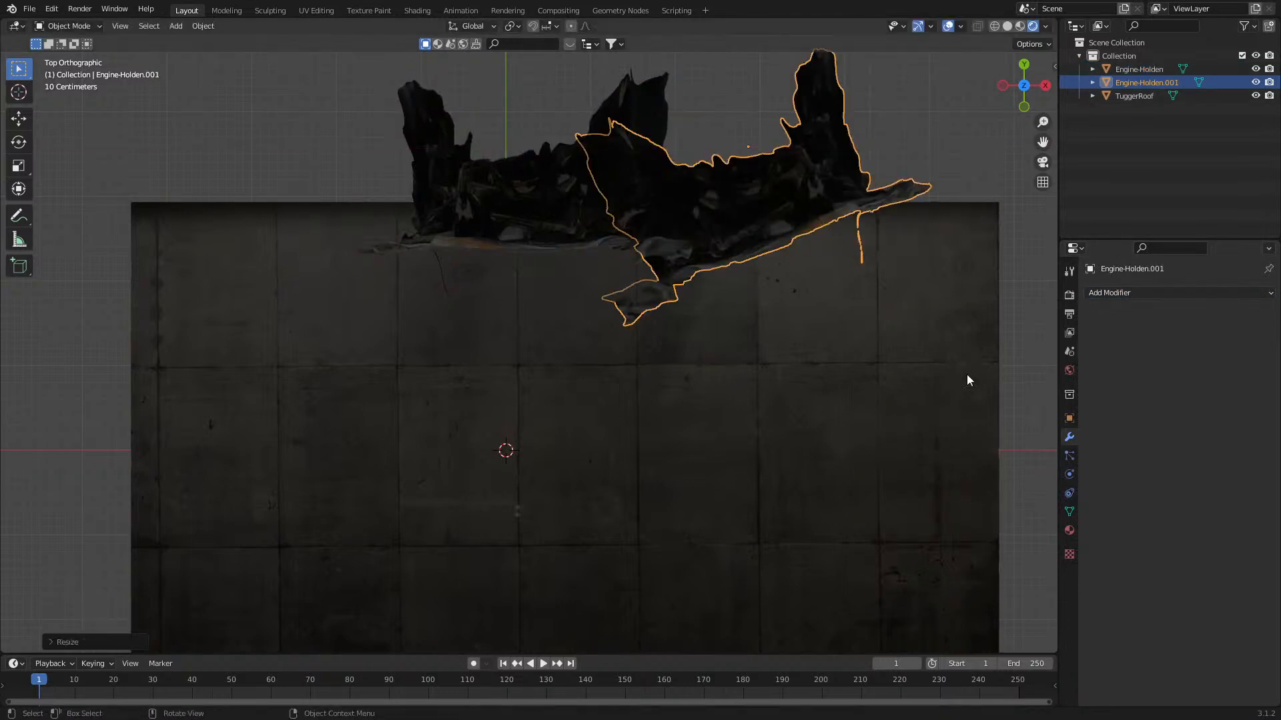
- Undo the copy's flip and scale it to -1 along global X again
key(ctrl+z)
key(s)
key(x)
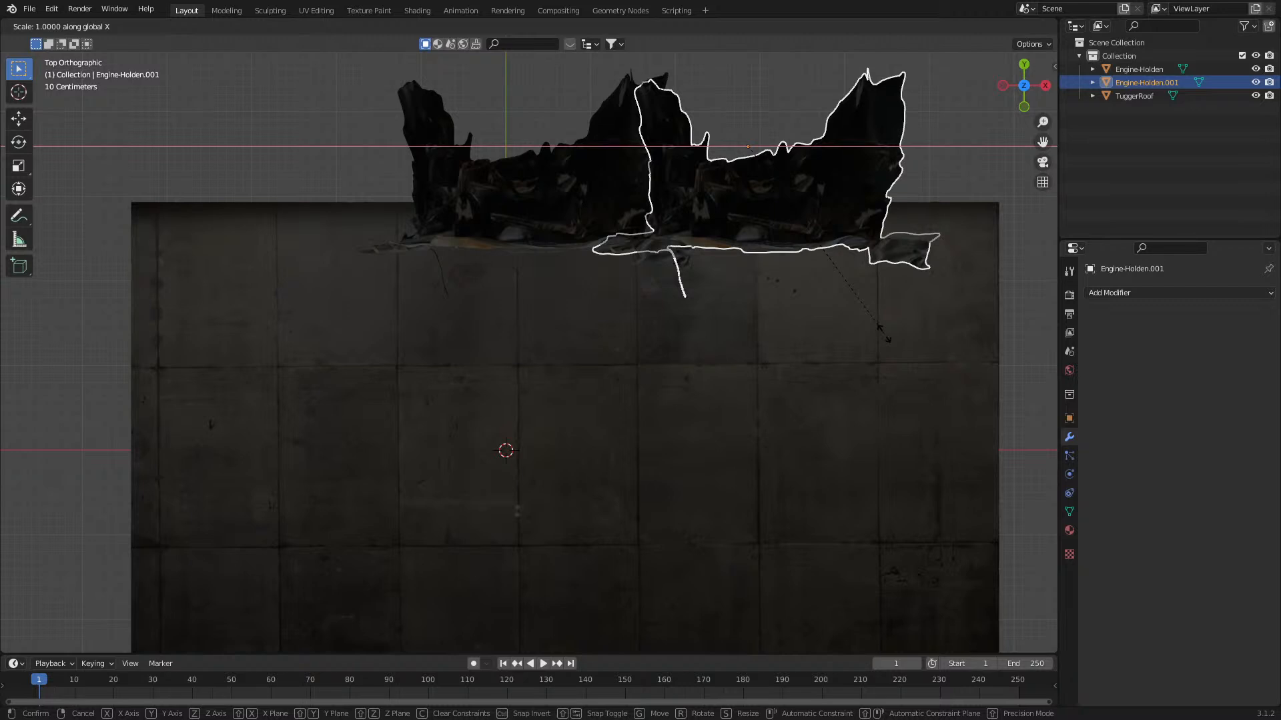
text(-1)
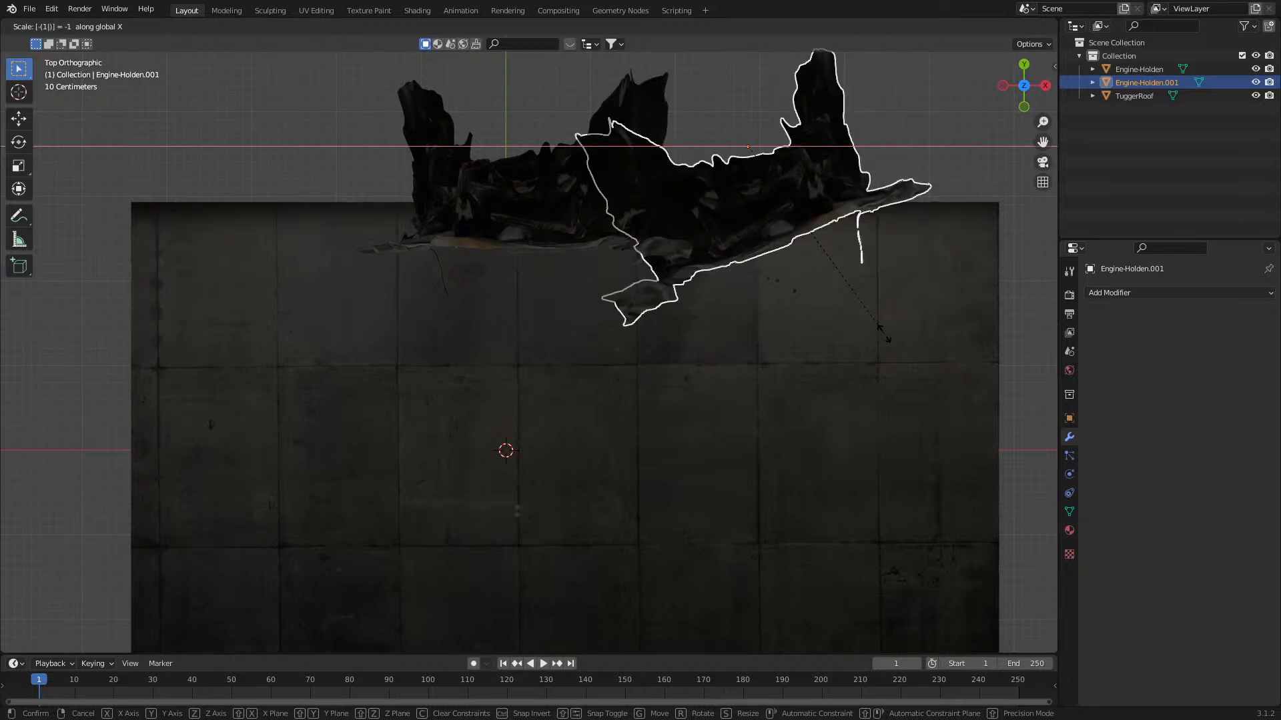
key(Return)
- Apply the engine copy's object transform, and mirror it with a scale of -1 along global X
middle_drag(879, 322, 826, 257)
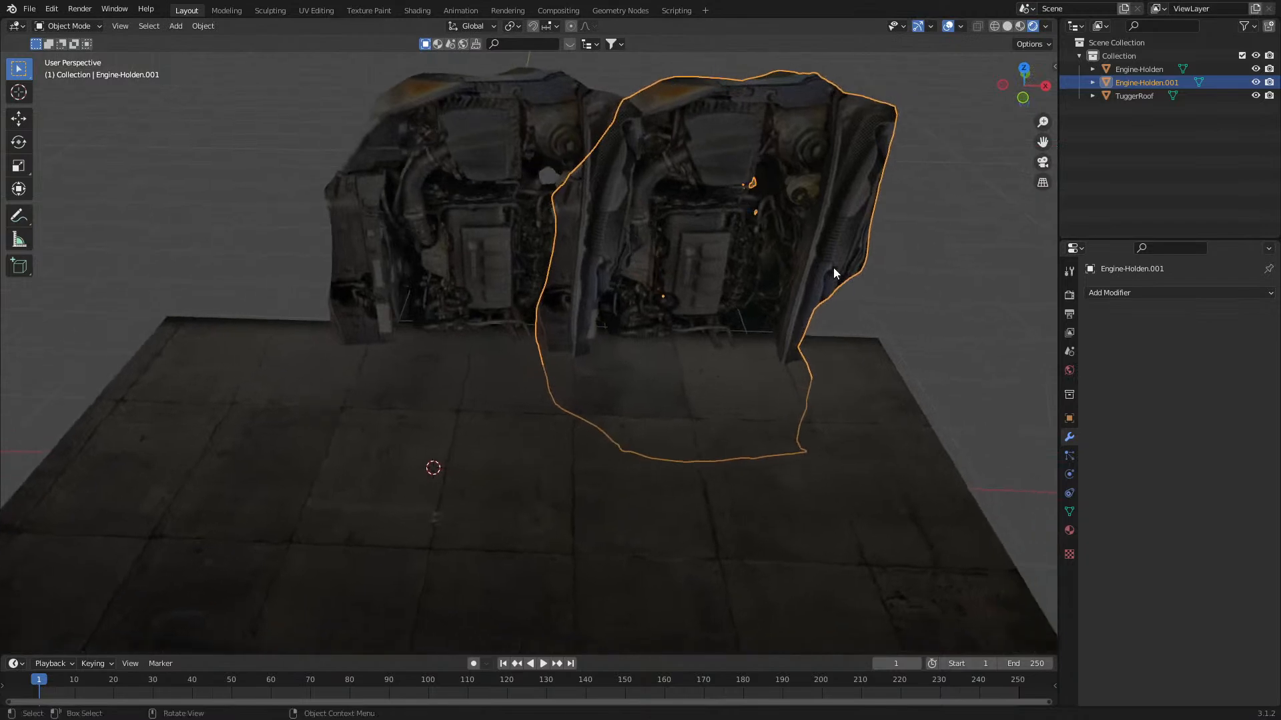
key(ctrl+a)
click(833, 270)
text(sx)
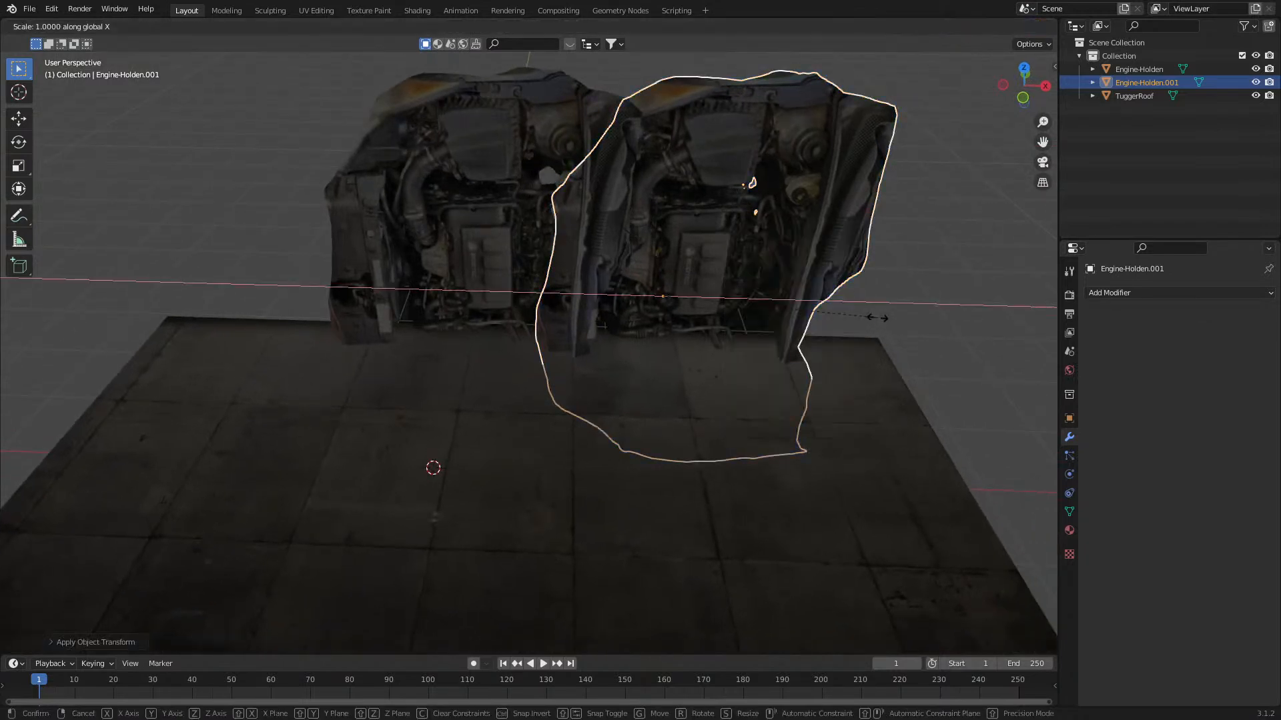
text(-1)
key(Return)
- Move the mirrored copy against the original engine, adjusting its position along global X
key(KP_7)
key(g)
click(875, 311)
middle_drag(874, 312, 675, 355)
key(g)
key(x)
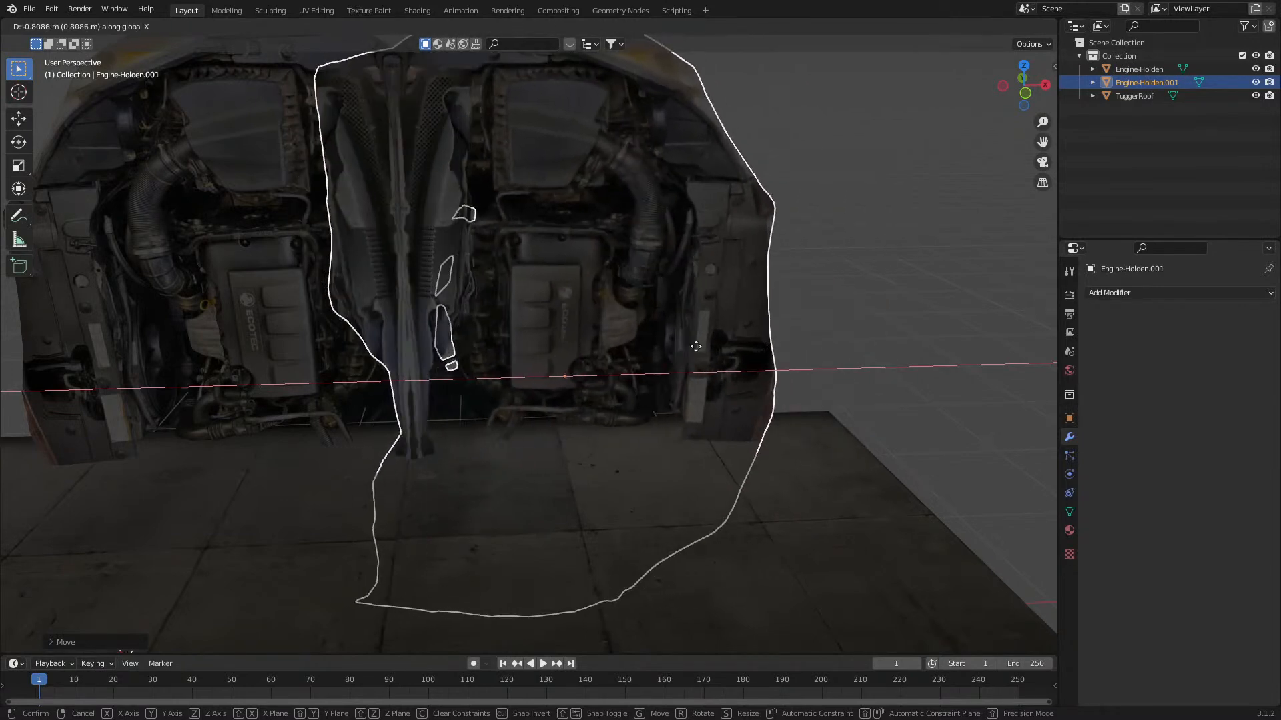
click(783, 353)
- Delete the mirrored engine copy
scroll(785, 352, down, 2)
scroll(785, 352, down, 1)
key(Delete)
- In Edit Mode, move the original engine's whole mesh along global X in the front view
click(471, 322)
shift+middle_drag(471, 321, 613, 297)
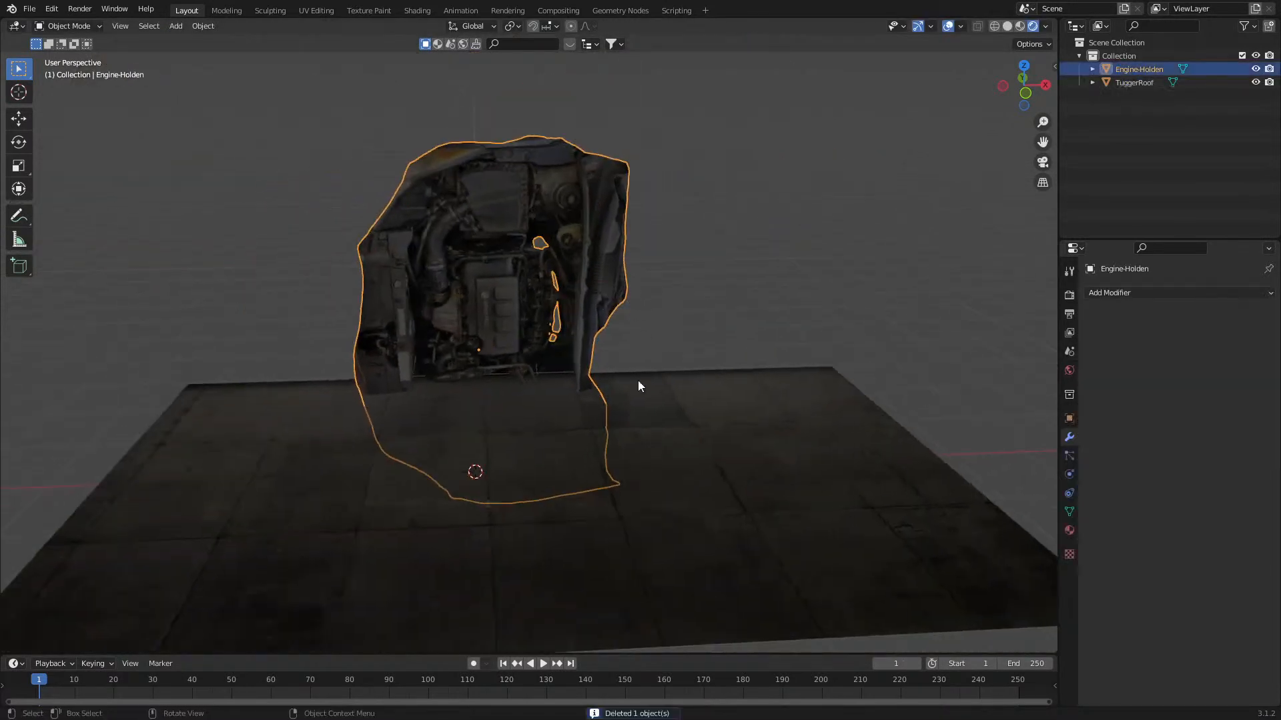
key(KP_1)
key(Tab)
key(KP_Decimal)
key(Tab)
key(Tab)
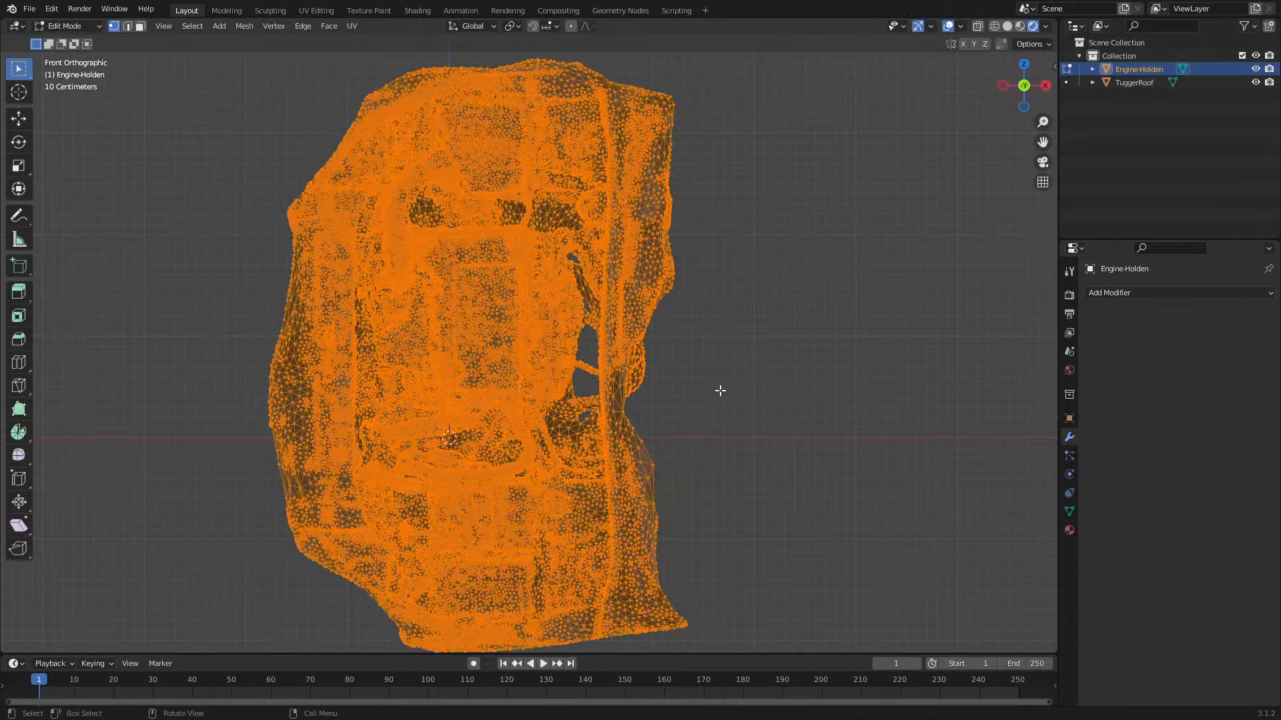
key(g)
key(x)
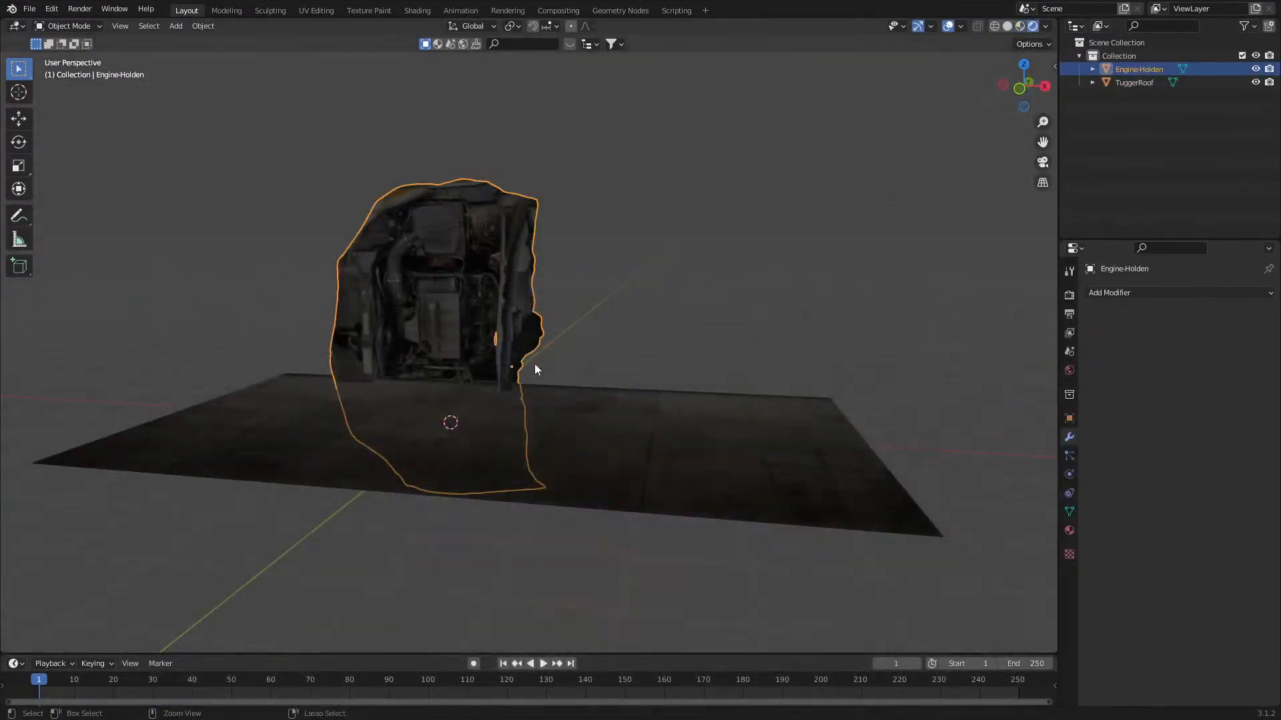
- Paste the CementWall_long object into the scene and rotate it 90° about X so it stands upright
key(ctrl+v)
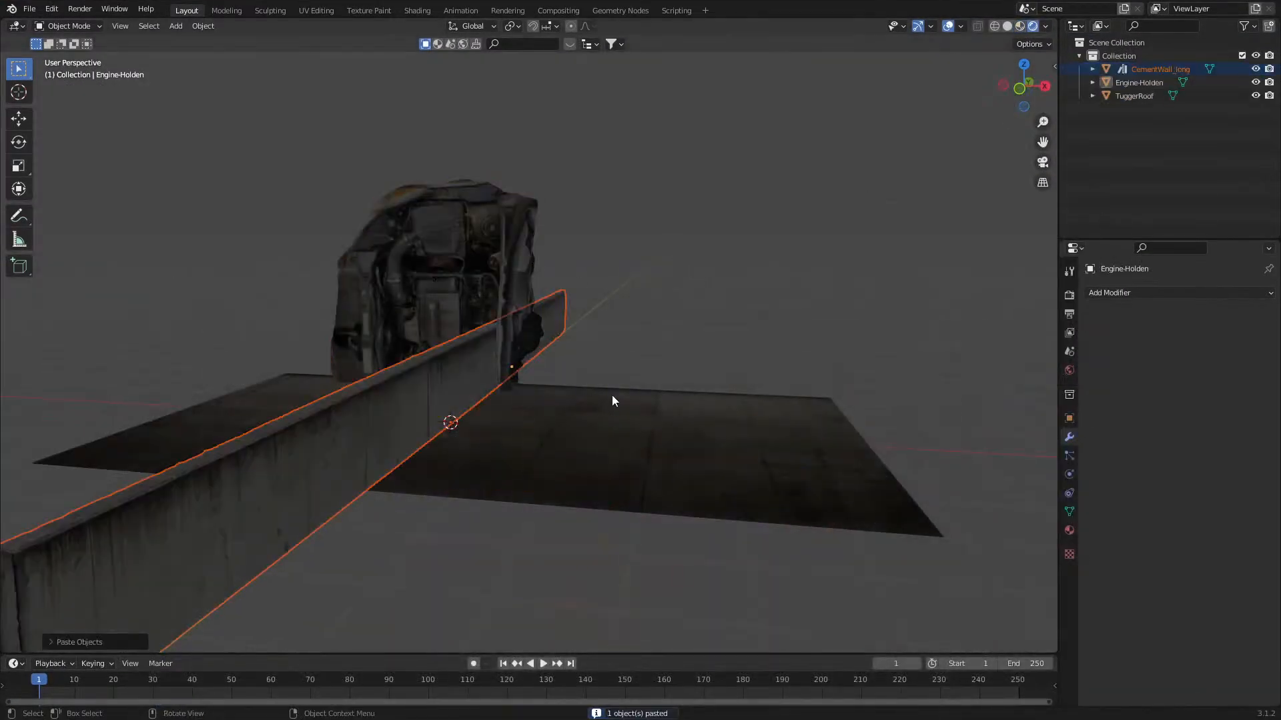
text(rx90)
key(Return)
- In the top view, move the upright wall to the engine's inner side and scale it up
key(KP_7)
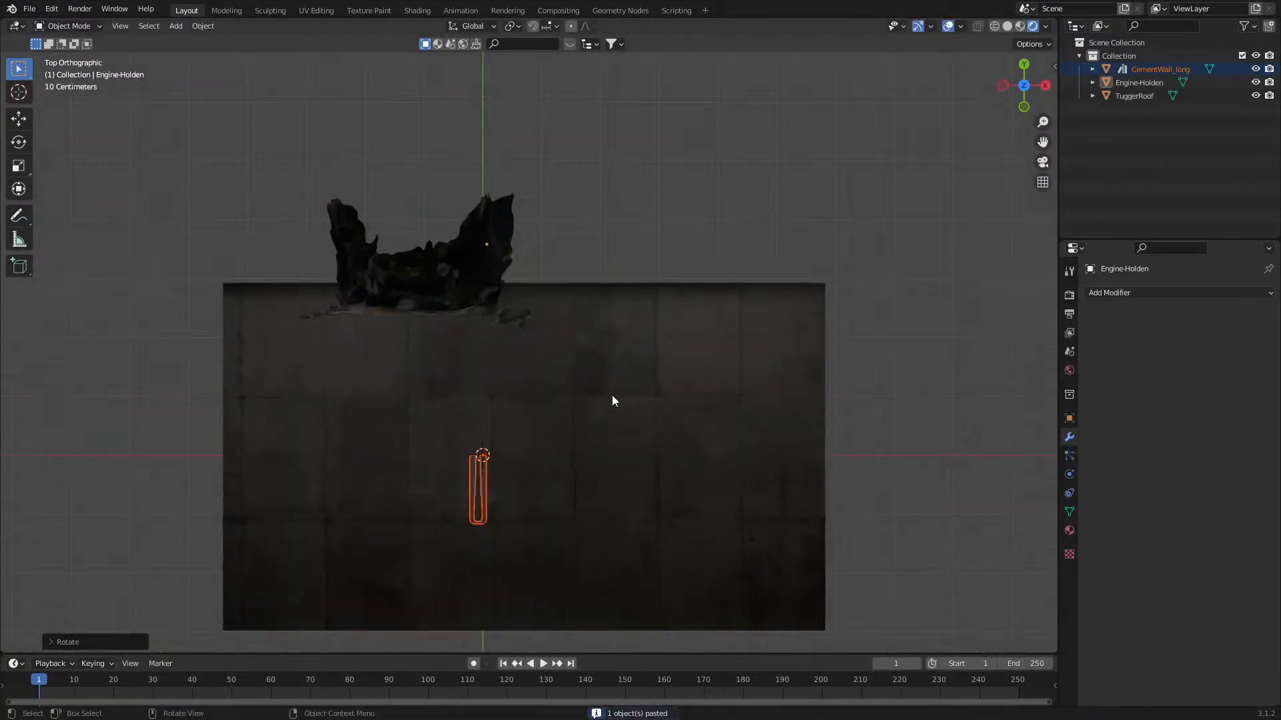
key(g)
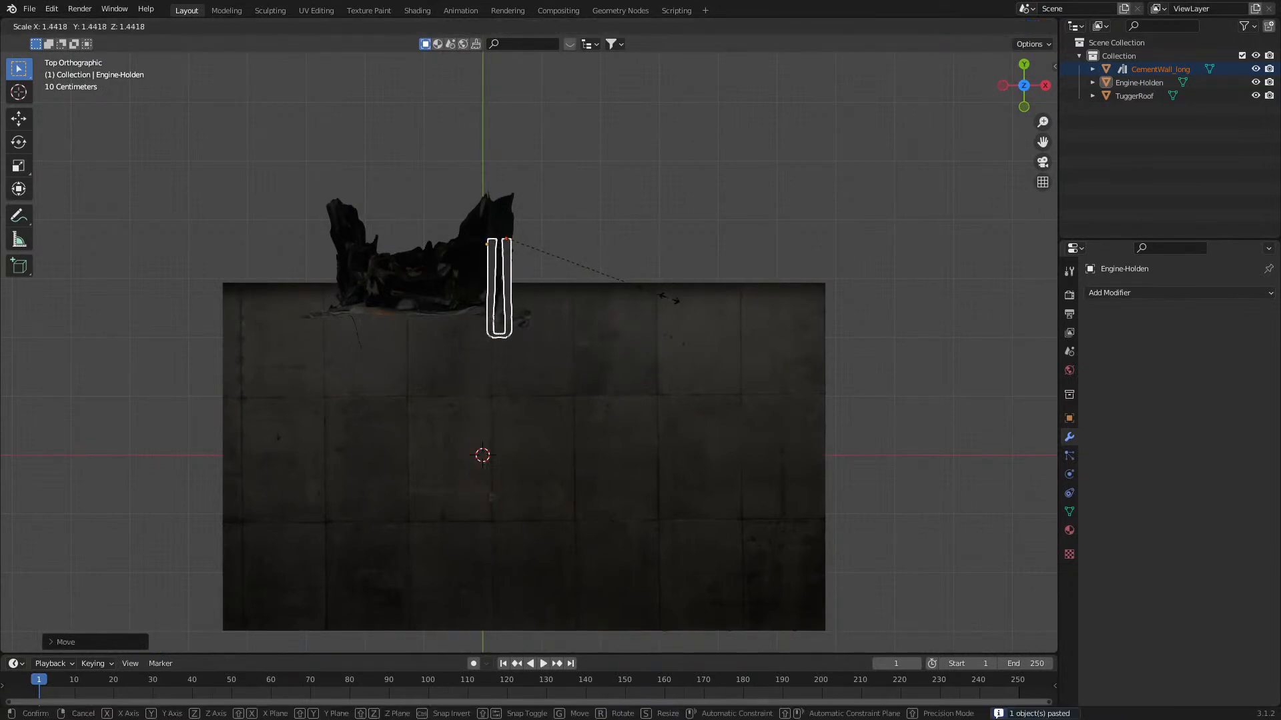
click(652, 326)
middle_drag(652, 326, 659, 194)
- Slide the cement wall along global Y into position against the engine's front
key(KP_1)
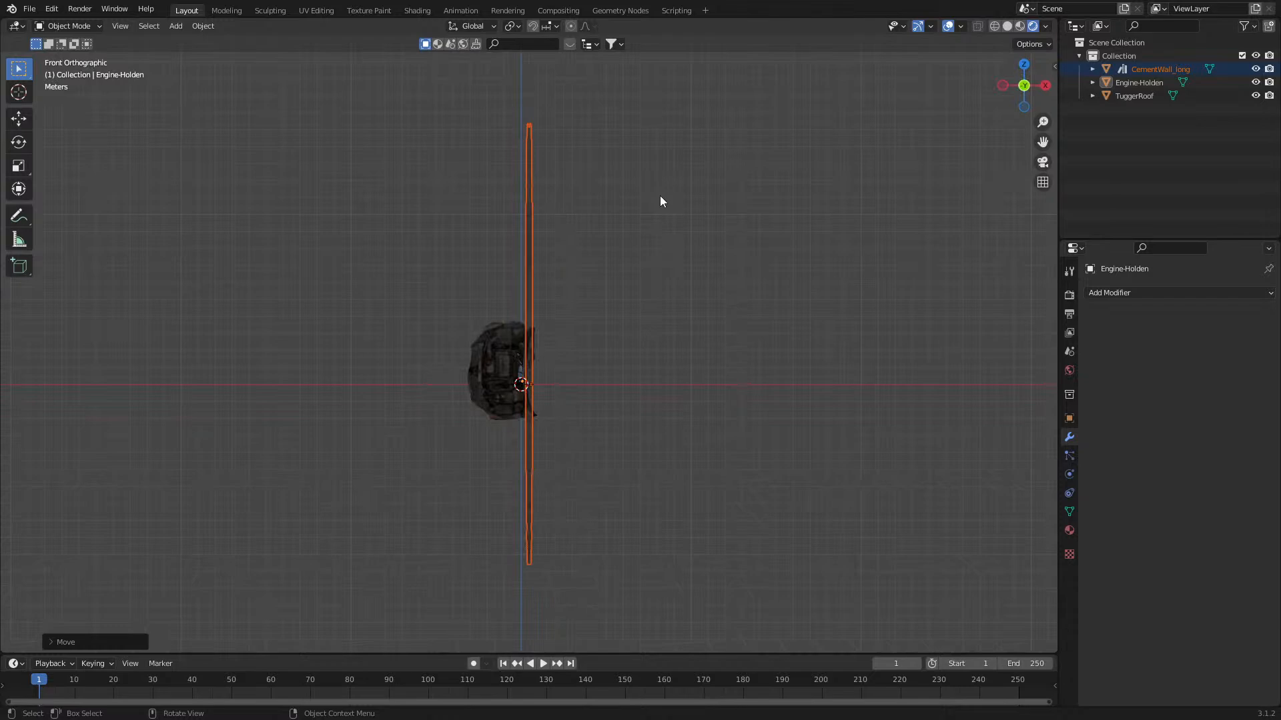
scroll(659, 195, up, 6)
middle_drag(617, 393, 634, 463)
key(g)
key(y)
click(600, 503)
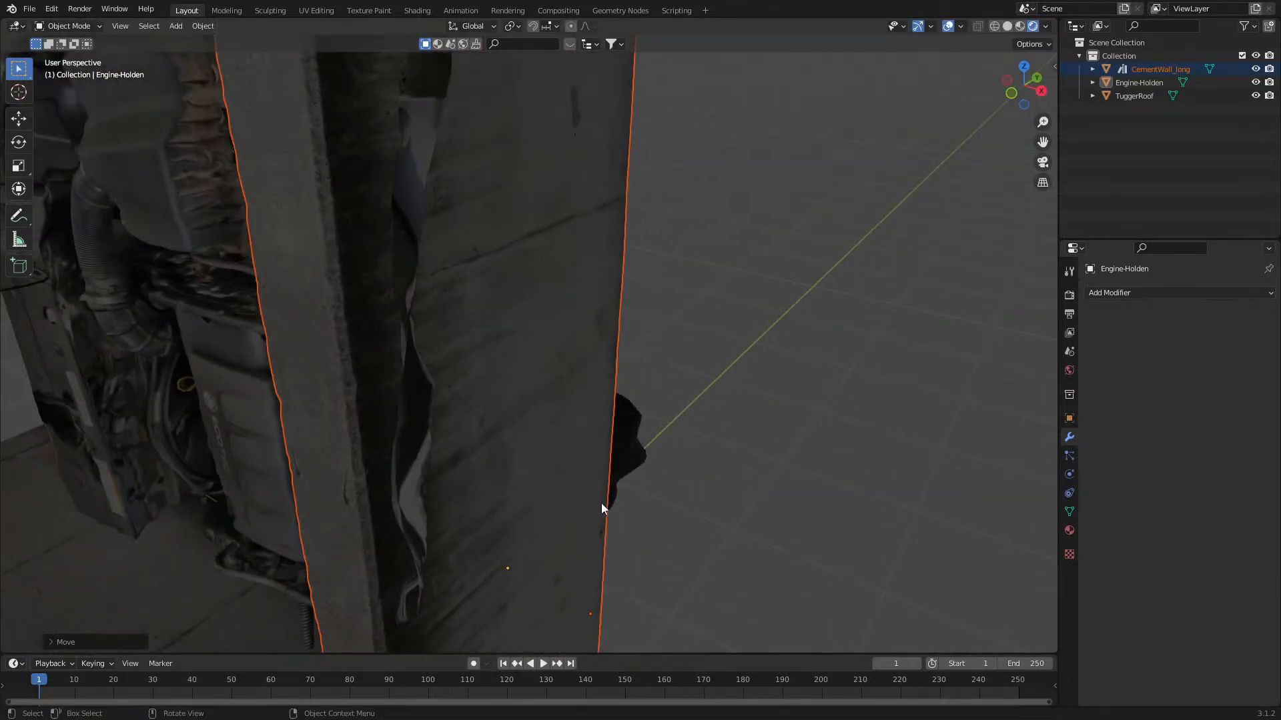
key(KP_1)
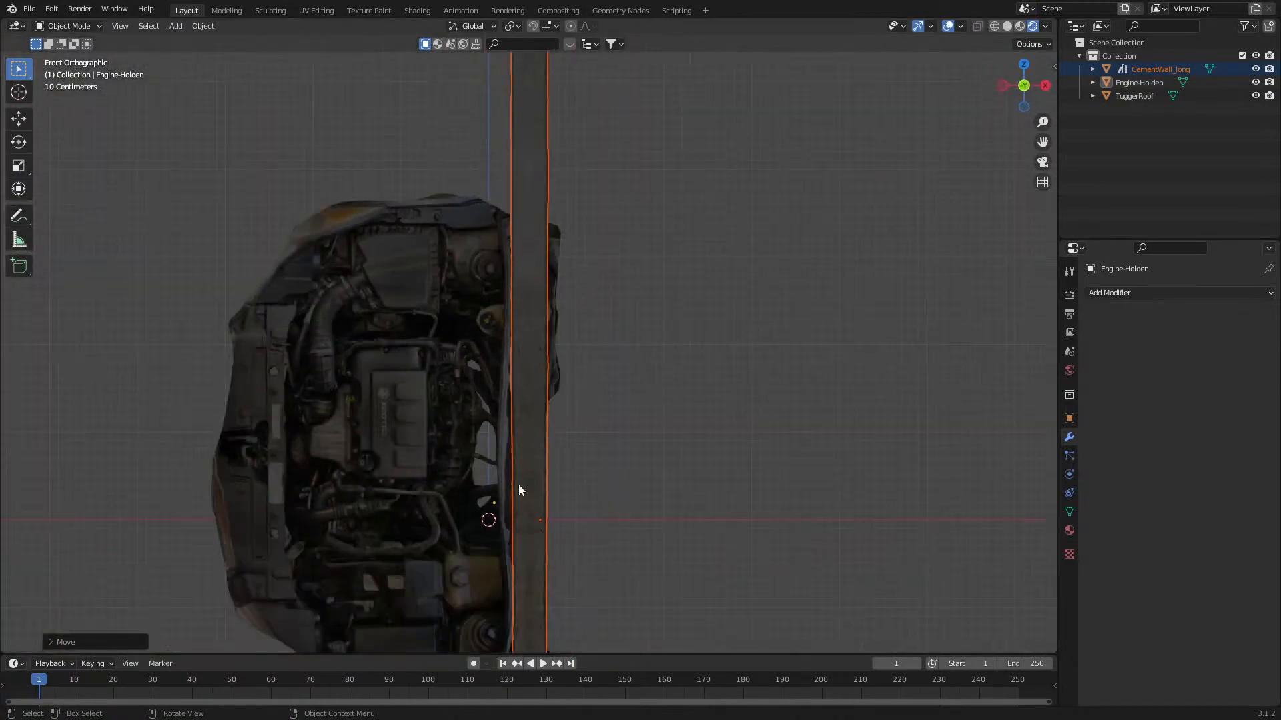
- In Edit Mode, shift the engine's whole mesh along negative X so its inner edge sits beside the wall
click(432, 499)
key(Tab)
scroll(666, 391, up, 4)
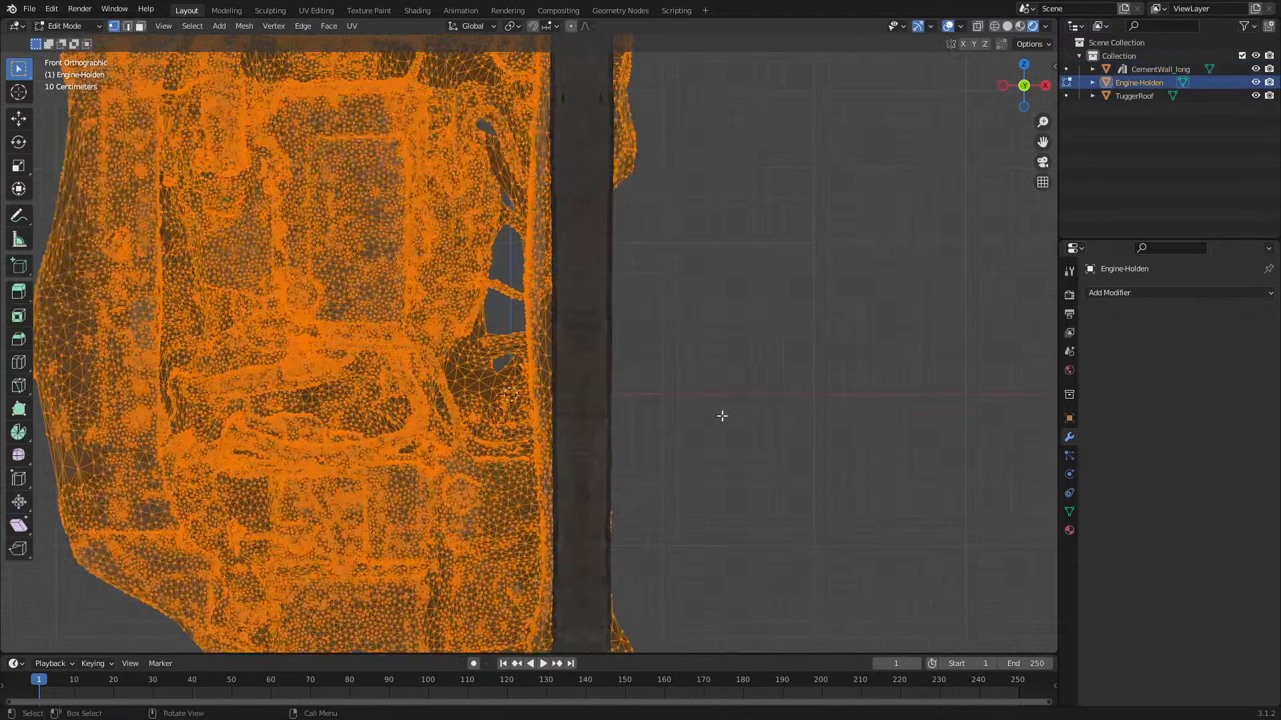
key(g)
key(x)
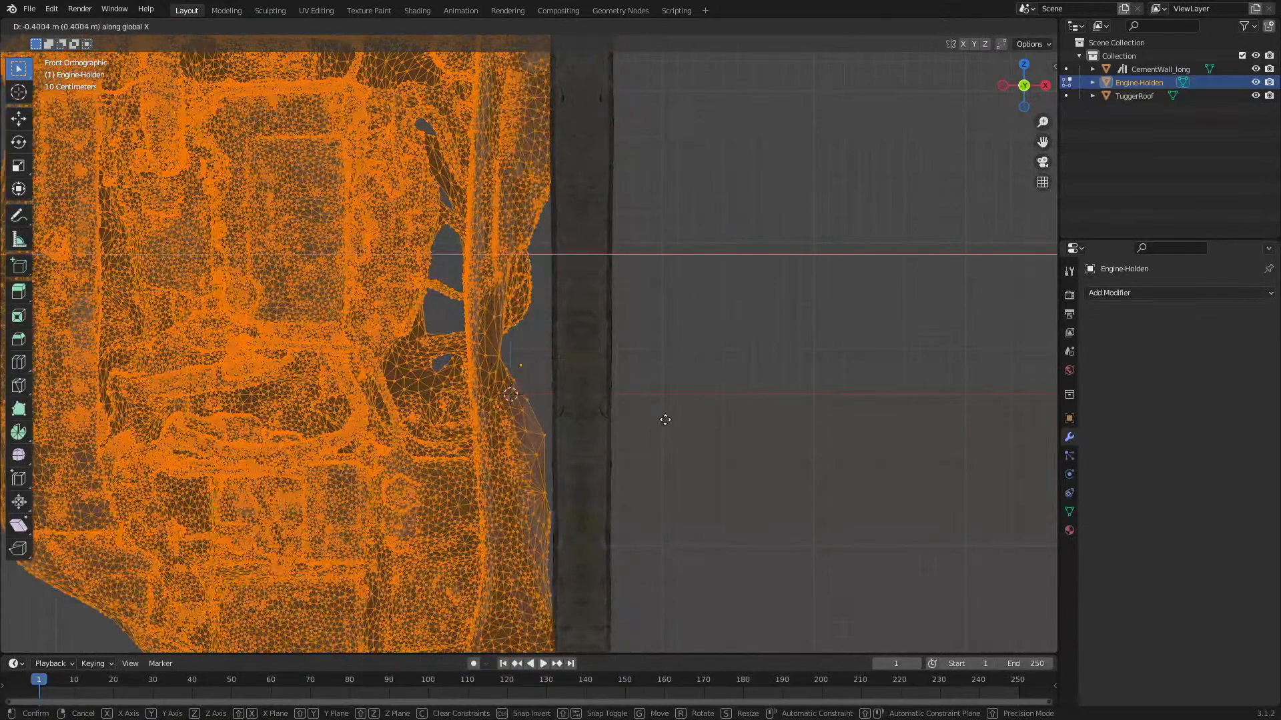
click(680, 424)
key(Tab)
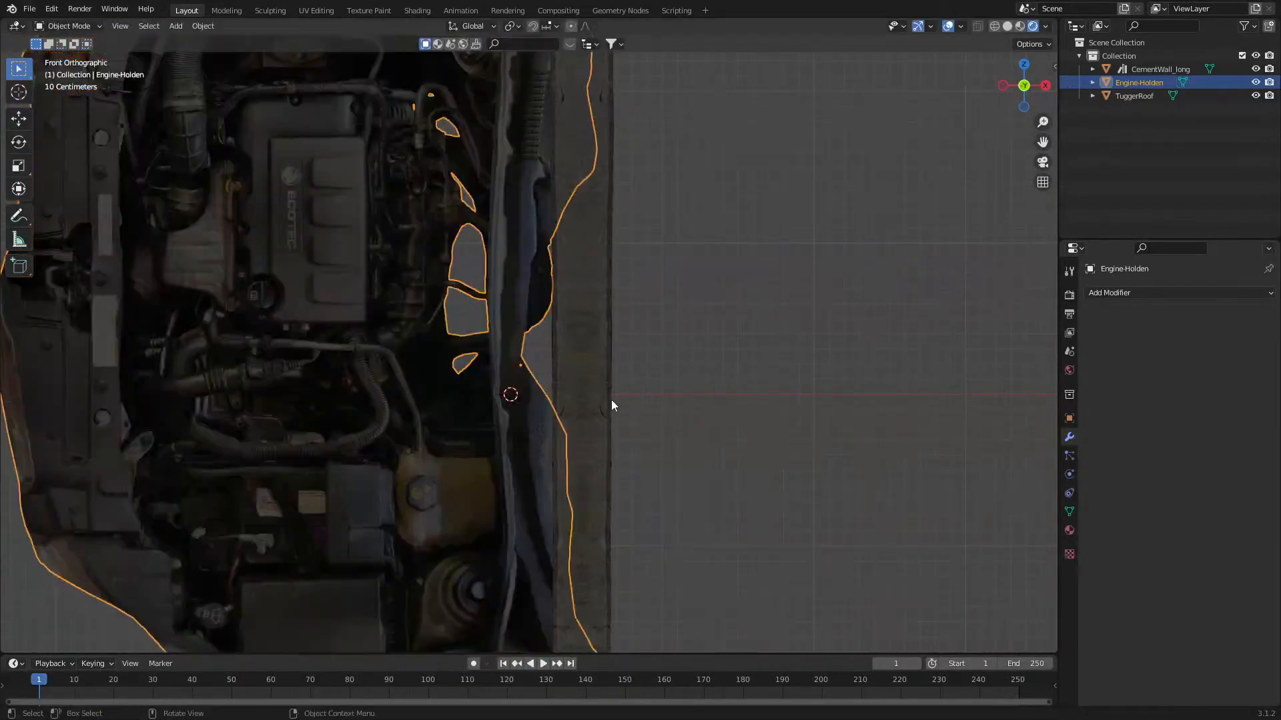
- Move the cement wall along negative X so it covers the engine's inner edge
click(611, 400)
key(g)
key(x)
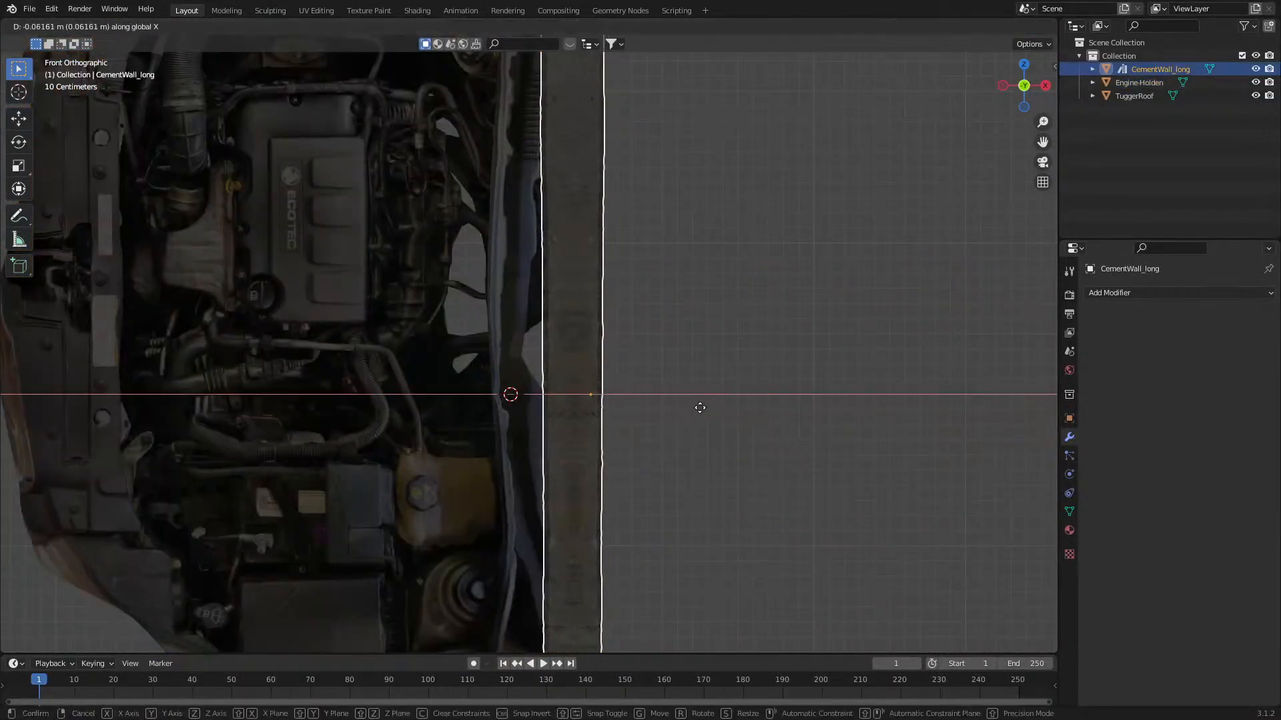
click(654, 398)
- Add a Mirror modifier to the engine
click(459, 388)
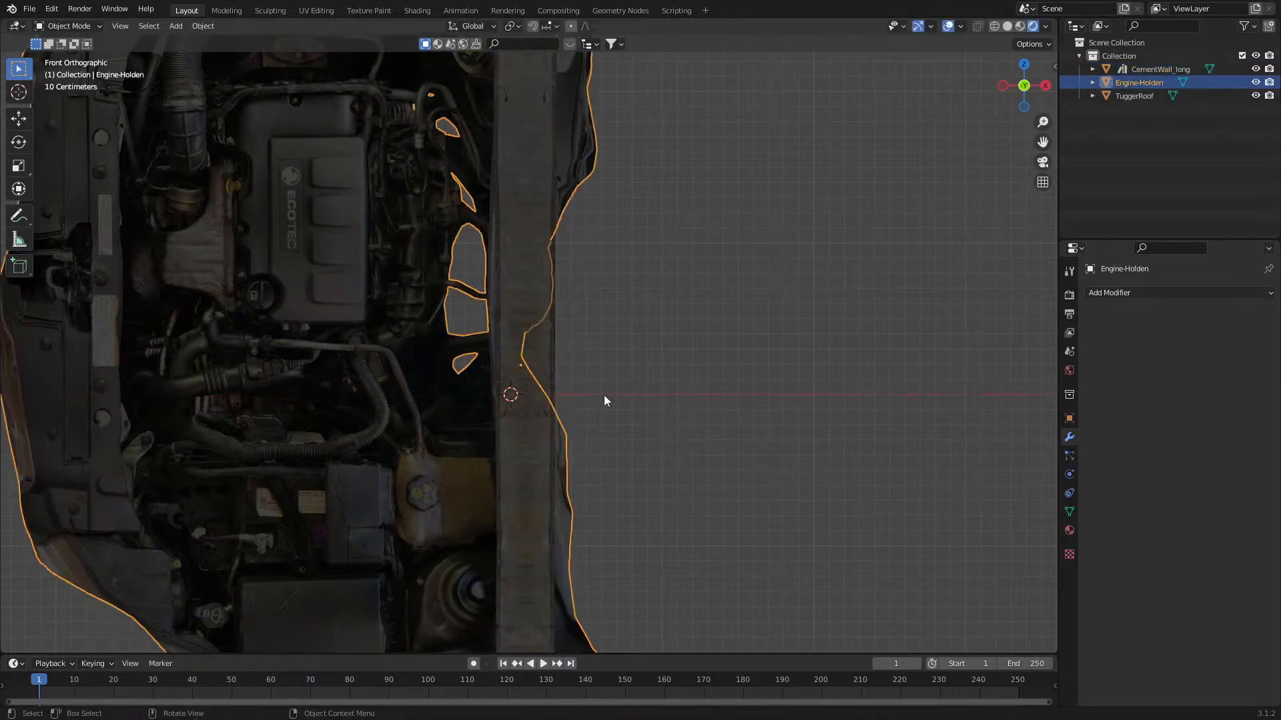
click(1113, 293)
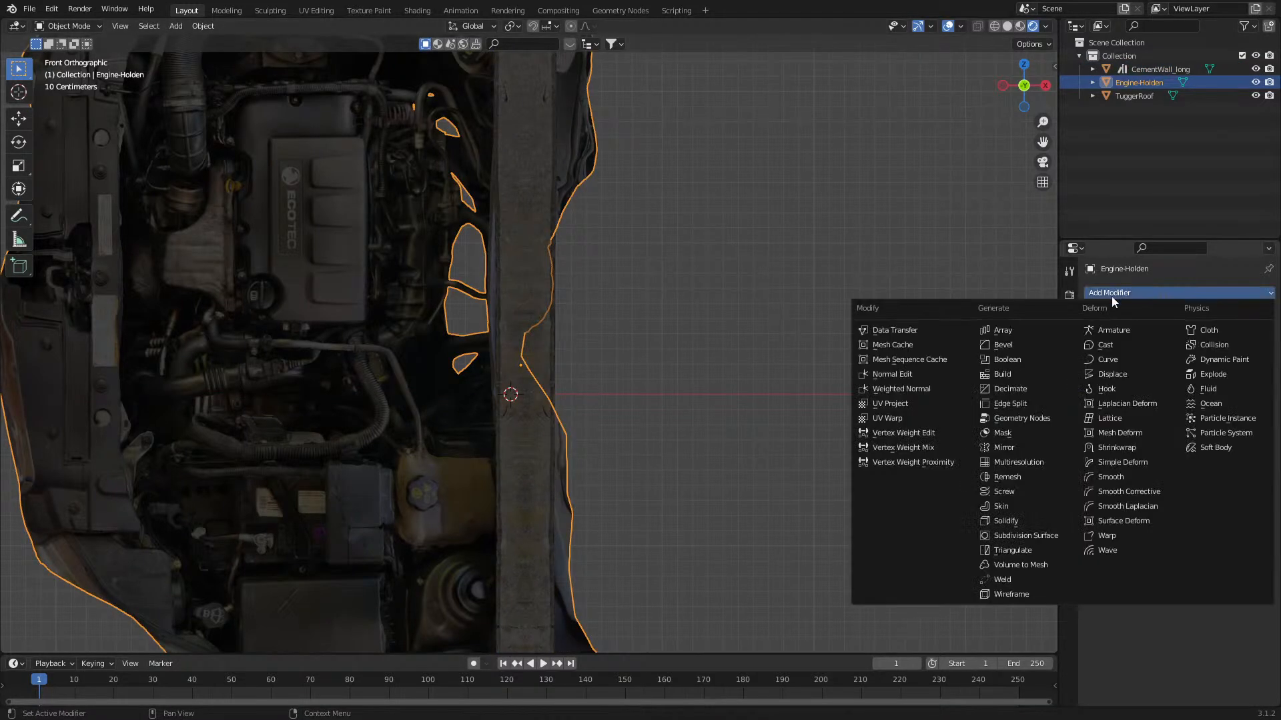
click(1003, 447)
- Knife a straight vertical line through the whole engine mesh behind the wall, with cut-through and angle constraint enabled
scroll(611, 393, down, 5)
key(Tab)
key(alt+a)
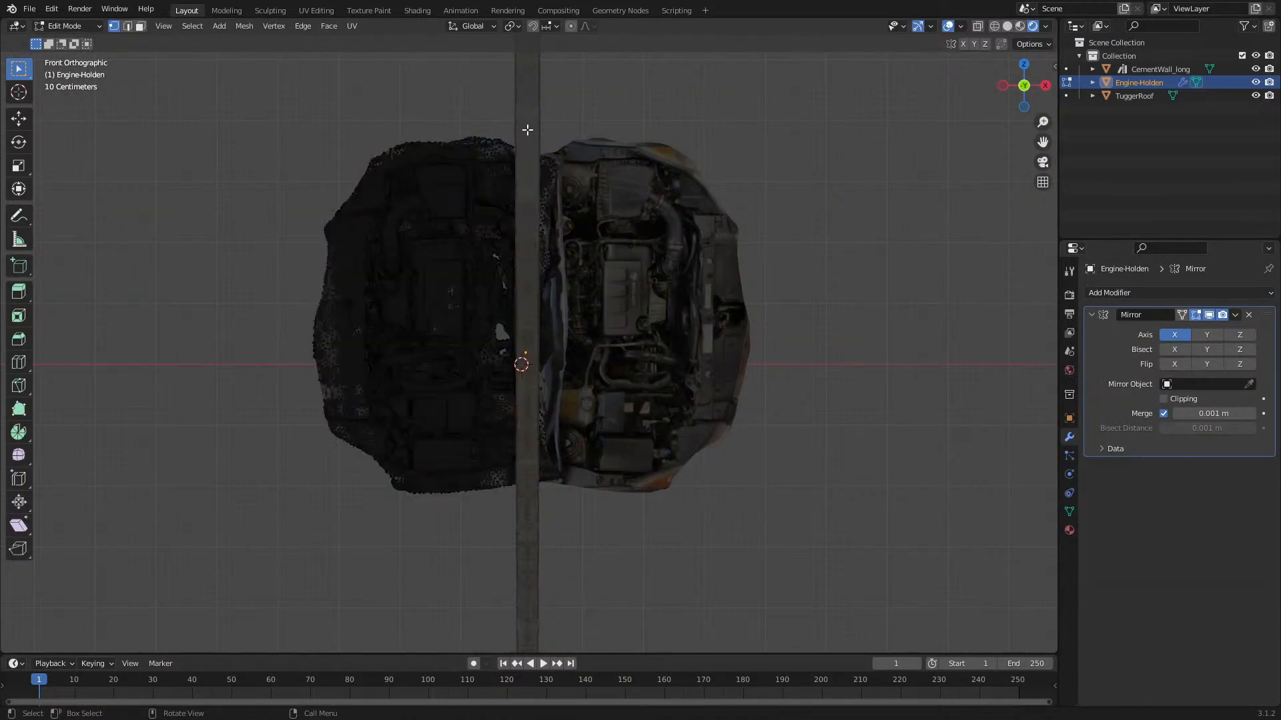
key(k)
drag(527, 120, 528, 521)
key(c)
key(a)
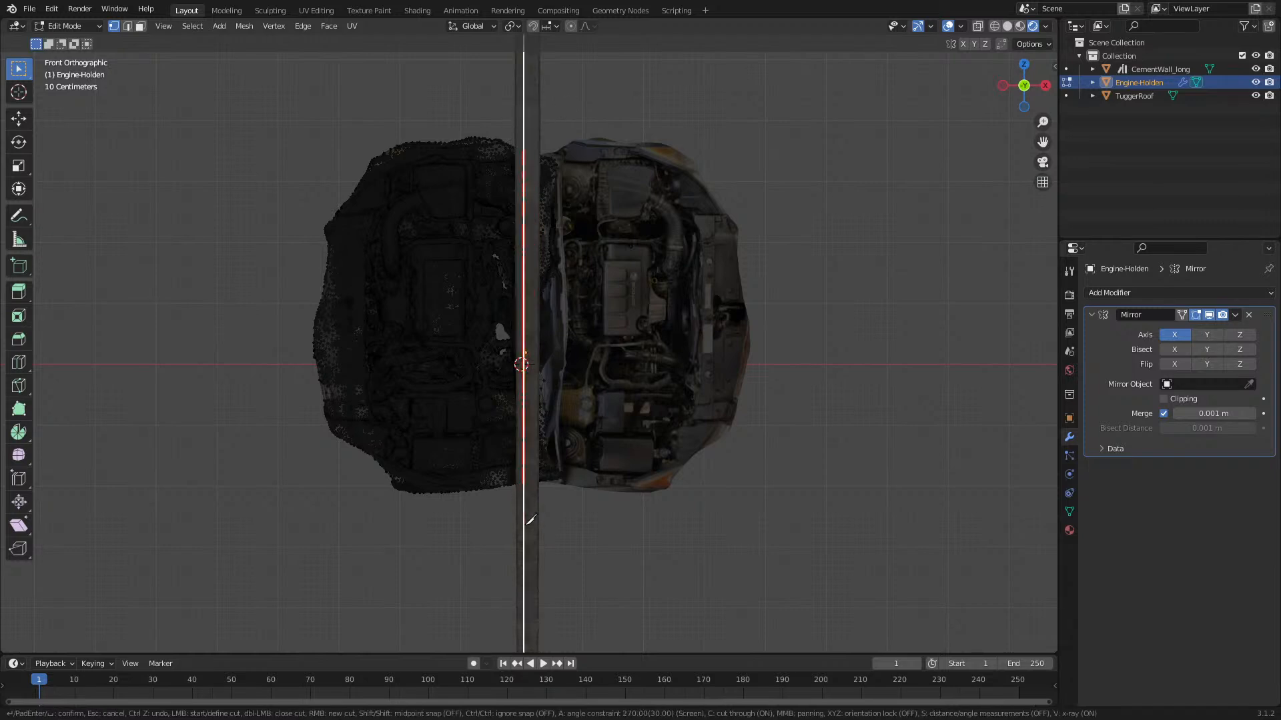
key(Return)
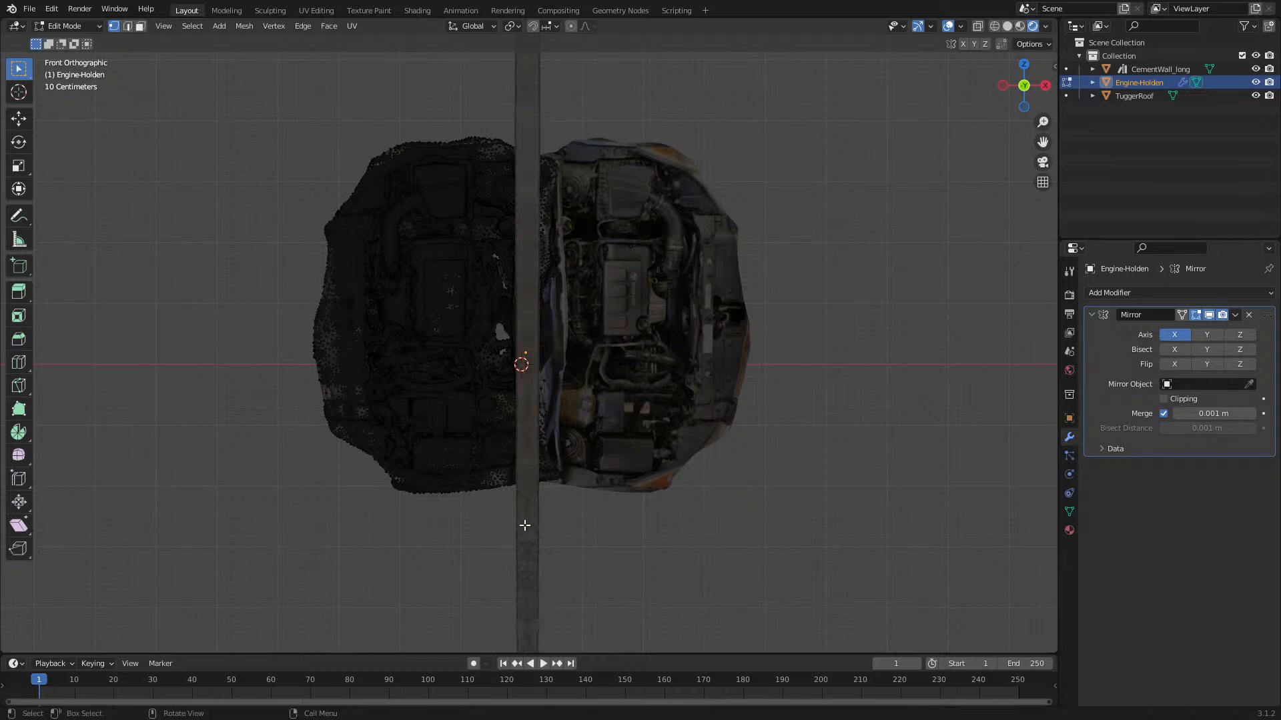
- Try to rip the mesh along the cut and delete the linked geometry on its inner side
key(v)
right_click(544, 527)
click(541, 460)
key(ctrl+l)
right_click(546, 464)
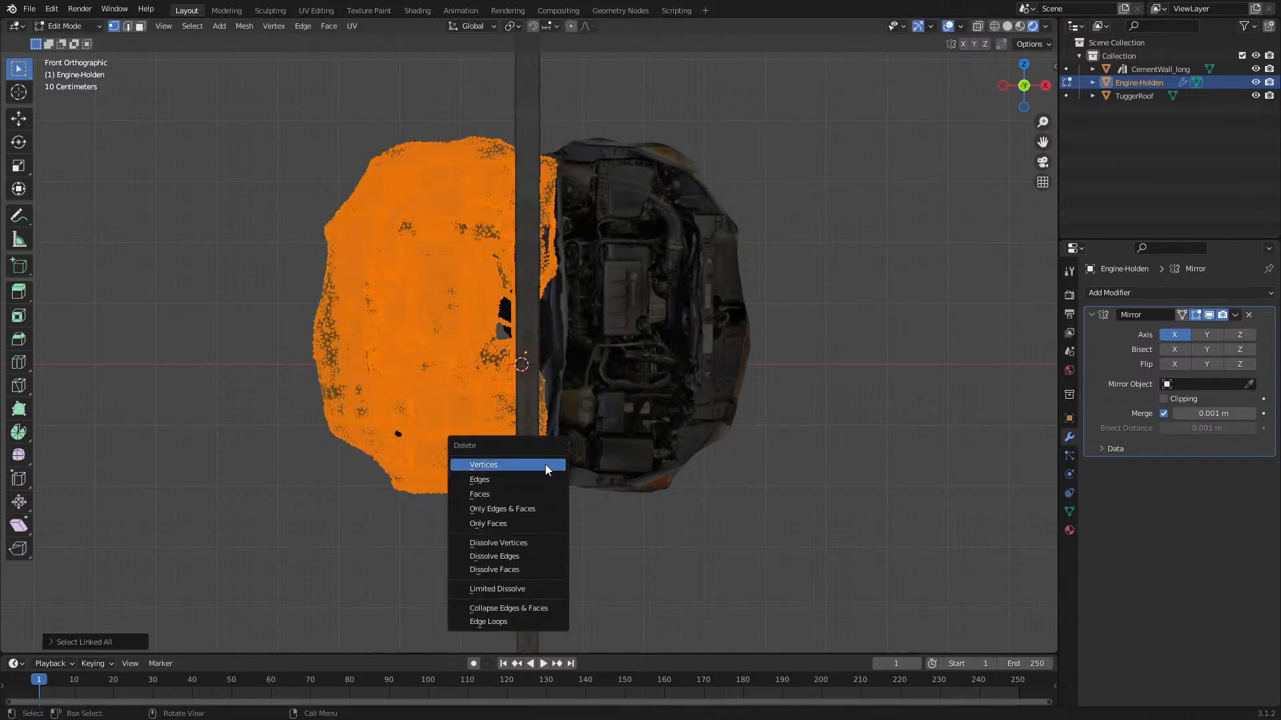
key(ctrl+z)
- In wireframe shading, box-select the engine geometry on the wall side of the cut and delete its faces
key(z)
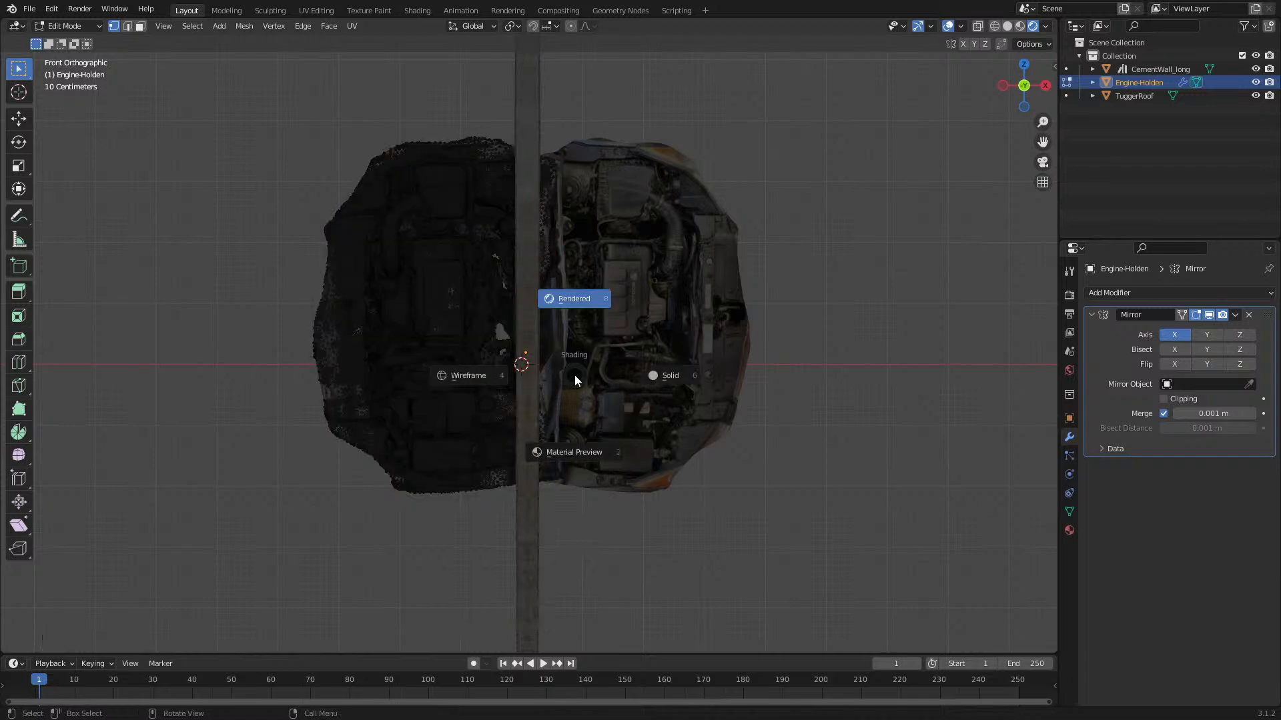
click(470, 375)
key(ctrl+z)
scroll(601, 251, up, 2)
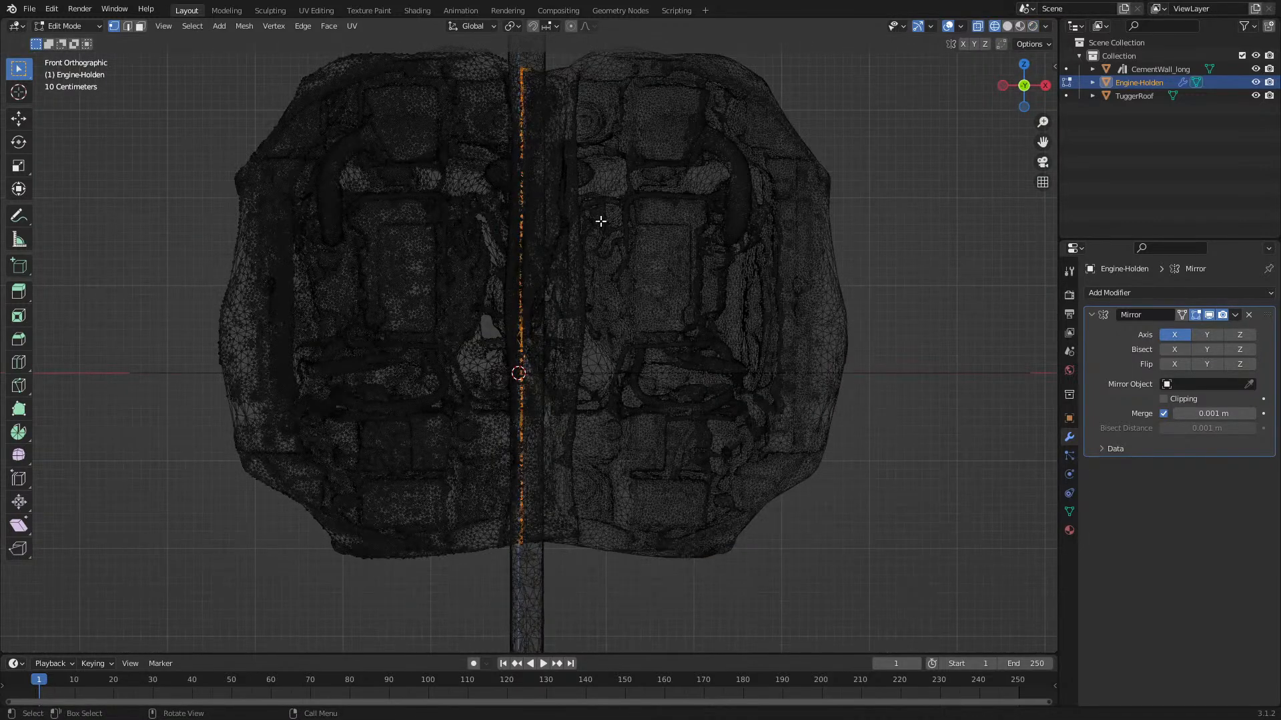
key(b)
drag(601, 52, 521, 598)
scroll(543, 467, up, 8)
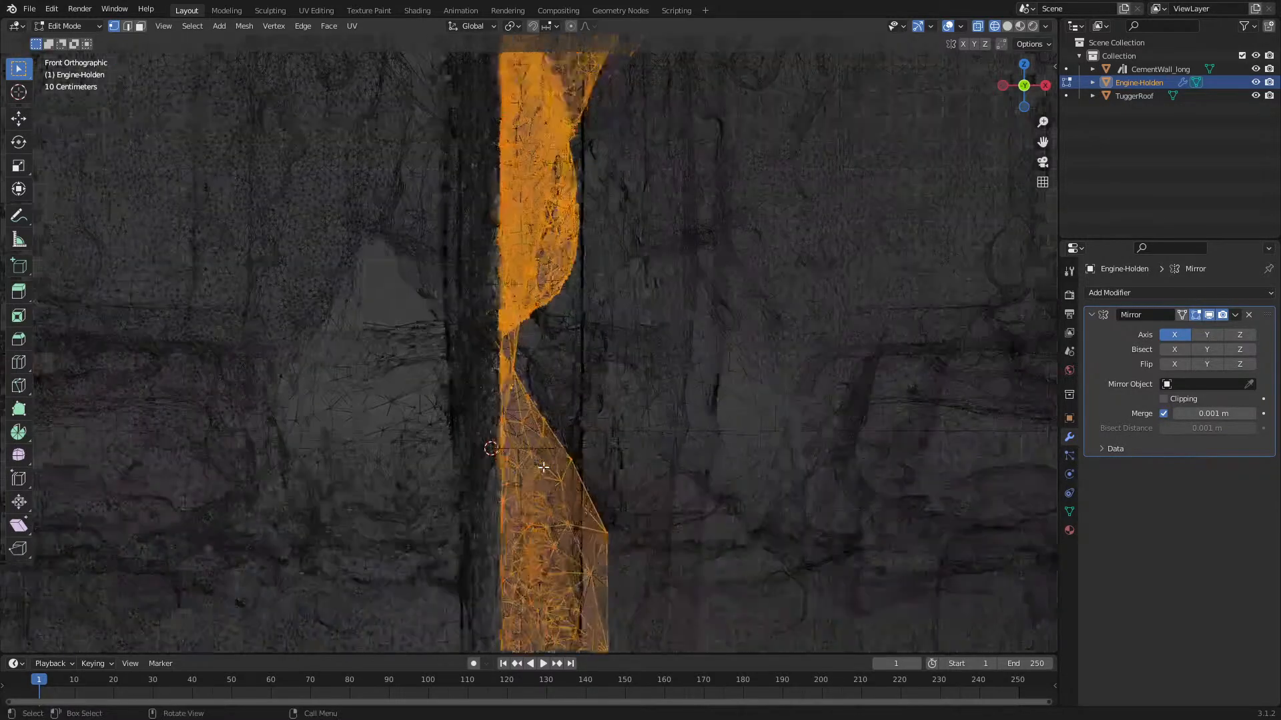
key(x)
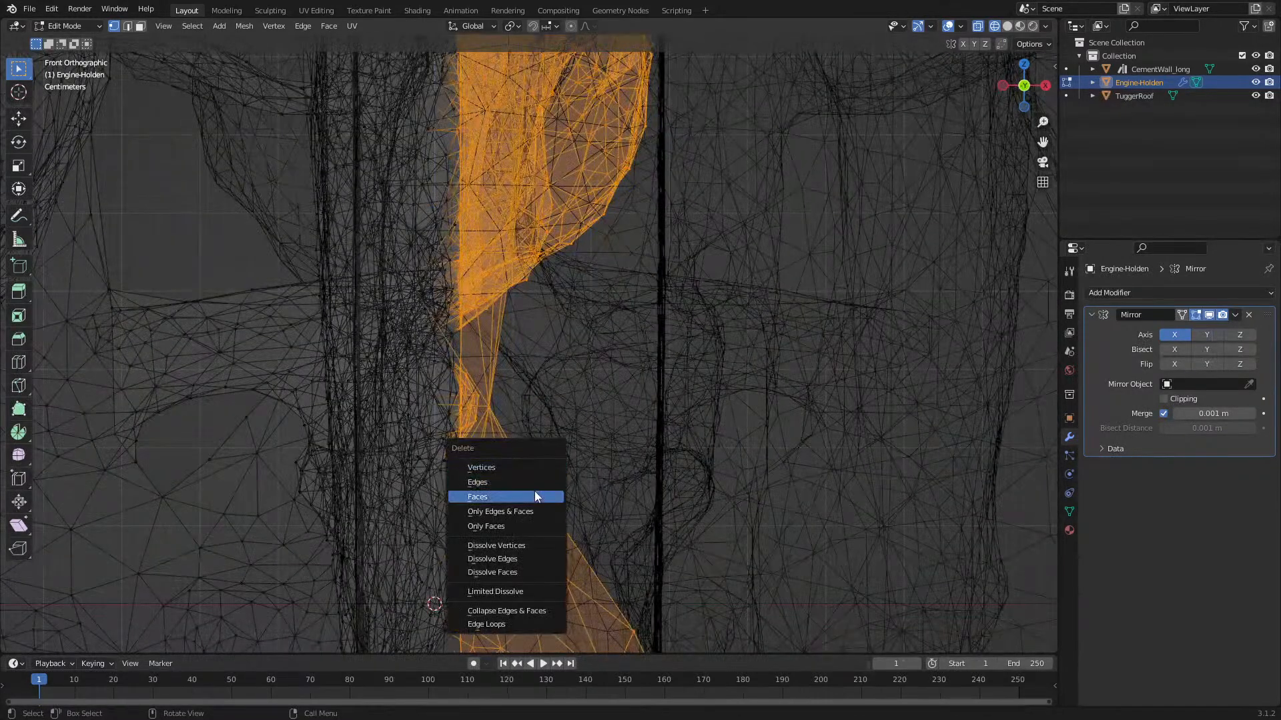
click(534, 489)
- Switch the viewport to solid shading and return to Object Mode
scroll(535, 481, down, 6)
key(z)
click(624, 483)
scroll(650, 496, down, 9)
key(Tab)
- Examine the seam between the two mirrored engine halves from the front
click(698, 543)
mouse_move(699, 475)
middle_down()
mouse_move(651, 500)
mouse_move(714, 500)
mouse_move(694, 519)
middle_up()
click(583, 322)
middle_drag(583, 353, 585, 322)
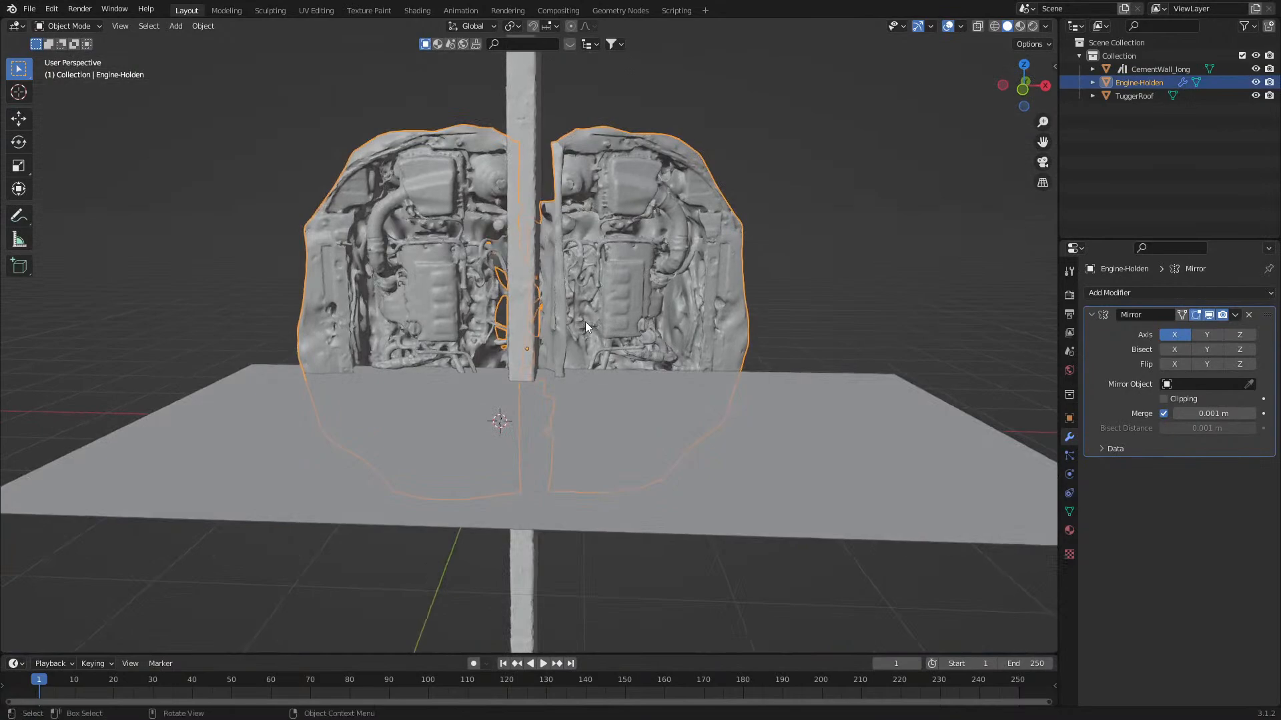
key(ctrl+KP_1)
key(KP_1)
scroll(586, 322, up, 5)
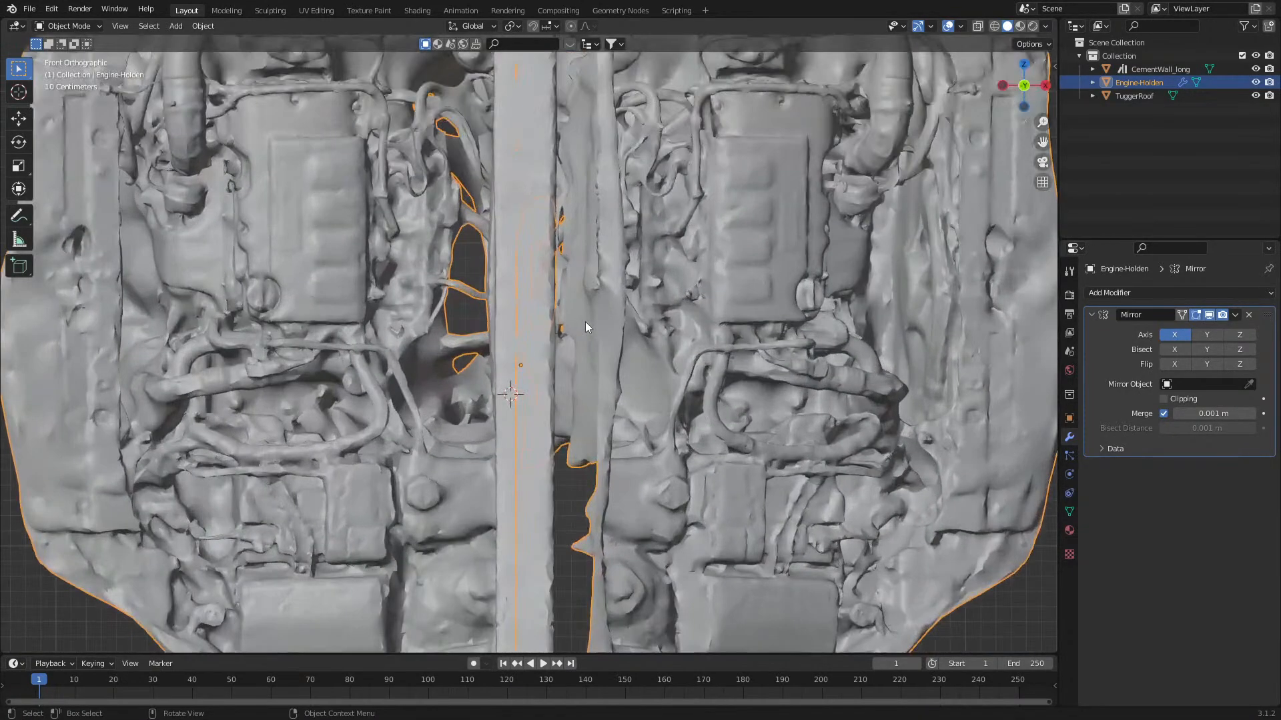
scroll(586, 322, down, 4)
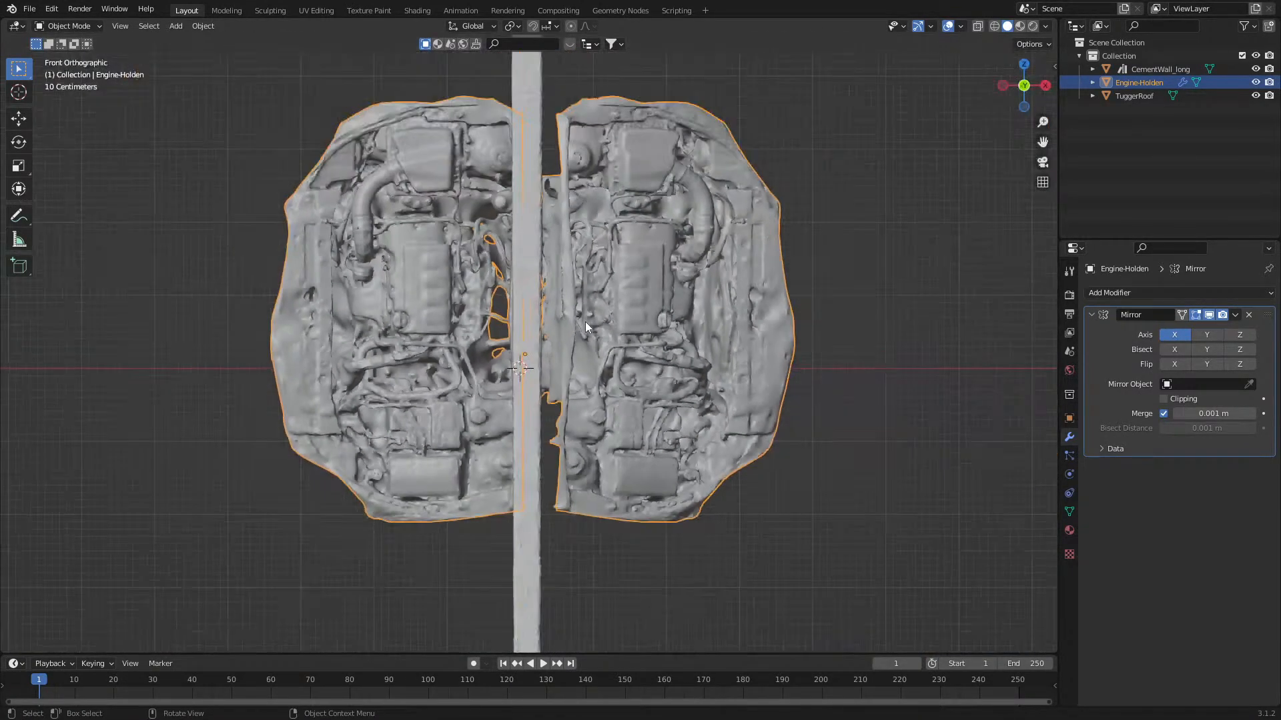
- Set the origin of the CementWall_long pillar to its own geometry
click(531, 136)
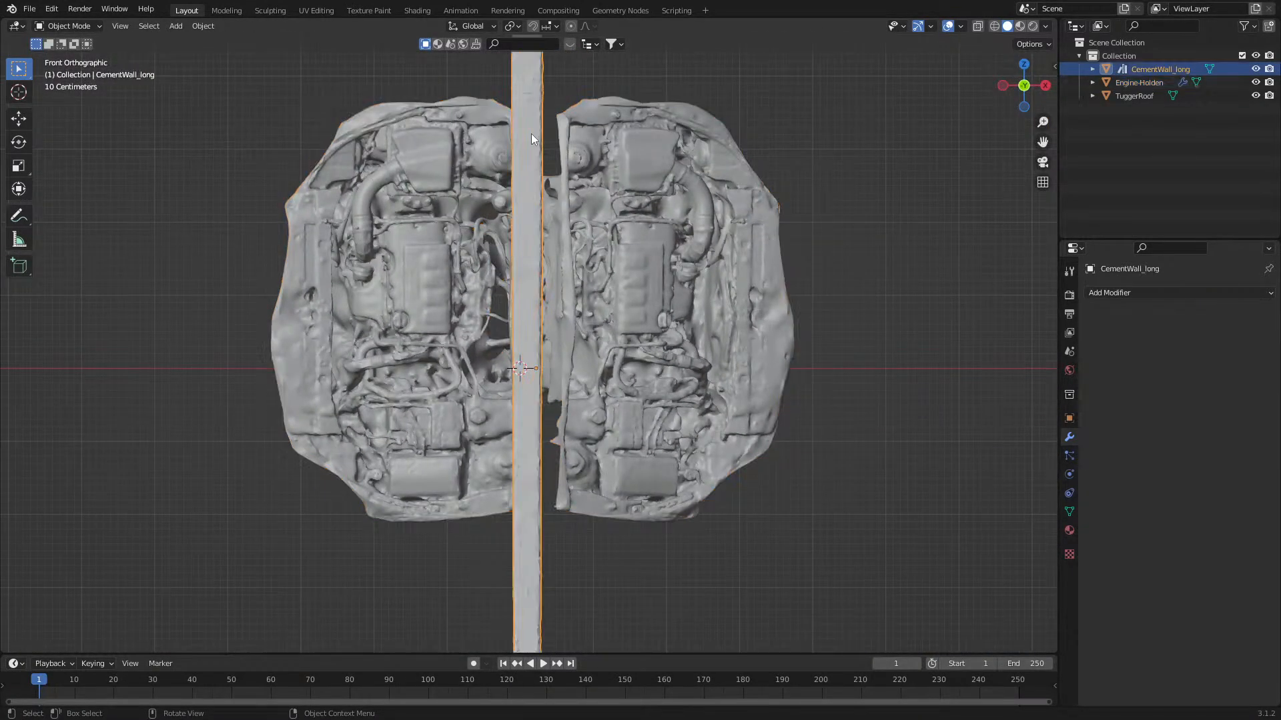
right_click(610, 240)
mouse_move(609, 242)
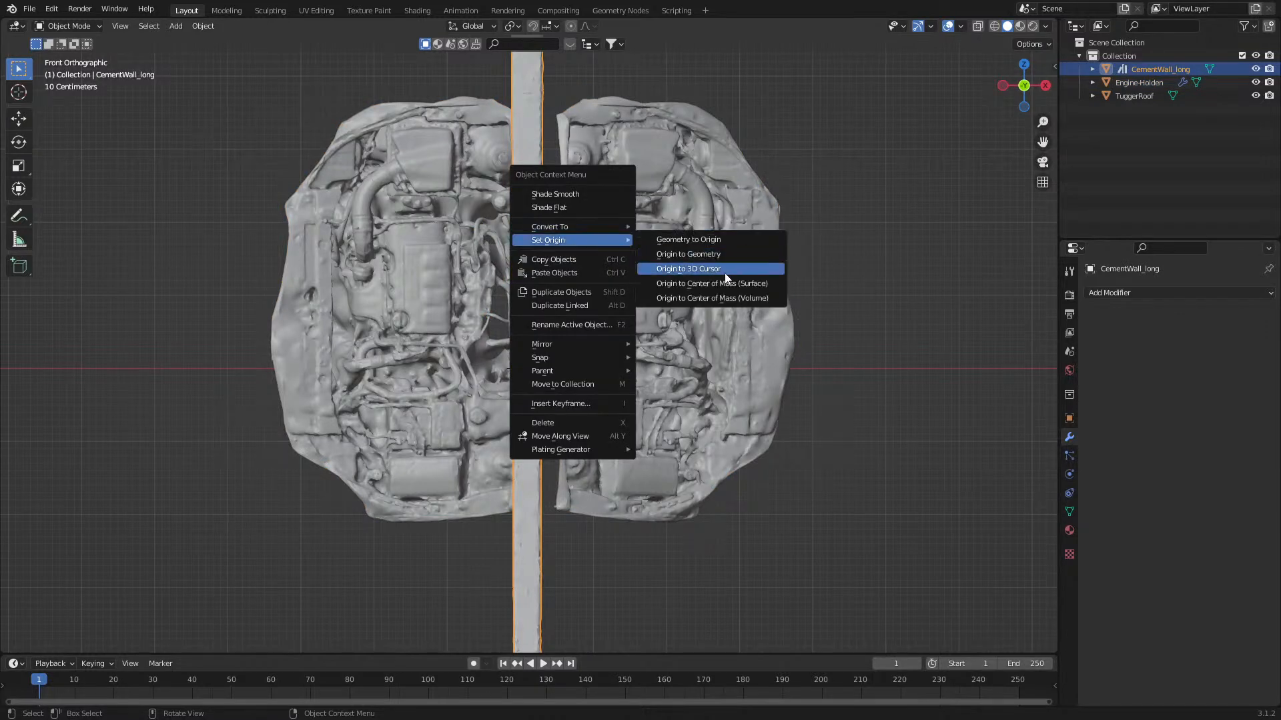
click(690, 269)
right_click(594, 316)
mouse_move(594, 316)
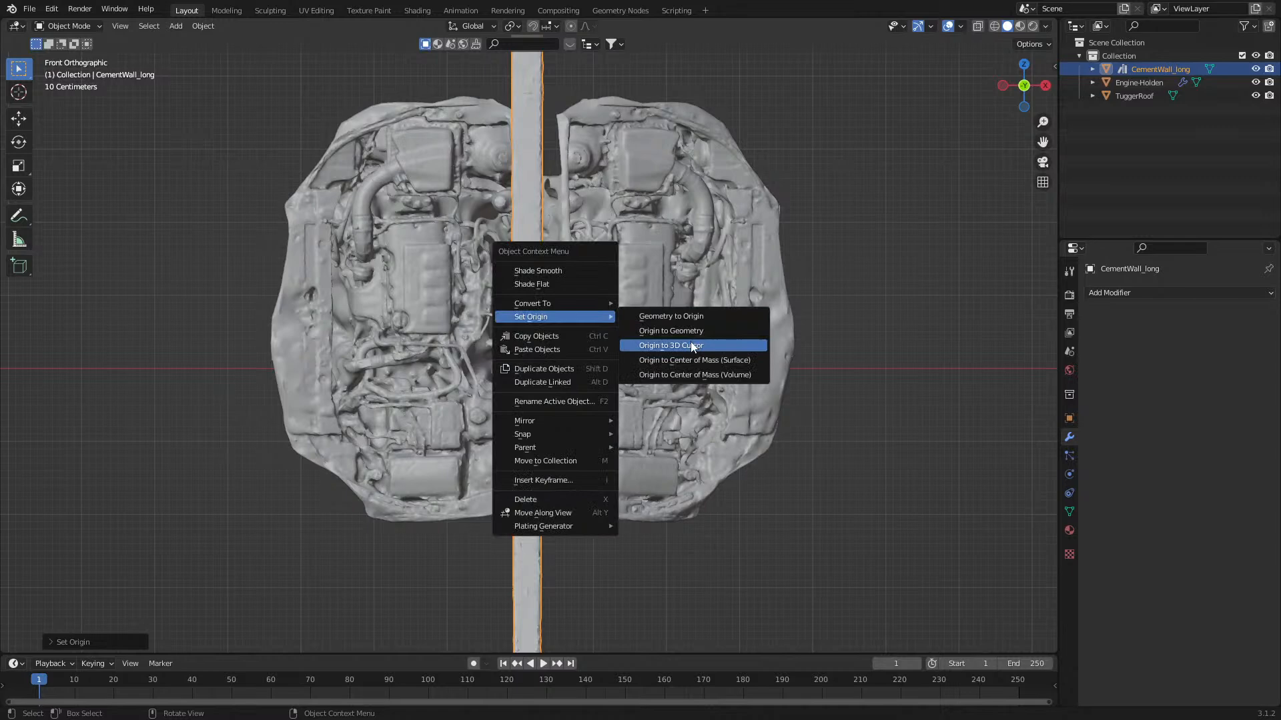
click(657, 329)
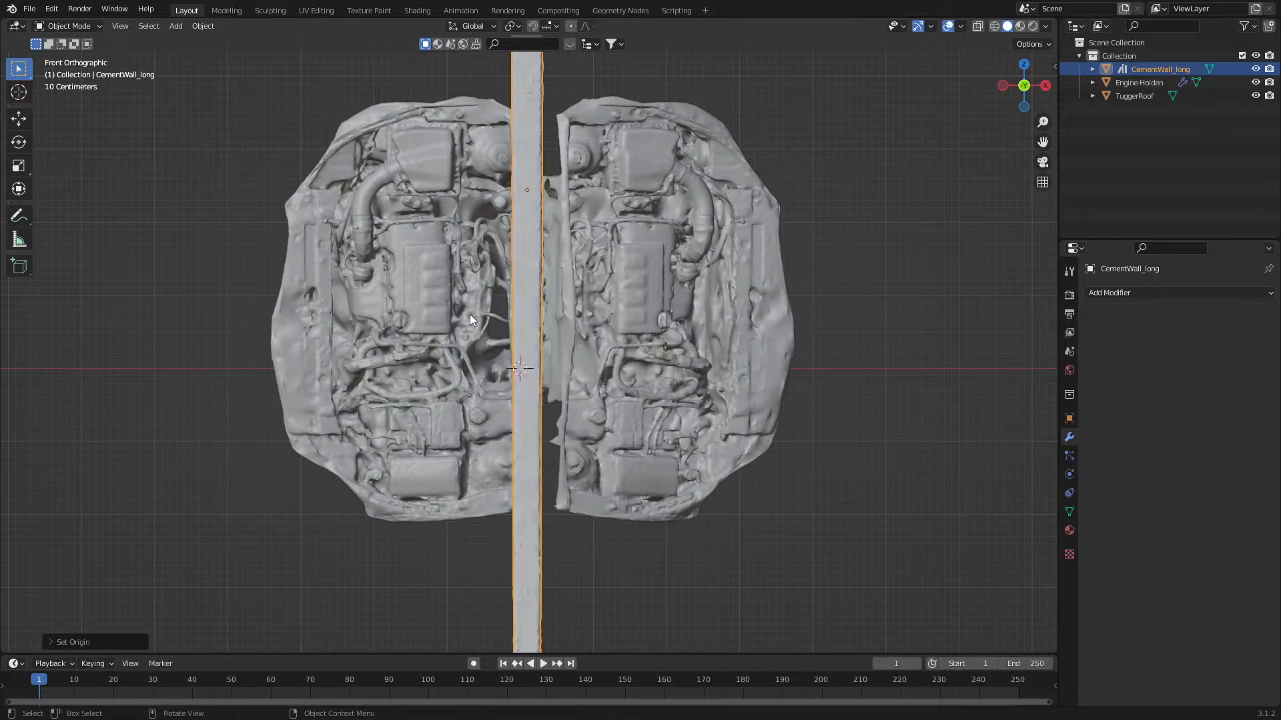
- Set CementWall_long as the mirror object in the Engine-Holden scan's Mirror modifier
click(423, 307)
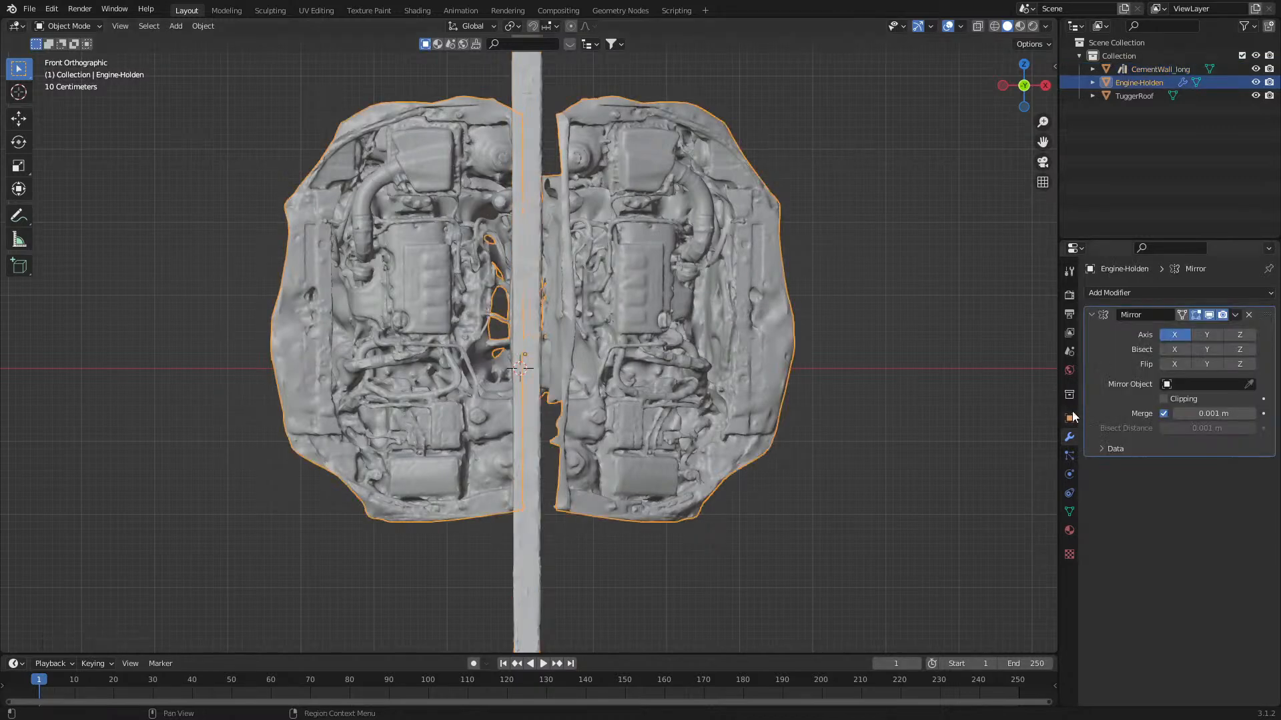
click(1249, 384)
click(530, 592)
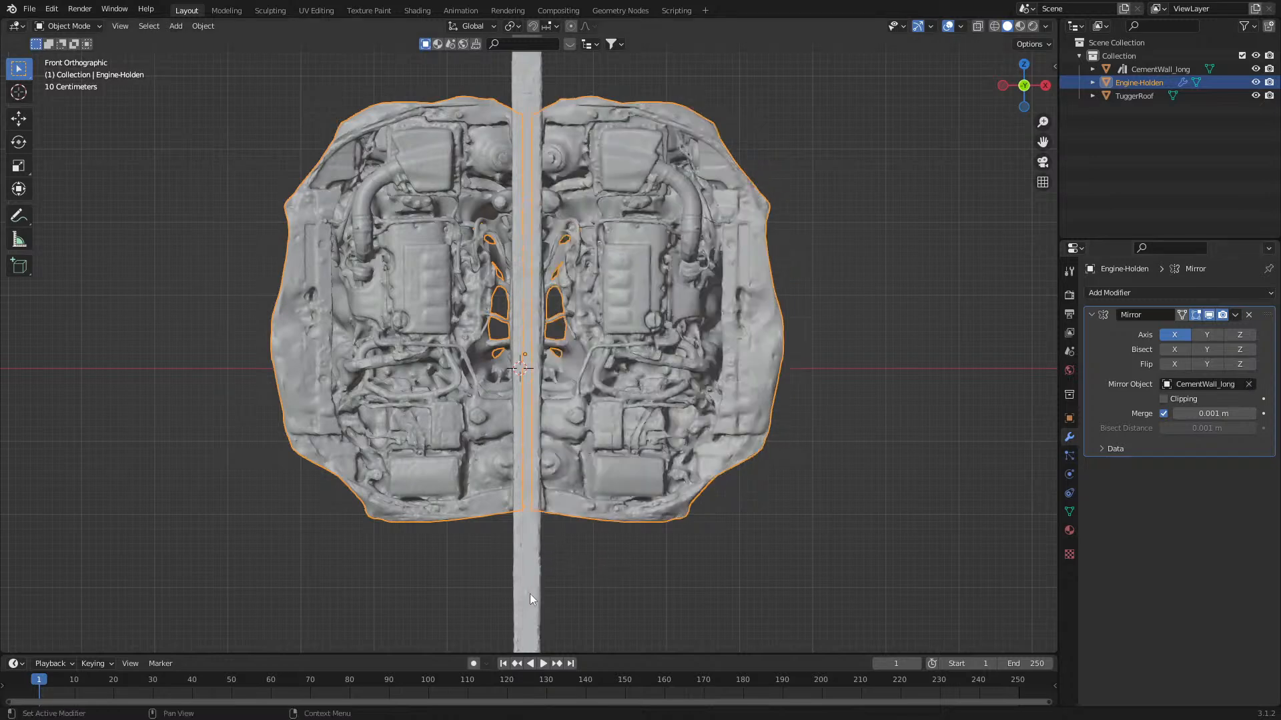
click(825, 402)
- In Edit Mode, rotate the entire Engine-Holden mesh slightly in top view to angle the mirrored halves around the pillar
middle_drag(831, 395, 737, 426)
click(387, 317)
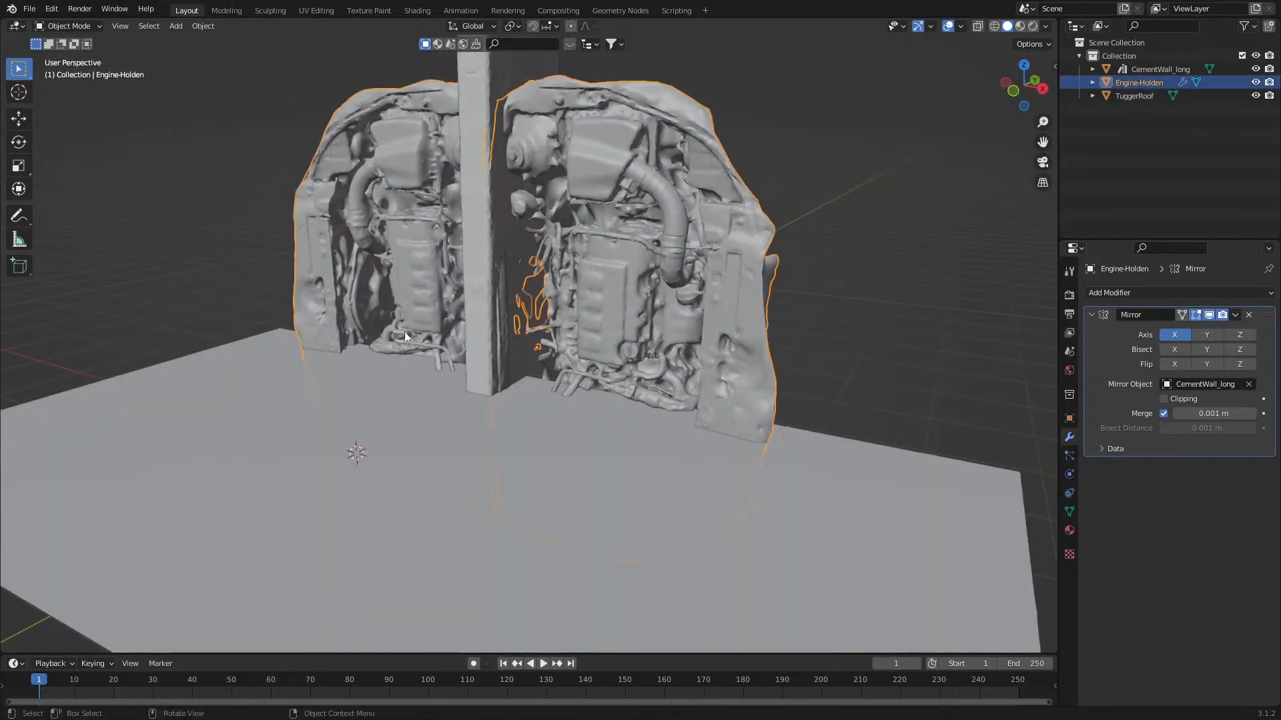
key(KP_7)
key(Tab)
key(a)
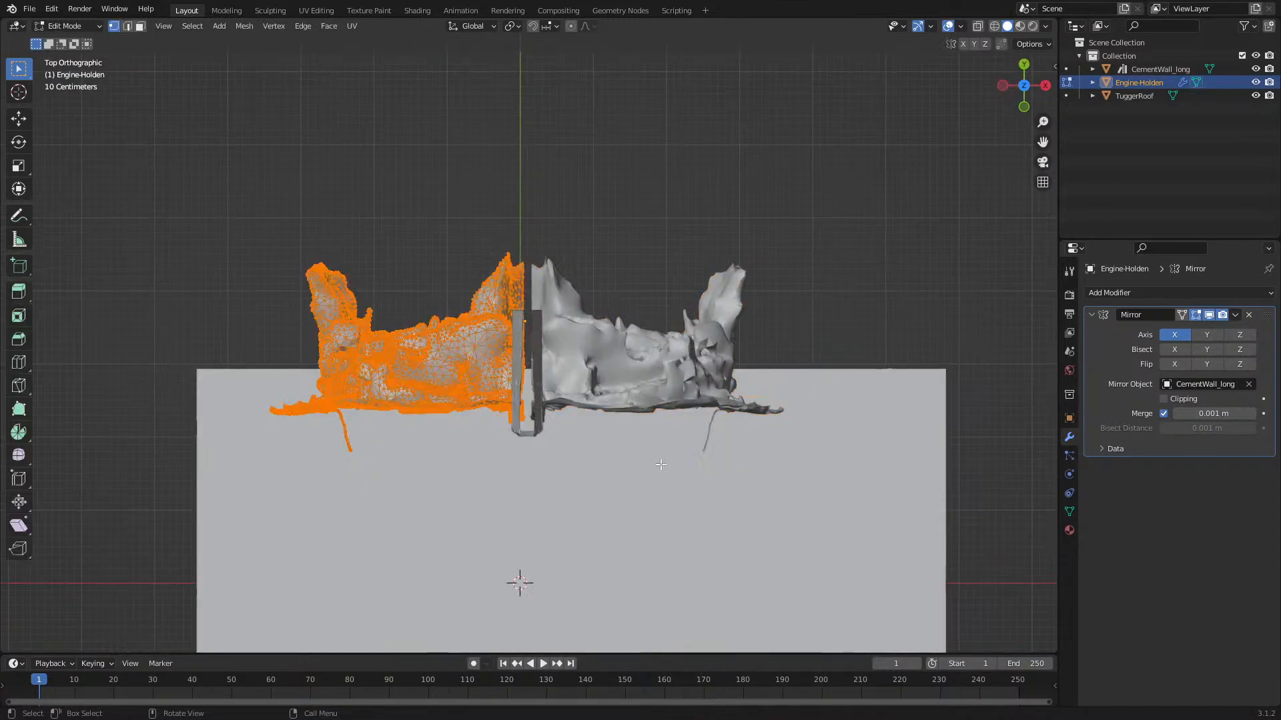
key(r)
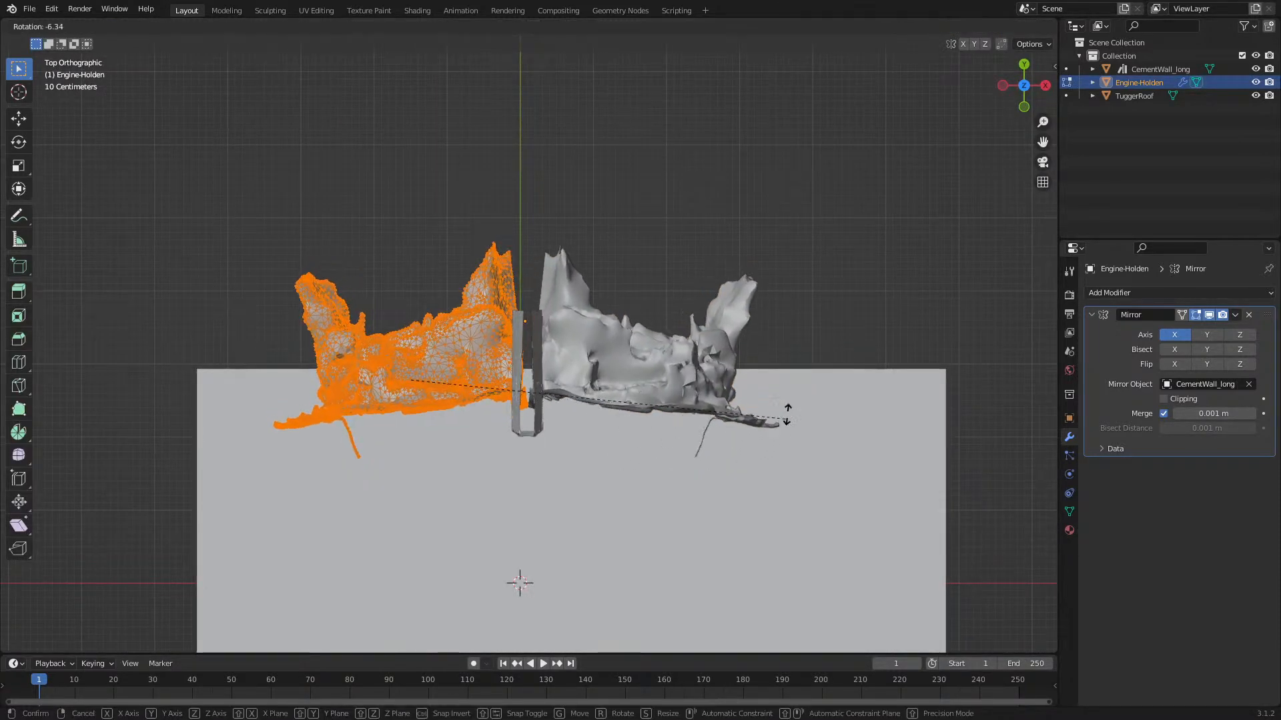
click(796, 385)
middle_drag(594, 467, 602, 360)
key(Tab)
- In wireframe shading, circle-select the stray strand of geometry sticking out of the engine's front and delete it
mouse_move(520, 374)
middle_down()
mouse_move(441, 381)
mouse_move(447, 393)
mouse_move(526, 390)
mouse_move(510, 399)
mouse_move(493, 369)
mouse_move(534, 364)
middle_up()
key(Tab)
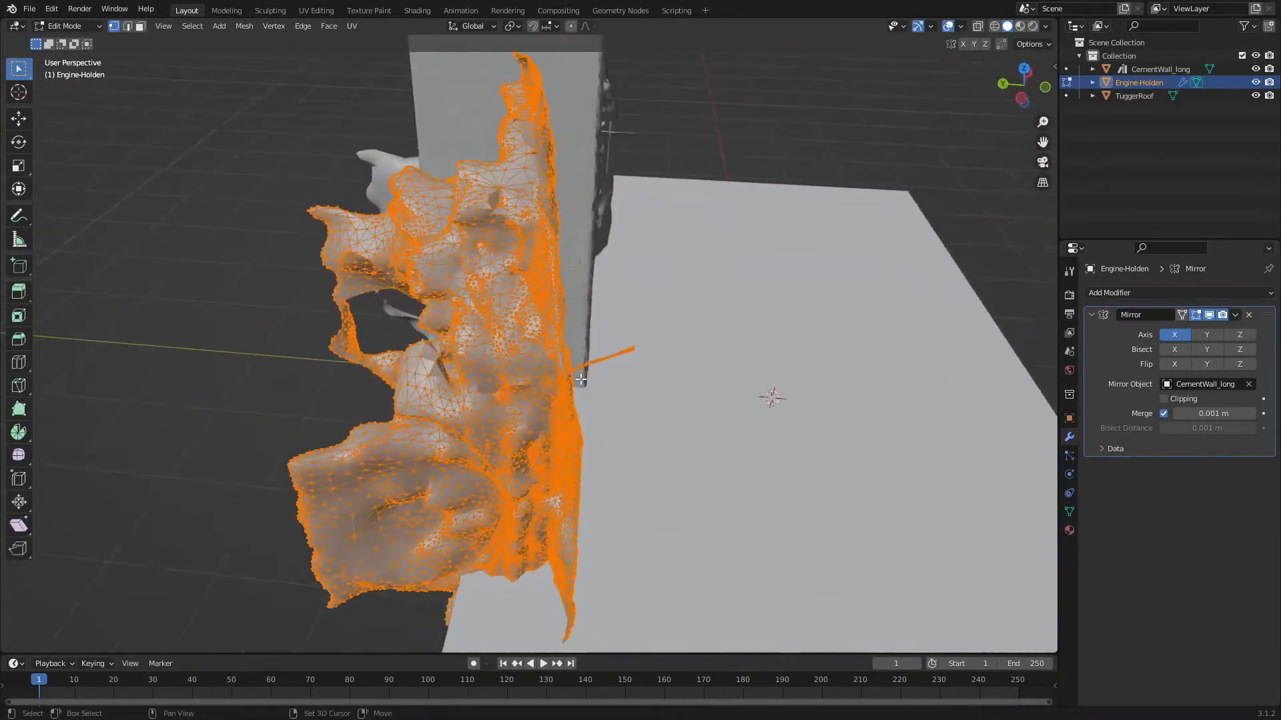
scroll(657, 368, up, 2)
click(662, 369)
middle_drag(677, 381, 667, 384)
key(z)
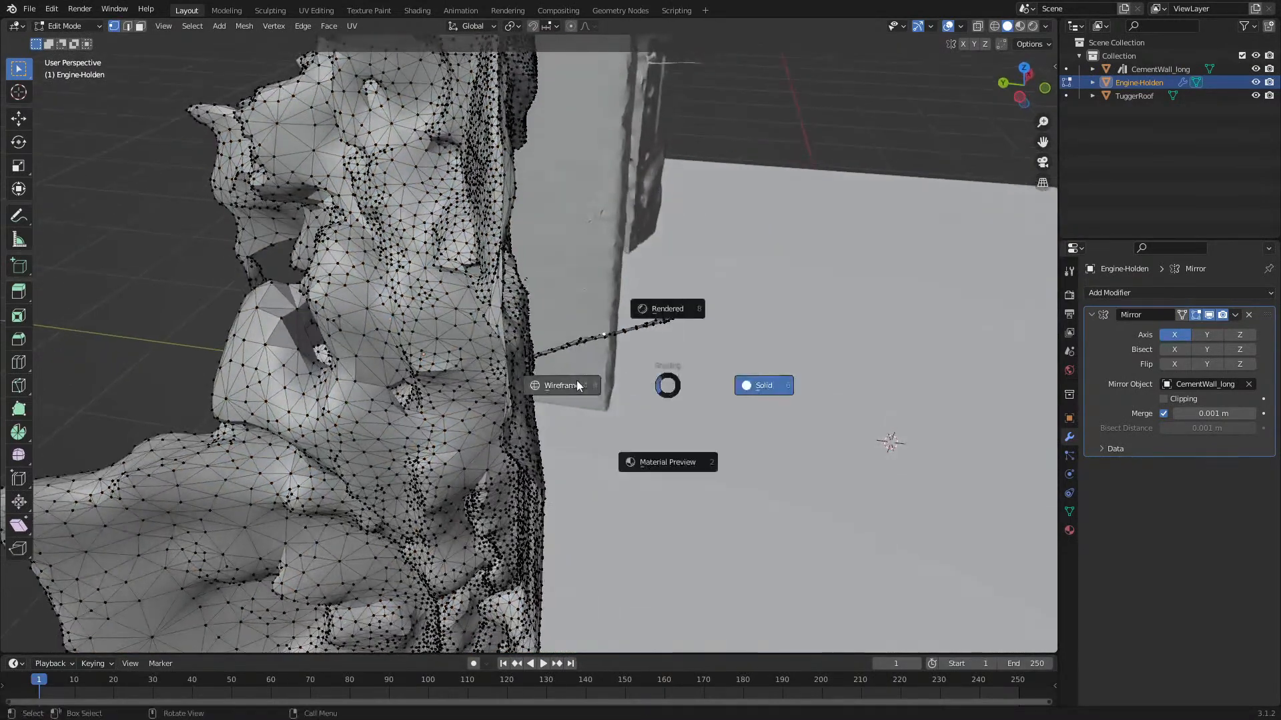
click(574, 385)
key(c)
drag(714, 302, 572, 349)
key(Escape)
middle_drag(572, 349, 600, 354)
key(x)
click(601, 355)
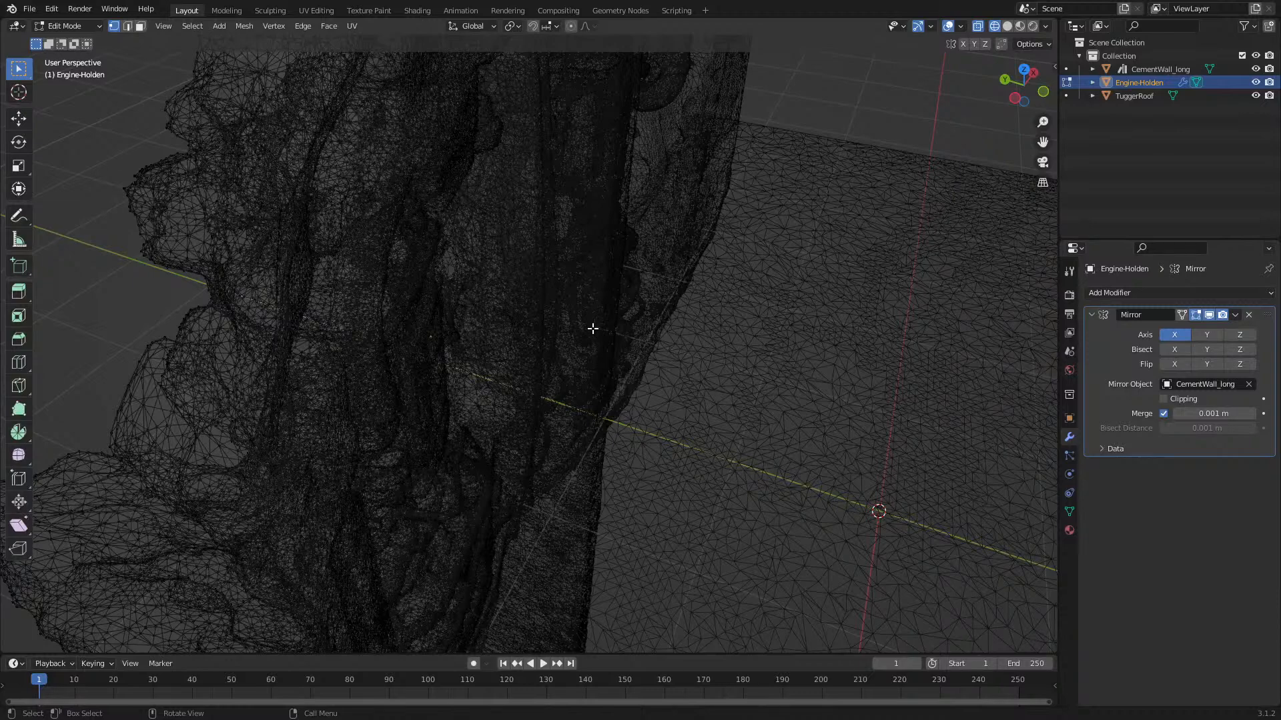
- Return to Object Mode with solid shading and review the mirrored engine around the pillar
key(Tab)
key(z)
click(678, 333)
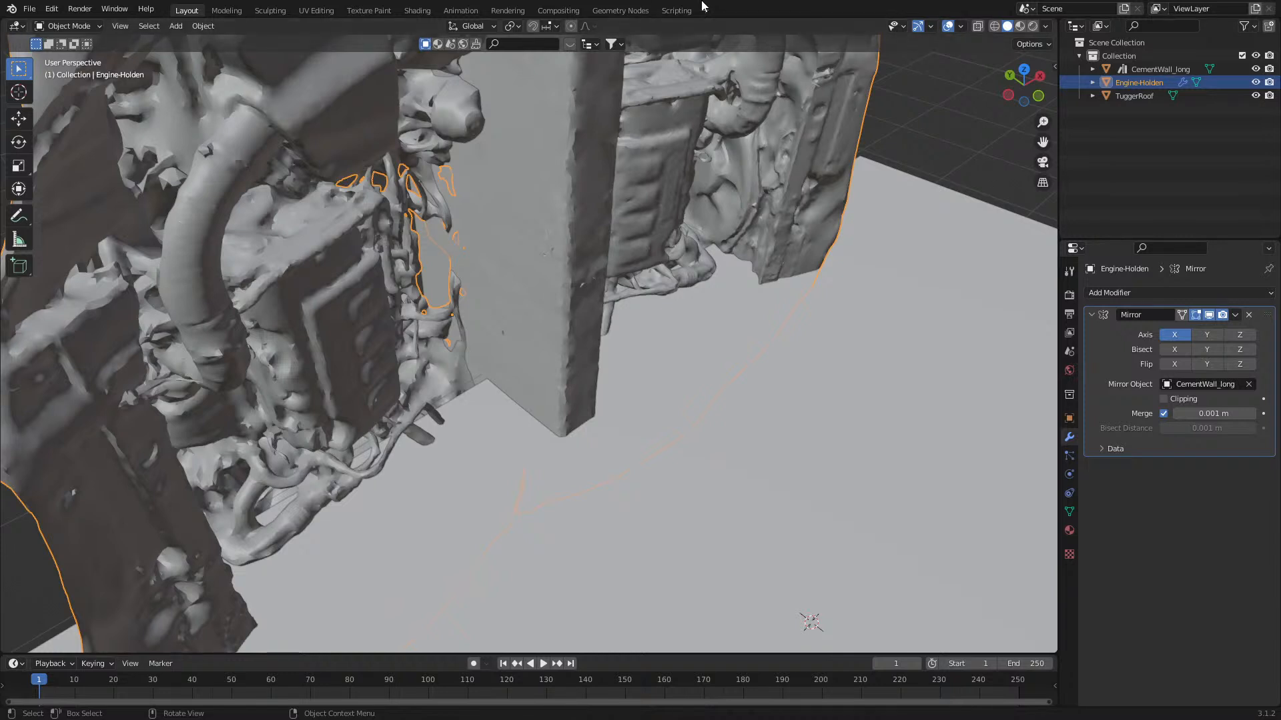
scroll(785, 378, down, 4)
middle_drag(767, 358, 734, 358)
- Start the Character Creator add-on's character import and enlarge its file browser
click(30, 8)
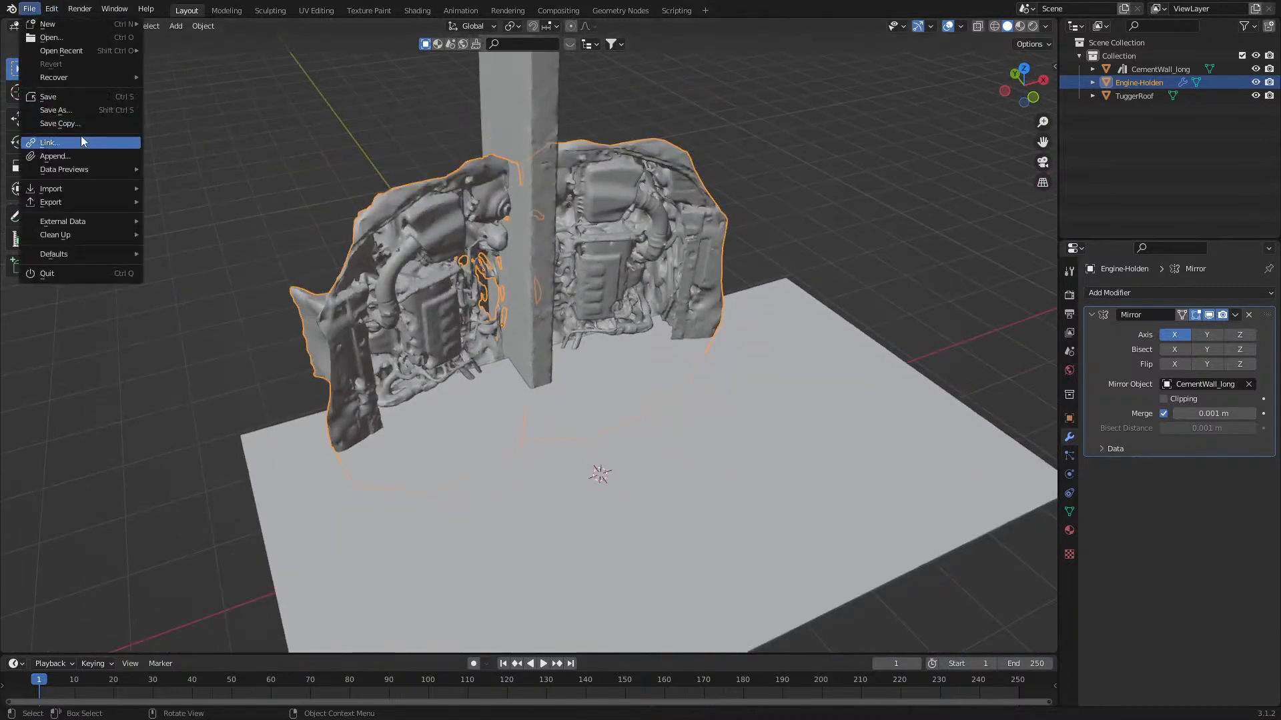
key(n)
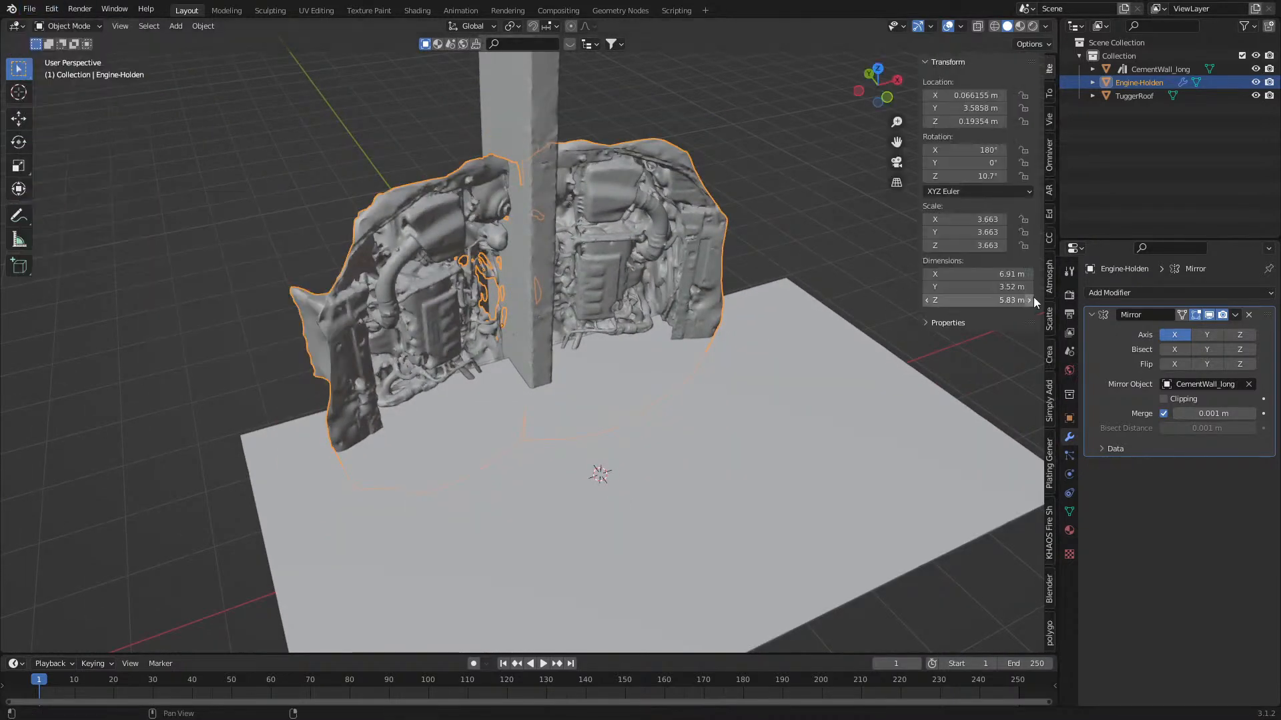
click(1049, 237)
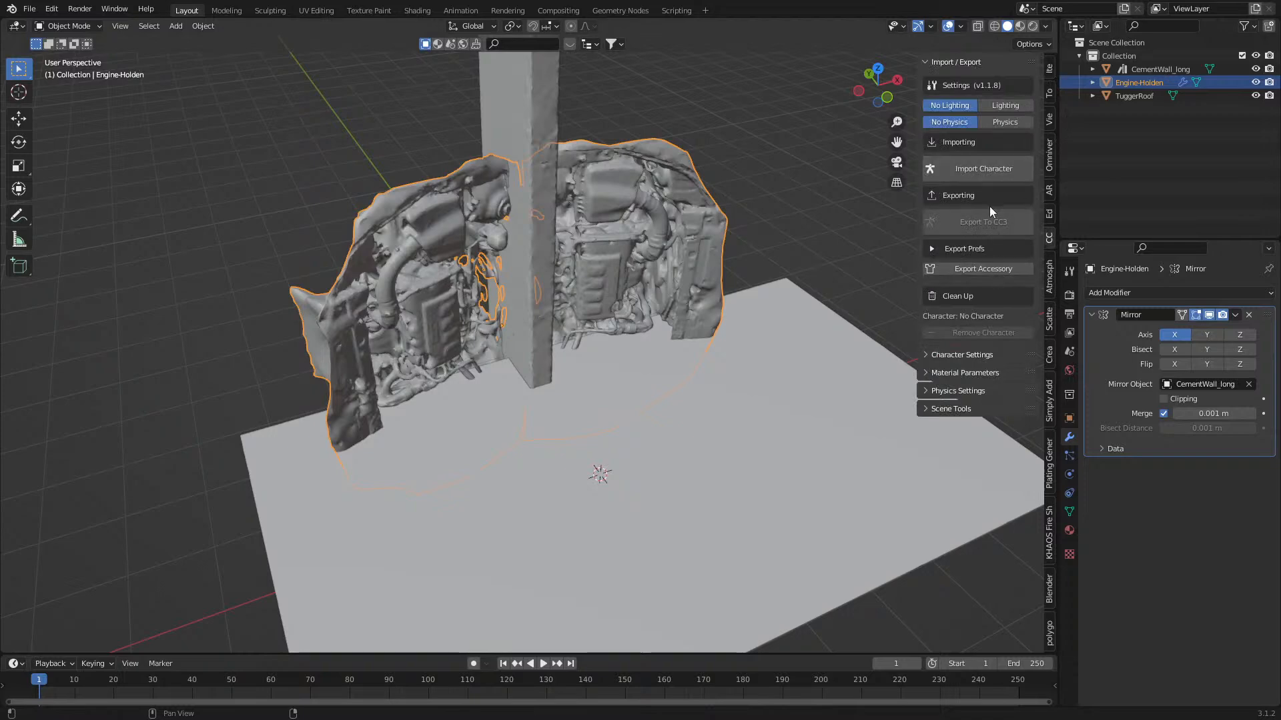
click(981, 171)
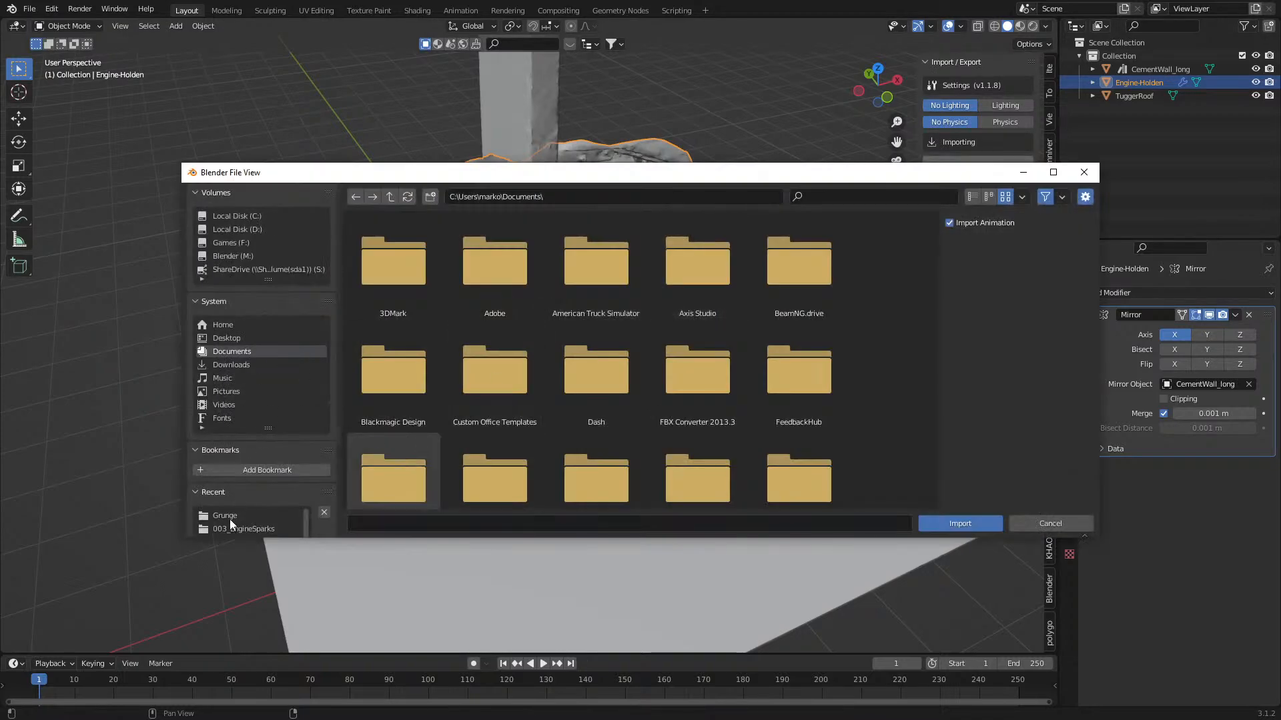
click(229, 518)
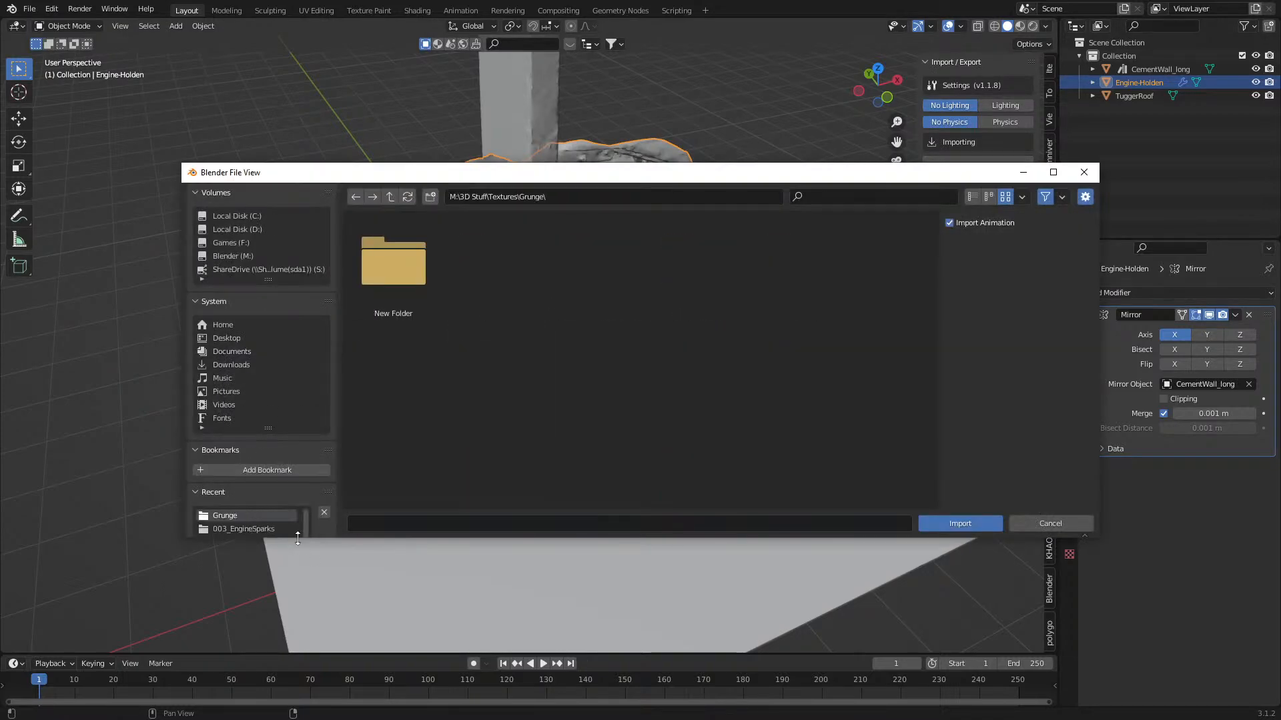
drag(298, 538, 297, 656)
- Browse to the F:\Temp\CharacterTesting folder and show its files as a detailed list
click(253, 568)
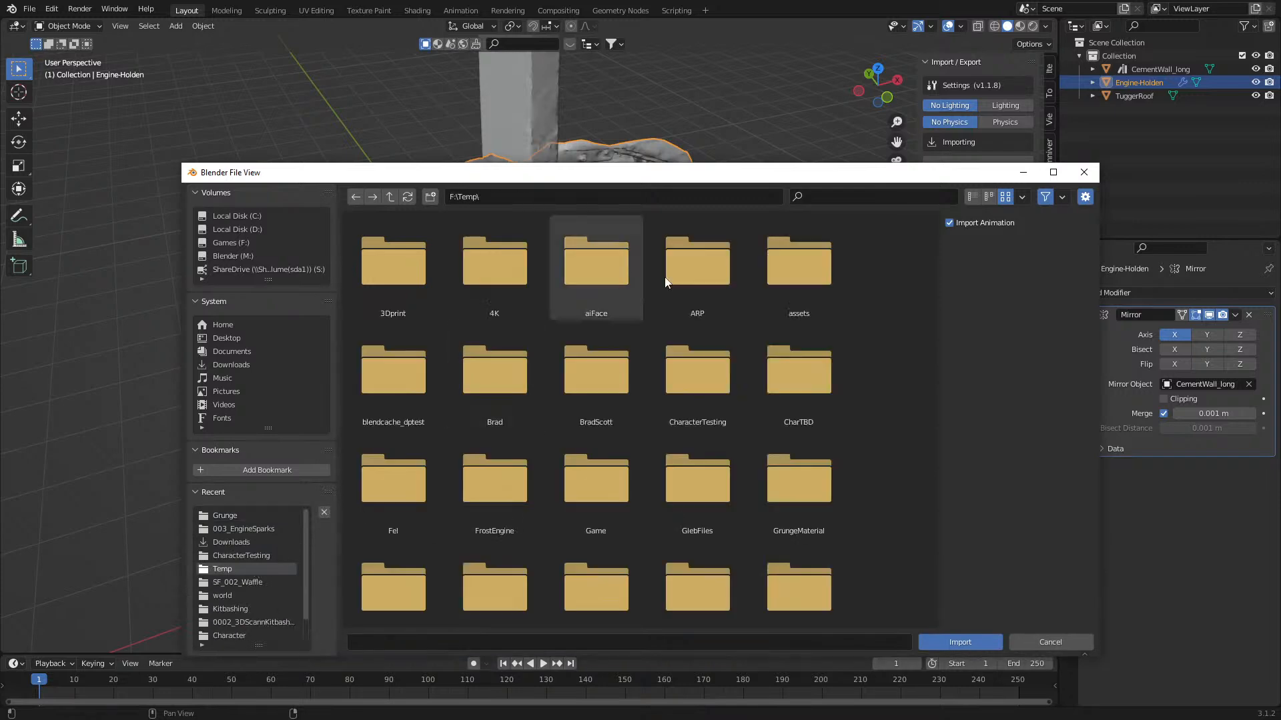
scroll(719, 434, down, 2)
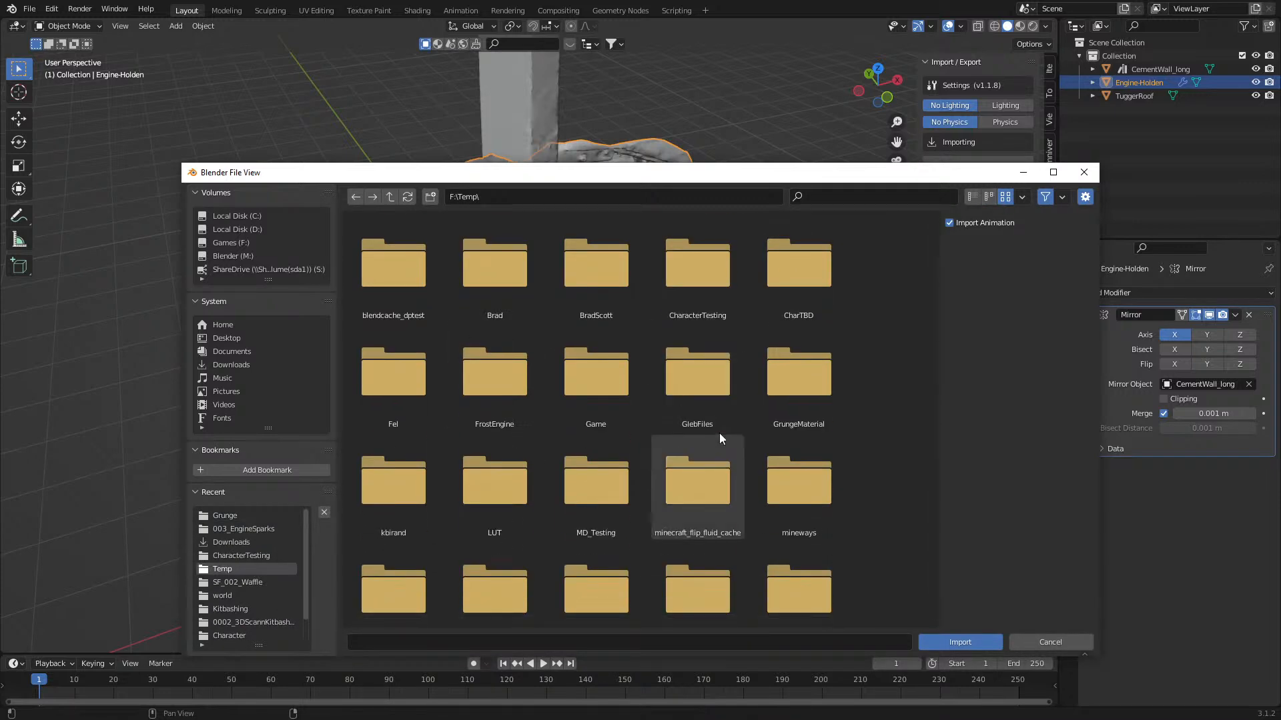
double_click(695, 291)
scroll(810, 375, down, 4)
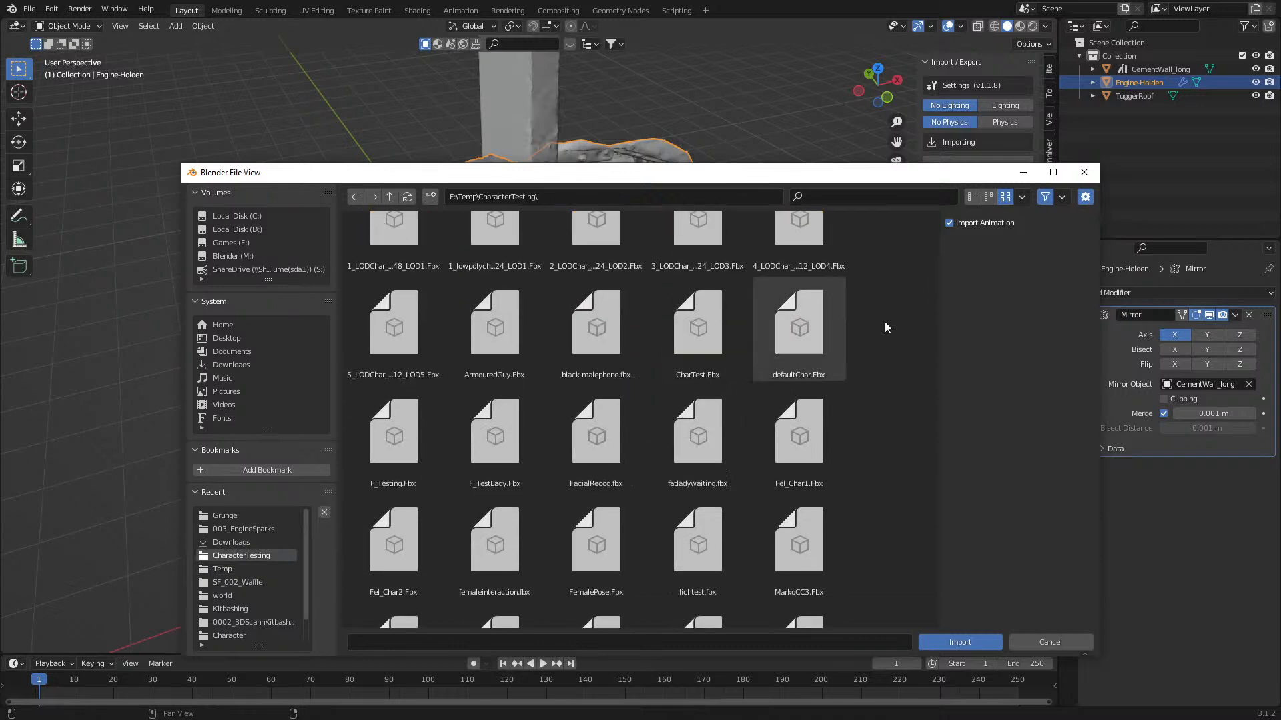
click(974, 198)
- Import the character file Fel_Char1.Fbx with its animation
right_click(511, 528)
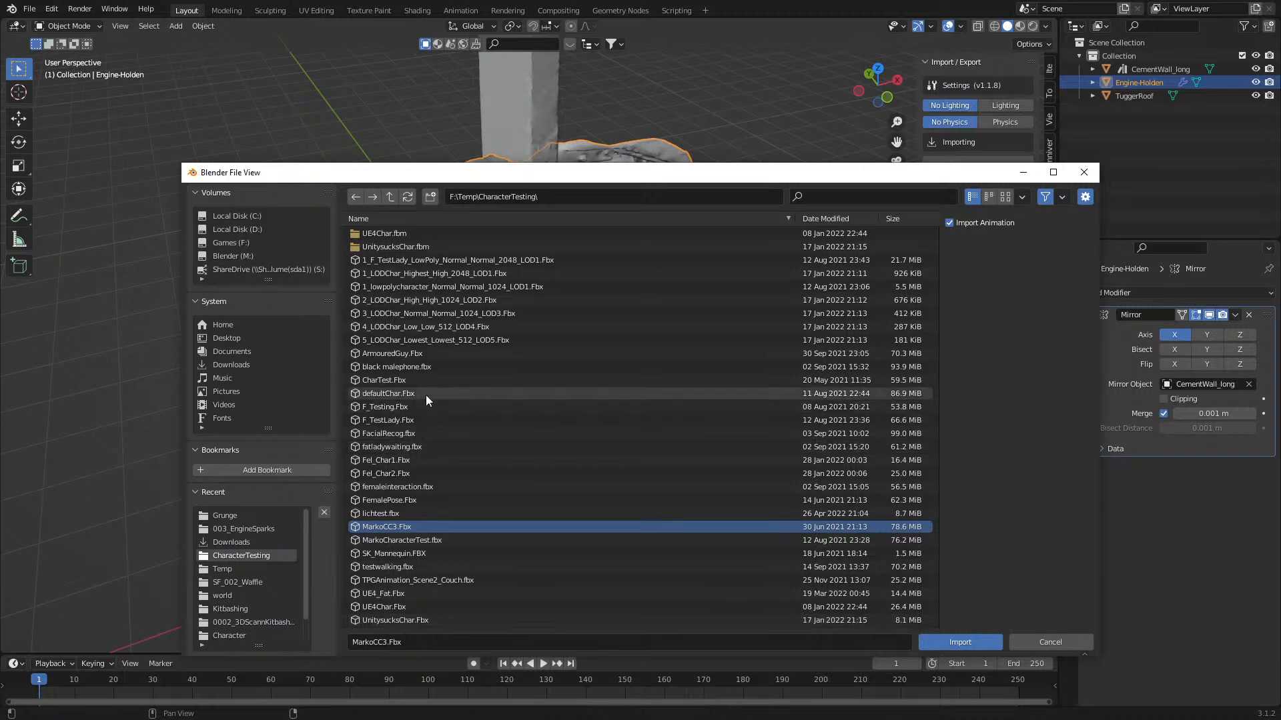
click(419, 459)
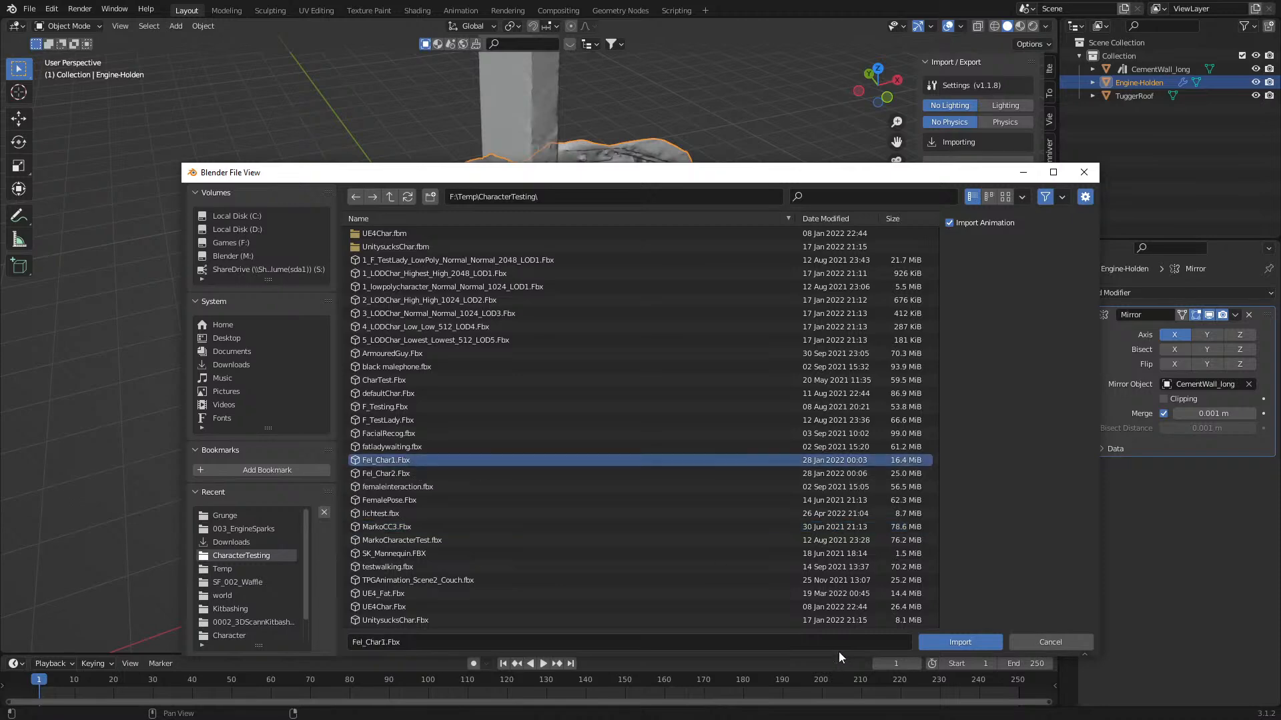
click(954, 641)
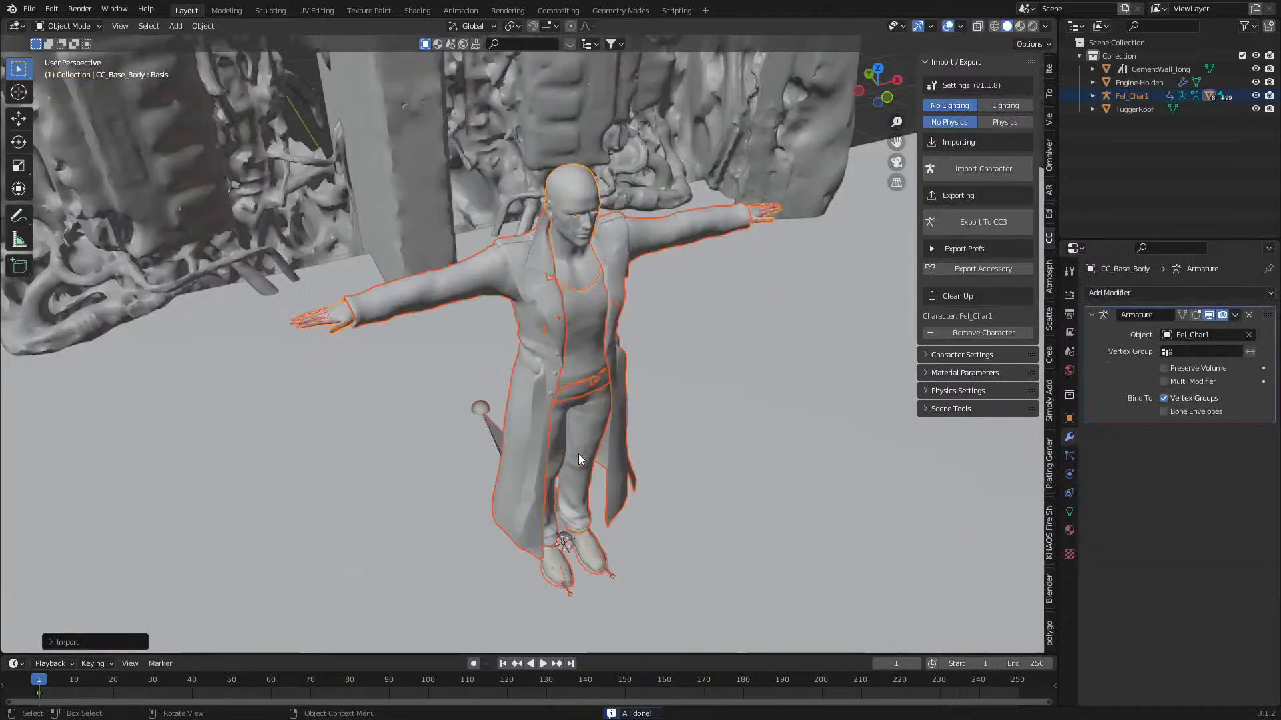
- Try to select the character's boots, clothing and body one by one on the model
middle_drag(578, 453, 574, 394)
click(562, 596)
shift+click(574, 476)
shift+click(526, 424)
shift+click(566, 267)
shift+middle_drag(562, 212, 558, 275)
shift+click(558, 239)
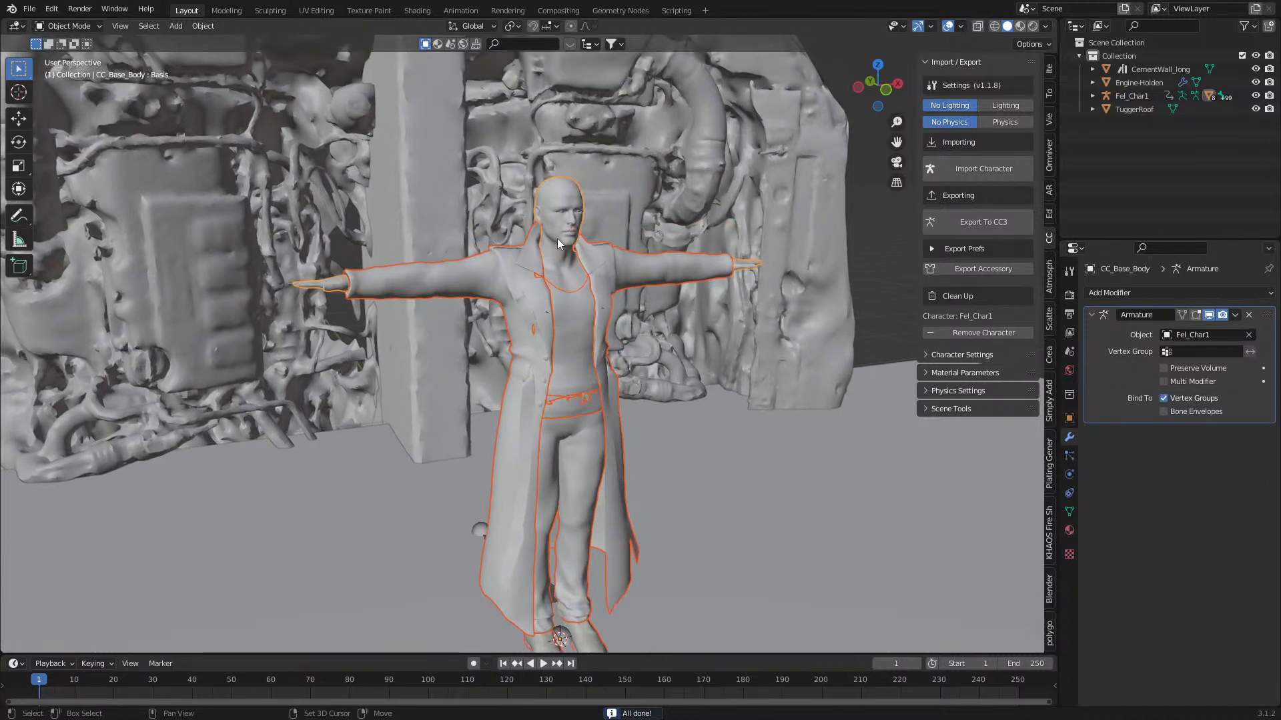
- Select all Fel_Char1 meshes from Assassin_coat to Tank_top, make CC_Base_Body active, and join them into one object
click(1092, 96)
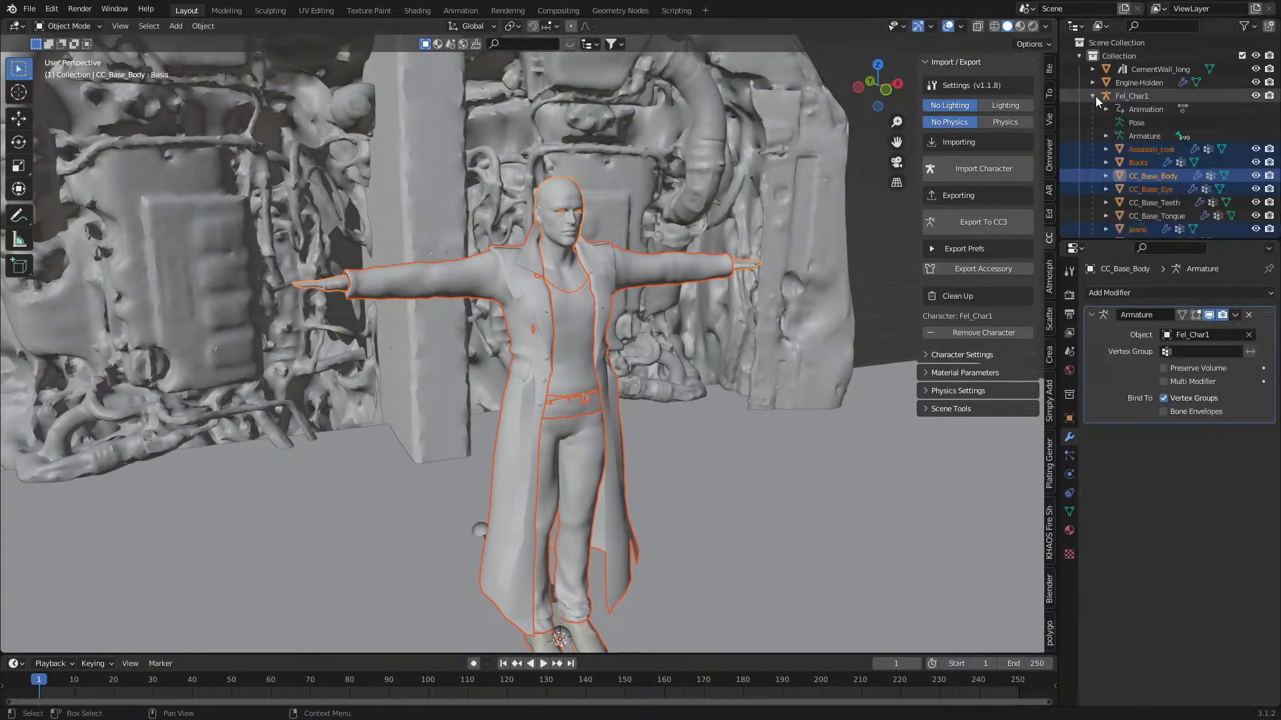
click(1149, 149)
scroll(1147, 187, down, 2)
shift+click(1145, 212)
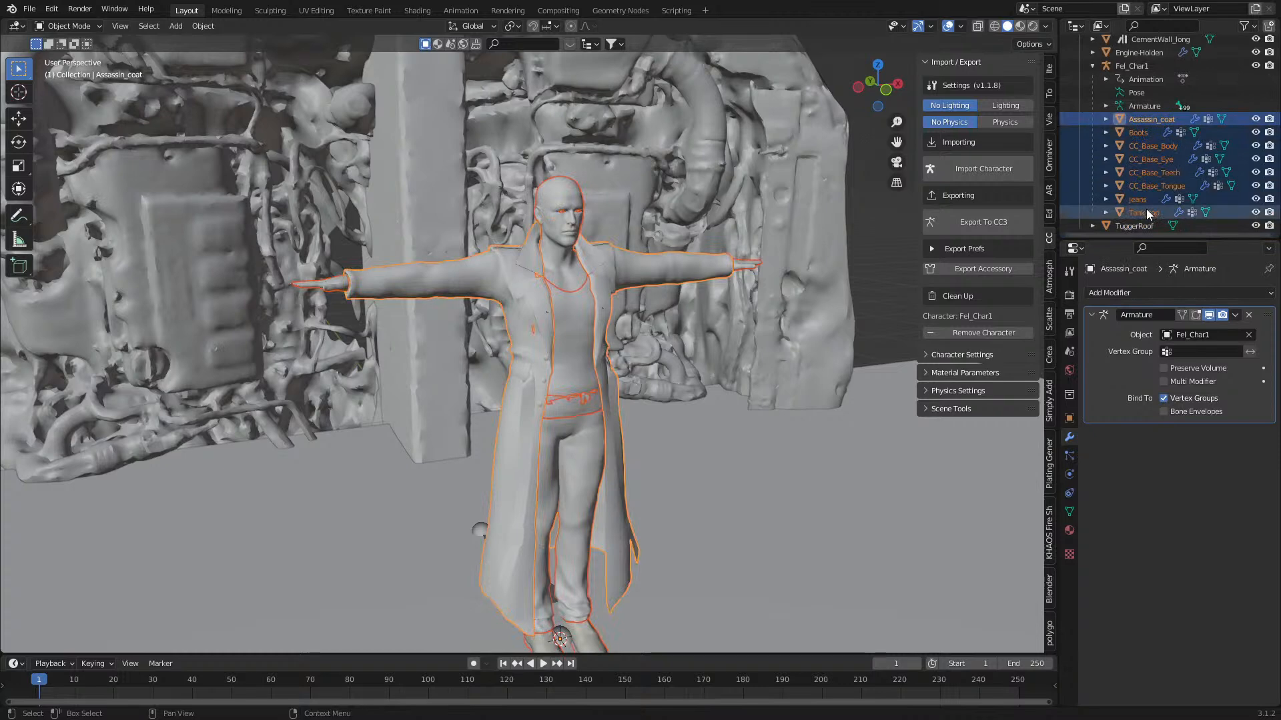
right_click(1146, 210)
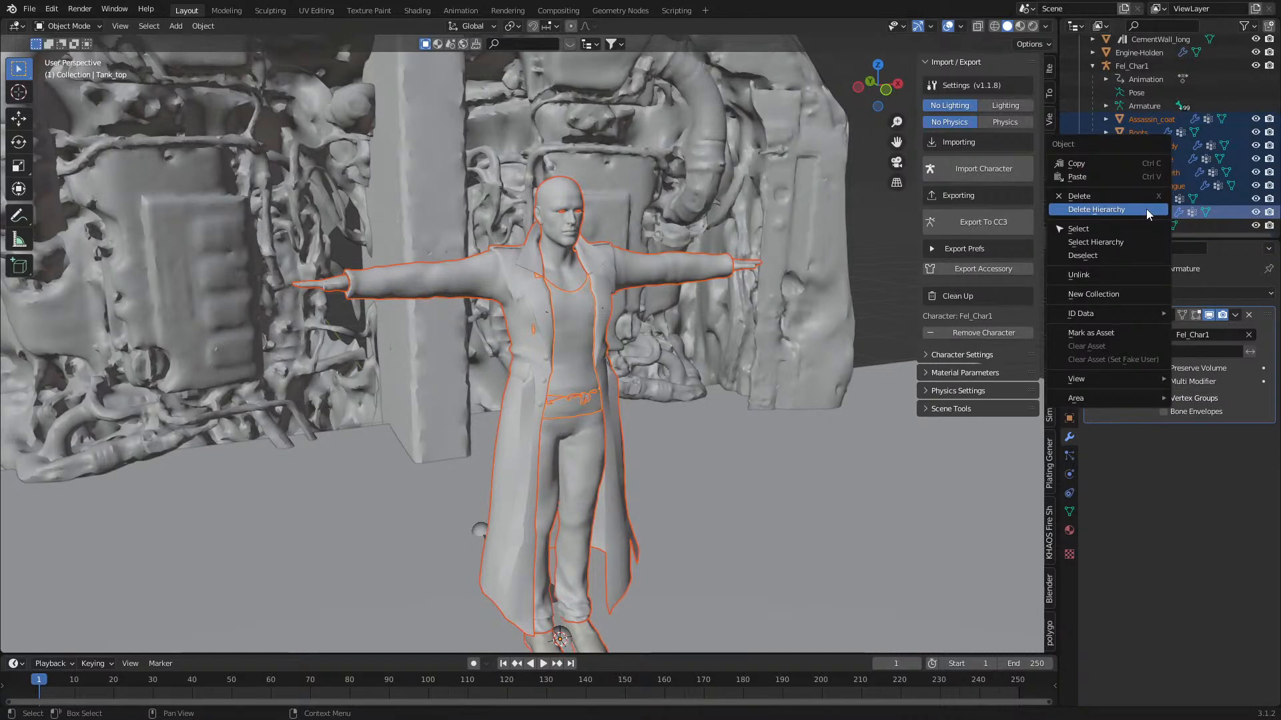
shift+click(572, 268)
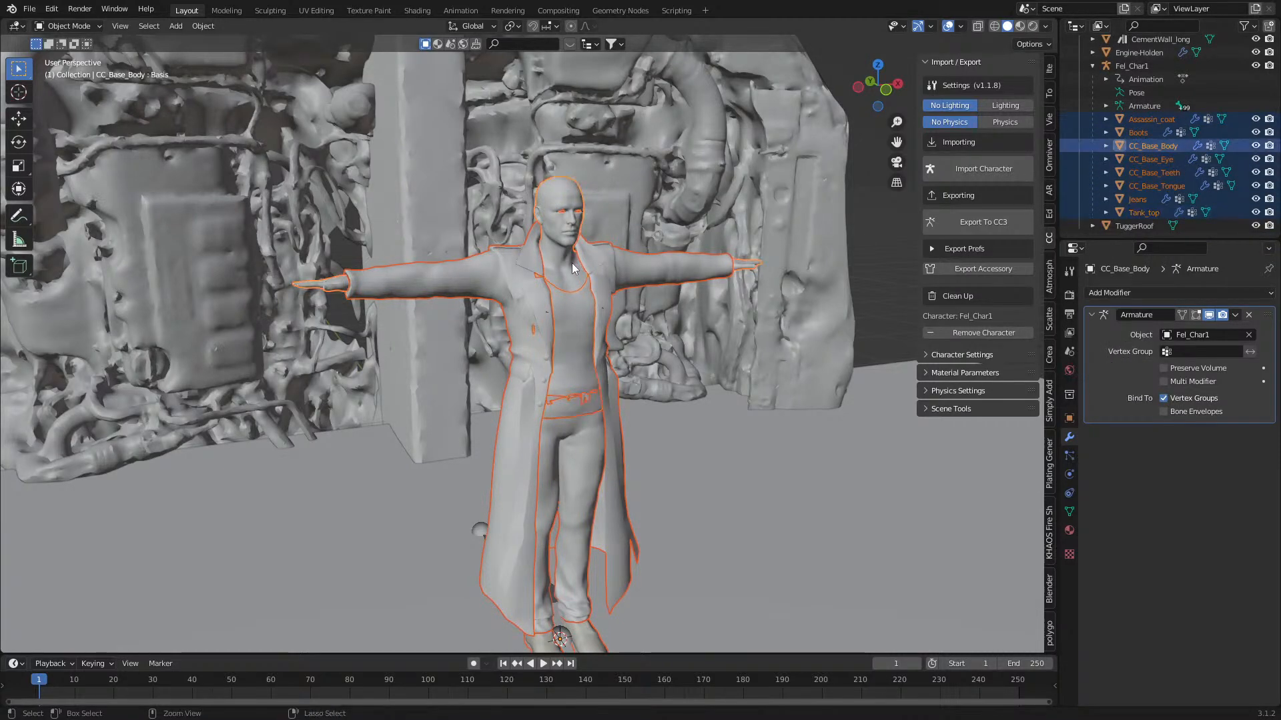
key(ctrl+j)
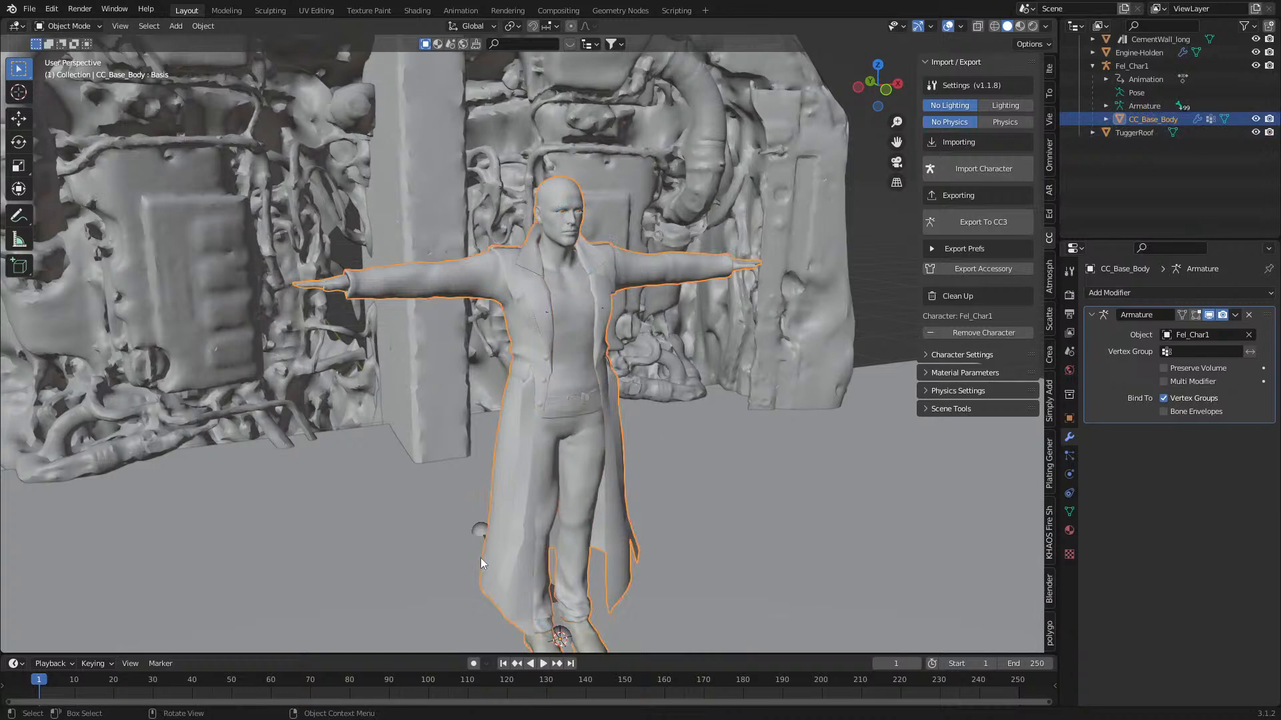
- Select the Fel_Char1 armature and expand the Quick Rig options of Auto-Rig Pro
click(478, 527)
key(KP_Decimal)
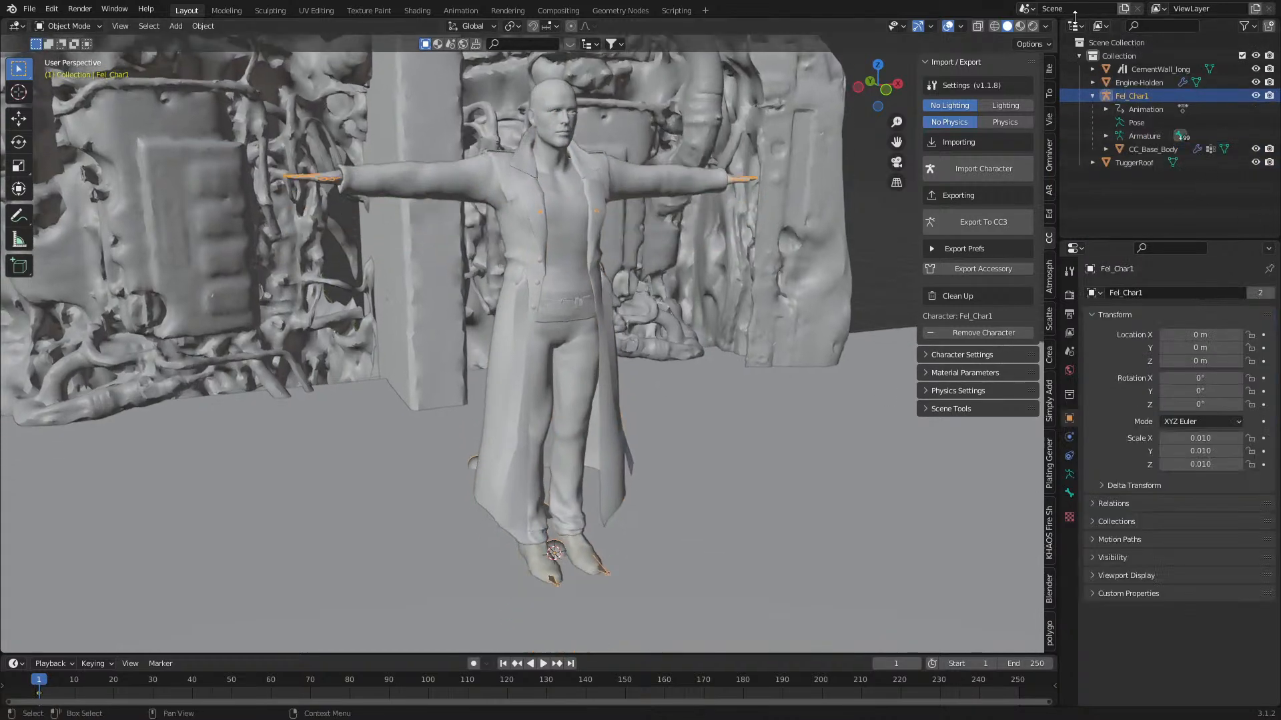
click(1049, 195)
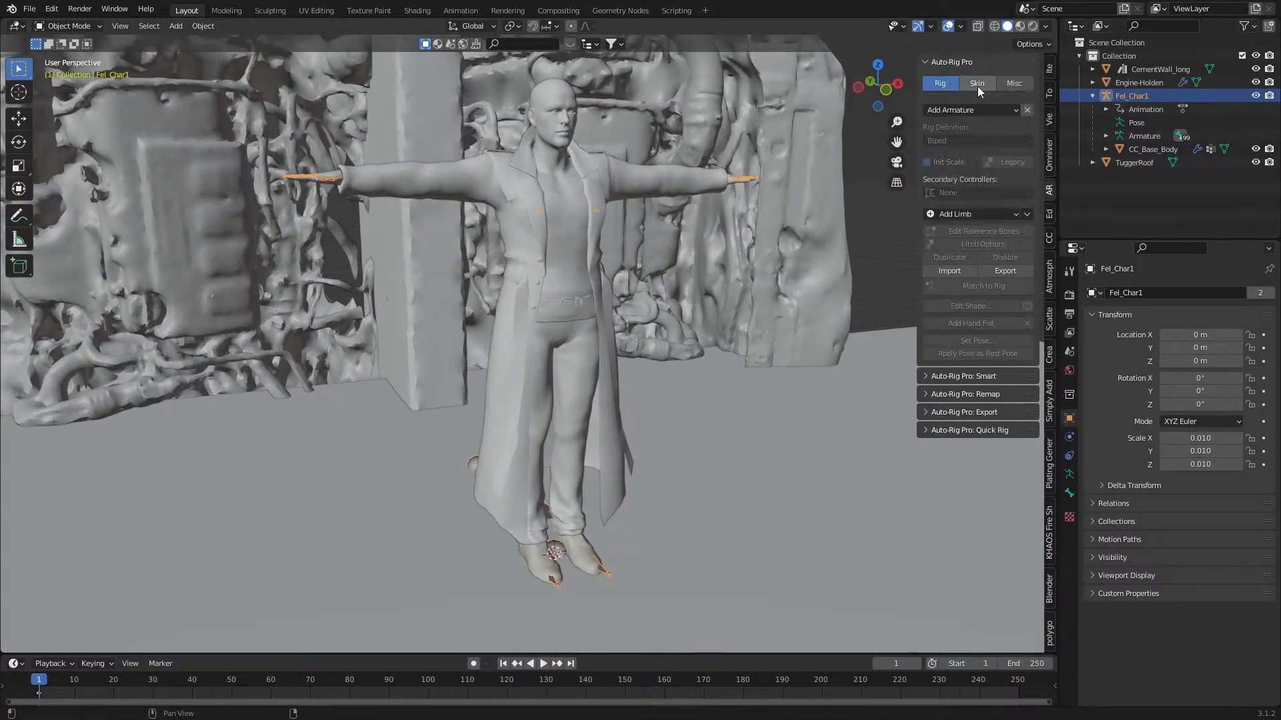
click(968, 430)
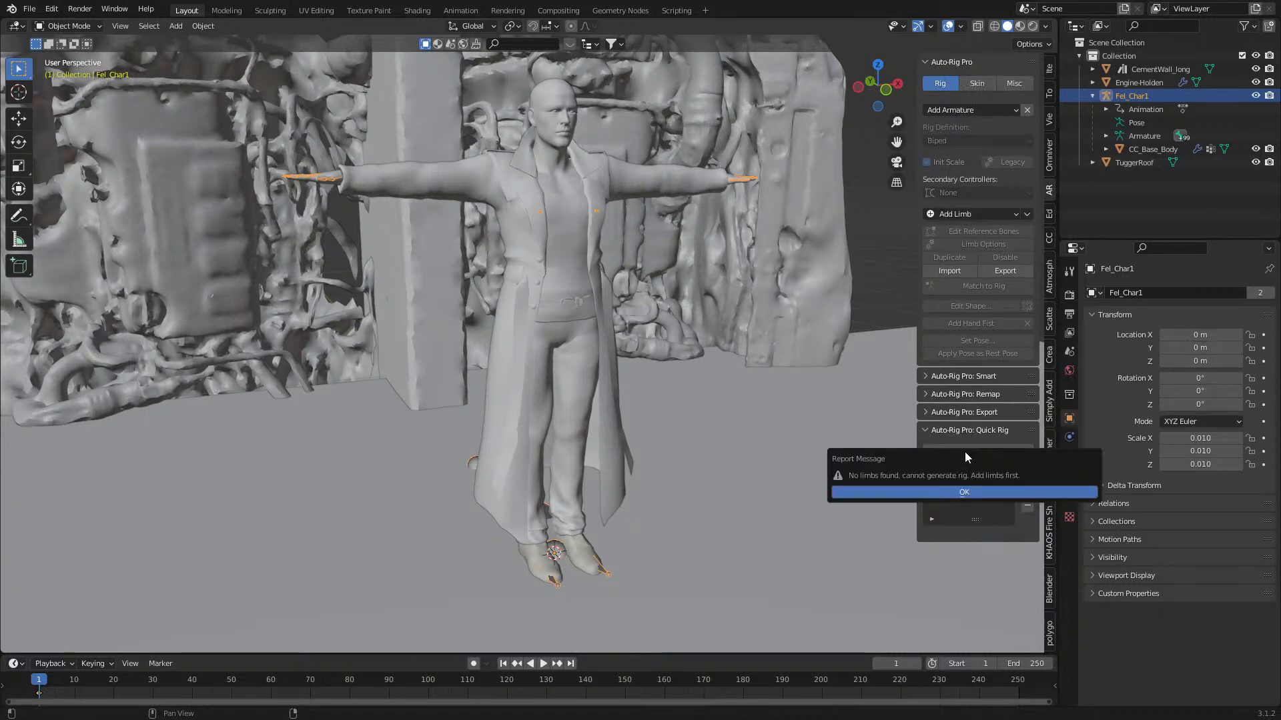
- Import a Quick Rig limb preset with Clear Current Limbs enabled and generate the rig for the character
click(974, 475)
click(987, 505)
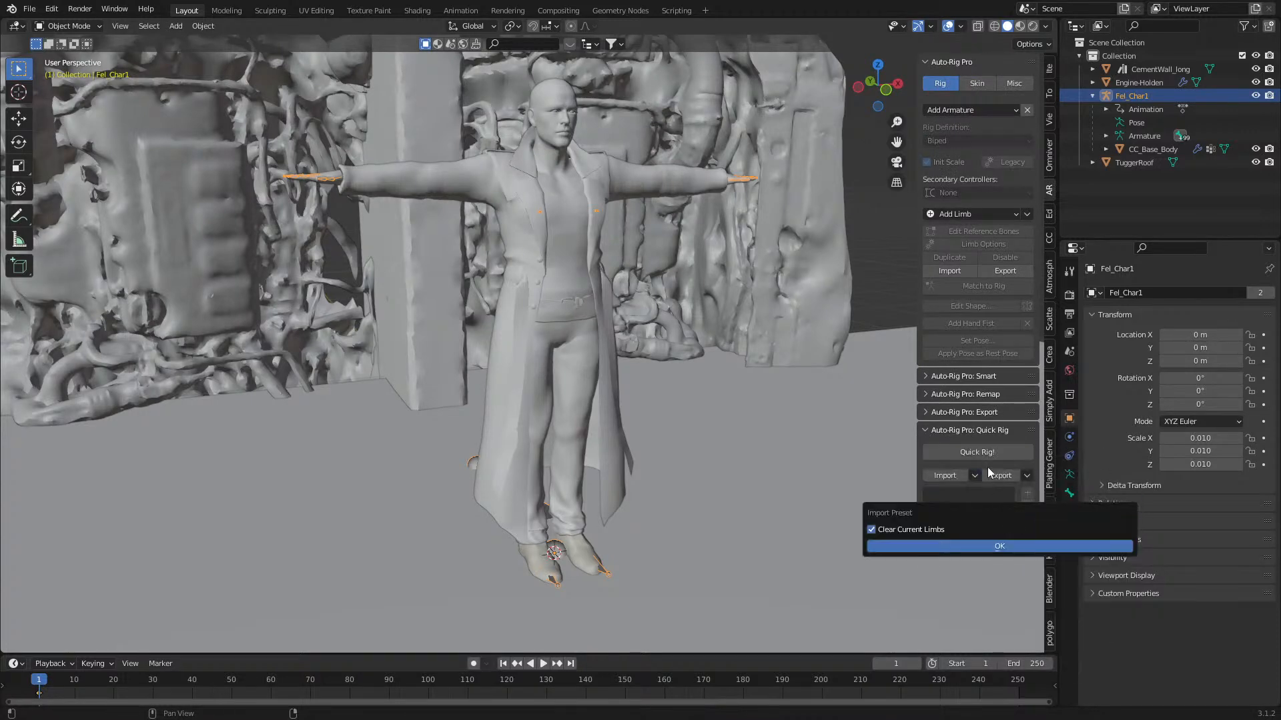
click(978, 546)
click(947, 452)
click(894, 522)
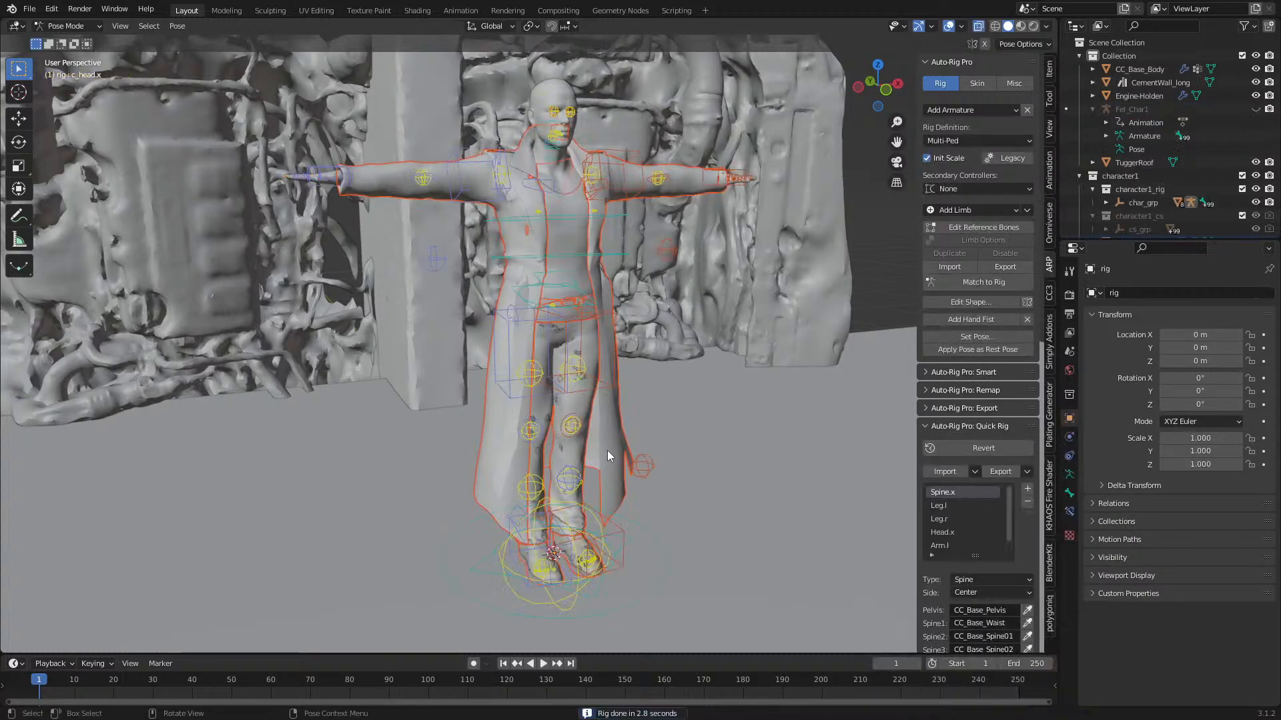
- Move the arm pole targets up and back to shoulder height behind the character in side view
middle_drag(492, 522, 603, 361)
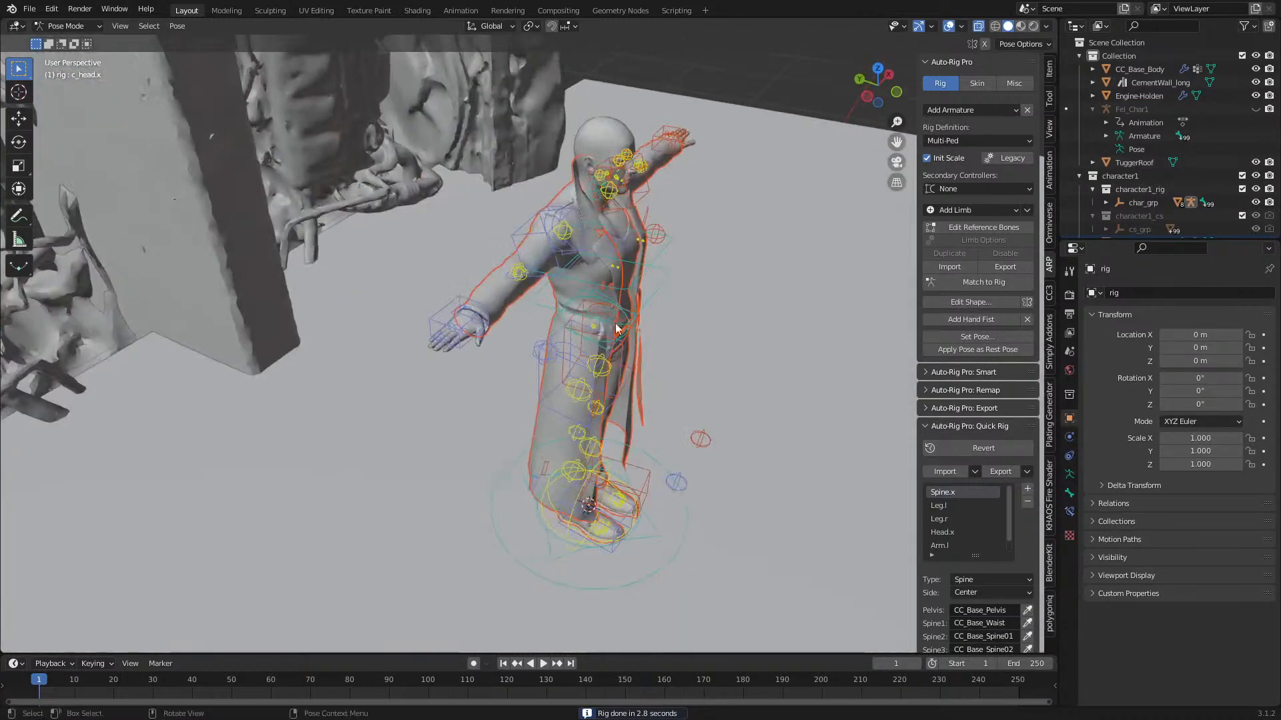
click(538, 353)
click(659, 241)
key(KP_3)
scroll(457, 352, up, 4)
key(g)
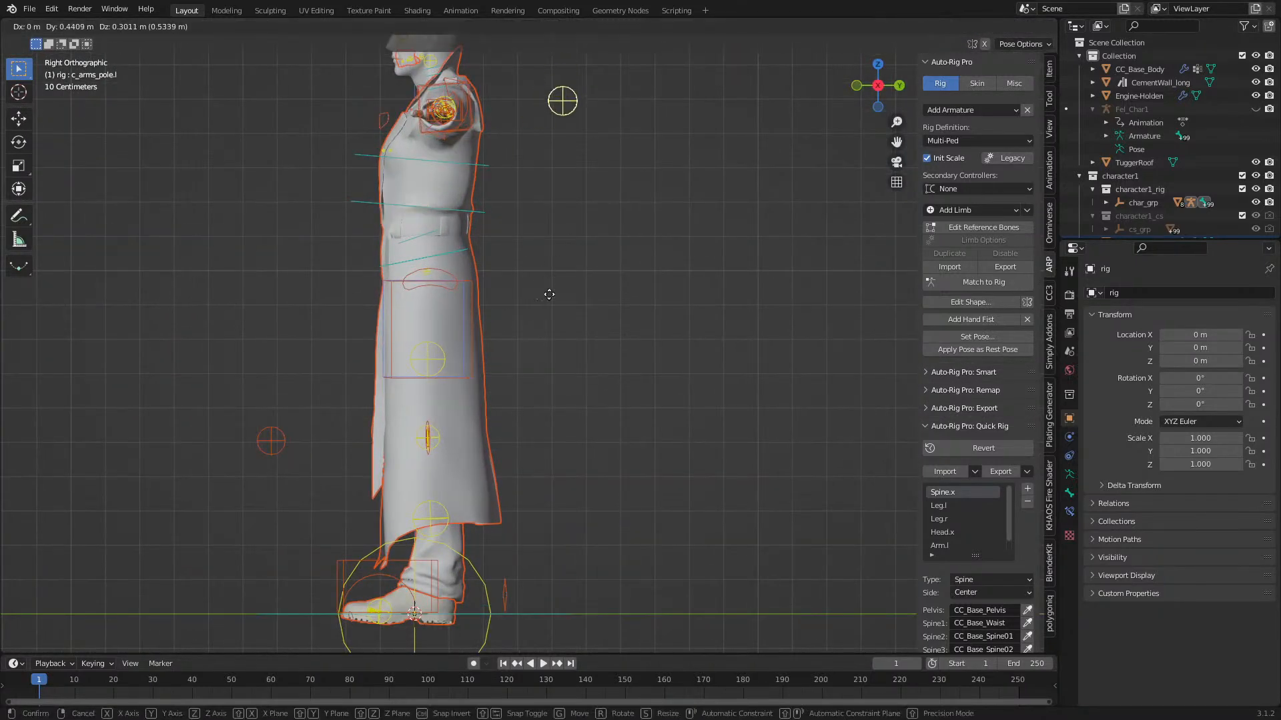
click(549, 300)
- Apply the current pose of all rig bones as the rest pose
key(a)
key(ctrl+a)
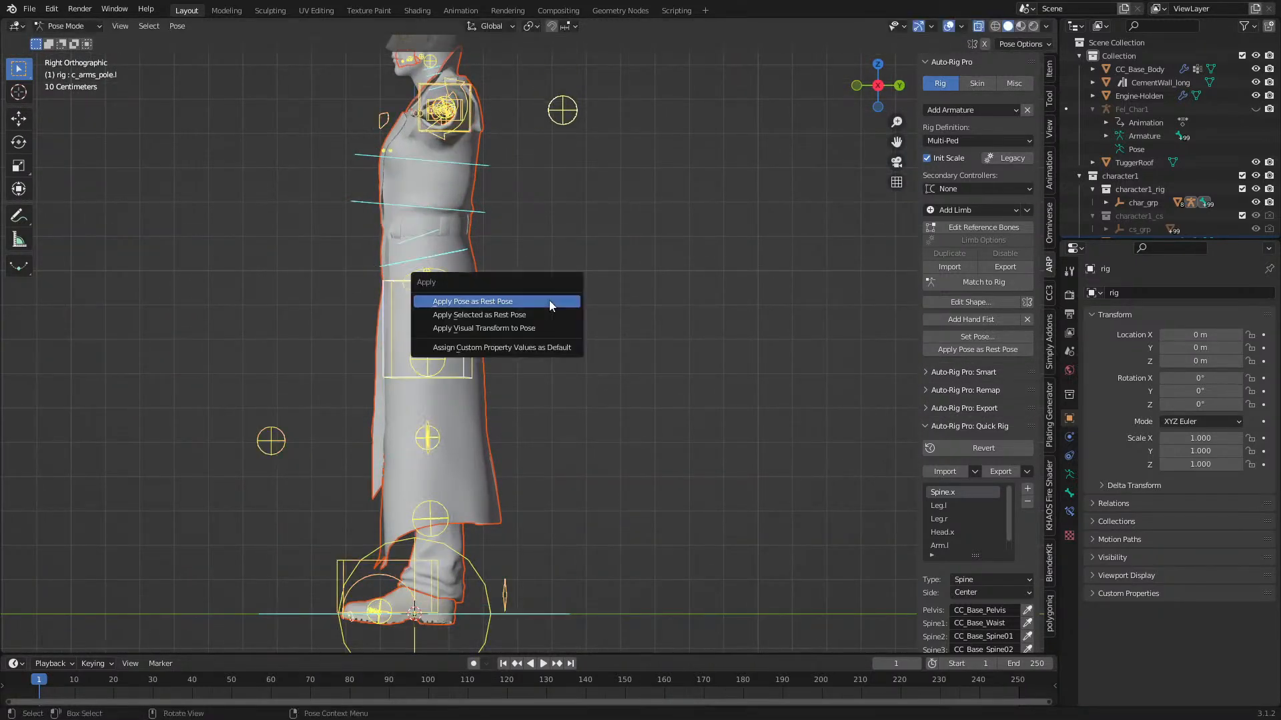
click(550, 300)
middle_drag(549, 300, 634, 340)
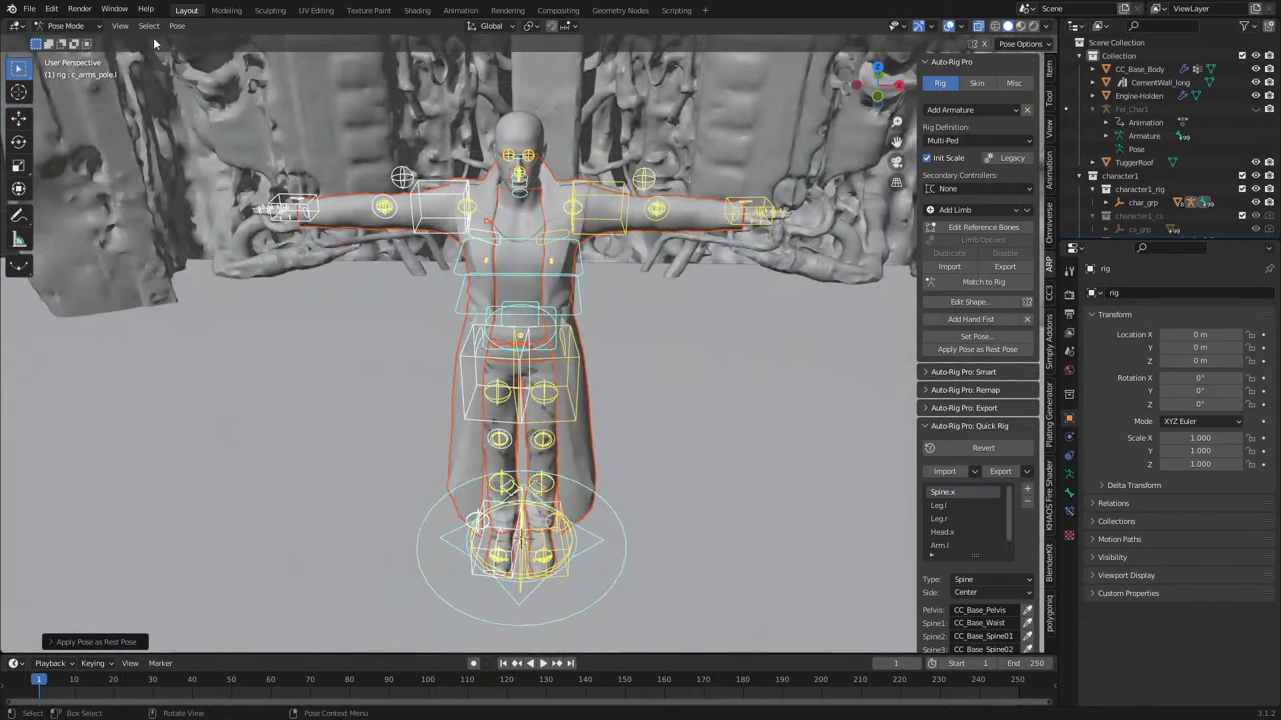
- Leave Pose Mode, select only the rig so the character mesh is deselected, and return to Pose Mode
click(92, 28)
click(96, 40)
click(396, 175)
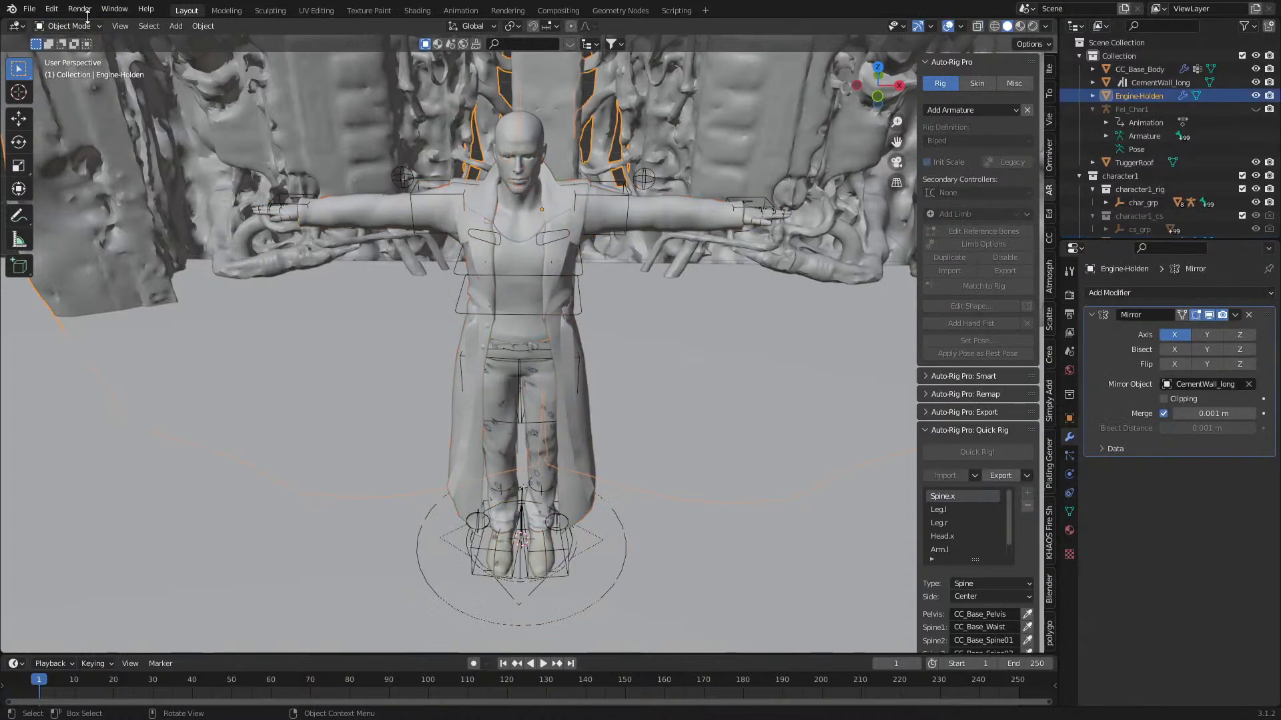
click(404, 178)
click(67, 26)
click(86, 76)
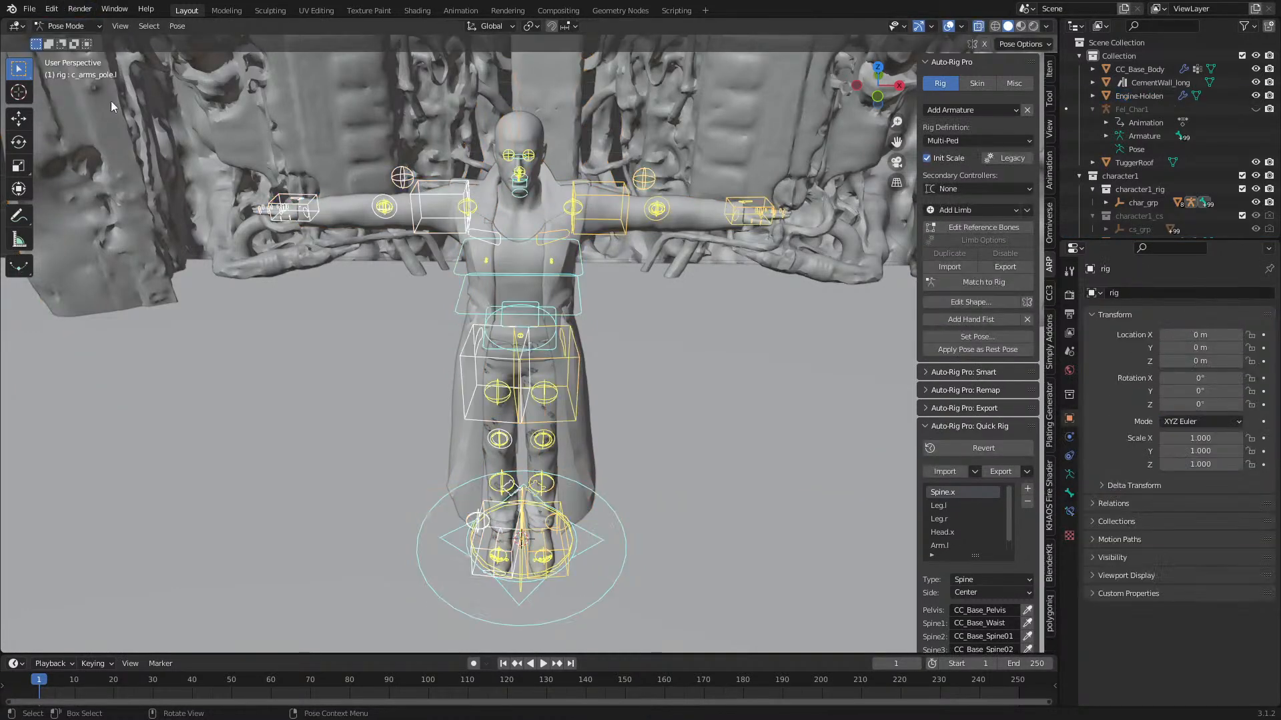
- Rotate the rig's c_pos control 180° about Z to face the character toward the engine wall
scroll(441, 371, down, 6)
click(547, 452)
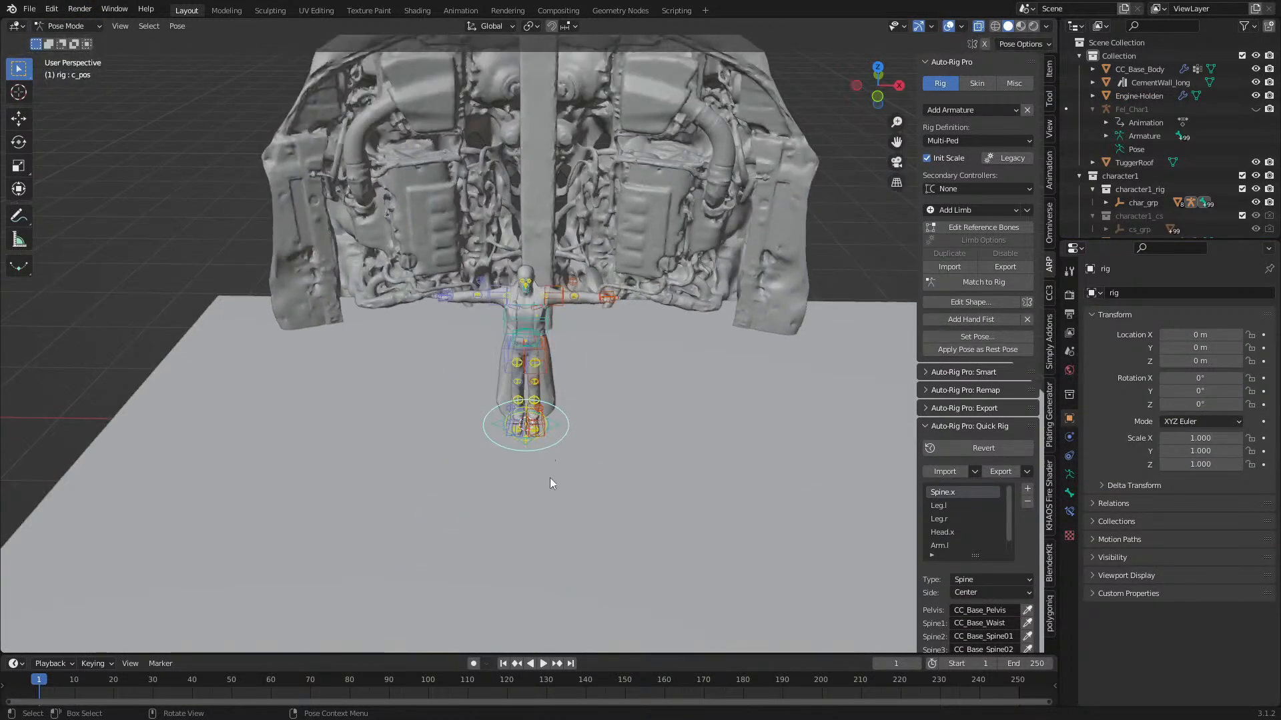
text(rz180)
key(Return)
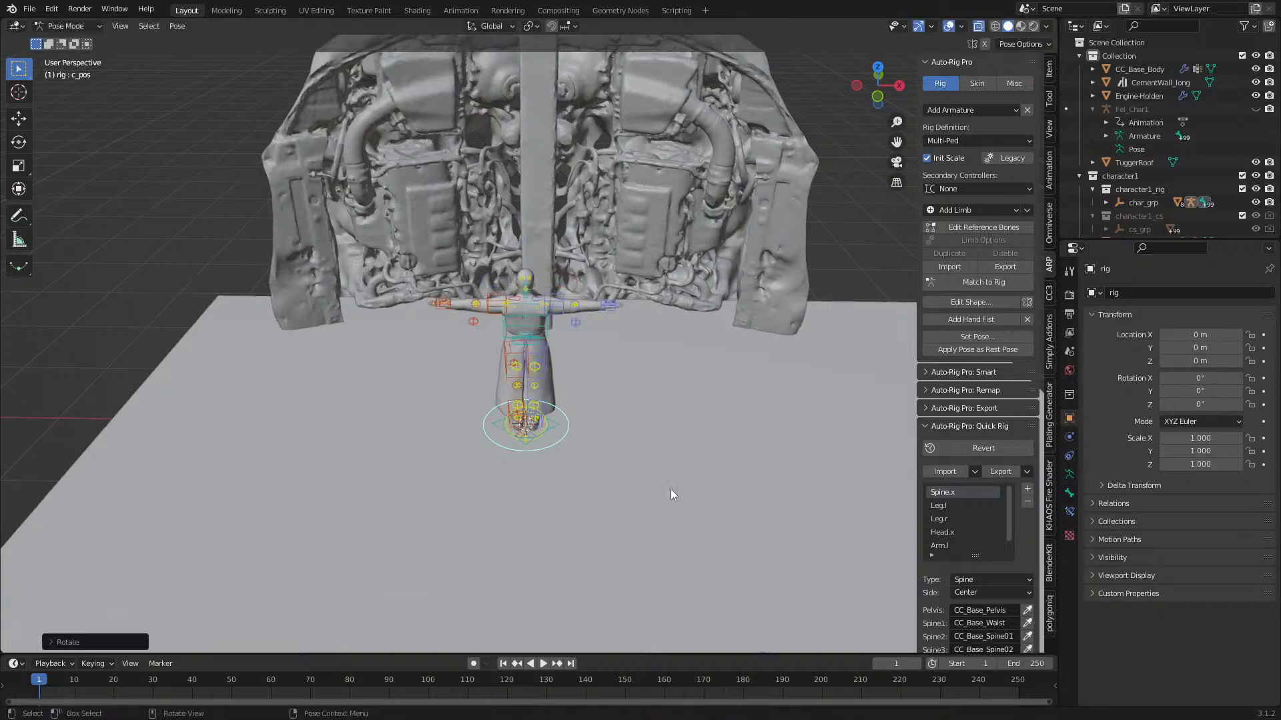
- Spread the character's feet by moving the right and left foot IK controls outward along X
scroll(571, 427, up, 8)
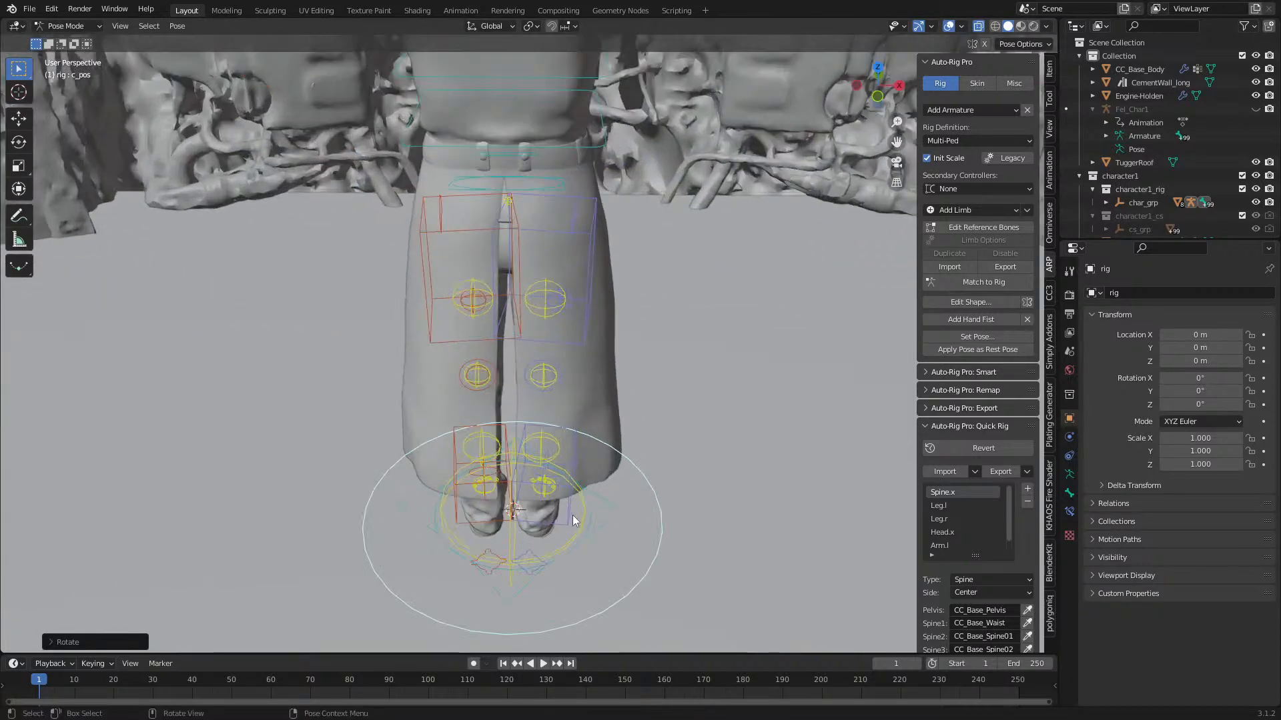
click(576, 524)
key(g)
key(x)
click(616, 527)
click(492, 532)
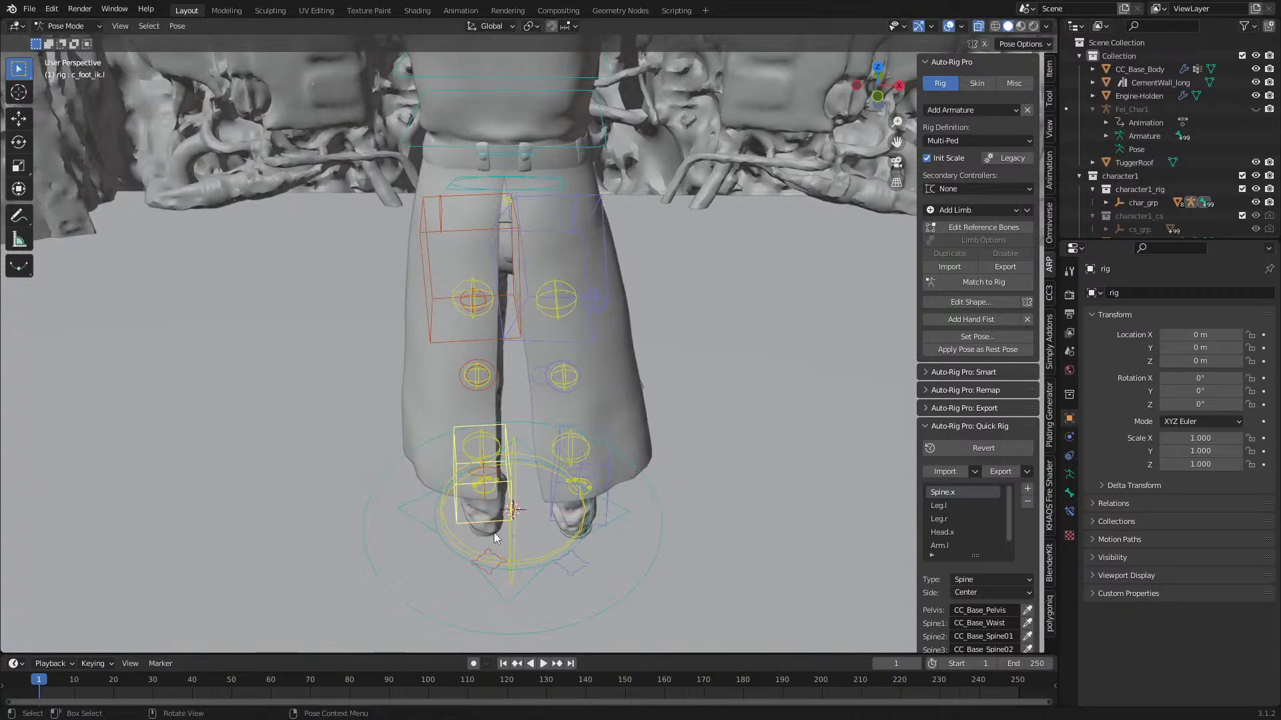
key(g)
key(x)
click(443, 532)
- Lower the c_root_master.x control slightly along Z to settle the hips
shift+middle_drag(484, 237, 603, 235)
shift+middle_drag(627, 164, 582, 234)
click(584, 266)
key(g)
key(z)
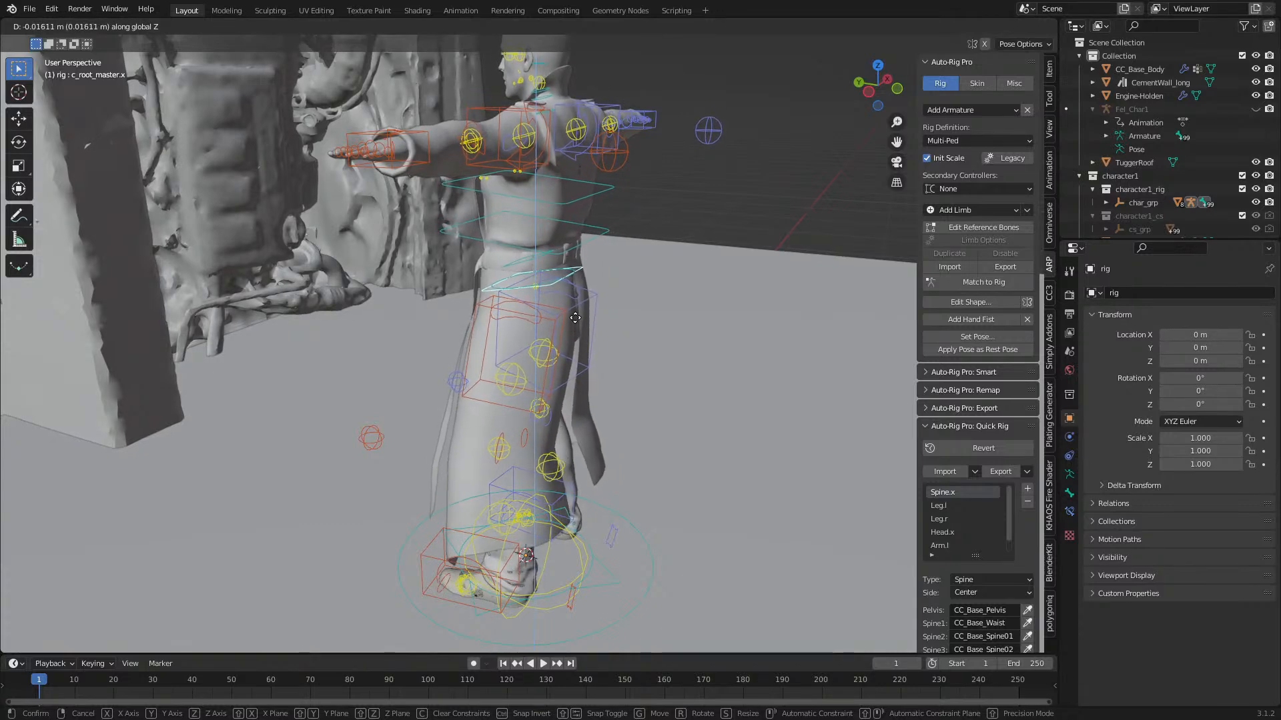
click(572, 316)
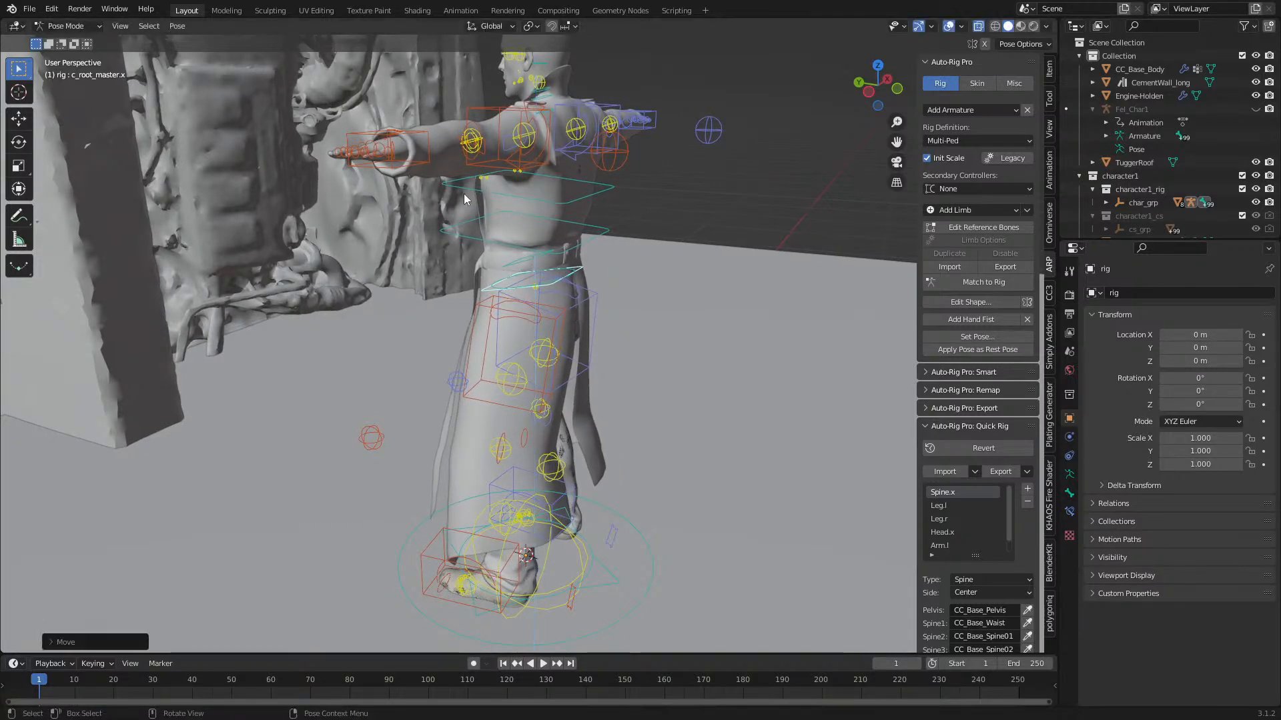
- Rotate the left hand IK control and move it down so the arm hangs beside the body in front view
click(404, 157)
key(KP_3)
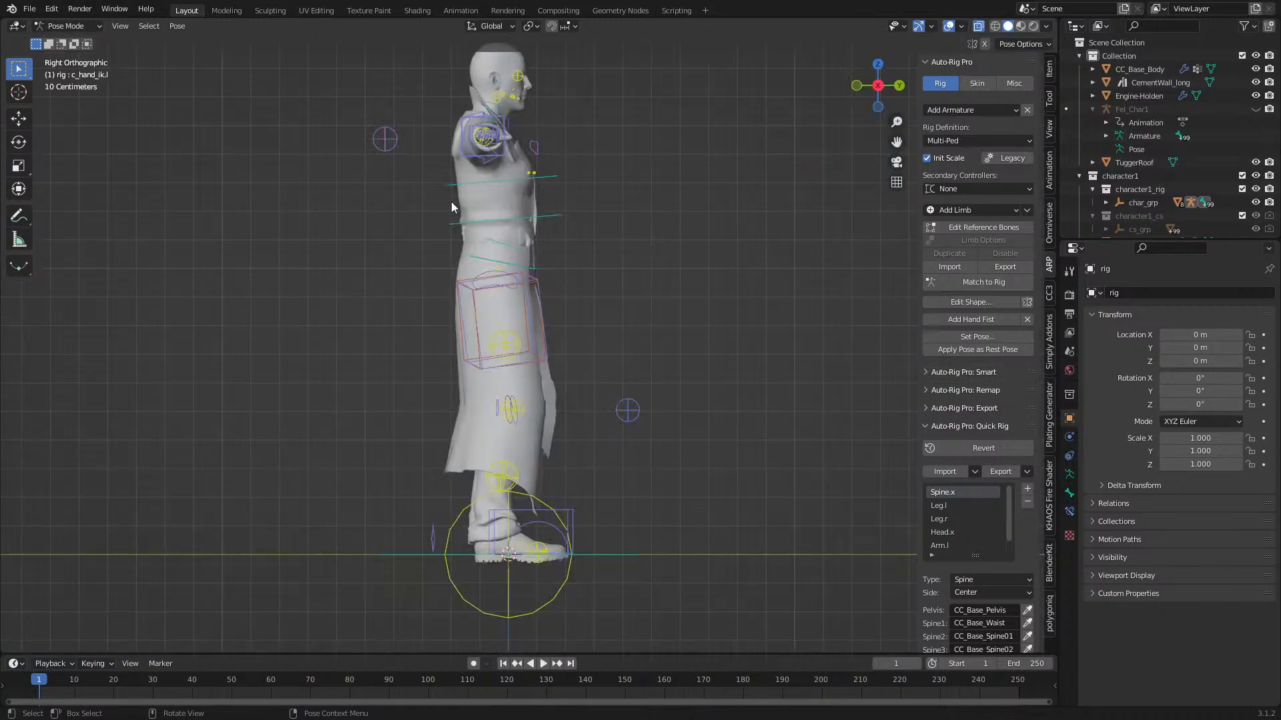
key(KP_1)
key(r)
click(497, 140)
key(g)
click(519, 153)
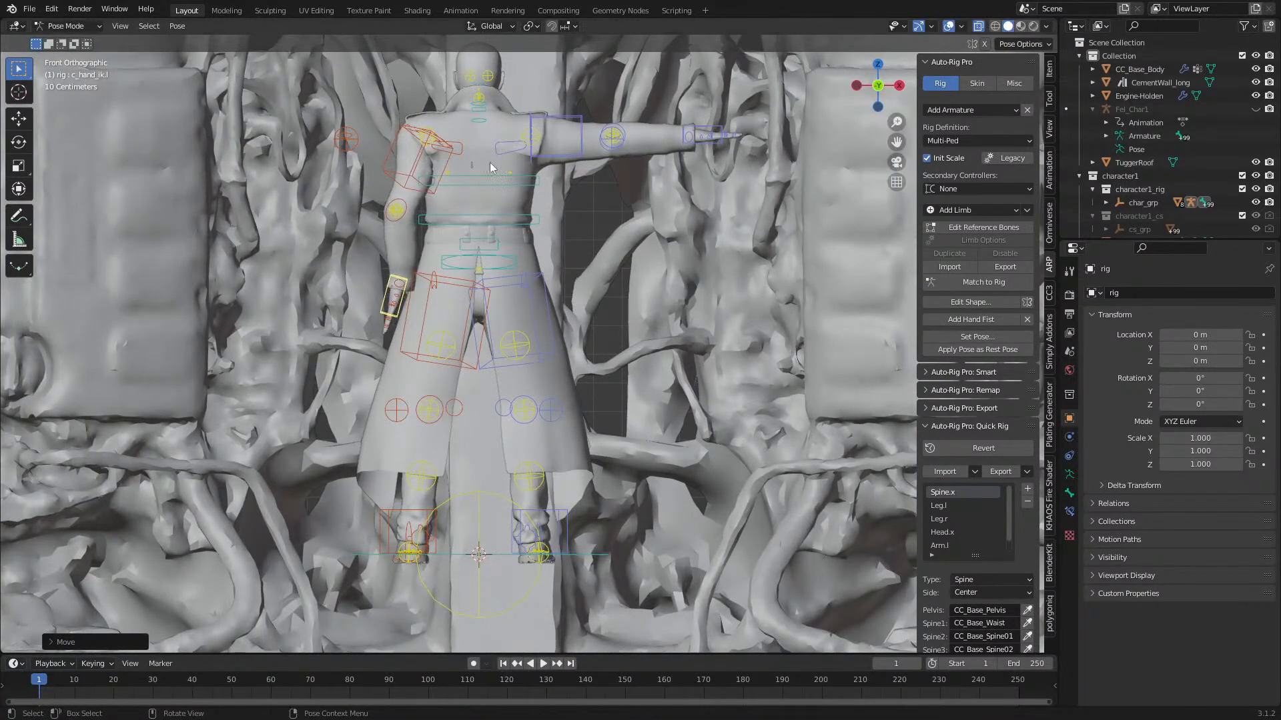
- Rotate the left shoulder control downward and paste the left shoulder and hand poses mirrored onto the right side
click(461, 150)
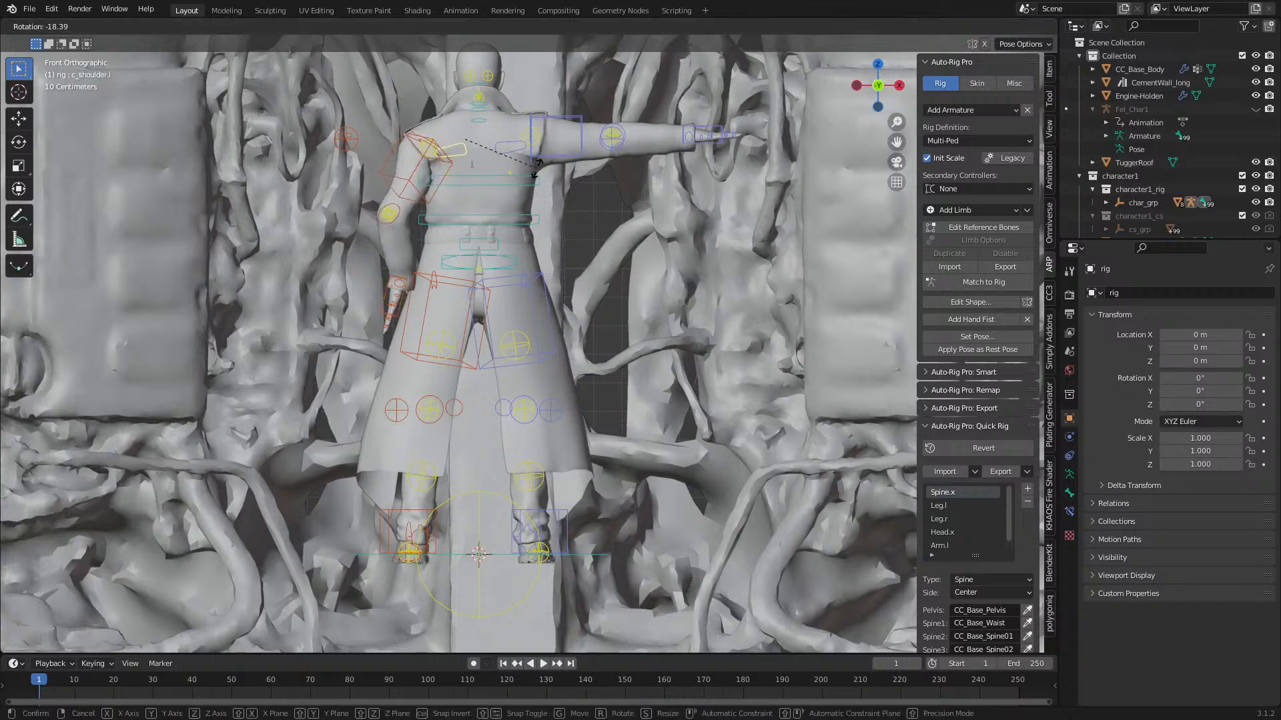
key(r)
click(587, 208)
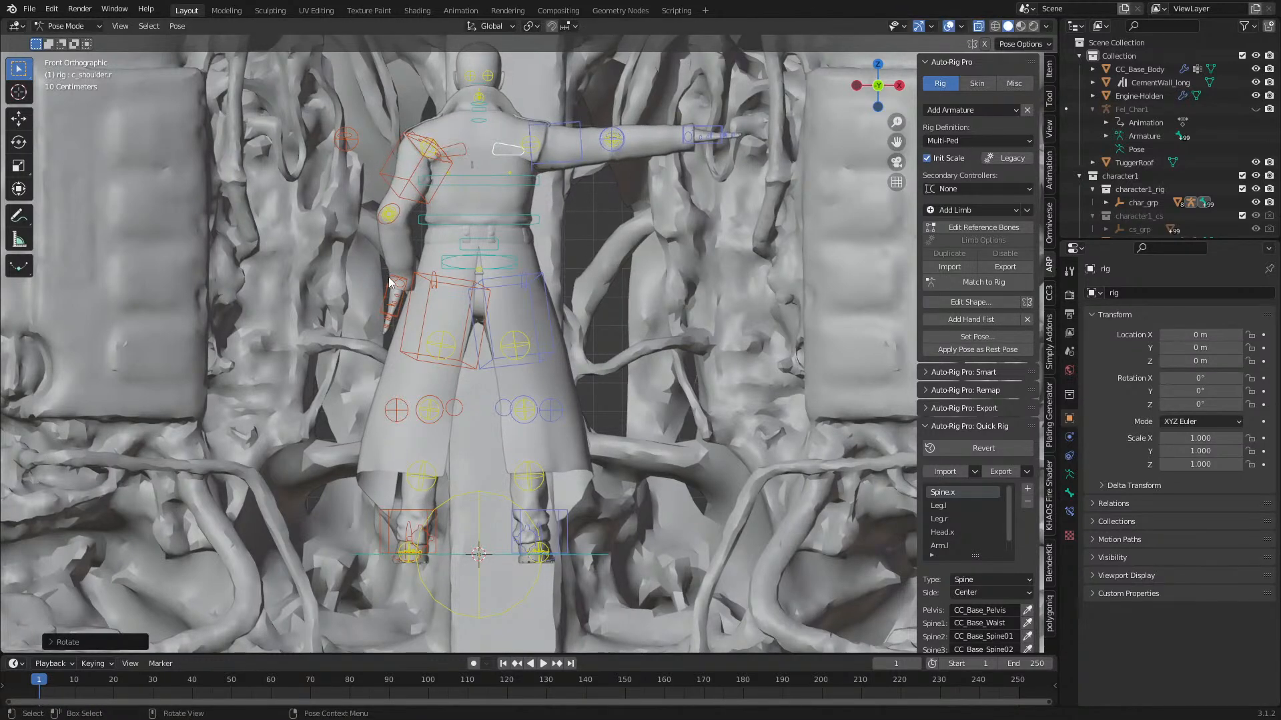
ctrl+click(387, 296)
key(ctrl+c)
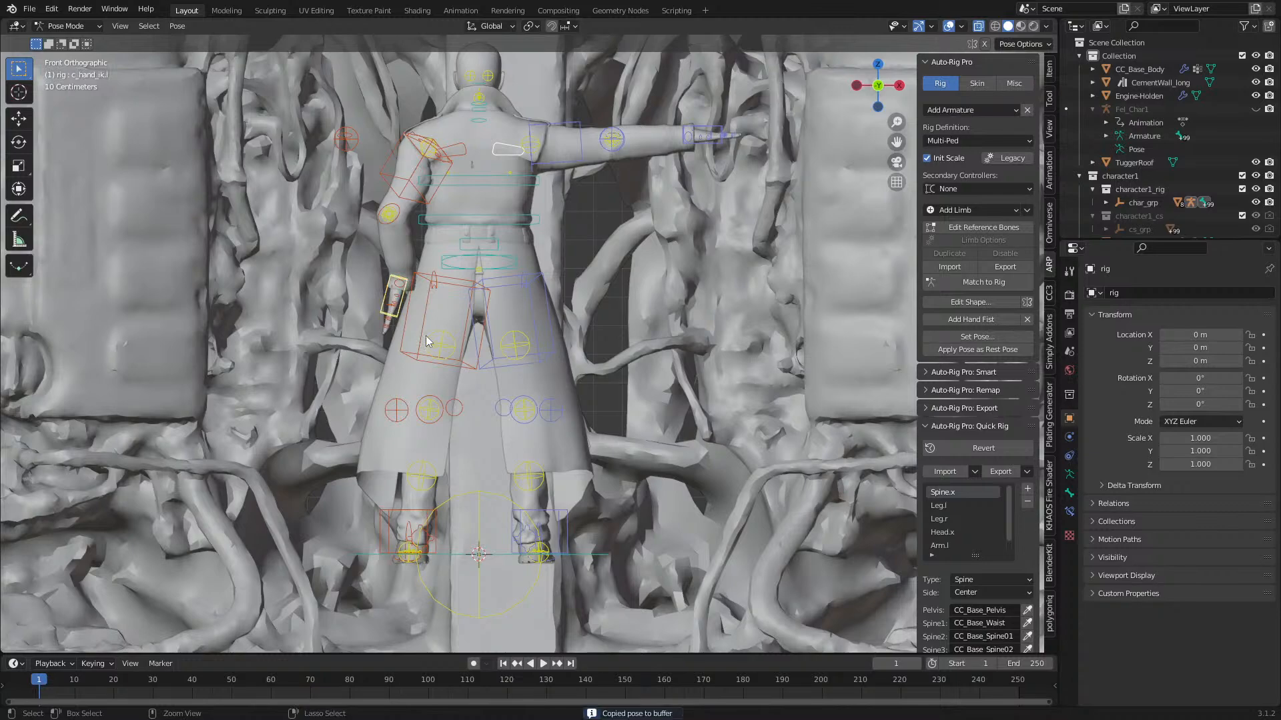
key(ctrl+shift+v)
- Move the left hand IK control forward, away from the body, in top view
middle_drag(426, 335, 520, 375)
key(KP_3)
key(ctrl+KP_1)
key(KP_7)
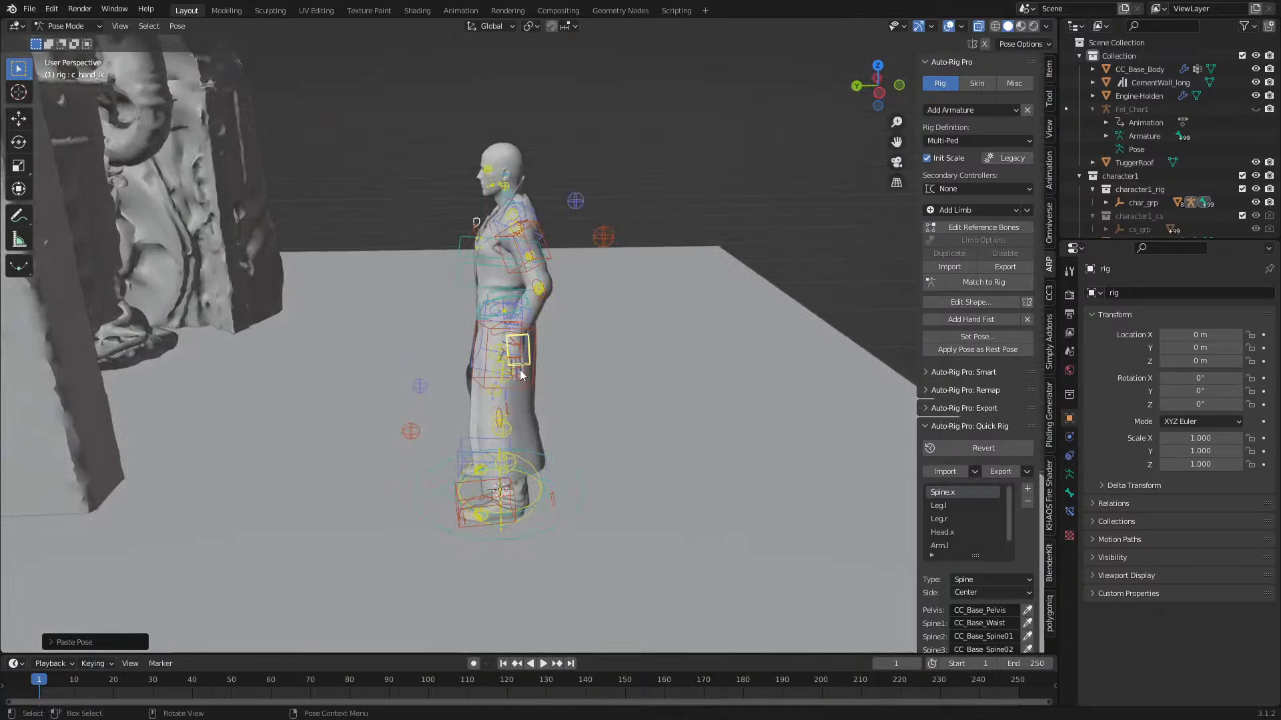
key(KP_7)
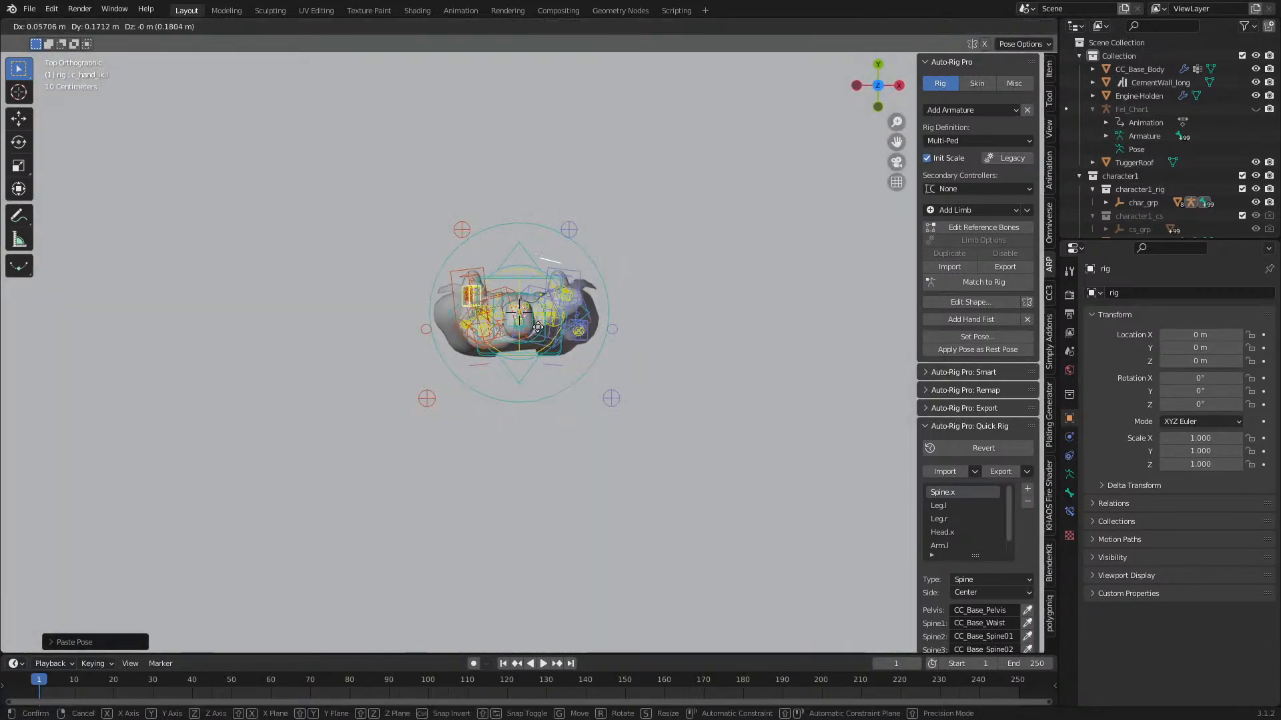
click(449, 341)
click(451, 330)
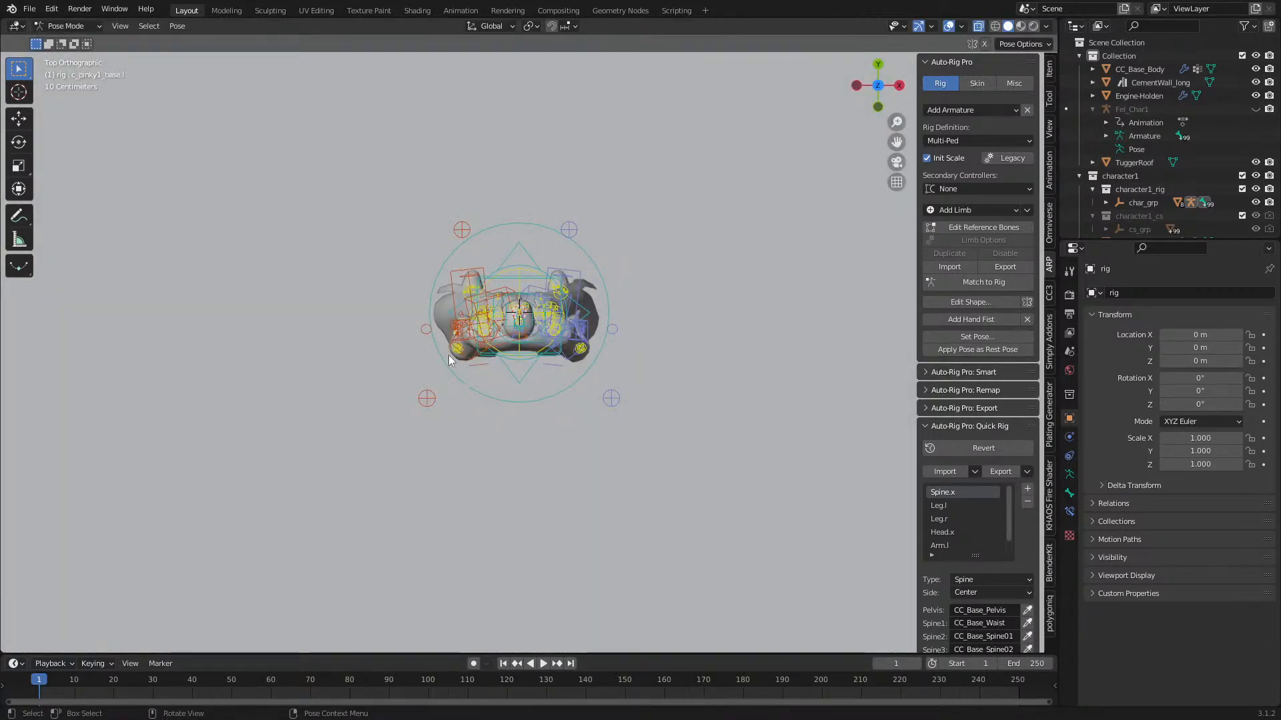
click(449, 325)
key(g)
click(467, 258)
- Rotate the left hand IK control and place the hand in front of the waist with the elbow bent
middle_drag(467, 259, 326, 262)
scroll(492, 391, up, 3)
scroll(492, 391, up, 2)
key(r)
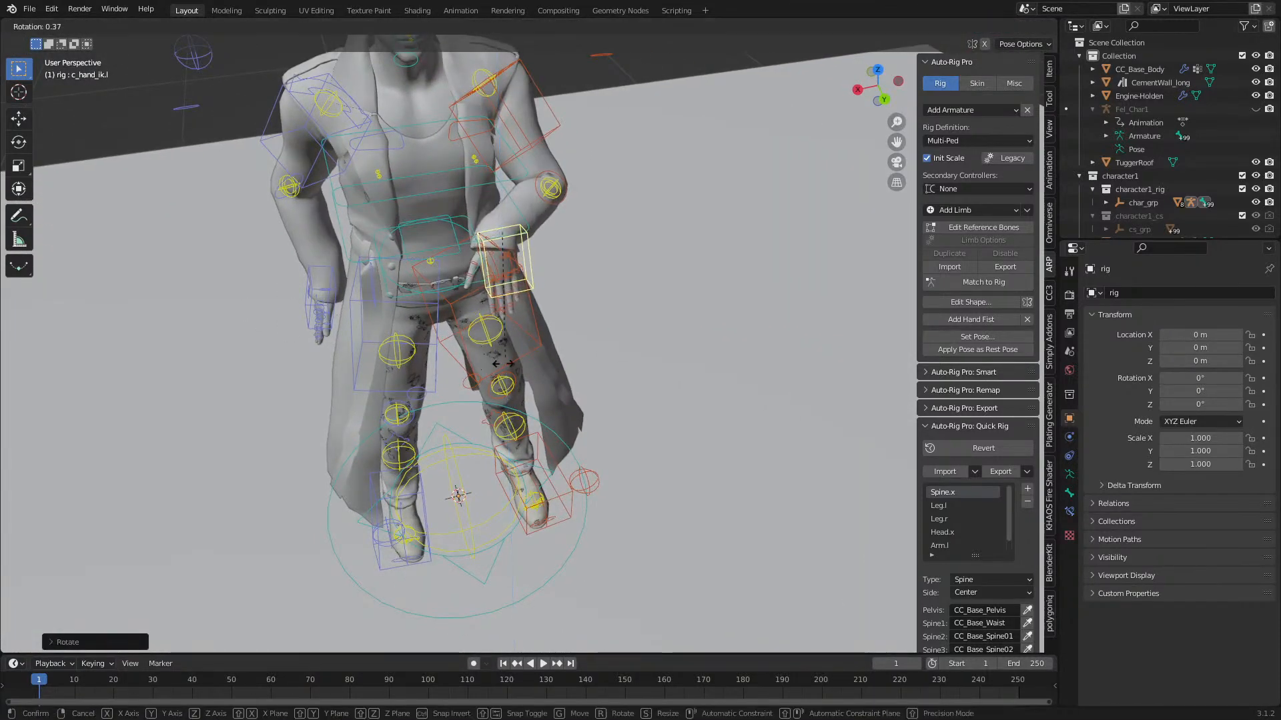
click(495, 288)
key(g)
click(462, 281)
- Rotate the left shoulder control about global Z and adjust its angle in top view
middle_drag(462, 281, 515, 146)
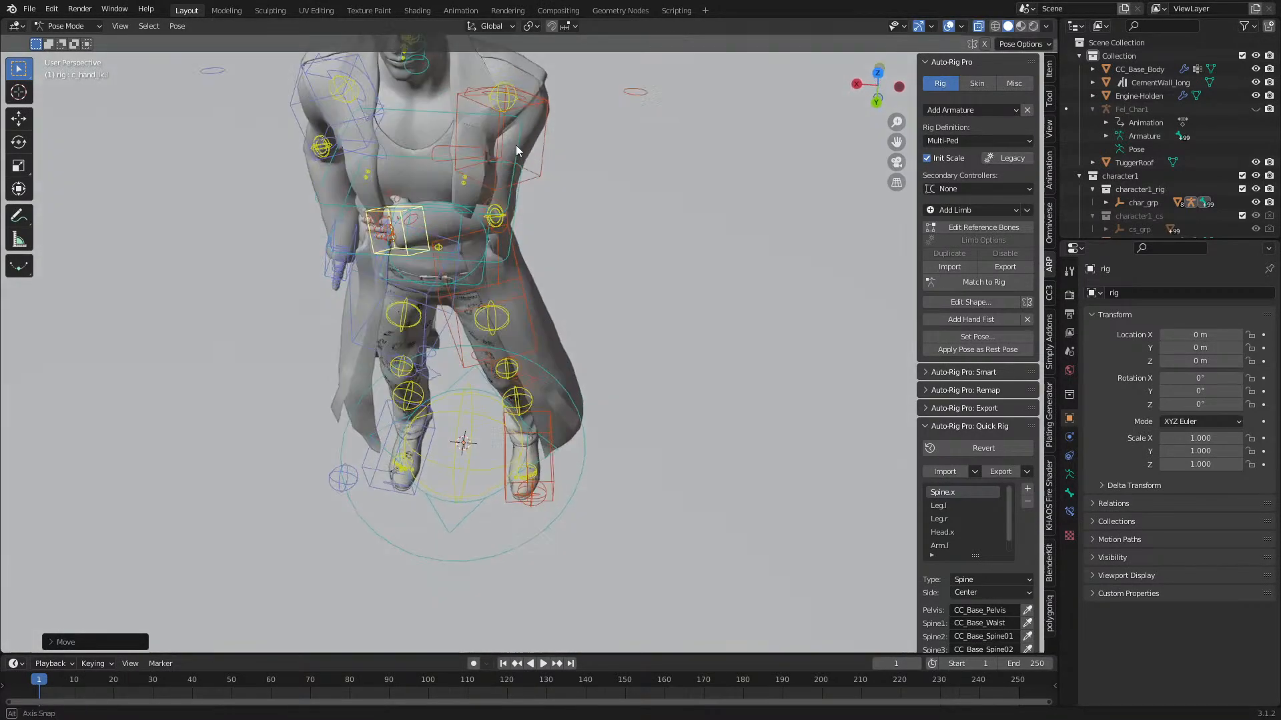
click(450, 154)
key(r)
key(z)
click(609, 251)
key(r)
key(z)
click(536, 297)
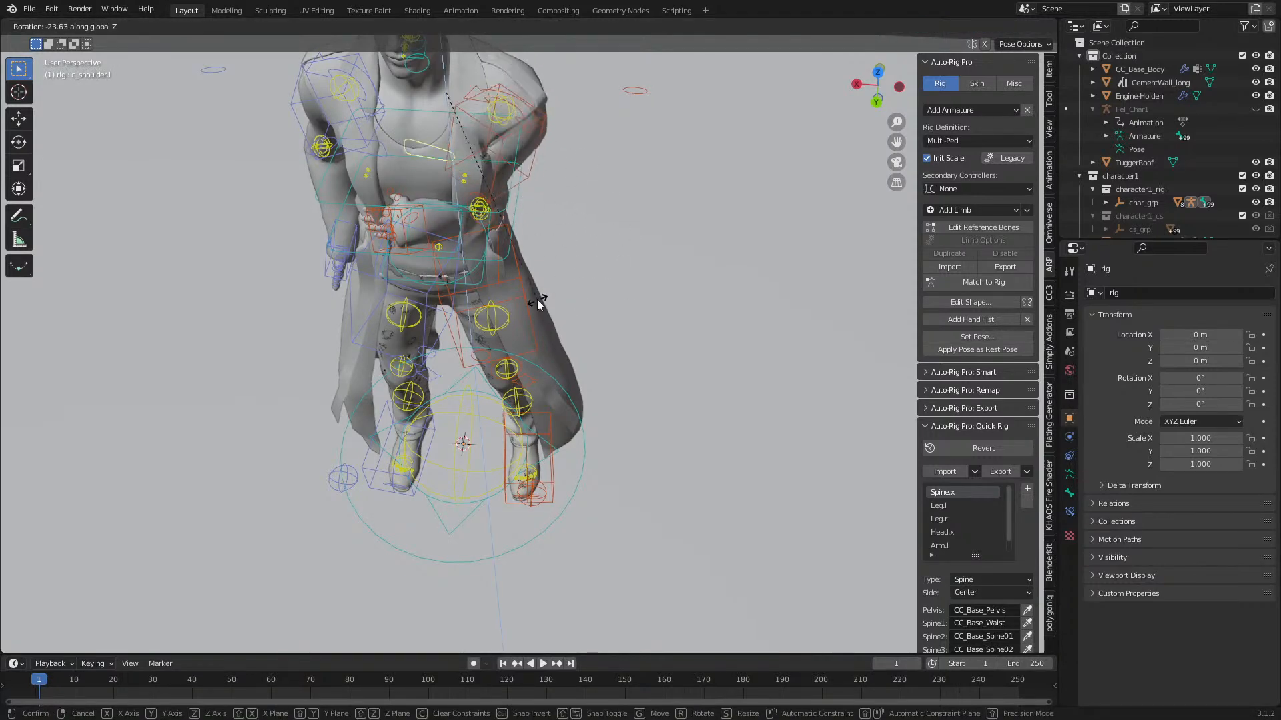
key(KP_7)
key(r)
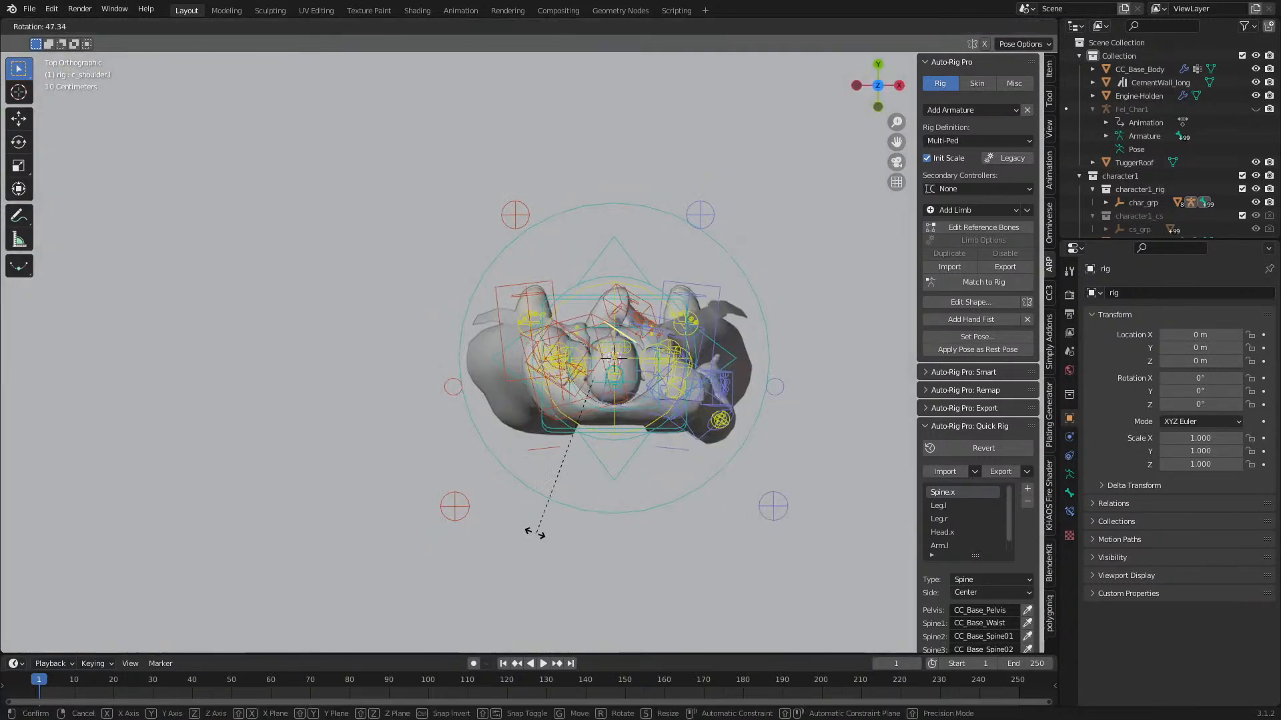
click(604, 404)
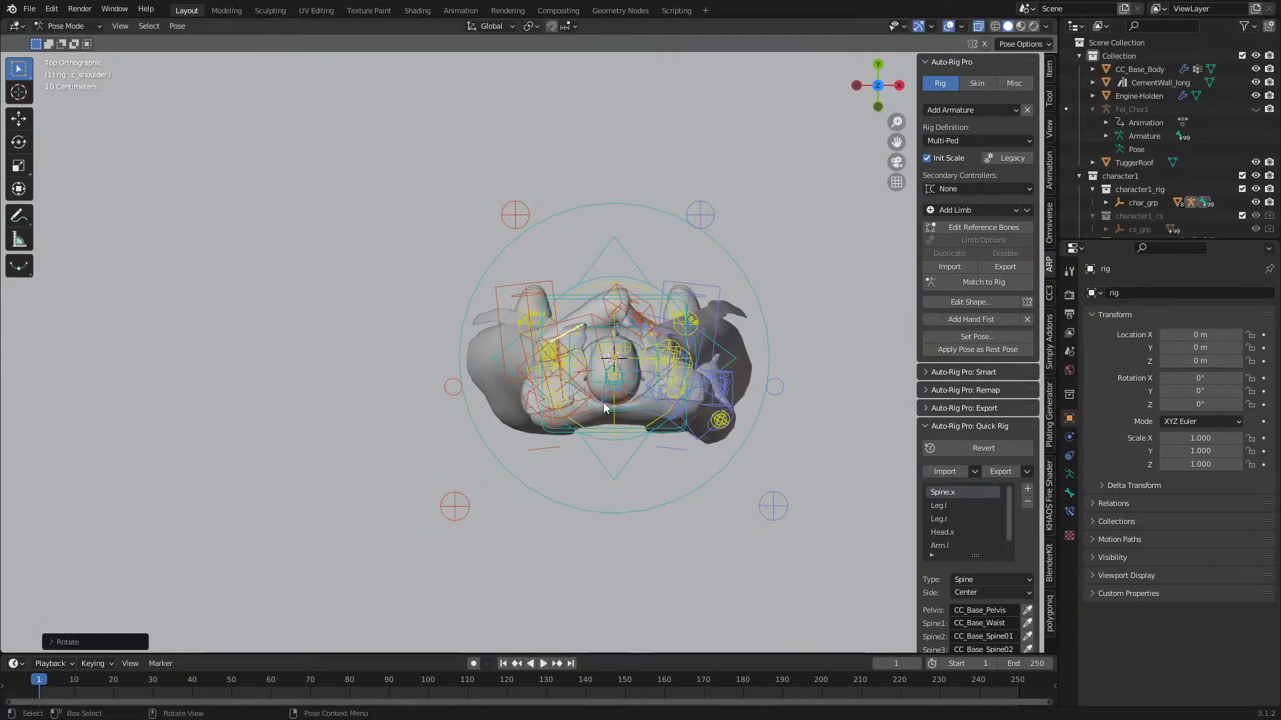
- Move the left arm's pole control about 0.3 m along Y in the top view and select the left hand's IK control
click(456, 505)
key(g)
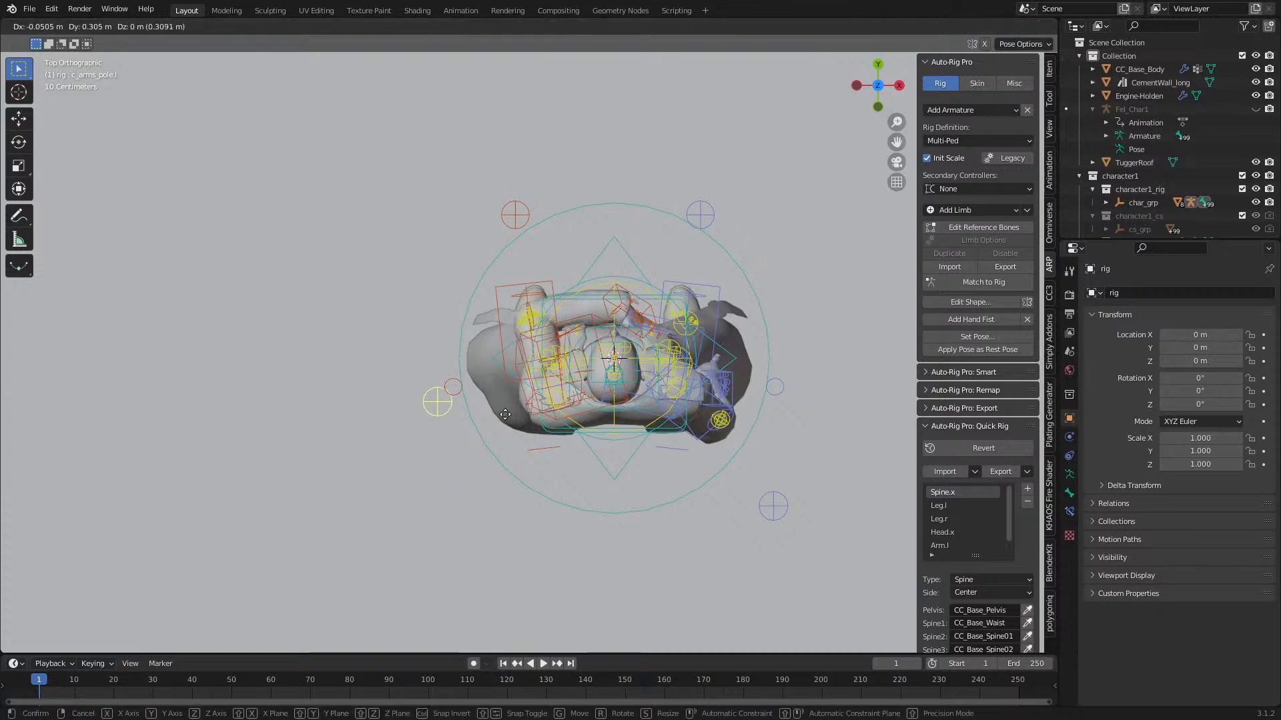
click(460, 400)
middle_drag(460, 400, 378, 287)
click(466, 217)
click(320, 331)
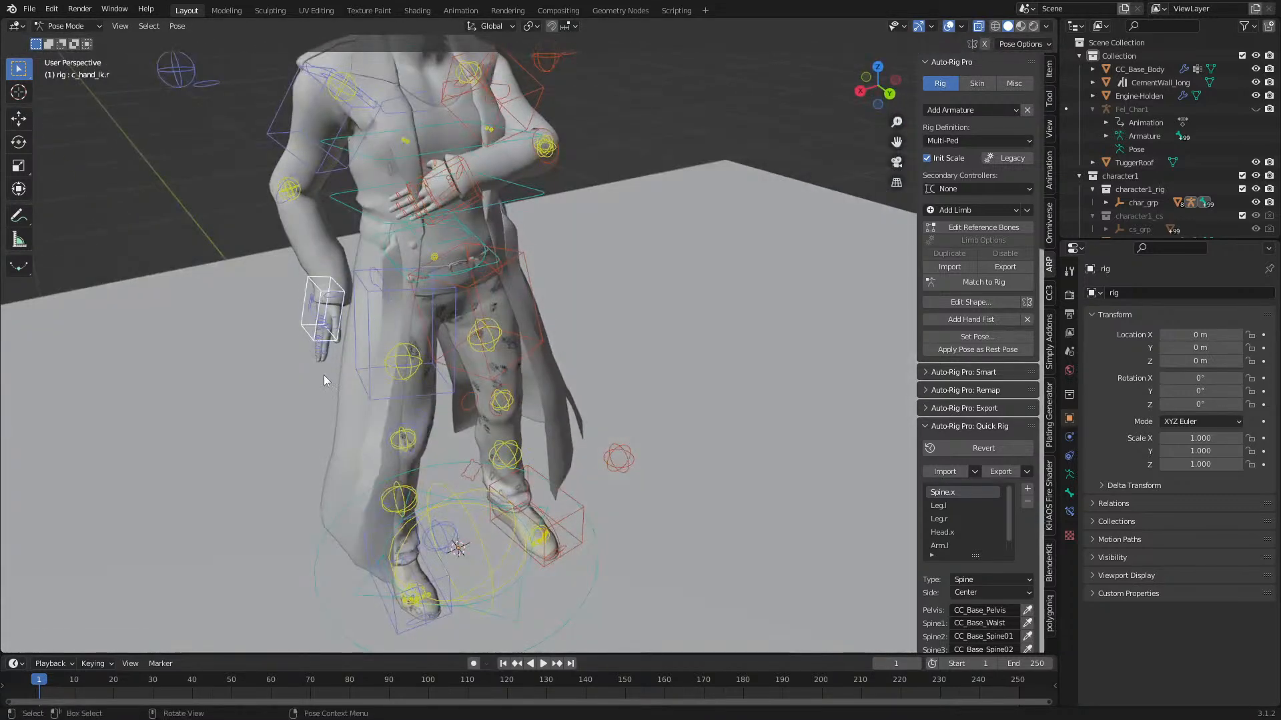
key(ctrl+c)
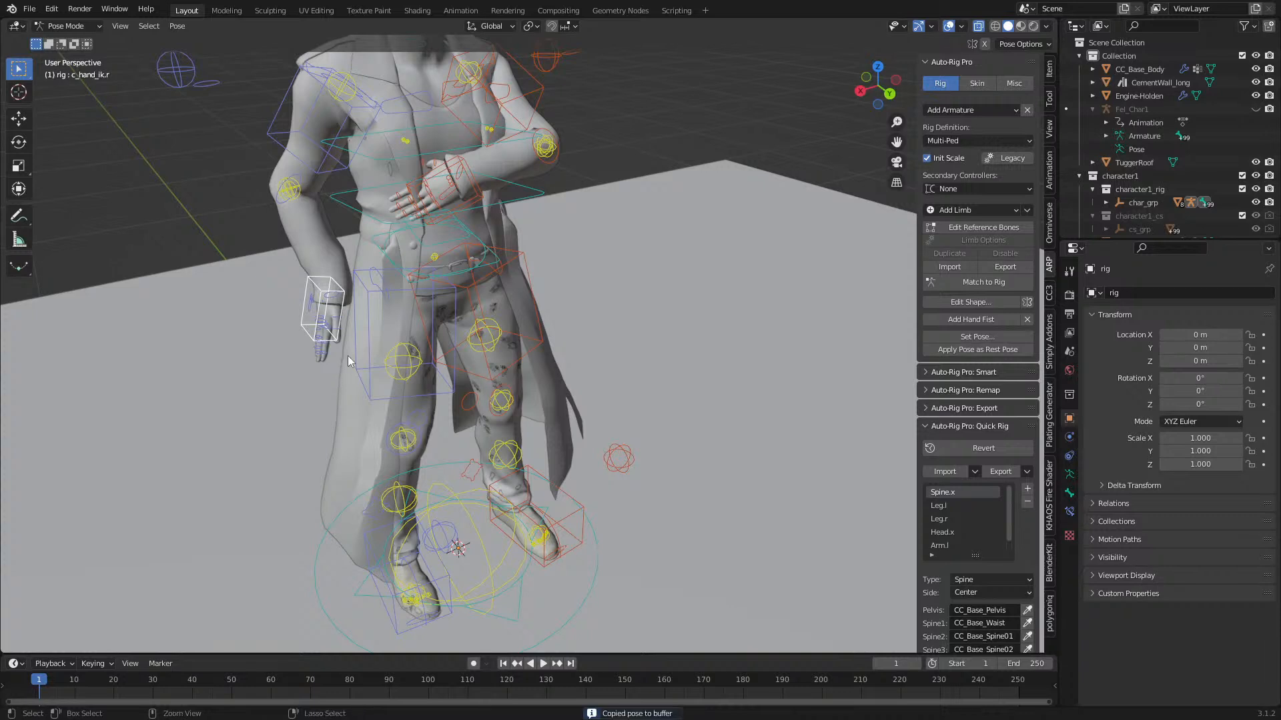
key(ctrl+shift+v)
key(ctrl+z)
key(ctrl+z)
- Copy the left hand IK control's pose and paste it mirrored onto the right hand
key(ctrl+c)
key(ctrl+shift+v)
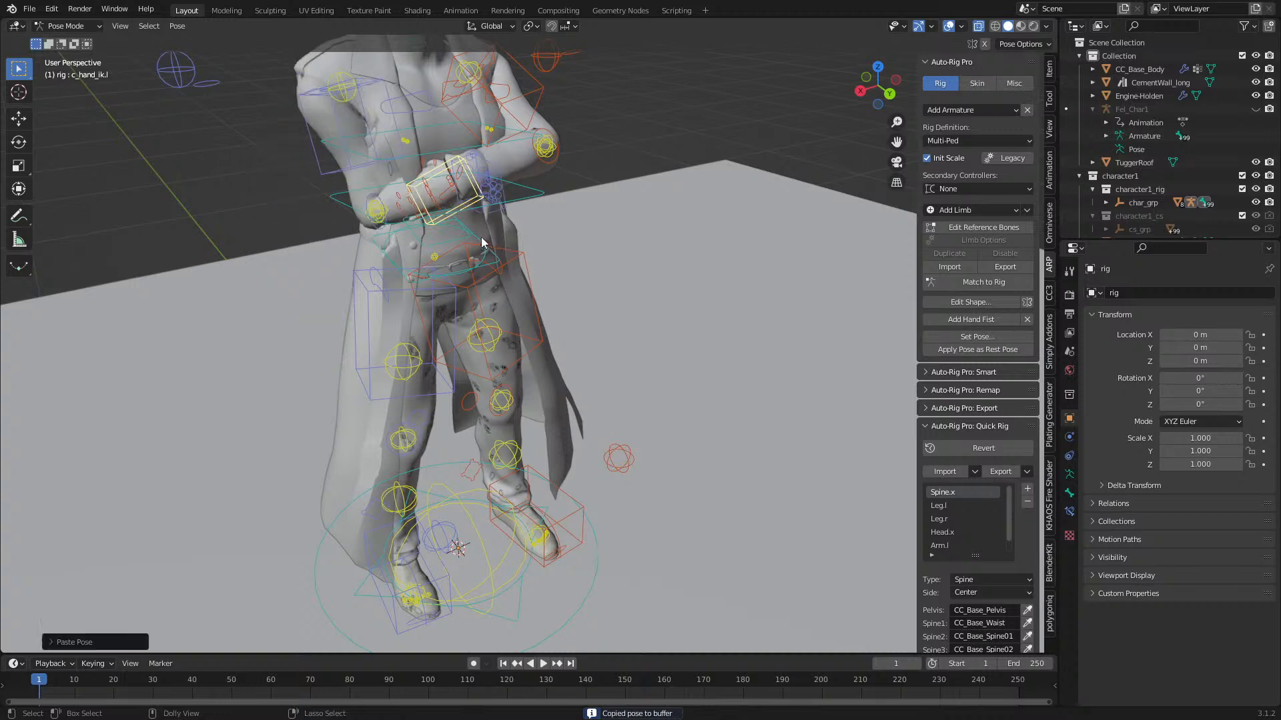
click(170, 76)
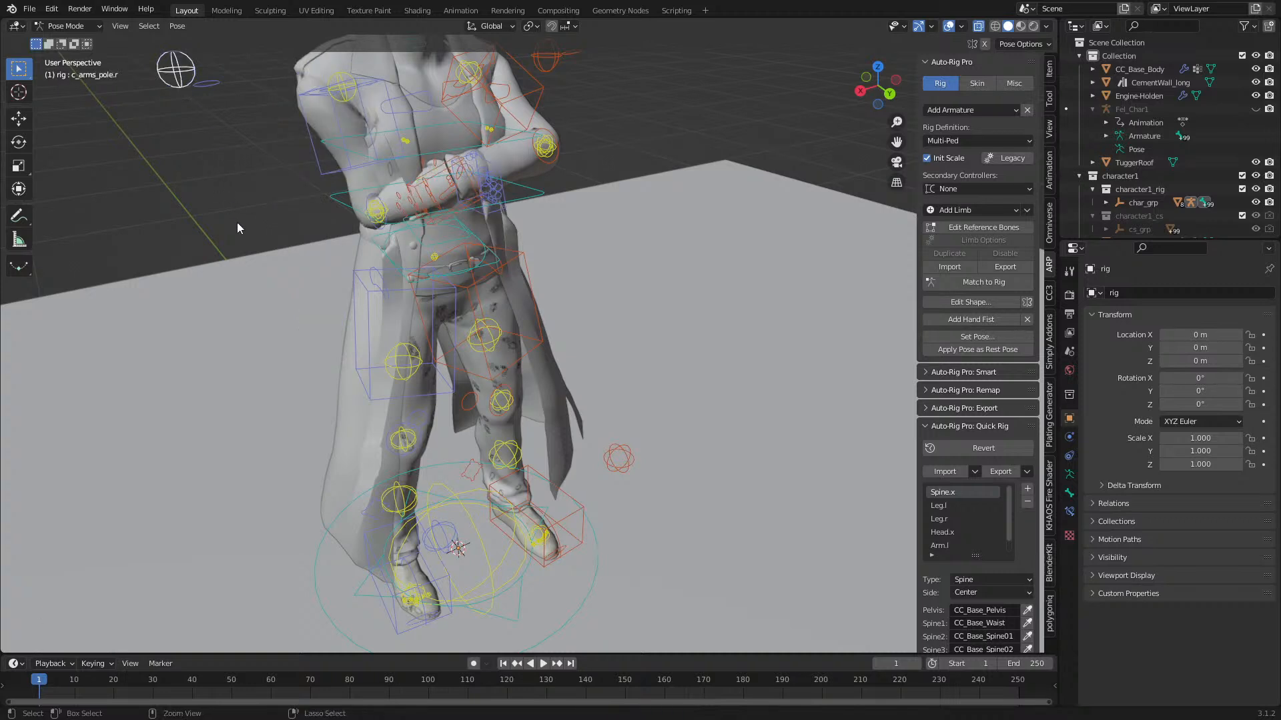
key(ctrl+shift+v)
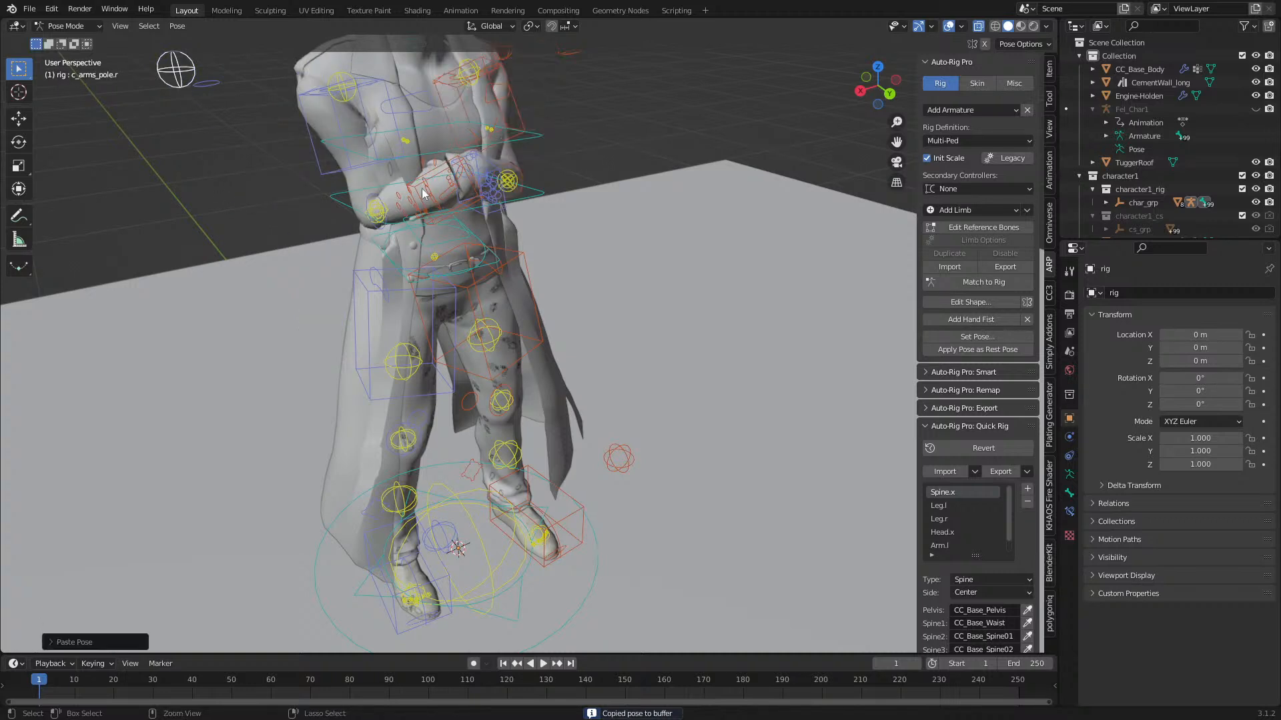
key(ctrl+z)
- Mirror the left arm's pole control pose onto the right arm's pole control
click(549, 68)
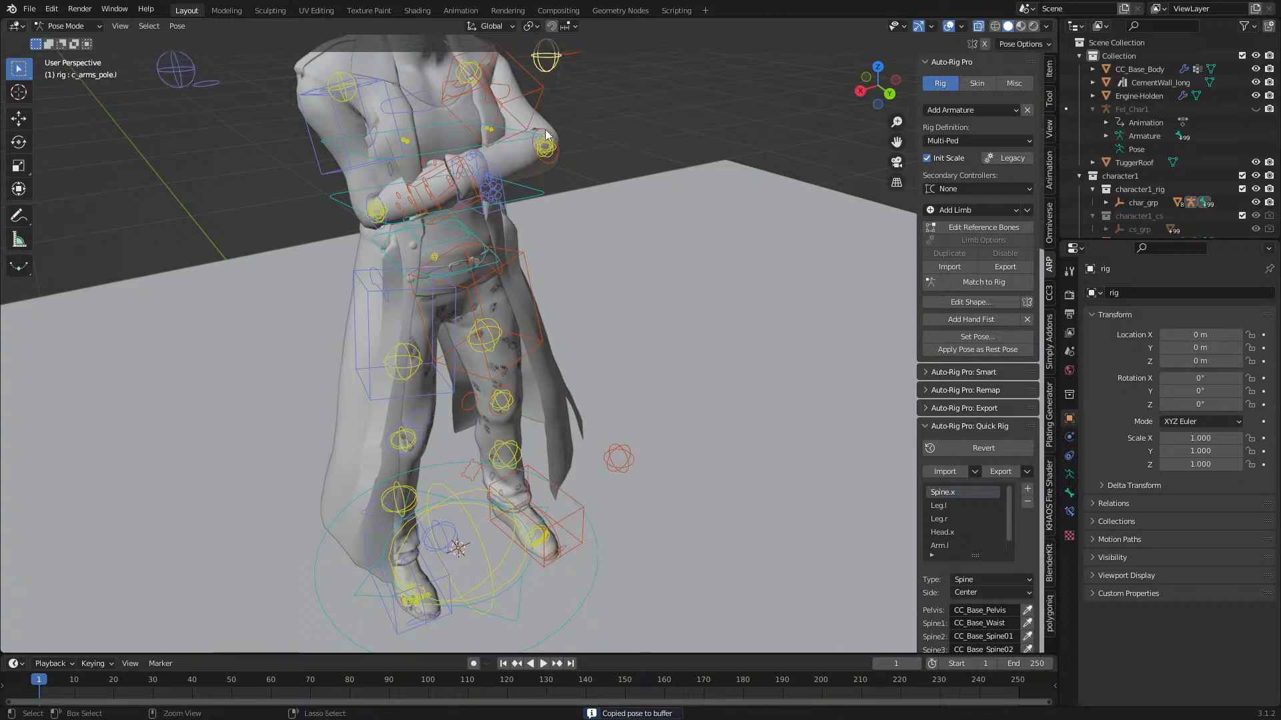
key(ctrl+shift+v)
middle_drag(356, 191, 326, 223)
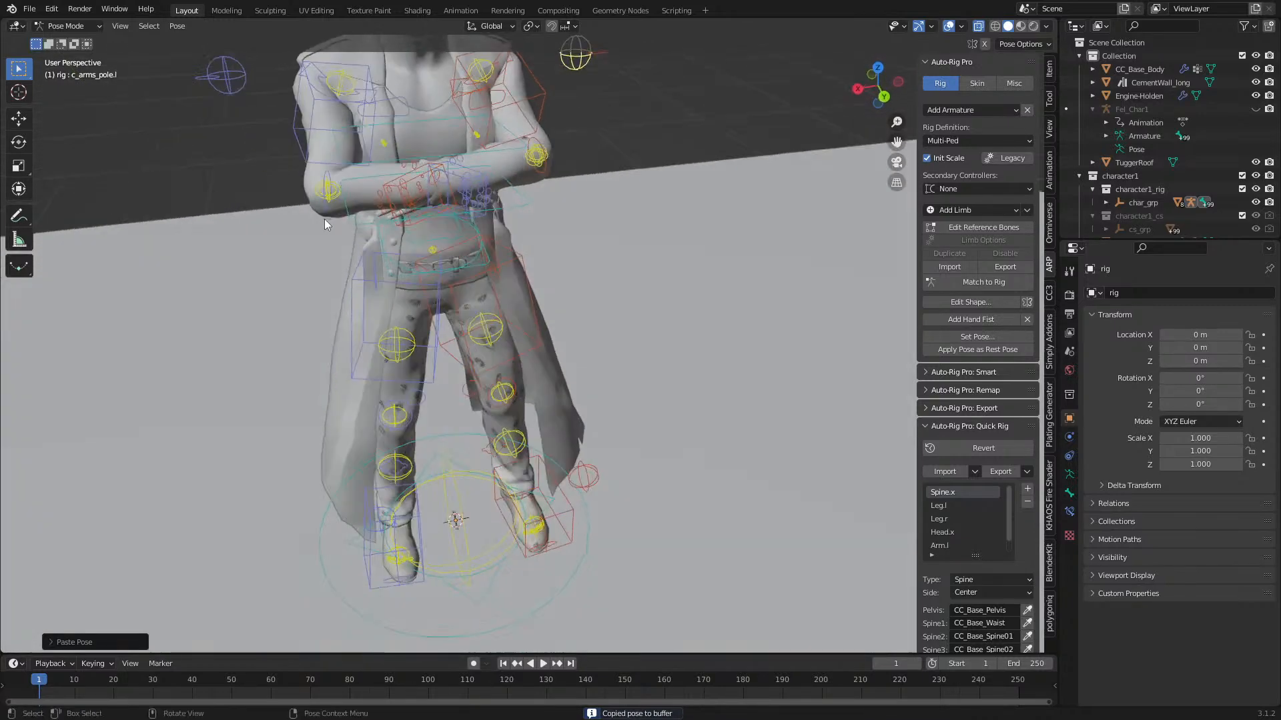
- Move the right hand's IK control about 0.05 m along negative X and 0.09 m up in the front view
click(486, 190)
click(488, 181)
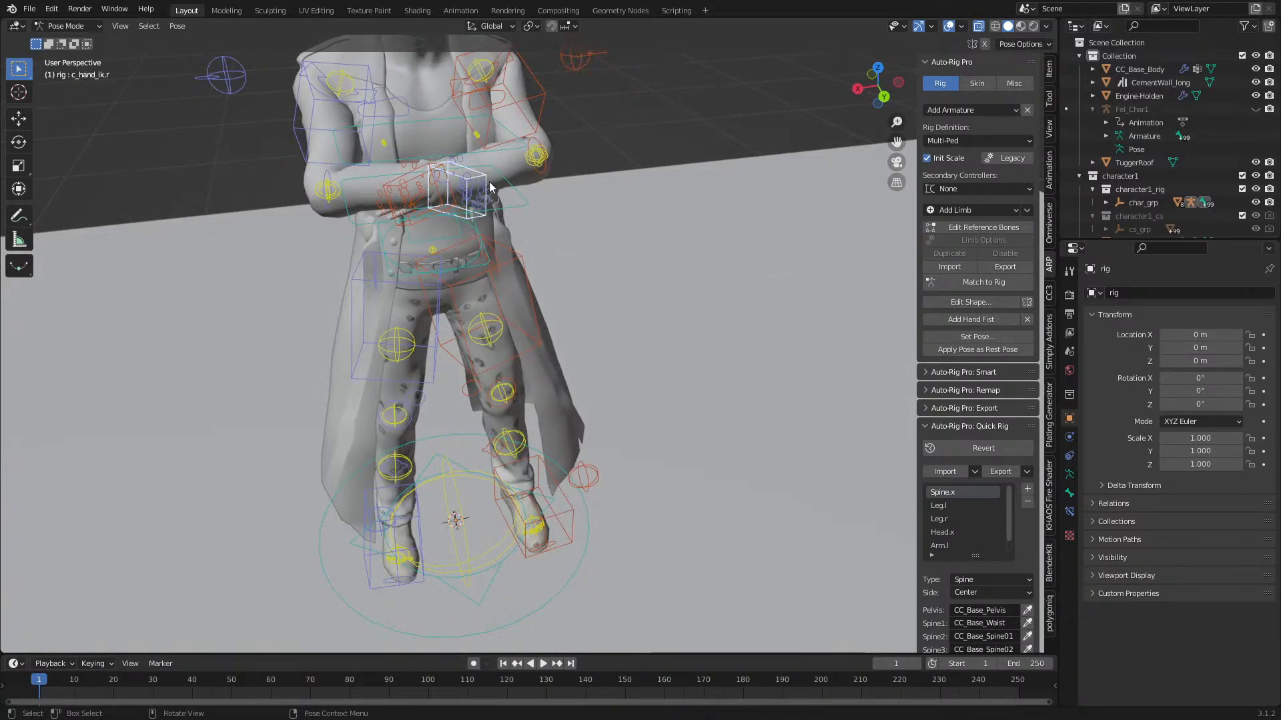
key(KP_3)
key(KP_1)
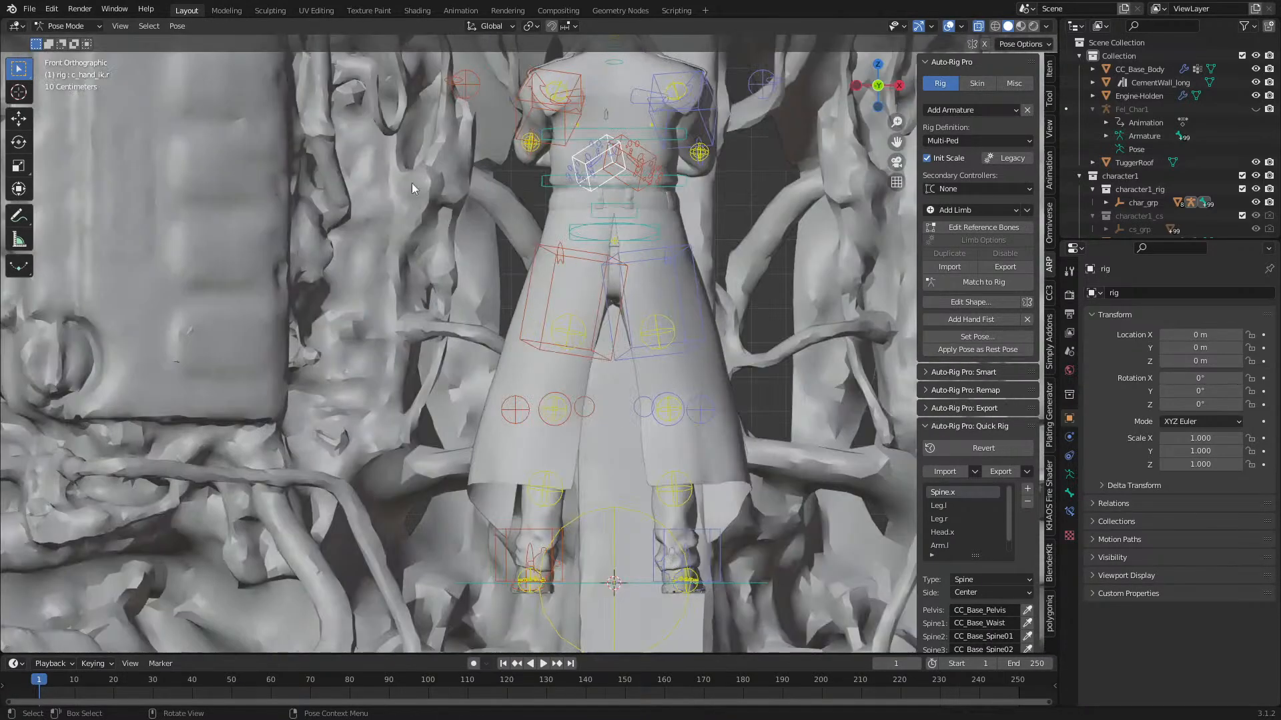
key(g)
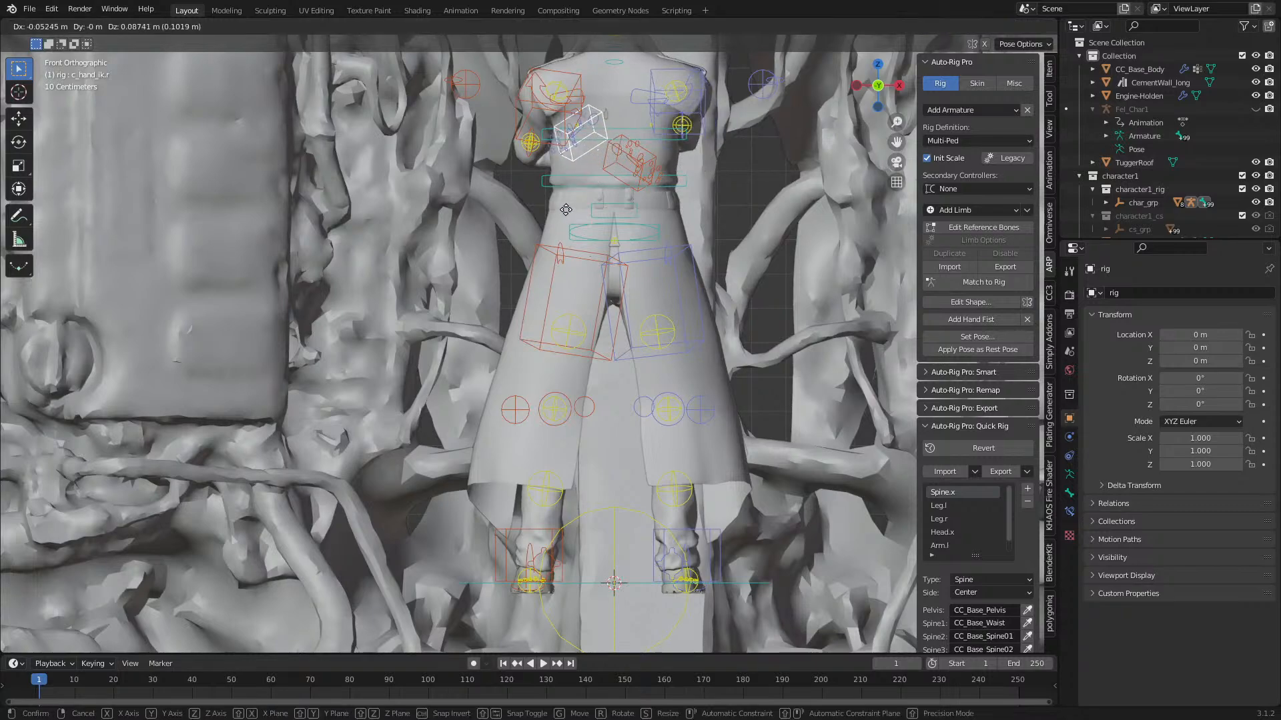
click(566, 211)
- Shift the right hand's IK control about 0.08 m along X and 0.03 m along Y in the top view
middle_drag(566, 211, 566, 231)
alt+middle_drag(385, 266, 317, 295)
key(KP_7)
key(g)
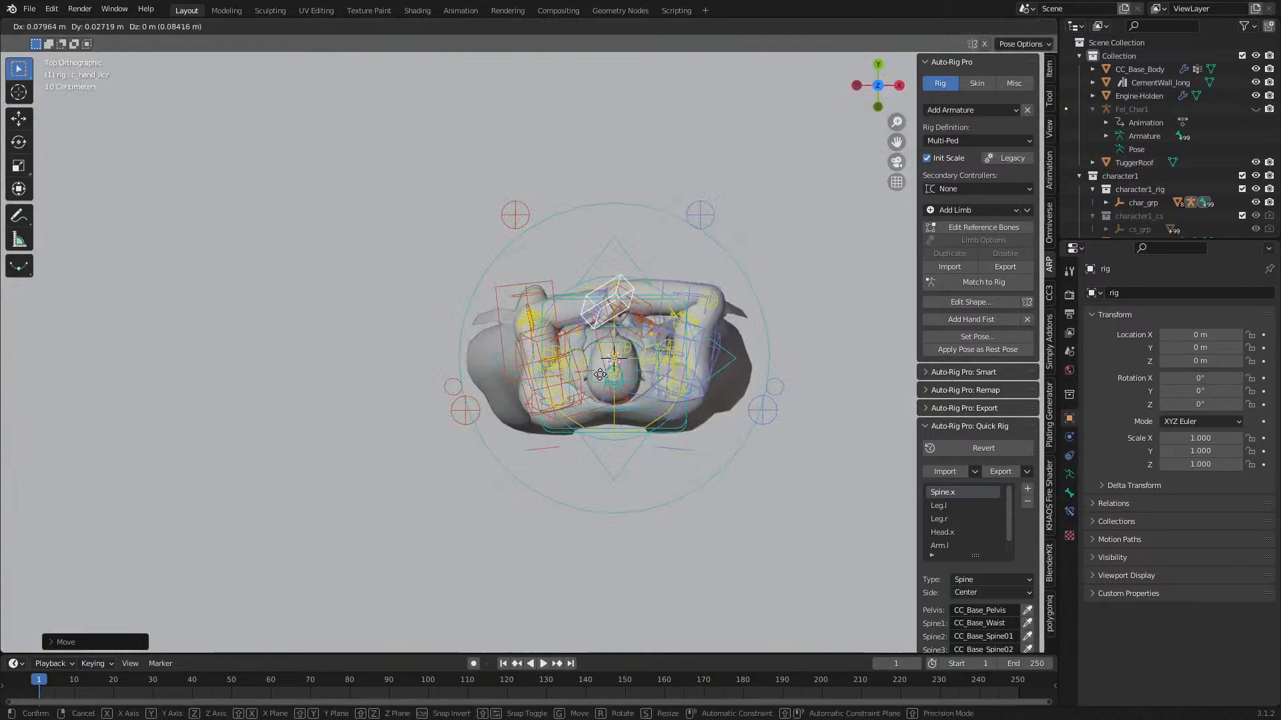
click(601, 379)
- Switch the rig to Object Mode, add a camera and align it to a view from behind the character
middle_drag(611, 381, 683, 280)
scroll(559, 328, down, 8)
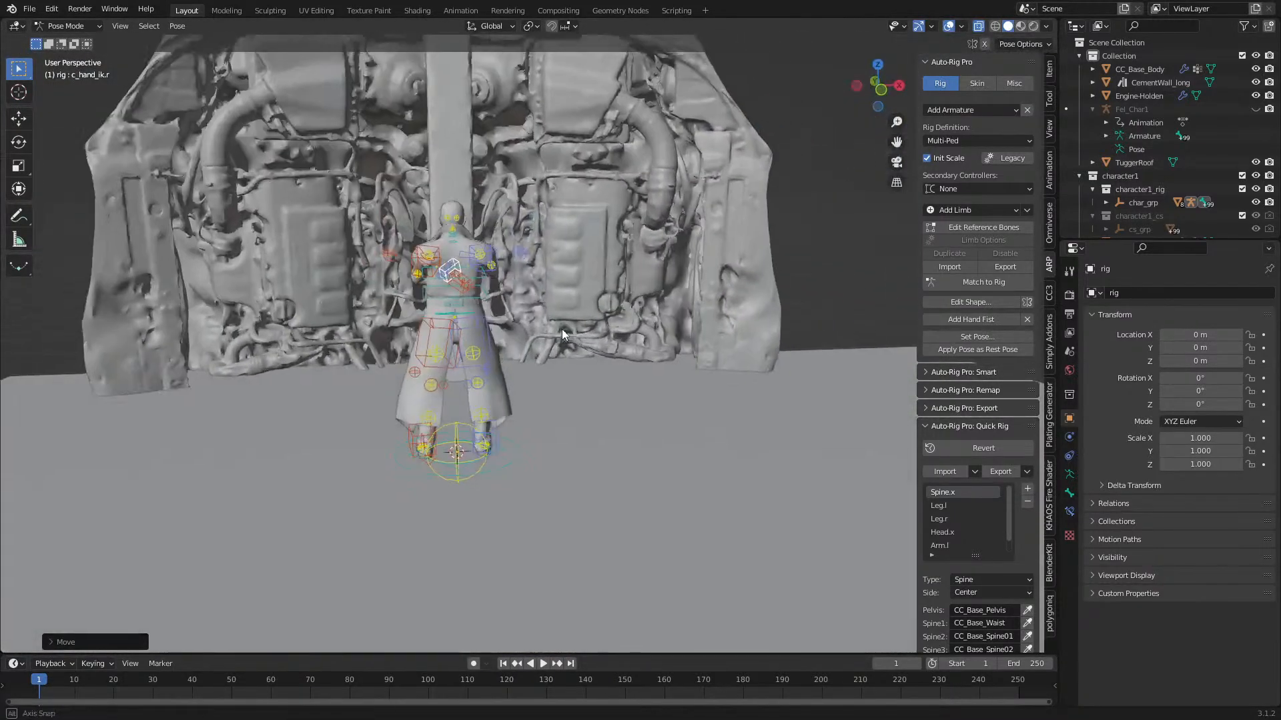
click(94, 26)
click(94, 33)
scroll(555, 322, up, 5)
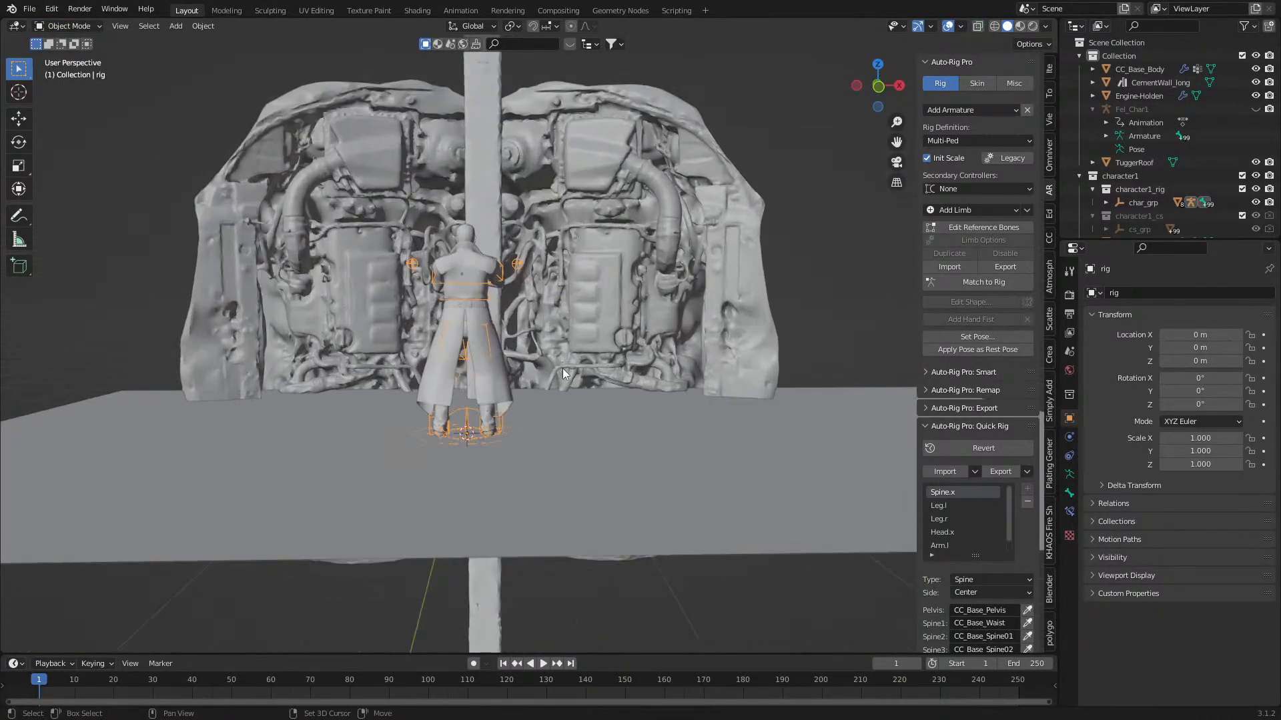
key(shift+a)
mouse_move(562, 368)
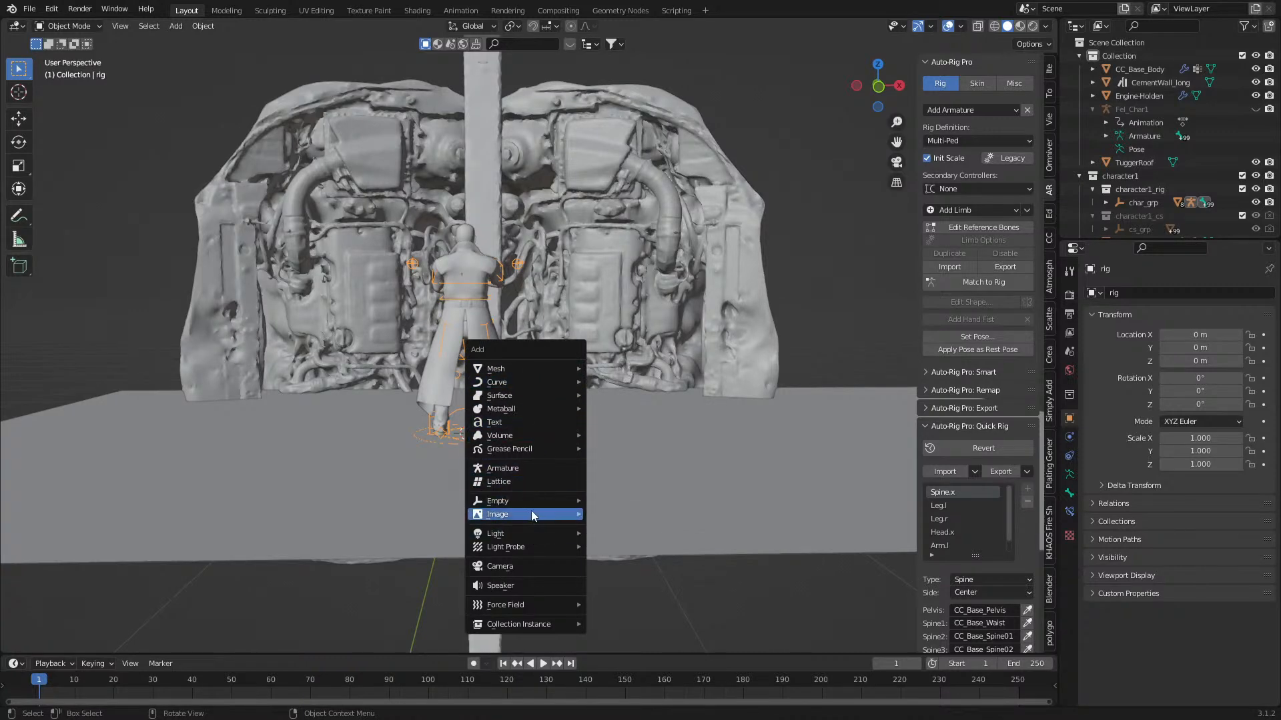
click(520, 570)
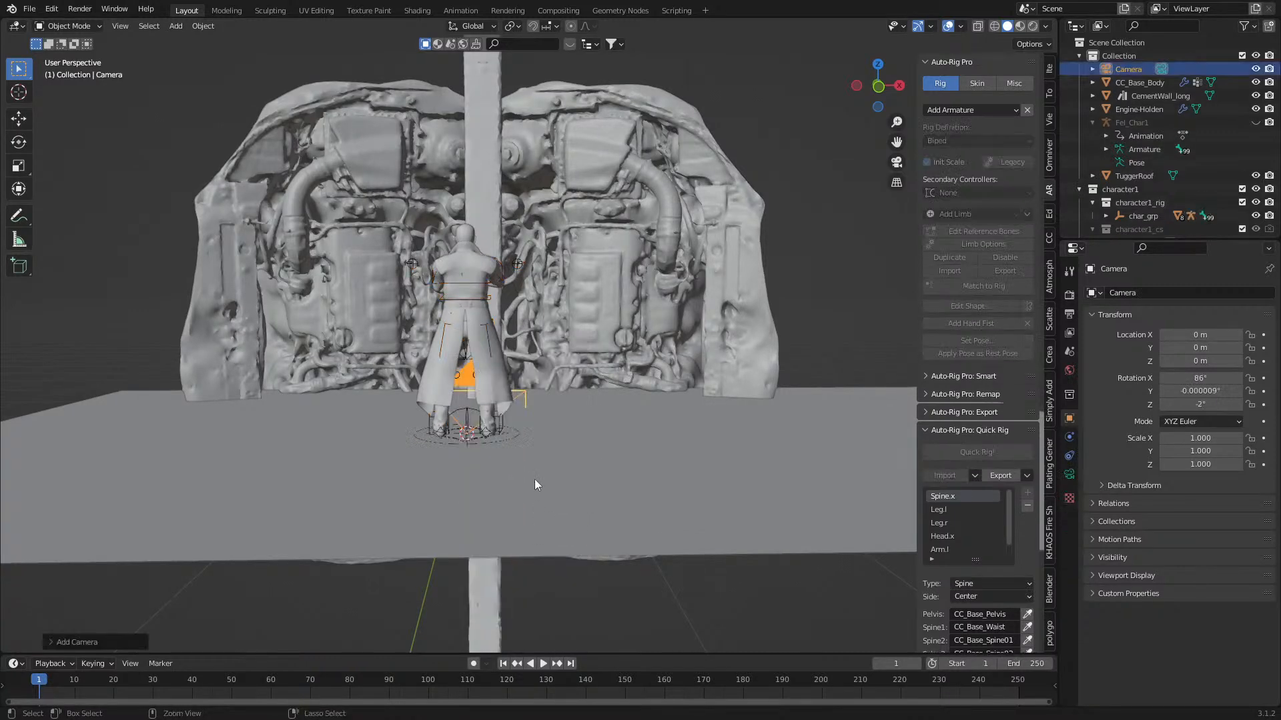
key(ctrl+alt+KP_0)
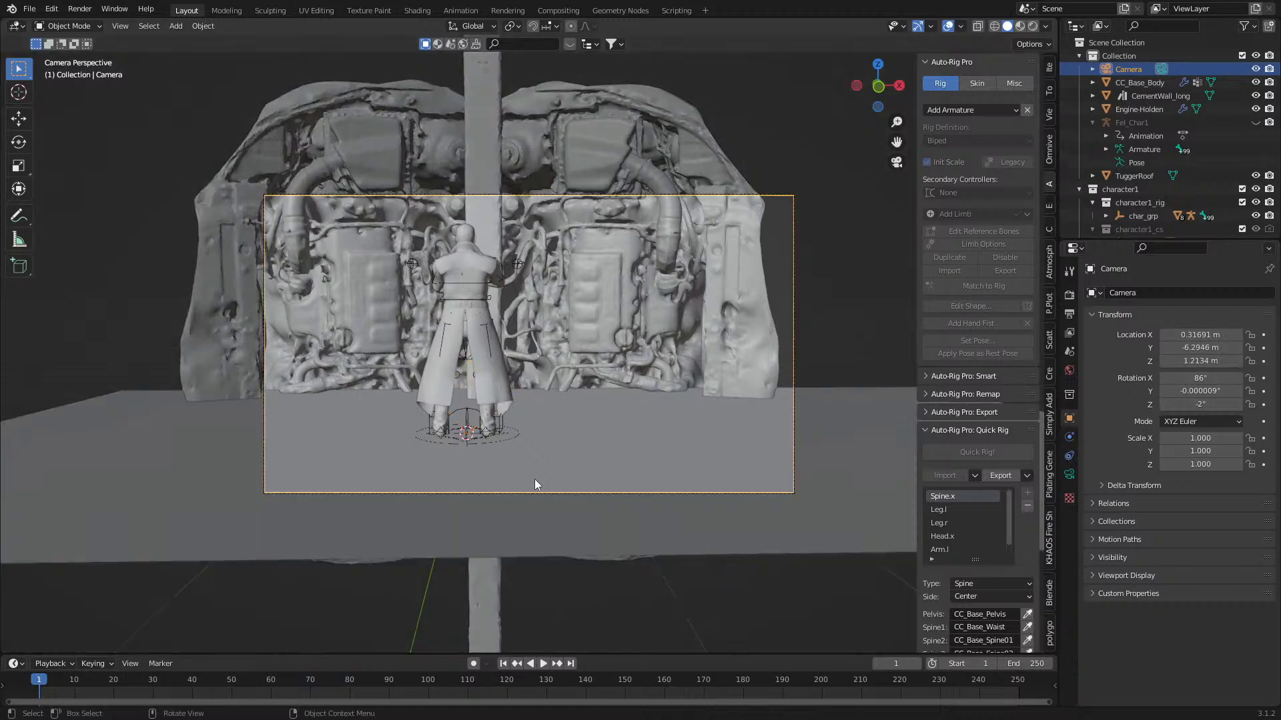
- Tilt the camera to about 91° on X and reposition it to about X -0.23 m, Z 1.3 m to center the character
key(r)
key(x)
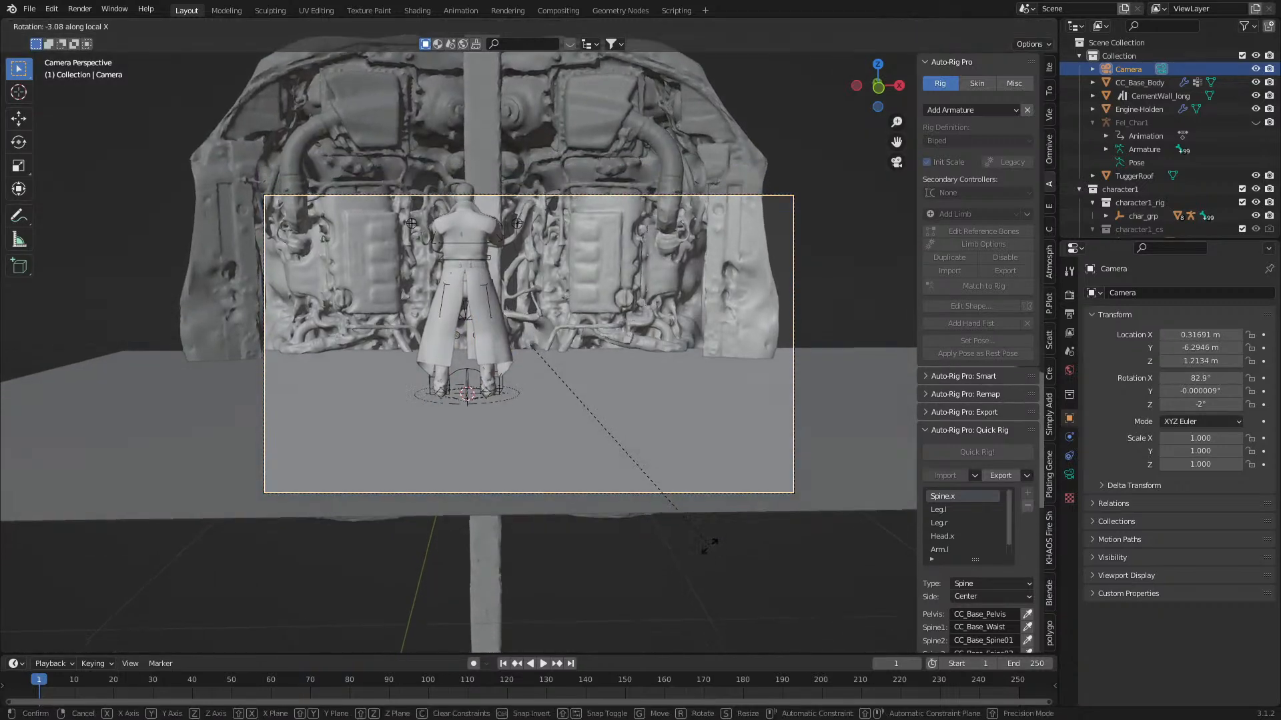
click(701, 507)
key(g)
click(711, 541)
key(r)
key(x)
key(x)
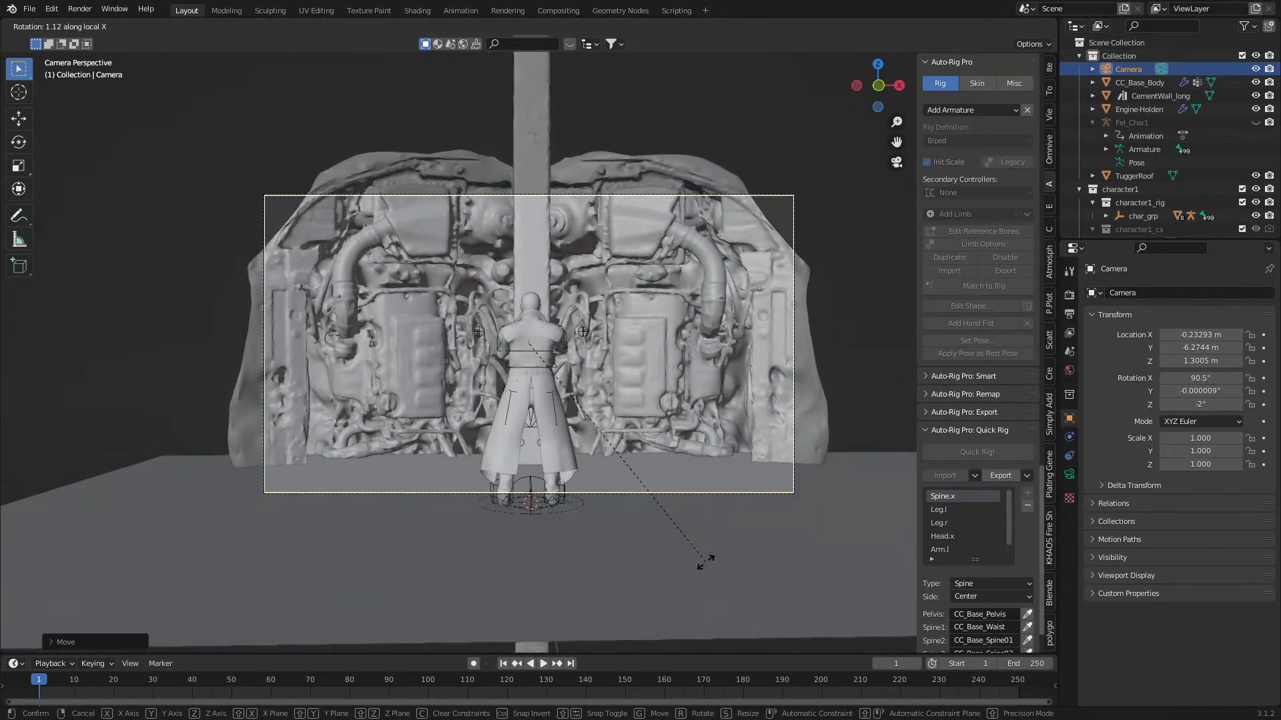
click(703, 559)
- Move the camera about 1.3 m closer to the character along its local Z axis
key(g)
key(z)
key(z)
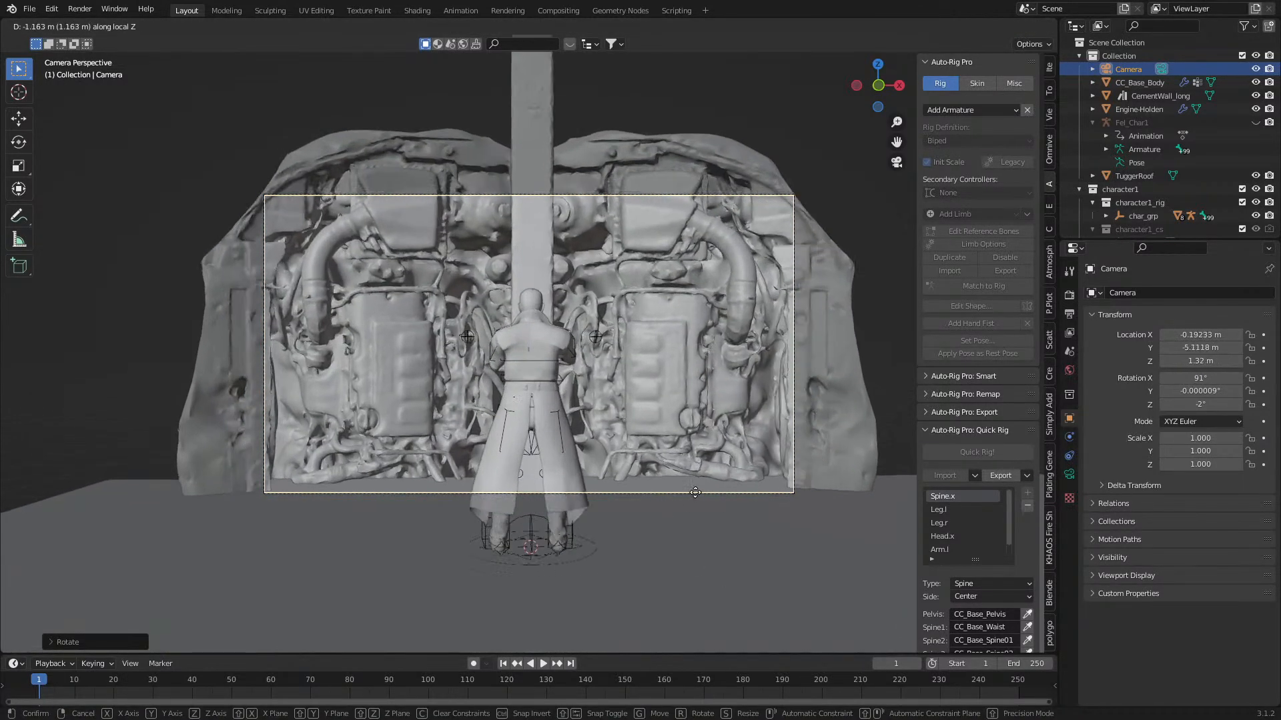
click(695, 491)
- Add an area light to the scene
middle_drag(694, 491, 508, 448)
key(shift+a)
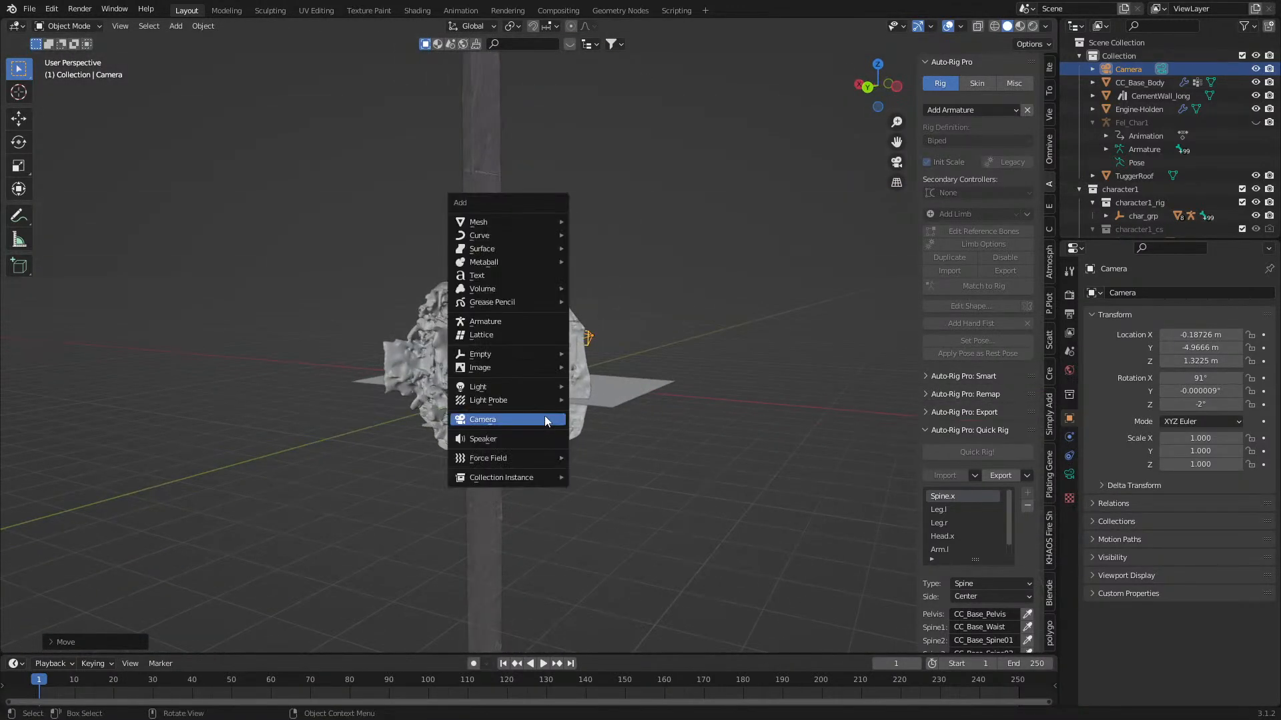
mouse_move(537, 386)
click(619, 430)
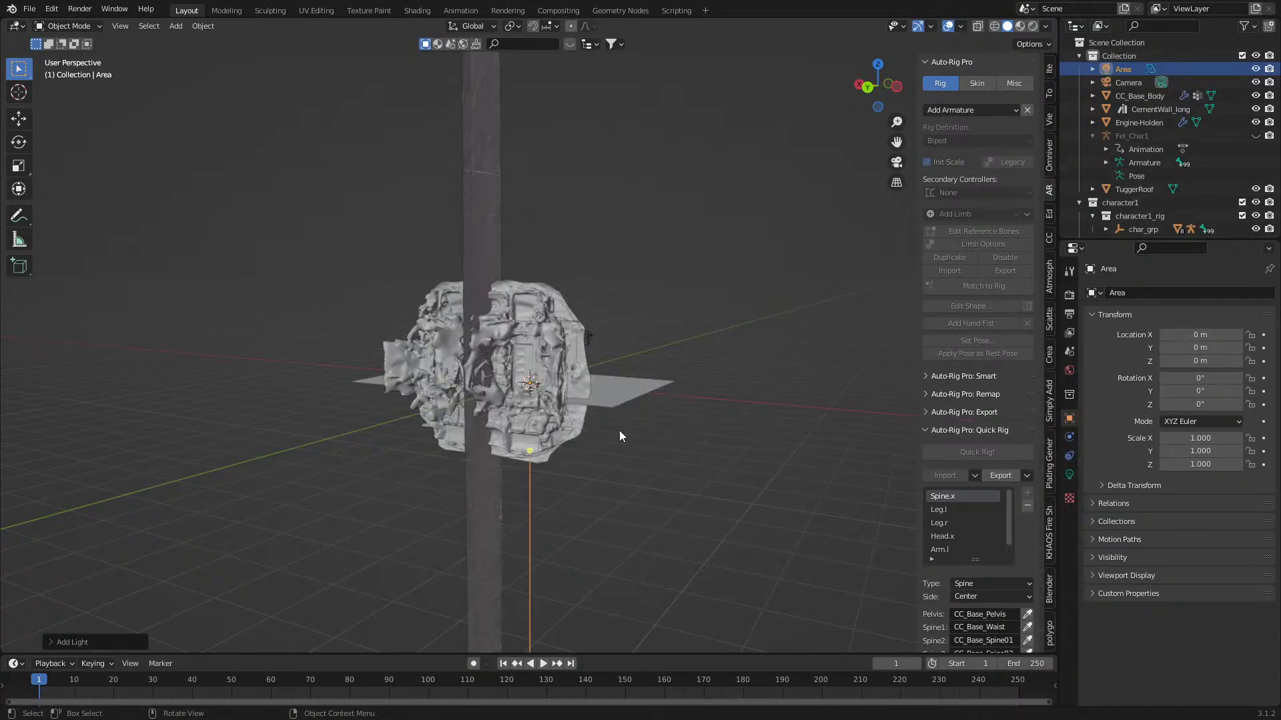
key(g)
key(y)
key(x)
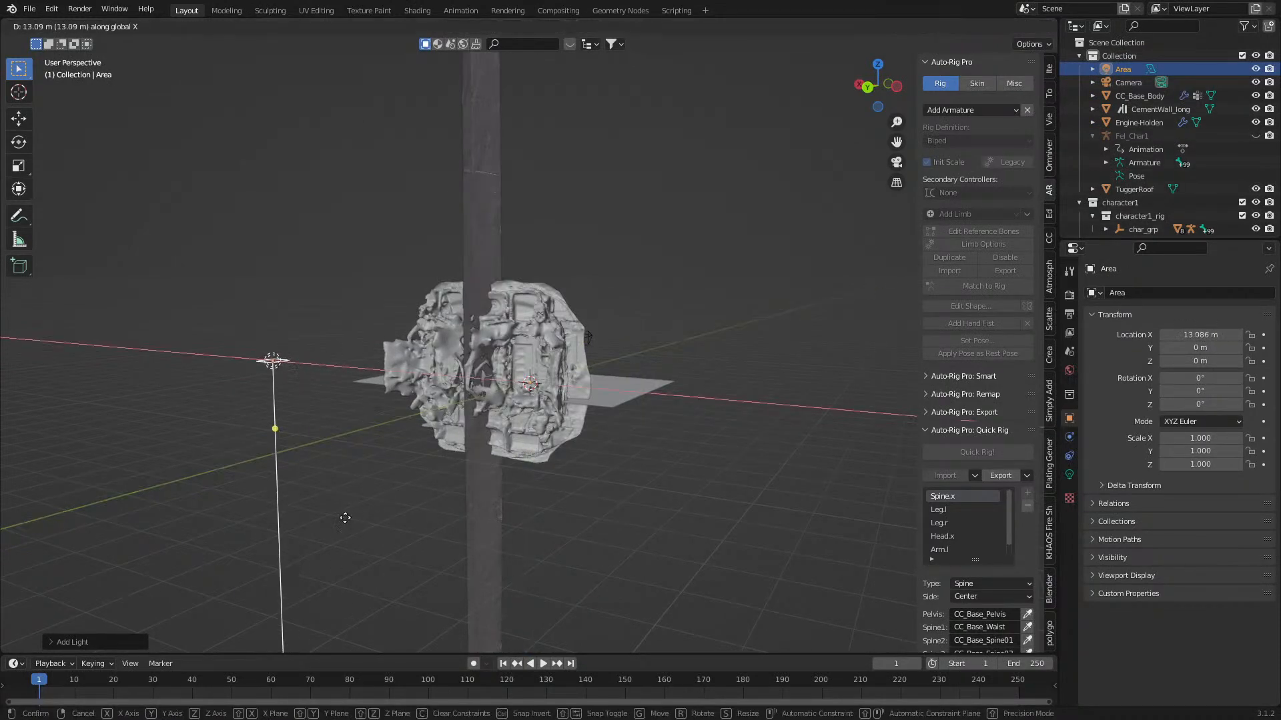
right_click(519, 475)
- Move the area light about 11.4 m along Y, behind the engines
key(g)
key(y)
click(476, 560)
- Rotate the area light to 270° on X so it faces the engines, and scale it up to about 6.6
text(rx90)
key(Return)
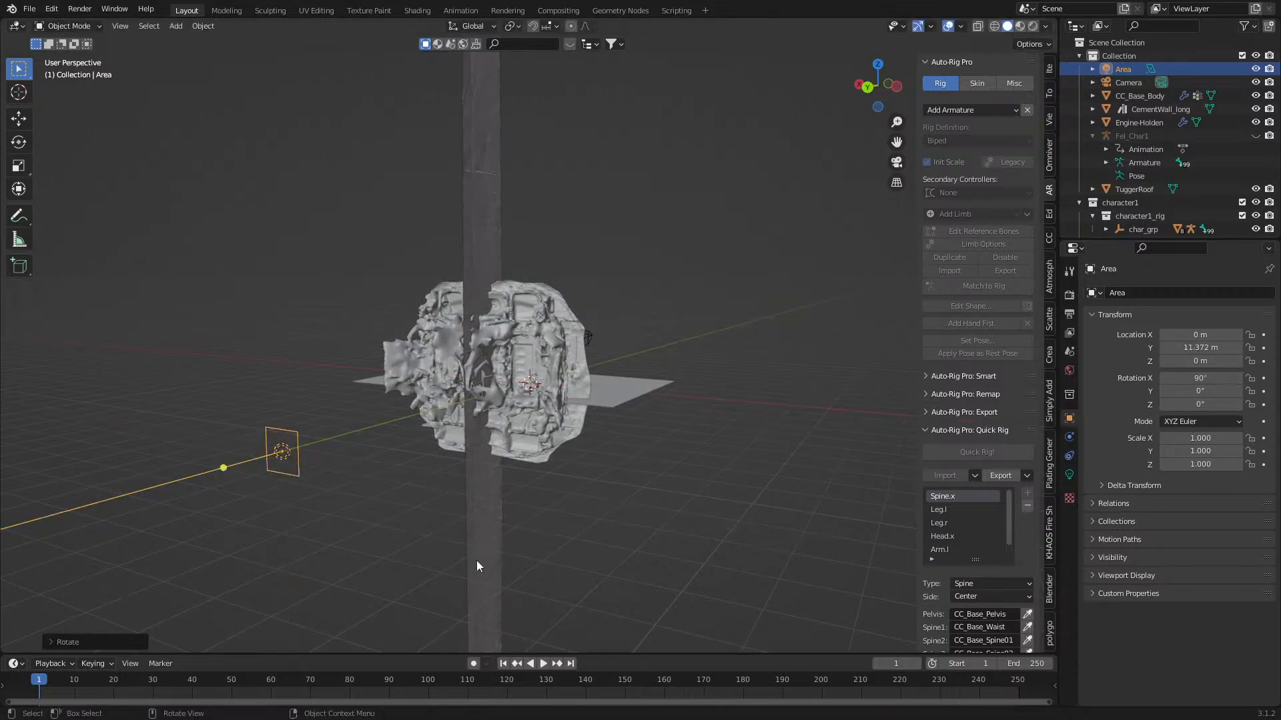
text(rx180)
key(Return)
key(s)
click(683, 65)
key(g)
key(x)
right_click(570, 327)
- Move the area light closer to the engines, to about 7.6 m on Y
key(g)
click(679, 297)
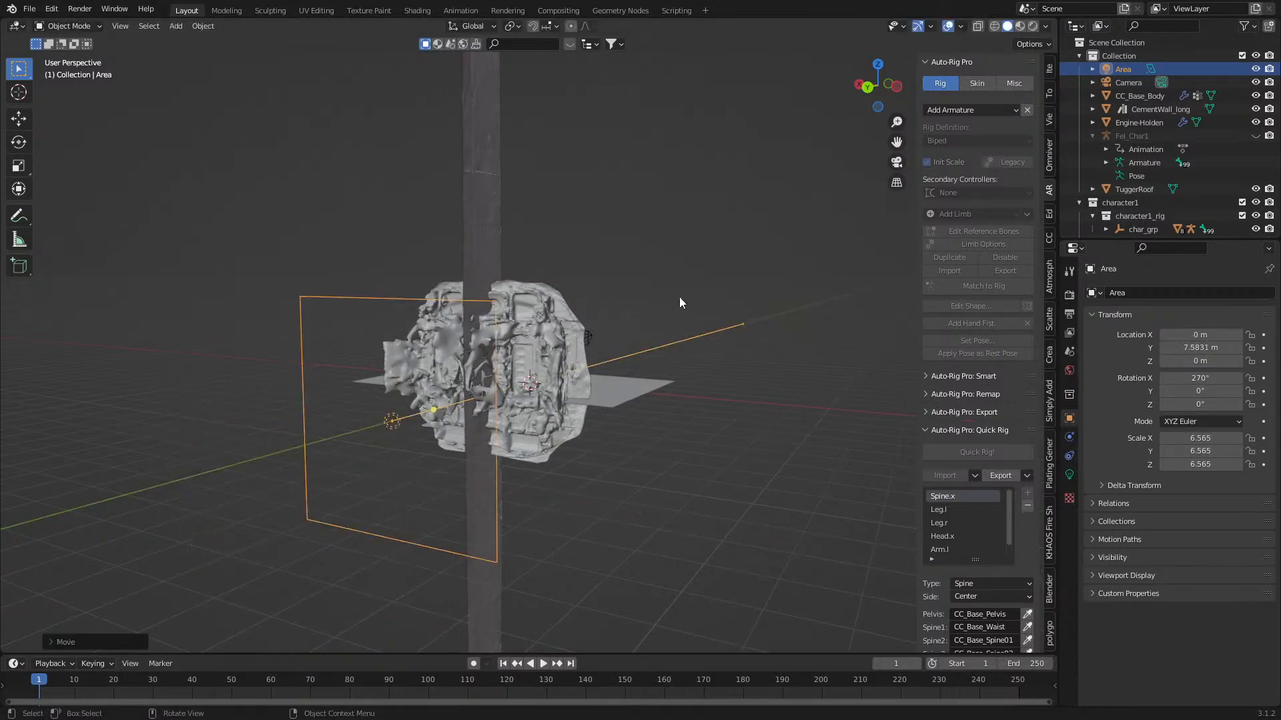
- Set the area light's power to 500 W and its color to red
click(1069, 474)
click(1205, 384)
text(500)
key(Return)
click(1202, 369)
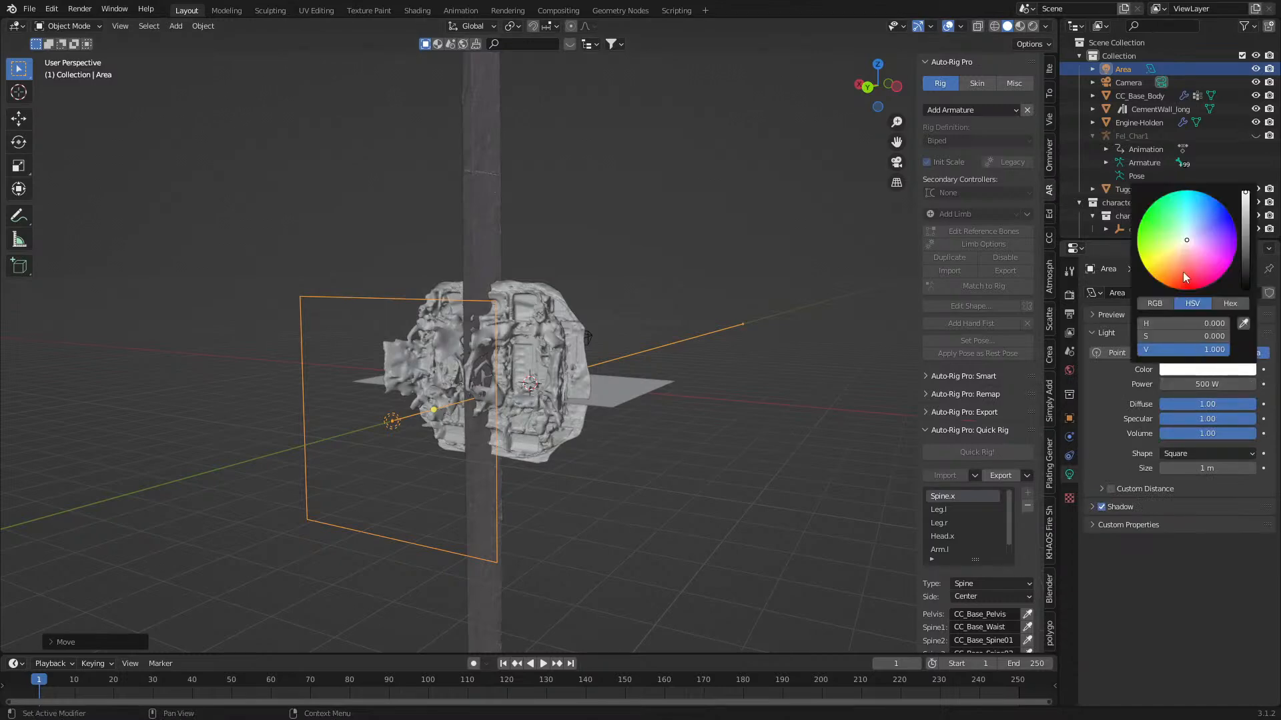
click(1184, 274)
- Look through the scene camera and display the viewport in rendered shading
middle_drag(822, 343, 554, 348)
scroll(554, 349, up, 4)
key(KP_0)
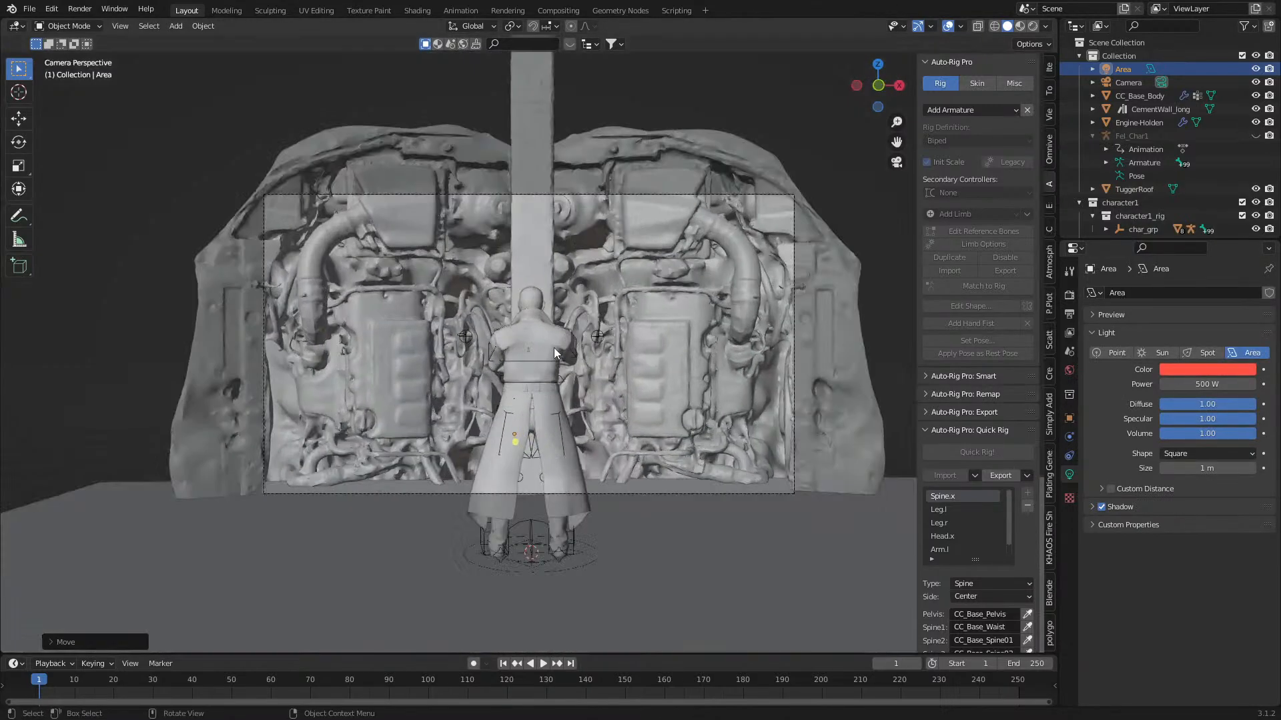
click(1032, 27)
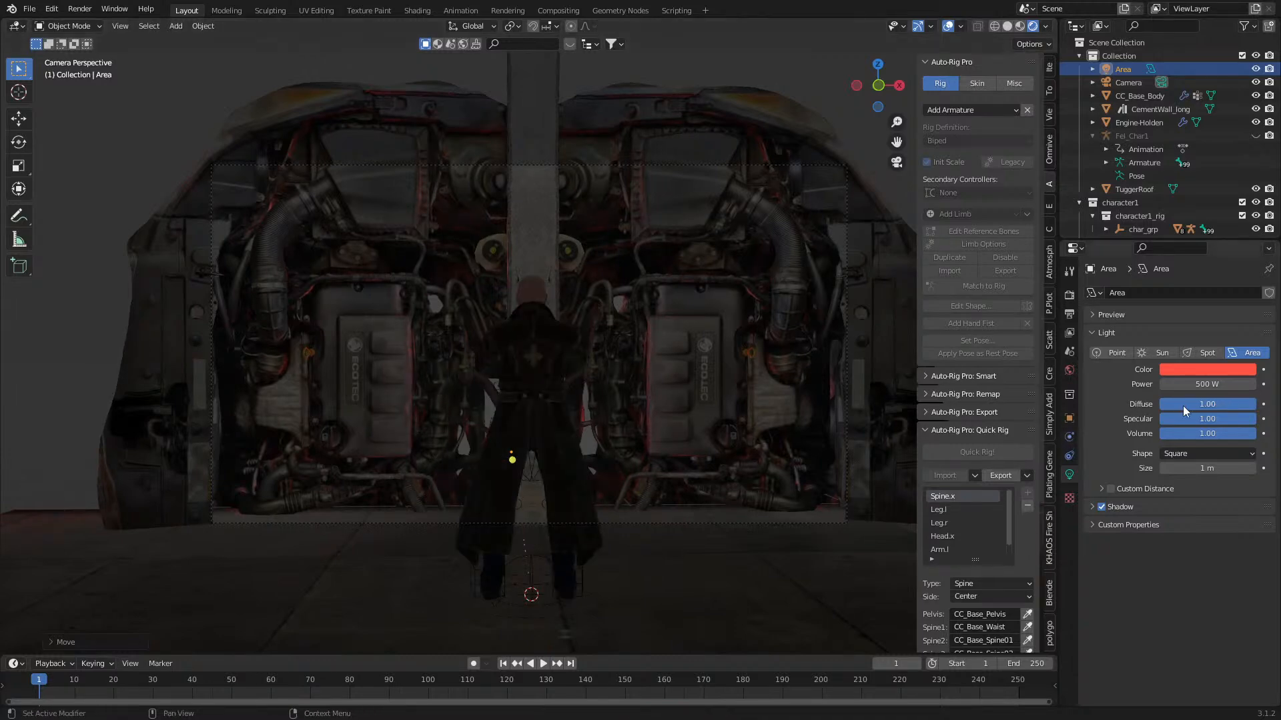
- Set the area light's power to 1000 W and its color to bright blue
click(1216, 380)
text(1000)
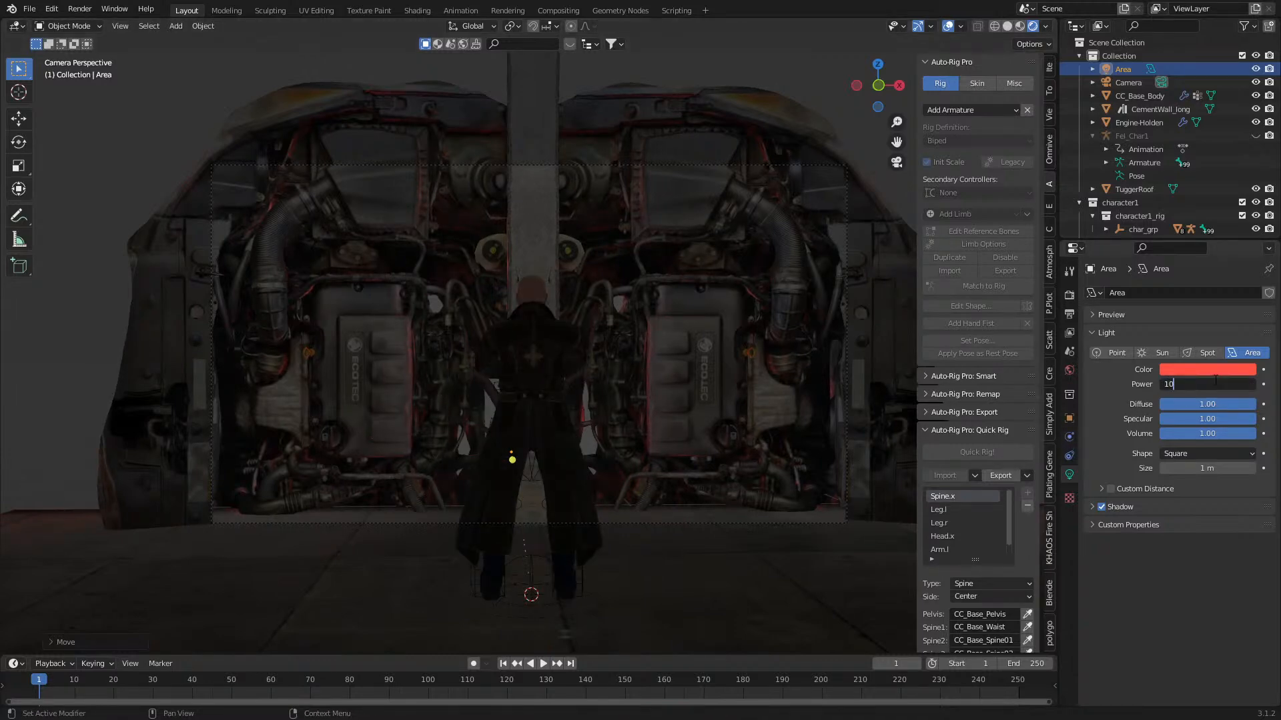
key(Return)
middle_drag(556, 397, 634, 449)
click(1218, 369)
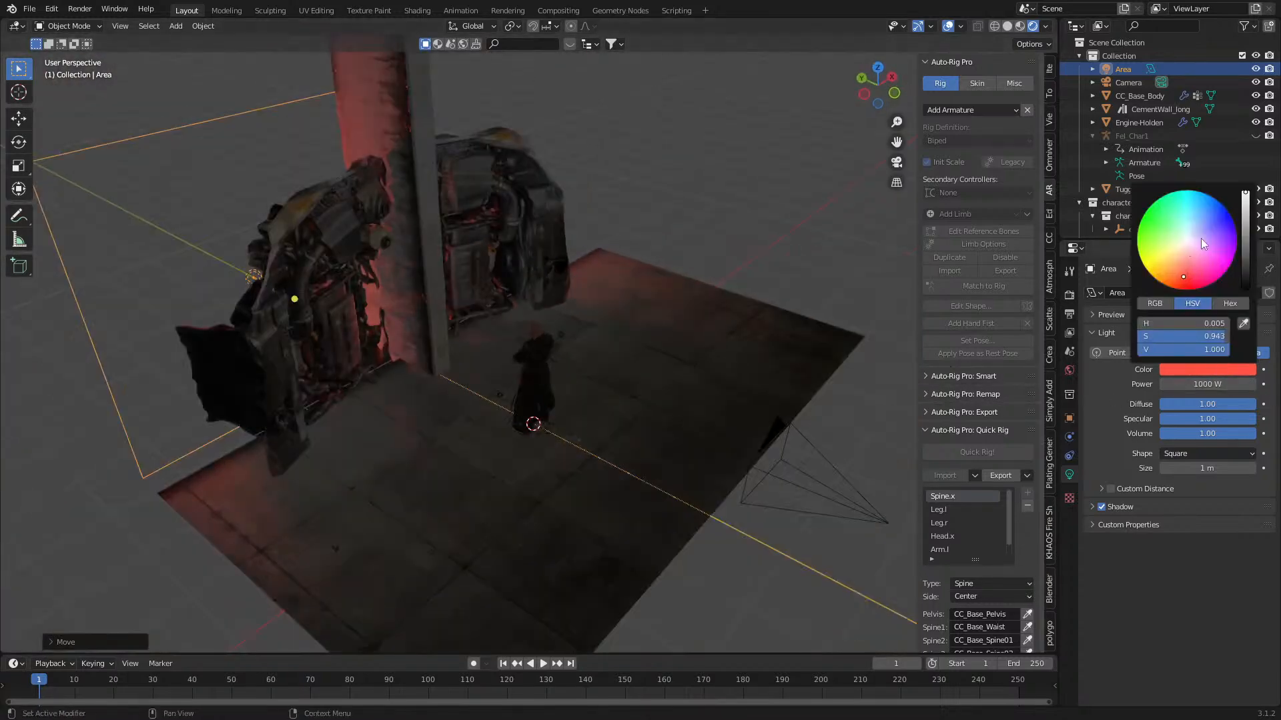
click(1194, 206)
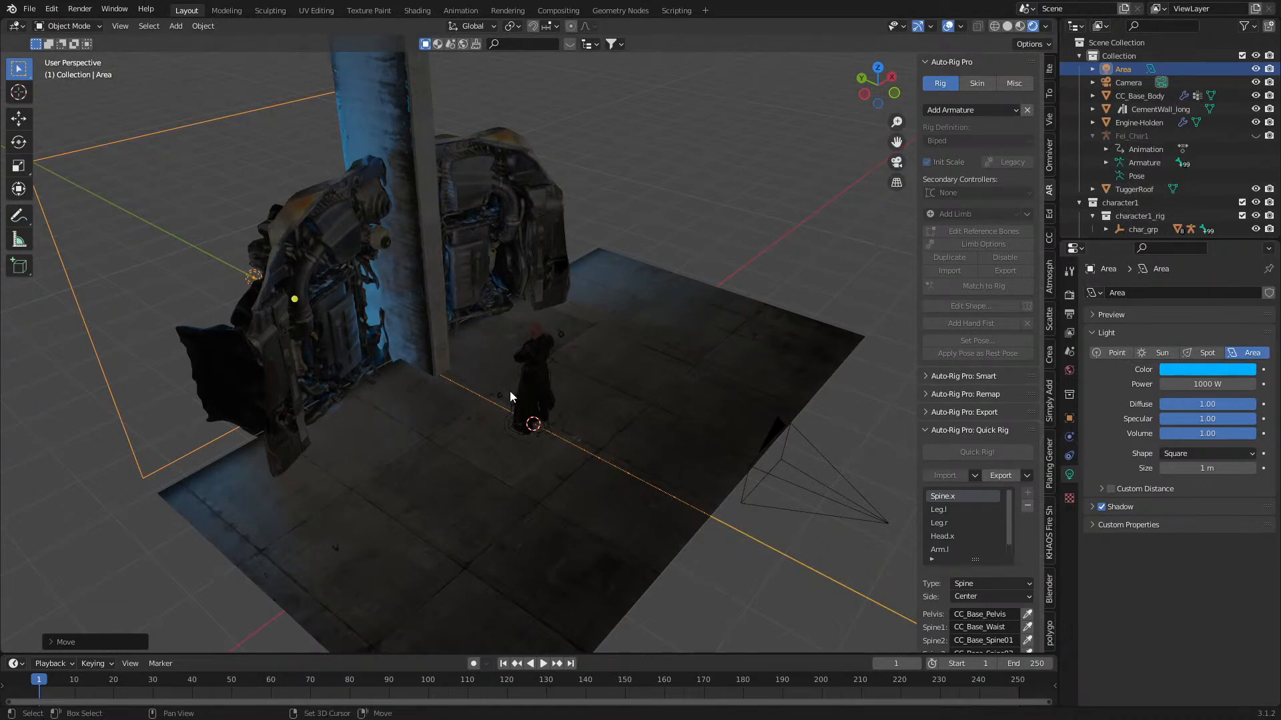
- Add a cube and scale it up until it encloses the character, engines and floor
key(shift+a)
mouse_move(498, 227)
click(573, 240)
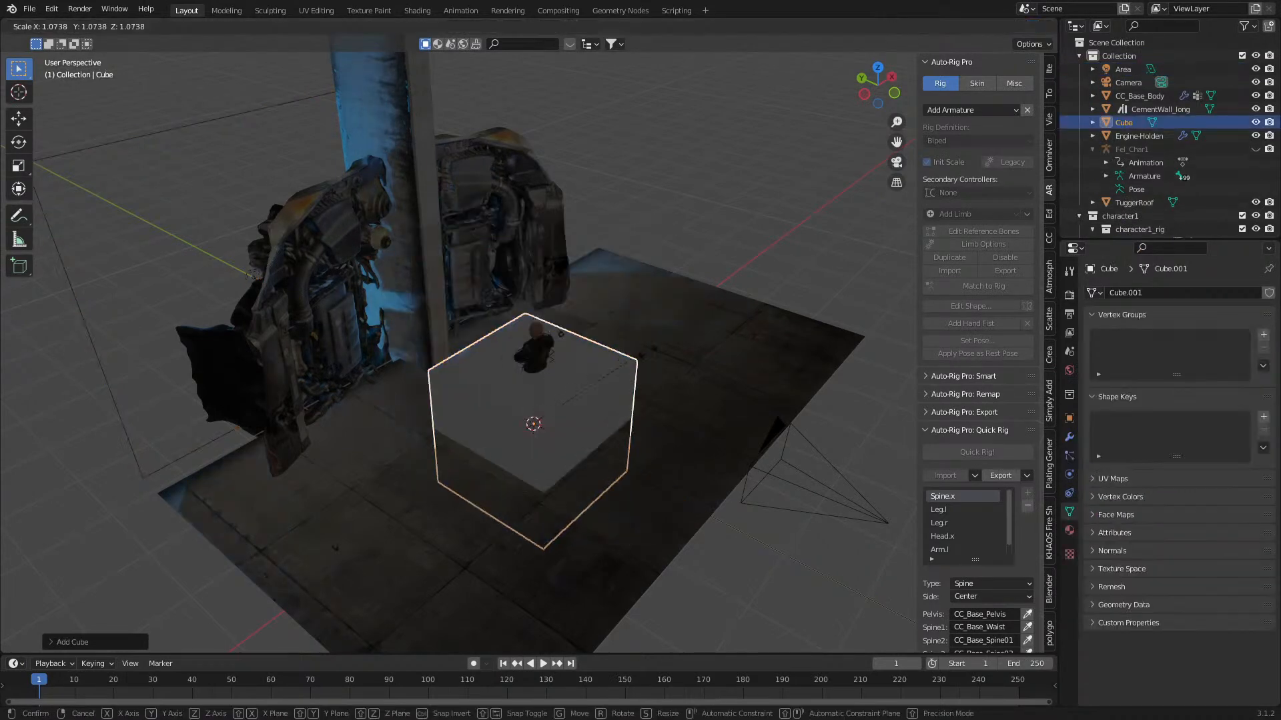
key(s)
click(83, 560)
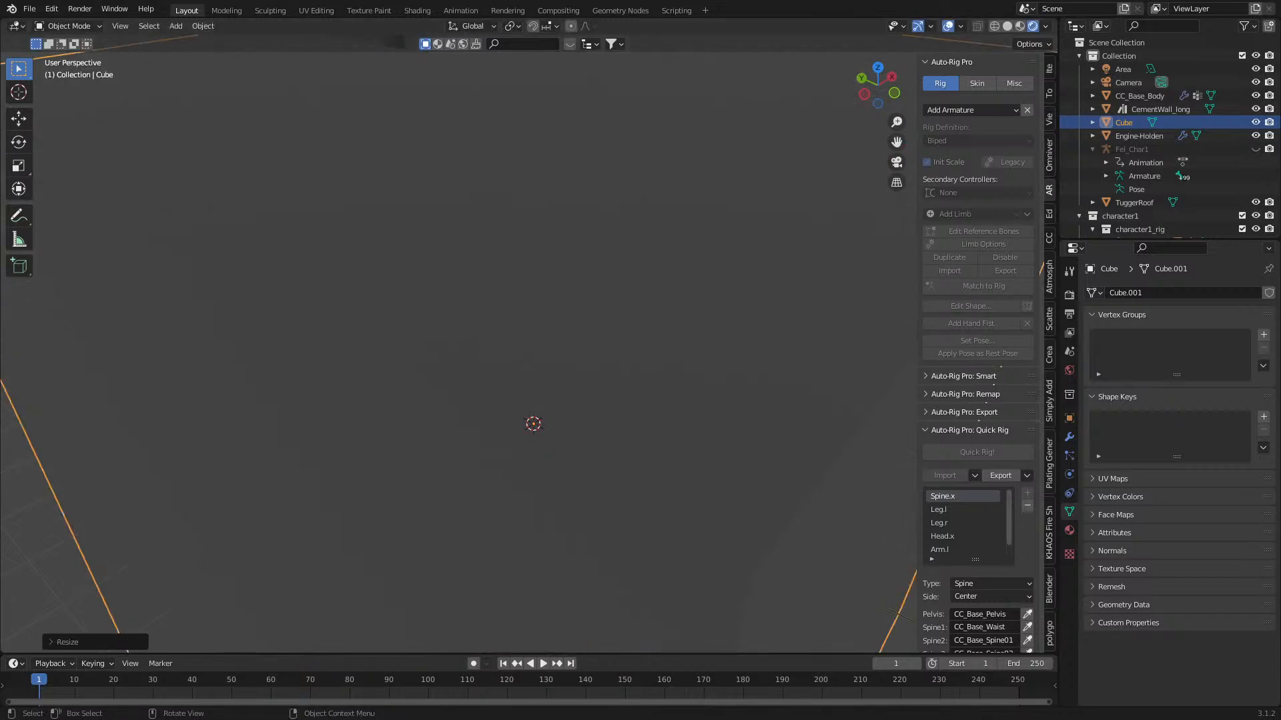
- Set the render engine to Cycles with GPU Compute as the device
click(1069, 294)
click(1194, 295)
click(1195, 338)
click(1211, 326)
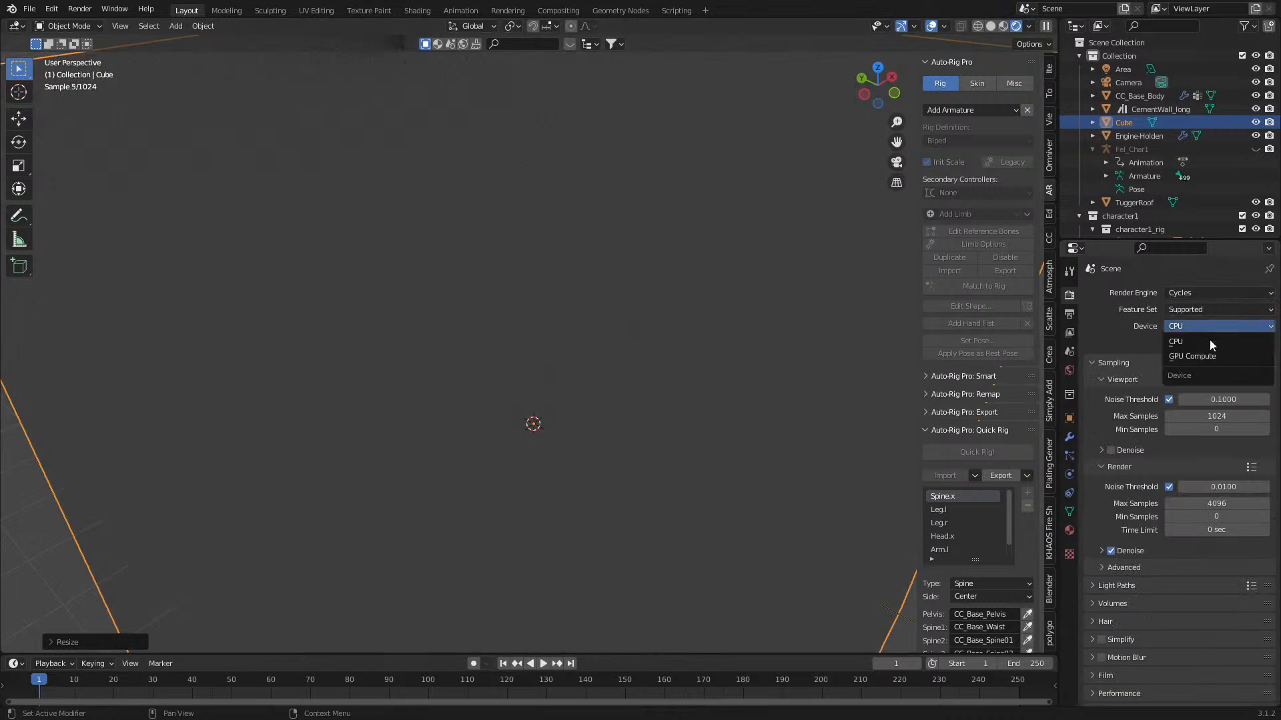
click(1194, 356)
- Set the maximum samples to 32 for the viewport and 128 for the final render
click(1206, 400)
text(32)
key(Return)
click(1217, 489)
text(128)
key(Return)
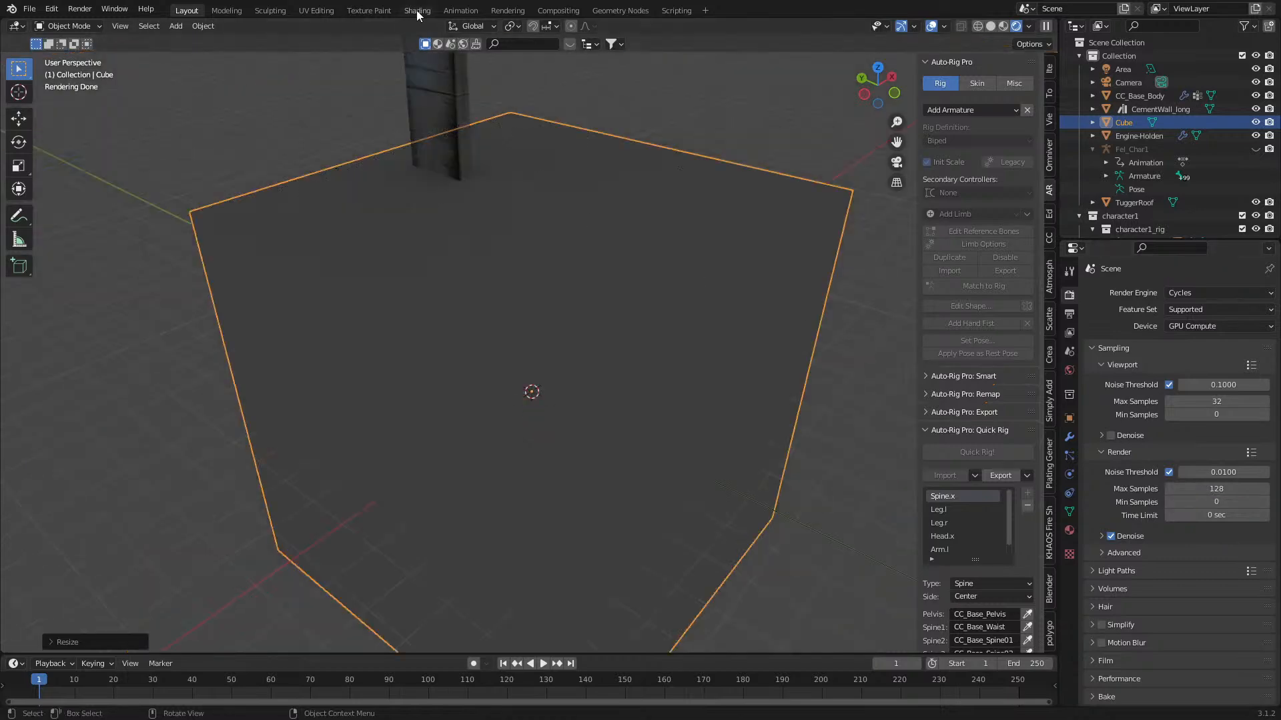
- Give the enclosing cube a new material in the shader editor and delete its Principled BSDF node
click(417, 11)
click(596, 419)
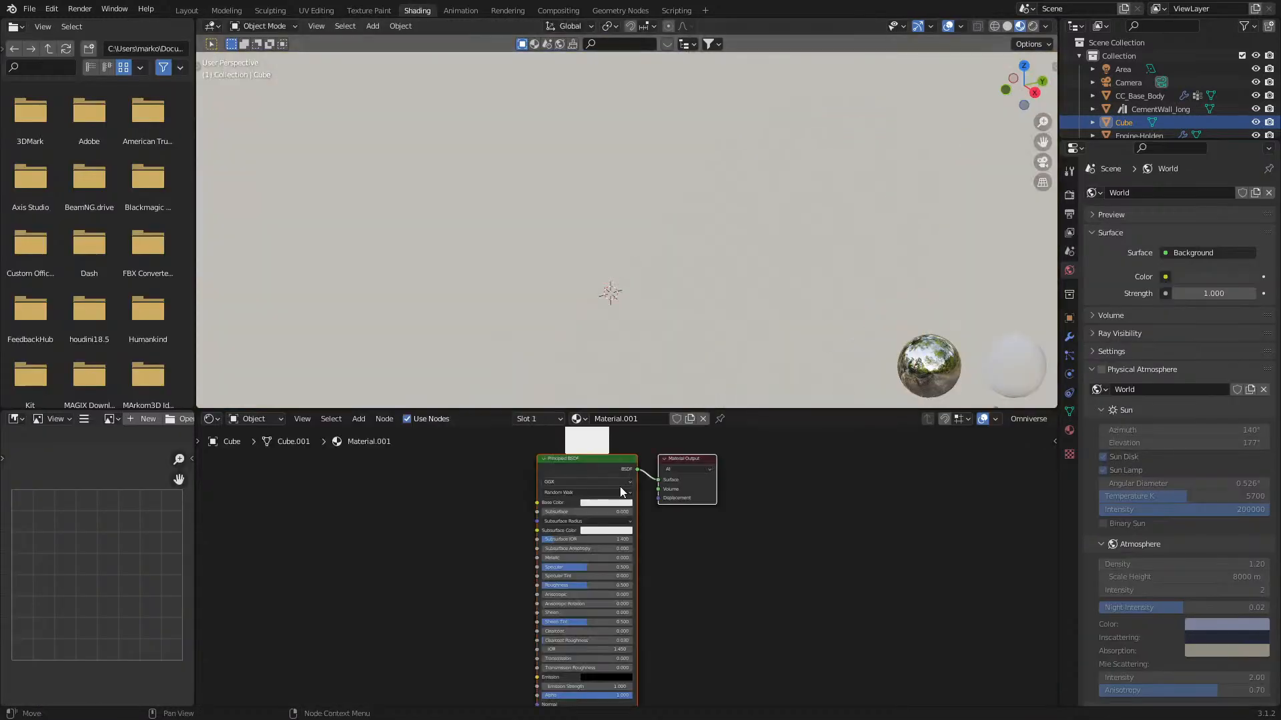
click(595, 460)
key(q)
- Add a Volume Scatter node and connect its Volume output to the Material Output's Volume input
key(shift+a)
click(552, 490)
text(VOL)
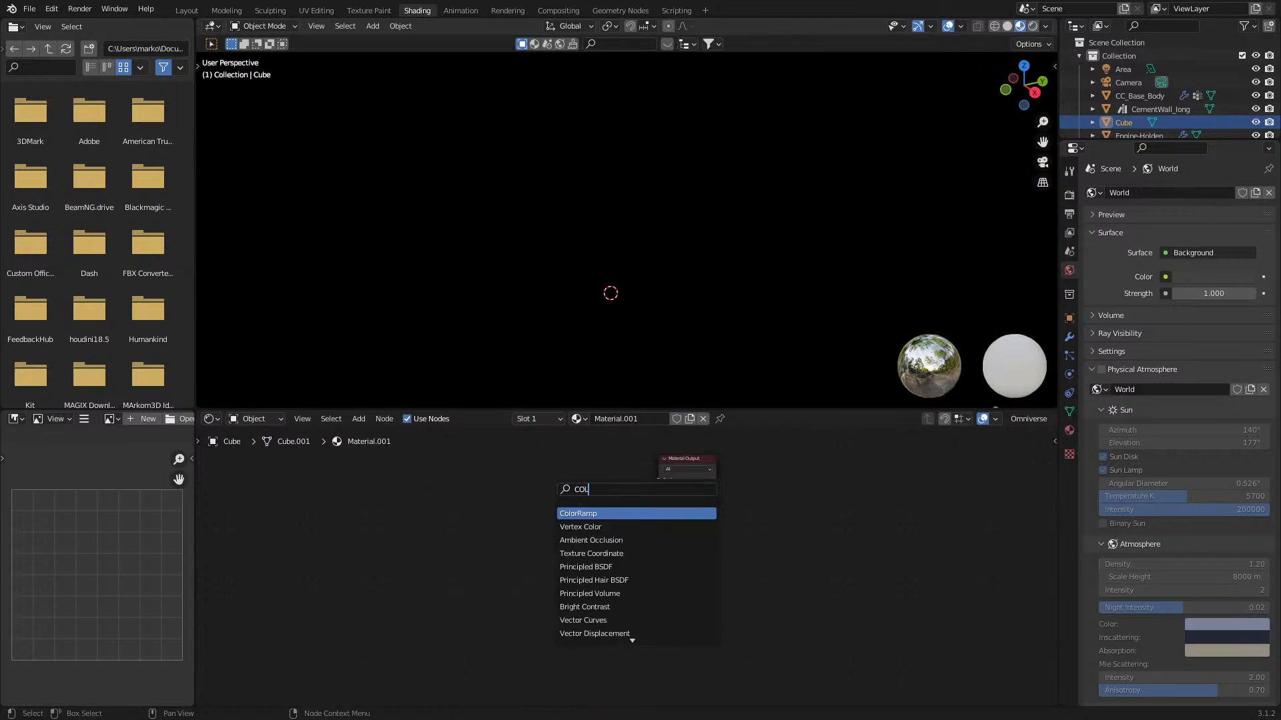
click(584, 526)
click(587, 504)
scroll(590, 474, up, 4)
middle_drag(591, 468, 615, 511)
drag(626, 491, 691, 505)
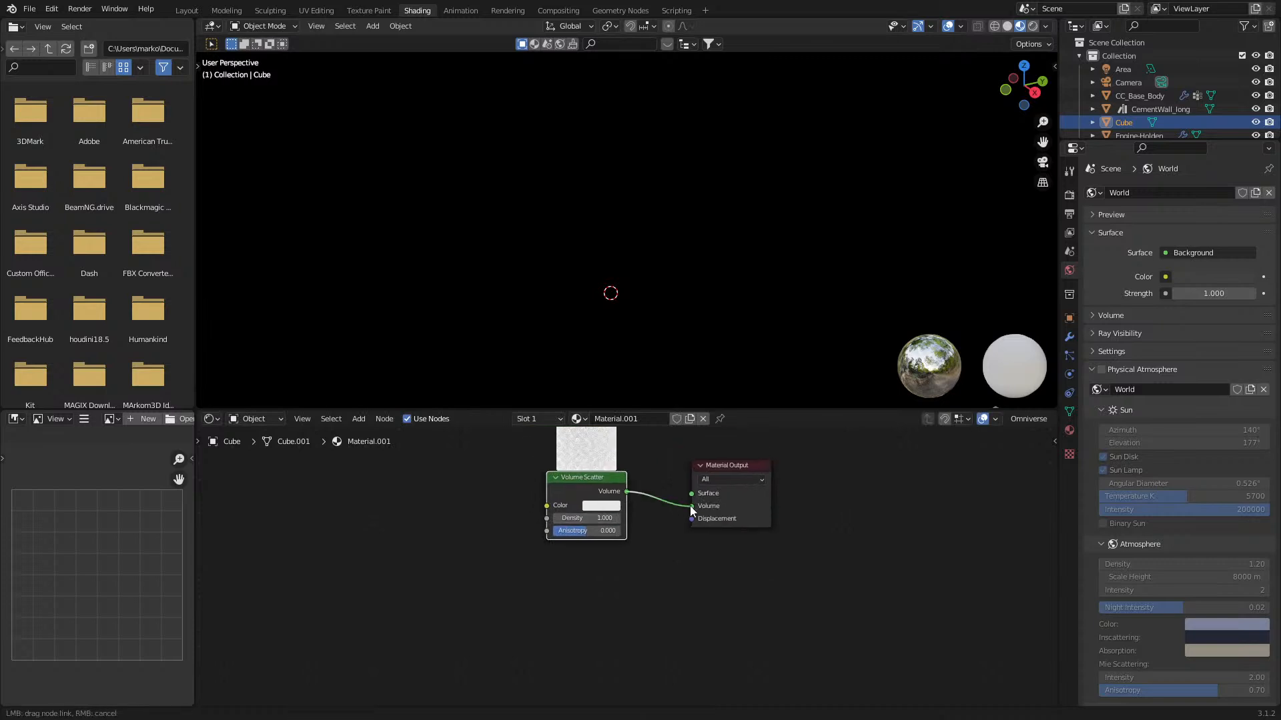
middle_drag(623, 509, 588, 501)
- Set the Volume Scatter node's density to 0.05 and its anisotropy to 0.5
click(565, 498)
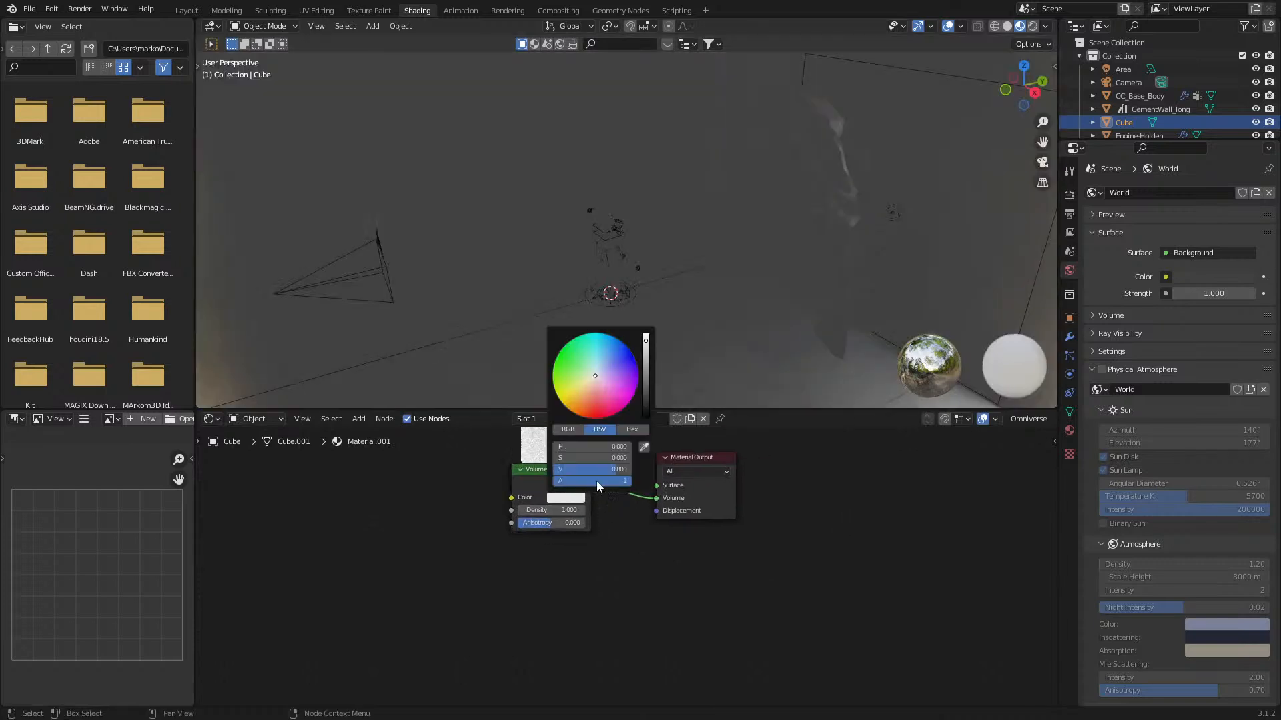
click(563, 510)
text(0.05)
key(Return)
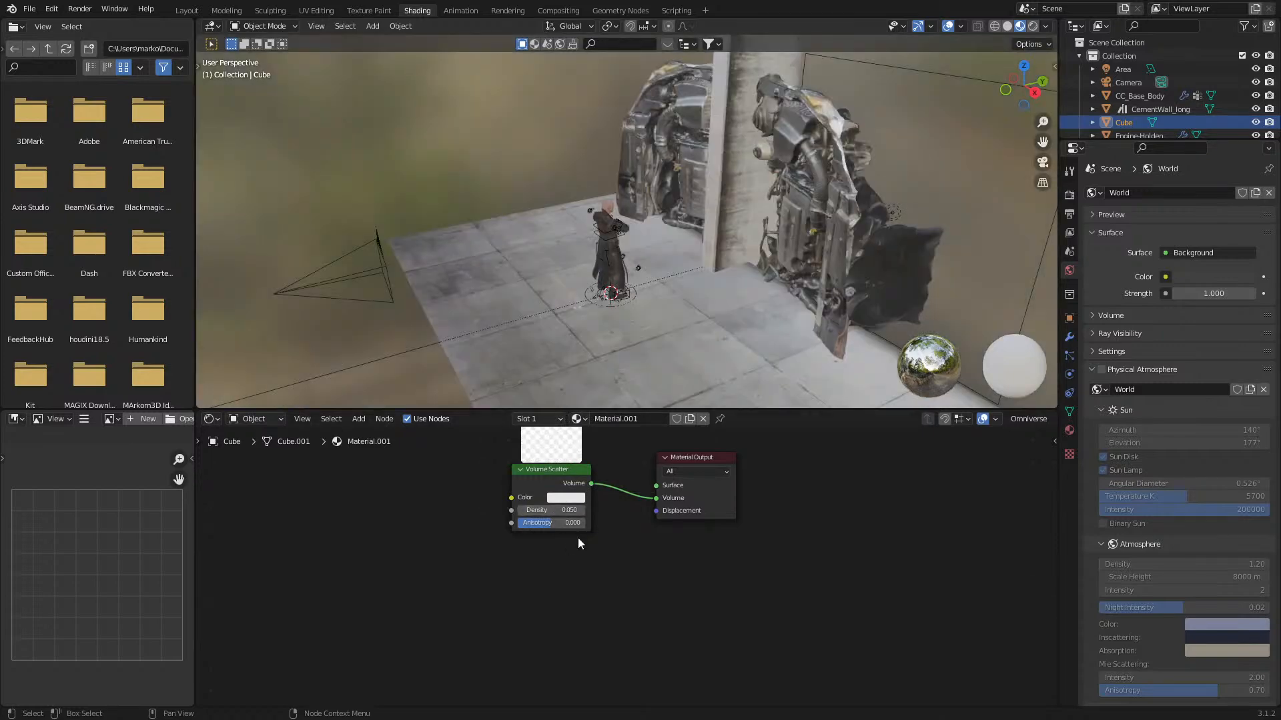
click(567, 523)
text(0.5)
key(Return)
- Preview the scene in rendered shading through the camera
mouse_move(596, 330)
middle_down()
mouse_move(709, 274)
mouse_move(693, 313)
middle_up()
click(1034, 27)
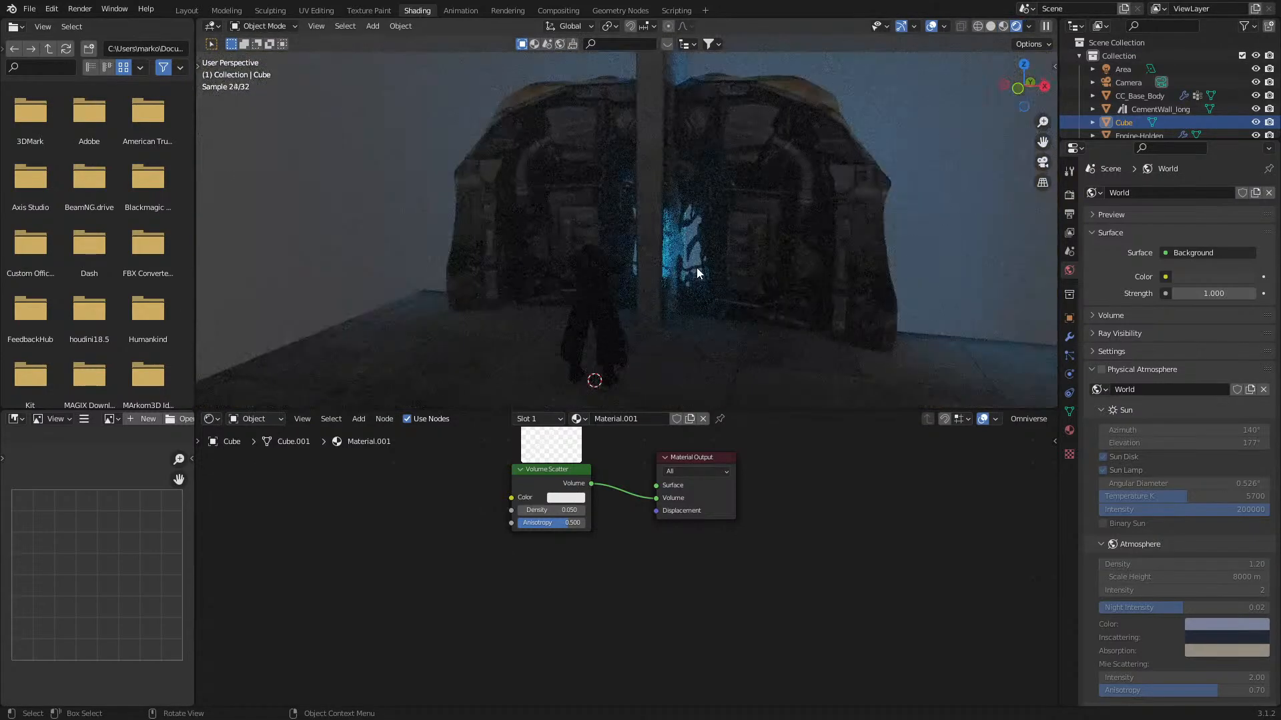
key(KP_0)
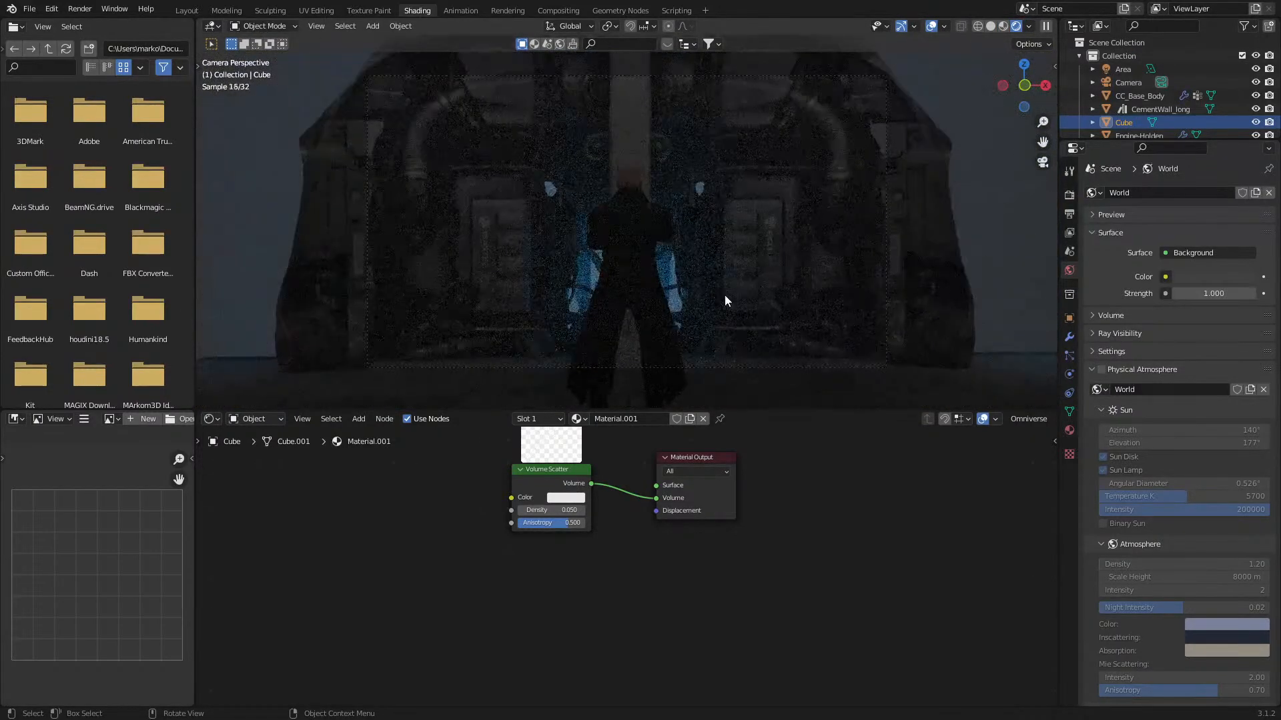
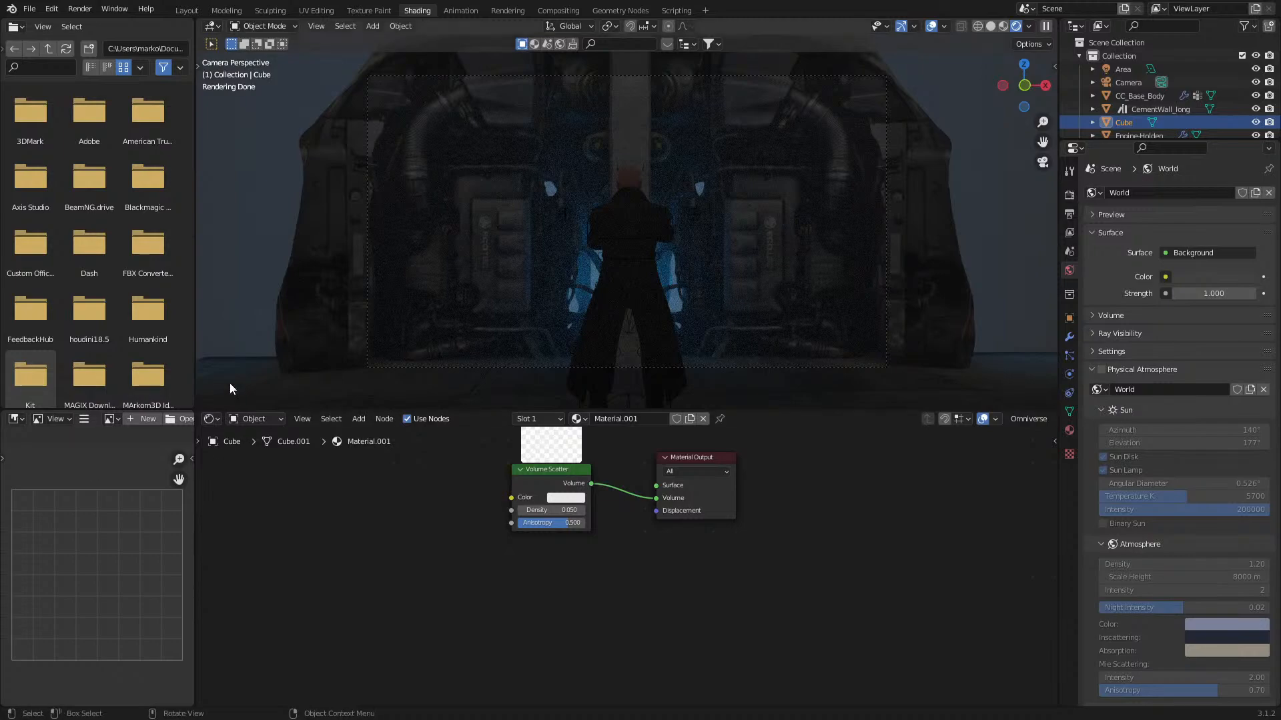
- Select the area light behind the engines, enable Holdout and Camera ray visibility for it, and return to the camera view
middle_drag(320, 311, 417, 319)
scroll(341, 308, down, 5)
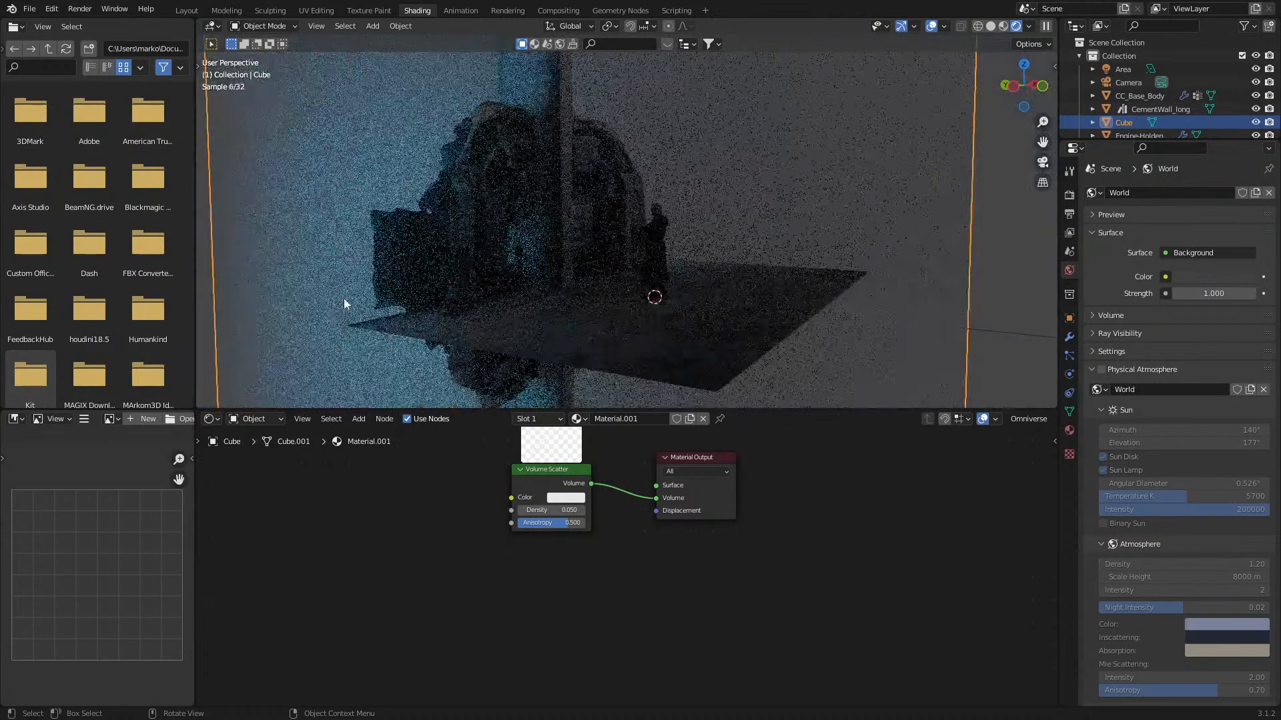
scroll(230, 254, down, 4)
middle_drag(313, 264, 462, 264)
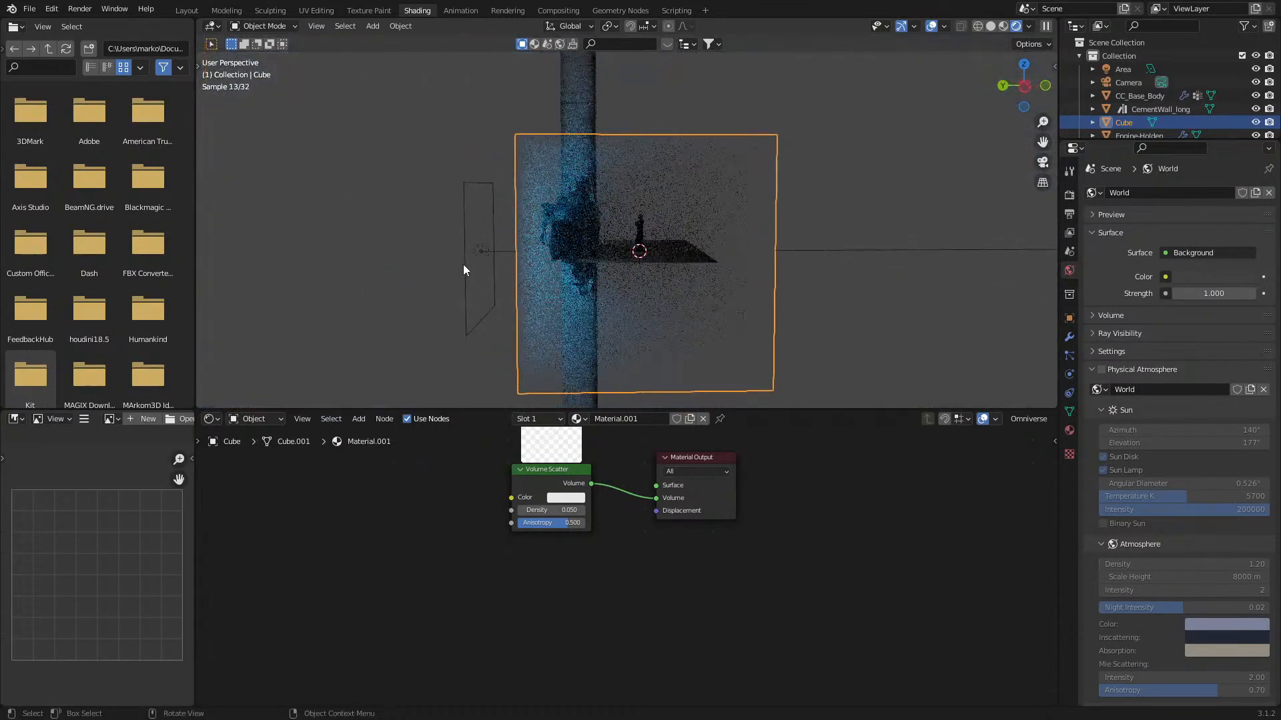
click(464, 264)
middle_drag(531, 293, 504, 305)
scroll(505, 304, up, 2)
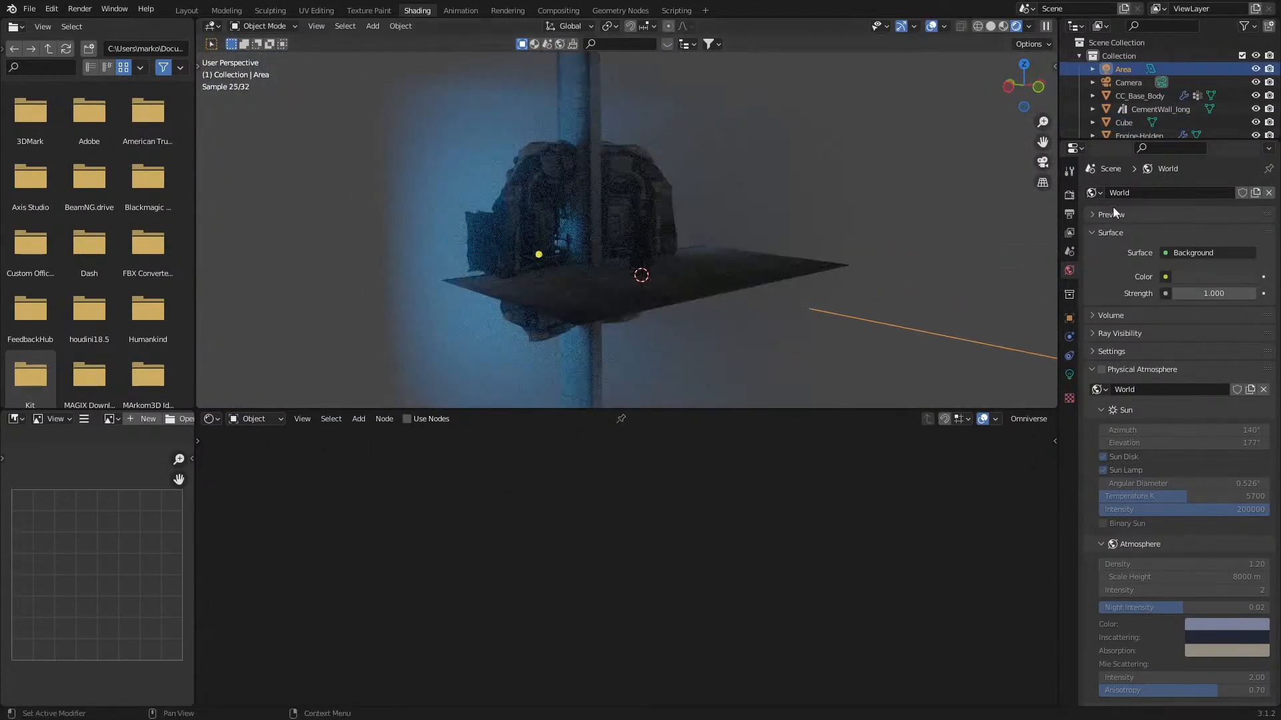
click(1069, 319)
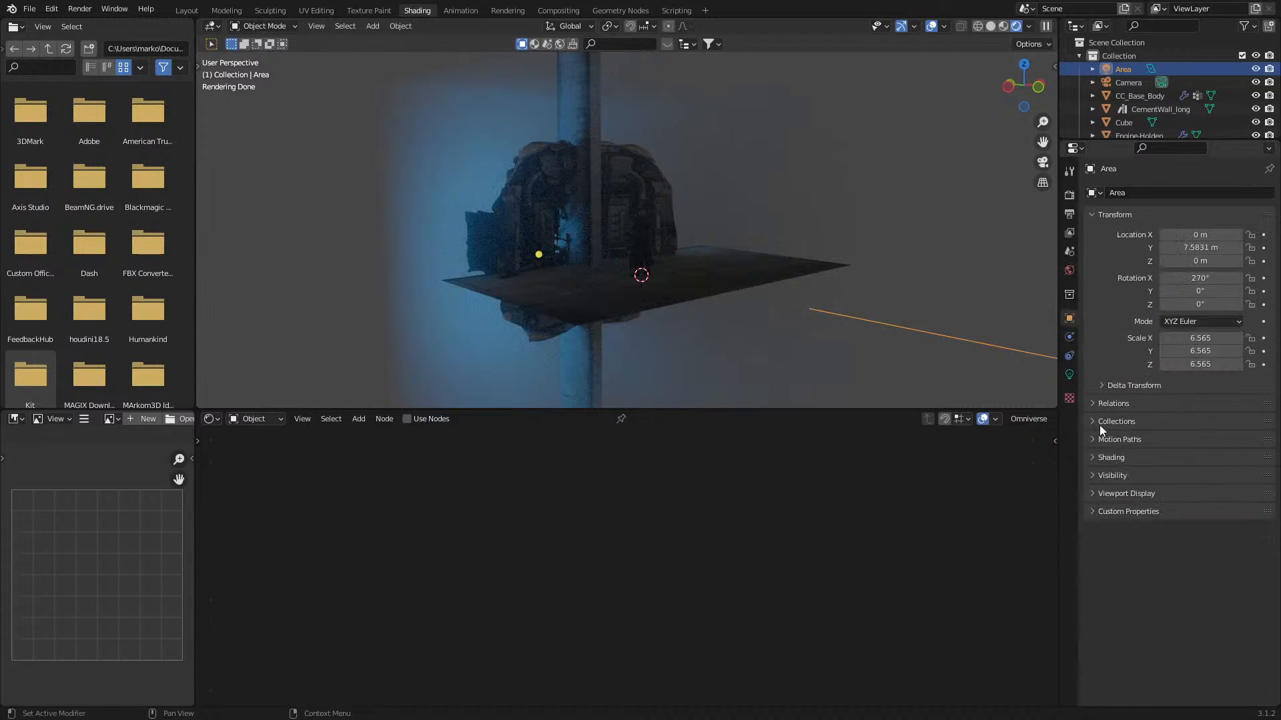
click(1094, 476)
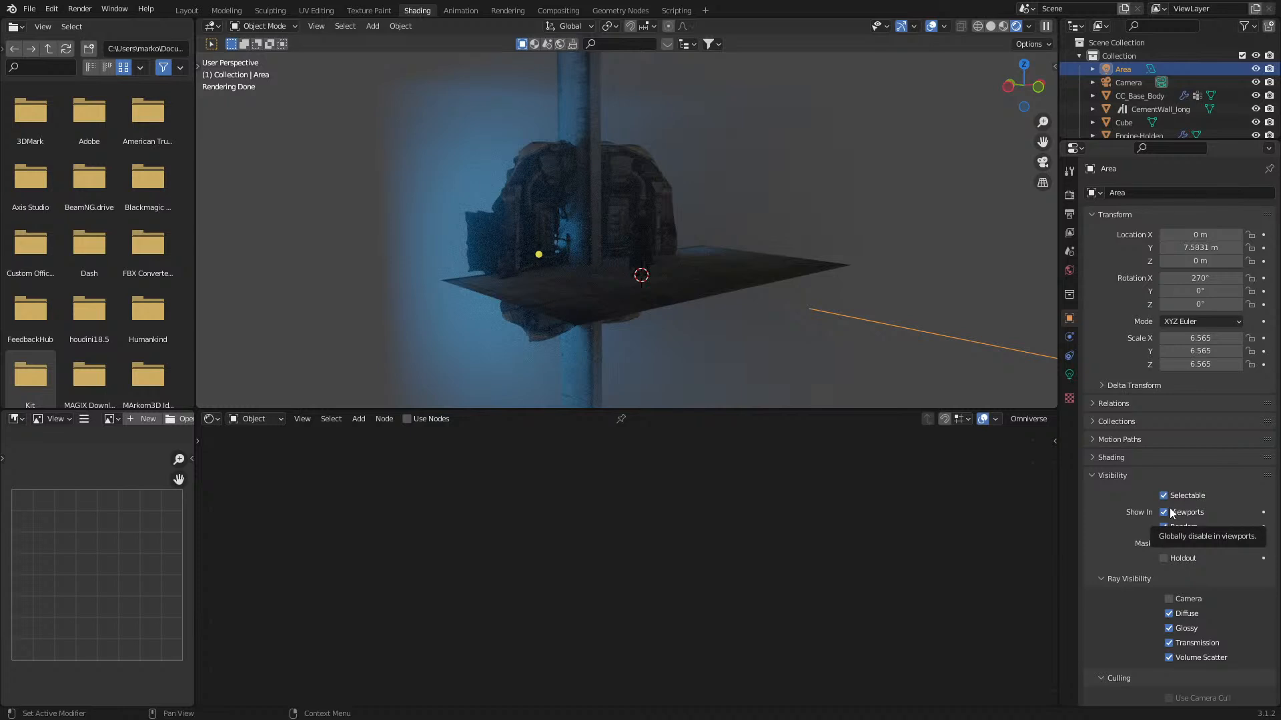
click(1165, 559)
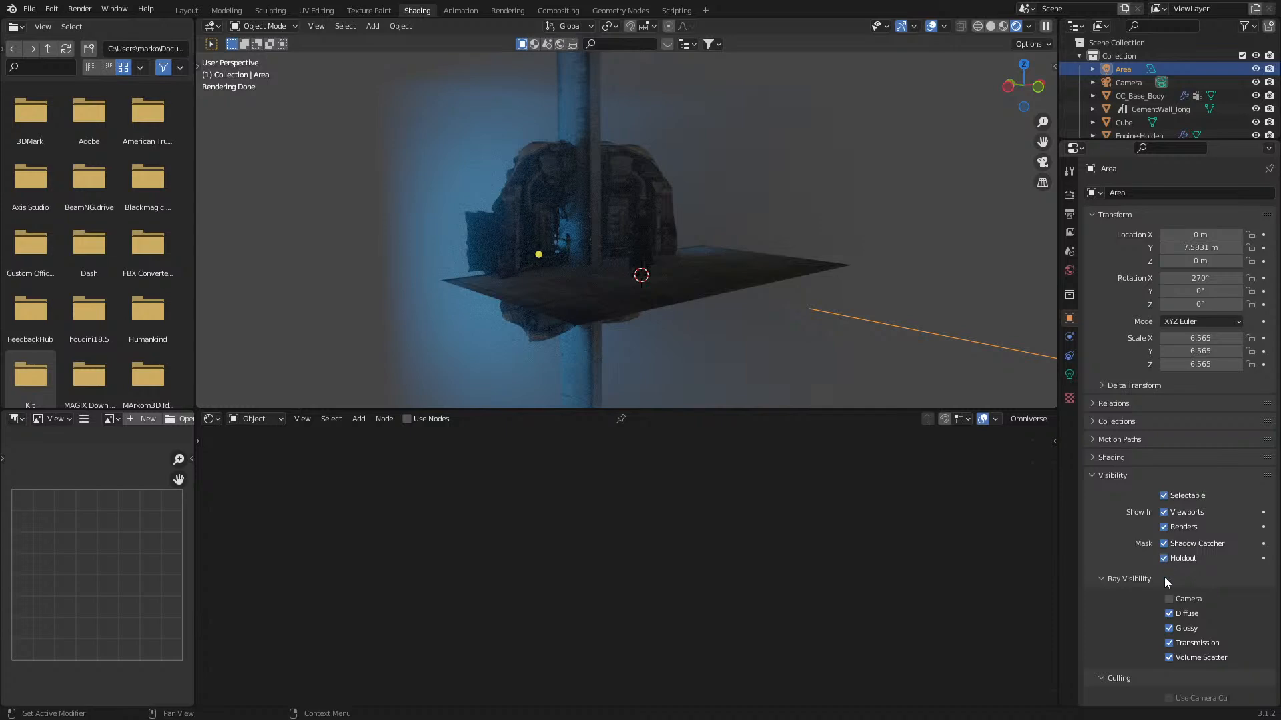
click(1169, 599)
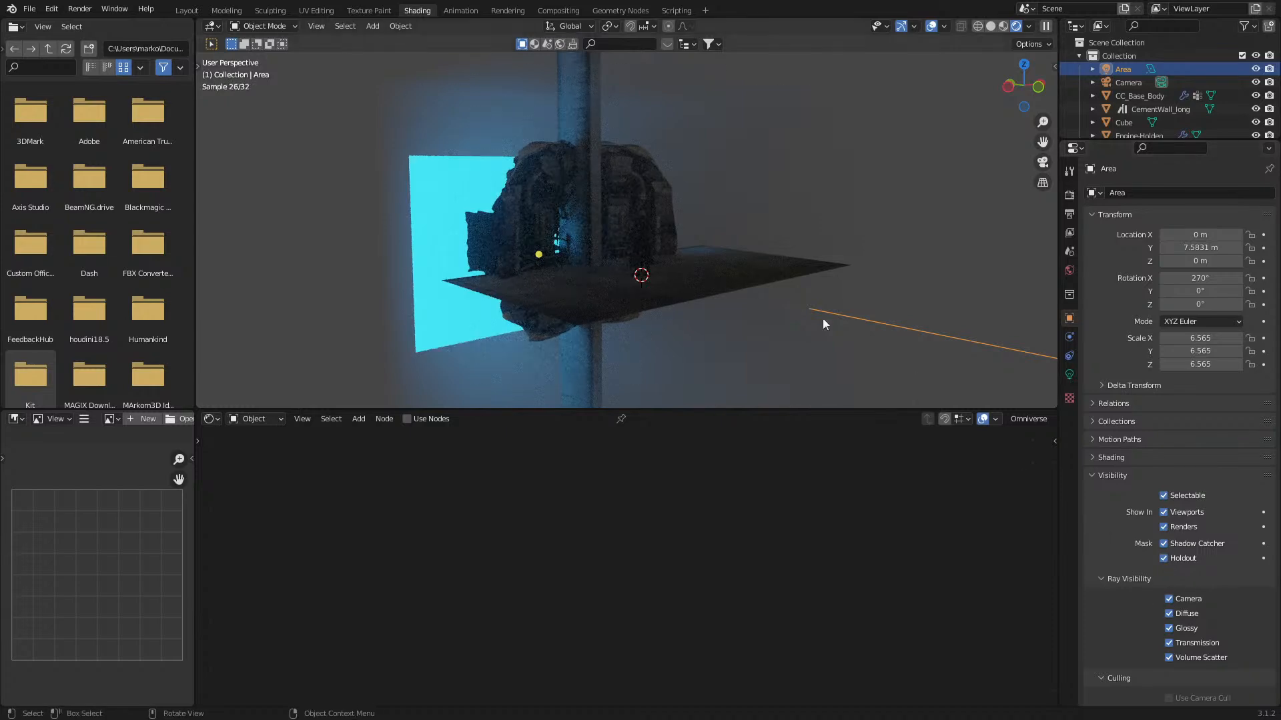
key(KP_0)
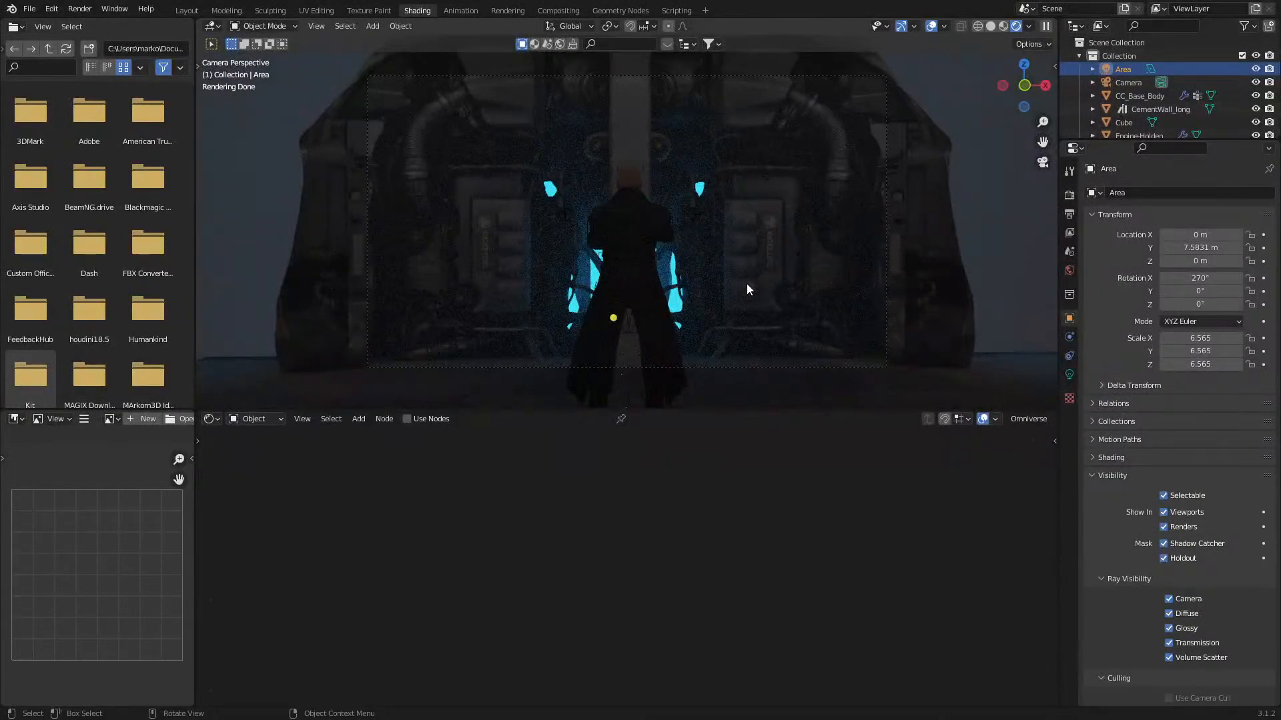
- Move the volume cube about 3.84 m along the Y axis toward the area light, ending in the camera view
middle_drag(694, 217, 794, 267)
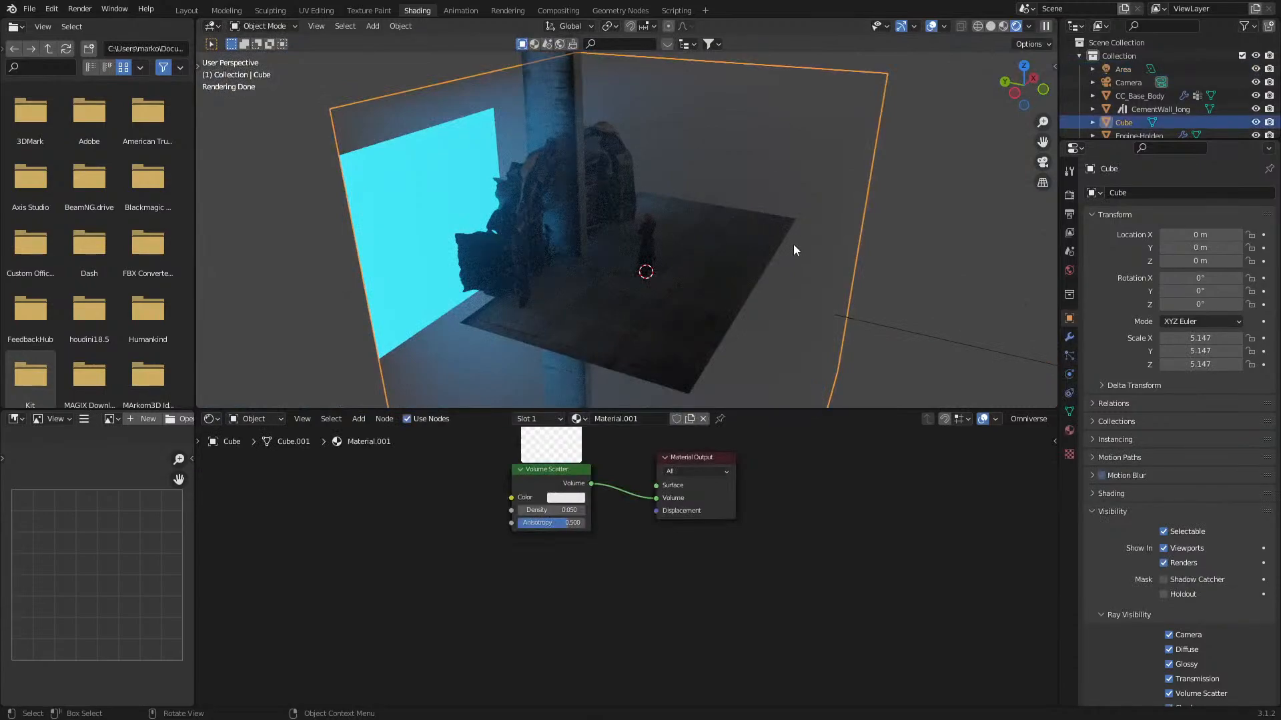
key(g)
key(y)
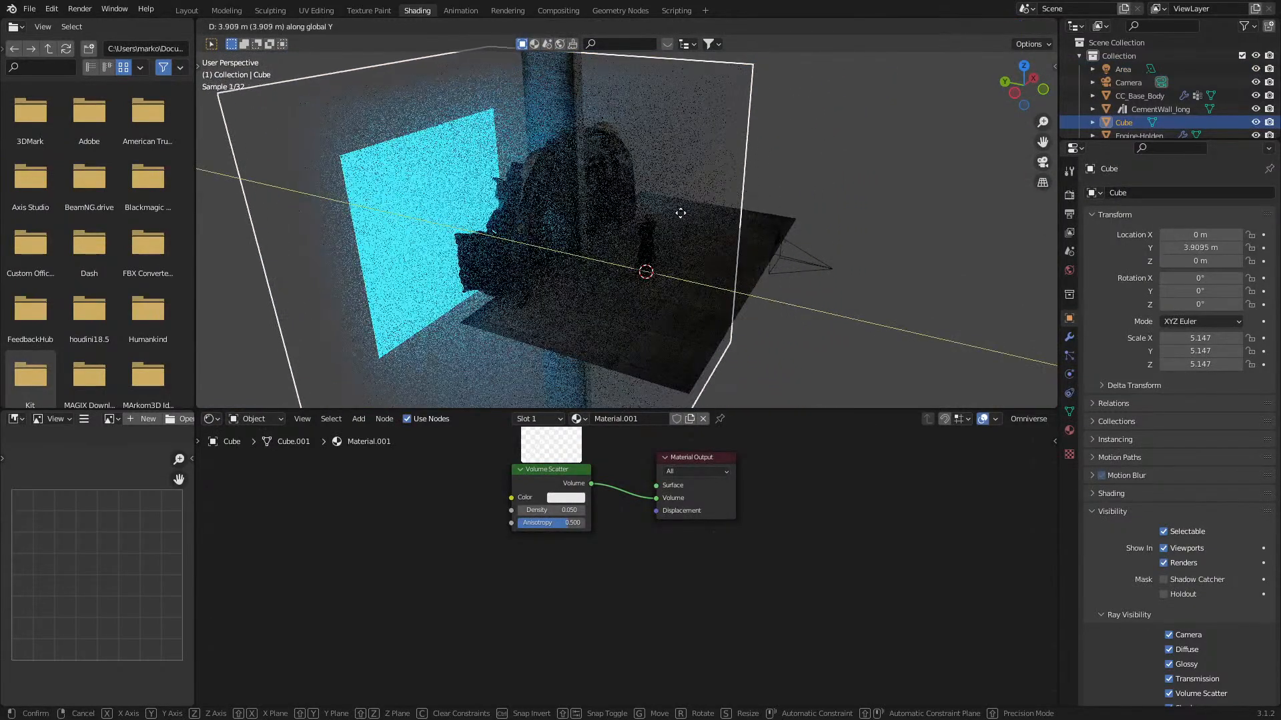
click(681, 213)
key(KP_0)
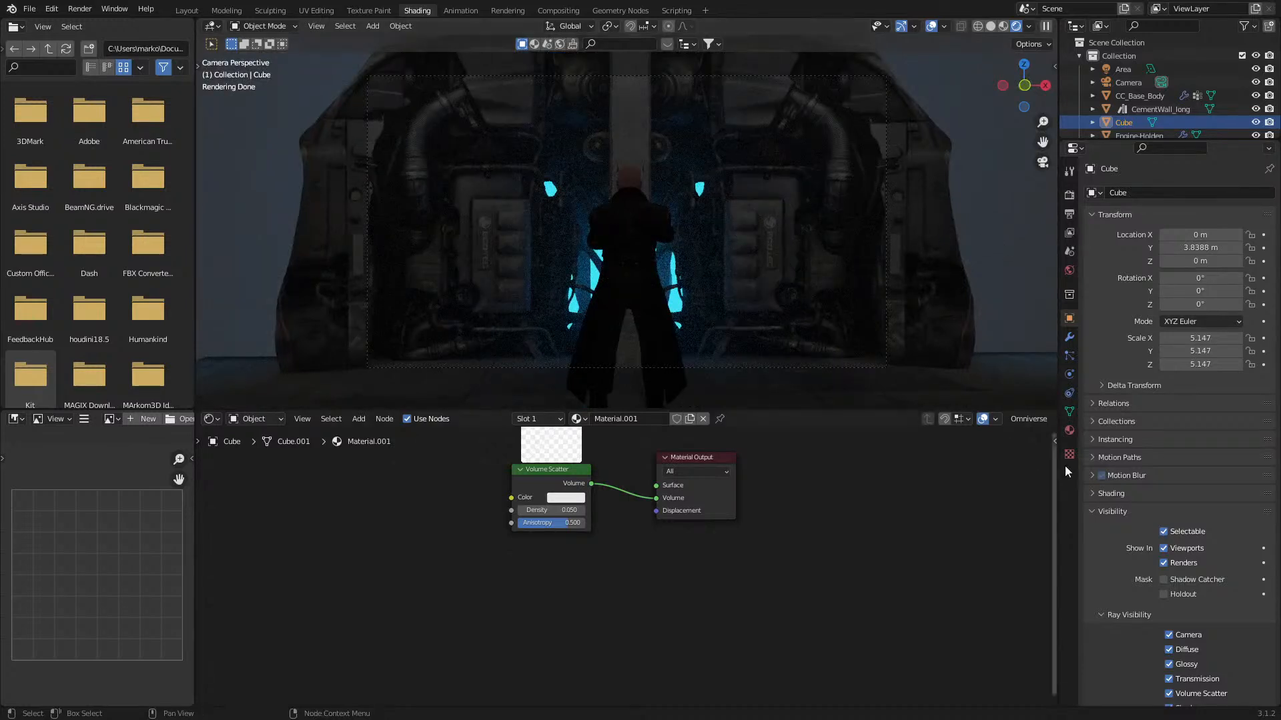
- Set the world background color to black
click(1069, 270)
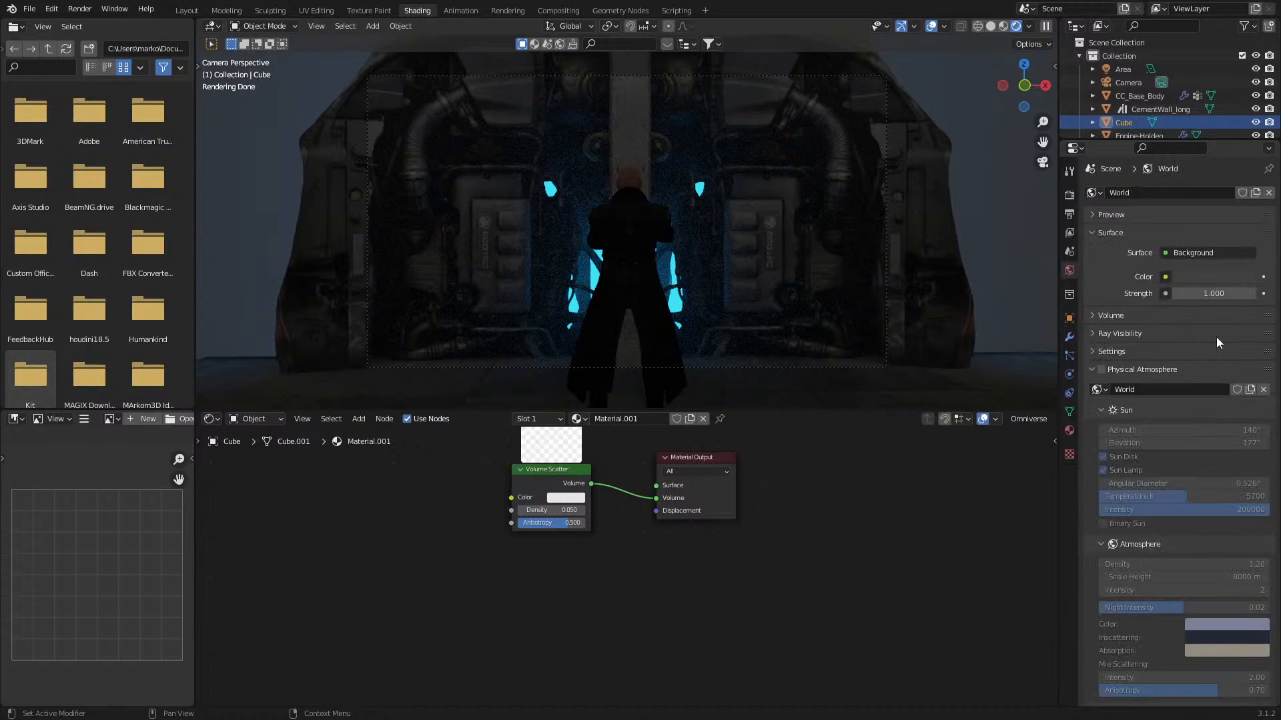
click(1209, 277)
click(1245, 179)
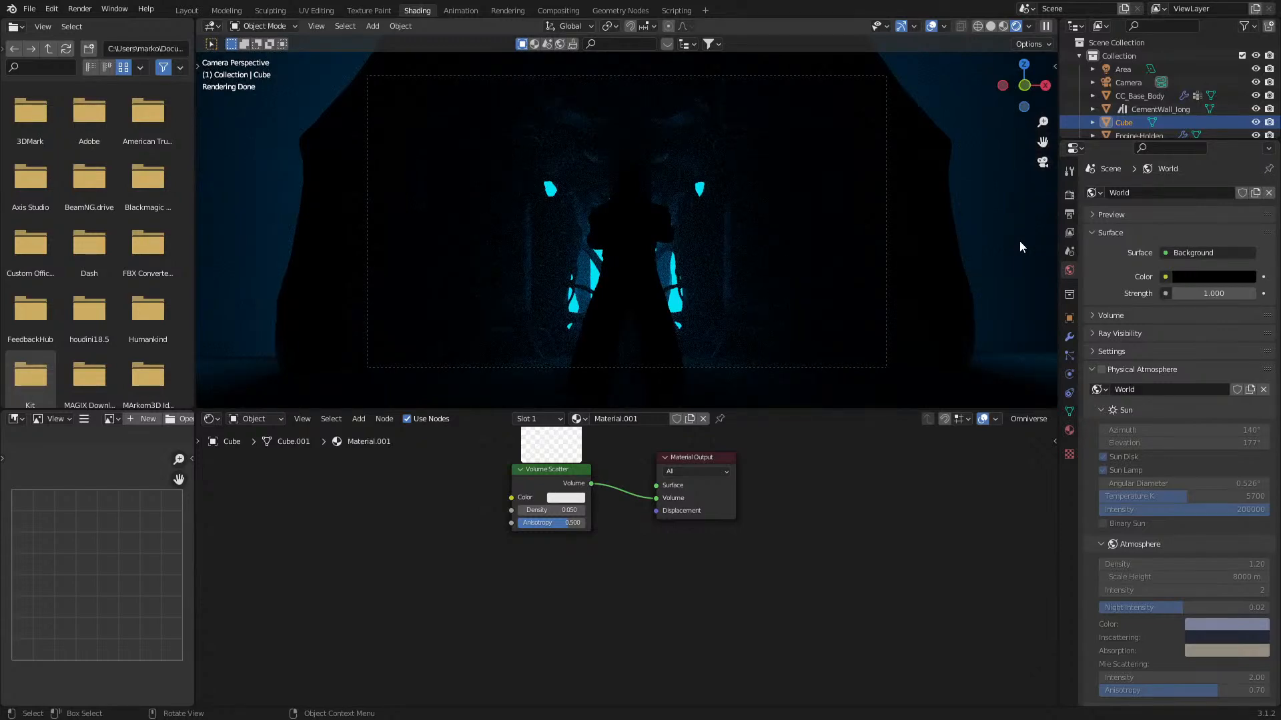
- Select the area light in wireframe shading in the Layout workspace and disable its Holdout option
click(989, 25)
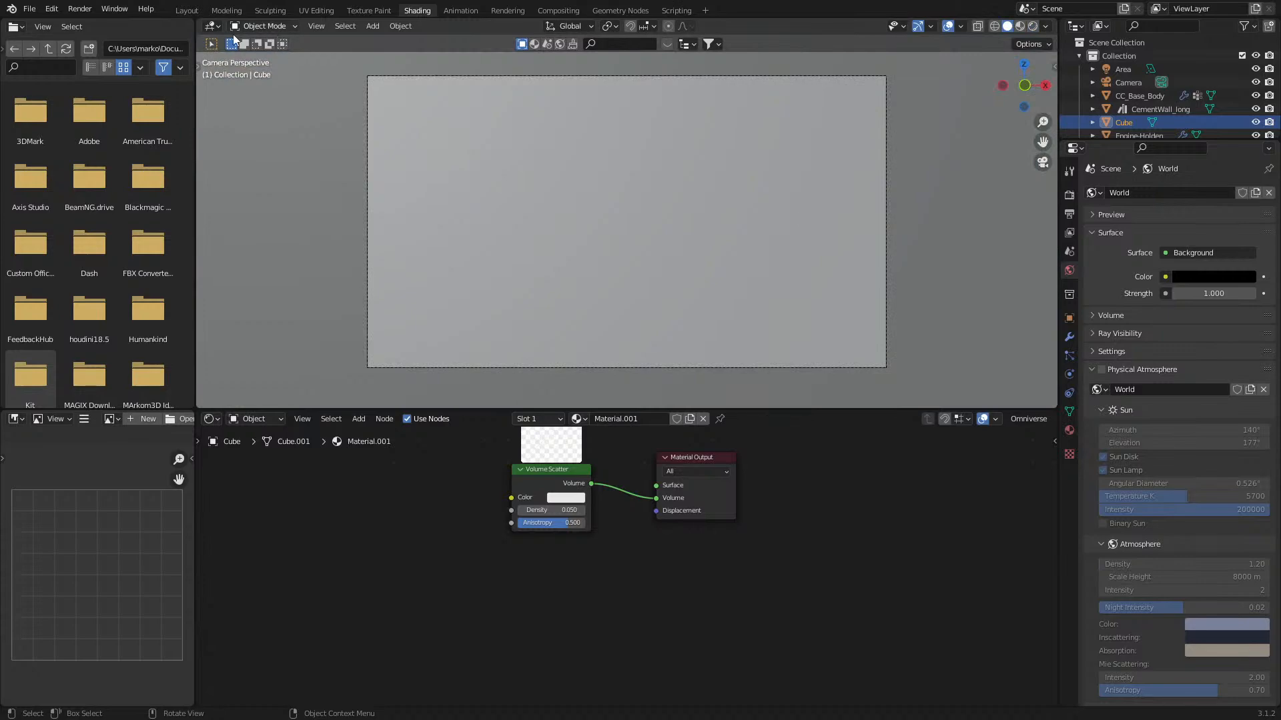
click(187, 10)
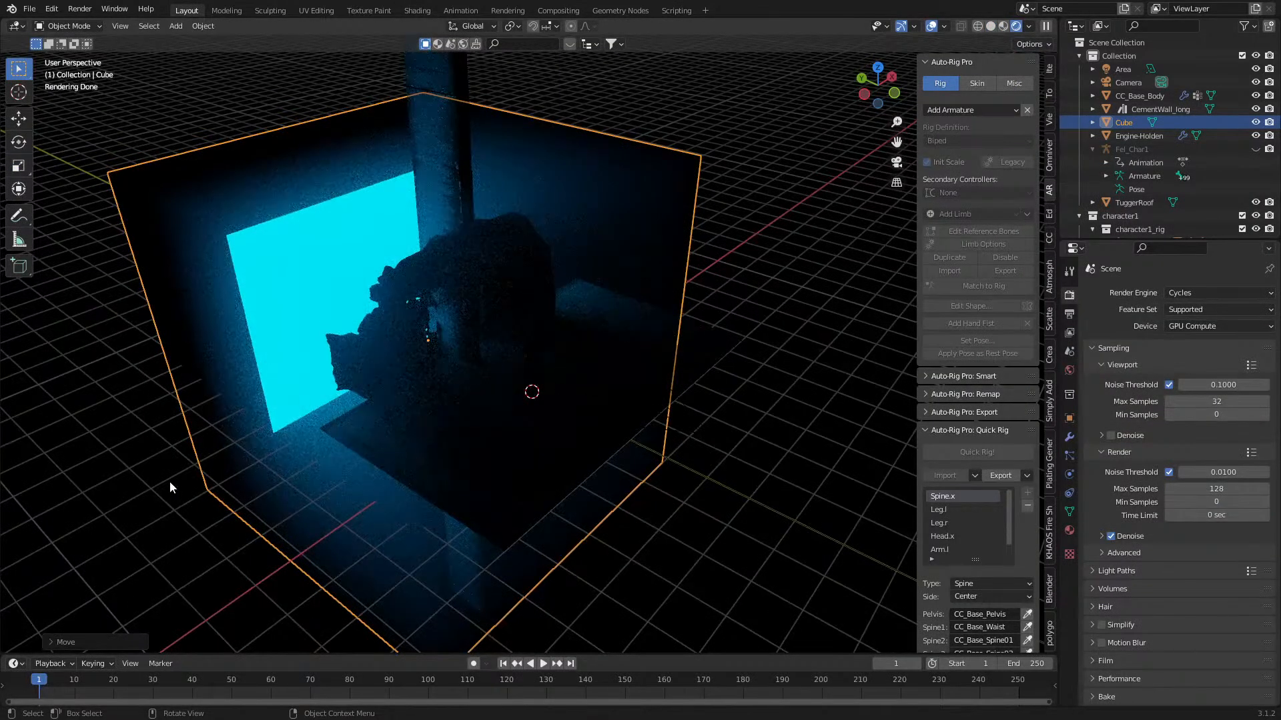
middle_drag(141, 292, 221, 290)
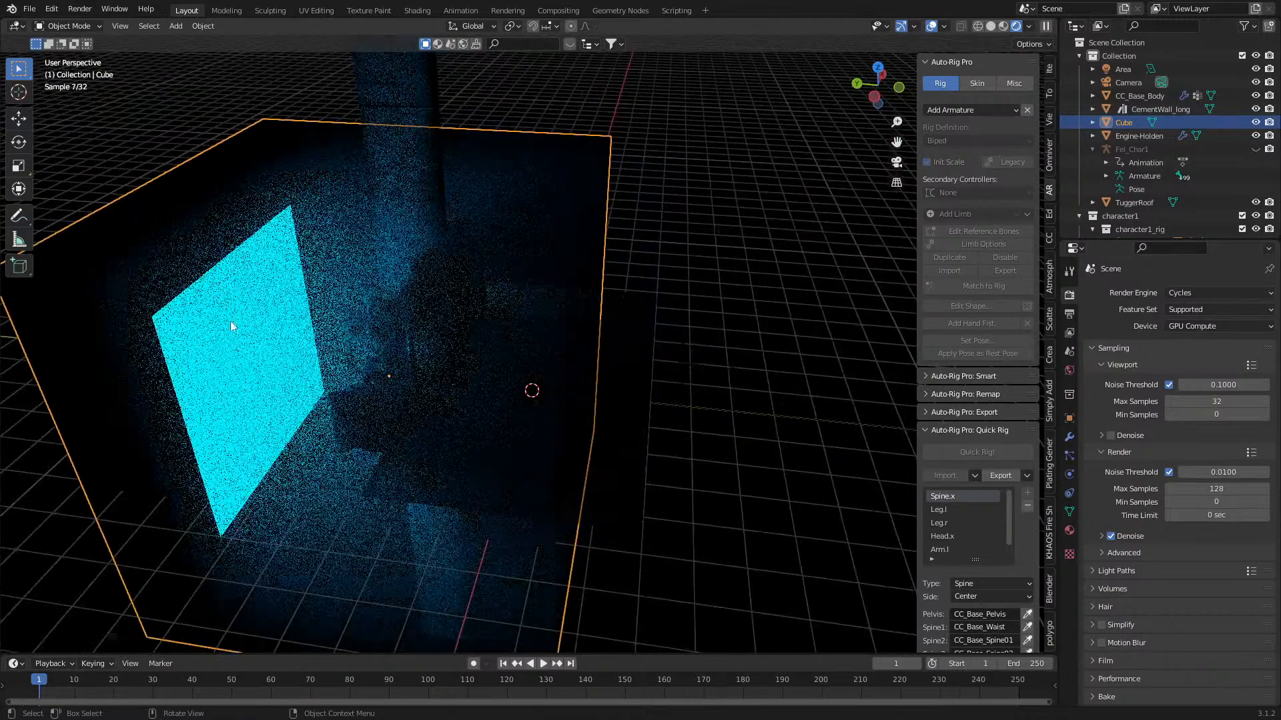
key(z)
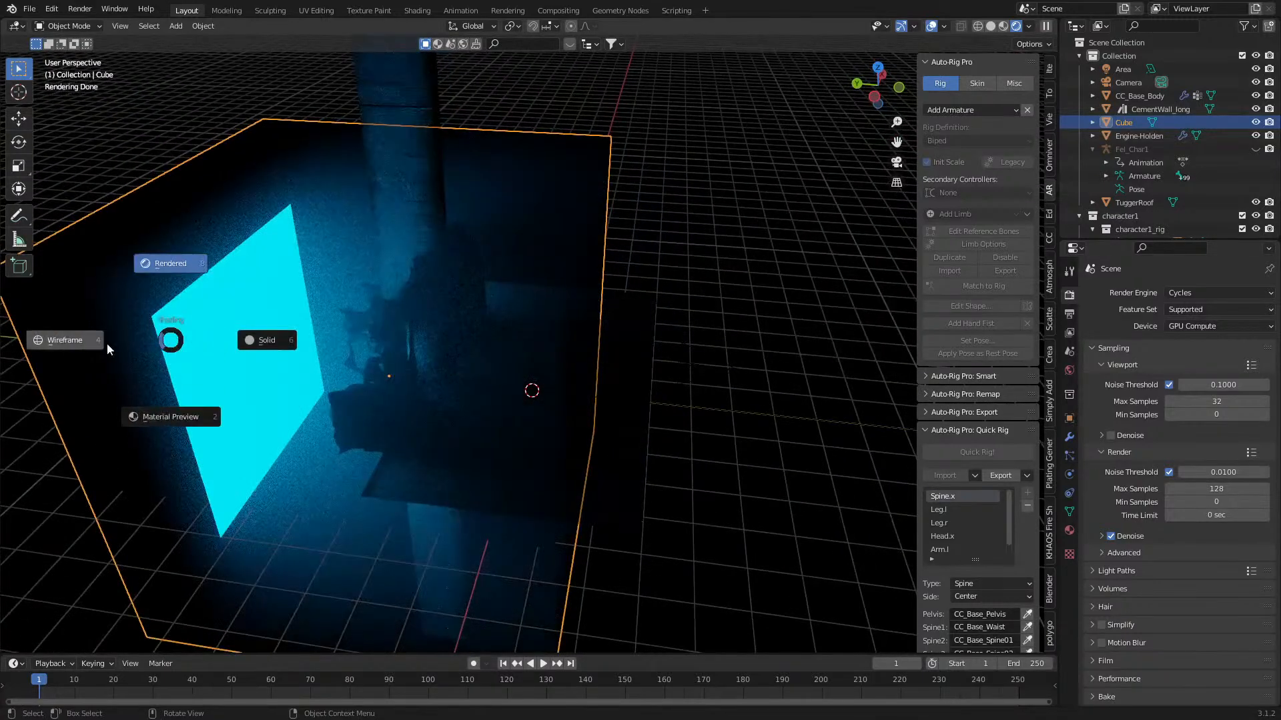
click(112, 343)
click(169, 361)
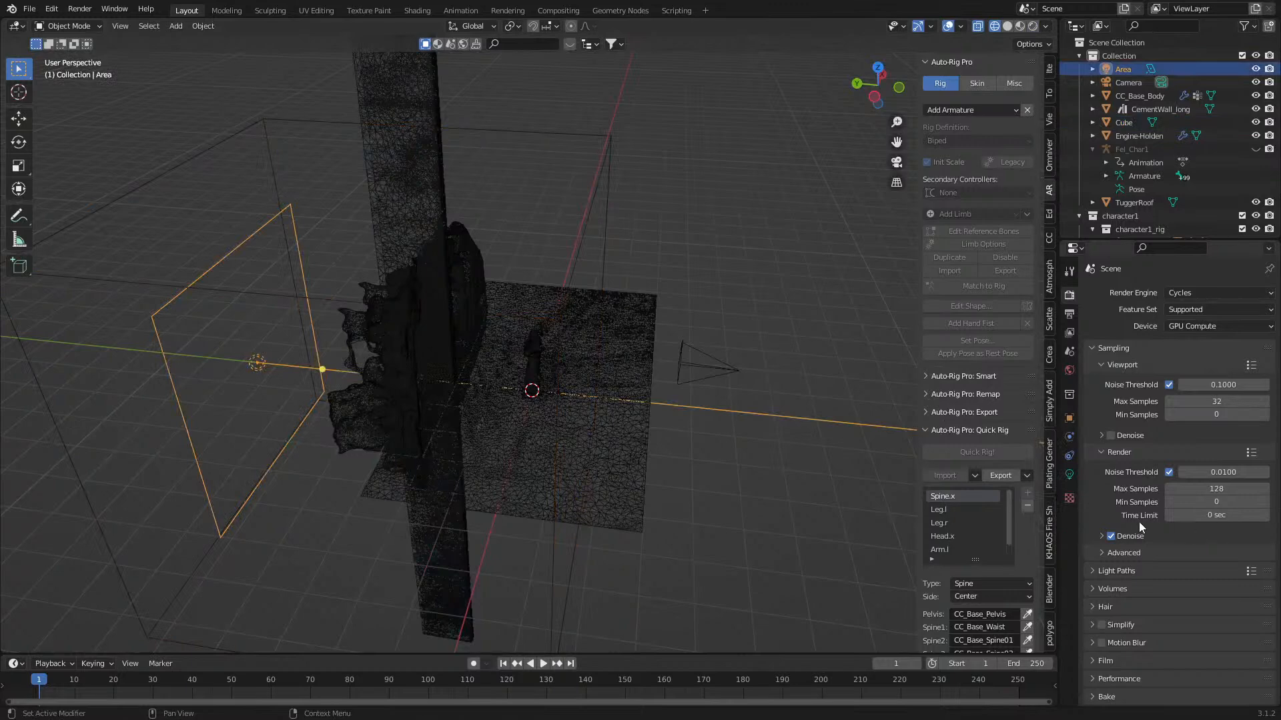
click(1070, 418)
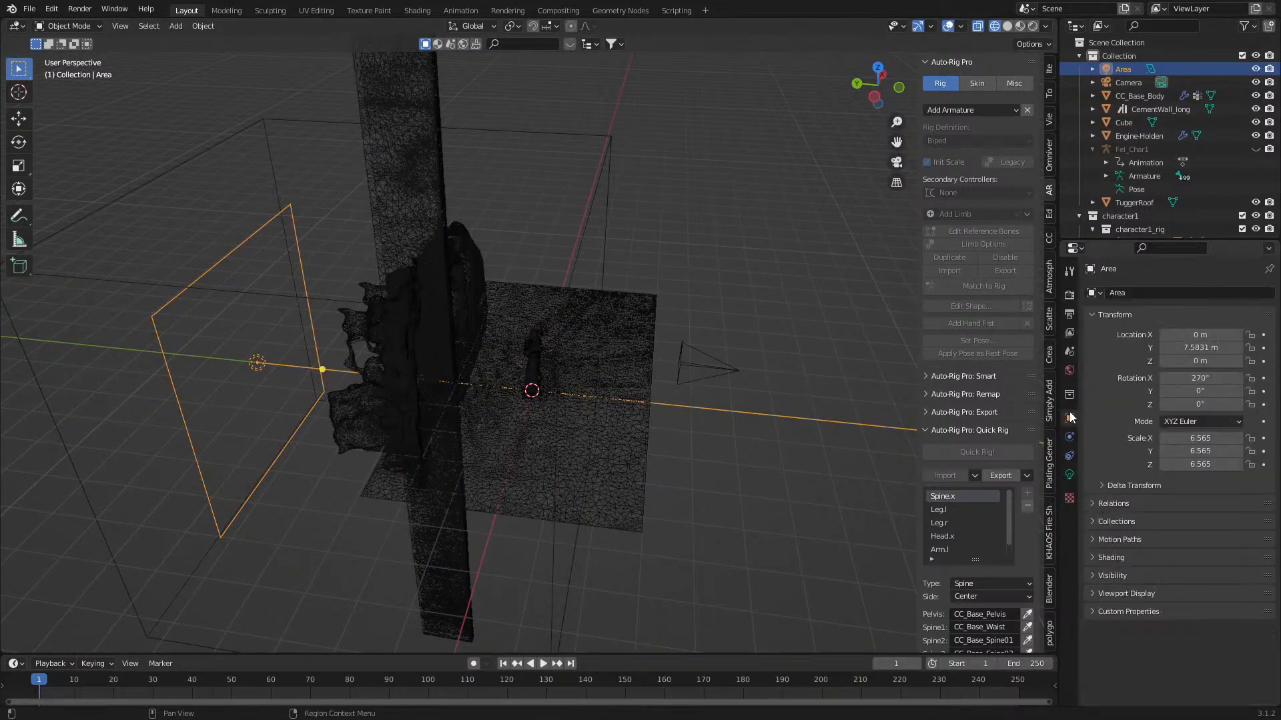
click(1093, 575)
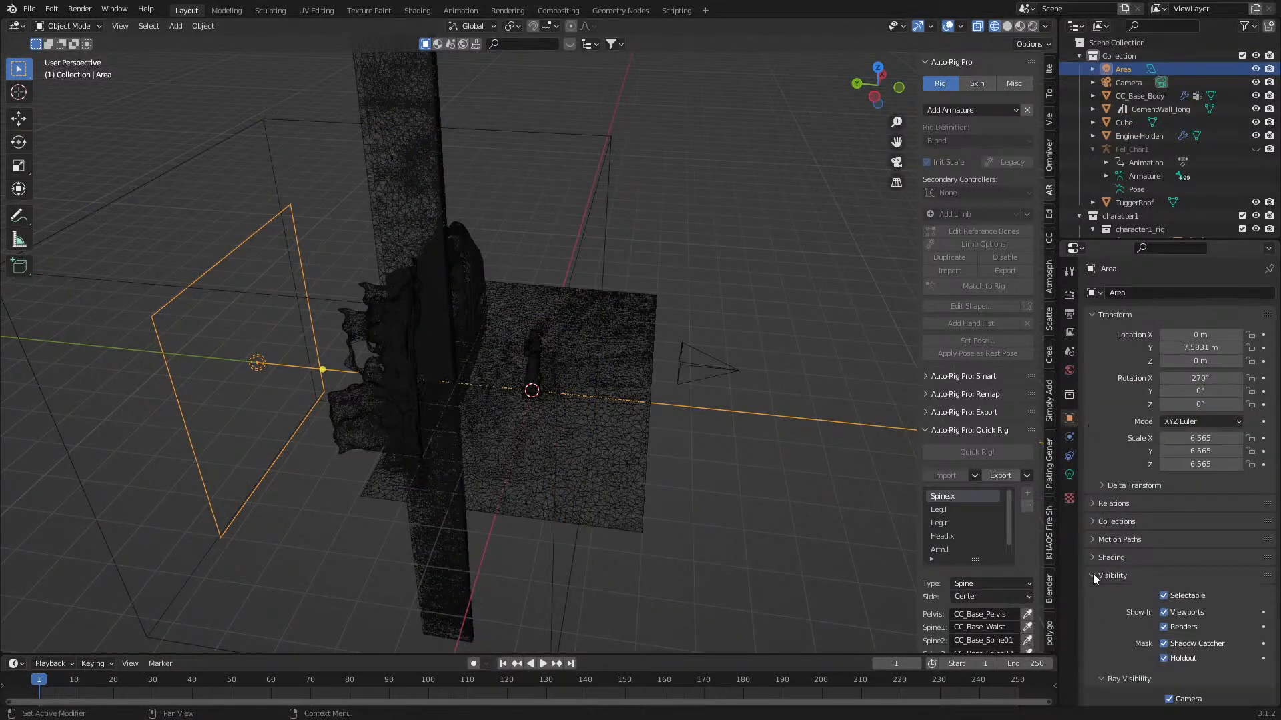
scroll(1120, 584, down, 2)
click(1164, 605)
- Examine the area light's effect around the engines in rendered shading
key(z)
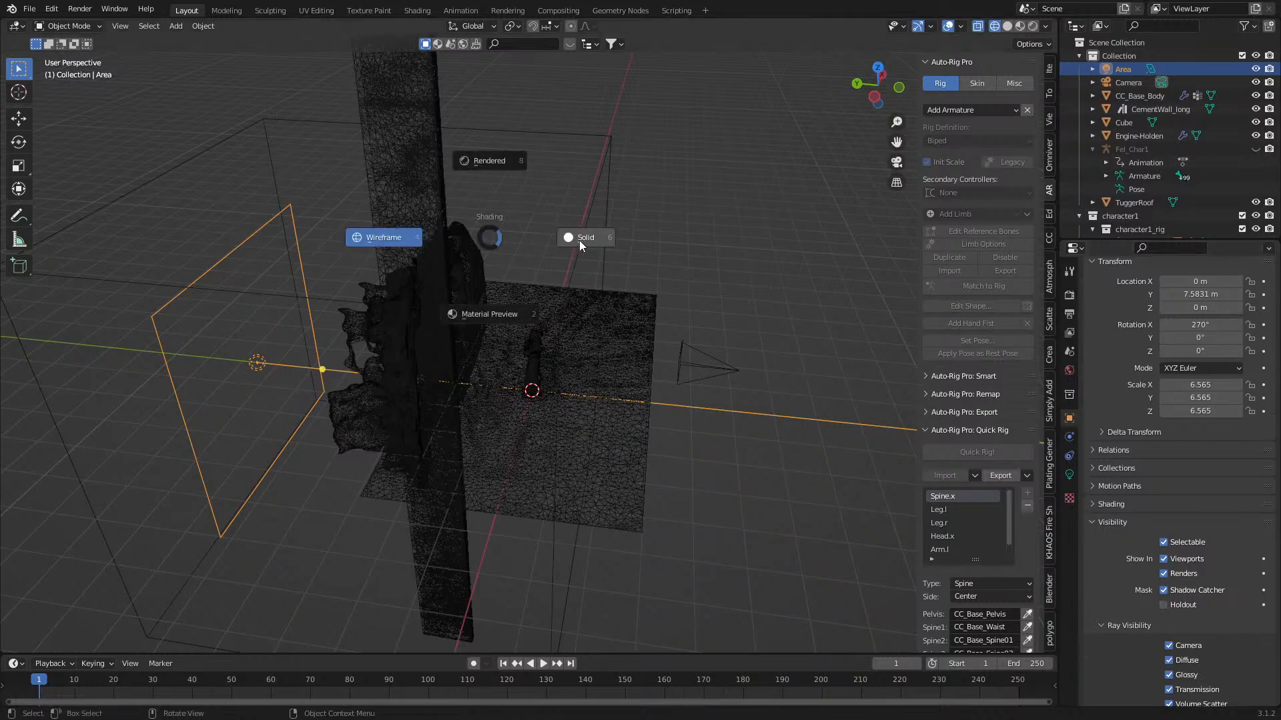
click(608, 241)
middle_drag(651, 240, 587, 307)
click(1032, 25)
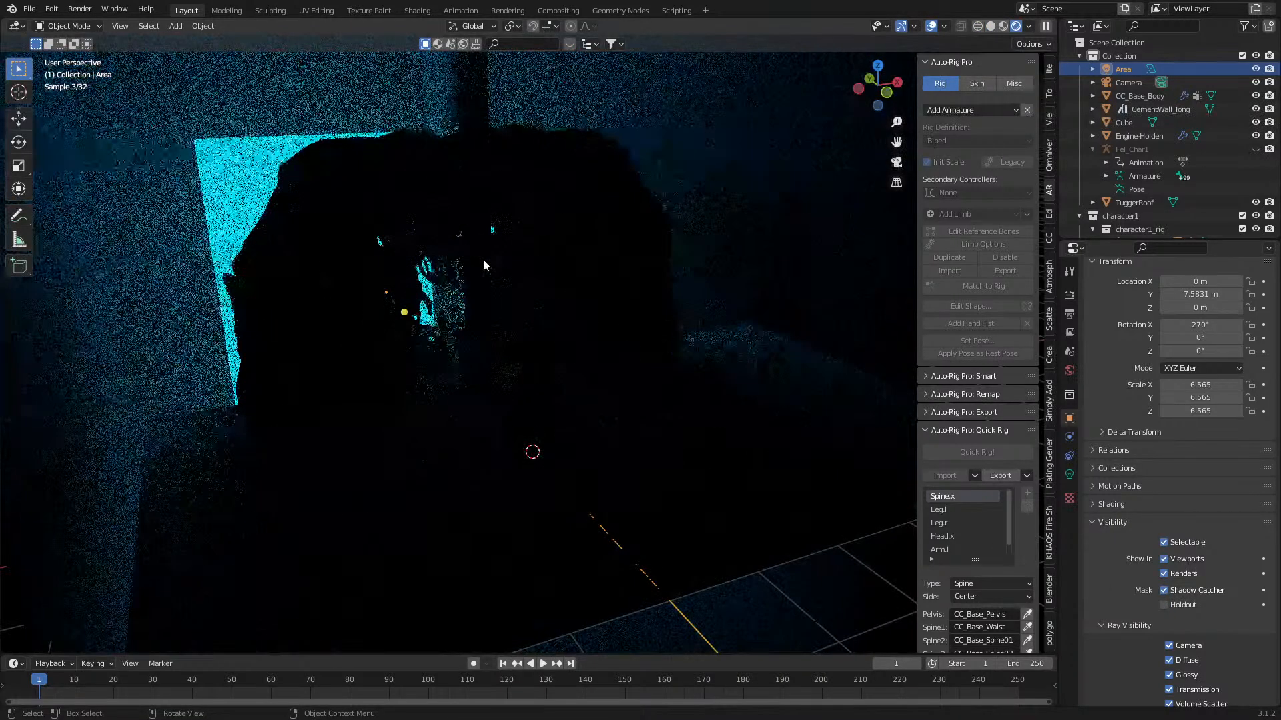
middle_drag(470, 265, 136, 336)
- Select the volume cube and set its Volume Scatter density to 0.1 with the camera view in rendered shading
click(52, 362)
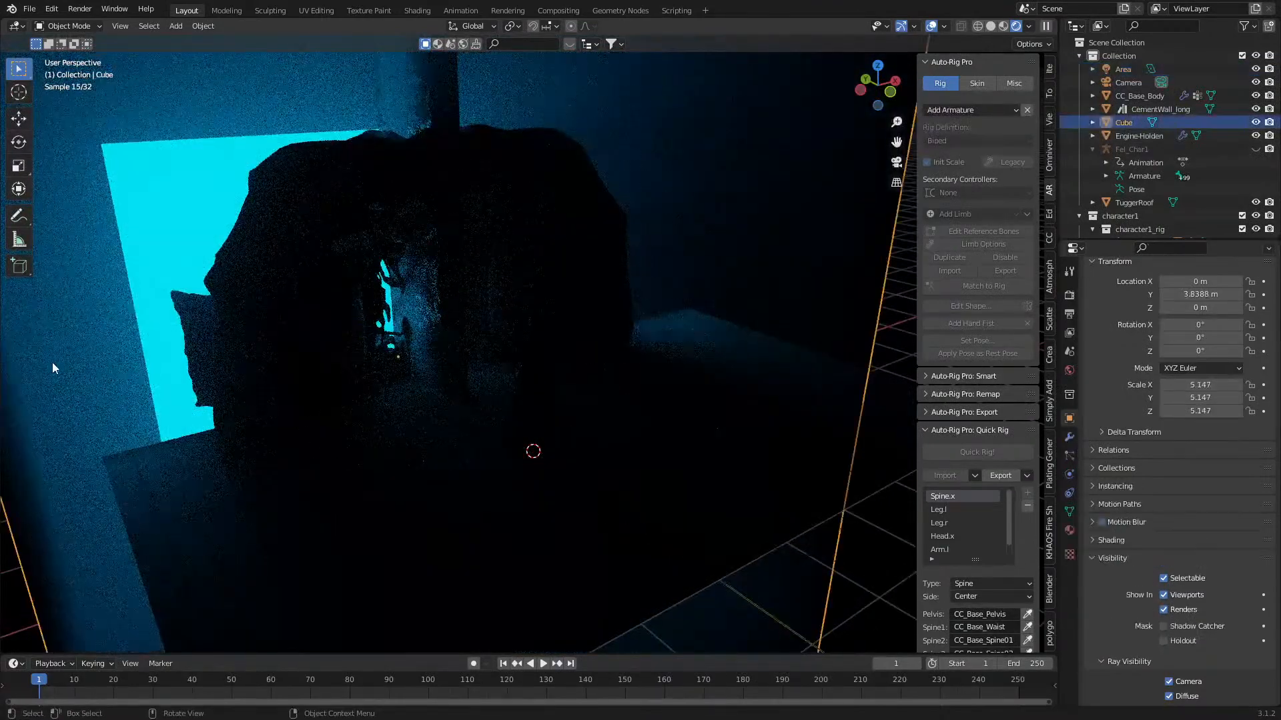
click(414, 11)
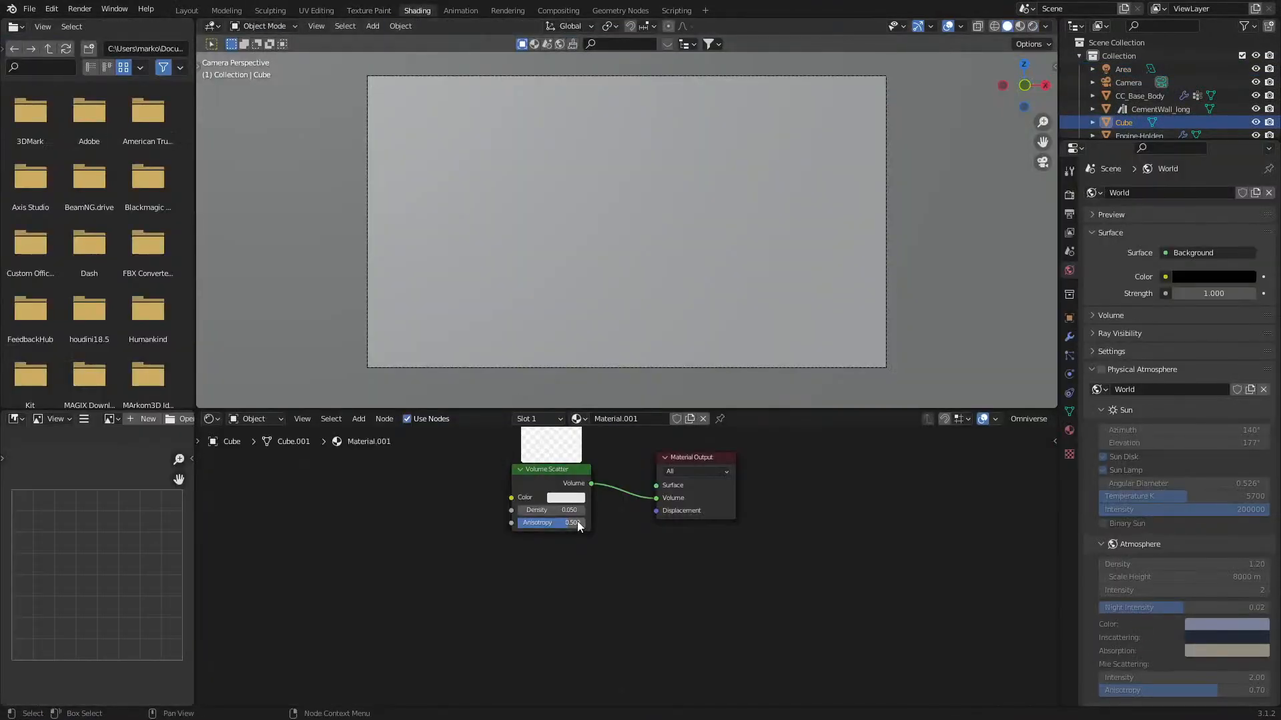
click(1032, 25)
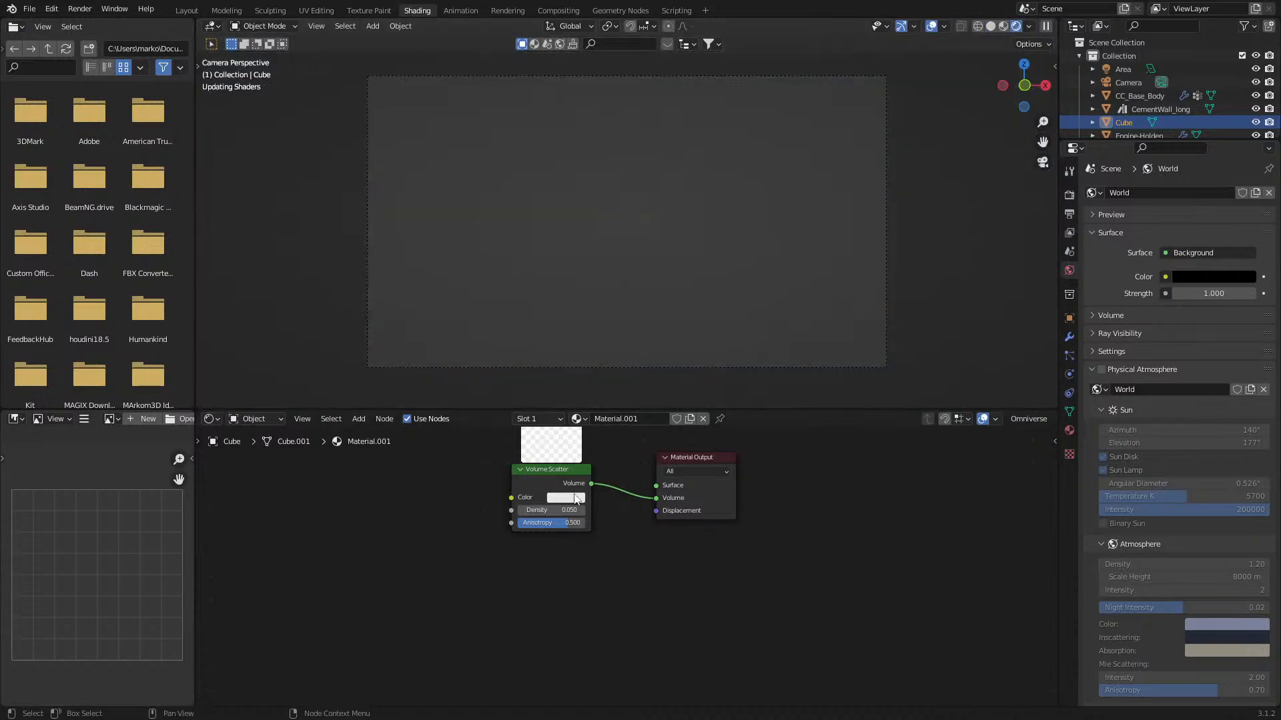
double_click(564, 510)
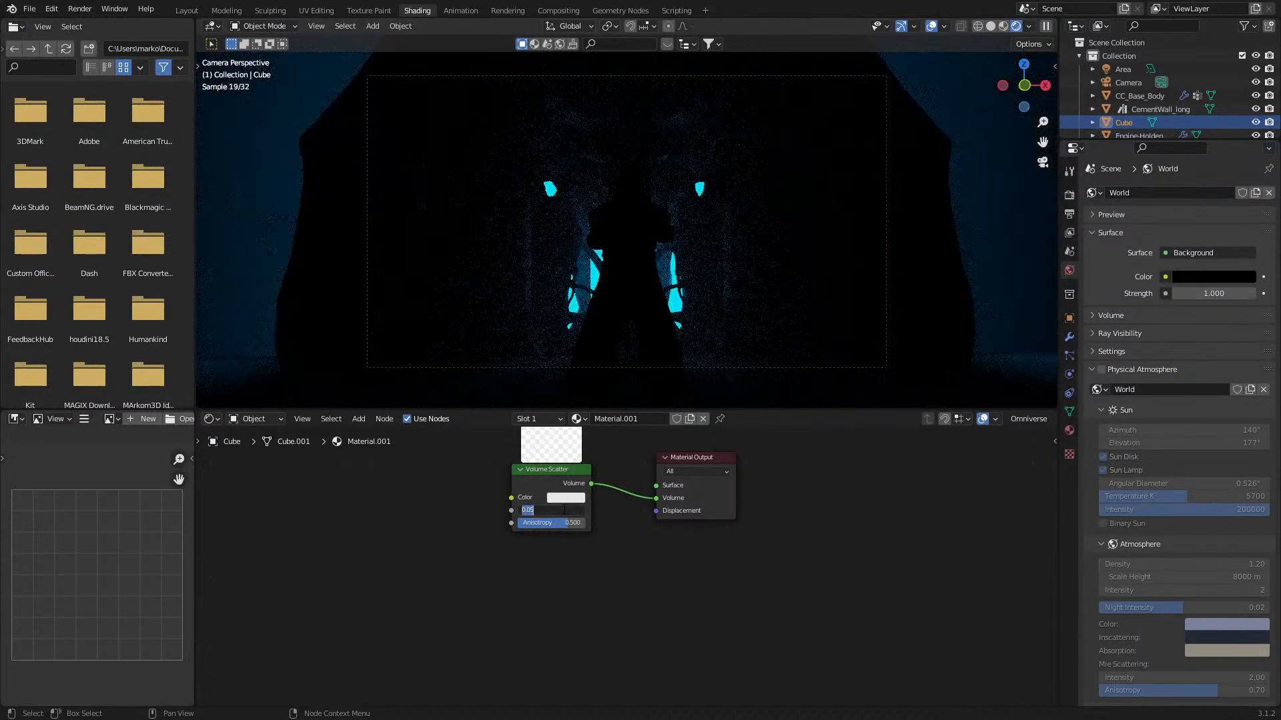
text(.1)
key(Return)
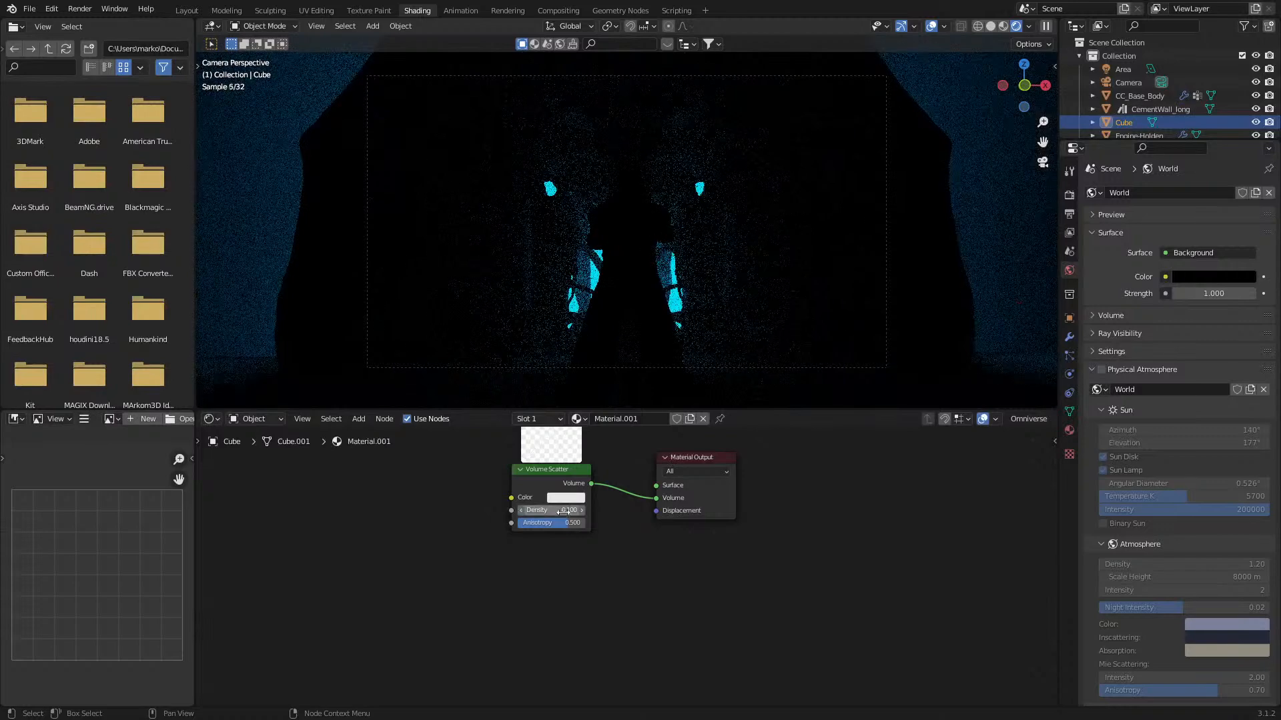
- Set the Volume Scatter anisotropy of the cube's material to 0.999
double_click(568, 522)
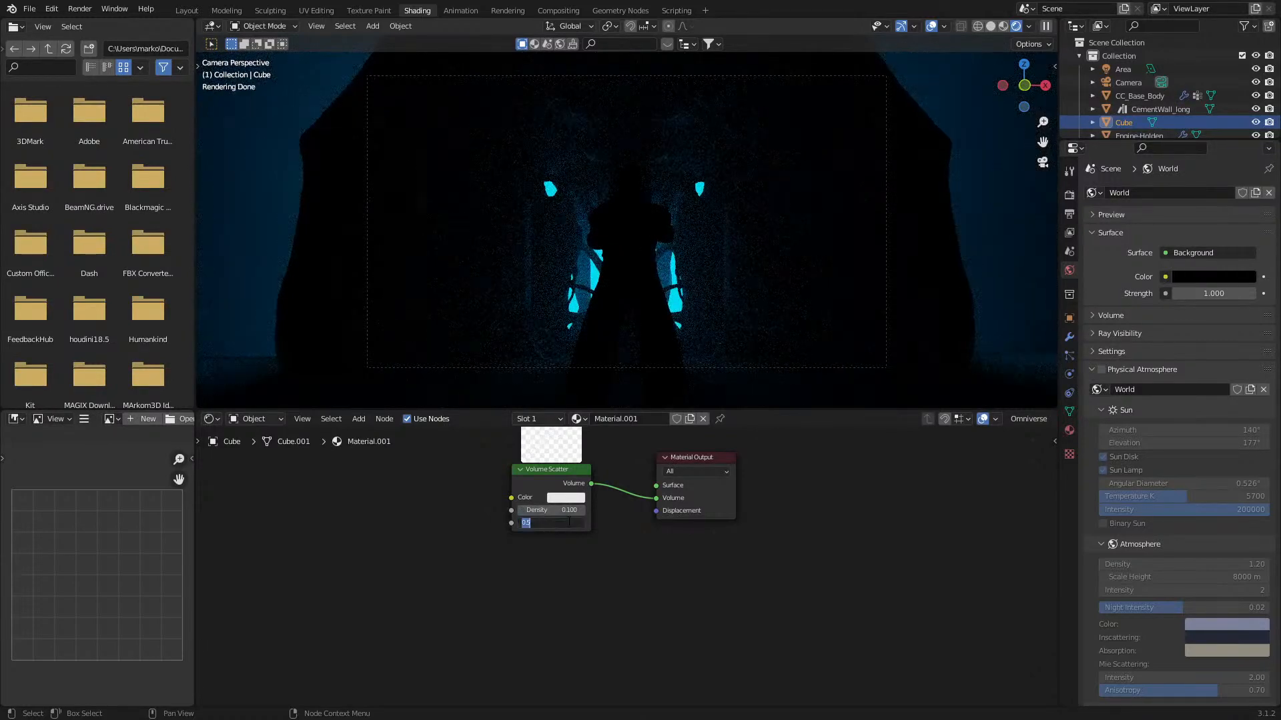
text(.999)
key(Return)
- Set the maximum volume bounces to 1 in the Cycles light path settings
click(1069, 337)
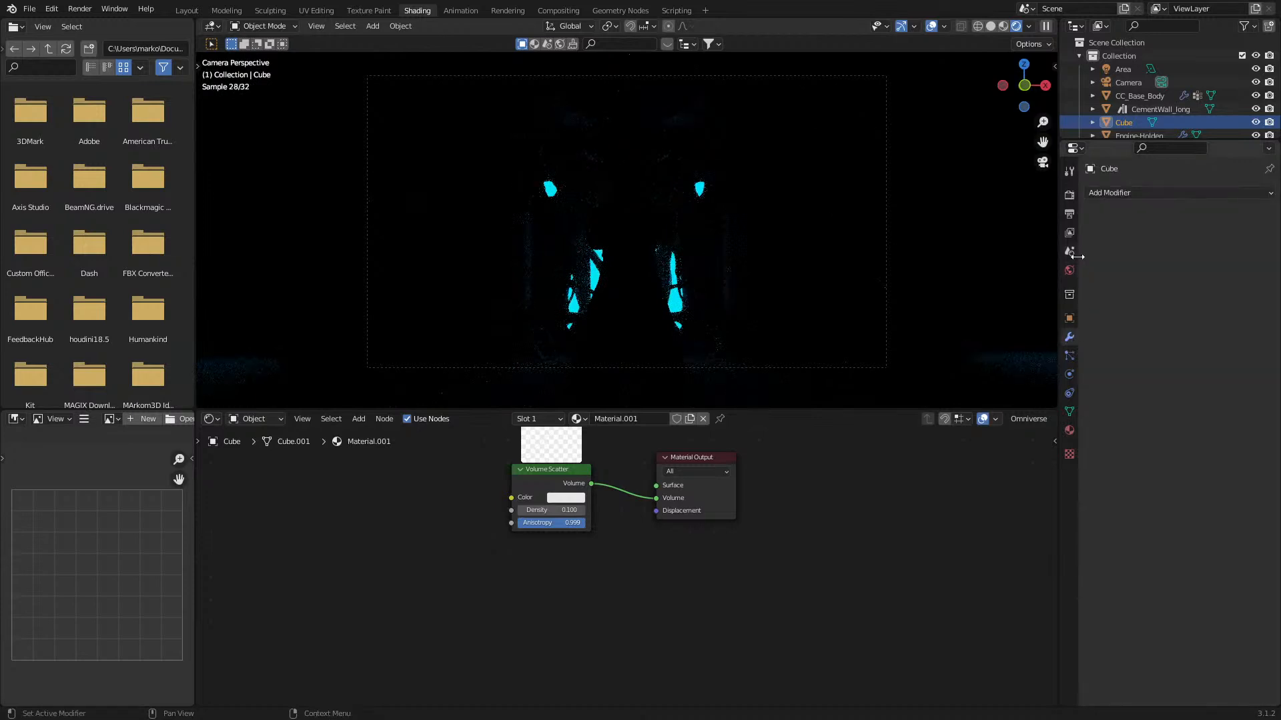
click(1069, 214)
click(1070, 233)
click(1069, 253)
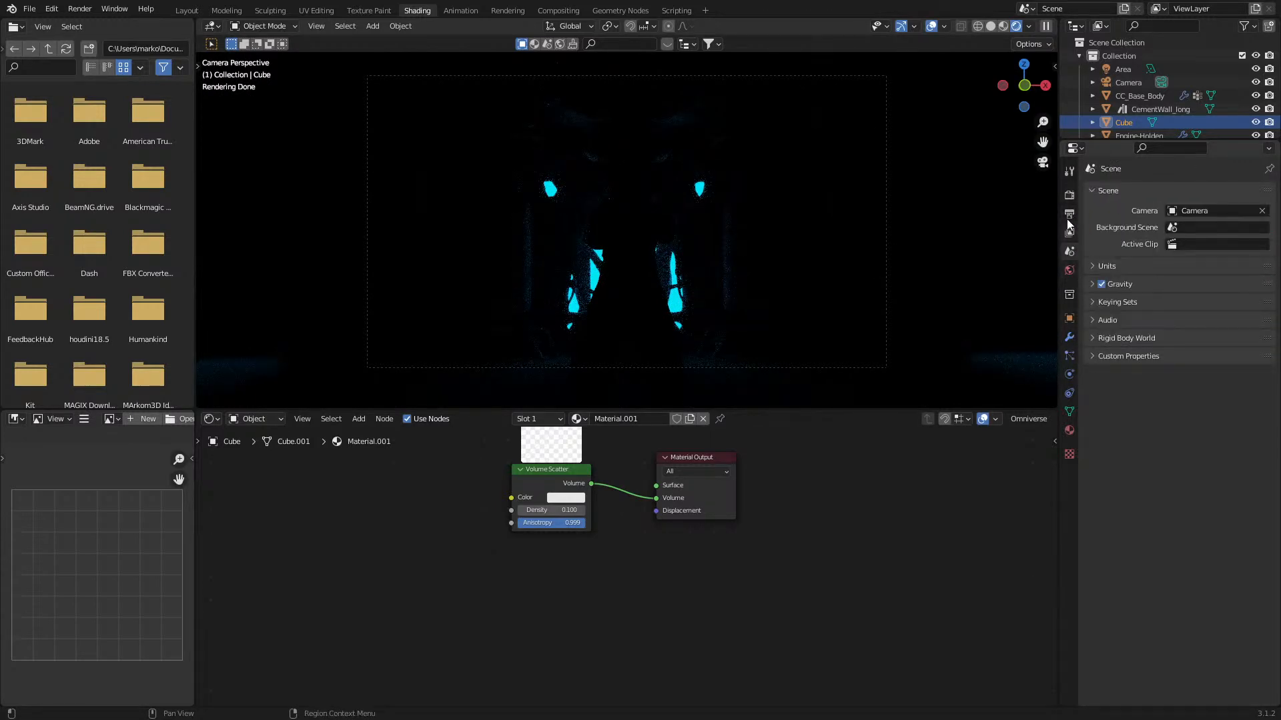
click(1070, 198)
click(1096, 470)
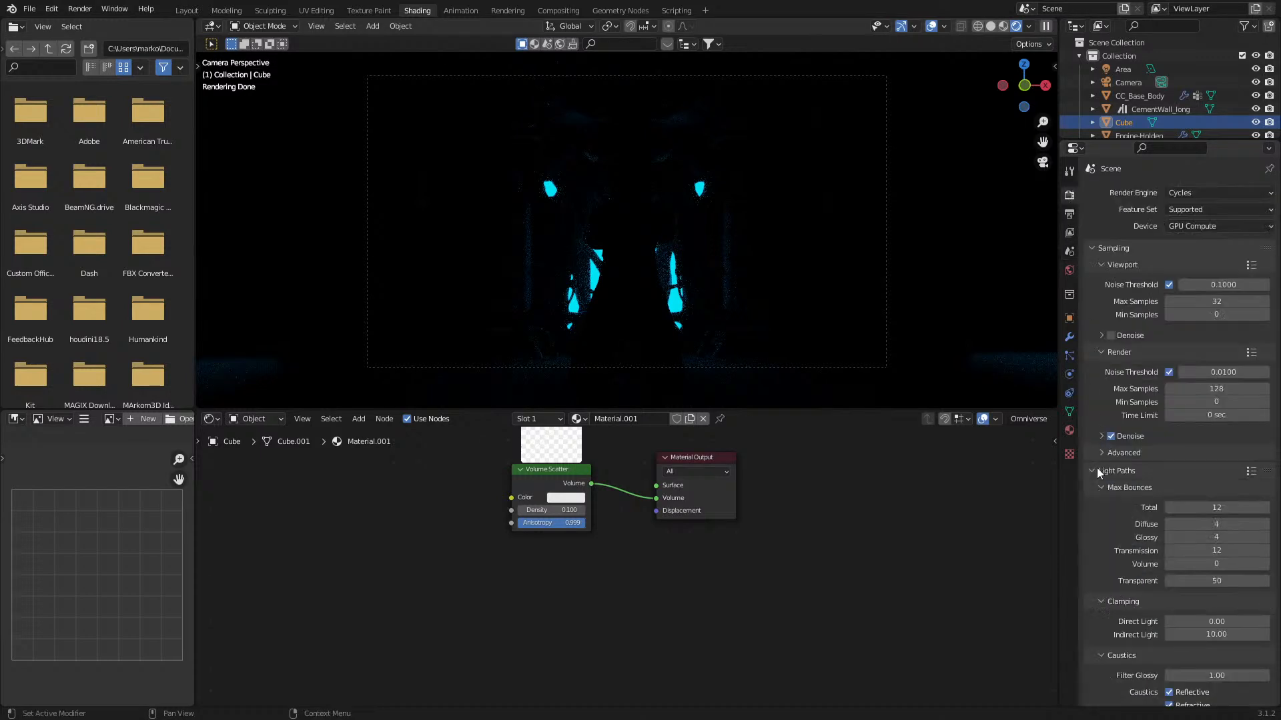
click(1215, 566)
text(1)
key(Return)
- Set the cube's Volume Scatter density to 0.05 and lower its anisotropy to about 0.616
click(552, 510)
text(.02)
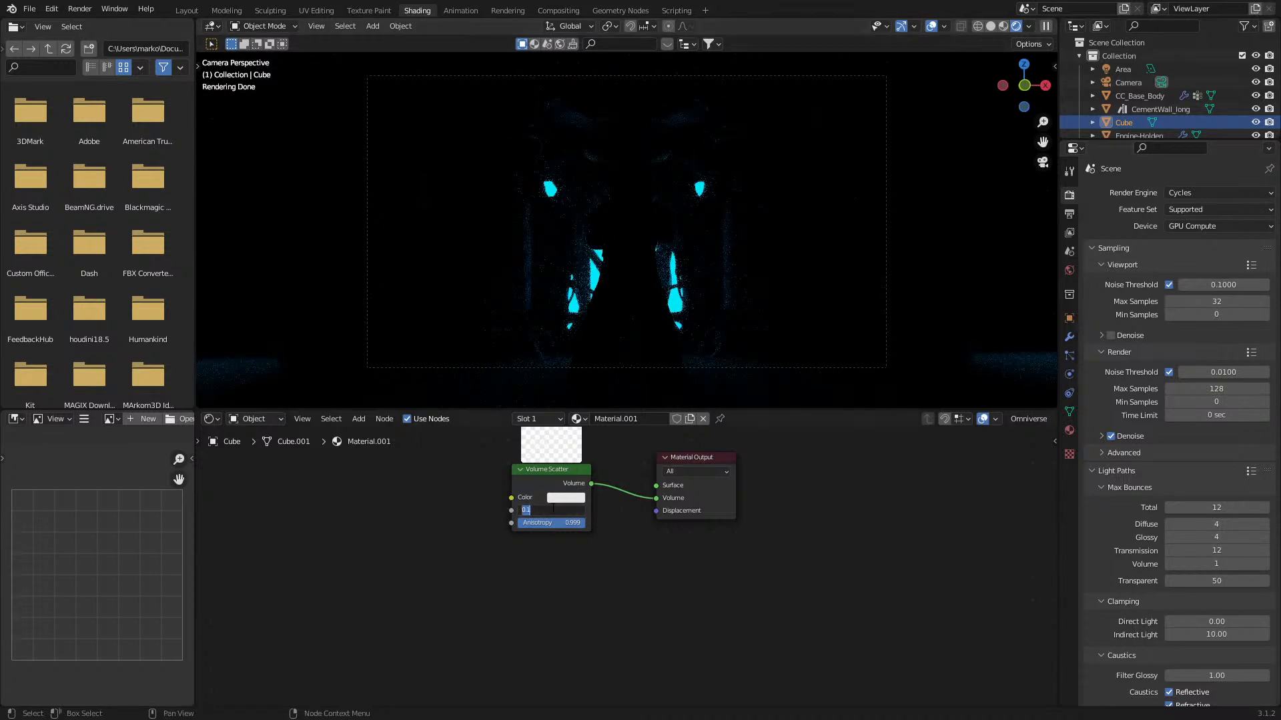
key(Return)
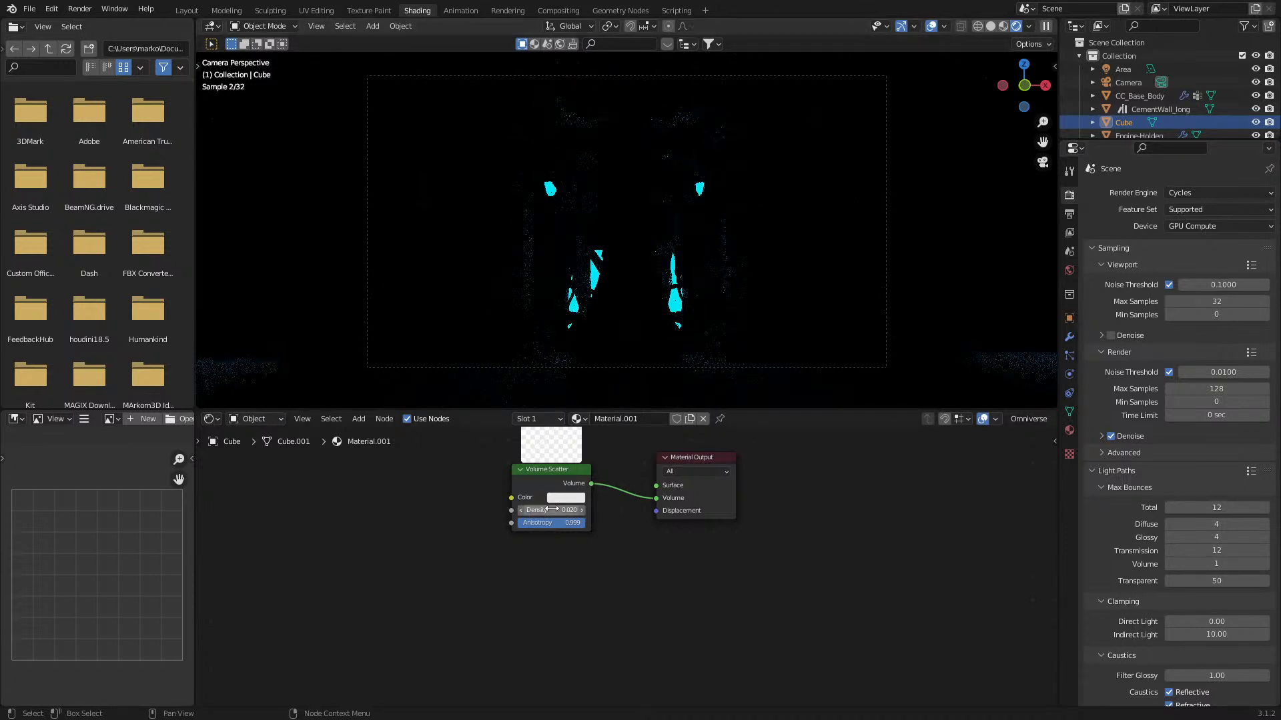
click(553, 509)
text(.05)
key(Return)
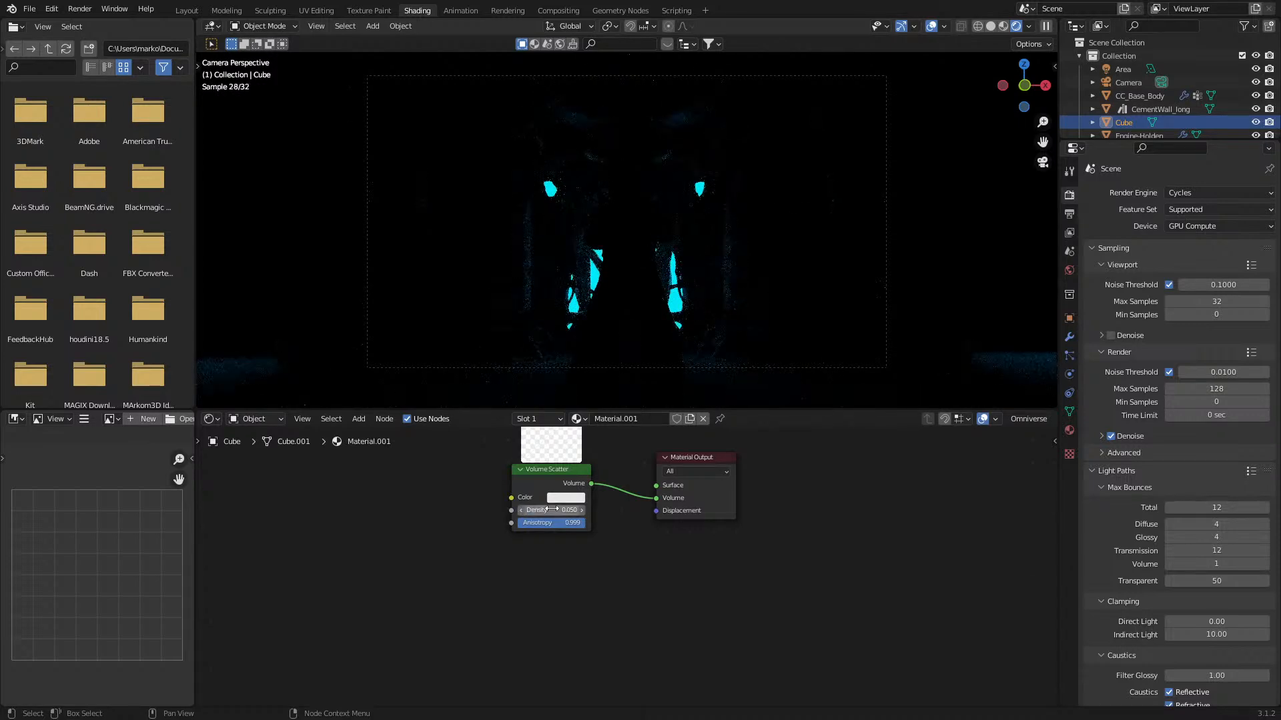
drag(561, 524, 531, 524)
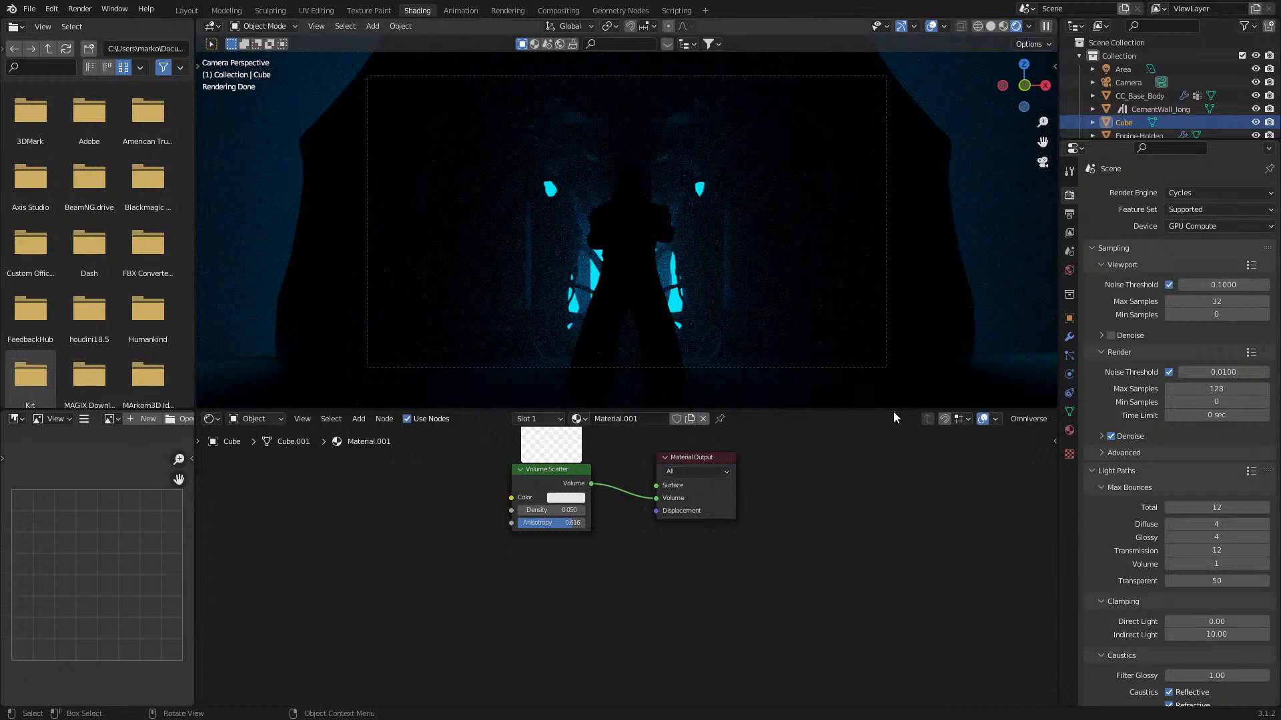
- Add a second area light and rotate it about its local X axis so it faces the engines
key(shift+a)
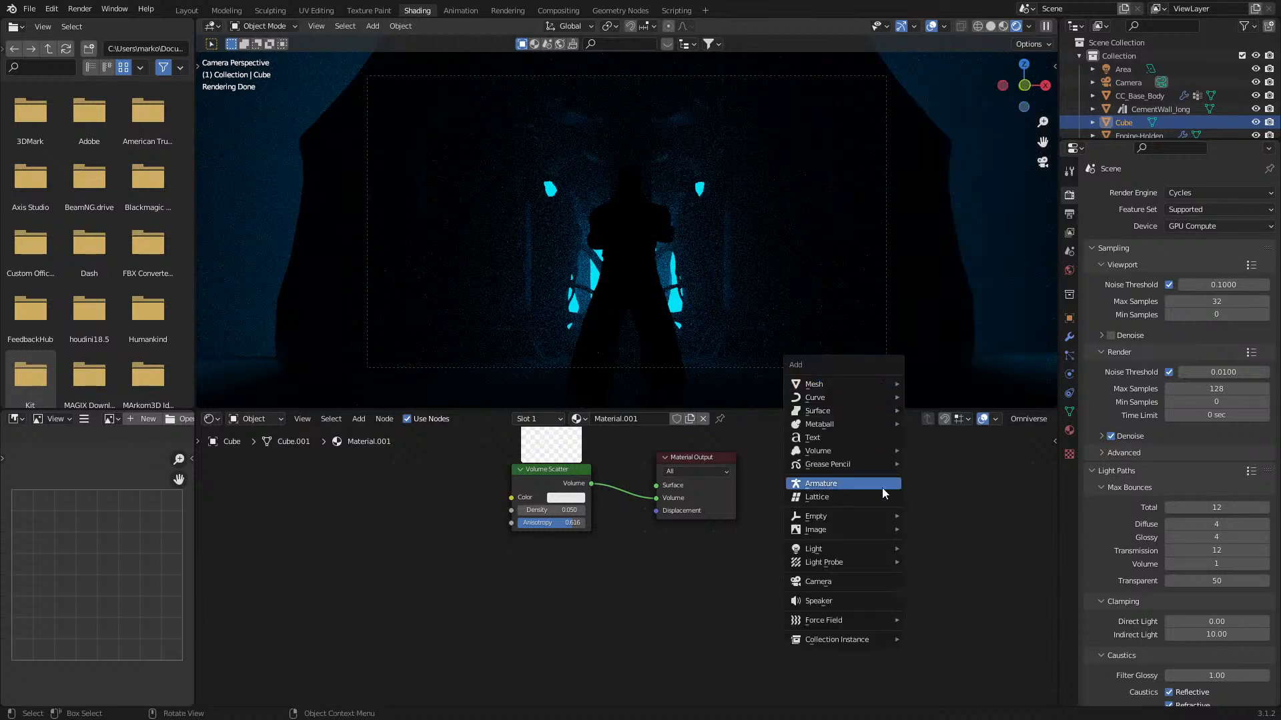
mouse_move(870, 550)
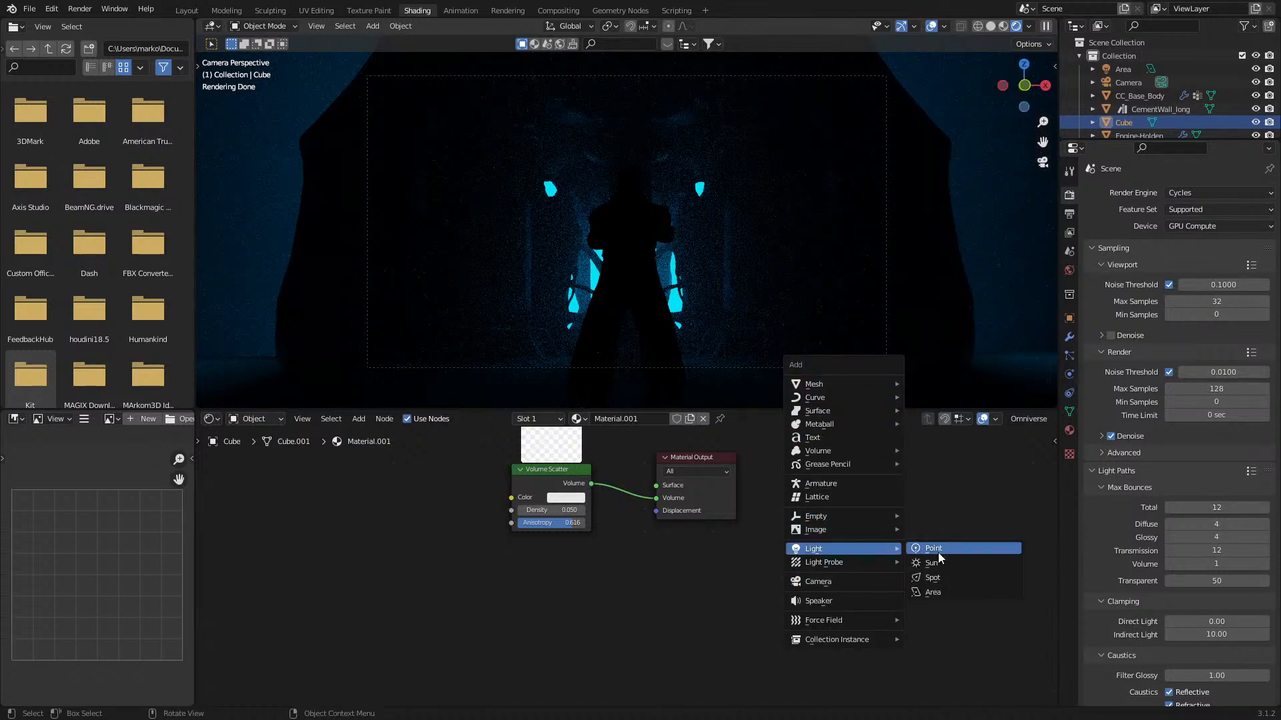
click(939, 594)
key(r)
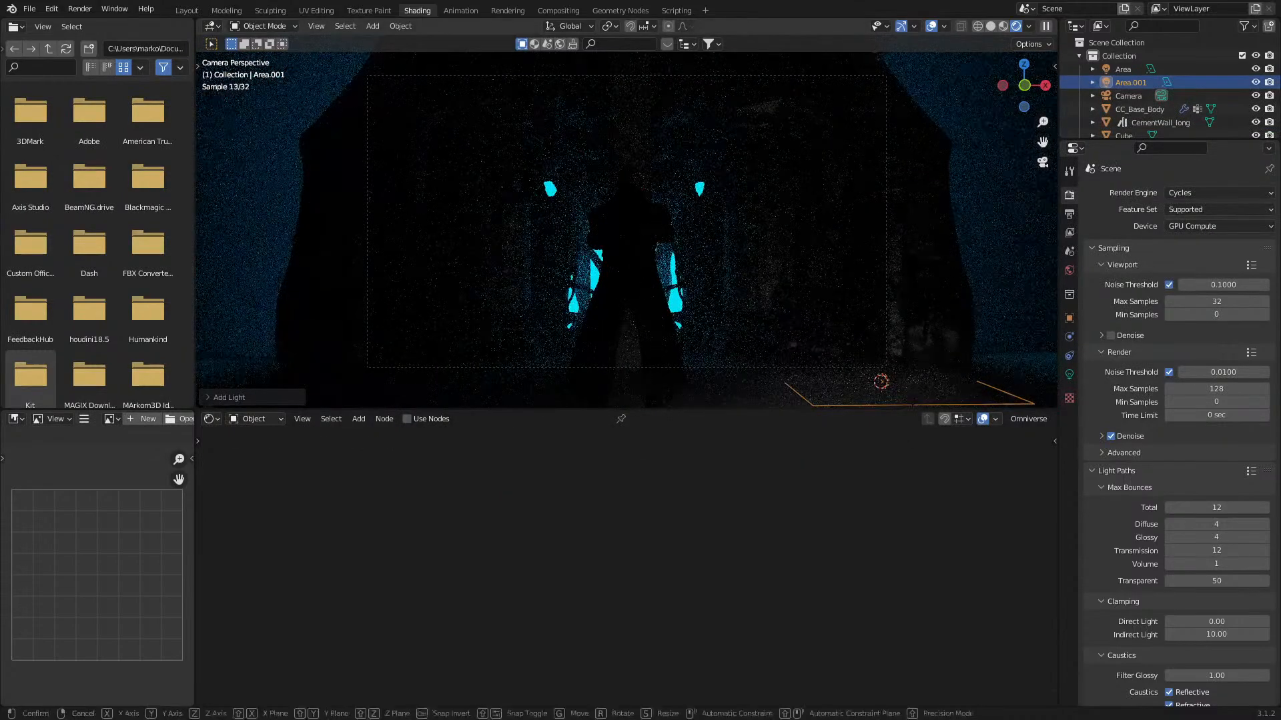
key(x)
key(x)
click(861, 89)
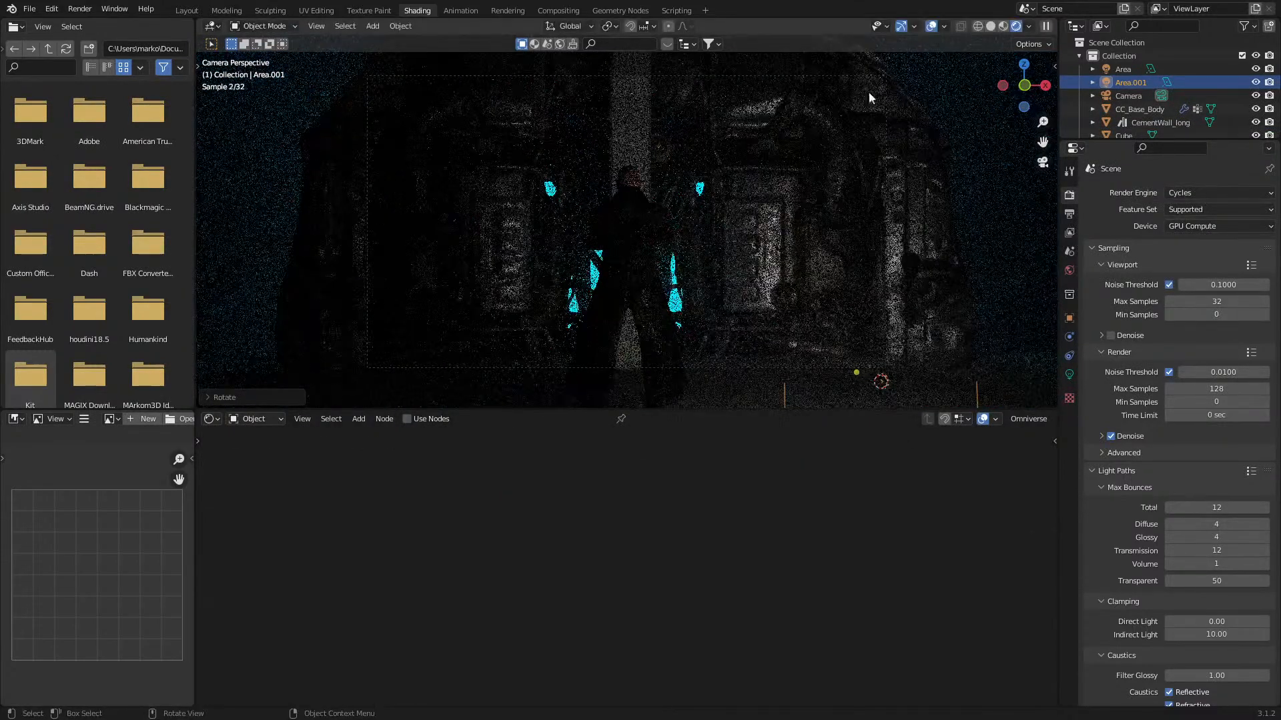
- Move the new light to the front side corner in top view and rotate it to aim at the engines
key(KP_7)
key(g)
click(827, 317)
key(r)
click(844, 272)
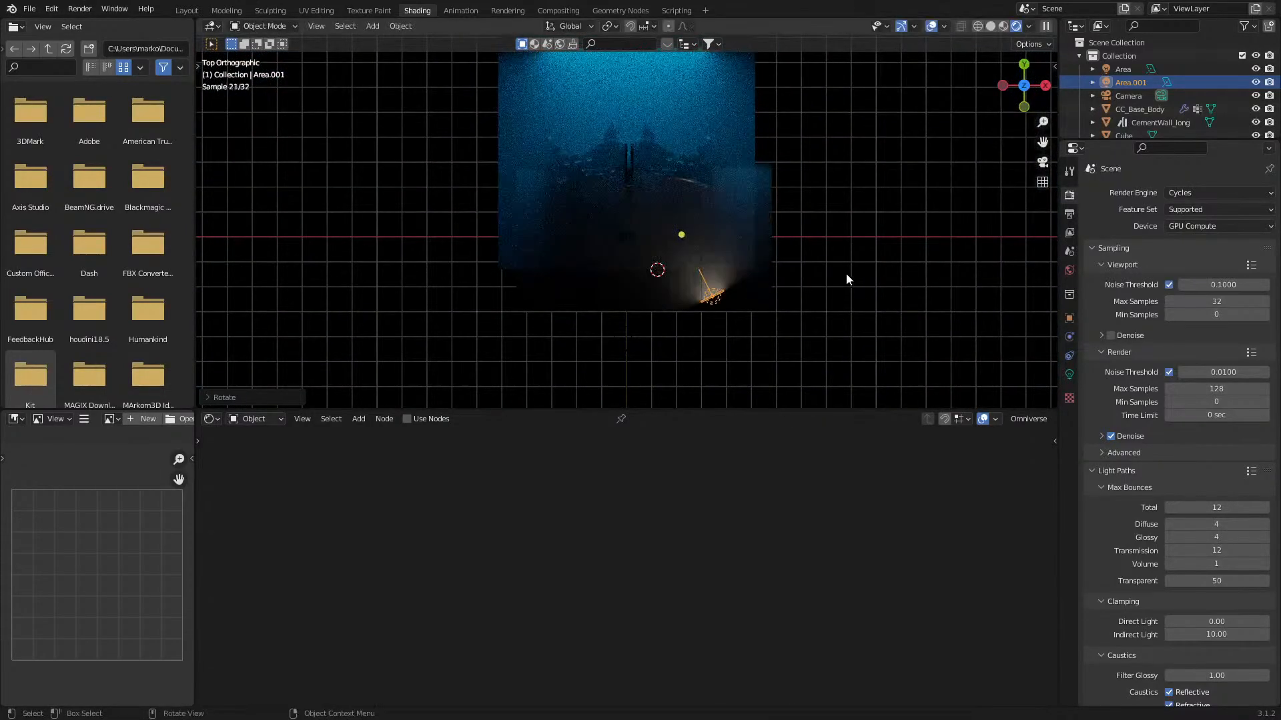
- Convert the new light to a spot light and tilt it about its local X axis
middle_drag(836, 306, 779, 284)
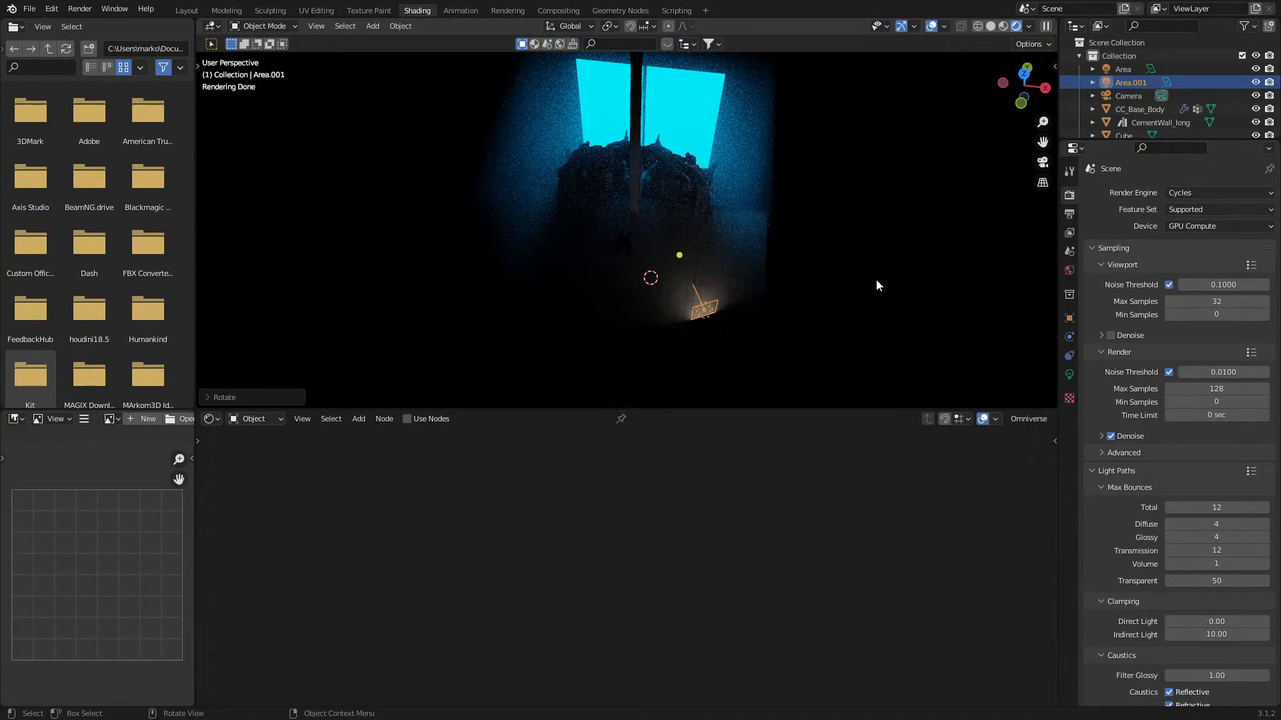
click(1068, 374)
click(1203, 252)
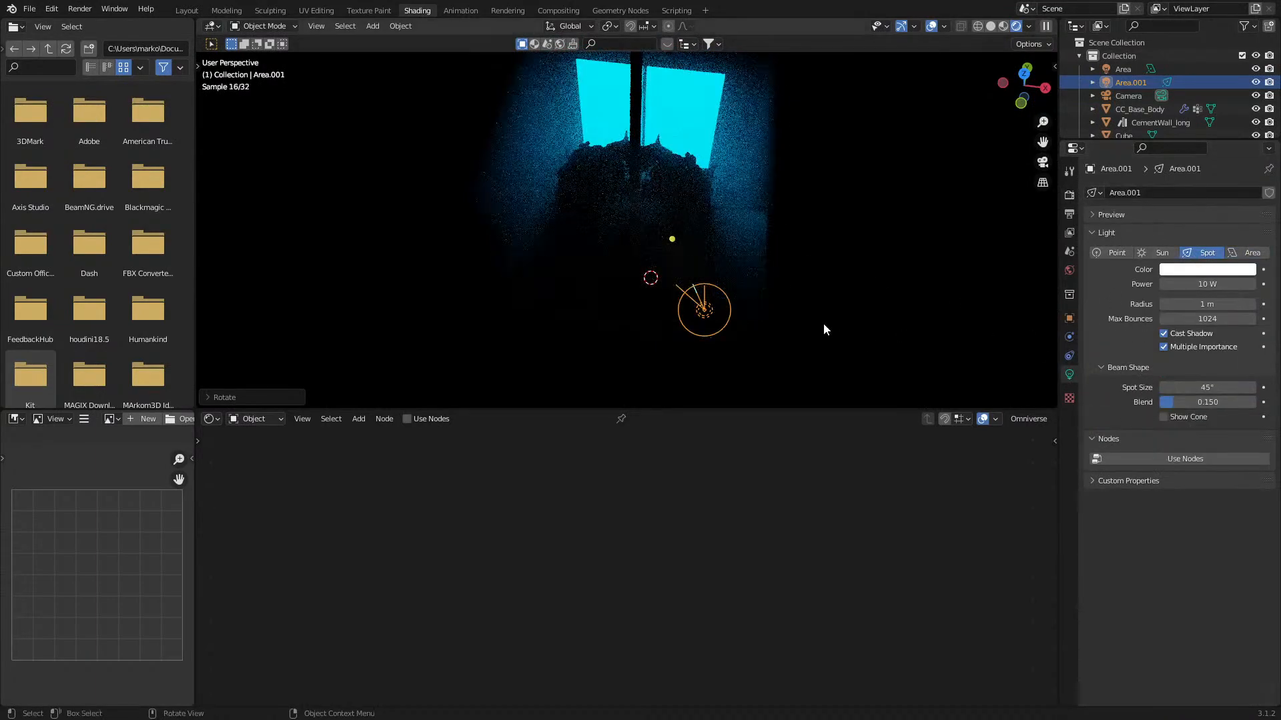
scroll(862, 369, up, 3)
key(r)
key(x)
key(x)
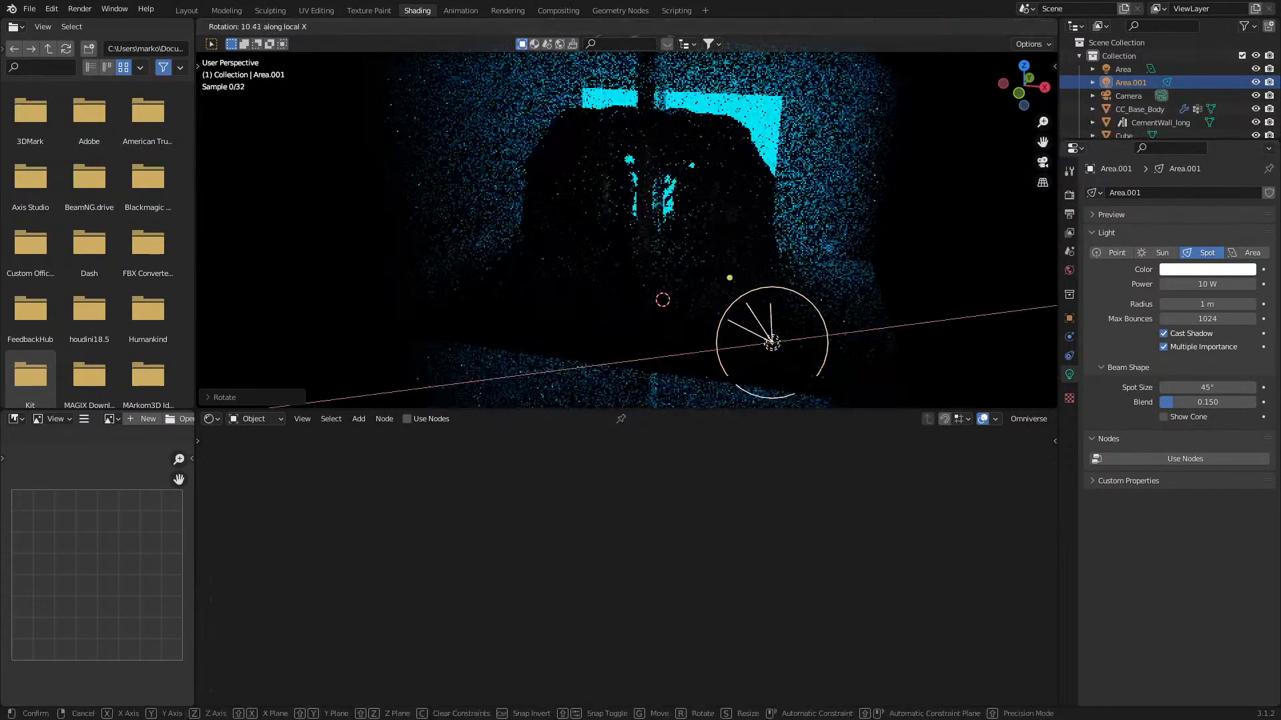
click(864, 46)
middle_drag(804, 262, 779, 219)
scroll(779, 219, up, 4)
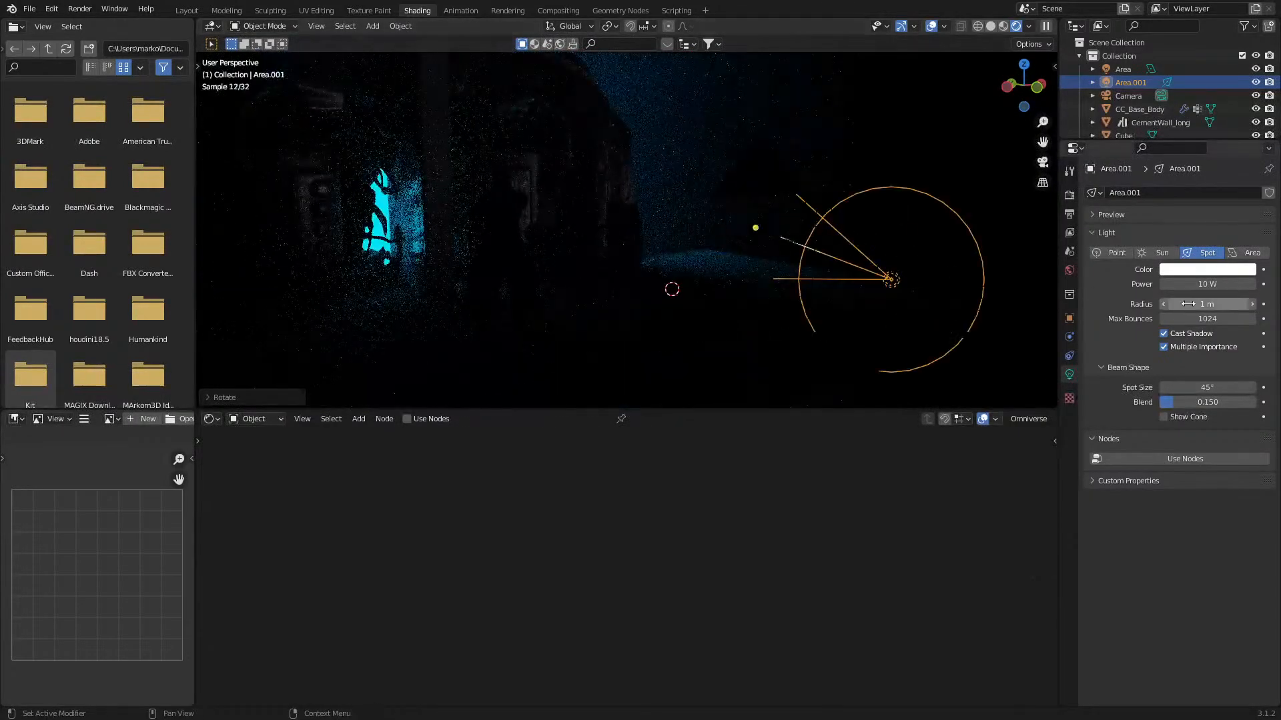
- Color the spot light red, set its power to 100 W, and check it through the camera view
click(1208, 269)
click(1185, 186)
double_click(1202, 282)
text(100)
key(Return)
key(KP_0)
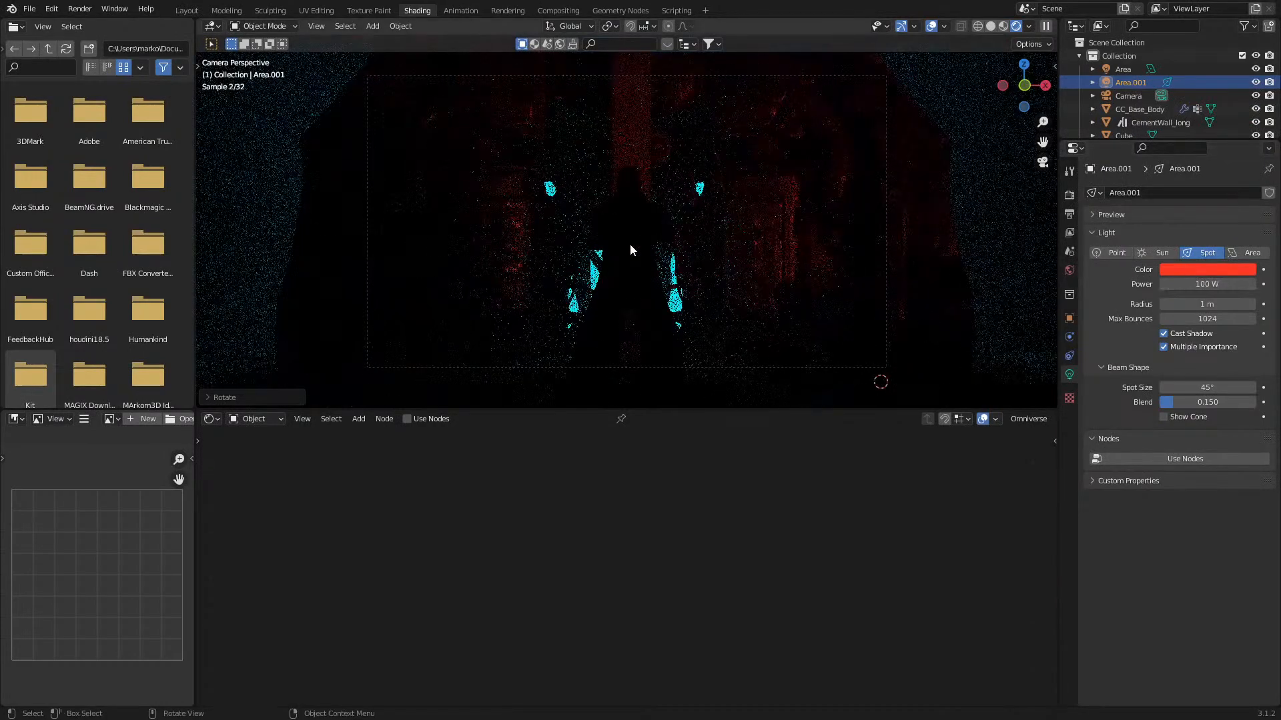
click(1004, 209)
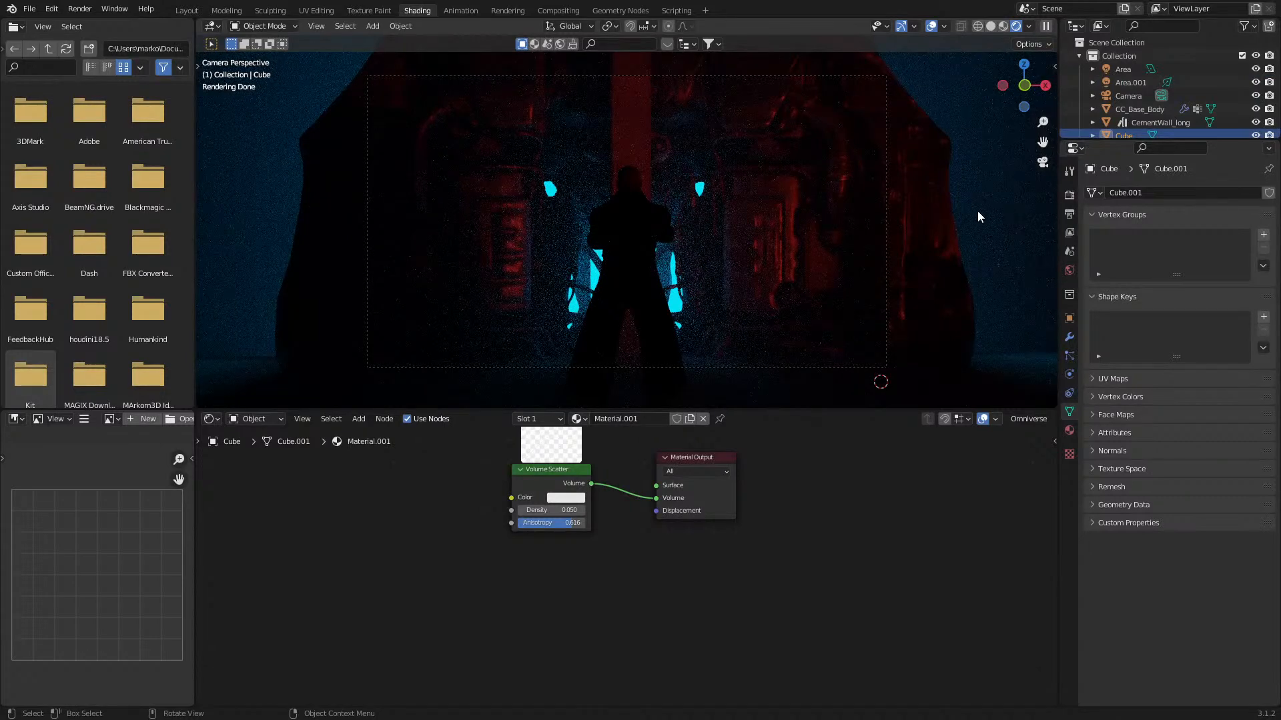
- Start saving the scene under a new name and rename the existing untitled.blend with the 003 prefix and EngineSpark
click(30, 8)
click(55, 110)
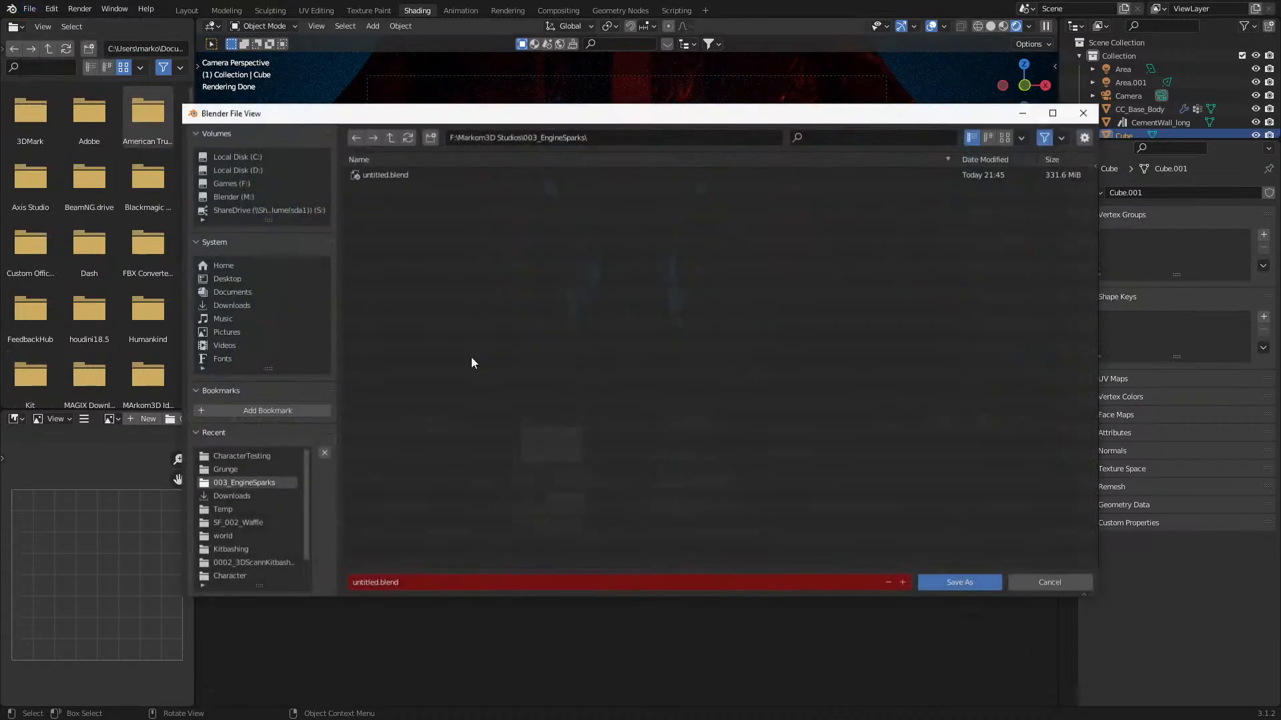
double_click(388, 174)
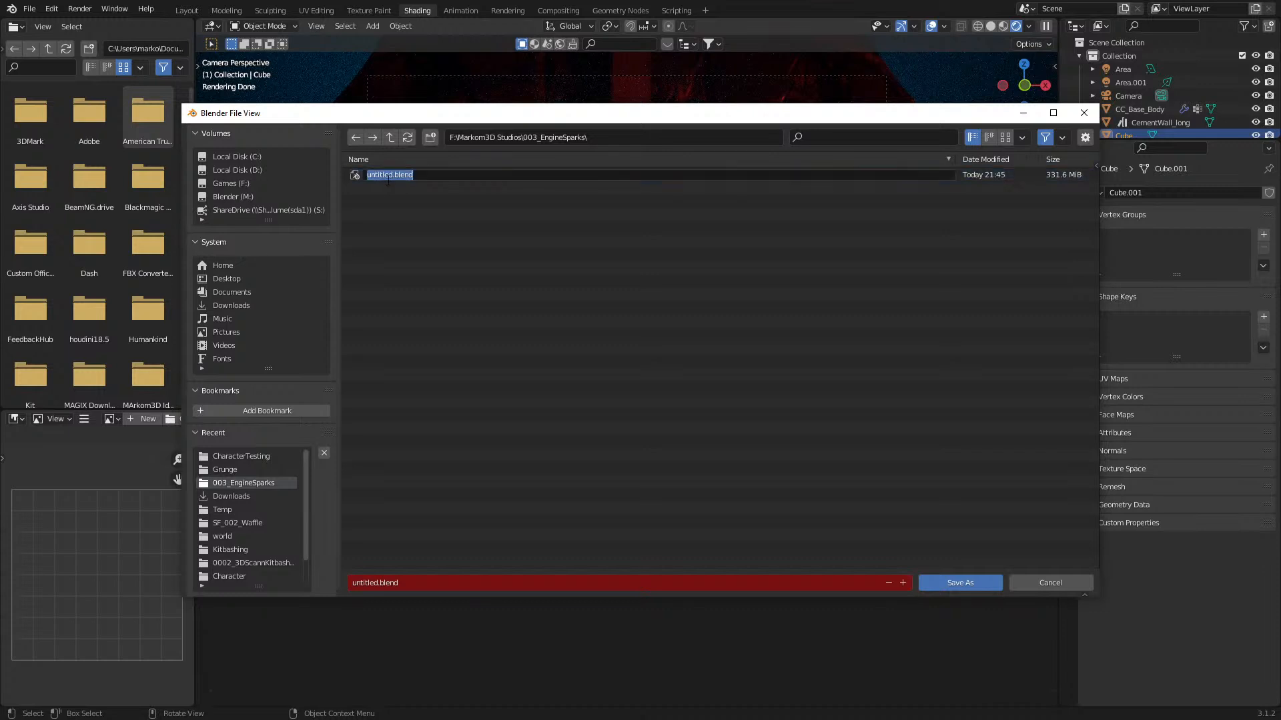
key(Home)
key(Delete)
key(Delete)
key(Delete)
key(Delete)
key(Delete)
key(Delete)
key(Delete)
key(Delete)
text(003_Engine)
key(BackSpace)
key(BackSpace)
key(BackSpace)
key(BackSpace)
key(BackSpace)
key(BackSpace)
key(BackSpace)
text(EngineSpark)
key(Return)
- Create a folder named 004_TwoEngine in the parent directory
click(390, 137)
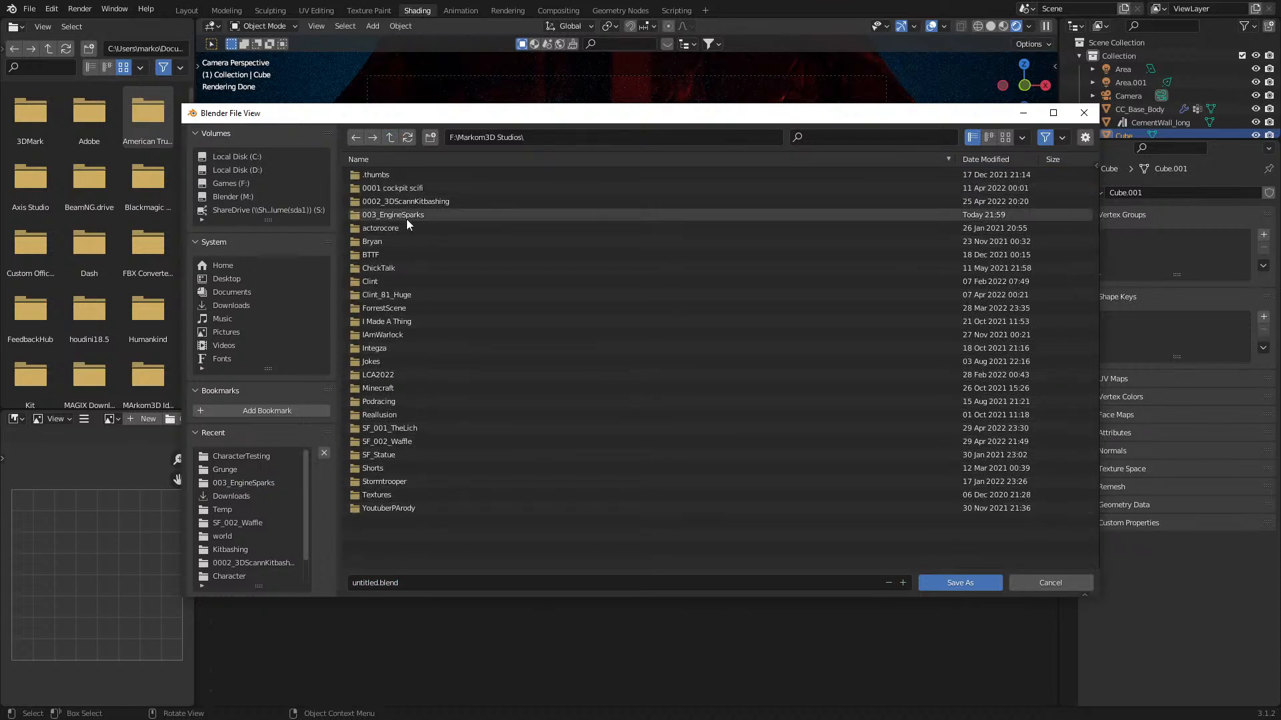
click(430, 137)
text(004_)
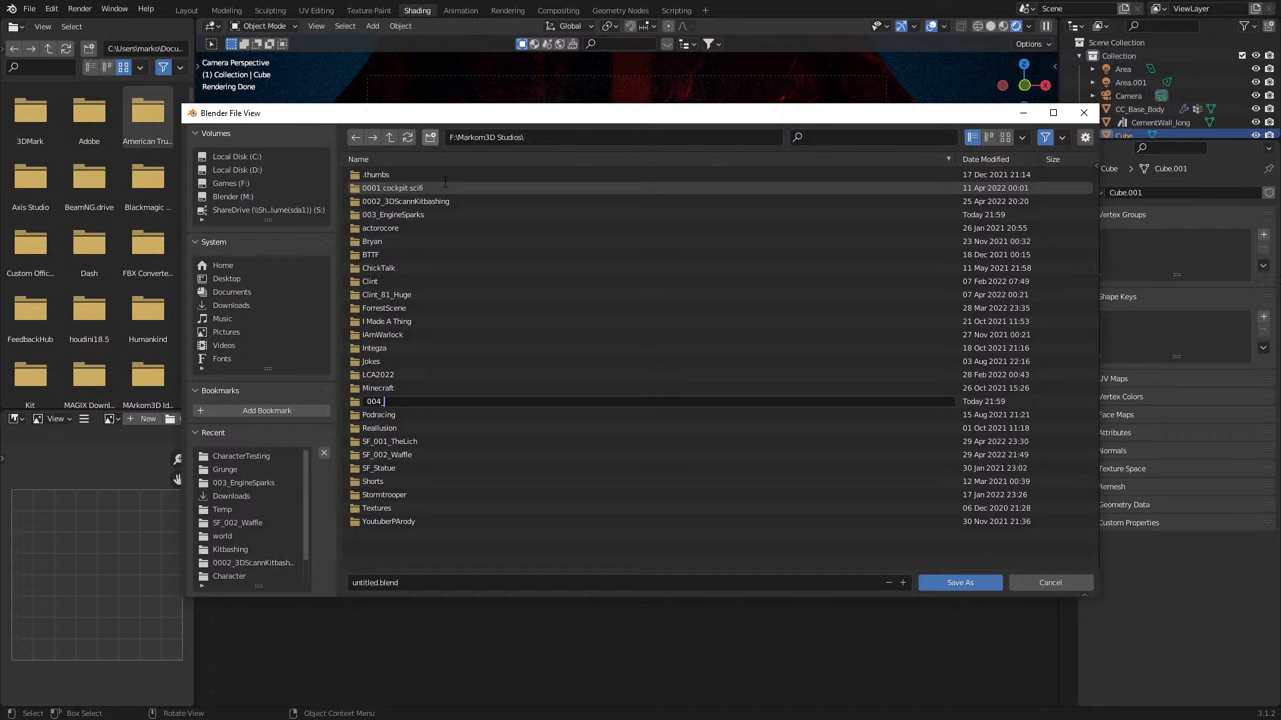
text( Scif)
key(BackSpace)
key(BackSpace)
text(TwoEngine)
key(Return)
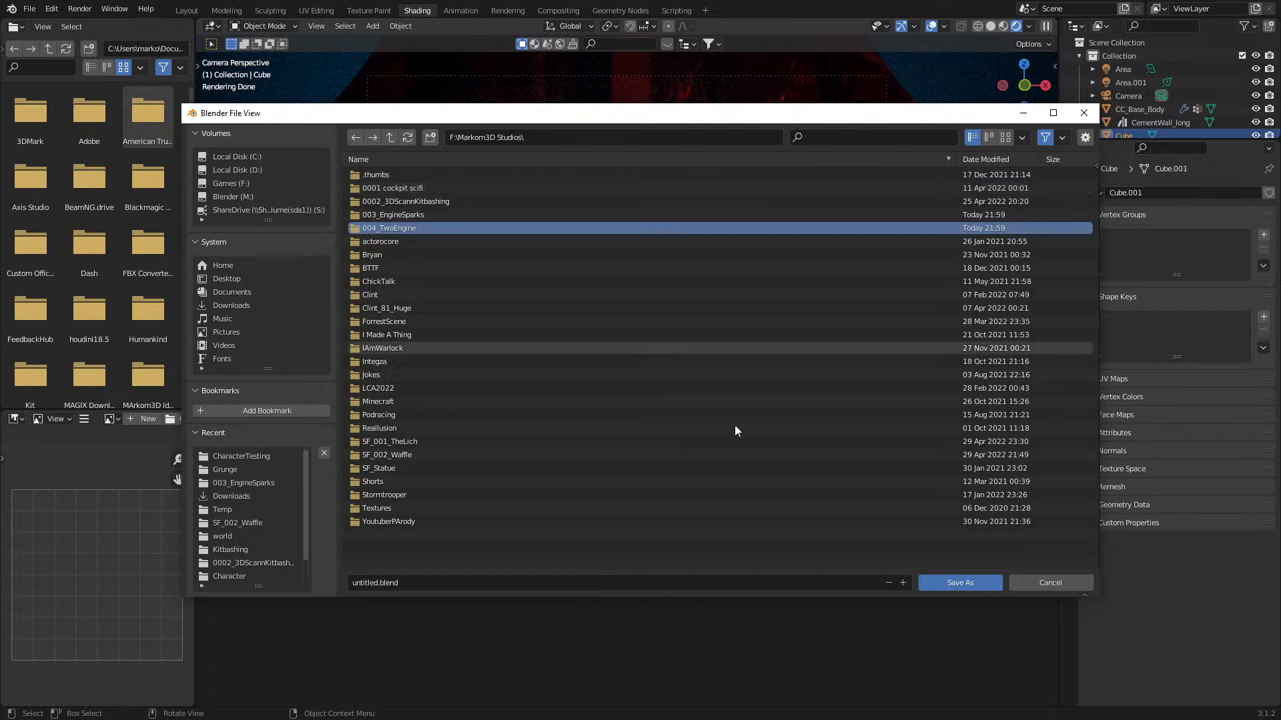
- Save the scene in the 004_TwoEngine folder as 004_TwoEngines.blend
click(942, 579)
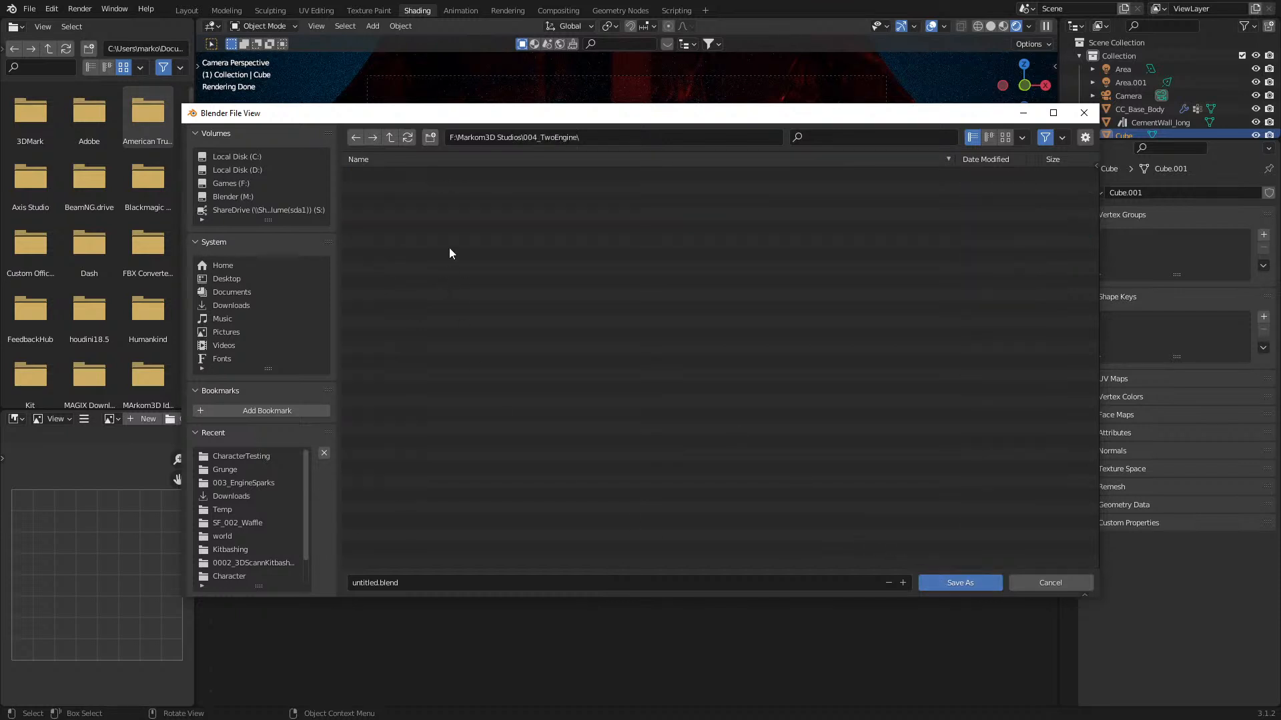
click(447, 582)
text(004_TwoEngines)
key(Return)
click(960, 582)
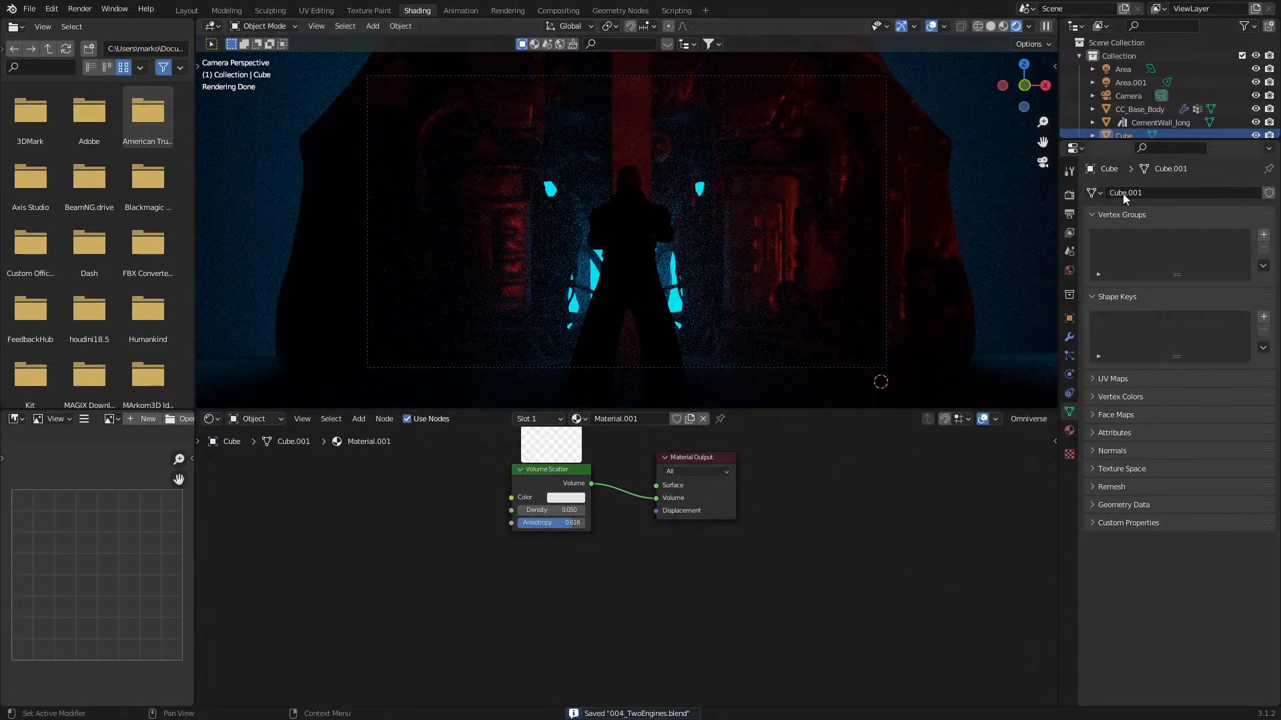
- Select the spot light in the scene collection and change its color to pale pink
scroll(1147, 80, down, 5)
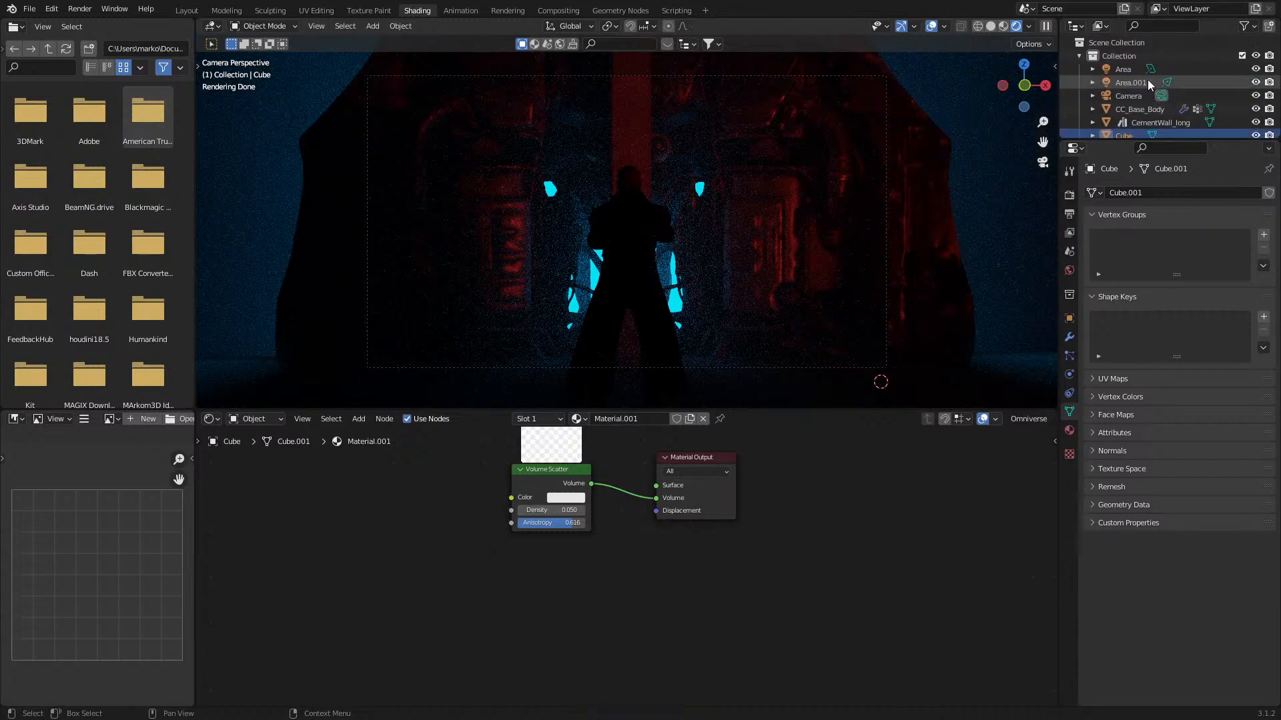
scroll(1111, 88, up, 5)
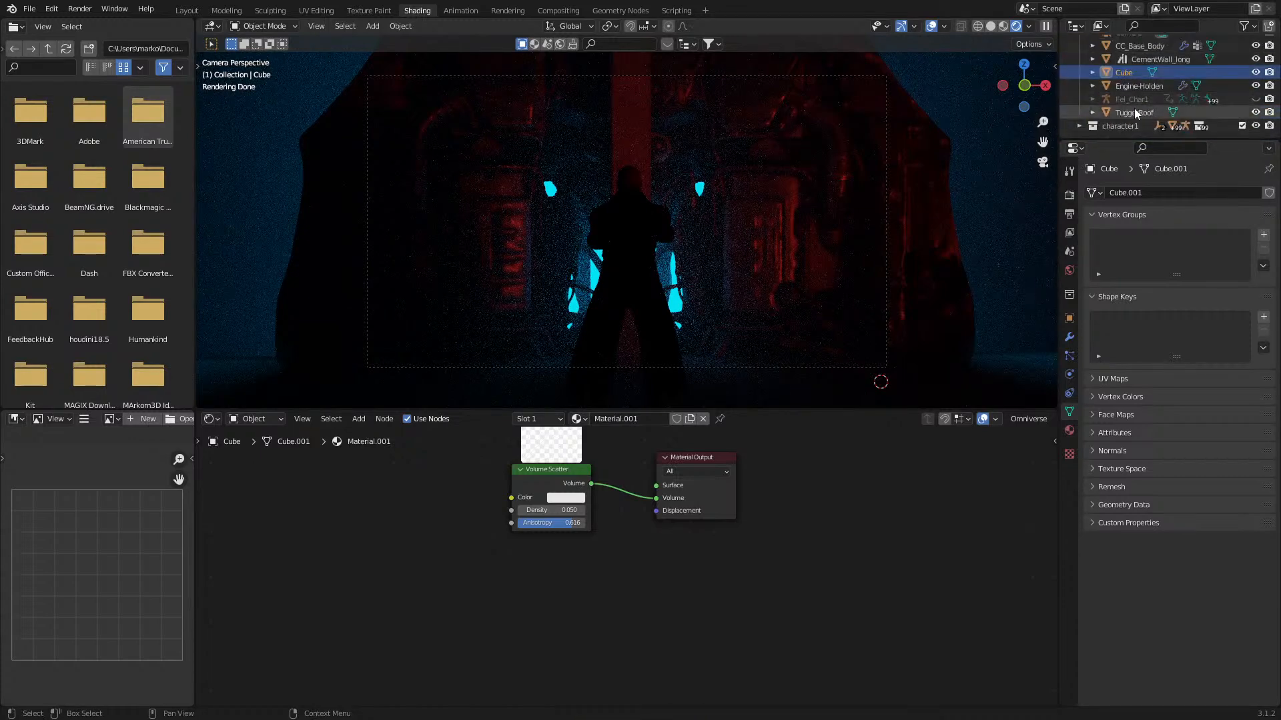
click(1131, 74)
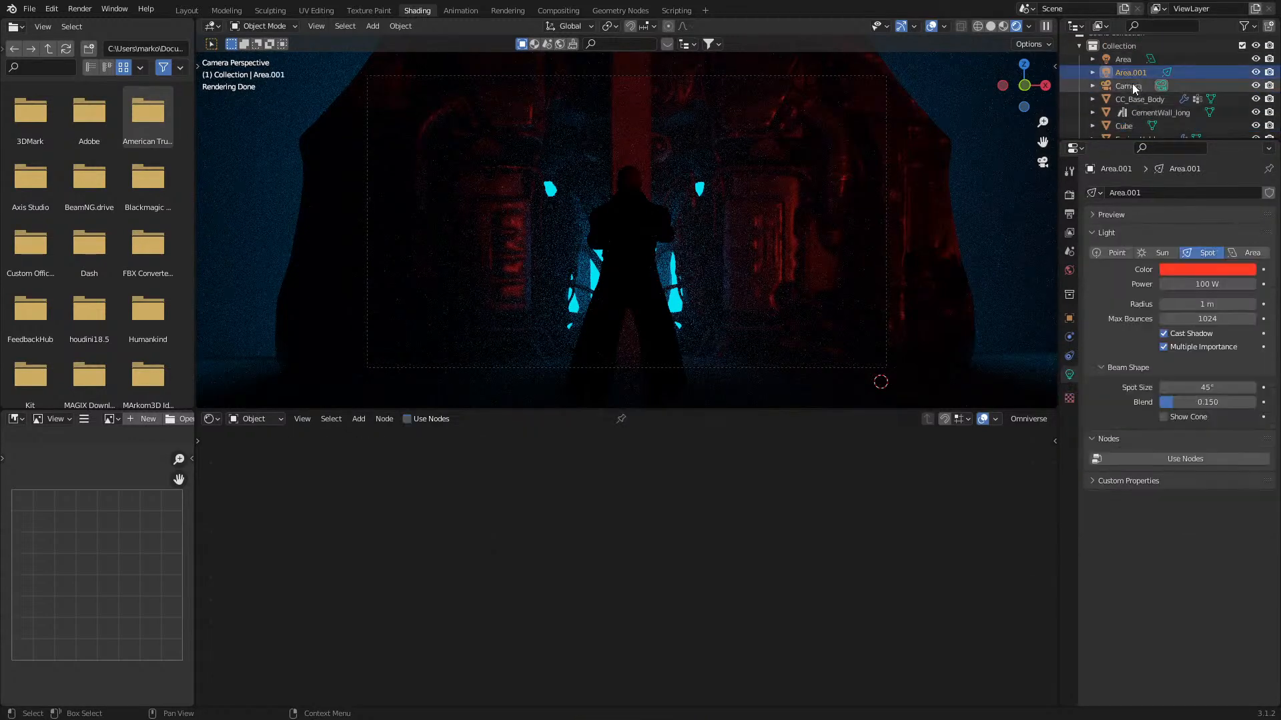
click(1182, 270)
mouse_move(1182, 182)
mouse_down()
mouse_move(1171, 158)
mouse_move(1198, 123)
mouse_move(1187, 138)
mouse_up()
mouse_move(1183, 139)
mouse_down()
mouse_move(1172, 145)
mouse_move(1194, 142)
mouse_up()
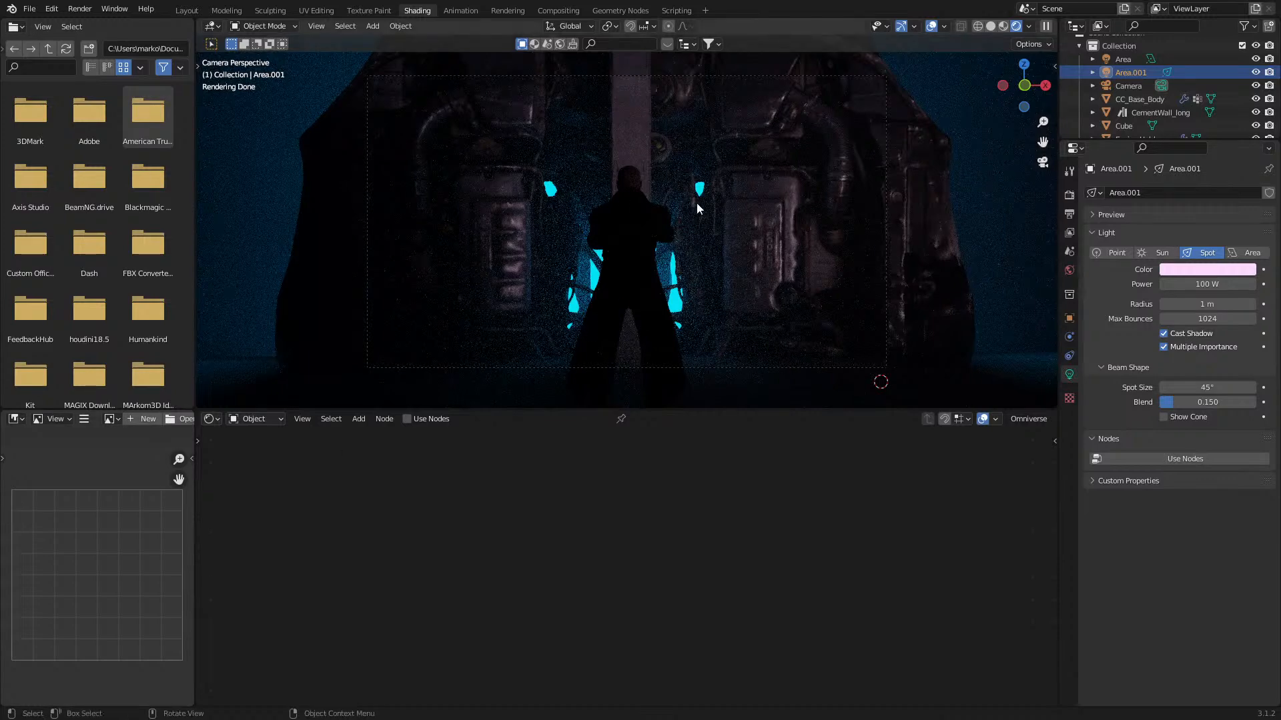
- Select the engine model and lower the Specular value of its Principled BSDF to 0.1
click(776, 232)
click(876, 216)
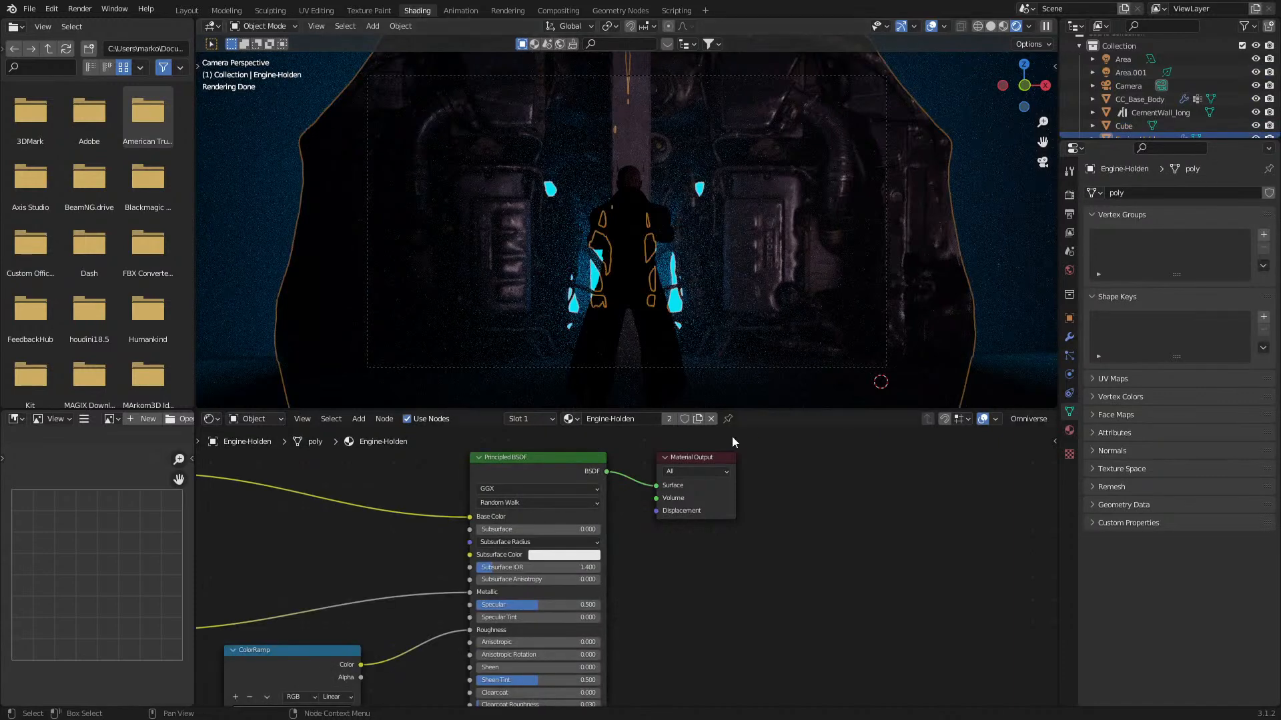
middle_drag(645, 599, 759, 546)
scroll(659, 553, up, 1)
drag(625, 541, 567, 541)
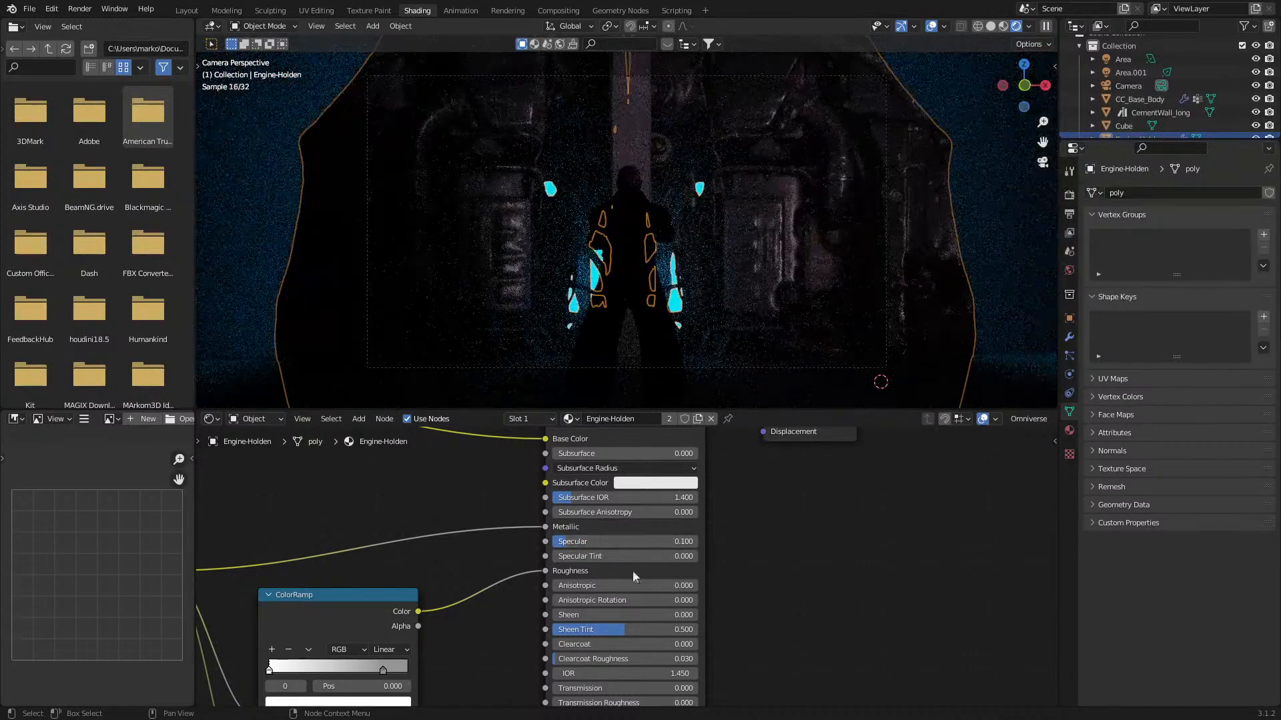
- Try darkening the first color stop of the engine's roughness ColorRamp and return it to white
middle_drag(730, 602, 692, 579)
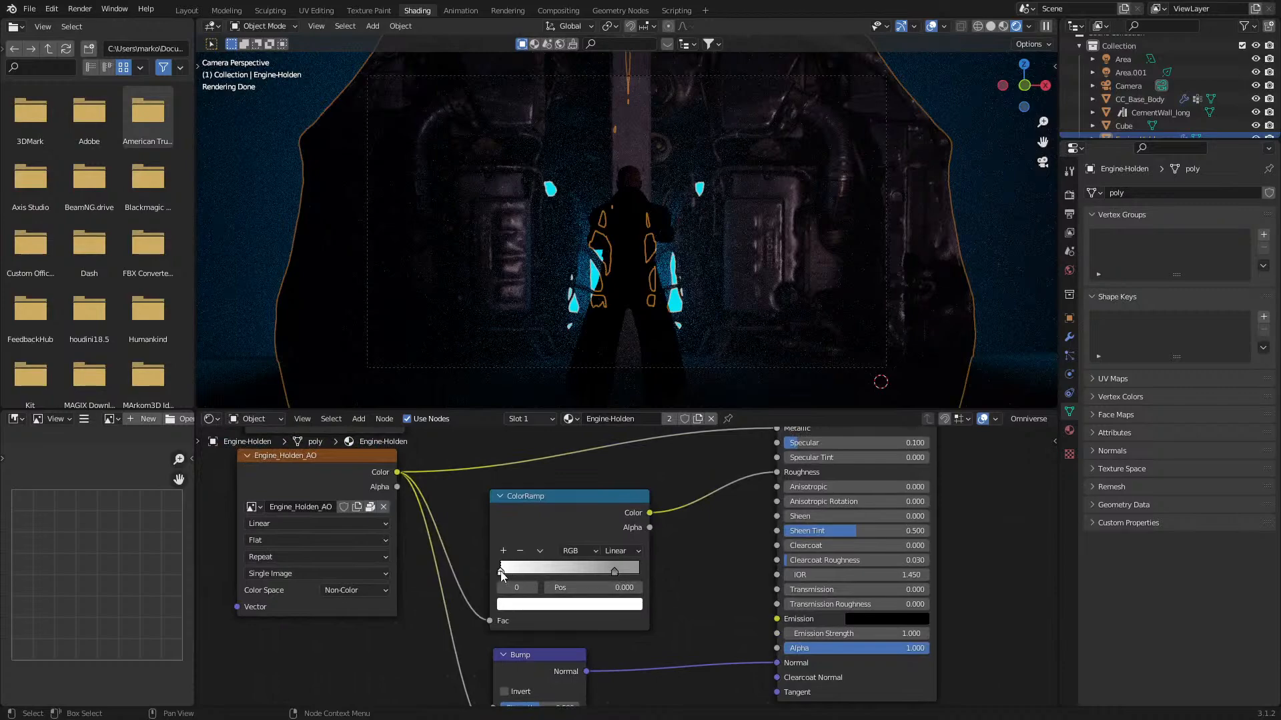
click(501, 574)
click(523, 605)
drag(611, 449, 614, 494)
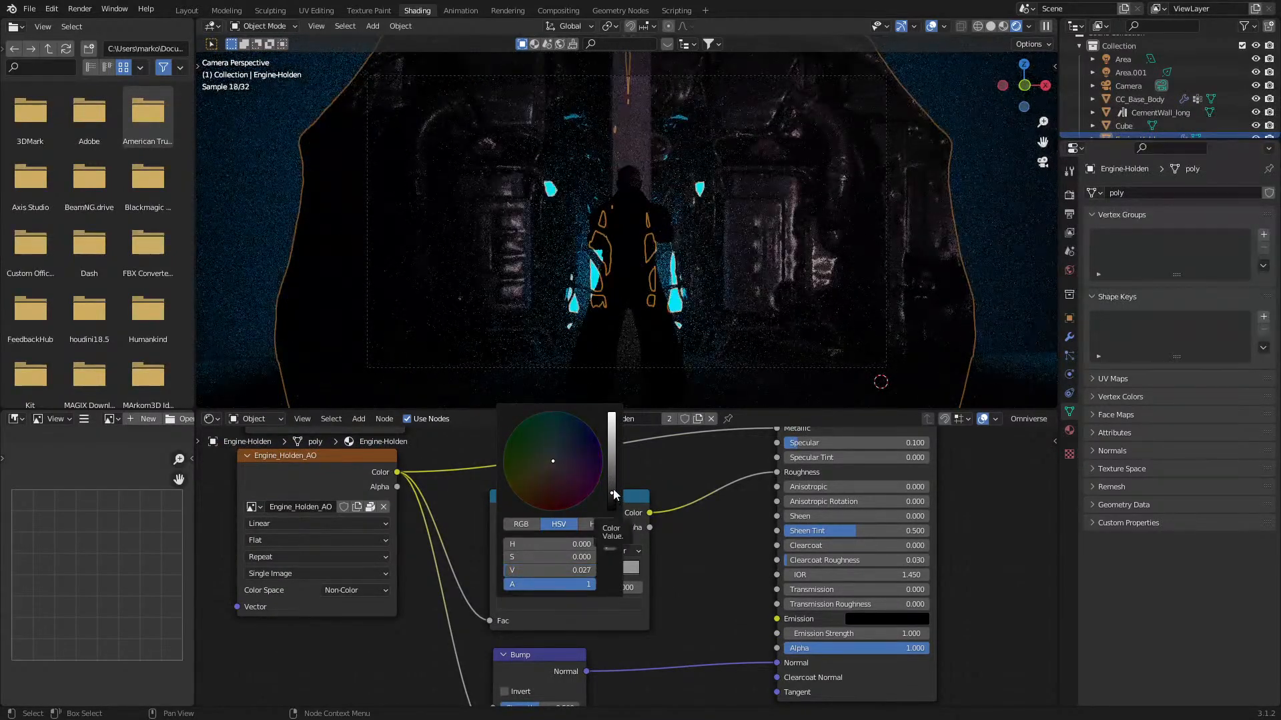
drag(613, 492, 613, 410)
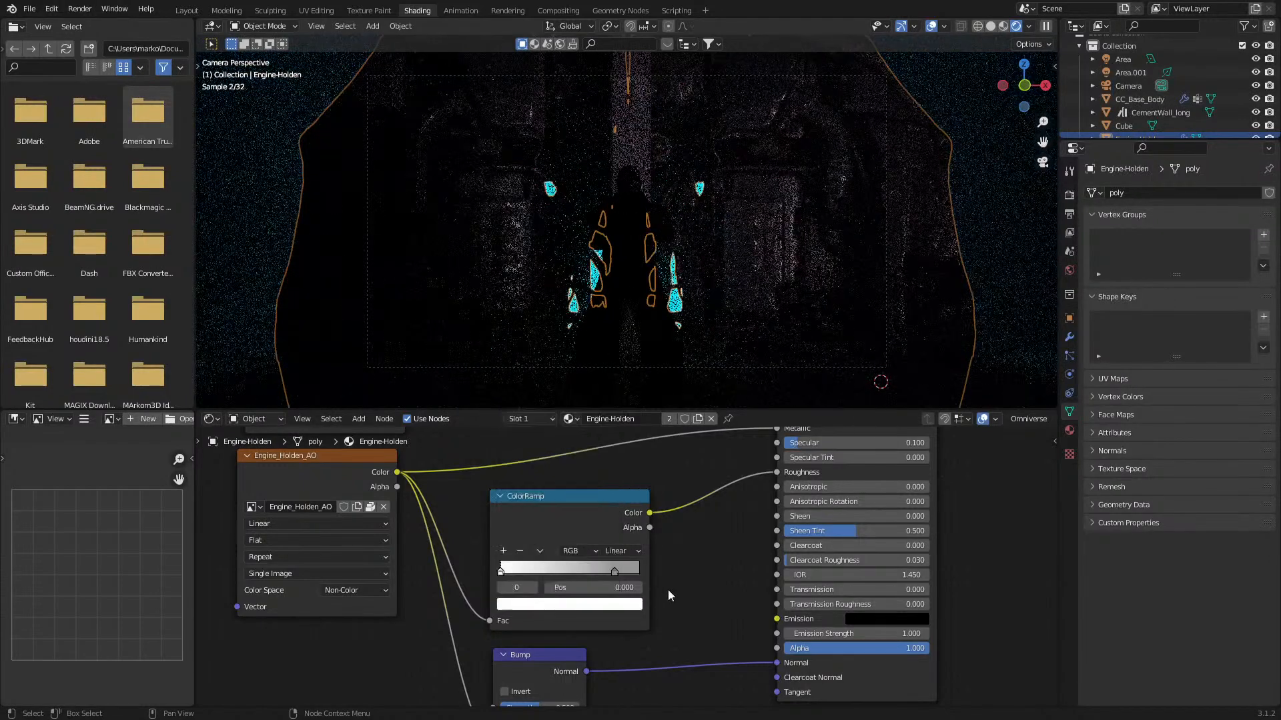
- Try darkening the second color stop of the engine's roughness ColorRamp and undo the change
click(613, 572)
click(619, 603)
drag(614, 488, 615, 496)
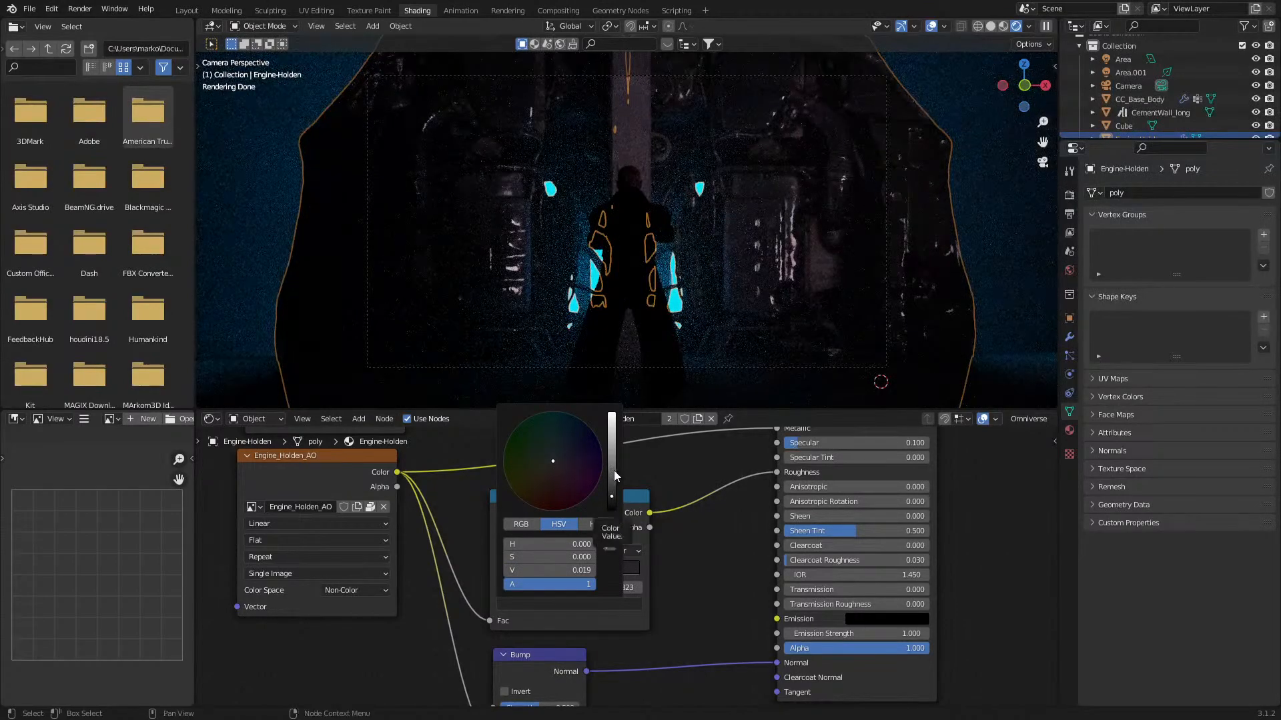
key(ctrl+z)
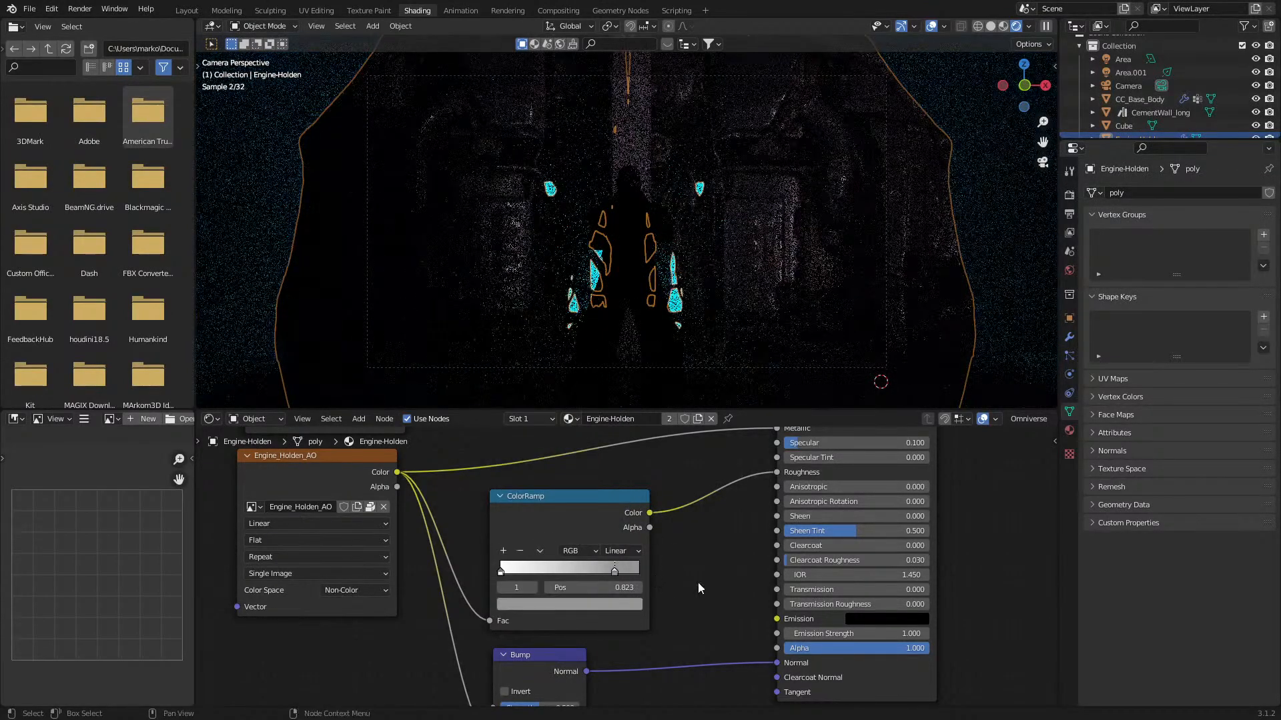
- Select the spot light Area.001 and, in top view, move it toward the middle behind the character and rotate it toward the engines
middle_drag(951, 305, 955, 330)
scroll(955, 330, down, 5)
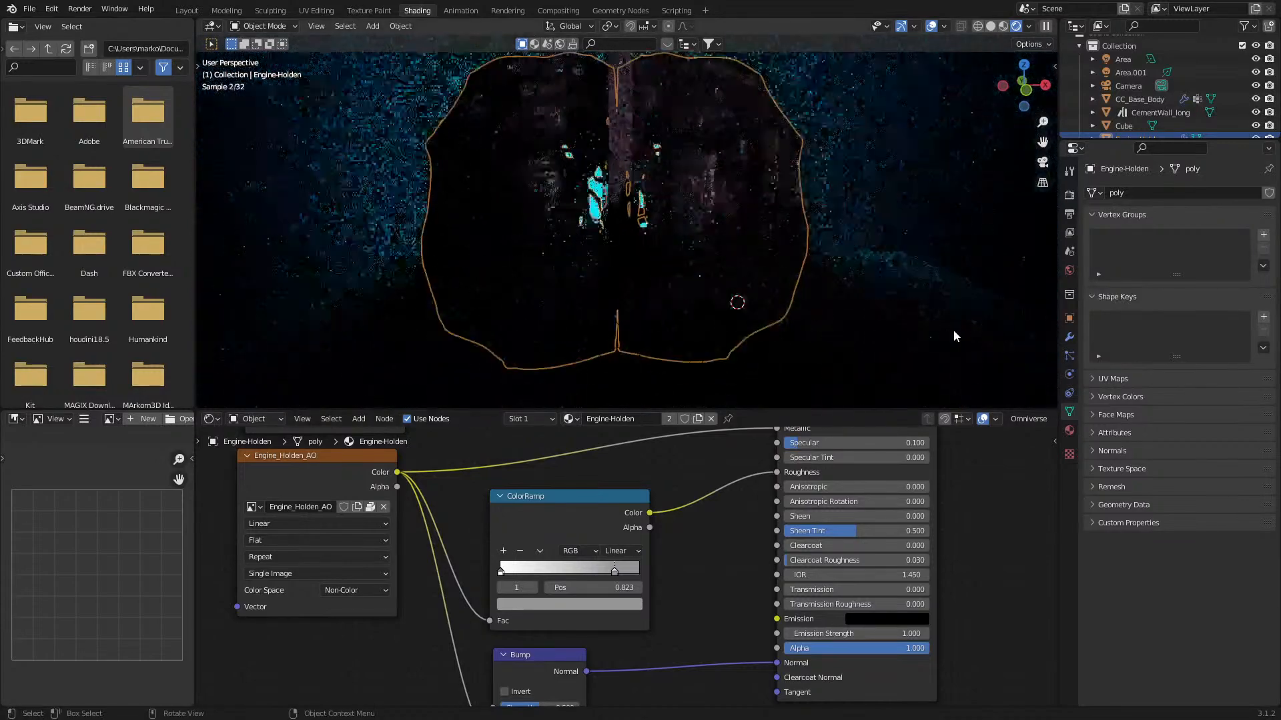
click(692, 269)
click(692, 269)
click(692, 269)
click(1137, 75)
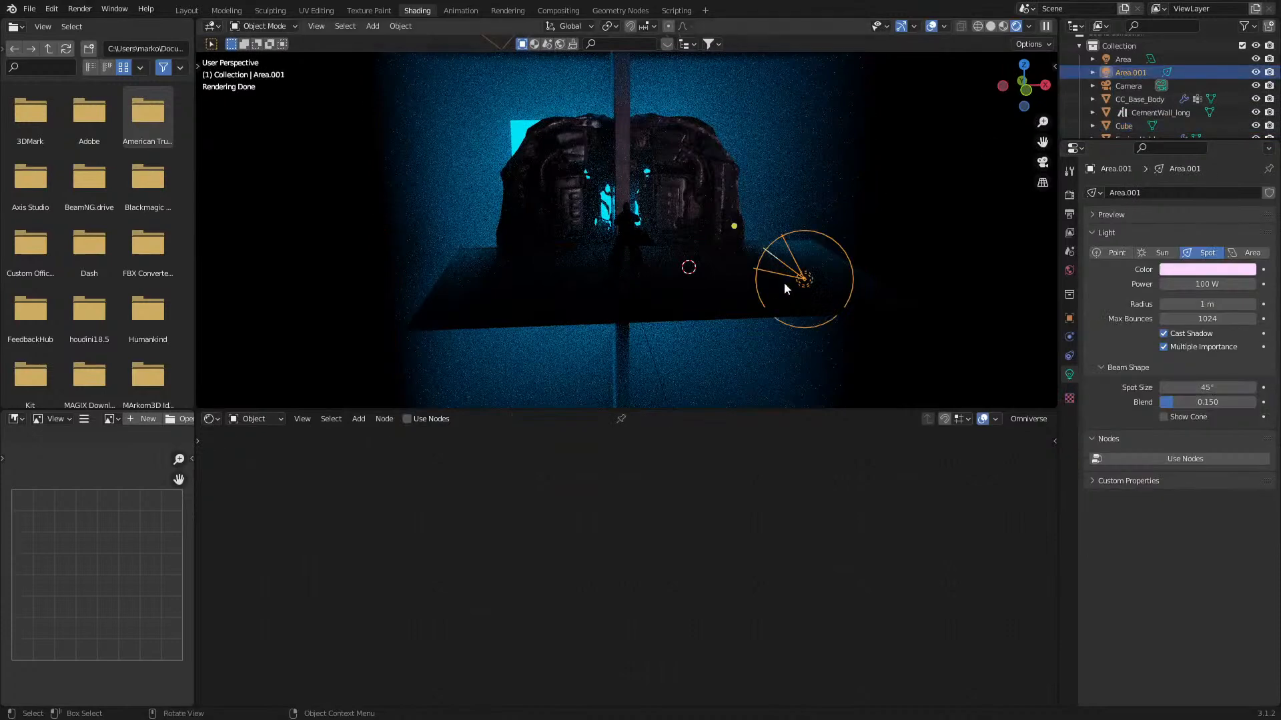
key(KP_7)
key(g)
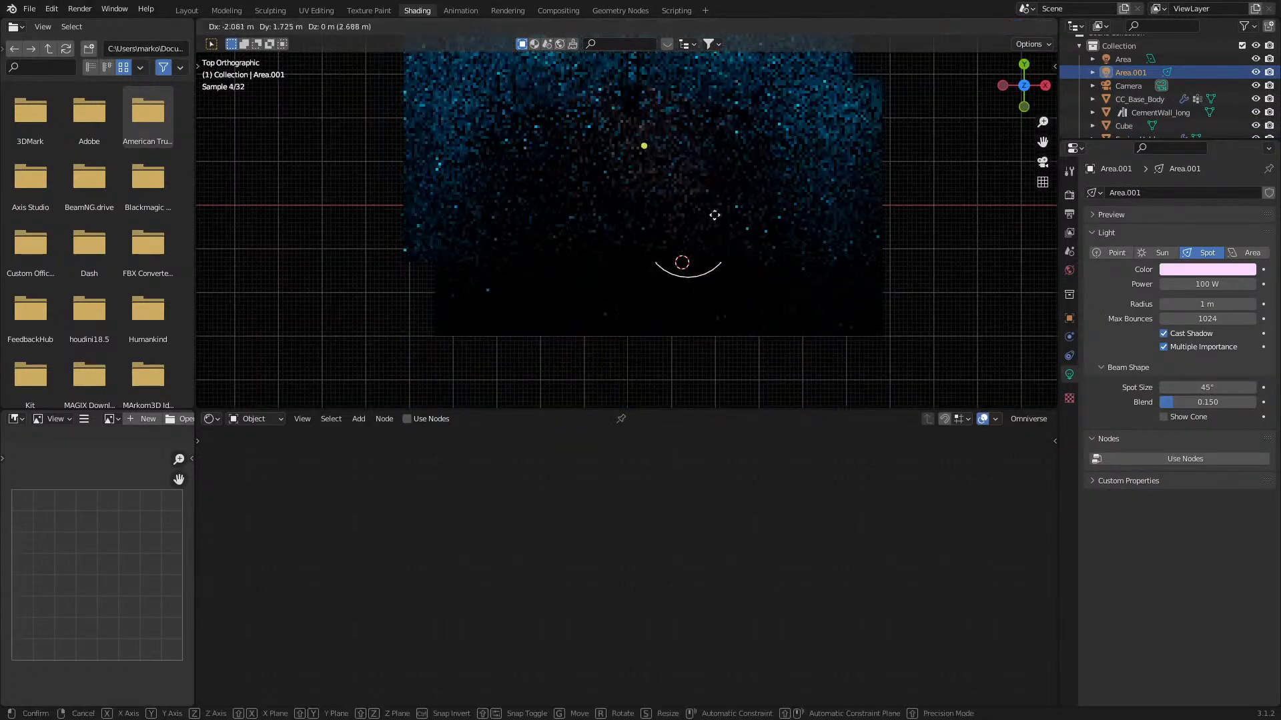
click(755, 239)
key(r)
click(729, 277)
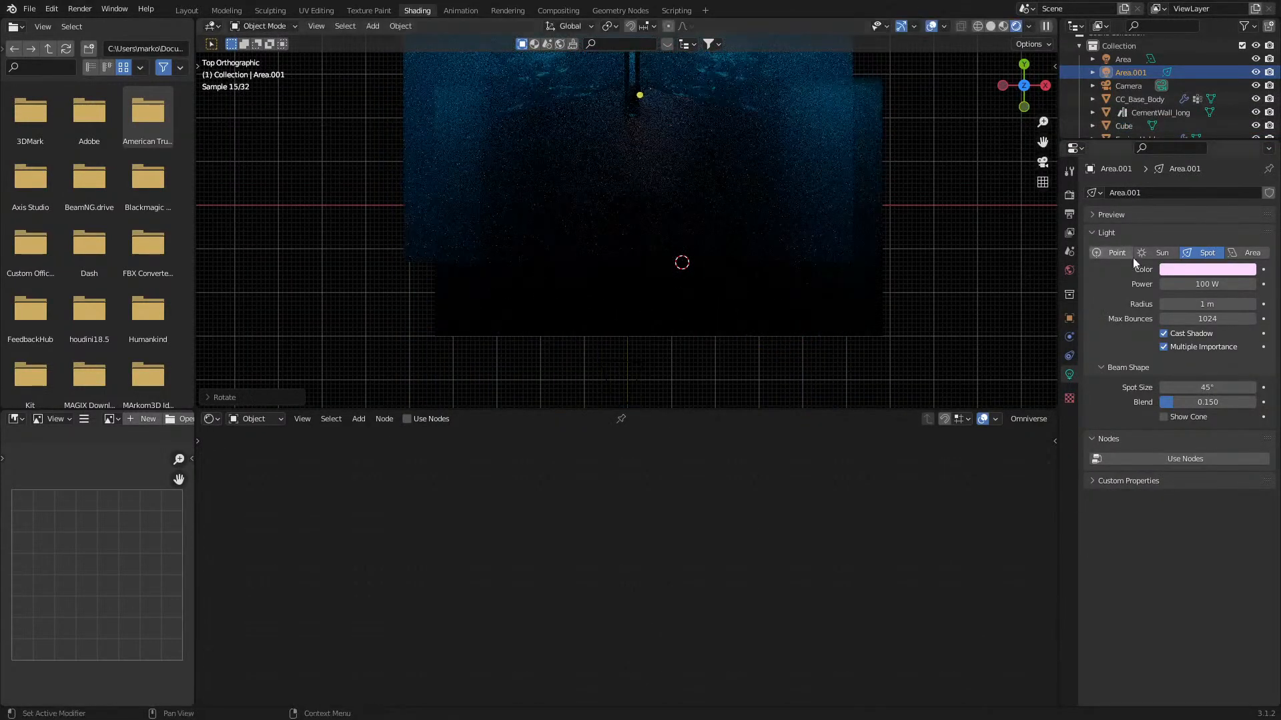
- Change Area.001 from a spot to an area light with 10 W power and a pale cream color
click(1252, 254)
middle_drag(615, 230, 657, 105)
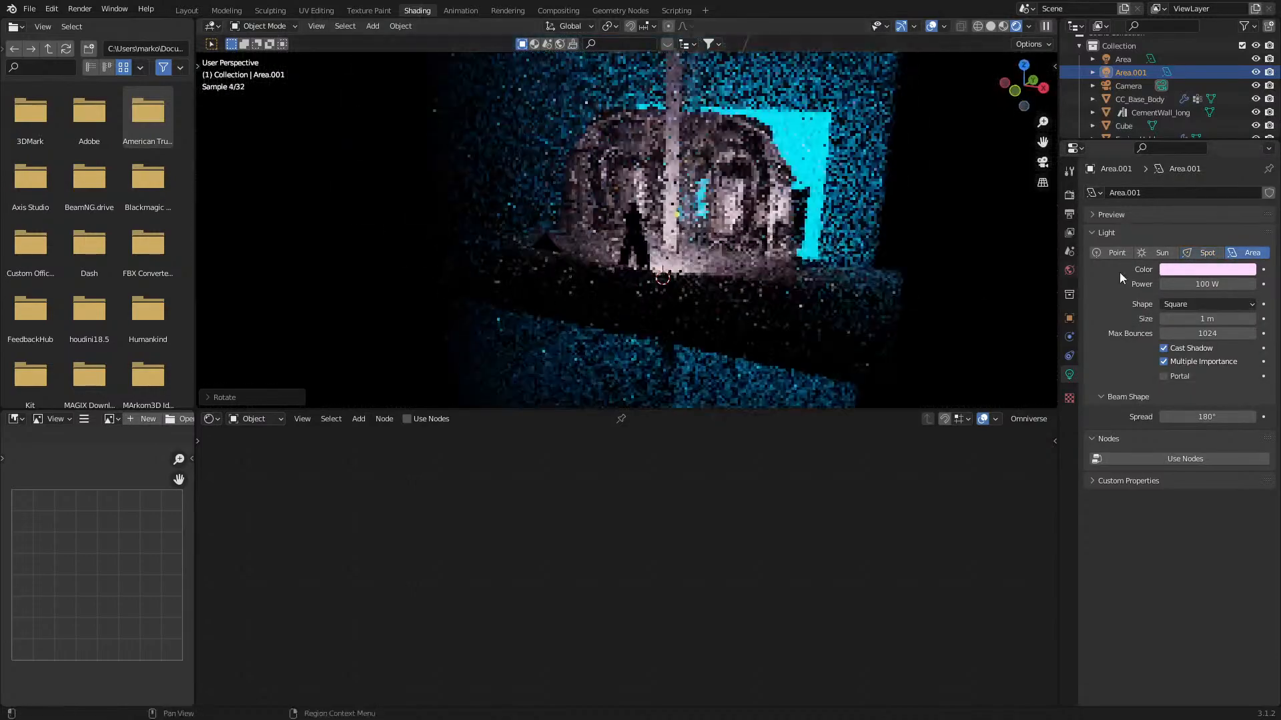
click(1198, 283)
text(10)
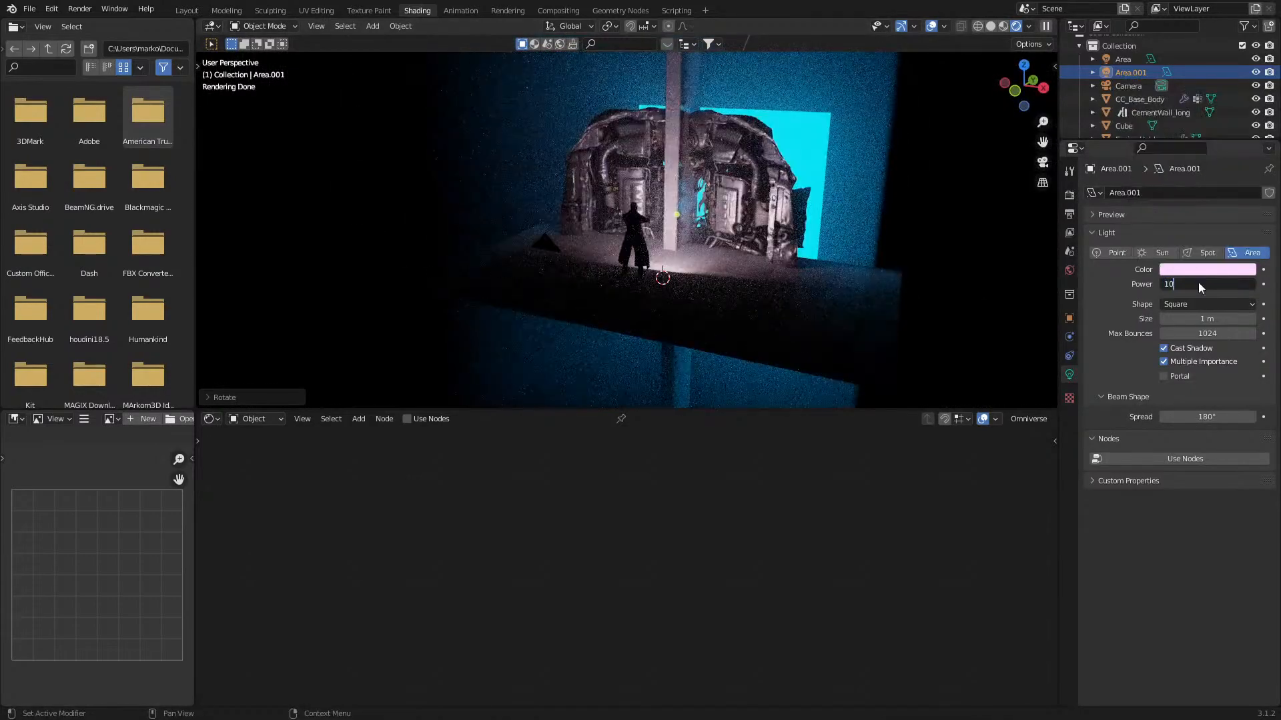
key(Return)
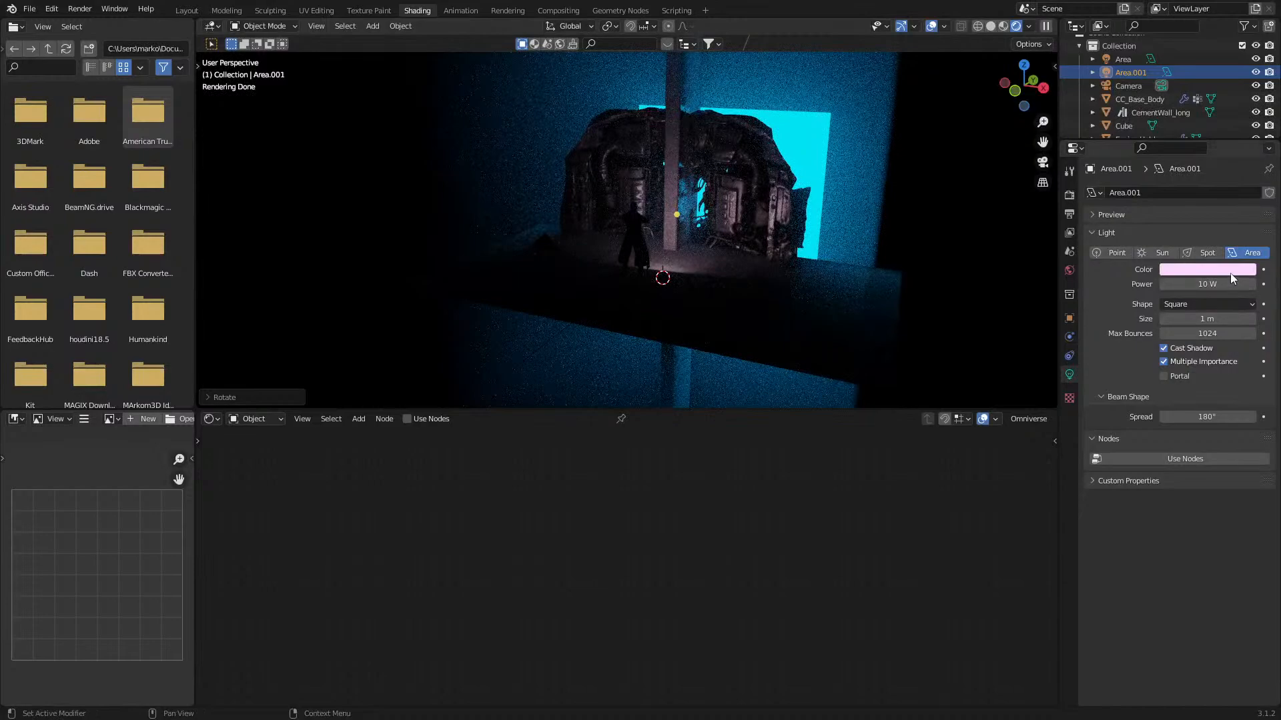
click(1207, 269)
drag(1191, 152, 1181, 147)
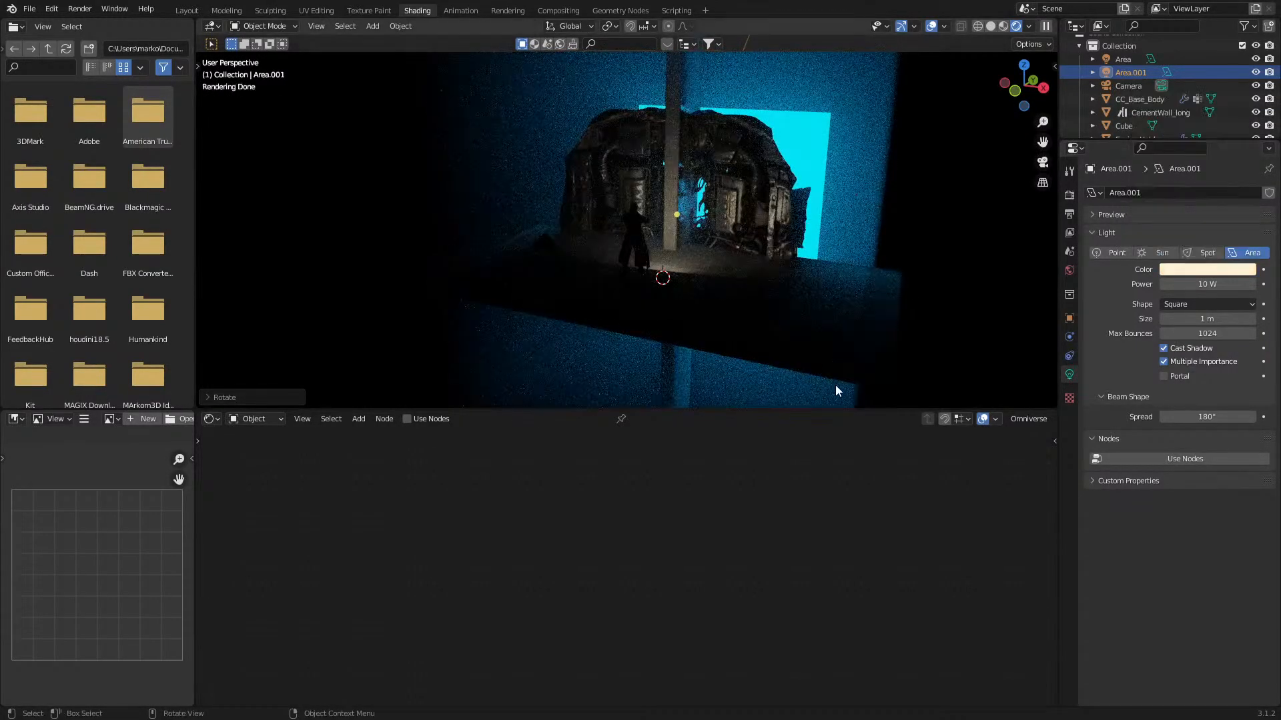
- Rotate the area light -90° about the global X axis and raise it along Z above the character
key(r)
key(x)
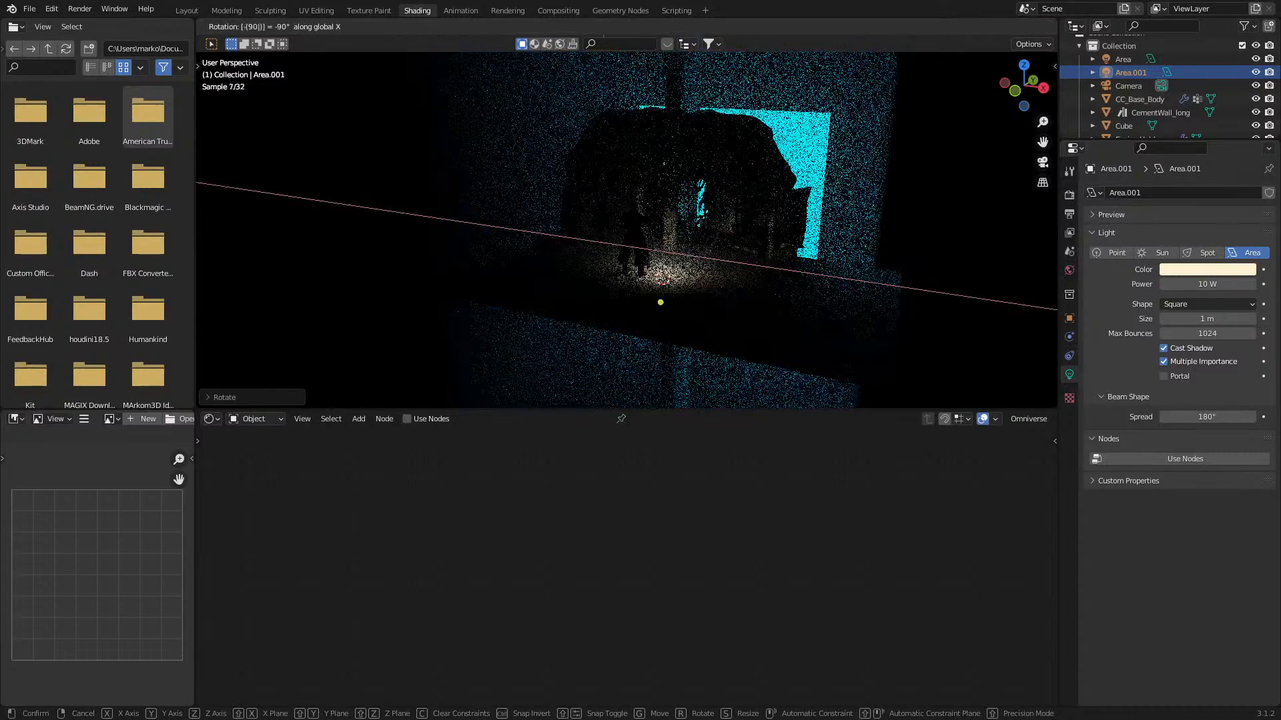
key(g)
key(z)
click(822, 221)
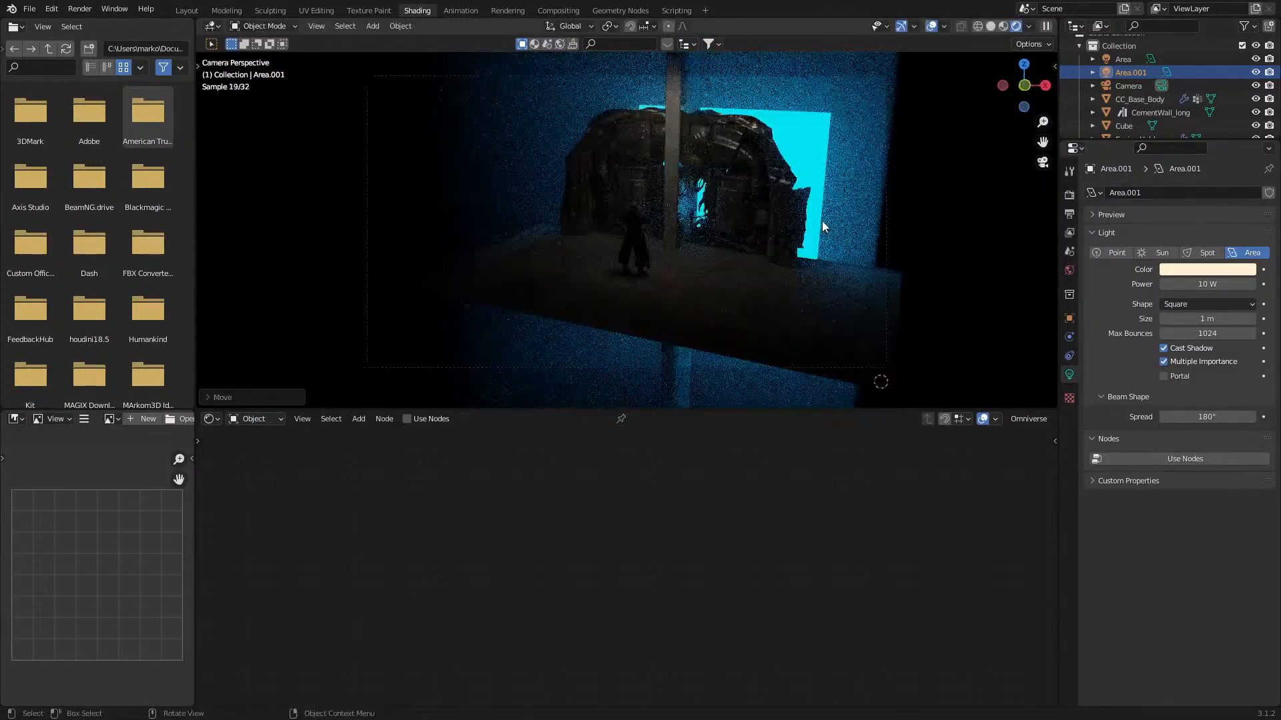
key(KP_0)
key(g)
key(z)
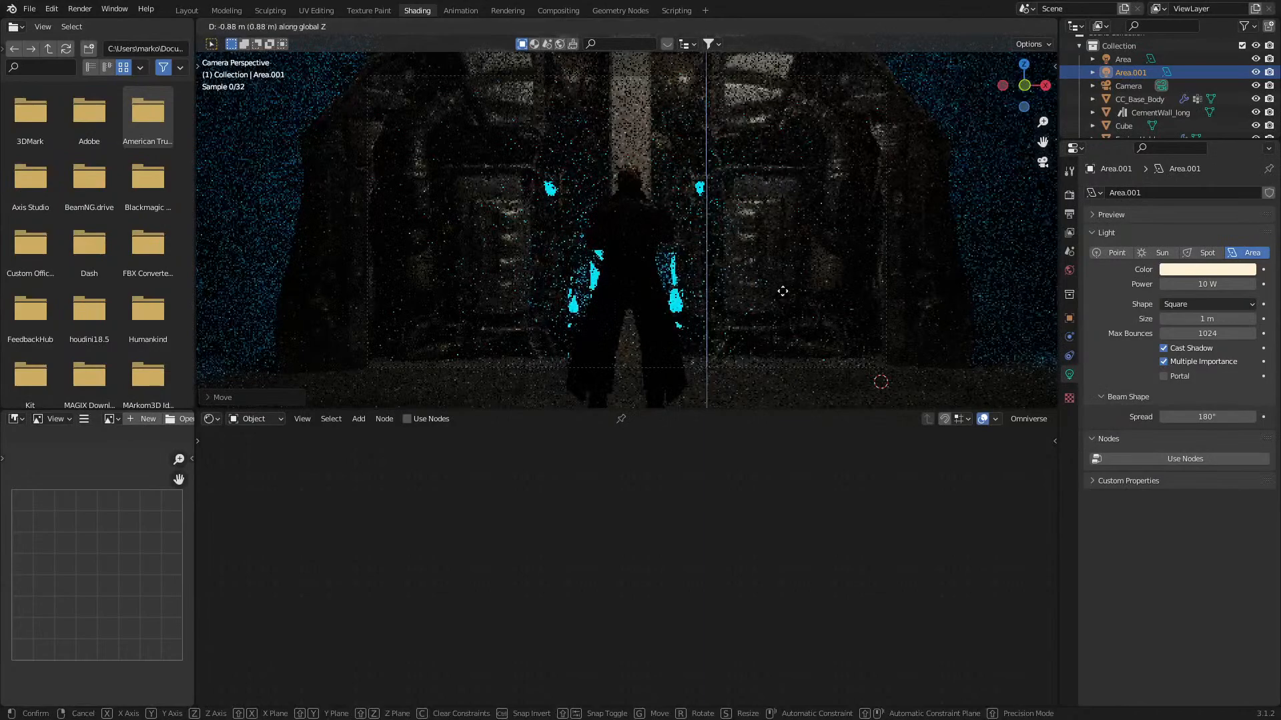
click(763, 81)
- Shift the area light in camera view, tilt it about its local X axis and slide it along its local Z axis
key(g)
click(730, 163)
key(r)
key(x)
key(x)
click(779, 178)
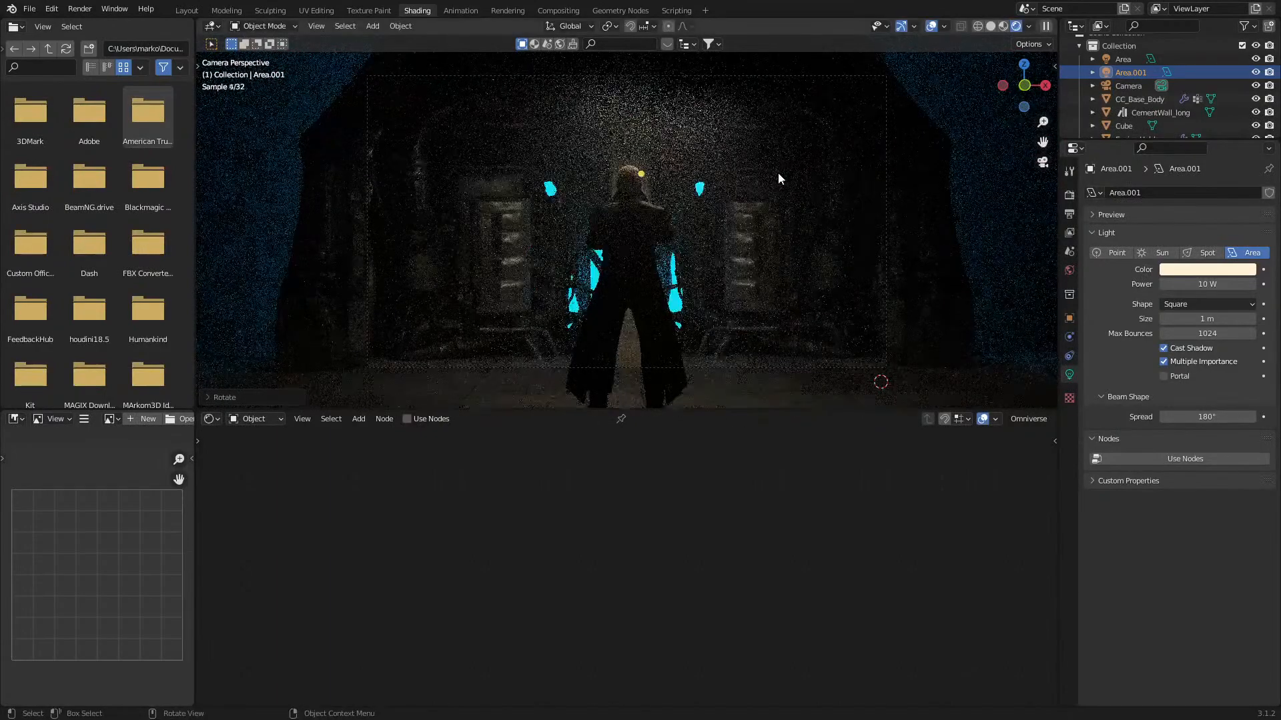
key(g)
key(z)
key(z)
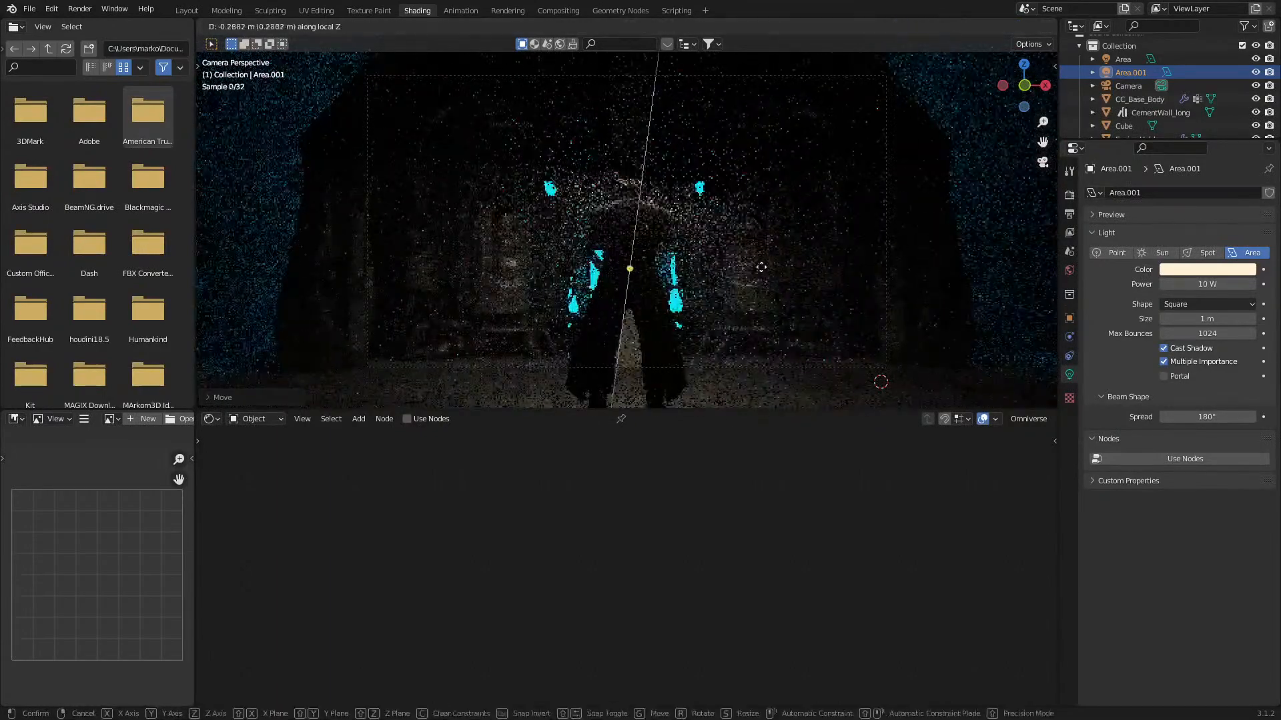
click(762, 261)
- In a wireframe side view, place the area light above and behind the character and tilt it to face the engines
middle_drag(783, 214, 633, 236)
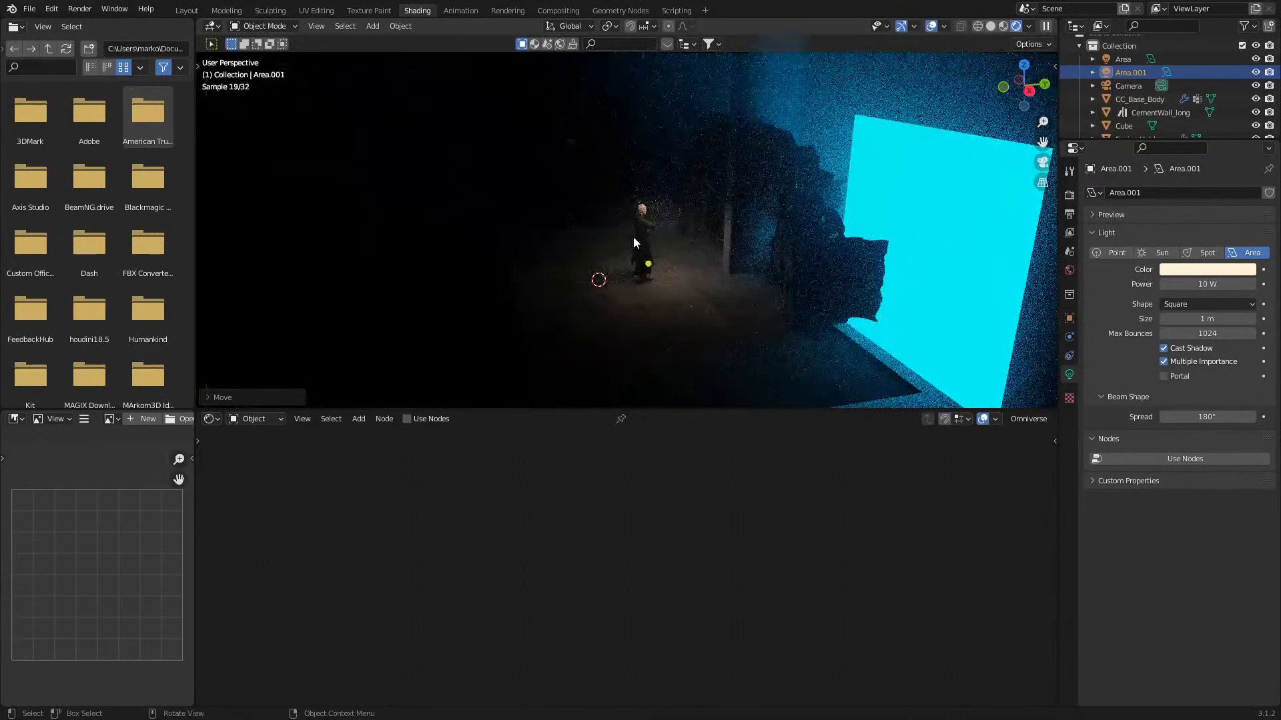
key(KP_3)
key(z)
click(527, 242)
key(g)
click(662, 223)
key(r)
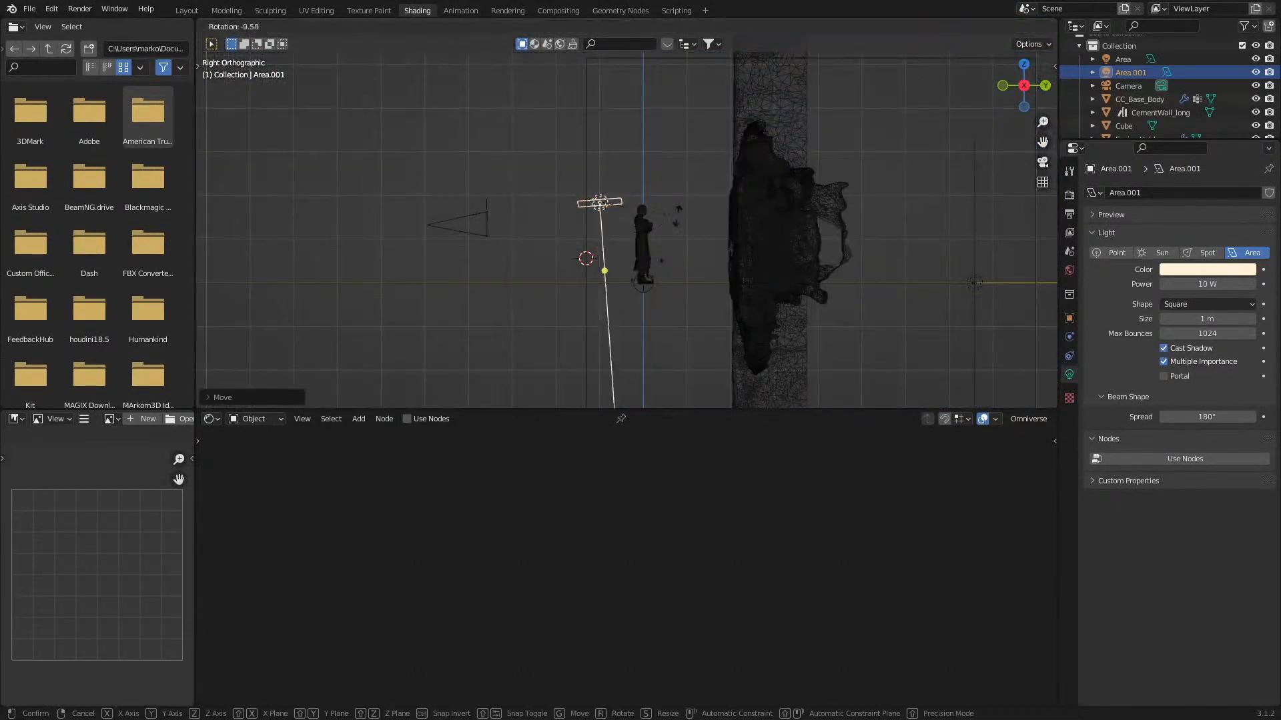
click(656, 90)
- Straighten the area light's rotation in camera view and return the viewport to rendered shading
key(KP_0)
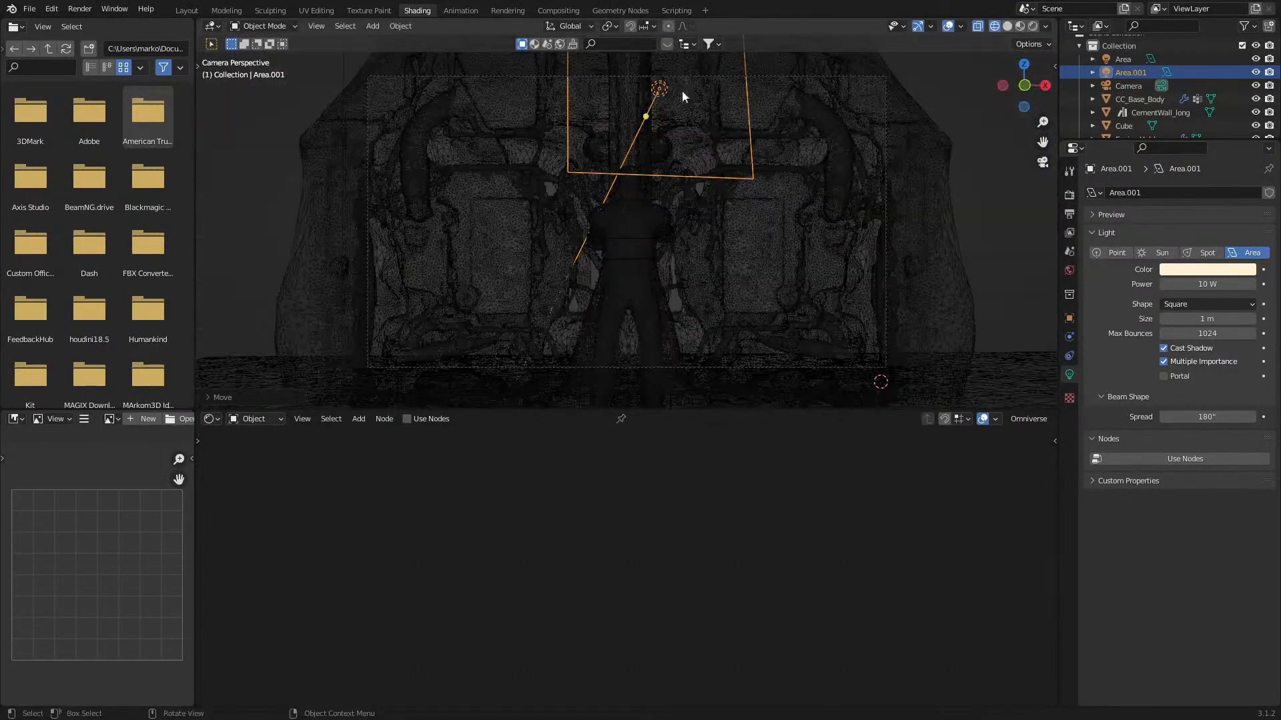
key(r)
click(1002, 37)
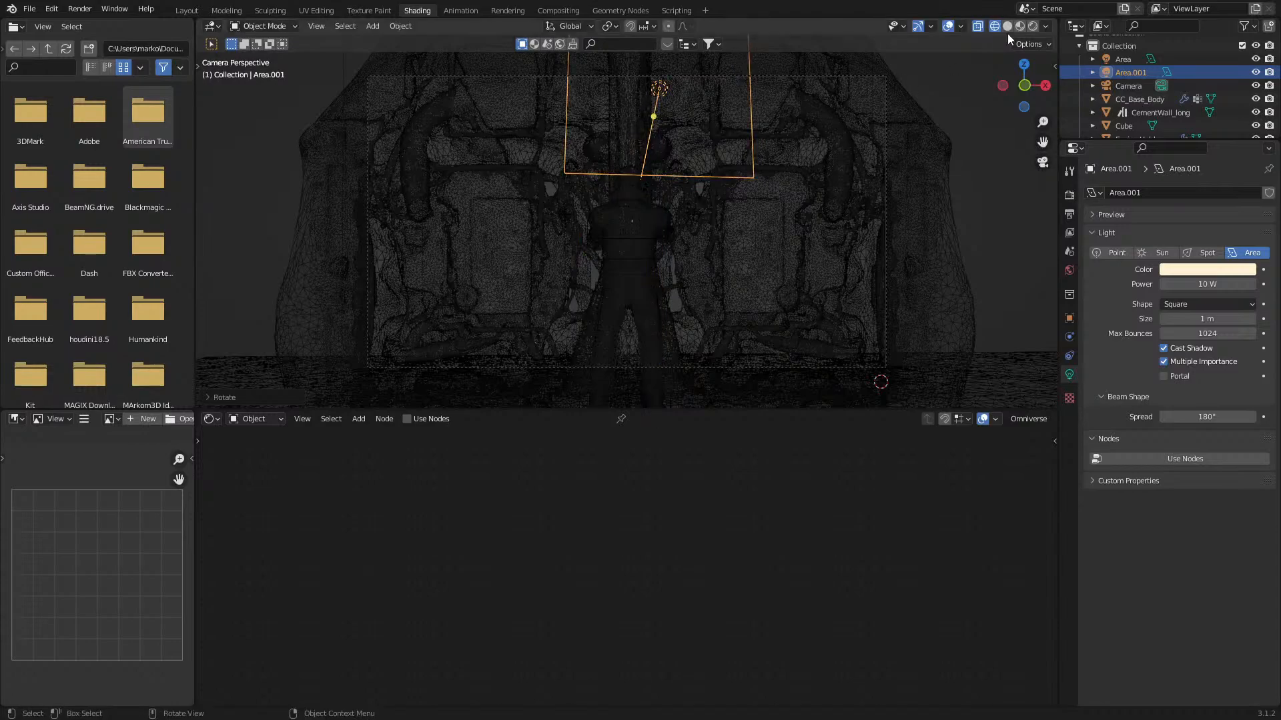
click(1032, 26)
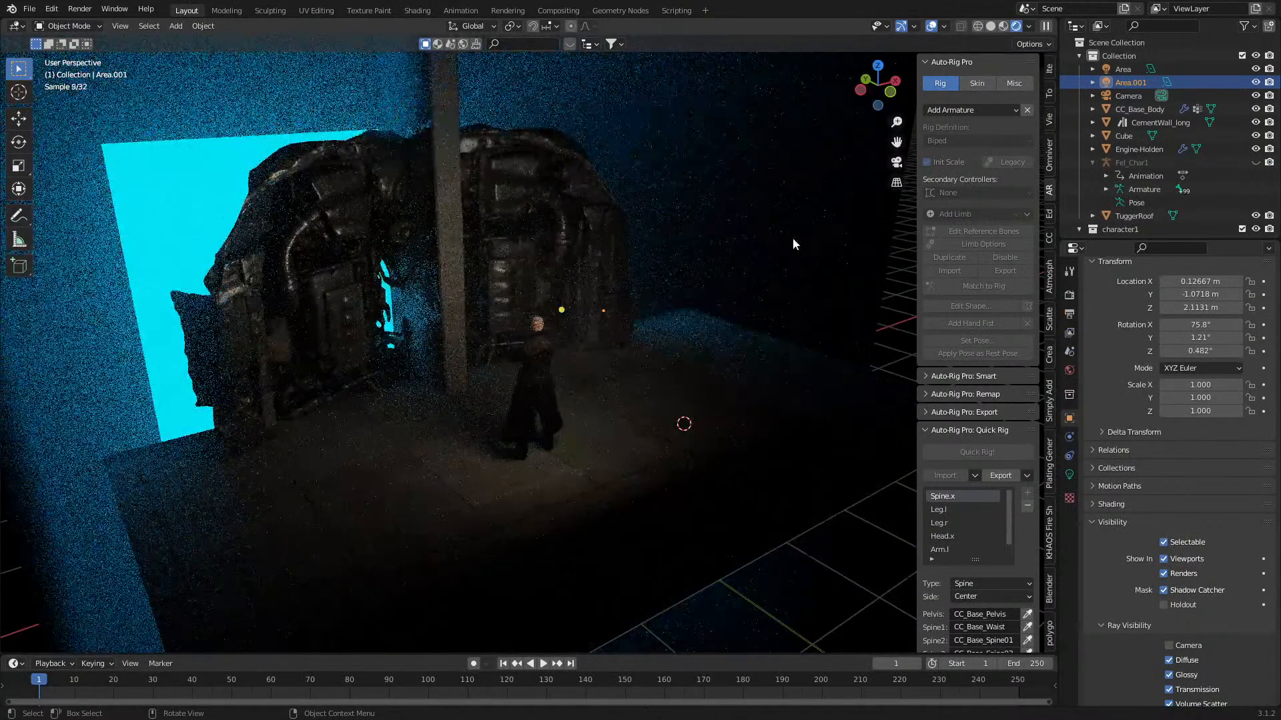
- Select the camera in camera view, move it sideways and rotate it about Z to about -8.7°
key(KP_0)
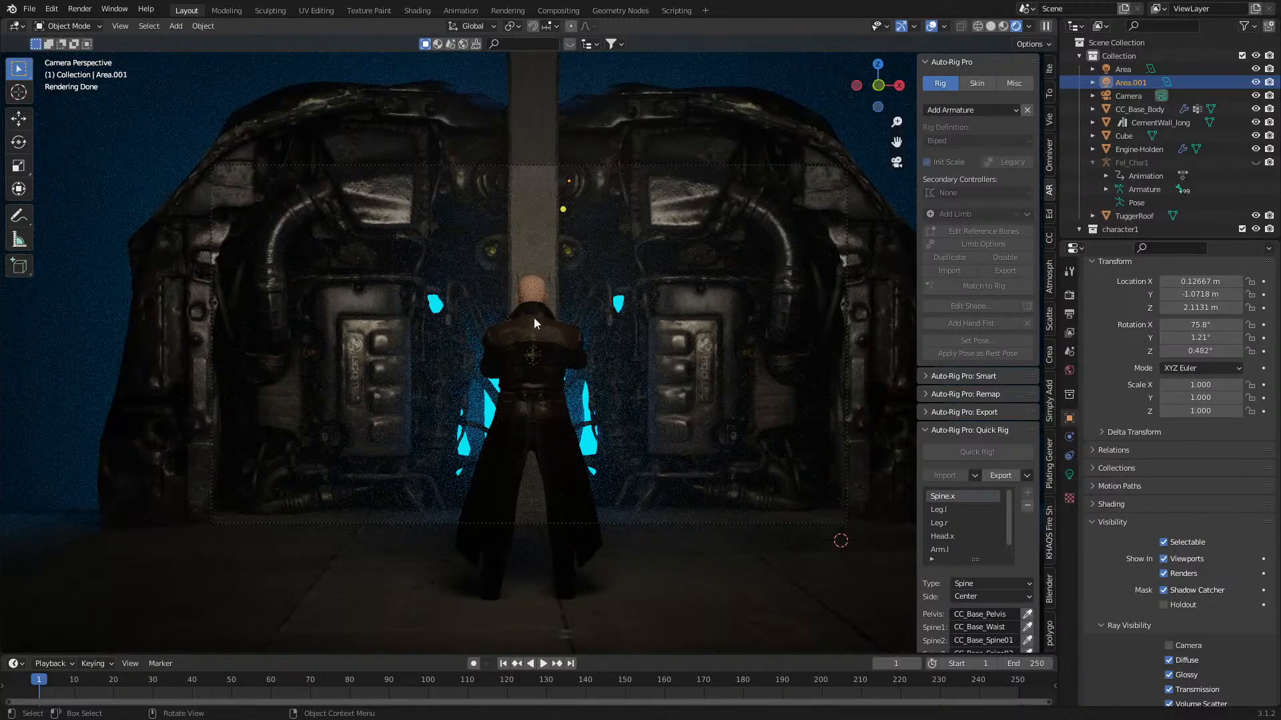
click(651, 524)
key(g)
click(645, 547)
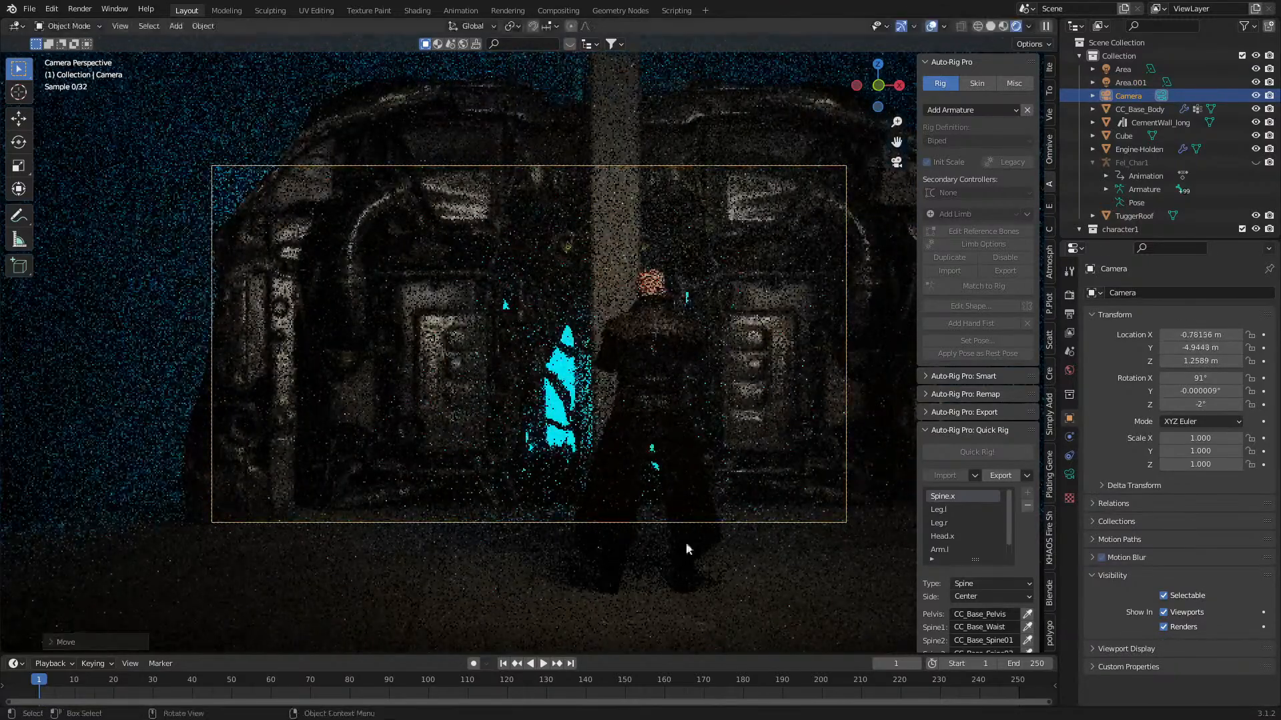
key(r)
key(z)
click(726, 532)
- Reframe the shot by moving the camera to about X -0.85 m, Y -4.93 m, Z 1.02 m
key(g)
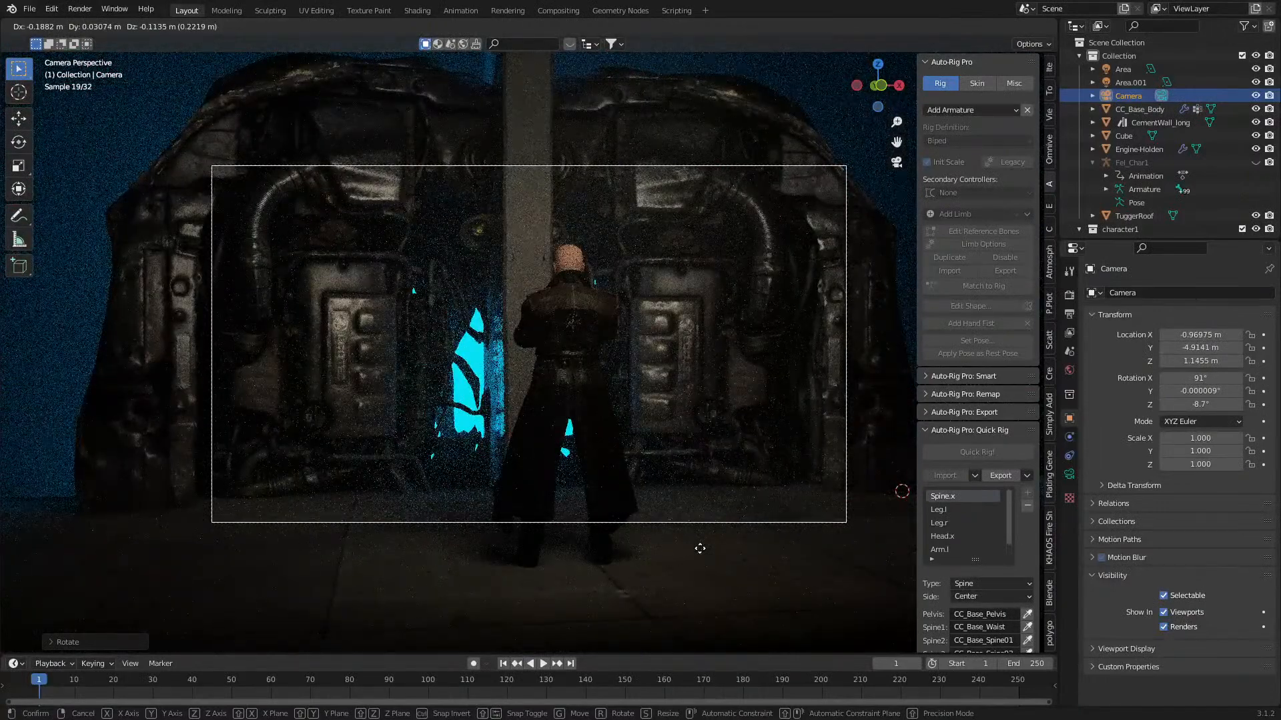
click(700, 548)
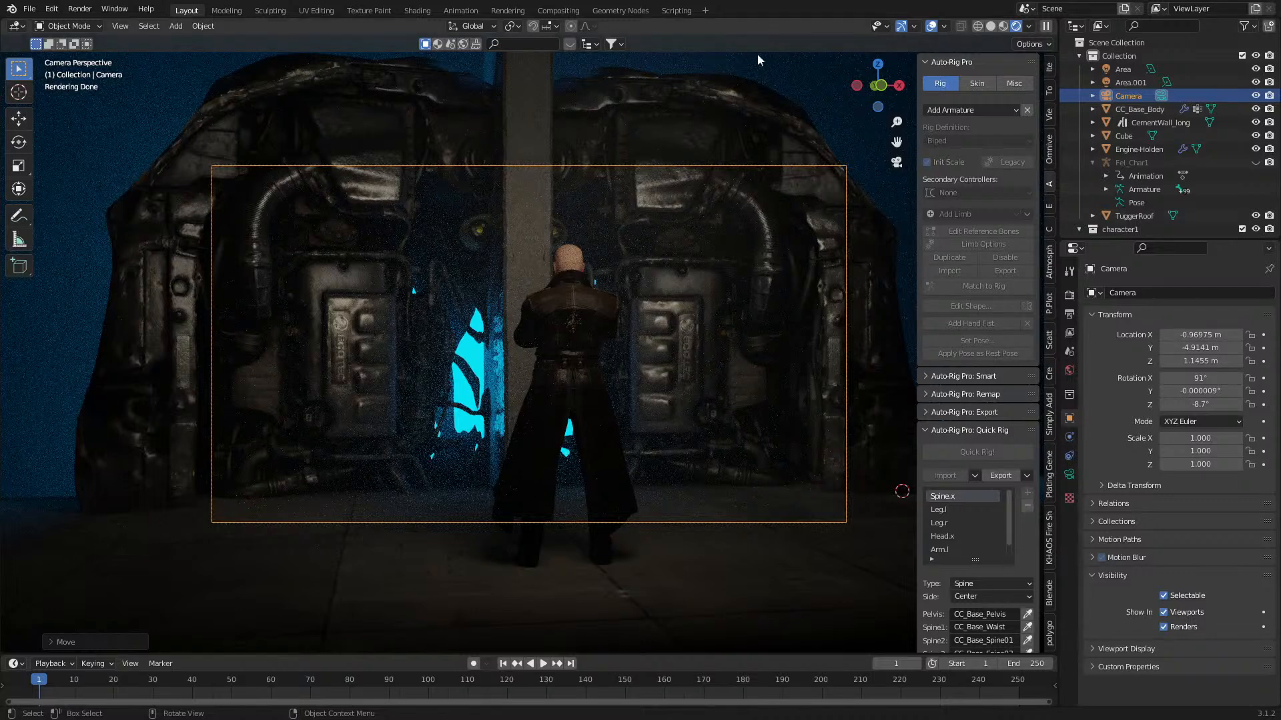
key(g)
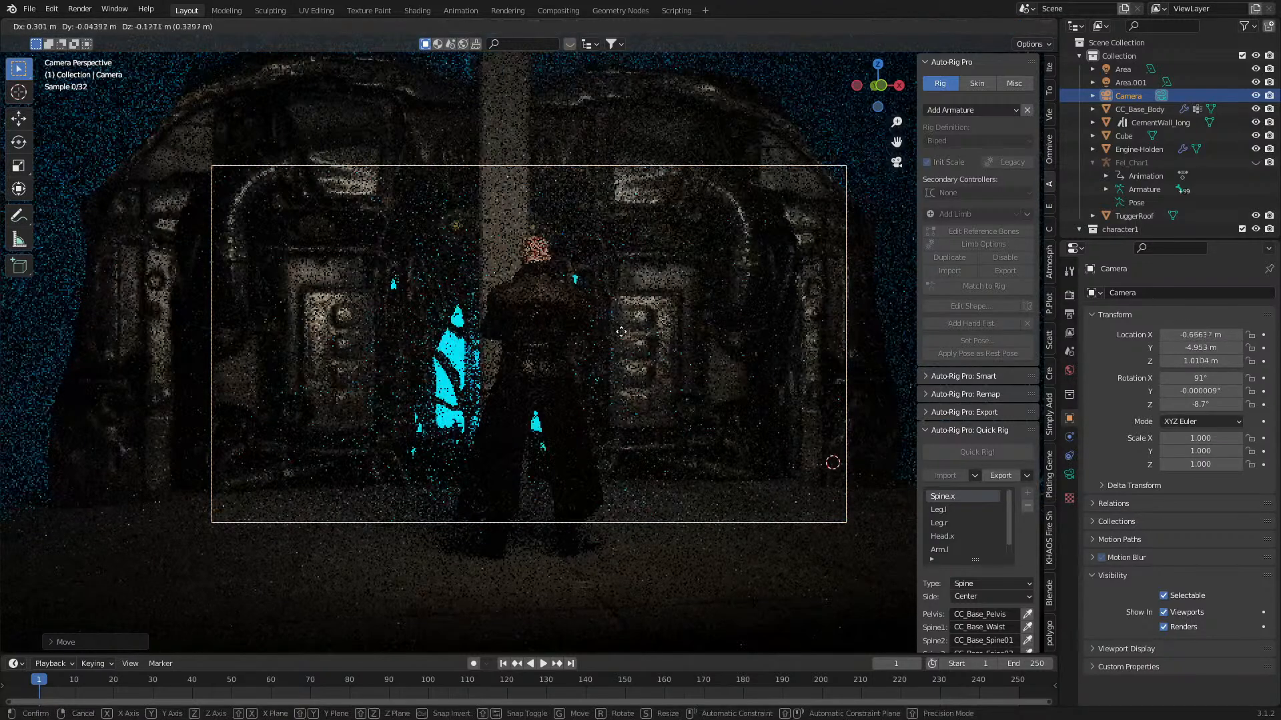
click(592, 329)
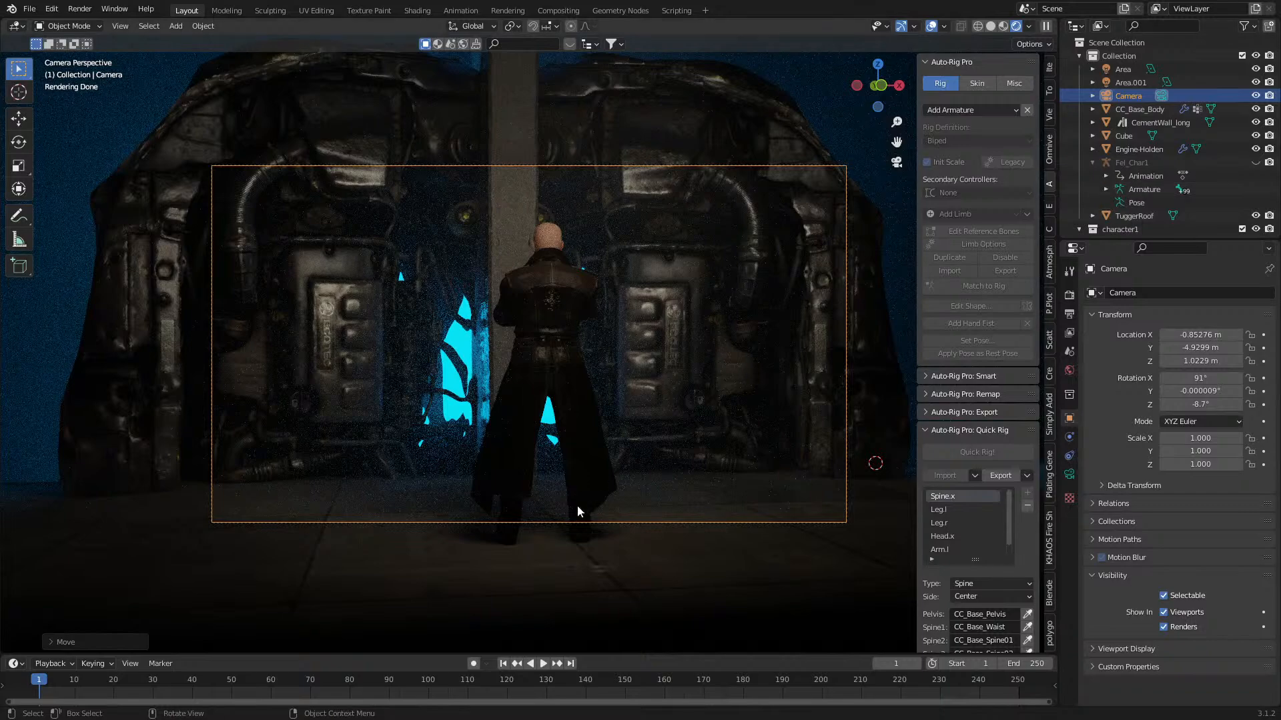
- Unhide the Fel_Char1 armature and select the character in the rendered view
click(990, 26)
click(1033, 26)
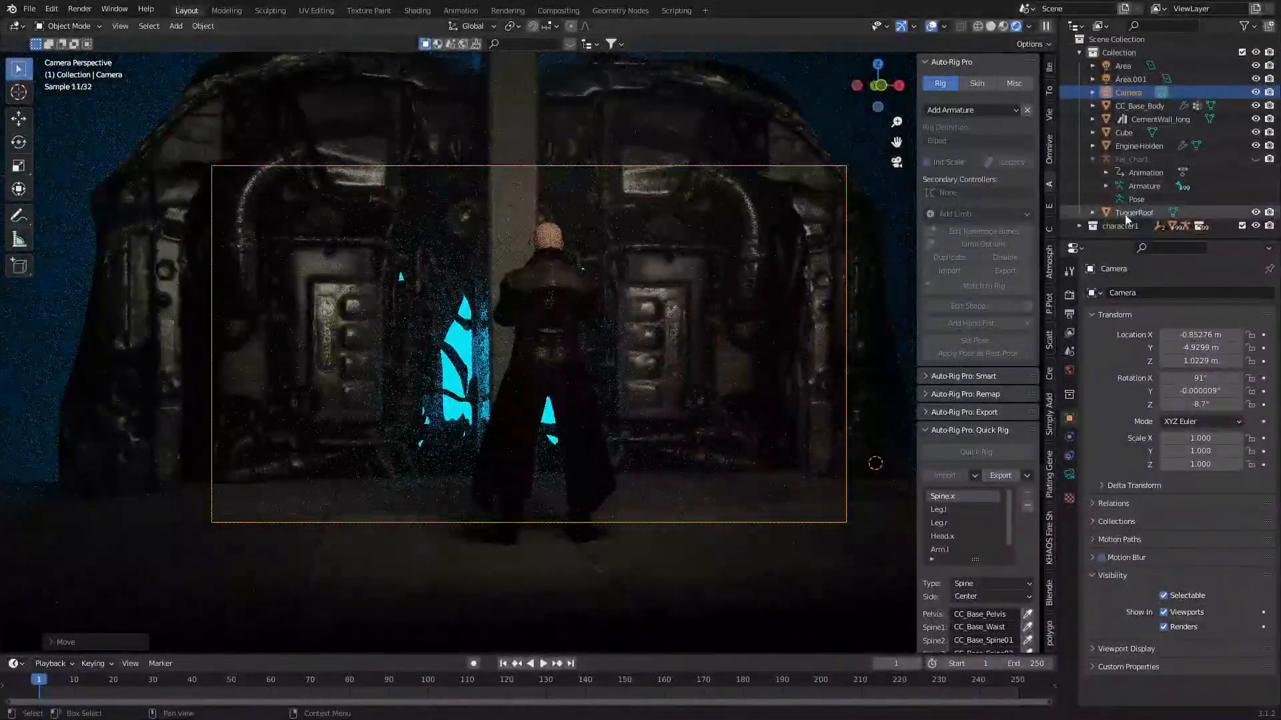
click(1255, 160)
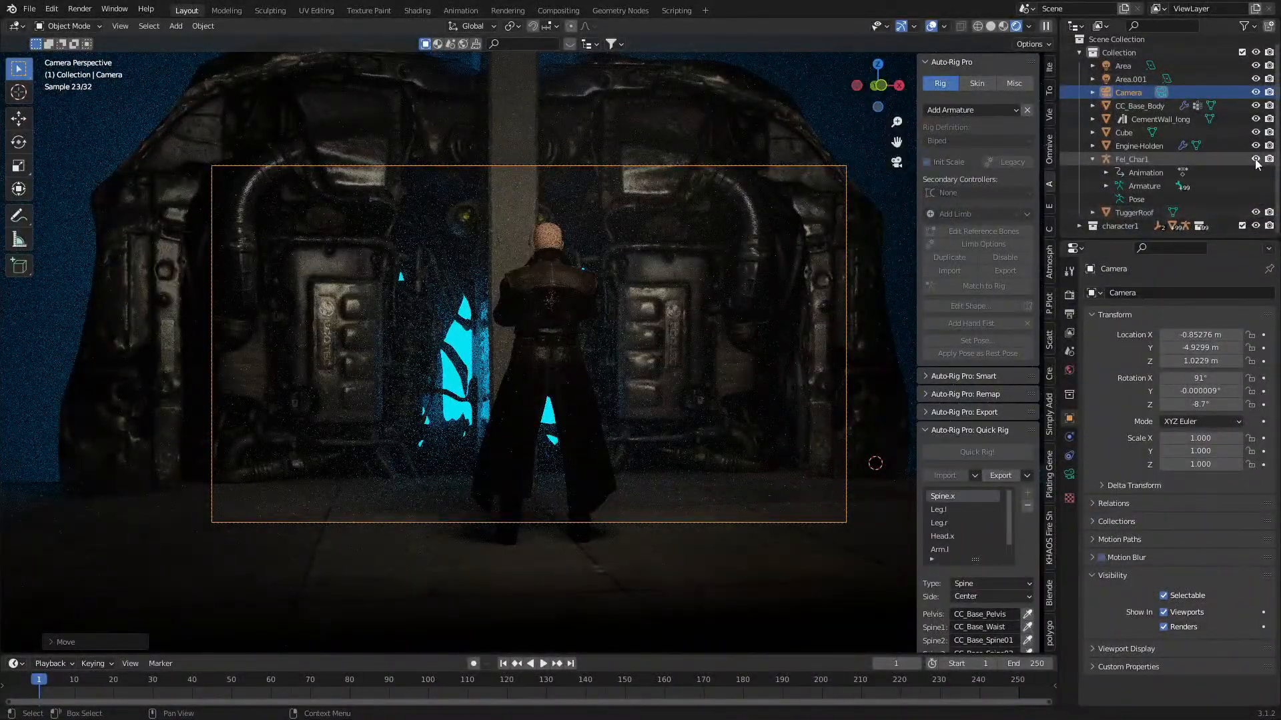
click(503, 542)
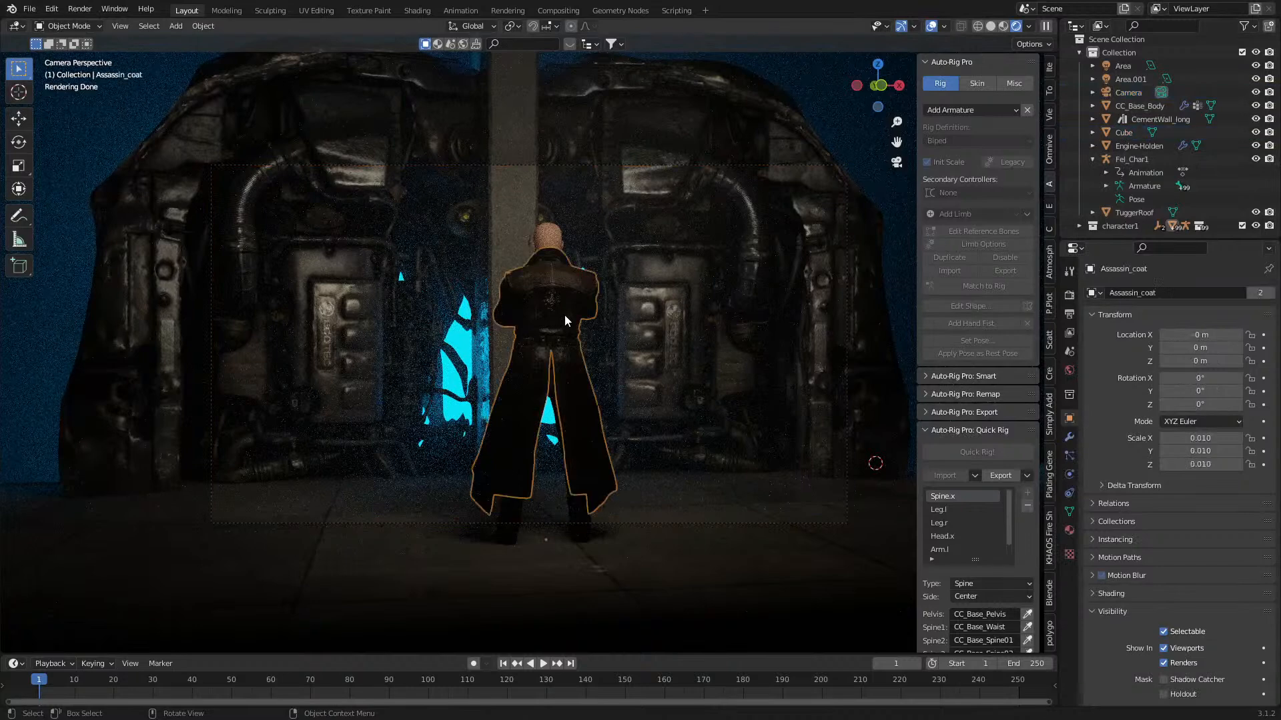
- Hide the Cube enclosing the scene in solid view and select the rig at the character's feet
click(990, 27)
mouse_move(743, 251)
middle_down()
mouse_move(671, 311)
mouse_move(630, 285)
middle_up()
scroll(630, 286, down, 3)
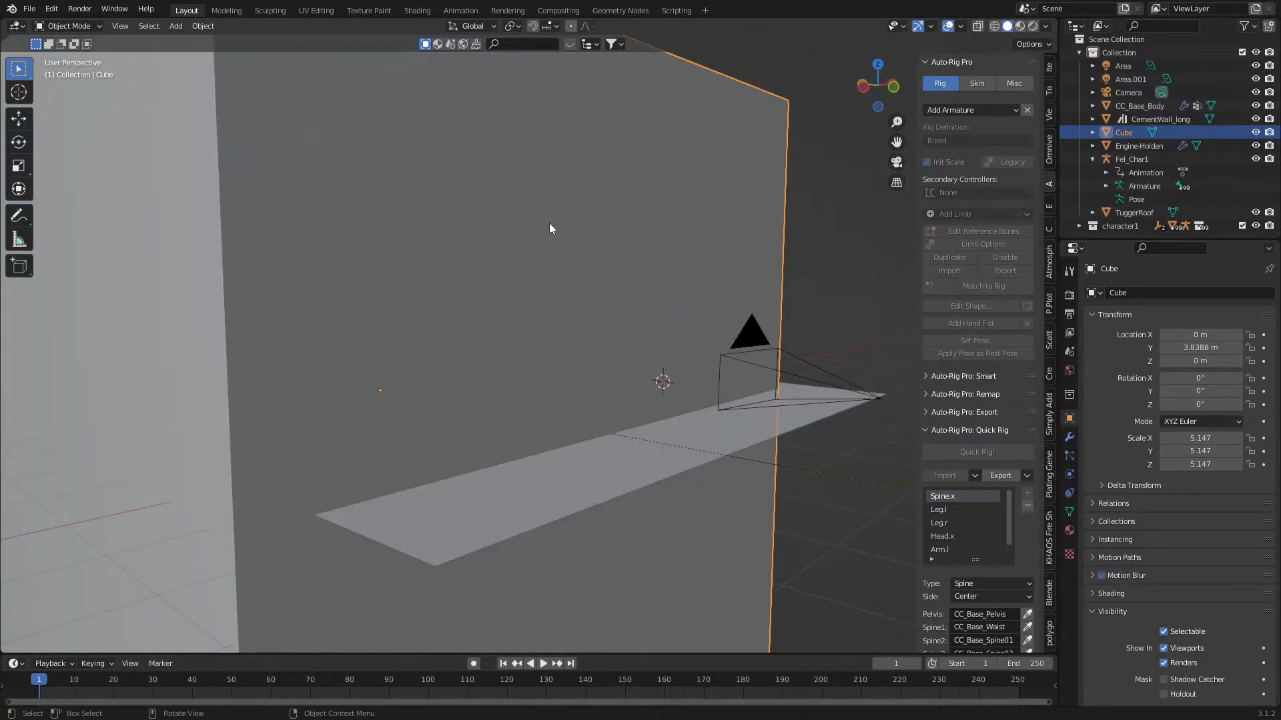
key(h)
middle_drag(555, 342, 598, 353)
scroll(594, 360, up, 3)
click(562, 514)
click(562, 514)
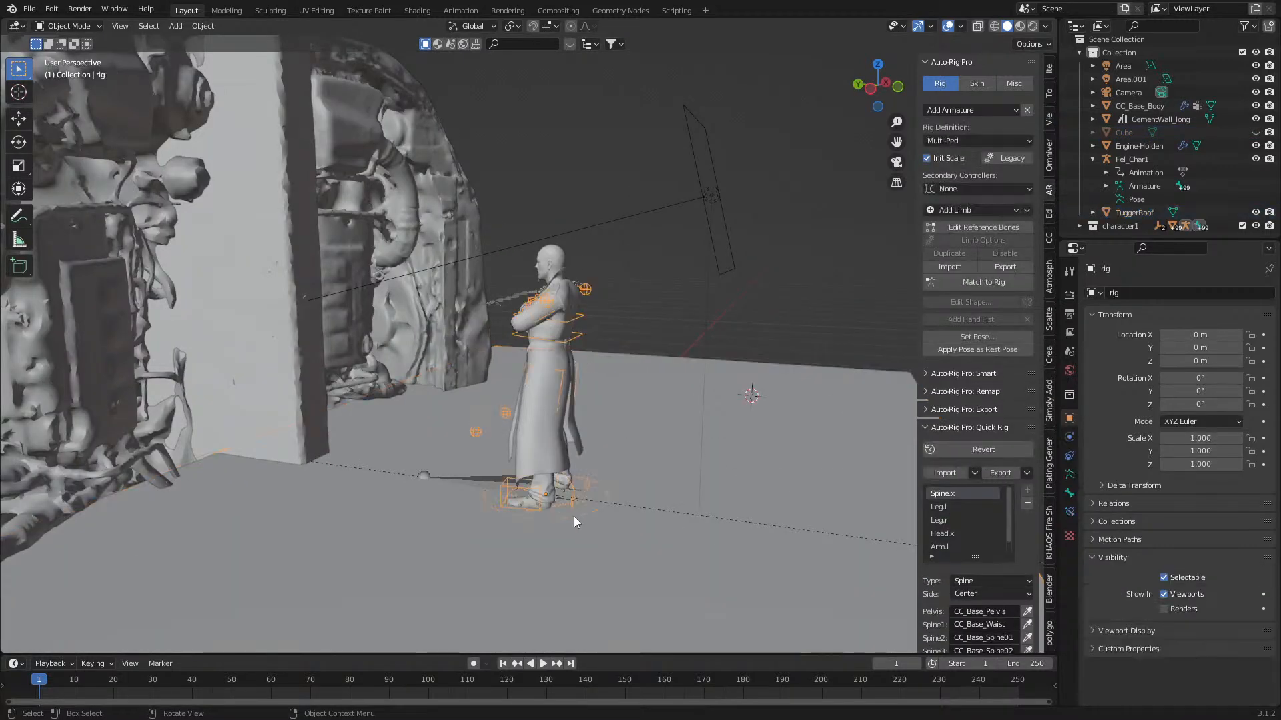
- Expand the character1 collection and select the rig inside char_grp
click(1080, 226)
scroll(1114, 202, down, 5)
click(1144, 93)
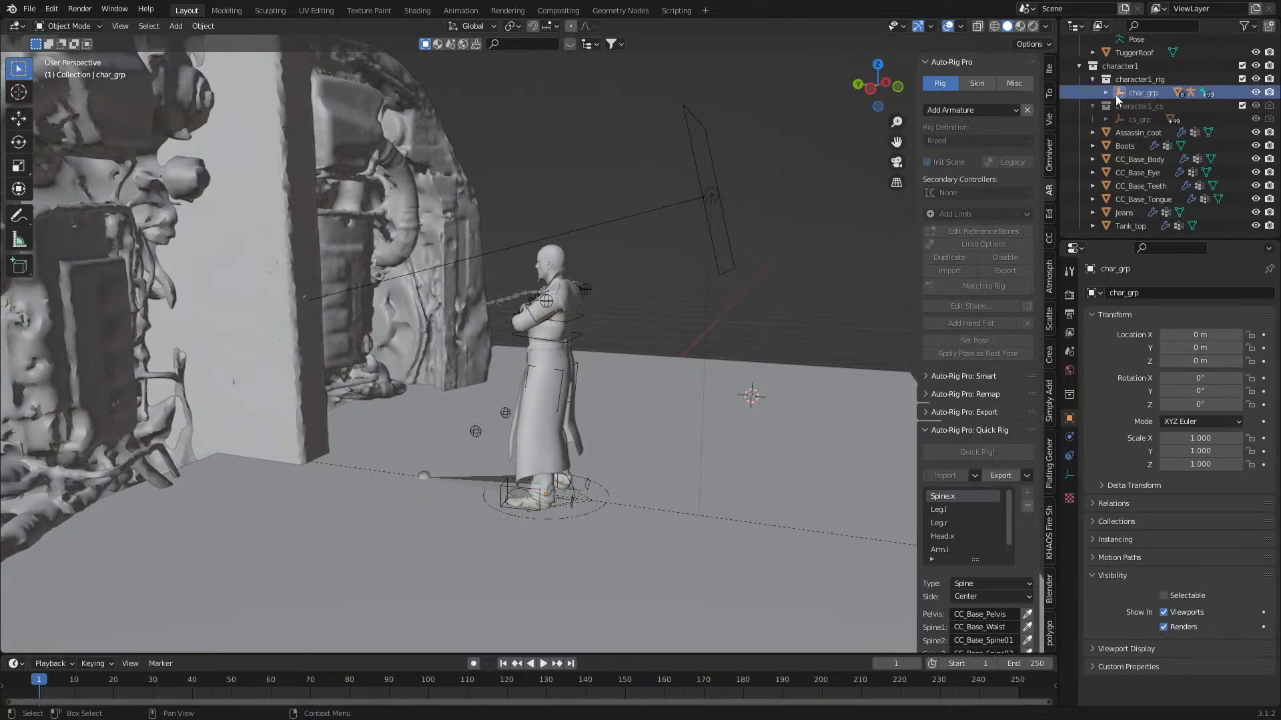
click(1109, 93)
click(1144, 106)
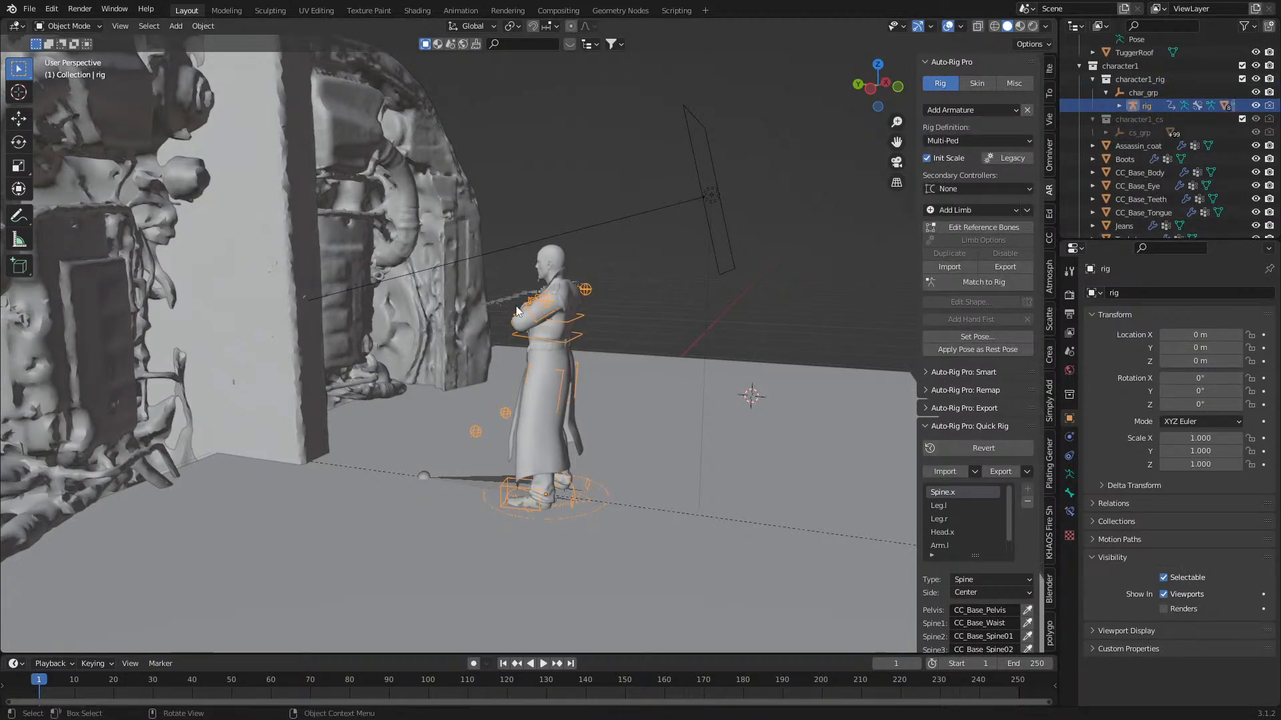
- Delete the old Fel_Char1 armature and unhide the Cube
key(Delete)
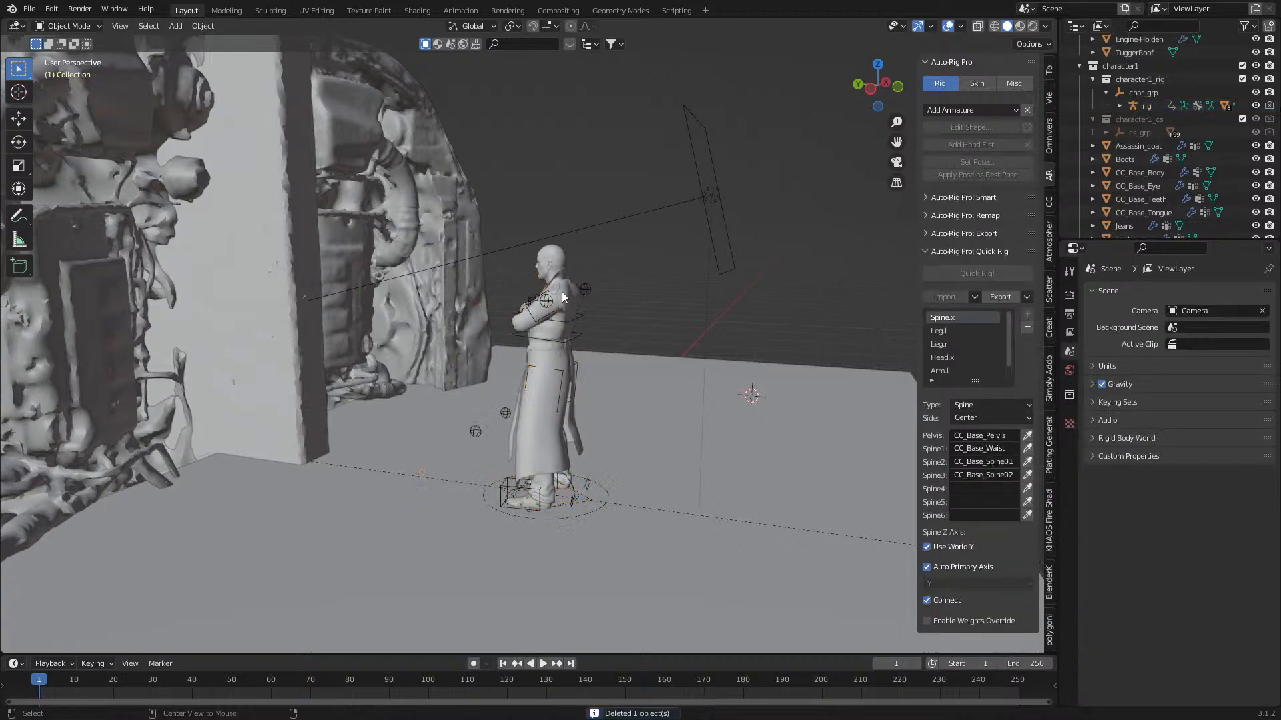
key(ctrl+z)
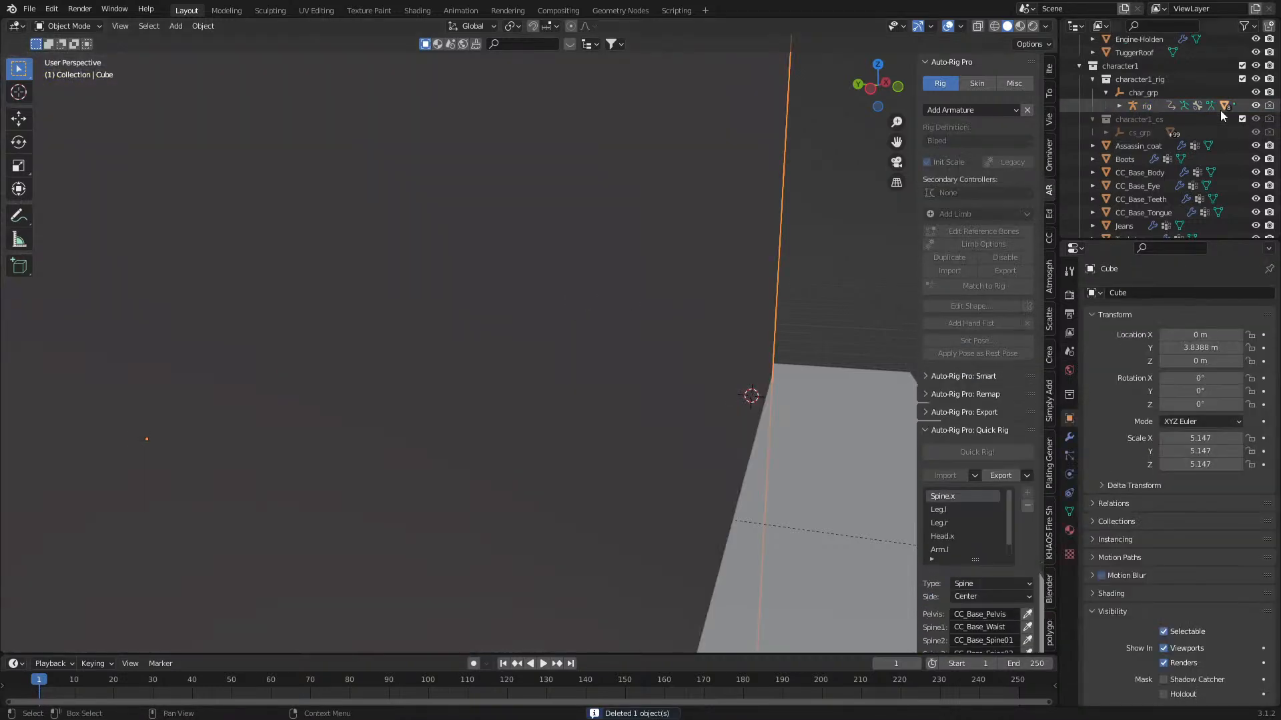
- Put the character's rig in Pose Mode in the rendered camera view and rotate its c_pos root control about 34° around Z
click(1143, 106)
key(KP_0)
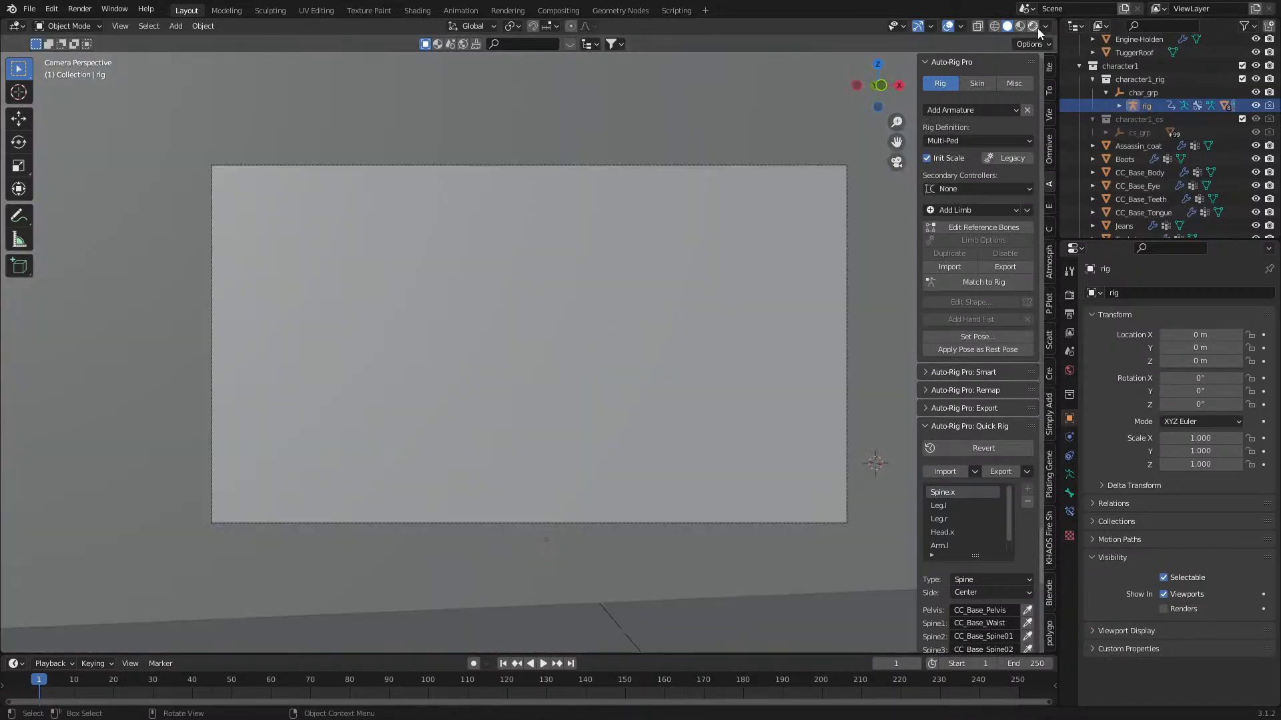
click(1034, 26)
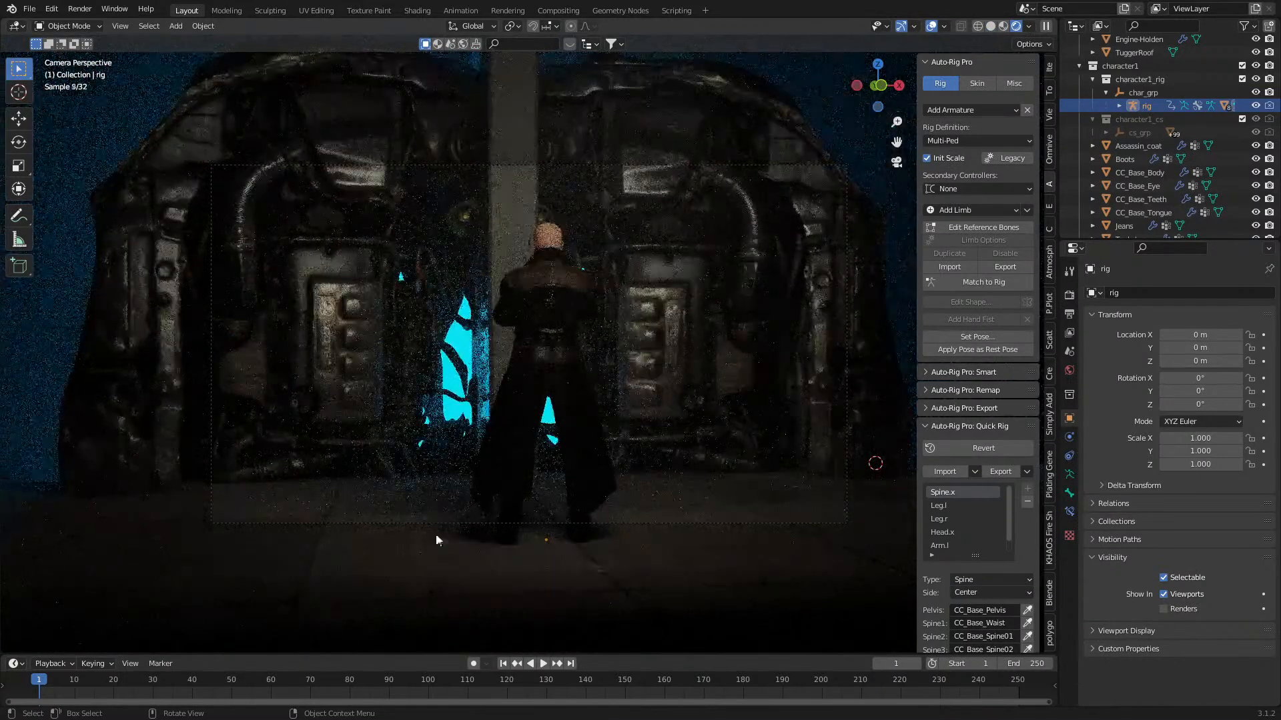
click(68, 26)
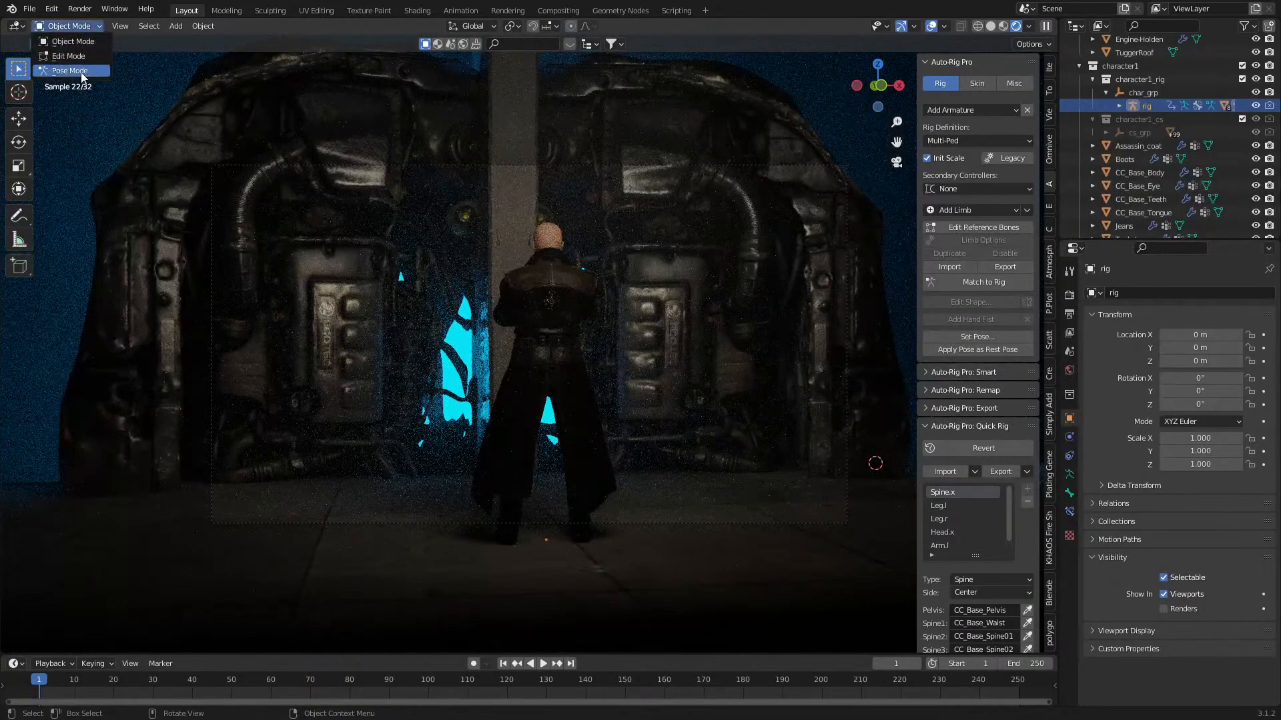
click(83, 71)
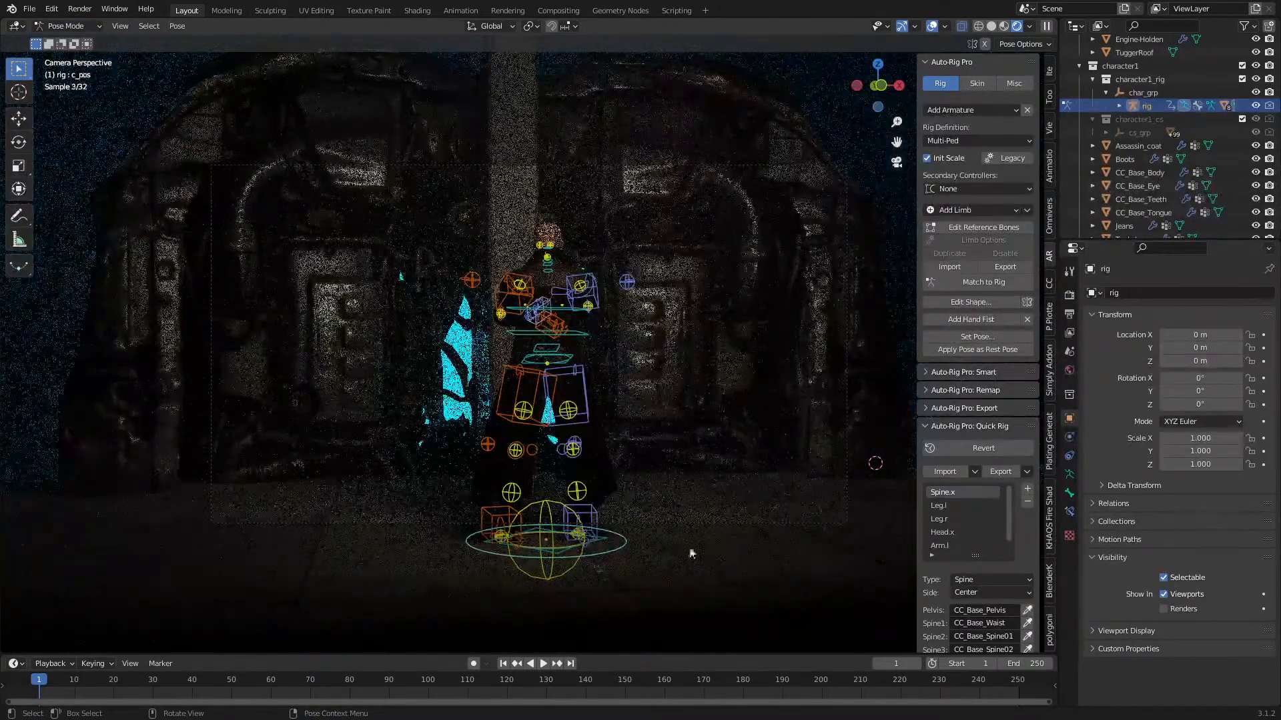
key(r)
key(z)
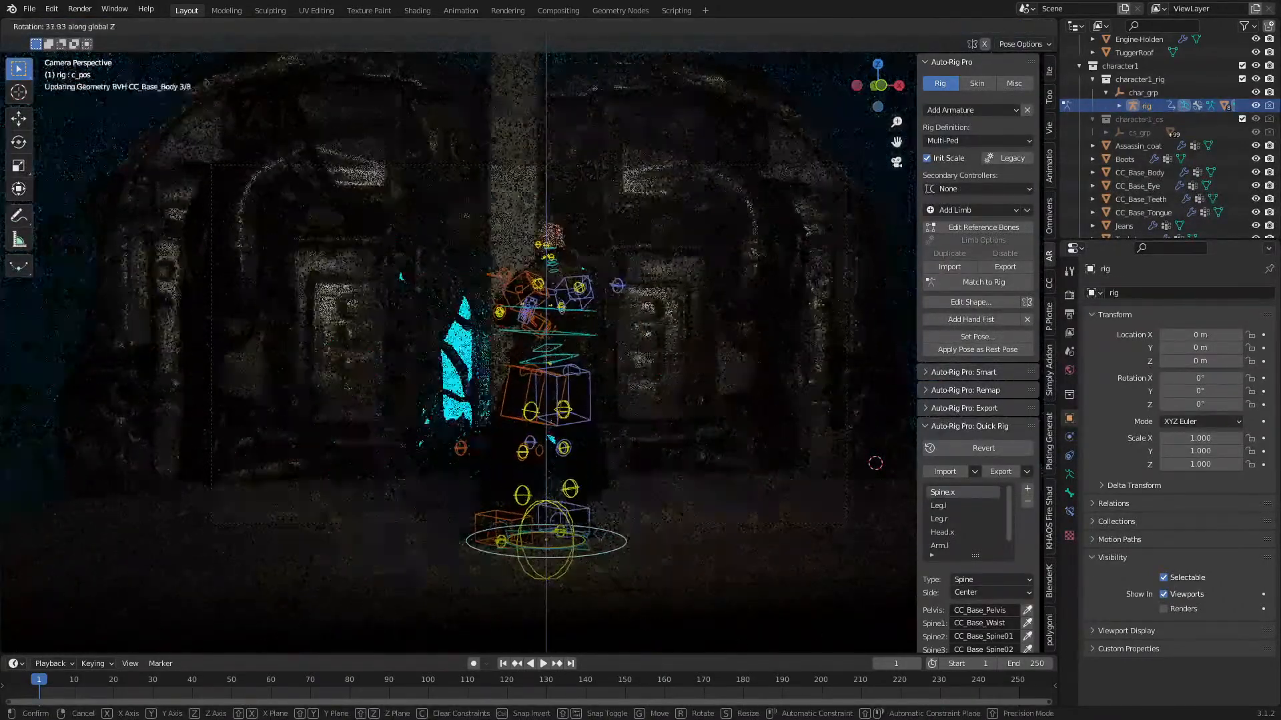
click(617, 384)
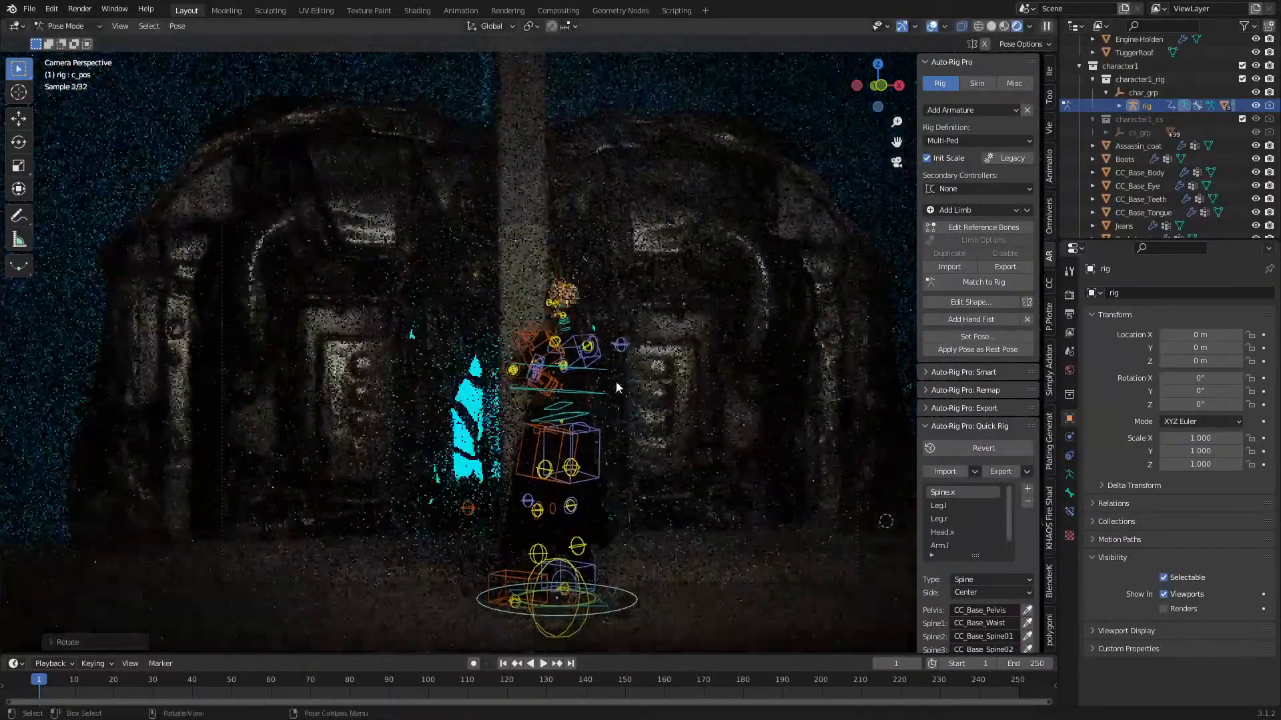
- Turn the character's head slightly around Z with the c_head.x control and hide the viewport overlays
scroll(618, 381, up, 5)
click(618, 252)
key(r)
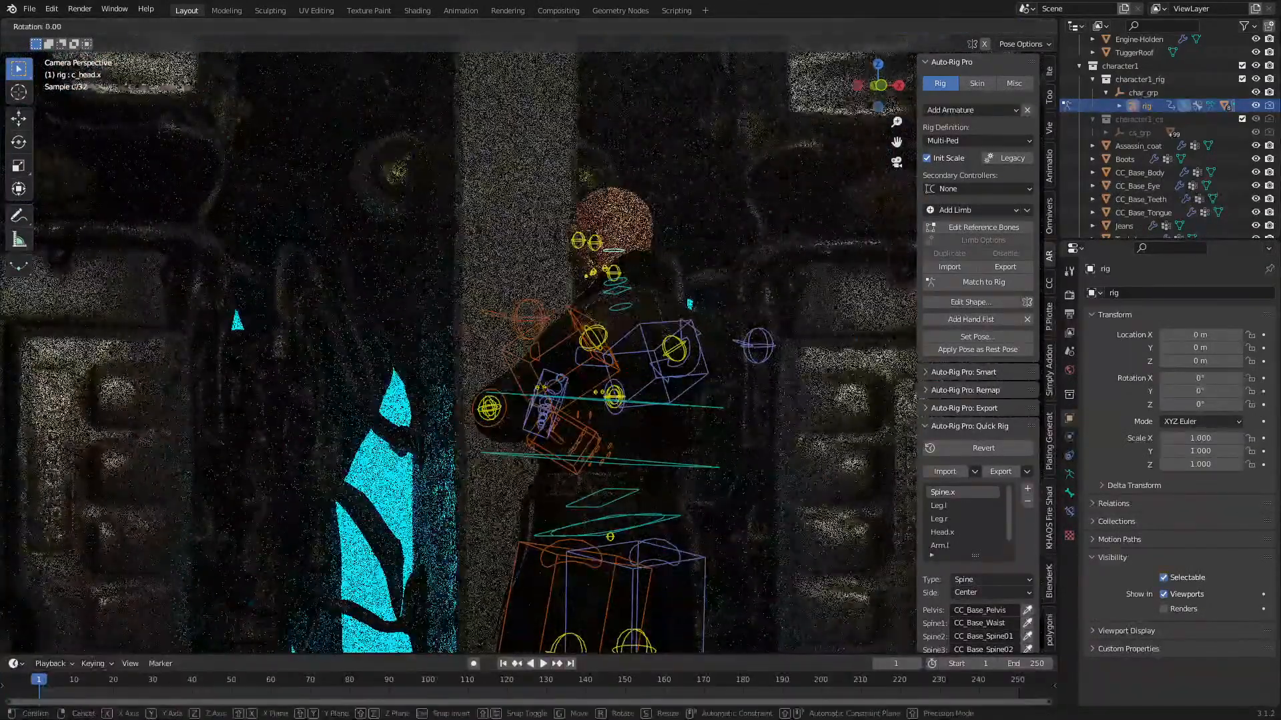
key(z)
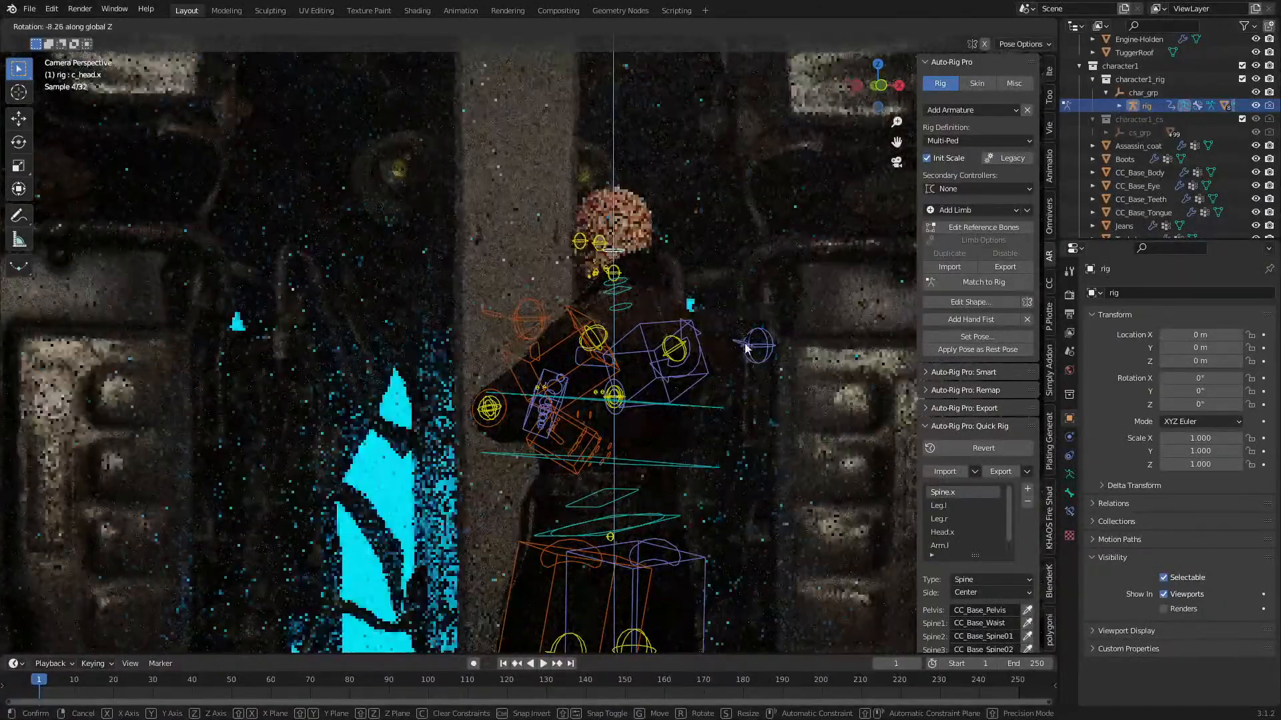
click(245, 423)
scroll(246, 423, down, 5)
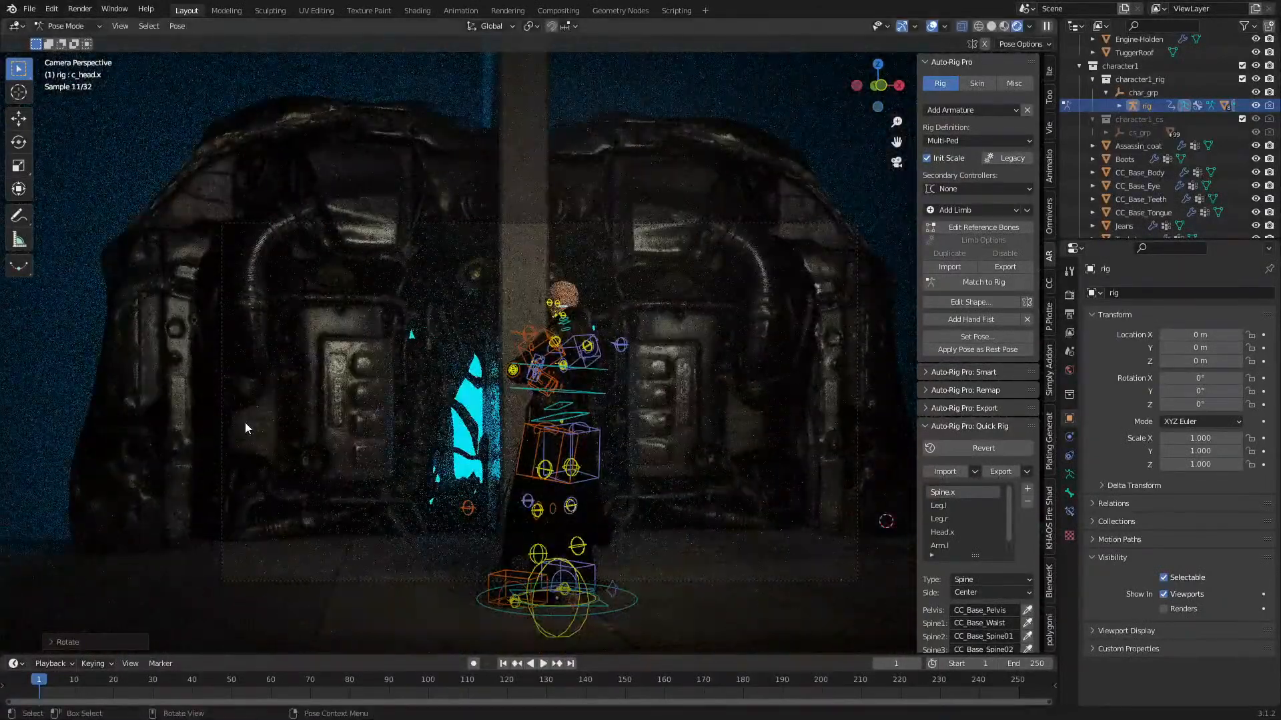
click(931, 26)
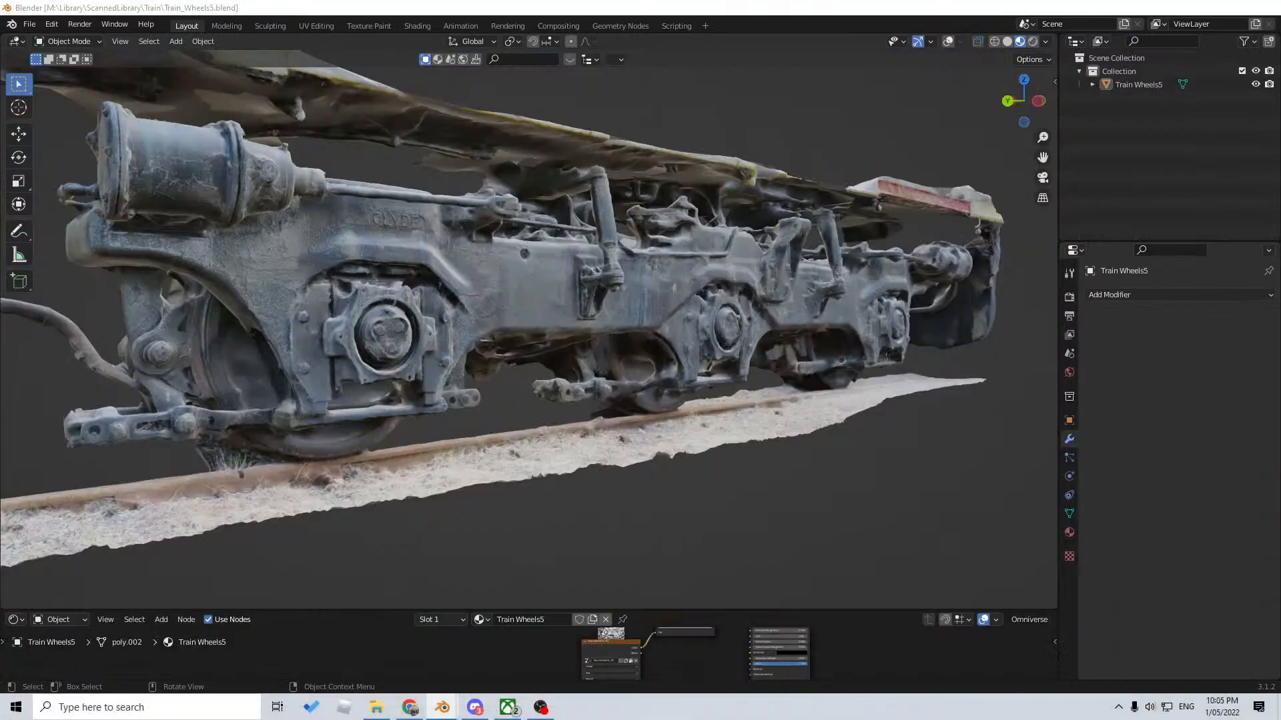
- Copy the Train Wheels5 model from the Train_Wheels5.blend file and put that file's window away
click(474, 323)
key(ctrl+c)
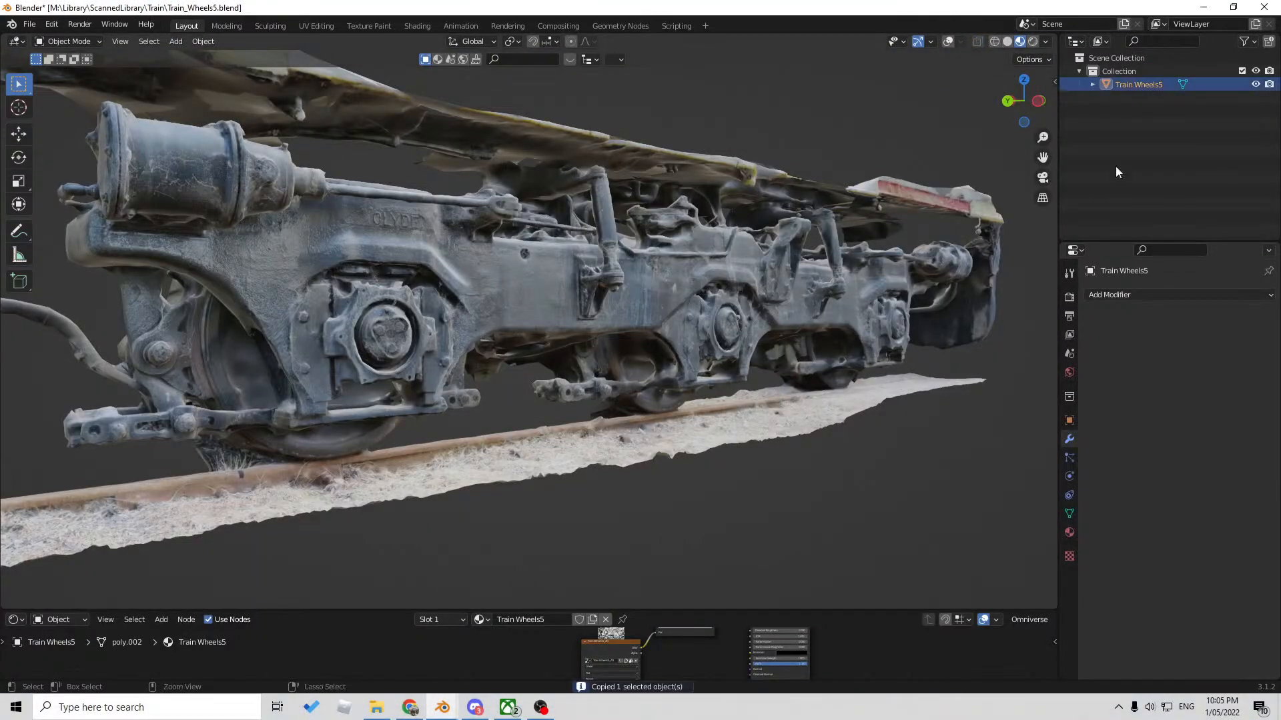
click(1215, 7)
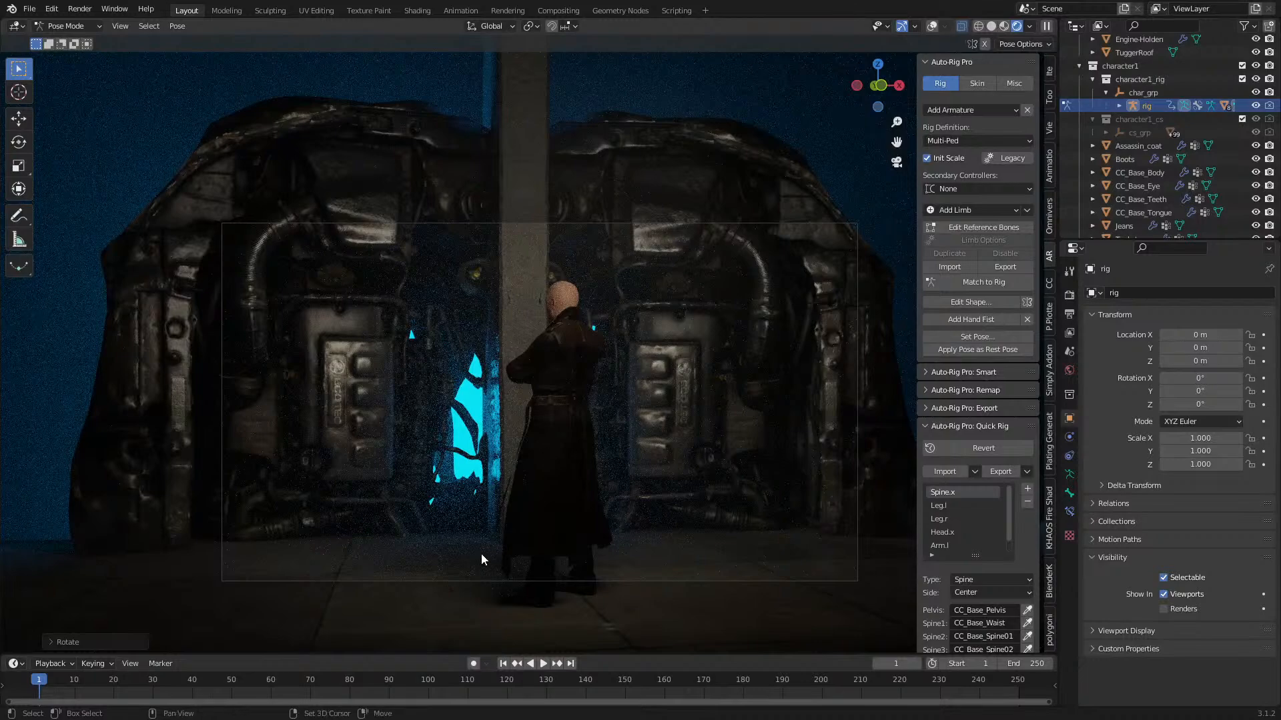
- Show the overlays, return to Object Mode, and paste the train wheels rotated 90° around Z and -90° around X
click(932, 26)
click(66, 25)
click(64, 40)
key(ctrl+v)
text(rz90)
key(Return)
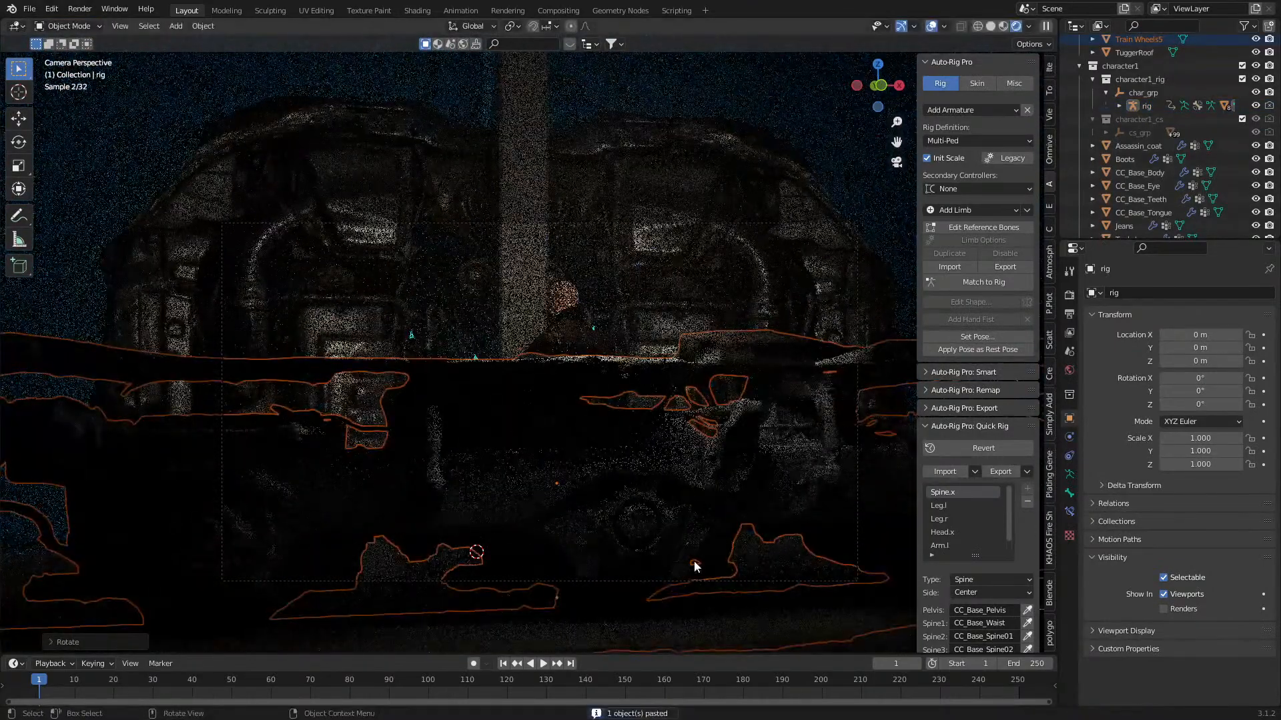
text(rx-90)
key(Return)
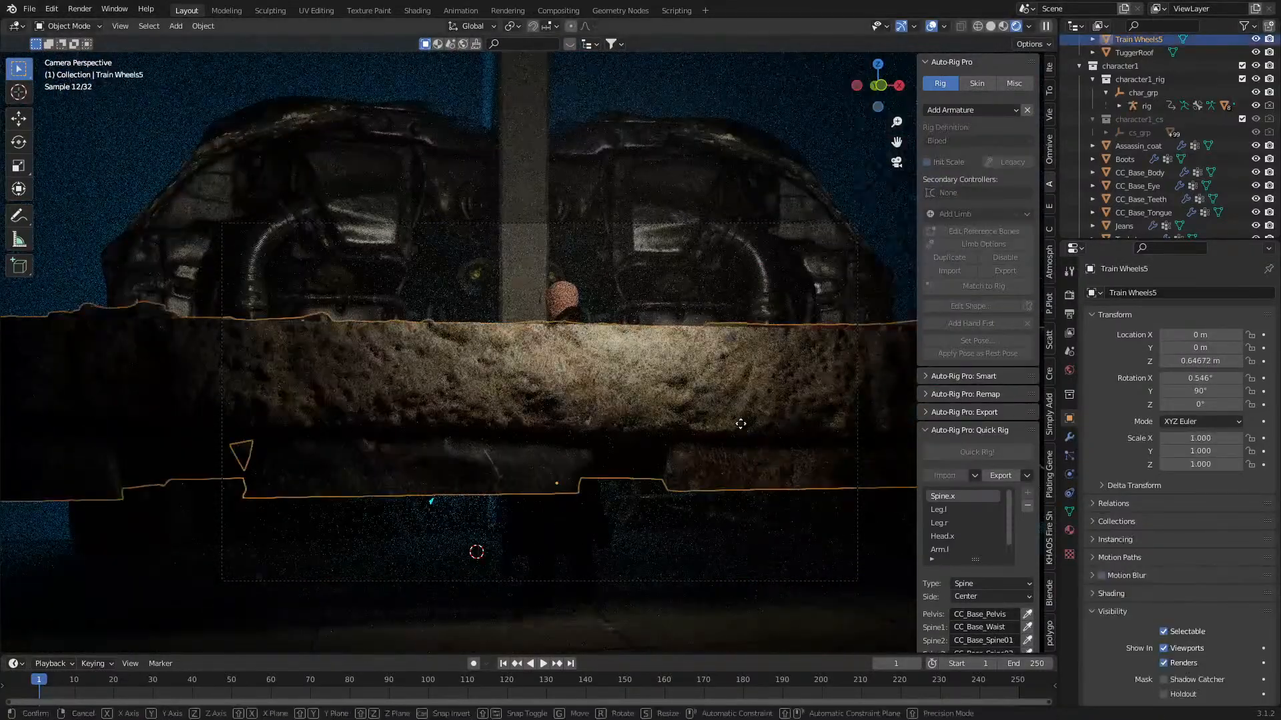
- Lower the train wheels to about -0.6 m in Z and move them about 2.39 m along Y, behind the character
key(z)
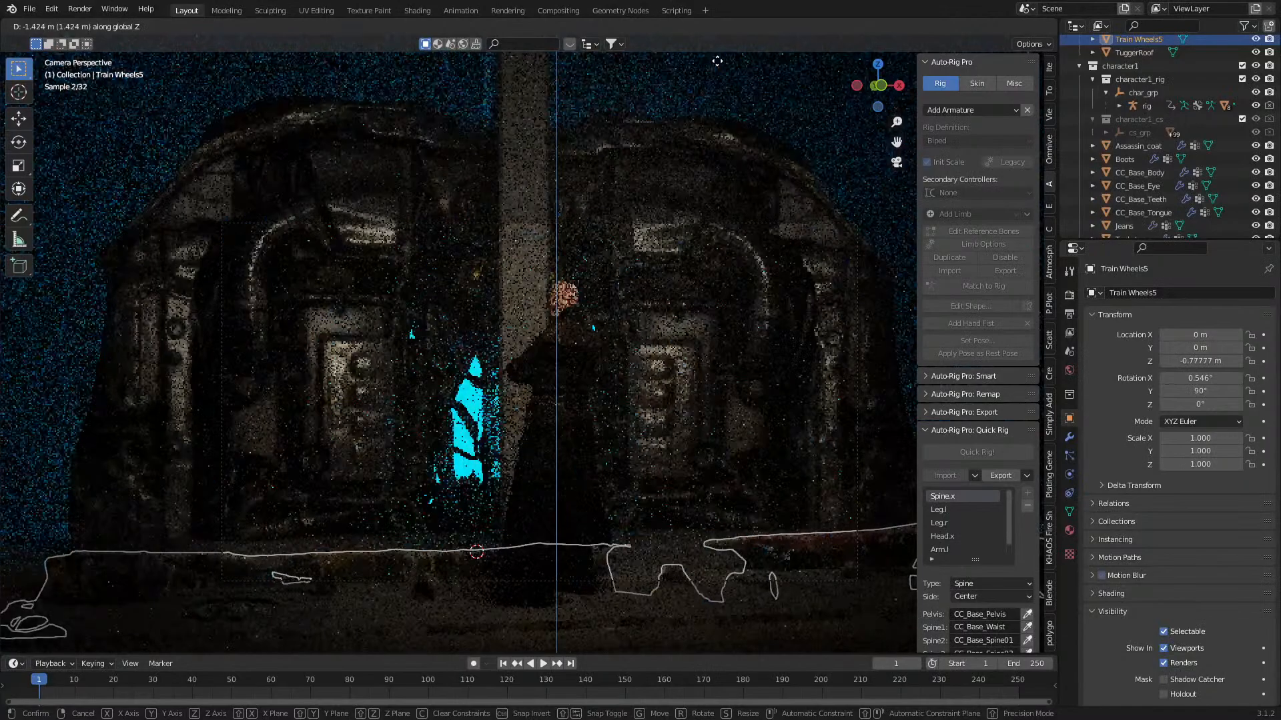
click(719, 51)
middle_drag(741, 346, 648, 486)
key(g)
key(z)
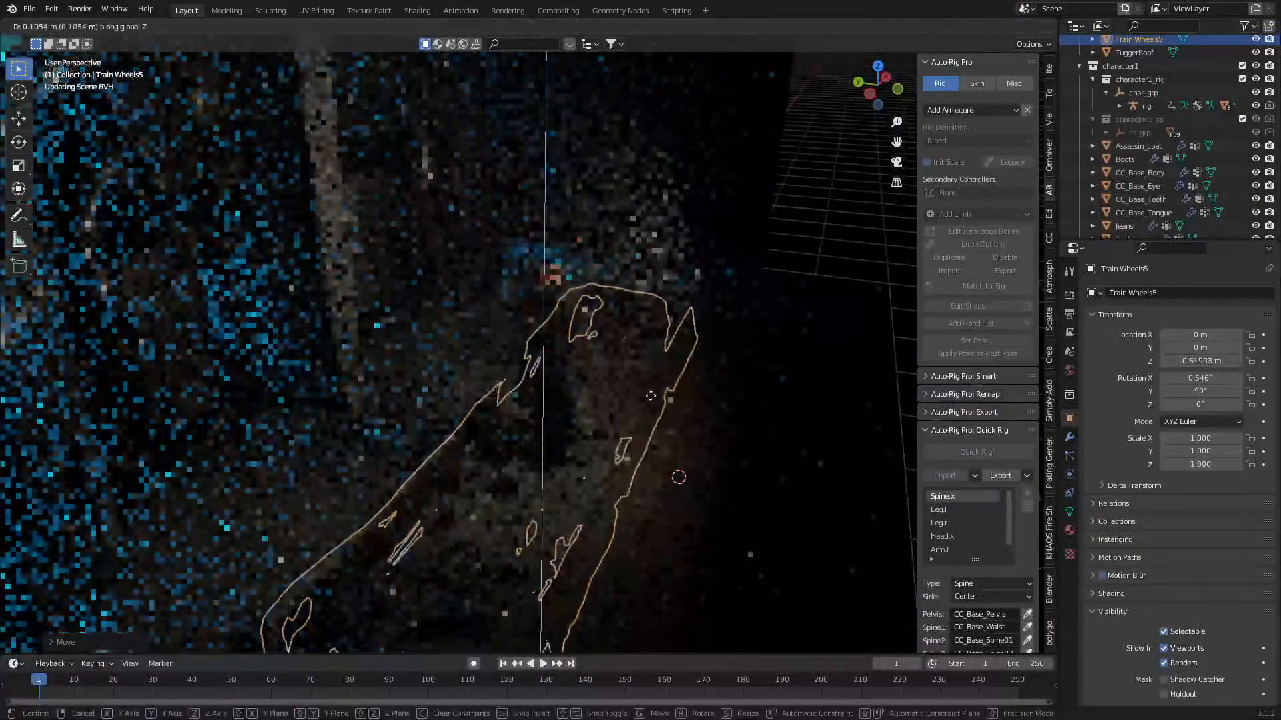
click(665, 530)
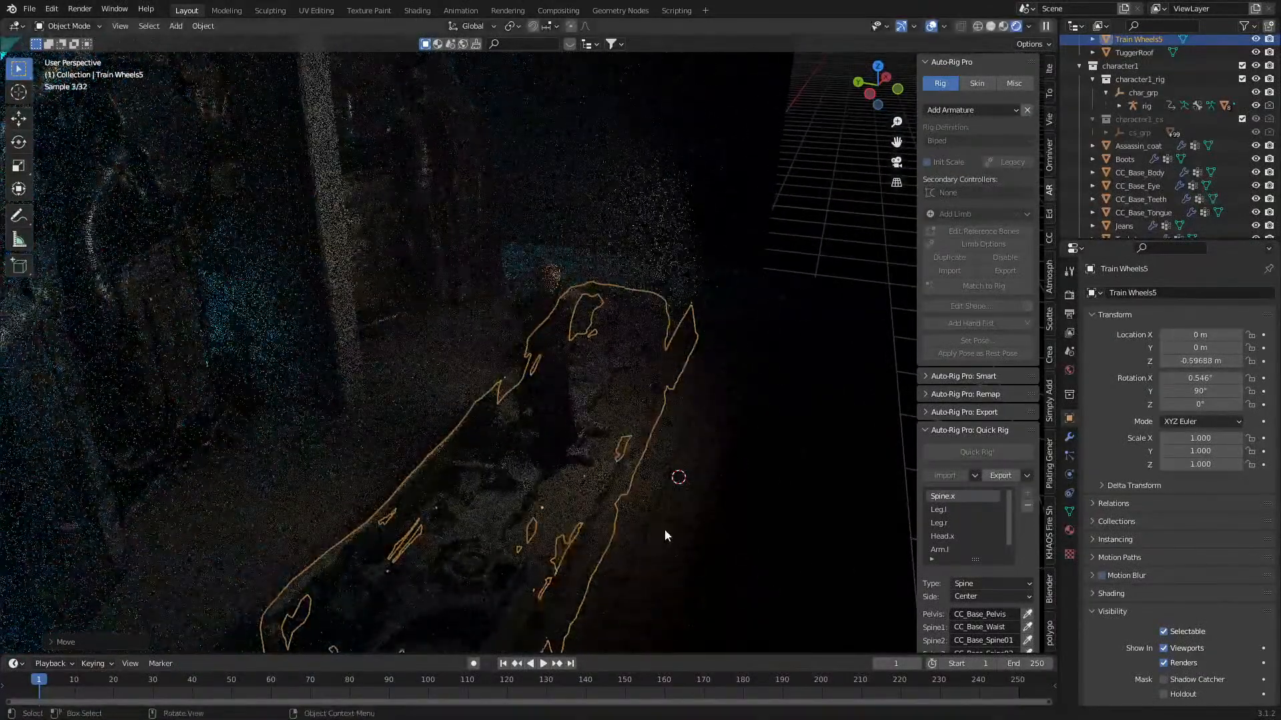
key(g)
key(y)
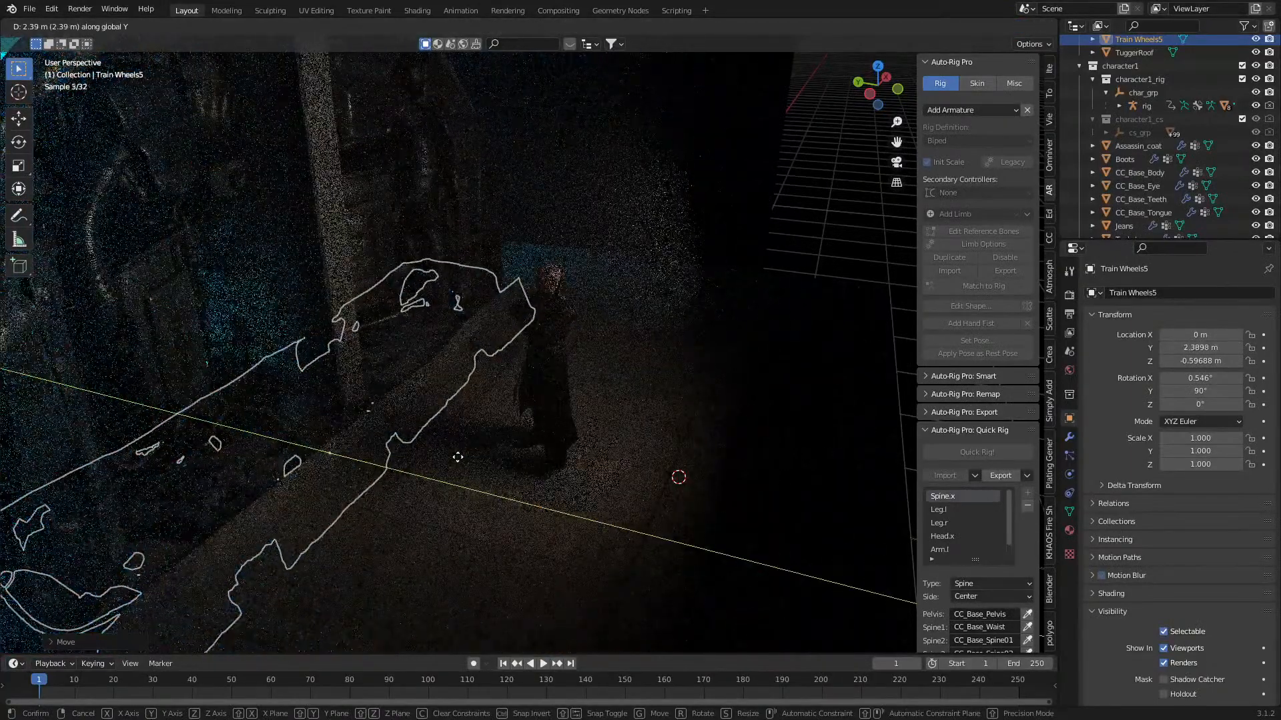
click(458, 458)
- Tilt the train wheels around X and lower them slightly to about -0.61 m in Z
mouse_move(458, 458)
shift+middle_down()
mouse_move(554, 397)
mouse_move(463, 440)
shift+middle_up()
scroll(554, 396, up, 2)
scroll(531, 407, up, 2)
shift+middle_drag(597, 360, 638, 335)
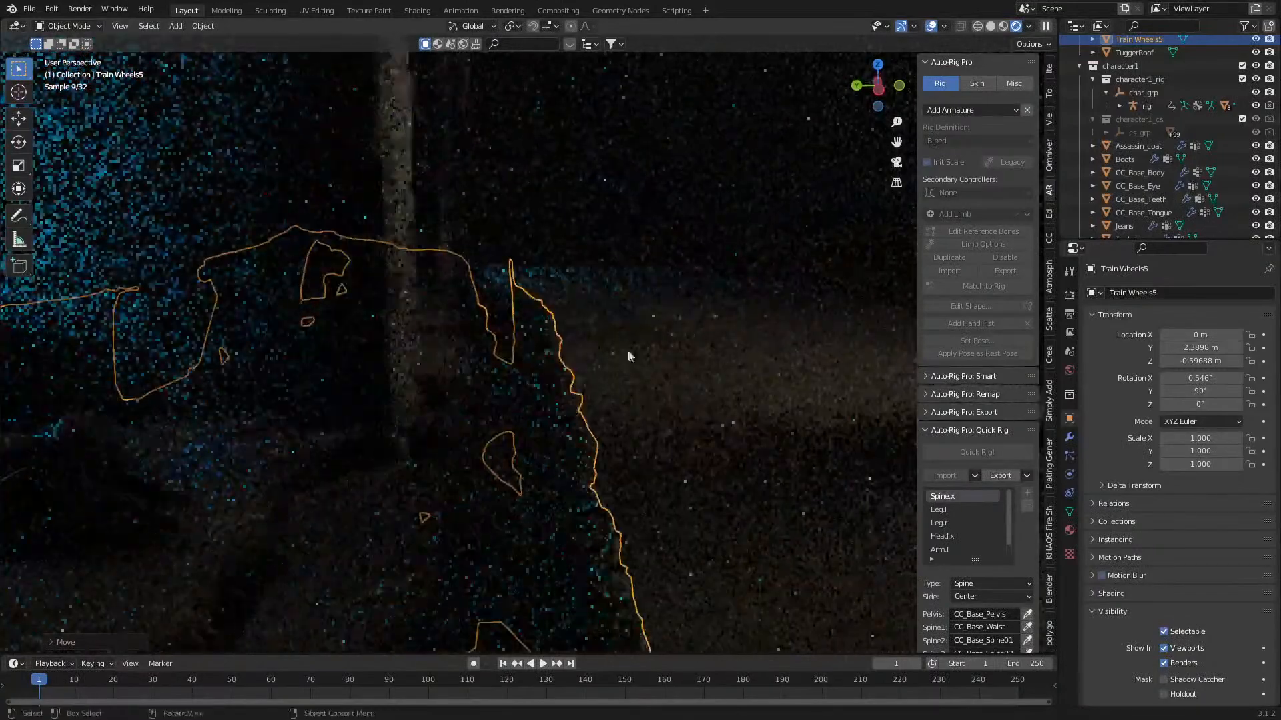
scroll(538, 443, up, 1)
middle_drag(538, 442, 482, 439)
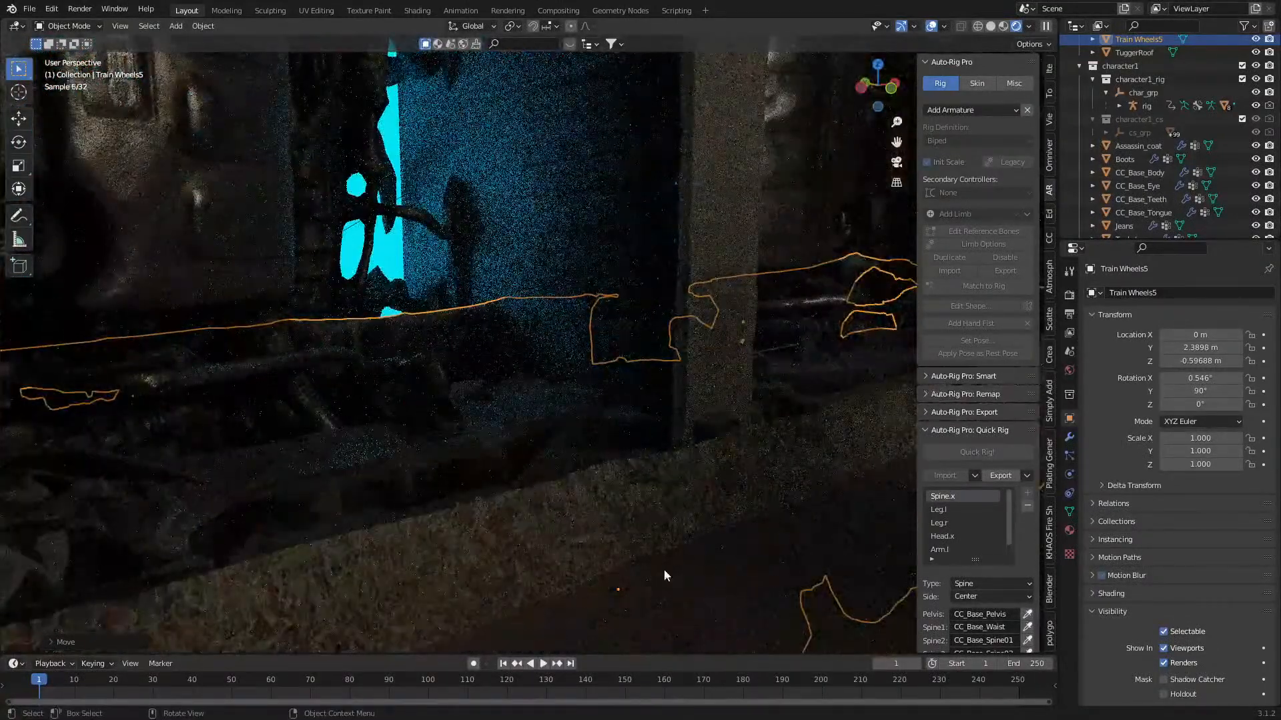
key(r)
key(x)
click(701, 591)
key(g)
key(z)
click(714, 593)
- Adjust the train wheels' tilt around X again and raise them to about -0.55 m in Z
key(r)
key(x)
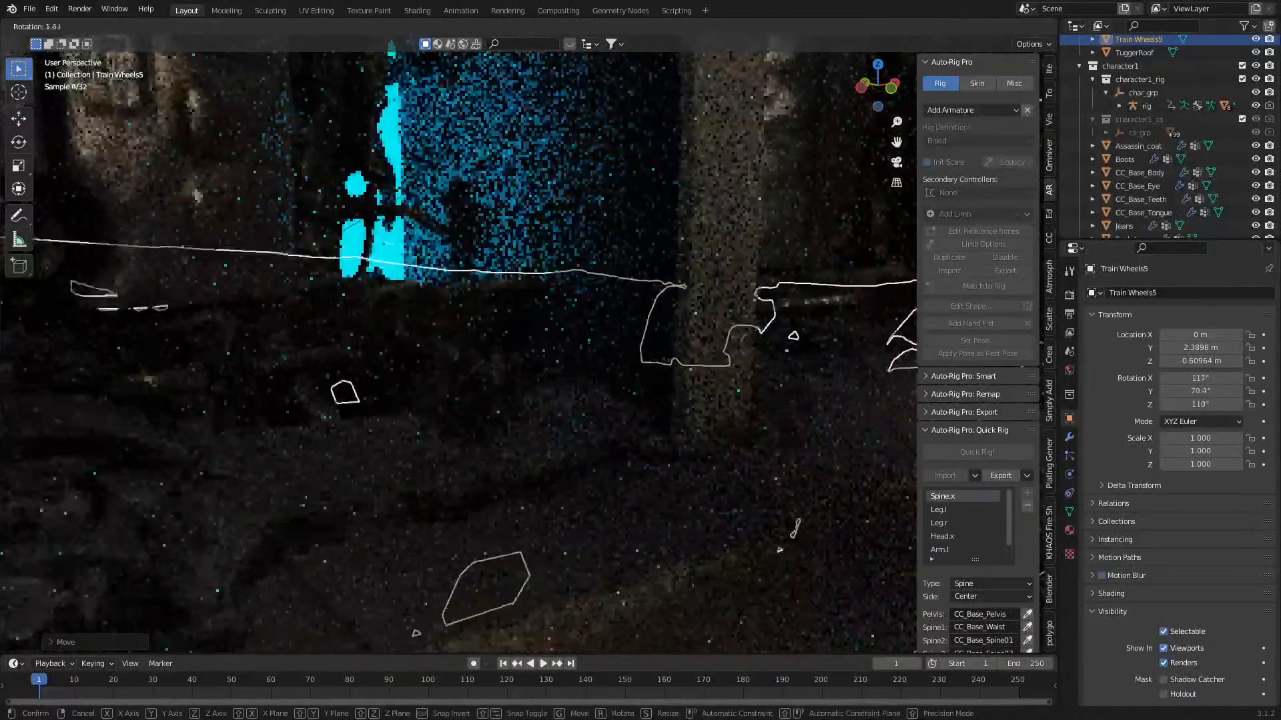
click(774, 567)
key(g)
key(z)
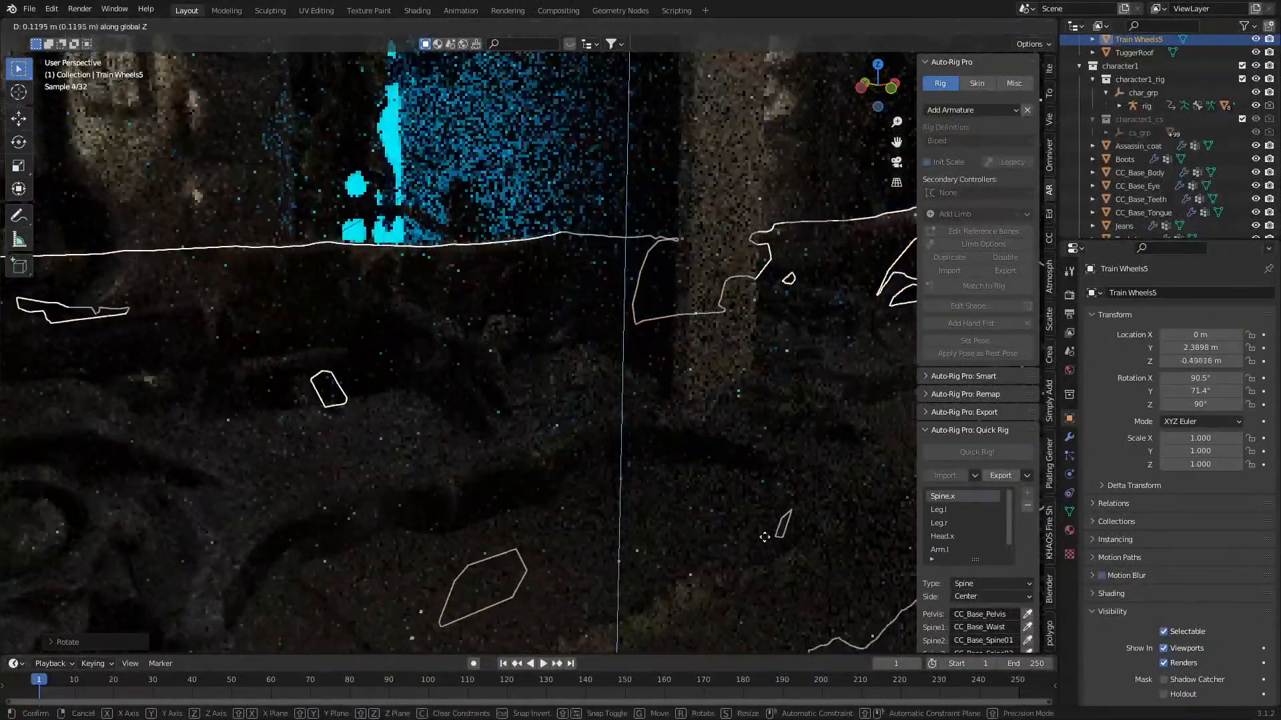
click(763, 552)
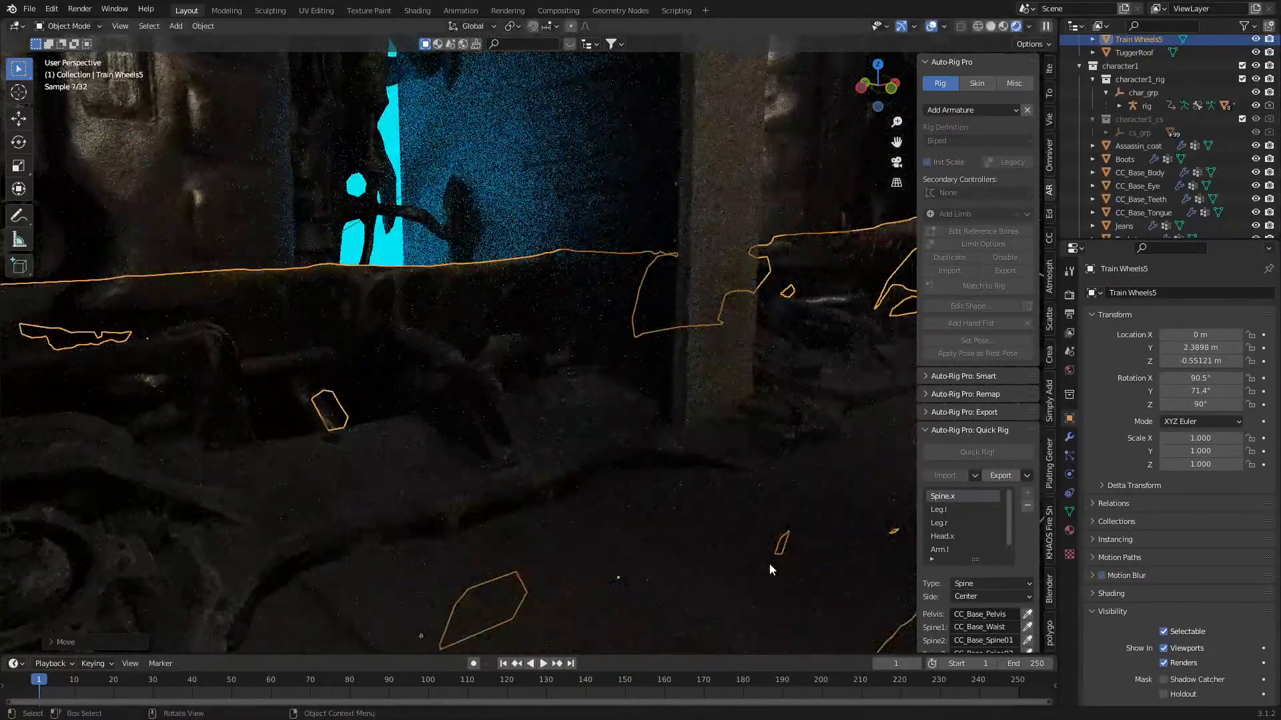
- Paste the long cement wall in camera view, rotate it 90° around Z, and lower it to about -0.98 m in Z
key(KP_0)
click(815, 106)
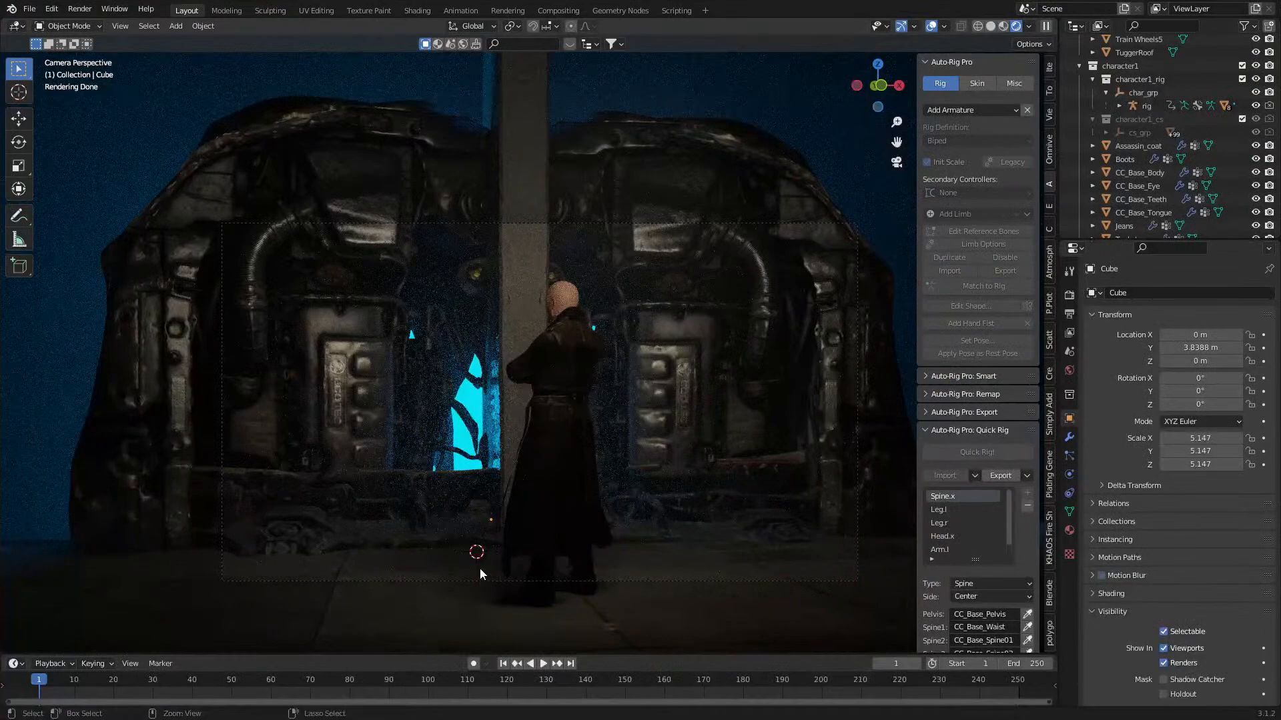
key(ctrl+v)
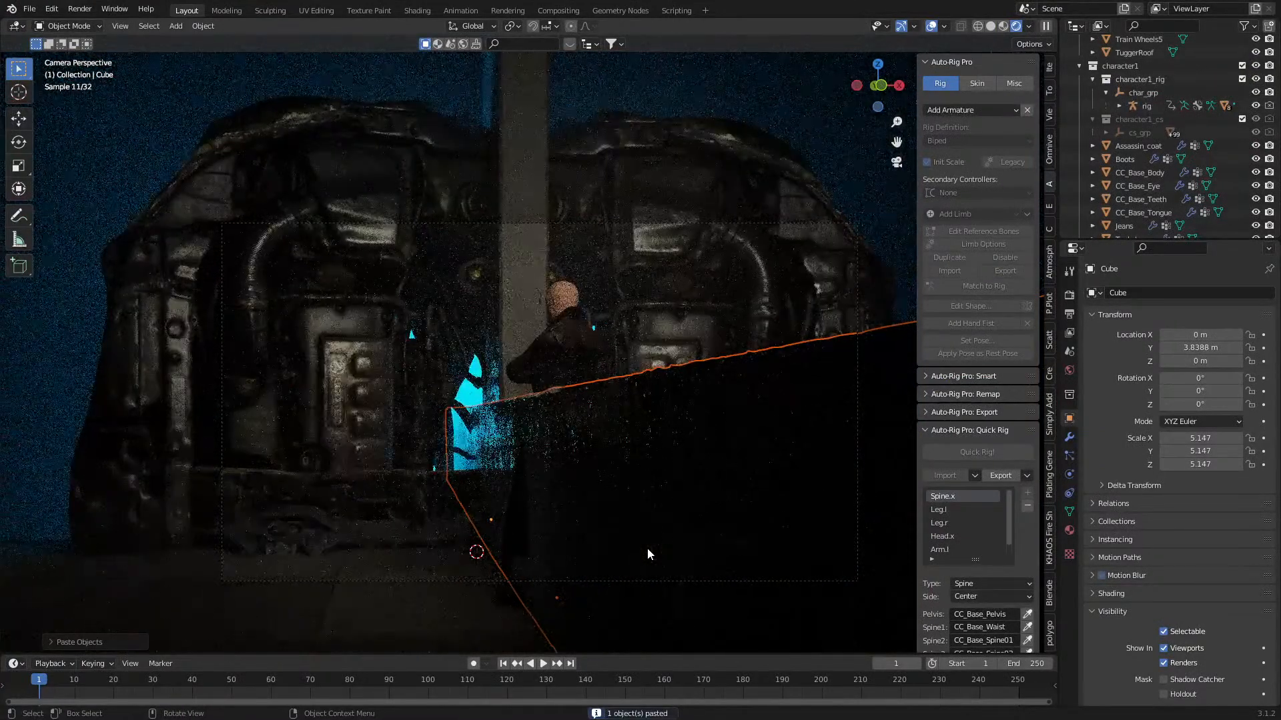
click(647, 554)
text(rz90)
key(Return)
key(g)
key(z)
click(667, 135)
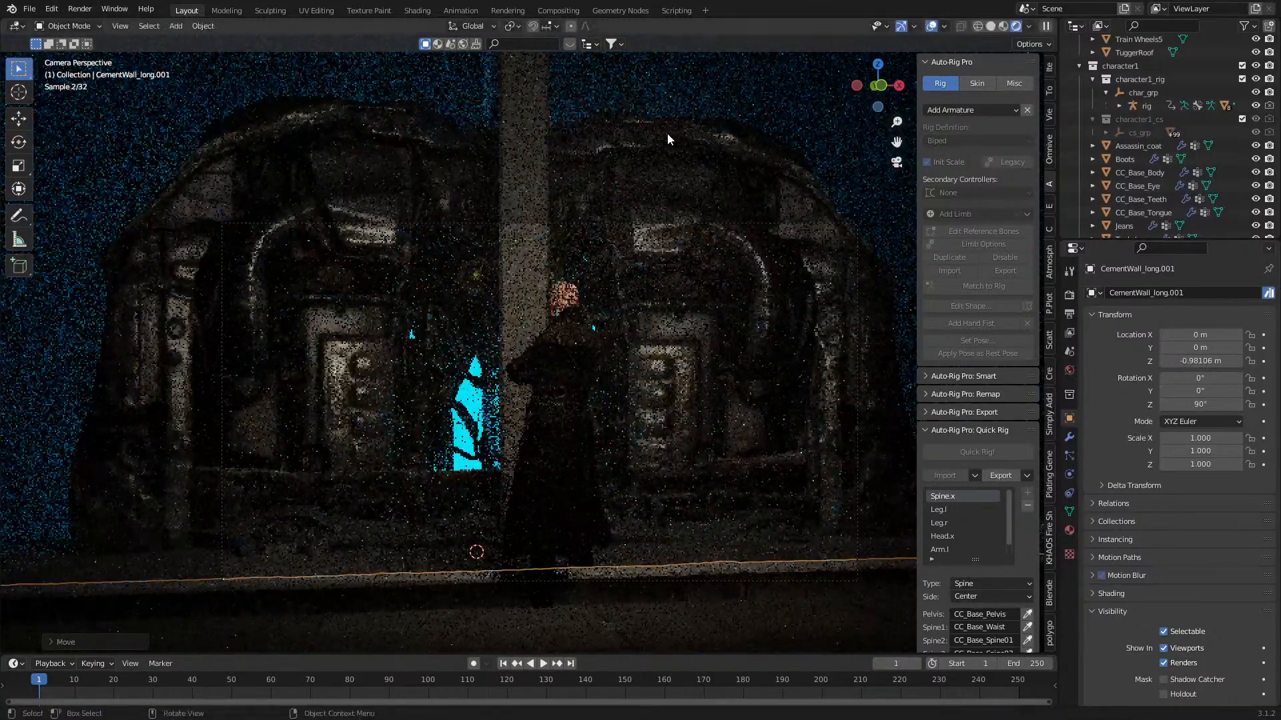
- Move the cement wall behind the character to about 1.2 m in Y and raise it to about -0.95 m in Z
key(g)
key(y)
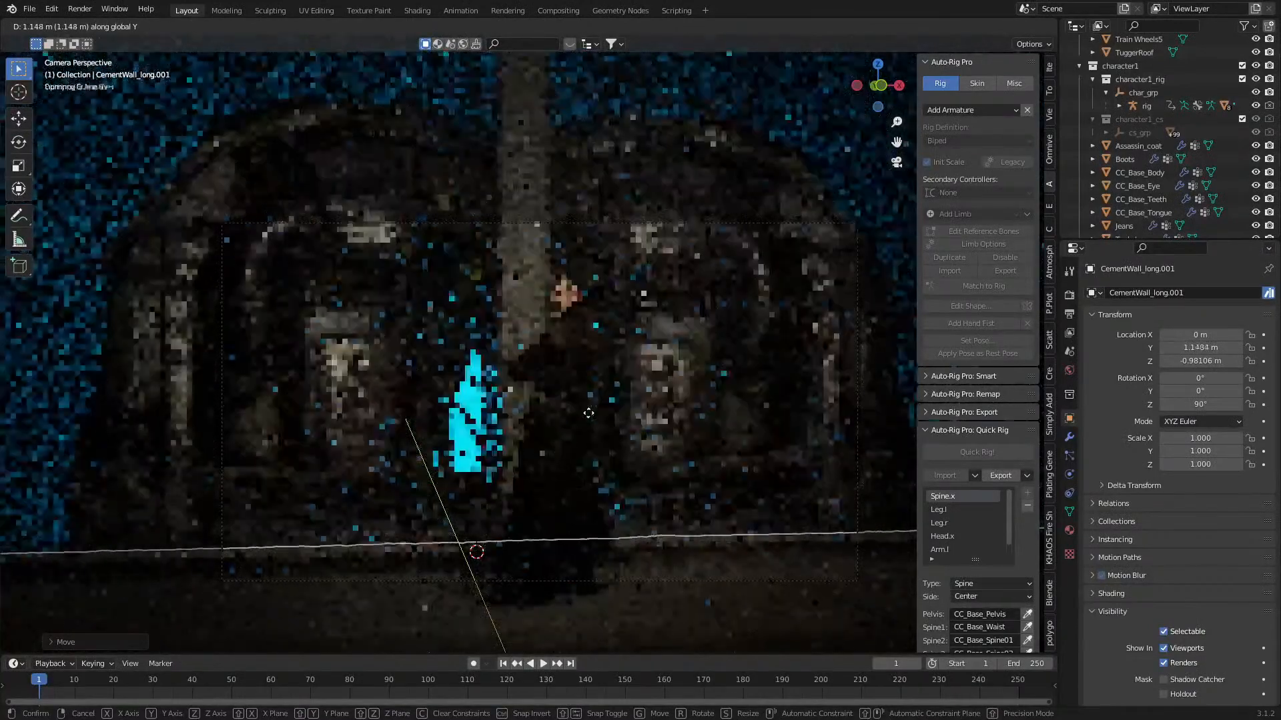
click(587, 411)
key(g)
key(z)
click(629, 587)
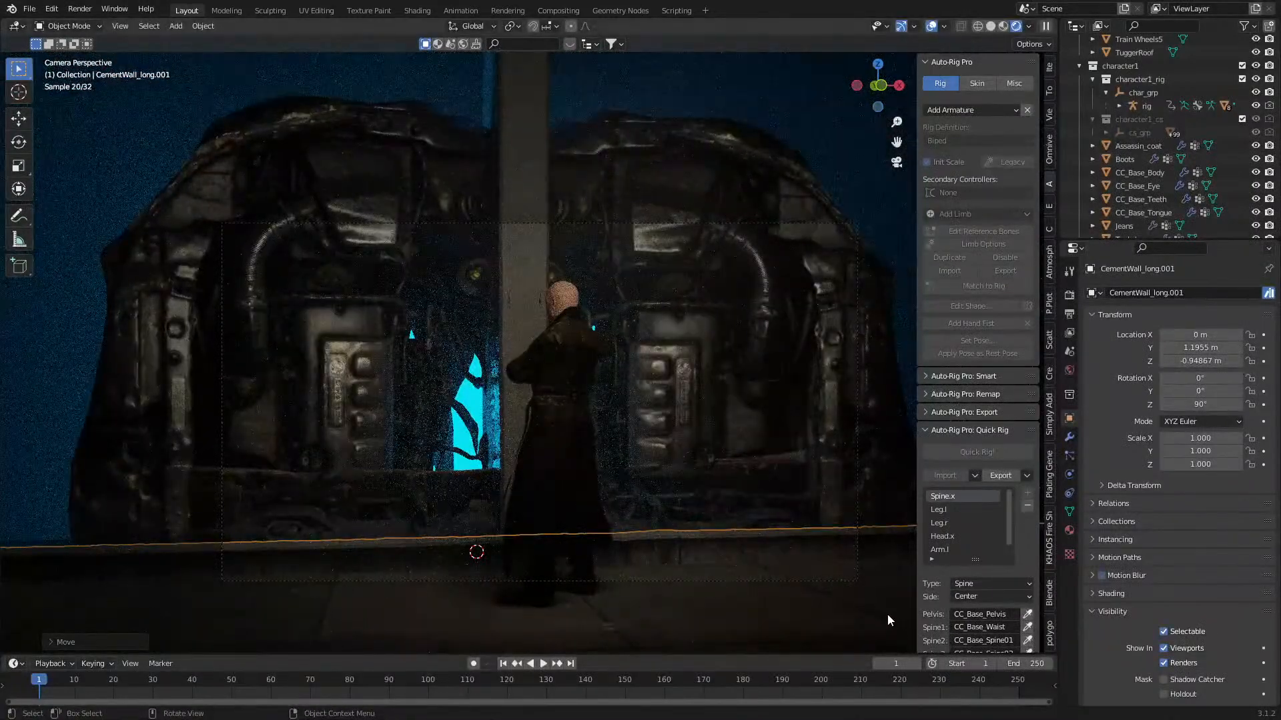
key(r)
key(x)
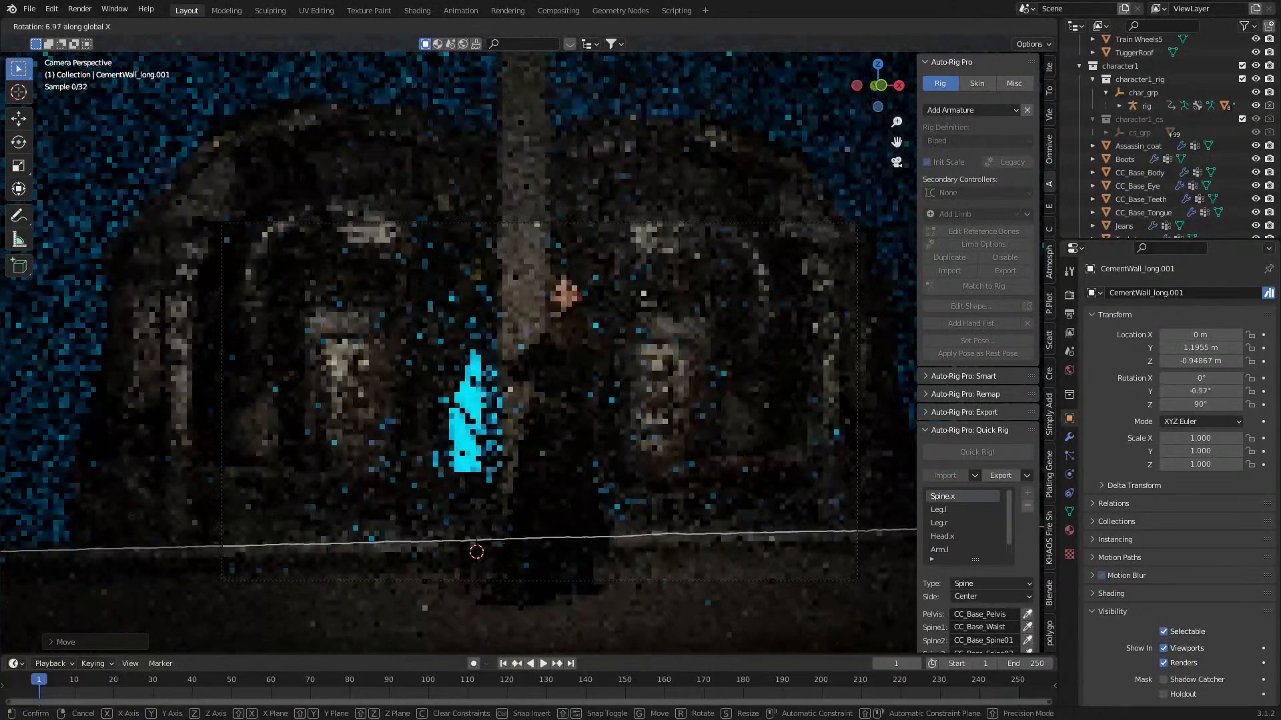
key(Escape)
- Rotate the cement wall about 0.94° around Y to level its upper edge in the camera view
key(r)
key(y)
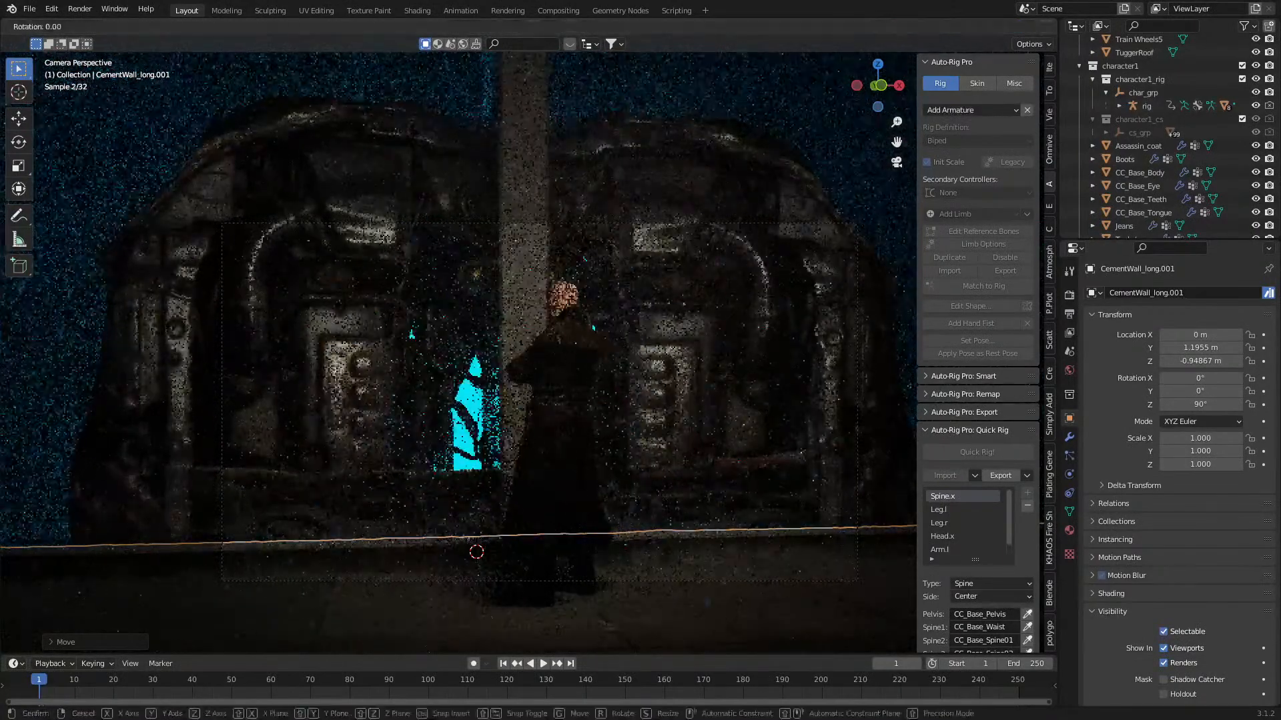
click(846, 615)
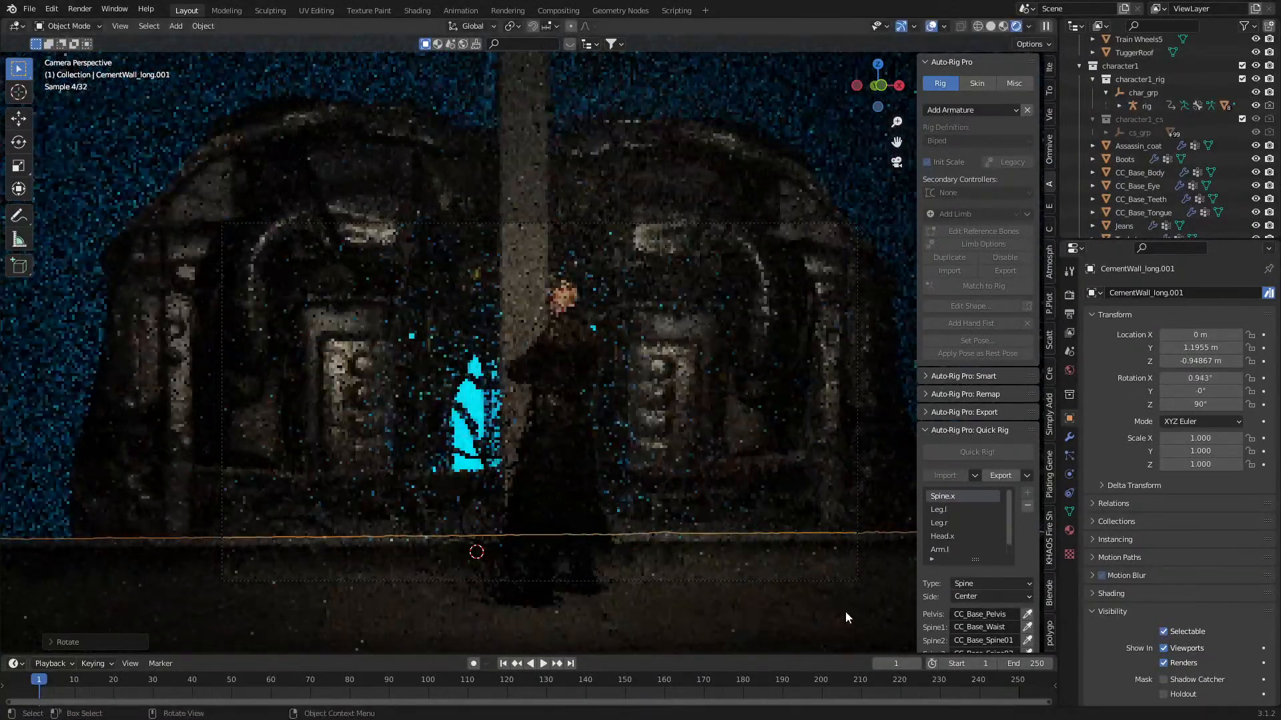
- Switch the scene camera to the Panoramic type with the Fisheye Equisolid panorama
click(856, 237)
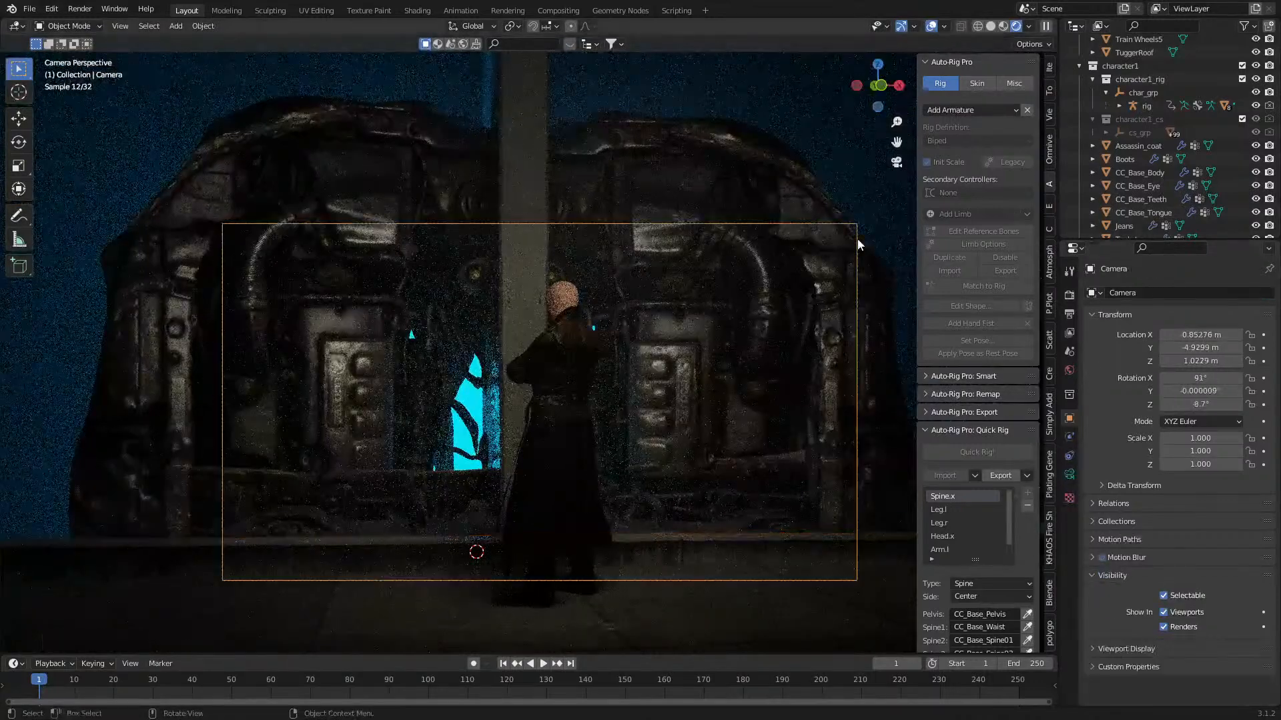
click(1069, 474)
click(1215, 336)
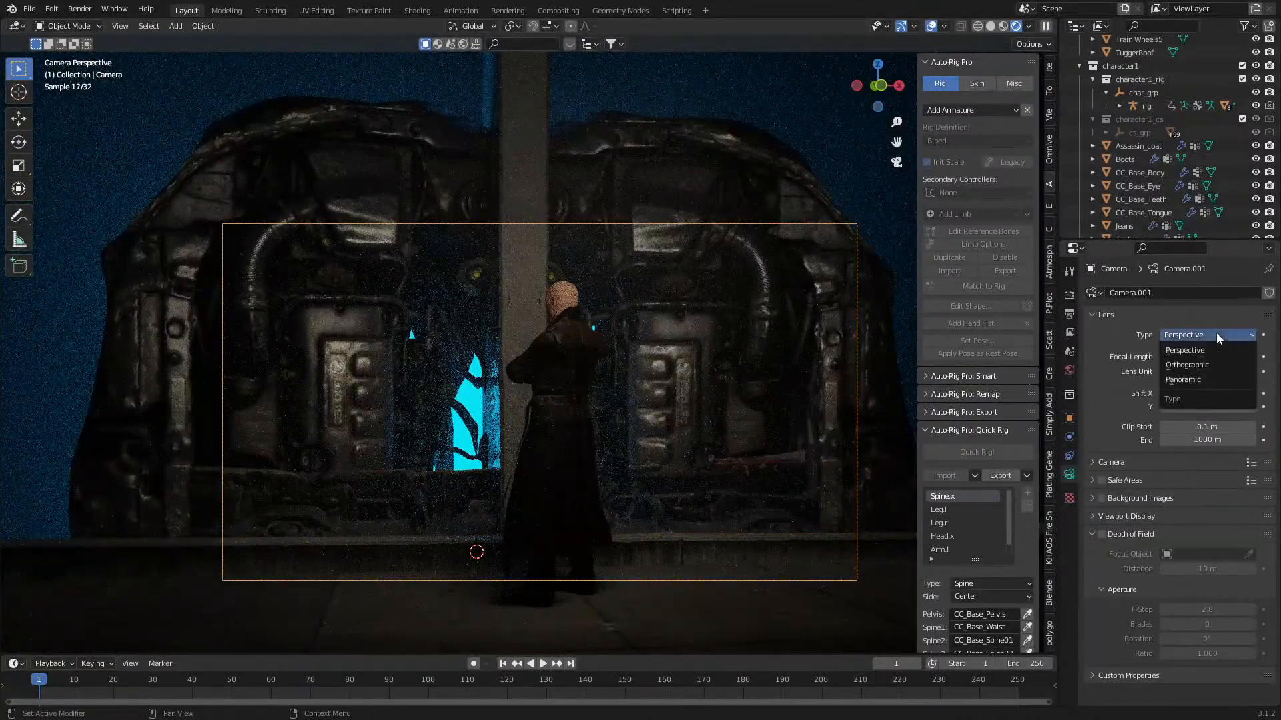
click(1203, 379)
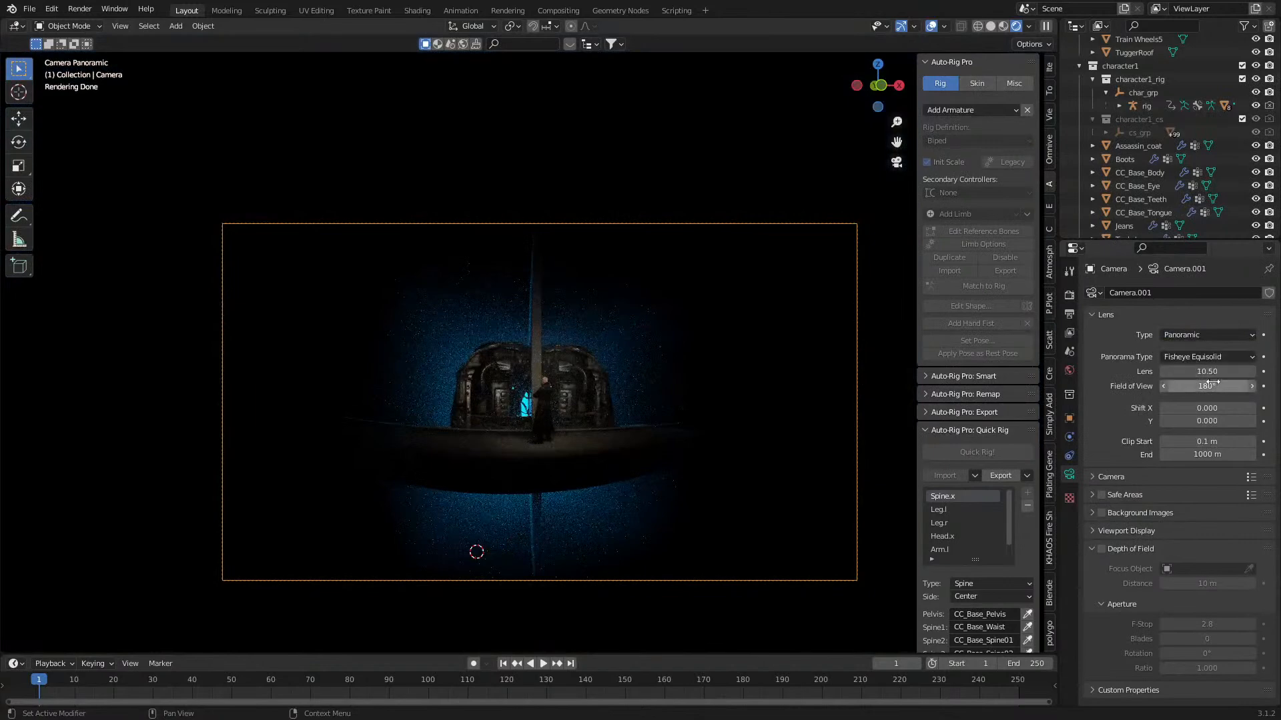
click(1215, 358)
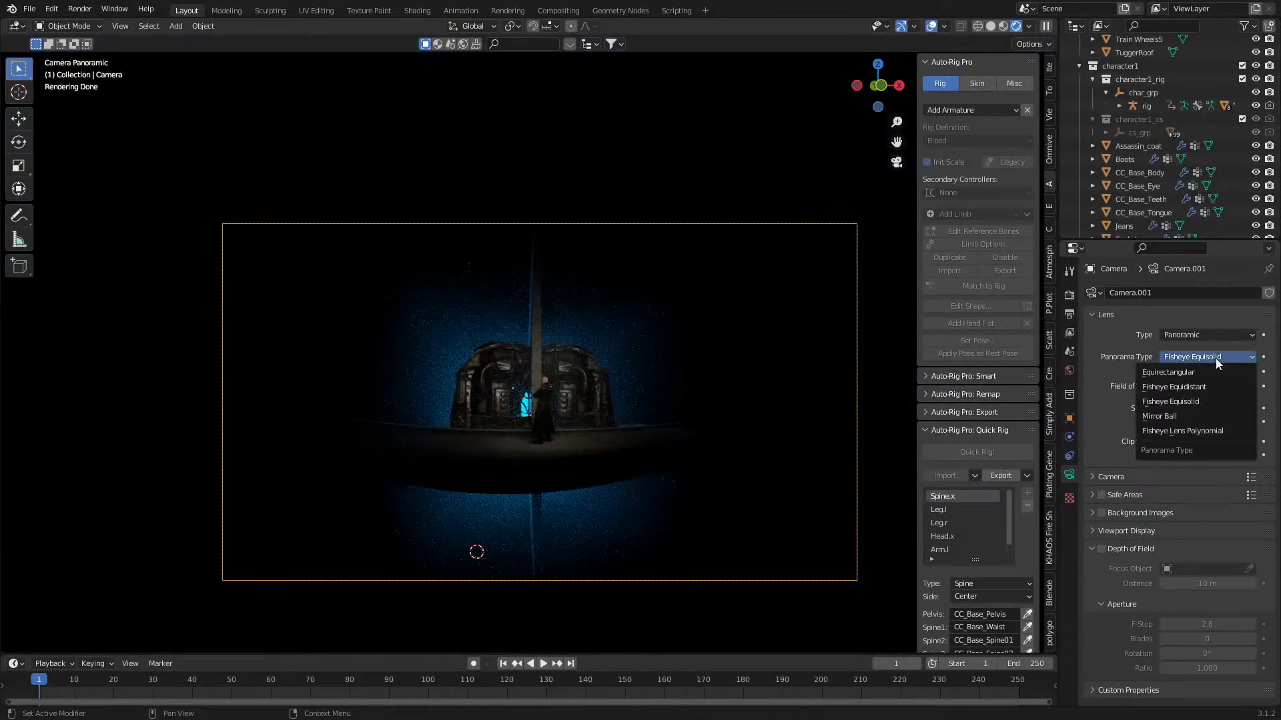
click(1196, 401)
- Try fisheye lens values of 64, 30 and 60 on the camera
drag(1229, 372, 1231, 372)
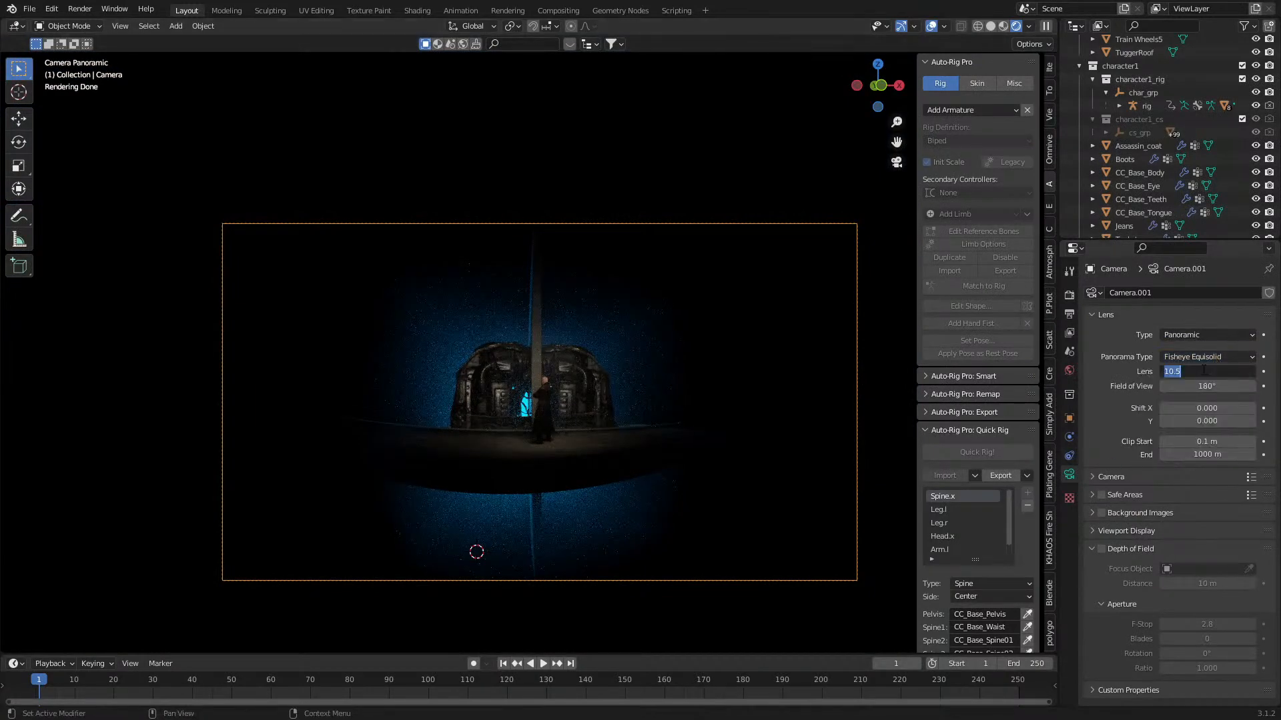
key(Return)
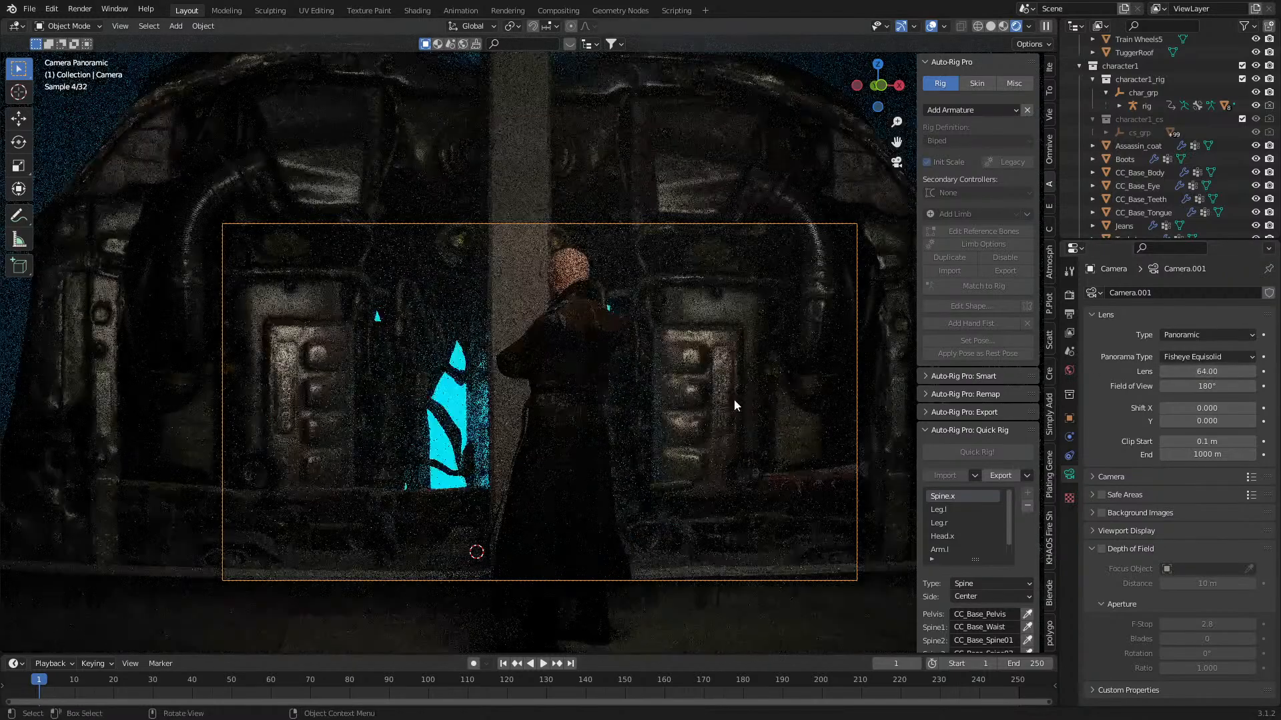
click(1236, 372)
text(3)
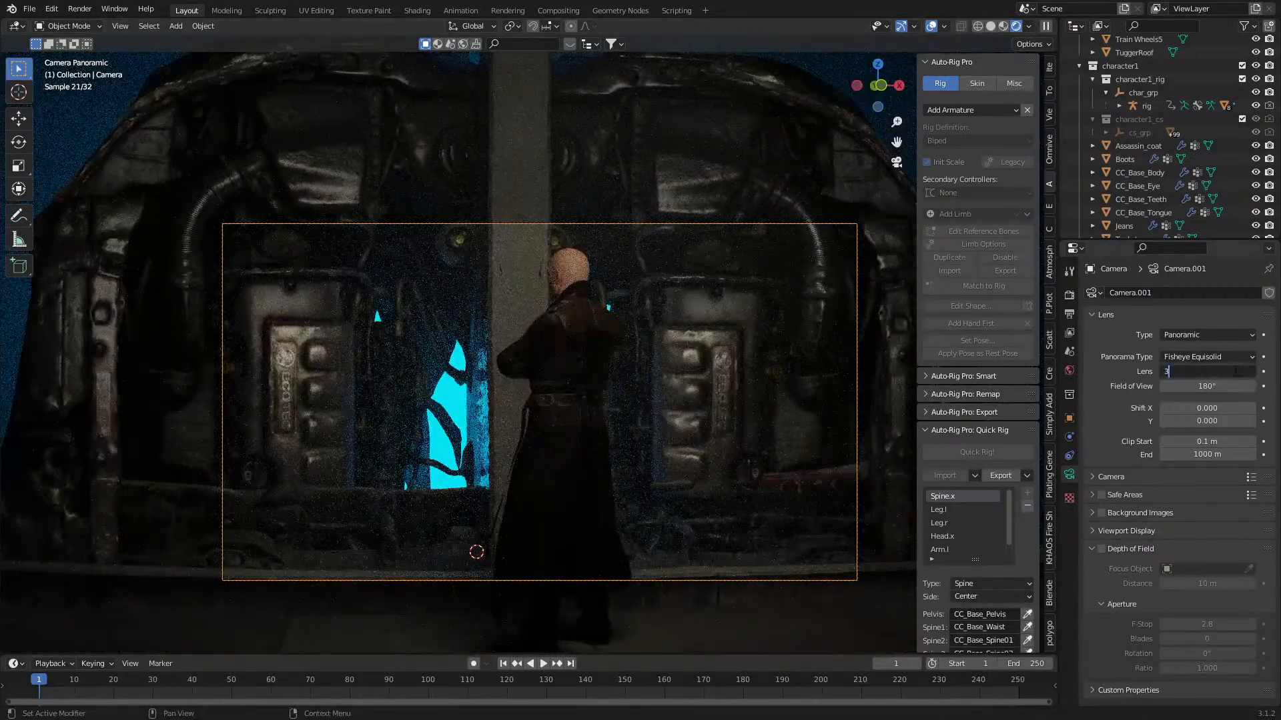
text(0)
key(Return)
click(1235, 371)
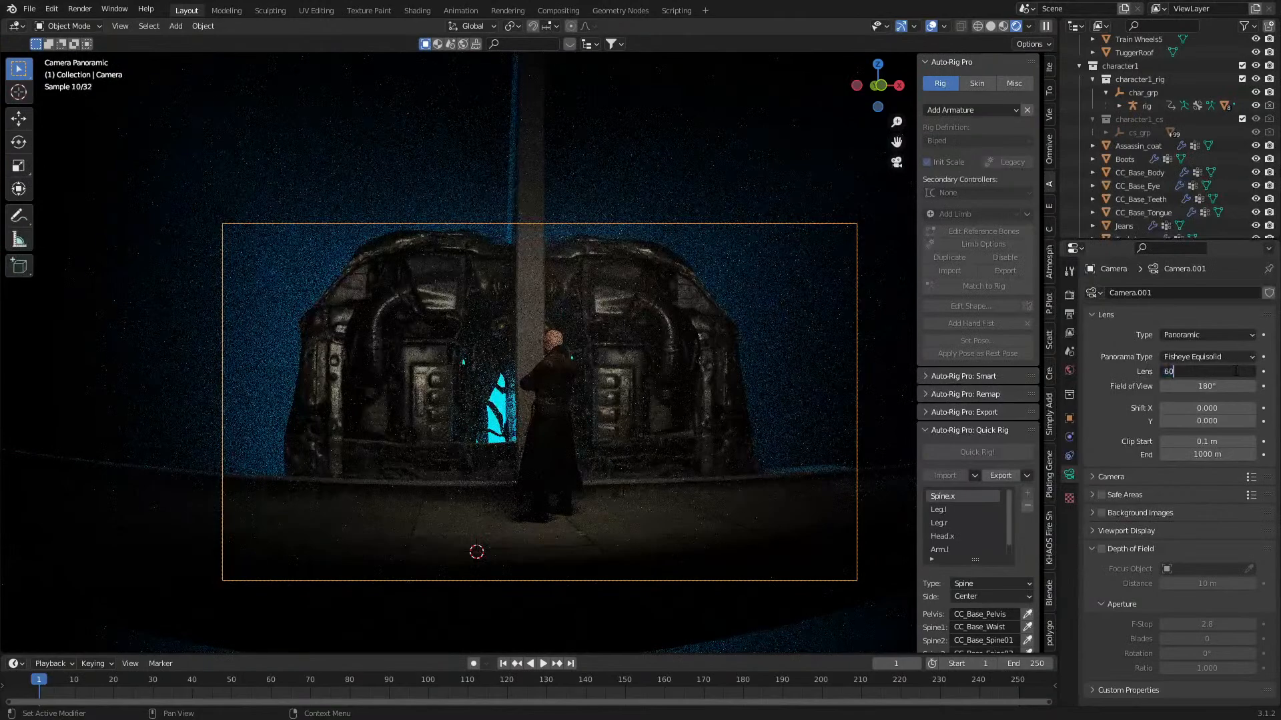
key(Return)
- Set the camera's fisheye lens to 50 and move the camera about -0.34 m in X and -0.15 m in Z
click(1181, 372)
text(50)
key(Return)
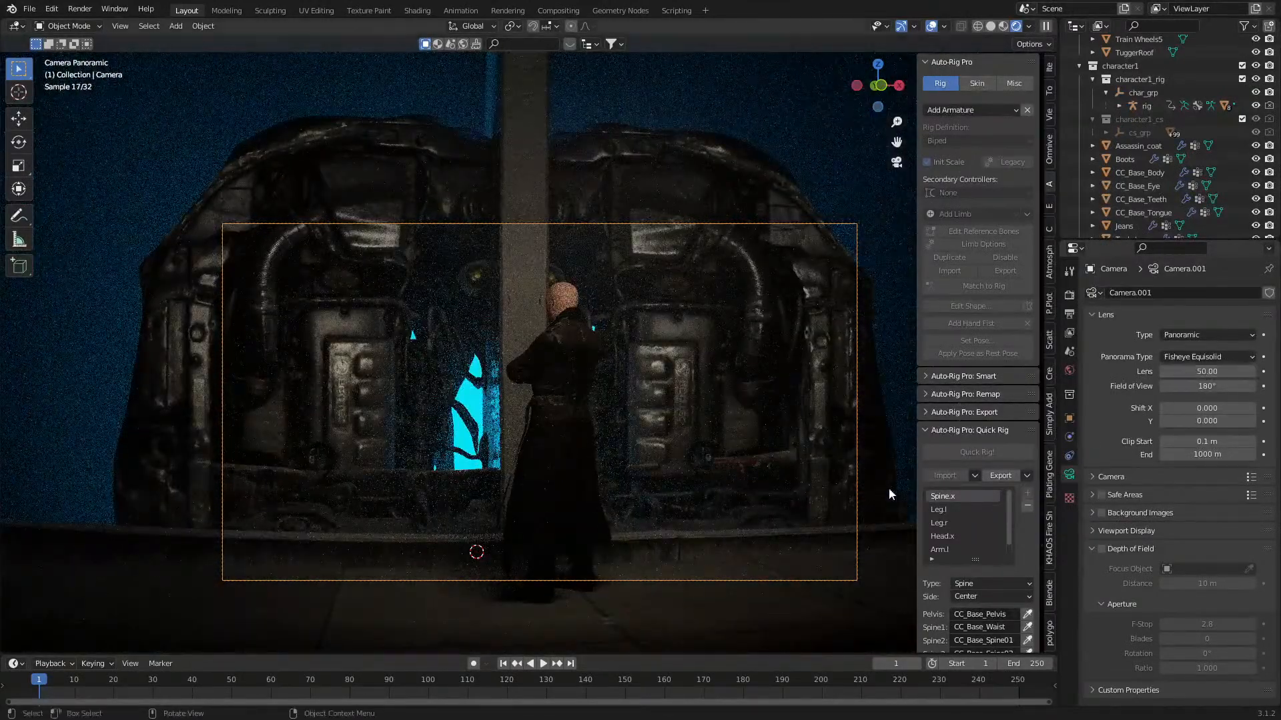
key(g)
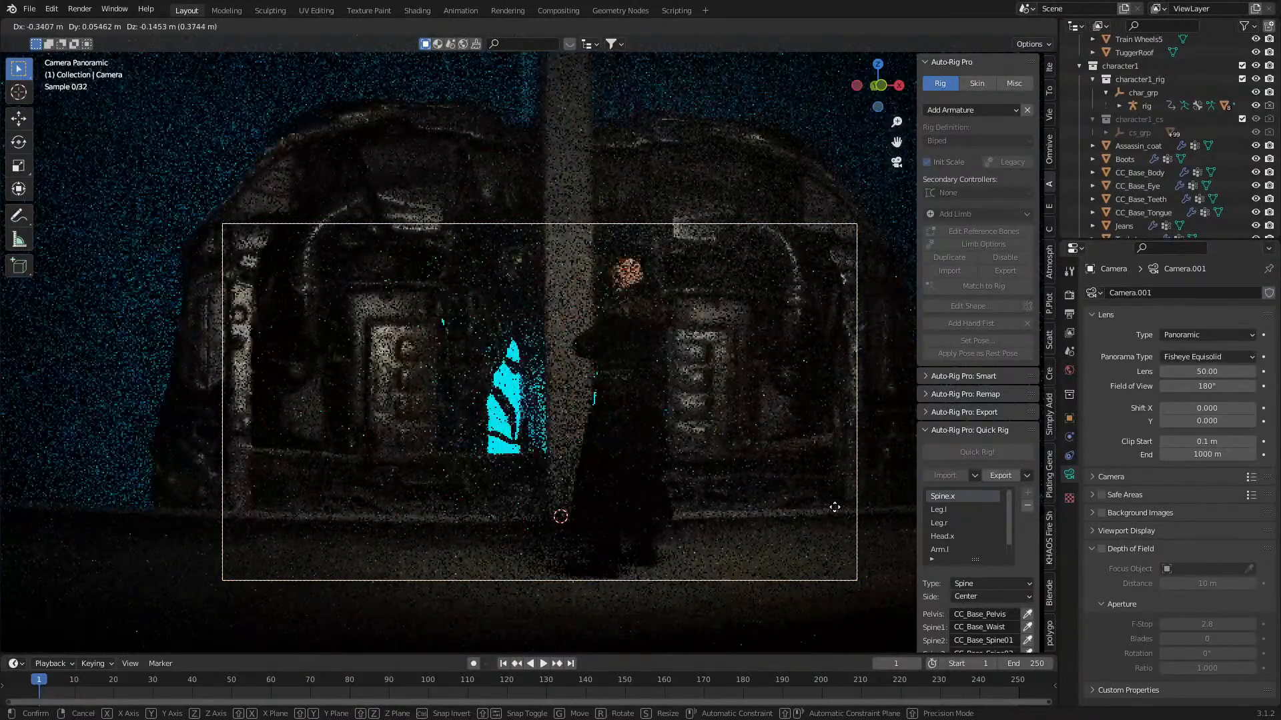
click(834, 506)
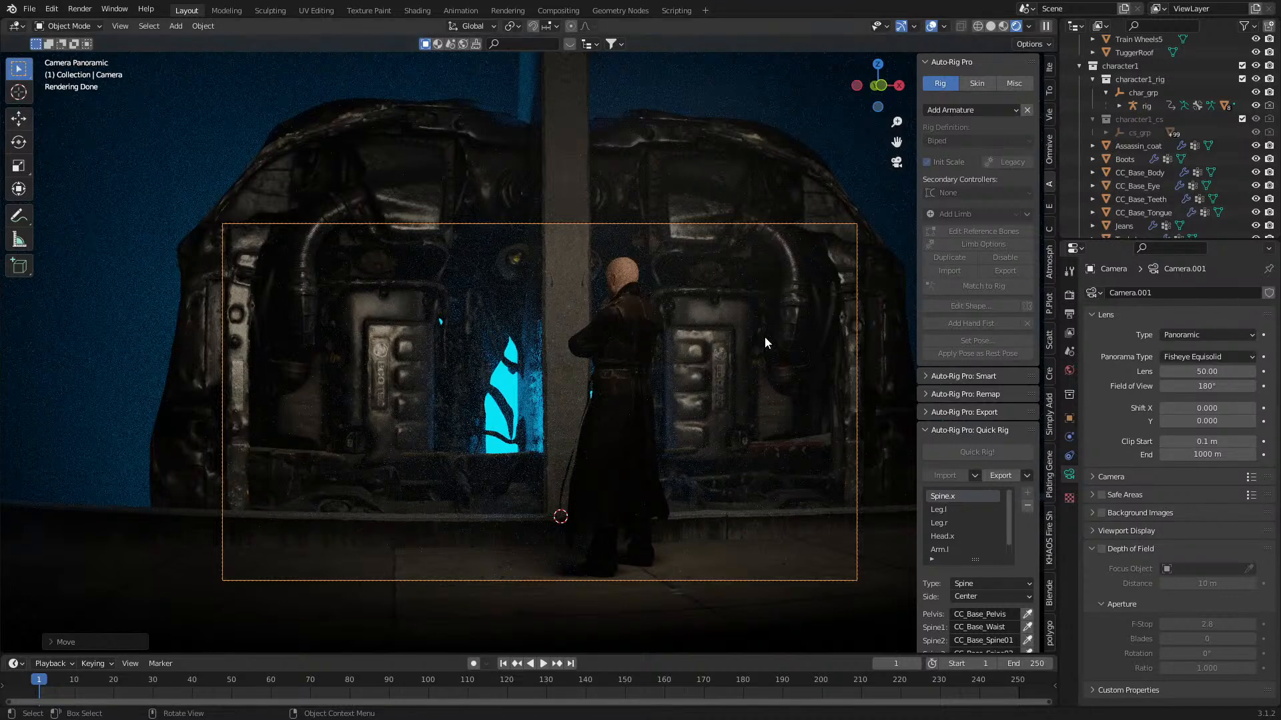
- Render the frame with the fisheye camera and examine the composition at full-frame size
key(F12)
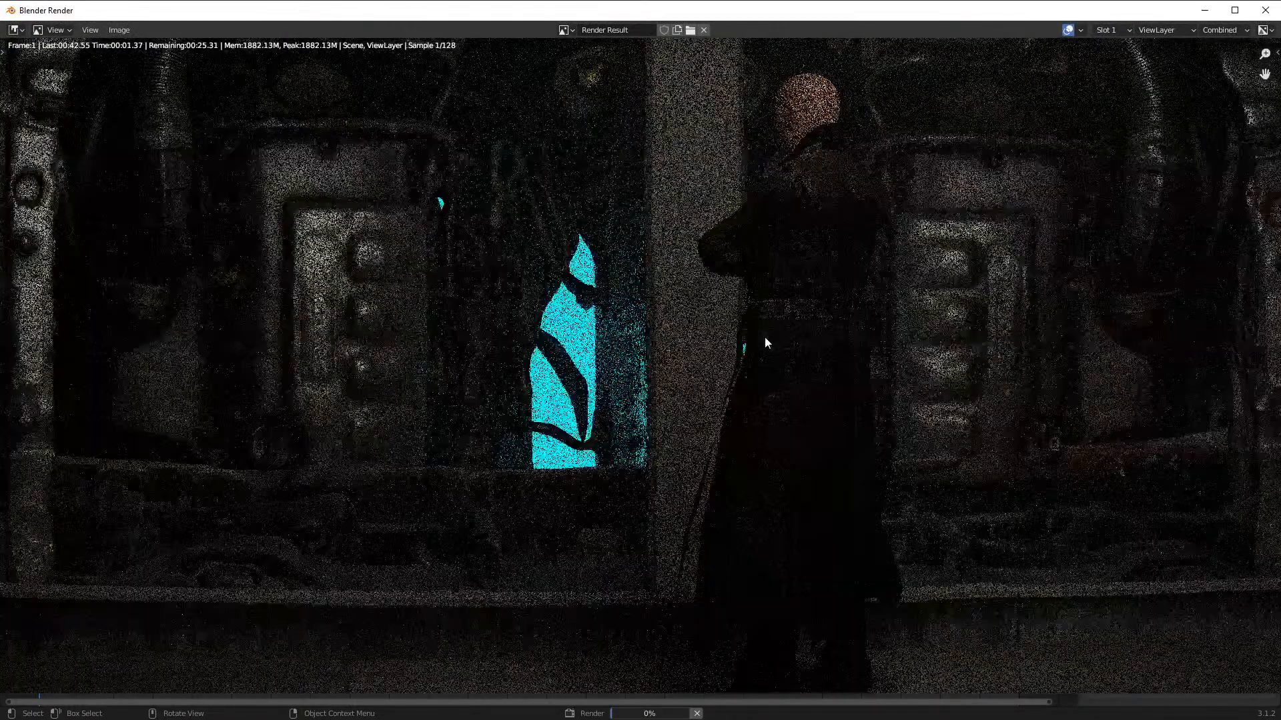
scroll(719, 359, down, 2)
scroll(718, 365, up, 1)
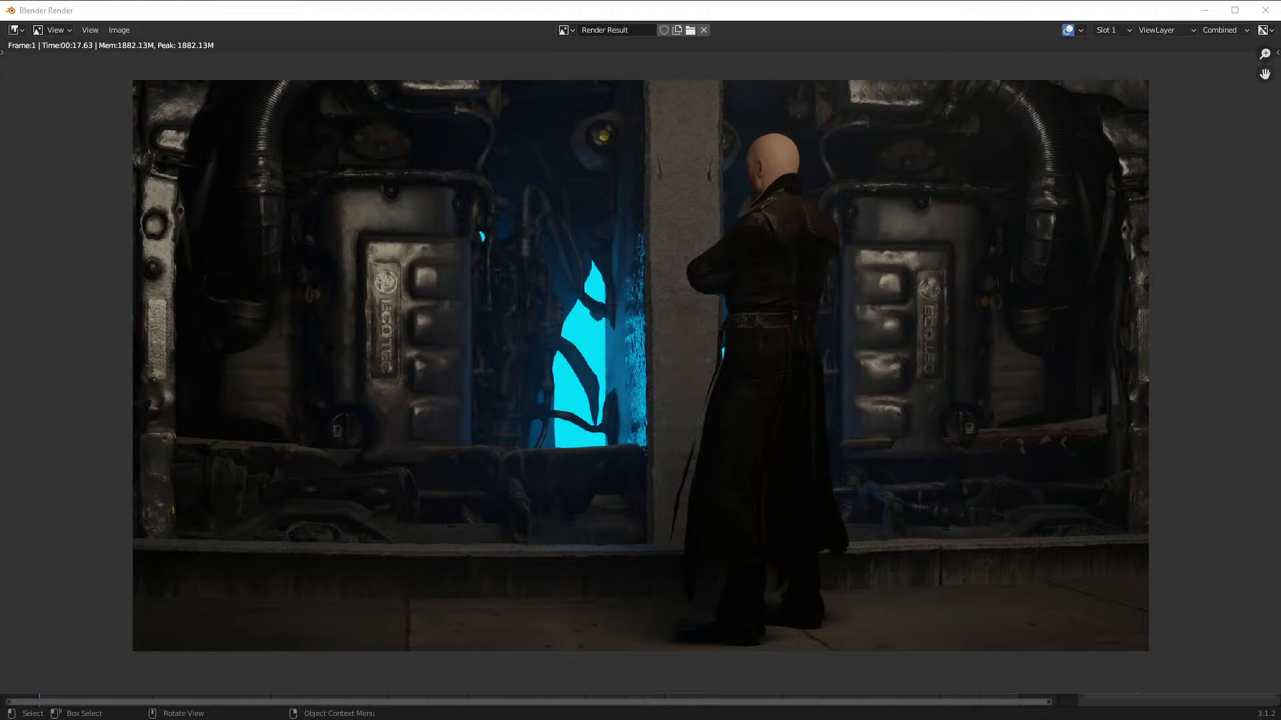
click(647, 15)
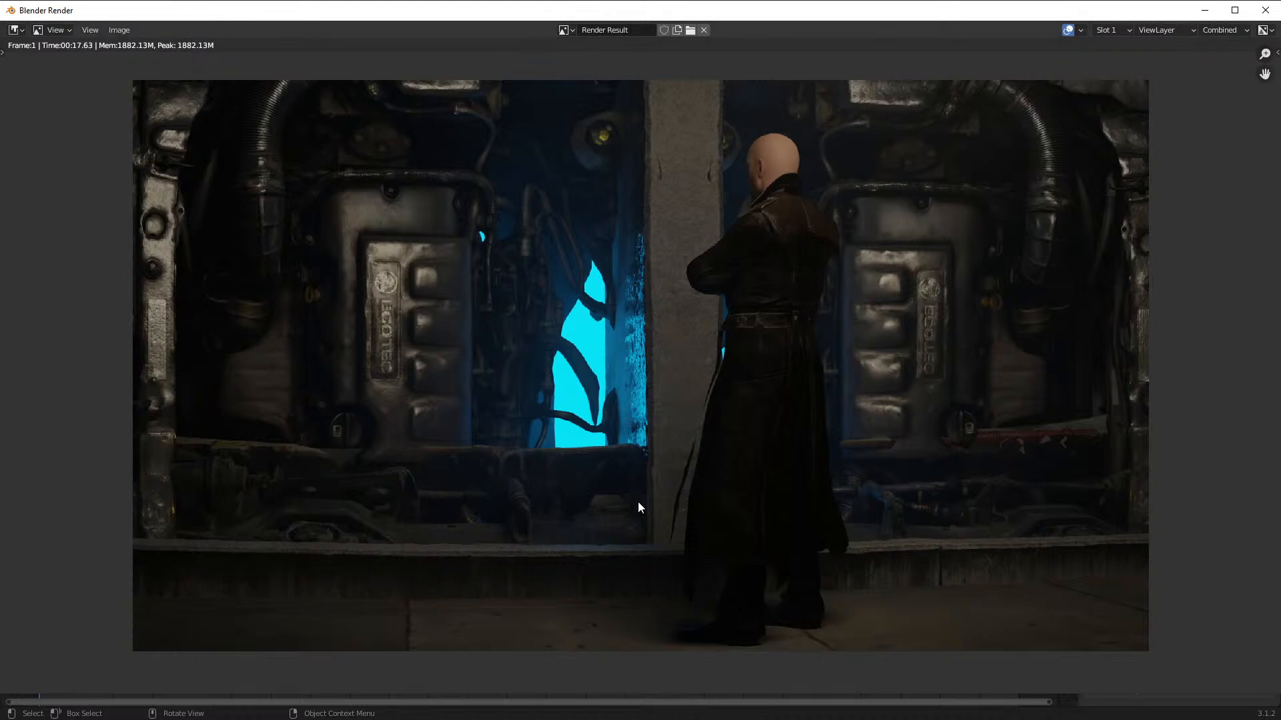
key(Escape)
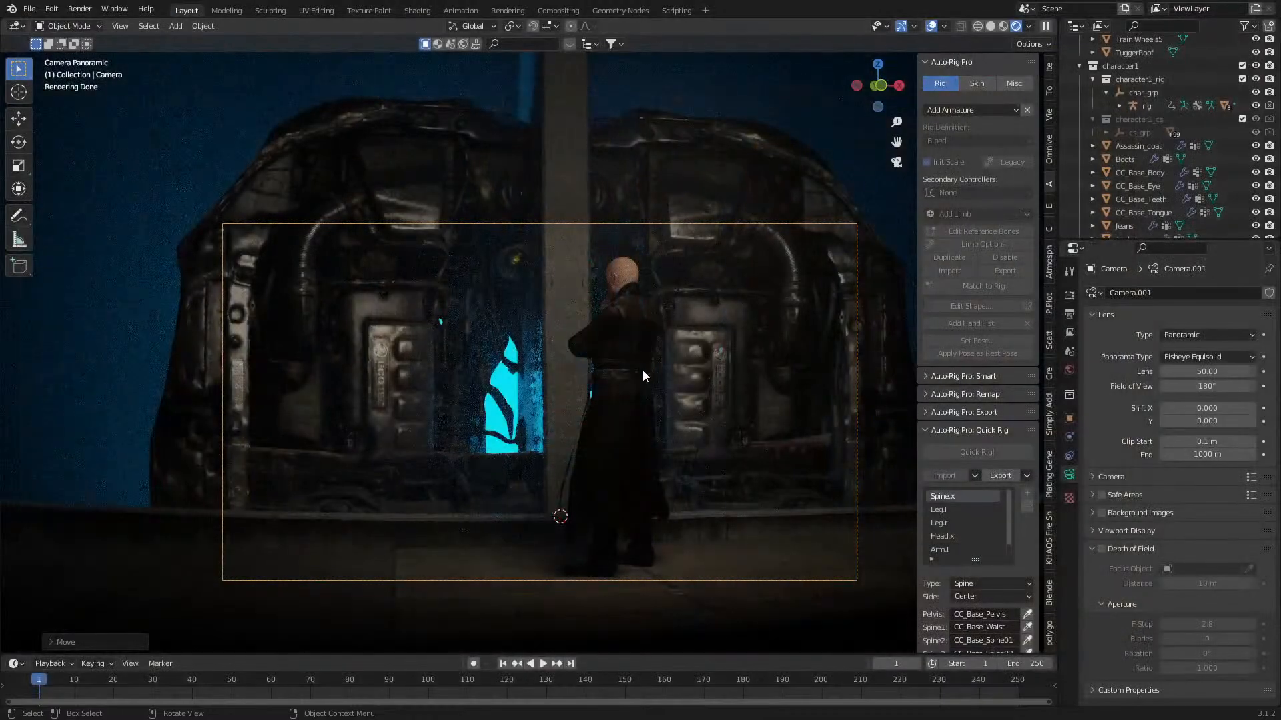
- Move the fog cube along the global X axis in the positive direction
click(473, 425)
key(g)
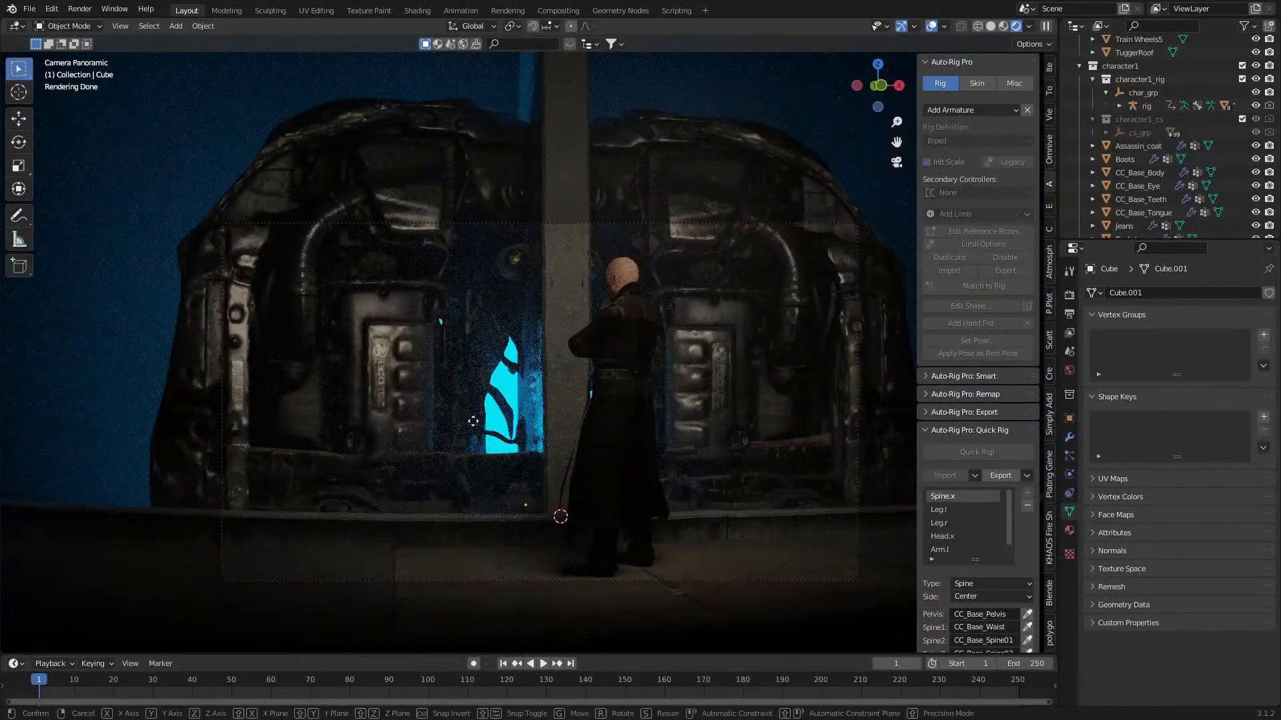
key(x)
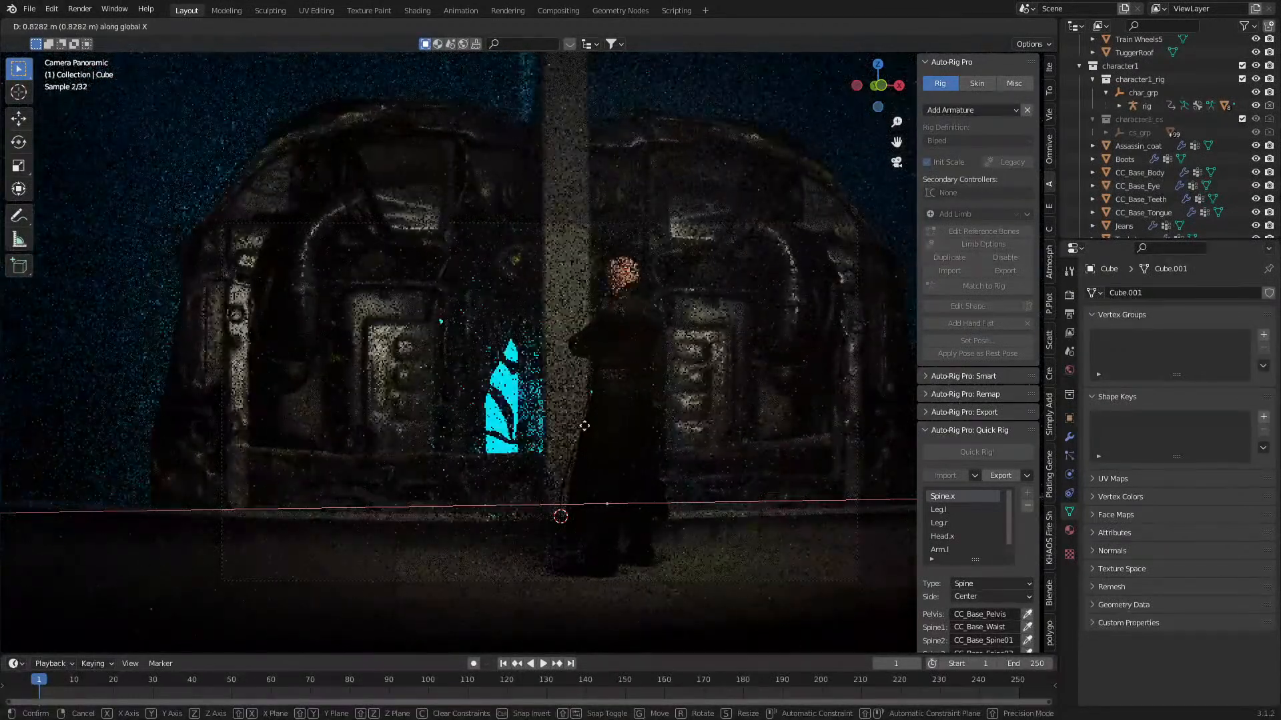
click(640, 438)
- Move the mirrored engine about 0.09 m along X to bring its halves closer together, and save the file
click(418, 382)
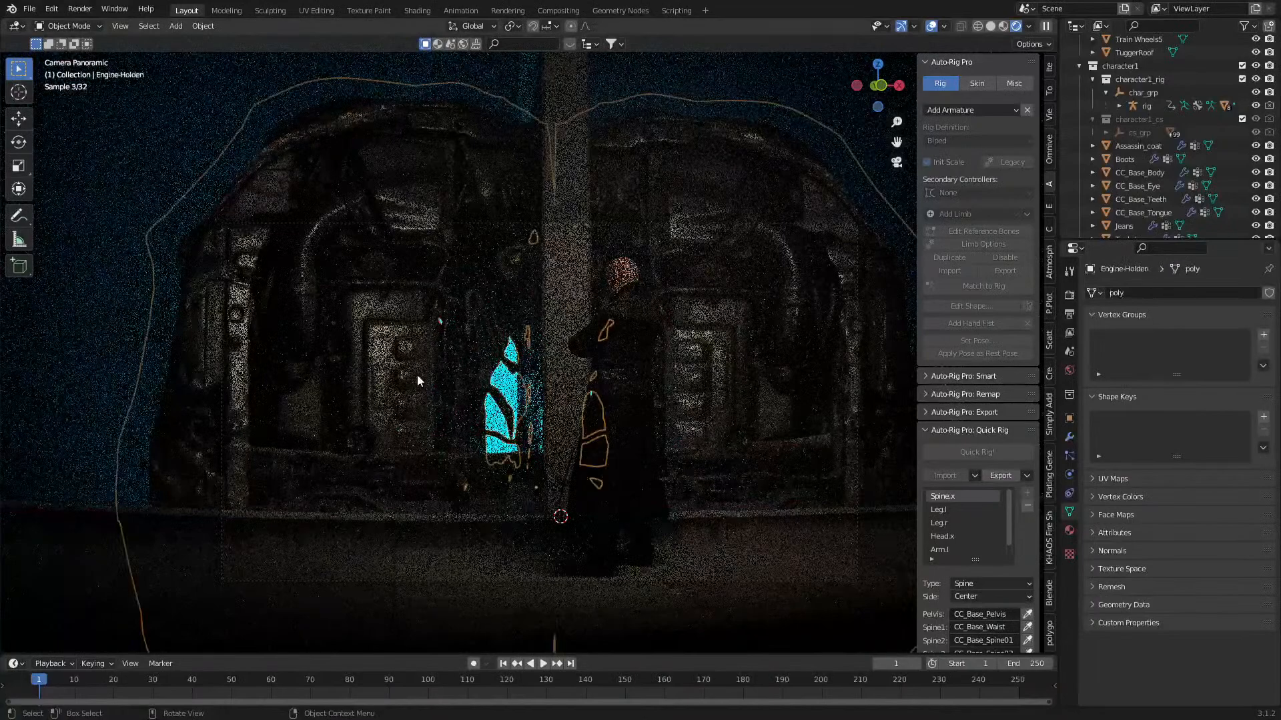
key(g)
key(x)
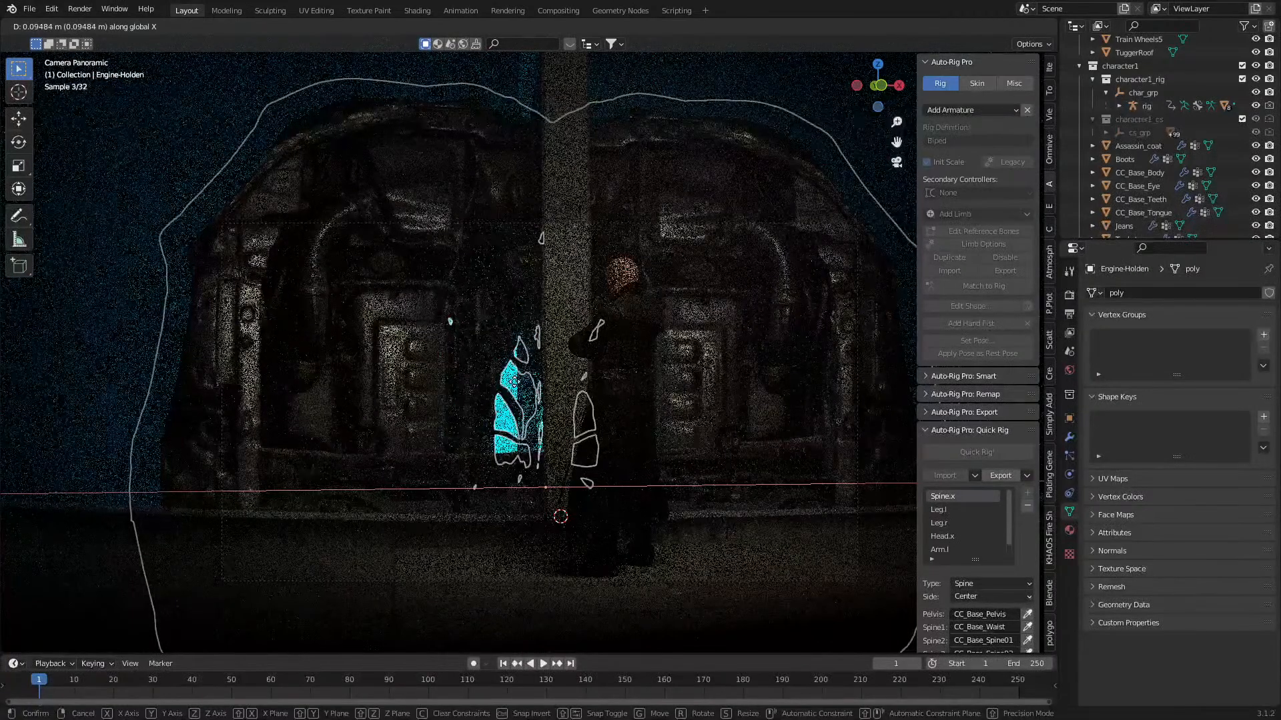
click(423, 429)
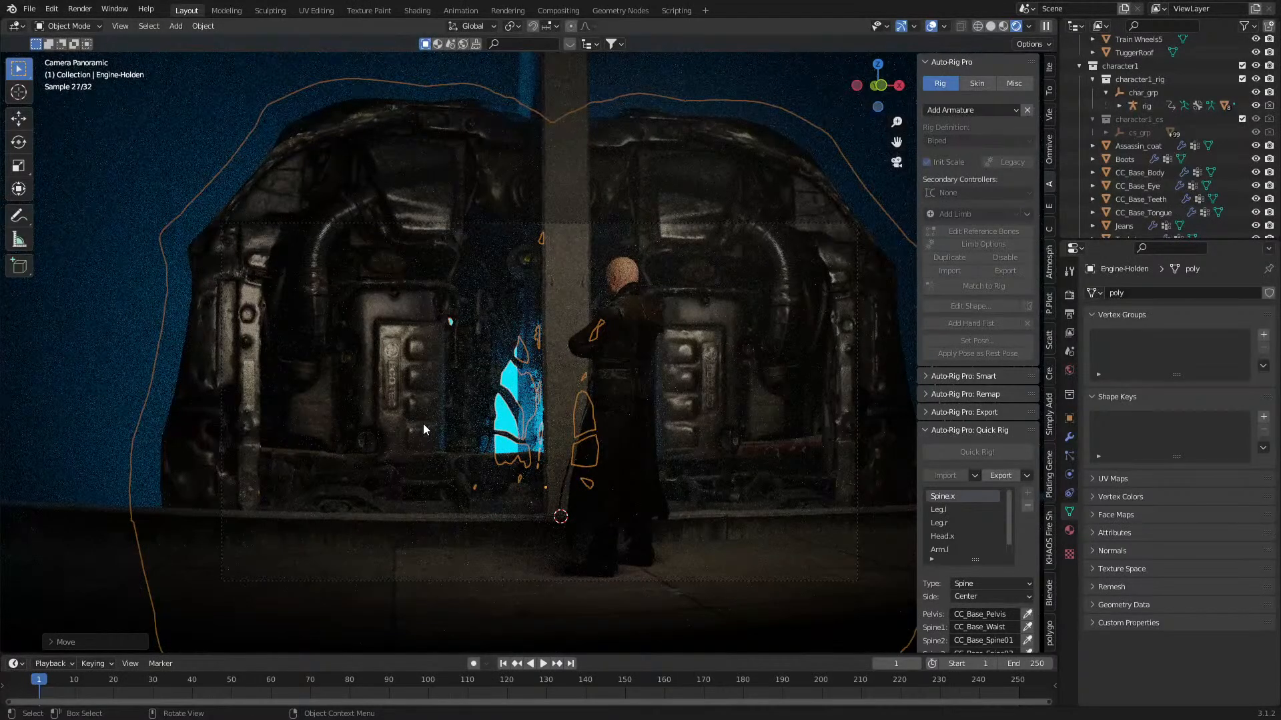
key(ctrl+s)
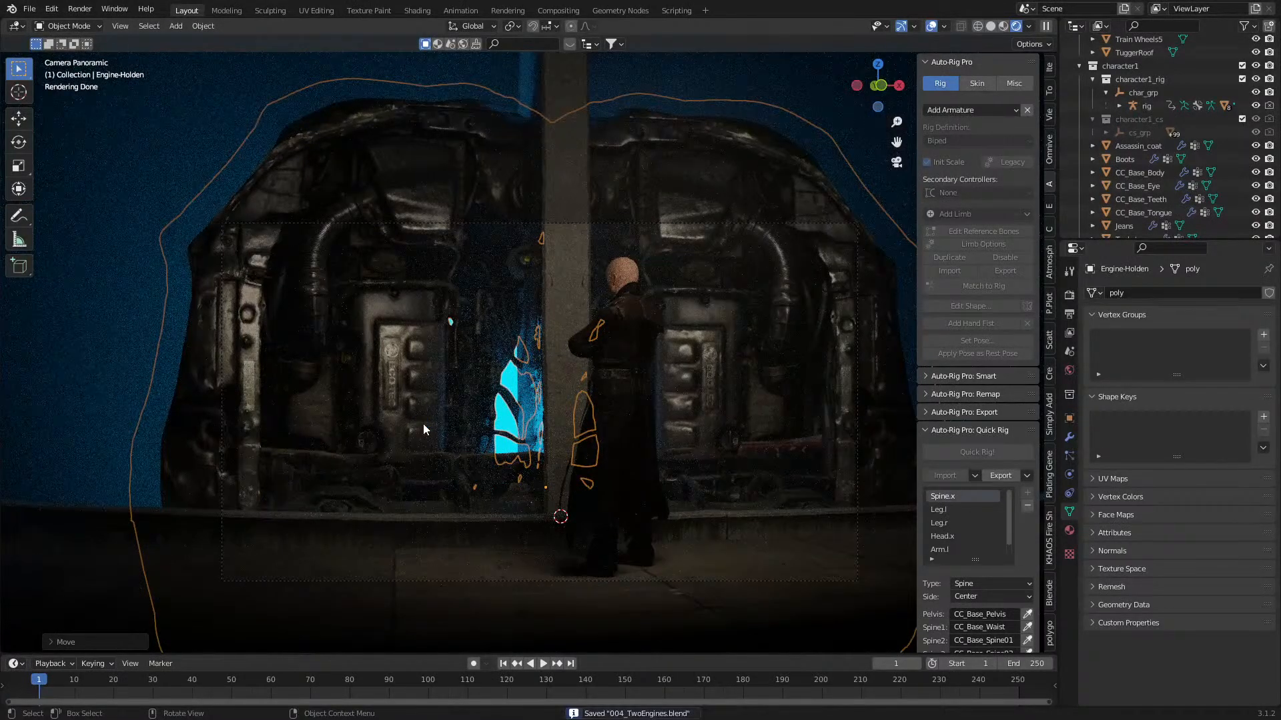
- Render the frame again to check the shifted engines behind the character
key(F12)
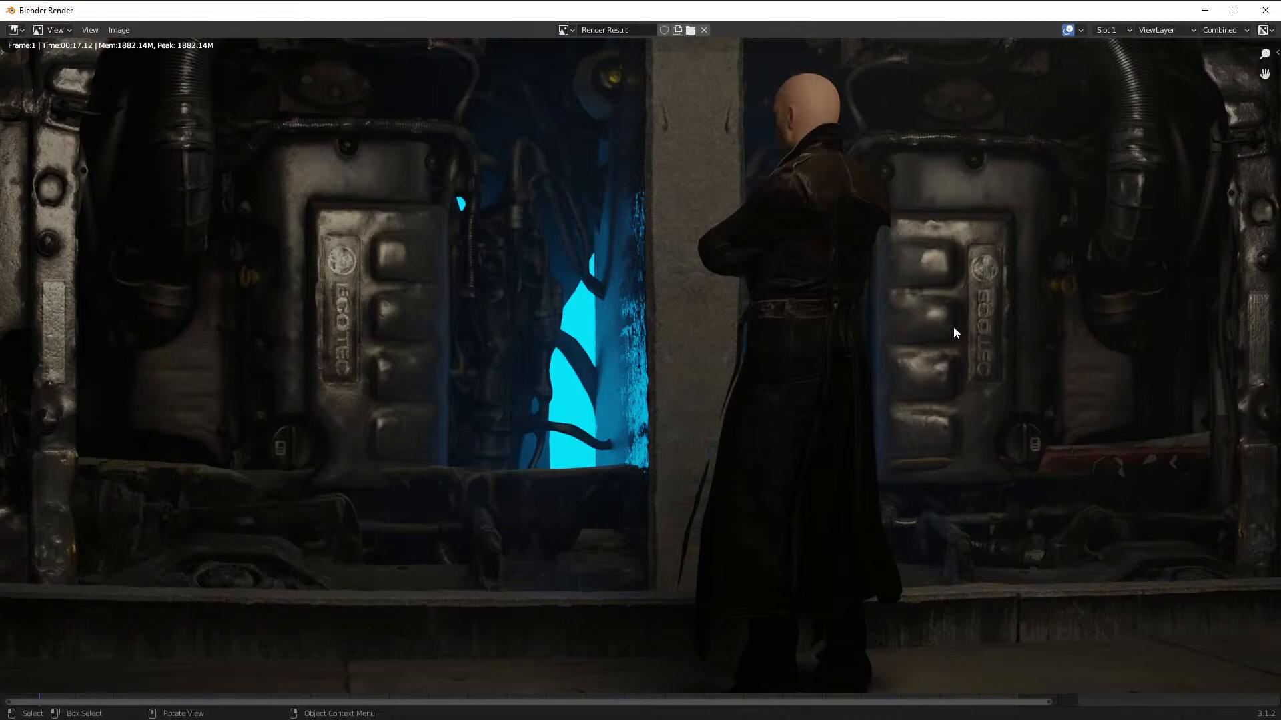
scroll(357, 275, down, 1)
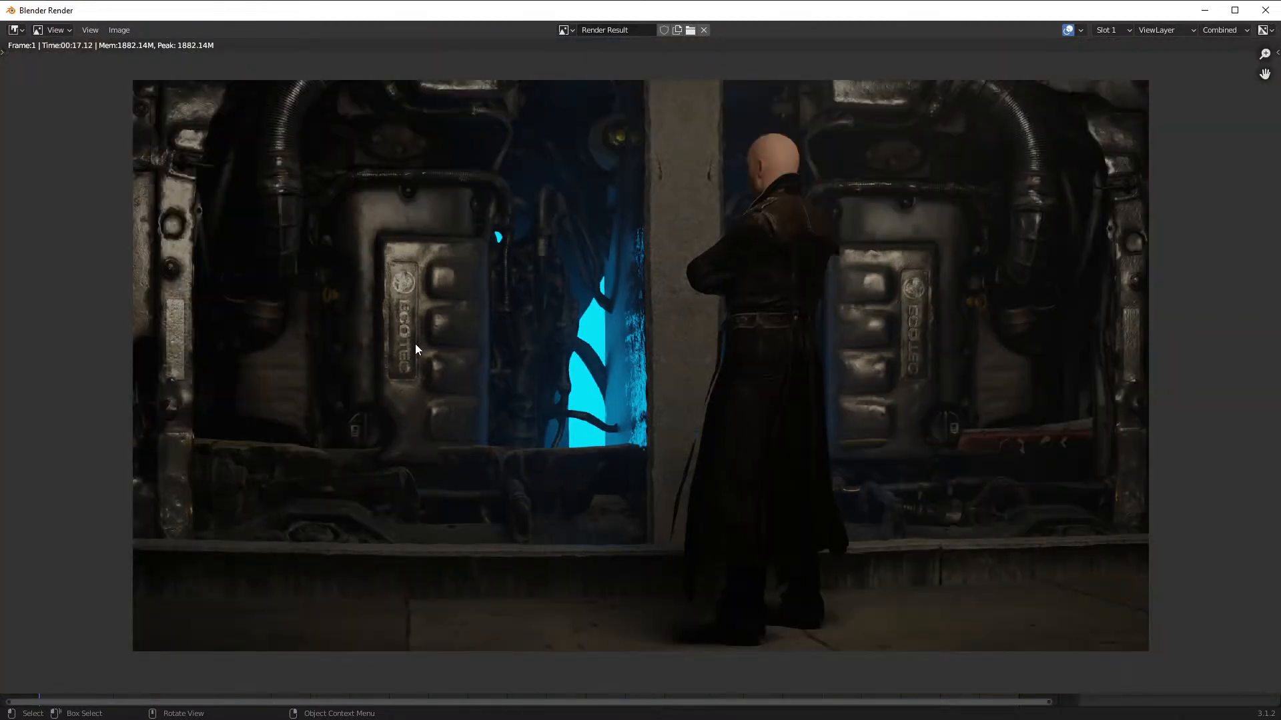
key(Escape)
- Show the scene in solid shading outside the camera view, hide the fog cube, and add a cylinder mesh
middle_drag(453, 430, 447, 474)
scroll(489, 483, down, 2)
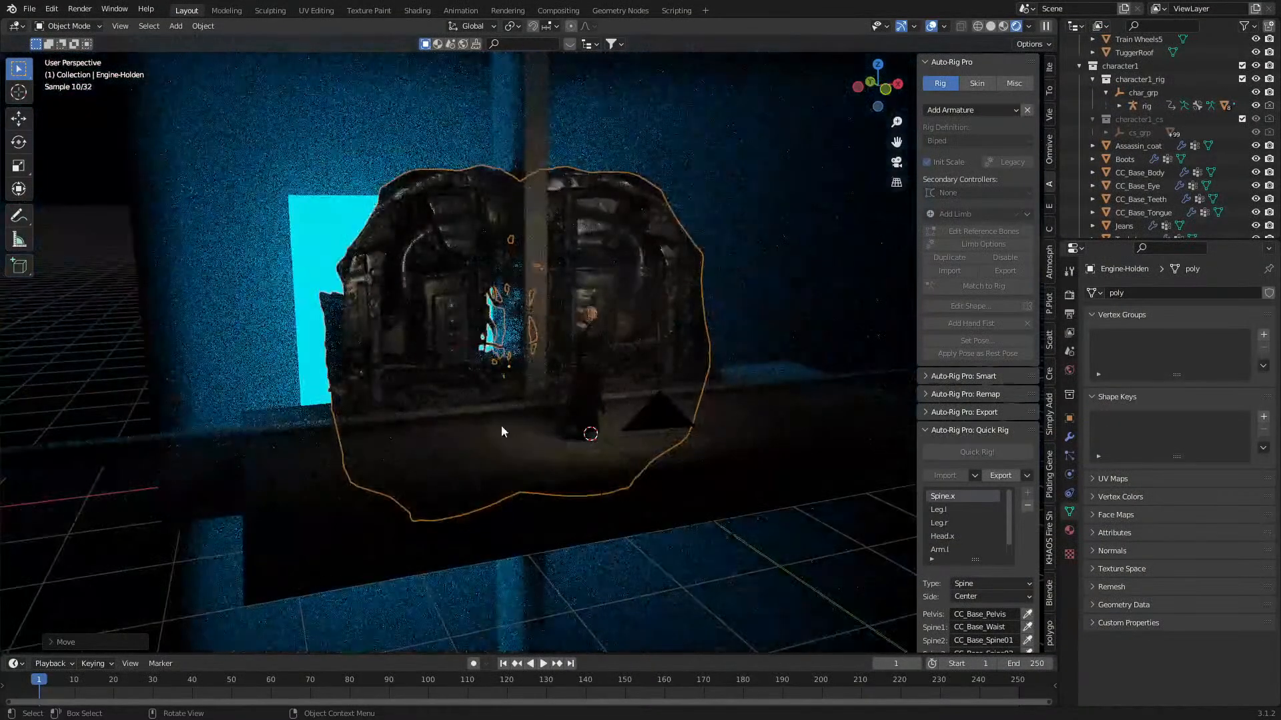
click(991, 26)
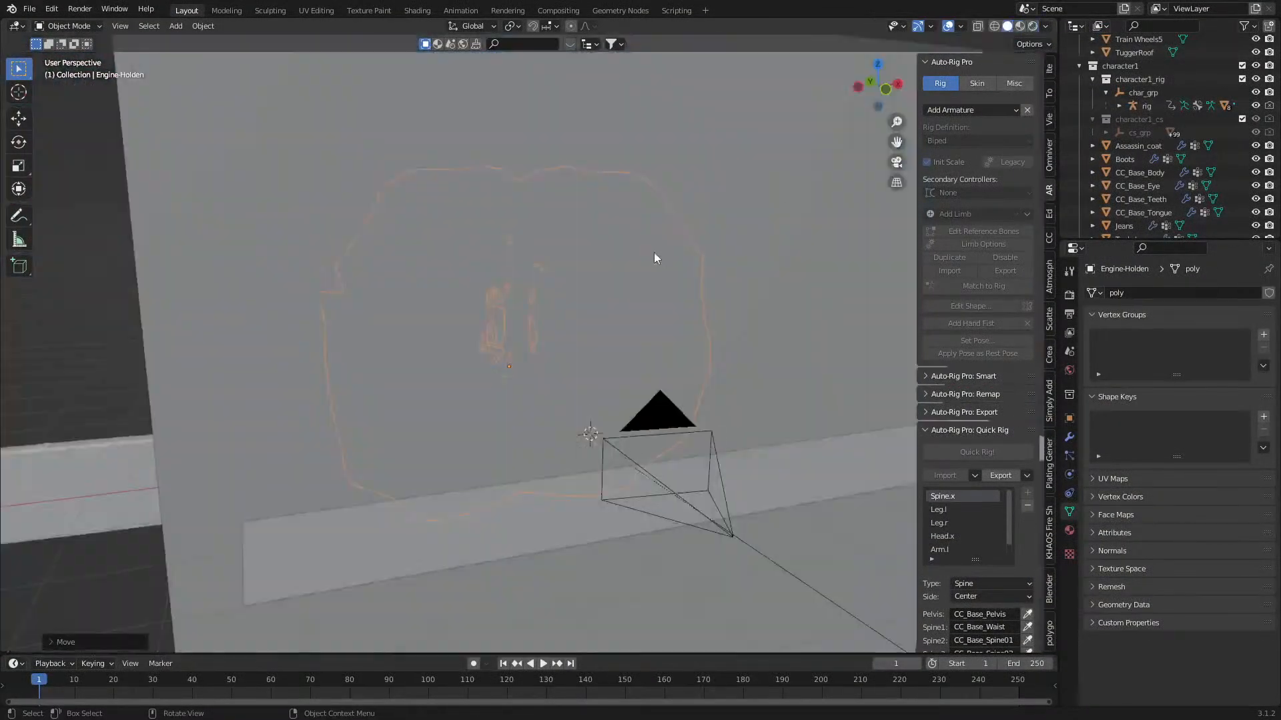
click(723, 375)
key(shift+a)
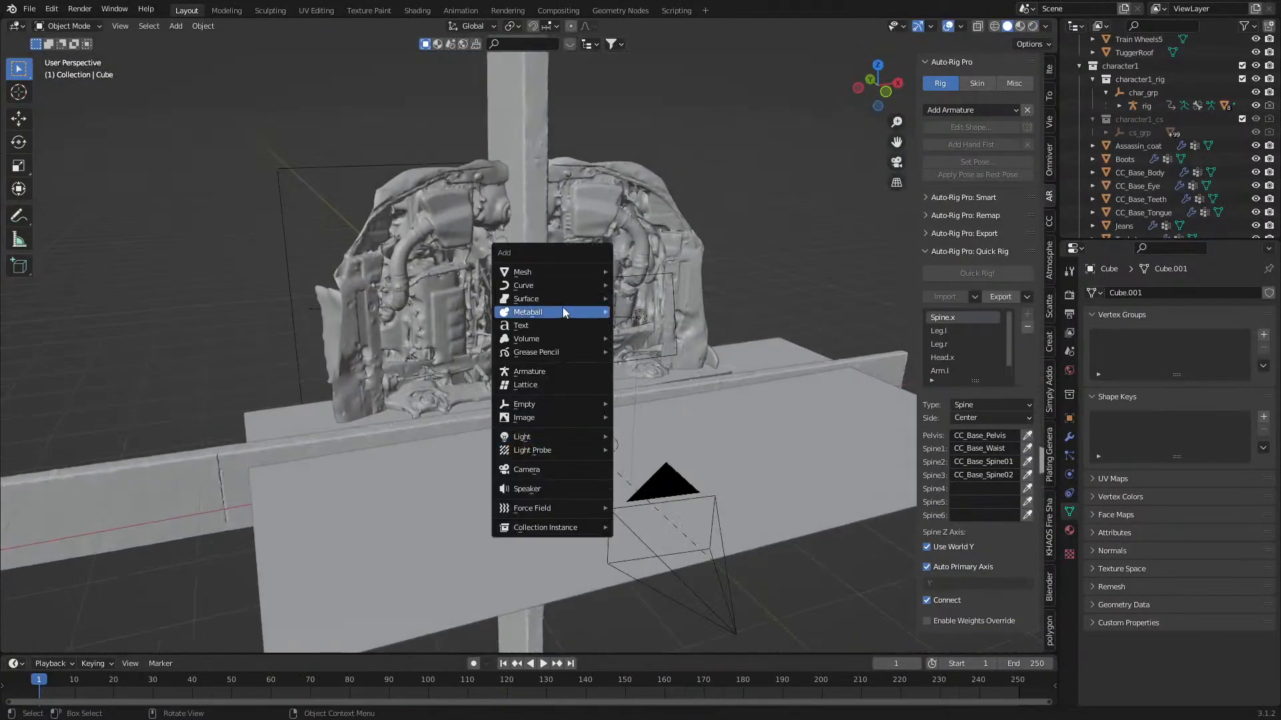
mouse_move(556, 273)
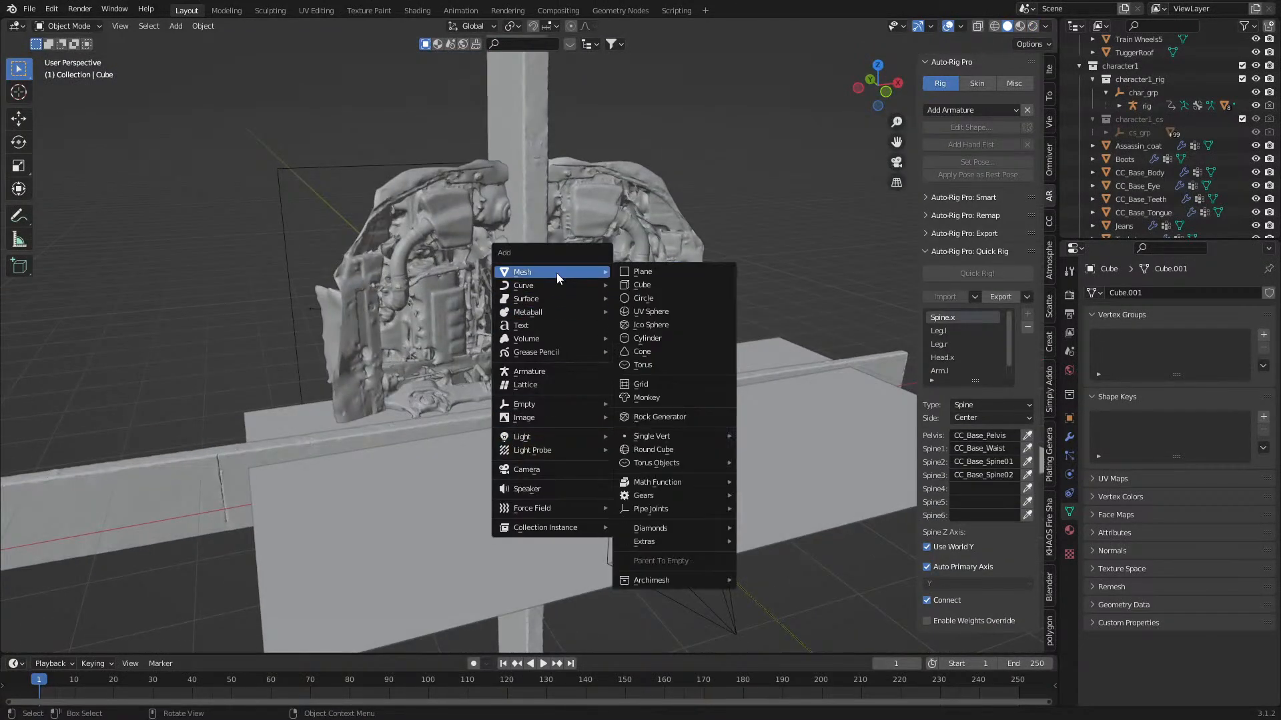
click(668, 341)
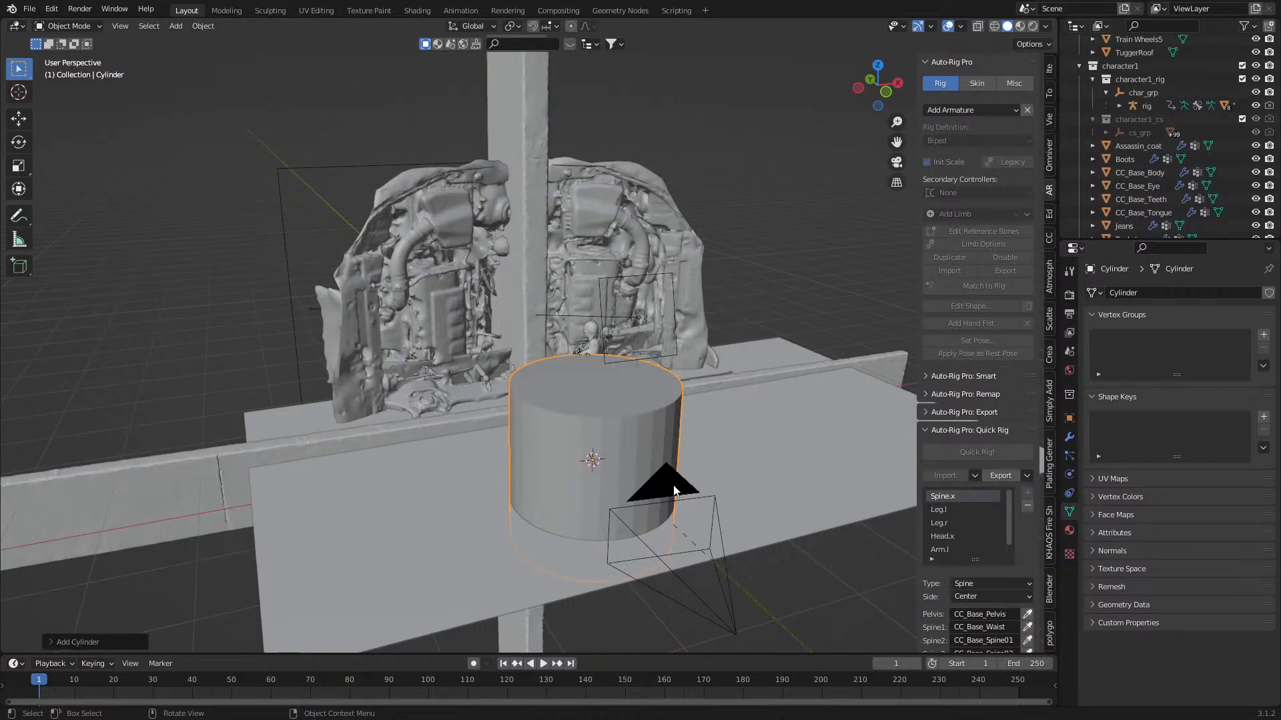
- Scale the cylinder's mesh down in X and Y in Edit Mode to about 0.23 m in diameter
key(Tab)
key(s)
key(shift+z)
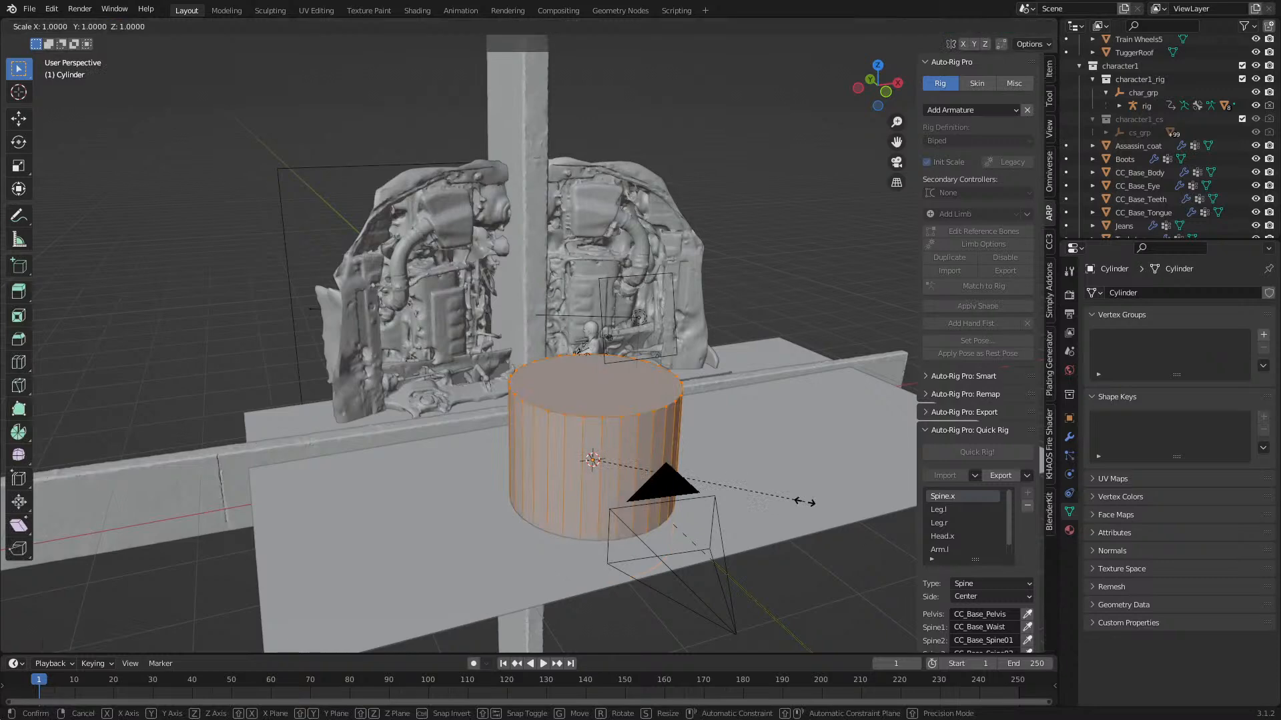
click(614, 450)
- Stretch the thin cylinder along Z into a pole about 7.73 m tall and raise it along Z
key(s)
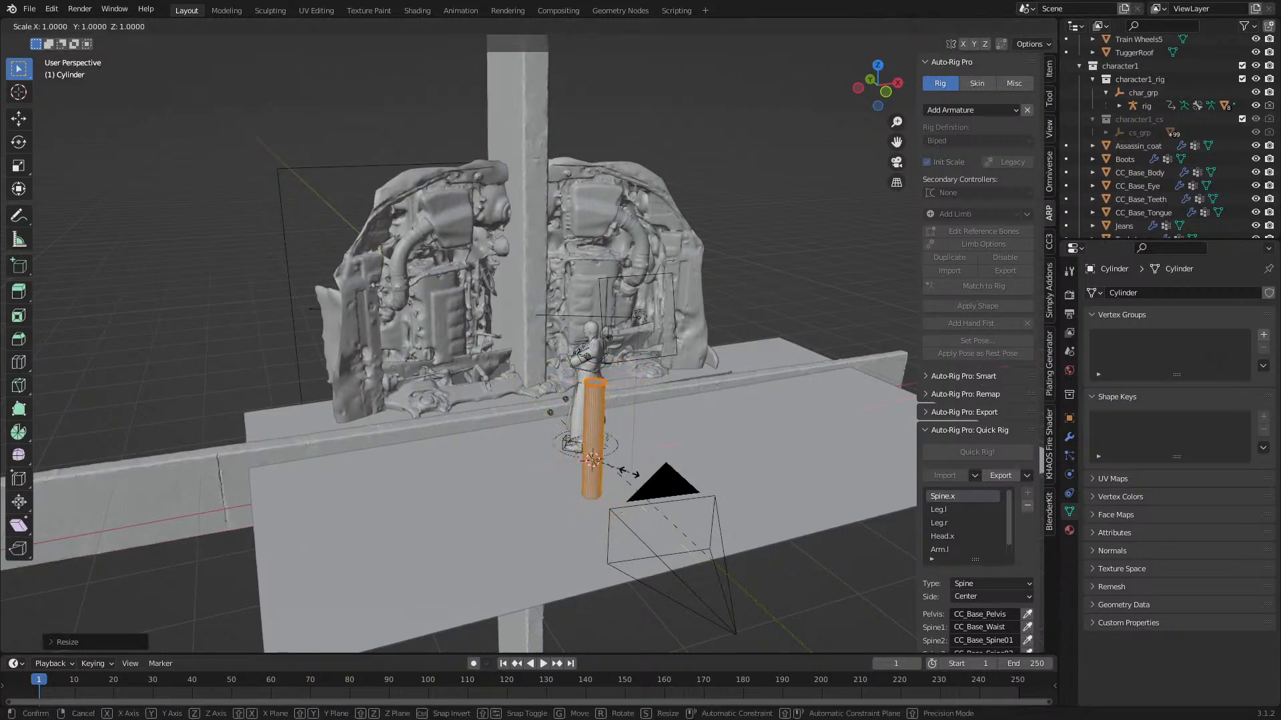
key(z)
click(715, 524)
key(g)
key(z)
click(701, 487)
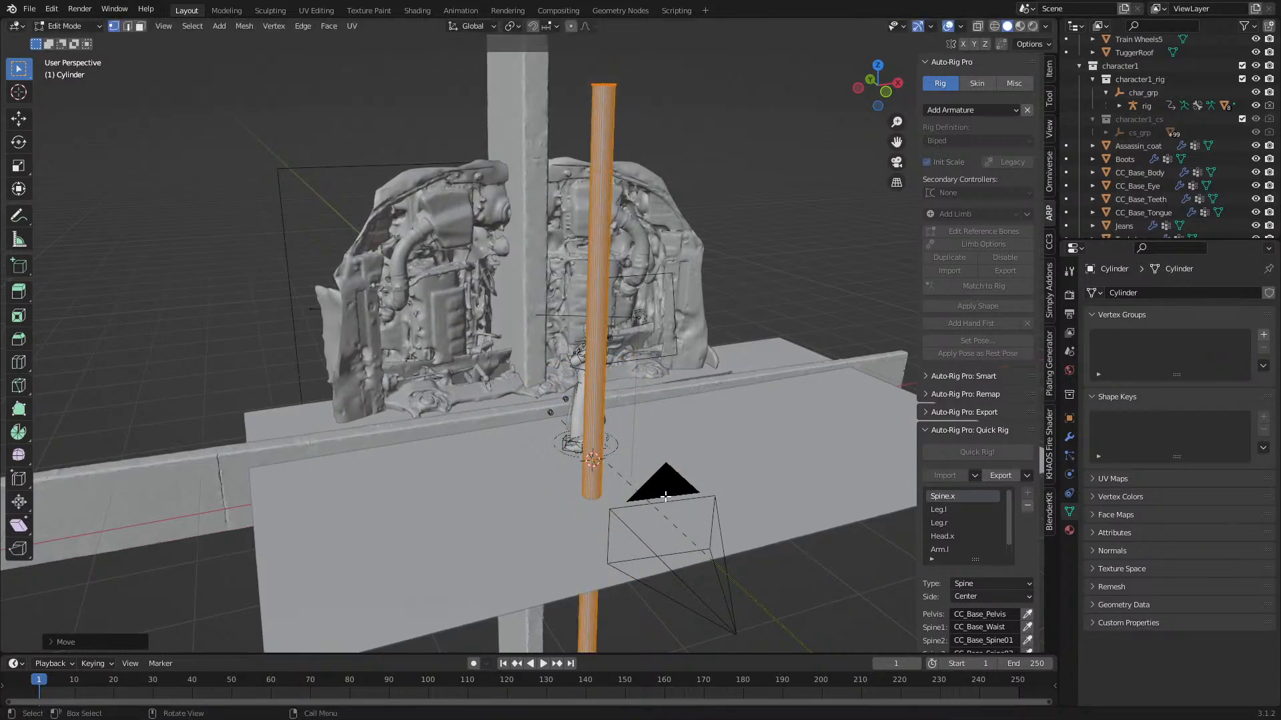
scroll(659, 497, down, 2)
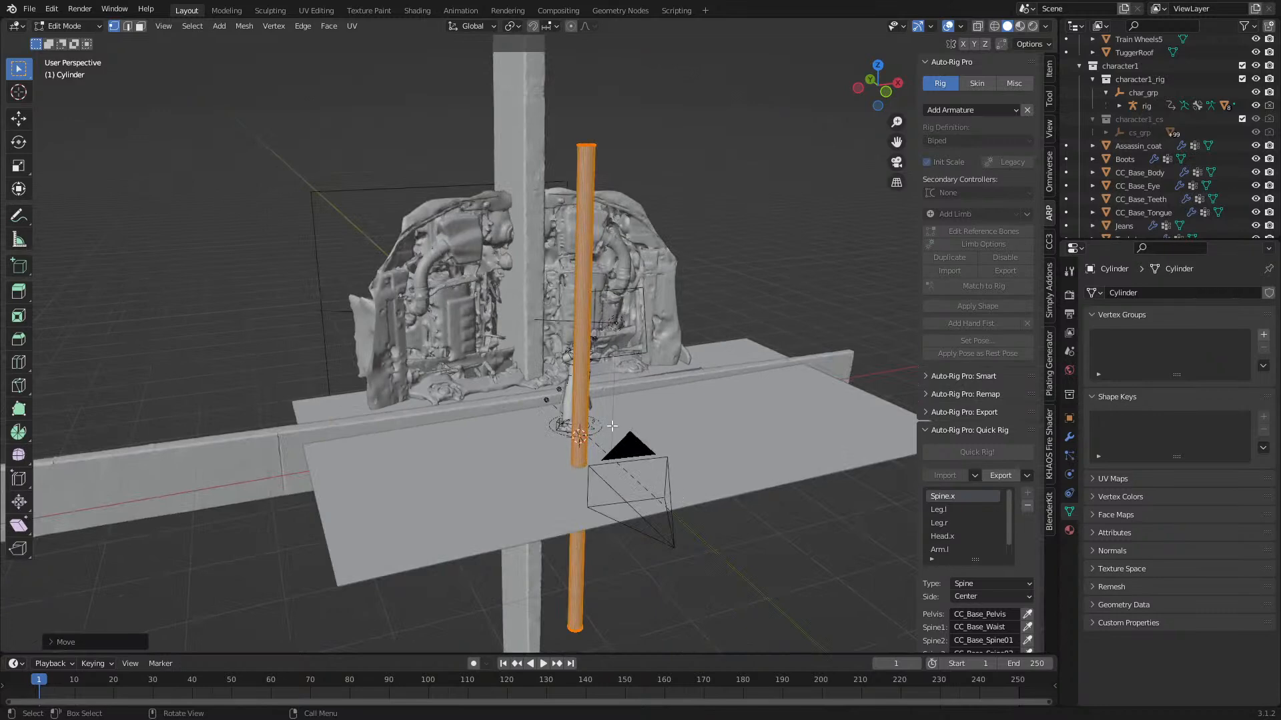
- Return to Object Mode and apply the pole's scale
key(Tab)
key(ctrl+a)
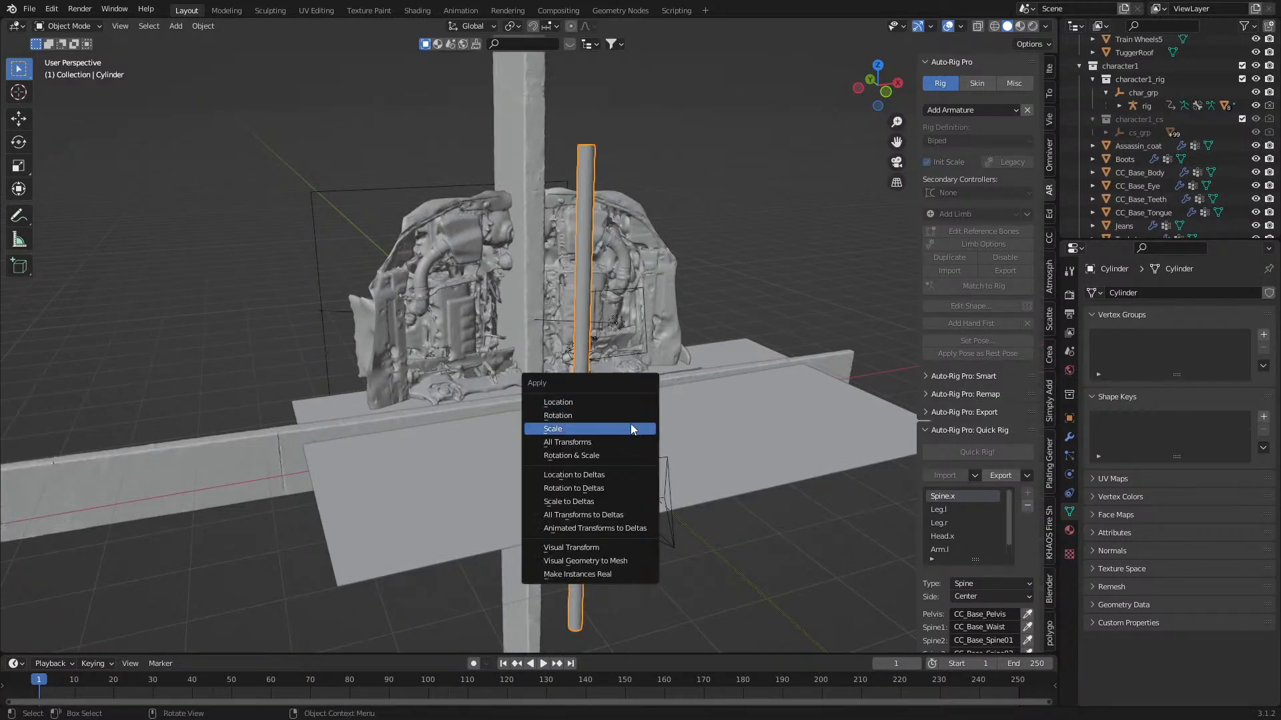
click(637, 429)
key(Tab)
key(Tab)
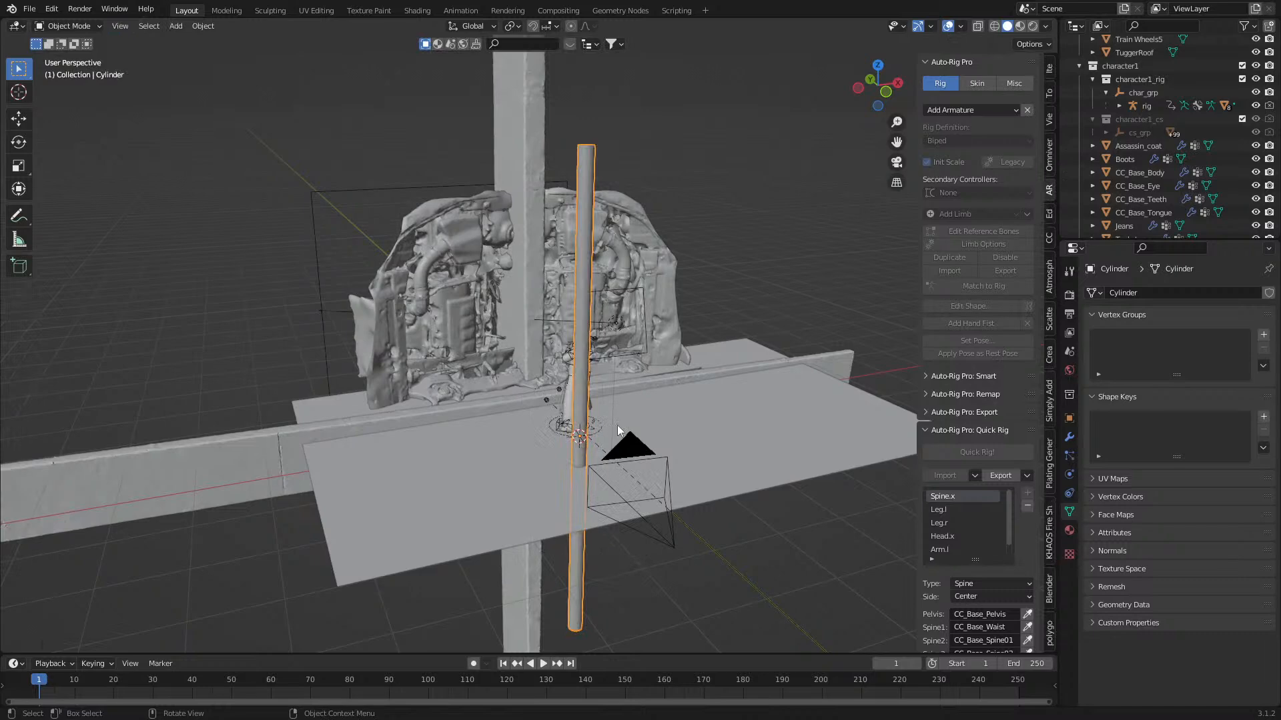
- Split off a second area beside the viewport as an Asset Browser showing the Markom3D library
drag(3, 20, 295, 100)
click(15, 25)
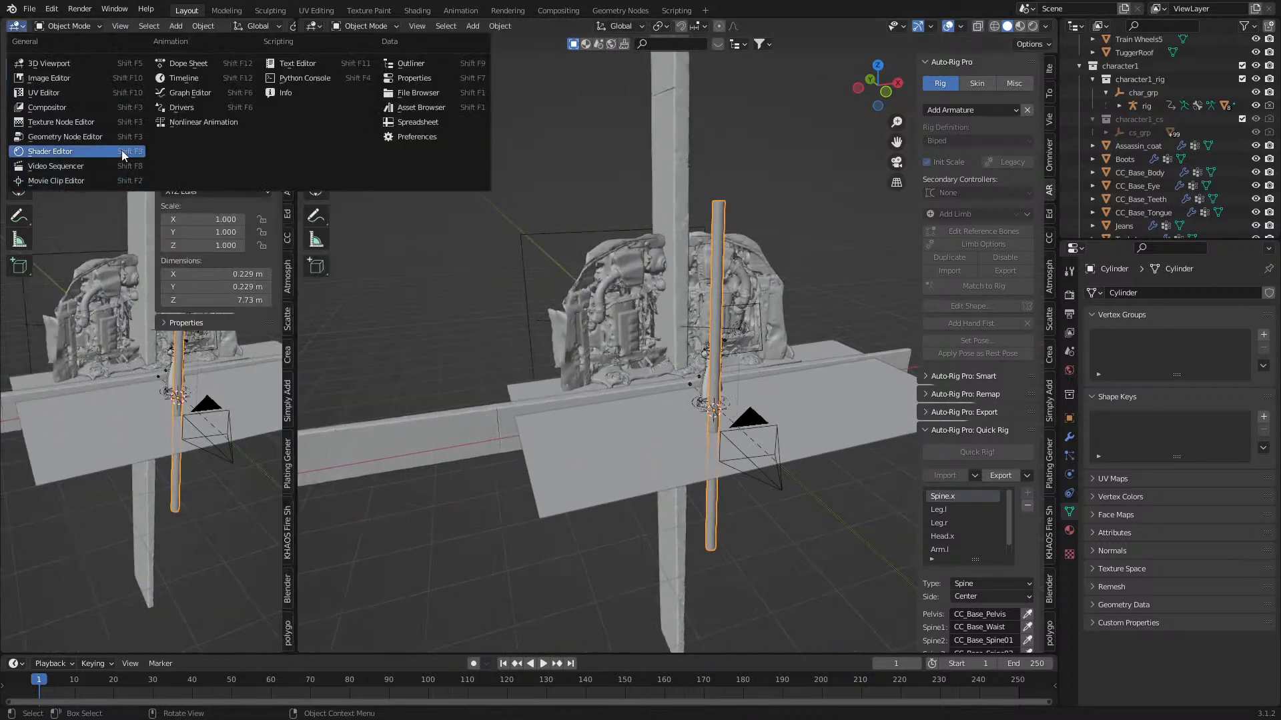
click(416, 107)
click(75, 45)
click(71, 81)
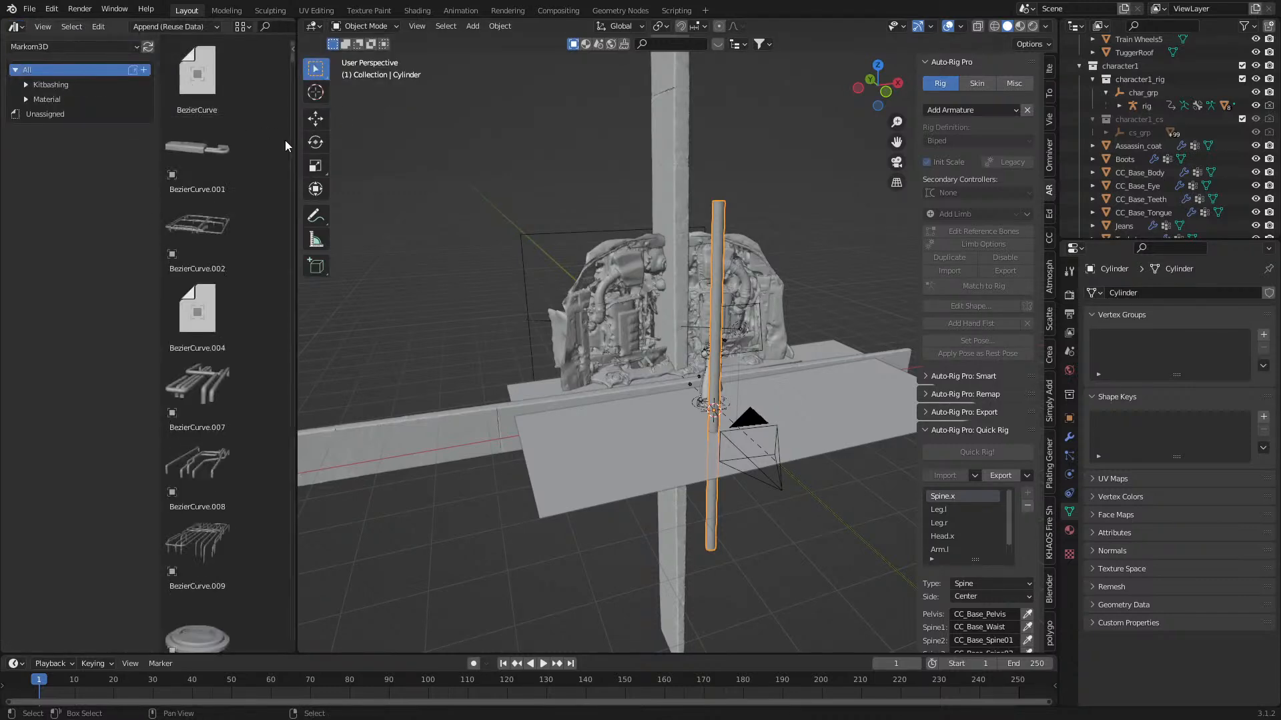
- Assign the Markom3DScifiSetup material from the library's Materials catalog to the pole and show its material settings
drag(296, 148, 406, 146)
click(26, 99)
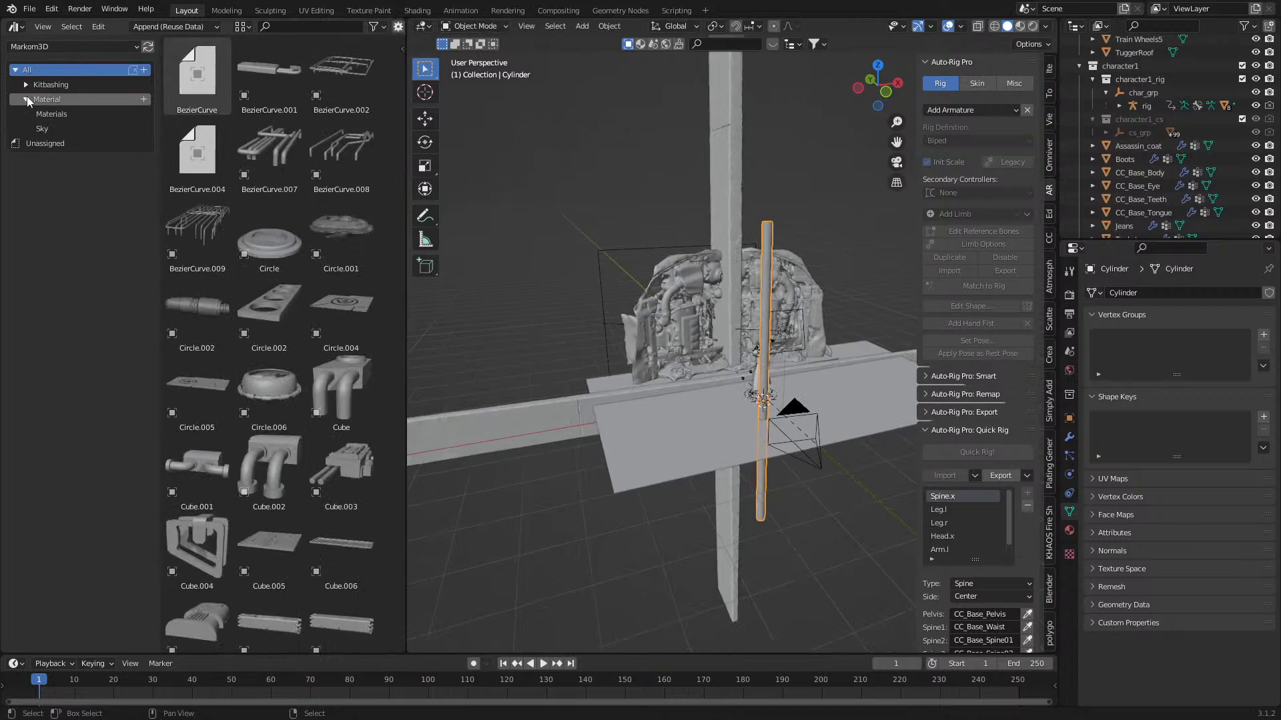
click(64, 116)
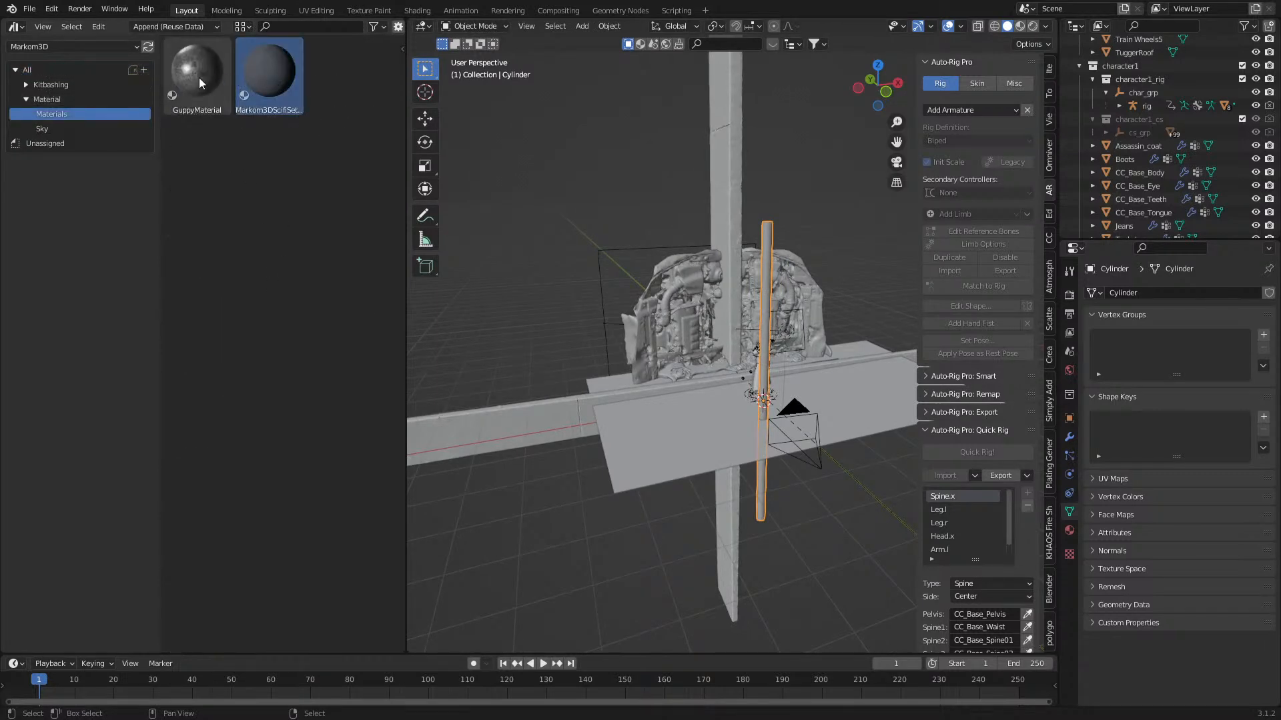
drag(244, 76, 766, 238)
click(1069, 531)
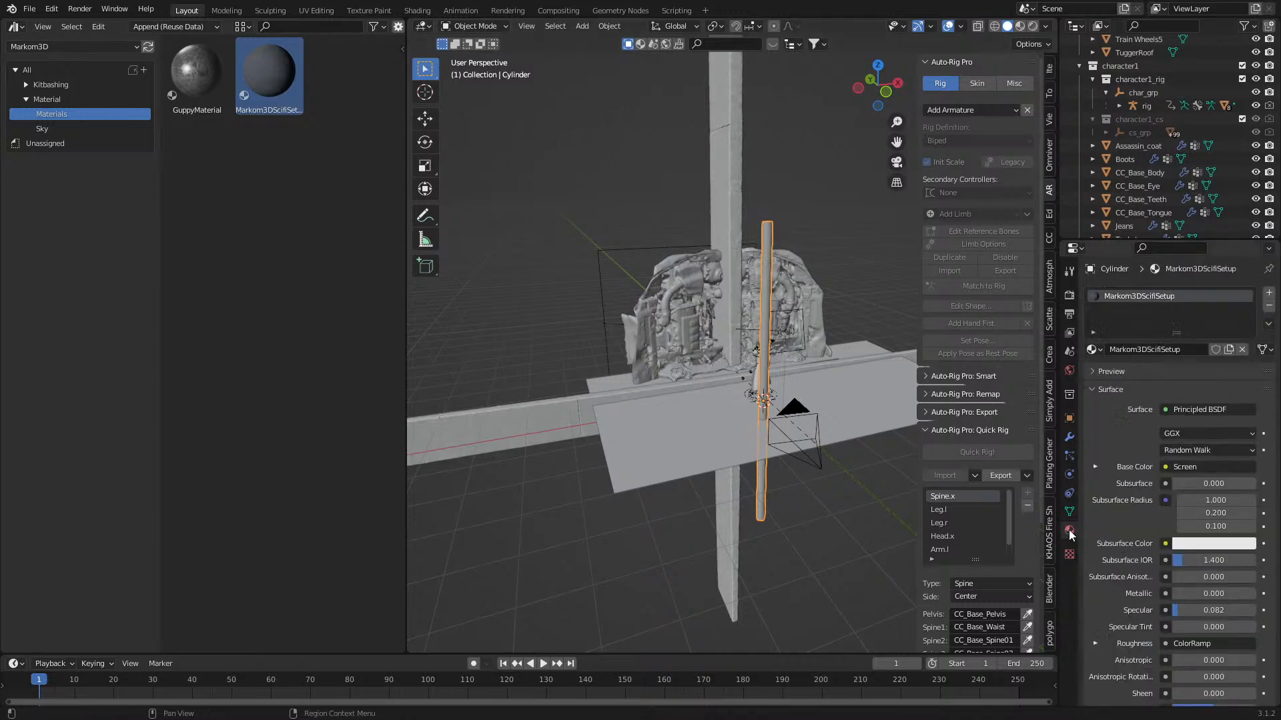
- Add a loop cut around the pole in Edit Mode, roughly halfway up its height
scroll(804, 546, up, 1)
shift+middle_drag(763, 522, 654, 413)
scroll(682, 354, up, 3)
key(Tab)
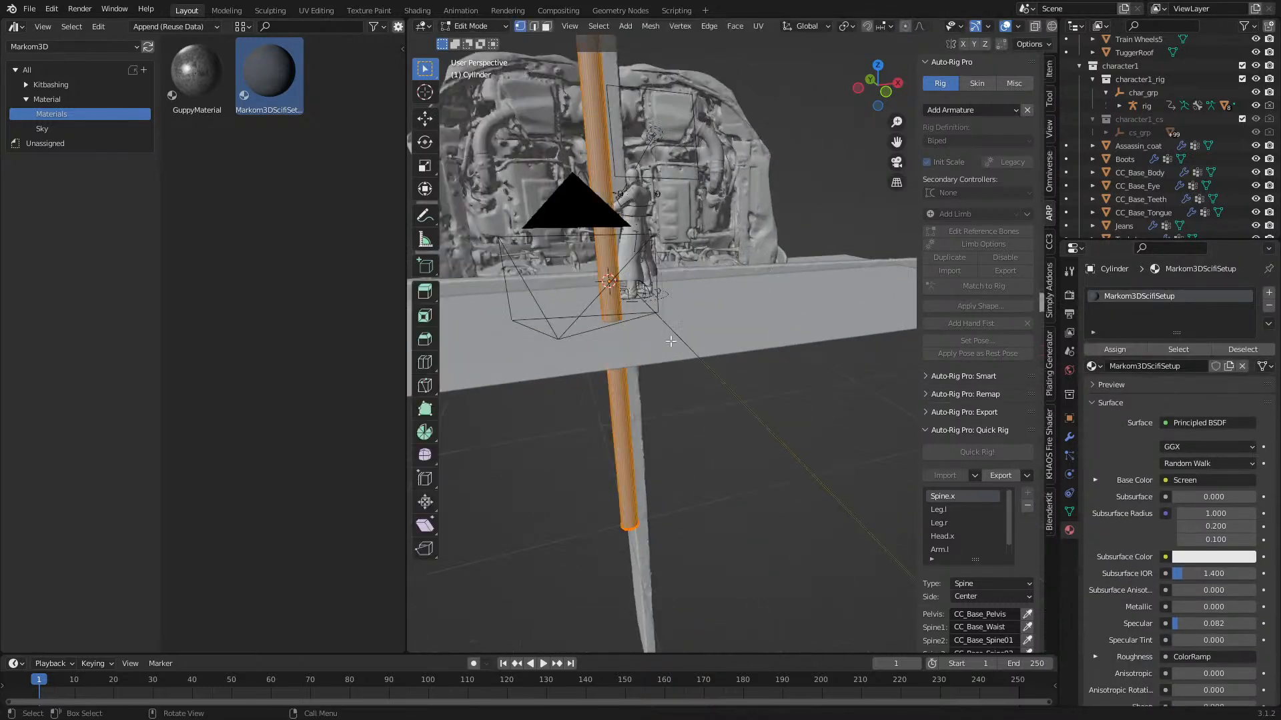
shift+middle_drag(682, 354, 762, 580)
key(ctrl+r)
click(687, 457)
click(687, 341)
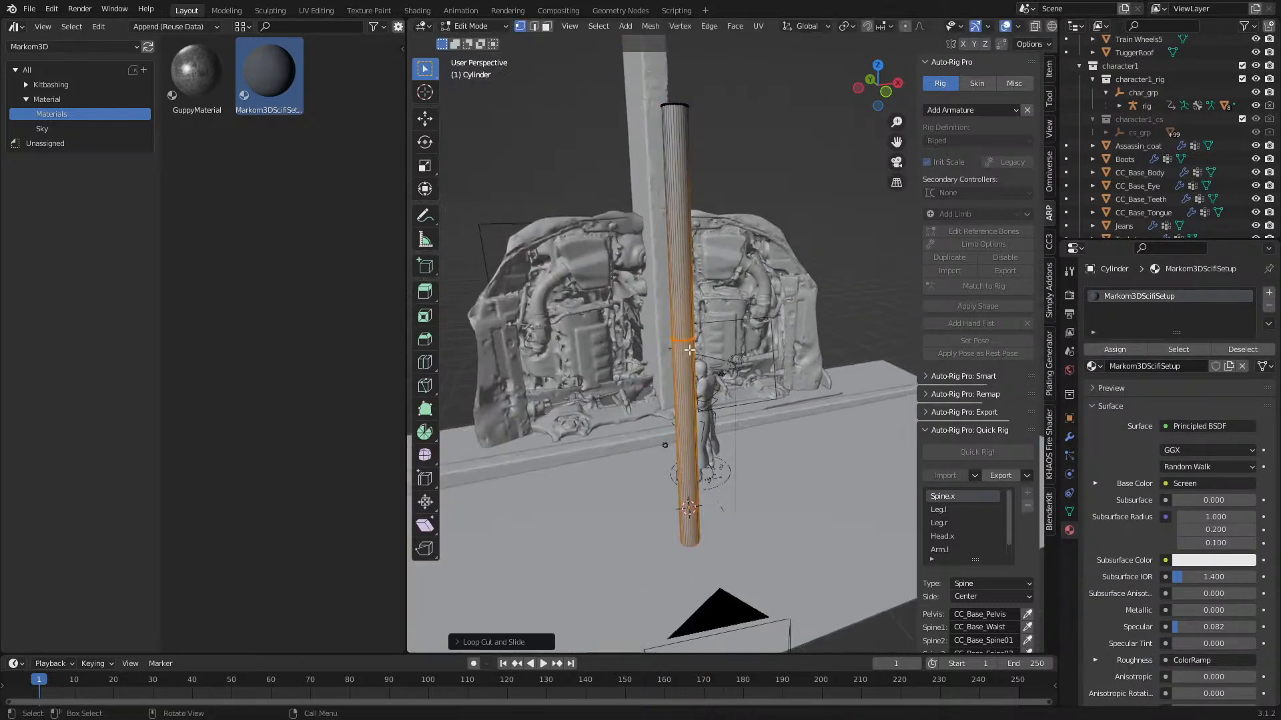
- Bevel the new edge loop into a narrow band and extrude it into a collar scaled about 1.6 times, excluding Z
scroll(688, 341, up, 5)
shift+middle_drag(557, 413, 646, 385)
key(ctrl+b)
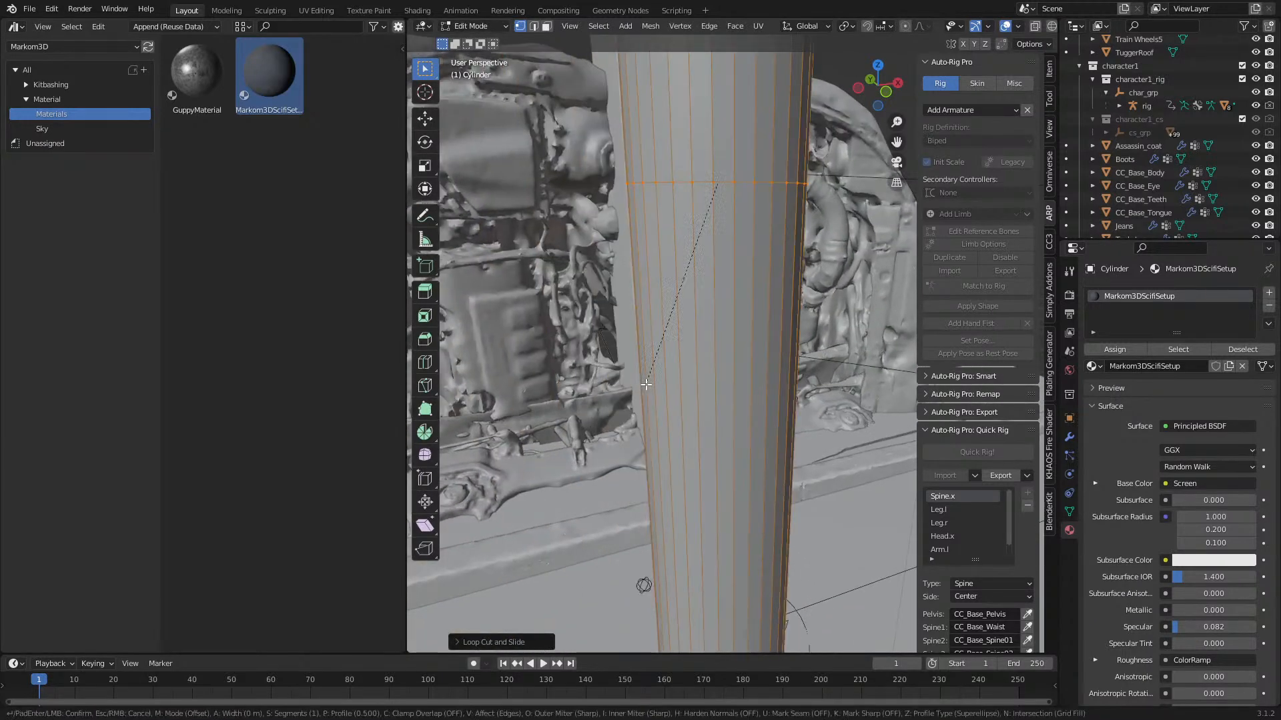
click(748, 417)
key(e)
right_click(736, 358)
key(s)
key(shift+z)
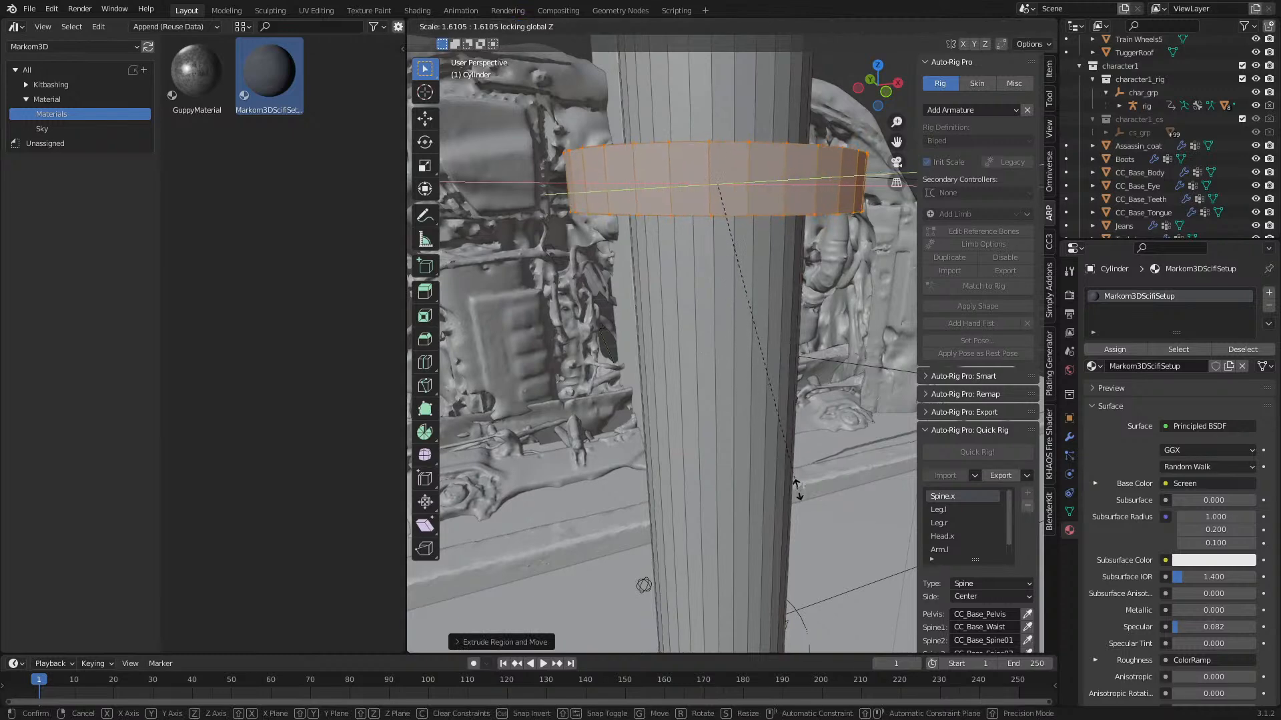
click(794, 481)
- Return to Object Mode, shade the pole smooth and enable Auto Smooth on its normals
scroll(794, 482, down, 5)
key(Tab)
key(F3)
text(smoo)
key(Return)
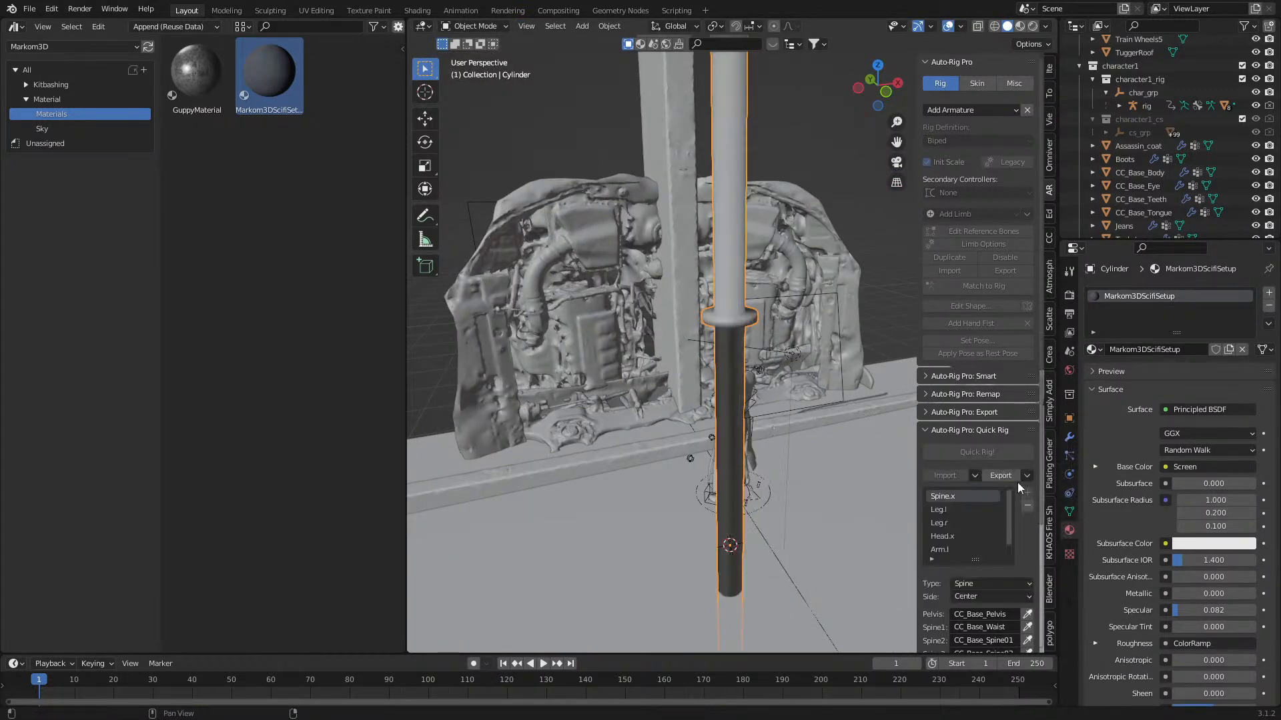
click(1069, 511)
click(1094, 551)
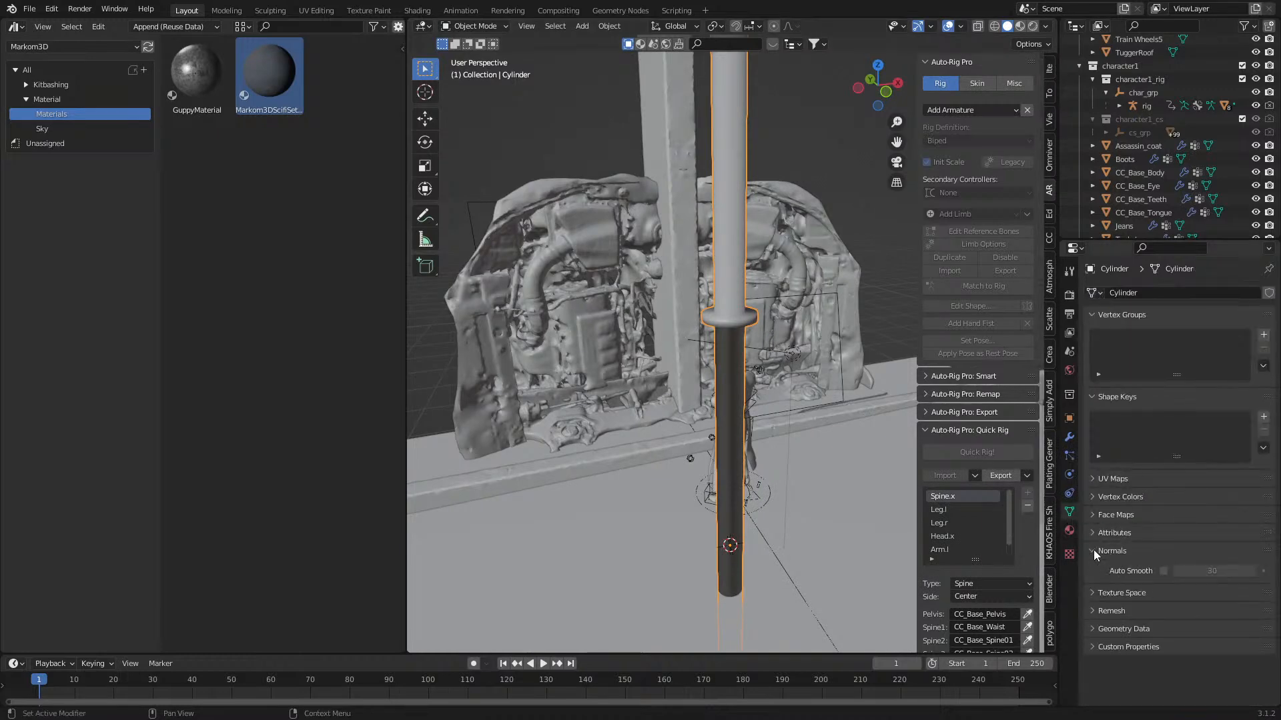
click(1163, 571)
scroll(748, 455, down, 2)
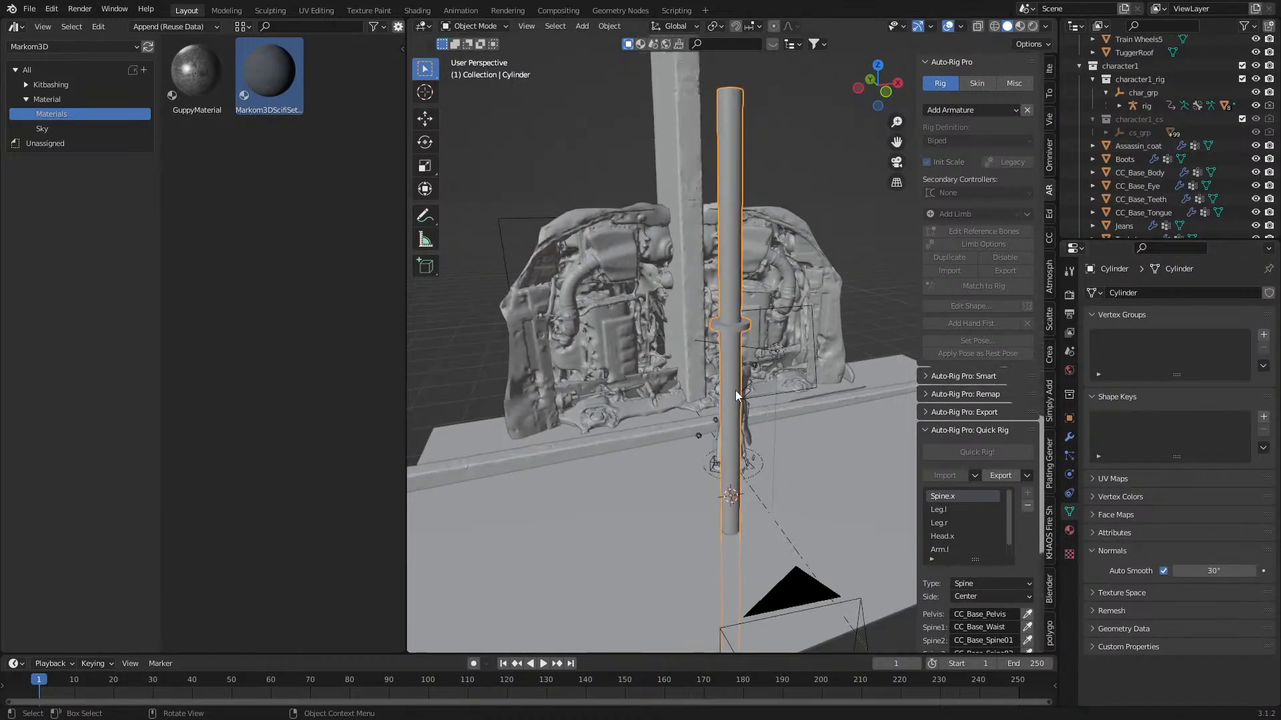
- Add a Bevel modifier to the pole and set its amount to 0.02 m
scroll(736, 395, up, 3)
click(1069, 437)
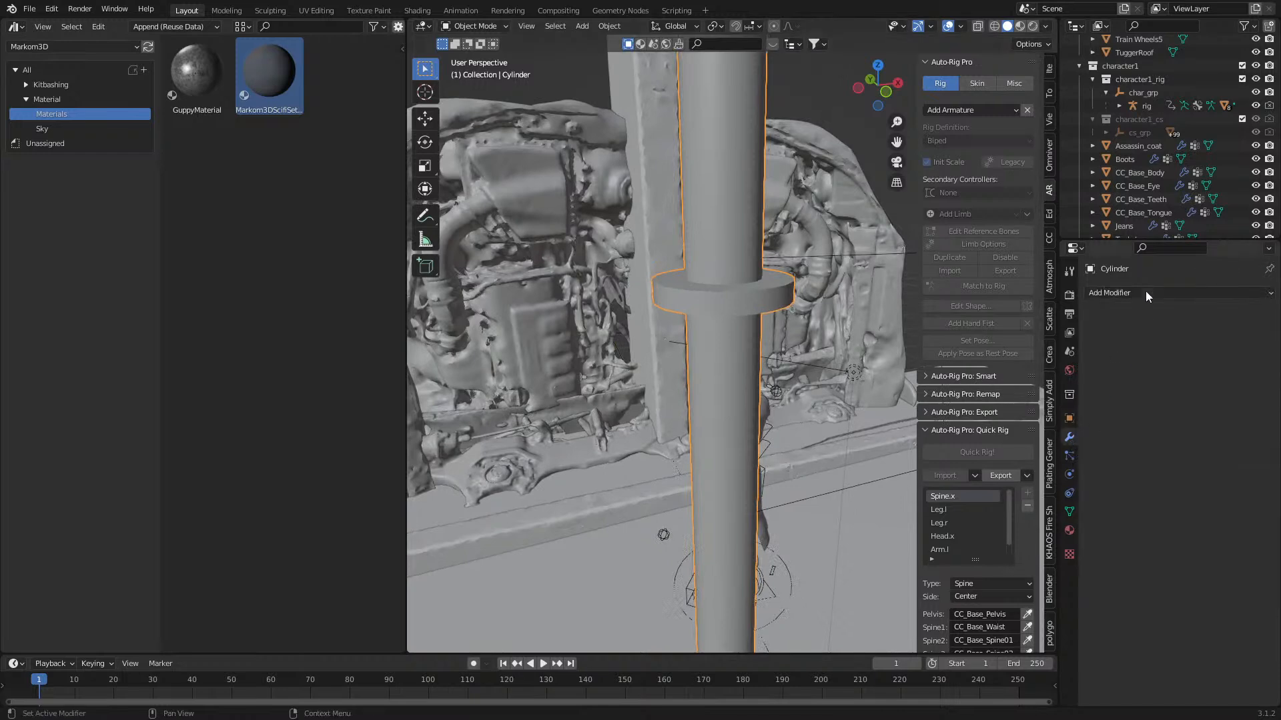
click(1134, 296)
click(1015, 339)
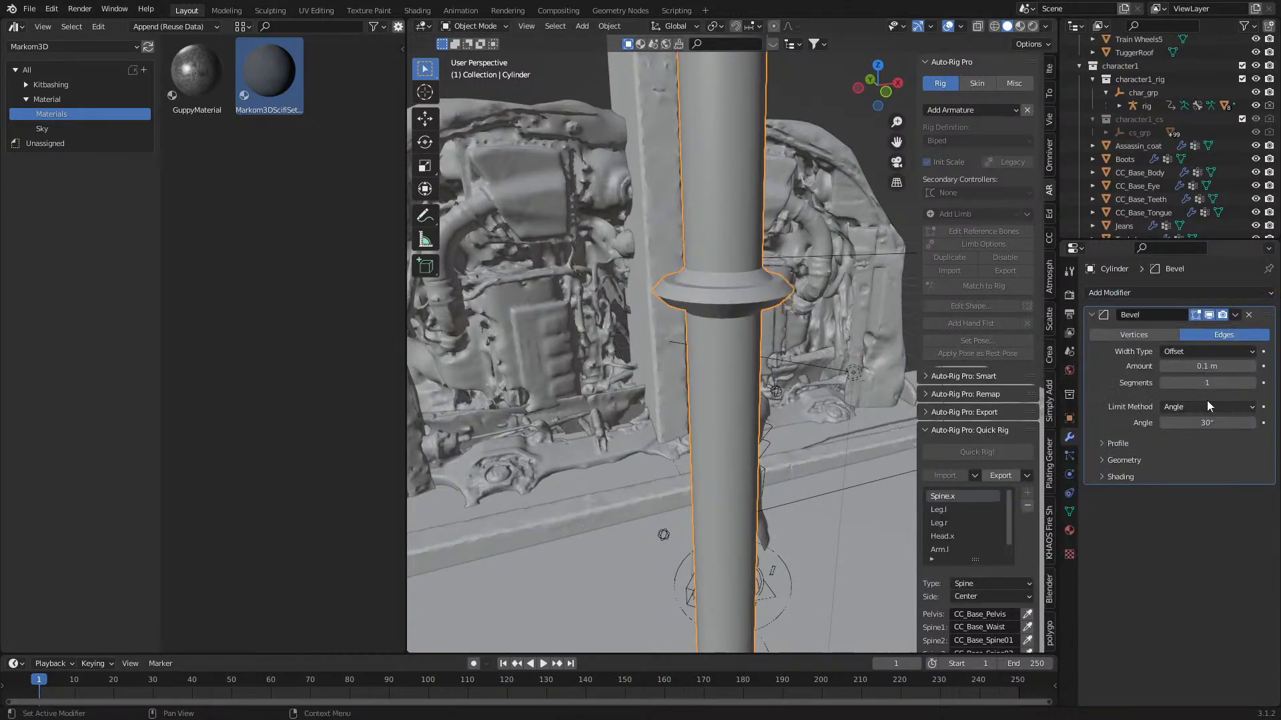
click(1218, 366)
text(.02)
key(Return)
- Reduce the pole's Bevel modifier amount to 0.005 m
click(1218, 371)
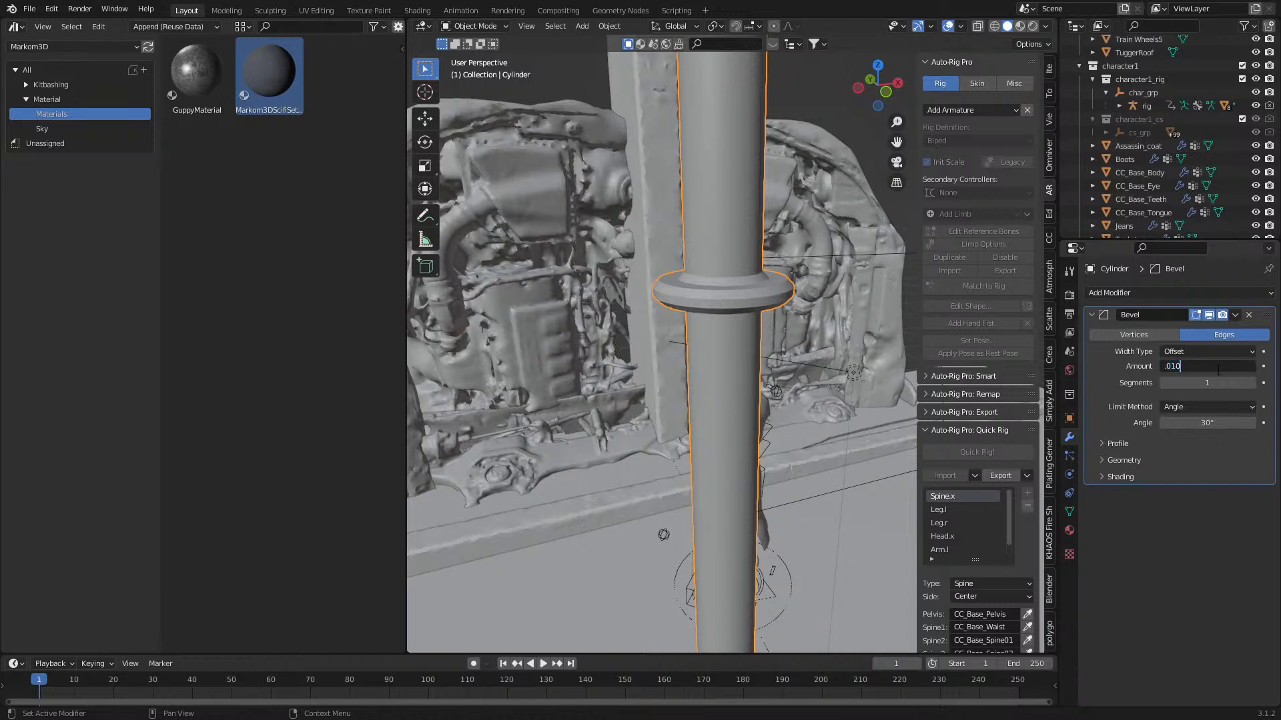
text(.0103)
key(Return)
click(1218, 366)
key(BackSpace)
text(.005)
key(Return)
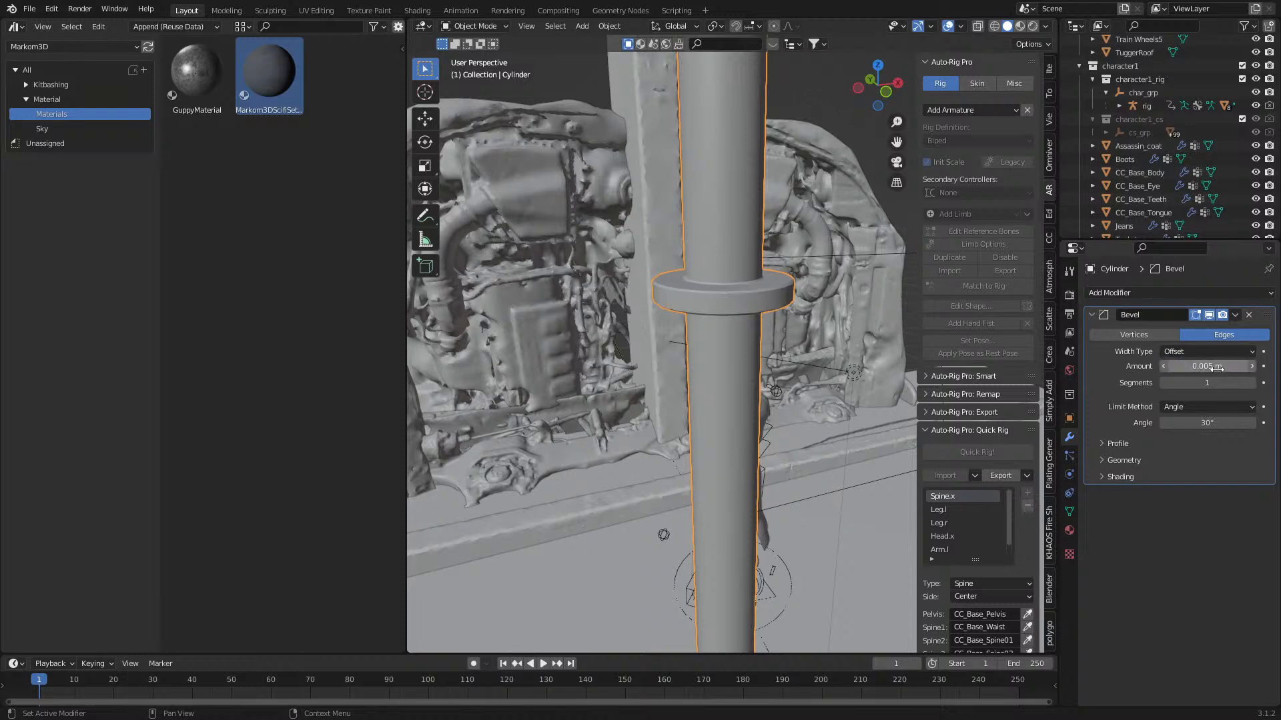
- Move the pole back along Y from the top view, past the low wall to the engines
middle_drag(806, 402, 734, 467)
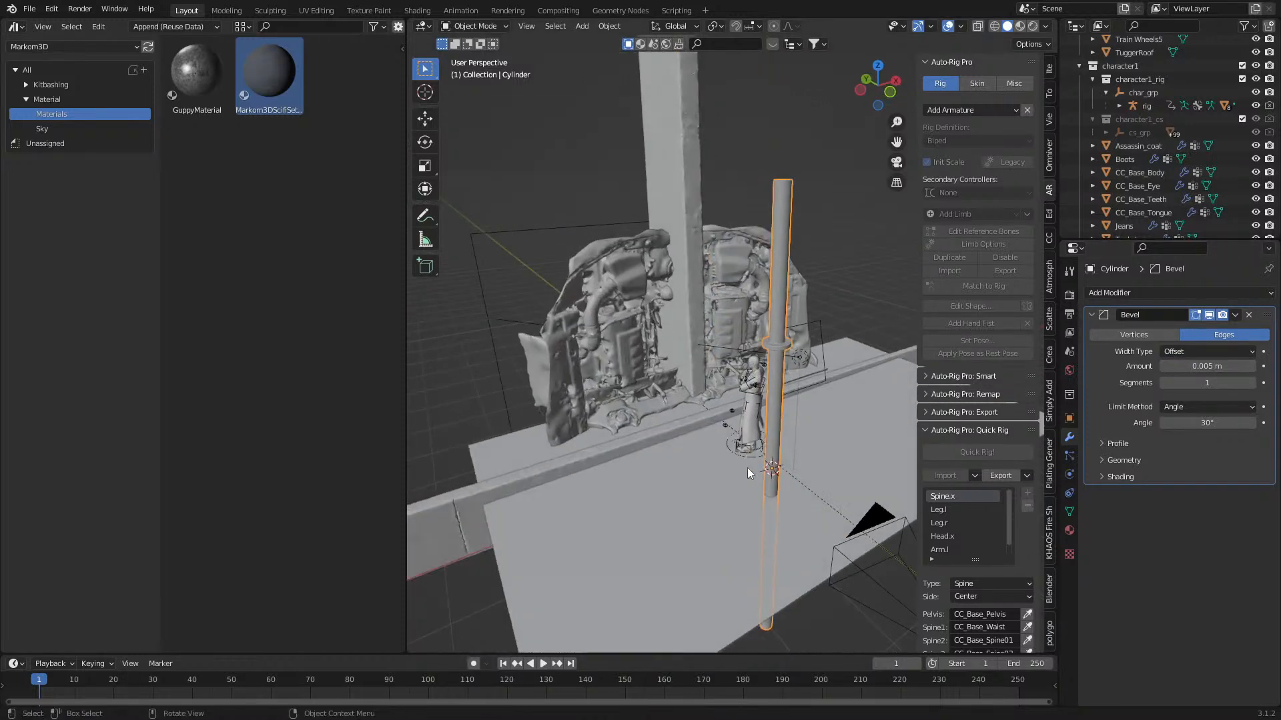
key(KP_7)
key(g)
key(y)
click(767, 303)
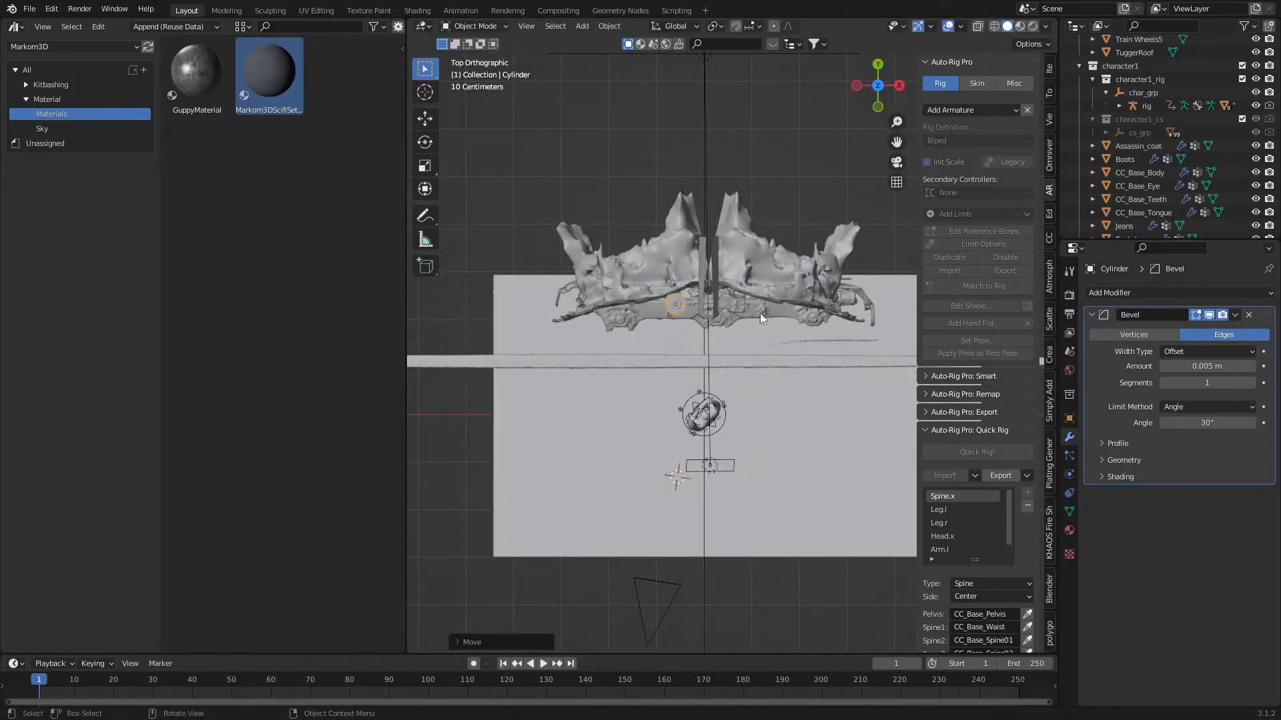
middle_drag(766, 301, 701, 239)
scroll(697, 247, up, 3)
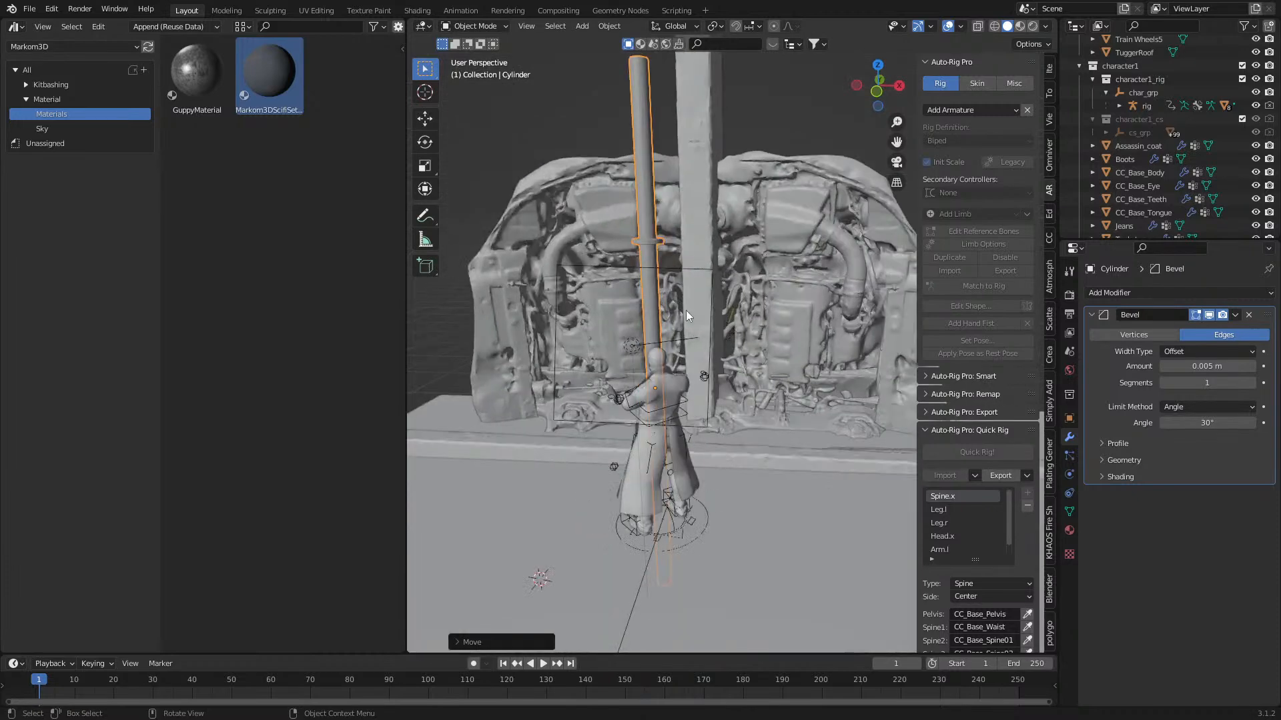
- Shift the pole from the top view so it stands in front of the left engine, beside the cement column
key(KP_7)
key(g)
click(665, 314)
middle_drag(646, 351, 659, 237)
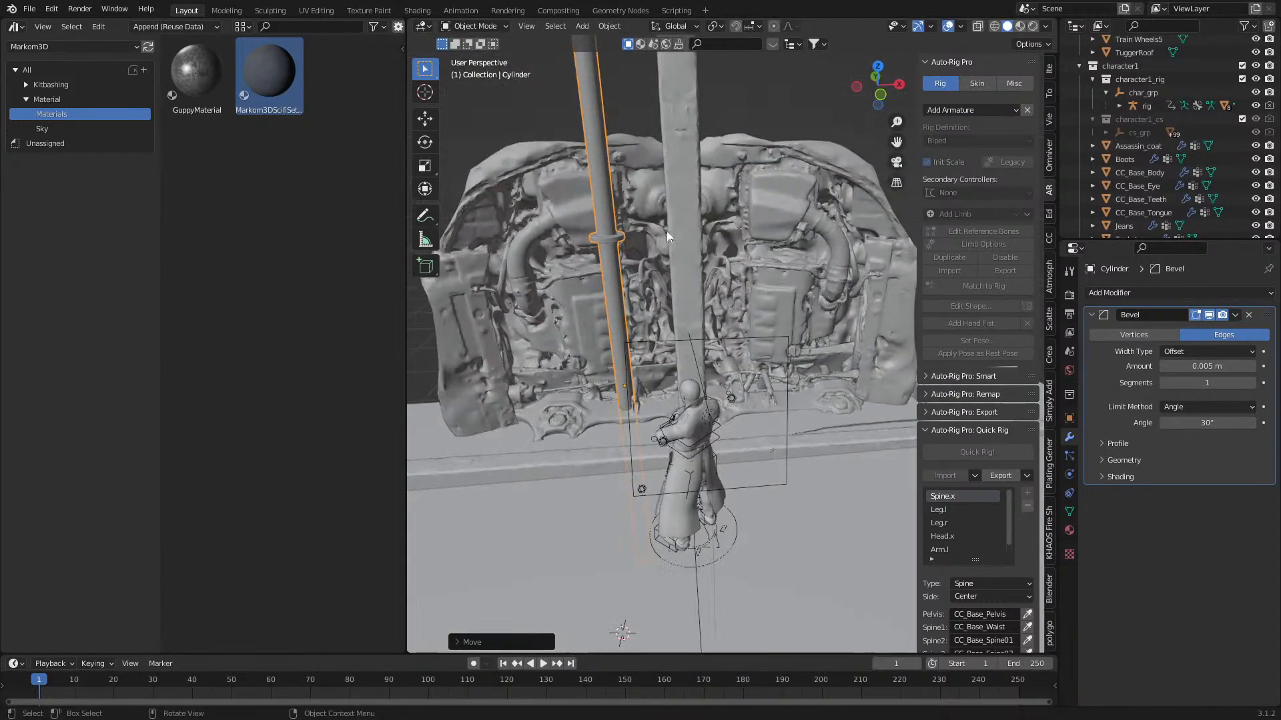
- Duplicate the pole, lower the copy along Z and offset it along X to the left of the original
scroll(659, 274, down, 2)
key(shift+d)
key(z)
click(673, 363)
key(shift+d)
key(y)
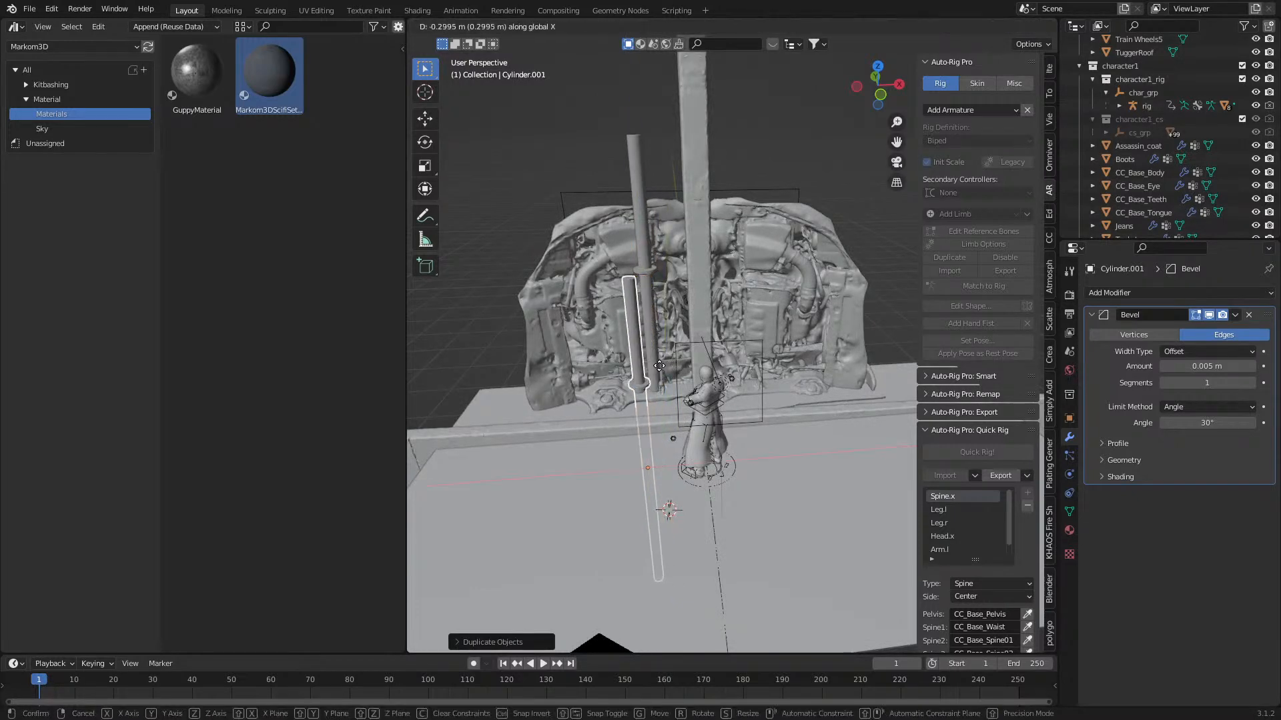
click(620, 303)
- Raise the copied pole's top face about 2.35 m along Z in Edit Mode and return to Object Mode
key(Tab)
key(3)
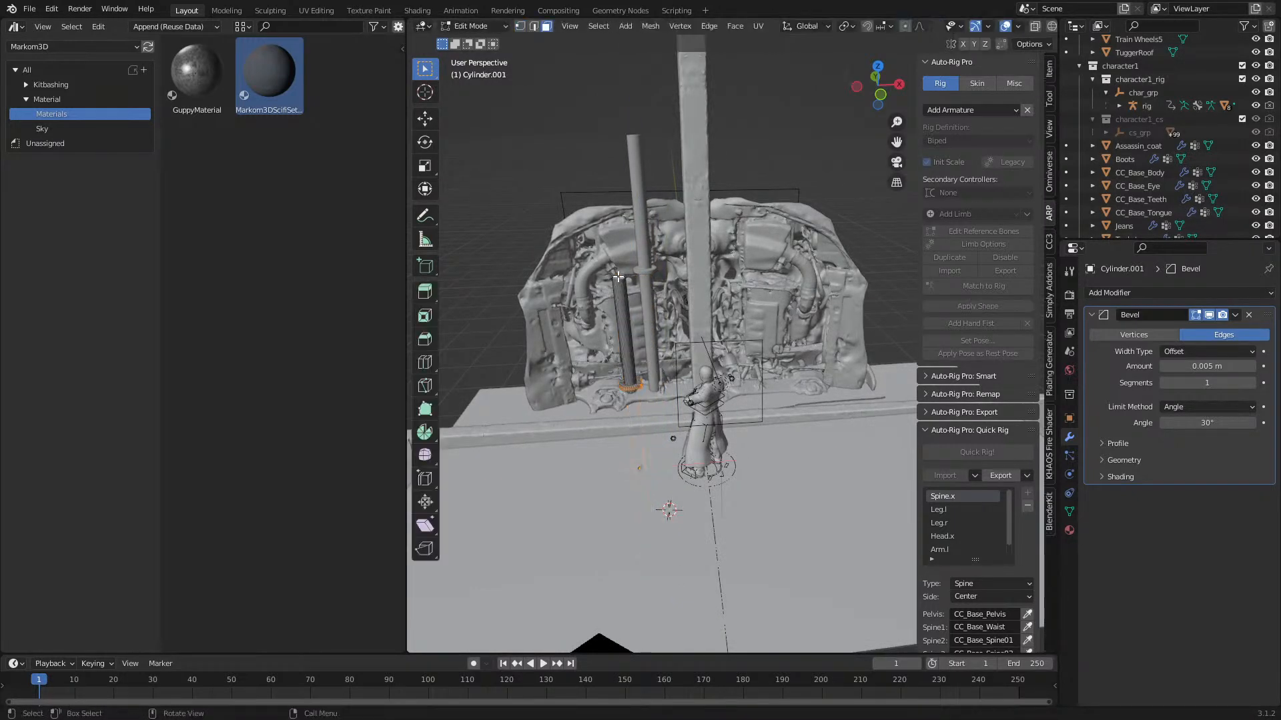
key(g)
key(z)
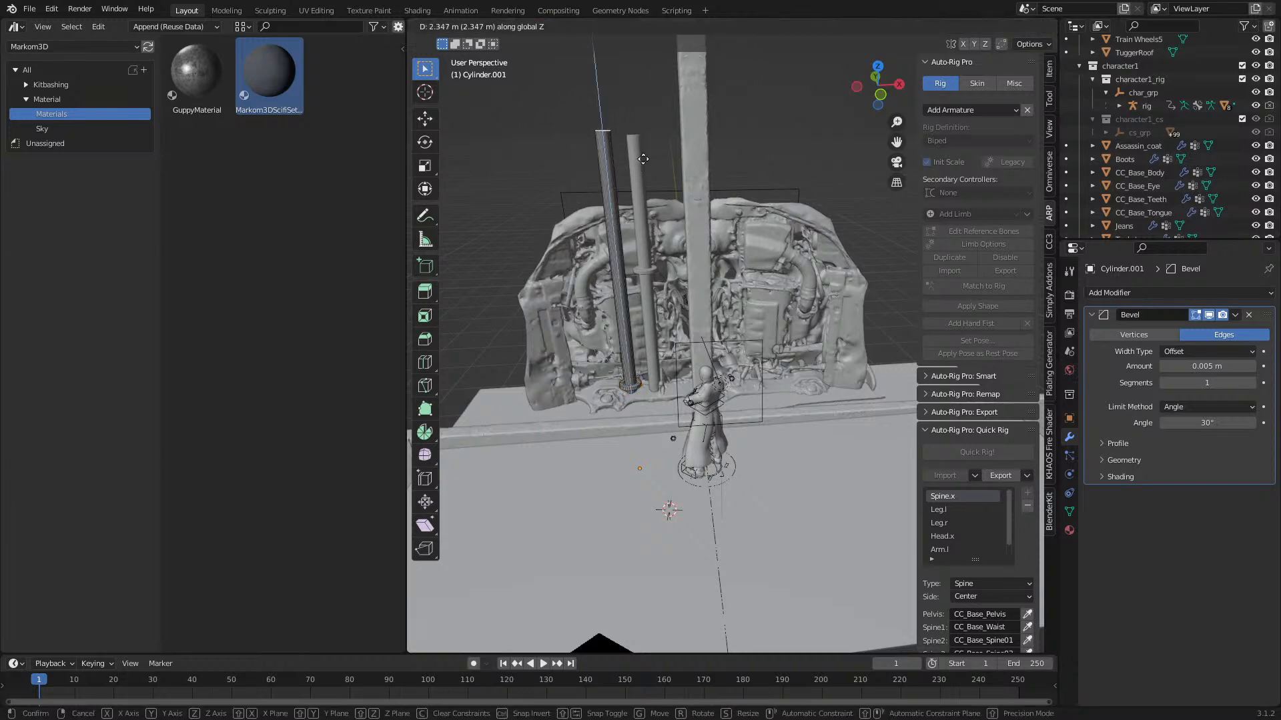
click(645, 164)
scroll(639, 259, down, 4)
key(Tab)
scroll(648, 360, up, 5)
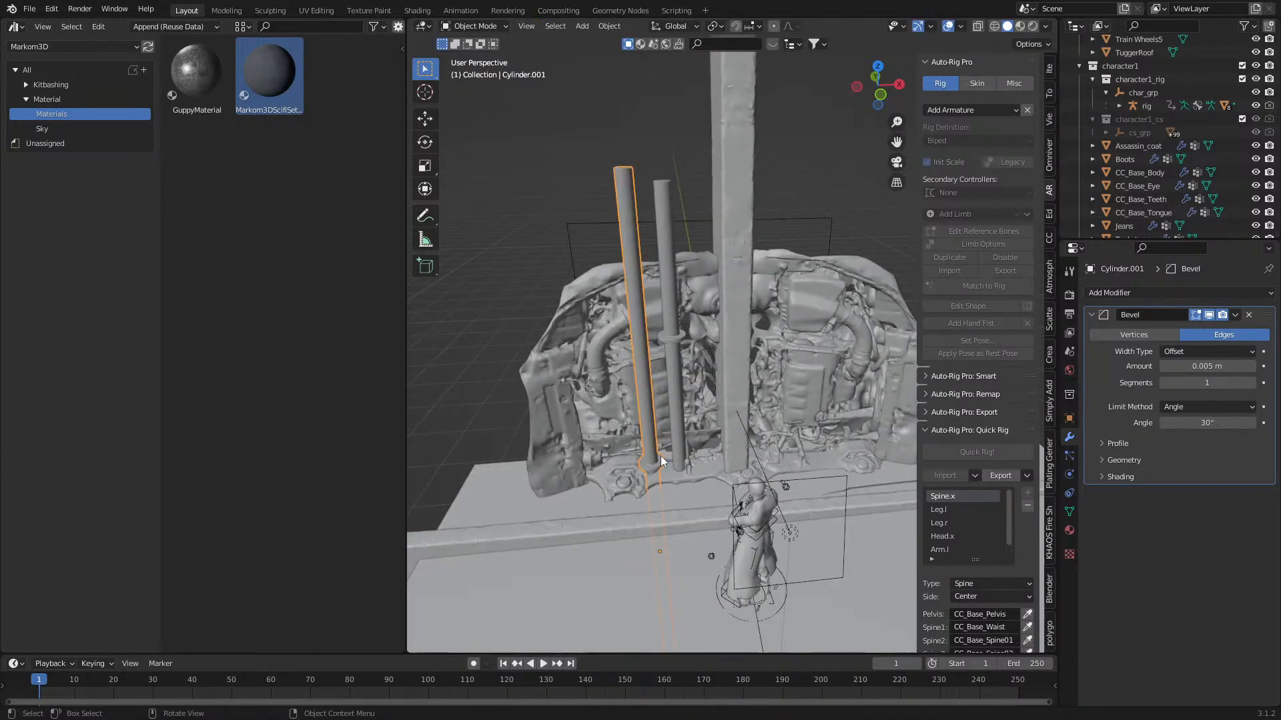
- Duplicate the extended pole about 2.55 m along X to the other side of the cement column and raise it along Z
key(shift+d)
key(x)
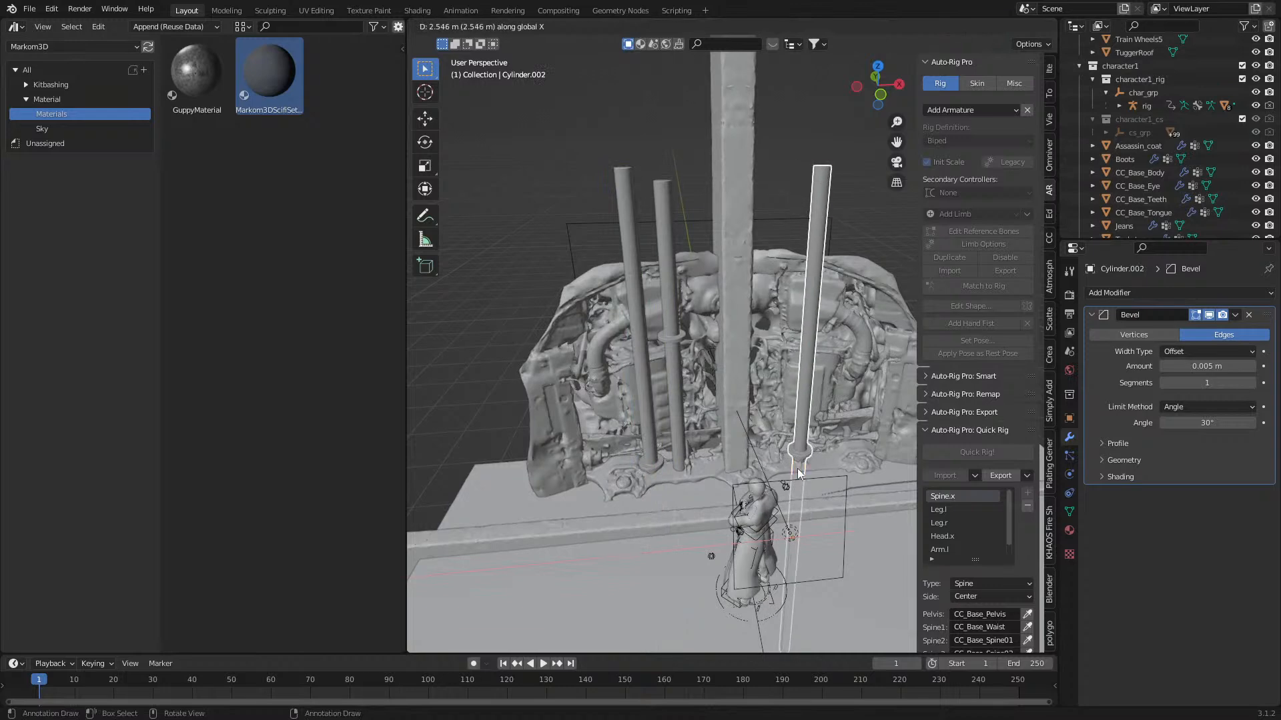
click(797, 468)
key(g)
key(z)
click(796, 353)
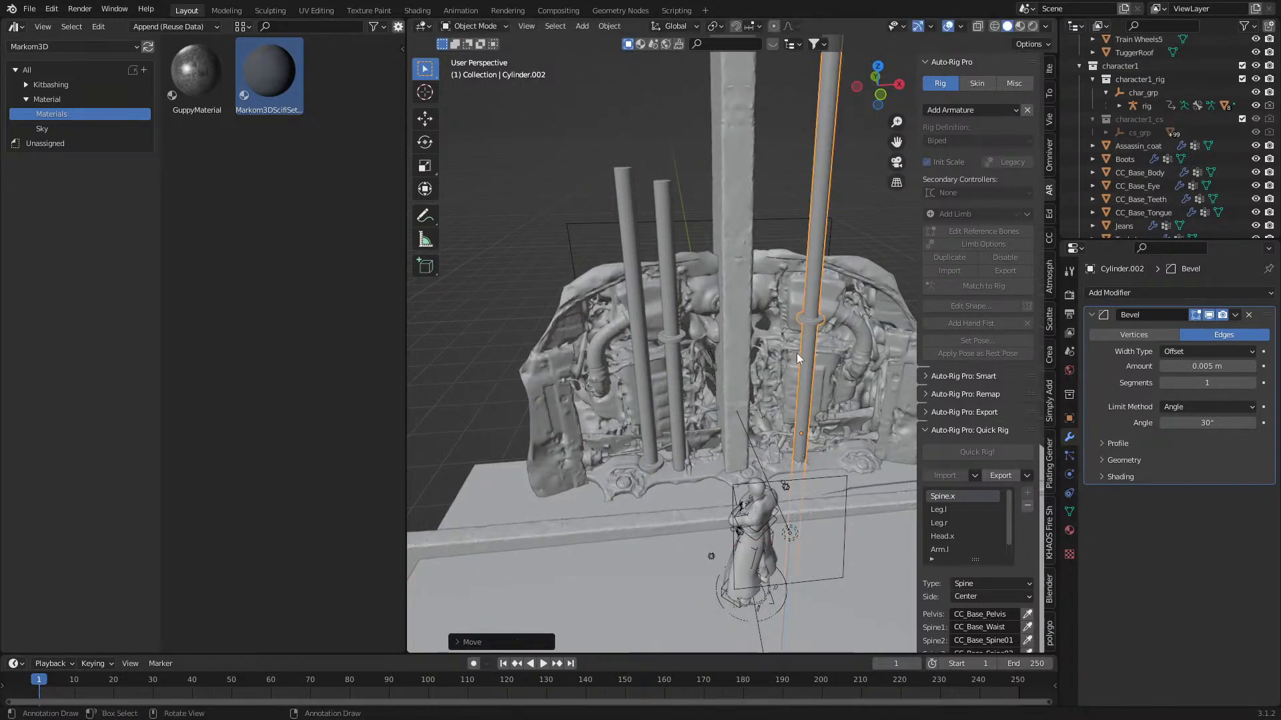
- In the camera view, move the original pole along X closer to its left neighbour and lower it about 0.13 m
key(KP_0)
click(639, 430)
key(g)
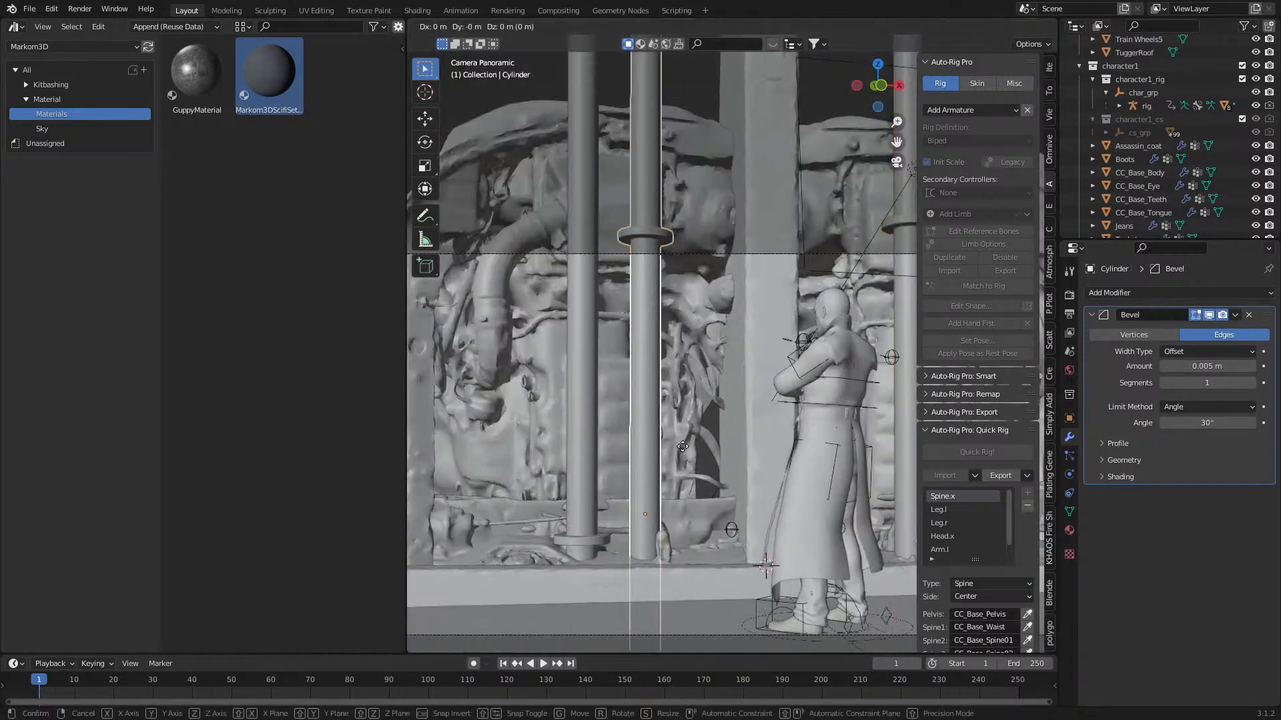
key(x)
click(666, 449)
key(g)
key(z)
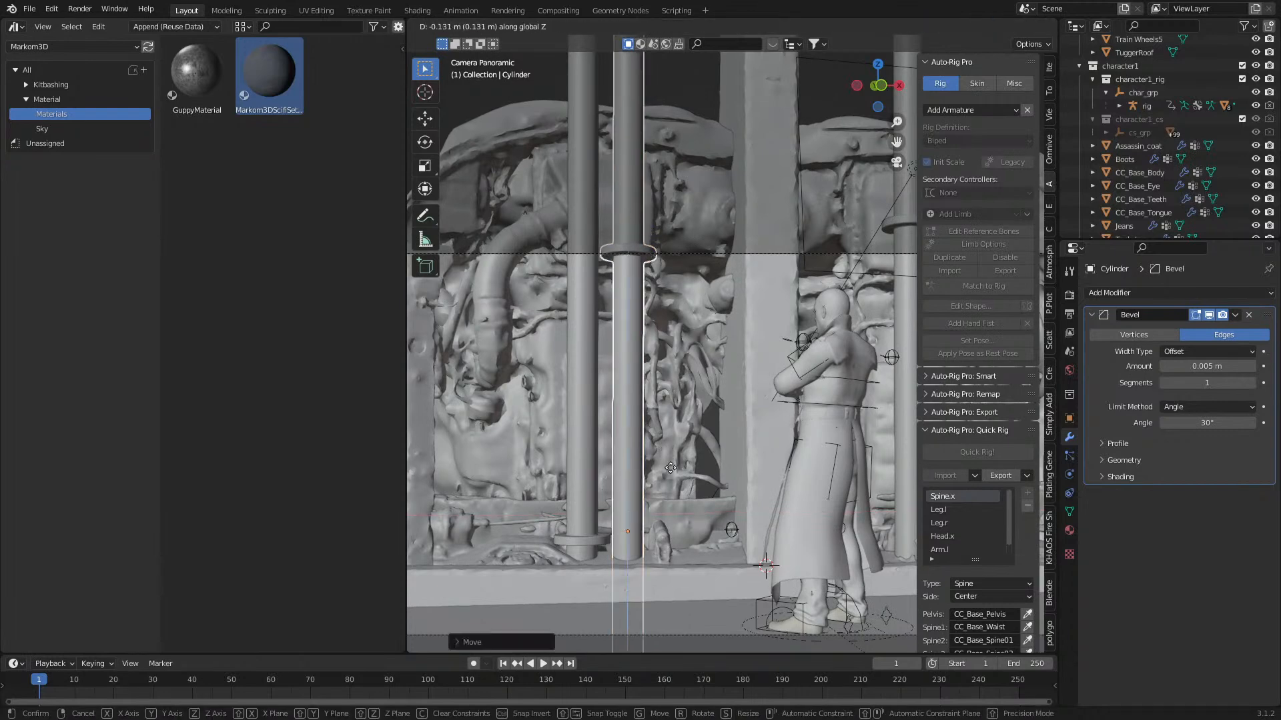
click(672, 471)
- Lower the pole right of the character about 0.27 m along Z to match the other collar height, and render the image
shift+middle_drag(746, 438, 619, 455)
click(789, 247)
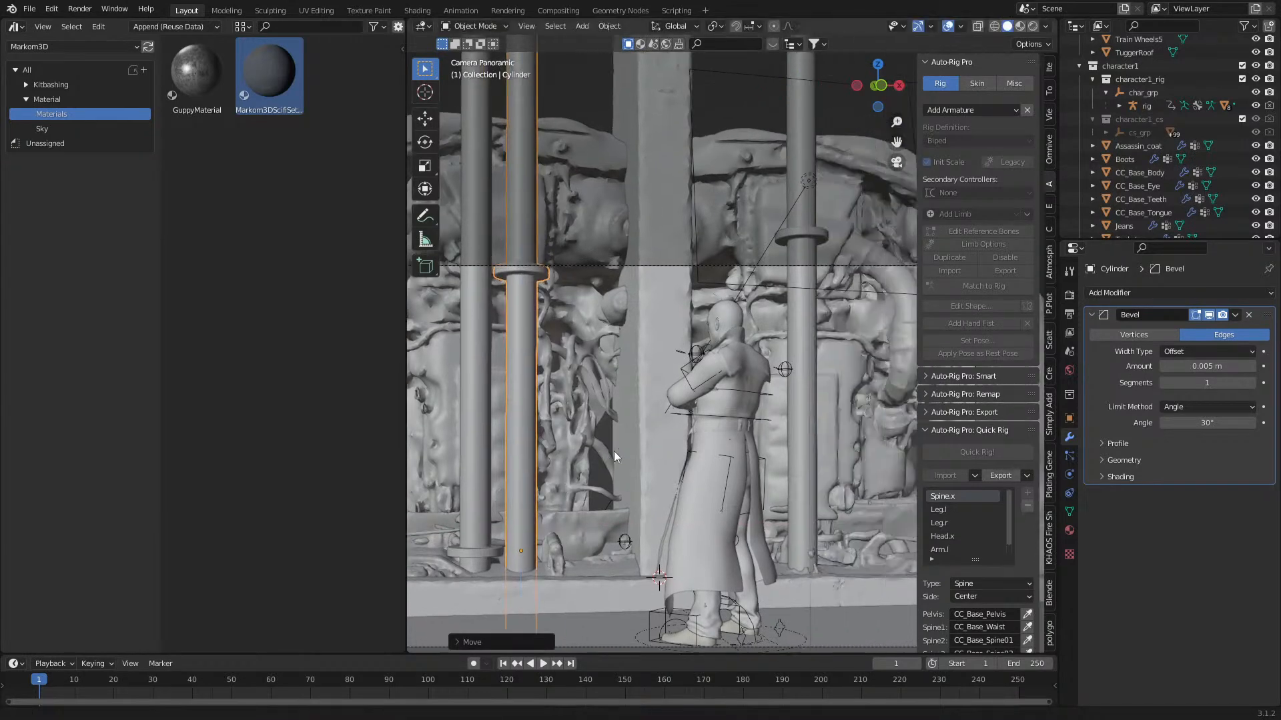
key(g)
key(z)
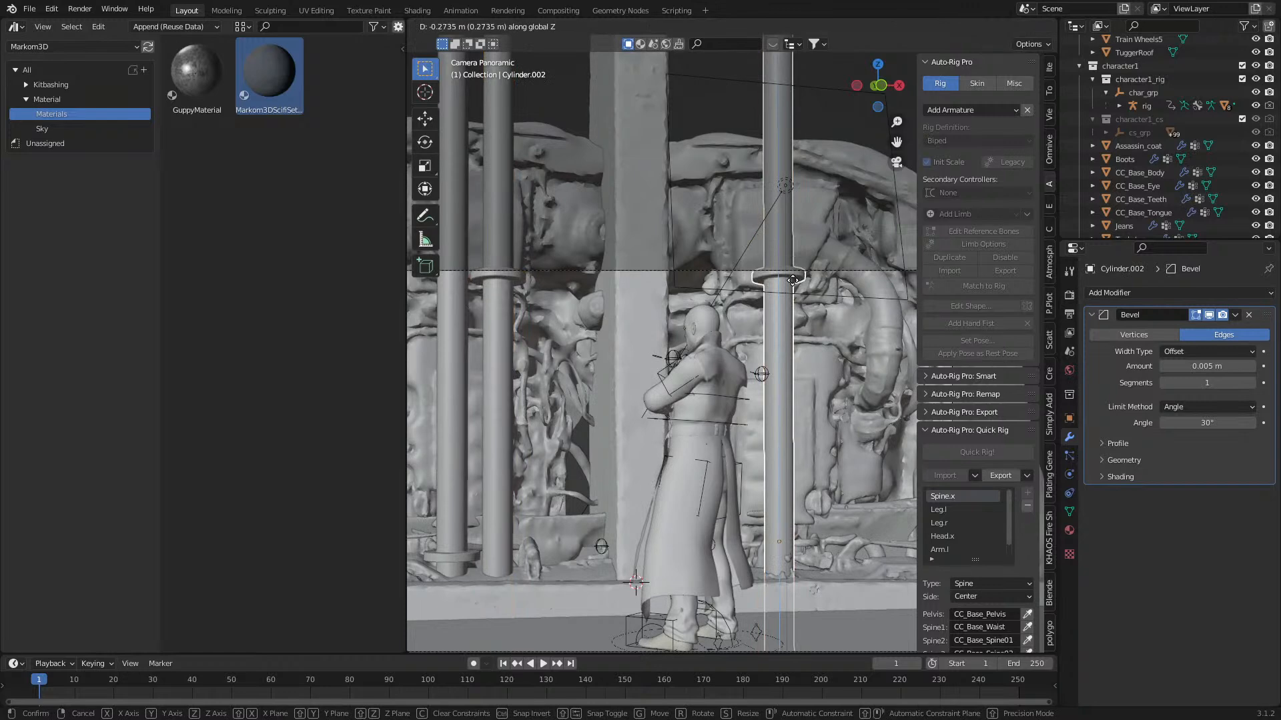
click(663, 326)
key(F12)
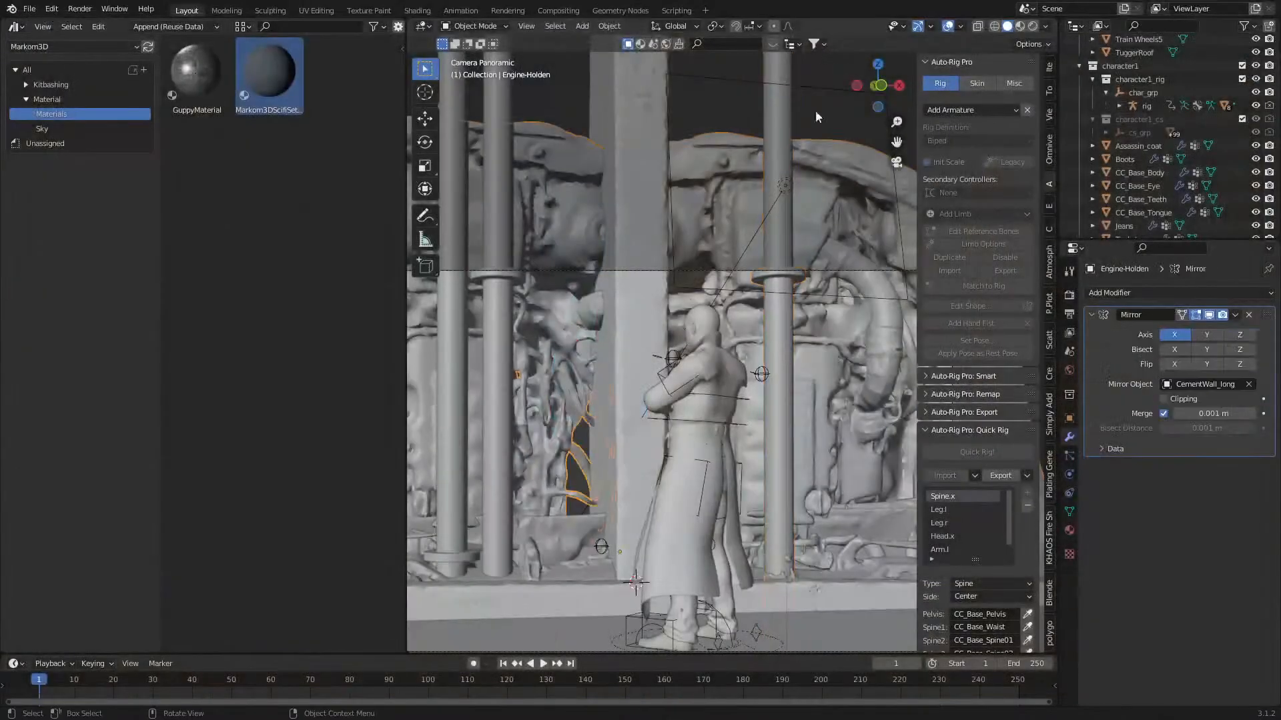
- Check the scene's normals with the Face Orientation overlay and switch the overlay off again
click(961, 27)
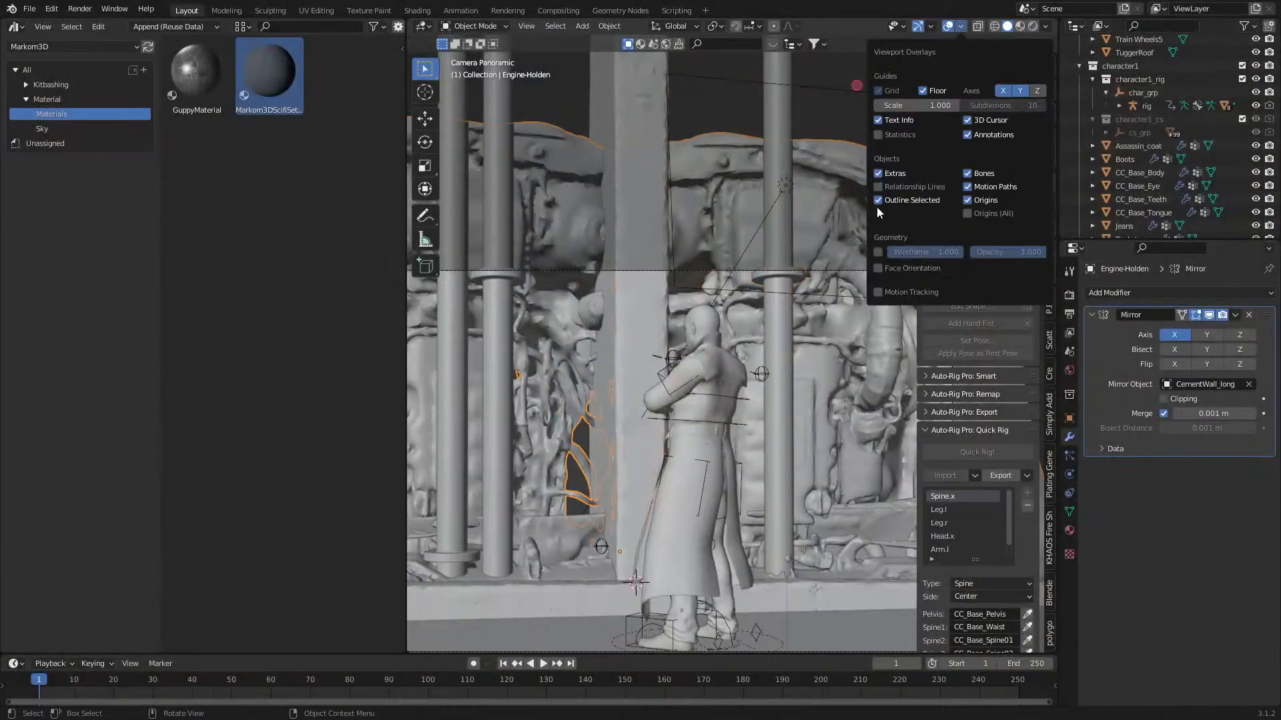
click(878, 267)
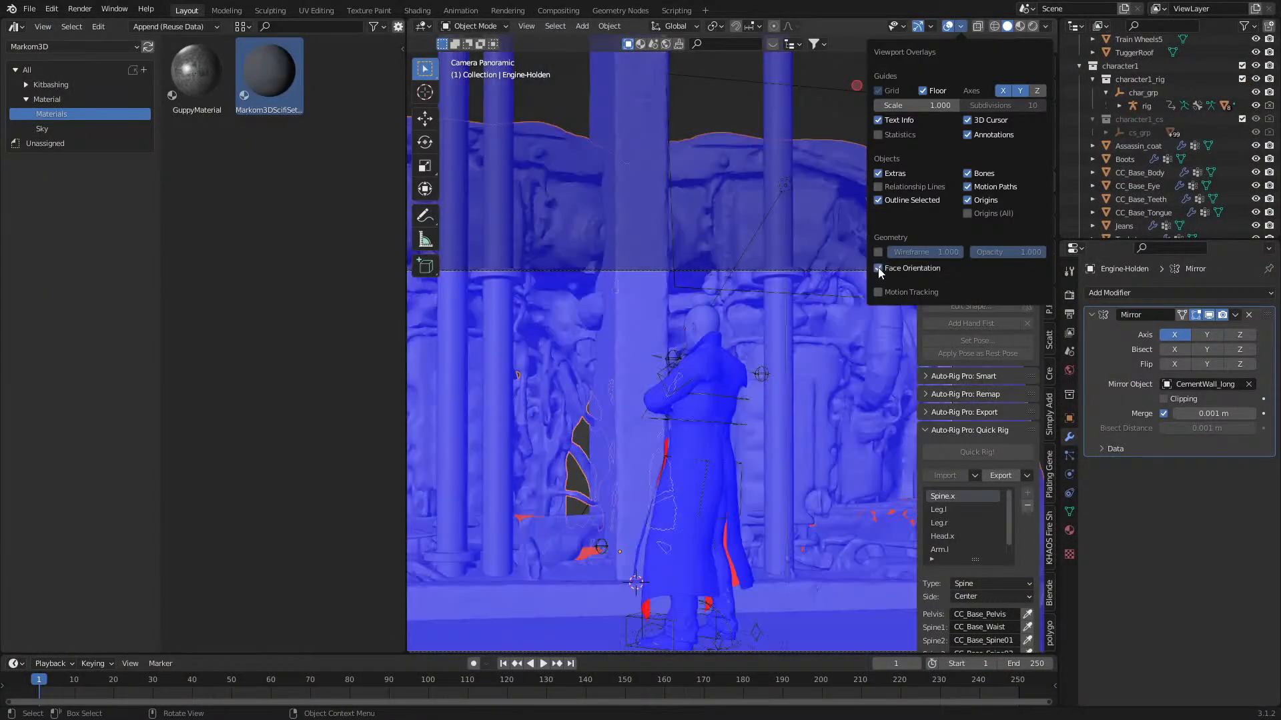
click(877, 268)
- Apply the library's GuppyMaterial to the pole right of the character and check the materials of the two left poles
click(779, 371)
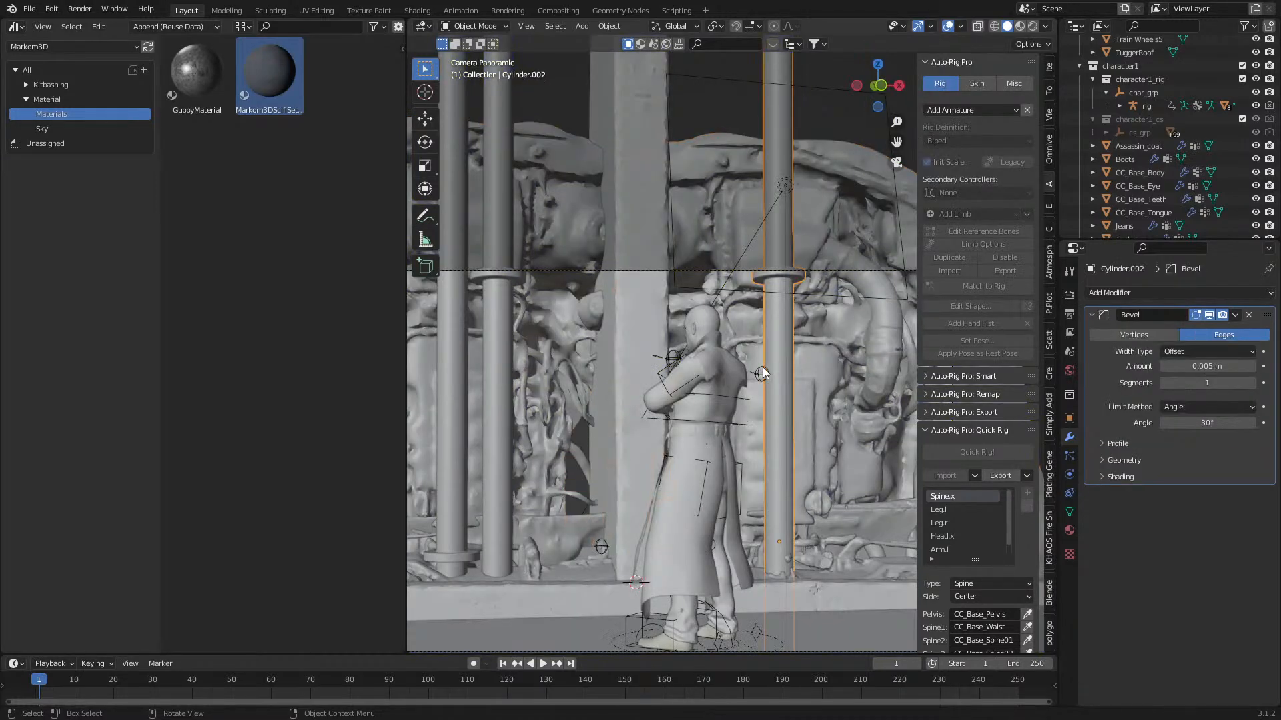
drag(183, 83, 778, 341)
click(475, 273)
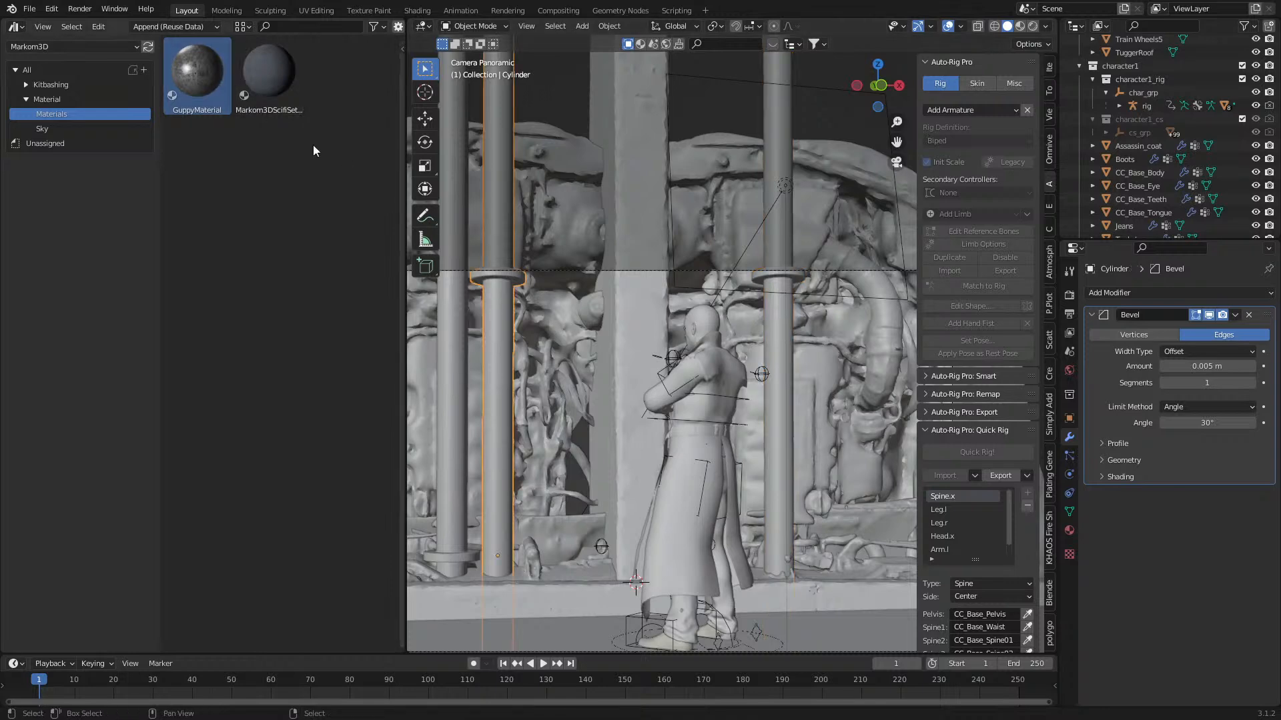
click(1068, 532)
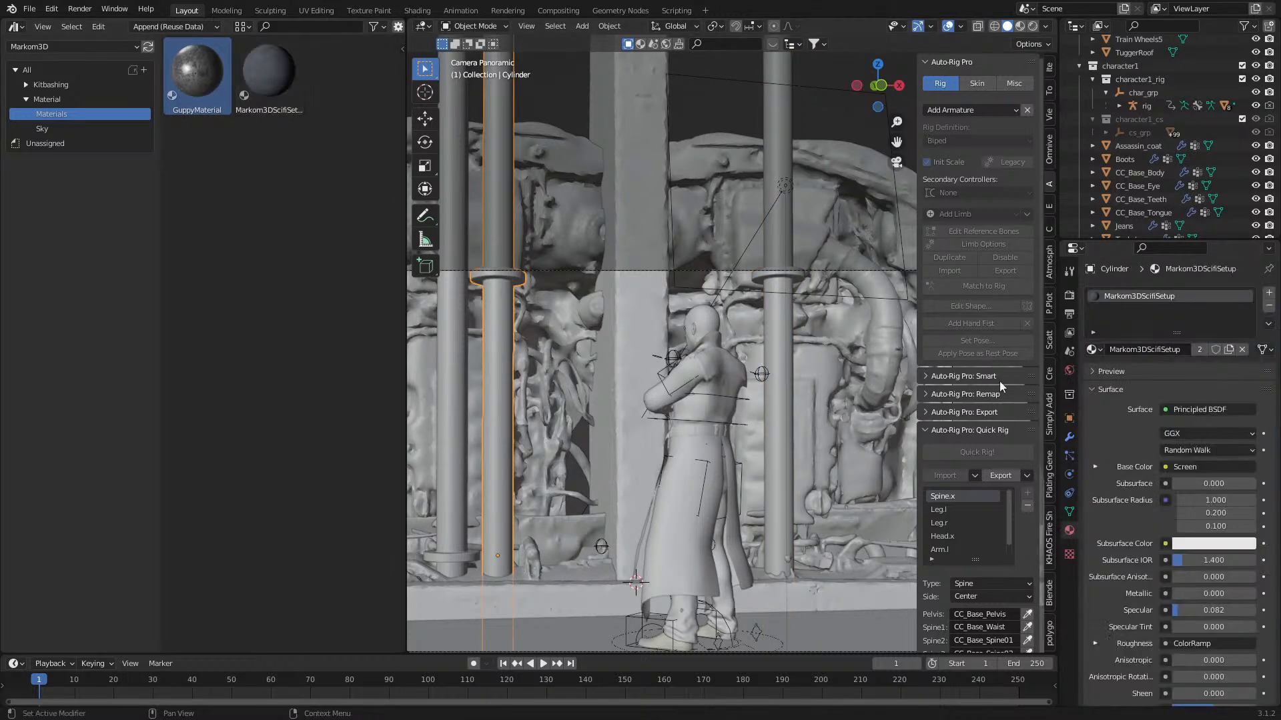
click(458, 385)
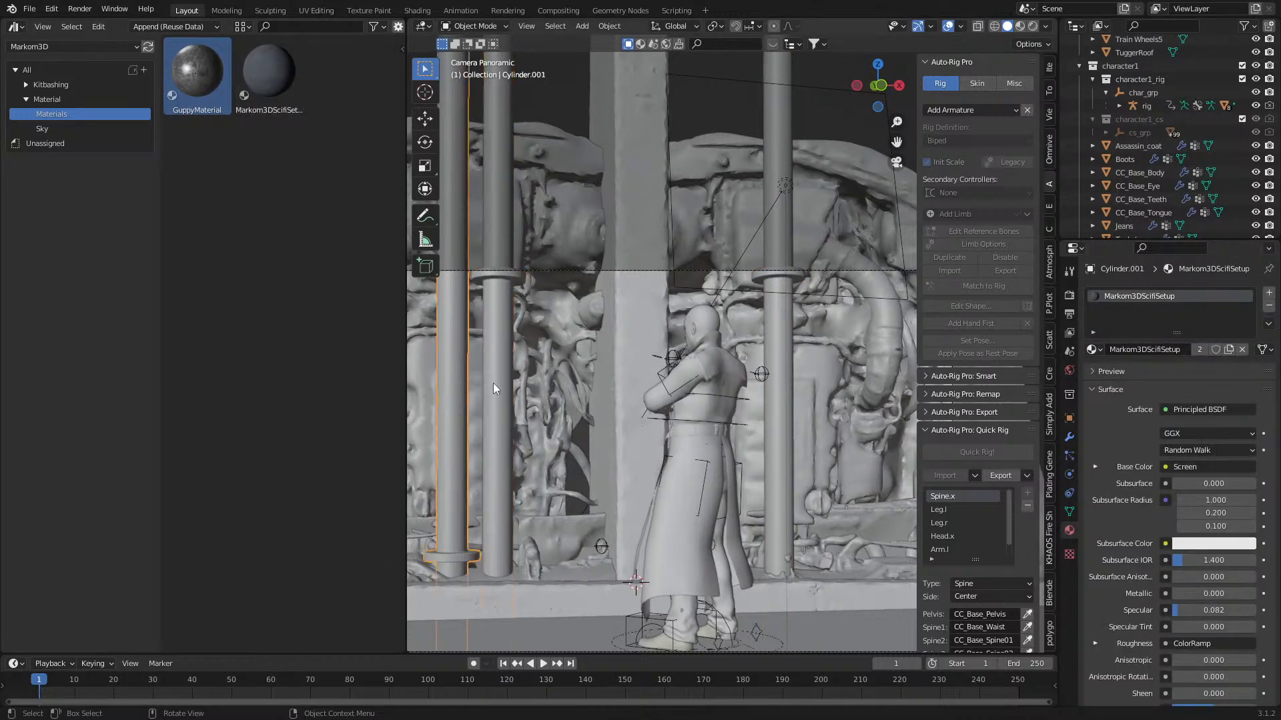
click(774, 359)
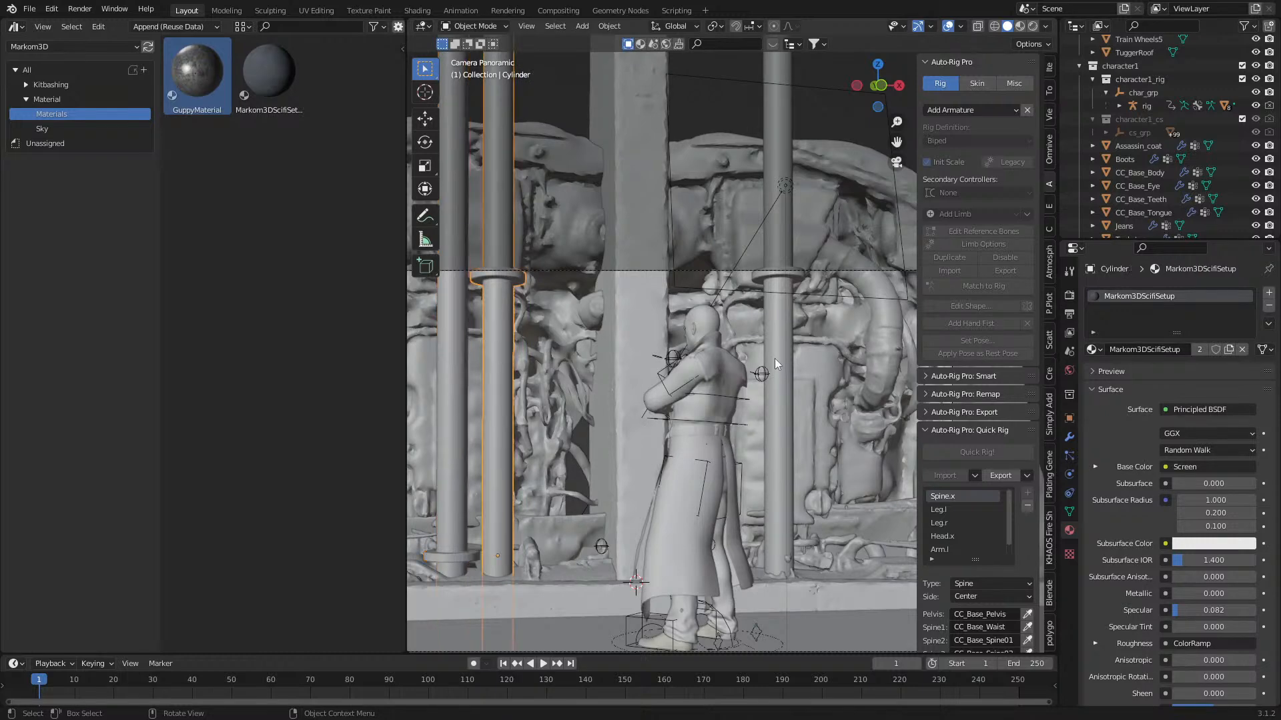
- Select all three poles with the right one active and copy its GuppyMaterial to the two left poles
shift+click(493, 377)
shift+click(451, 378)
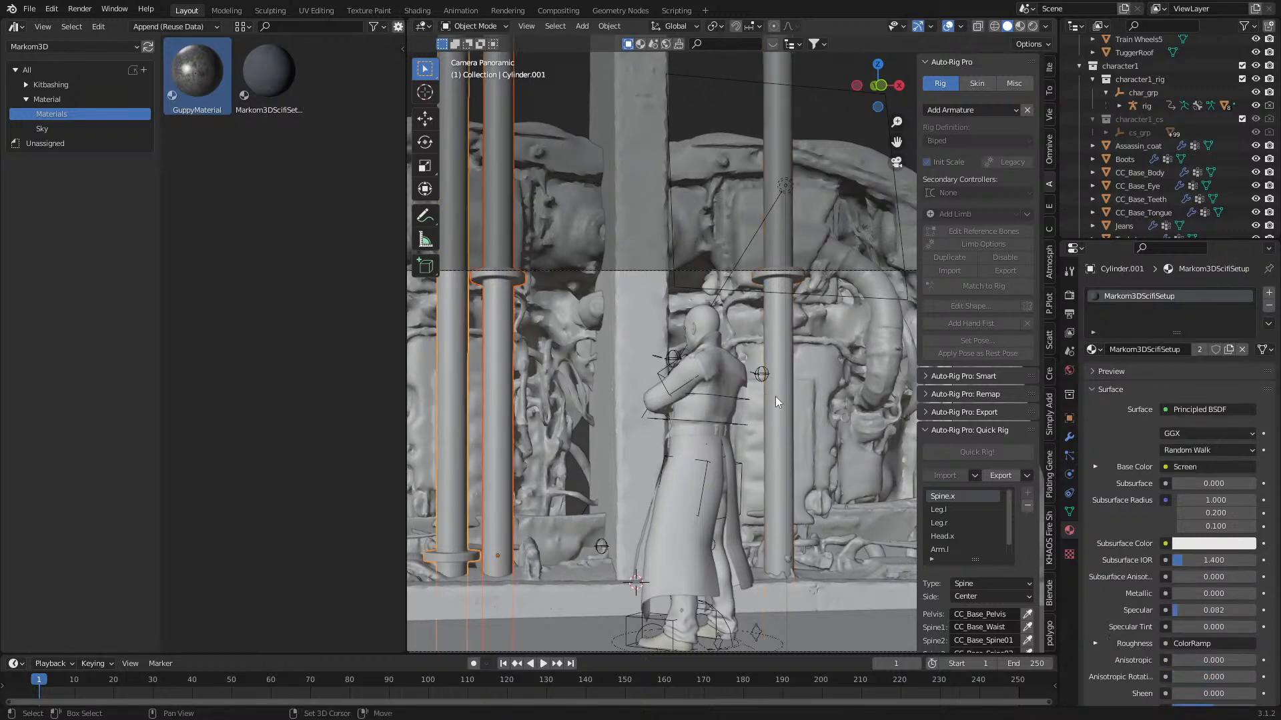
shift+click(771, 395)
click(1269, 307)
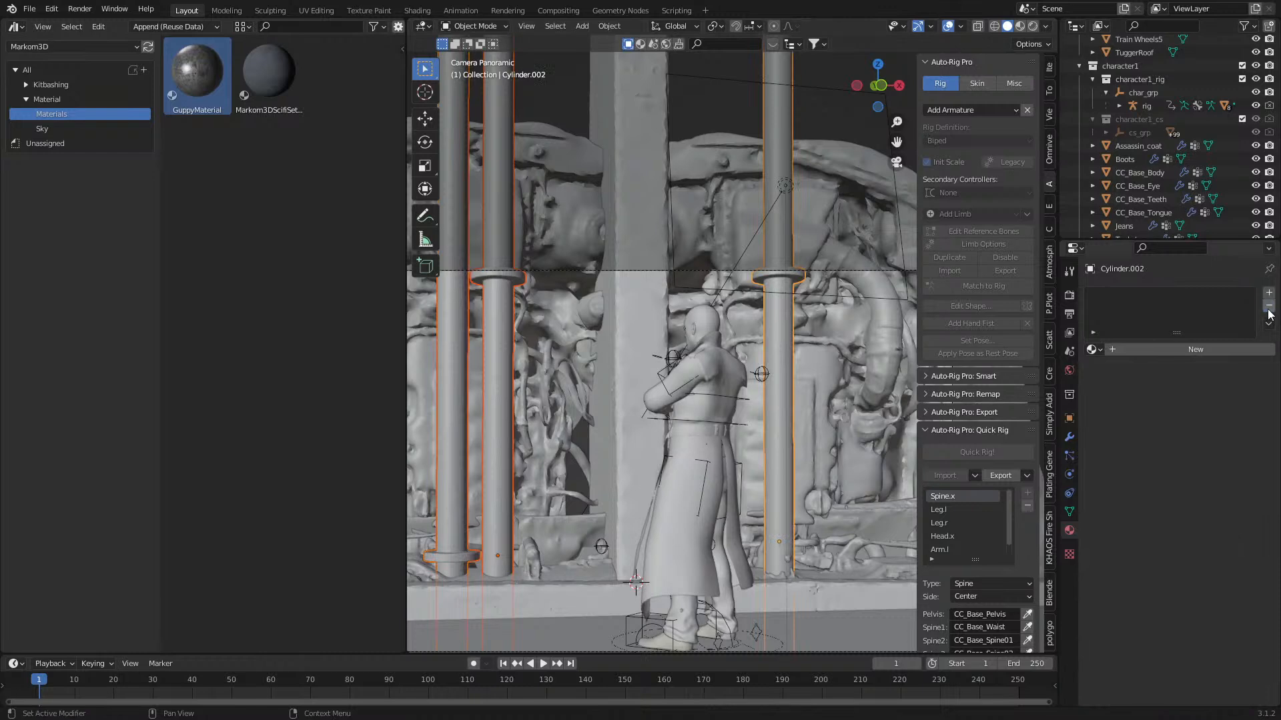
key(ctrl+z)
click(1268, 323)
click(1220, 355)
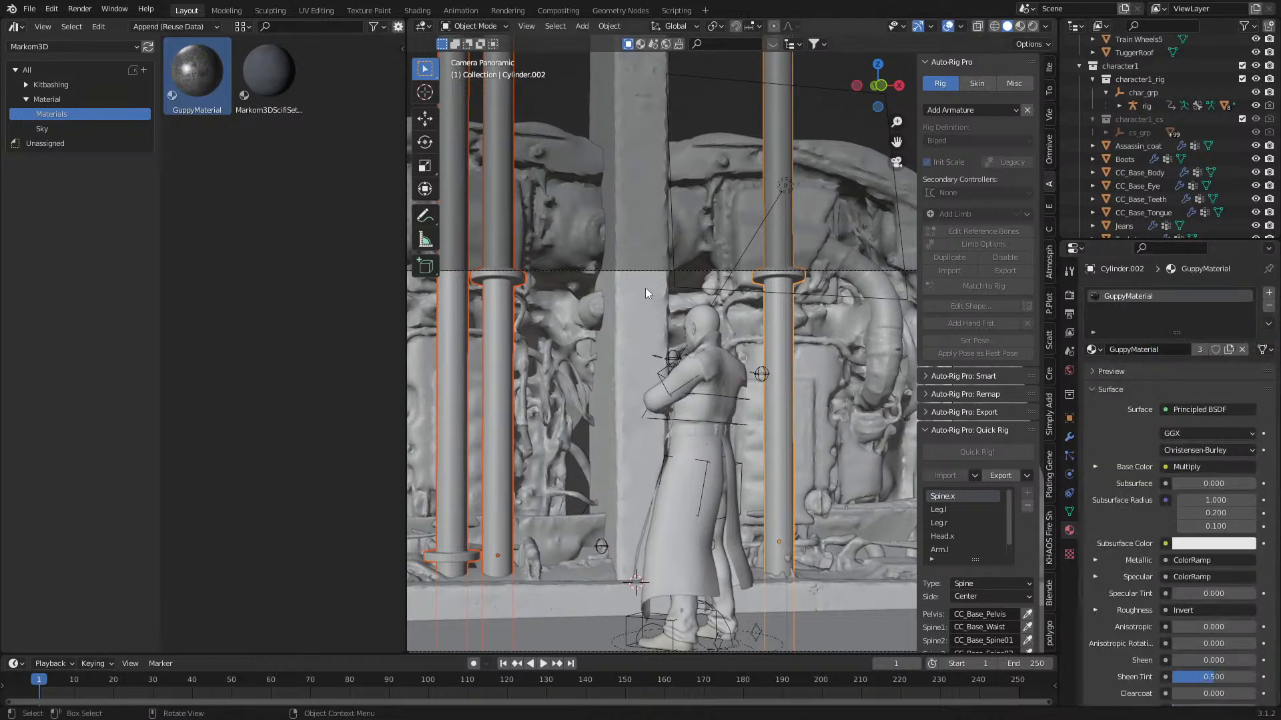
- With the viewport in rendered shading and the asset browser closed, save the file and render the image
click(1032, 26)
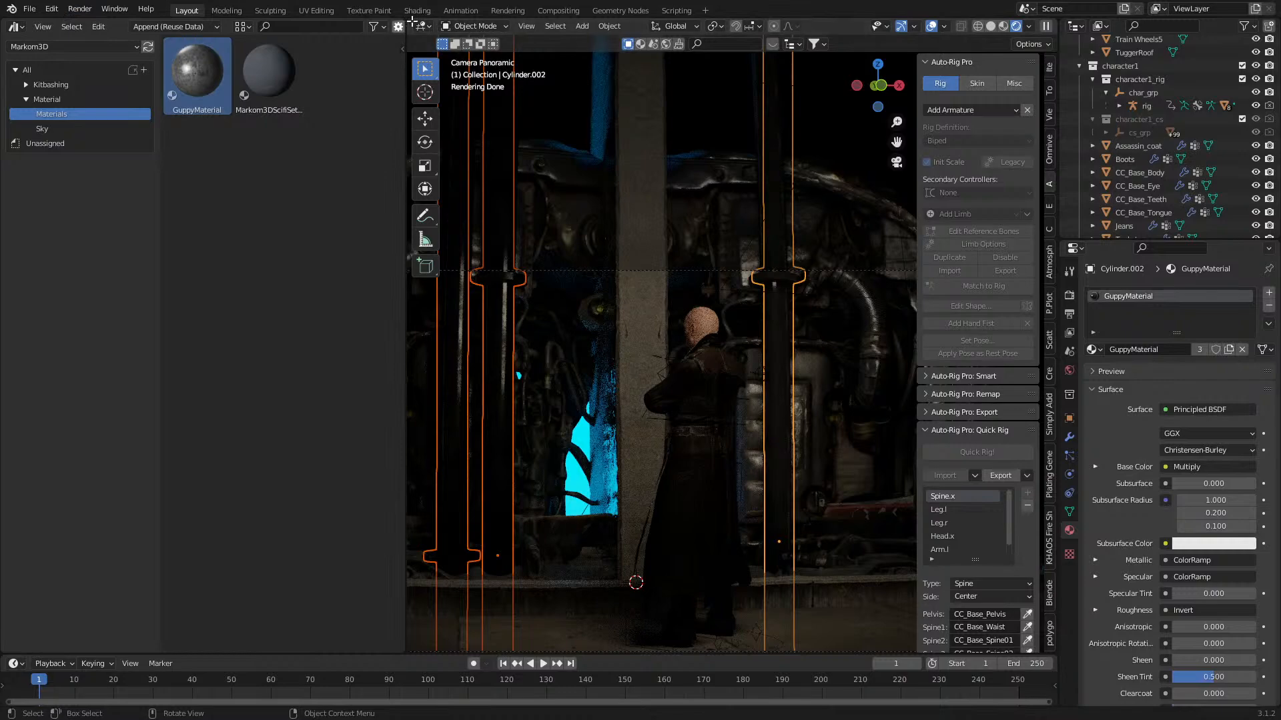
drag(412, 21, 353, 40)
key(ctrl+s)
key(F12)
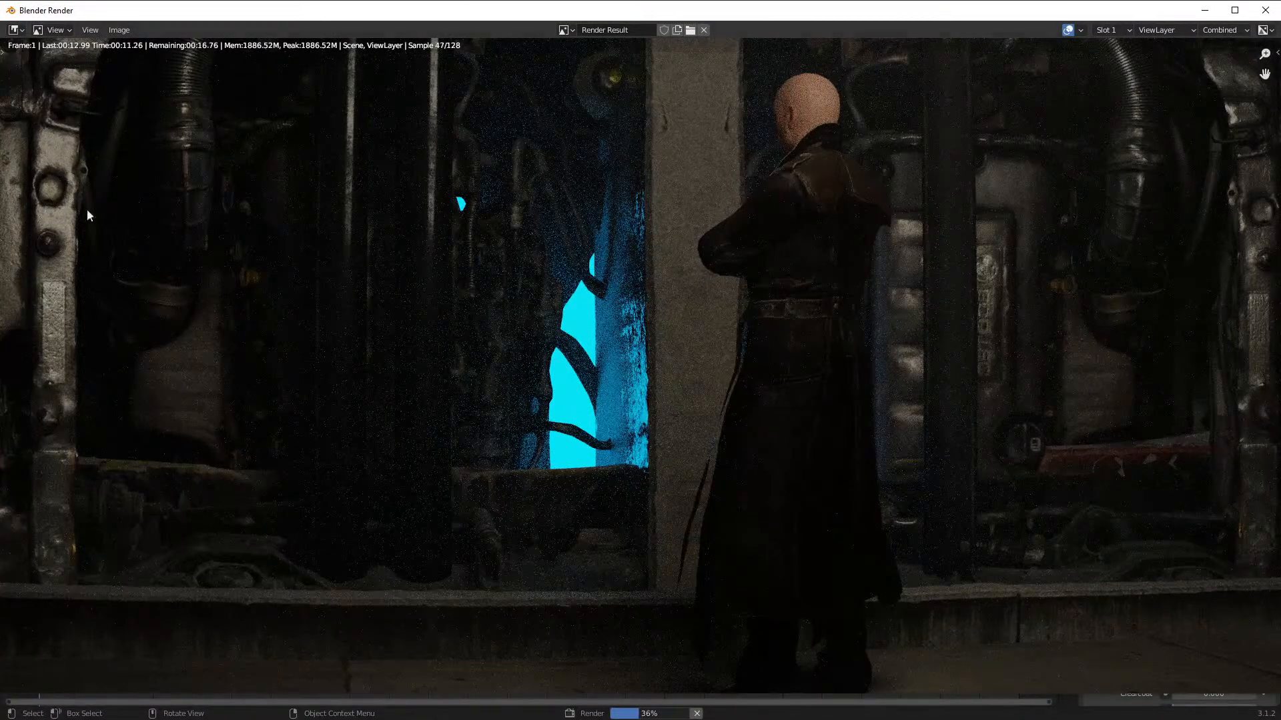
- Switch to File Explorer, go to the FelFiles folder in Library and open the Moths Blender file
key(alt+Tab)
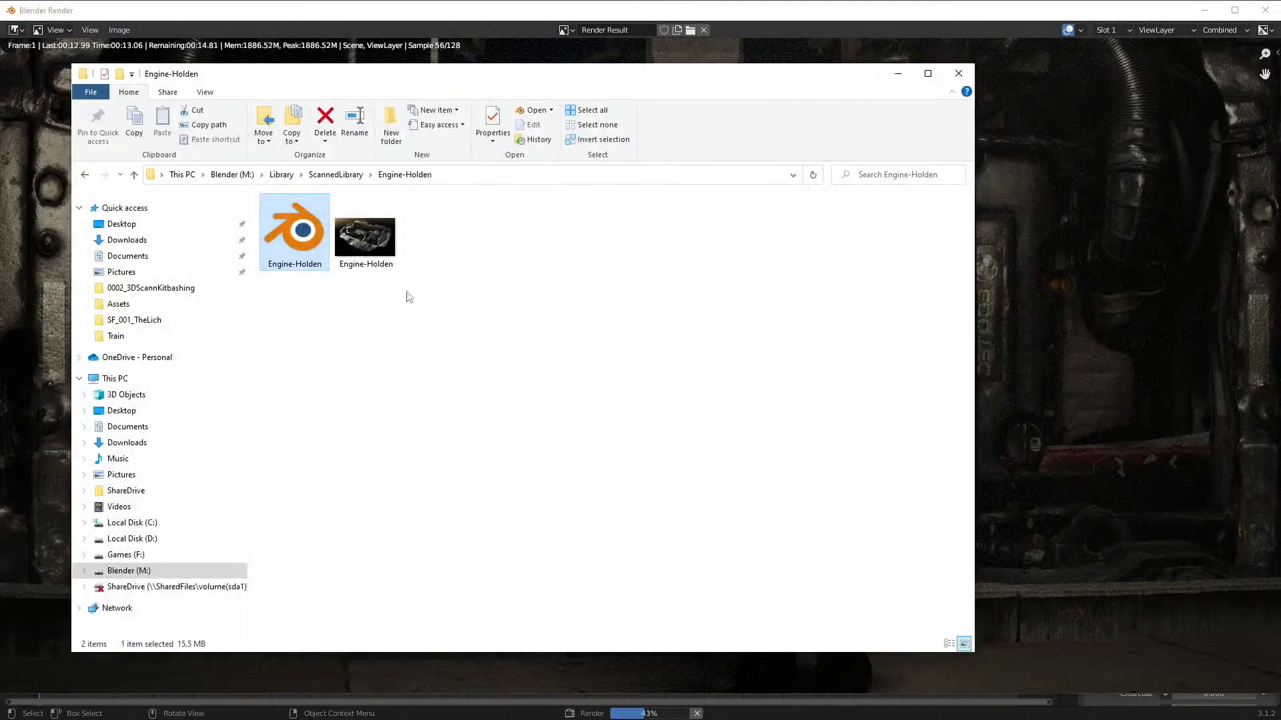
click(332, 178)
click(281, 174)
click(314, 247)
double_click(313, 247)
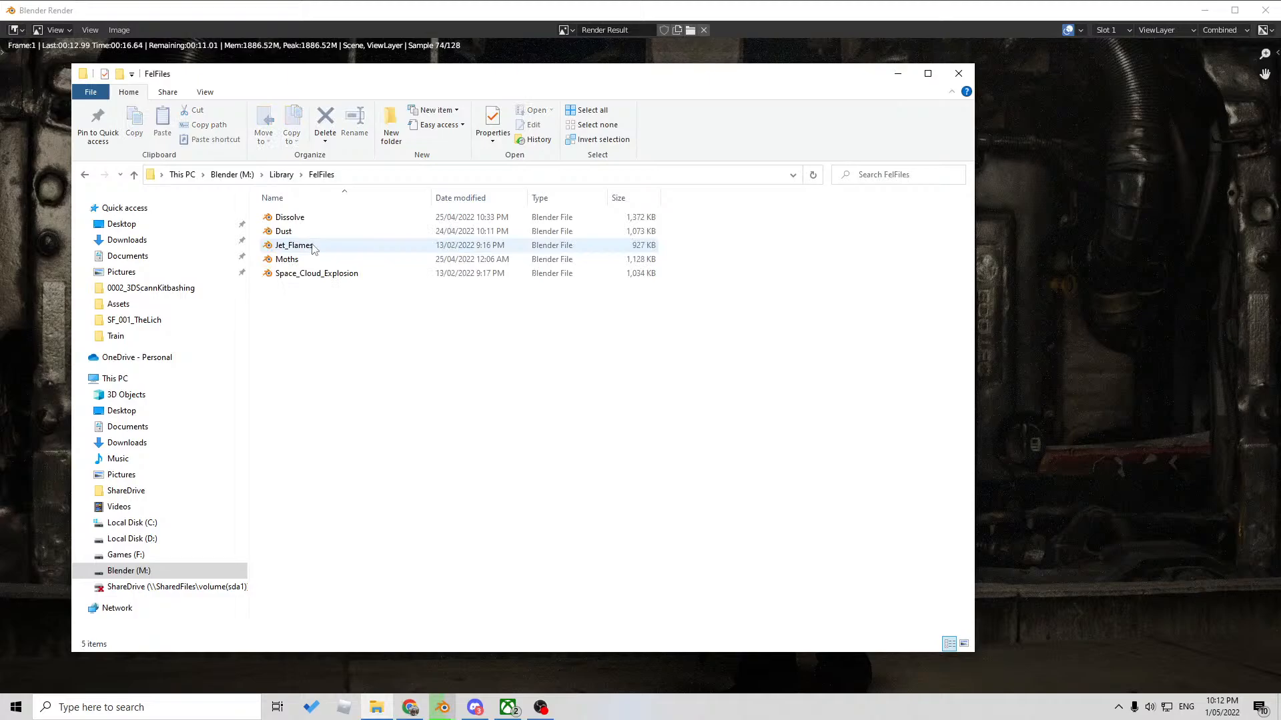
double_click(293, 259)
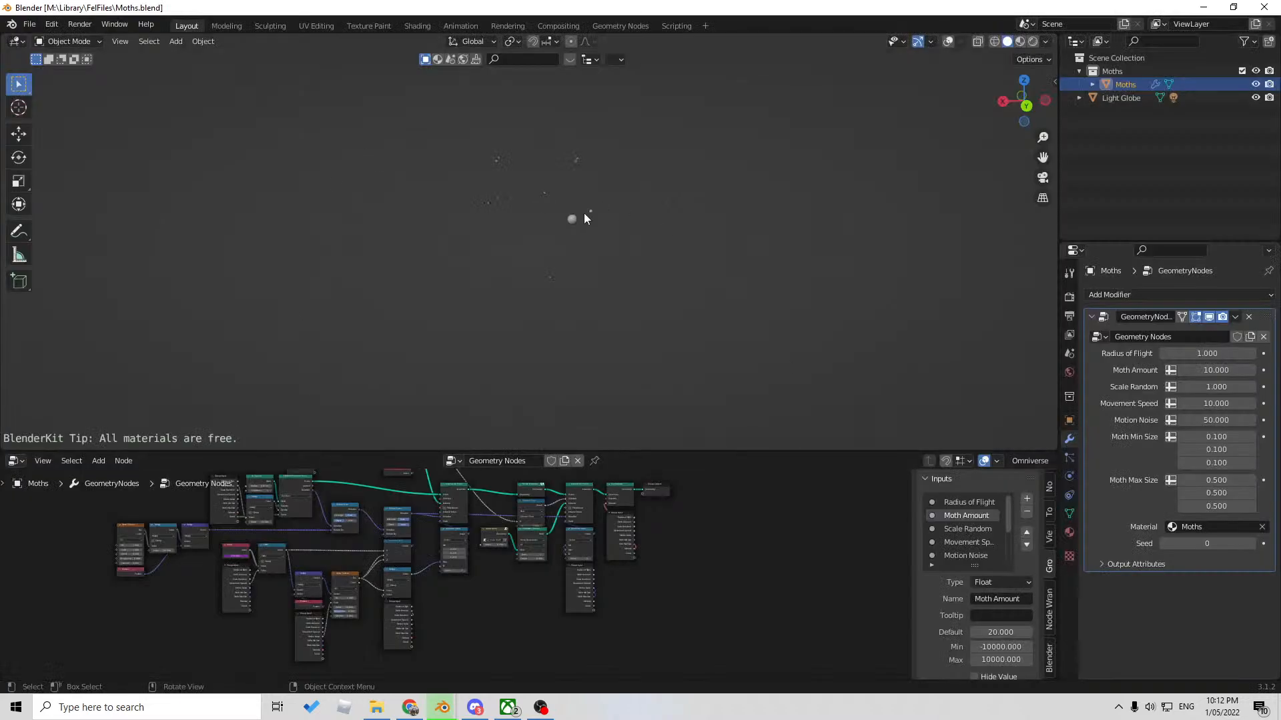
- With viewport overlays shown, copy the Moths object and close the Moths file without saving
click(569, 218)
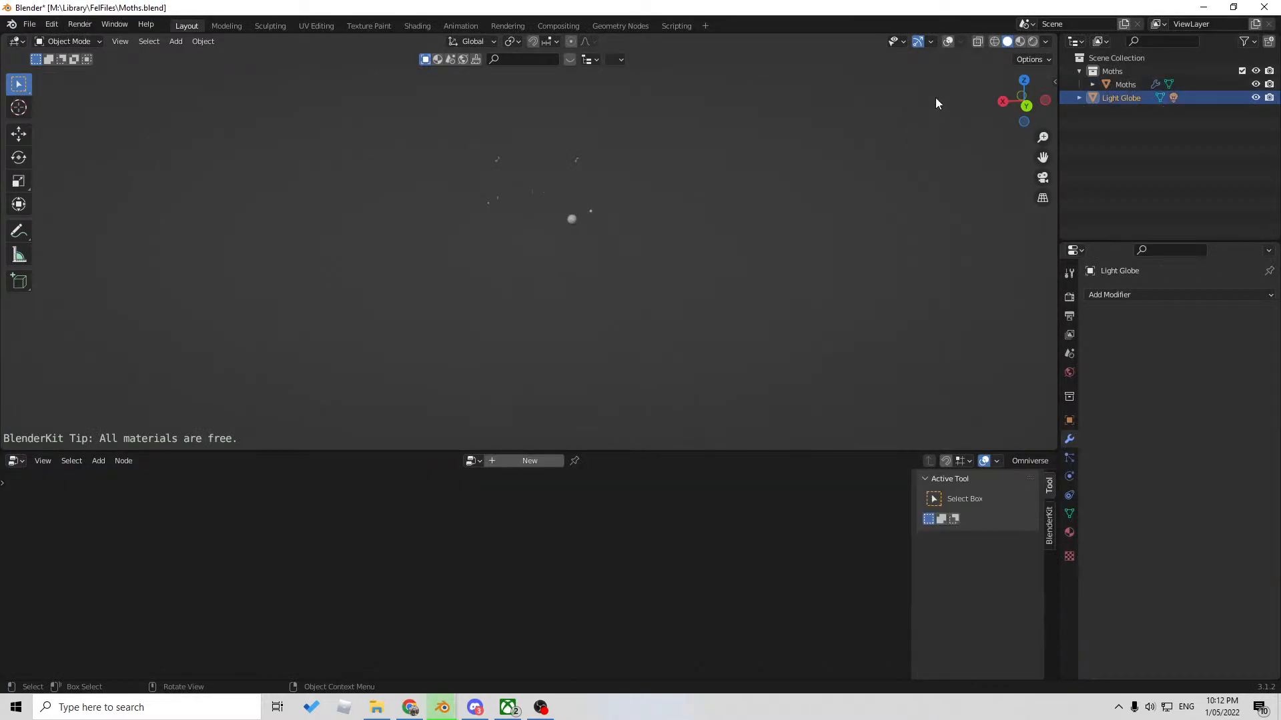
click(946, 42)
click(545, 188)
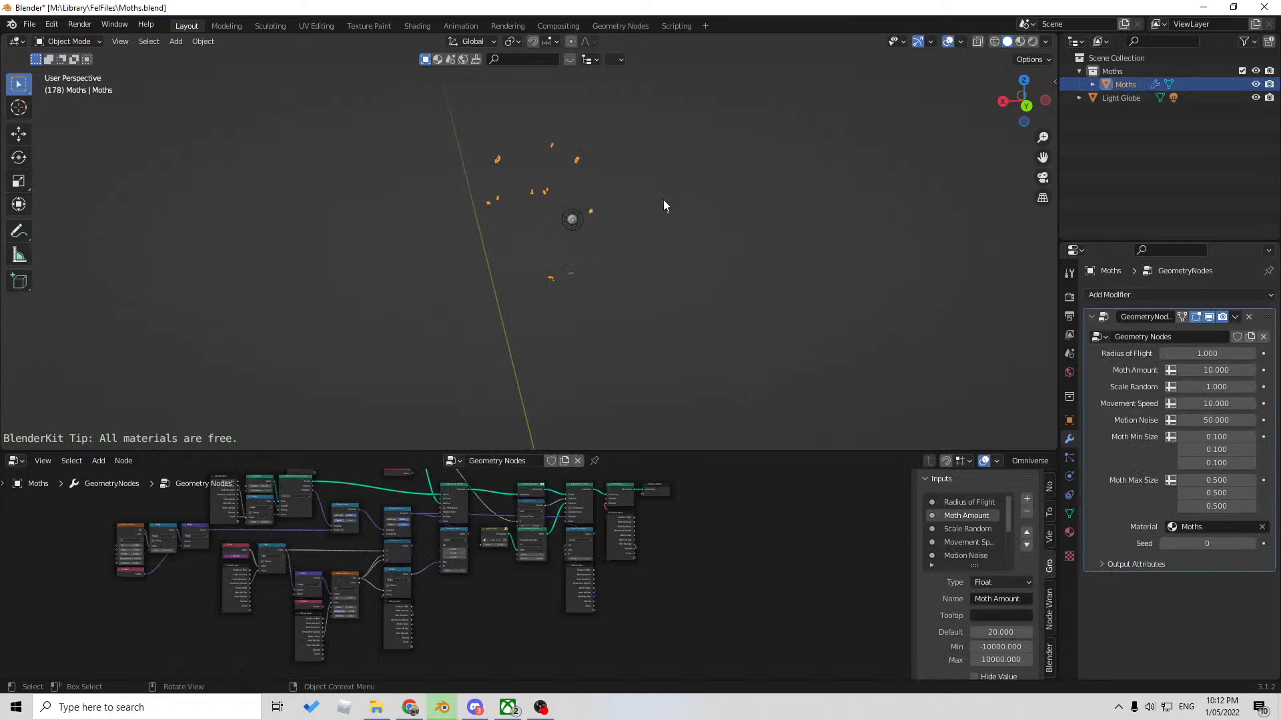
key(ctrl+c)
click(1264, 7)
click(665, 378)
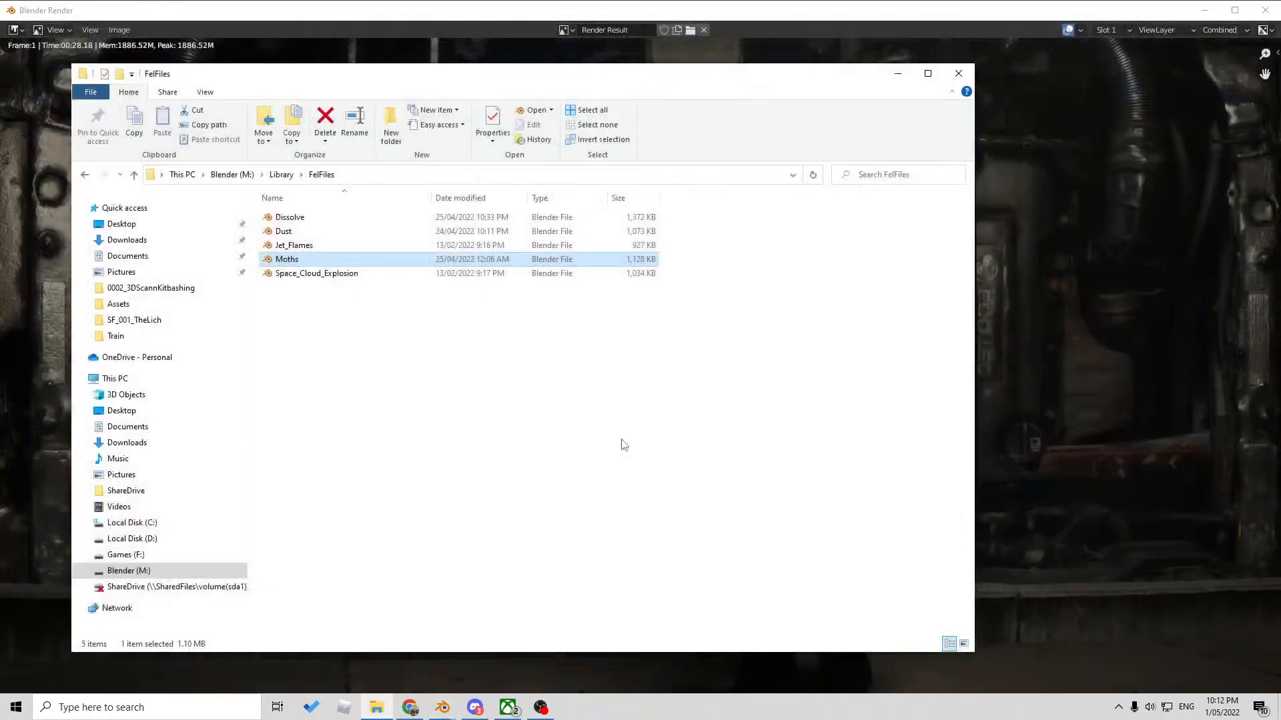
- Return from File Explorer to the main Blender scene and paste the copied Moths object
click(882, 78)
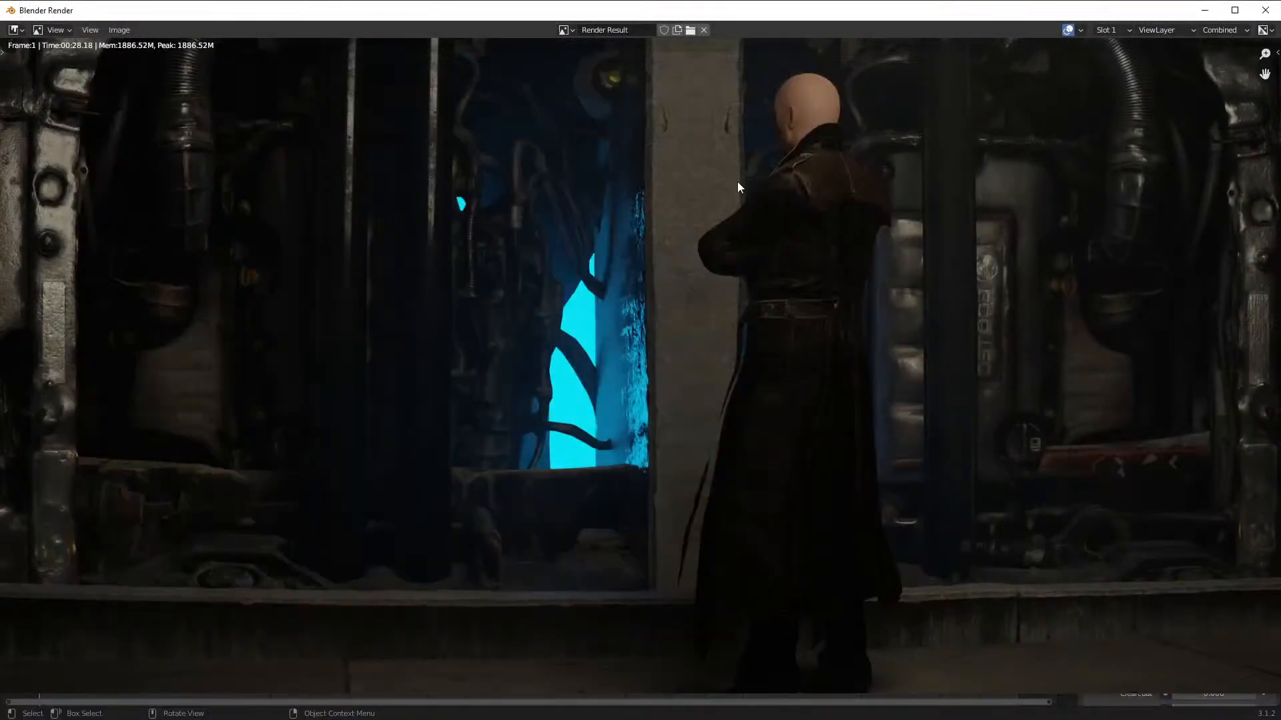
click(1205, 10)
middle_drag(664, 451, 654, 492)
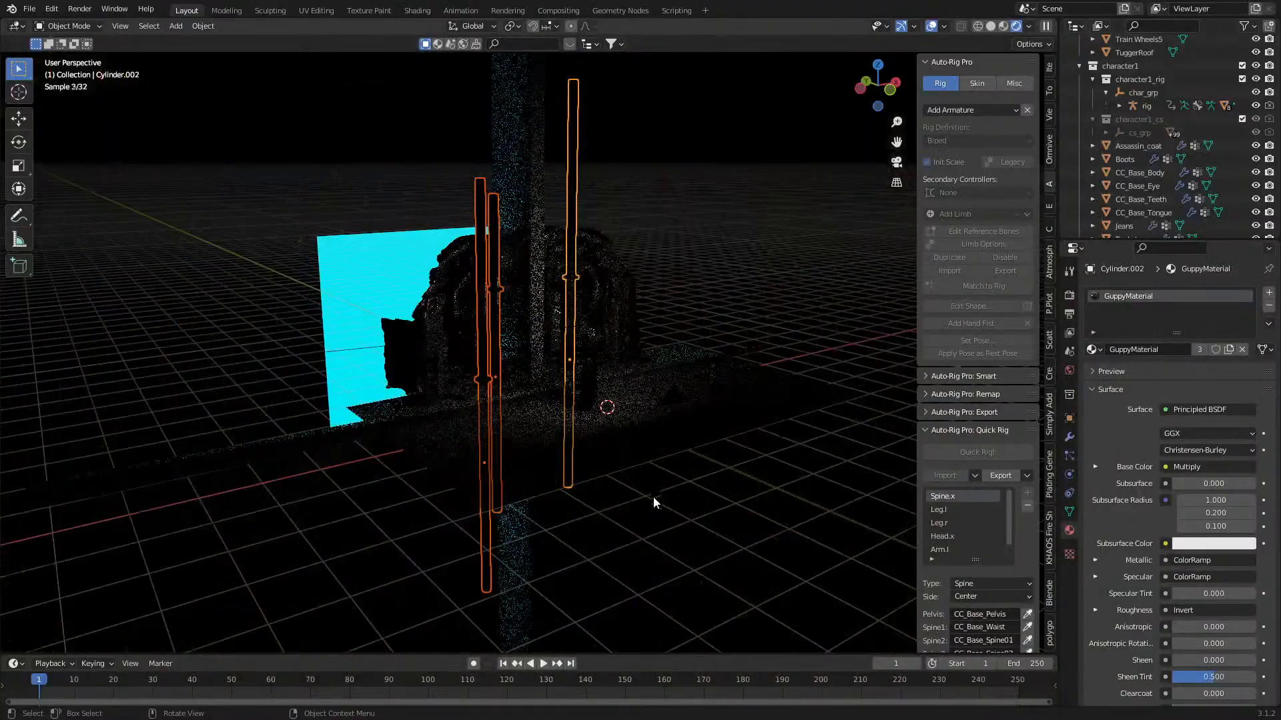
key(ctrl+v)
- In the top view, move the pasted moths to the area between the character and the engines
scroll(609, 408, up, 5)
key(KP_7)
key(g)
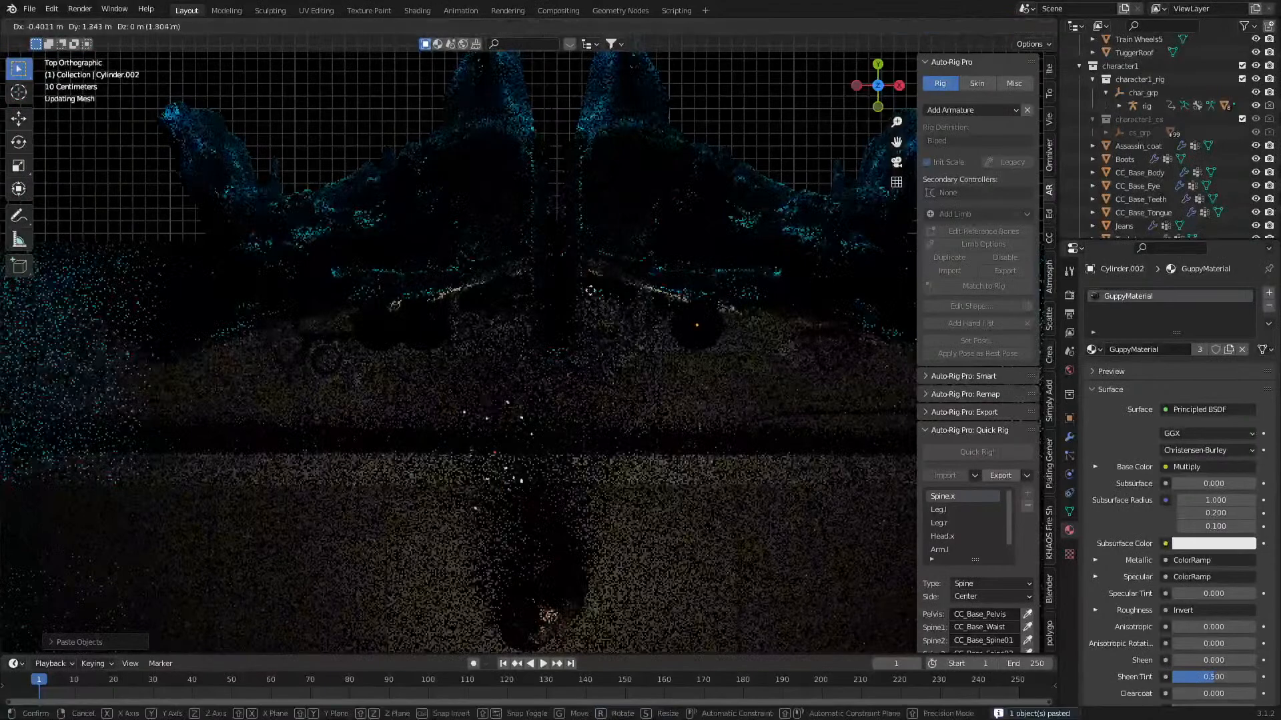
click(584, 209)
key(g)
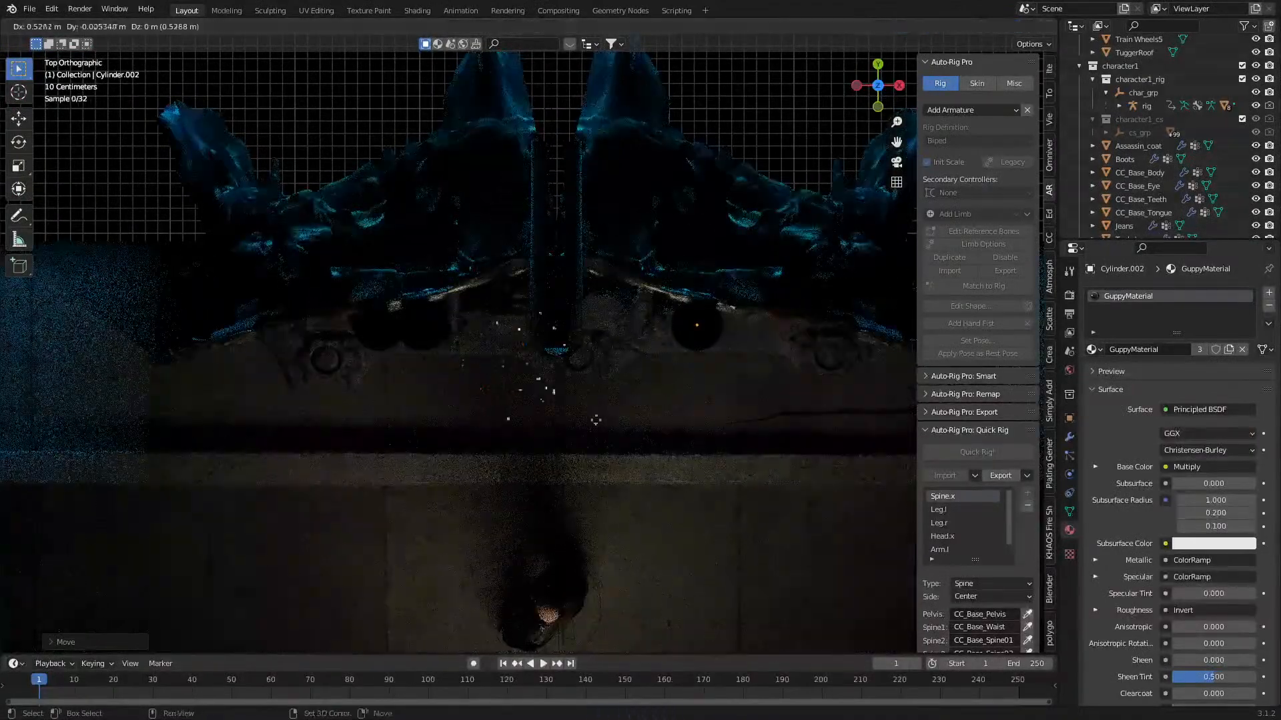
click(669, 430)
- Rotate and reposition the moths in the top view, and enlarge the swarm from an orbited perspective
key(r)
click(566, 382)
key(g)
click(566, 430)
middle_drag(565, 430, 604, 347)
key(s)
click(829, 425)
- Back in the top view, move, rotate and rescale the moth swarm to spread it in front of the left poles and column
key(KP_7)
key(g)
click(744, 451)
key(r)
click(620, 570)
key(g)
click(605, 570)
key(s)
click(727, 568)
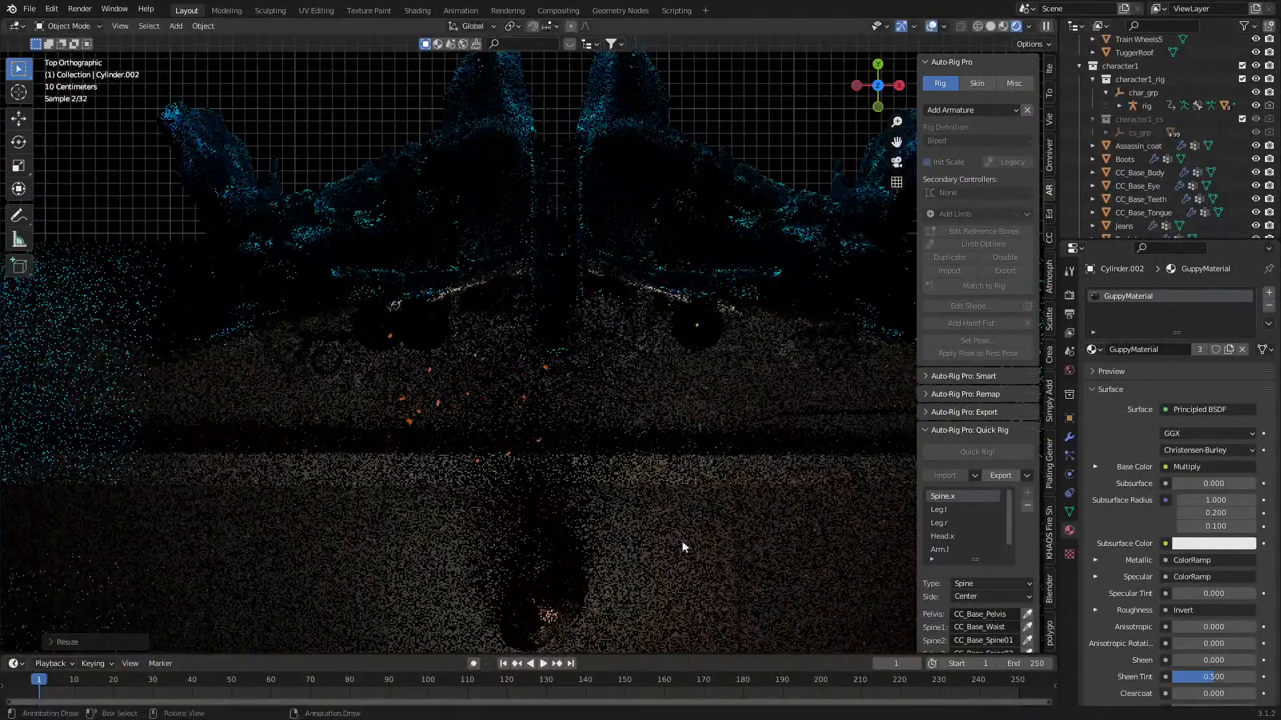
- In the camera view, lower the moths around the blue opening and cement column, and render the image
key(KP_0)
key(g)
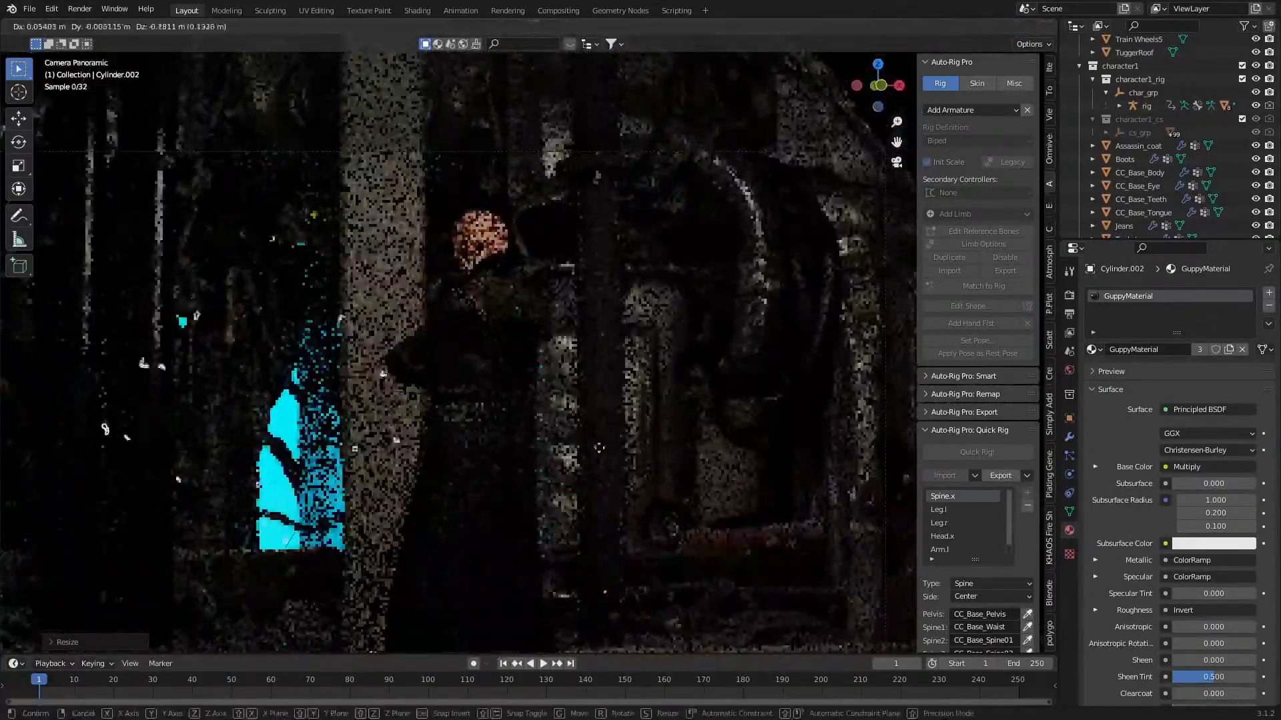
click(591, 508)
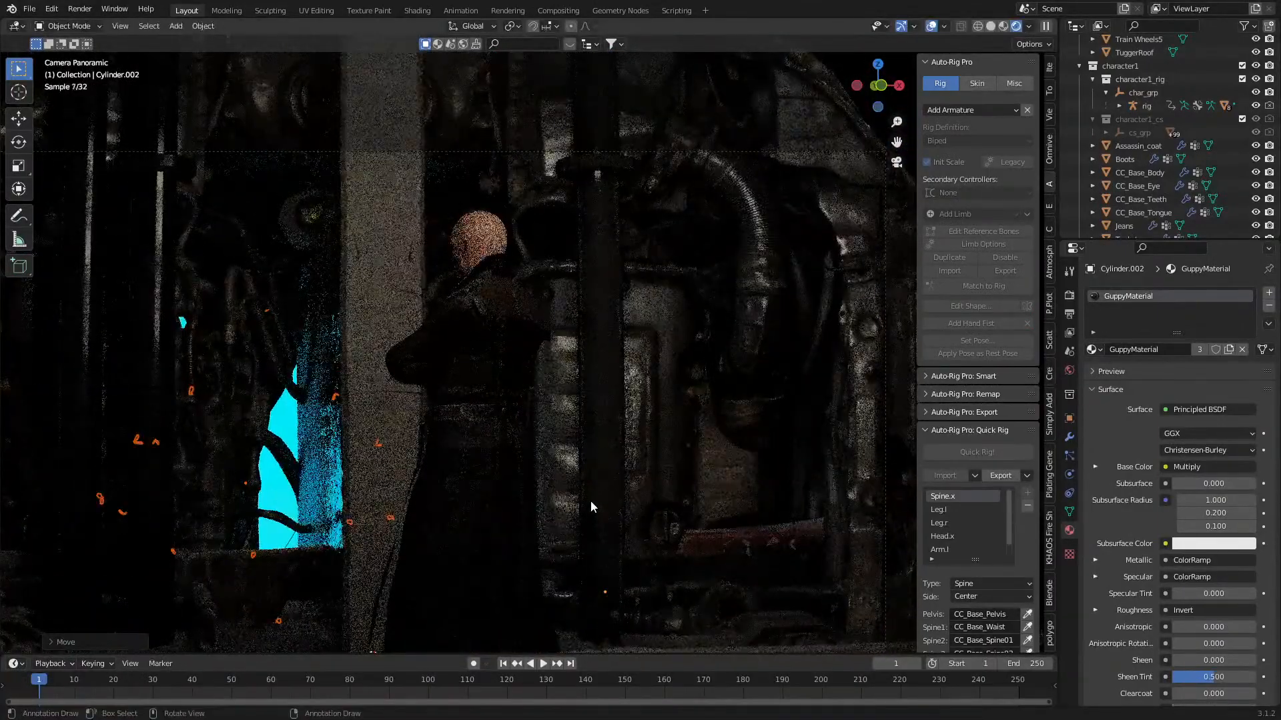
key(F12)
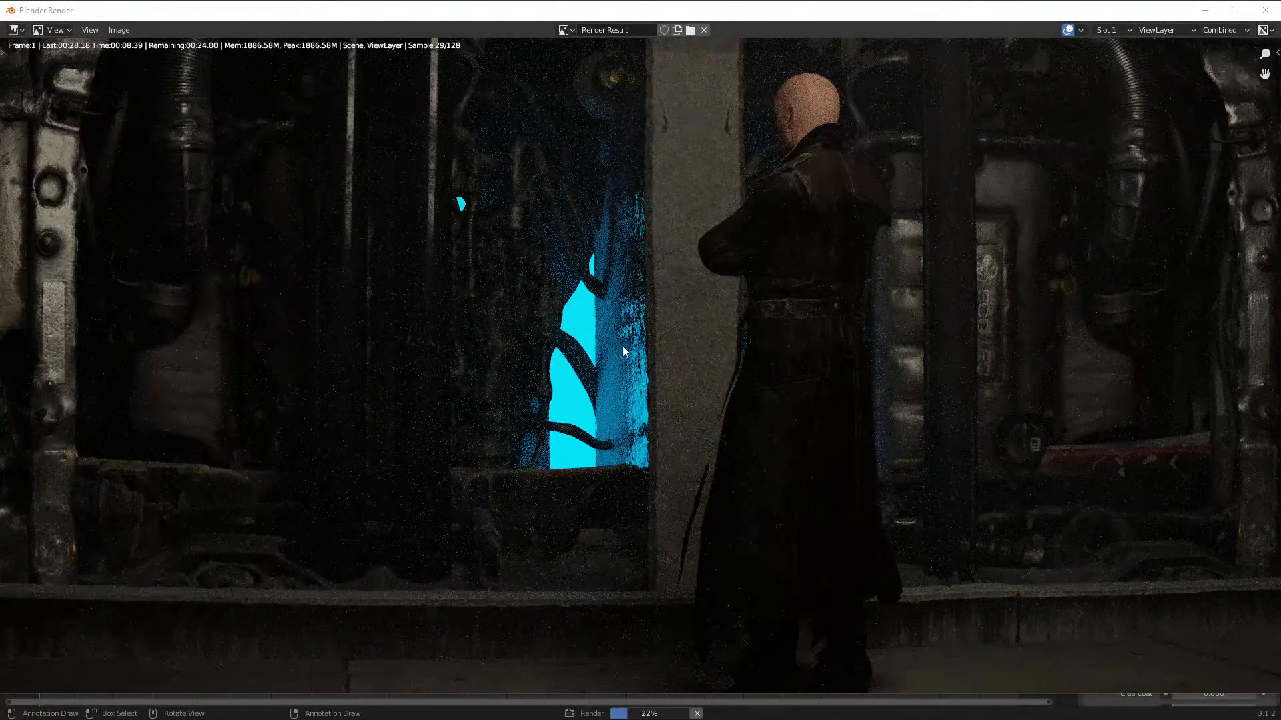
scroll(622, 346, down, 1)
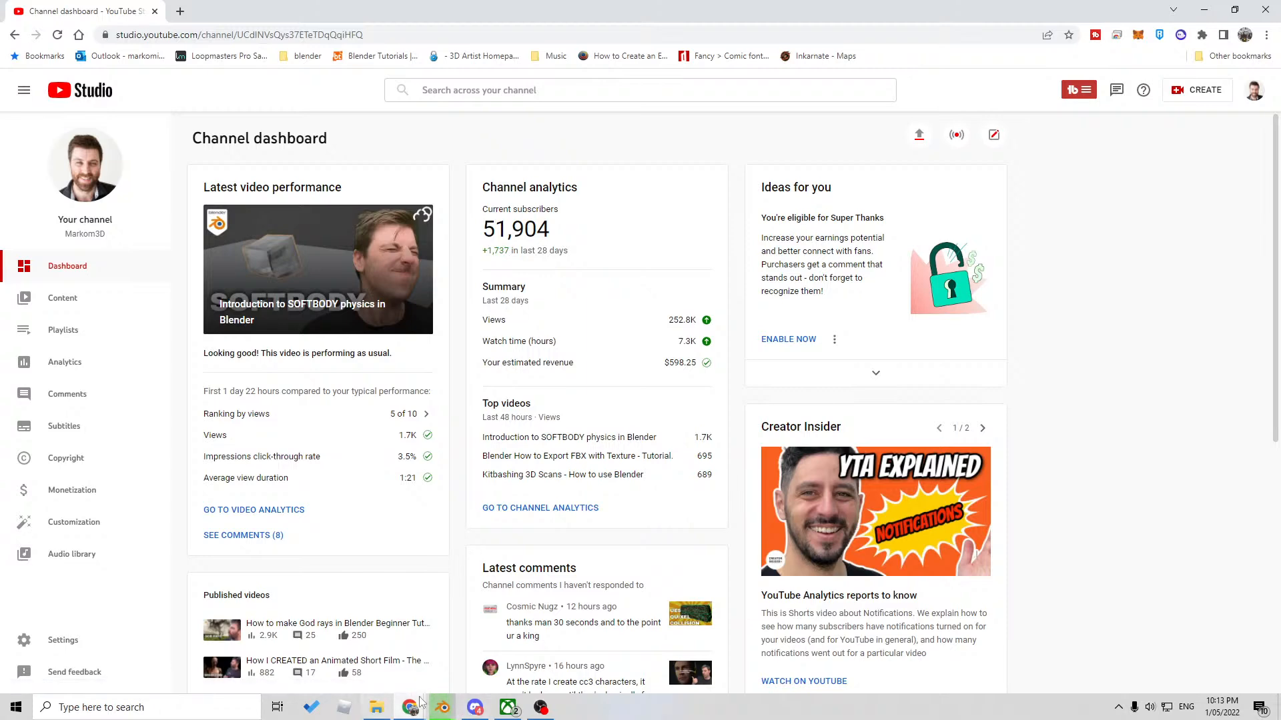
- Switch from the browser to the Blender window with Smoke.blend and clear File Explorer out of the way
click(442, 707)
click(725, 650)
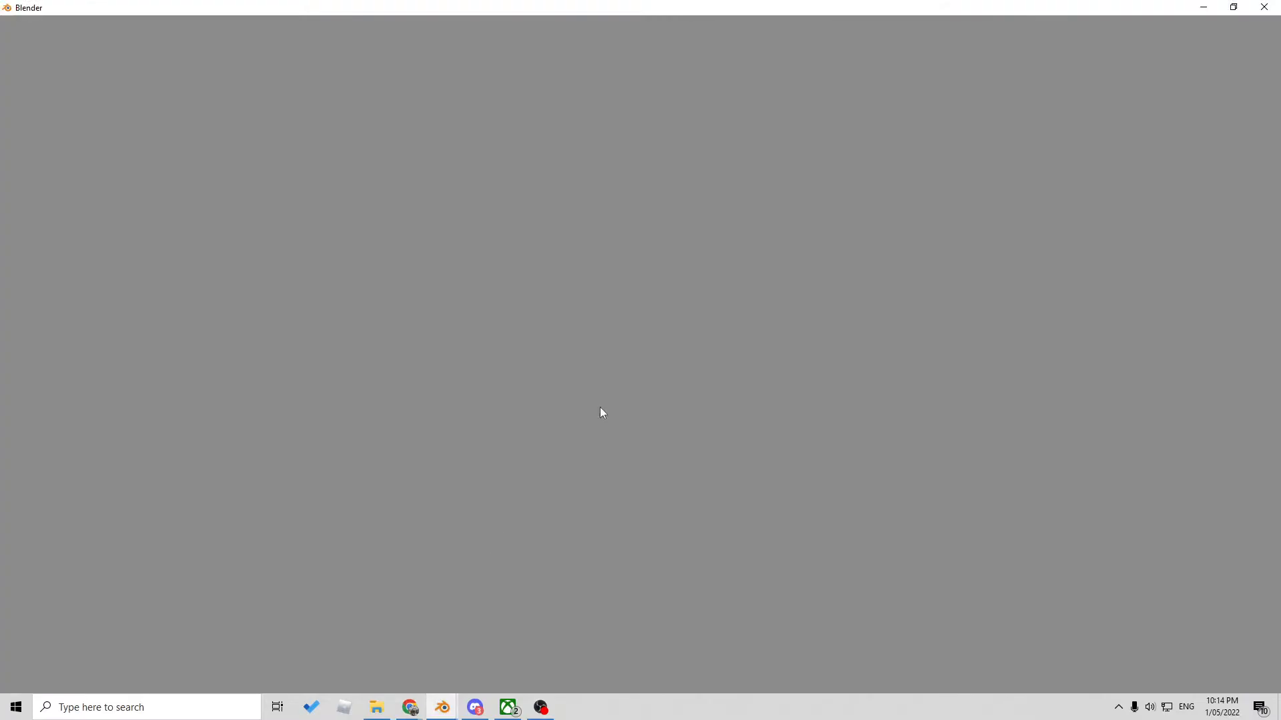
click(386, 710)
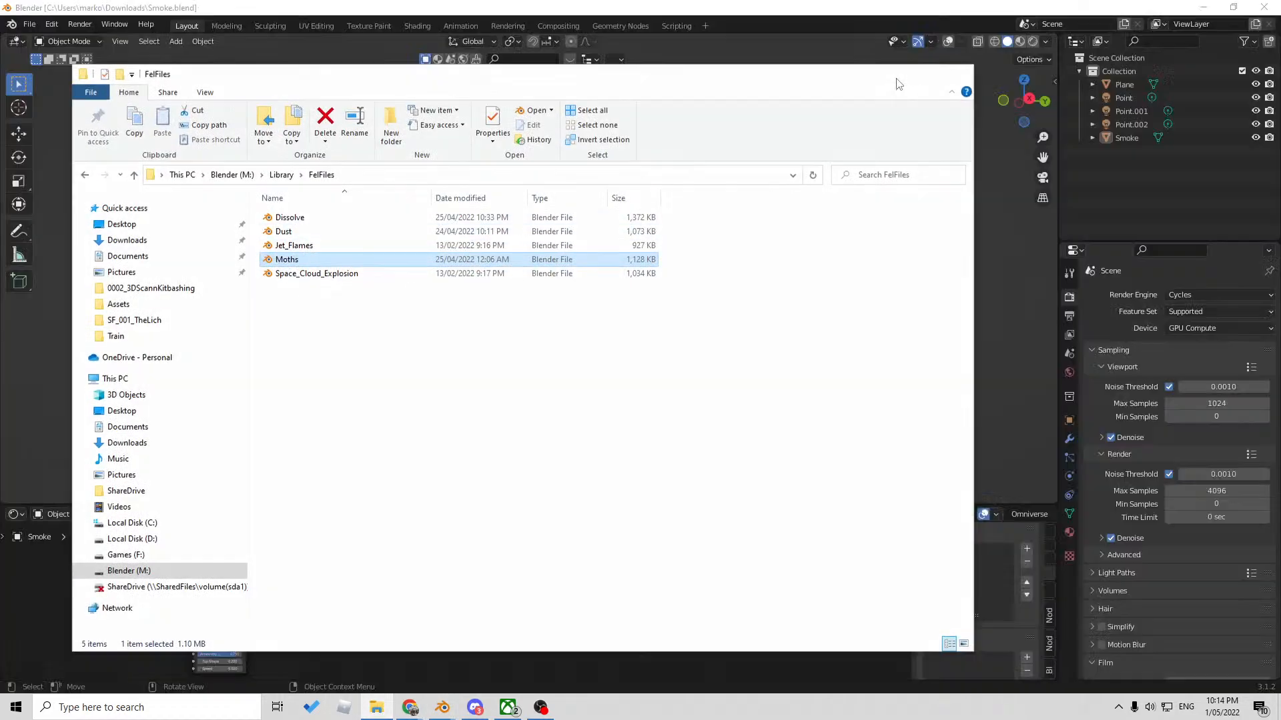
click(897, 73)
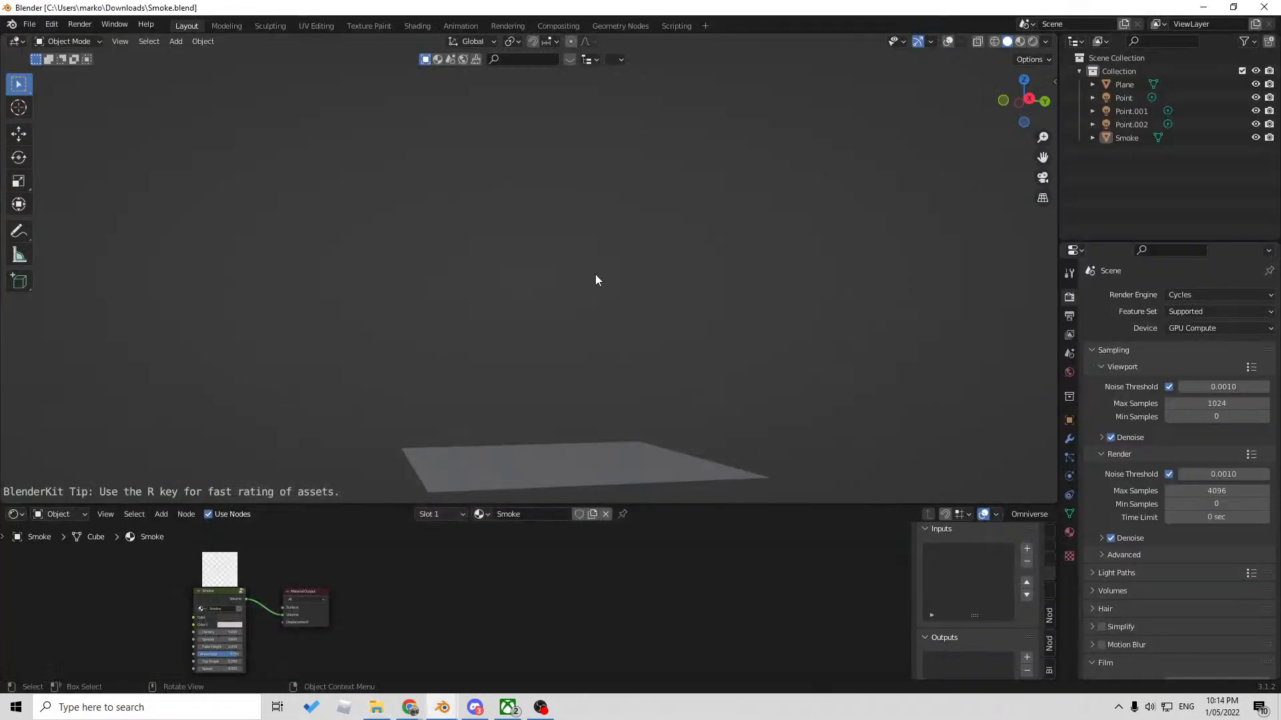
- Turn on the viewport overlays and copy the Smoke domain object
click(958, 42)
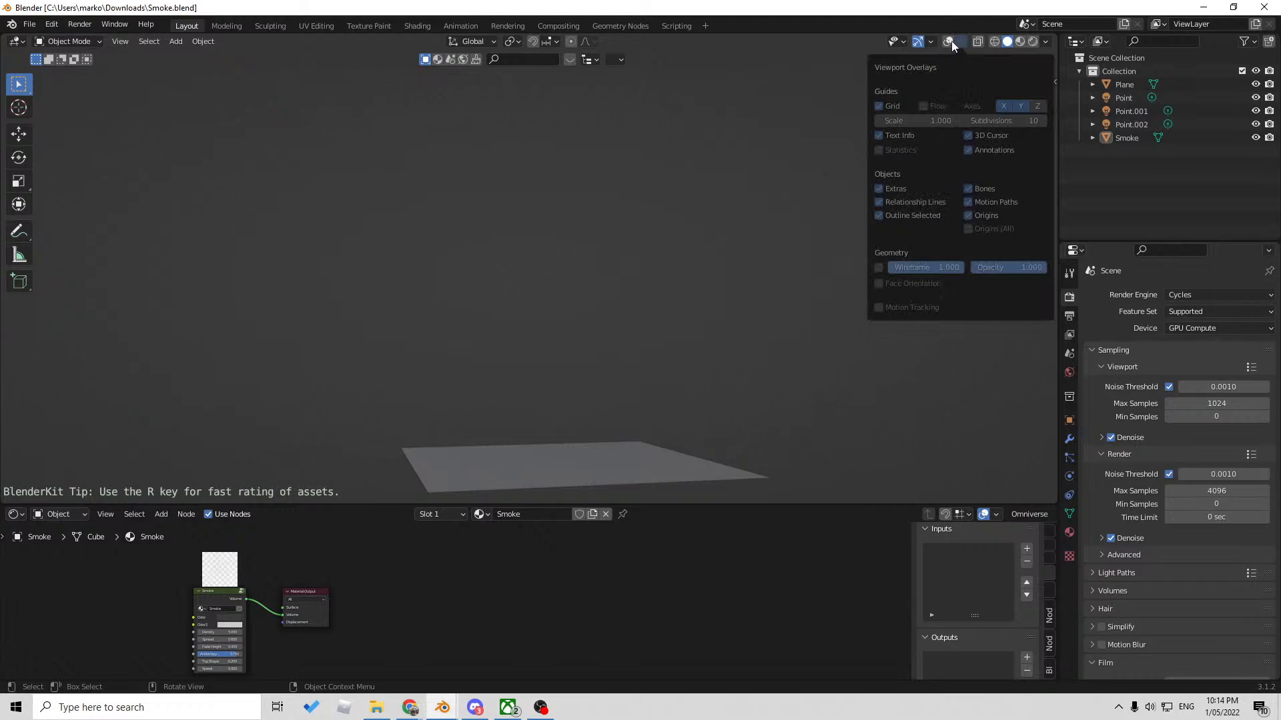
click(948, 42)
click(703, 314)
middle_drag(714, 316, 663, 358)
scroll(663, 357, down, 7)
key(ctrl+c)
scroll(663, 358, up, 7)
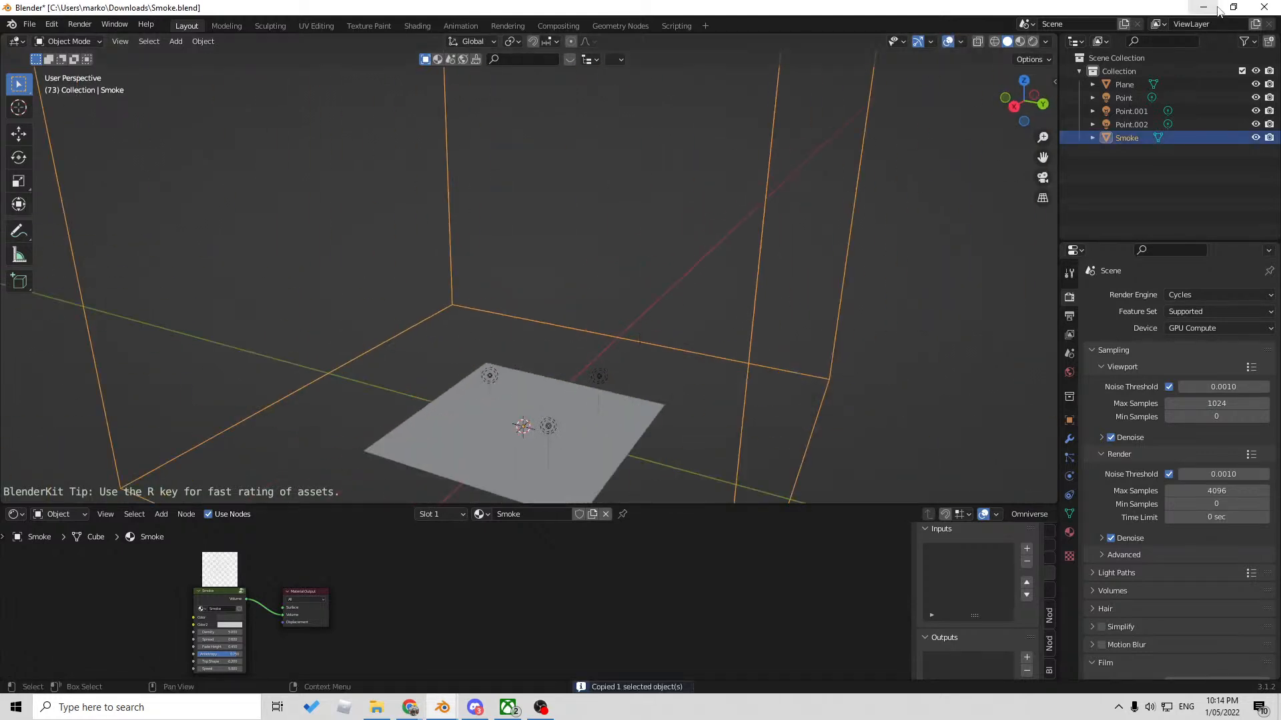
- Bring back the Smoke.blend window, preview the smoke in rendered shading, reselect the Smoke object and minimize the window
click(1207, 8)
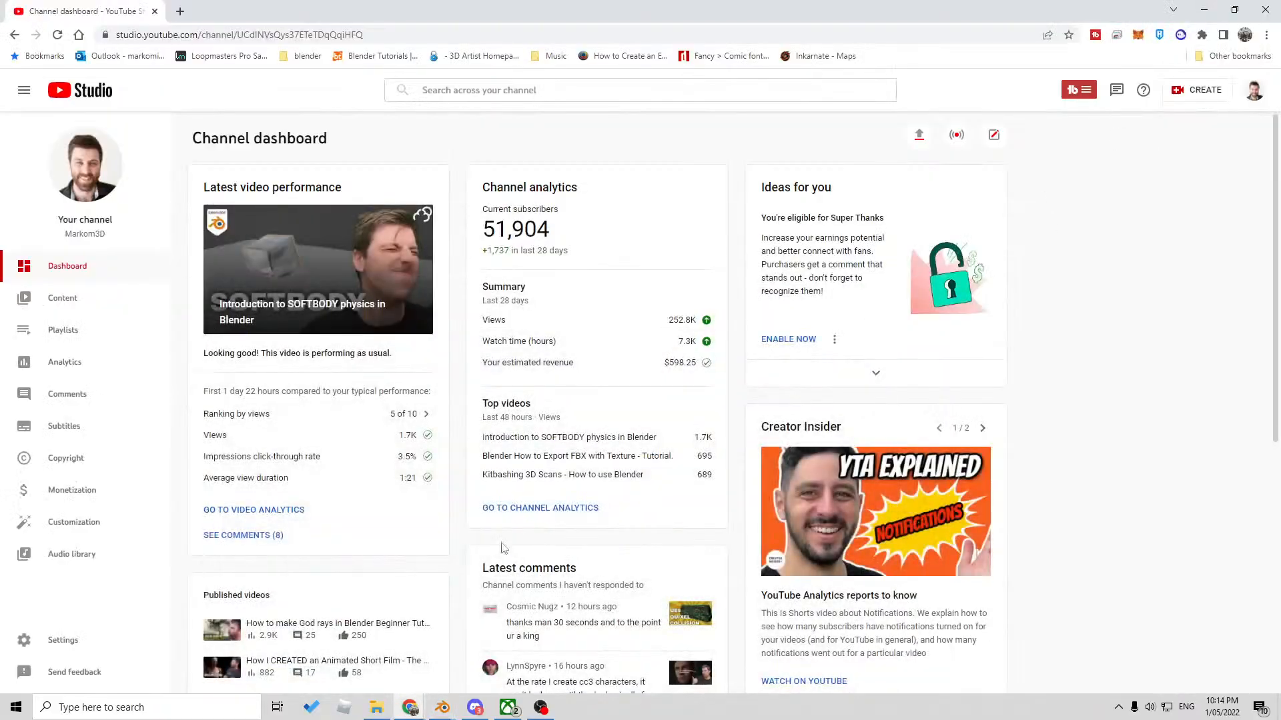
mouse_move(442, 707)
click(611, 654)
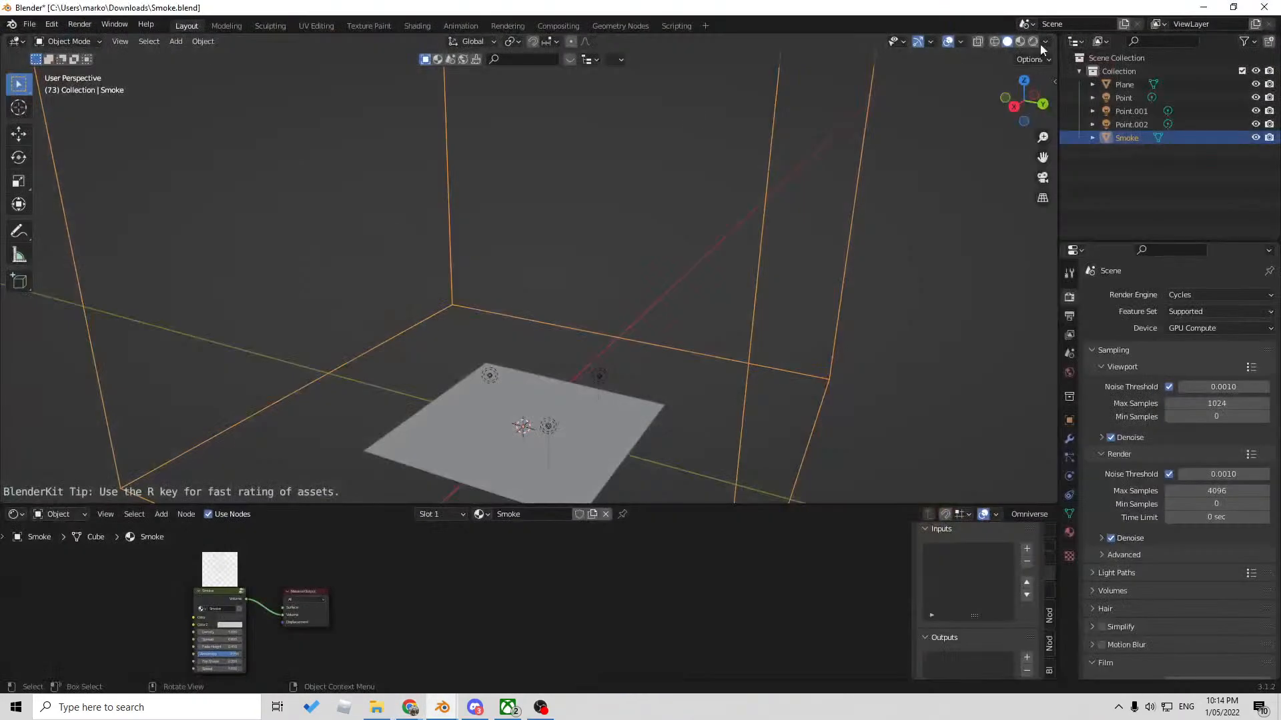
click(1033, 42)
click(494, 299)
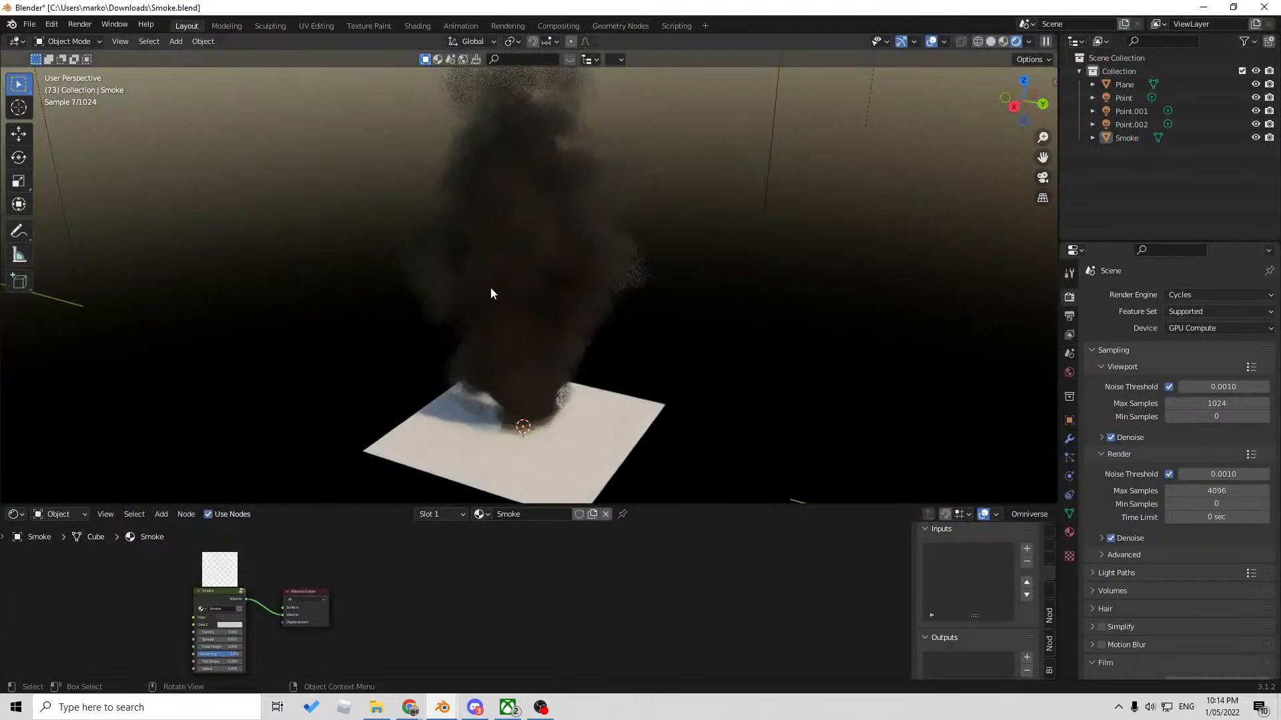
click(847, 244)
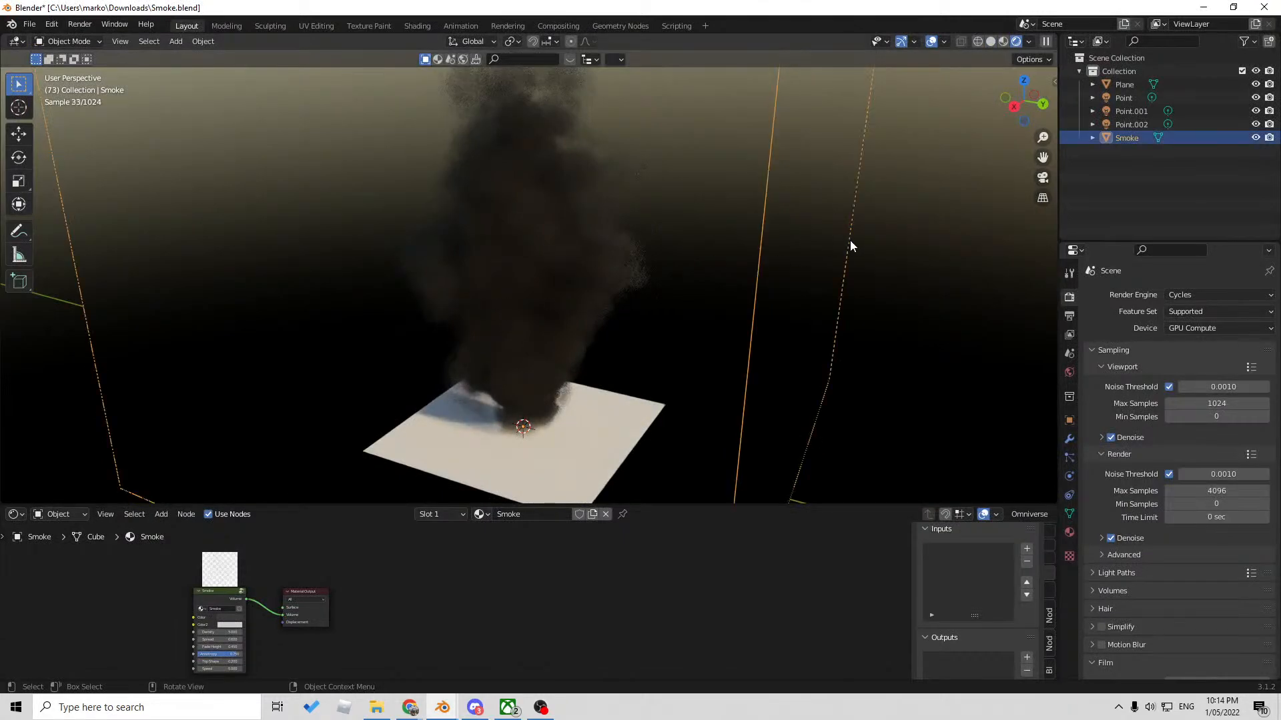
click(1203, 8)
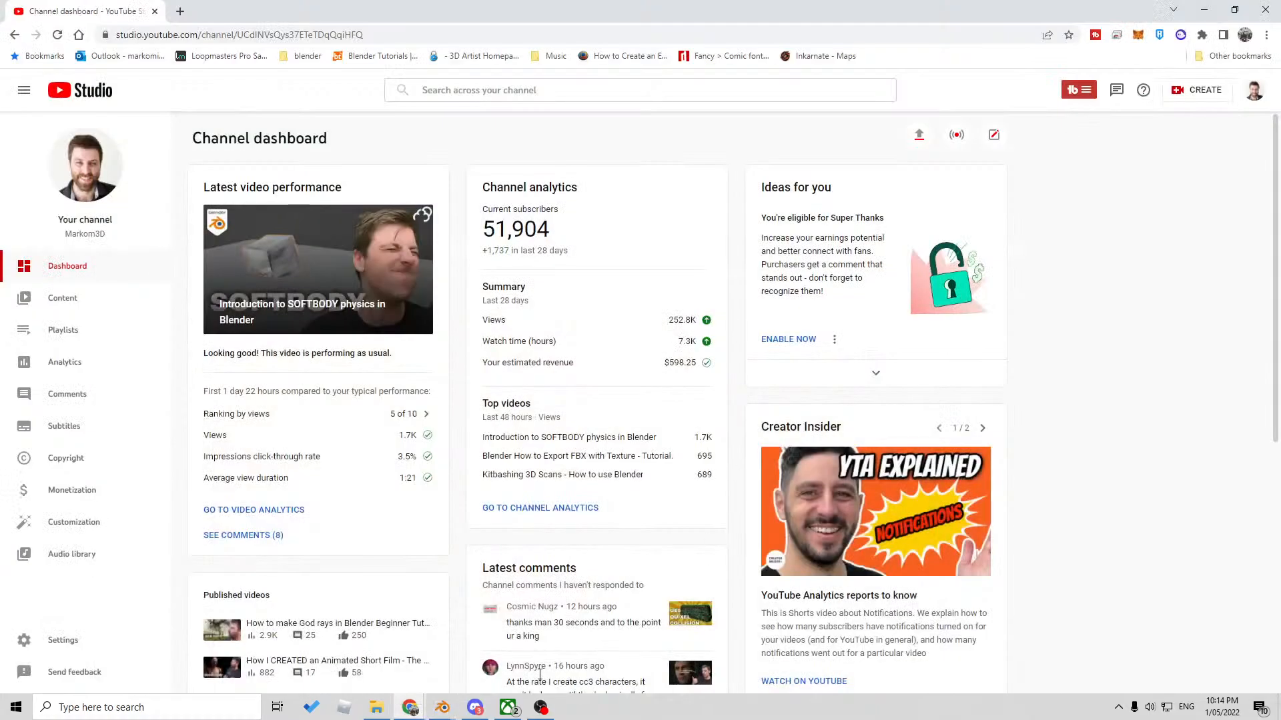
- Check the Smoke.blend scene in its Blender window once more and minimize the window
mouse_move(443, 706)
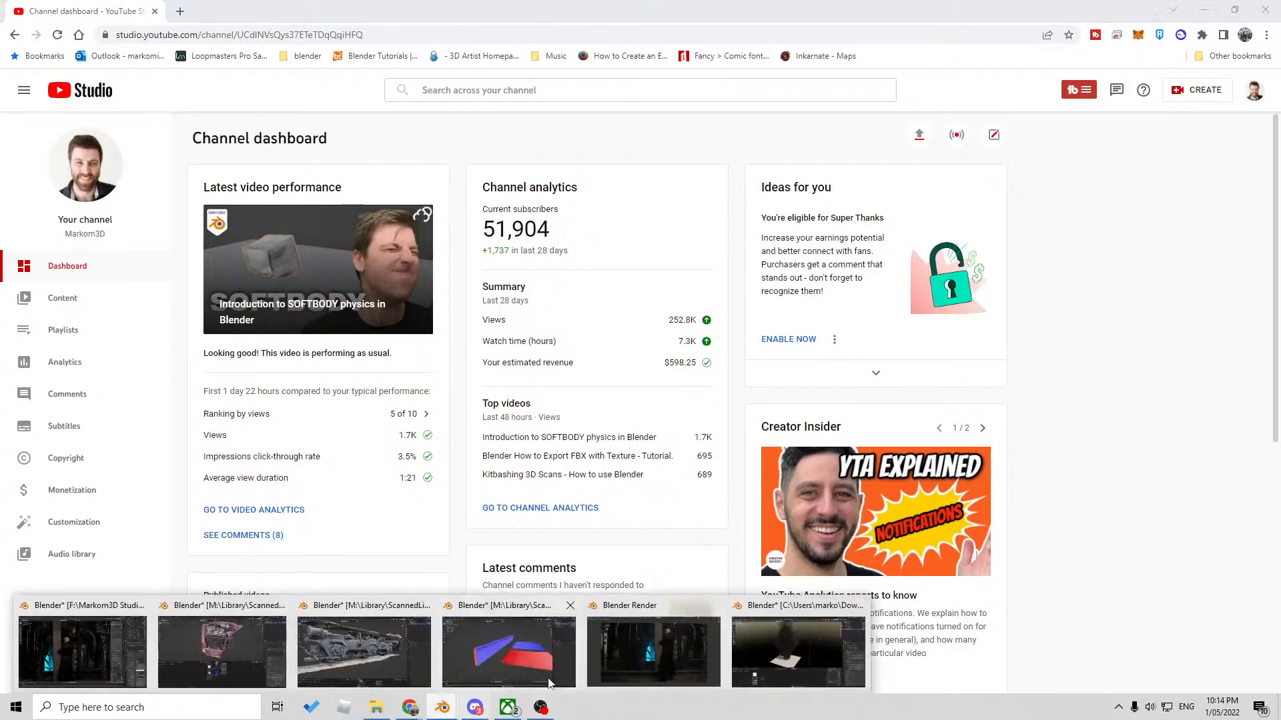
click(798, 650)
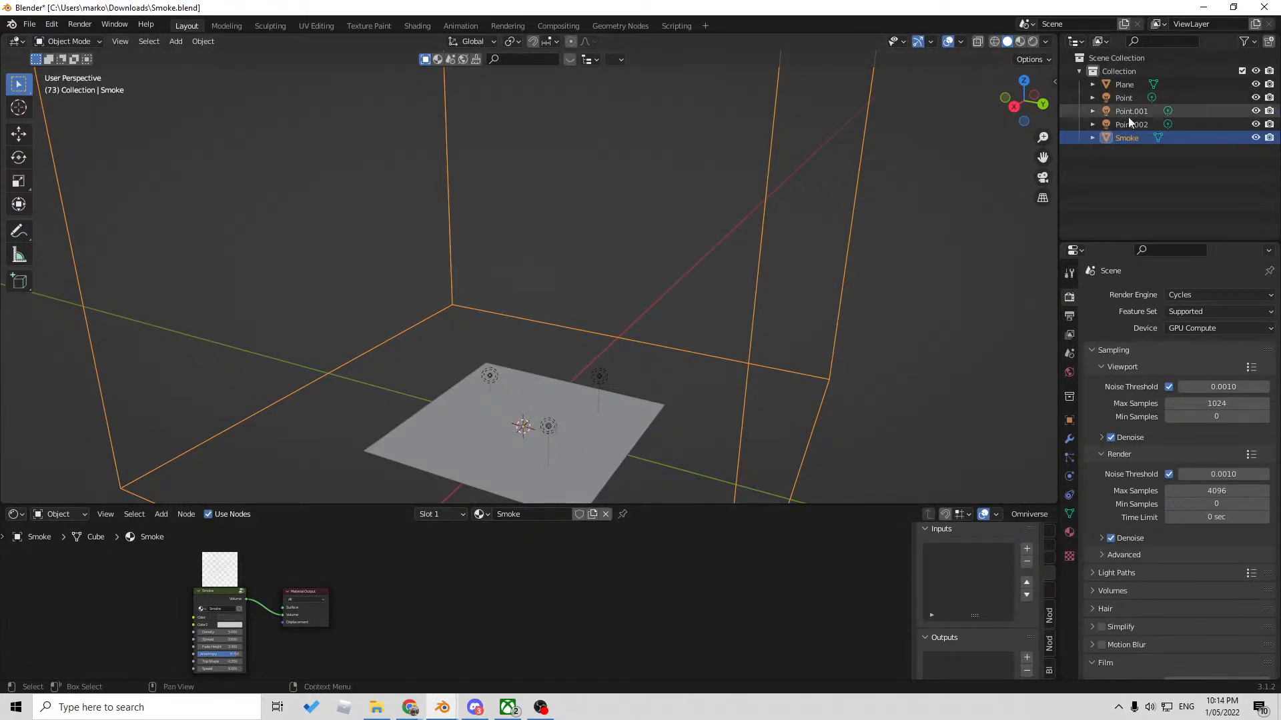
click(1194, 8)
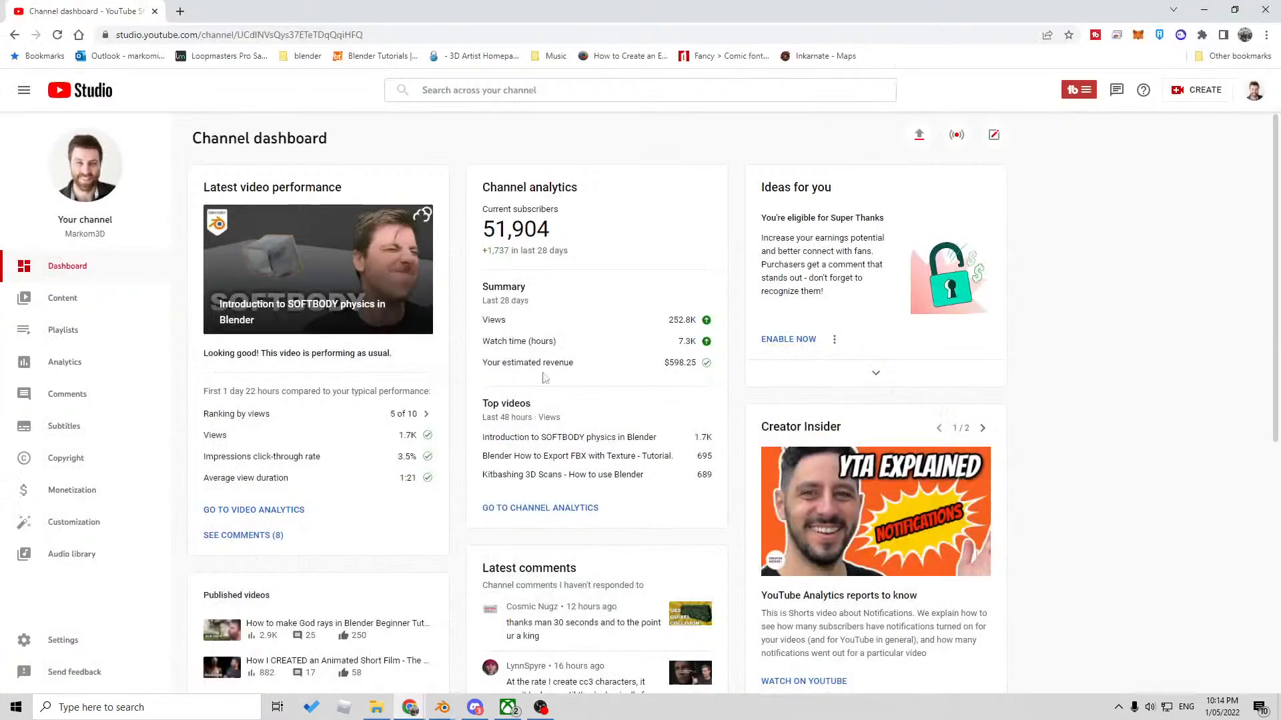
- Open the channel's content list in YouTube Studio and load the Studio dashboard in a second browser tab
click(79, 304)
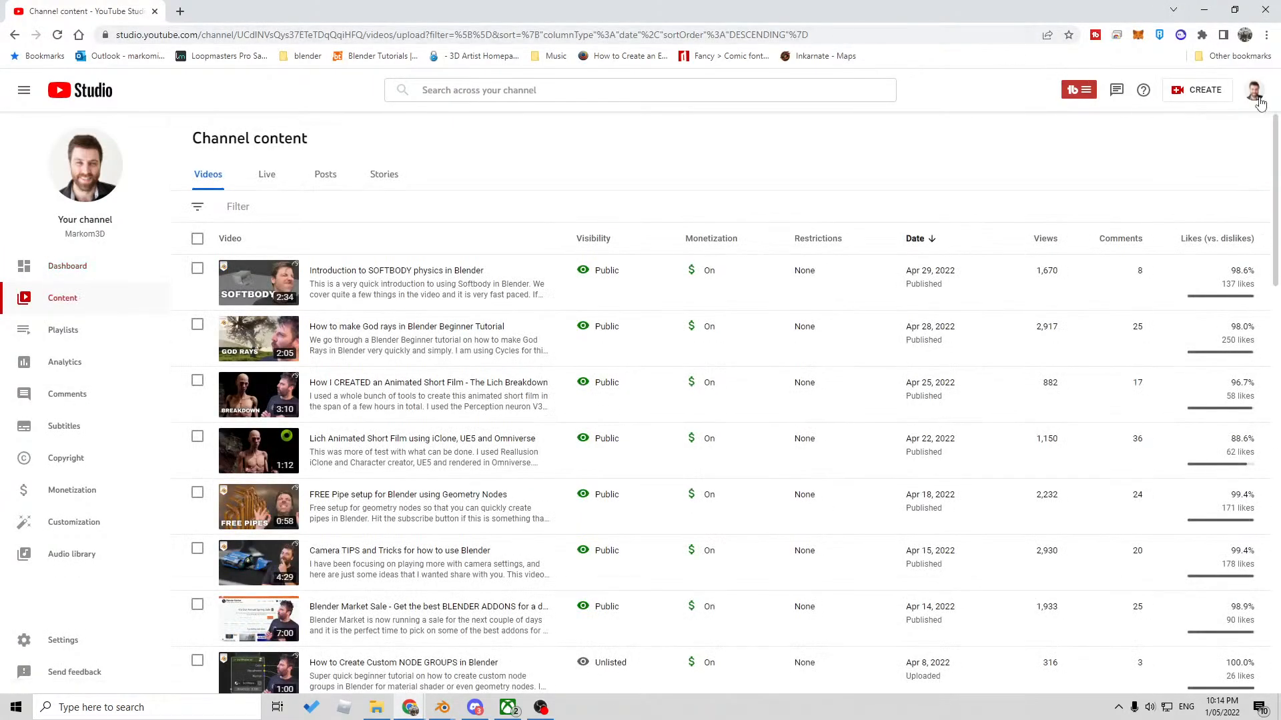
right_click(1259, 101)
click(183, 11)
click(134, 12)
right_click(83, 90)
click(125, 100)
click(224, 11)
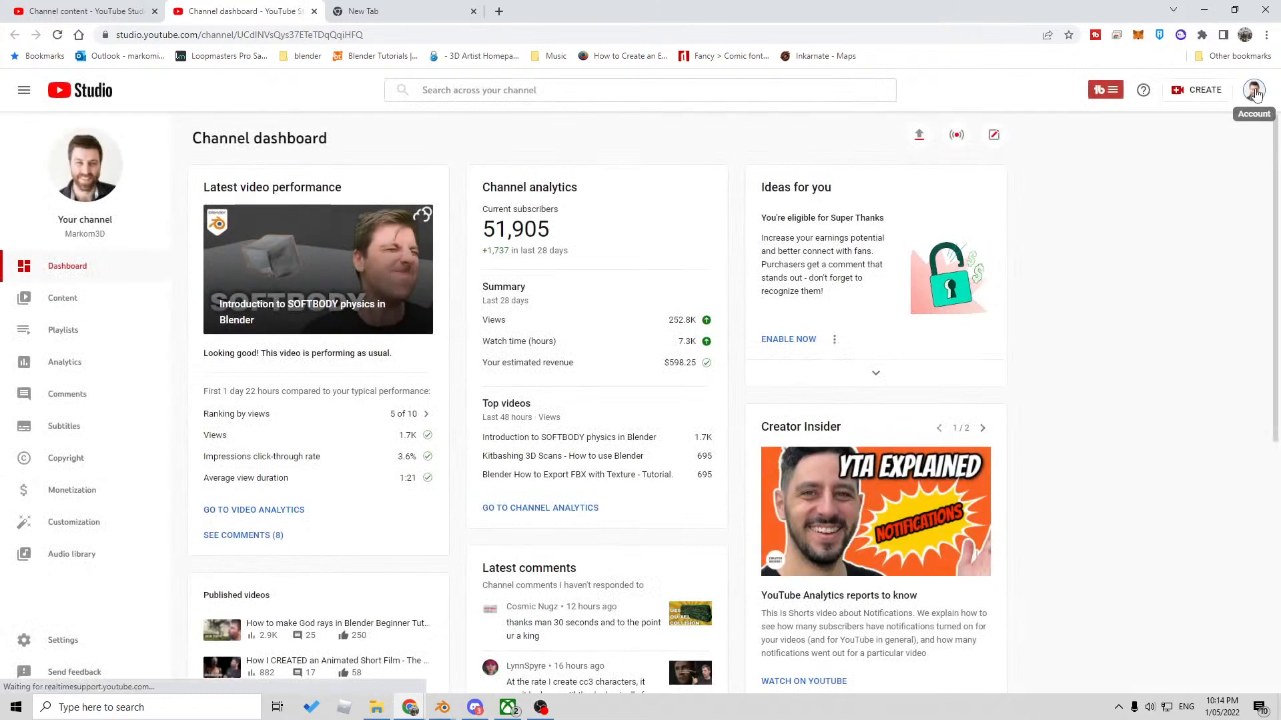
- Go from the Studio dashboard to the YouTube home page and open the public Markom3D channel page
click(1254, 92)
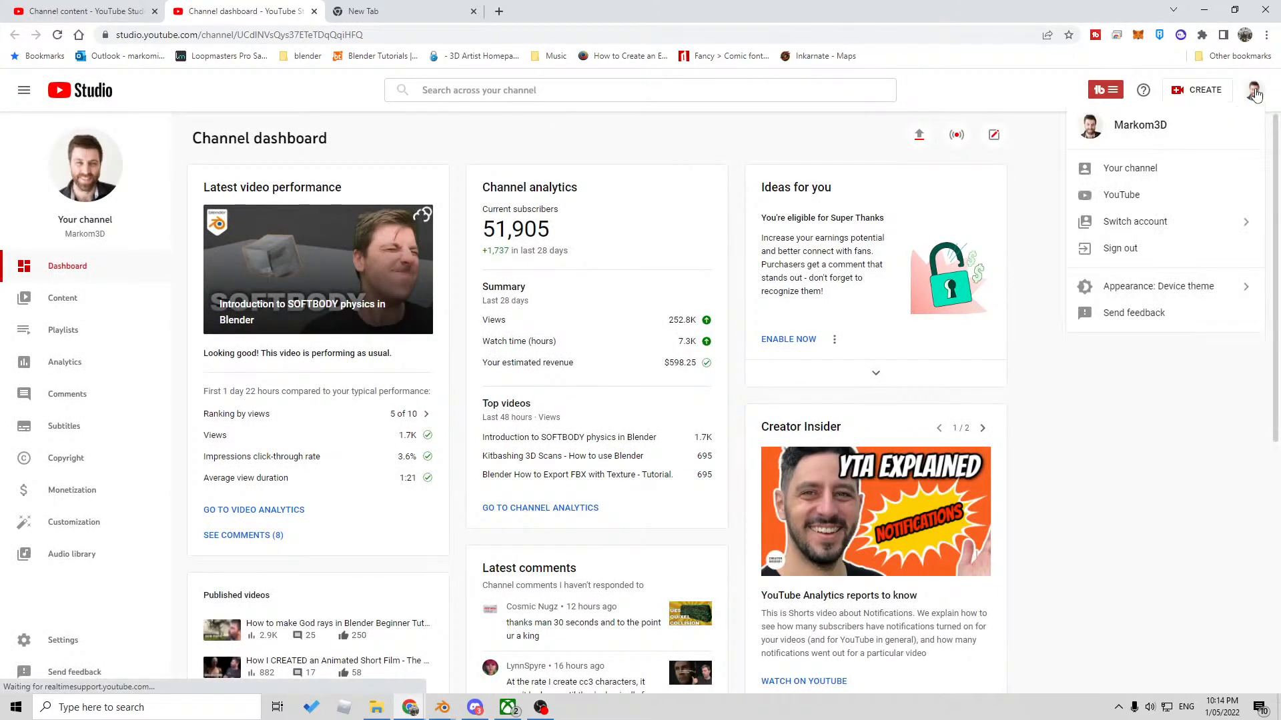
click(1225, 195)
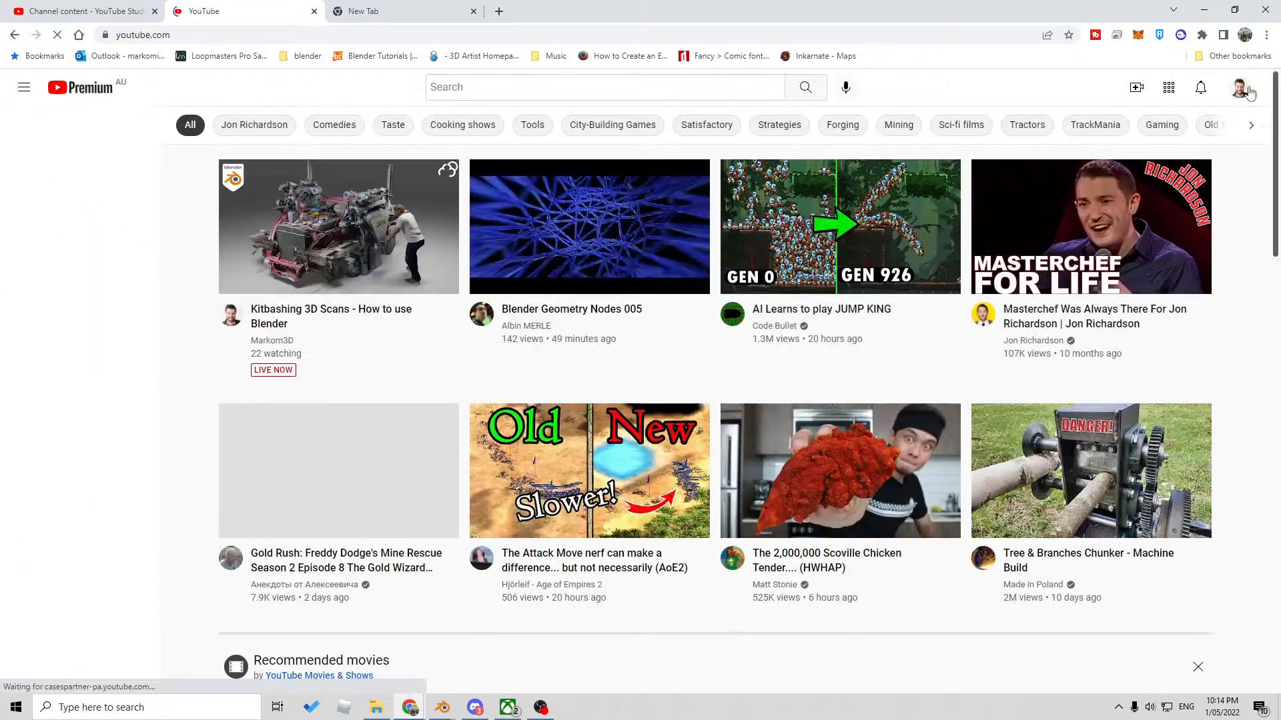
click(1240, 90)
click(1199, 177)
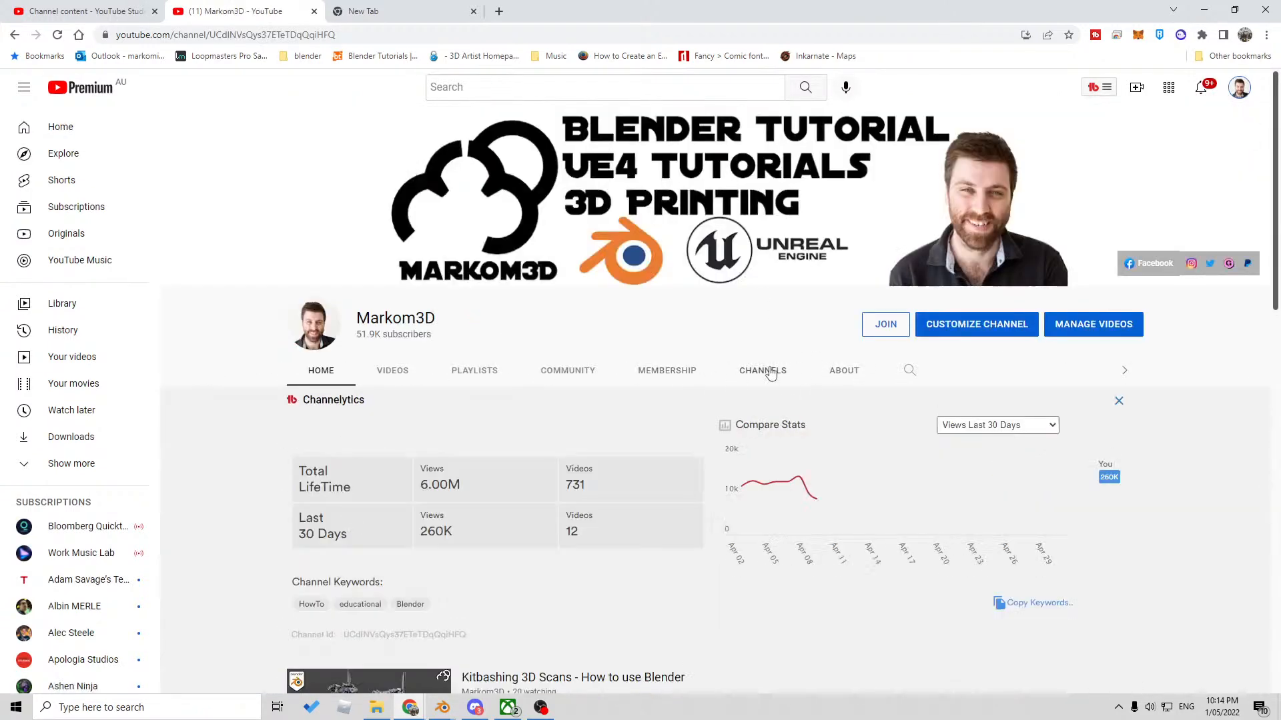
- Show the Markom3D channel's uploaded videos sorted by most popular
click(765, 371)
click(326, 381)
click(389, 378)
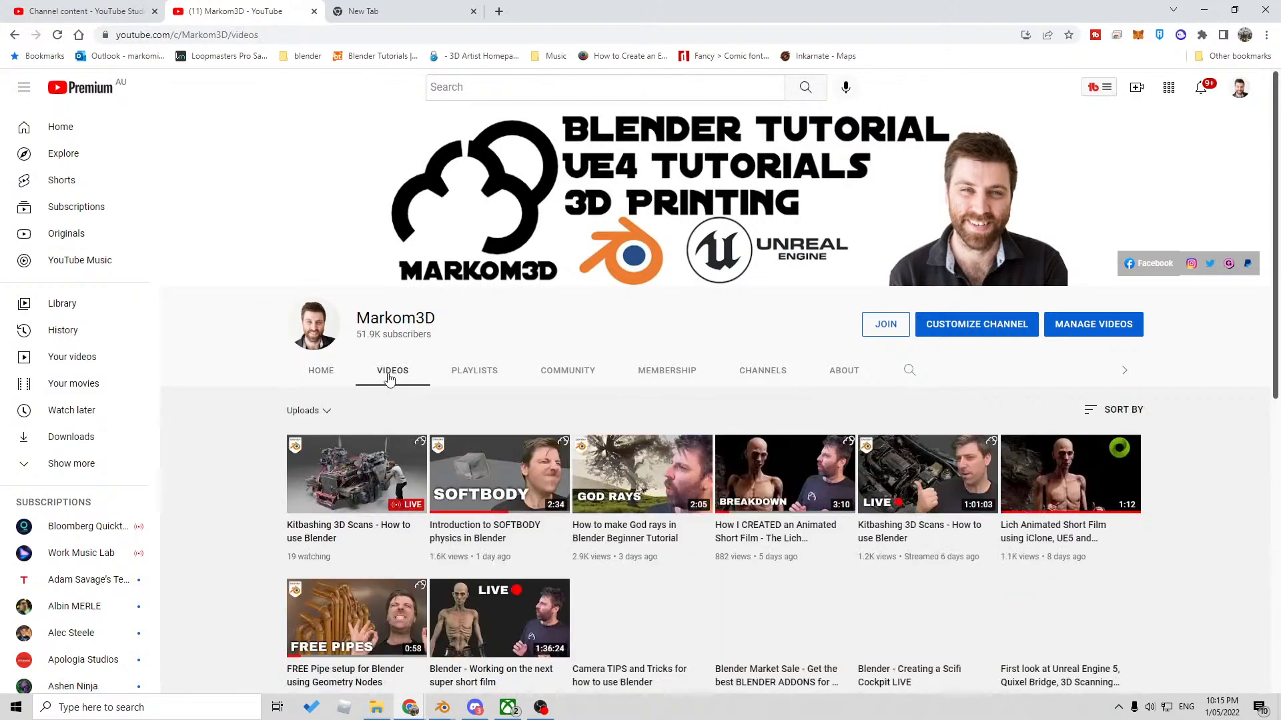
click(1112, 409)
click(1072, 447)
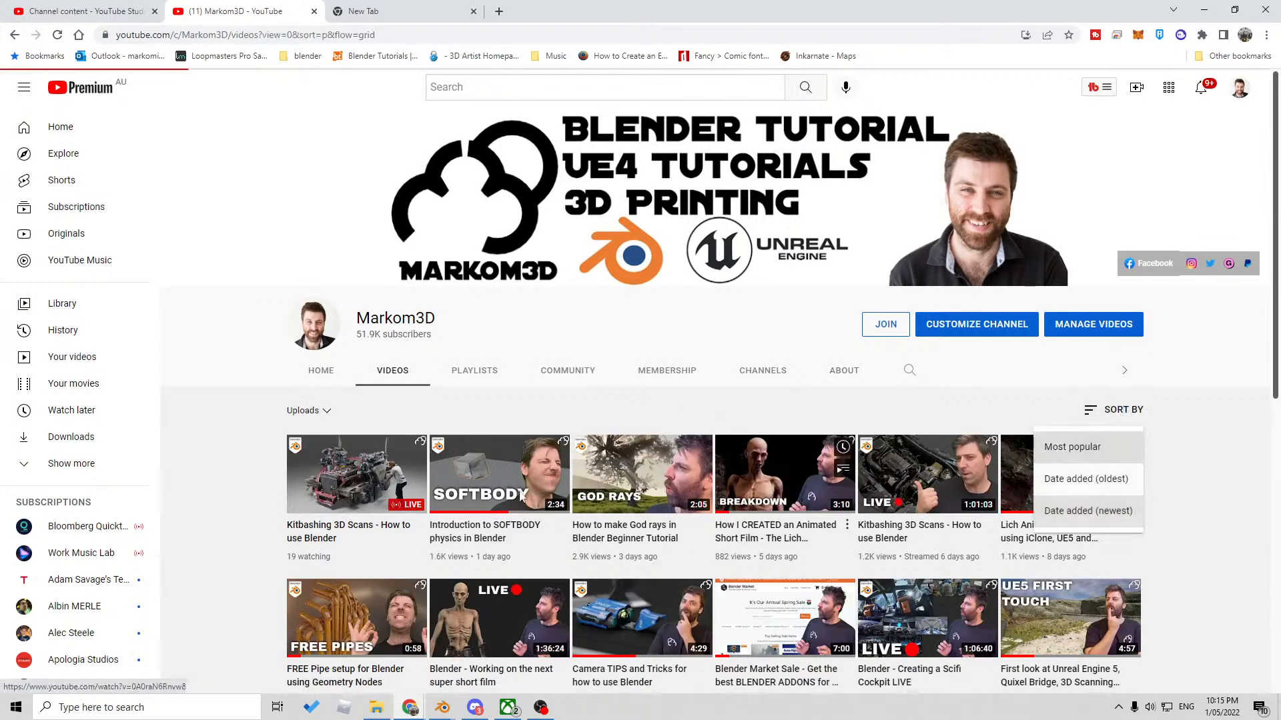
- Browse the popular videos and open "Turn 2D Images into 3D models in Blender using Perspective Plotter Addon"
scroll(363, 500, down, 1)
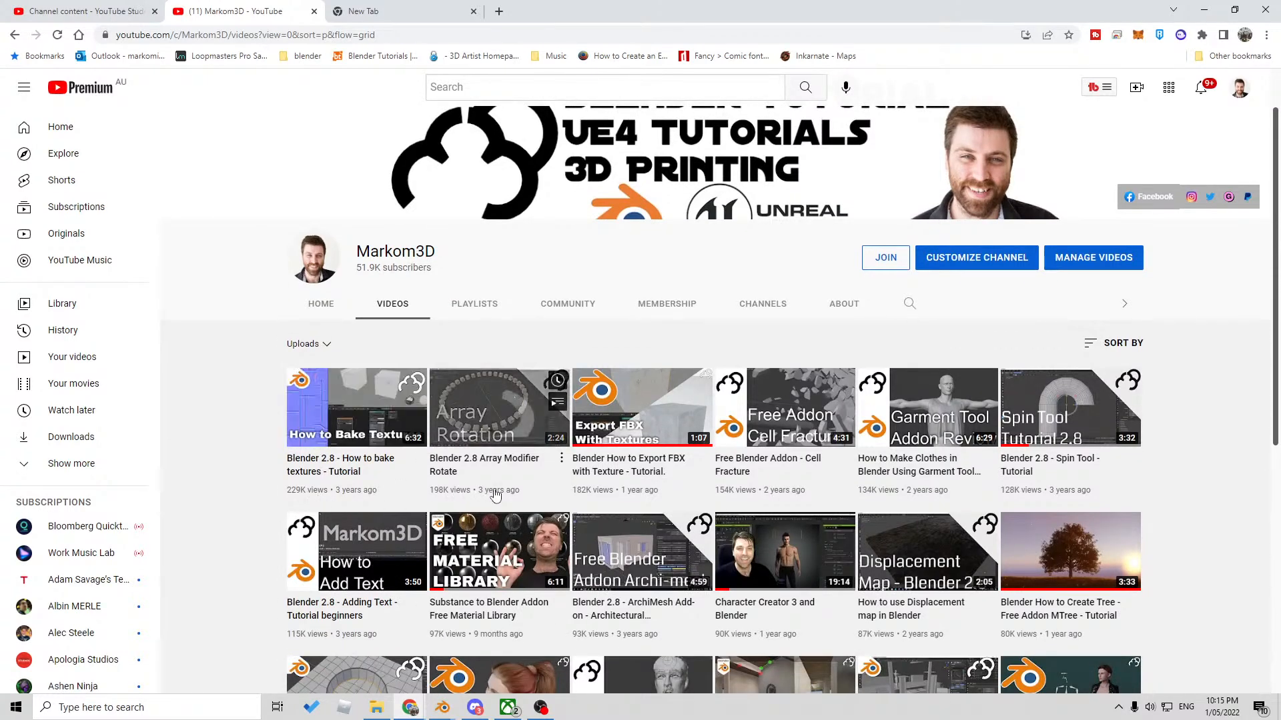
scroll(1000, 480, down, 2)
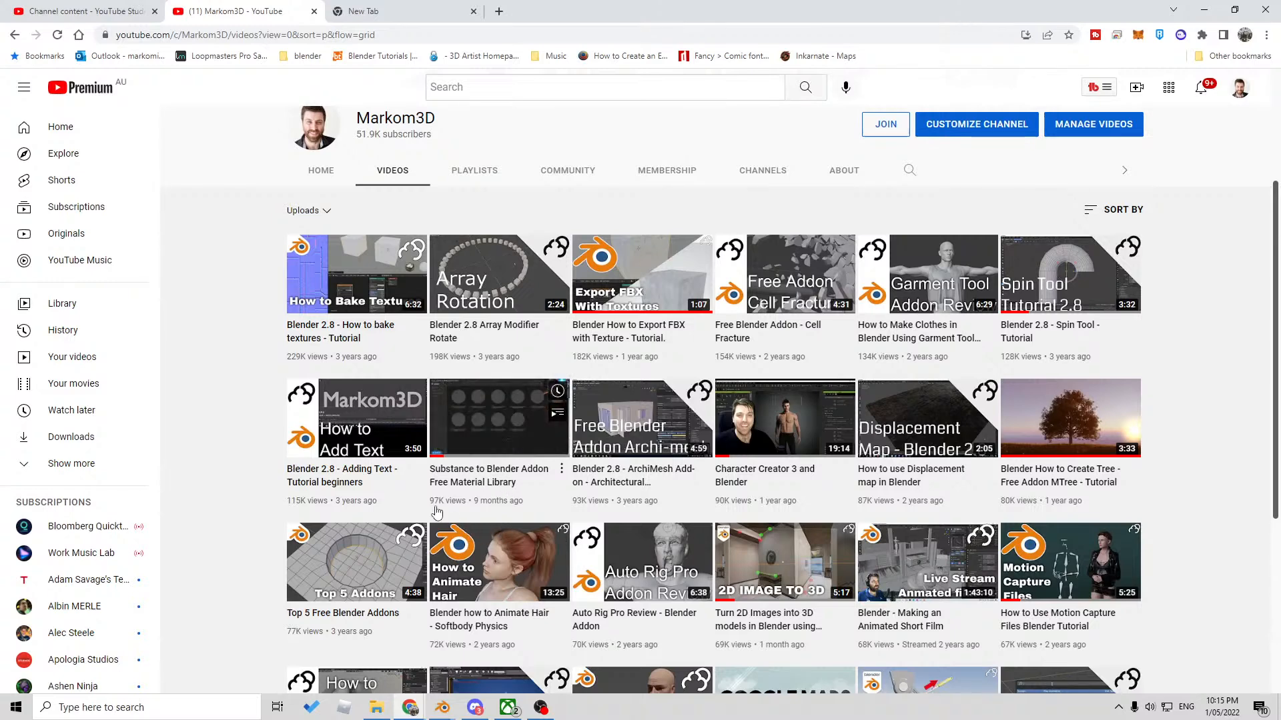
scroll(437, 512, down, 2)
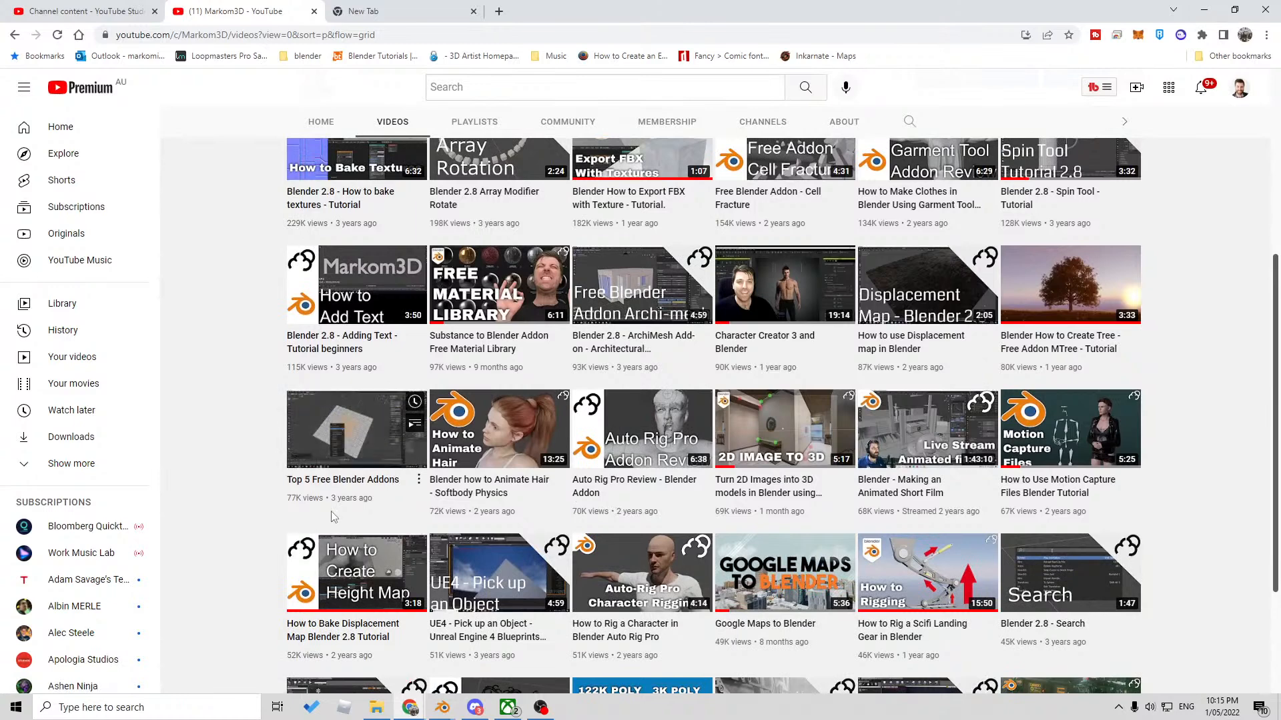
click(793, 461)
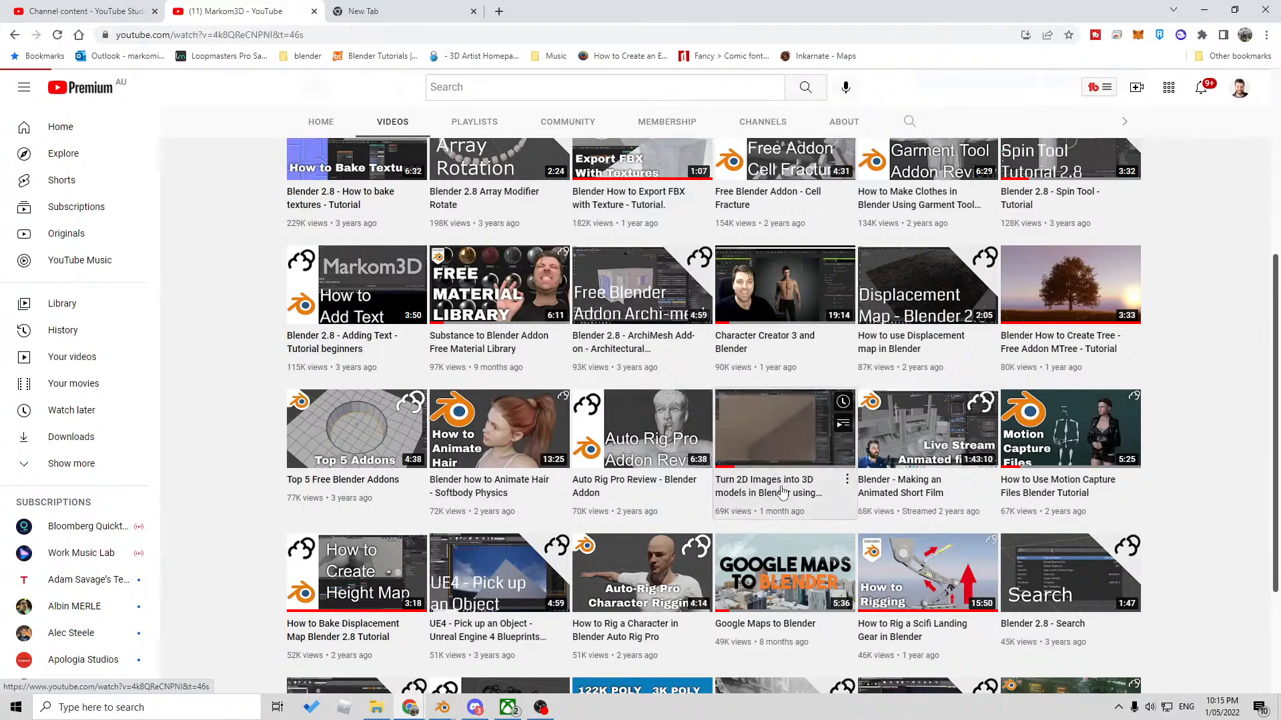
scroll(340, 500, down, 2)
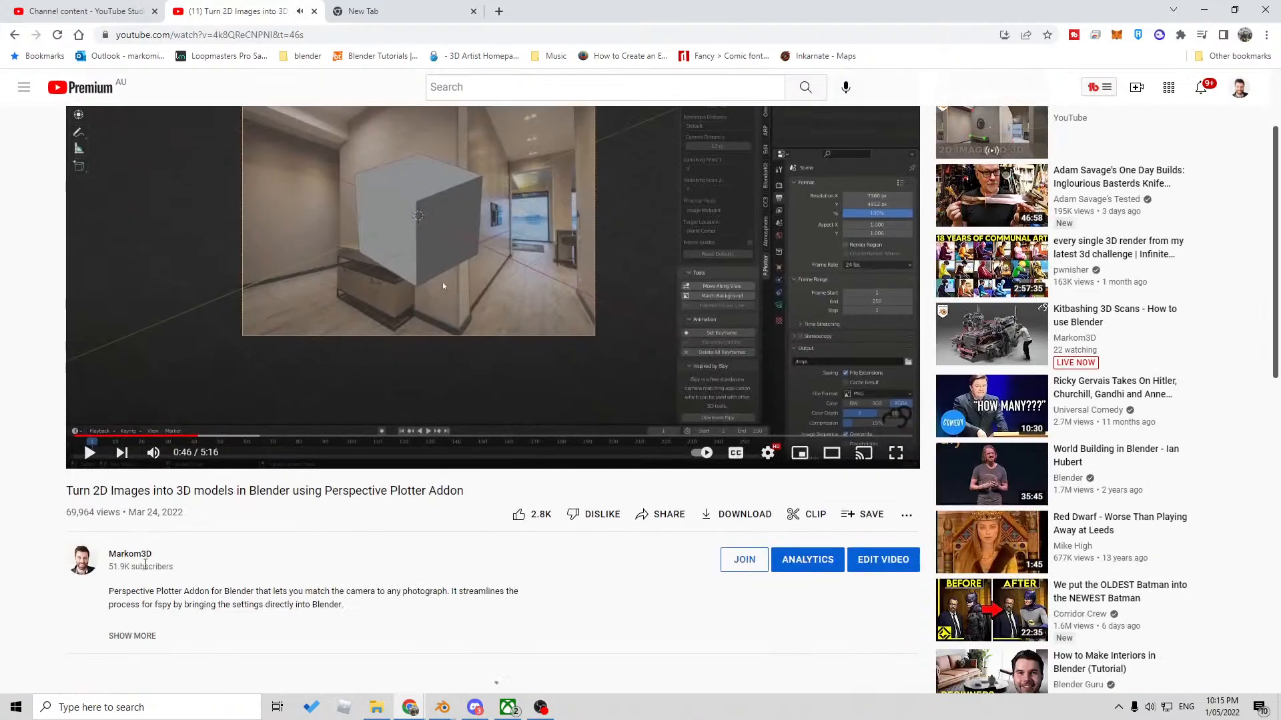
drag(339, 495, 411, 495)
click(414, 496)
scroll(530, 333, up, 2)
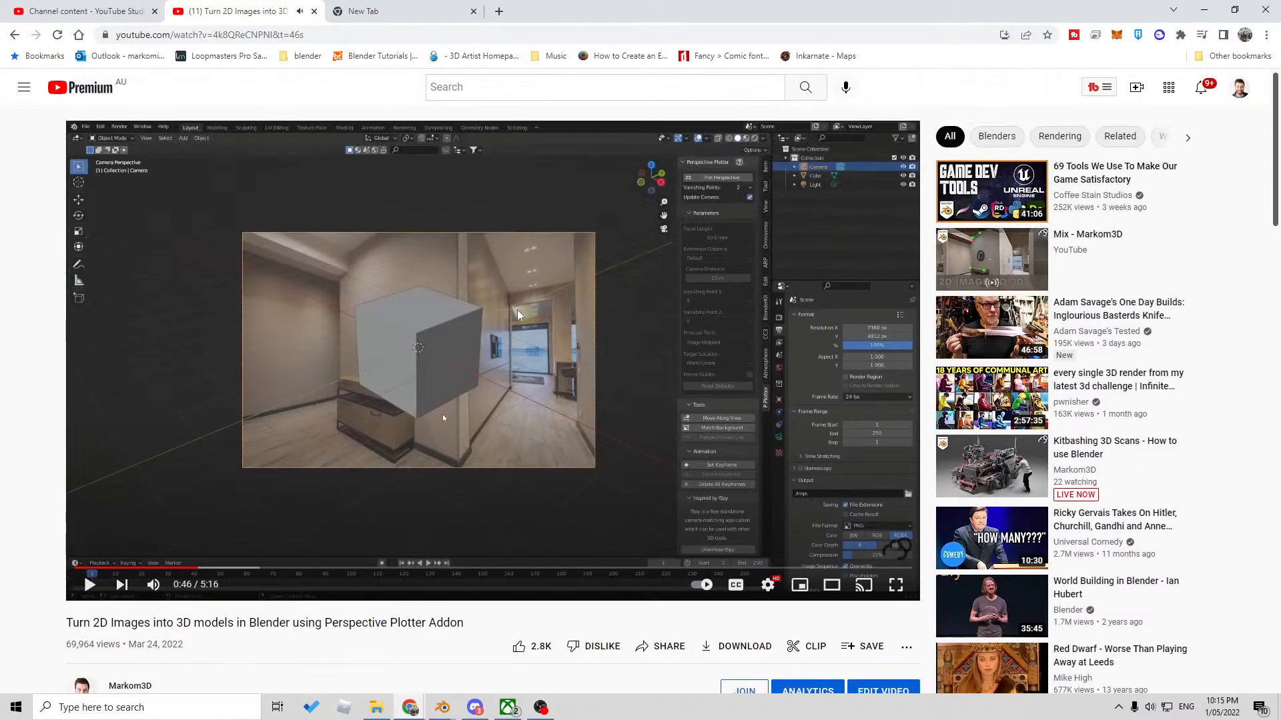
- Return to the Studio content tab, minimize the browser and the Blender Render window, and go back to the main Blender scene
click(59, 4)
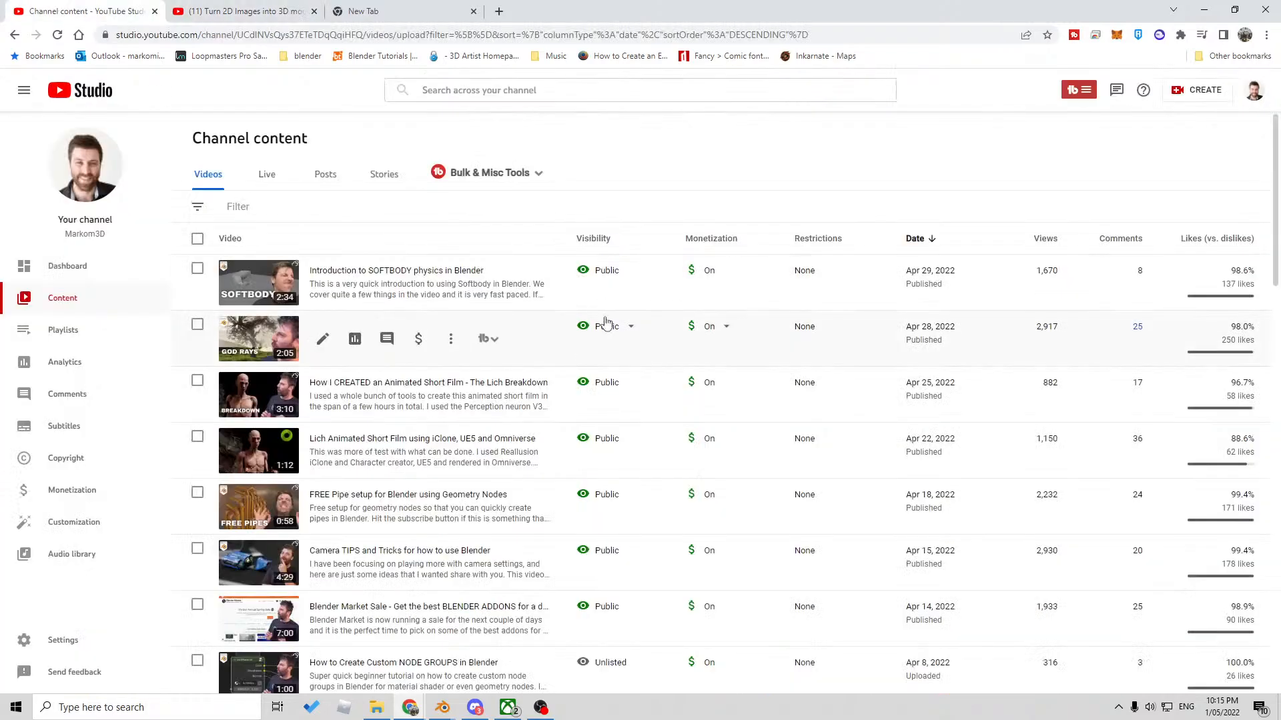
click(1205, 11)
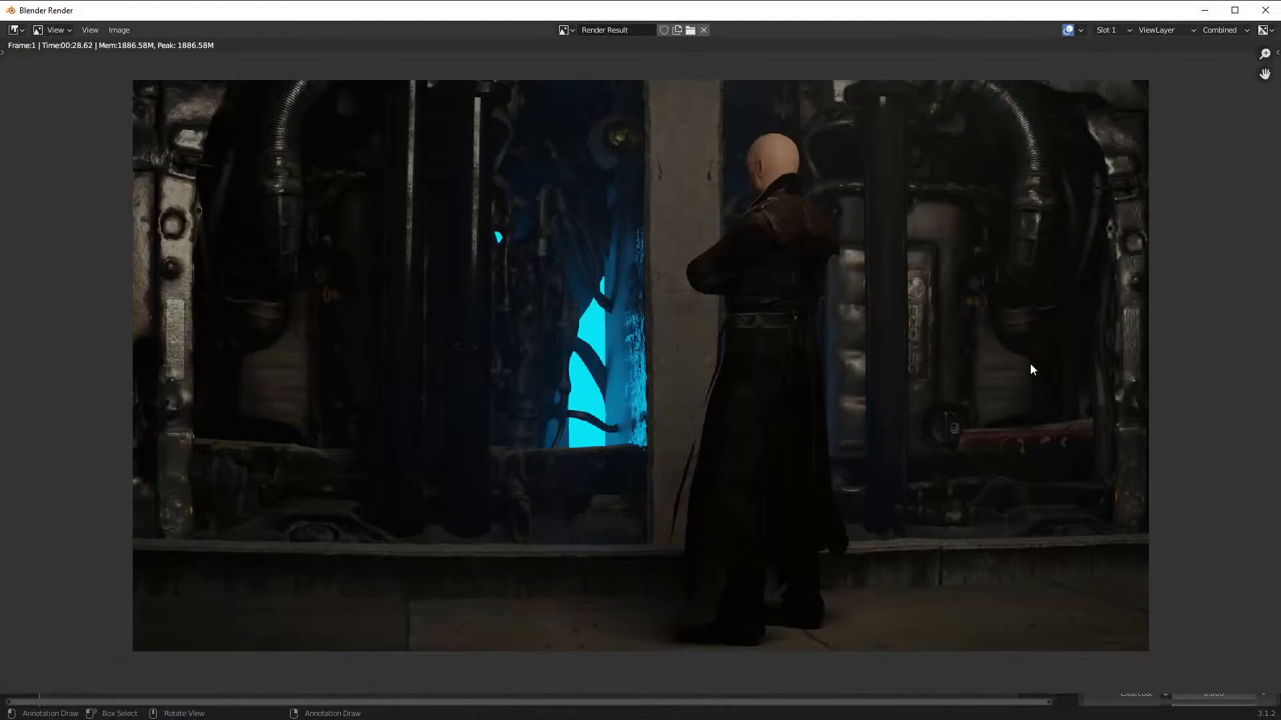
click(1205, 12)
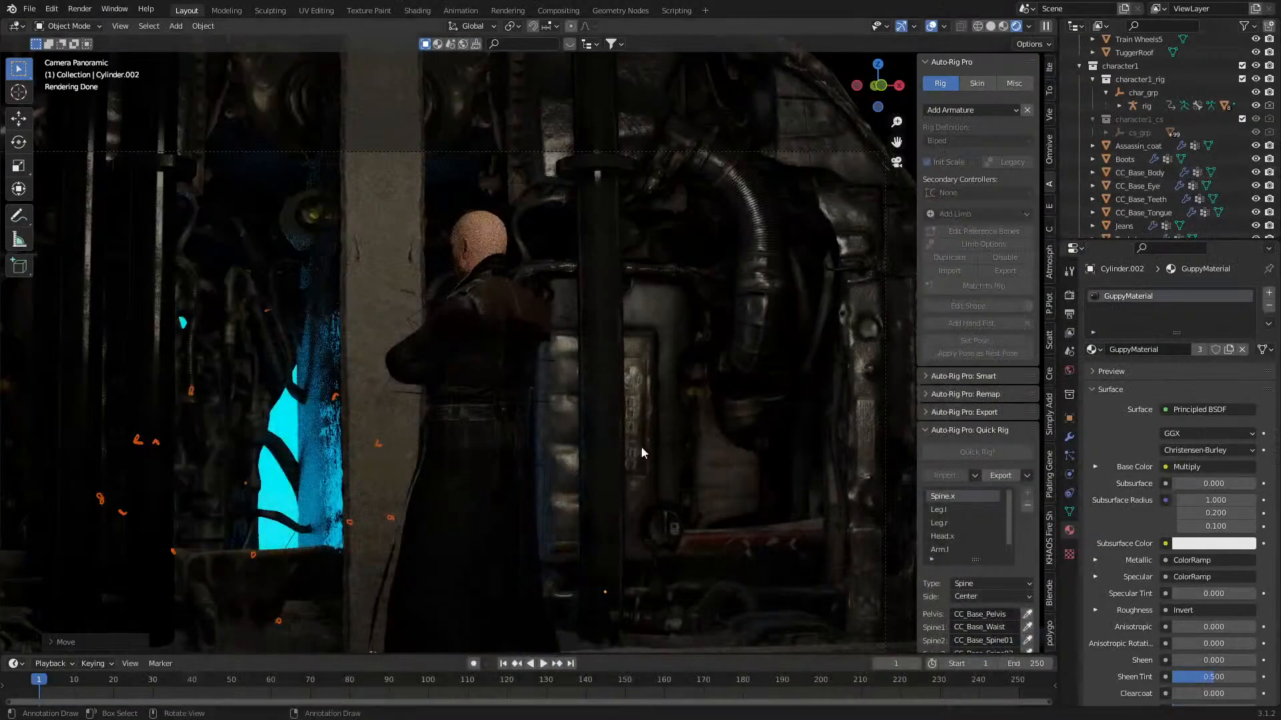
- Paste the Smoke domain into the engine scene and scale it down to fit around the character and engines
middle_drag(543, 520, 570, 475)
scroll(569, 460, down, 3)
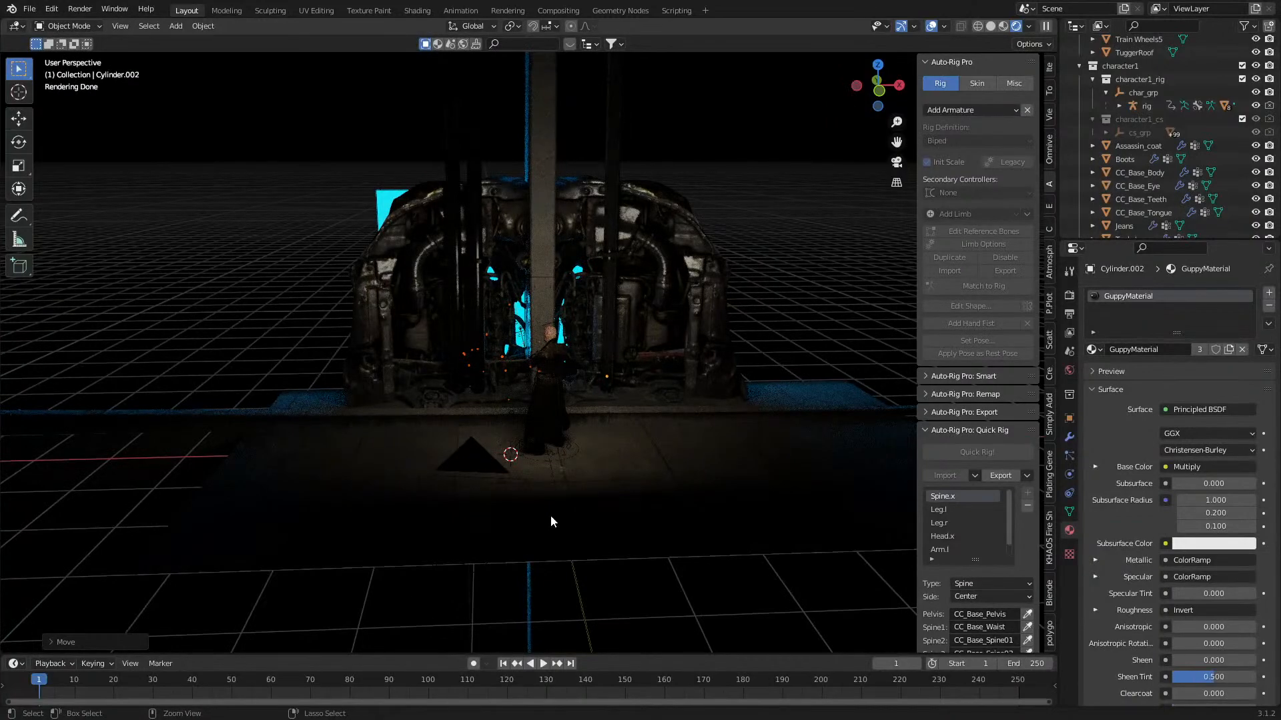
key(ctrl+v)
key(s)
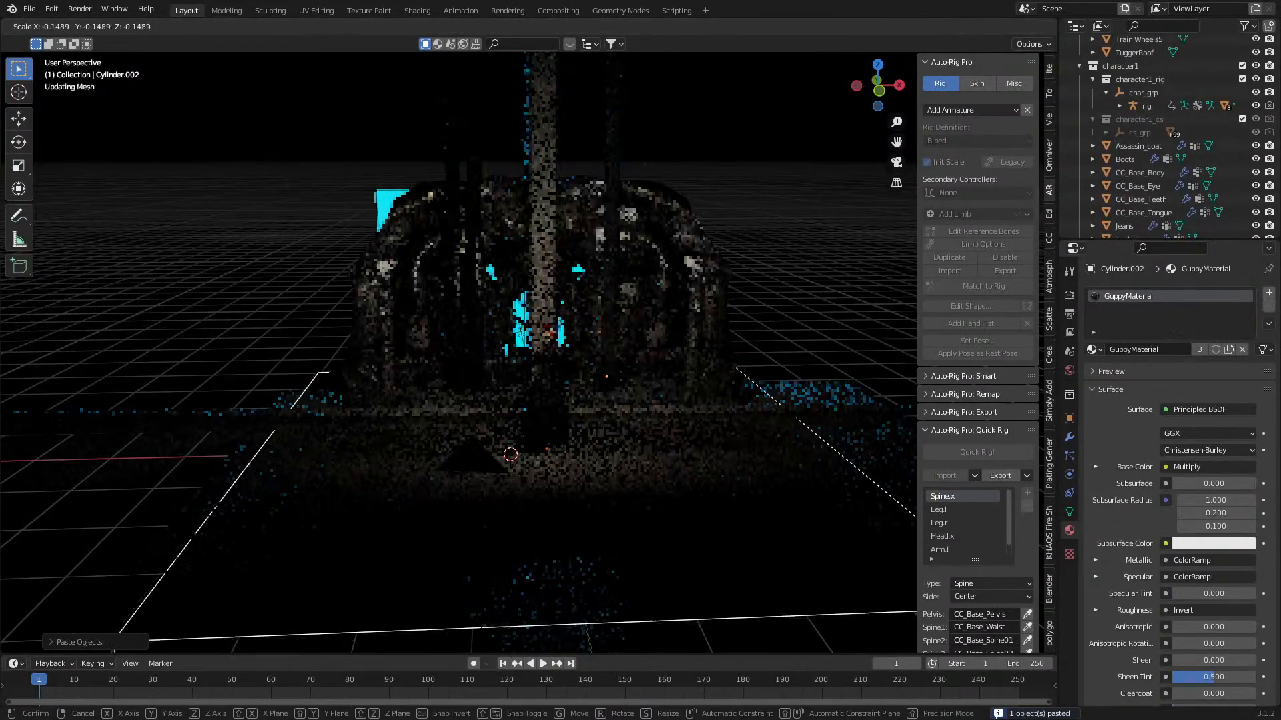
click(770, 374)
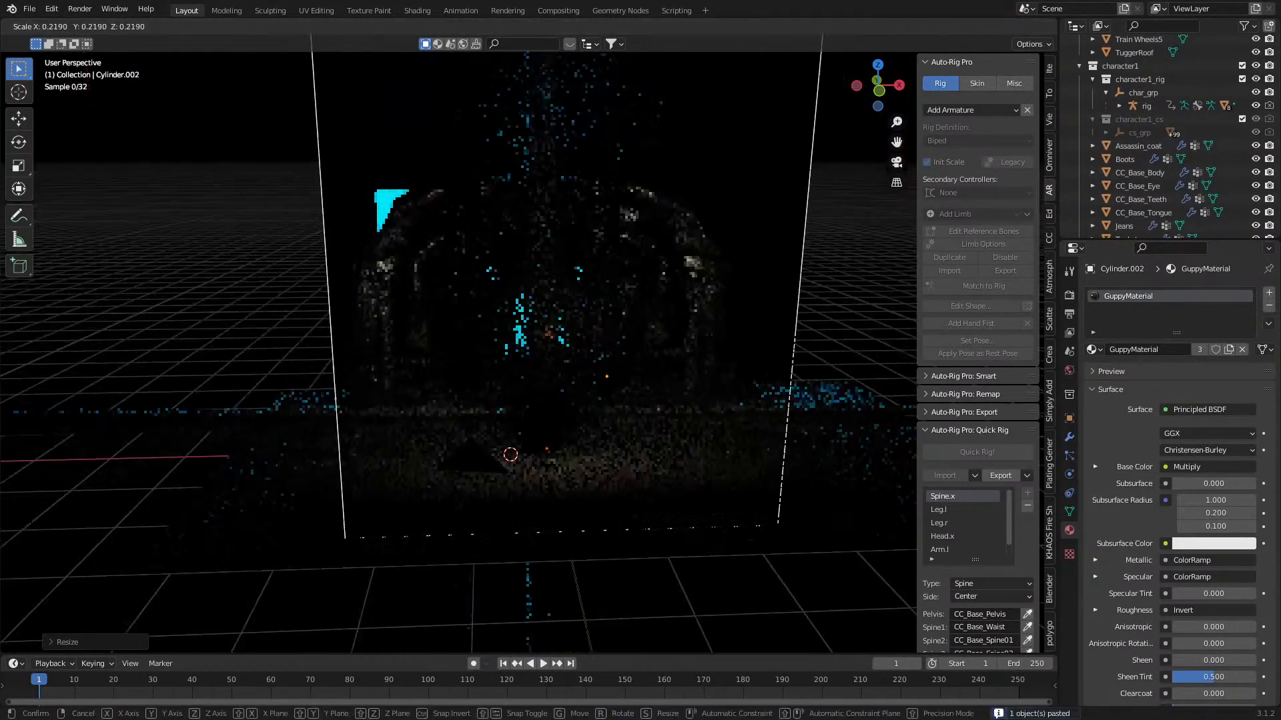
key(s)
click(541, 395)
- Move the Smoke domain in top view toward the engines beside the cement column, and adjust its height
middle_drag(542, 395, 719, 449)
scroll(750, 450, up, 3)
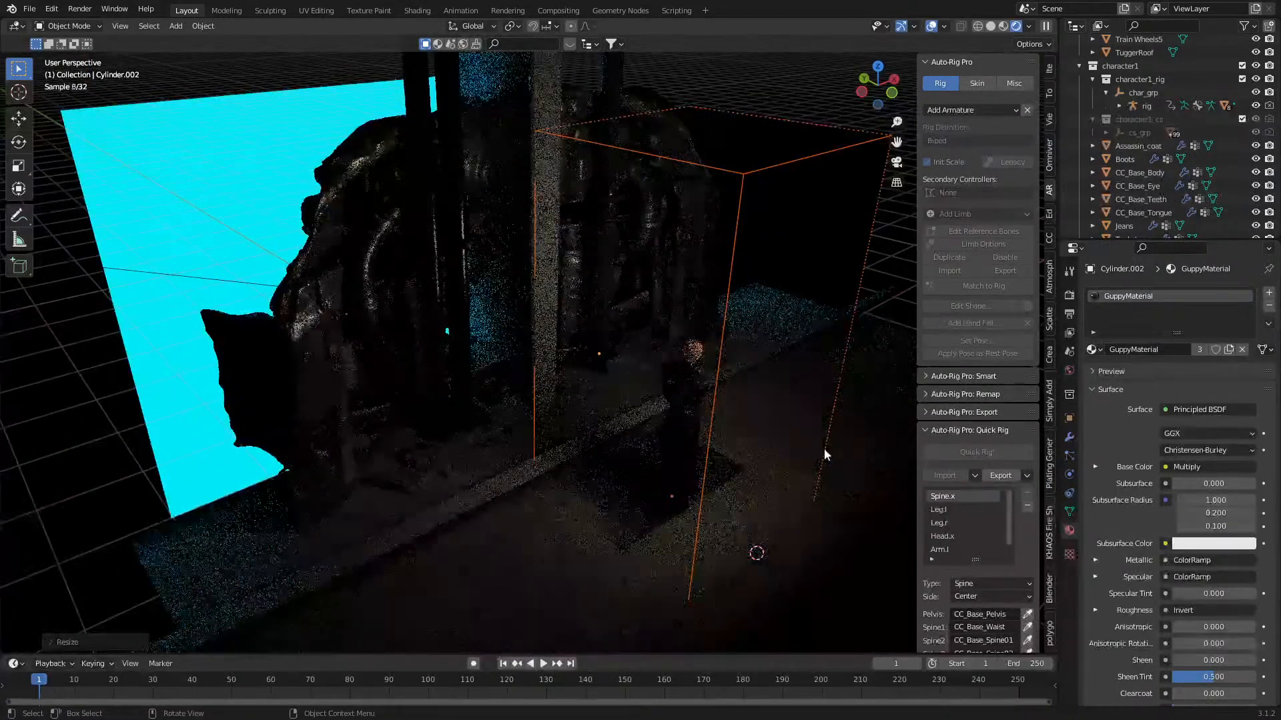
key(KP_7)
key(g)
click(641, 353)
middle_drag(691, 482, 691, 394)
key(g)
key(z)
click(682, 389)
- Scale the Smoke domain down slightly, select it and apply its object transform
key(s)
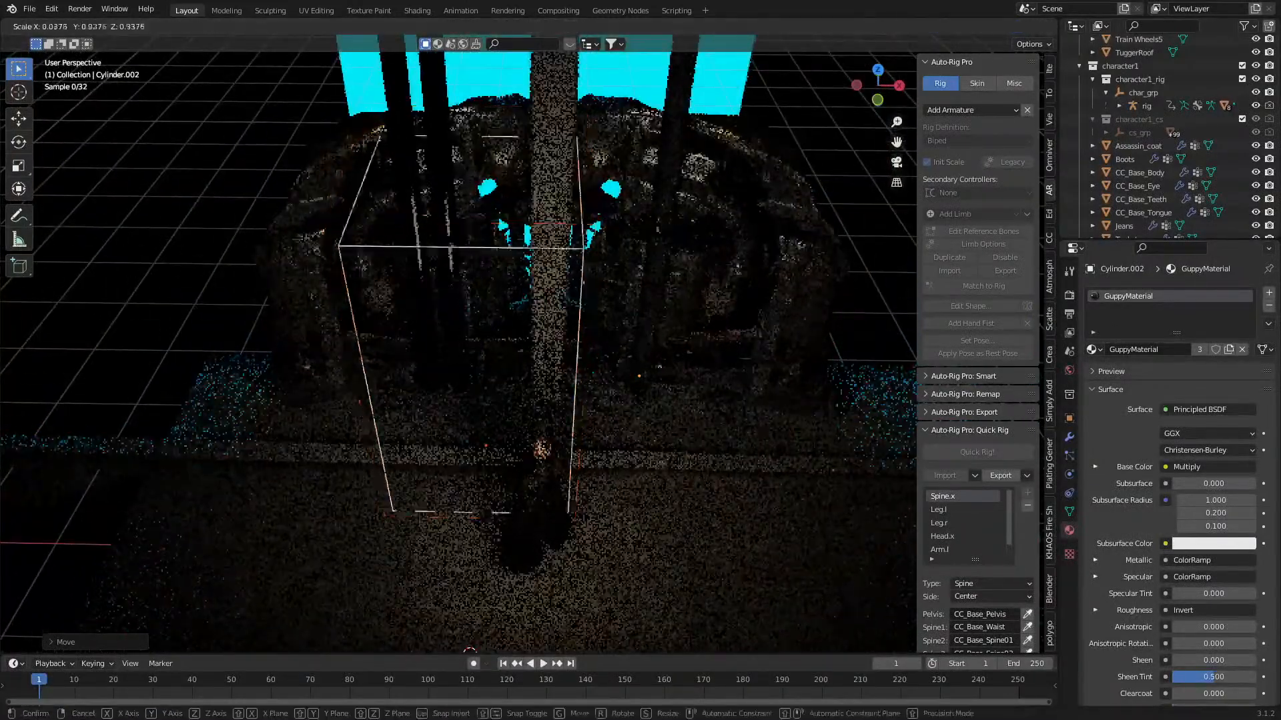
click(627, 403)
middle_drag(526, 469, 542, 430)
scroll(547, 473, up, 5)
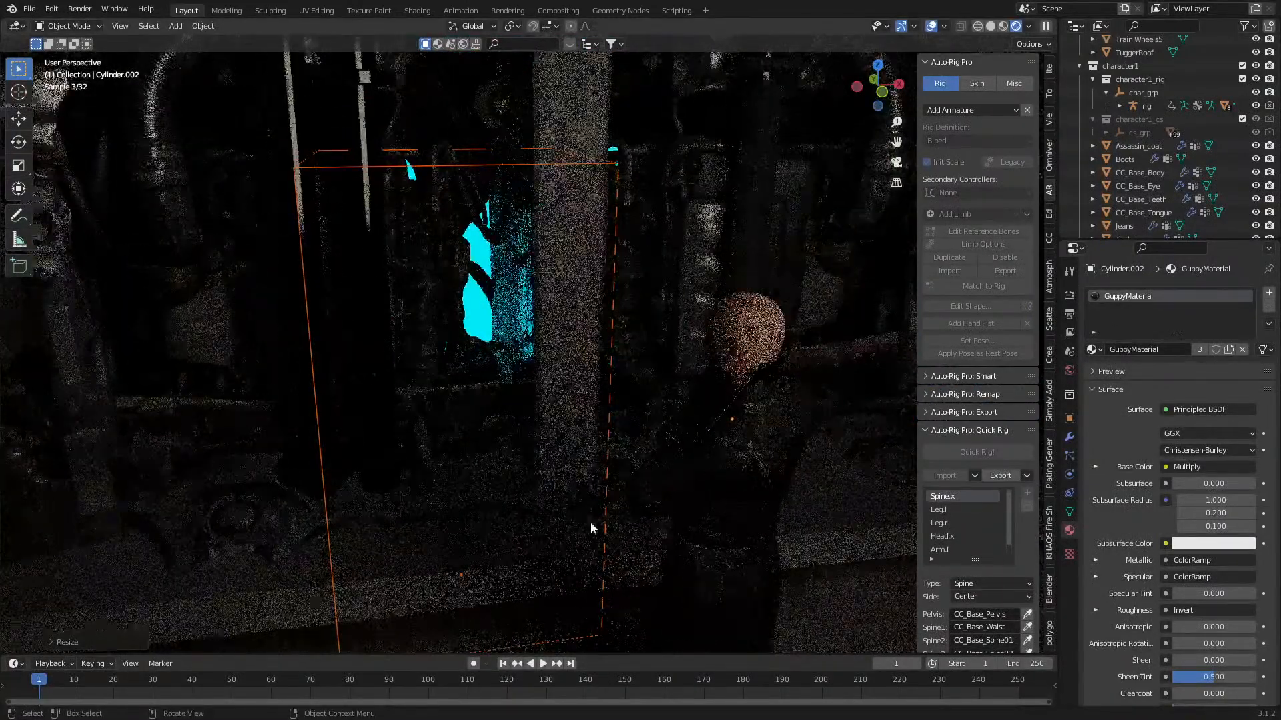
click(551, 518)
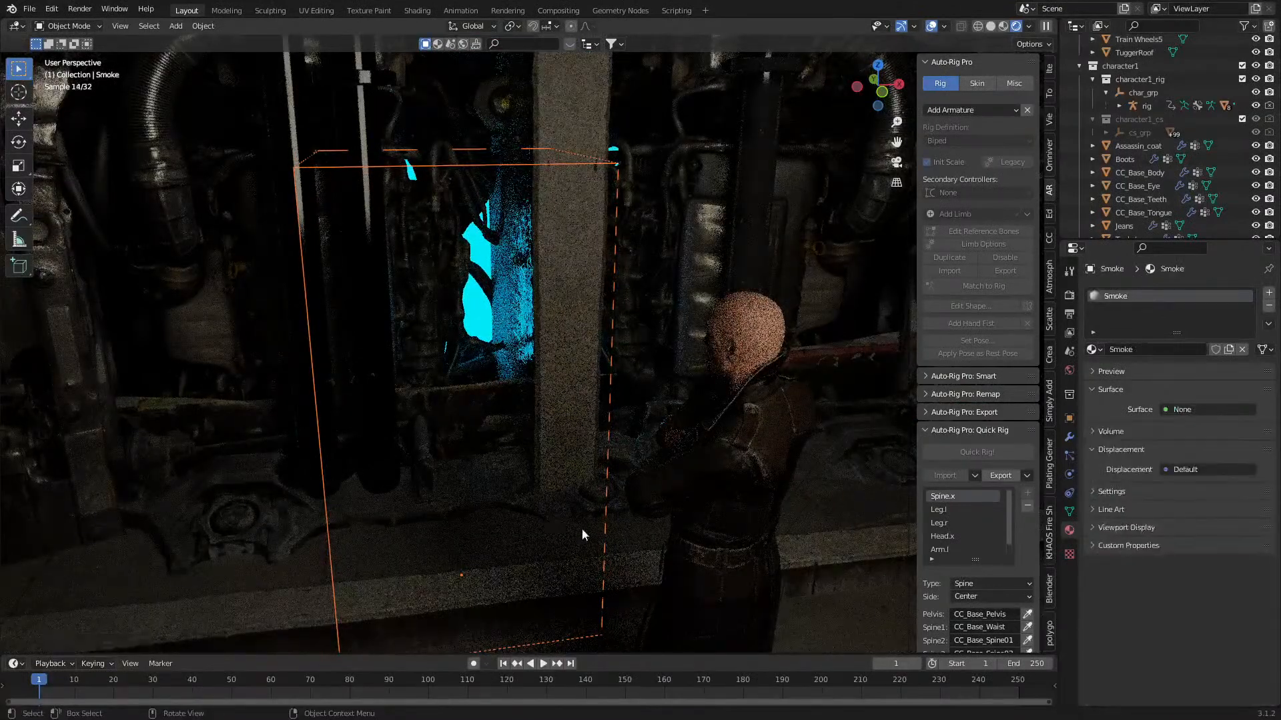
key(ctrl+a)
click(555, 545)
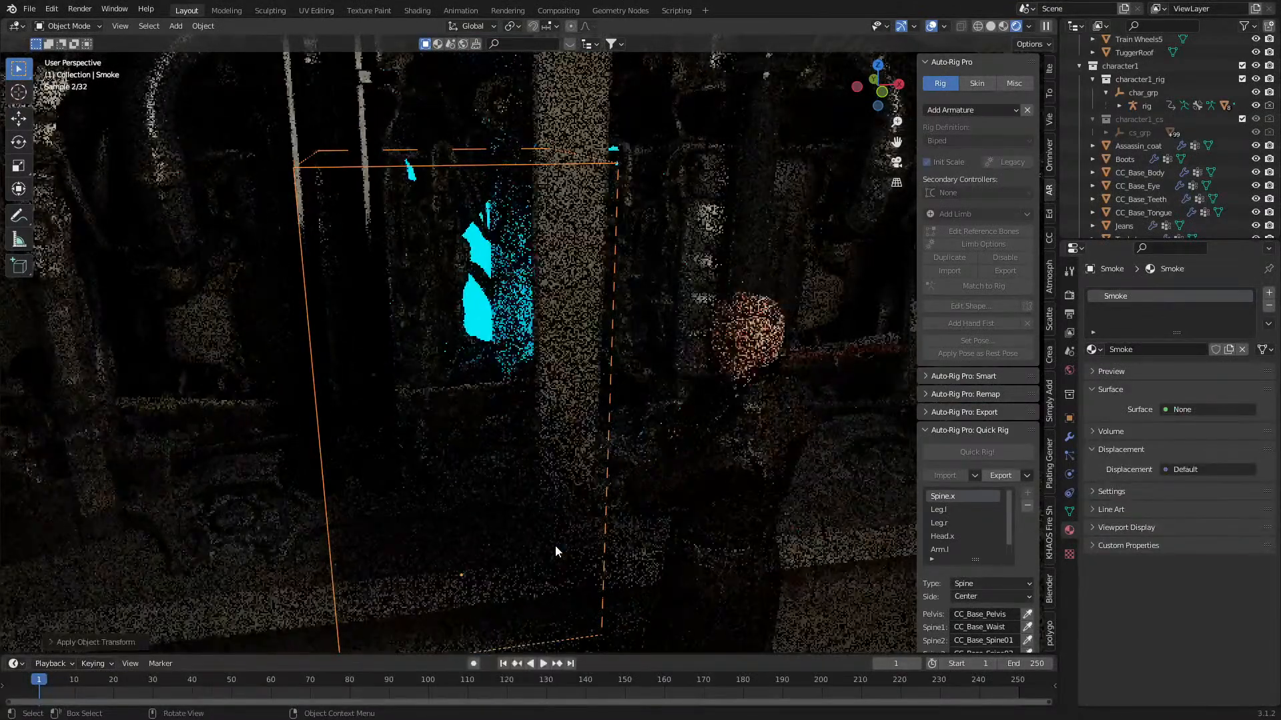
- Shrink the Smoke domain further and position it in top view between the engines and the floor ledge, beside the column
middle_drag(551, 545, 633, 508)
key(s)
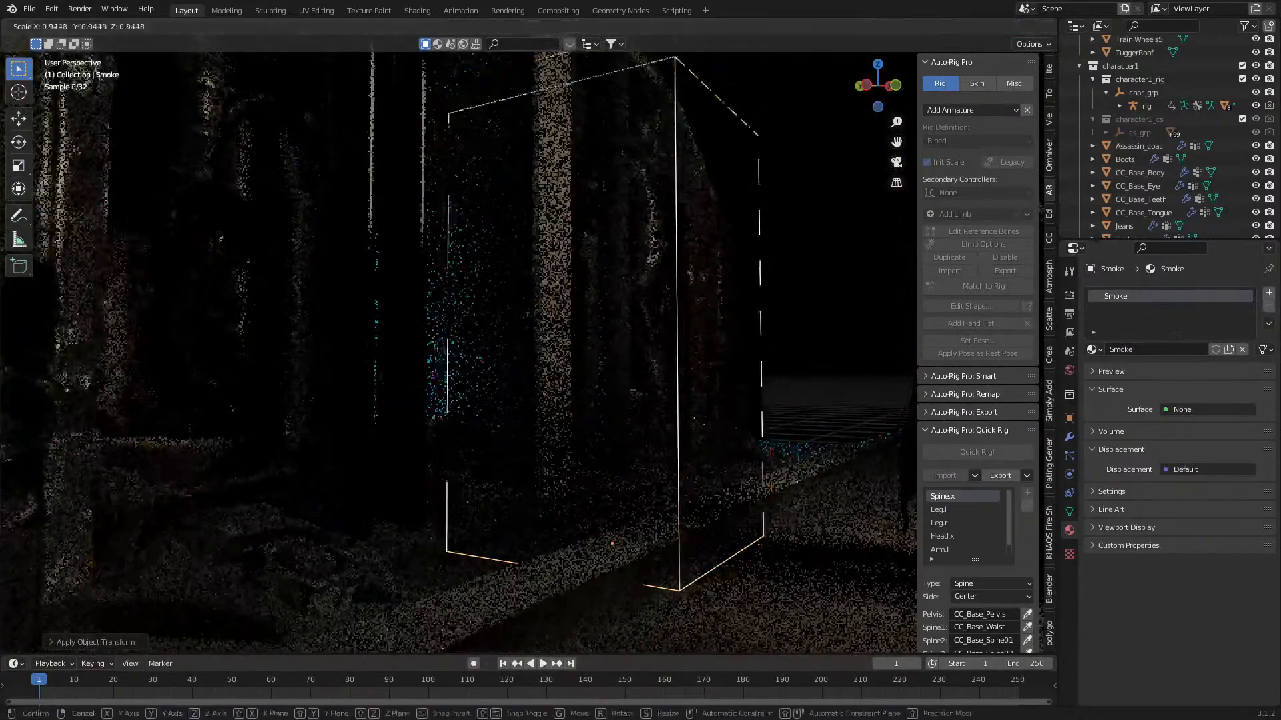
click(716, 481)
key(KP_7)
key(g)
click(694, 395)
key(s)
click(625, 471)
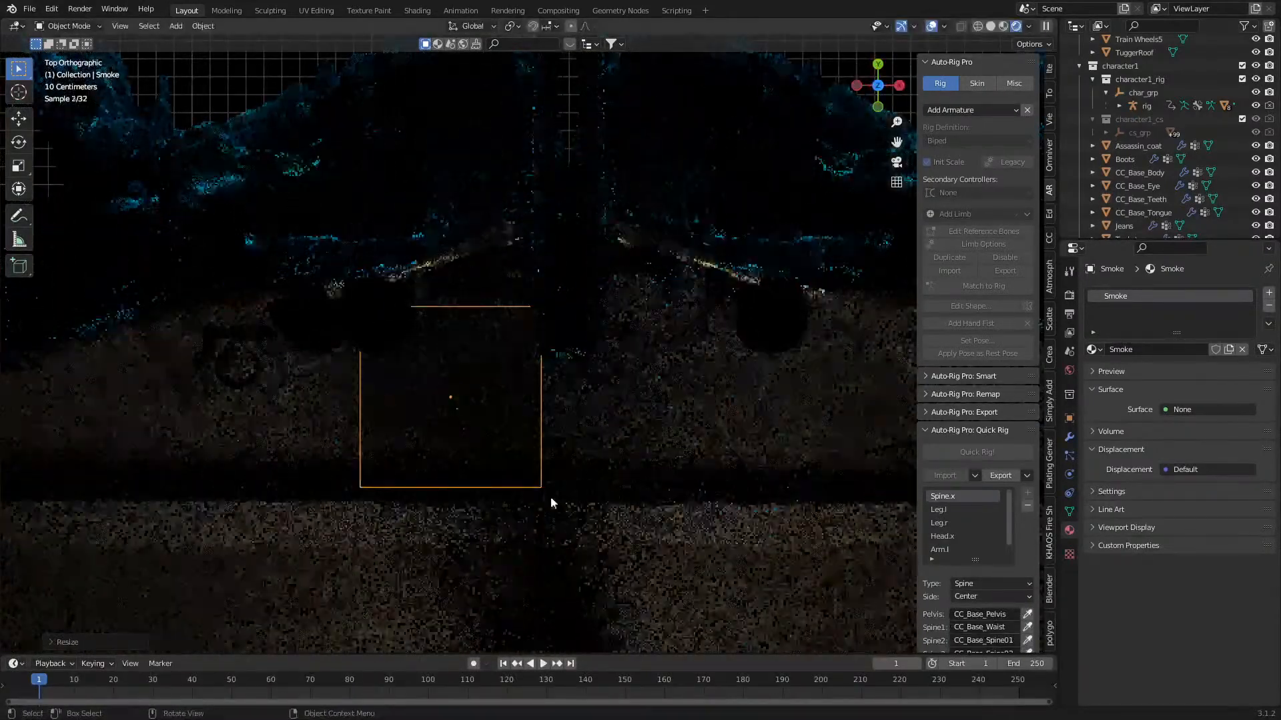
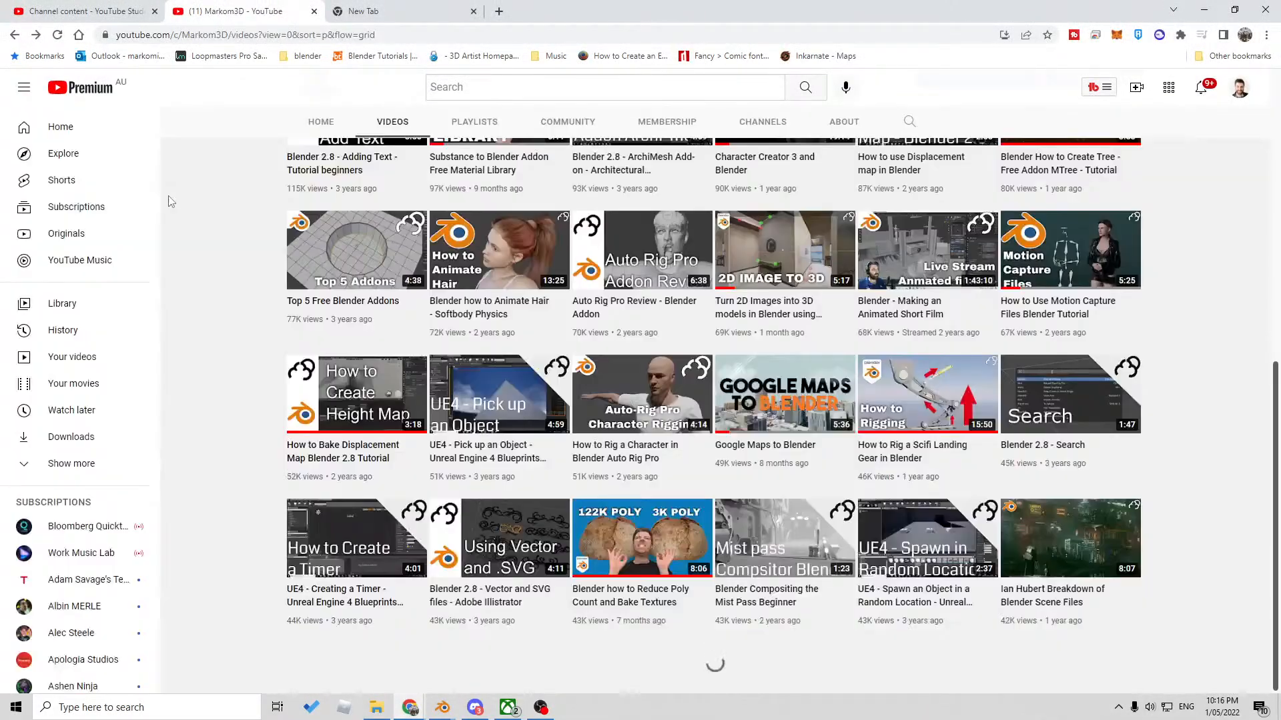
- Look through the channel's most popular videos in the browser again, and return to the engine scene in Blender
scroll(422, 410, up, 10)
scroll(422, 410, down, 3)
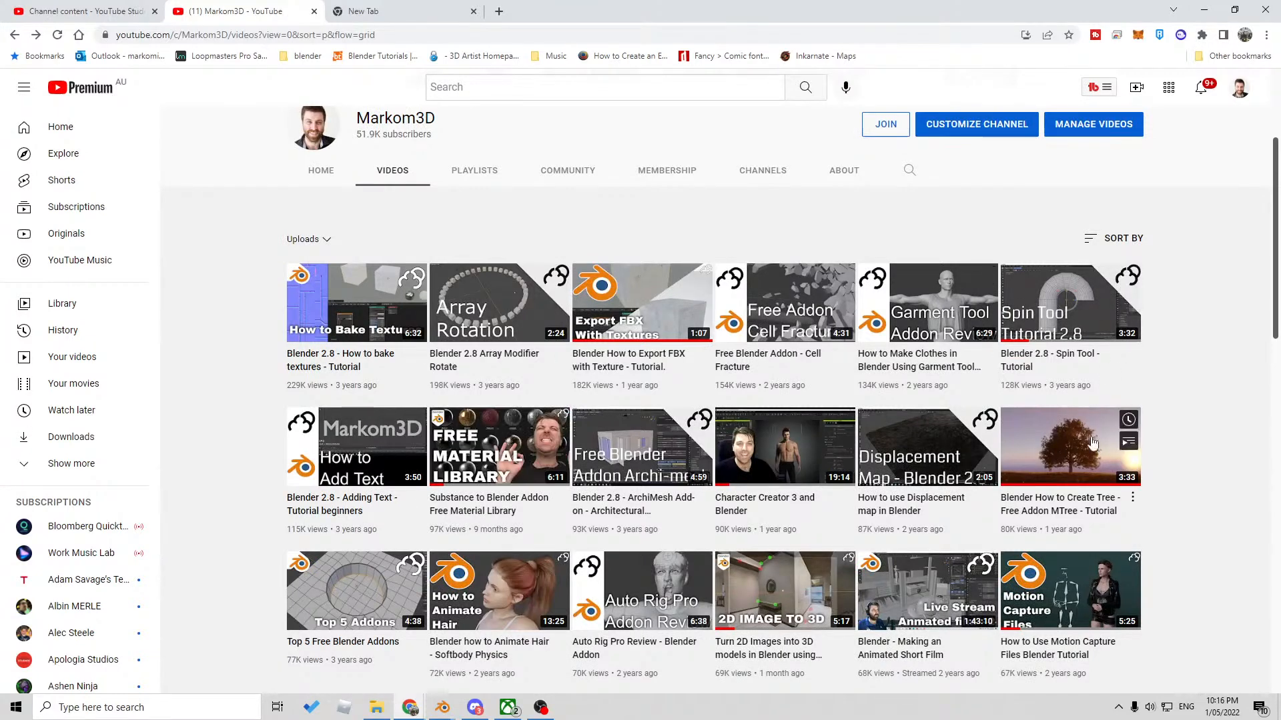
scroll(779, 450, down, 2)
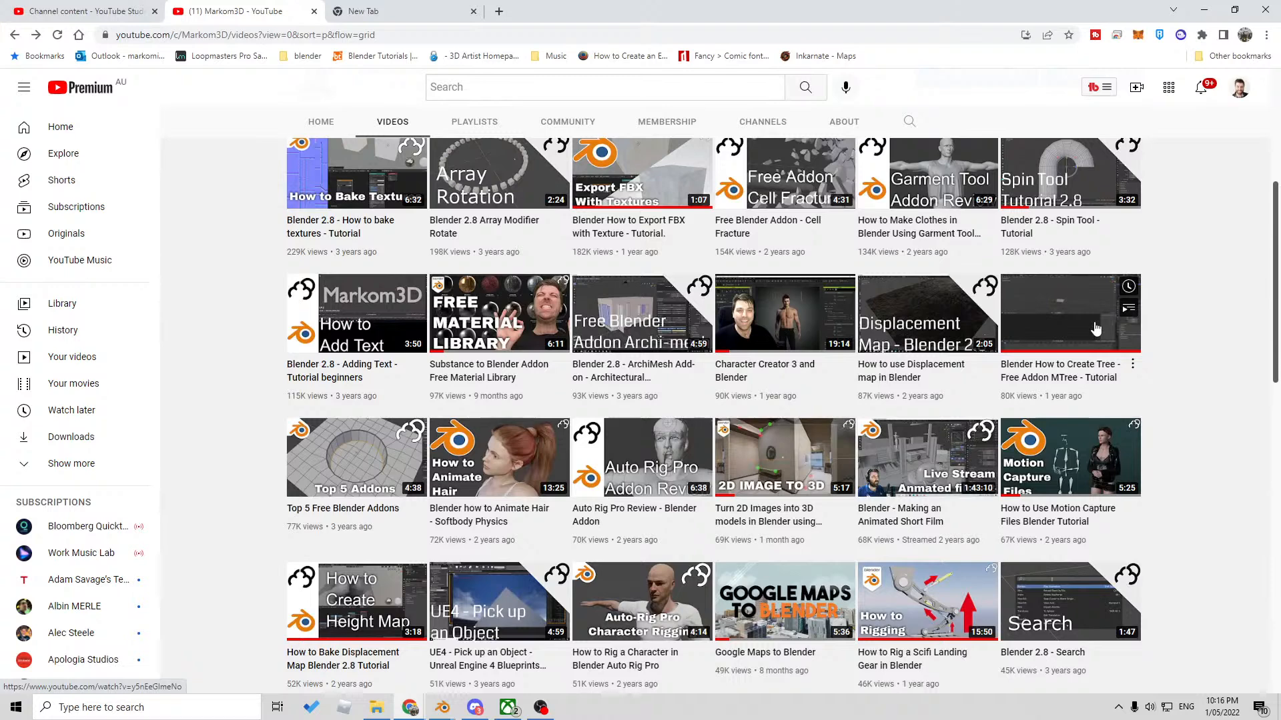
scroll(787, 460, down, 2)
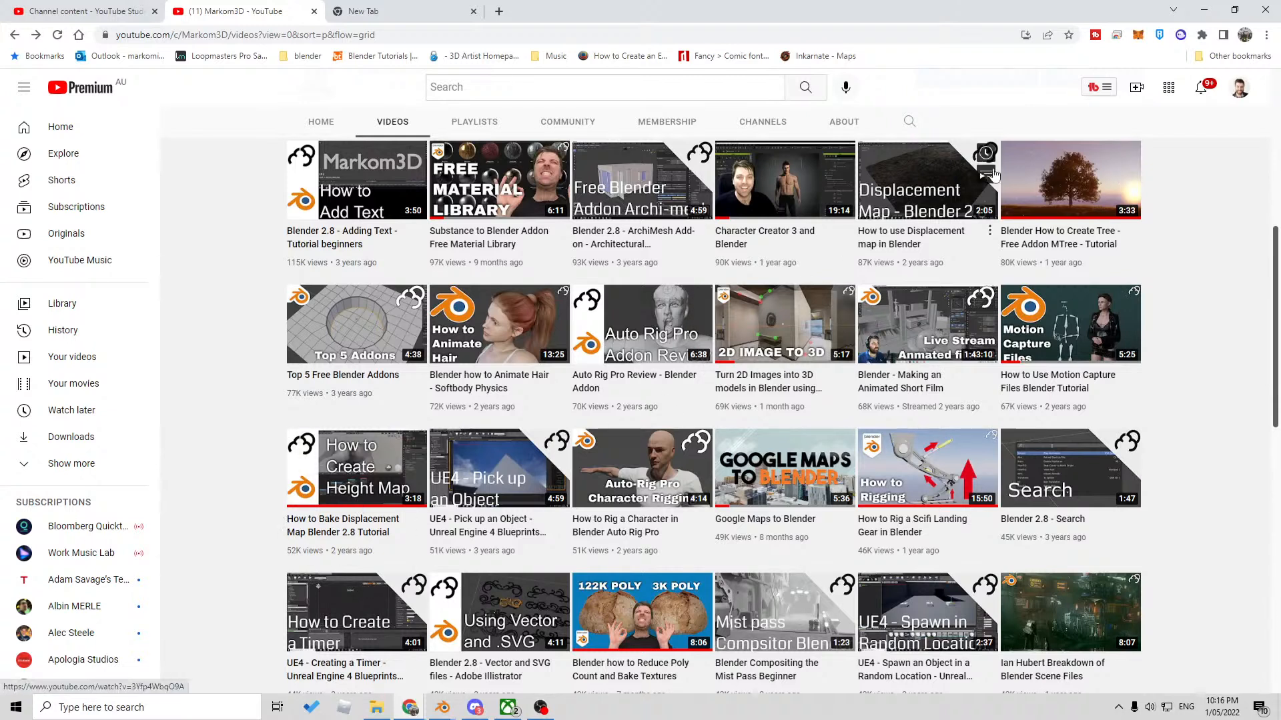
click(1204, 9)
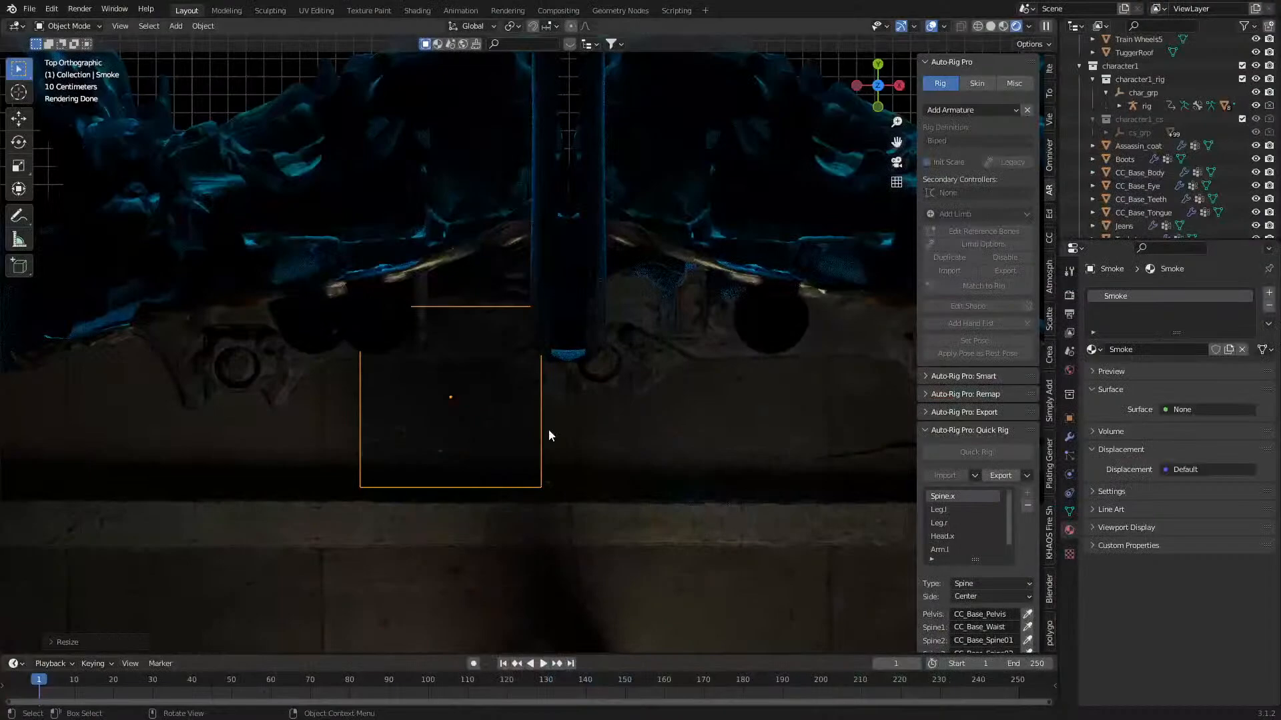
mouse_move(564, 458)
middle_down()
mouse_move(563, 367)
mouse_move(543, 392)
mouse_move(557, 466)
middle_up()
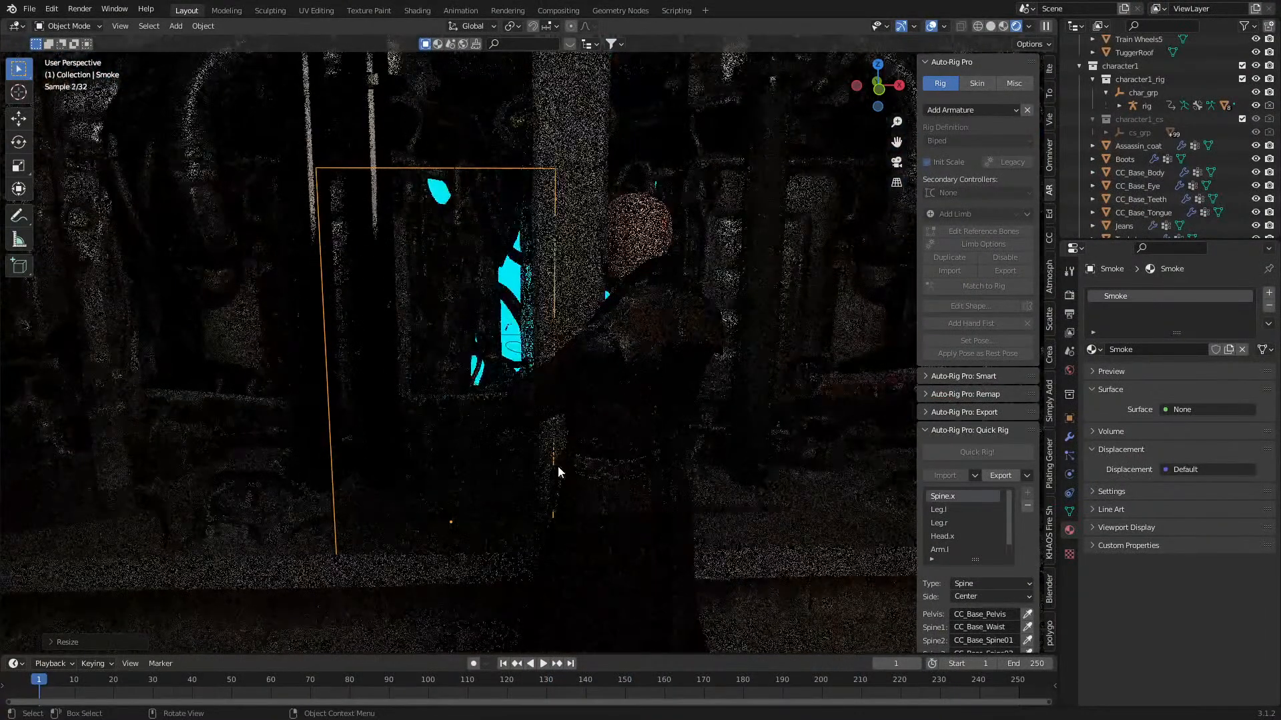
- Open the Shading workspace, raise the Smoke domain about 0.1 m along Z, and bring its material nodes into view
click(417, 10)
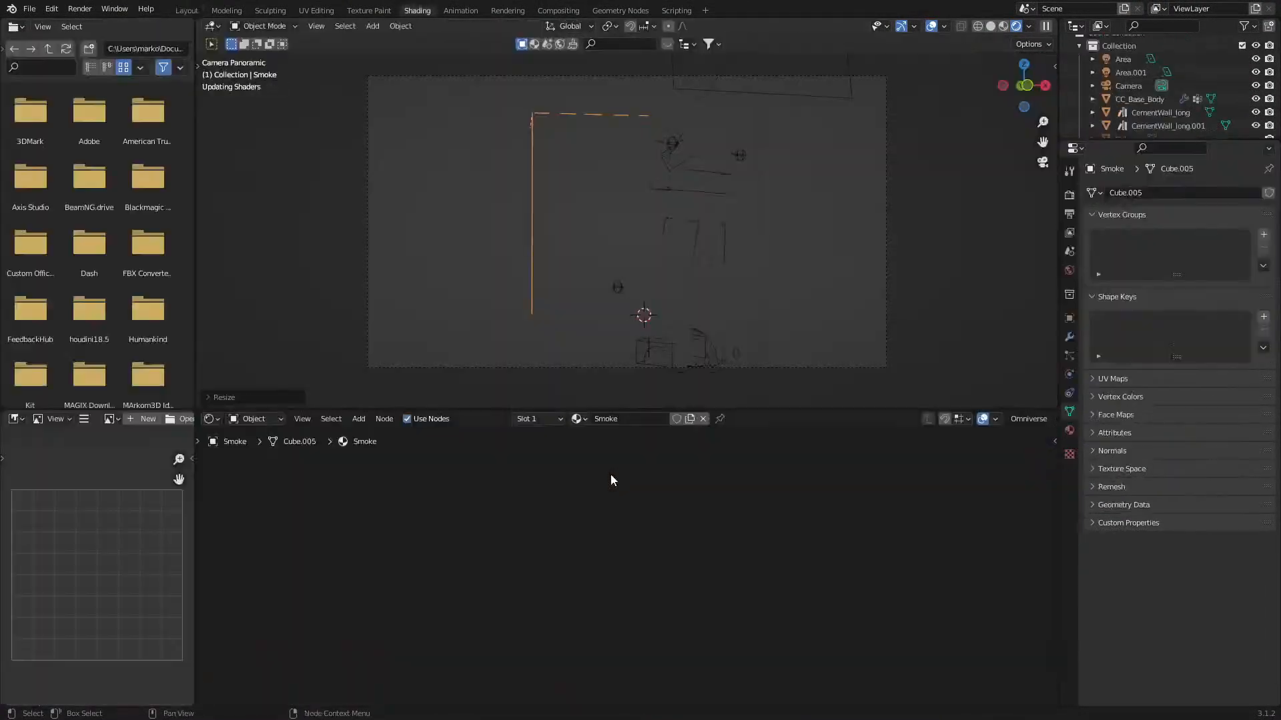
key(g)
key(z)
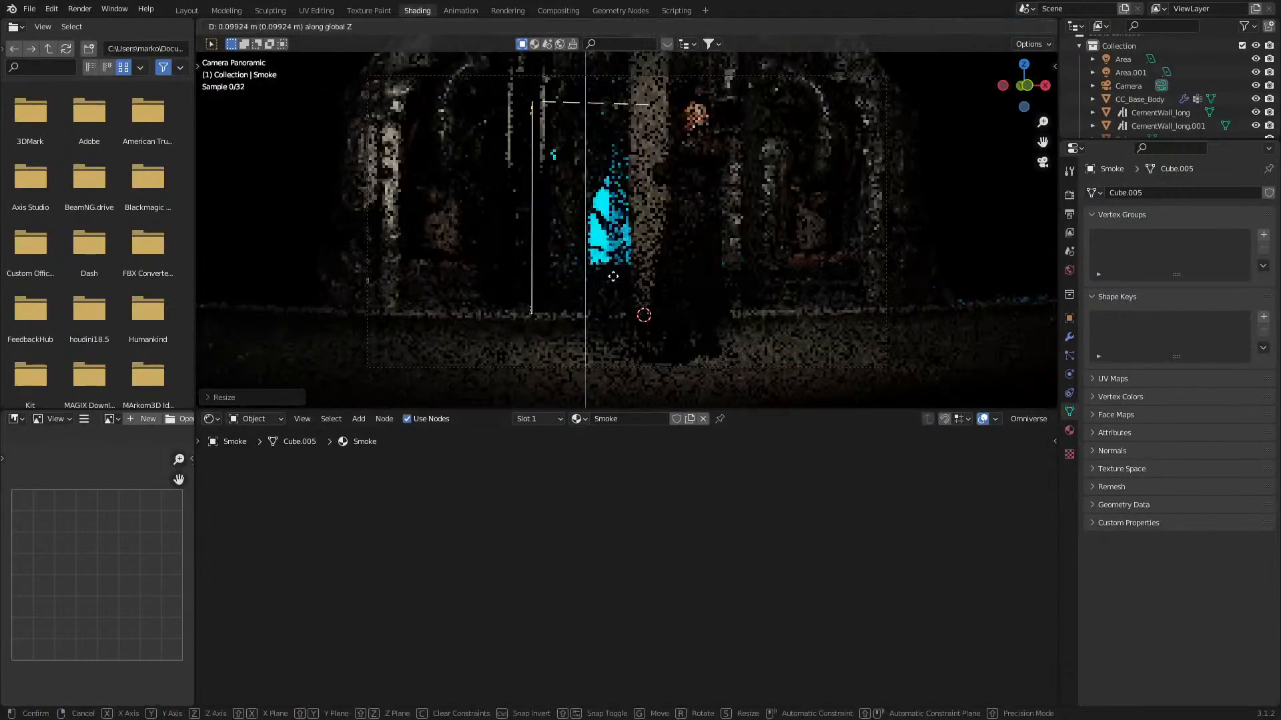
click(615, 278)
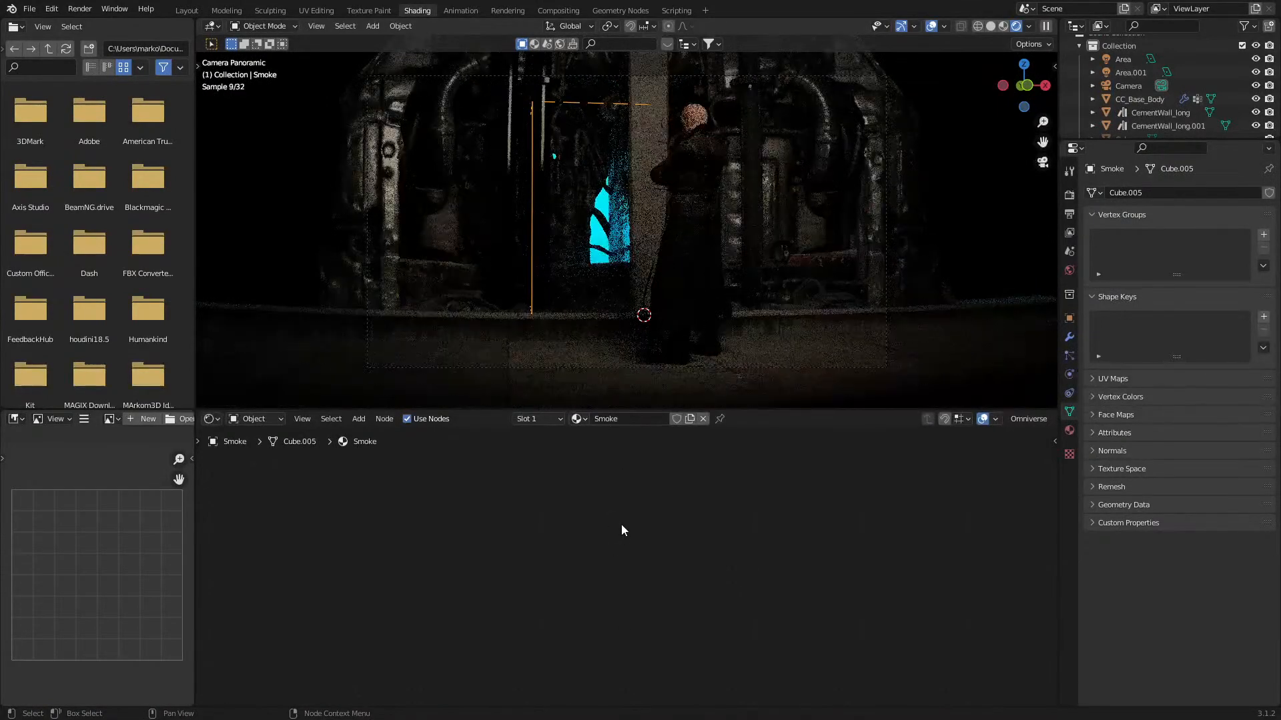
key(Home)
scroll(622, 531, up, 2)
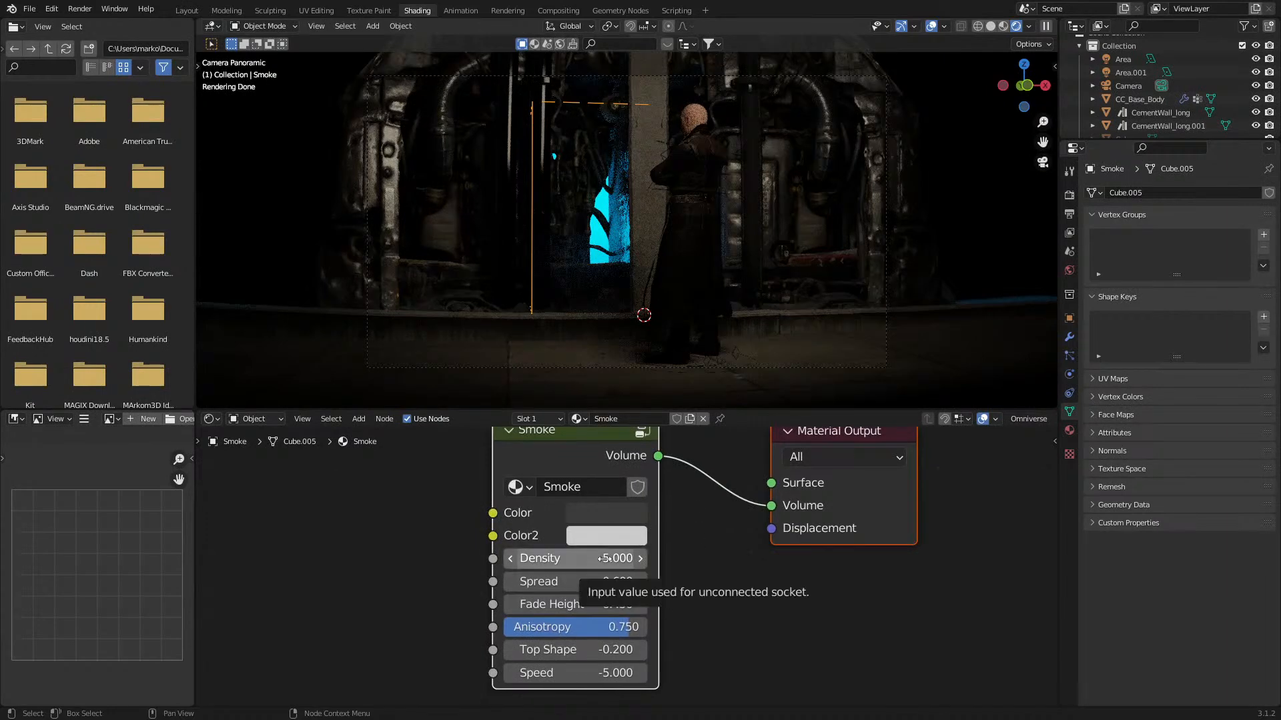
- Try white and magenta as the Smoke shader's Color, and return it to near white
click(600, 515)
drag(741, 286, 744, 213)
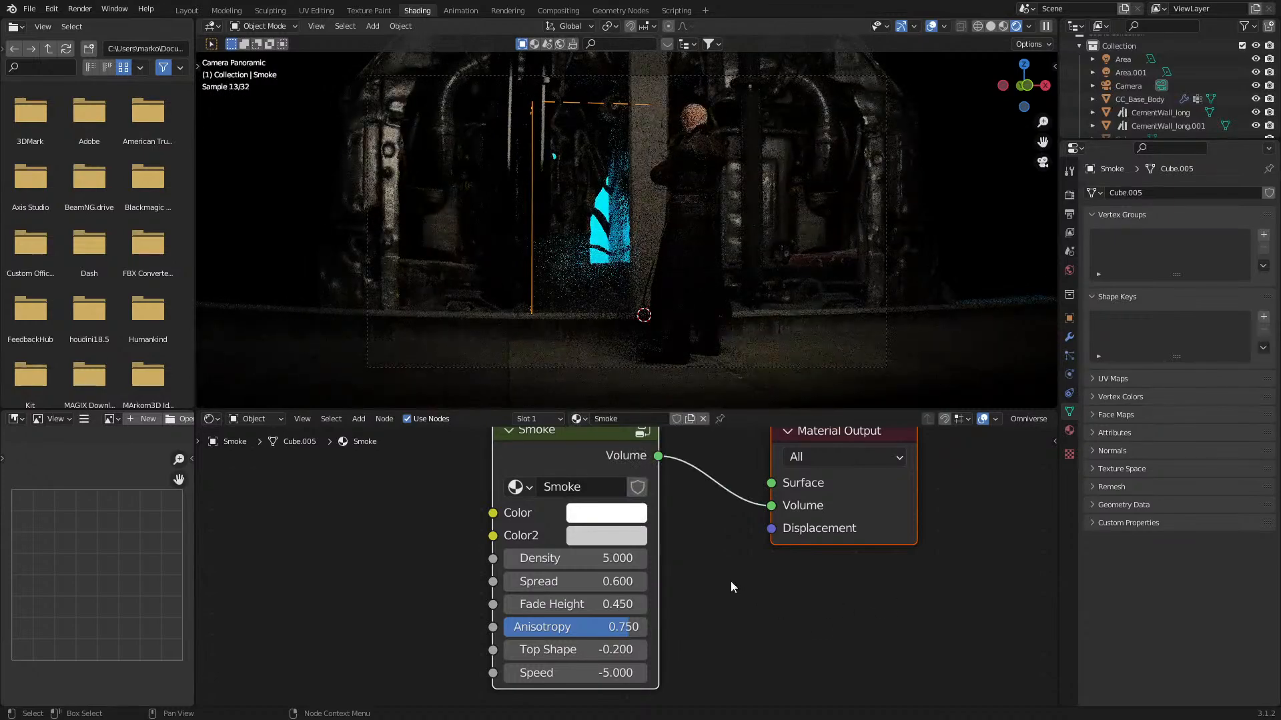
click(629, 514)
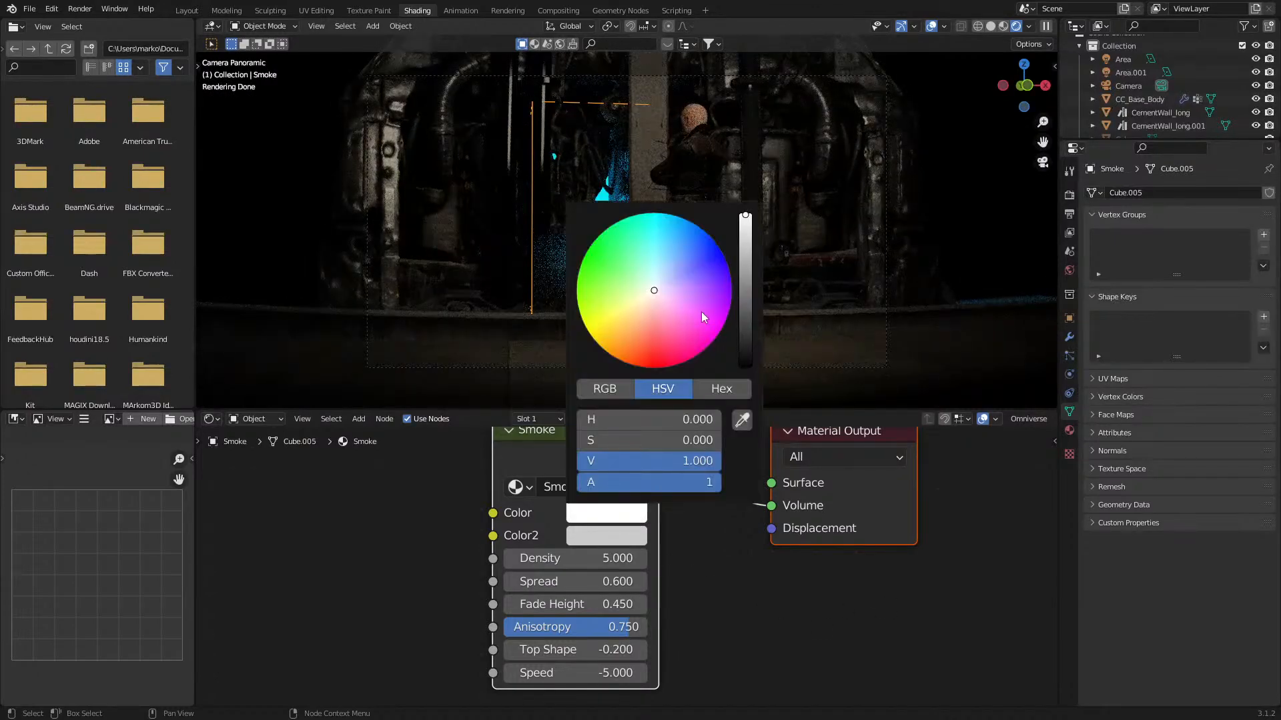
click(706, 335)
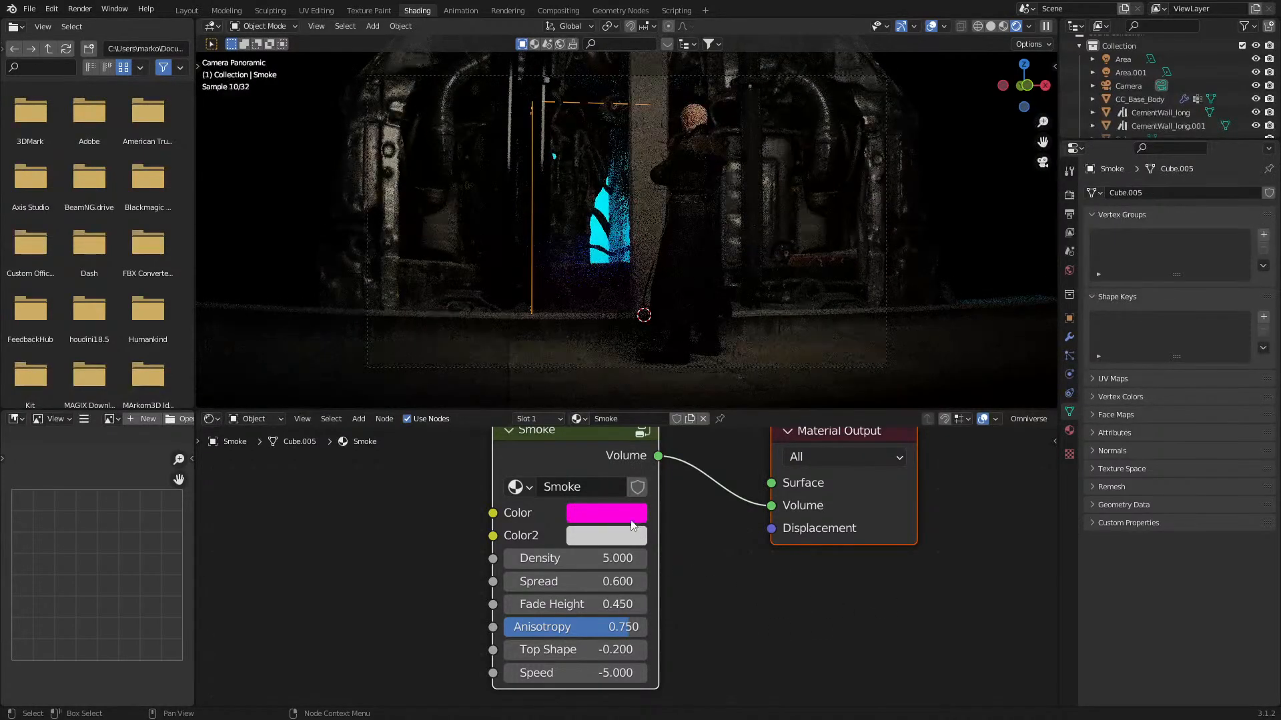
click(628, 515)
drag(746, 297, 746, 213)
drag(691, 301, 652, 289)
- Set the Smoke shader's Color2 to dark orange and its Color to bright orange
click(624, 536)
mouse_move(674, 350)
mouse_down()
mouse_move(659, 316)
mouse_move(669, 309)
mouse_move(675, 385)
mouse_move(607, 371)
mouse_up()
click(618, 535)
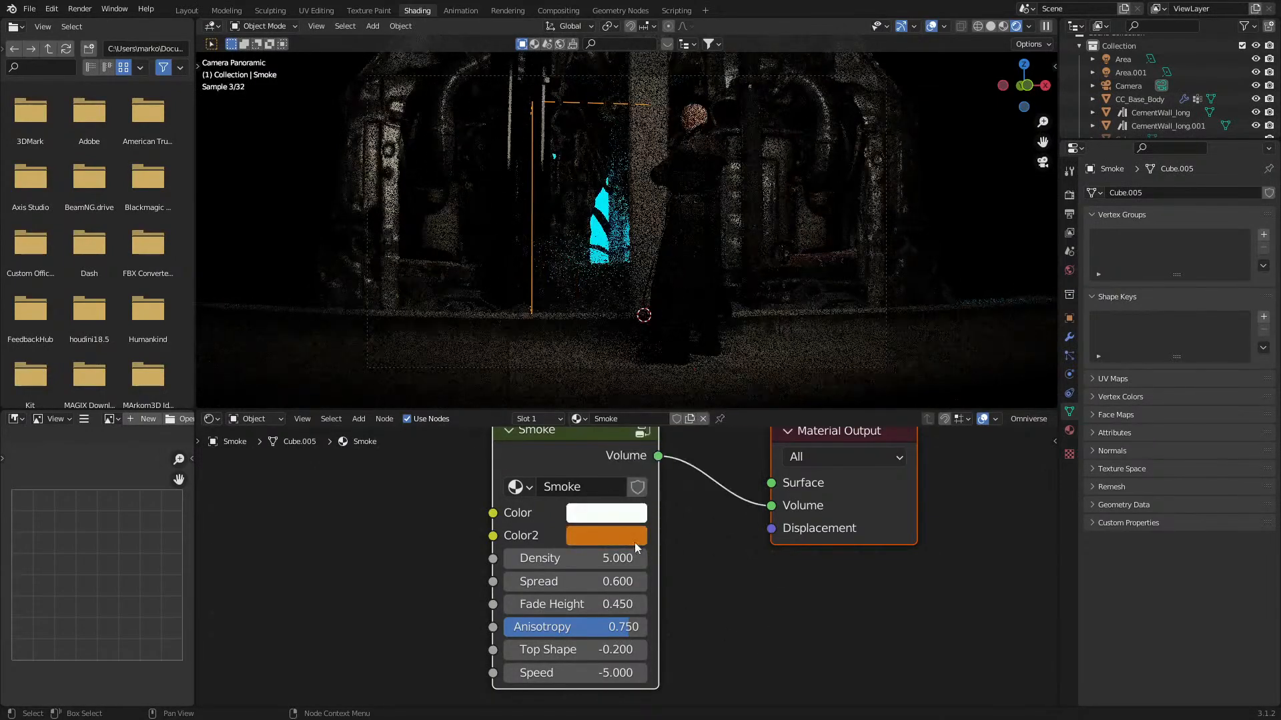
click(620, 512)
drag(654, 289, 632, 340)
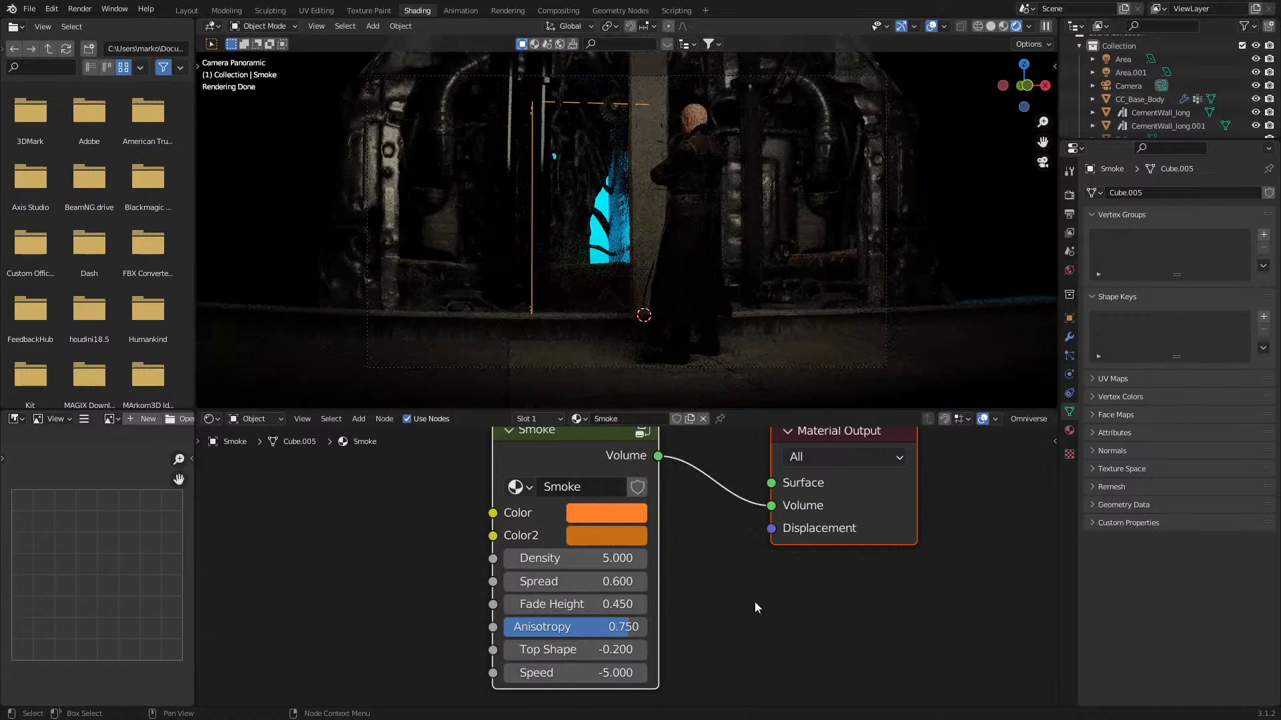
- Try a Density of 20 on the Smoke shader, undo it, and set Anisotropy to 0.827 and Top Shape to 4.2
double_click(606, 559)
text(20)
key(Return)
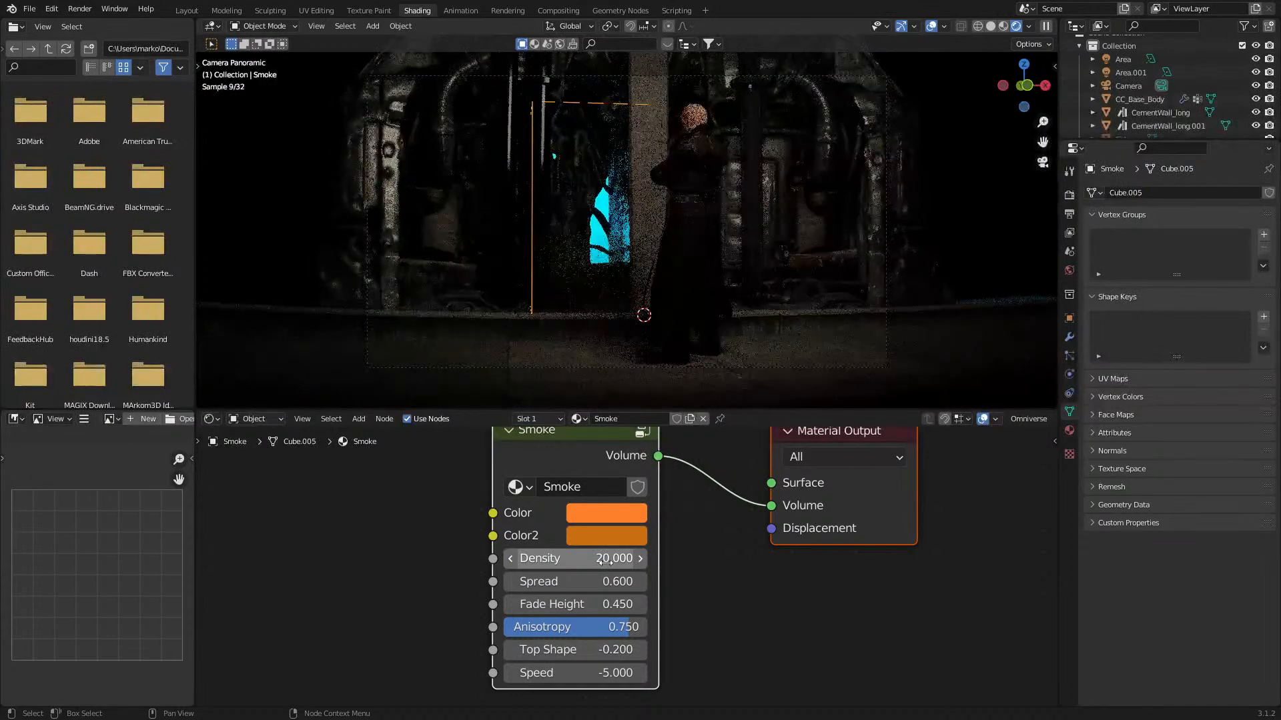
drag(587, 587, 620, 587)
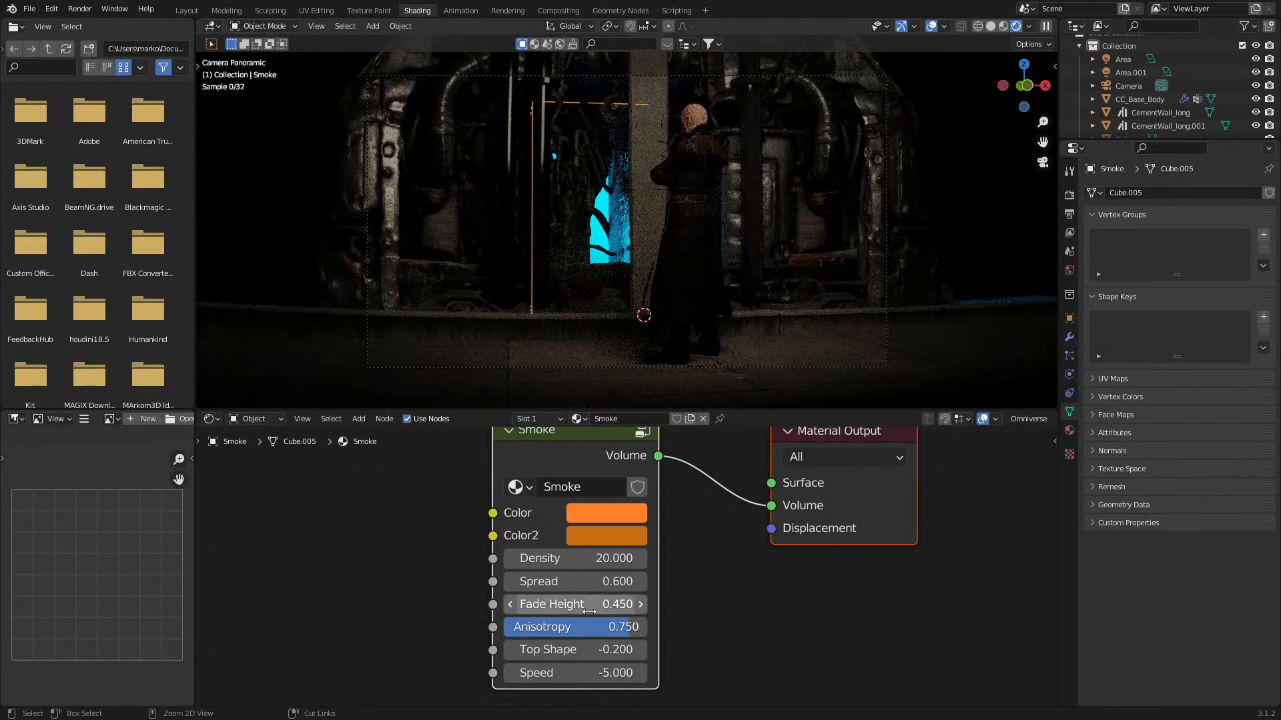
key(ctrl+z)
drag(598, 630, 618, 650)
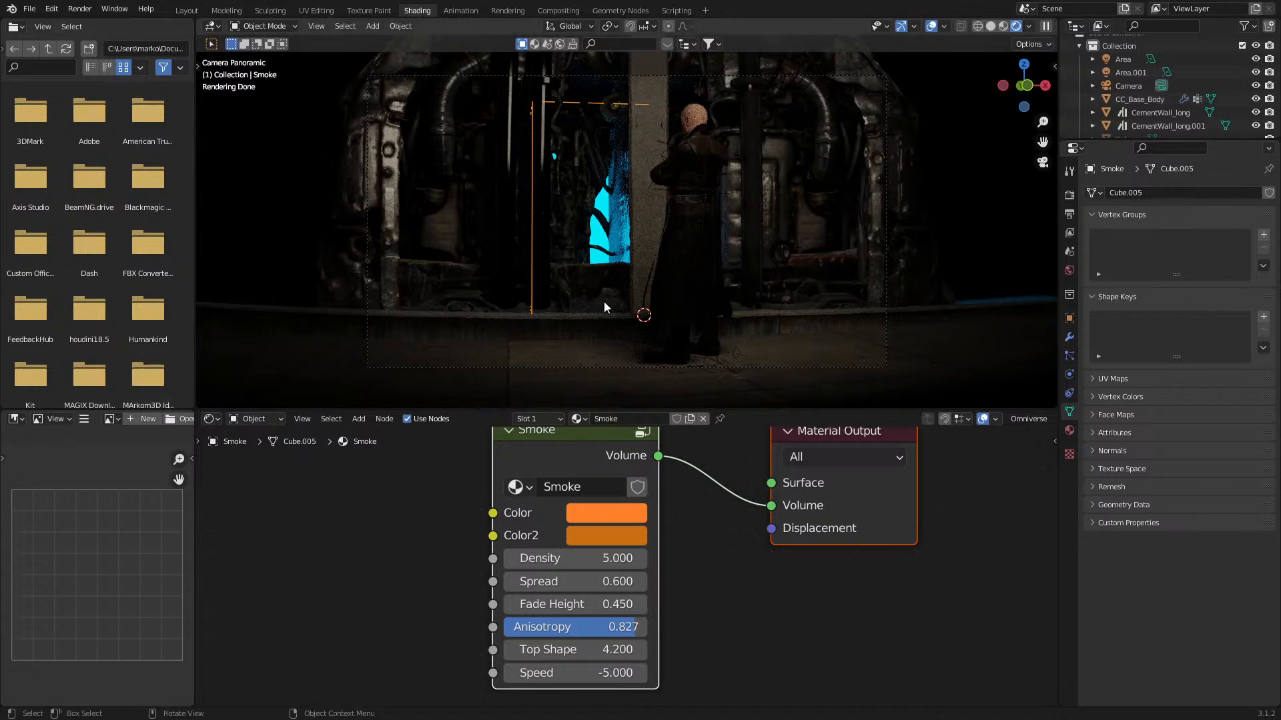
- Delete the Smoke domain, paste a fresh copy of it, and switch the viewport to solid shading
key(Delete)
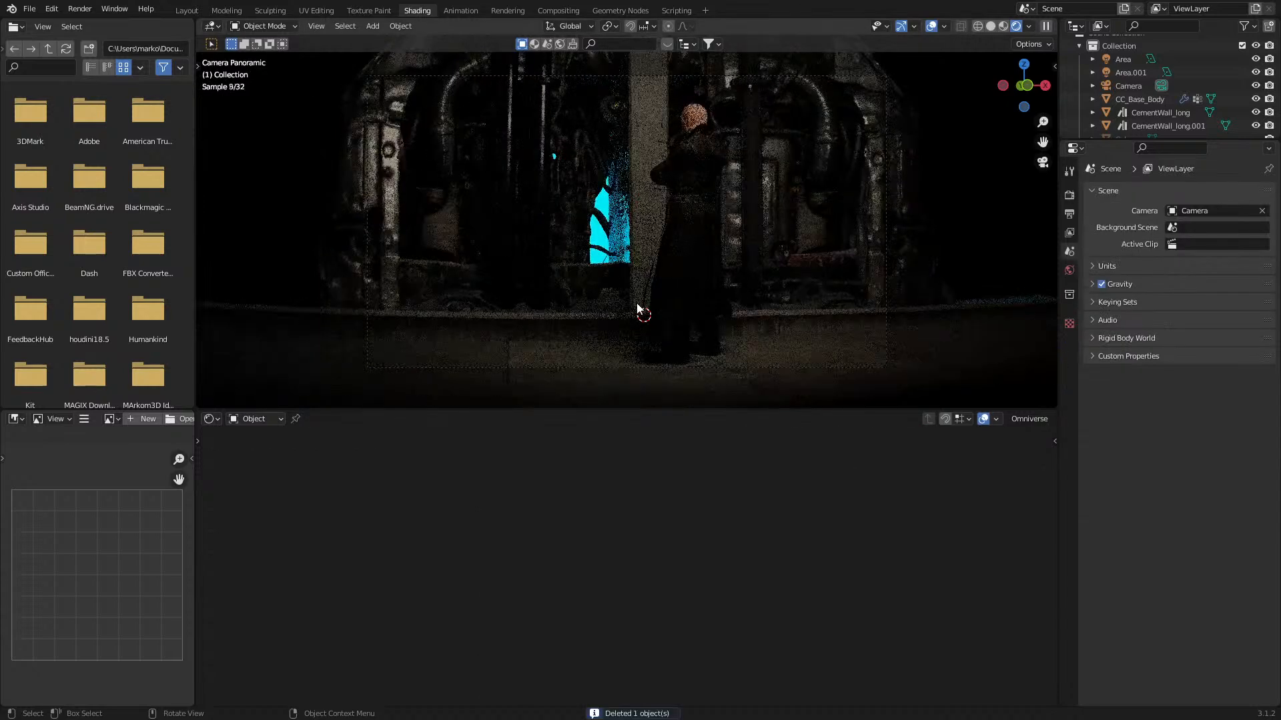
key(ctrl+v)
middle_drag(670, 307, 727, 297)
scroll(726, 298, down, 5)
click(739, 205)
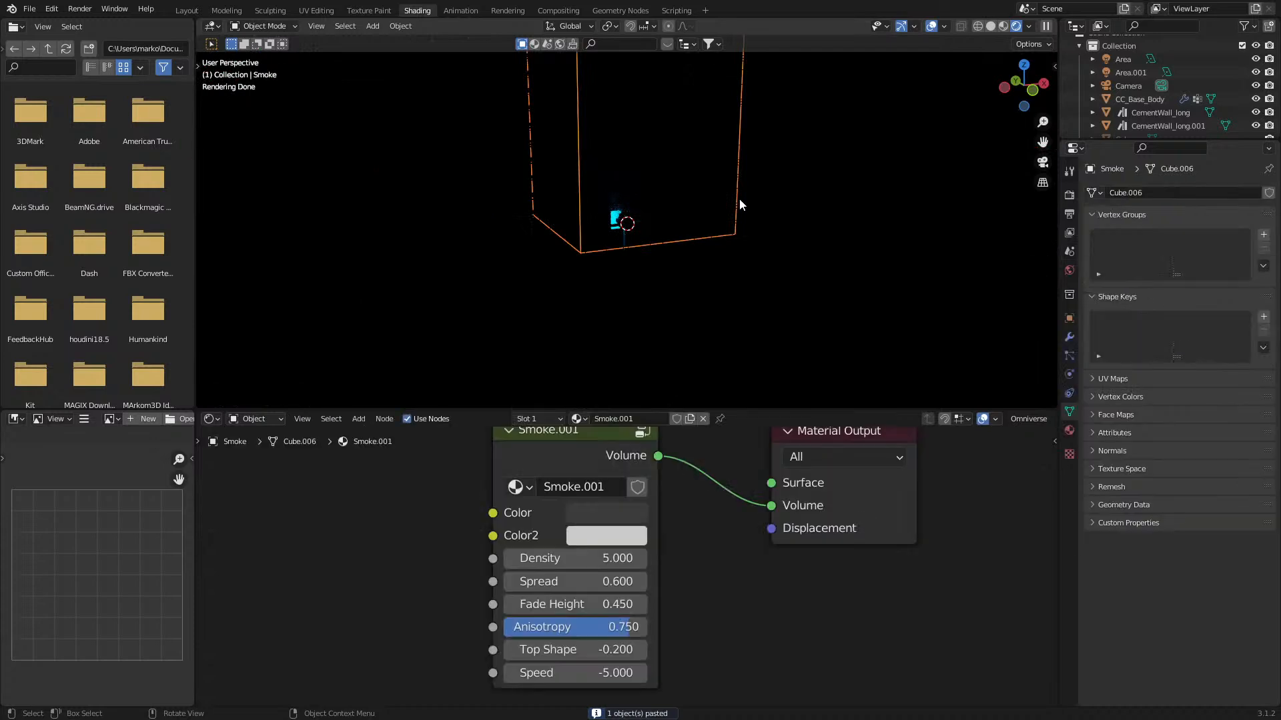
click(990, 26)
scroll(834, 173, up, 1)
key(Tab)
shift+middle_drag(848, 202, 835, 255)
key(s)
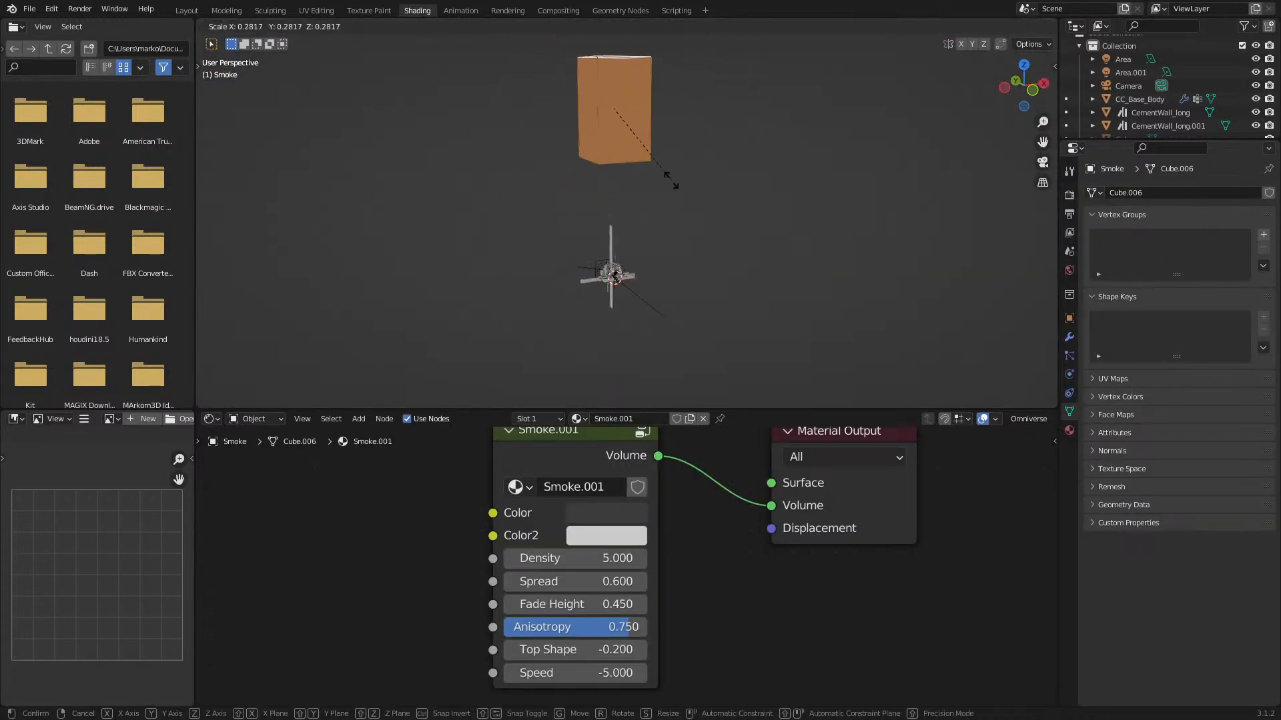
right_click(670, 179)
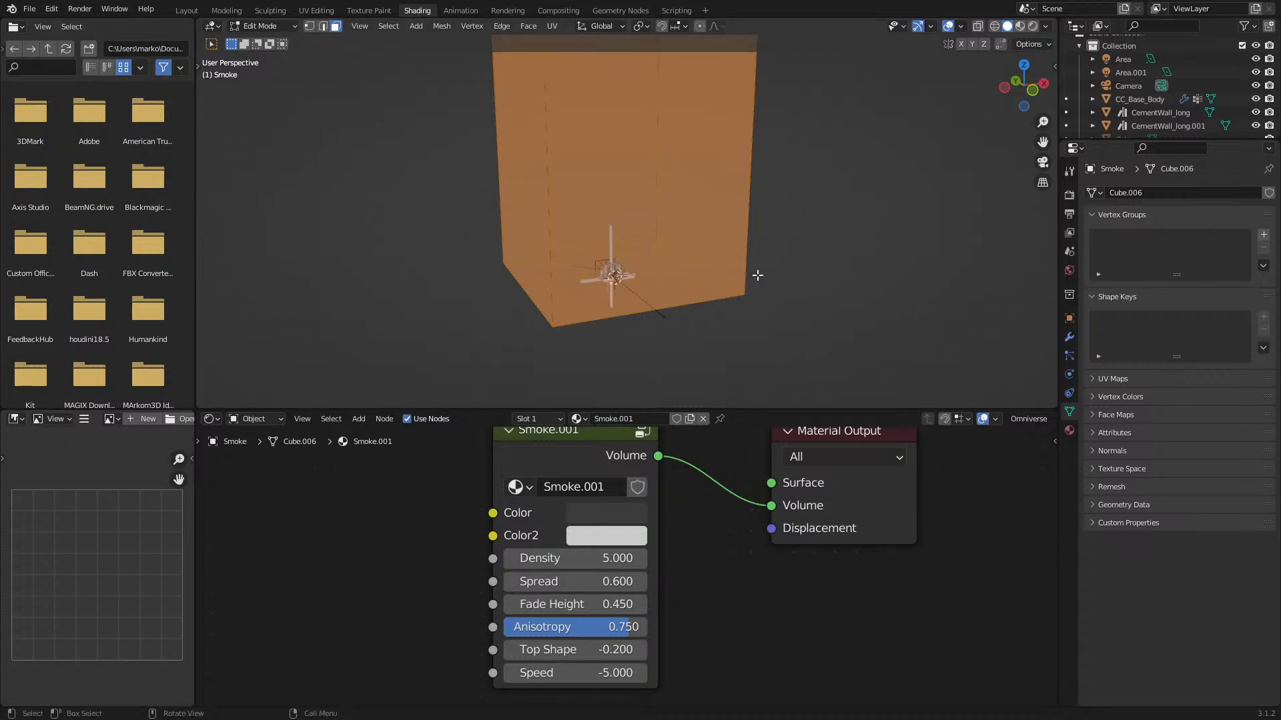
key(Tab)
- Scale the pasted Smoke domain down as an object to fit the engine scene
key(s)
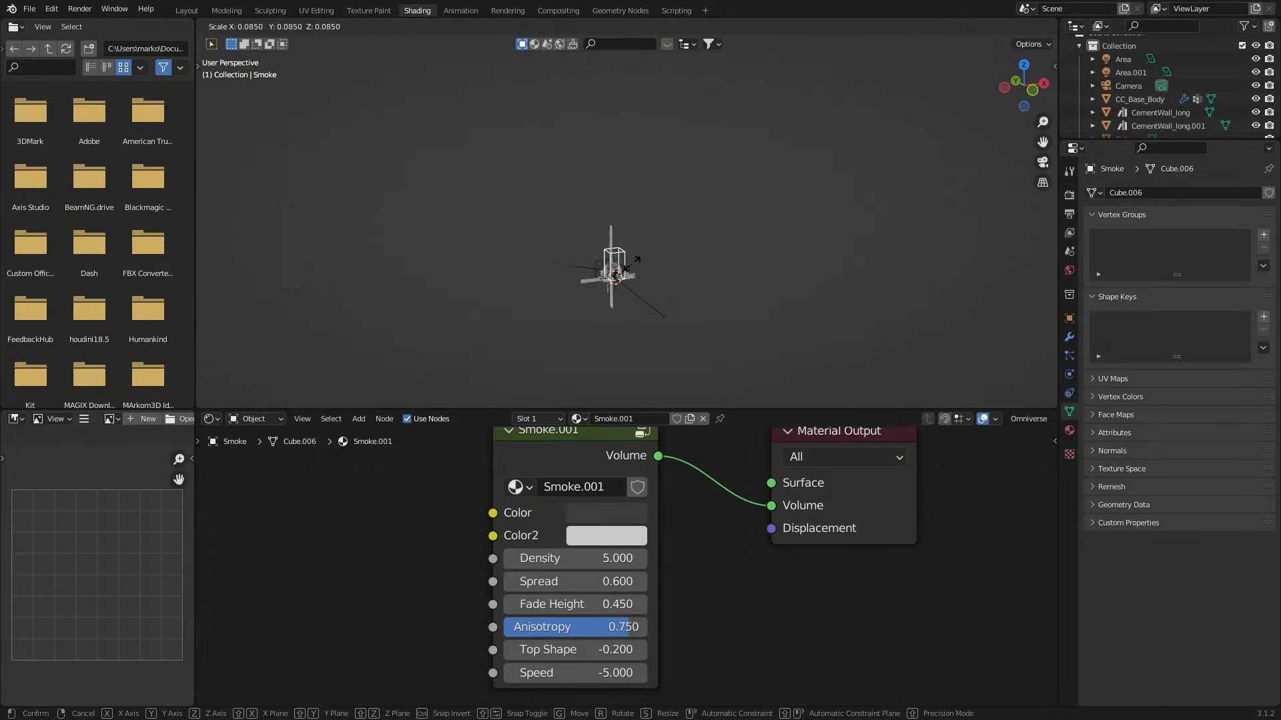
click(626, 274)
key(KP_0)
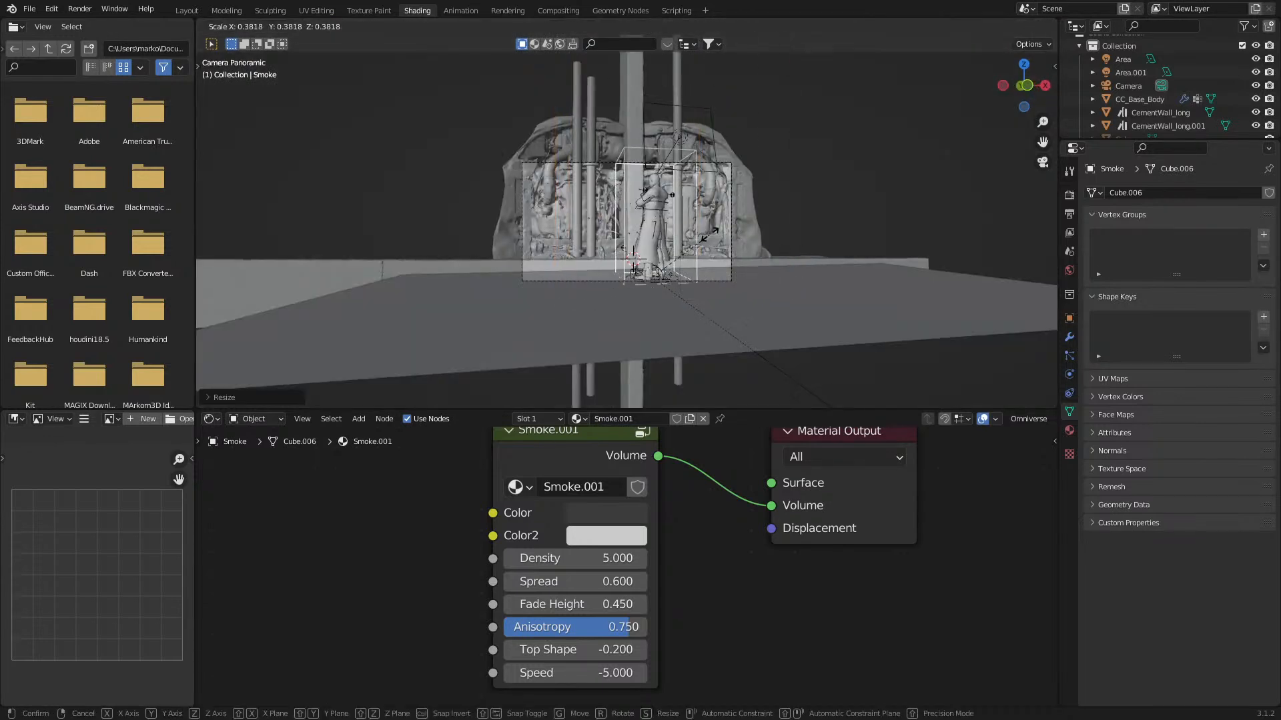
- Position the Smoke domain in top view beside the cement column, enlarge it in camera view, and restore rendered shading
key(KP_7)
scroll(742, 258, up, 14)
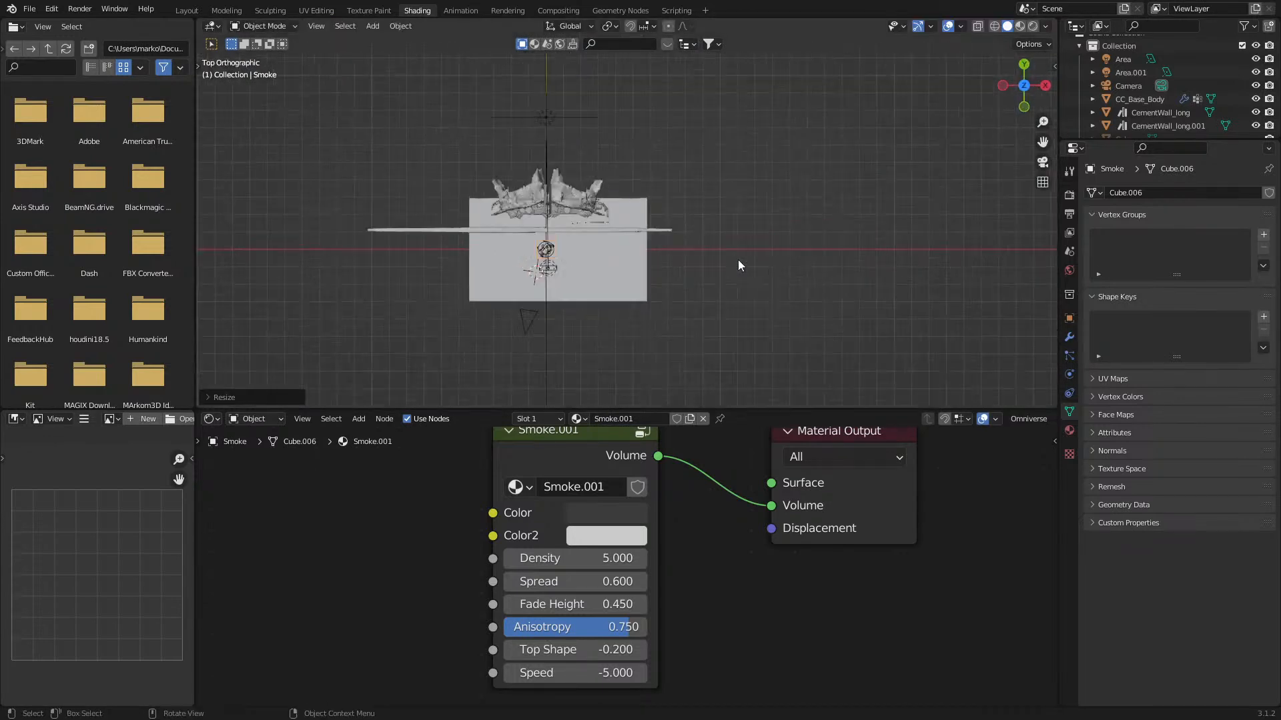
key(g)
click(473, 244)
key(KP_0)
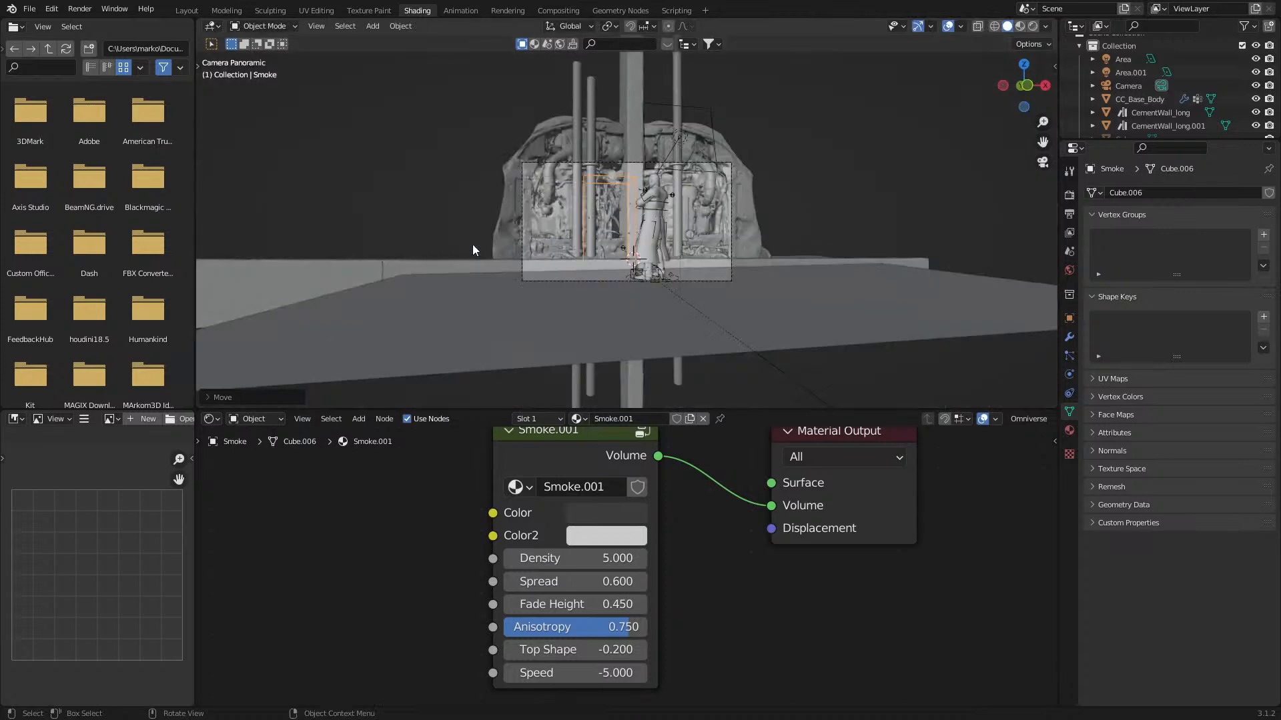
key(s)
click(760, 298)
click(1036, 25)
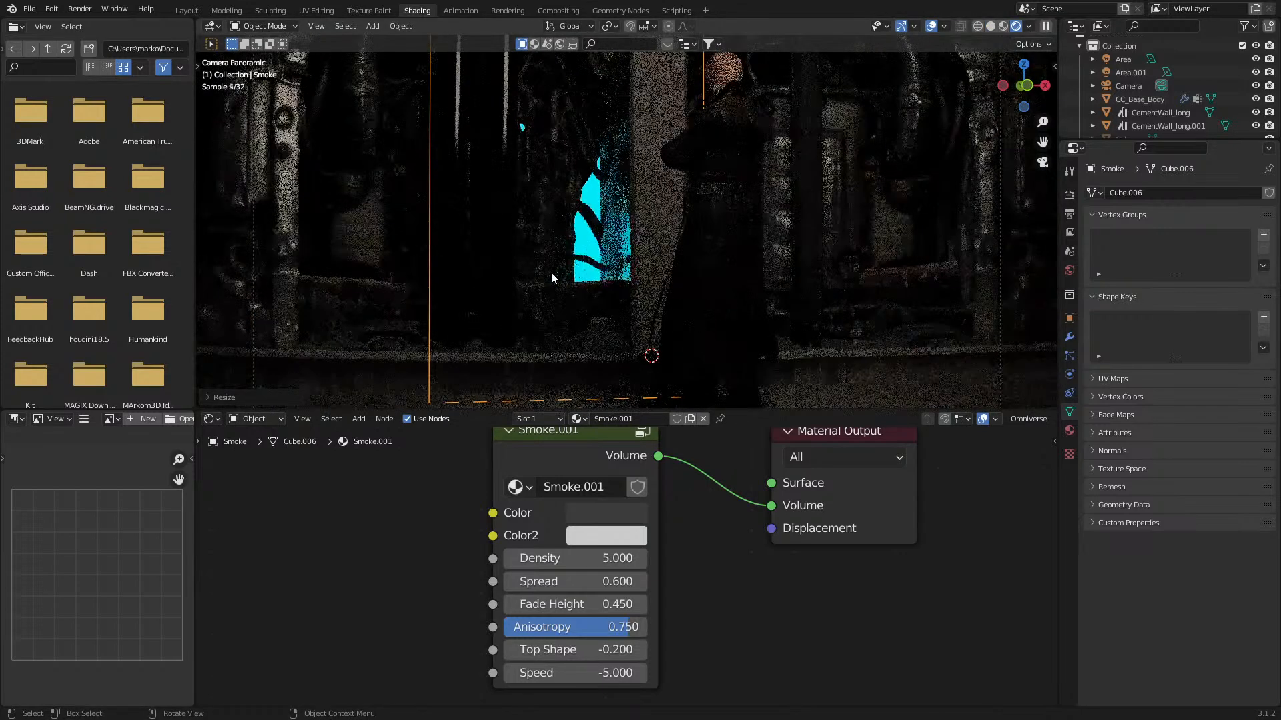
- Set the Smoke.001 shader's Density to 50 and its Color to near white
click(599, 558)
text(50)
key(Return)
click(599, 560)
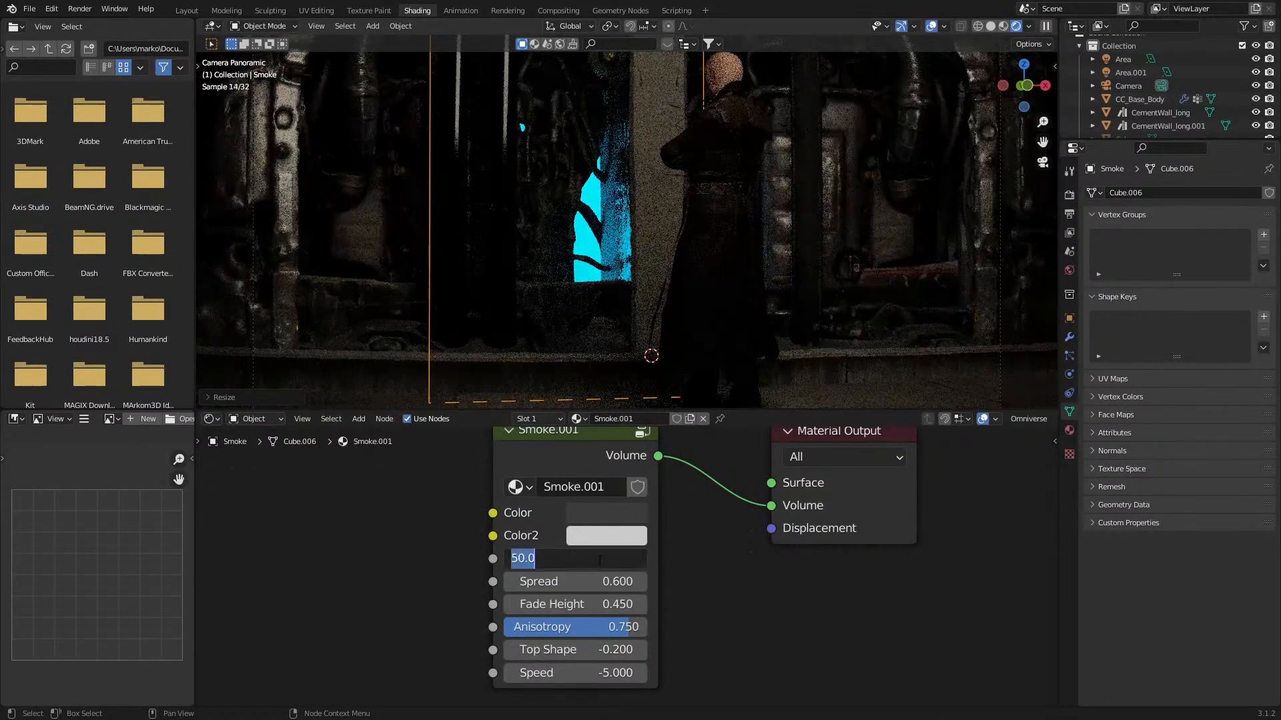
key(Return)
click(604, 515)
click(747, 247)
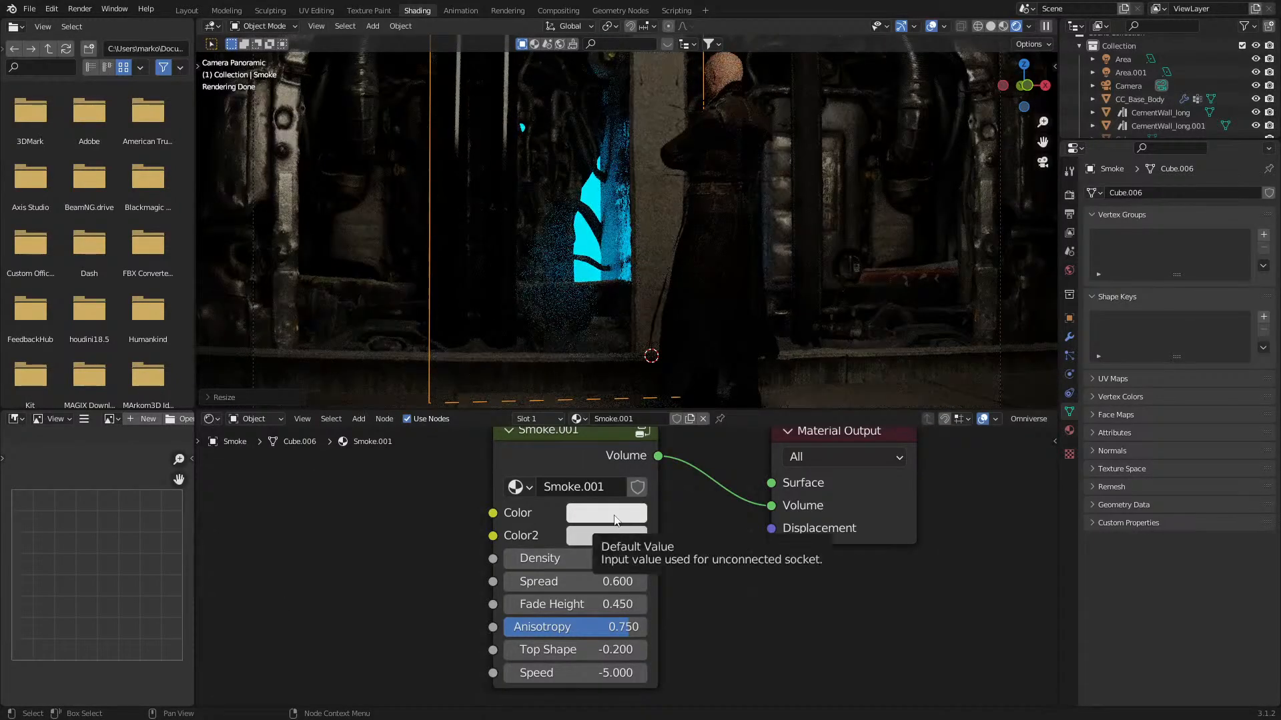
- Delete the pasted Smoke domain from the engine scene
scroll(433, 345, down, 2)
key(Delete)
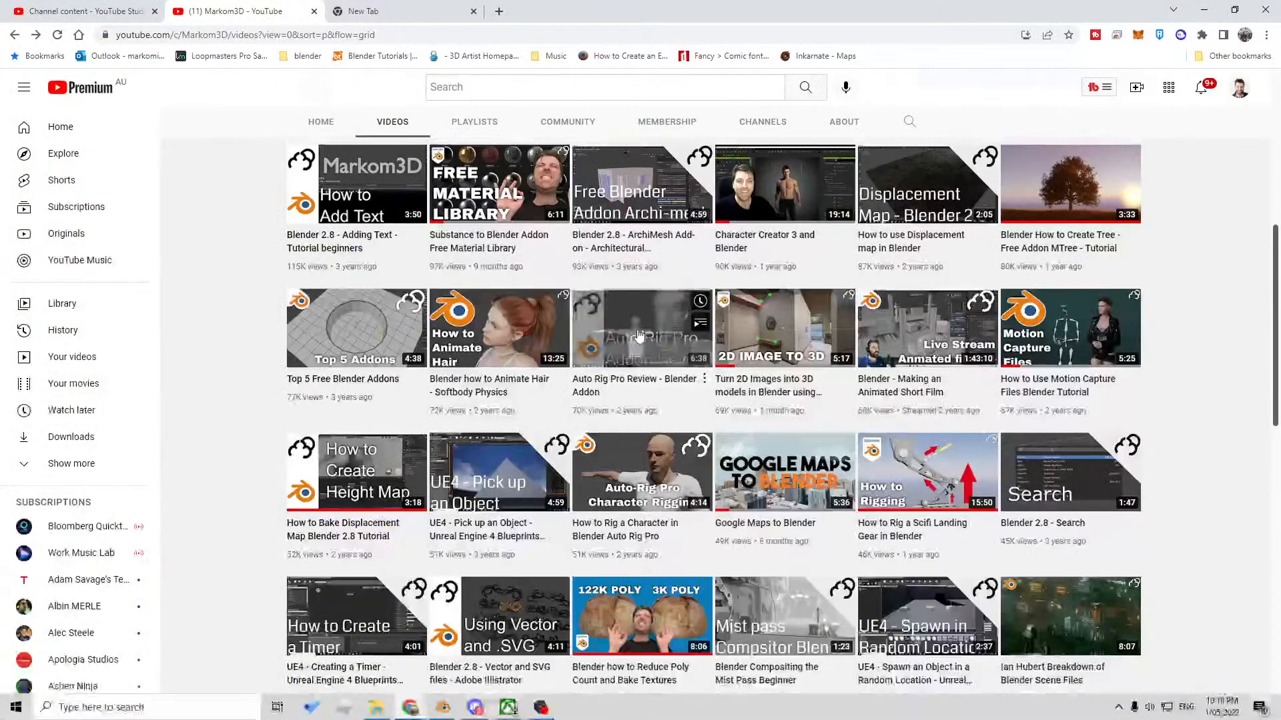
- Browse the channel's uploaded videos, sorted by popularity, in the web browser
scroll(520, 536, up, 7)
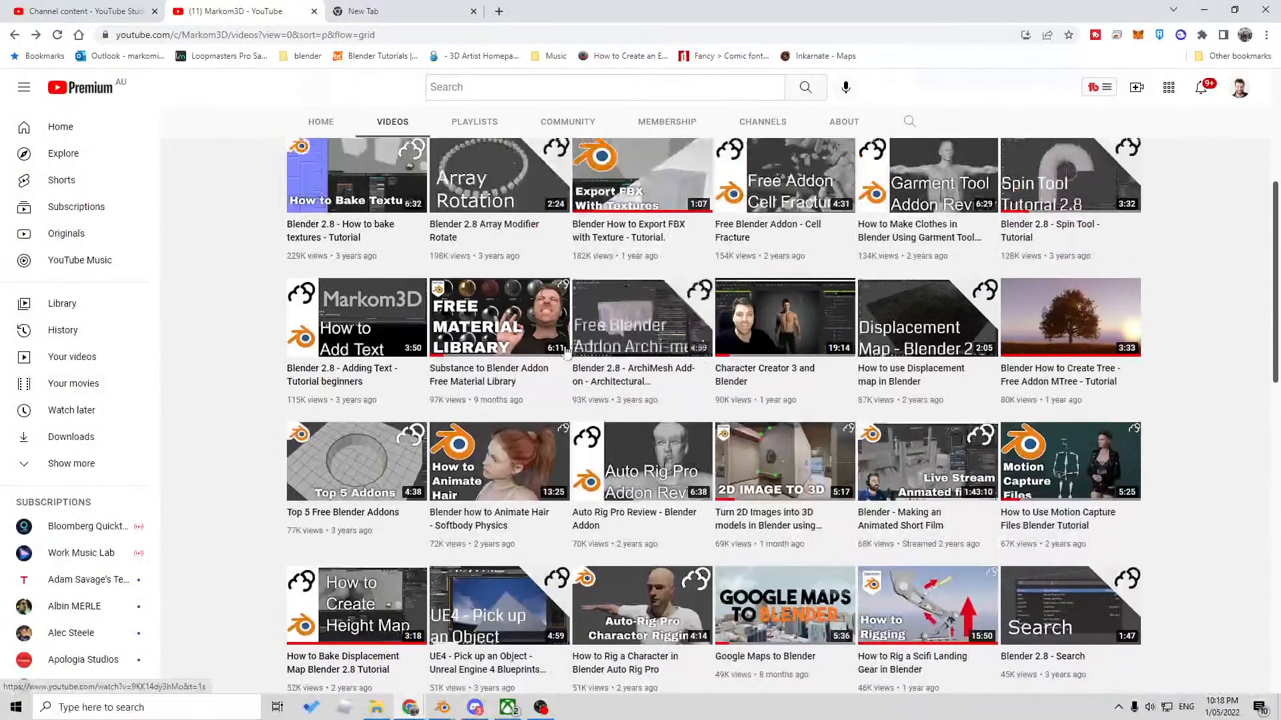
scroll(520, 537, down, 3)
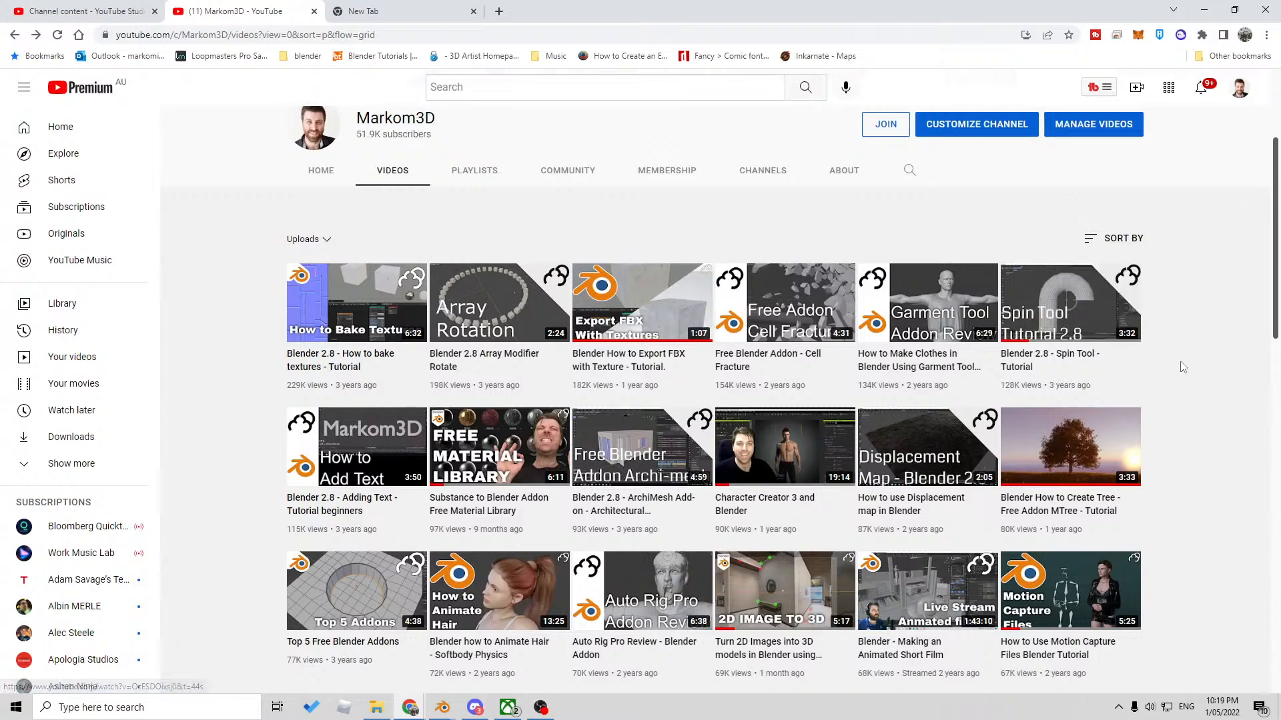
scroll(1183, 370, down, 4)
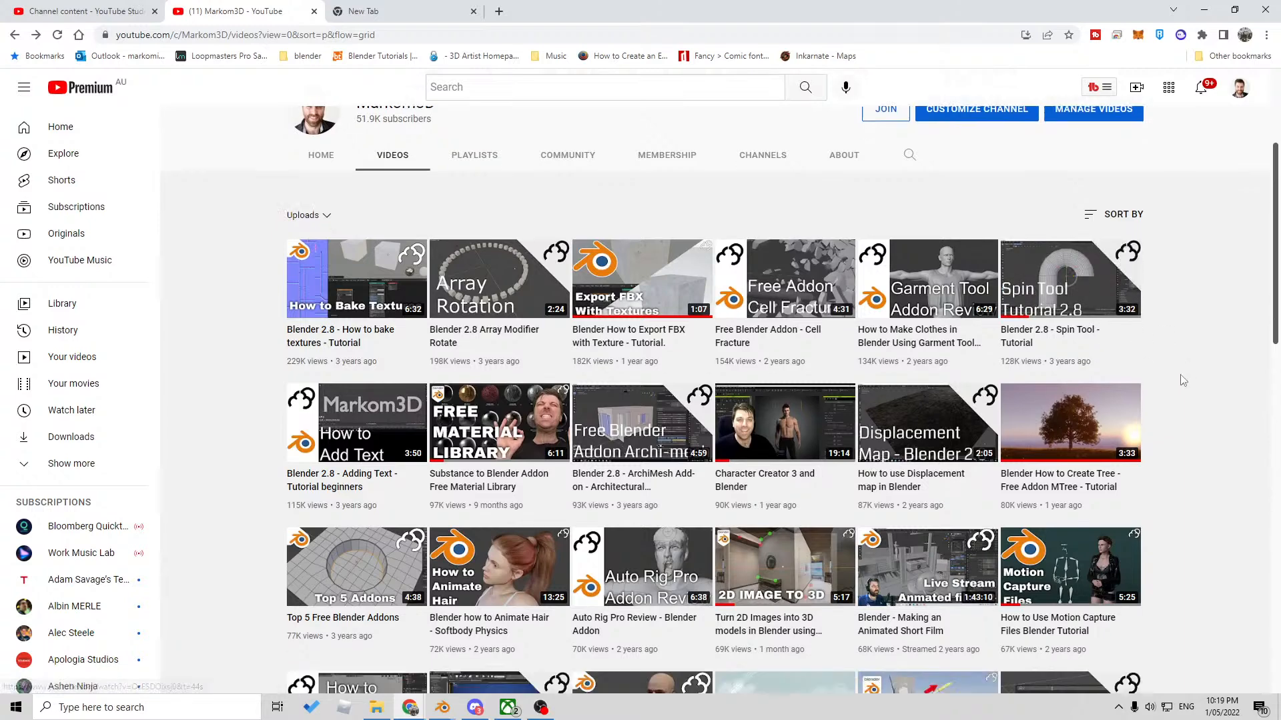
scroll(1183, 377, down, 9)
scroll(1181, 372, down, 2)
scroll(1181, 372, down, 2)
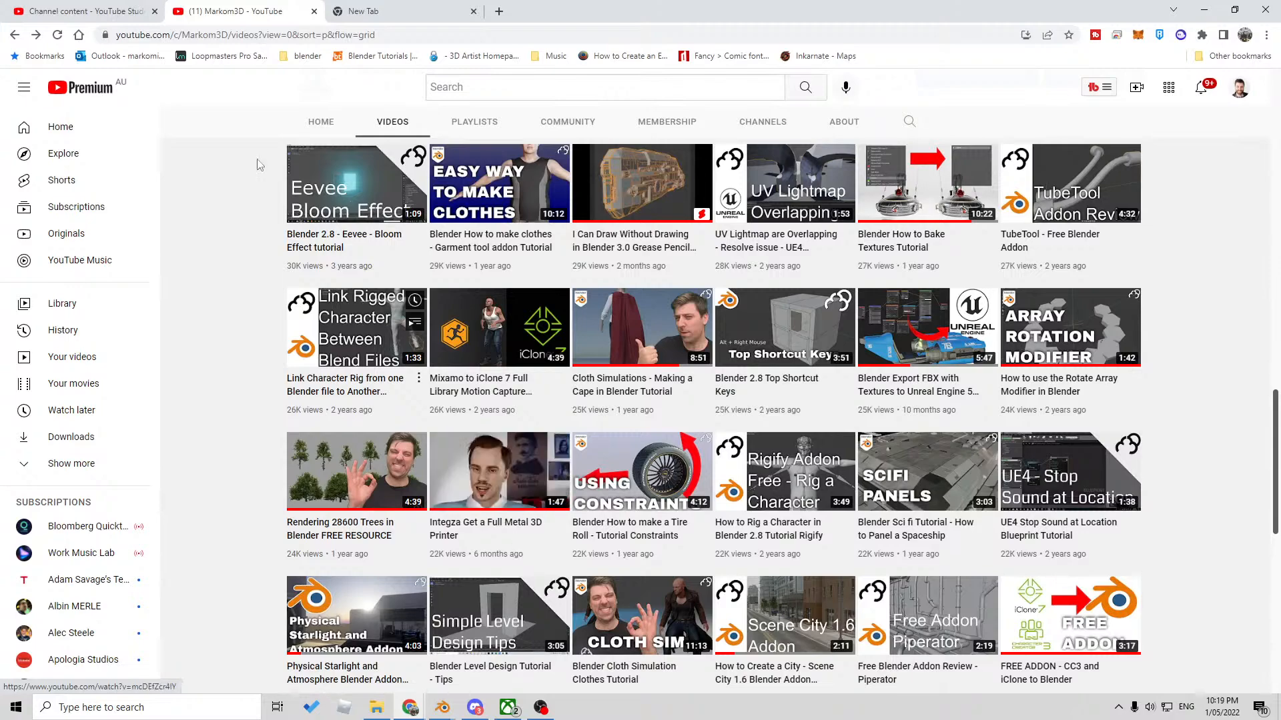
- Search the YouTube Studio channel content for "integ" and examine the analytics of the "Integza Get a Full Metal 3D Printer" video
click(94, 7)
scroll(343, 294, down, 3)
scroll(485, 151, up, 3)
click(485, 90)
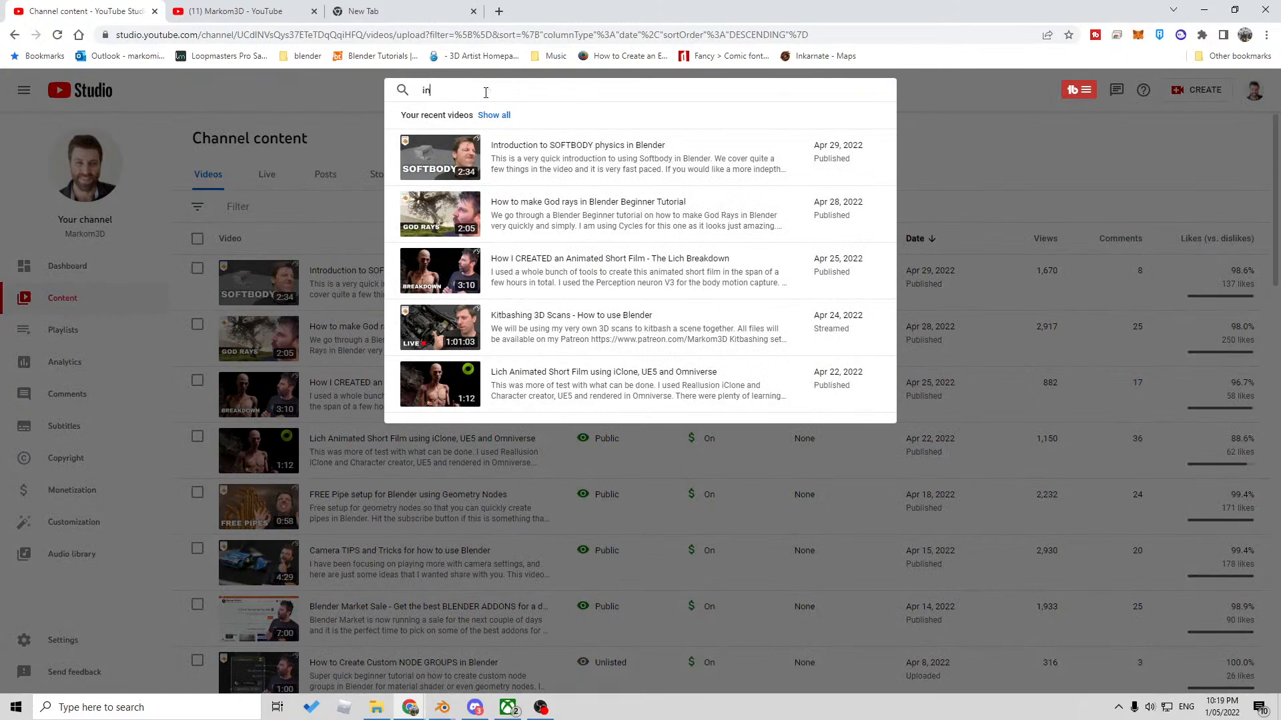
text(integ)
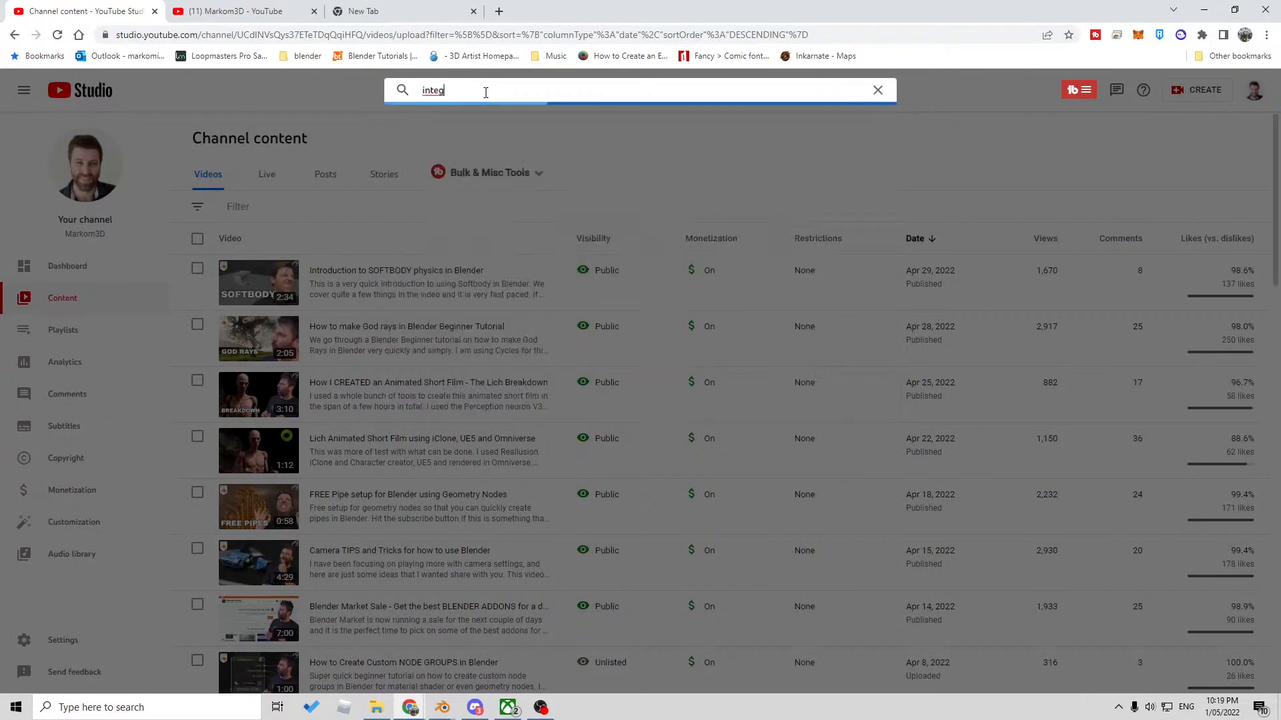
mouse_move(499, 137)
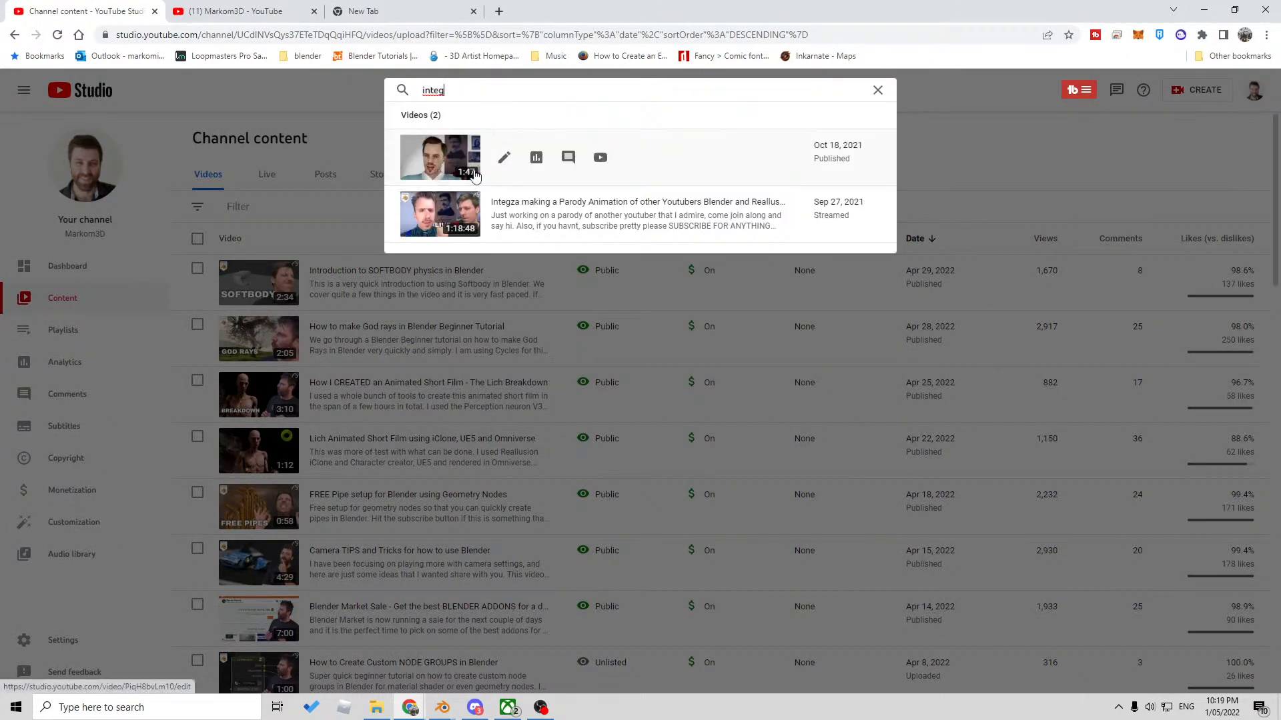
click(536, 158)
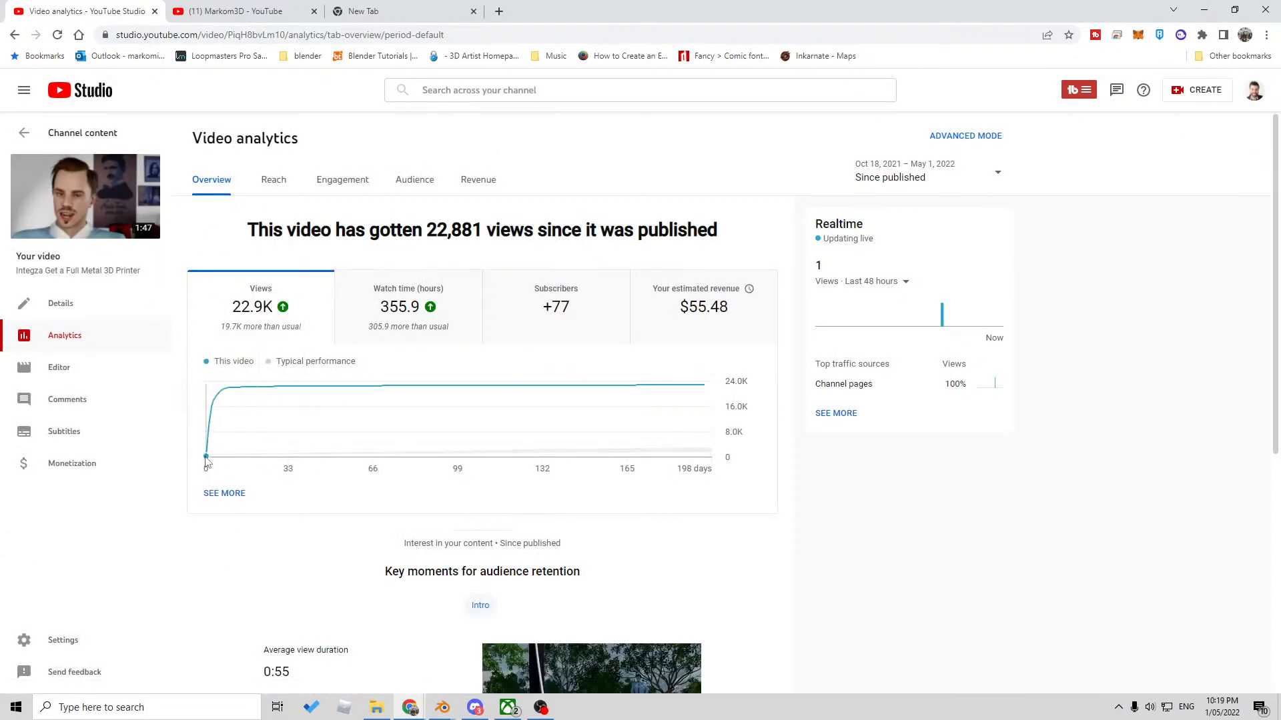
mouse_move(207, 462)
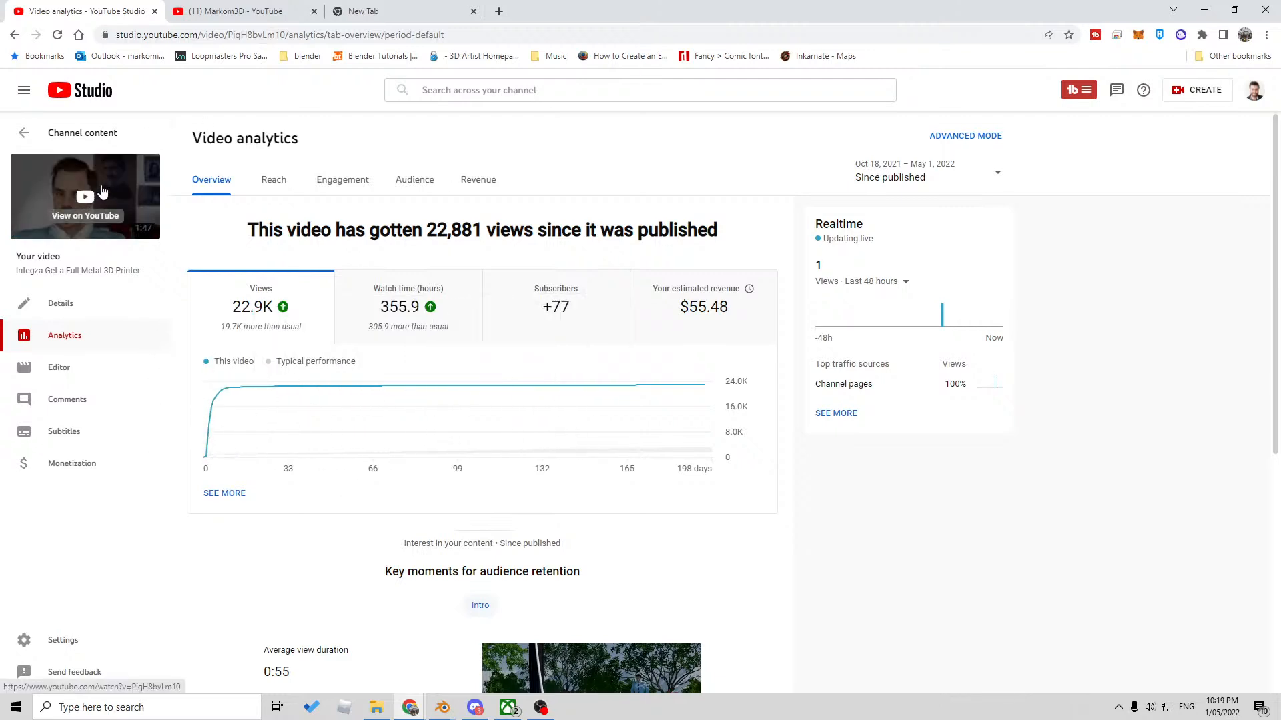
- Switch to Discord and examine the video announcements in the youtube-things channel of the "I Discord a Thing" server
click(471, 704)
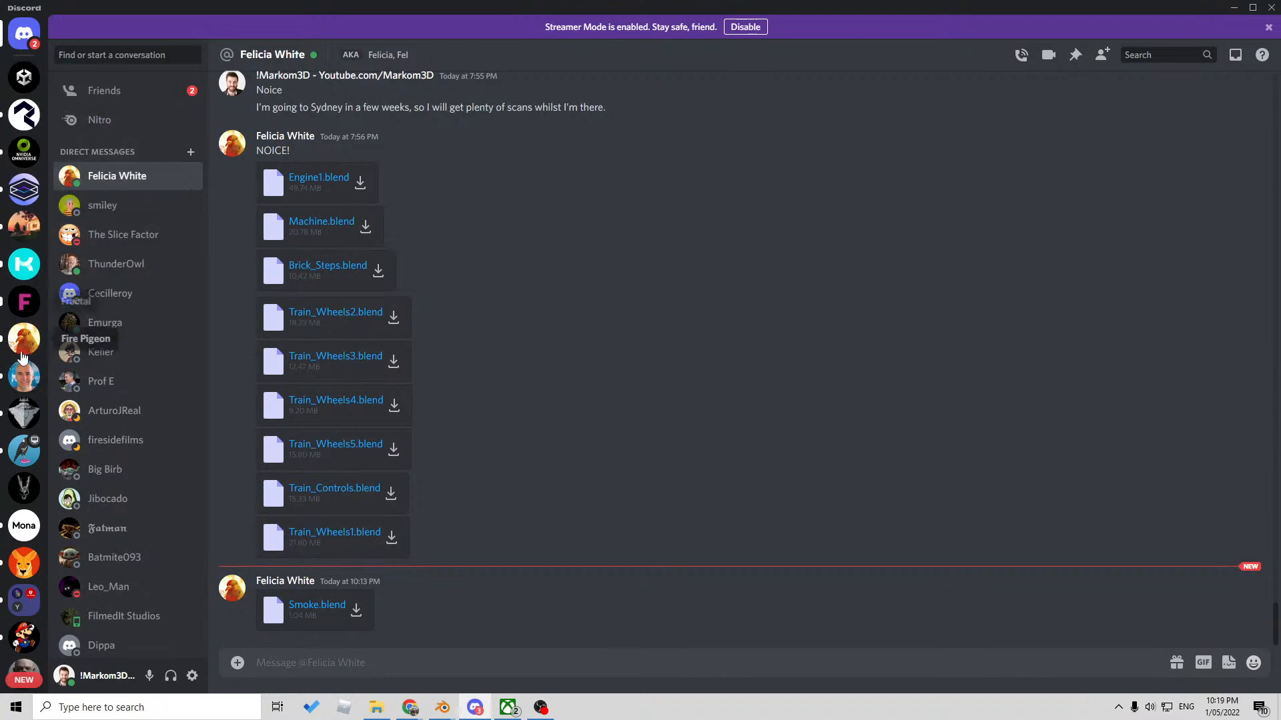
click(24, 451)
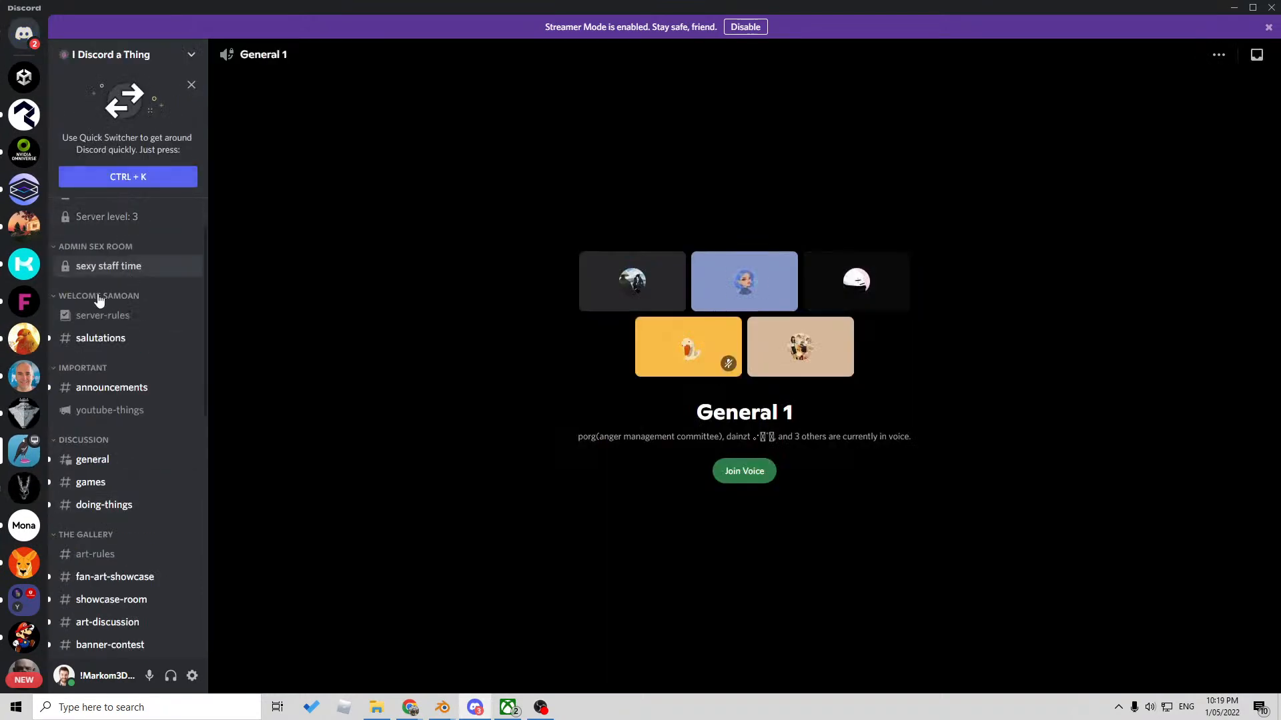
scroll(100, 258, up, 2)
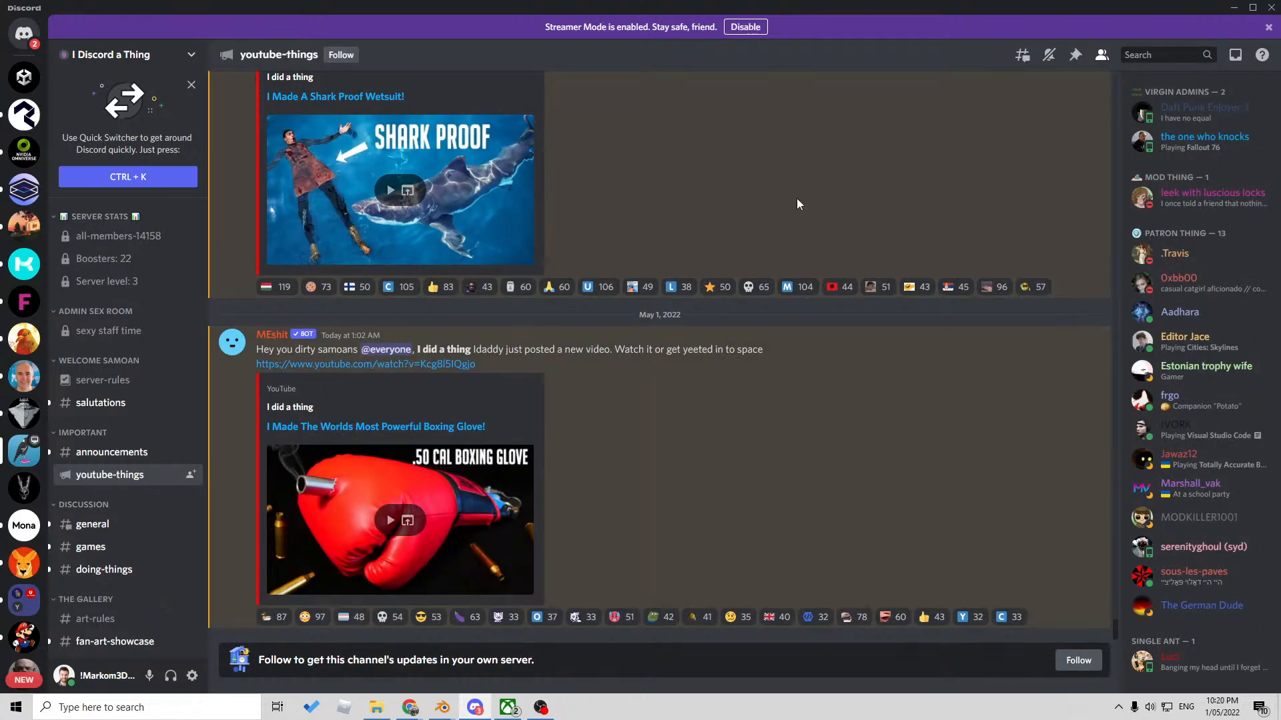
scroll(398, 351, up, 5)
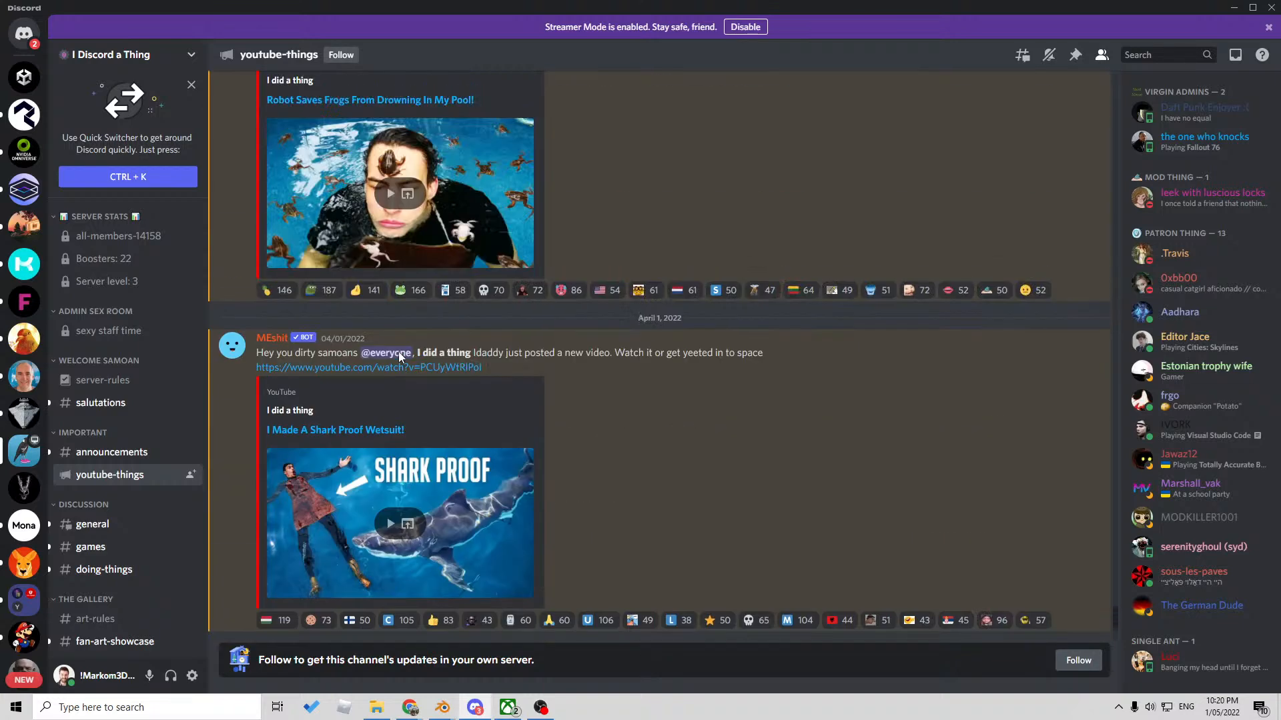
scroll(456, 391, down, 5)
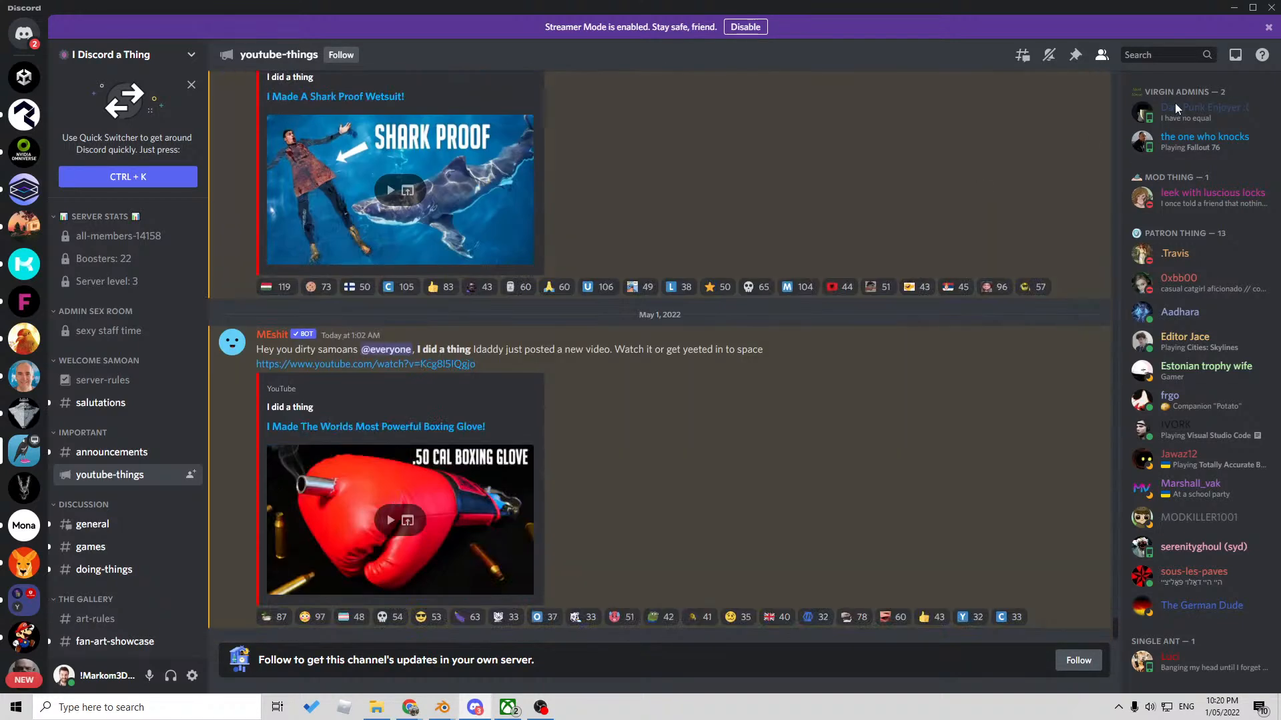
click(1232, 7)
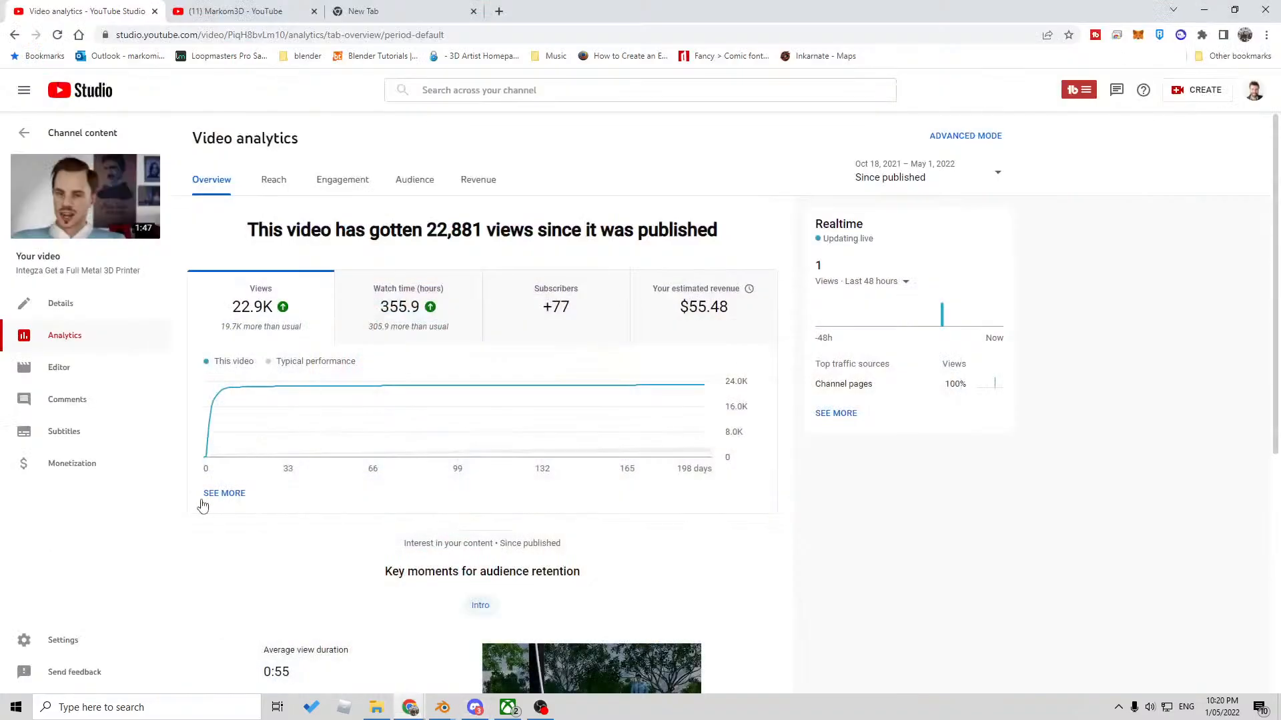
click(475, 708)
click(1232, 7)
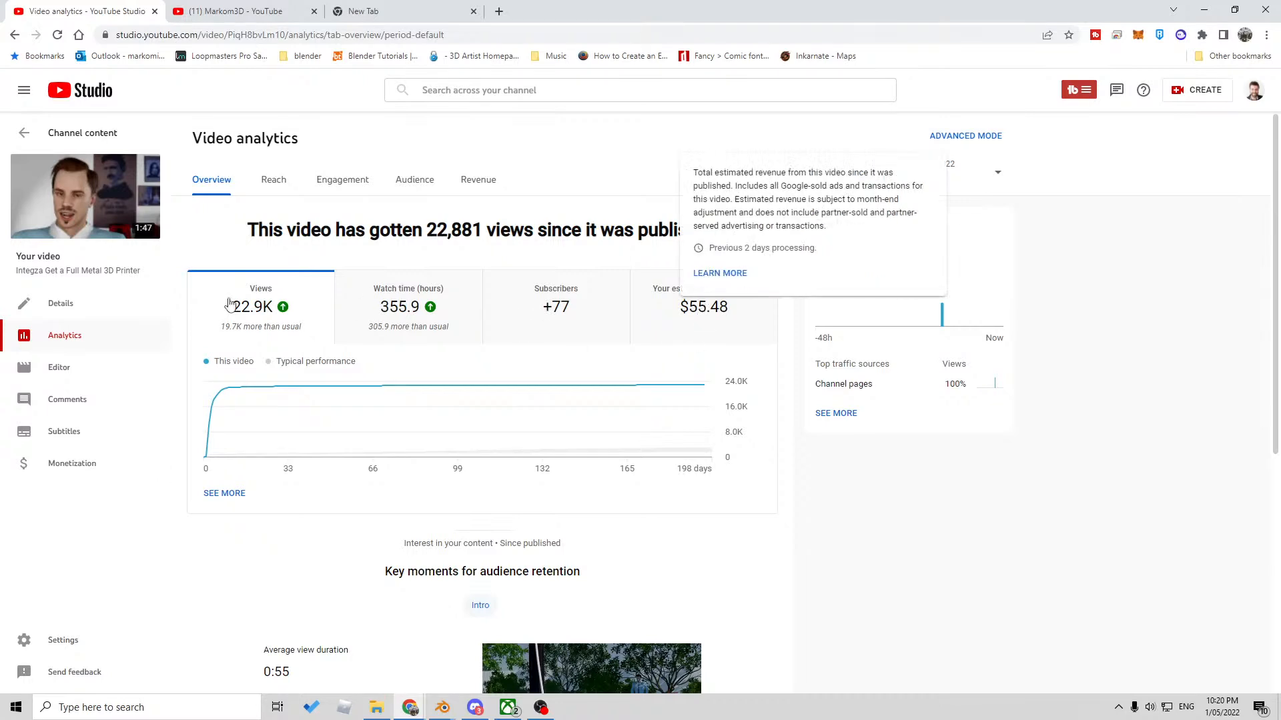
- Examine the whole channel's April revenue analytics in YouTube Studio, including monthly revenue, top-earning videos and ad types
click(70, 142)
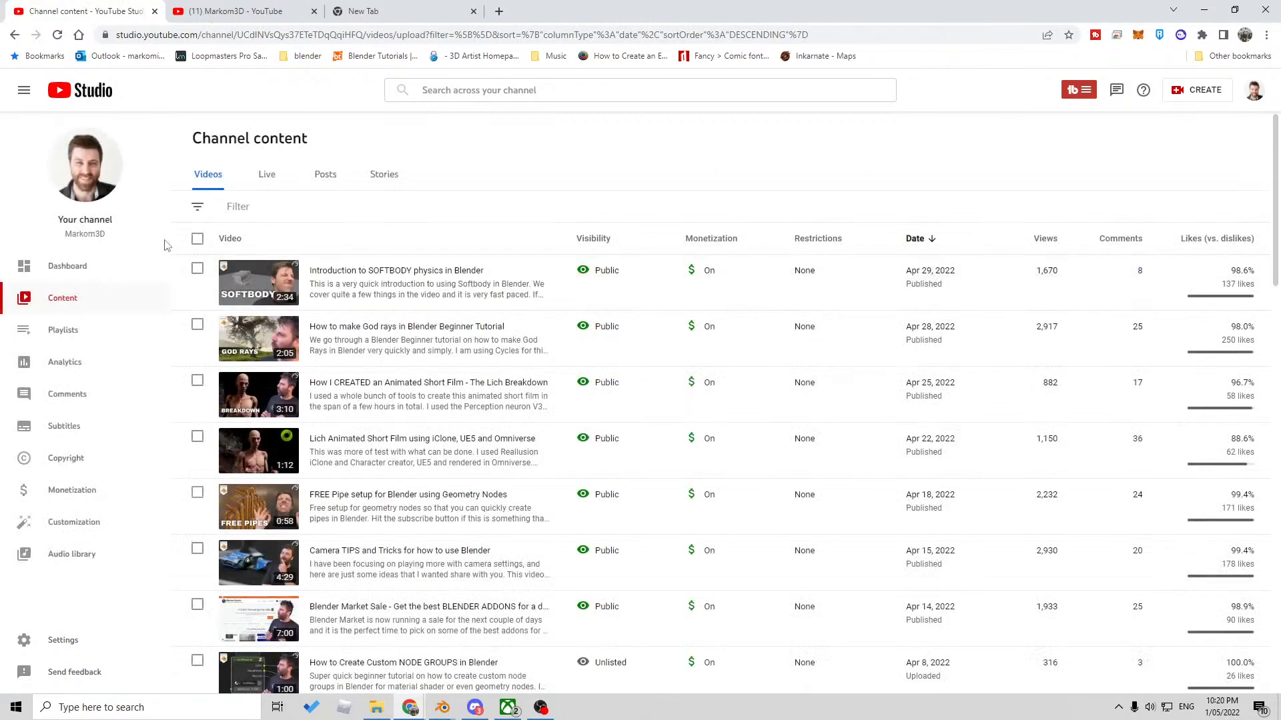
click(75, 262)
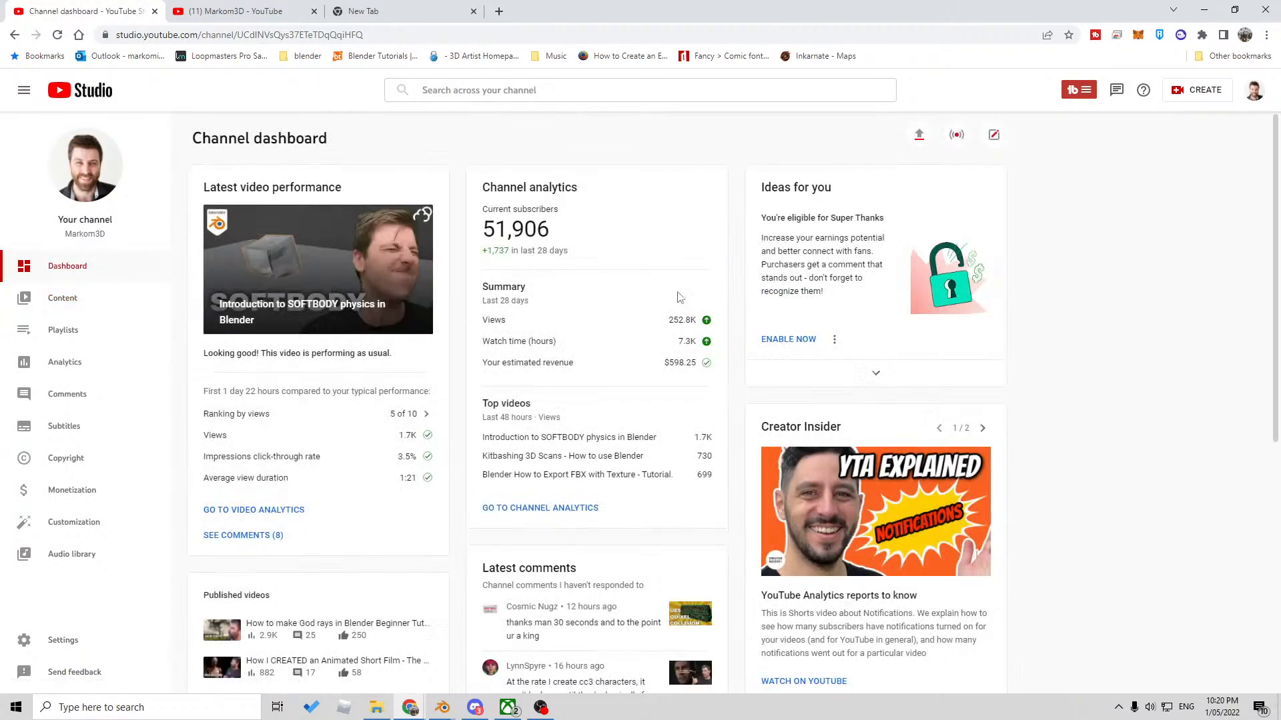
click(548, 511)
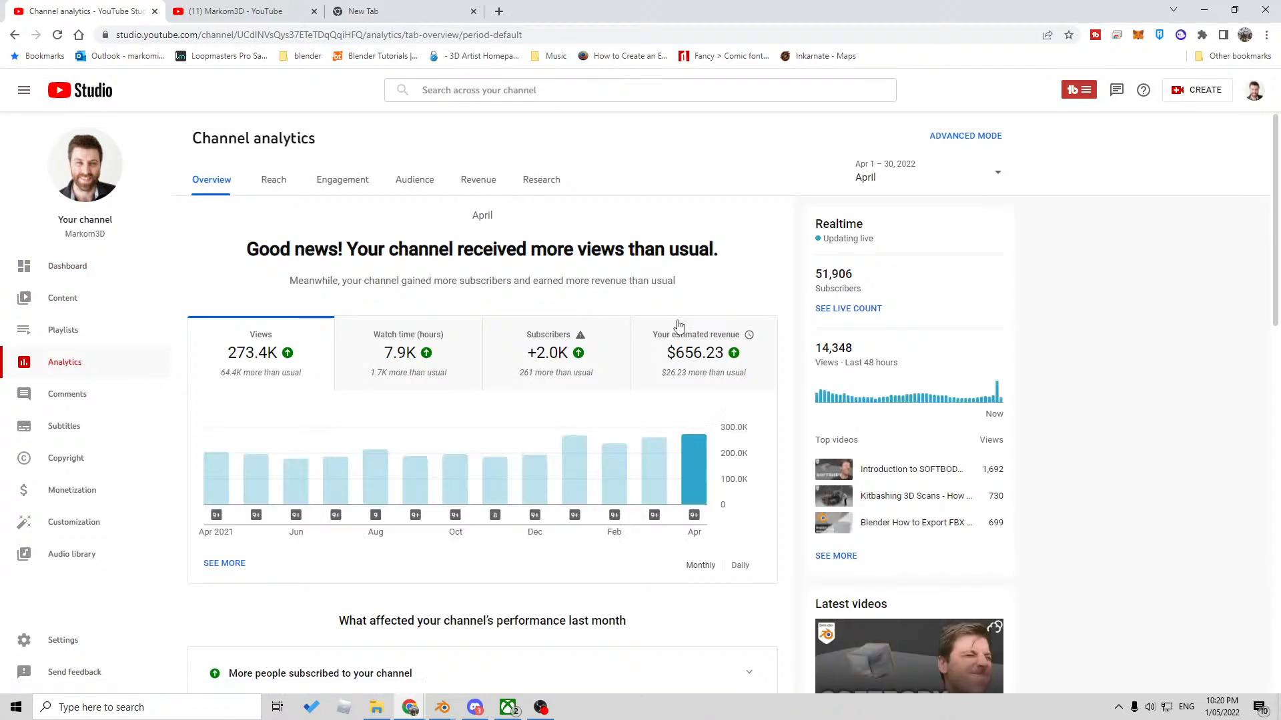
click(475, 180)
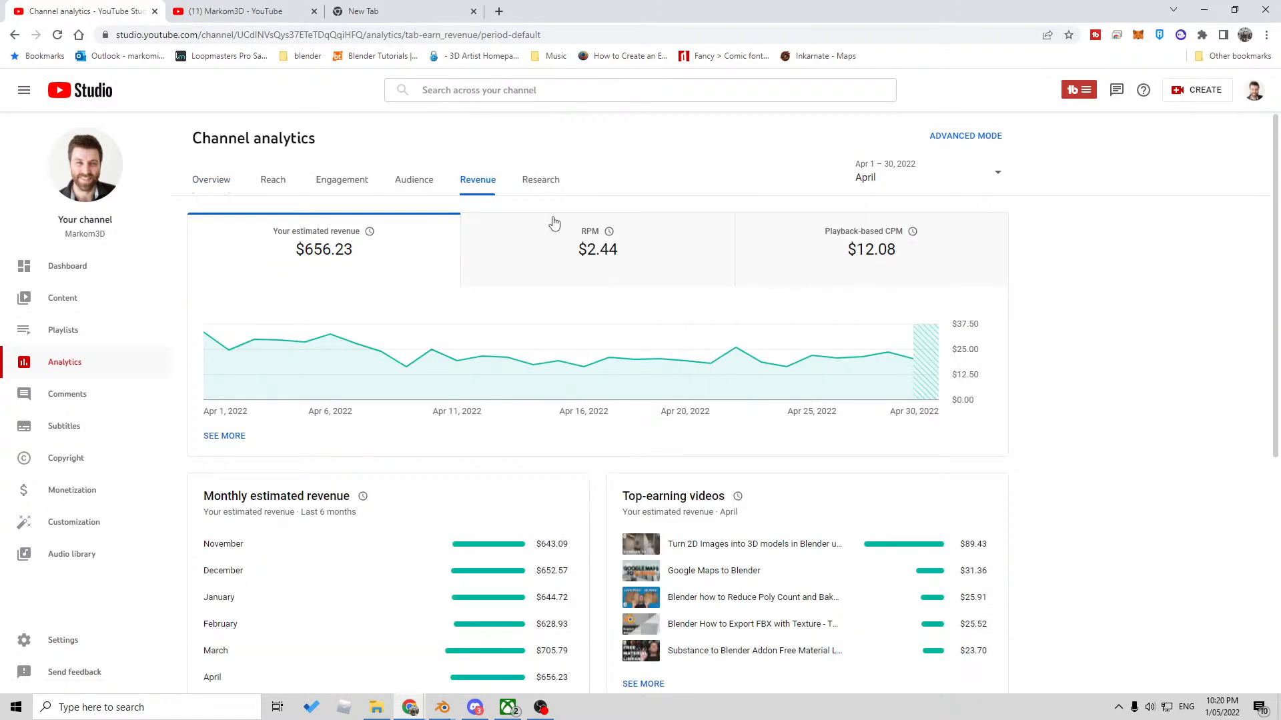
scroll(480, 400, down, 4)
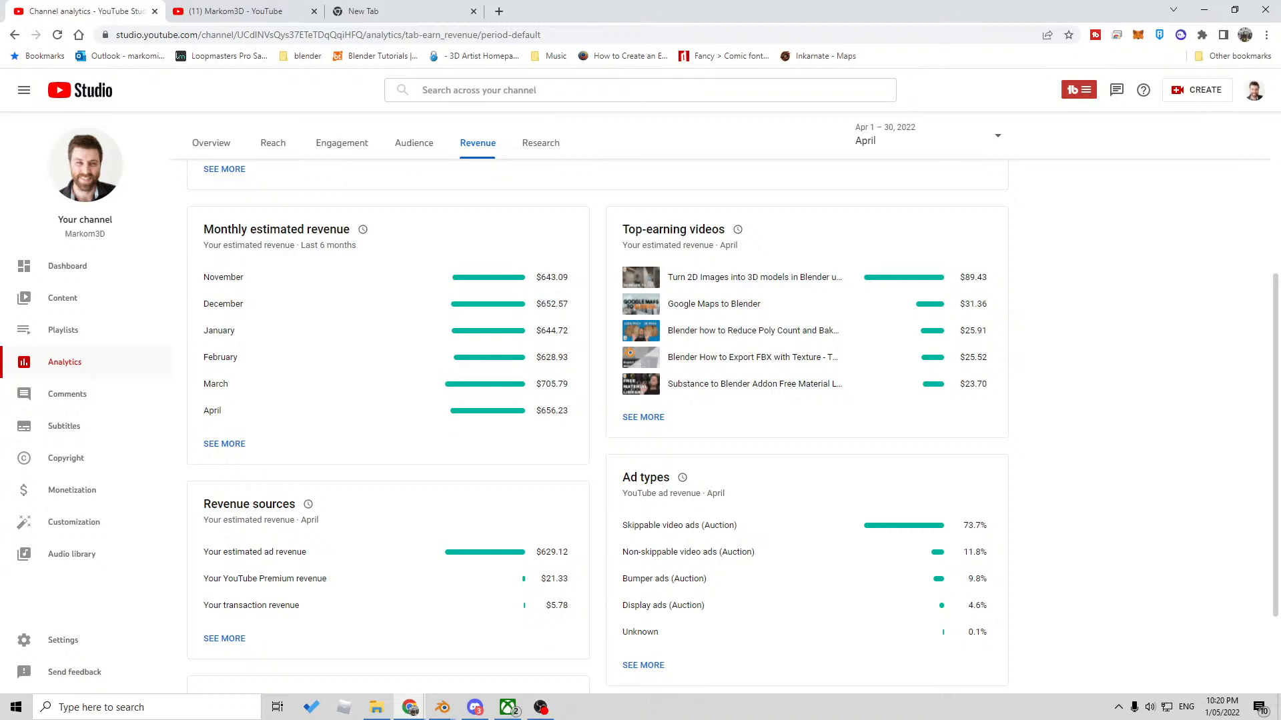
mouse_move(487, 706)
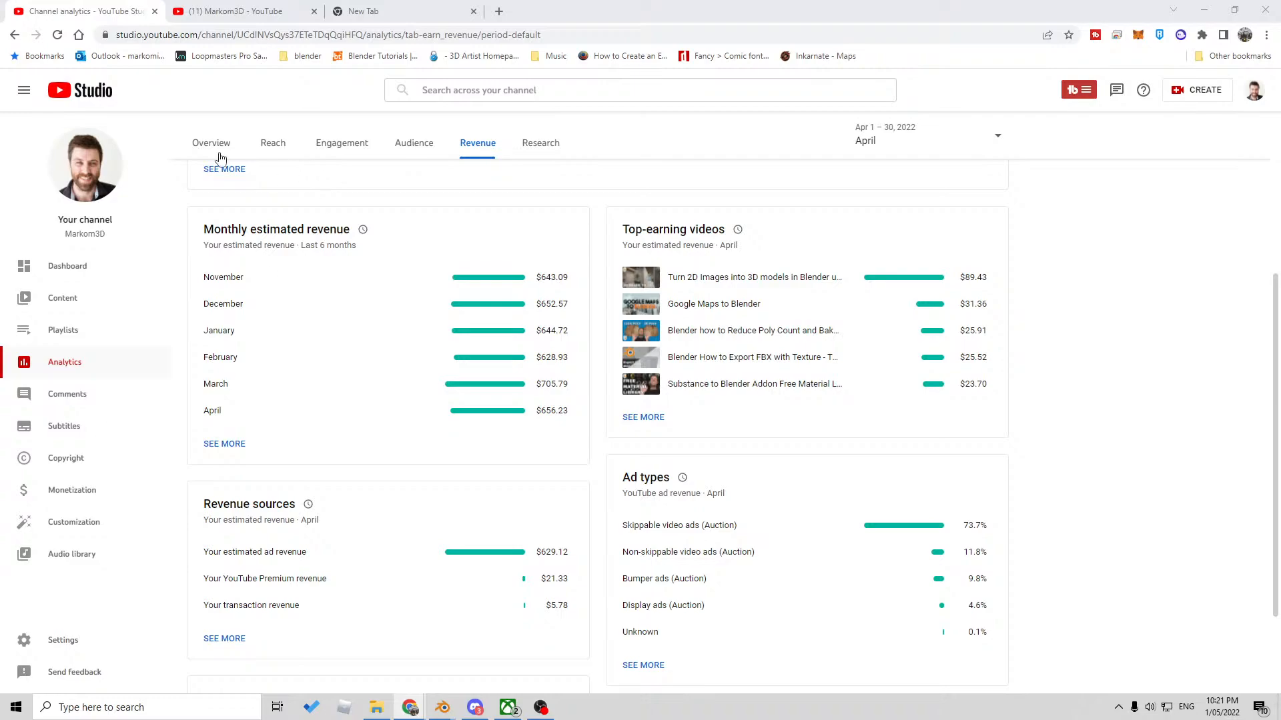
- Return to Blender, switch to the Layout workspace with a wider view of the character, and save the file
click(1199, 18)
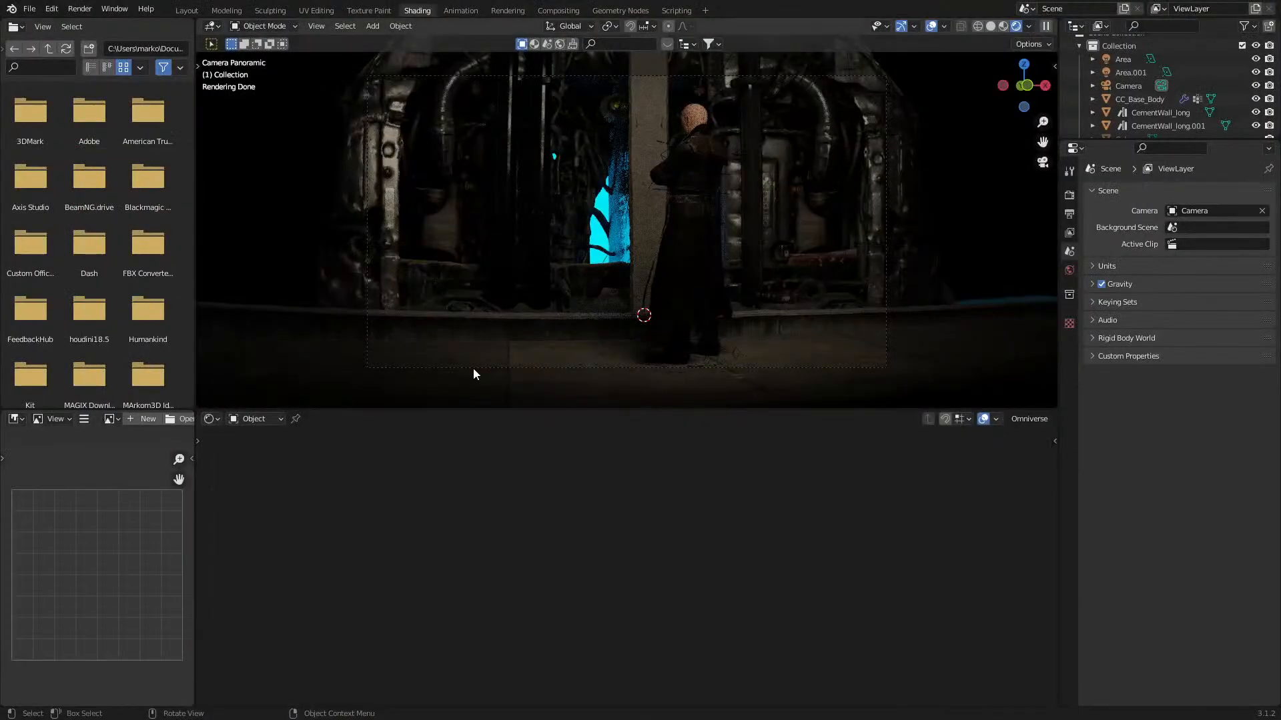
click(189, 10)
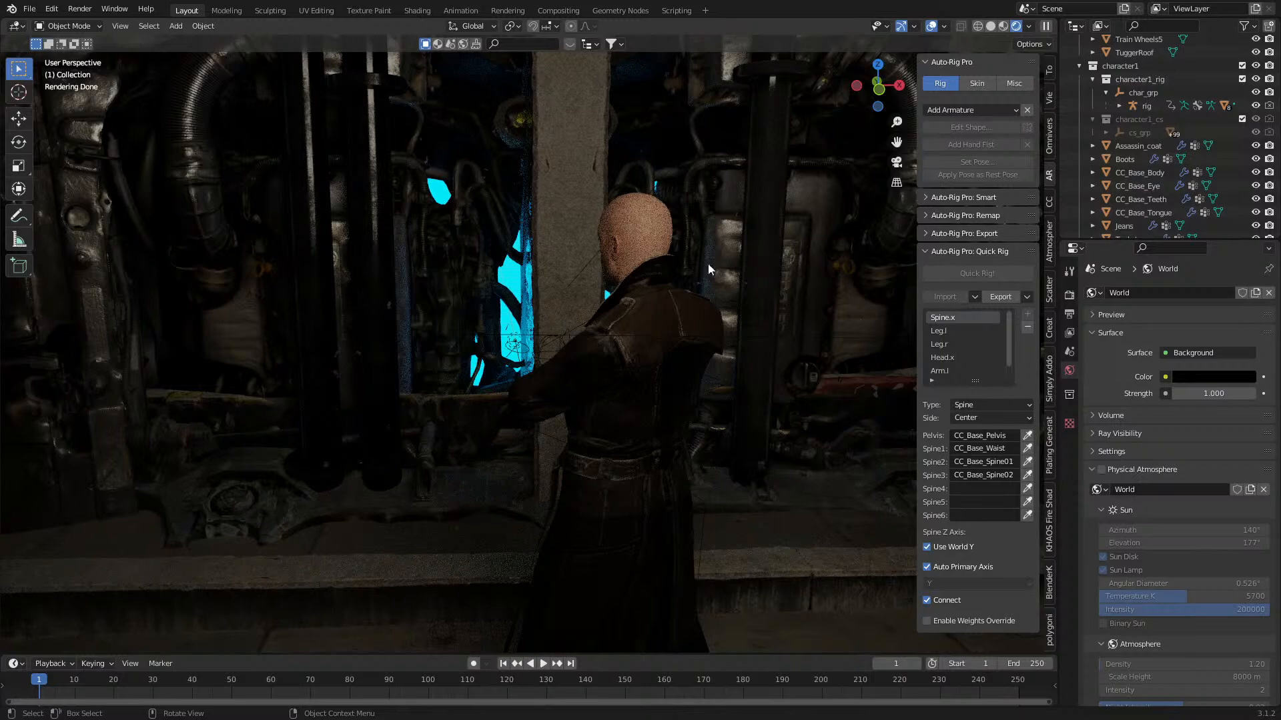
scroll(679, 276, down, 3)
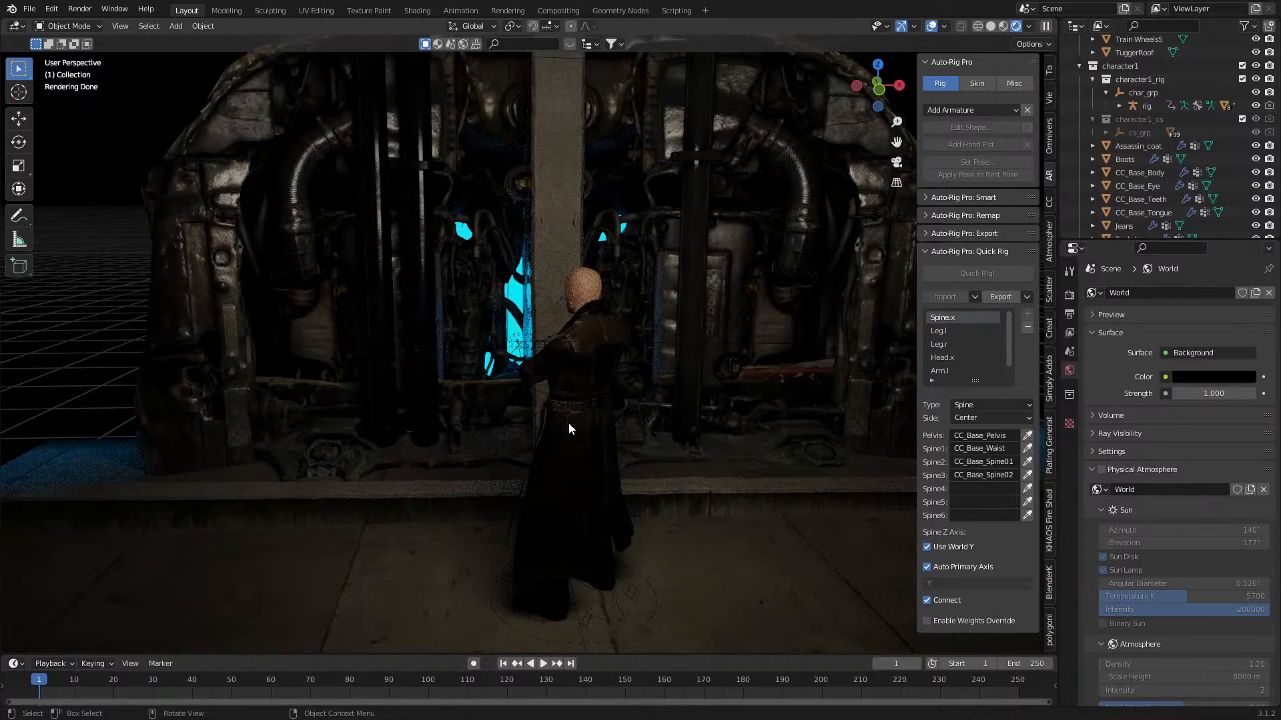
key(ctrl+s)
- Switch to the web browser and open the patreon.com creator home page
mouse_move(0, 40)
mouse_down()
mouse_move(398, 28)
mouse_move(397, 1)
mouse_up()
click(399, 37)
text(pat)
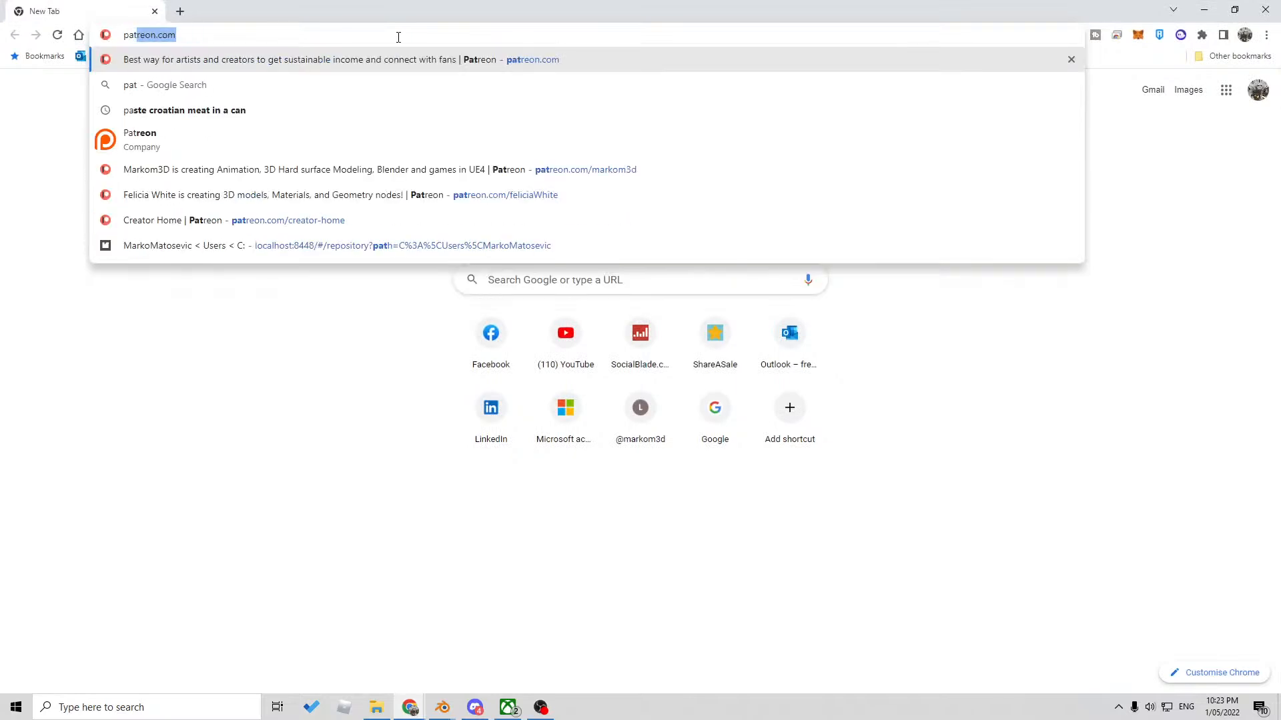
key(Return)
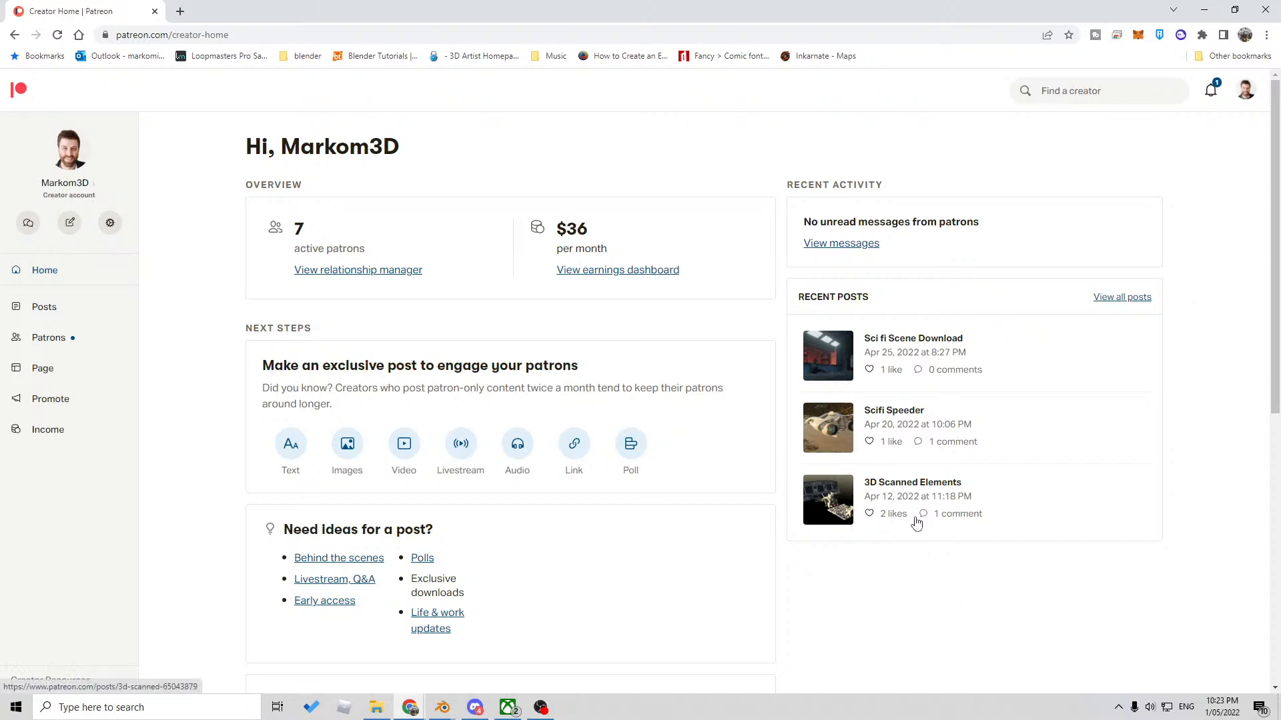
- Open the full list of published Patreon posts and review the downloads and previews offered to patrons
click(1142, 300)
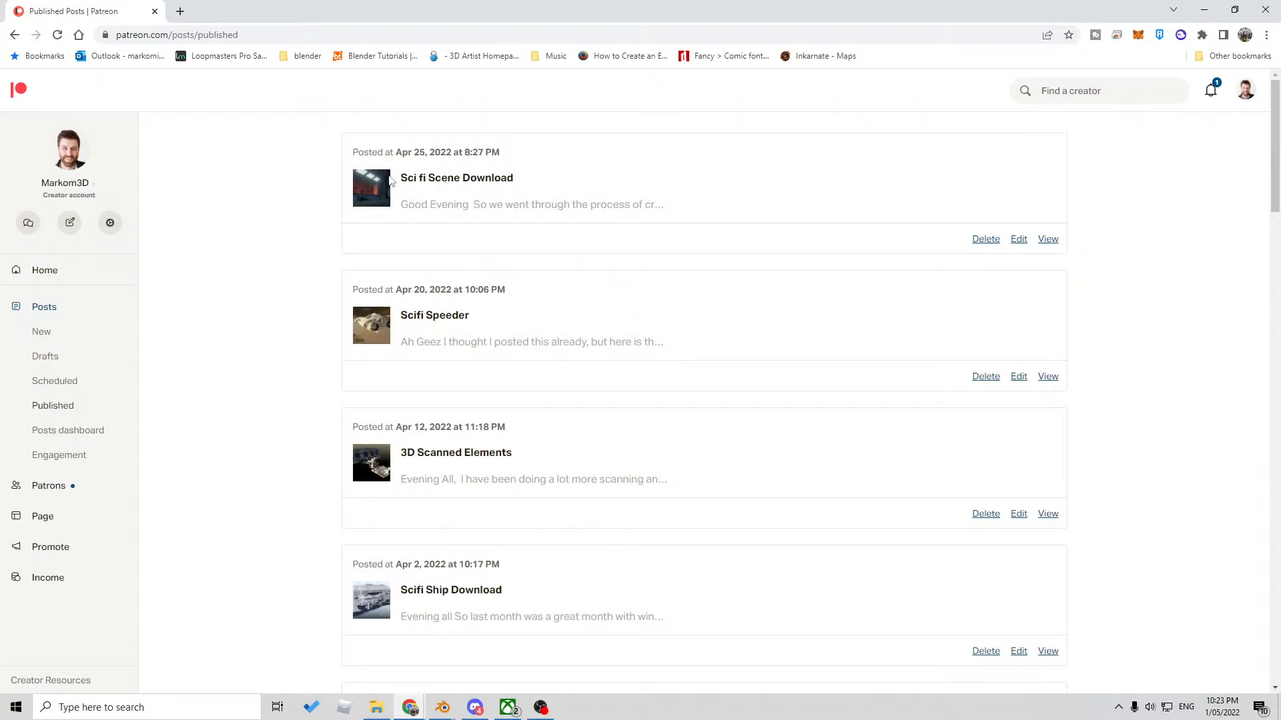
scroll(400, 333, down, 2)
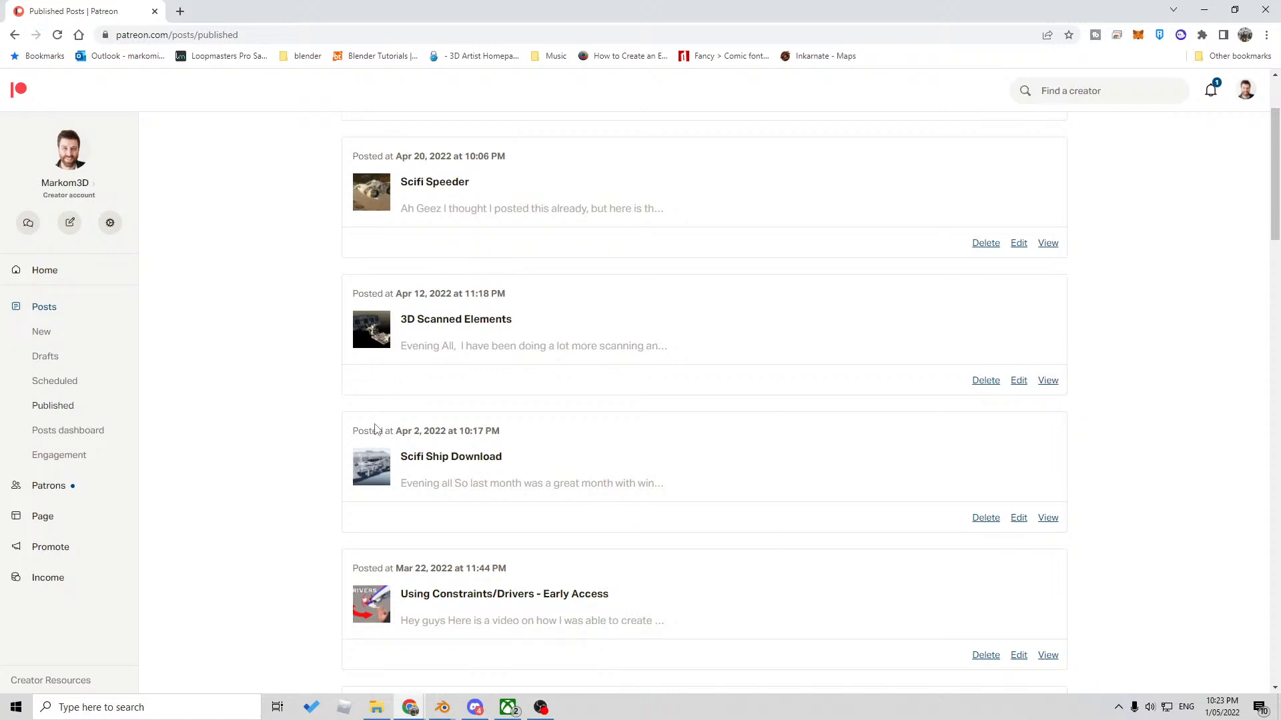
scroll(410, 430, down, 1)
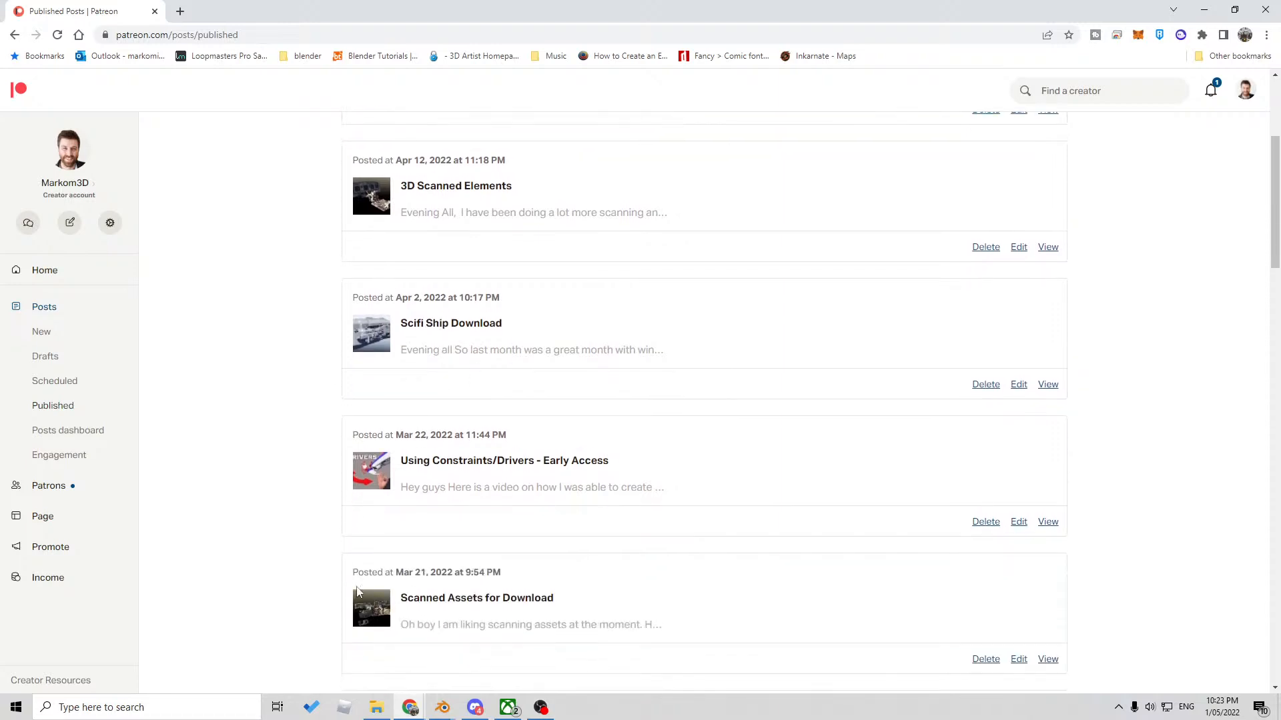
scroll(368, 378, down, 3)
scroll(427, 520, down, 1)
scroll(430, 549, down, 3)
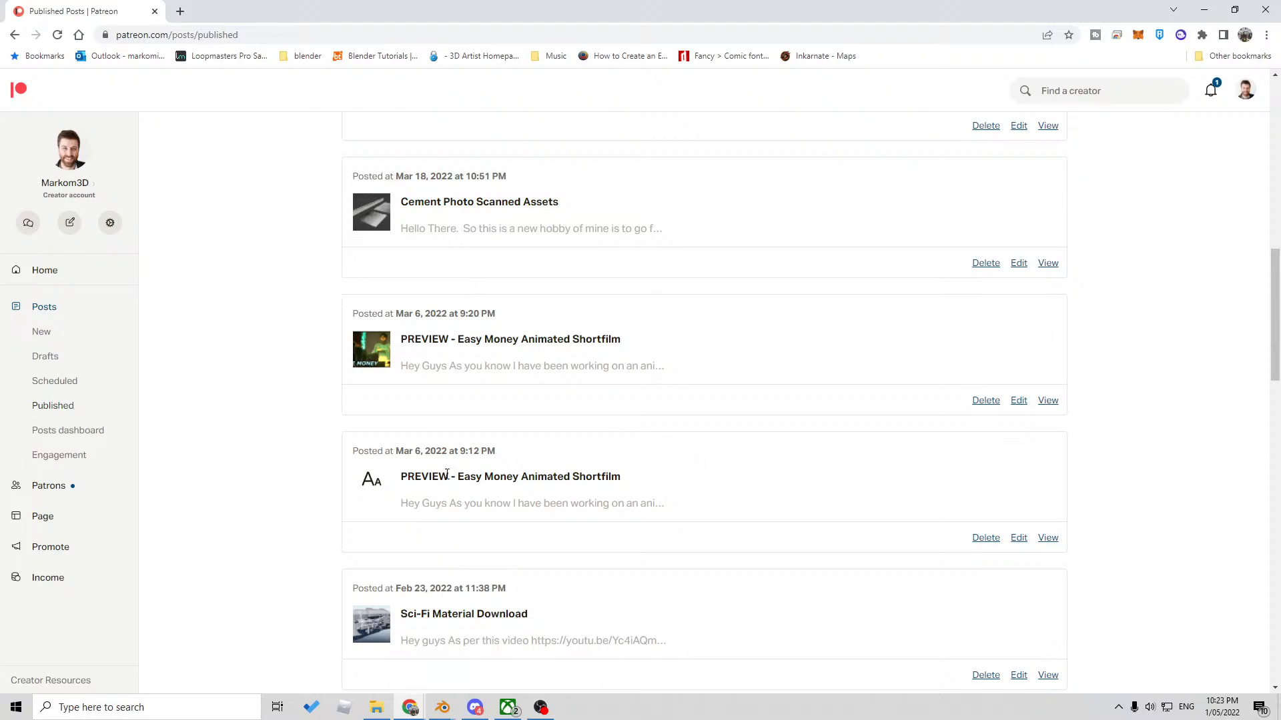
scroll(387, 580, down, 4)
scroll(360, 565, down, 12)
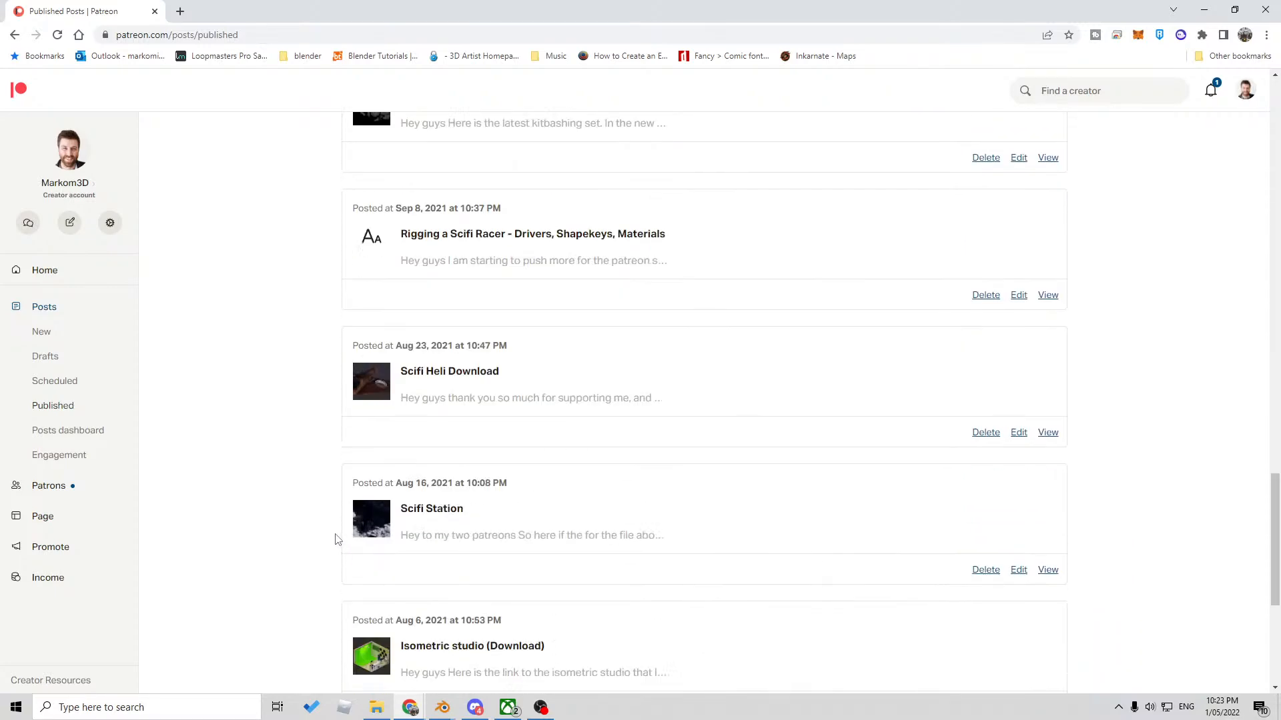
scroll(330, 534, up, 18)
scroll(326, 530, up, 2)
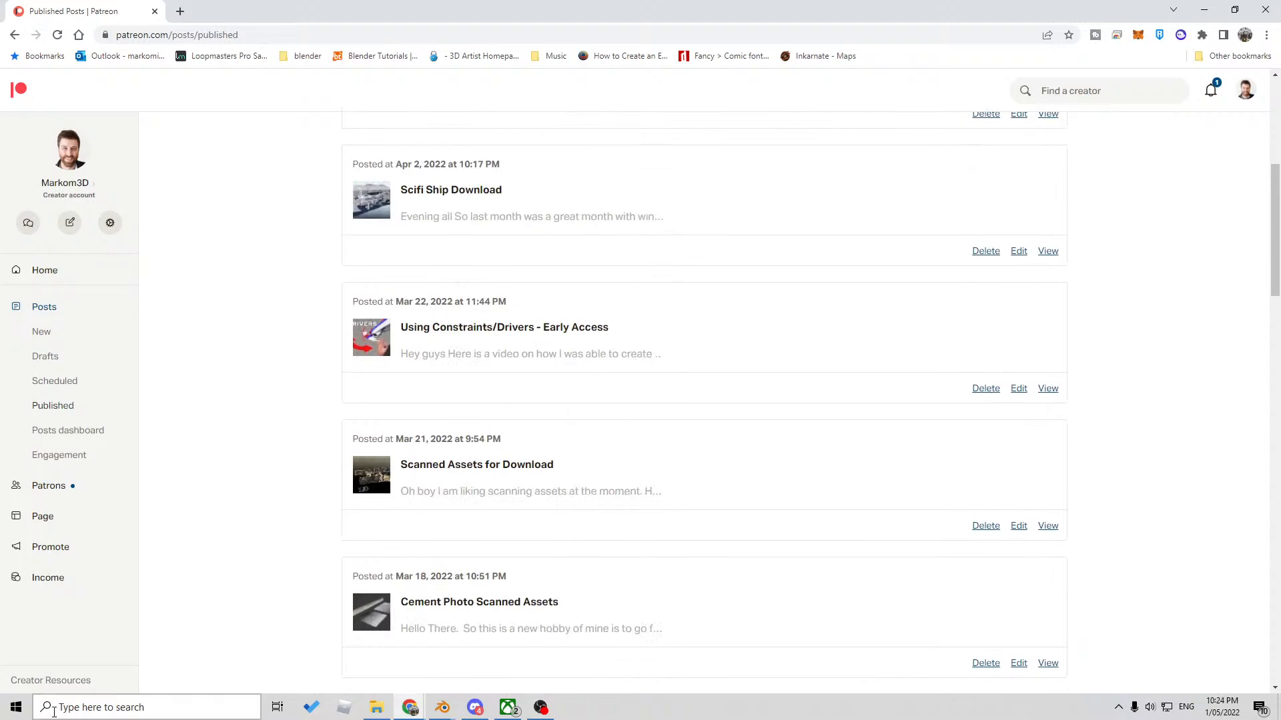